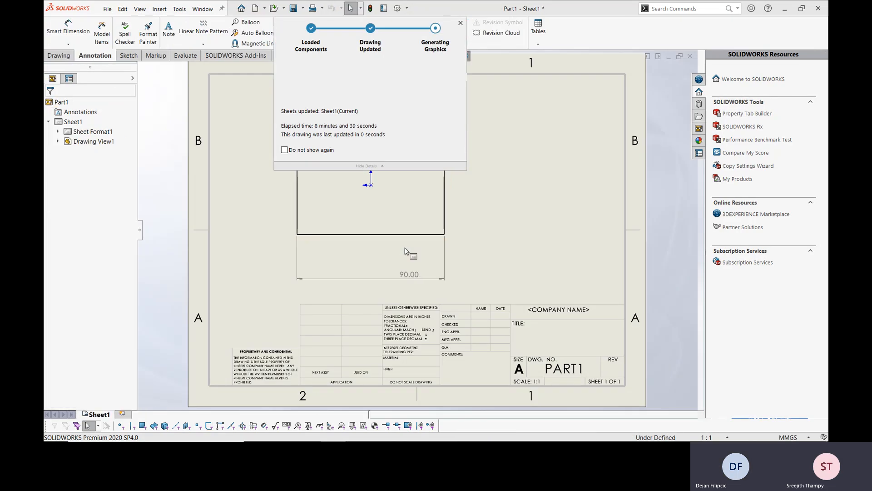
# Dismiss the drawing update report and close the Part1 drawing without saving its changes.
pyautogui.click(460, 22)
pyautogui.click(691, 57)
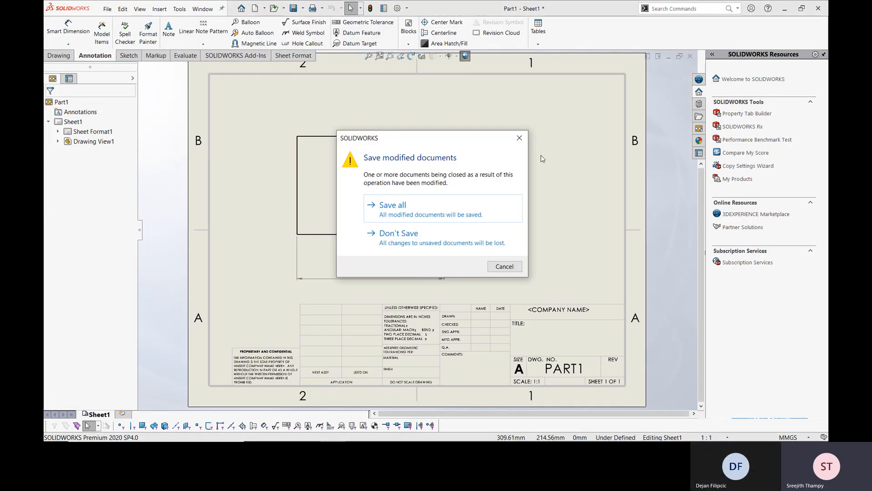
pyautogui.click(453, 231)
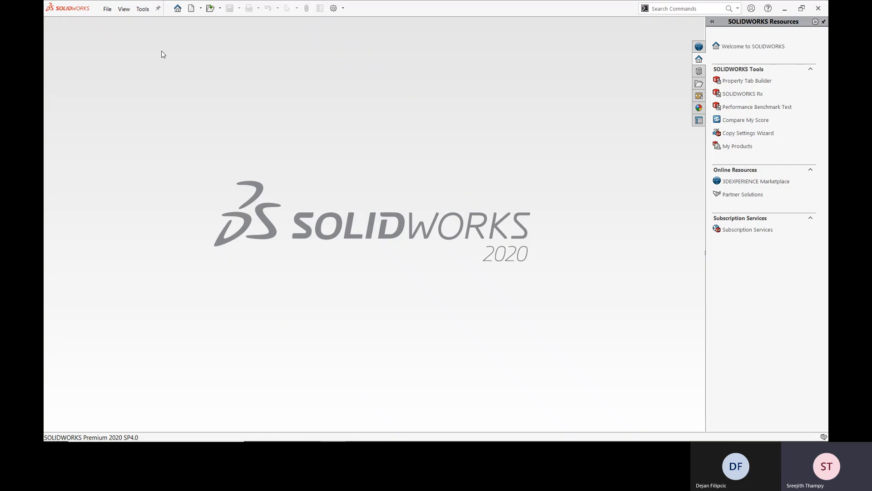
# Switch to LESSON-1.pdf in Acrobat Reader, review the SOLIDWORKS User Interface section, and return to SOLIDWORKS.
pyautogui.moveTo(222, 439)
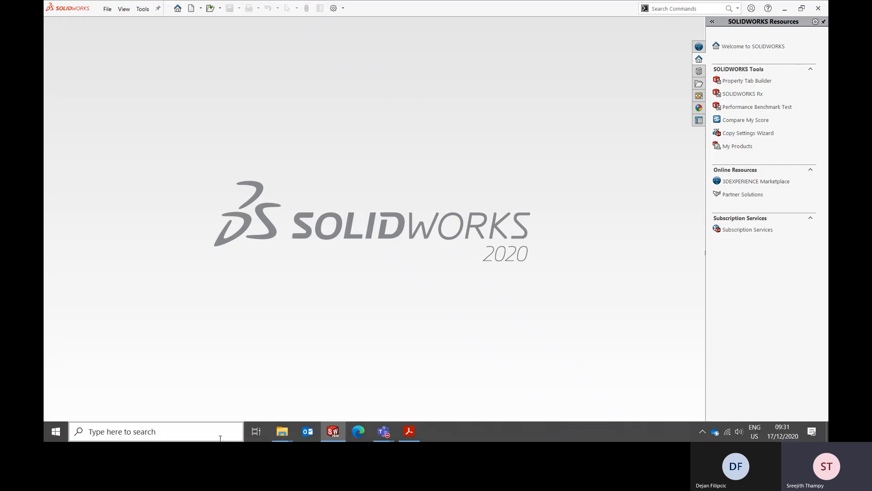
pyautogui.click(407, 433)
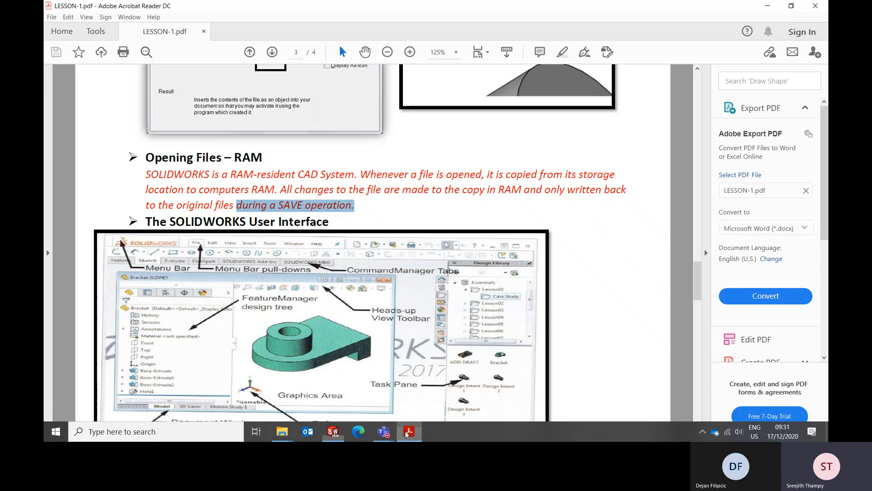
pyautogui.scroll(-3, 182, 231)
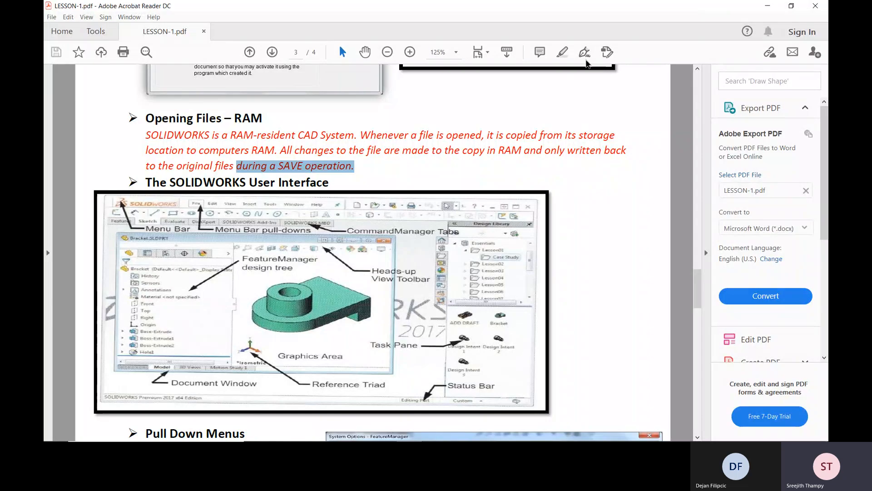
pyautogui.click(768, 9)
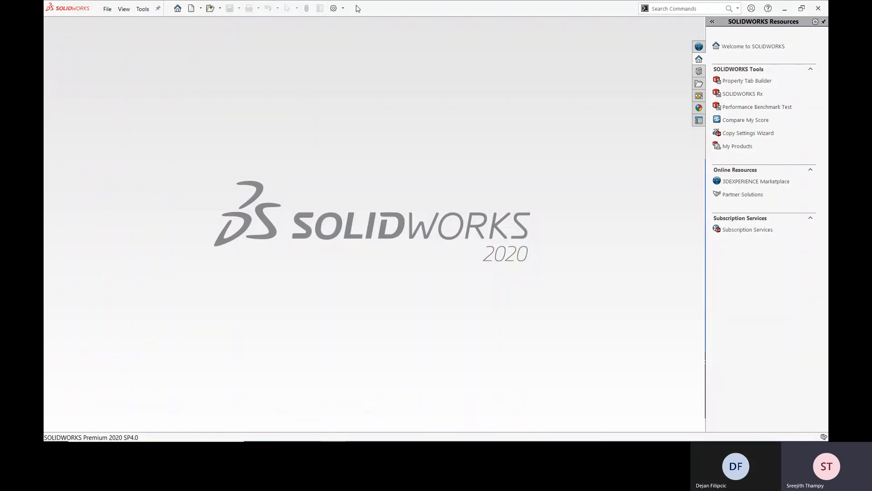
# Create a new part document from the Tutorial templates.
pyautogui.click(108, 9)
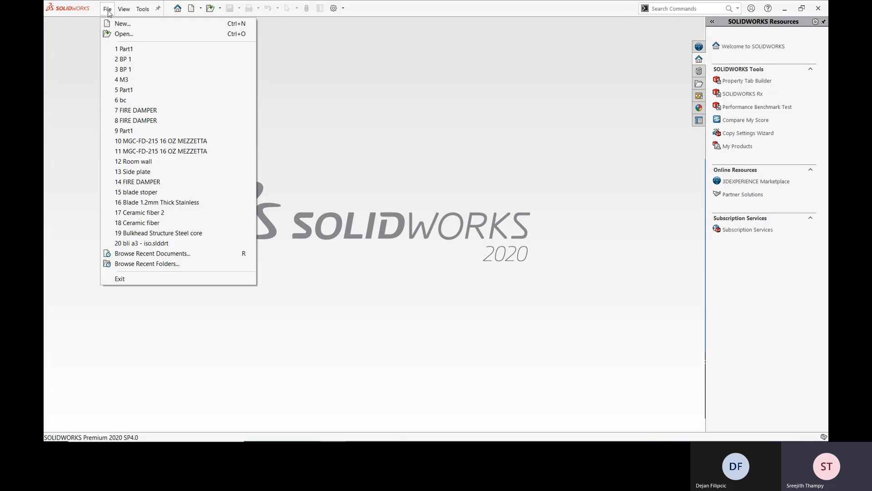
pyautogui.click(121, 25)
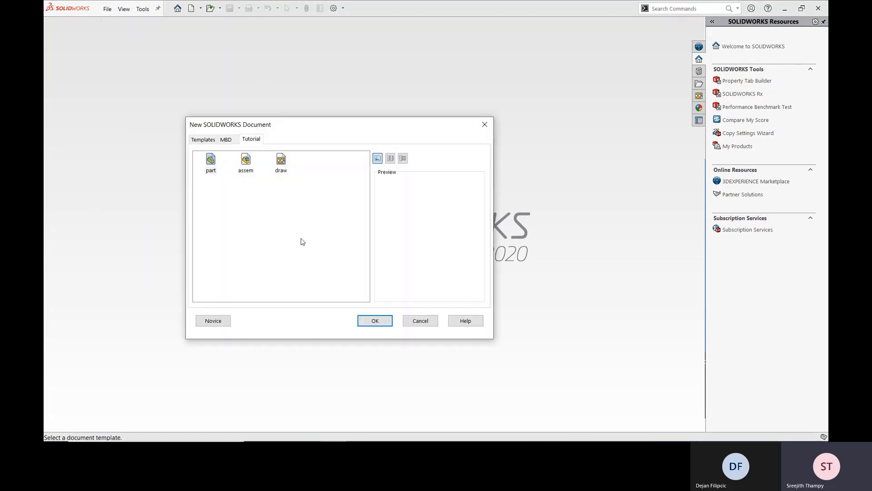
pyautogui.click(376, 321)
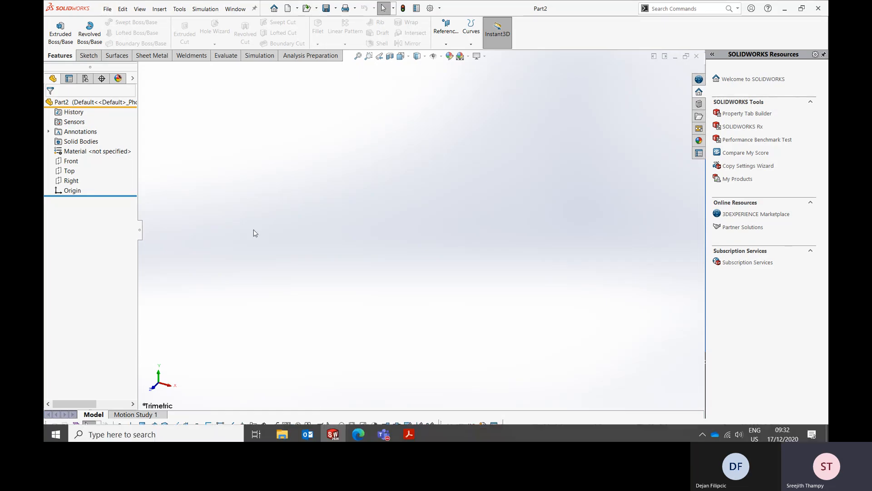
# Examine the file, editing and viewing commands available for the empty part, including the display style options.
pyautogui.click(106, 10)
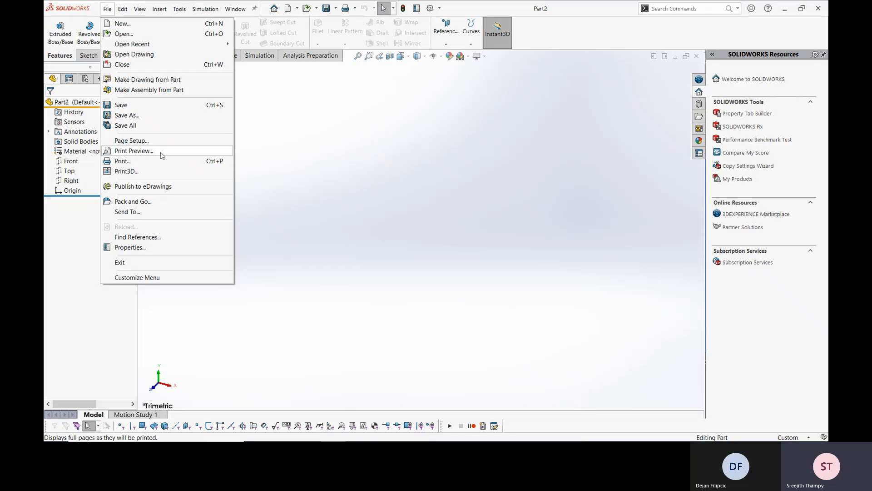
pyautogui.click(271, 132)
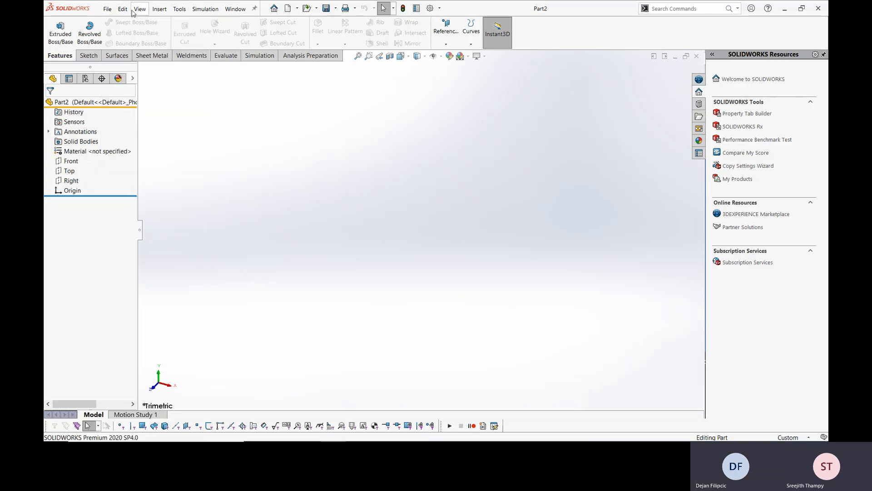
pyautogui.click(124, 10)
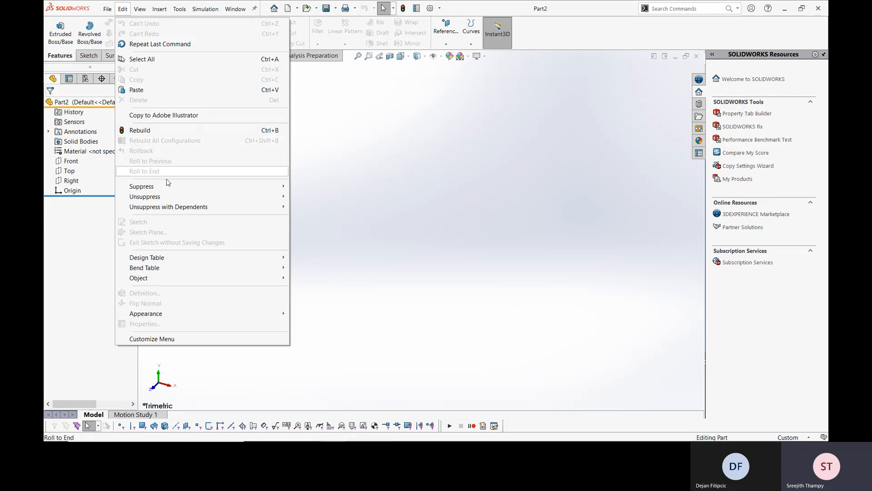
pyautogui.moveTo(156, 196)
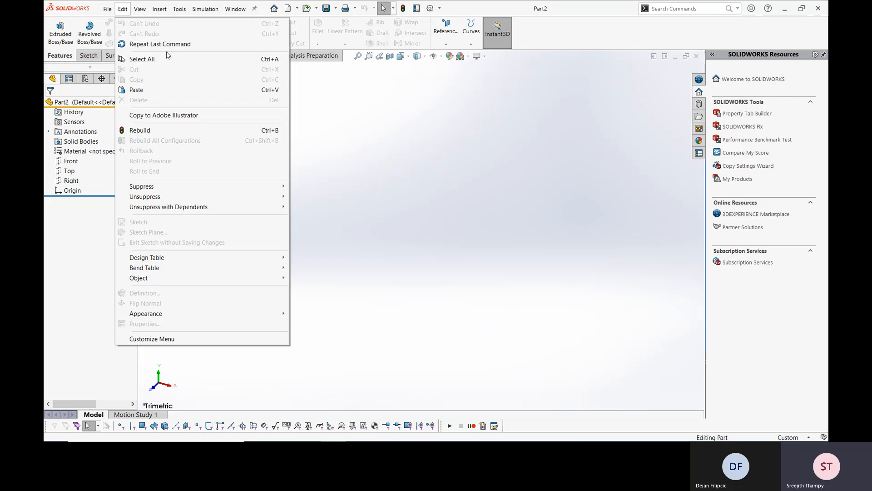
pyautogui.click(122, 9)
pyautogui.click(140, 9)
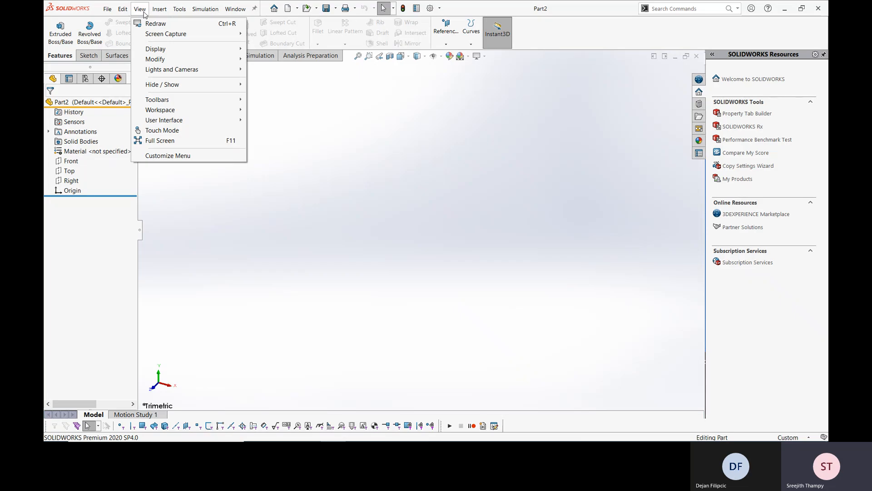
pyautogui.moveTo(160, 35)
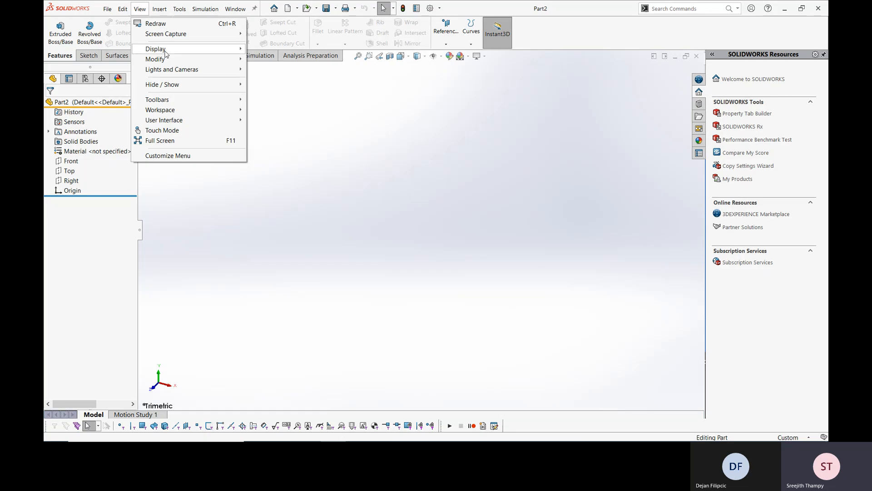
pyautogui.moveTo(166, 54)
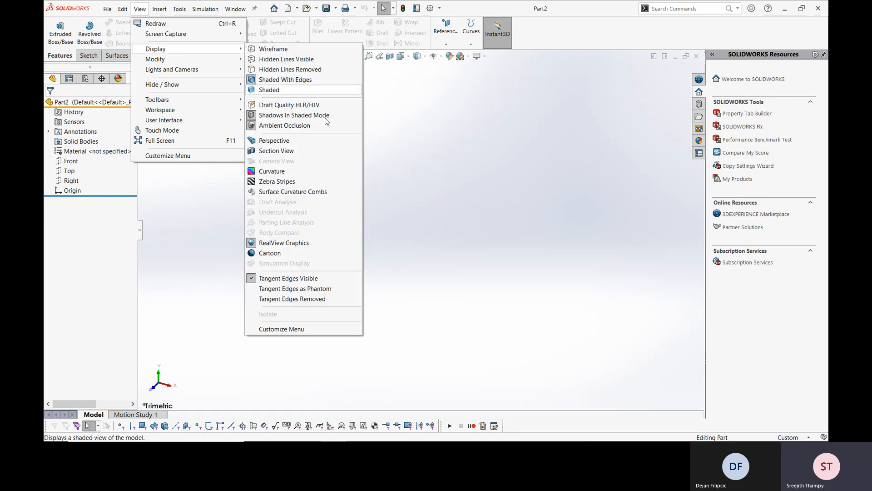
pyautogui.click(481, 170)
# Sketch a center rectangle of about 100 x 91 mm on the Front plane, centered on the origin.
pyautogui.rightClick(63, 160)
pyautogui.click(73, 144)
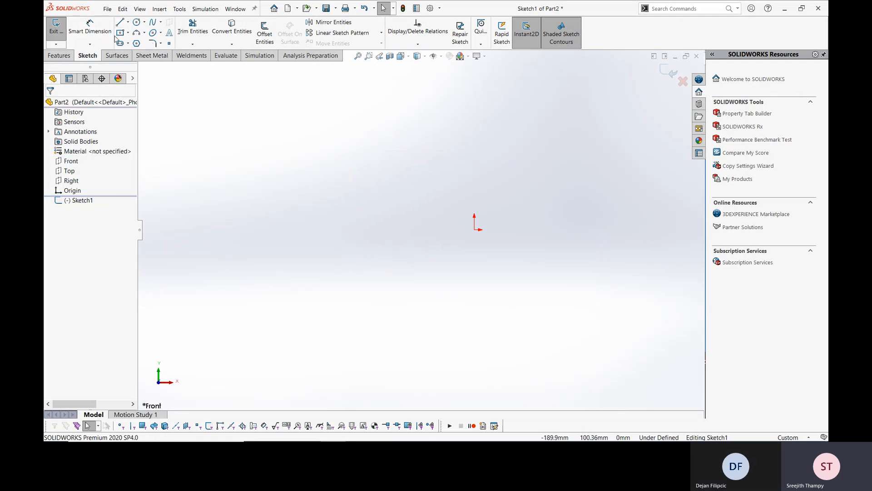
pyautogui.click(120, 32)
pyautogui.click(475, 230)
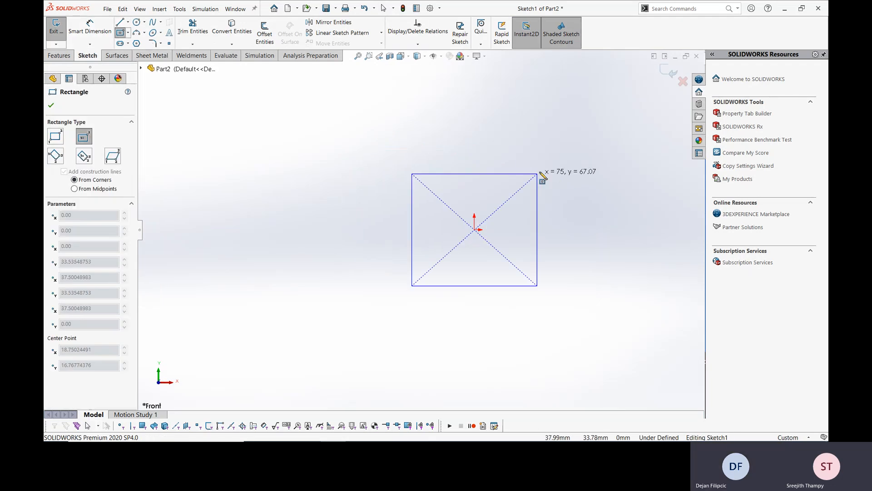
pyautogui.click(558, 154)
# Extrude the rectangle as a boss with a blind depth of 15 mm.
pyautogui.click(60, 55)
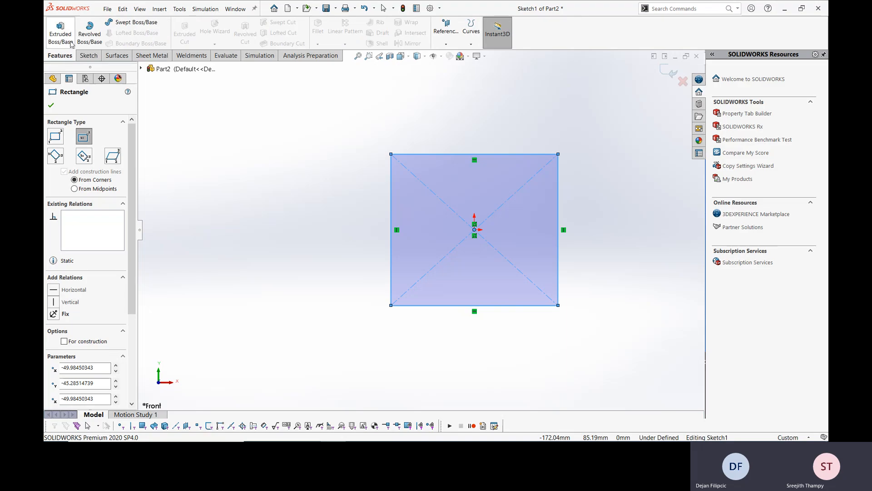
pyautogui.click(71, 44)
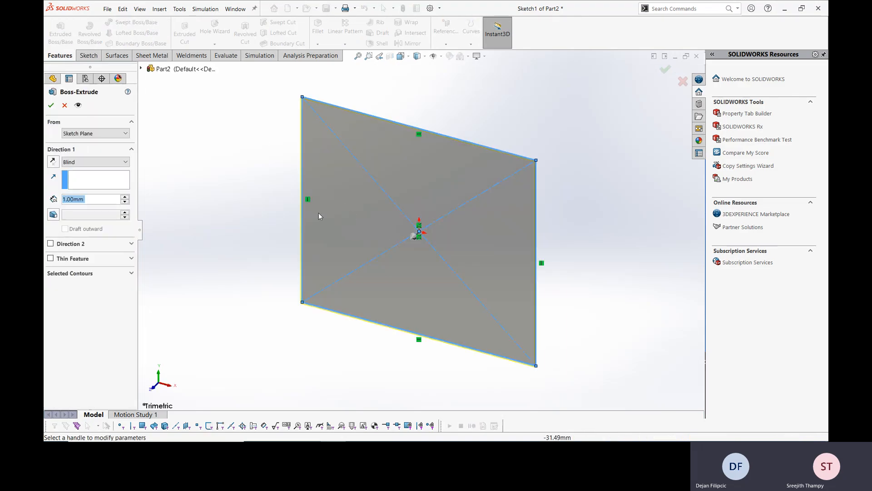
pyautogui.write('15')
pyautogui.press('Return')
pyautogui.press('Return')
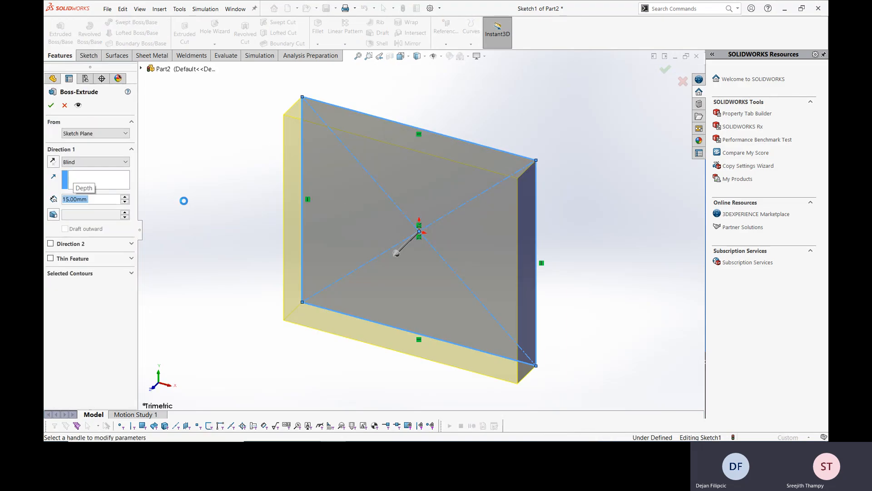
pyautogui.click(185, 163)
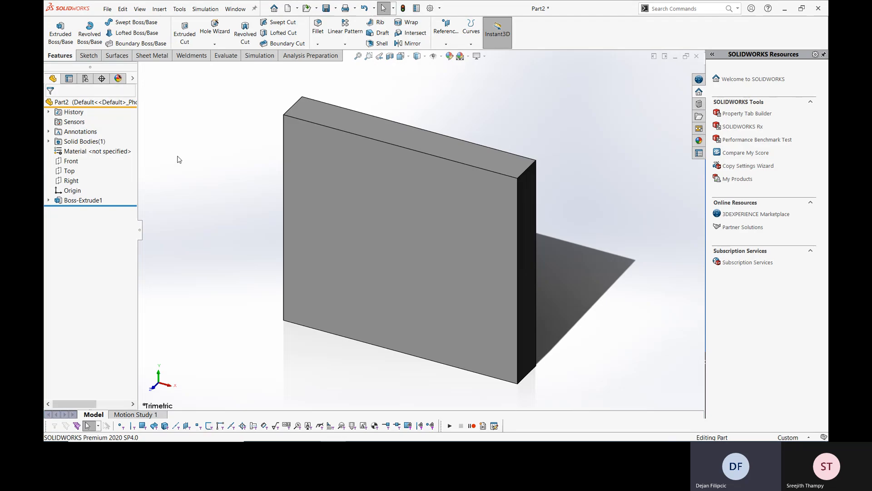
# Display the extruded block in Wireframe and return it to Shaded With Edges.
pyautogui.click(139, 9)
pyautogui.moveTo(164, 49)
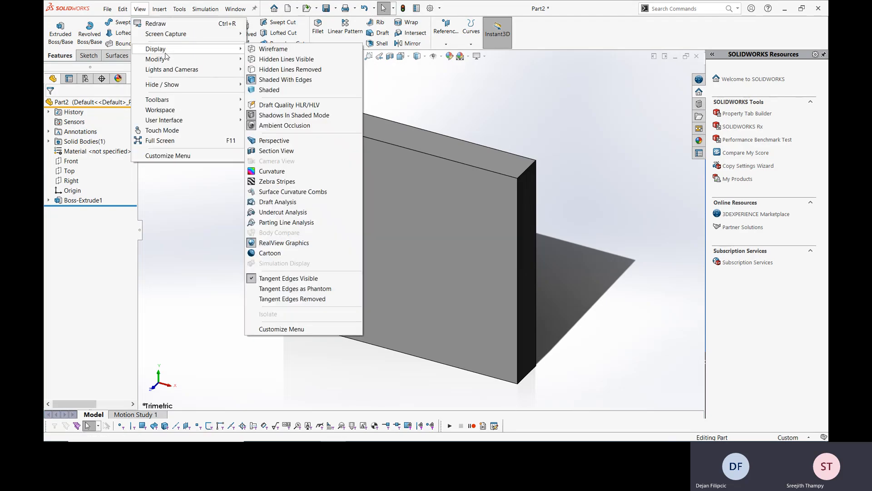
pyautogui.click(273, 48)
pyautogui.click(139, 8)
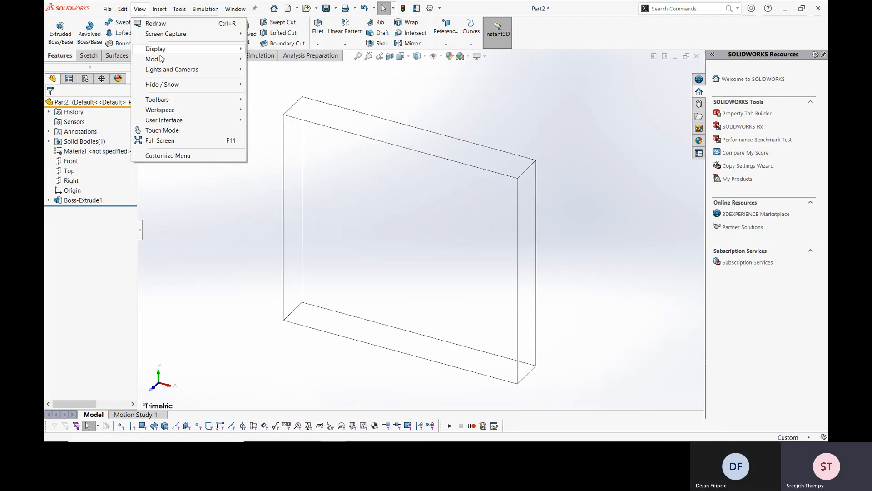
pyautogui.moveTo(218, 49)
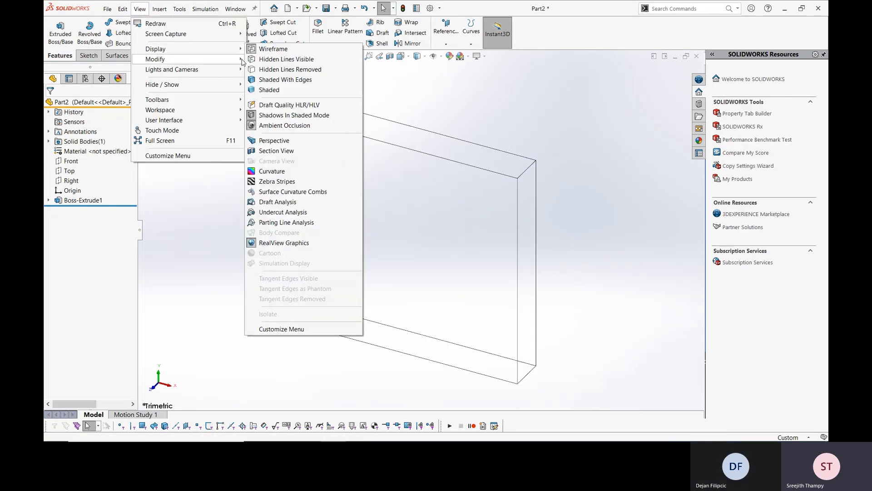
pyautogui.click(257, 80)
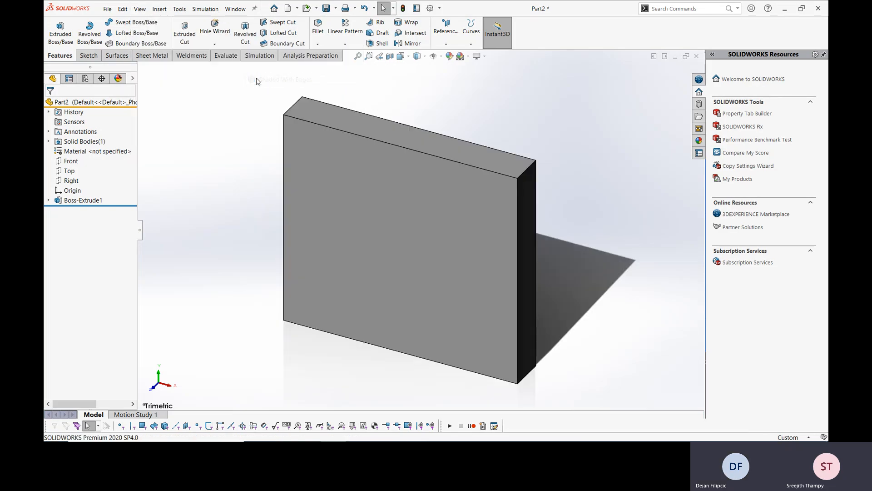
# Examine the viewing, insertion and tool commands available for the block part, including the sketch relations options.
pyautogui.click(139, 8)
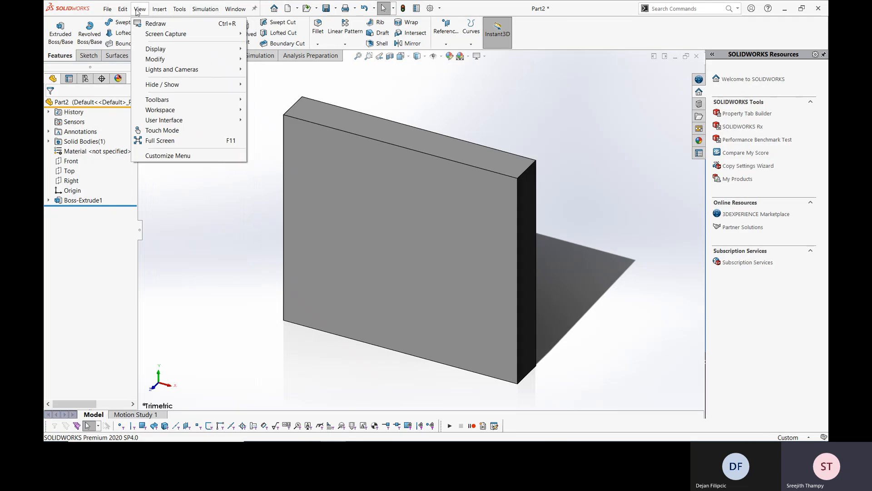
pyautogui.click(300, 72)
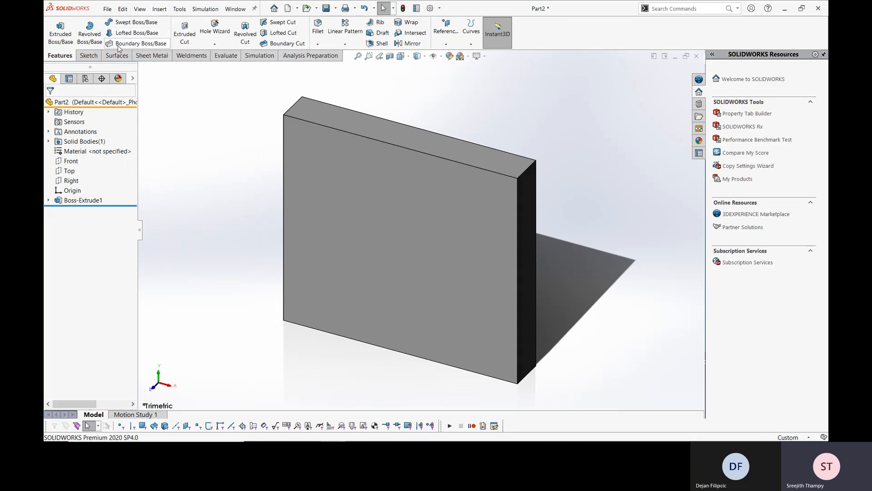
pyautogui.click(138, 10)
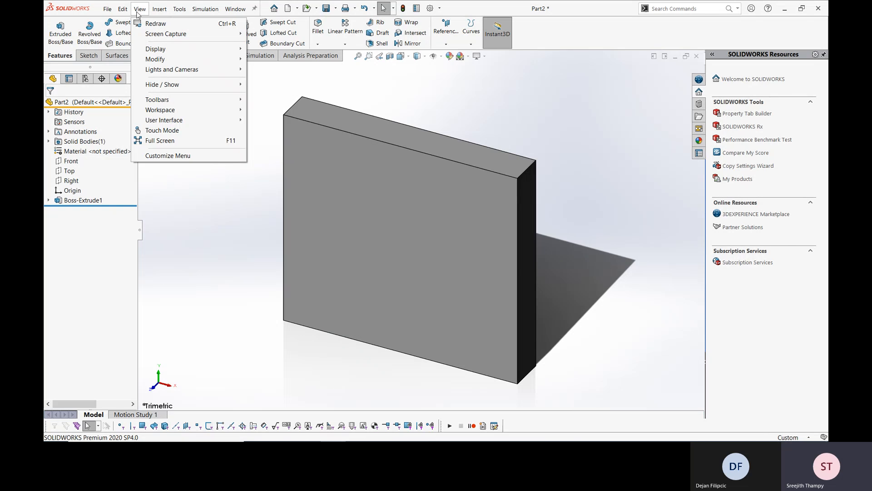
pyautogui.click(435, 94)
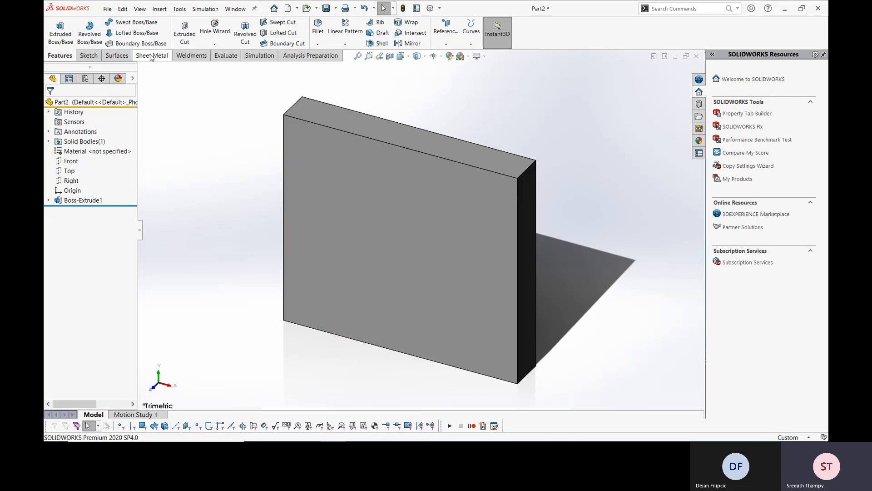
pyautogui.click(141, 10)
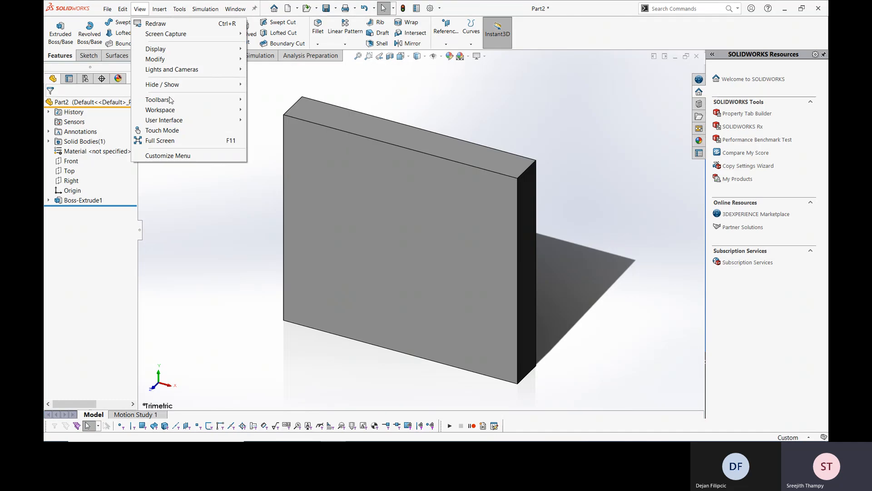
pyautogui.moveTo(158, 9)
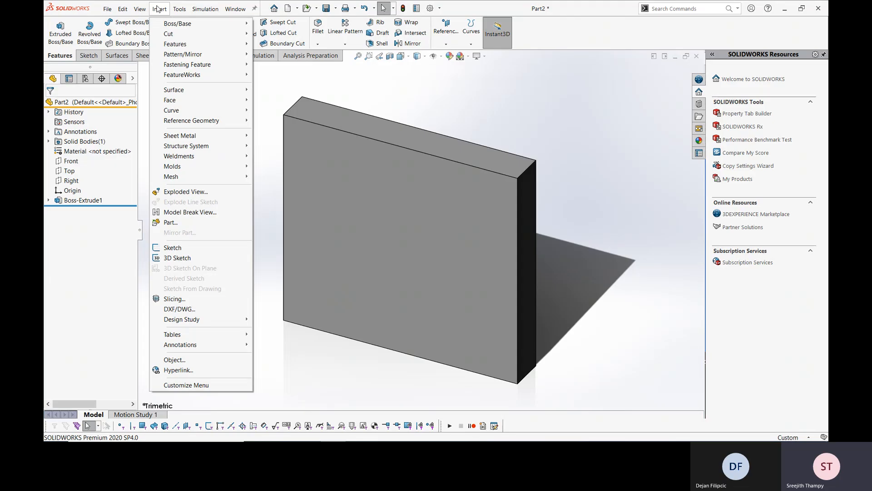
pyautogui.click(275, 139)
pyautogui.click(179, 8)
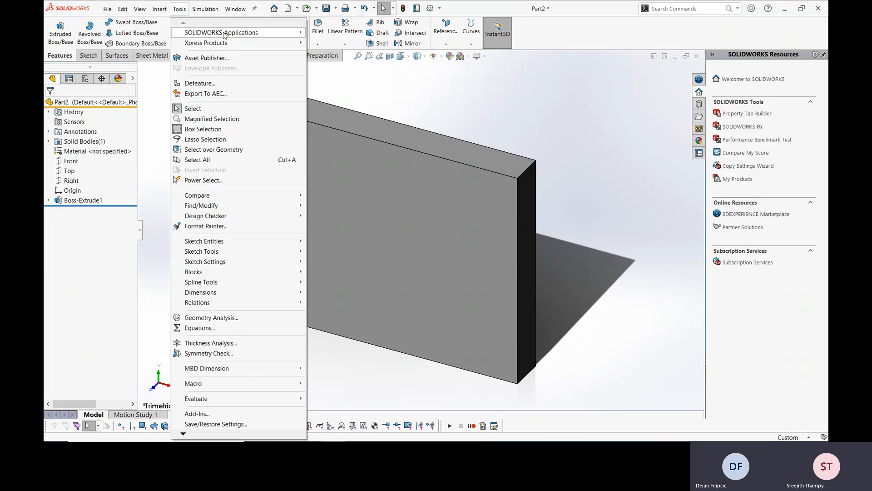
pyautogui.moveTo(225, 36)
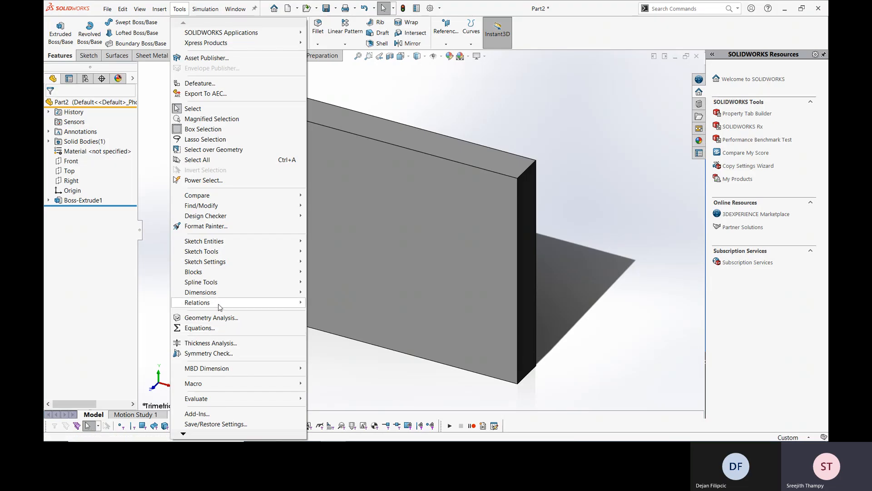
pyautogui.moveTo(220, 307)
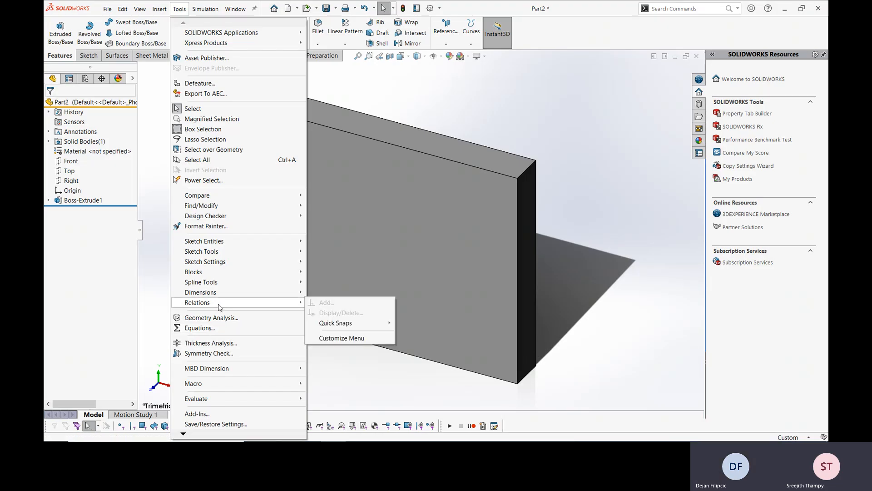
pyautogui.click(158, 198)
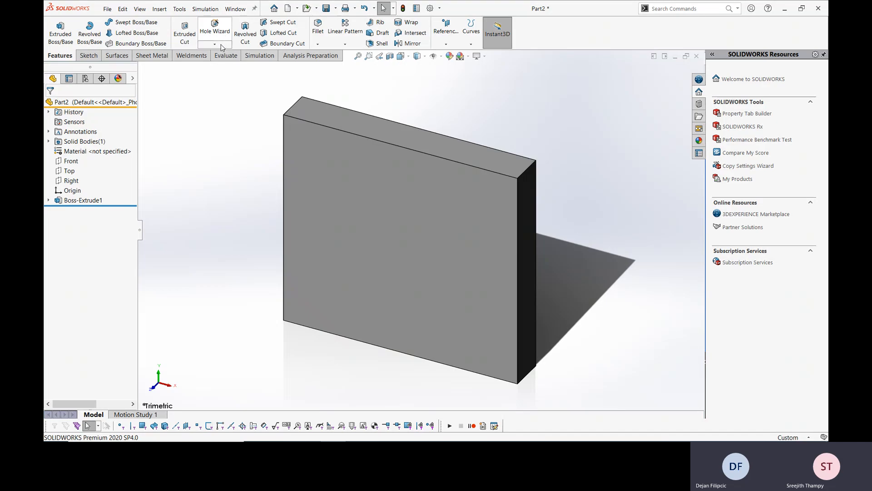
# Examine the simulation and window arrangement commands, and browse the list of recently opened documents.
pyautogui.moveTo(238, 170); pyautogui.dragTo(260, 211, button='middle')
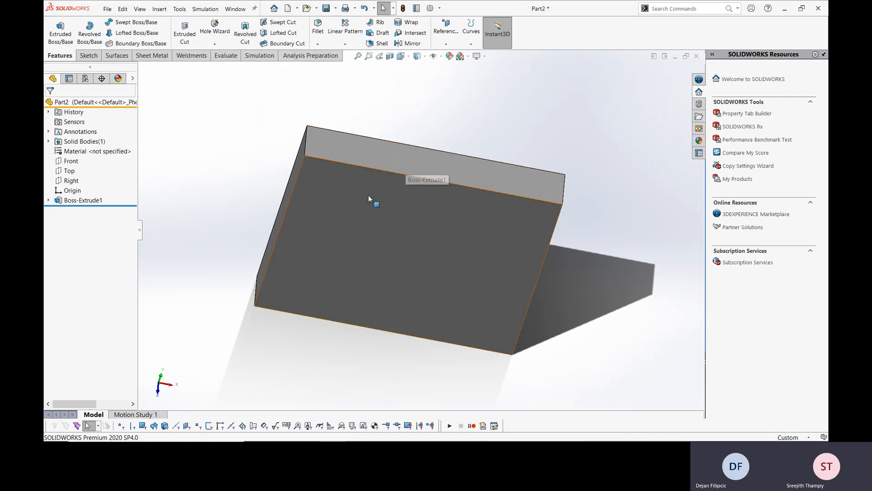
pyautogui.moveTo(260, 162); pyautogui.dragTo(235, 140, button='middle')
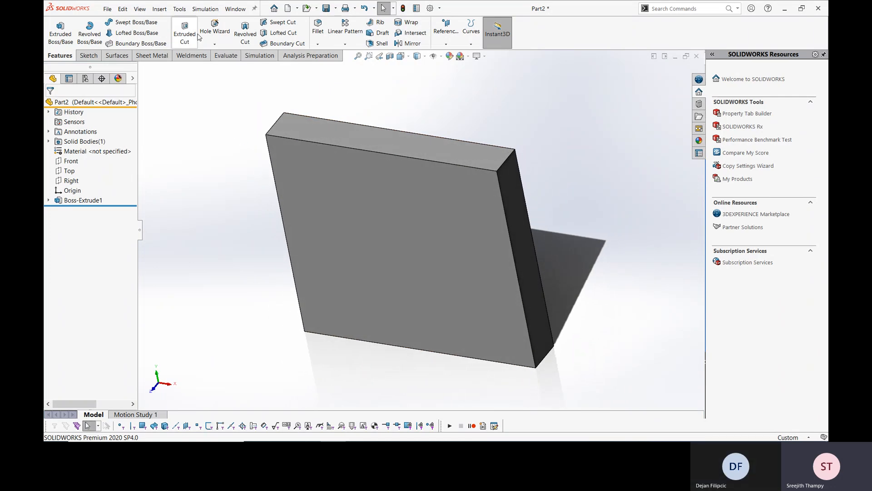
pyautogui.click(244, 11)
pyautogui.moveTo(208, 7)
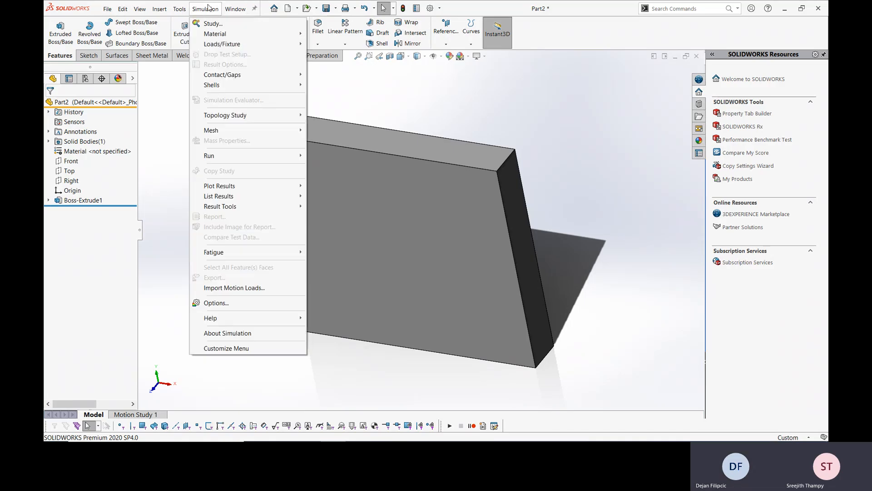
pyautogui.moveTo(235, 11)
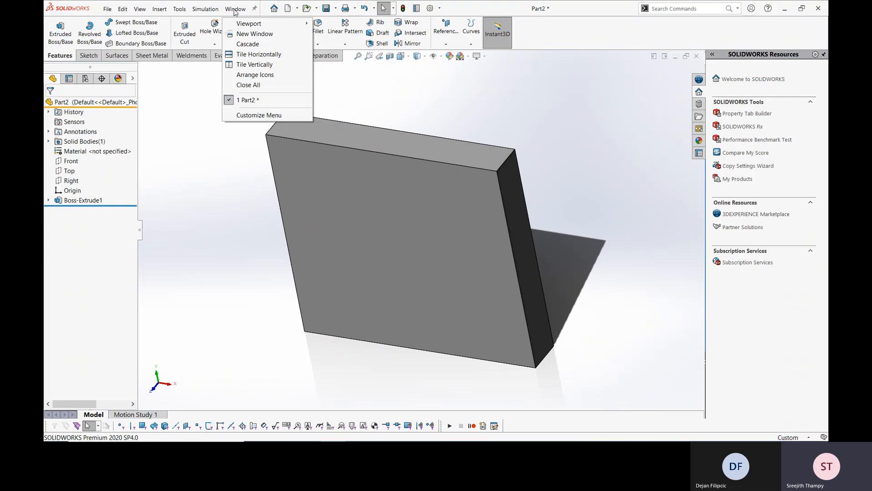
pyautogui.click(198, 148)
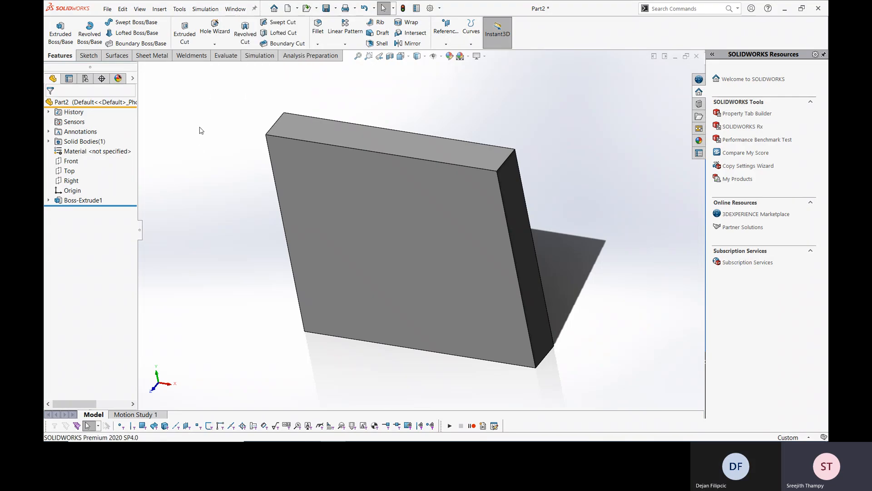
pyautogui.click(107, 9)
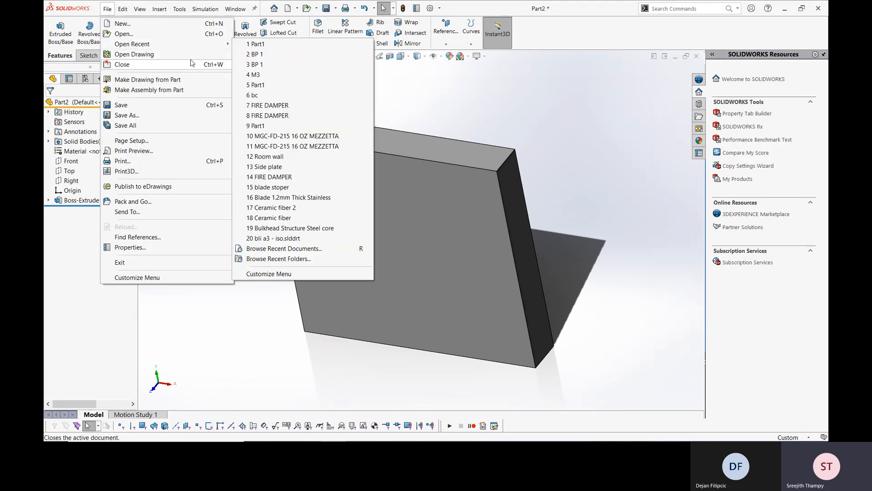
pyautogui.click(258, 80)
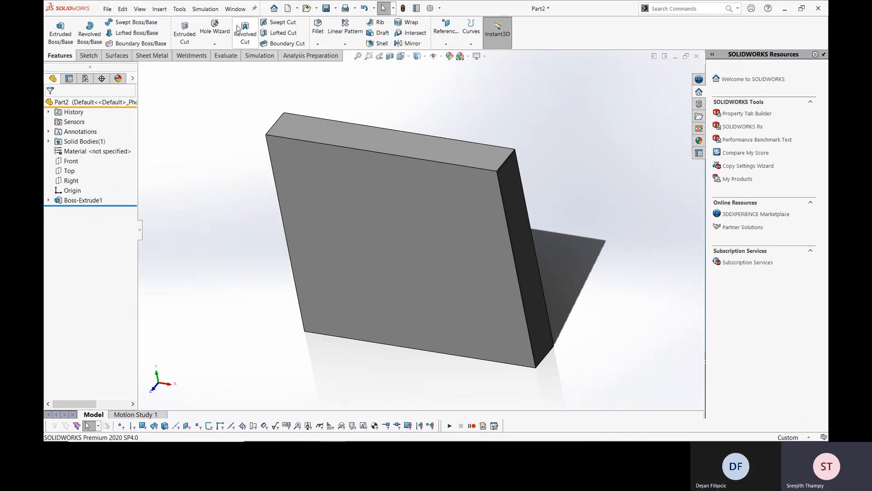
# Create a second part document from the Tutorial part template.
pyautogui.click(107, 10)
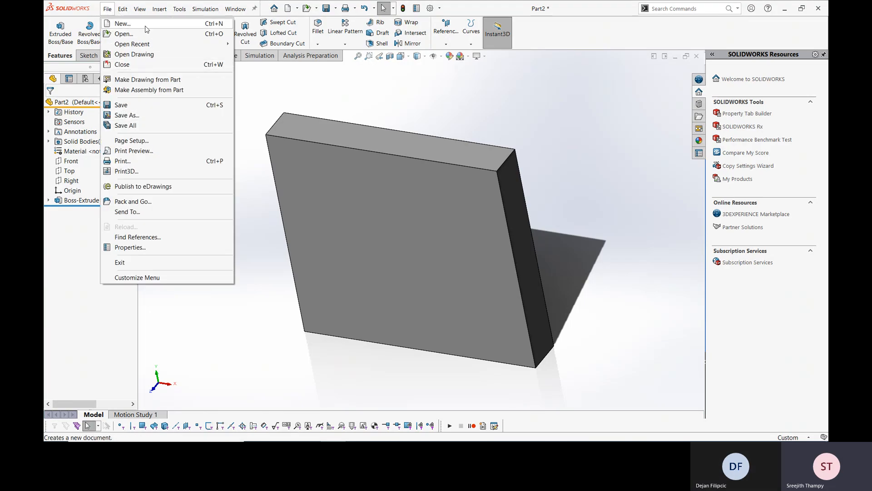
pyautogui.click(122, 23)
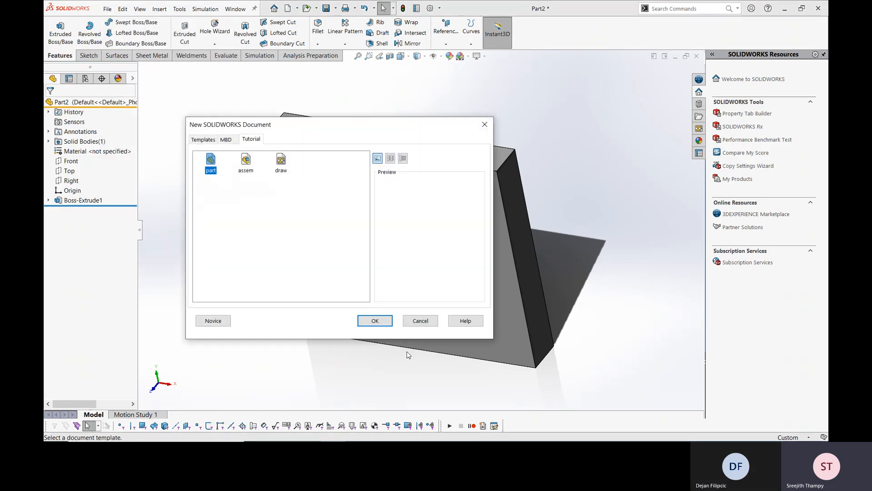
pyautogui.click(376, 320)
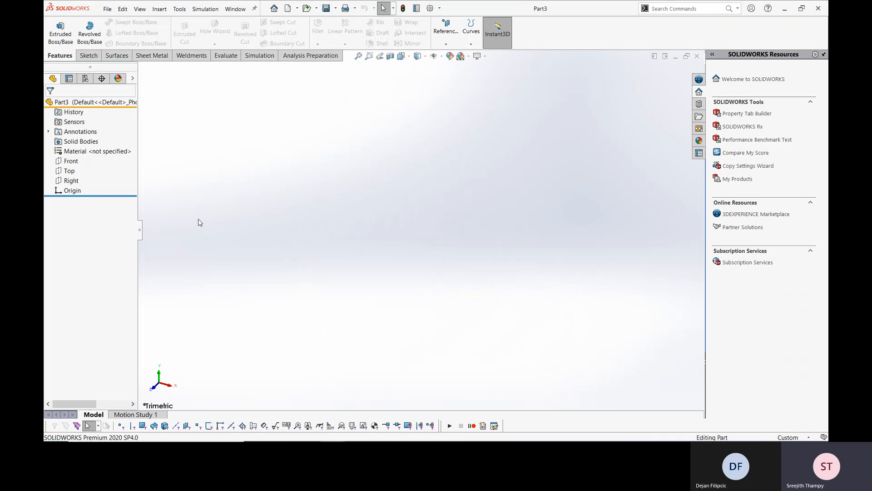
# Sketch a circle of about 55 mm radius on the Front plane, centered on the origin, and finish the sketch.
pyautogui.click(70, 162)
pyautogui.rightClick(70, 162)
pyautogui.click(75, 149)
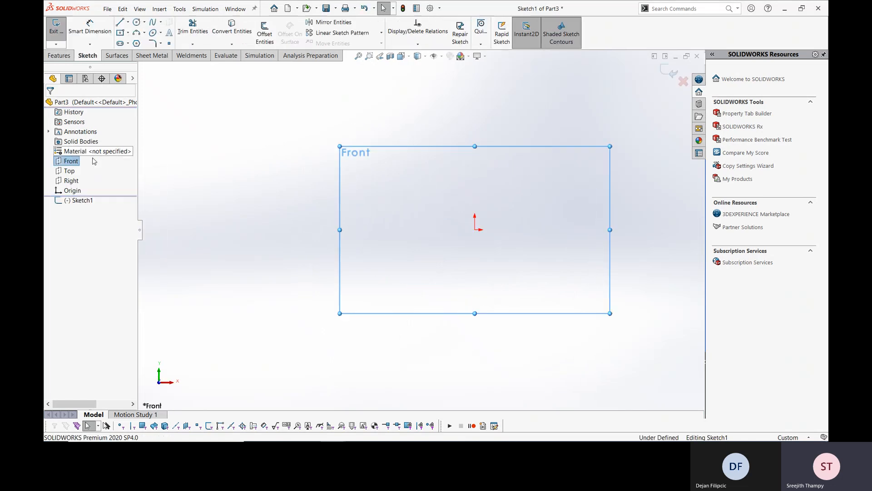
pyautogui.click(137, 22)
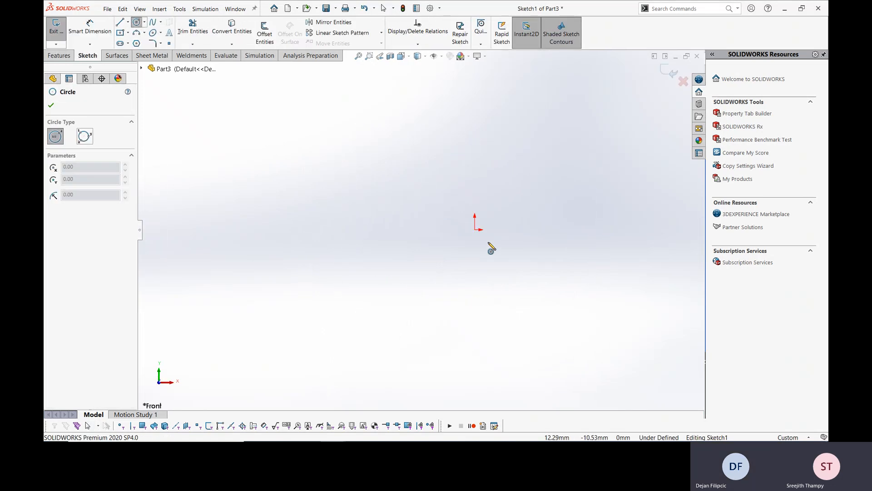
pyautogui.click(475, 229)
pyautogui.click(540, 164)
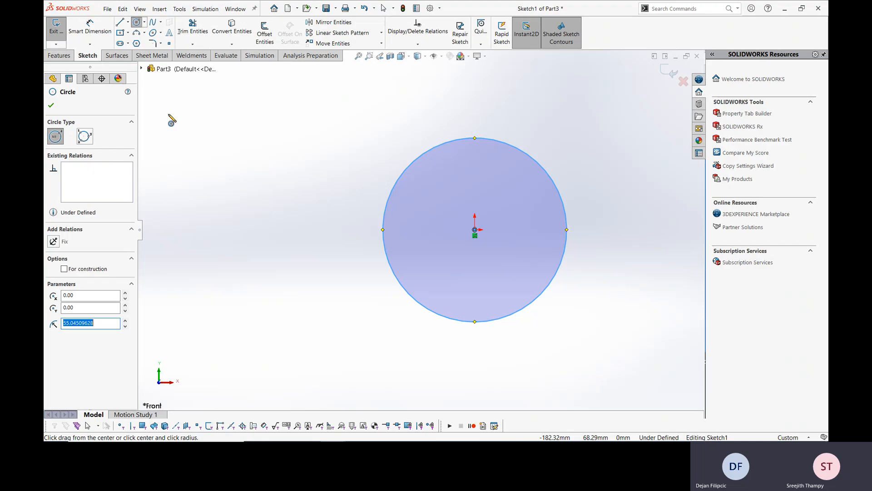
pyautogui.click(51, 104)
pyautogui.click(669, 71)
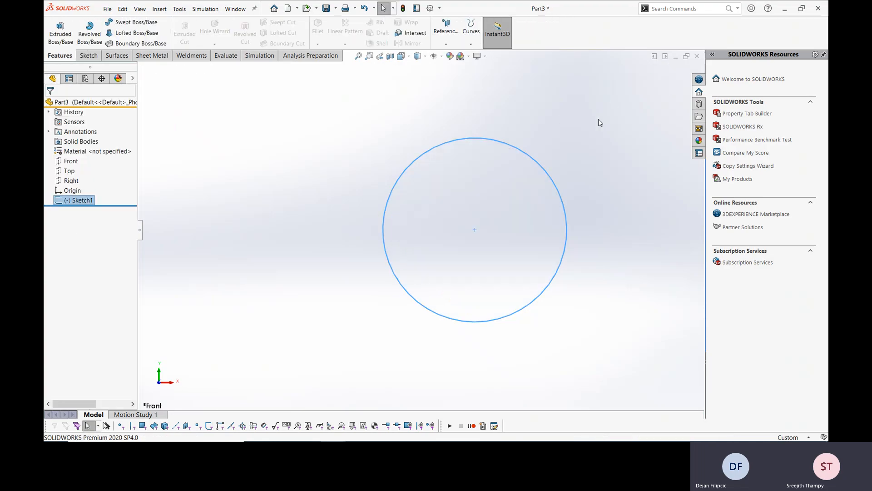
# Extrude the circle as a boss with a blind depth of 12 mm.
pyautogui.moveTo(559, 177); pyautogui.dragTo(541, 186, button='middle')
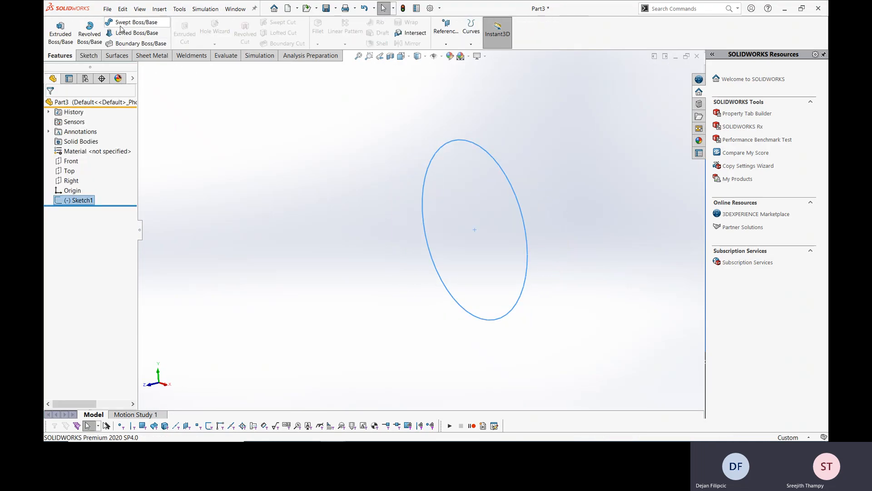
pyautogui.click(60, 29)
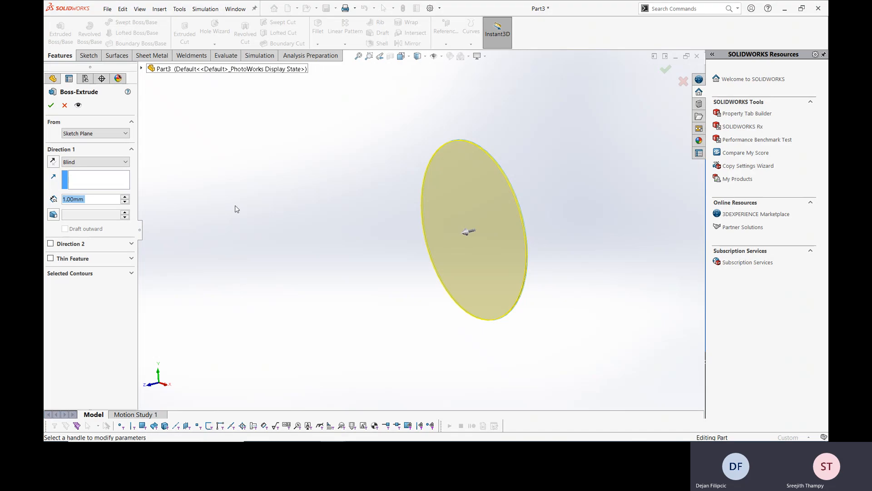
pyautogui.write('1')
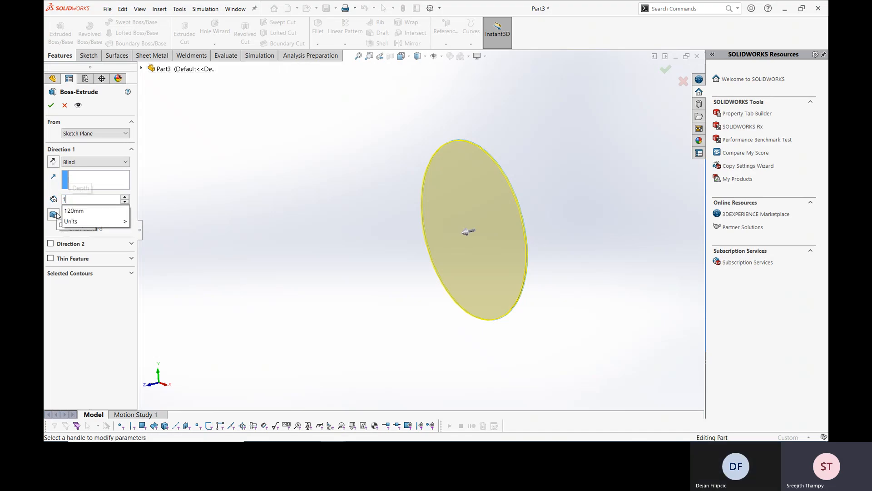
pyautogui.write('2')
pyautogui.press('Return')
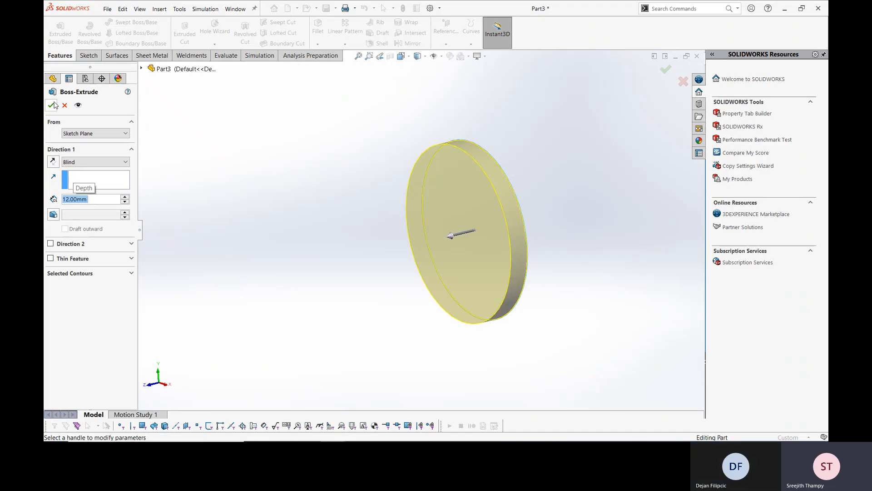
pyautogui.click(52, 105)
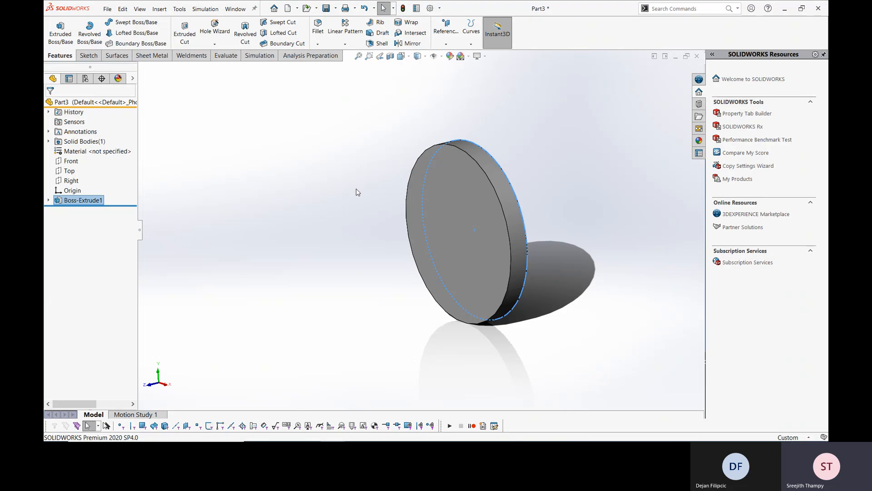
pyautogui.click(356, 188)
pyautogui.moveTo(514, 182); pyautogui.dragTo(548, 164, button='middle')
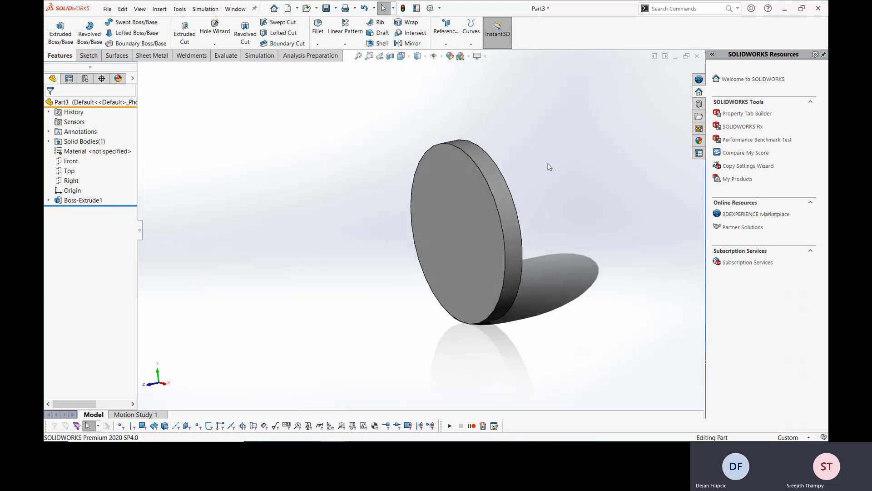
pyautogui.moveTo(575, 223); pyautogui.dragTo(452, 227, button='middle')
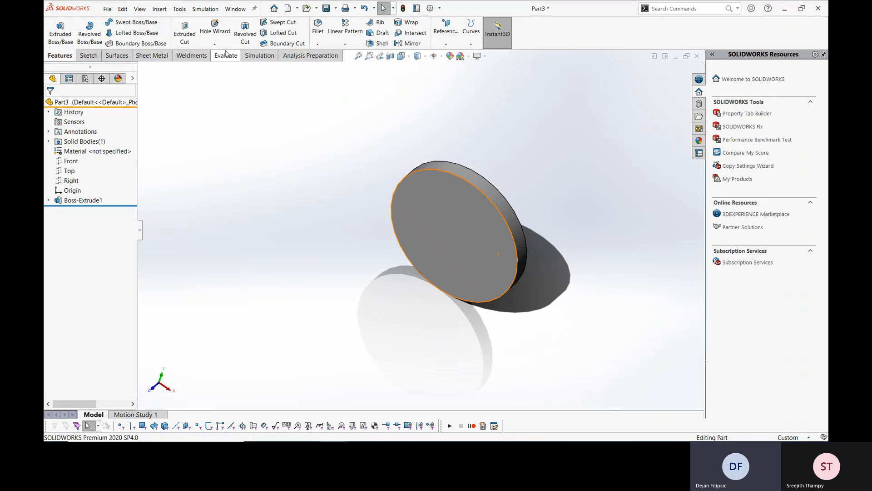
# Switch to the Part2 block document and tile both open part windows horizontally.
pyautogui.click(235, 9)
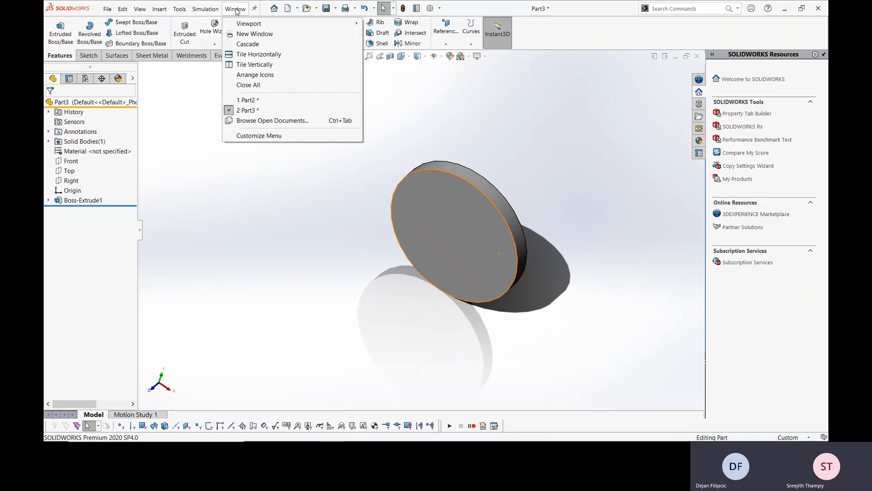
pyautogui.click(255, 100)
pyautogui.click(255, 100)
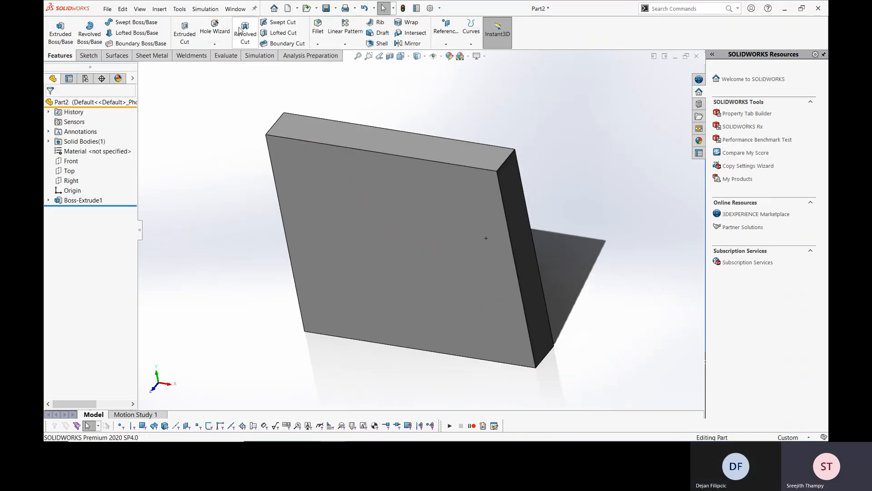
pyautogui.click(236, 9)
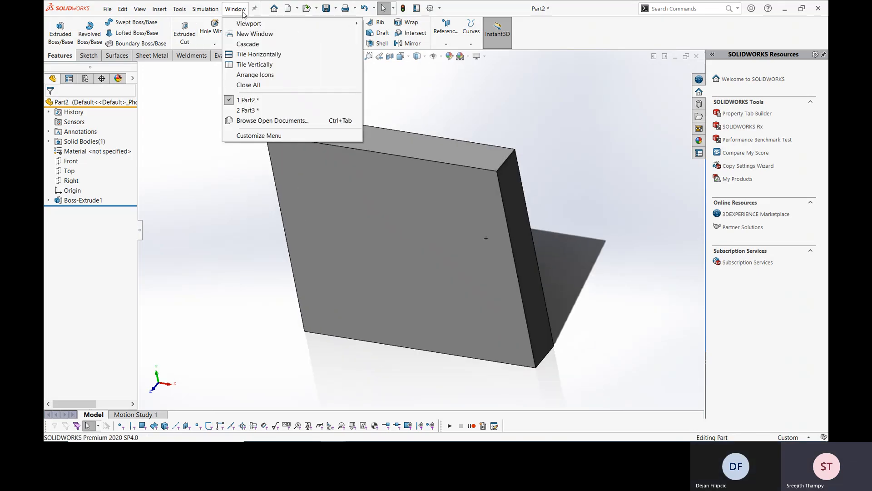
pyautogui.click(254, 54)
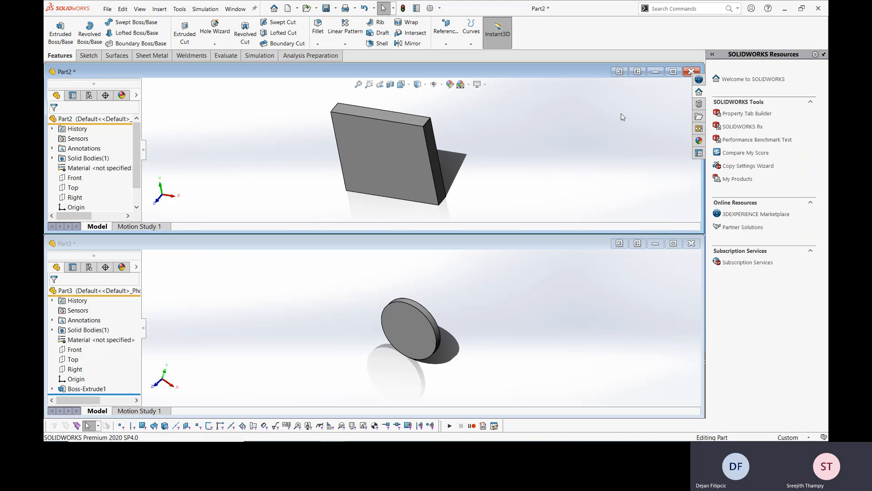
# Maximize the Part2 block window and review the available window arrangement commands.
pyautogui.click(673, 72)
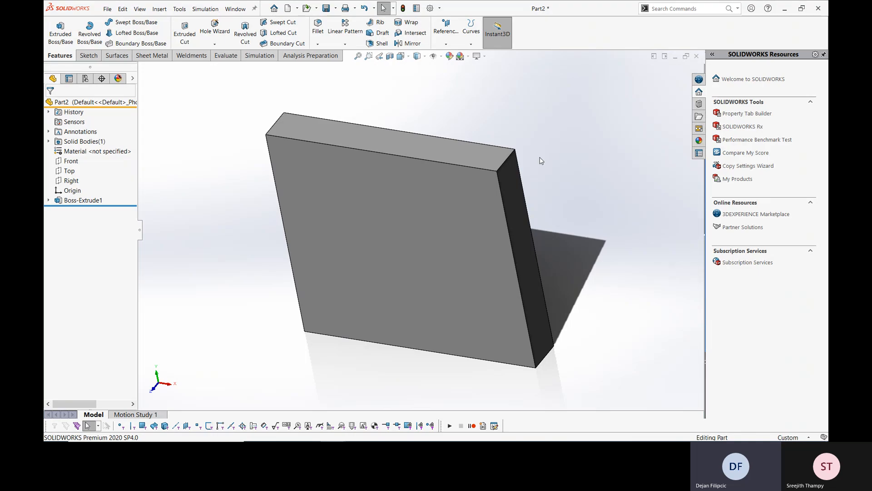
pyautogui.moveTo(398, 172); pyautogui.dragTo(389, 145, button='middle')
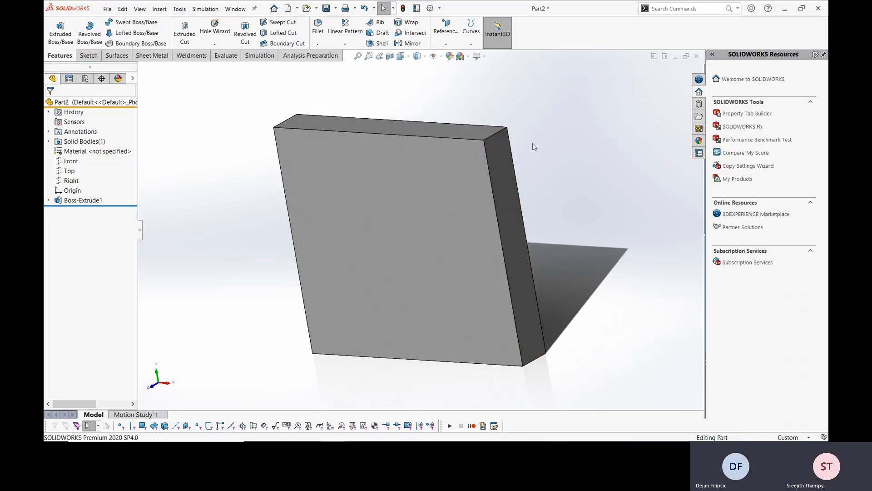
pyautogui.click(242, 13)
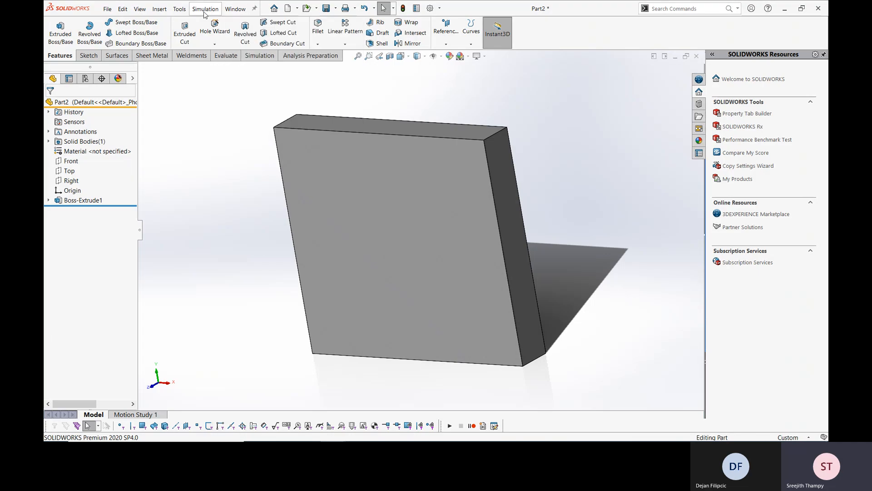
pyautogui.moveTo(243, 10)
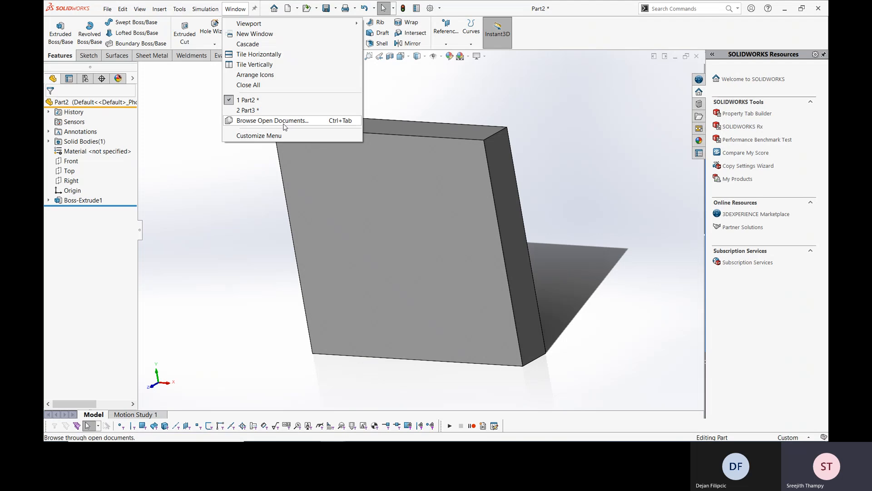
pyautogui.click(282, 68)
pyautogui.click(342, 71)
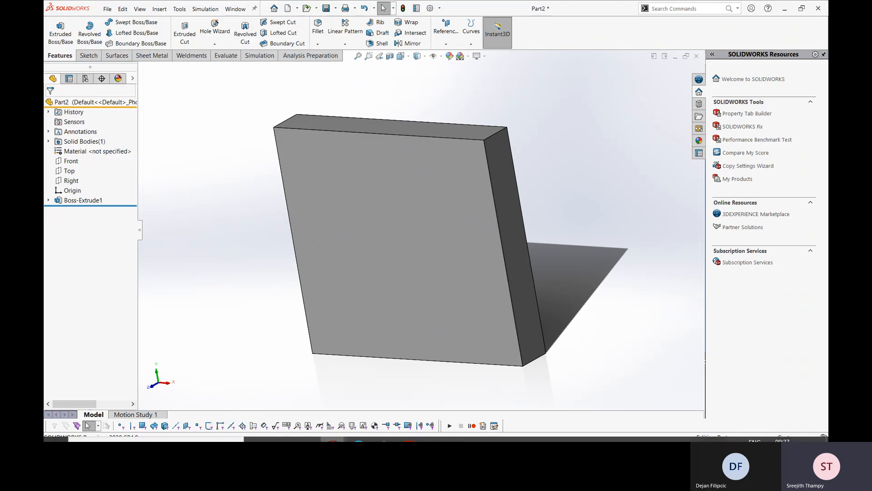
# Switch to Adobe Acrobat Reader to view the SOLIDWORKS user interface diagram in LESSON-1.pdf, and return to the Part2 model.
pyautogui.moveTo(335, 432)
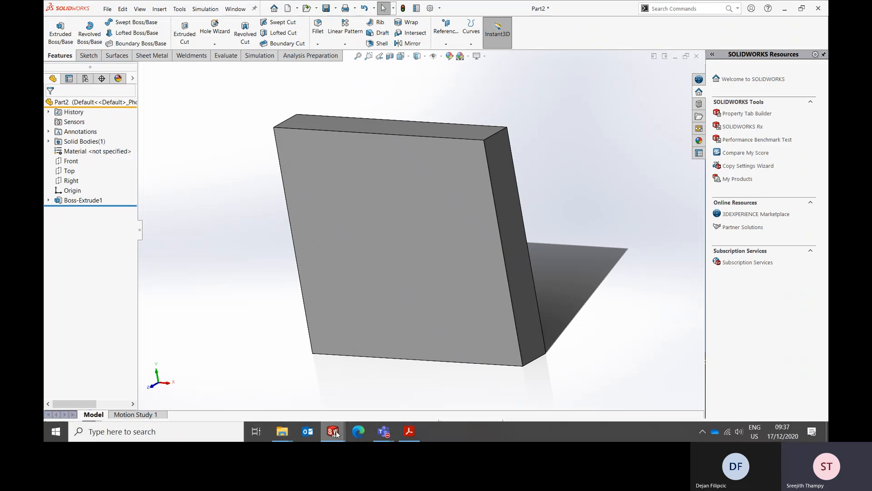
pyautogui.click(409, 431)
pyautogui.scroll(-1, 318, 262)
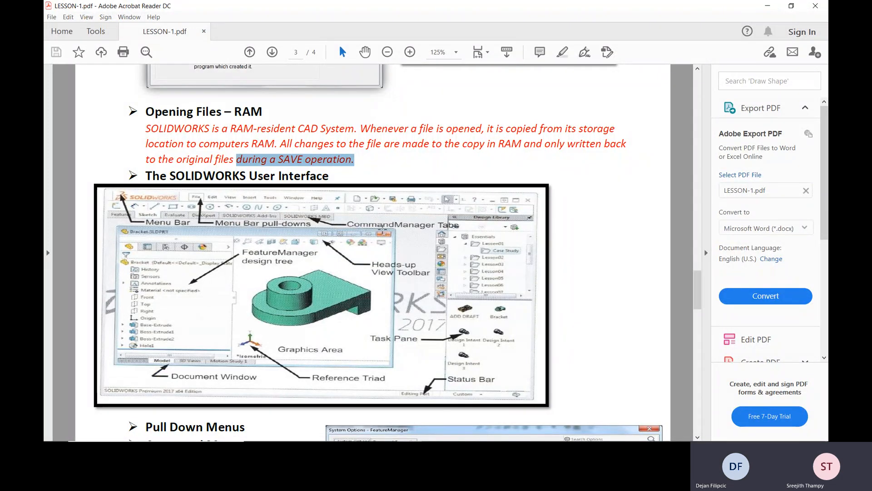
pyautogui.click(769, 4)
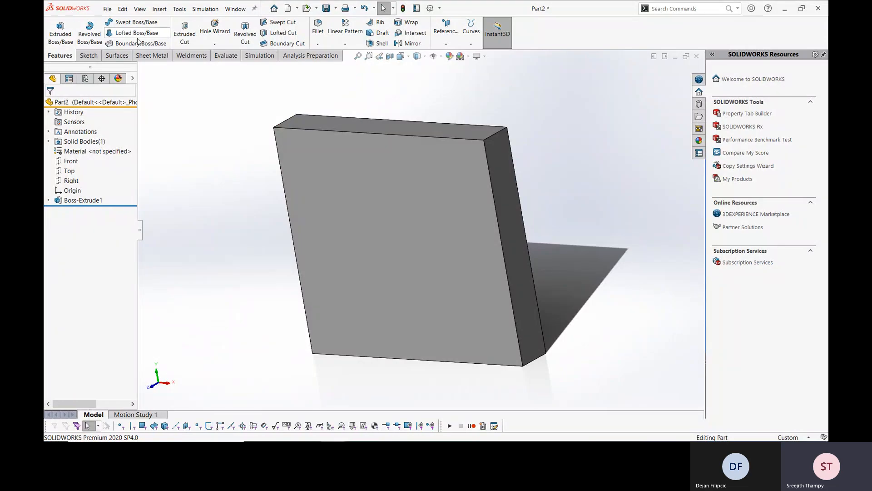
# Look briefly through the Sketch, Features, Surfaces and Sheet Metal command sets of the CommandManager.
pyautogui.click(89, 58)
pyautogui.click(72, 59)
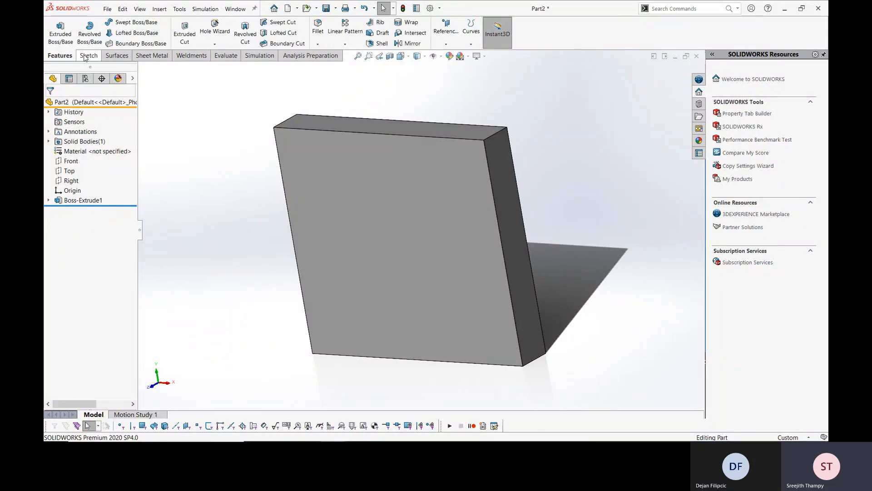
pyautogui.click(87, 56)
pyautogui.click(115, 57)
pyautogui.click(141, 58)
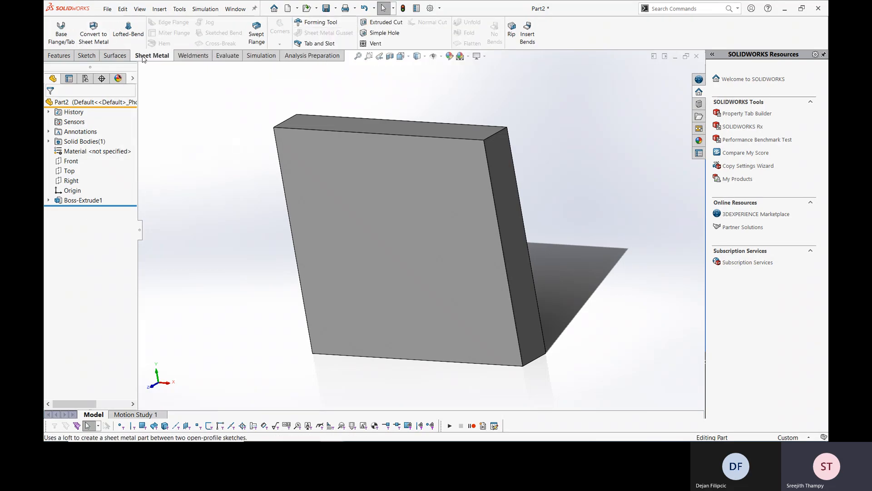
pyautogui.moveTo(359, 436)
pyautogui.click(411, 434)
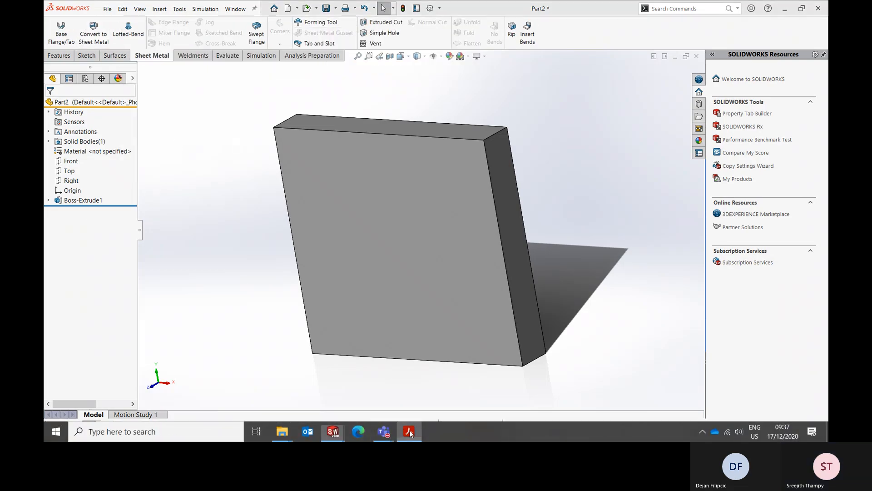
pyautogui.click(411, 433)
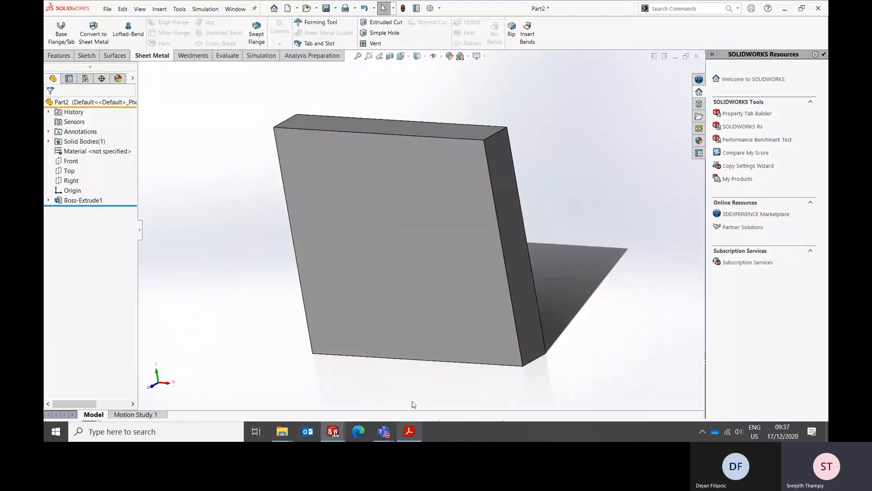
# Examine the CommandManager tools for Sketch, Features, Surfaces, Sheet Metal, Weldments and Evaluate in turn.
pyautogui.click(83, 56)
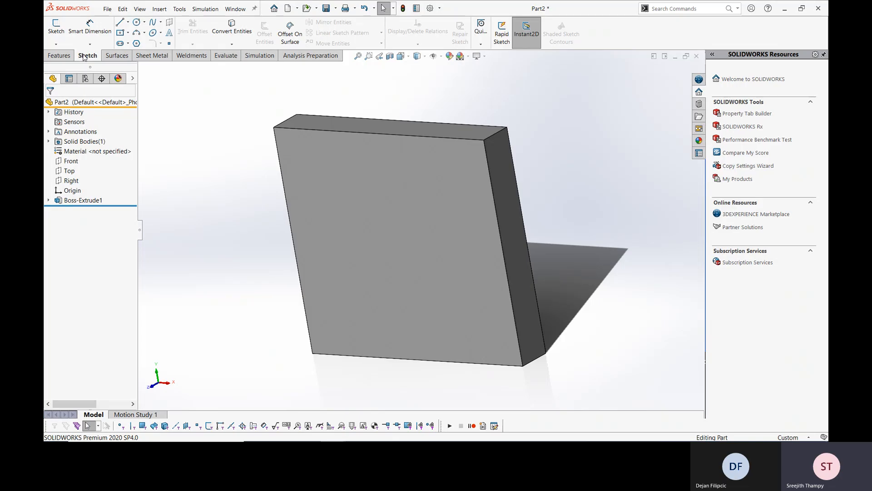
pyautogui.click(59, 56)
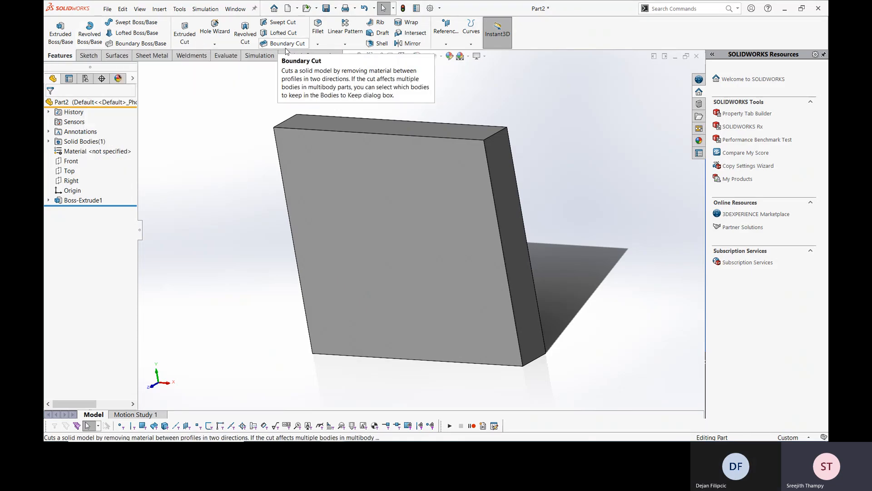
pyautogui.click(119, 55)
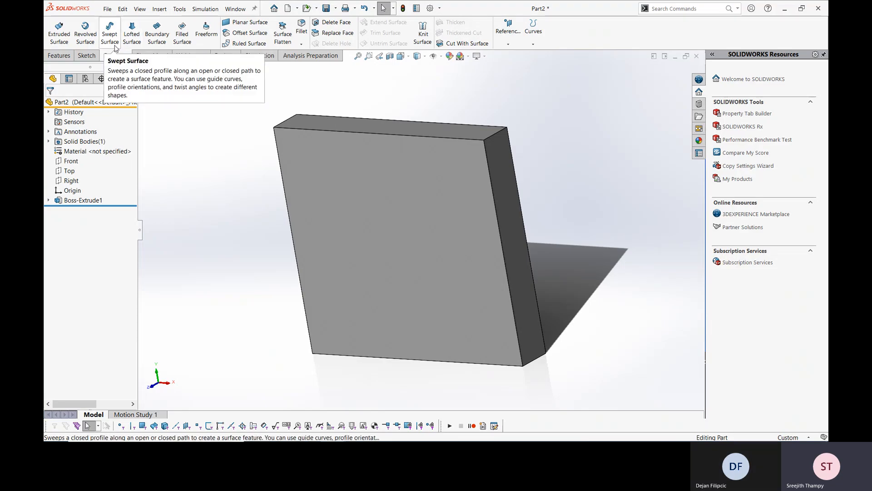
pyautogui.click(153, 56)
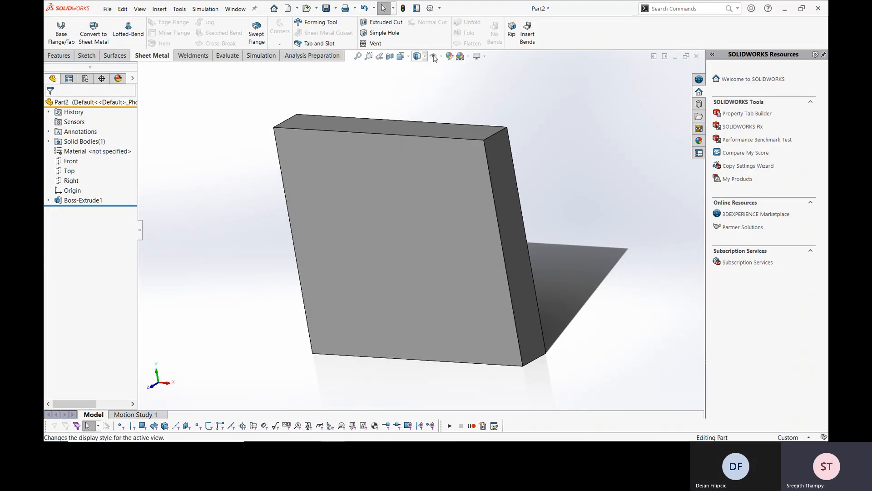
pyautogui.scroll(5, 529, 176)
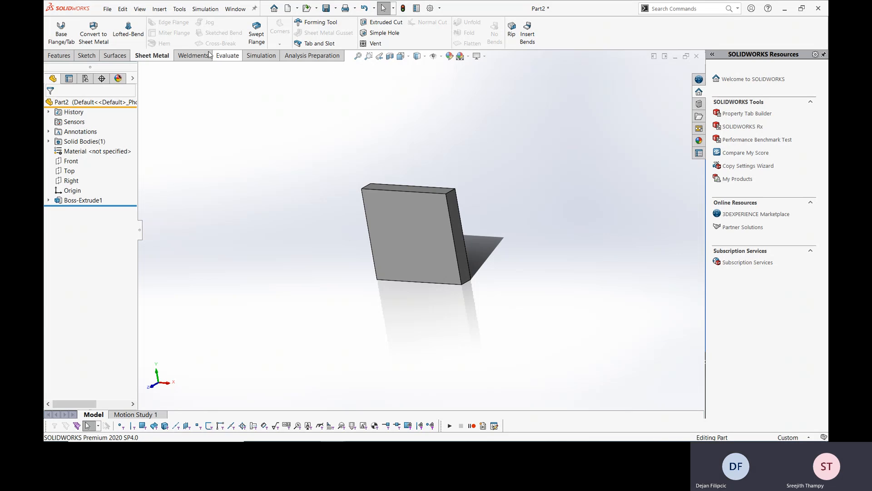
pyautogui.click(186, 57)
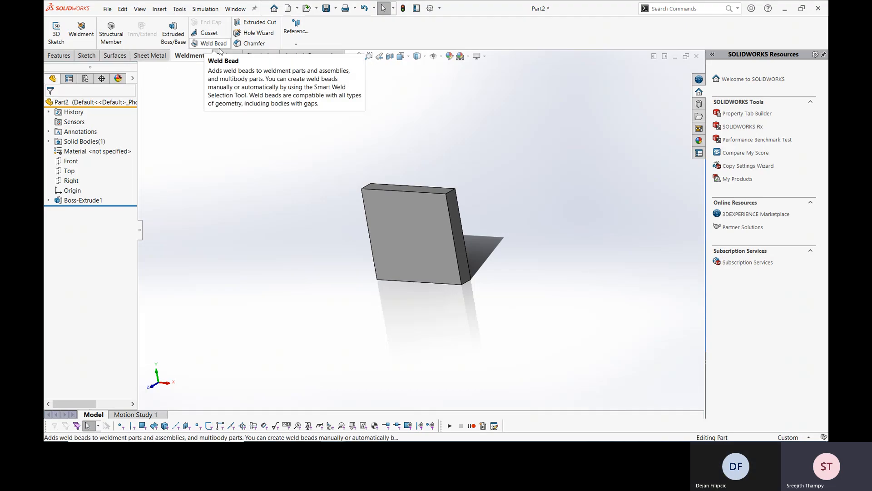
pyautogui.click(230, 56)
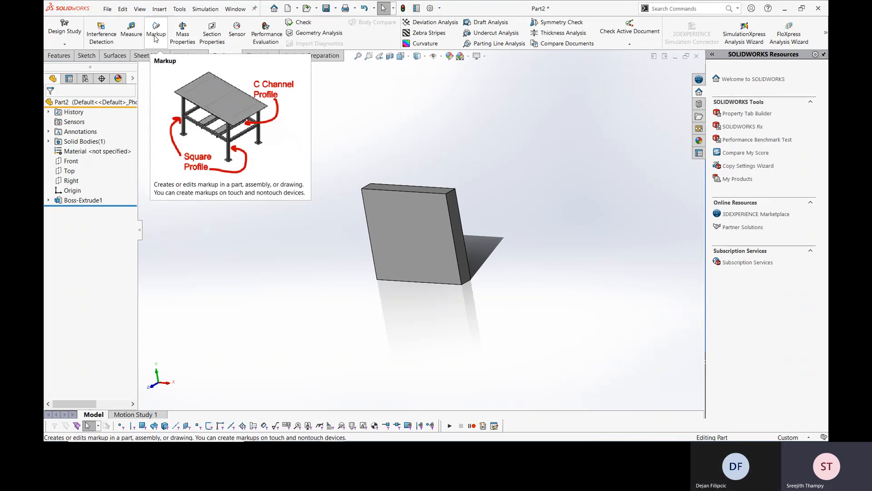
# Measure the distance between the two right corners of the block's front face, and start a second measurement at its lower-left corner.
pyautogui.click(131, 29)
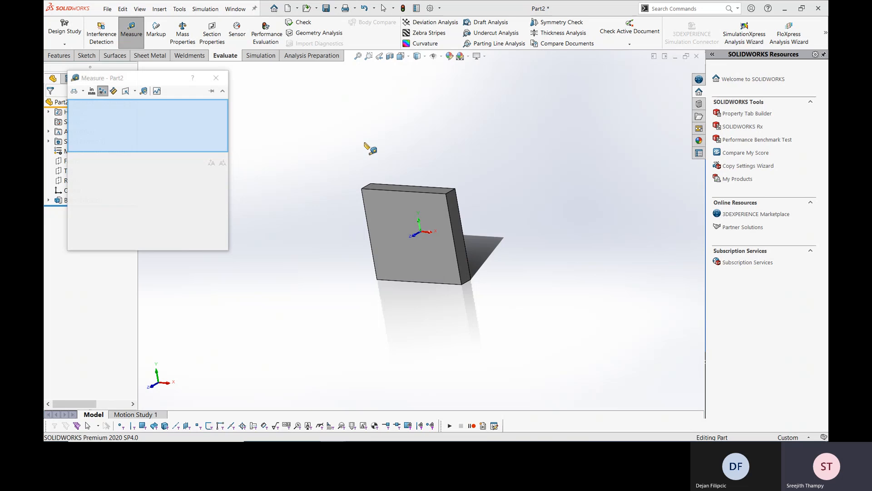
pyautogui.click(447, 198)
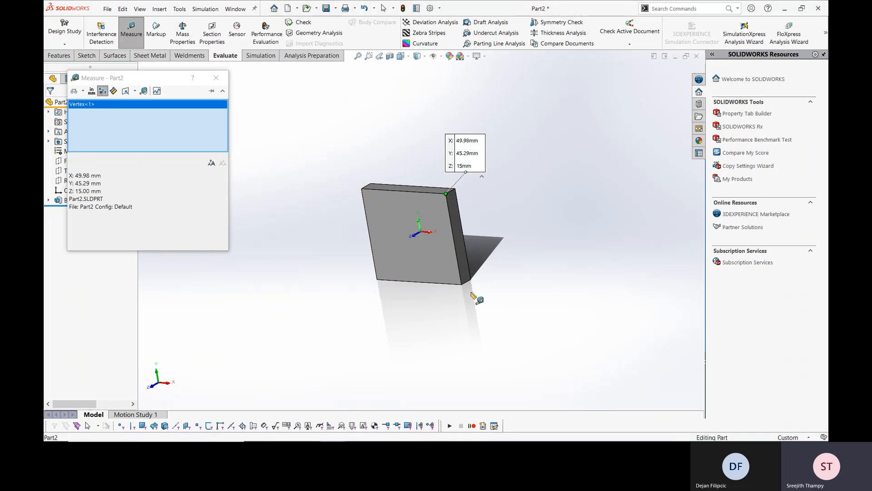
pyautogui.click(462, 285)
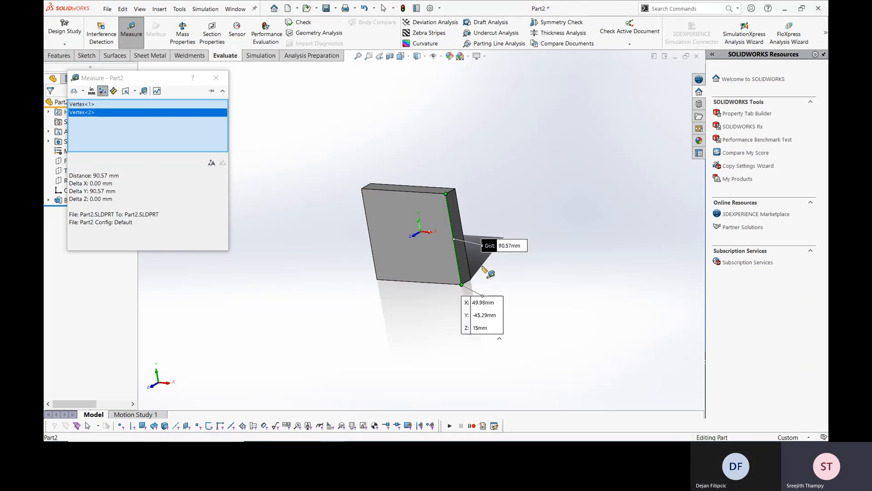
pyautogui.press('Escape')
pyautogui.click(131, 28)
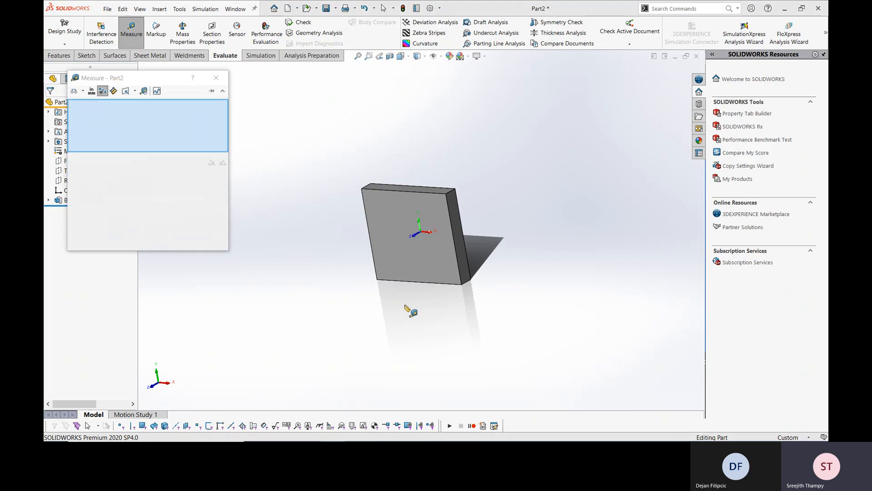
pyautogui.click(376, 279)
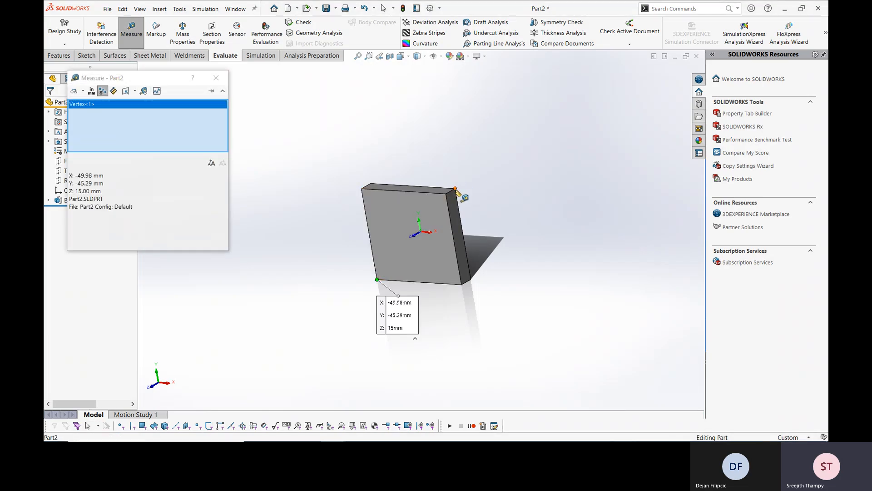
pyautogui.press('Escape')
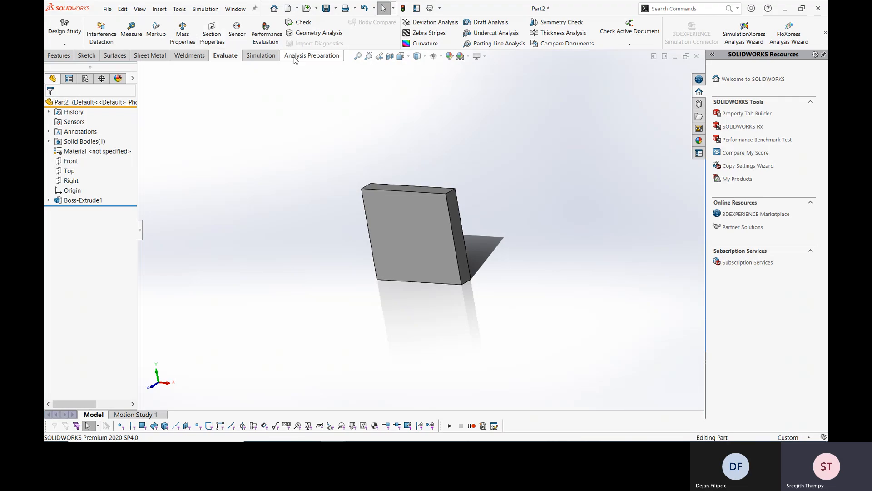
# Hide the Simulation and Sheet Metal tabs from the CommandManager.
pyautogui.rightClick(264, 61)
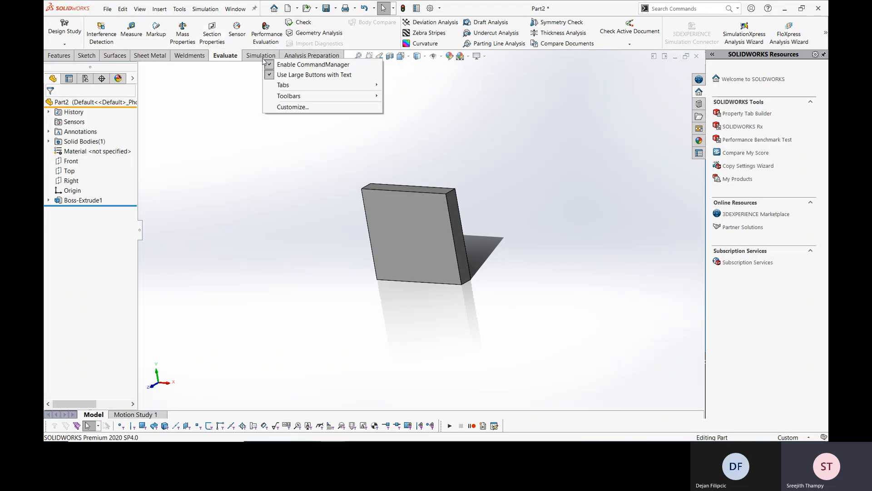
pyautogui.moveTo(296, 86)
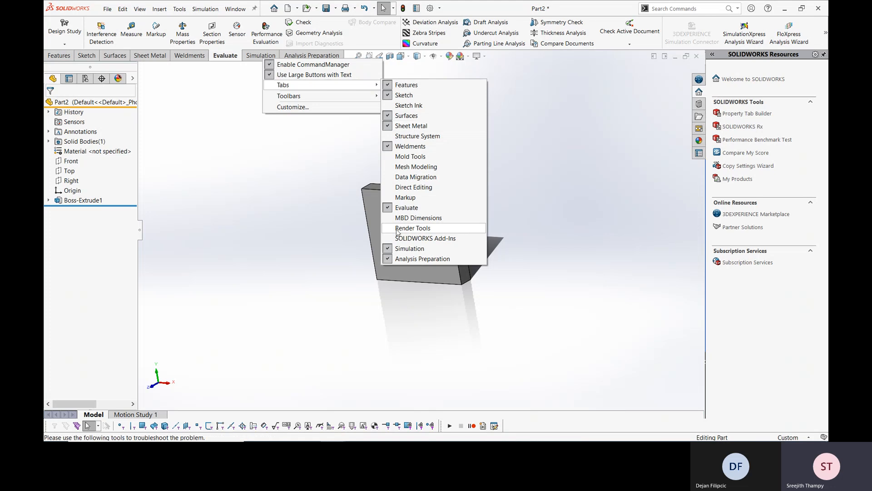
pyautogui.click(398, 258)
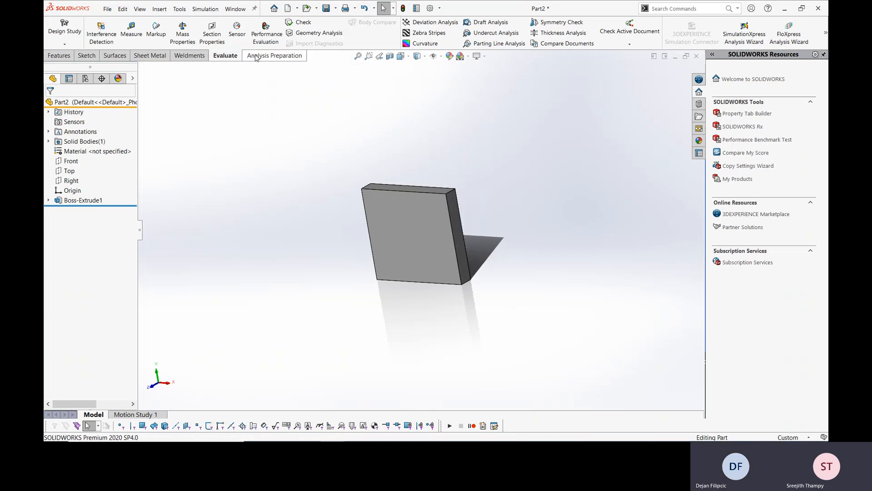
pyautogui.rightClick(262, 56)
pyautogui.moveTo(326, 85)
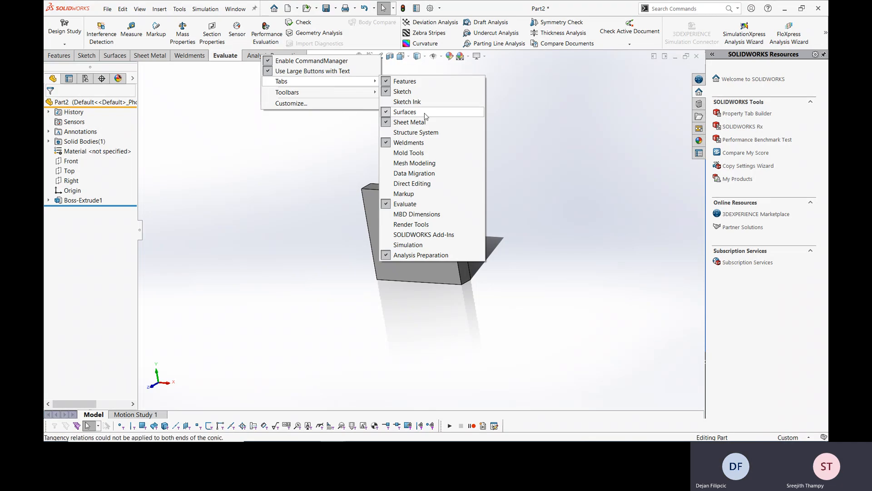
pyautogui.click(385, 123)
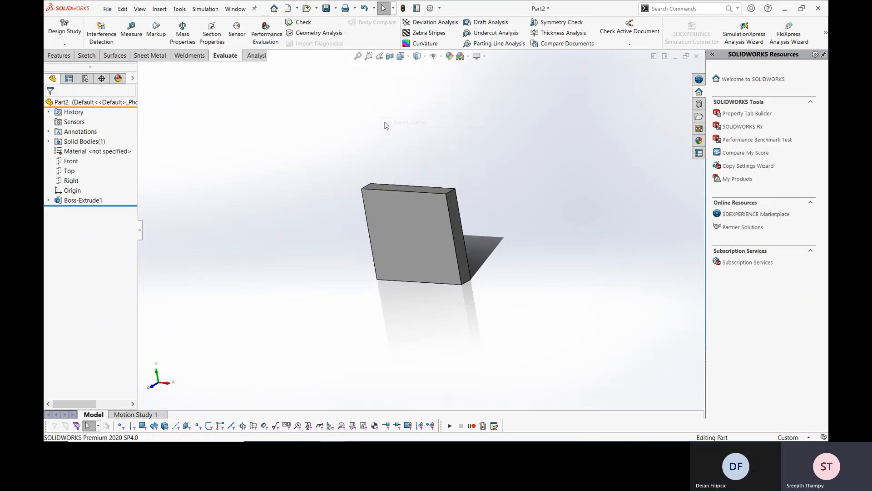
# Hide the Weldments tab from the CommandManager and switch to the lesson PDF in Adobe Acrobat Reader.
pyautogui.rightClick(257, 57)
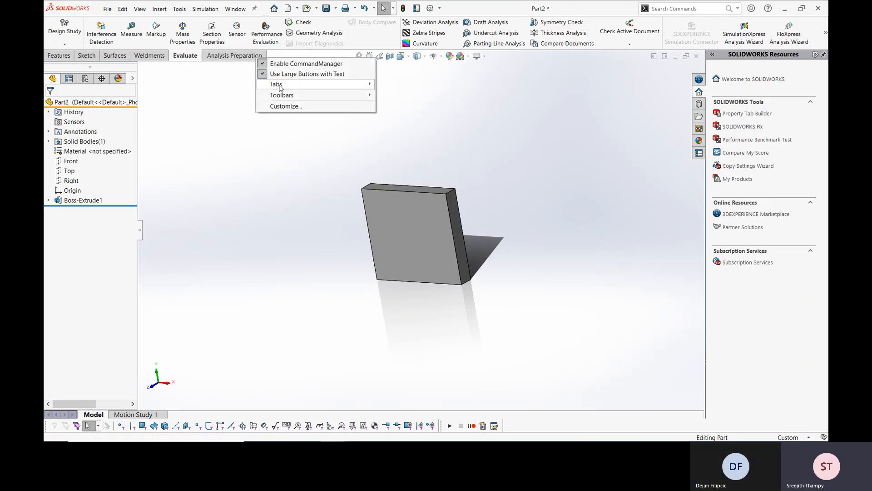
pyautogui.moveTo(312, 90)
pyautogui.click(296, 131)
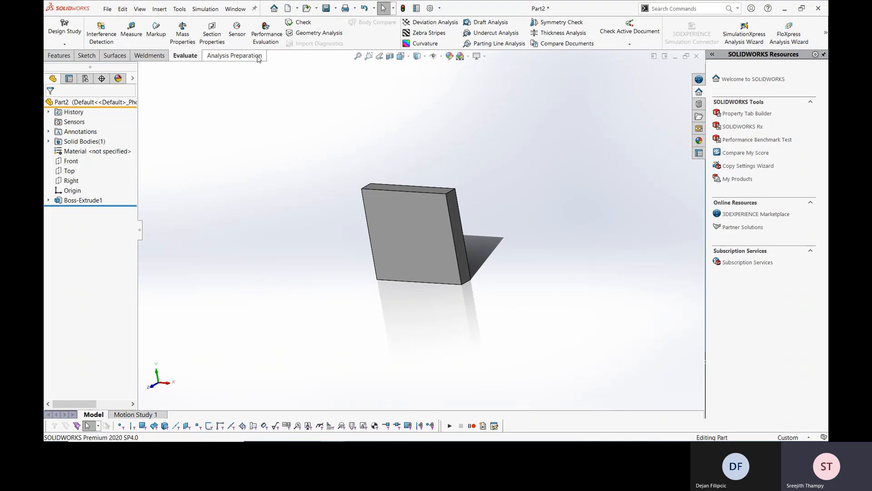
pyautogui.rightClick(257, 59)
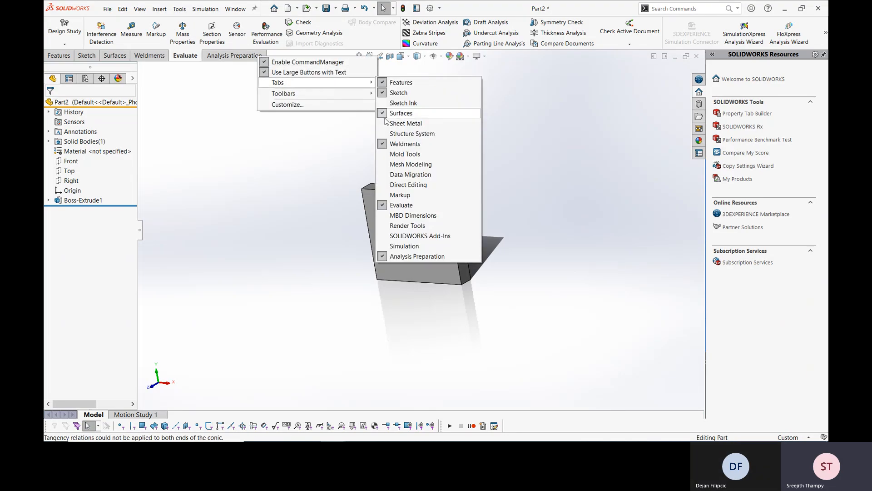
pyautogui.click(396, 144)
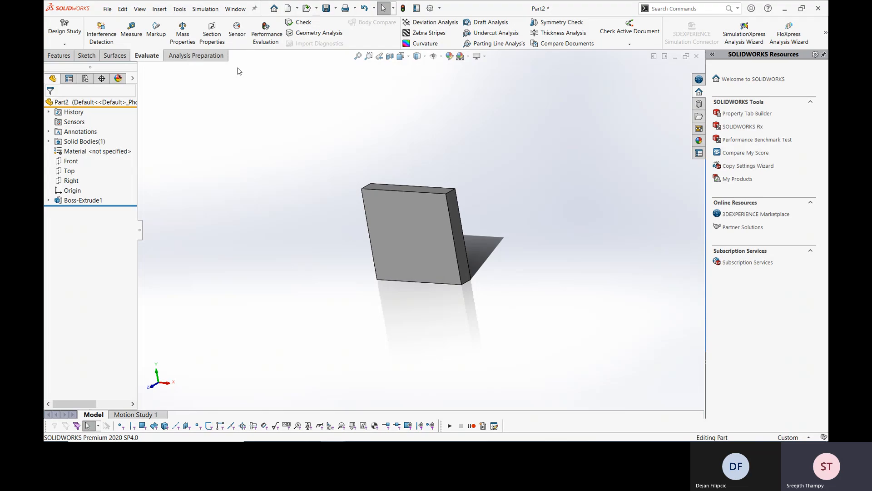
pyautogui.click(409, 431)
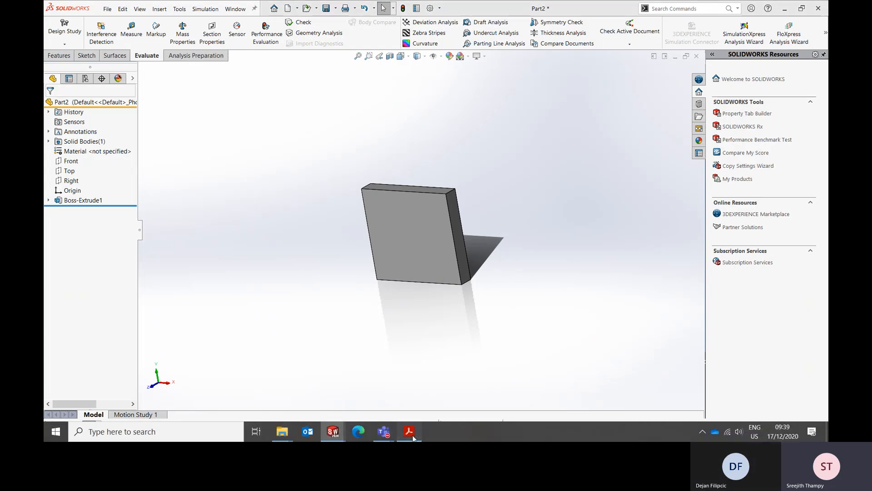
# Read the lesson PDF down to the Feature Manager section, return to SOLIDWORKS and expand the block's extrusion in the design tree.
pyautogui.scroll(-3, 404, 390)
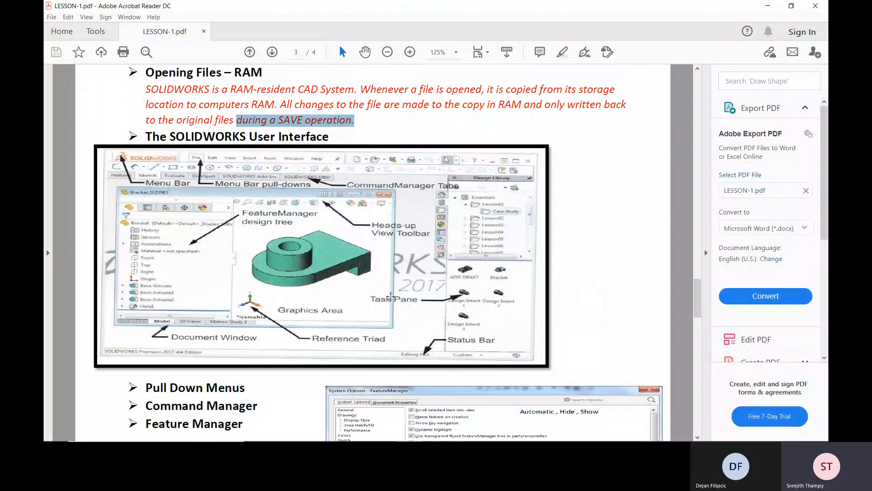
pyautogui.scroll(-6, 397, 304)
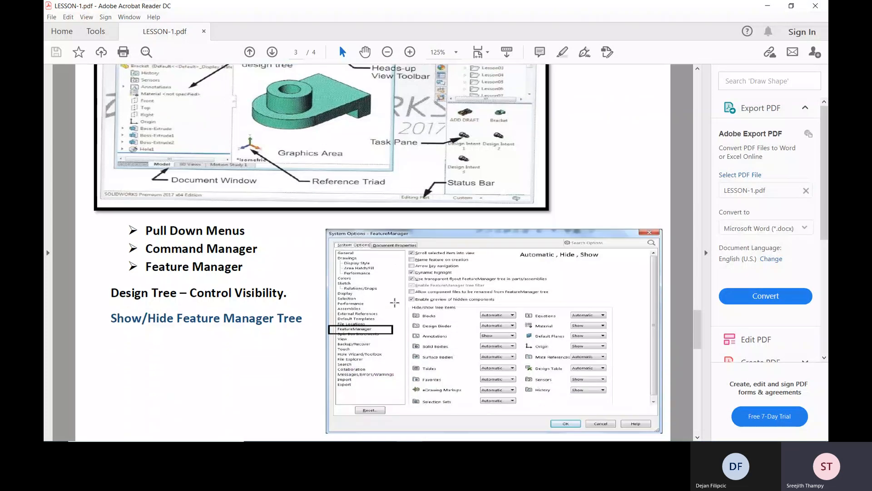
pyautogui.click(768, 6)
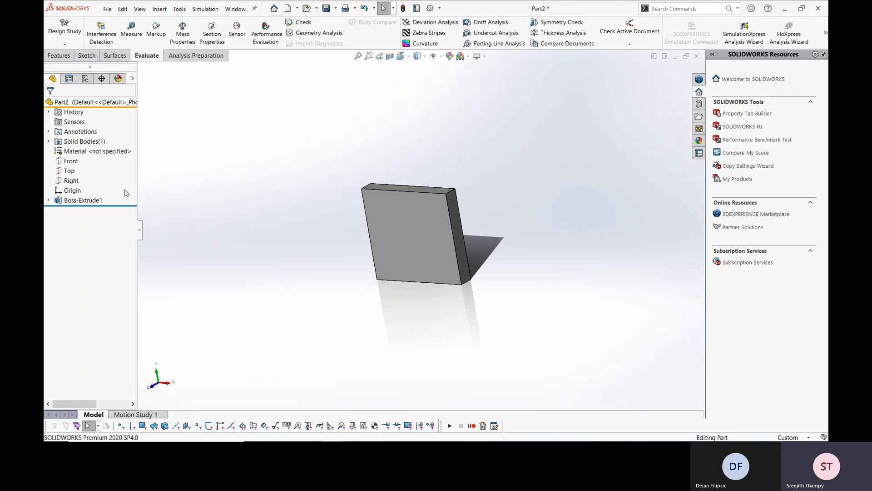
pyautogui.click(49, 200)
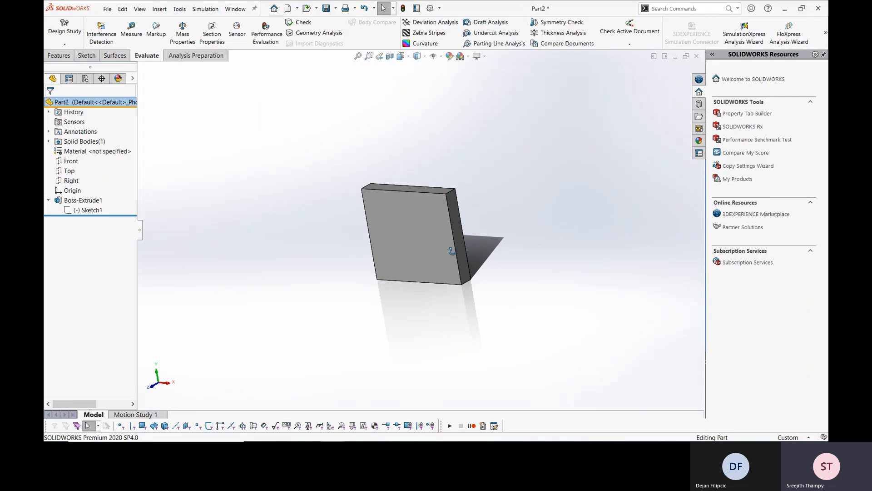
# Start a sketch on the block's large face and draw a circle of about 26.17 mm radius centred on the origin.
pyautogui.moveTo(452, 251); pyautogui.dragTo(432, 263, button='middle')
pyautogui.click(430, 223)
pyautogui.rightClick(429, 223)
pyautogui.click(449, 207)
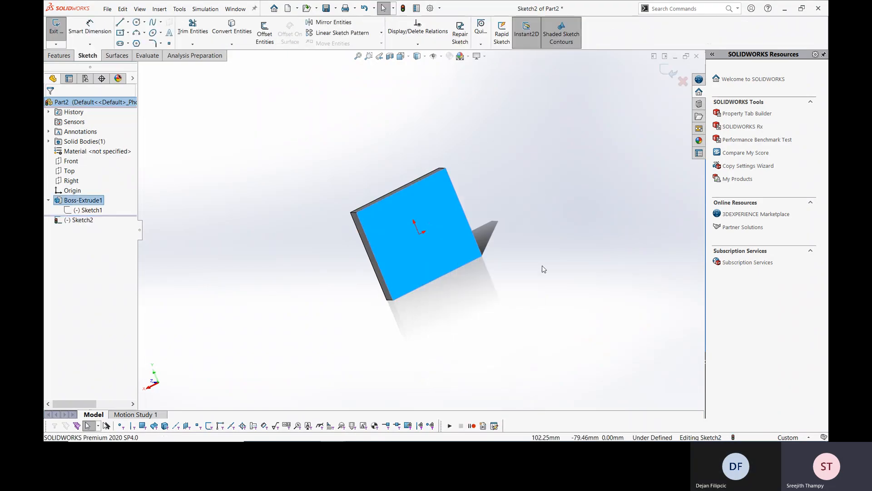
pyautogui.click(136, 21)
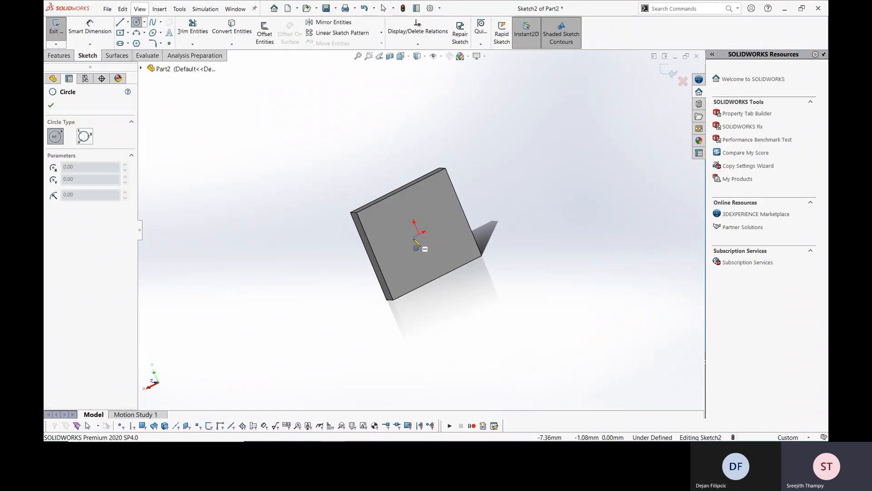
pyautogui.click(419, 234)
pyautogui.click(444, 235)
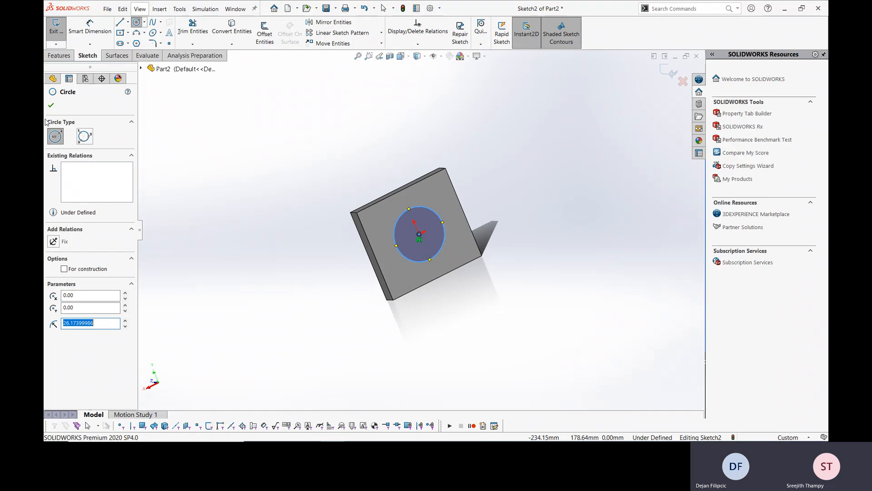
pyautogui.click(51, 106)
# Extrude the circle outward from the block as a blind boss about 84.90 mm long, merged with the block.
pyautogui.click(60, 55)
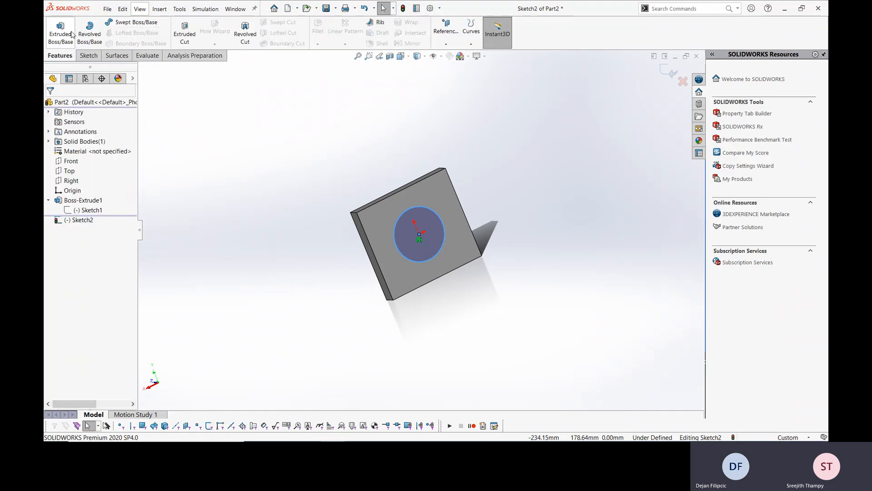
pyautogui.click(61, 32)
pyautogui.moveTo(408, 195); pyautogui.dragTo(465, 198, button='middle')
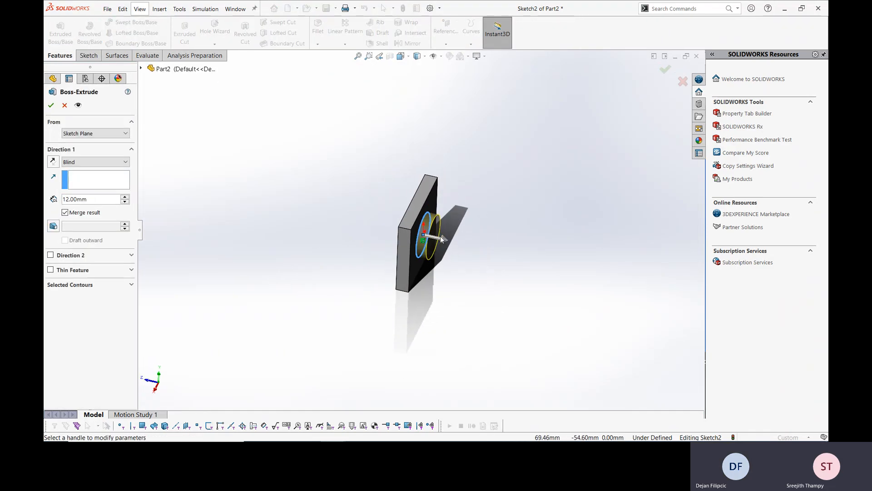
pyautogui.moveTo(439, 238); pyautogui.dragTo(505, 252)
pyautogui.click(51, 105)
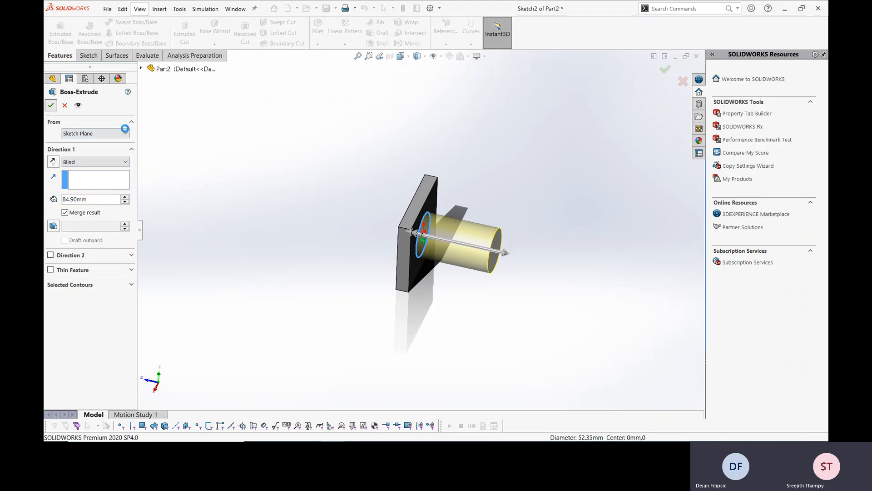
# Fillet the edge where the cylinder meets the block with a symmetric 30 mm radius.
pyautogui.moveTo(370, 230); pyautogui.dragTo(370, 151, button='middle')
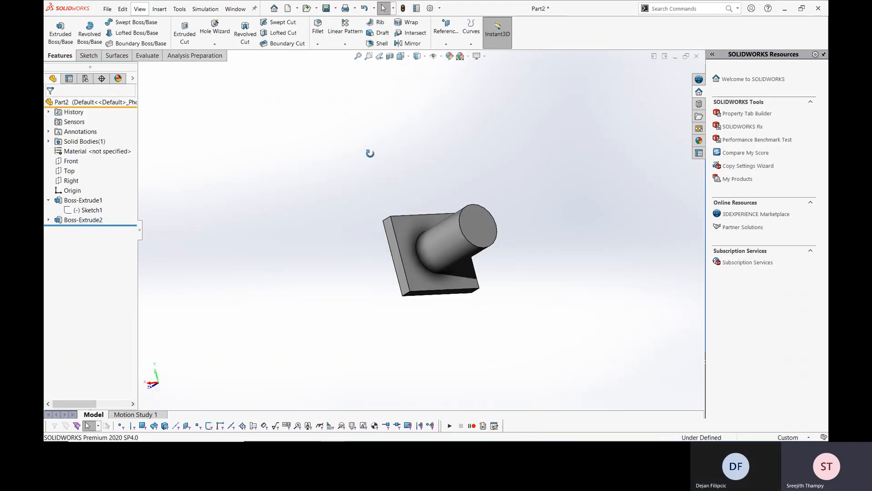
pyautogui.click(318, 27)
pyautogui.click(420, 260)
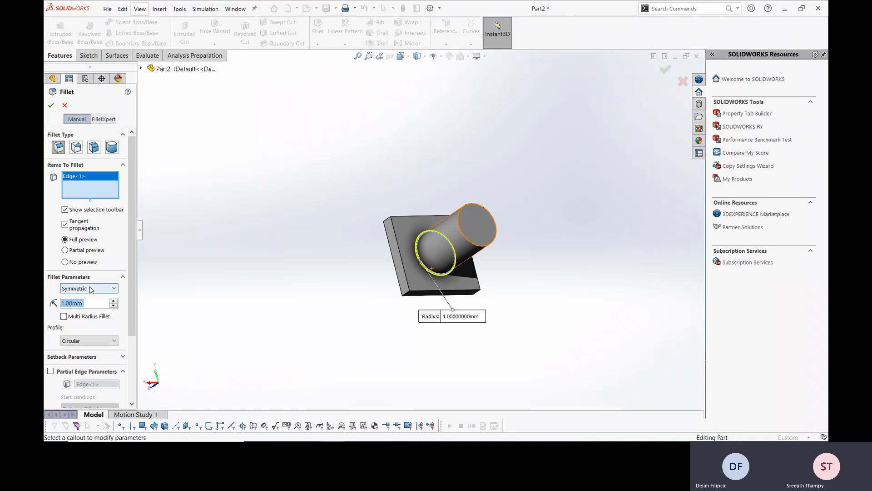
pyautogui.write('30')
pyautogui.press('Return')
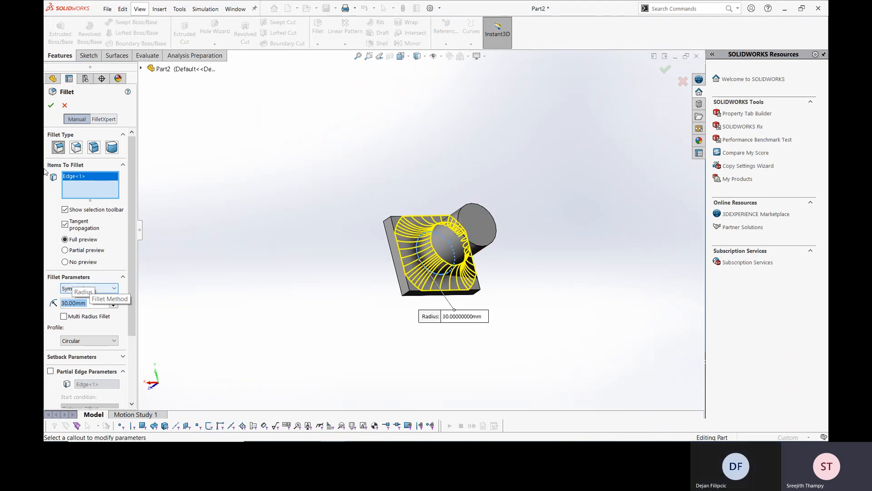
pyautogui.click(51, 105)
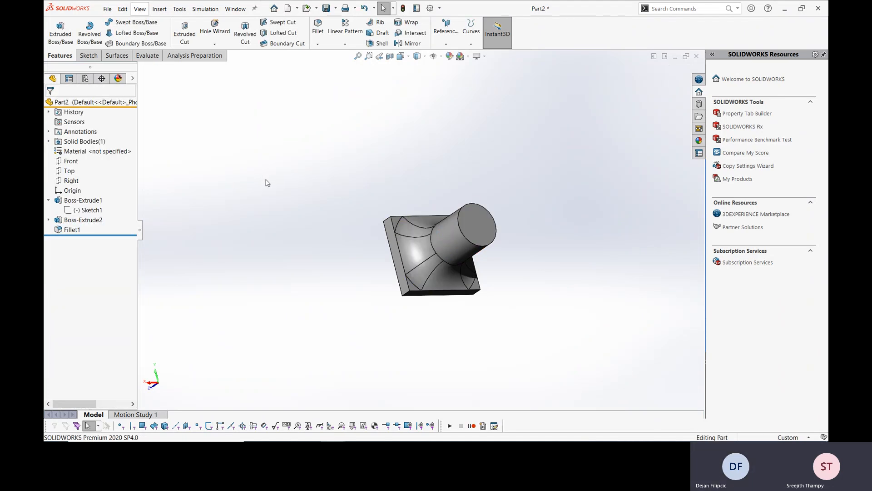
# Roll the feature history back to before the first extrusion and open the block's base sketch for editing.
pyautogui.moveTo(108, 234); pyautogui.dragTo(121, 209)
pyautogui.click(459, 247)
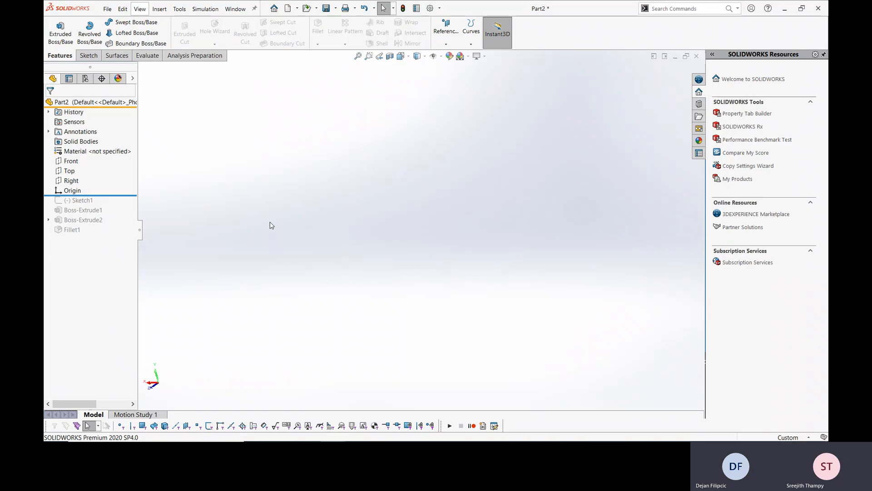
pyautogui.click(81, 200)
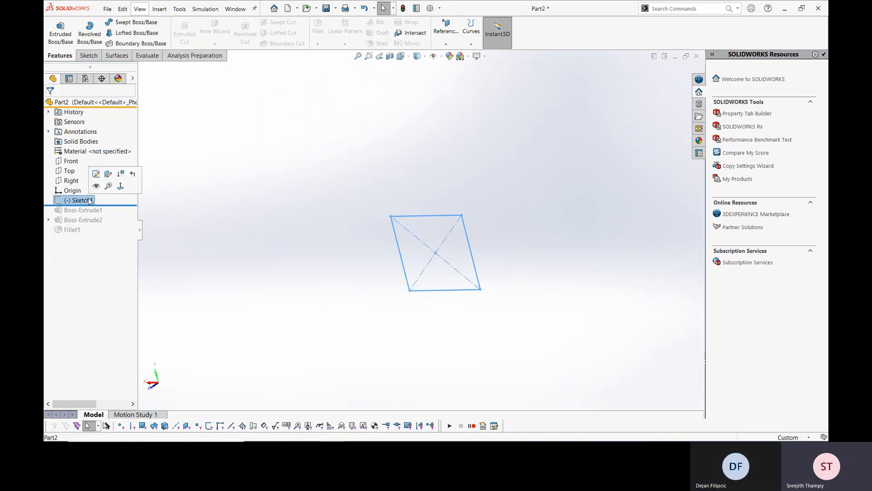
pyautogui.rightClick(89, 200)
pyautogui.click(95, 176)
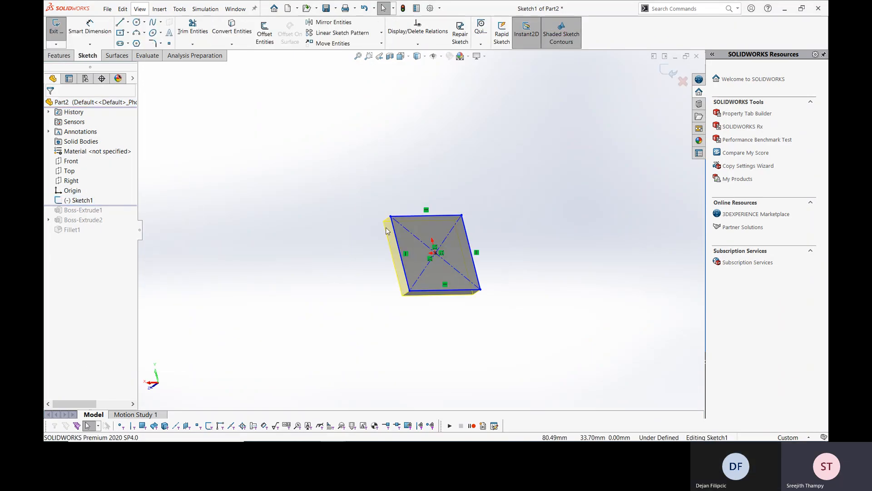
# Dimension the upper edge of the base rectangle as 150 mm, exit the sketch and roll the history forward past the fillet.
pyautogui.click(90, 28)
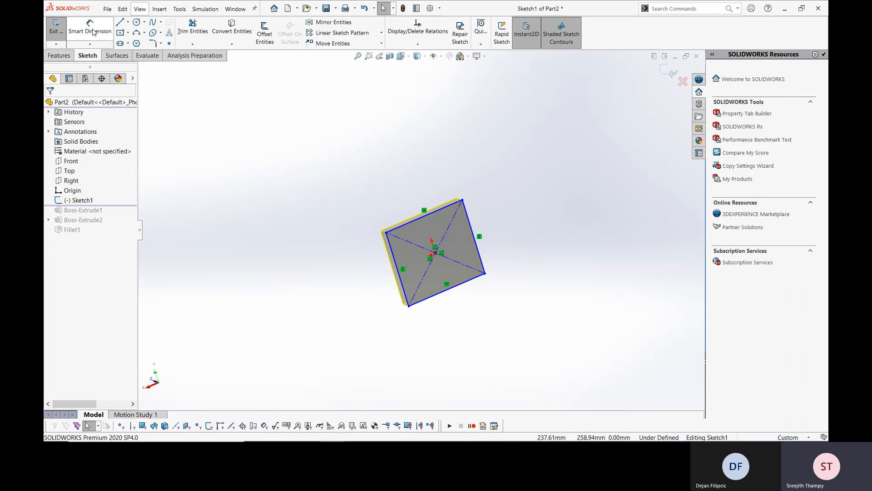
pyautogui.click(443, 211)
pyautogui.click(411, 156)
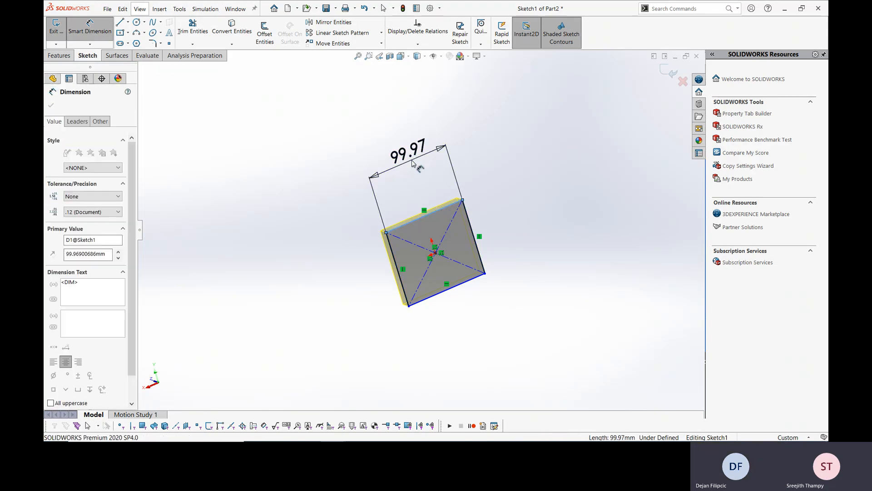
pyautogui.write('150')
pyautogui.press('Return')
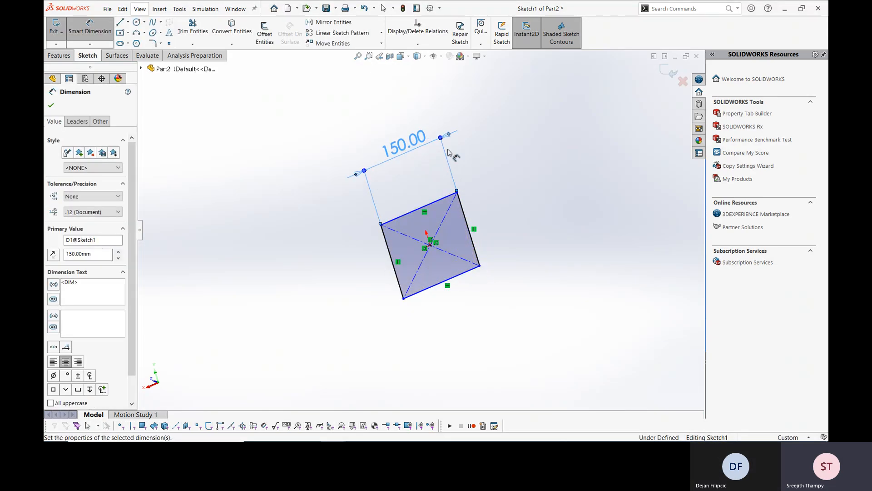
pyautogui.click(669, 71)
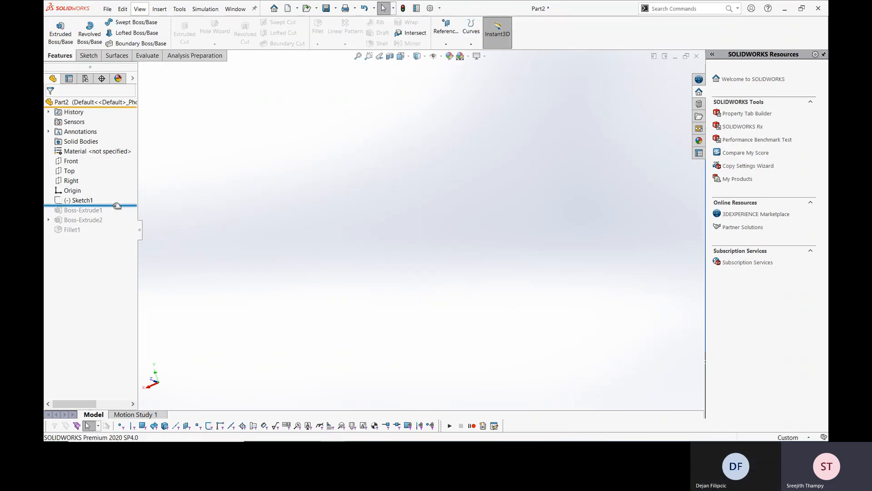
pyautogui.moveTo(91, 206)
pyautogui.mouseDown()
pyautogui.moveTo(117, 216)
pyautogui.moveTo(116, 234)
pyautogui.mouseUp()
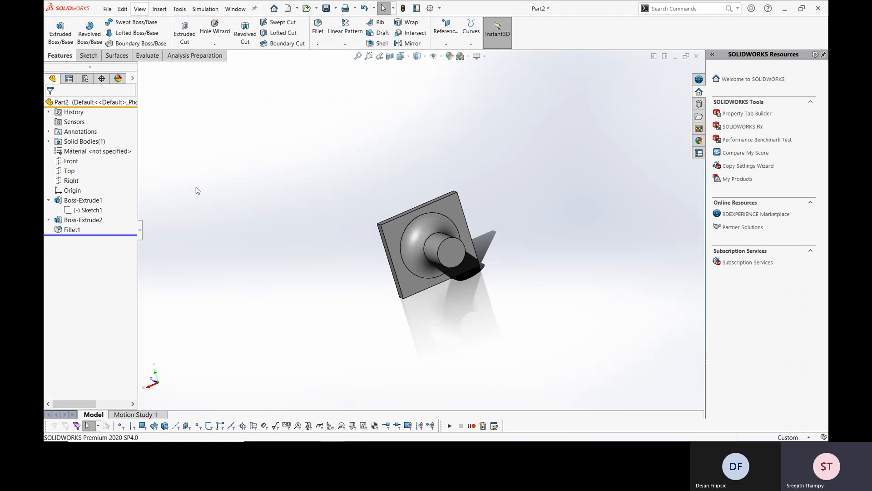
# Look at the PropertyManager with a model face selected and deselected, and return to the feature tree.
pyautogui.click(68, 79)
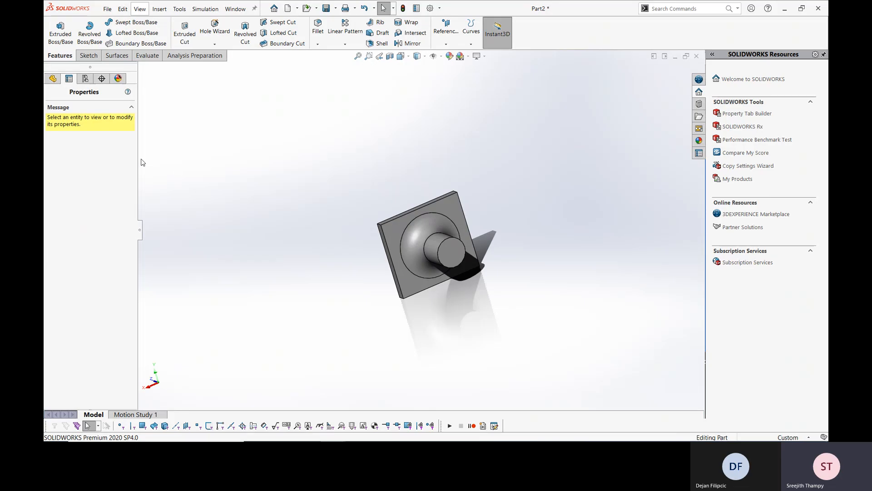
pyautogui.click(415, 227)
pyautogui.click(293, 180)
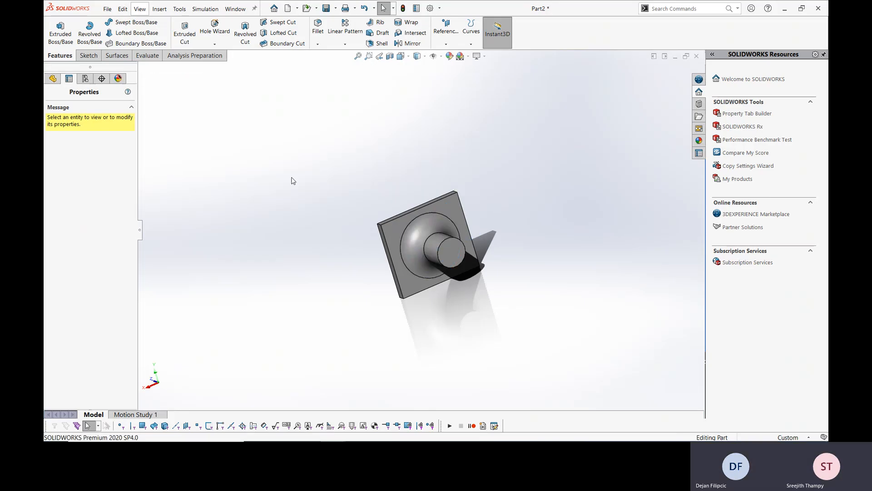
pyautogui.click(53, 78)
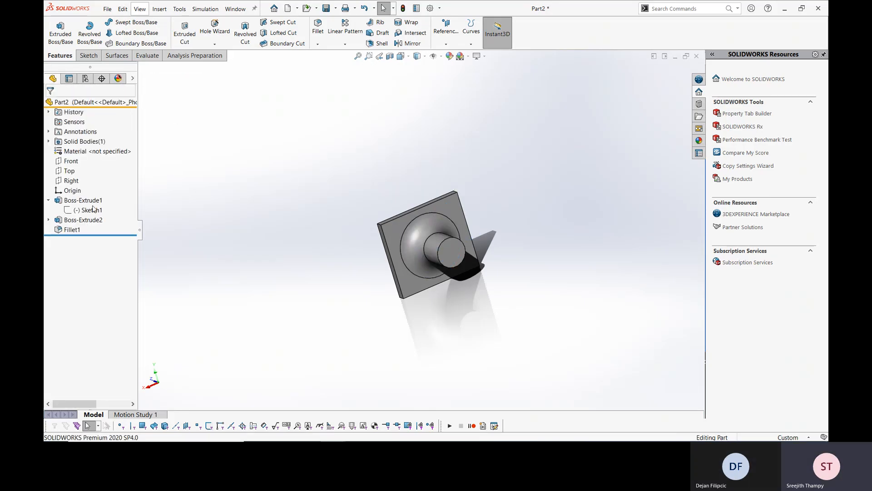
# Delete the fillet feature from the part.
pyautogui.click(69, 229)
pyautogui.rightClick(69, 230)
pyautogui.click(90, 288)
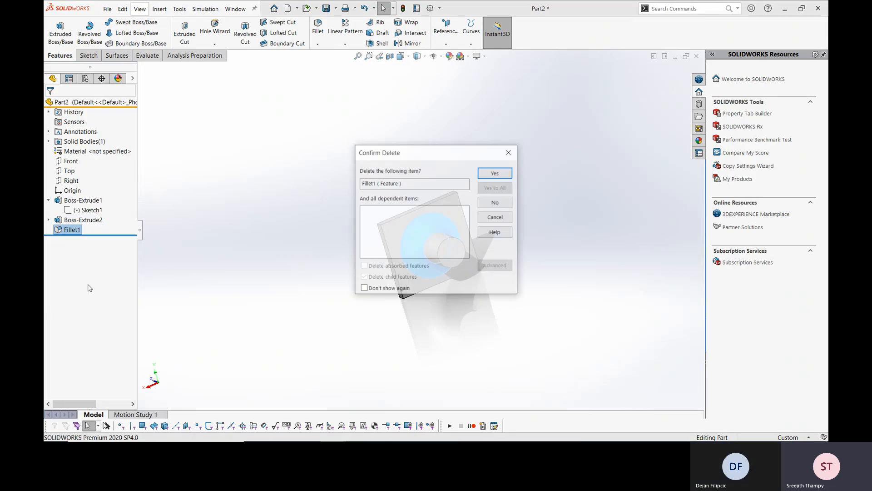
pyautogui.click(495, 177)
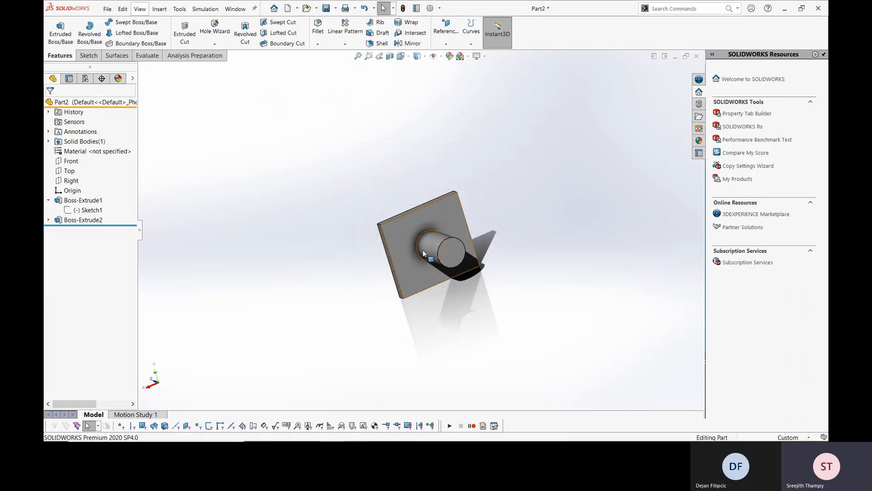
# Review the Fillet settings with a 30 mm preview on the cylinder's base edge, and leave the command without applying it.
pyautogui.moveTo(423, 254); pyautogui.dragTo(522, 263, button='middle')
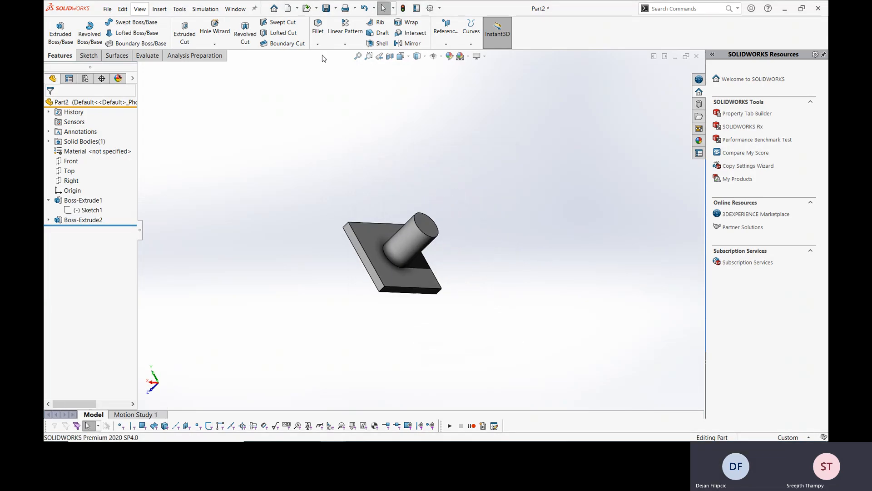
pyautogui.click(318, 27)
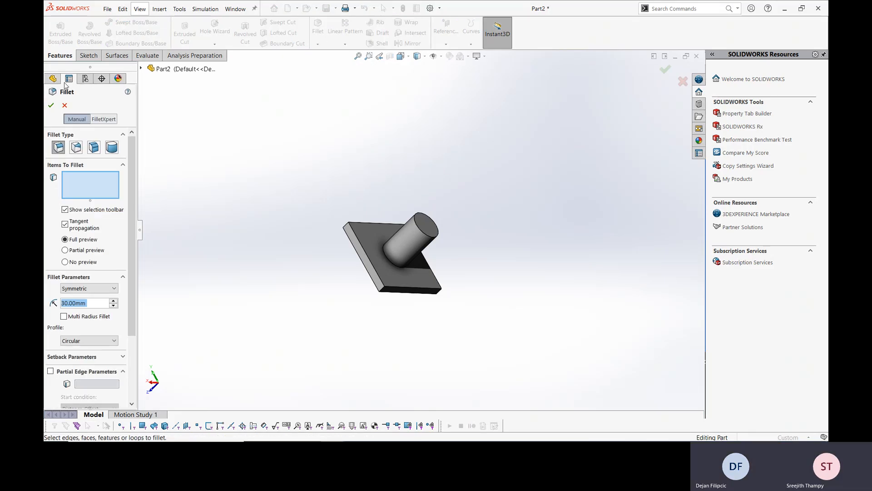
pyautogui.click(387, 258)
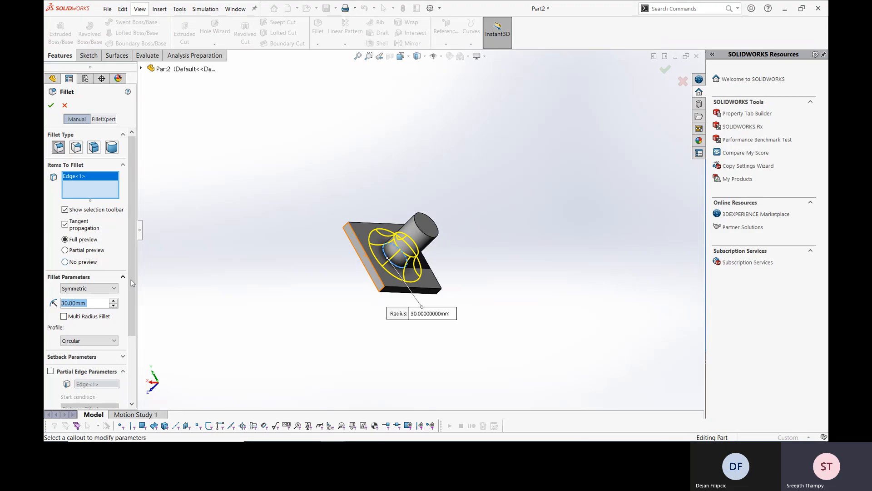
pyautogui.moveTo(132, 282); pyautogui.dragTo(132, 329)
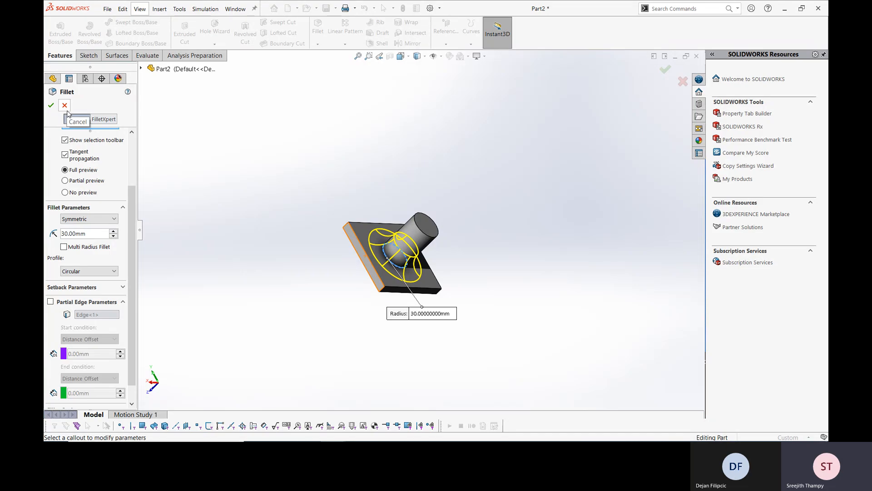
pyautogui.scroll(5, 170, 193)
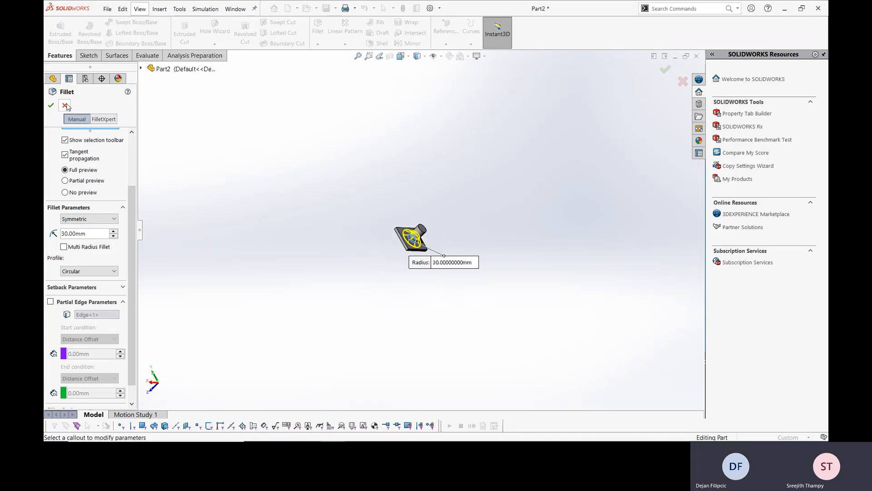
pyautogui.click(65, 105)
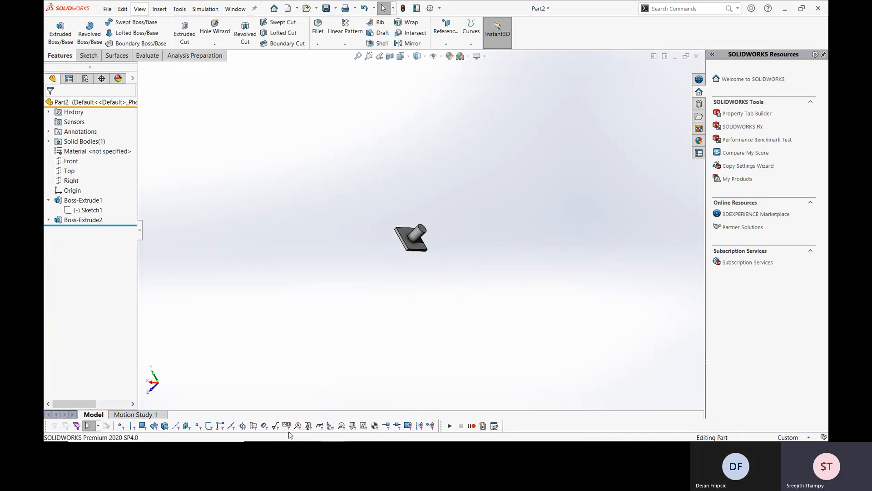
# Switch to the lesson PDF in Adobe Acrobat Reader and go to the Property Manager topics on page 4.
pyautogui.click(409, 433)
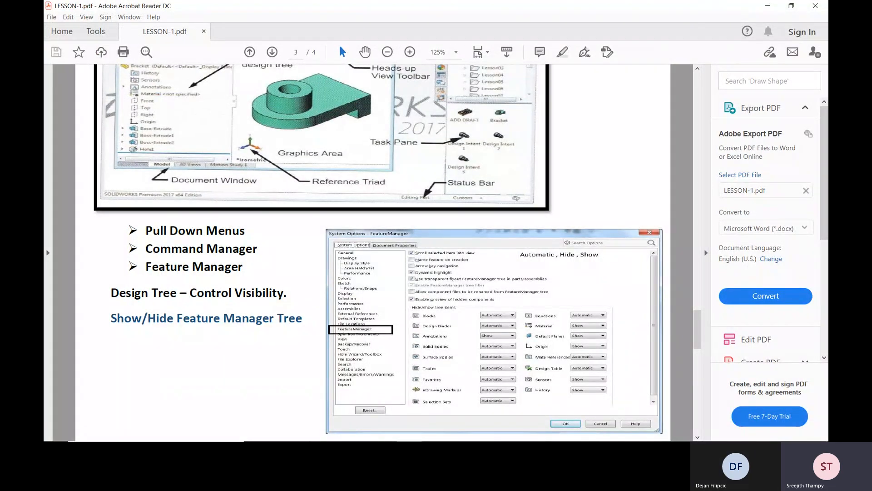
pyautogui.scroll(-5, 361, 253)
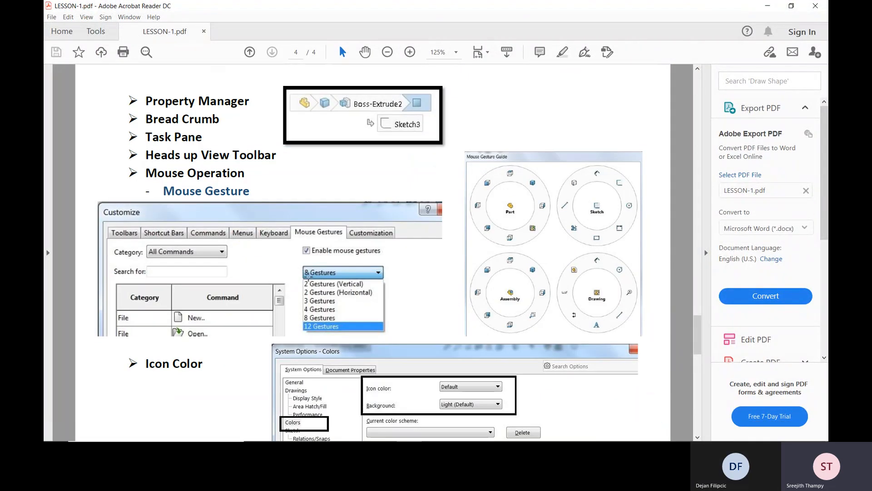
# Look through pages 3 and 4 of the lesson PDF, returning to the Design Tree – Control Visibility topic.
pyautogui.scroll(5, 334, 318)
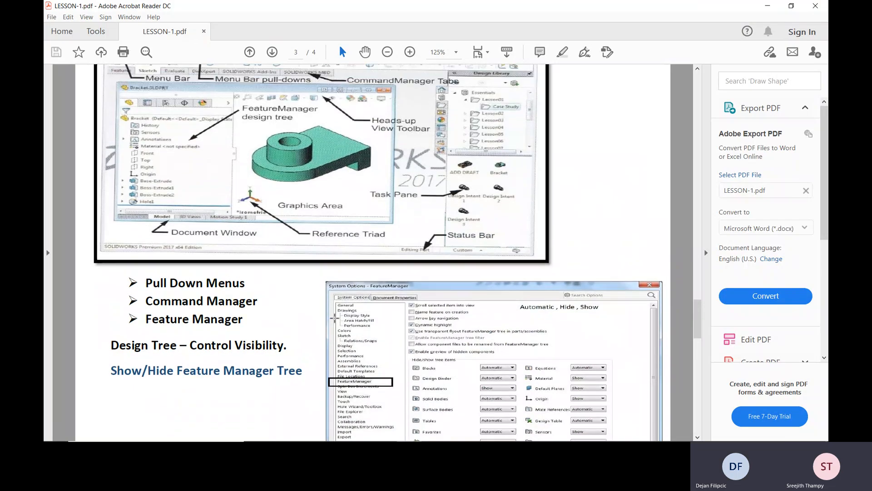
pyautogui.scroll(2, 334, 318)
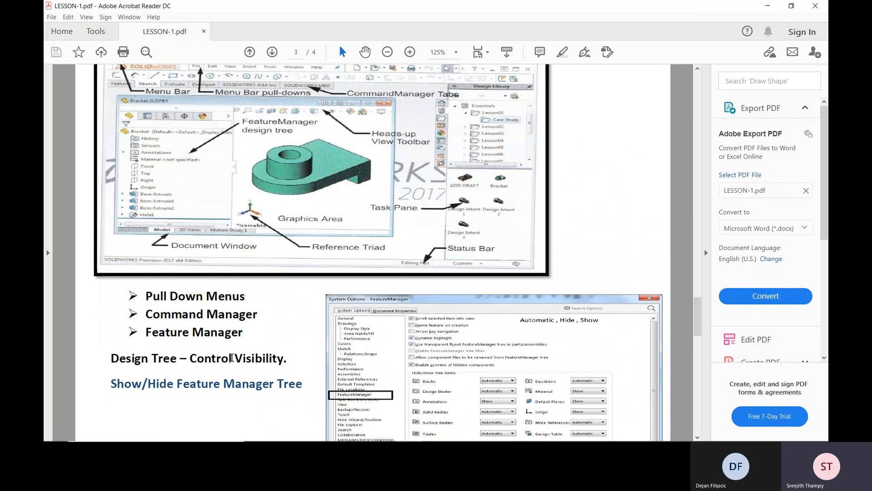
pyautogui.scroll(-6, 233, 358)
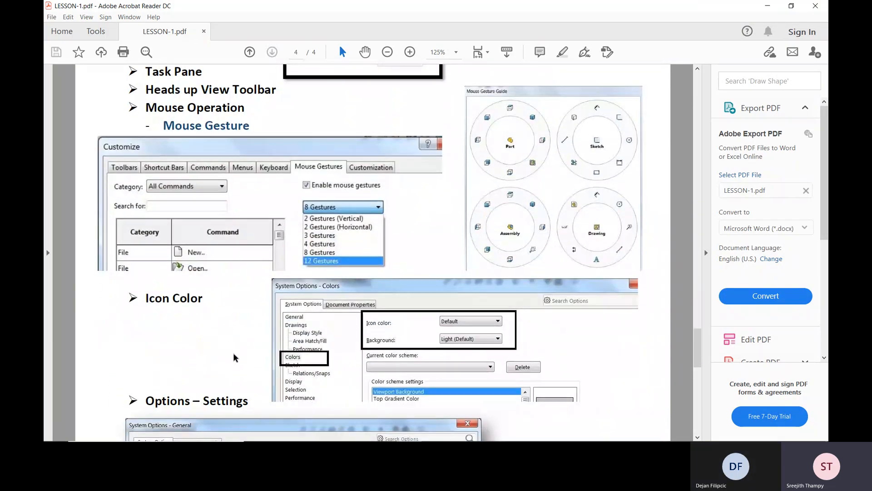
pyautogui.scroll(6, 233, 357)
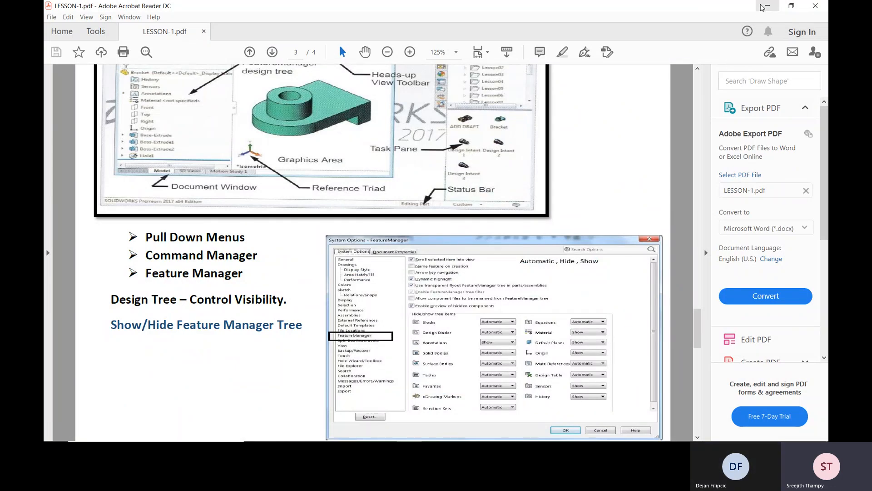
# Switch to SOLIDWORKS and review the Solid Bodies visibility choices in the FeatureManager system options, keeping Show and closing without applying.
pyautogui.click(766, 7)
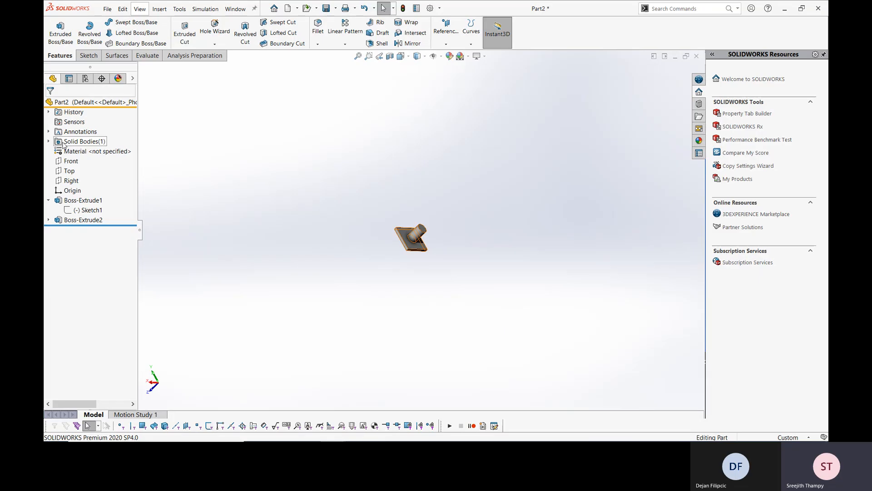
pyautogui.click(73, 142)
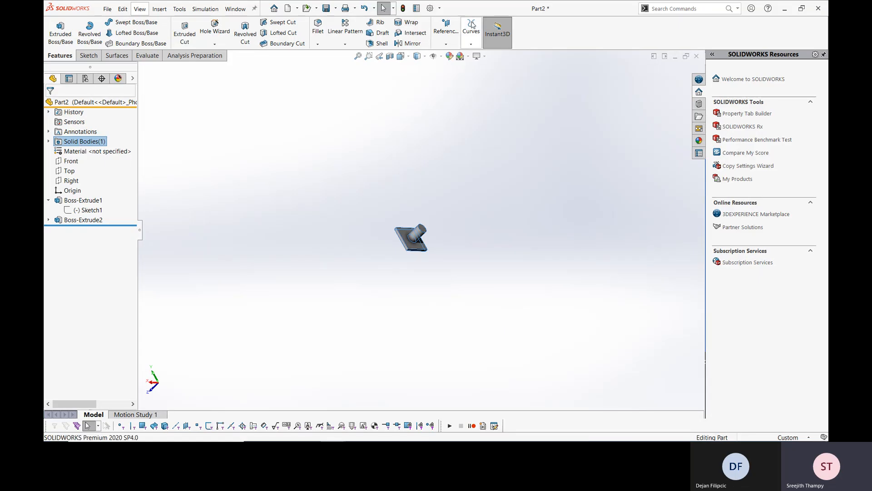
pyautogui.click(430, 8)
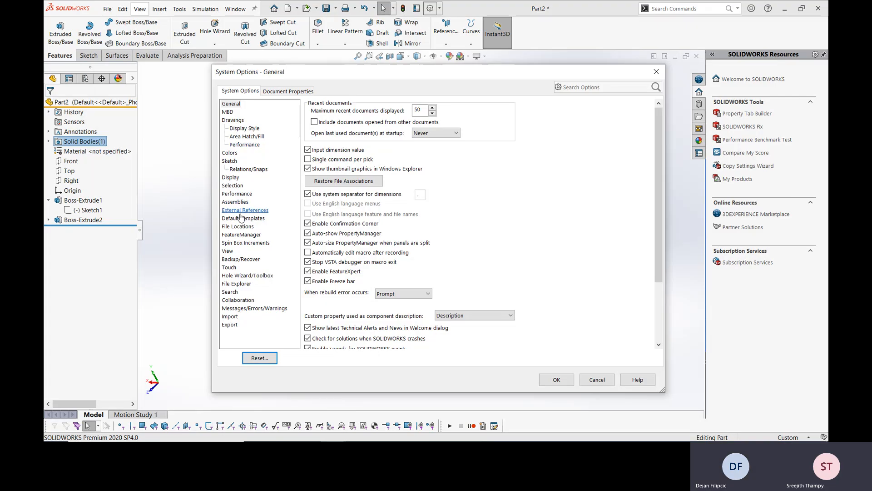
pyautogui.click(241, 234)
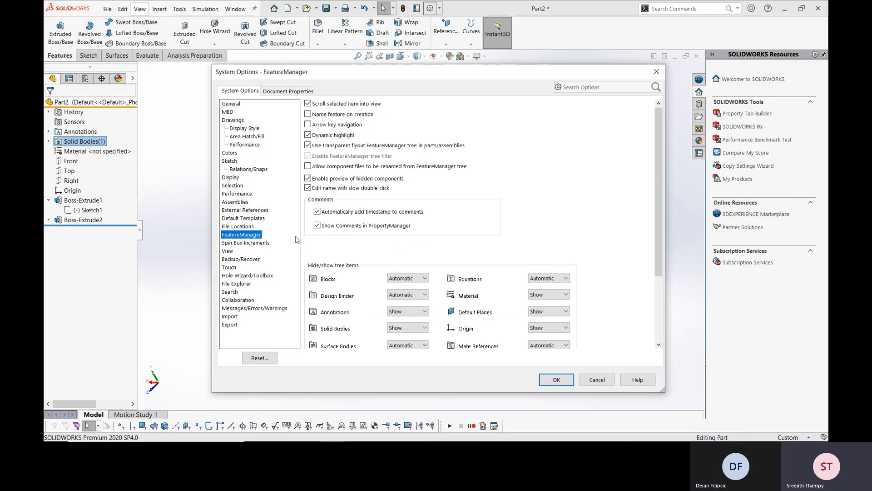
pyautogui.scroll(-1, 408, 284)
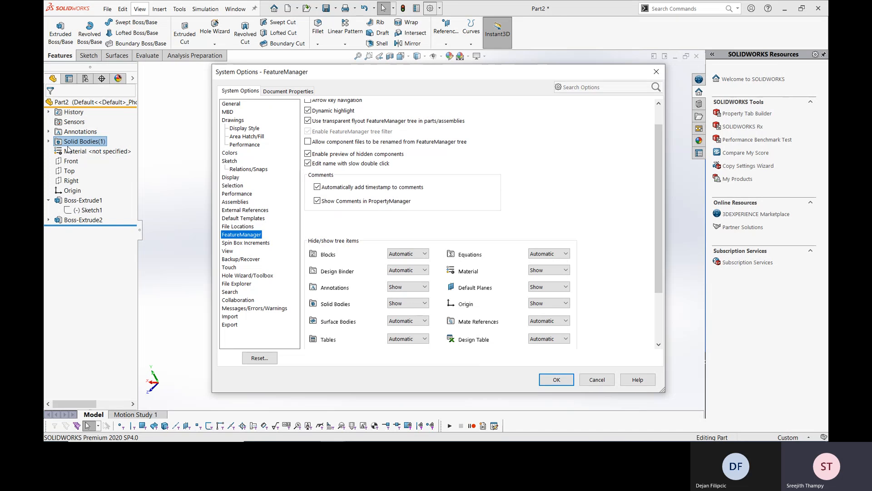
pyautogui.click(407, 307)
pyautogui.click(407, 307)
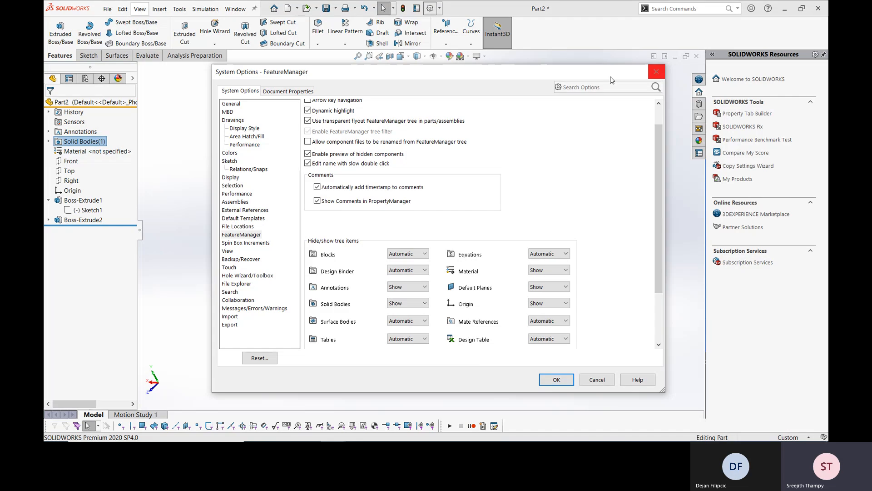
pyautogui.moveTo(611, 78); pyautogui.dragTo(765, 80)
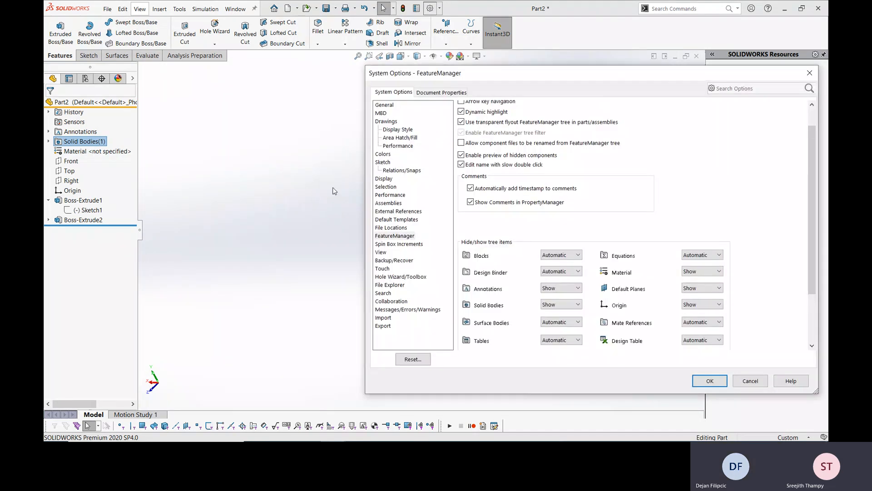
pyautogui.click(566, 304)
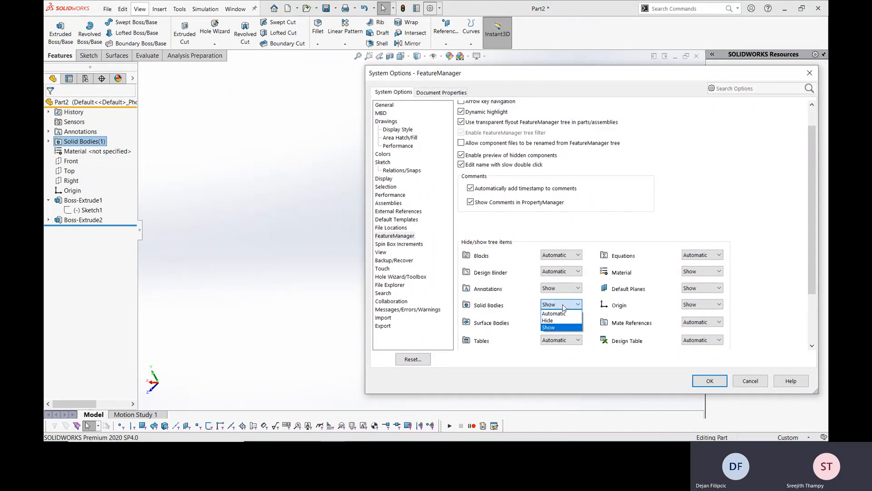
pyautogui.click(558, 328)
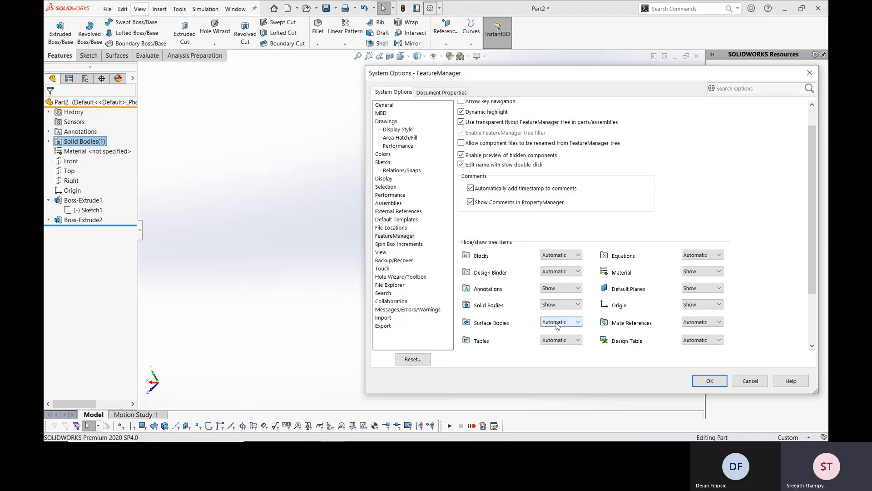
pyautogui.click(809, 73)
# Roll the part back to just below the Origin and select the Solid Bodies folder in the design tree.
pyautogui.moveTo(123, 228); pyautogui.dragTo(127, 211)
pyautogui.click(461, 247)
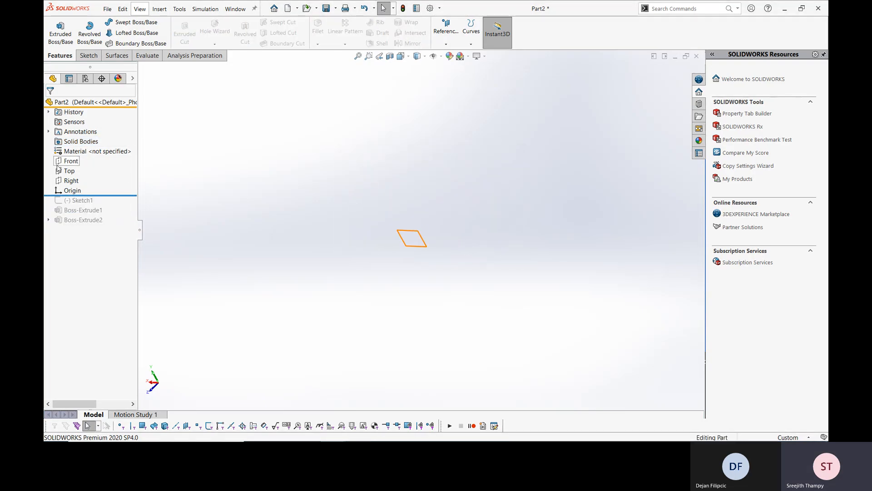
pyautogui.click(88, 142)
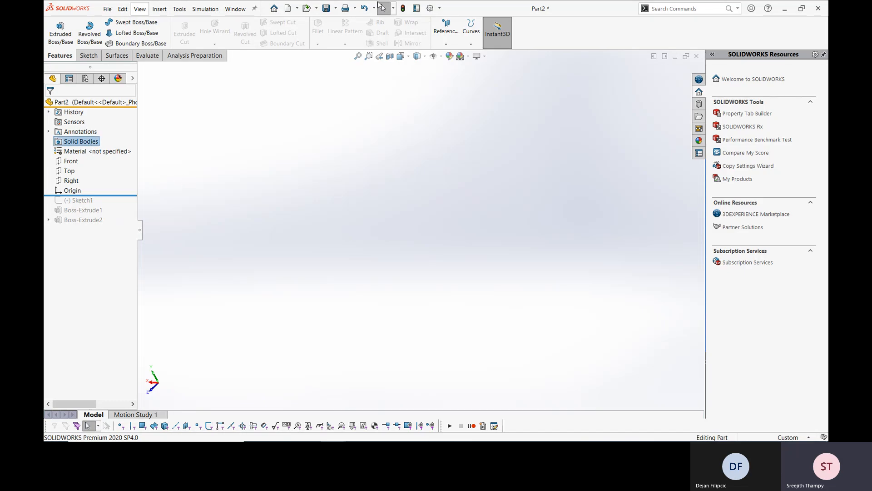
# Set the Solid Bodies tree item to Automatic in the FeatureManager system options, and roll the part forward to below Boss-Extrude1.
pyautogui.click(430, 8)
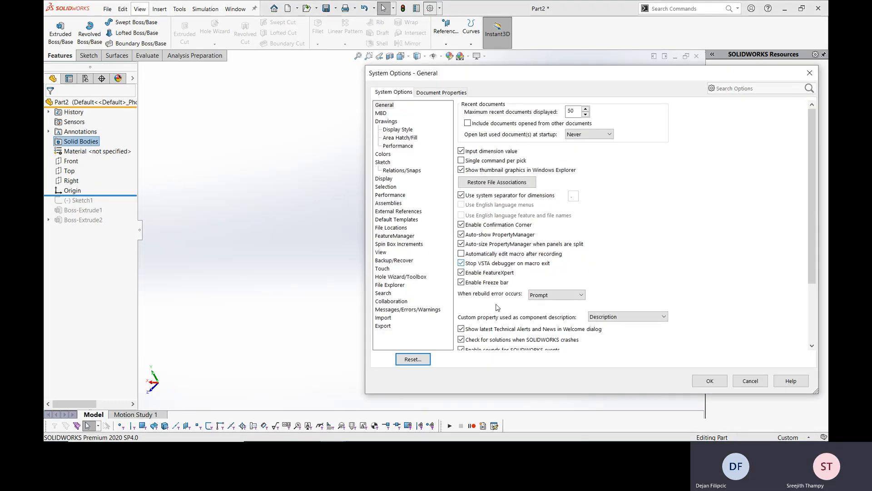
pyautogui.click(396, 236)
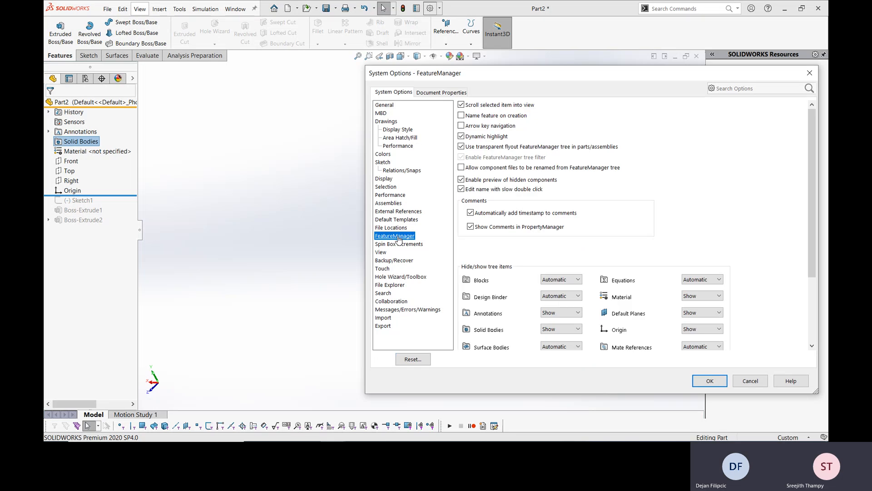
pyautogui.click(558, 331)
pyautogui.click(554, 338)
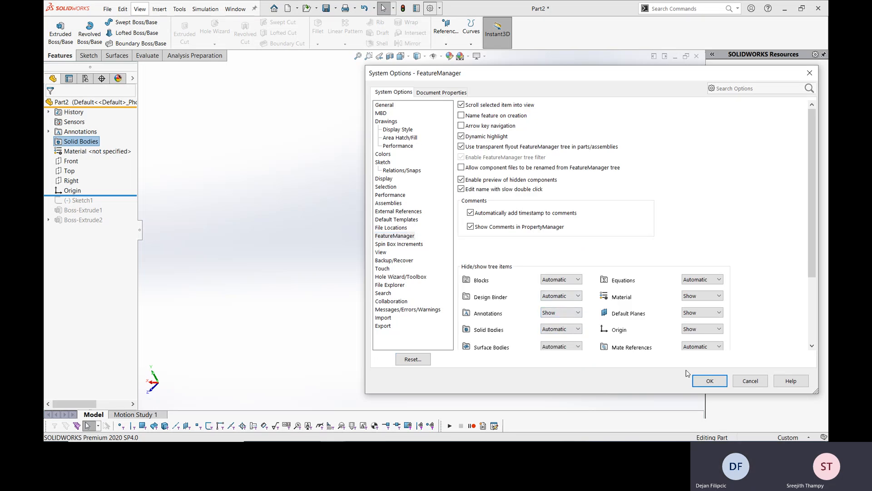
pyautogui.click(710, 381)
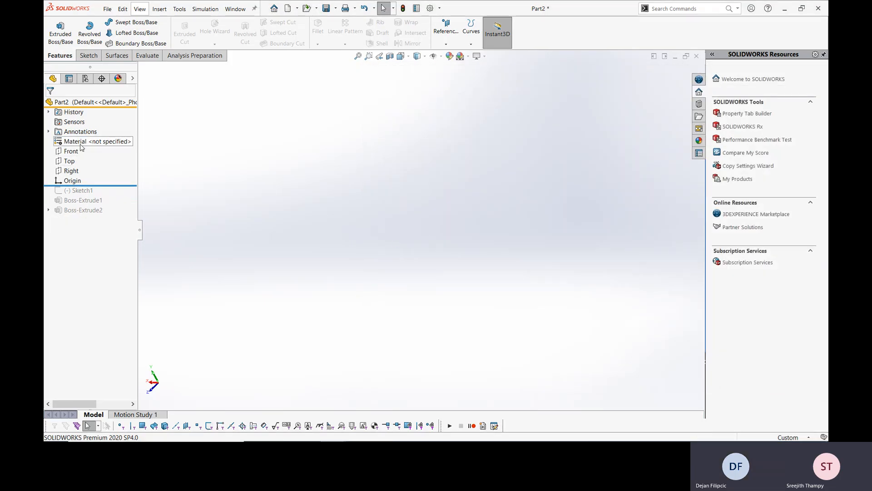
pyautogui.moveTo(116, 190); pyautogui.dragTo(113, 207)
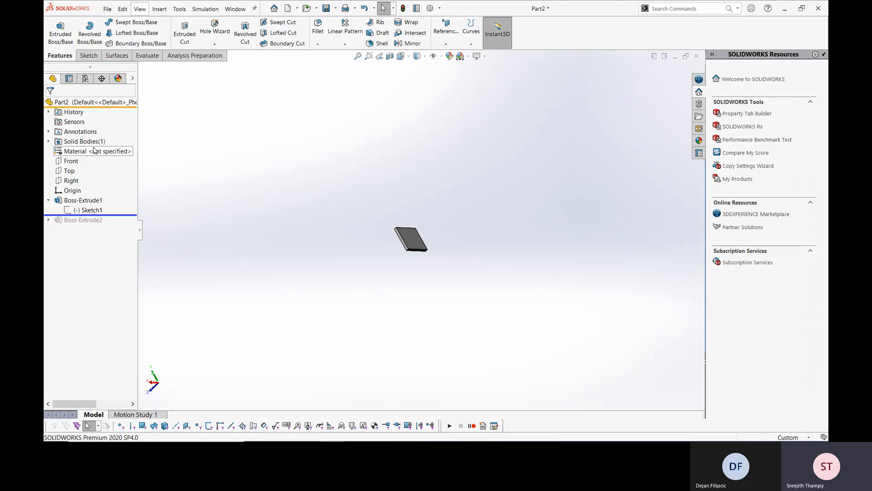
# Review the full list of hide/show tree items in the FeatureManager system options and close the dialog.
pyautogui.click(429, 8)
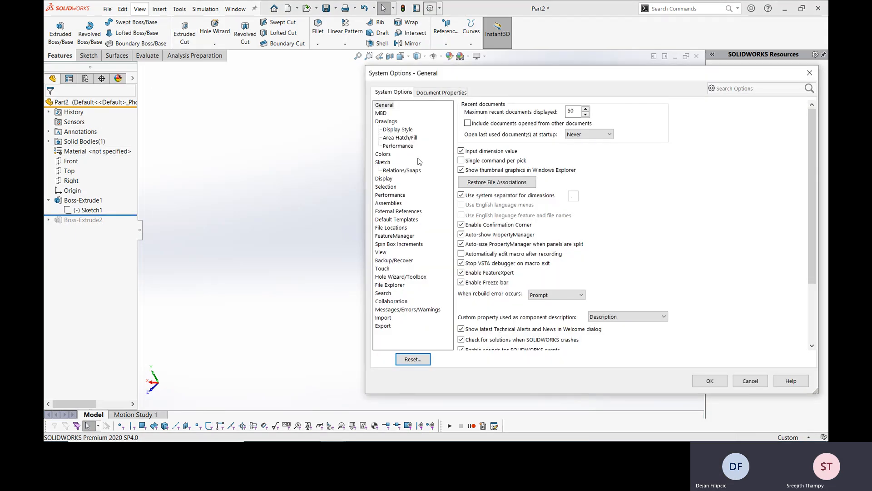
pyautogui.click(403, 237)
pyautogui.scroll(-3, 661, 287)
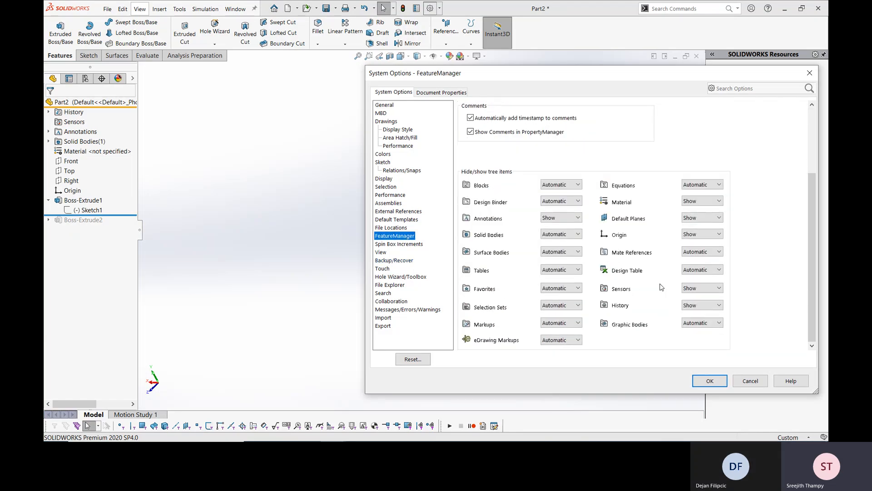
pyautogui.click(709, 382)
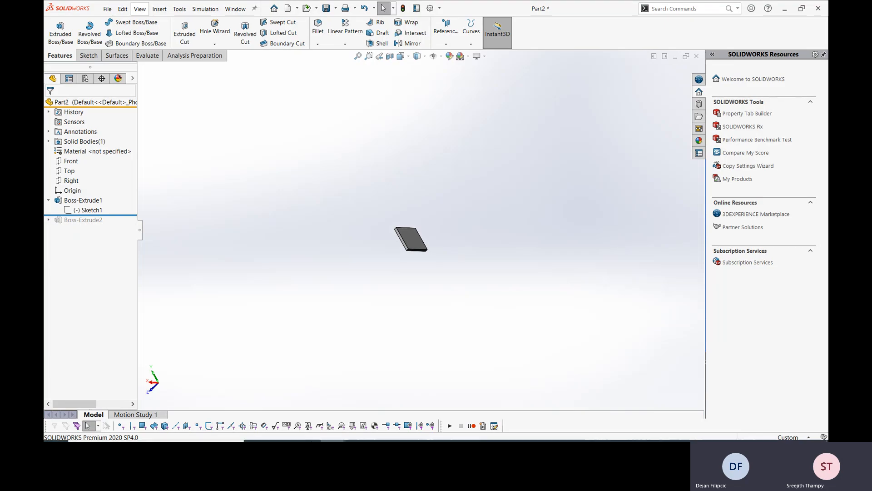
# Switch to the lesson PDF in Adobe Acrobat Reader and select the Bread Crumb topic heading on page 4.
pyautogui.click(408, 432)
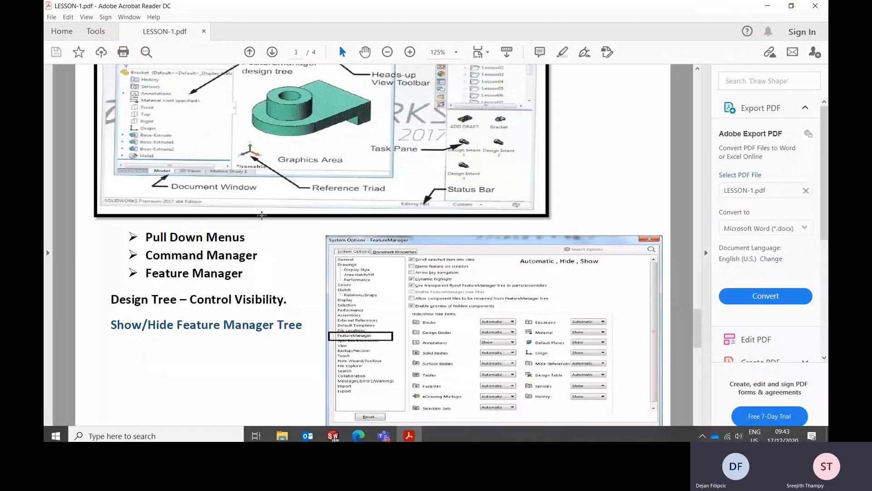
pyautogui.scroll(-5, 363, 250)
pyautogui.scroll(10, 255, 222)
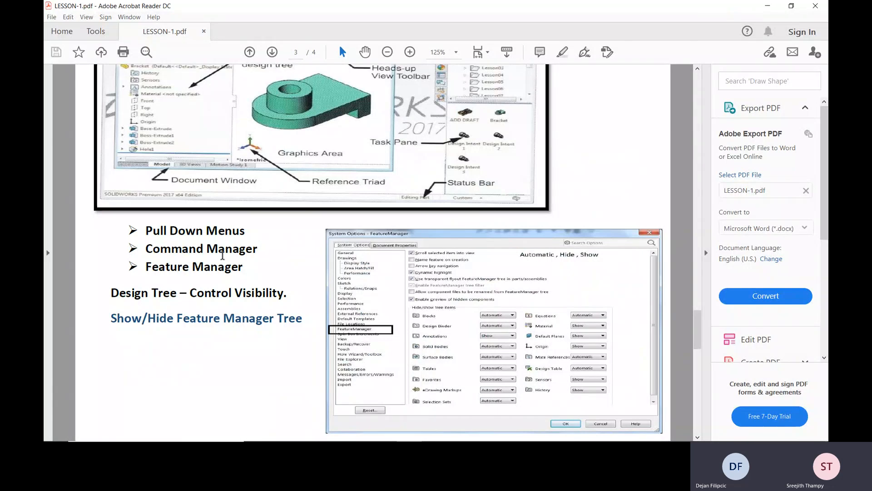
pyautogui.scroll(-1, 242, 268)
pyautogui.scroll(-5, 241, 268)
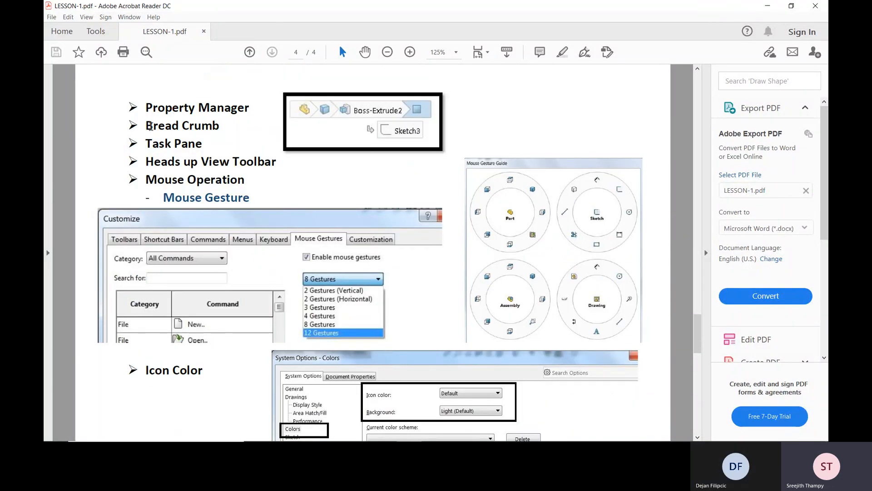
pyautogui.moveTo(145, 126); pyautogui.dragTo(205, 125)
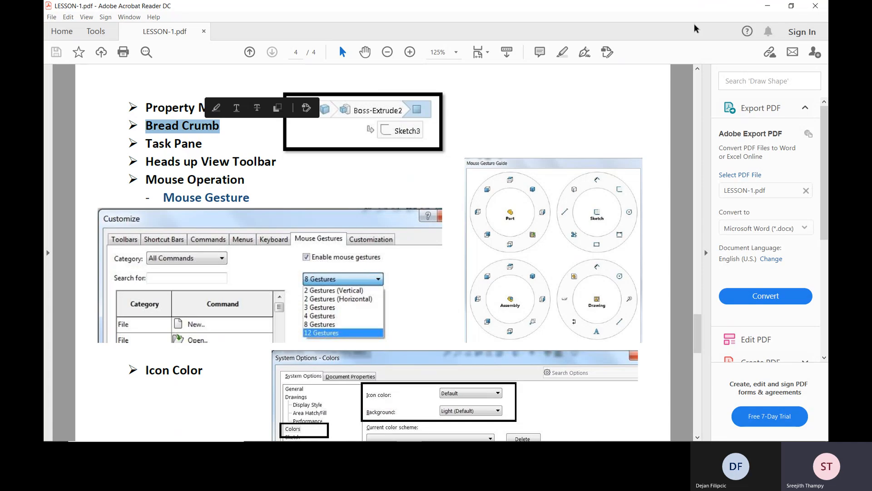
# Switch to SOLIDWORKS, select the plate's large face, examine Sketch1 and its edit options through the breadcrumbs, and clear the selection.
pyautogui.click(774, 8)
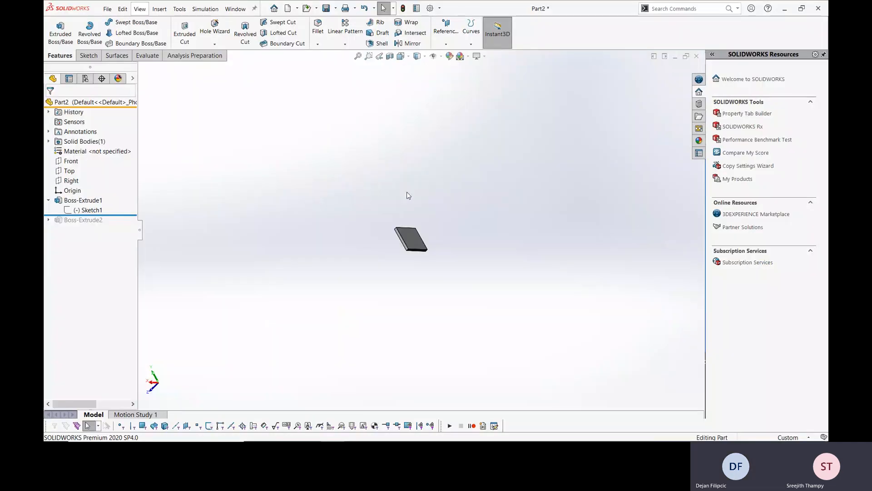
pyautogui.moveTo(407, 194); pyautogui.dragTo(417, 289, button='middle')
pyautogui.scroll(-5, 425, 261)
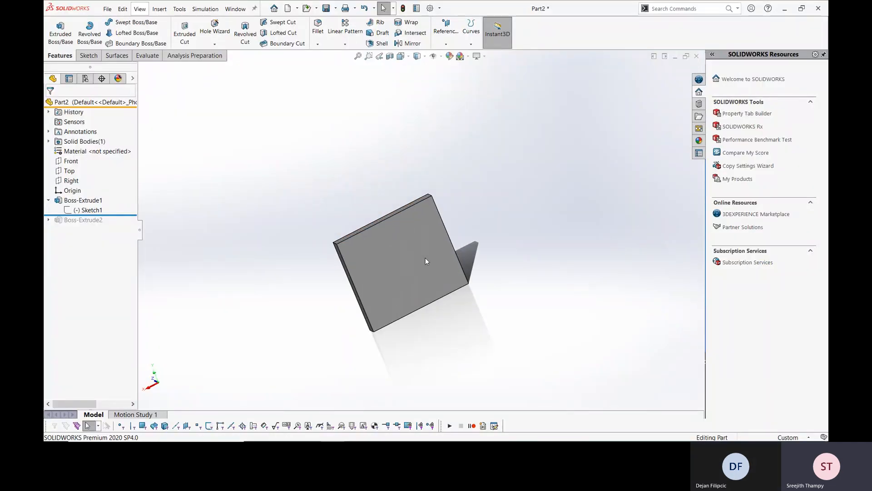
pyautogui.click(376, 268)
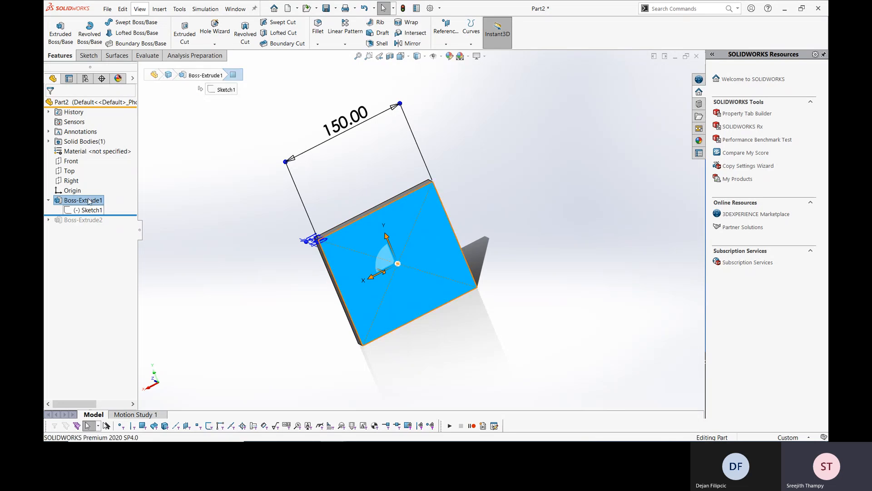
pyautogui.click(226, 91)
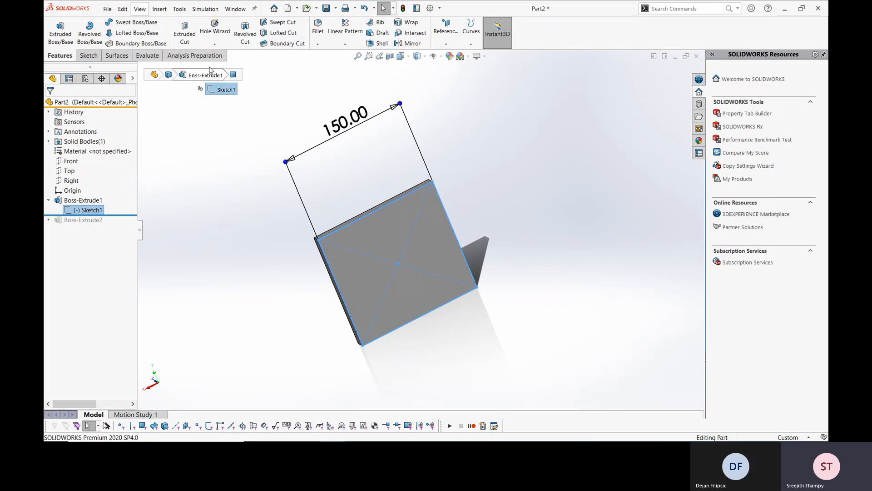
pyautogui.click(227, 91)
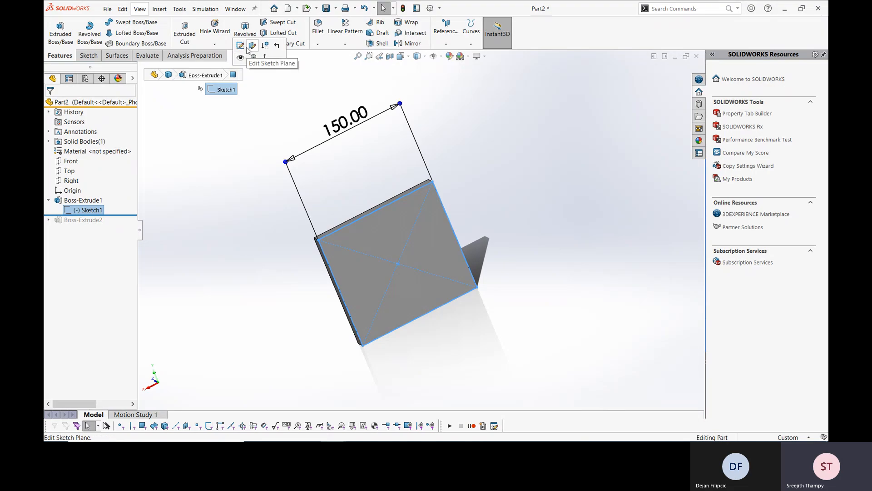
pyautogui.click(274, 90)
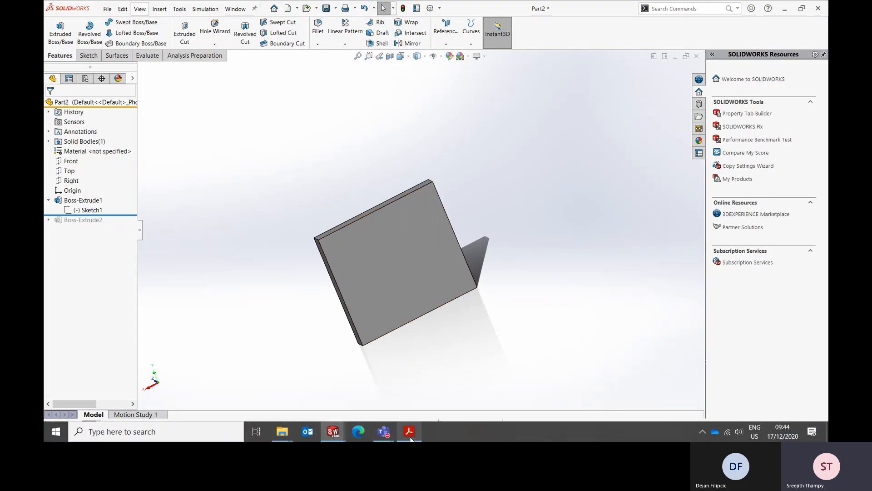
# Check the topic list on page 4 of the lesson PDF in Adobe Acrobat Reader and return to SOLIDWORKS.
pyautogui.click(409, 438)
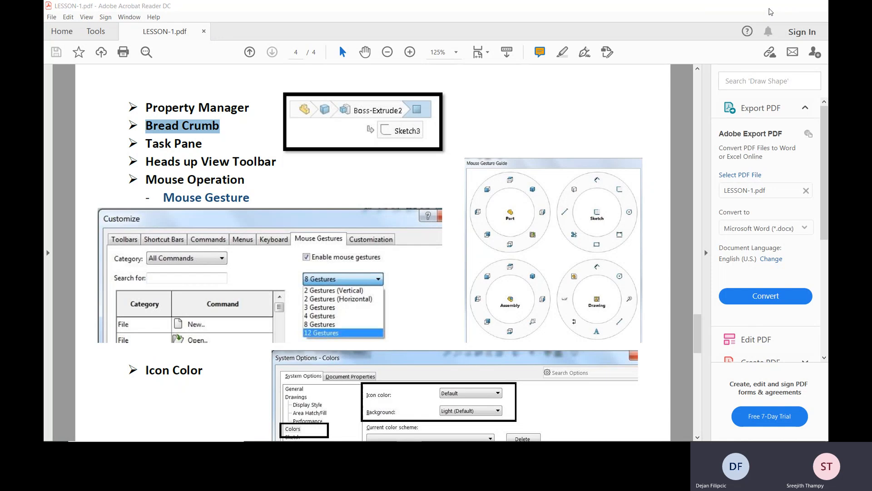
pyautogui.hotkey('alt', 'Tab')
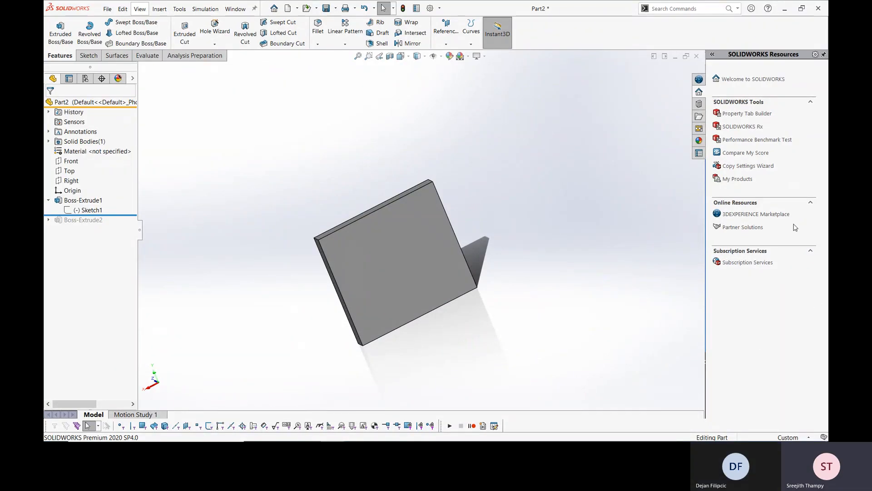
# View the Task Pane's 3DEXPERIENCE Marketplace and examine the tools and links in SOLIDWORKS Resources.
pyautogui.click(699, 79)
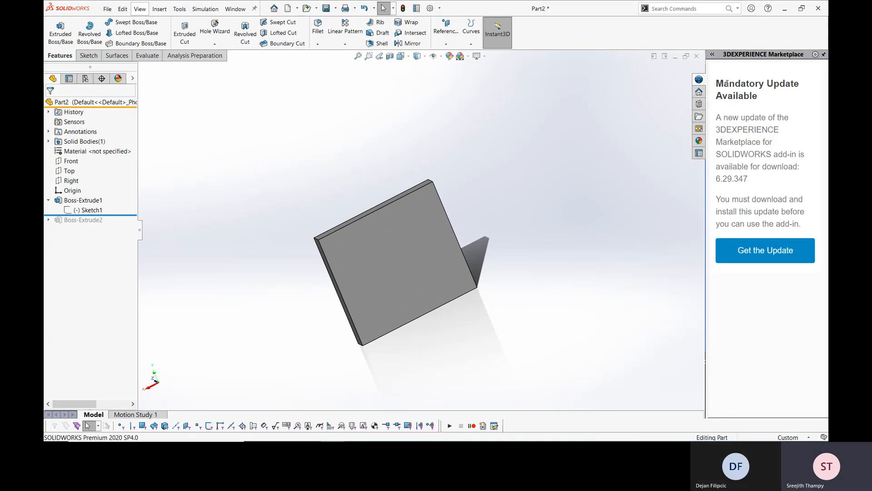
pyautogui.click(700, 92)
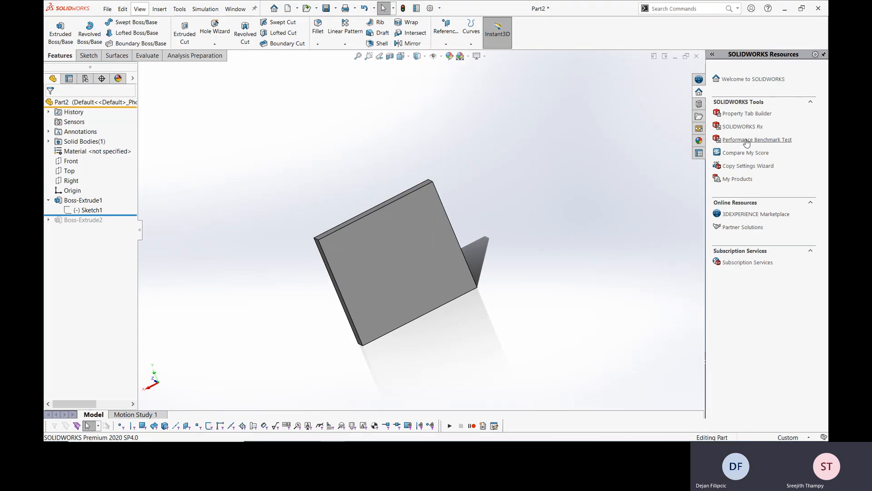
# Browse the Design Library, examining the emboss forming tools, the Toolbox entry and the routing folder.
pyautogui.click(699, 104)
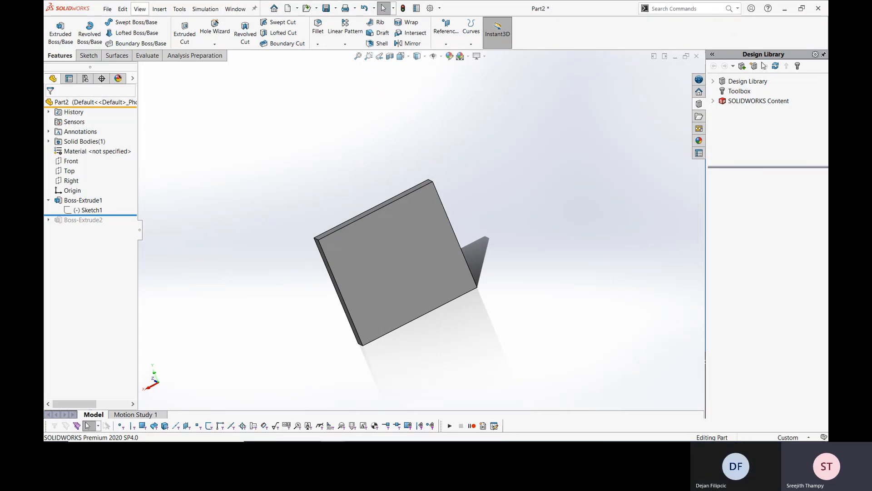
pyautogui.click(713, 82)
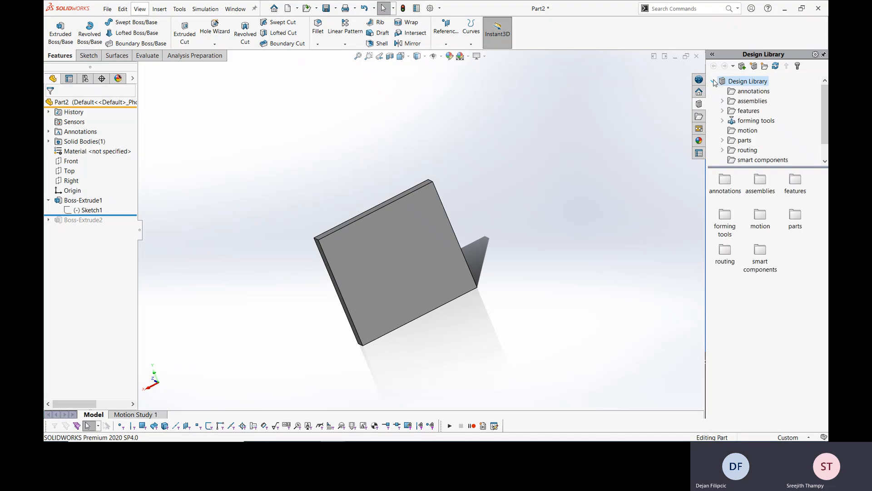
pyautogui.click(722, 121)
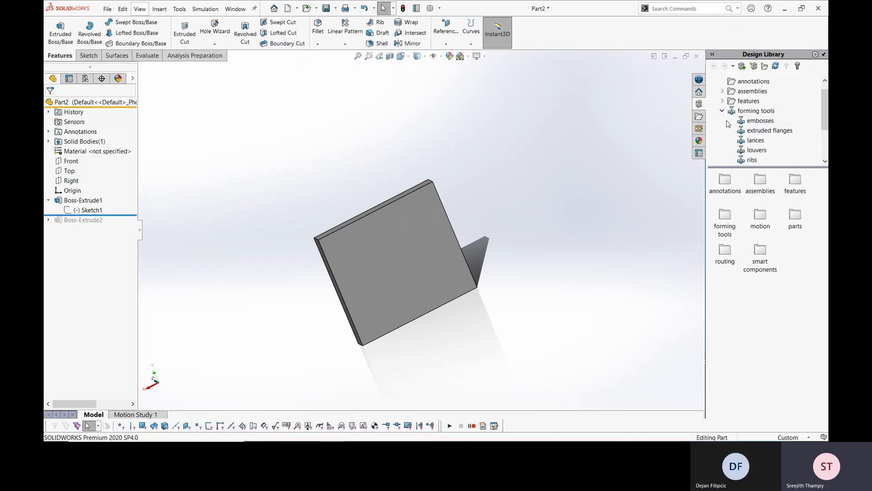
pyautogui.click(754, 121)
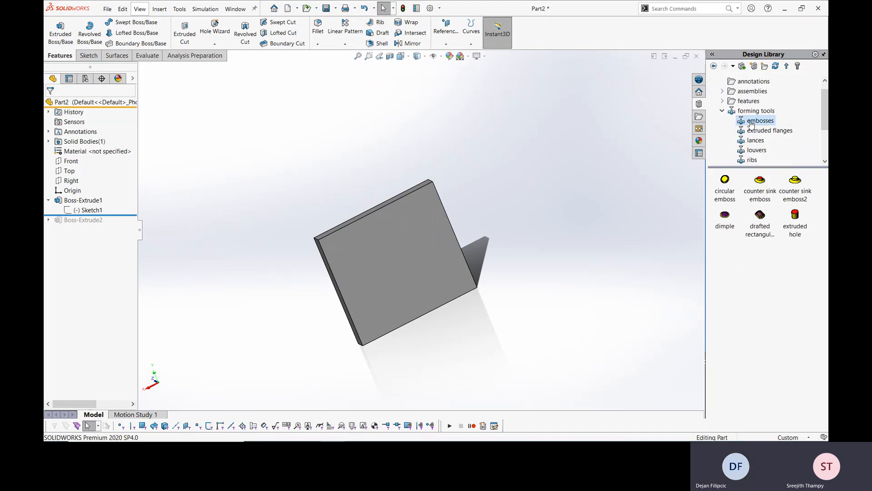
pyautogui.click(723, 111)
pyautogui.scroll(-1, 745, 144)
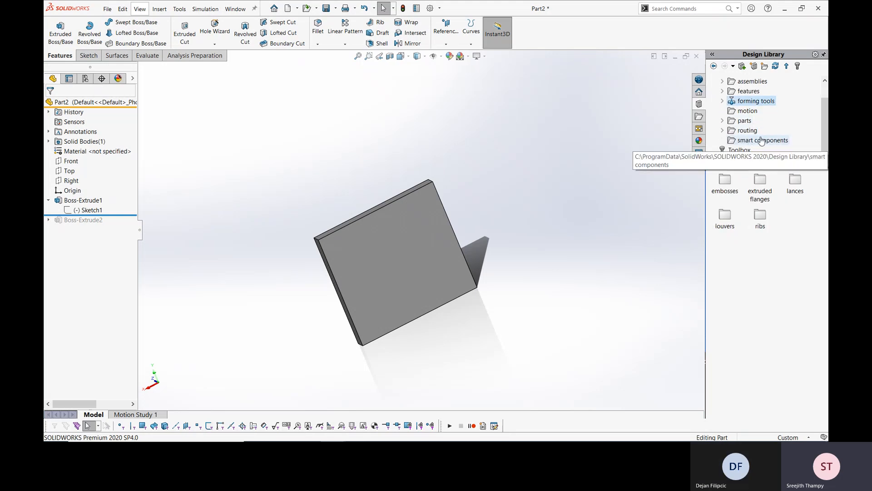
pyautogui.click(747, 150)
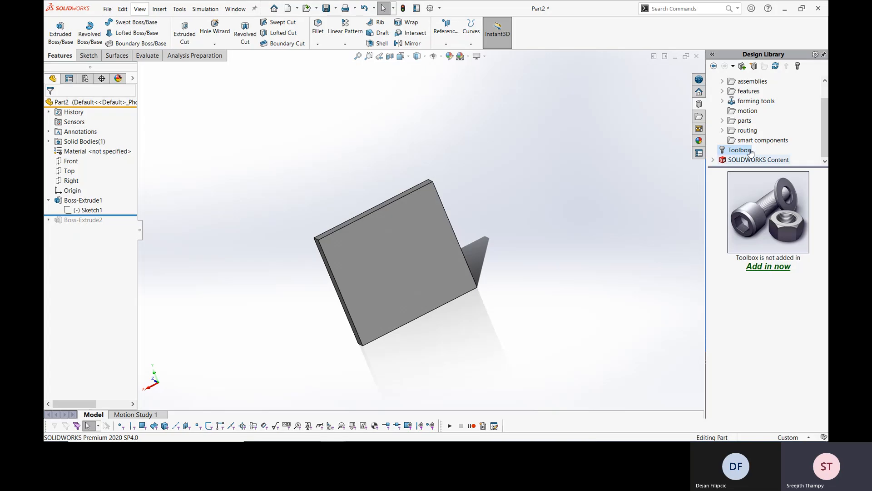
pyautogui.click(749, 131)
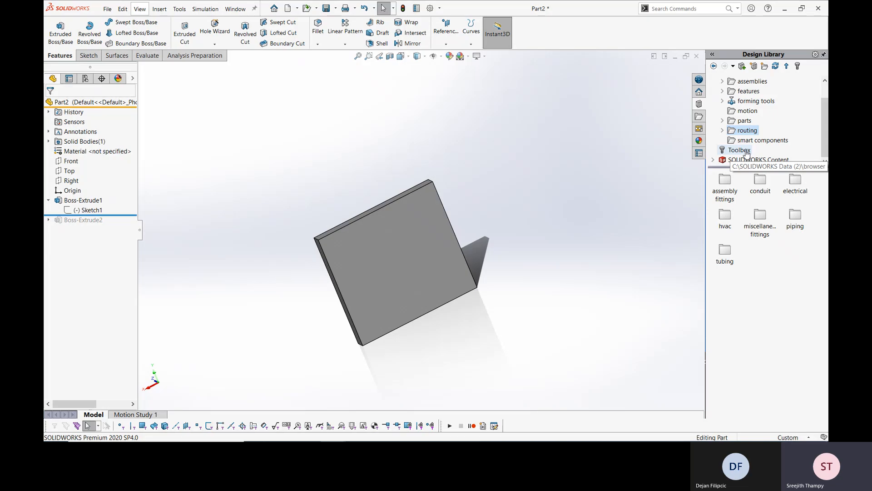
# Examine the Task Pane's File Explorer with Desktop collapsed, then view Custom Properties and return to Appearances, Scenes, and Decals.
pyautogui.click(698, 116)
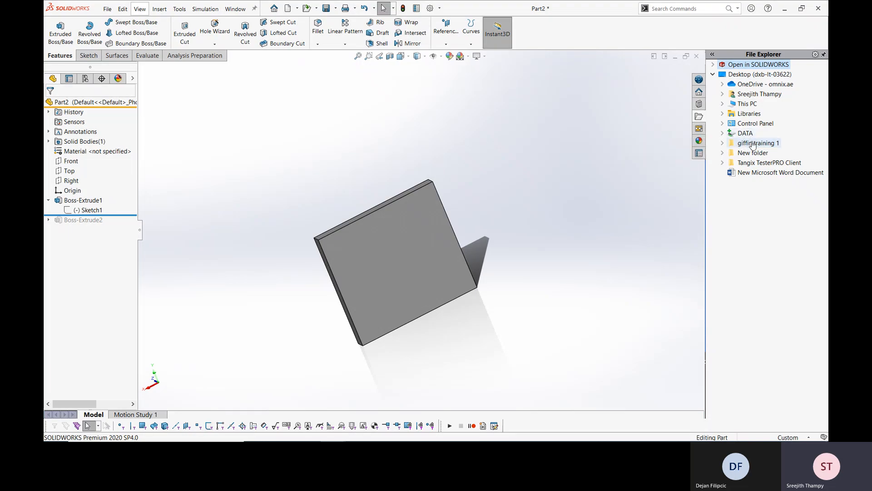
pyautogui.click(713, 75)
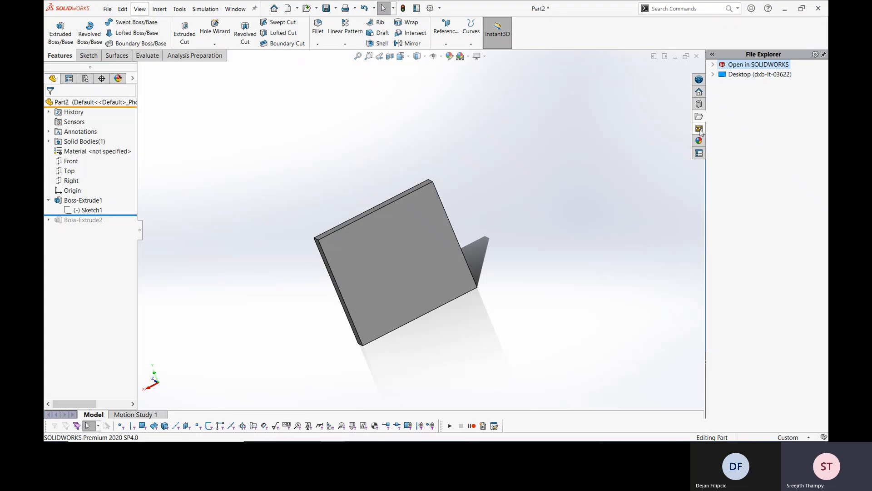
pyautogui.click(699, 141)
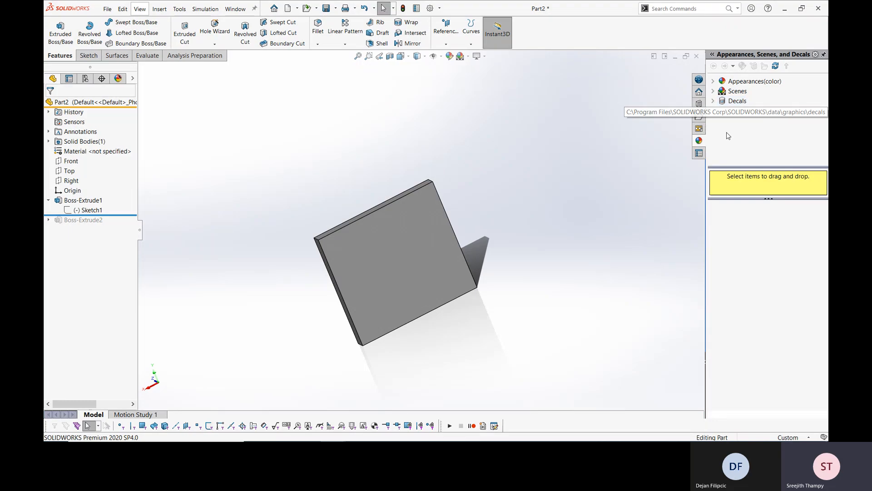
pyautogui.click(699, 154)
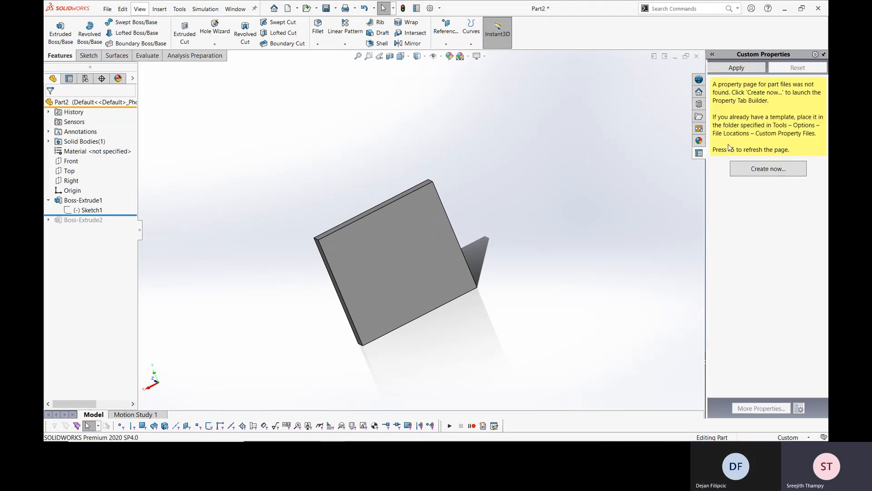
pyautogui.click(698, 140)
# Switch to the lesson PDF in Adobe Acrobat Reader and select the Heads up View Toolbar topic heading on page 4.
pyautogui.moveTo(388, 435)
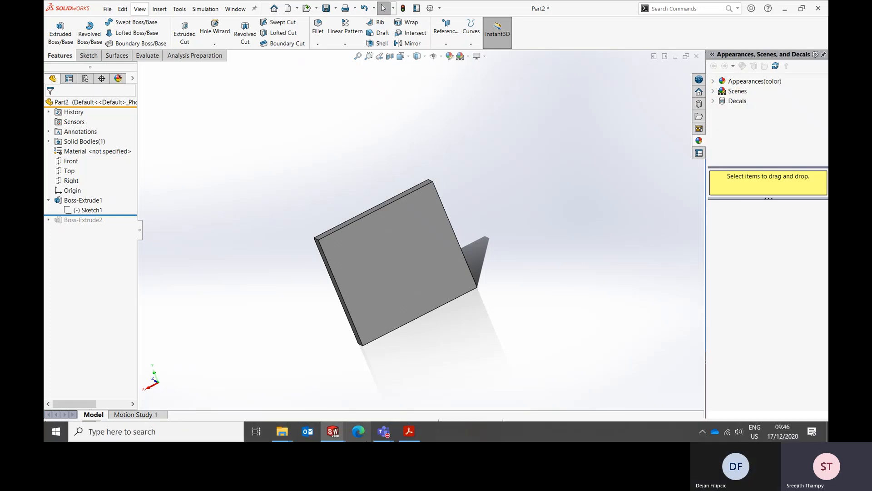
pyautogui.click(410, 431)
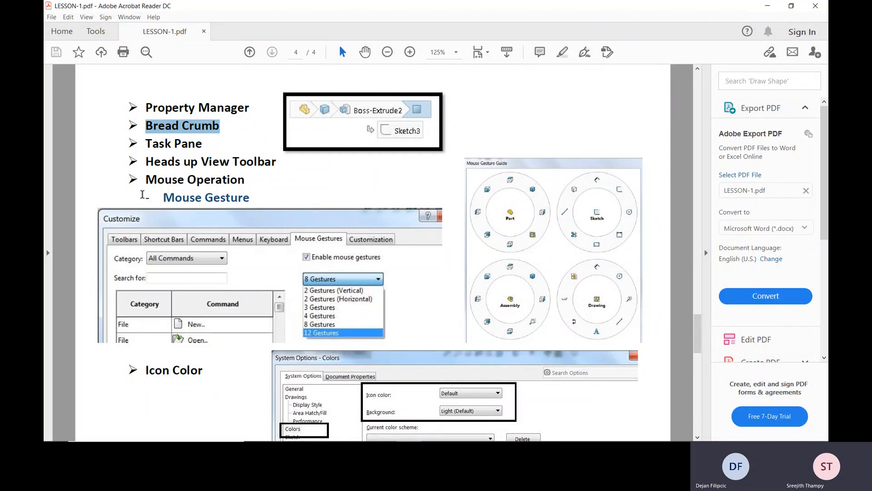
pyautogui.click(161, 166)
pyautogui.moveTo(144, 164); pyautogui.dragTo(273, 166)
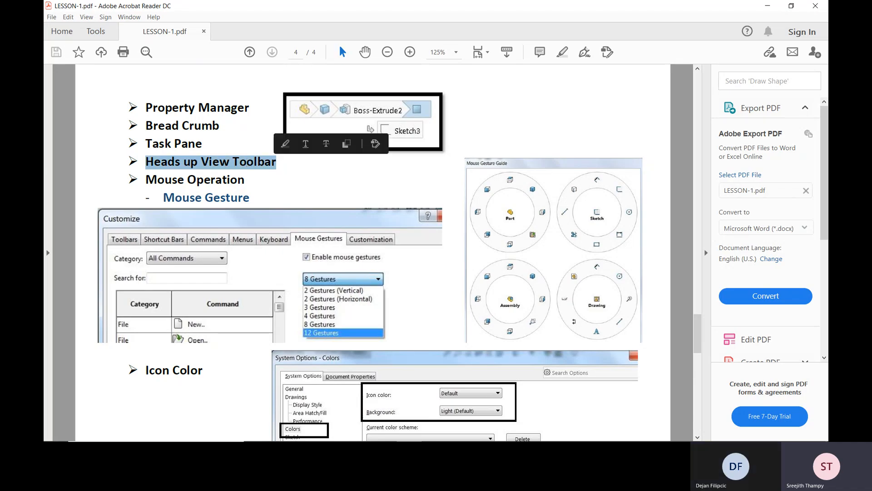
# Switch to the Part2 window in SOLIDWORKS, fit the plate to the view and zoom to the area around its upper corner.
pyautogui.moveTo(386, 439)
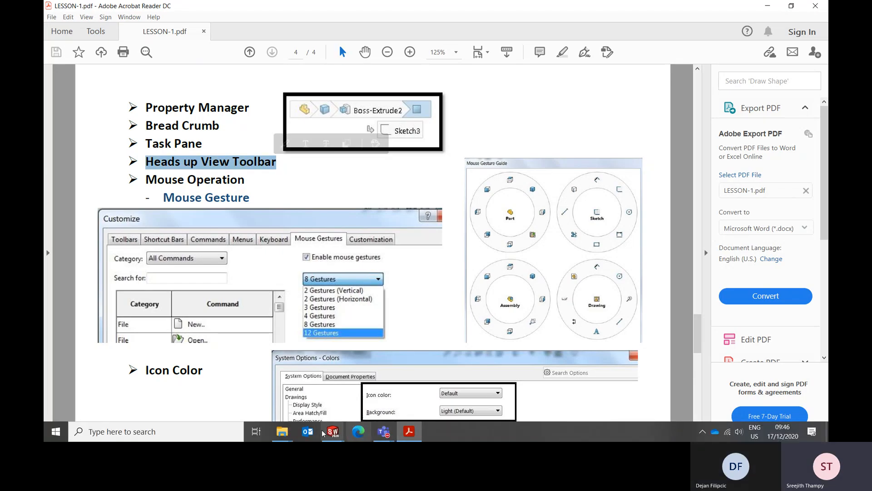
pyautogui.moveTo(333, 431)
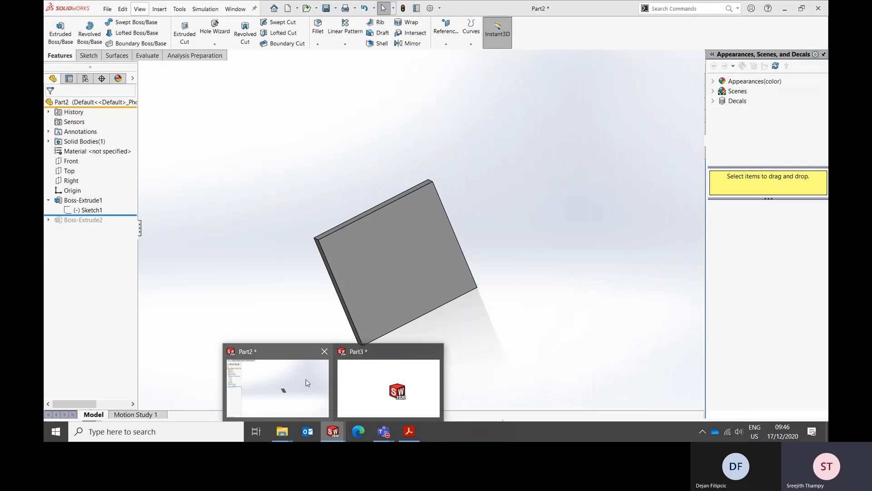
pyautogui.click(282, 387)
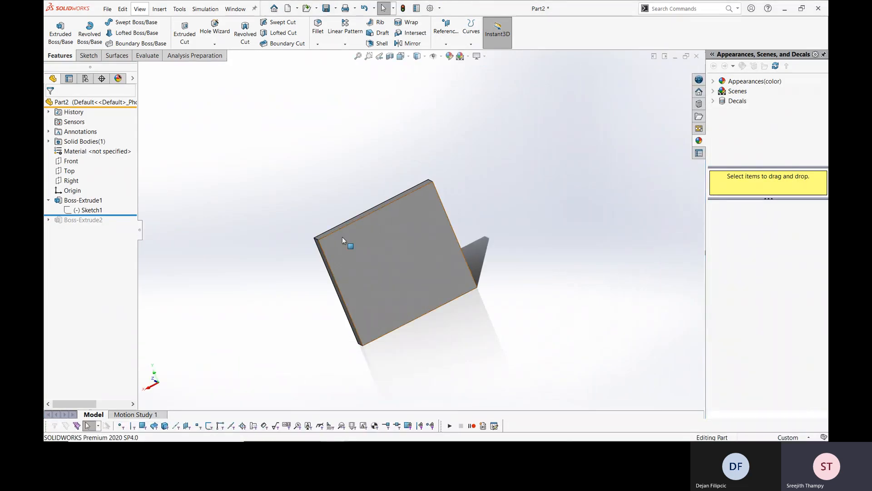
pyautogui.moveTo(297, 235); pyautogui.dragTo(432, 224, button='middle')
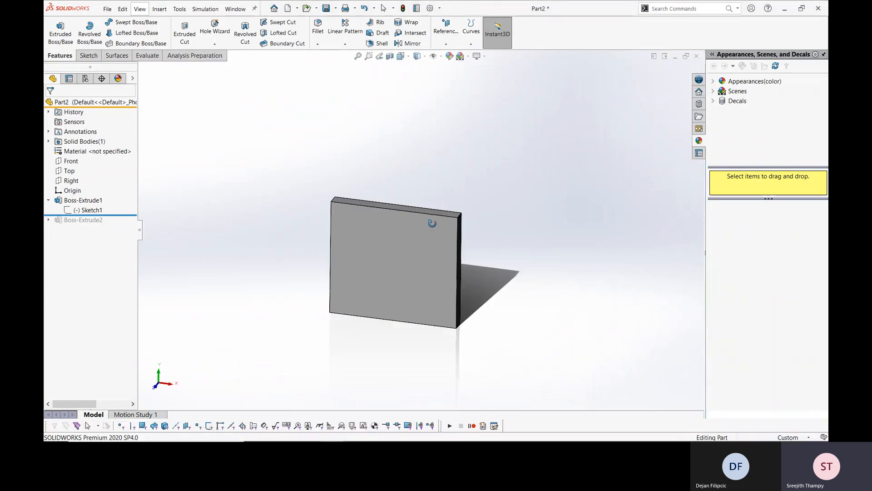
pyautogui.click(362, 57)
pyautogui.click(368, 56)
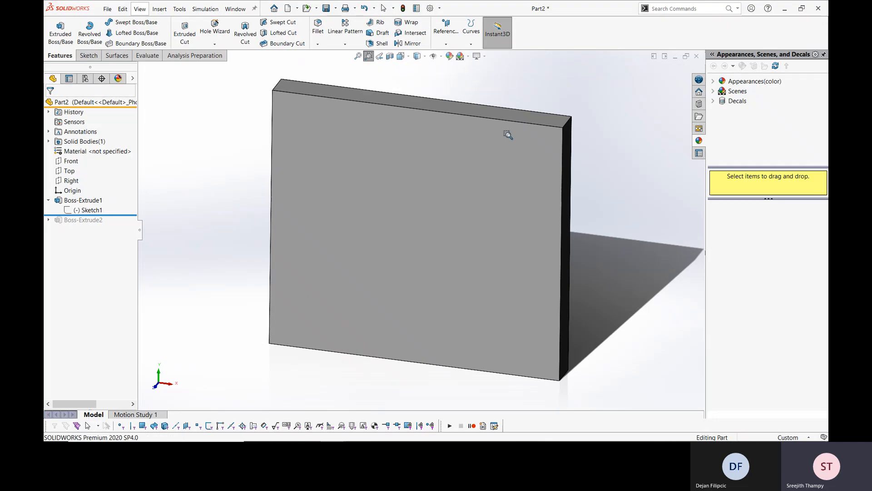
pyautogui.moveTo(504, 92); pyautogui.dragTo(616, 223)
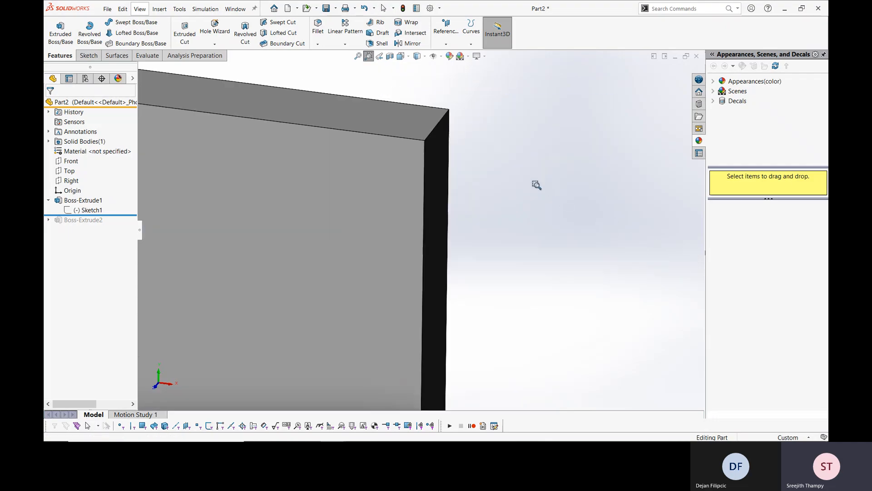
# Apply a section view on the Front plane offset 11.80 mm, and turn the section view off.
pyautogui.click(390, 56)
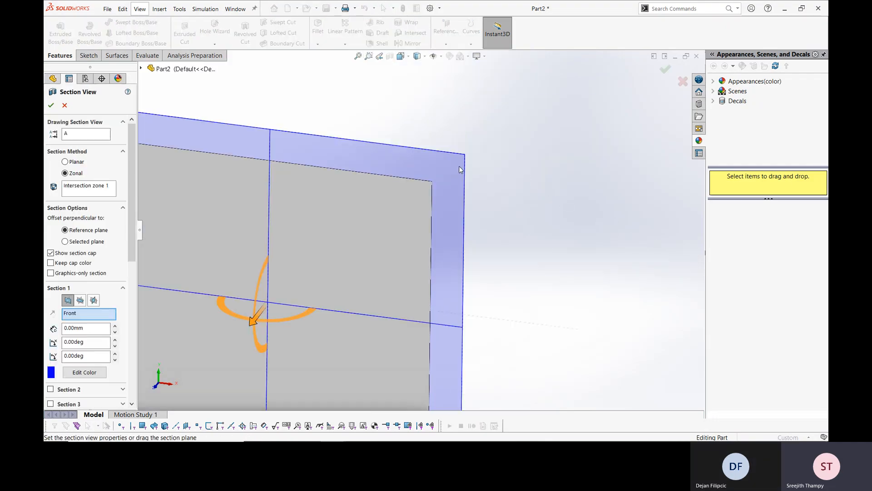
pyautogui.moveTo(330, 291)
pyautogui.mouseDown()
pyautogui.moveTo(321, 302)
pyautogui.moveTo(353, 270)
pyautogui.moveTo(329, 291)
pyautogui.mouseUp()
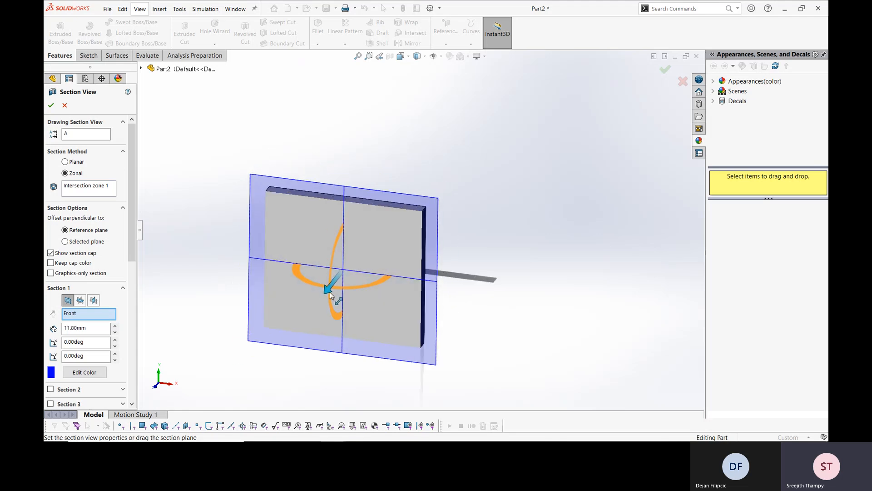
pyautogui.click(51, 105)
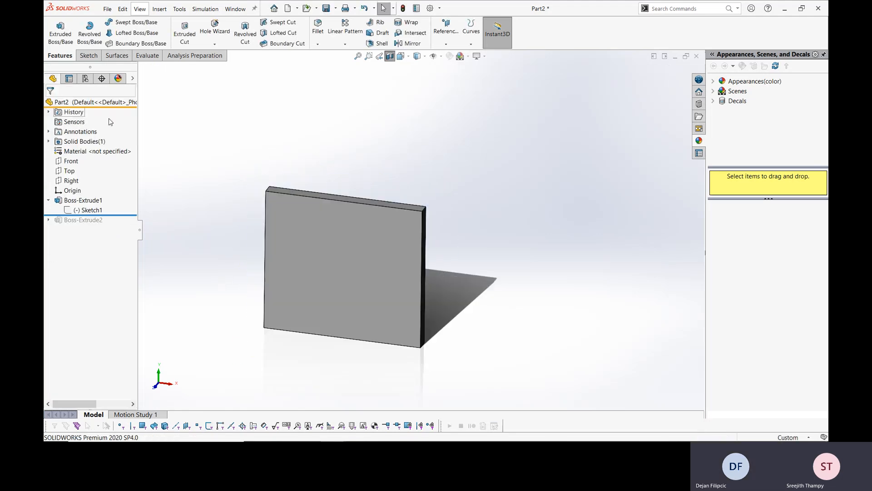
pyautogui.click(390, 55)
# View the plate in the Right, Left, Top and Bottom standard orientations.
pyautogui.click(408, 56)
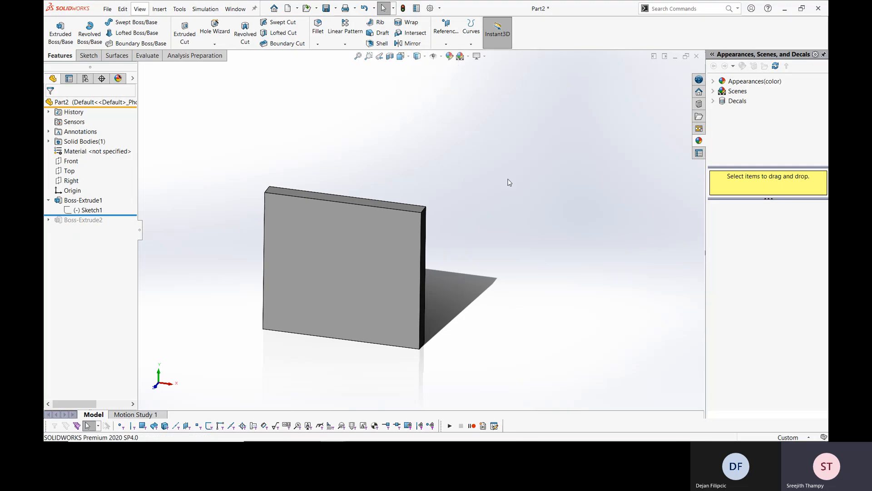
pyautogui.press('space')
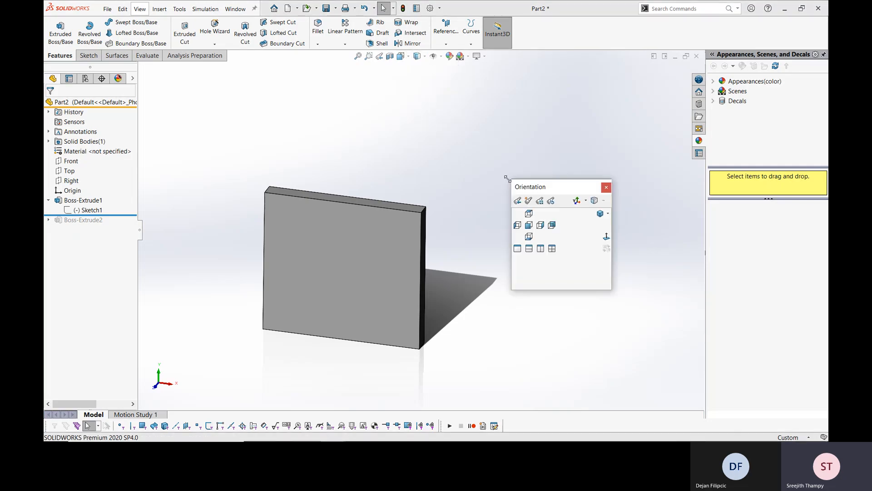
pyautogui.click(540, 224)
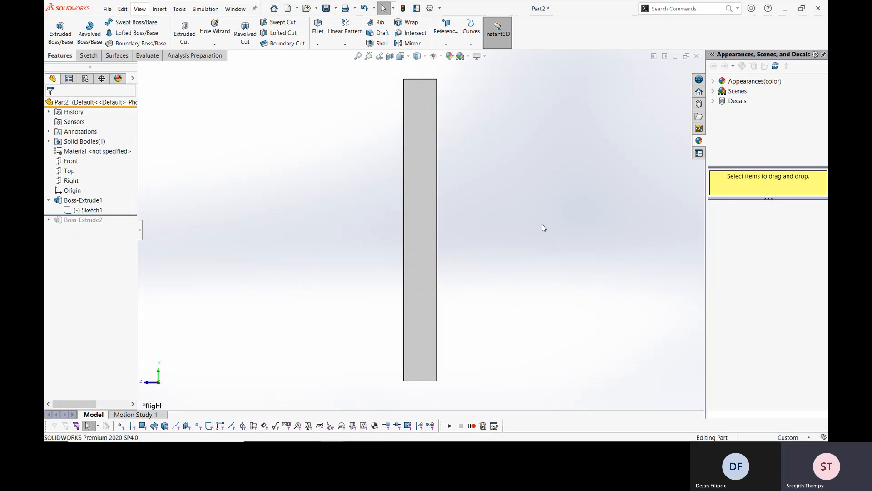
pyautogui.click(518, 221)
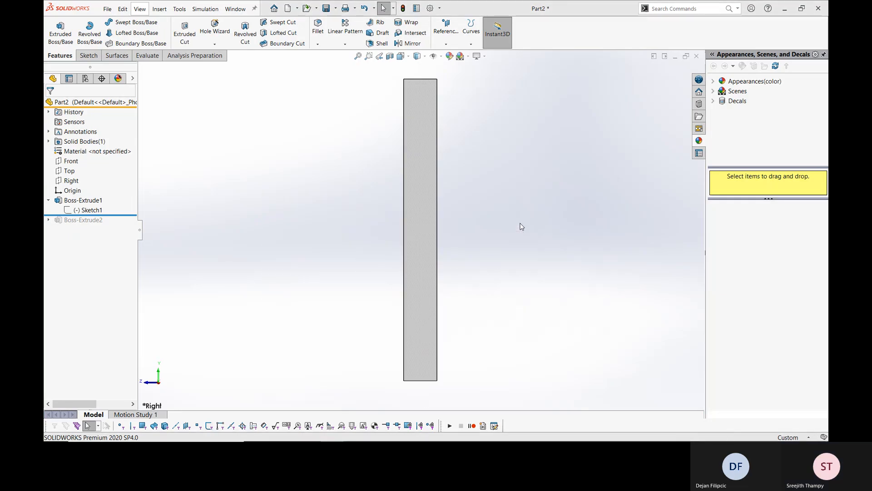
pyautogui.press('space')
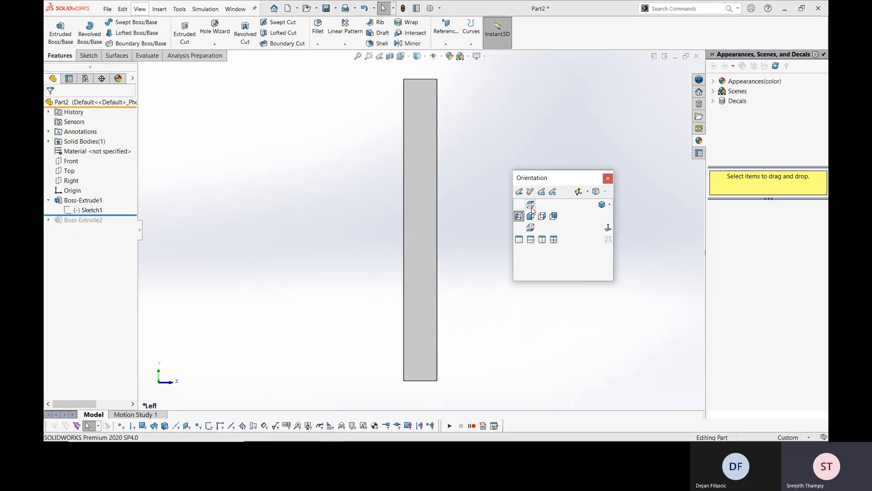
pyautogui.click(532, 207)
pyautogui.press('space')
pyautogui.click(537, 224)
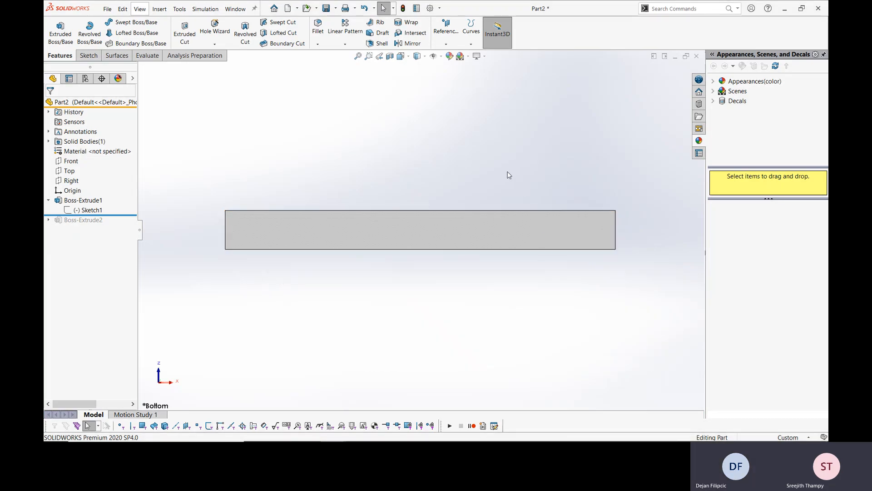
# Orient the plate to two different corner isometric views using the View Selector cube.
pyautogui.press('space')
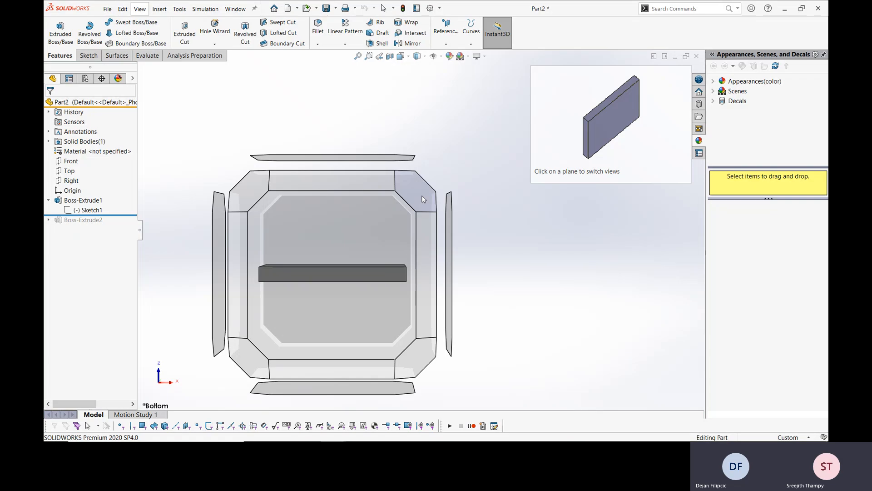
pyautogui.click(422, 198)
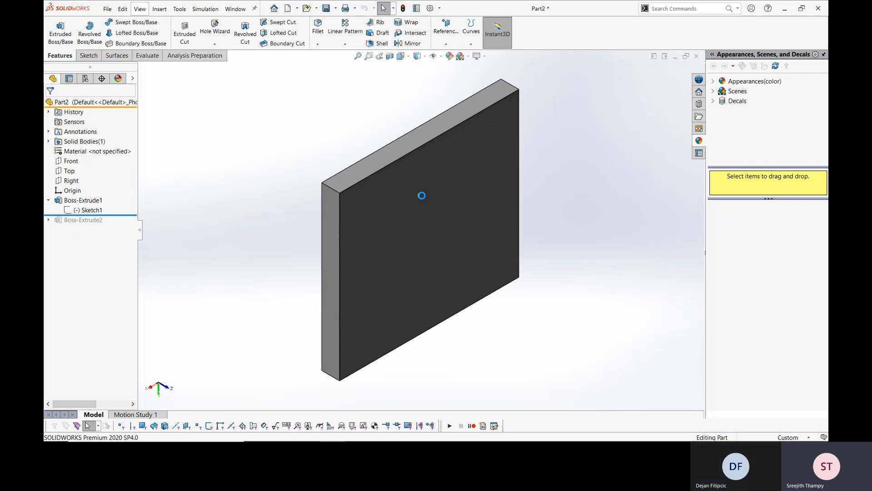
pyautogui.press('space')
pyautogui.click(420, 228)
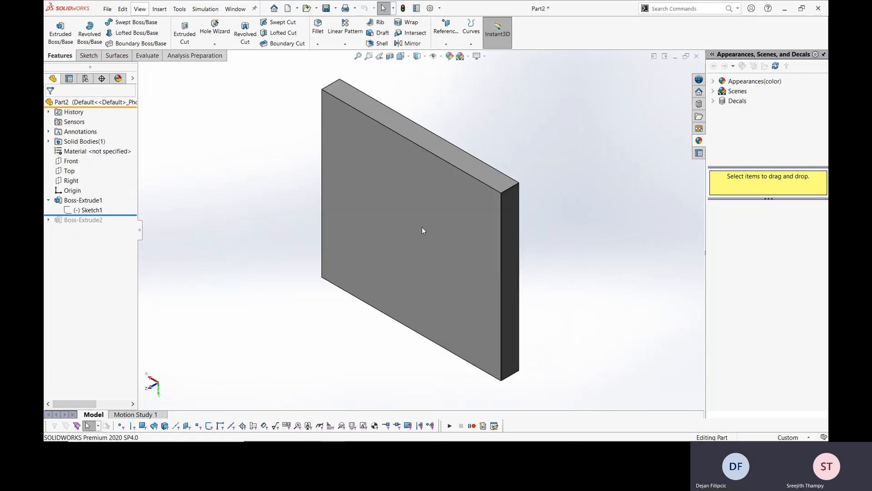
# Open and dismiss the Orientation dialog twice, and show and hide the View Selector cube around the plate.
pyautogui.press('space')
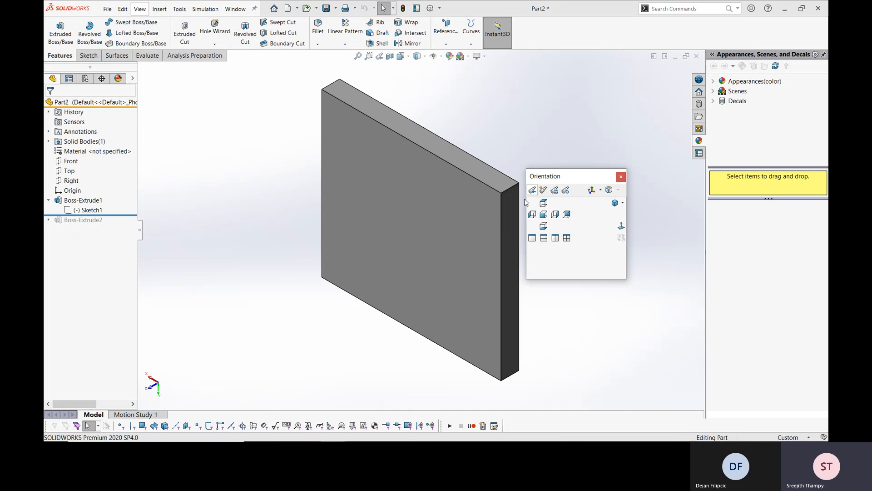
pyautogui.click(514, 143)
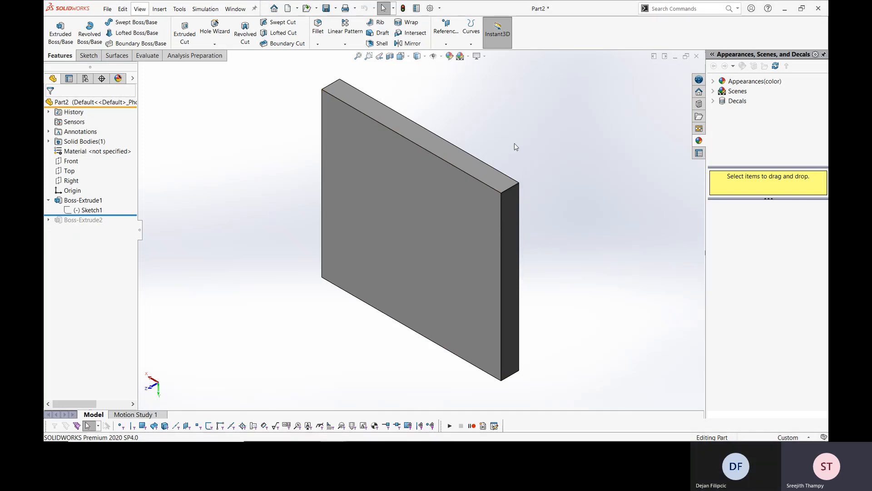
pyautogui.press('space')
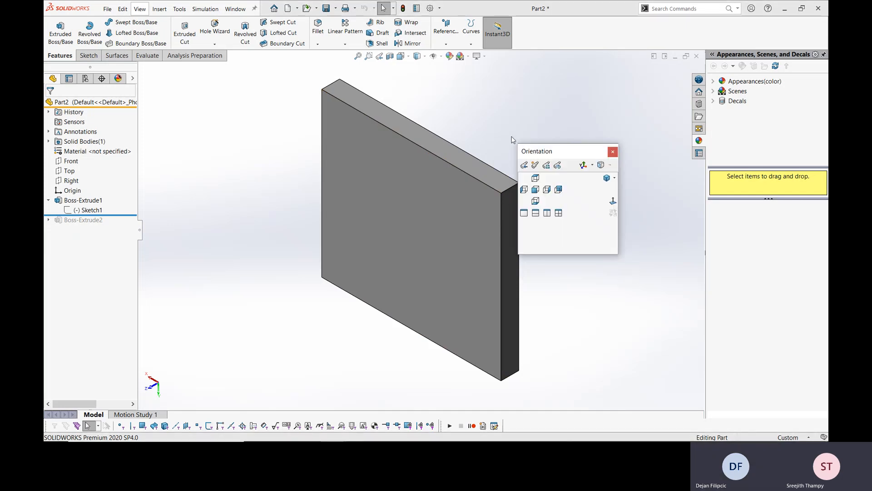
pyautogui.click(512, 137)
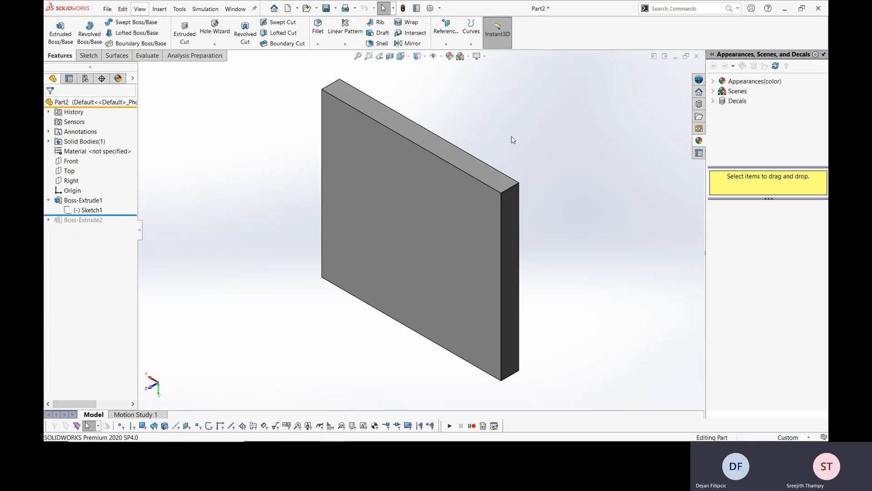
pyautogui.hotkey('ctrl', 'space')
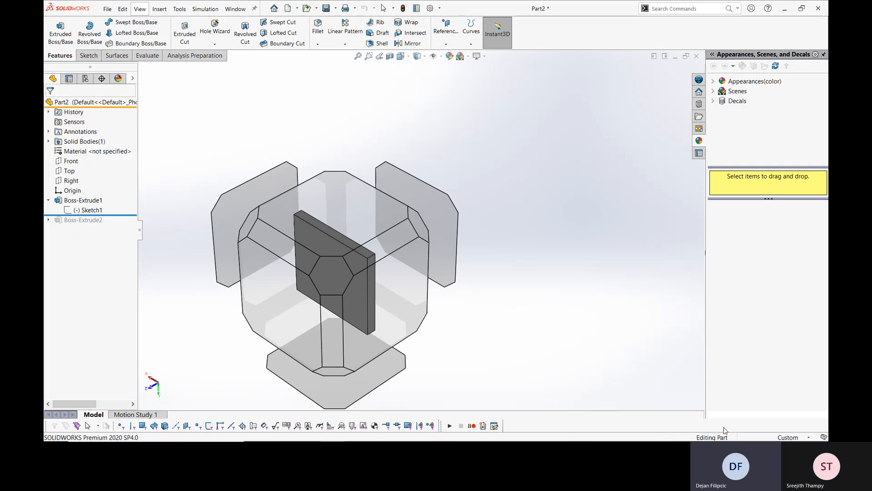
pyautogui.click(580, 300)
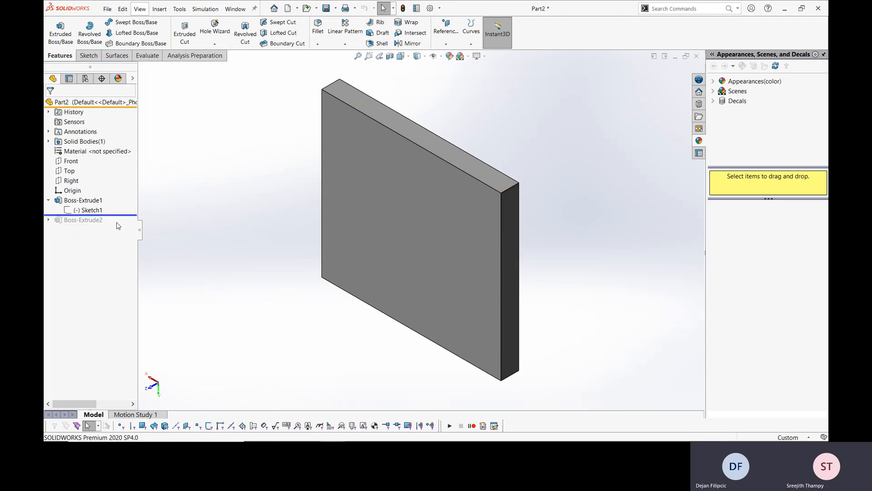
# Roll the feature tree forward past Boss-Extrude2 to restore the cylinder, and select and deselect Boss-Extrude1.
pyautogui.moveTo(121, 214); pyautogui.dragTo(120, 225)
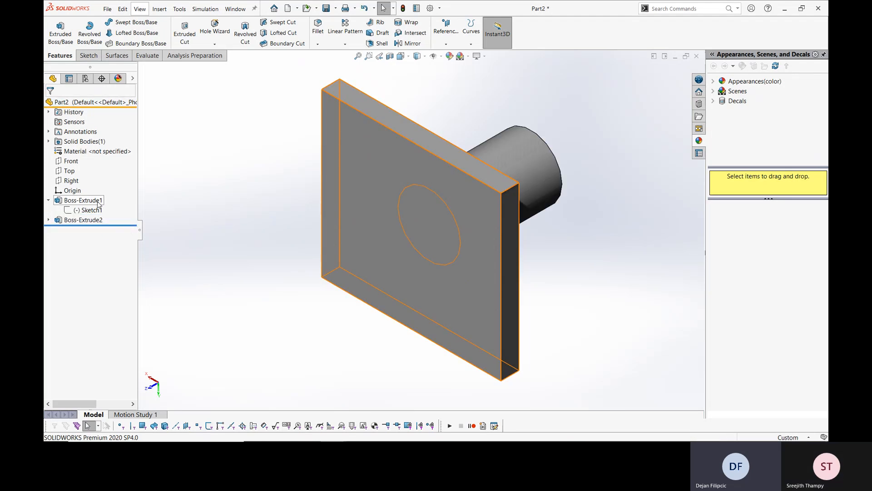
pyautogui.click(97, 202)
pyautogui.click(206, 188)
# Sketch a center rectangle about 20 by 20 mm at the middle of the cylinder's end face and exit the sketch.
pyautogui.moveTo(501, 155)
pyautogui.mouseDown(button='middle')
pyautogui.moveTo(457, 191)
pyautogui.moveTo(491, 189)
pyautogui.mouseUp(button='middle')
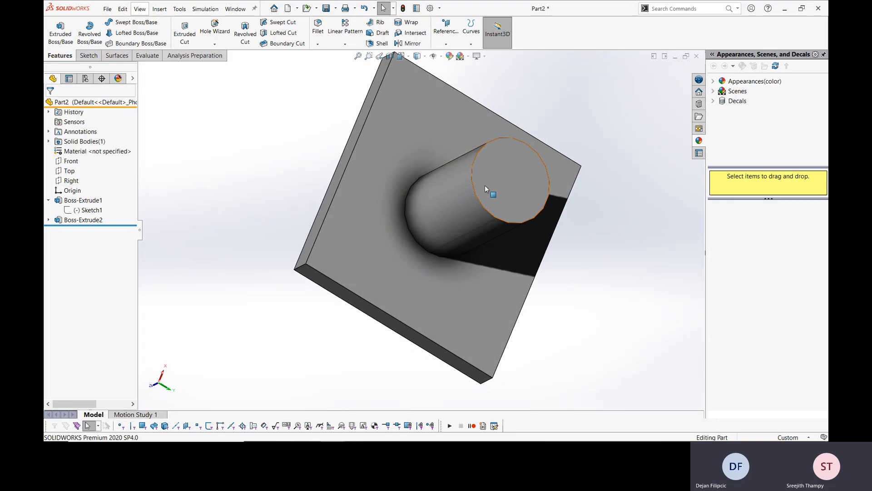
pyautogui.rightClick(500, 181)
pyautogui.click(525, 171)
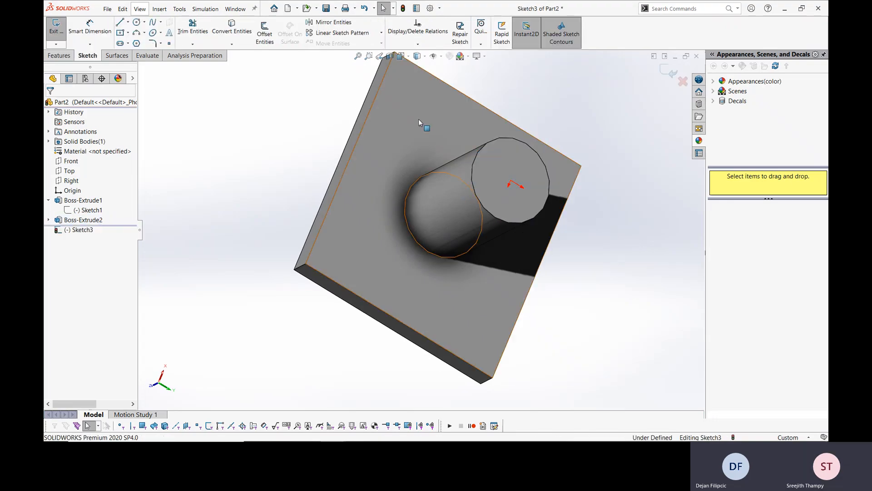
pyautogui.click(119, 33)
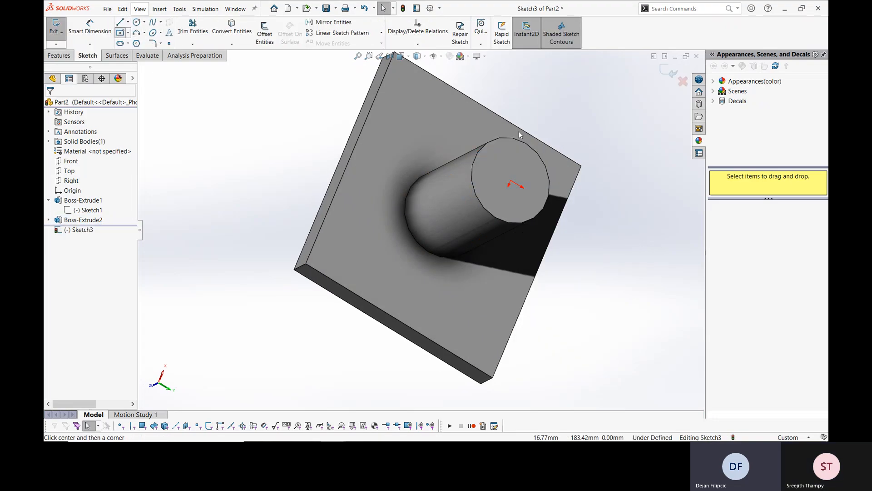
pyautogui.click(511, 184)
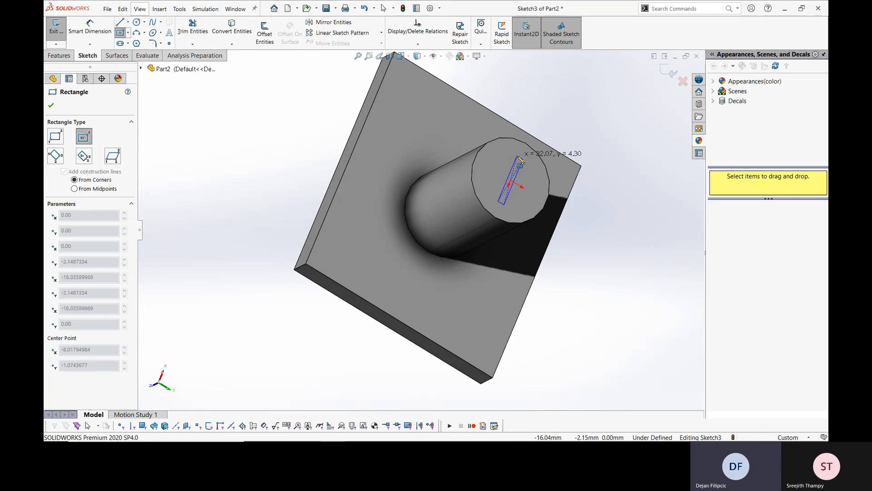
pyautogui.click(529, 174)
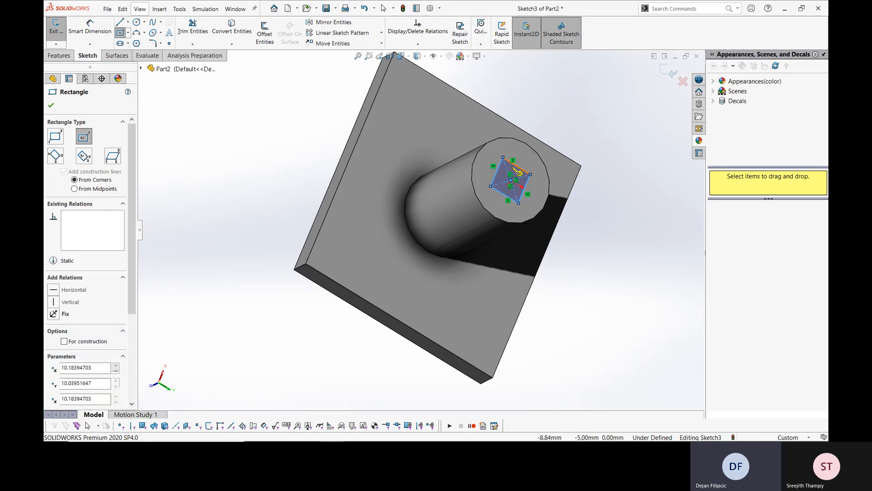
pyautogui.click(657, 74)
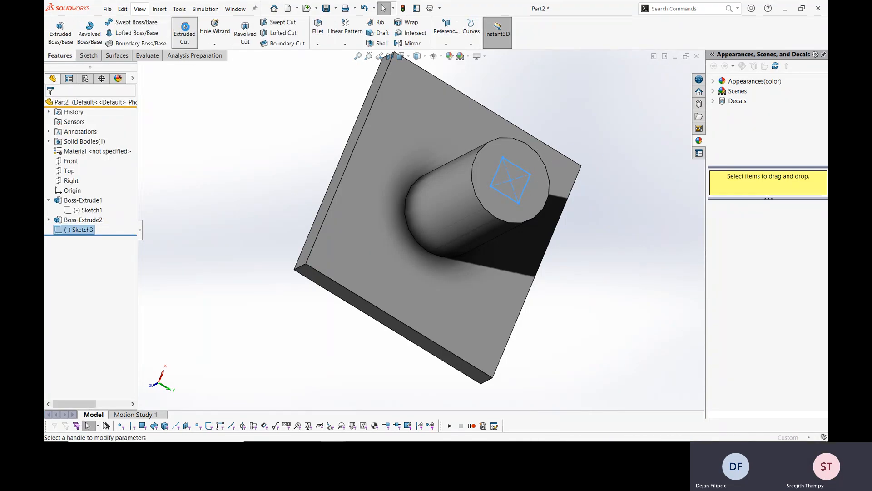
# Extrude-cut the rectangle sketch through the cylinder and the plate.
pyautogui.click(185, 29)
pyautogui.moveTo(440, 215); pyautogui.dragTo(350, 263)
pyautogui.click(51, 105)
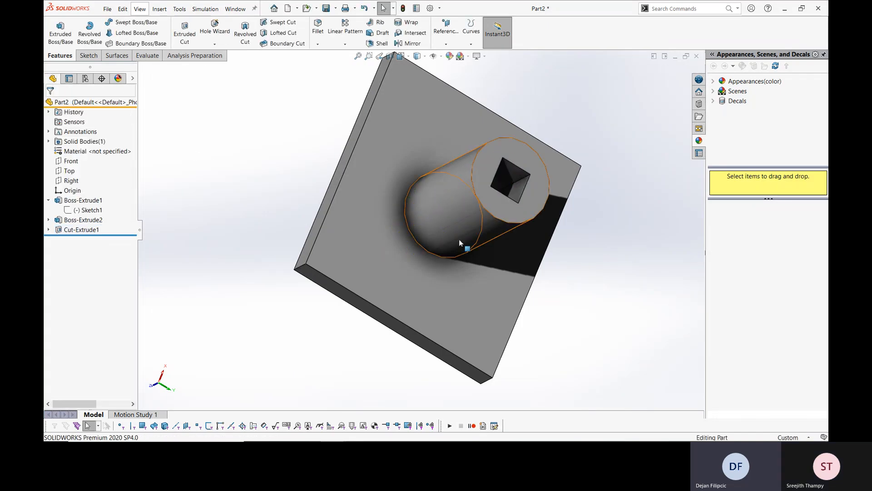
# Try to fillet an inner face of the square hole with a 30 mm radius, and cancel the Fillet command.
pyautogui.moveTo(460, 240); pyautogui.dragTo(446, 271, button='middle')
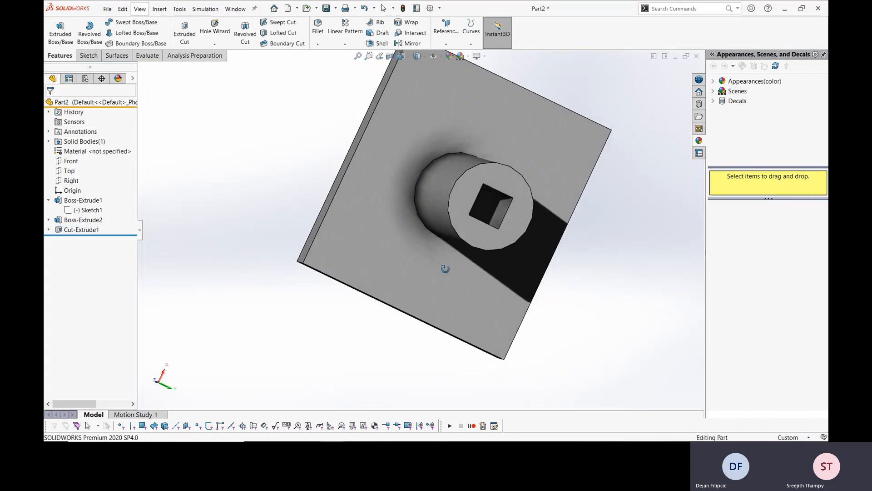
pyautogui.click(317, 27)
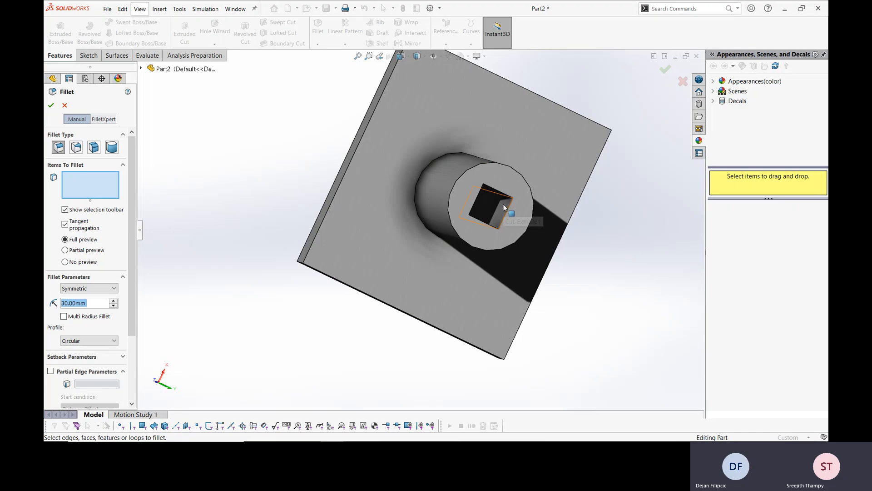
pyautogui.click(503, 207)
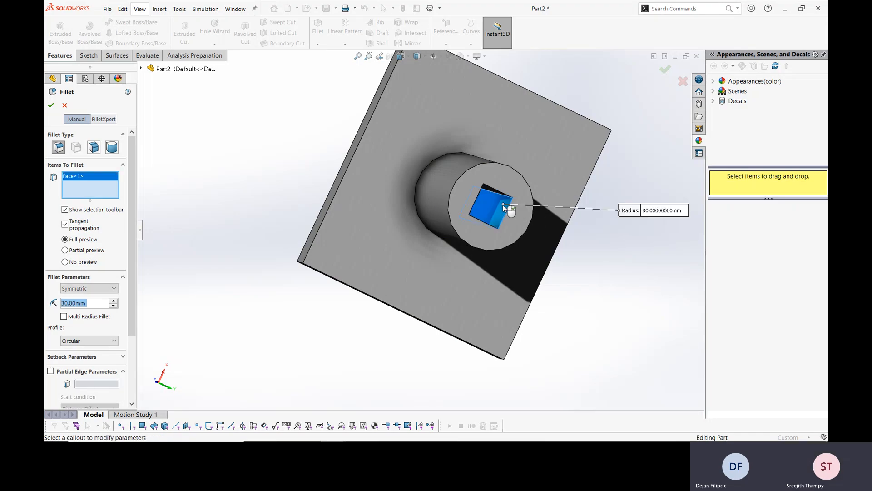
pyautogui.click(50, 105)
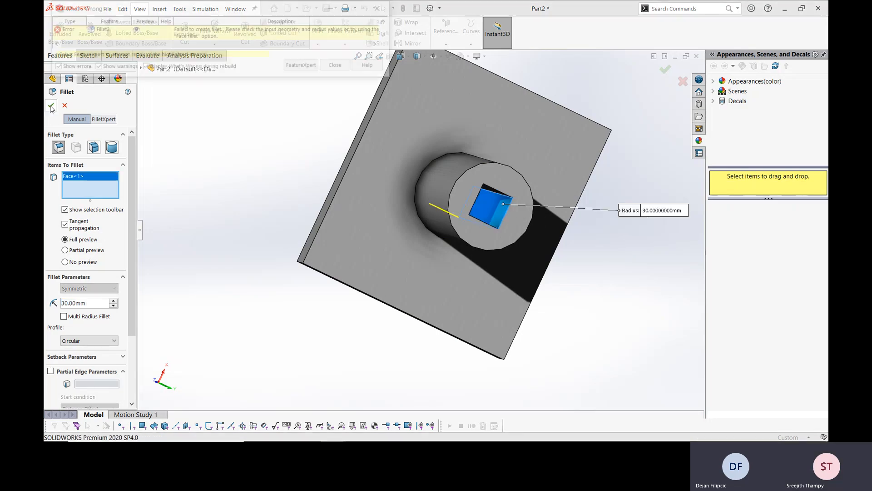
pyautogui.click(338, 66)
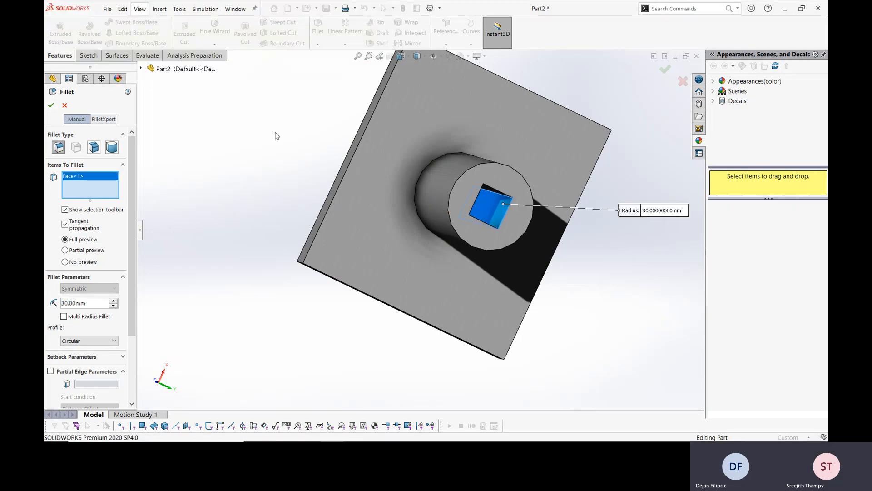
pyautogui.click(65, 105)
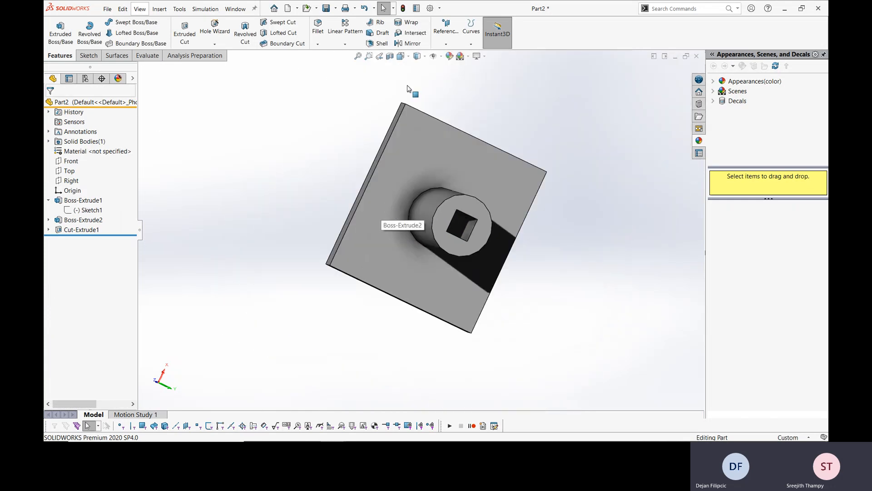
# Preview a section view on the Front plane, move the section plane to a 34.20 mm offset, and cancel the section.
pyautogui.click(390, 56)
pyautogui.moveTo(424, 199); pyautogui.dragTo(471, 224, button='middle')
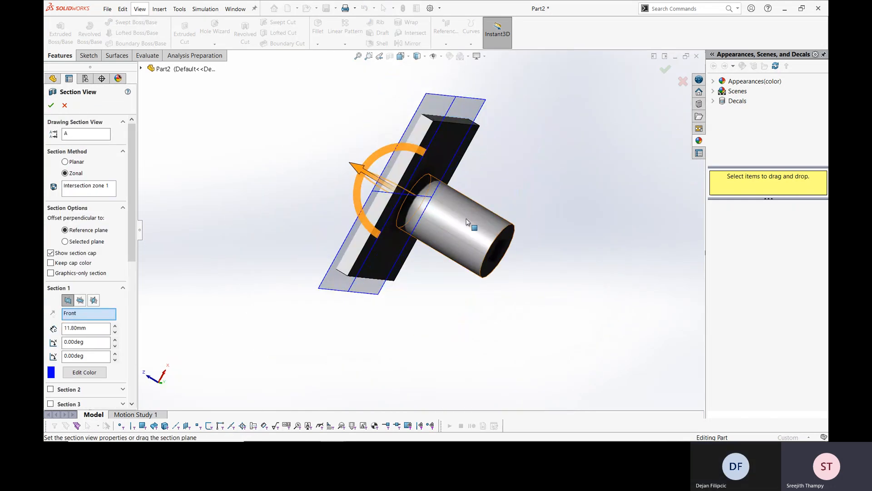
pyautogui.moveTo(357, 171); pyautogui.dragTo(400, 196)
pyautogui.moveTo(399, 197); pyautogui.dragTo(414, 229, button='middle')
pyautogui.moveTo(414, 238); pyautogui.dragTo(358, 278)
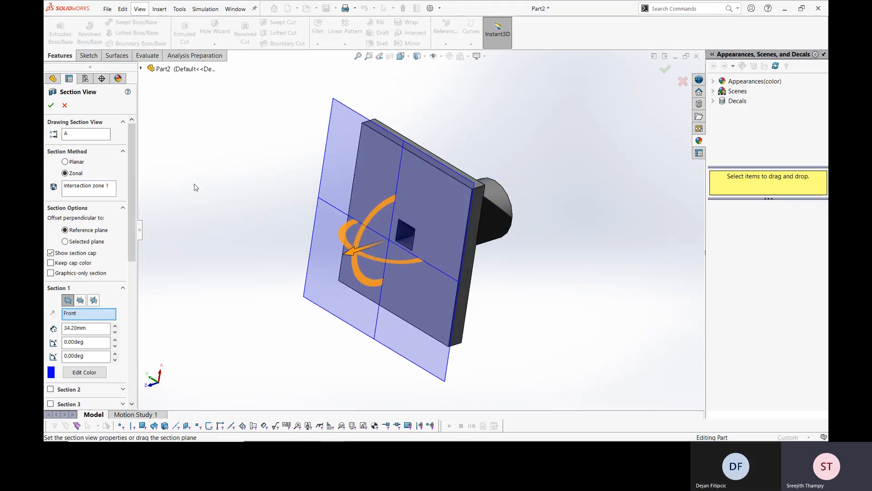
pyautogui.click(65, 106)
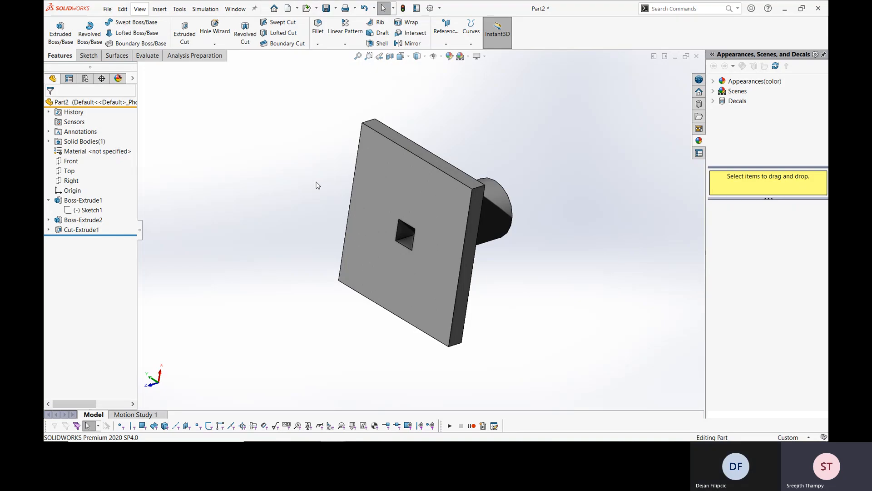
# Switch to LESSON-1.pdf in Adobe Acrobat Reader and place the text cursor in the Mouse Operation topic.
pyautogui.moveTo(370, 437)
pyautogui.click(409, 431)
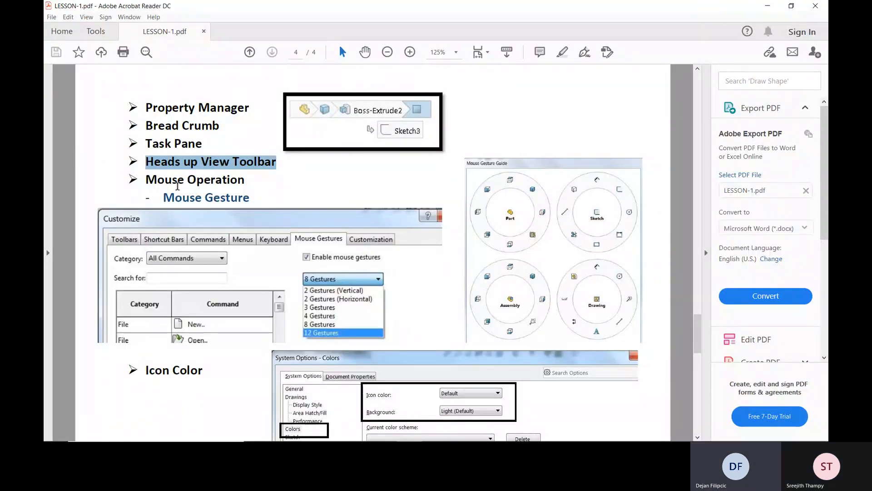
pyautogui.click(180, 180)
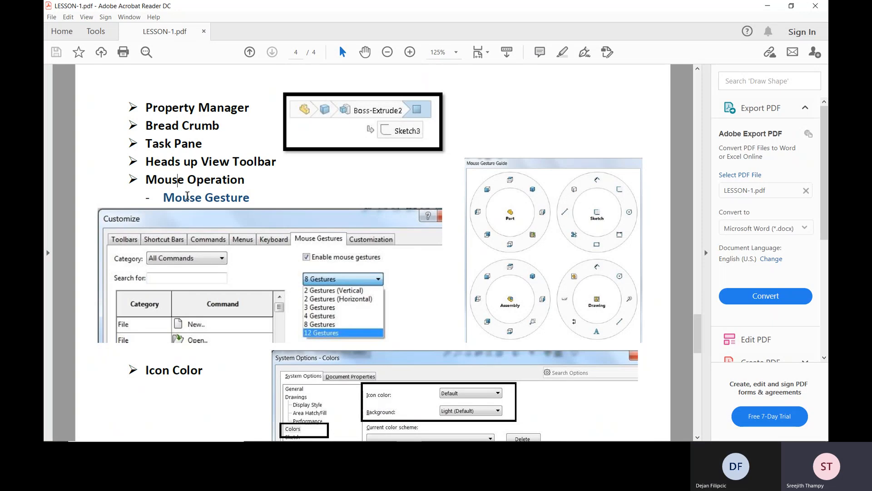
# Return to Part2 in SOLIDWORKS, open Sketch1 of Boss-Extrude1 for editing and orient the view normal to it.
pyautogui.click(767, 6)
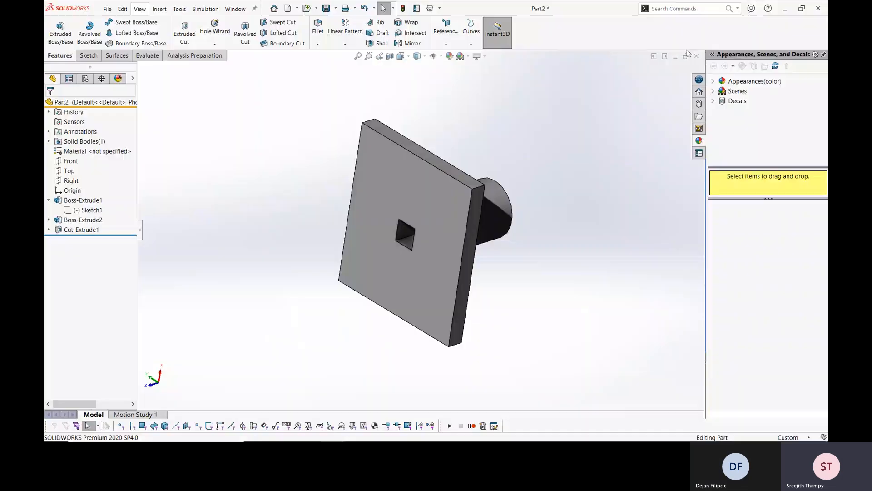
pyautogui.rightClick(90, 210)
pyautogui.click(96, 183)
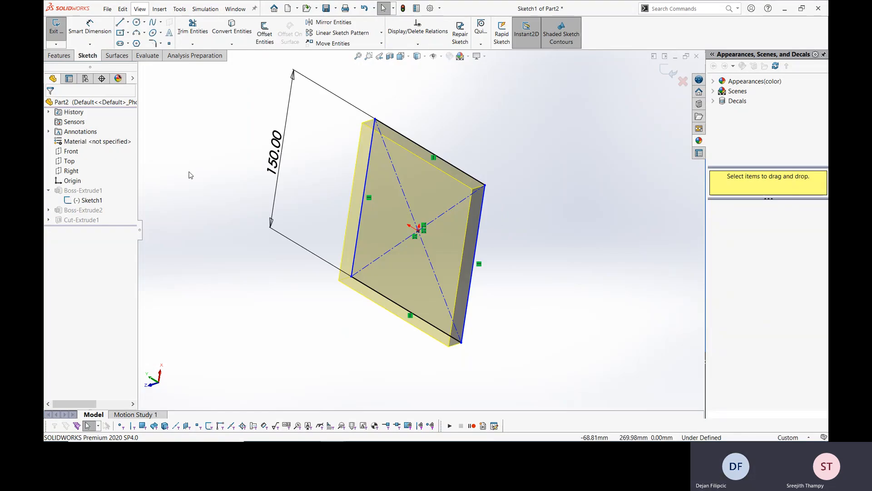
pyautogui.hotkey('ctrl', '8')
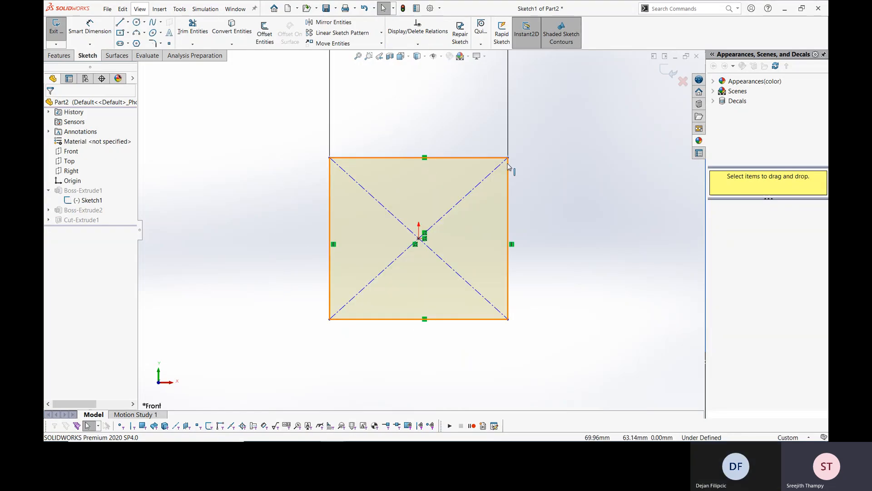
pyautogui.press('z')
# Demonstrate crossing selection three times over the square sketch's upper corner, including its 150 mm dimension, clearing the selection between passes.
pyautogui.moveTo(526, 151)
pyautogui.mouseDown()
pyautogui.moveTo(468, 220)
pyautogui.moveTo(432, 221)
pyautogui.moveTo(427, 229)
pyautogui.mouseUp()
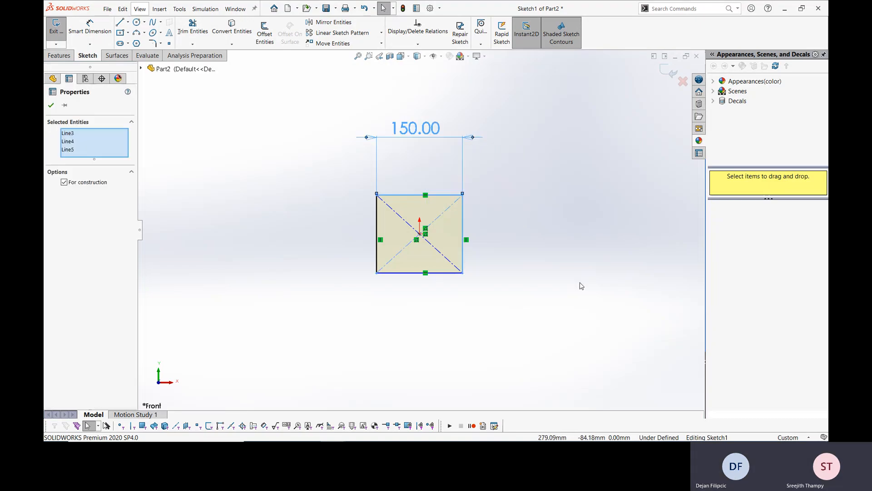
pyautogui.click(545, 131)
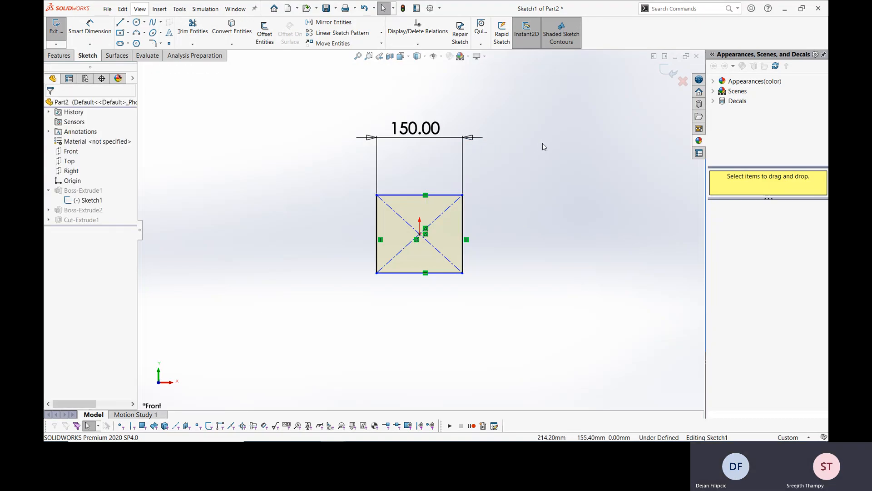
pyautogui.moveTo(543, 138); pyautogui.dragTo(429, 211)
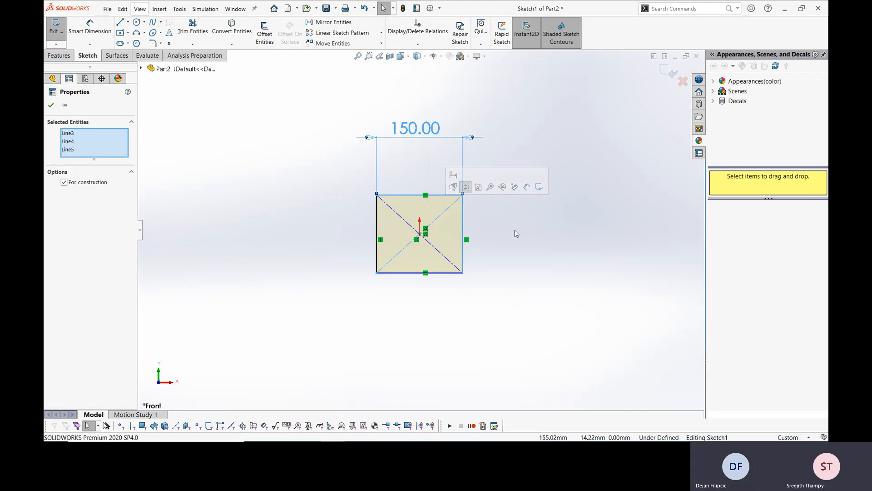
pyautogui.click(614, 344)
pyautogui.moveTo(543, 149); pyautogui.dragTo(425, 220)
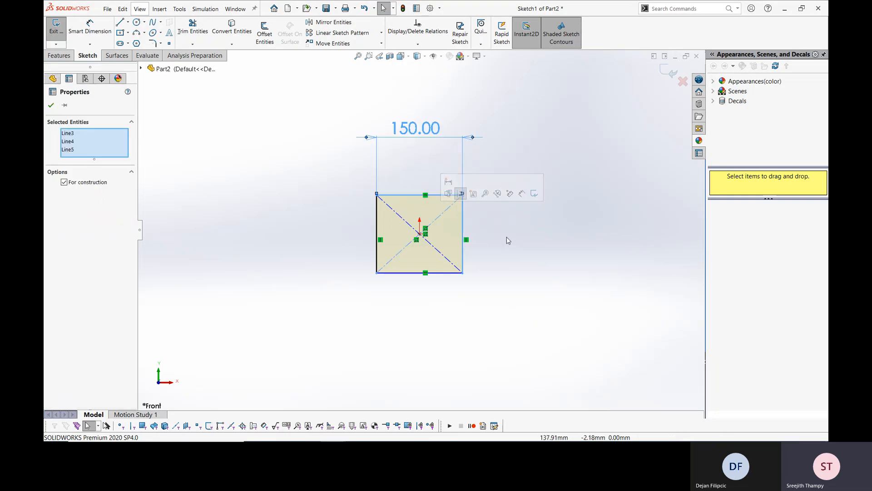
# Demonstrate box selection on the square sketch by partly covering its upper corner and fully enclosing its vertical edge, clearing the selection each time.
pyautogui.click(538, 245)
pyautogui.moveTo(327, 145); pyautogui.dragTo(395, 213)
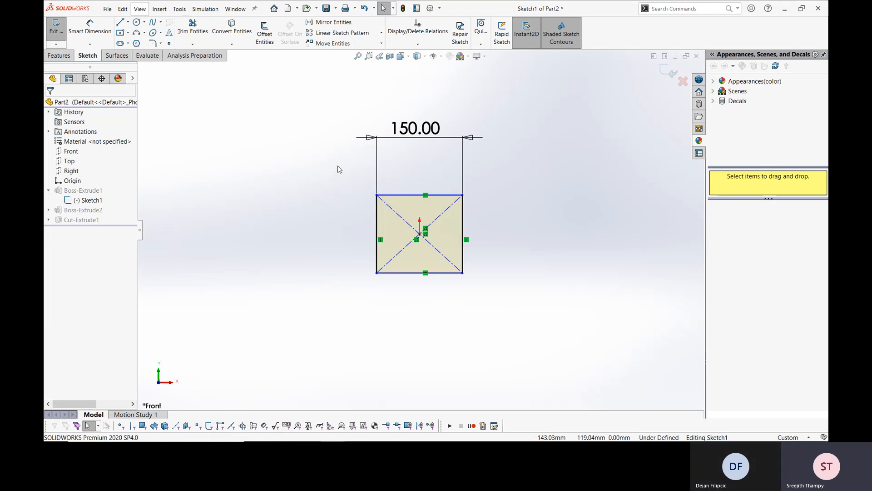
pyautogui.moveTo(337, 165); pyautogui.dragTo(384, 218)
pyautogui.moveTo(311, 158); pyautogui.dragTo(396, 304)
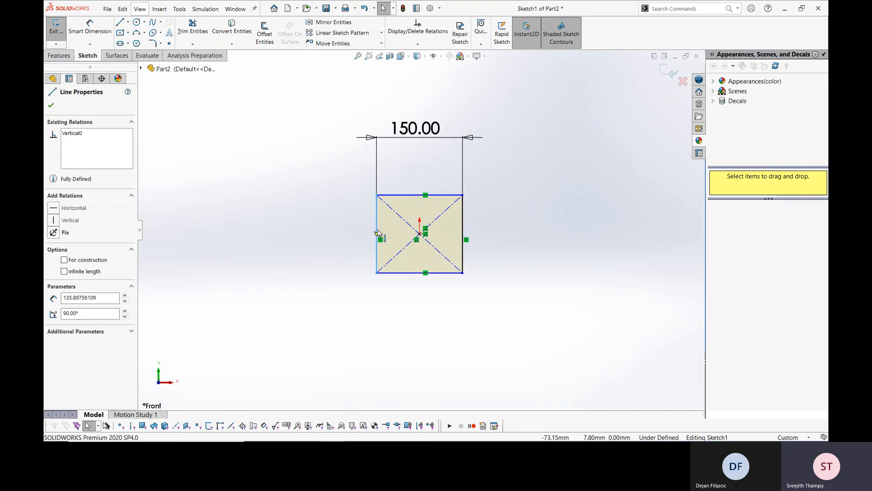
pyautogui.click(51, 105)
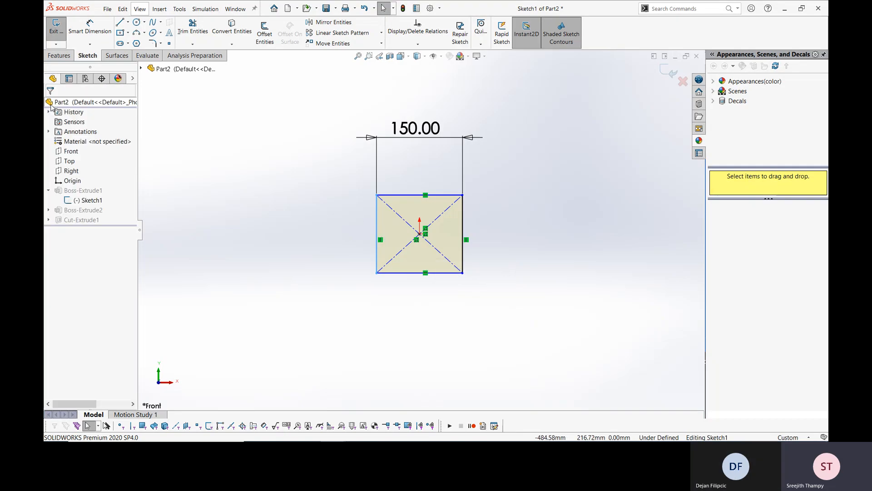
pyautogui.click(304, 201)
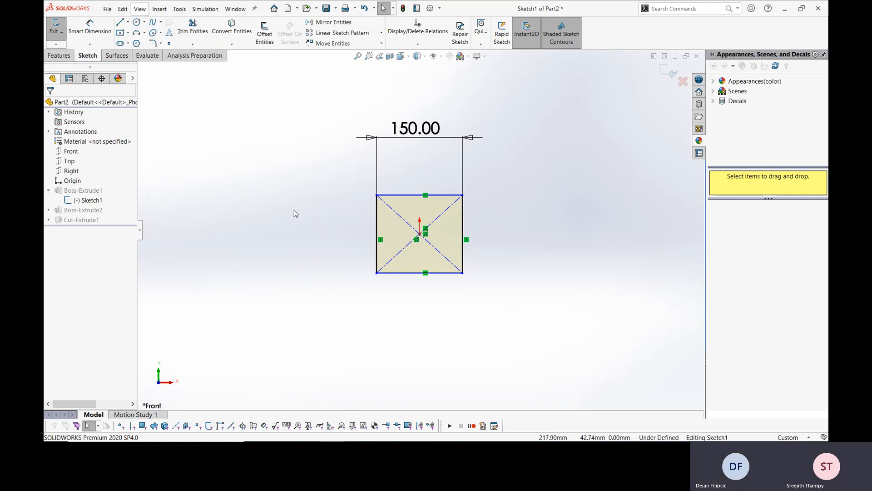
# Demonstrate the sketch mouse gesture wheel by starting Smart Dimension from it twice, leaving the command in between.
pyautogui.moveTo(289, 218); pyautogui.dragTo(295, 198, button='right')
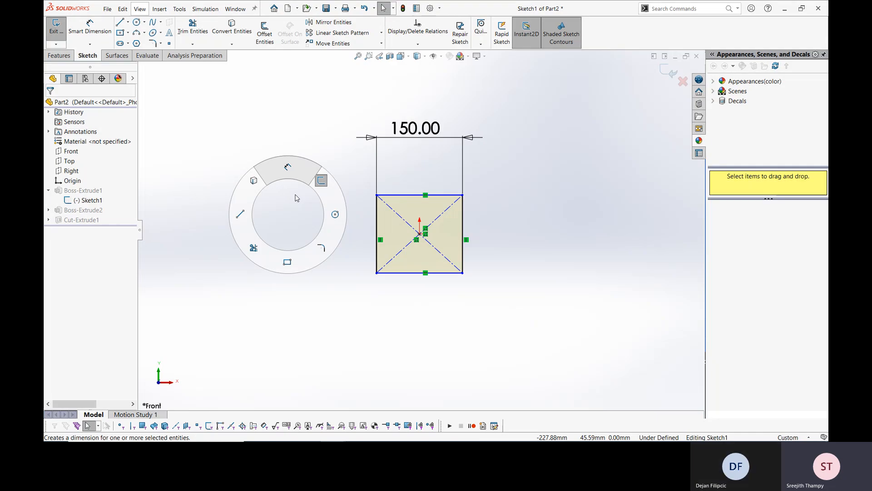
pyautogui.moveTo(289, 189); pyautogui.dragTo(288, 187, button='right')
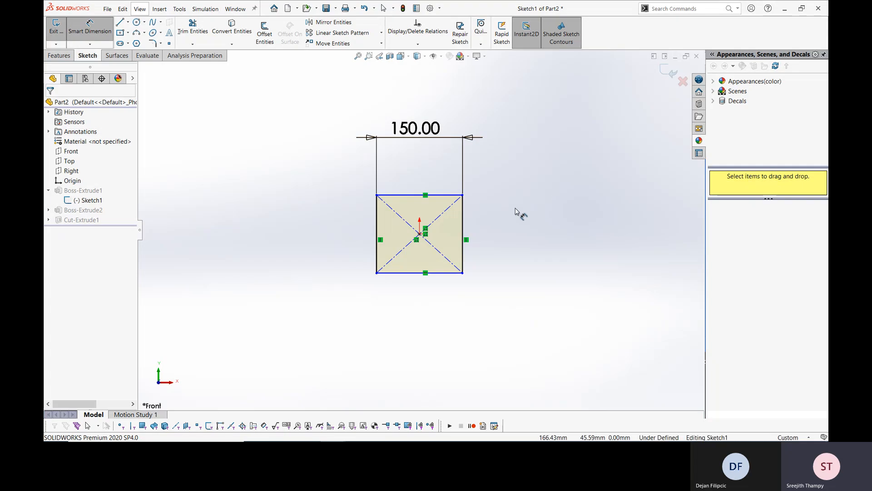
pyautogui.moveTo(515, 208)
pyautogui.mouseDown(button='right')
pyautogui.moveTo(526, 191)
pyautogui.moveTo(512, 207)
pyautogui.mouseUp(button='right')
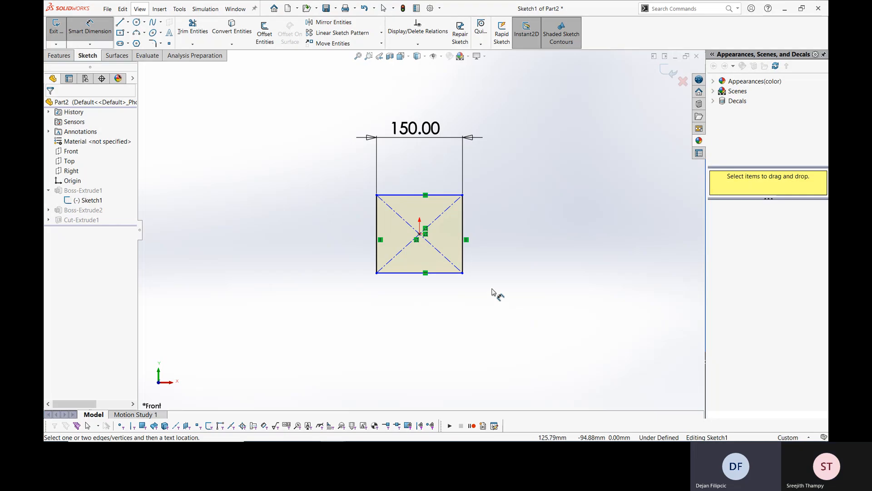
pyautogui.press('Escape')
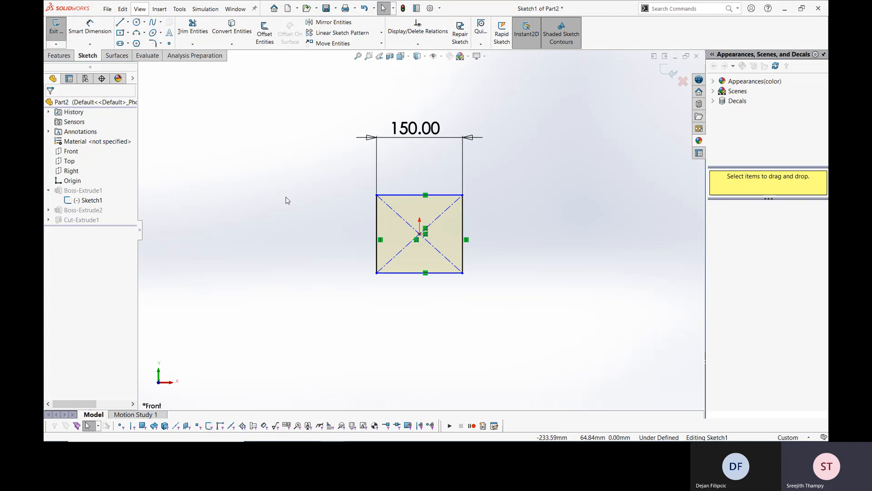
pyautogui.moveTo(285, 197); pyautogui.dragTo(294, 186, button='right')
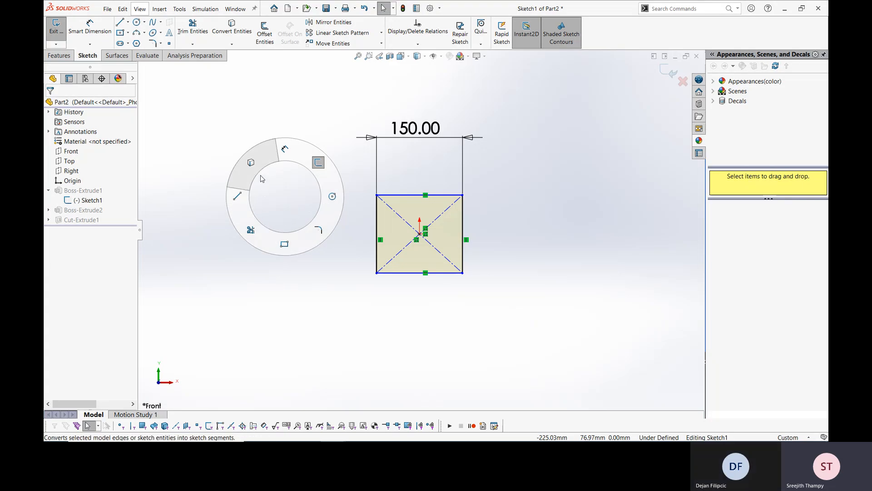
pyautogui.moveTo(261, 177); pyautogui.dragTo(286, 158, button='right')
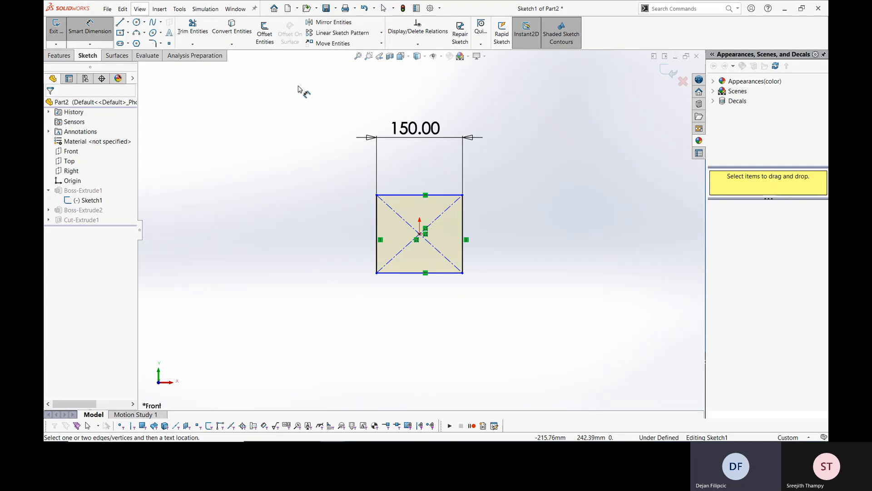
# Check System Options and the toolbar settings in the Customize dialog, close both and cancel Smart Dimension.
pyautogui.click(429, 8)
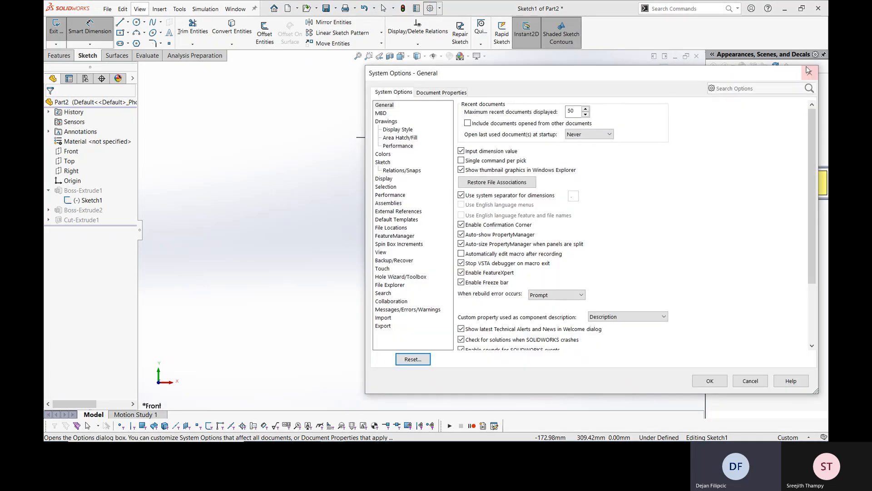
pyautogui.click(810, 73)
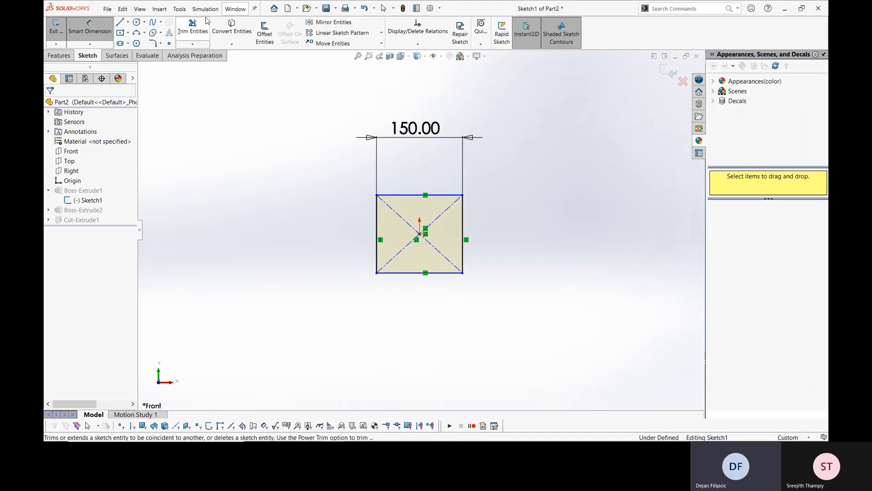
pyautogui.click(180, 10)
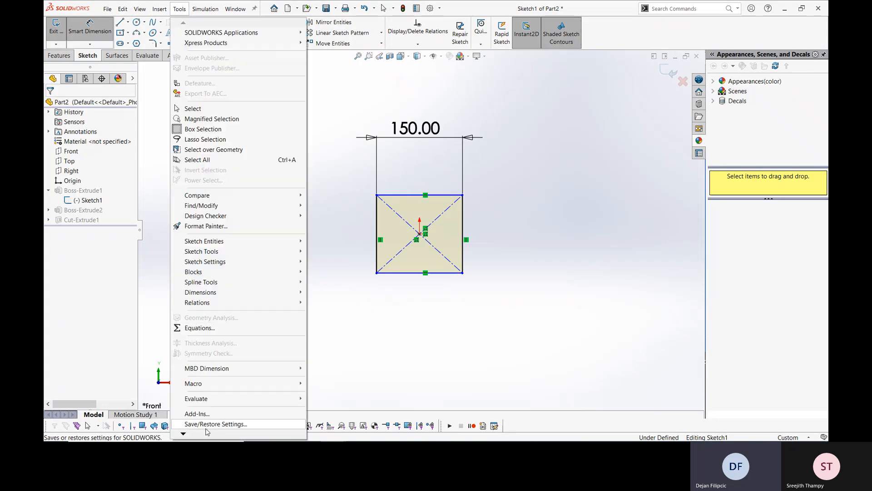
pyautogui.moveTo(190, 435)
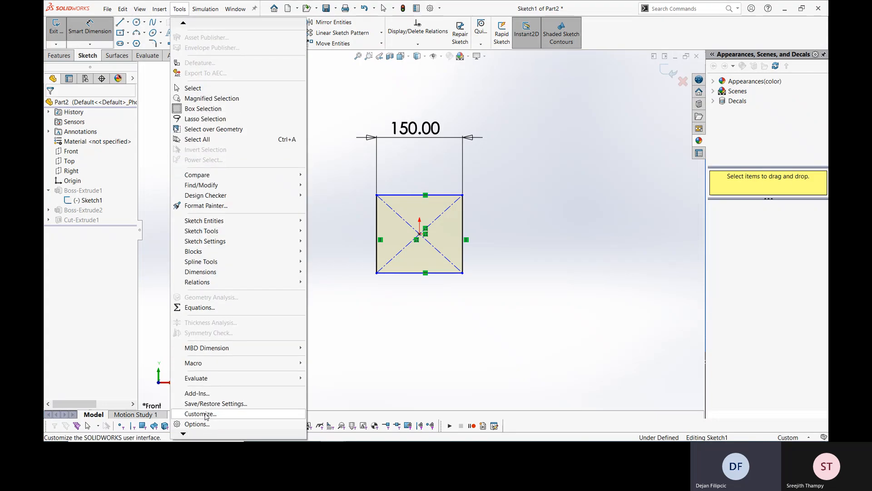
pyautogui.click(206, 414)
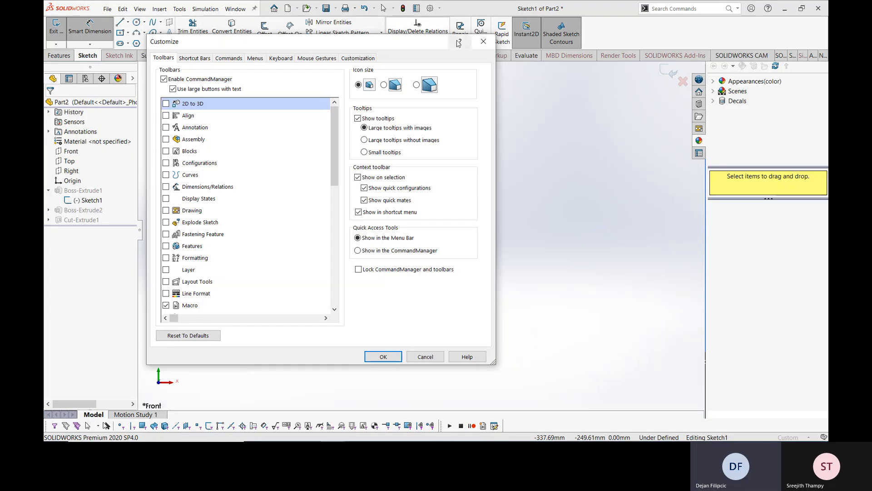
pyautogui.click(483, 43)
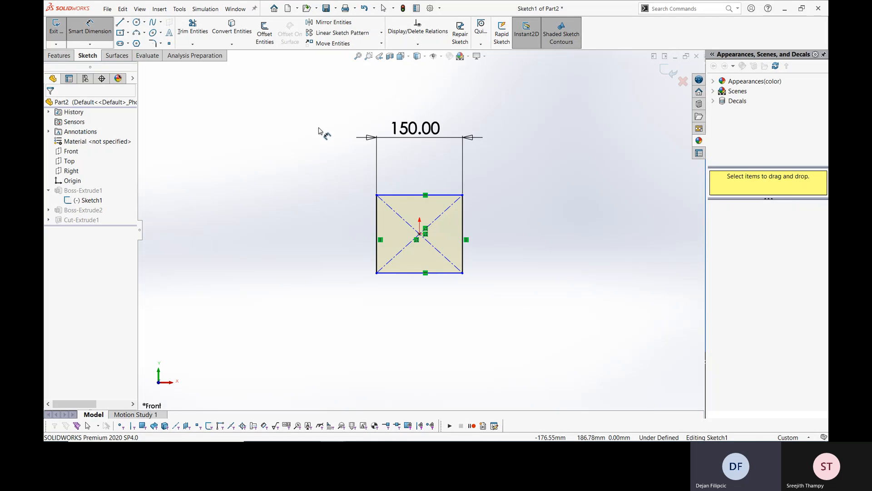
pyautogui.press('Escape')
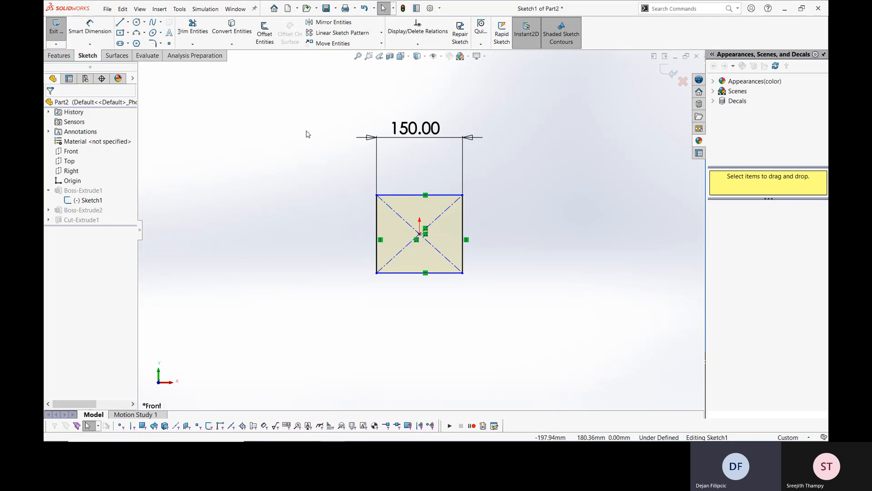
# Exit Sketch1, orbit the part and bring it to the Trimetric view with the part mouse gesture wheel.
pyautogui.moveTo(303, 159); pyautogui.dragTo(317, 144, button='right')
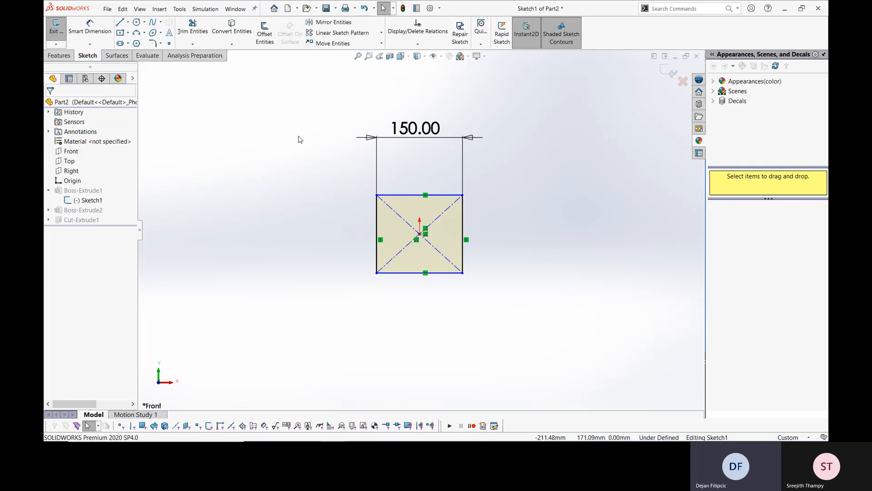
pyautogui.scroll(1, 300, 139)
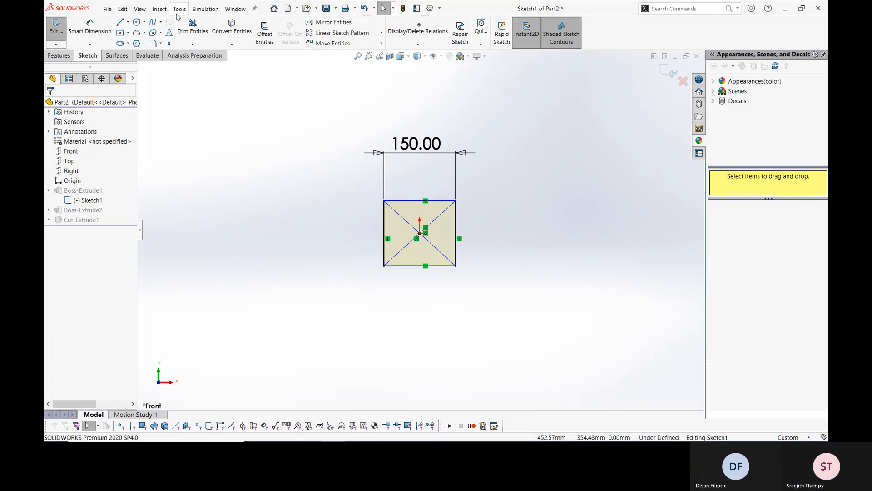
pyautogui.click(664, 71)
pyautogui.moveTo(285, 160); pyautogui.dragTo(350, 188, button='middle')
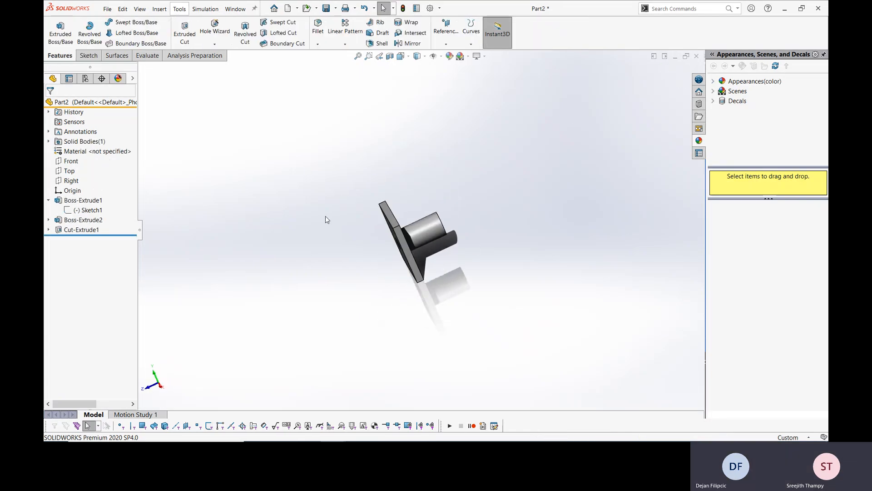
pyautogui.moveTo(307, 248); pyautogui.dragTo(280, 235, button='right')
pyautogui.rightClick(241, 168)
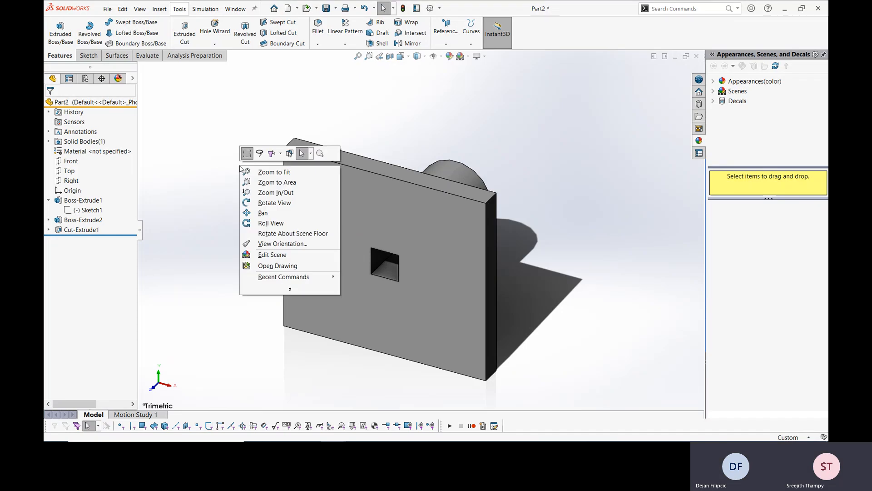
pyautogui.click(212, 133)
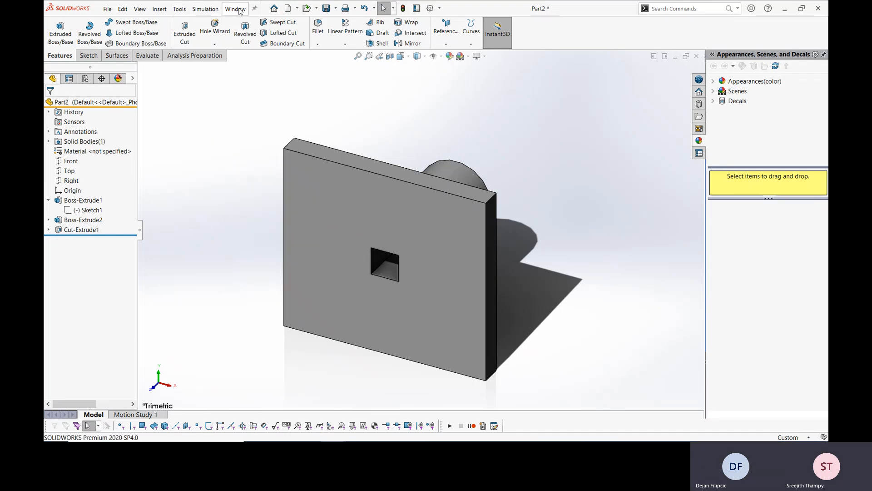
# Open the Customize dialog and look through Shortcut Bars, Commands, Menus and Keyboard to reach the Mouse Gestures settings.
pyautogui.click(205, 8)
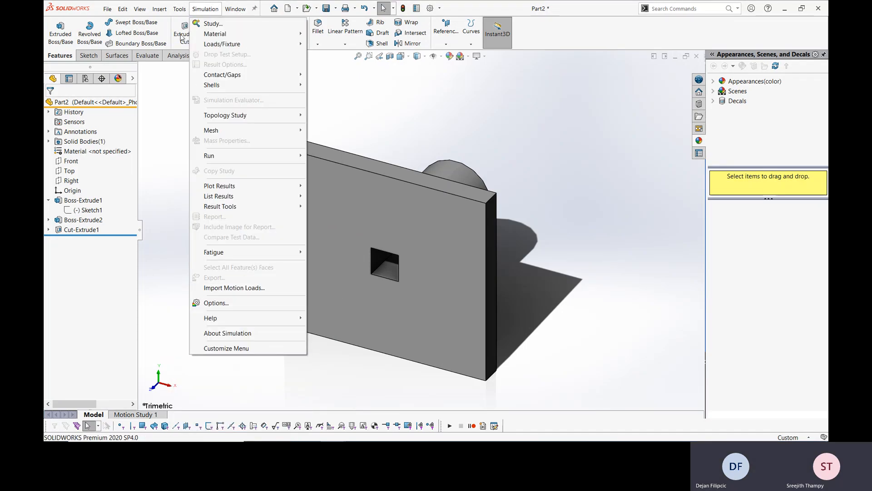
pyautogui.click(180, 9)
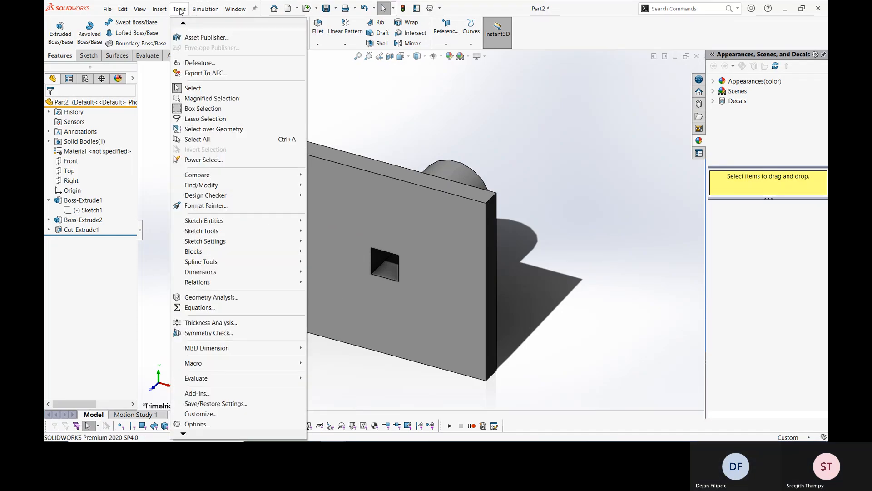
pyautogui.click(200, 413)
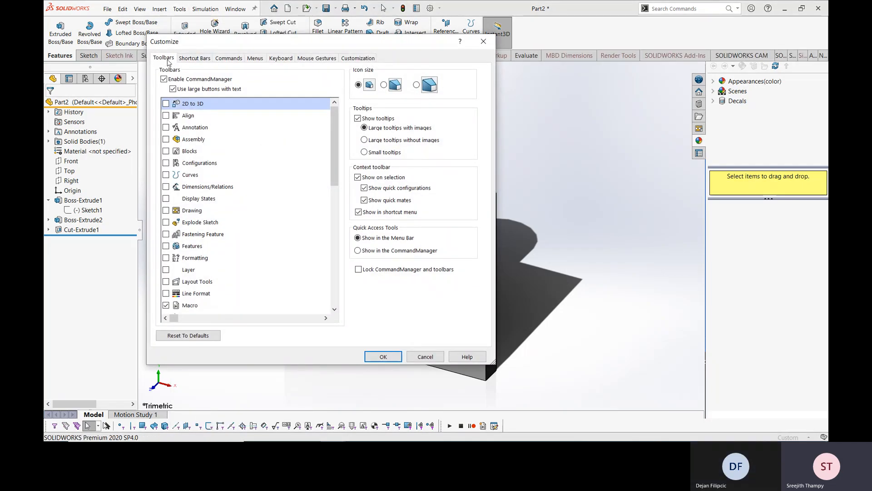
pyautogui.click(200, 58)
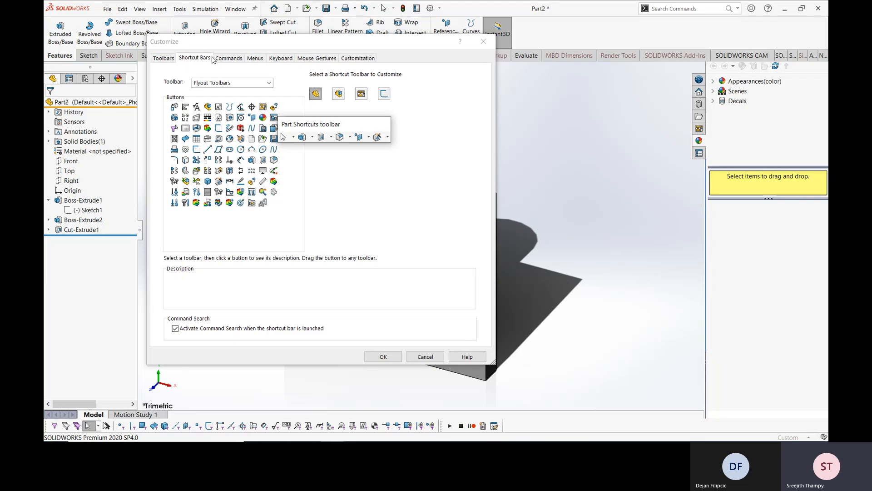
pyautogui.click(230, 58)
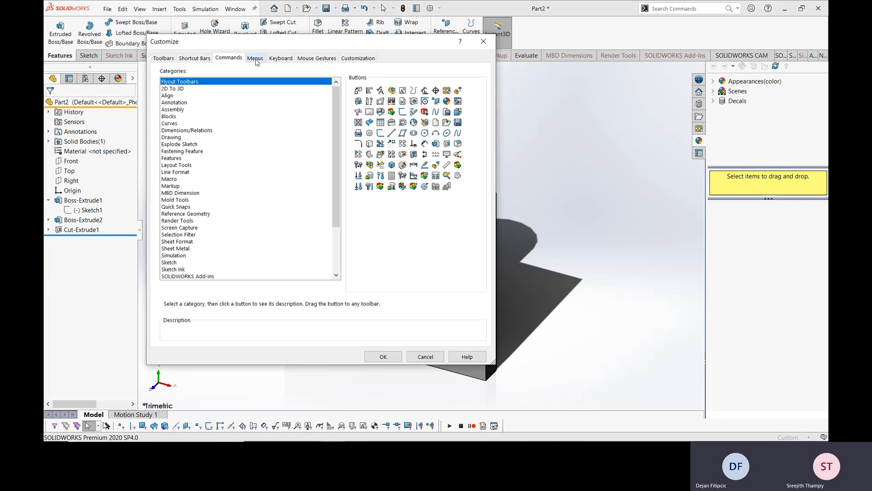
pyautogui.click(255, 58)
pyautogui.click(280, 58)
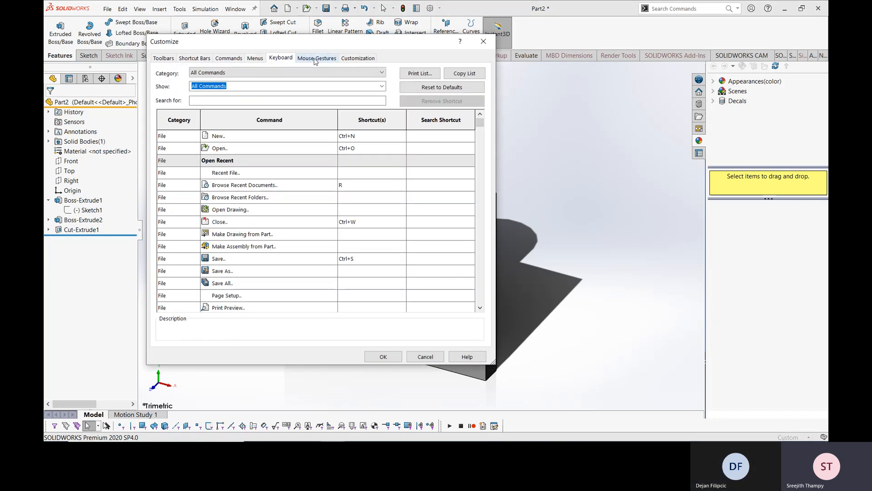
pyautogui.click(317, 59)
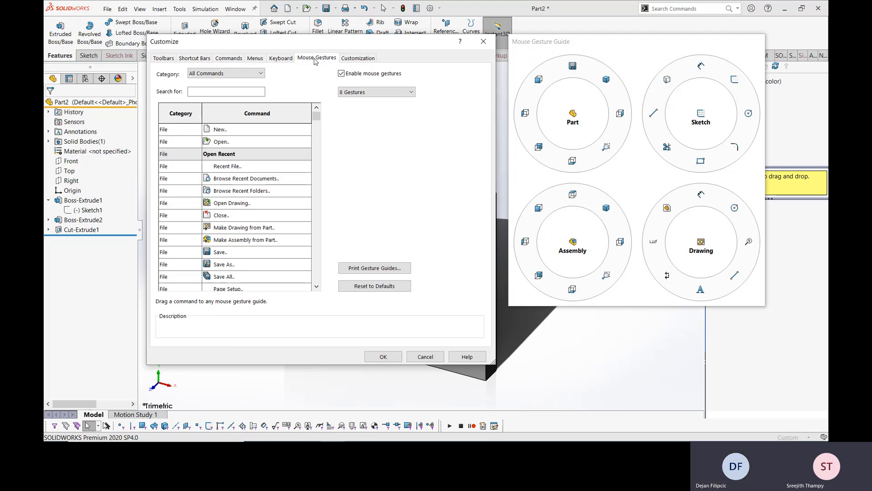
# Preview the mouse gesture guides with 2 Gestures (Vertical), 2 Gestures (Horizontal) and 3 Gestures, and return the setting to 8 Gestures.
pyautogui.click(413, 92)
pyautogui.click(395, 103)
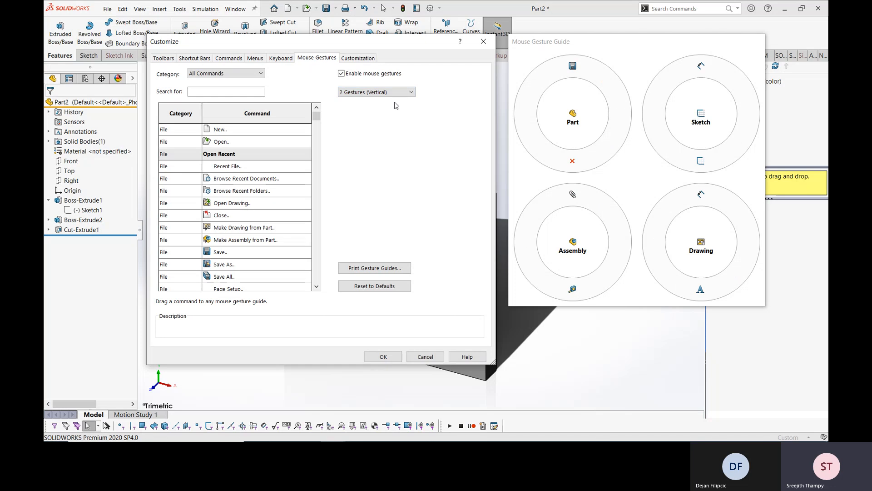
pyautogui.click(384, 93)
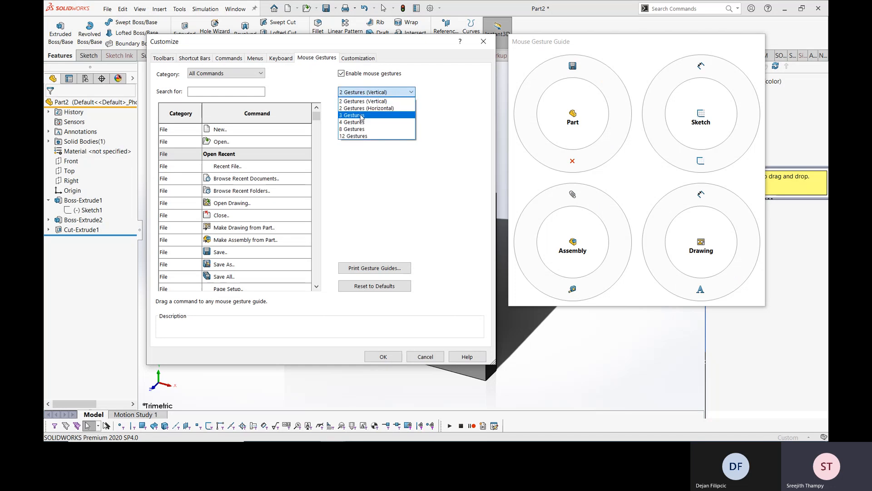
pyautogui.click(364, 108)
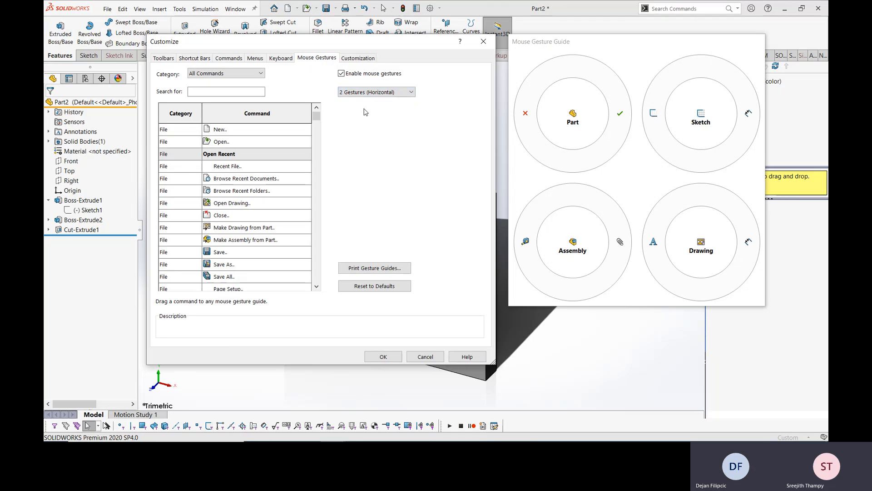
pyautogui.click(373, 92)
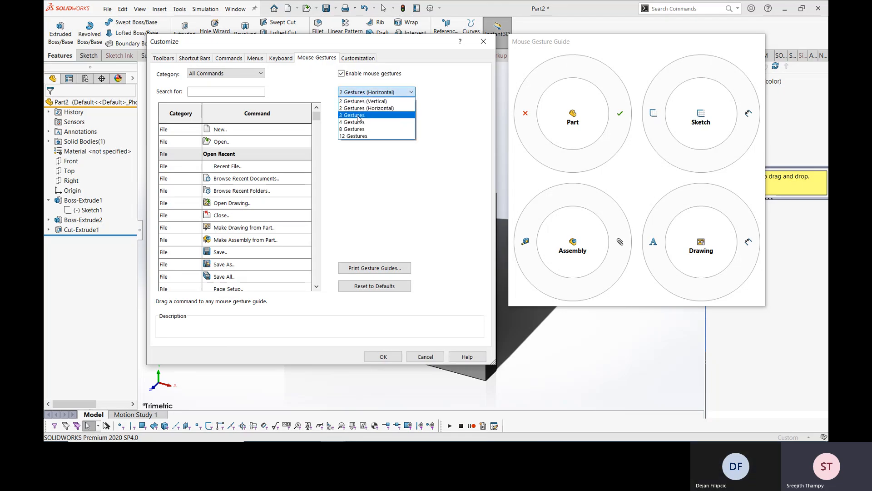
pyautogui.click(359, 116)
pyautogui.click(373, 92)
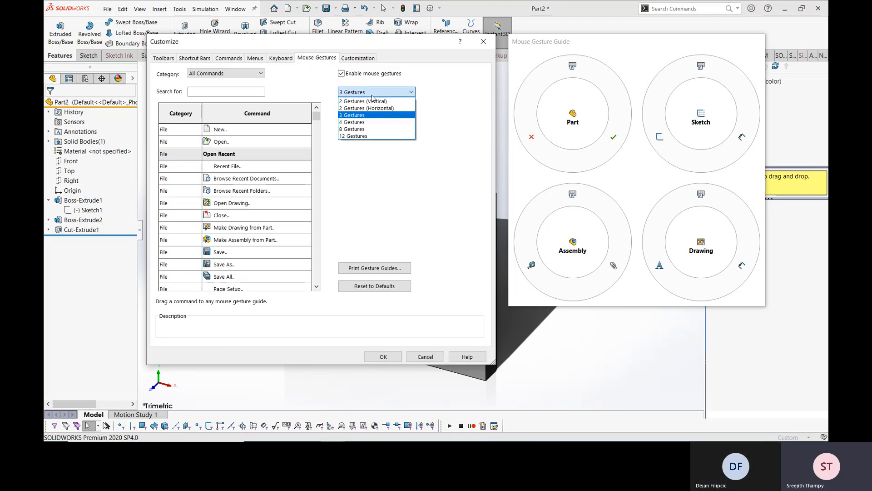
pyautogui.click(370, 130)
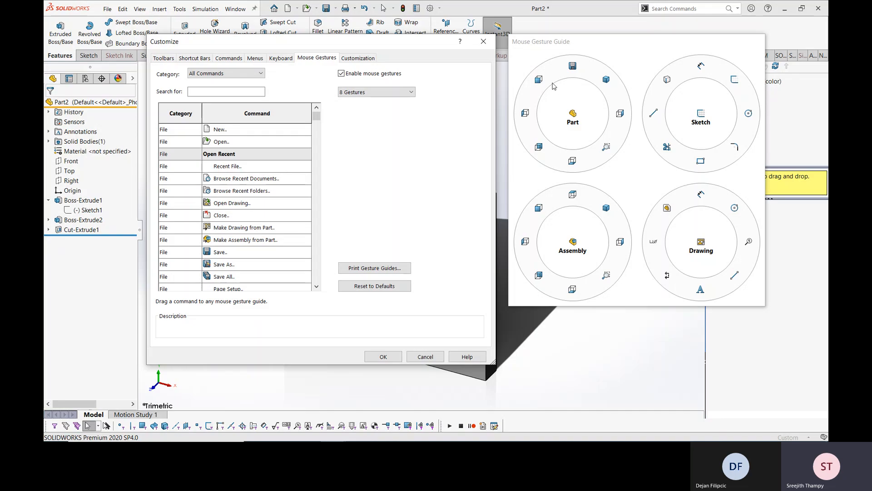
# Assign the Split command from the Insert category to the 3 o'clock slot of the Part gesture guide and accept the customization.
pyautogui.scroll(-6, 255, 182)
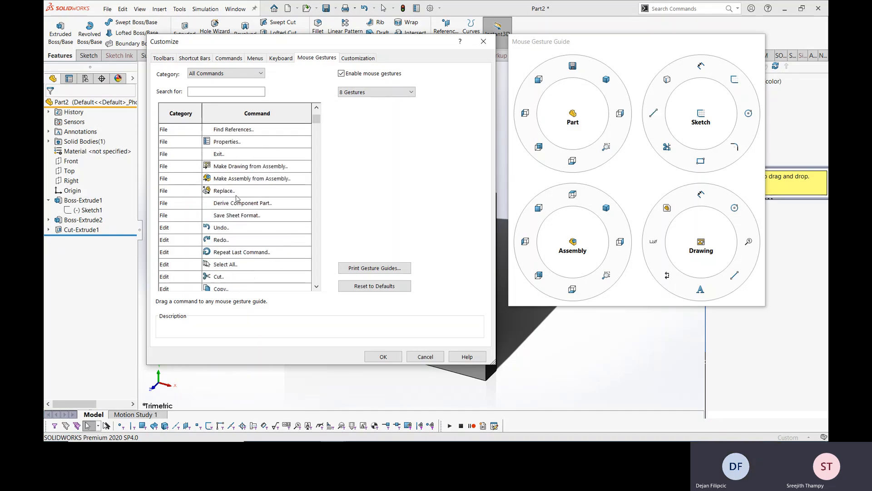
pyautogui.click(261, 74)
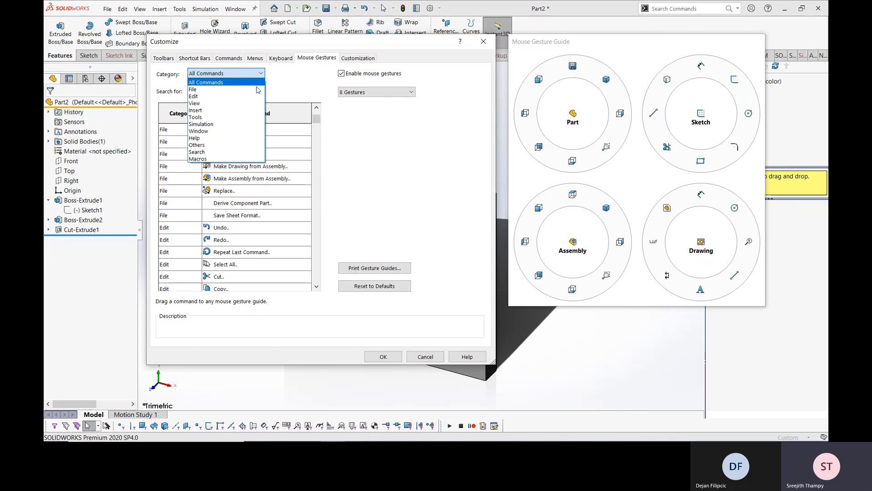
pyautogui.click(240, 110)
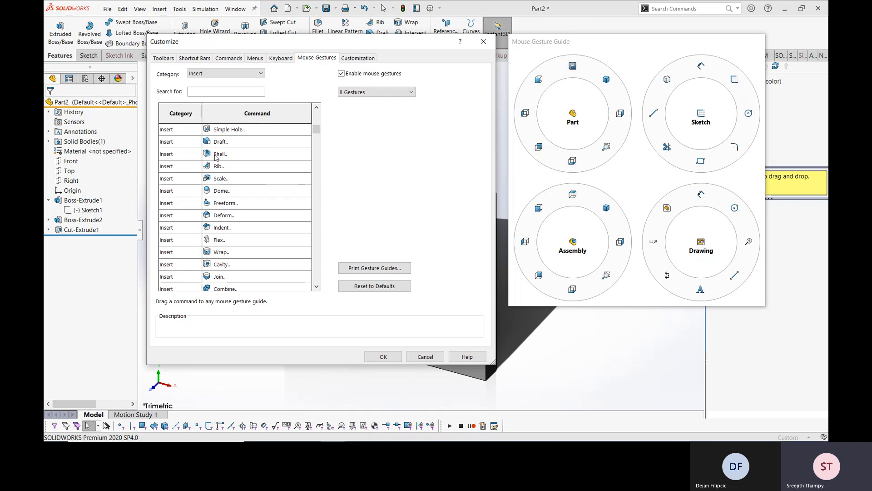
pyautogui.moveTo(216, 158); pyautogui.dragTo(568, 61)
pyautogui.scroll(-3, 219, 215)
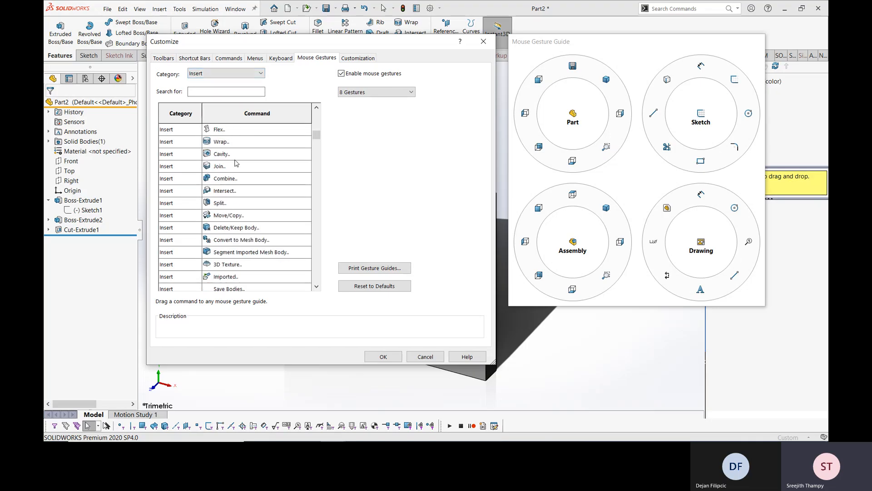
pyautogui.moveTo(219, 202); pyautogui.dragTo(620, 115)
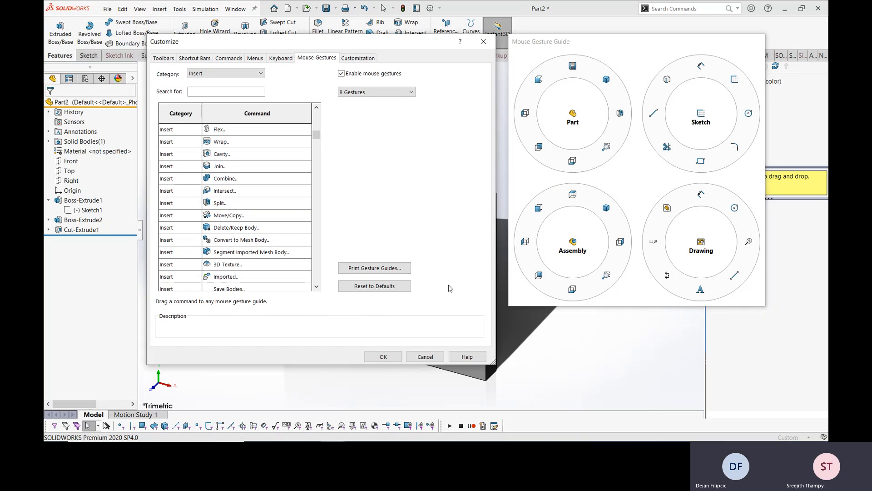
pyautogui.click(395, 359)
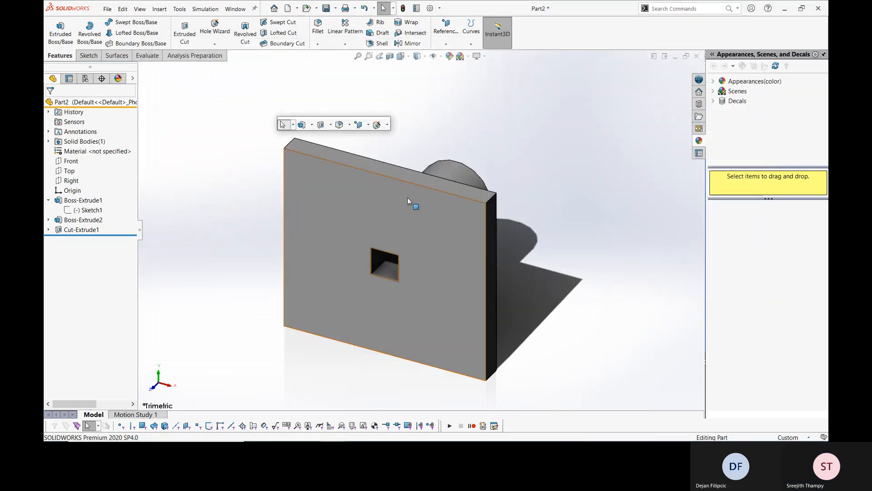
# Zoom out and orbit the part to show its cylindrical boss, and read the Icon Color section in LESSON-1.pdf.
pyautogui.scroll(4, 554, 252)
pyautogui.moveTo(555, 253); pyautogui.dragTo(437, 288, button='middle')
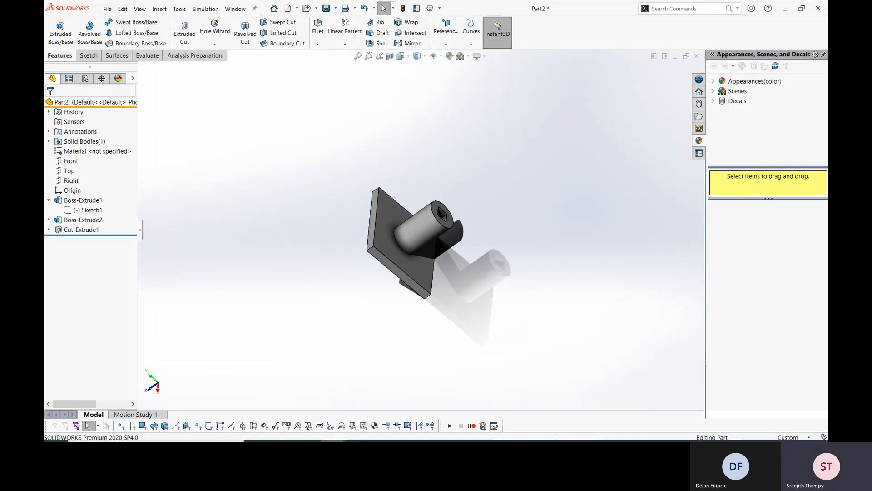
pyautogui.click(411, 432)
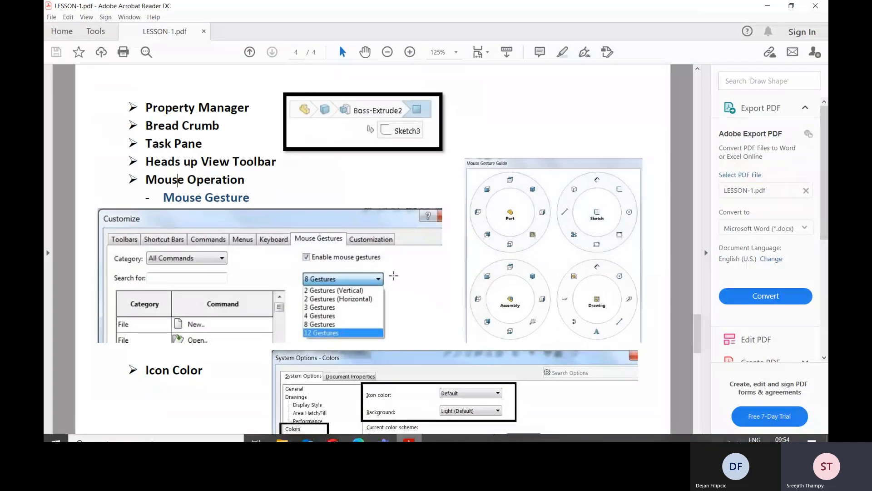
pyautogui.scroll(-3, 335, 197)
pyautogui.scroll(-6, 335, 198)
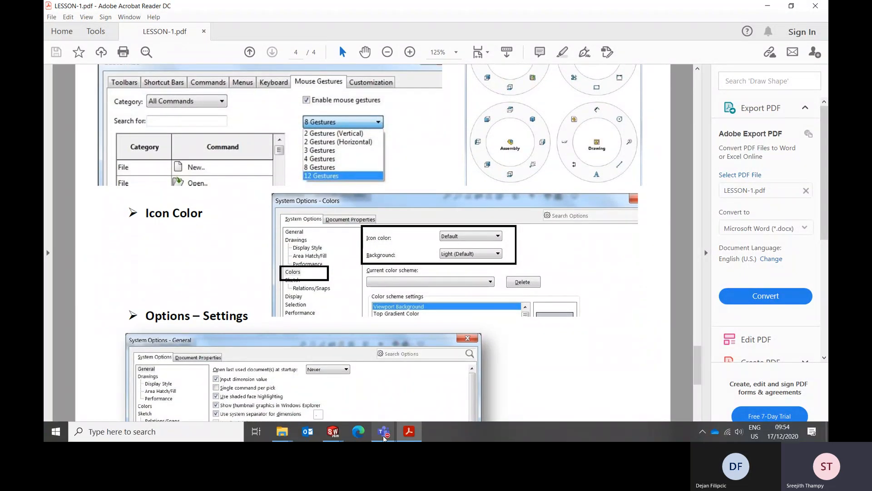
# Return to Part2 in SOLIDWORKS and review the General and Colors system options and the Drafting Standard document properties.
pyautogui.moveTo(333, 431)
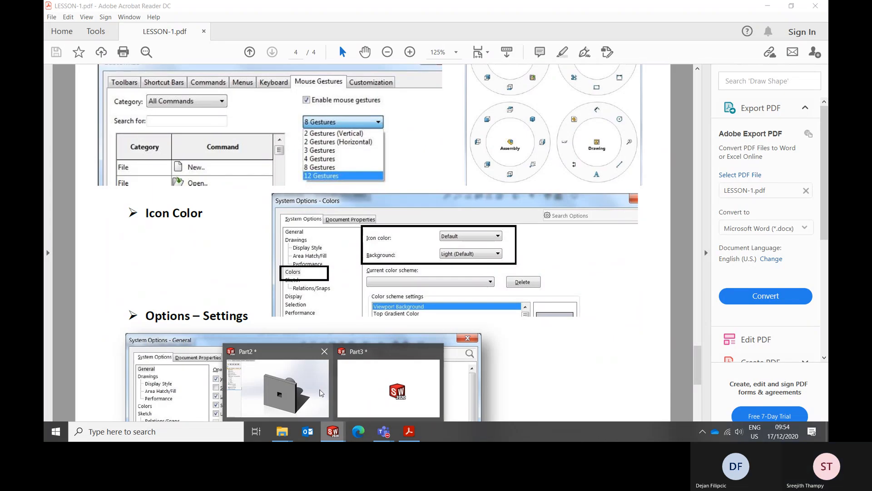
pyautogui.click(278, 387)
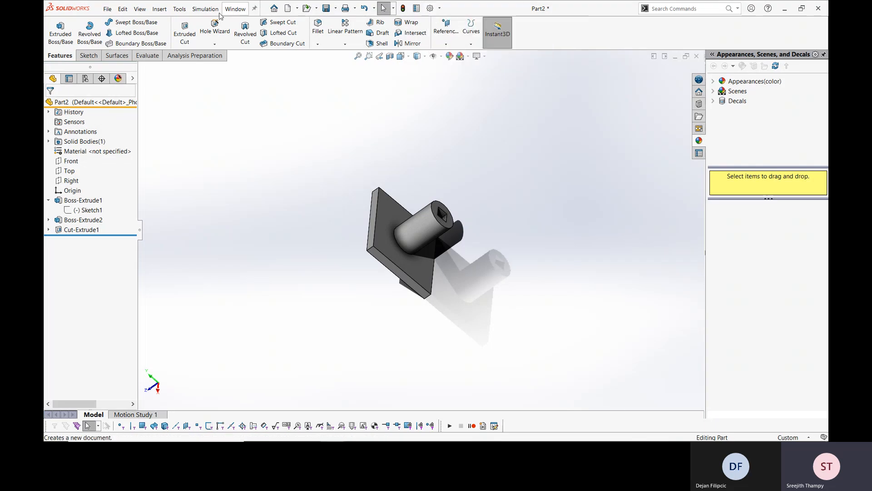
pyautogui.click(181, 9)
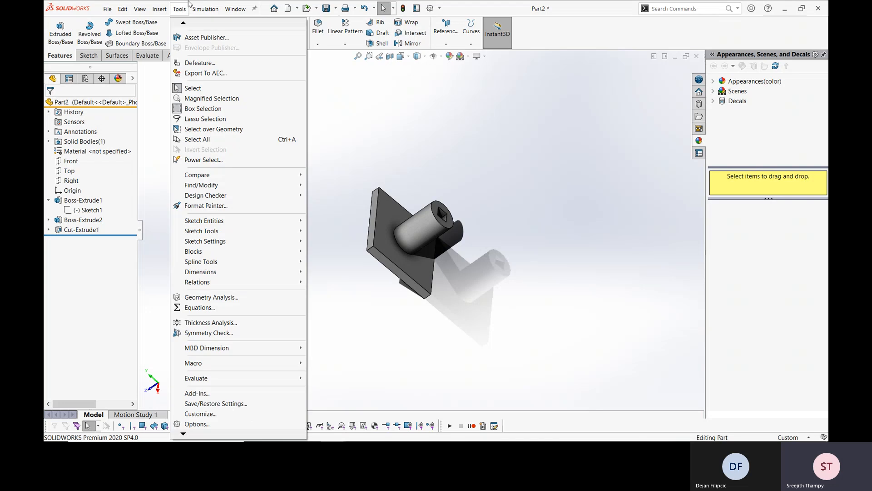
pyautogui.click(198, 427)
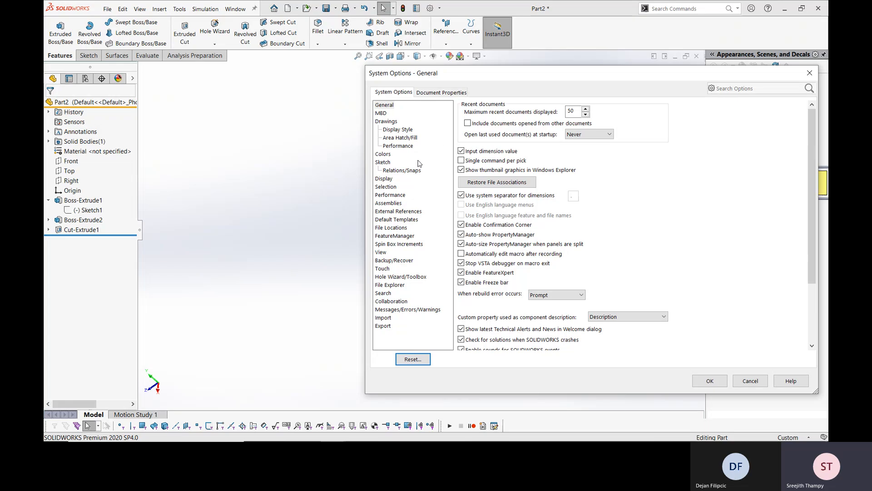
pyautogui.click(386, 154)
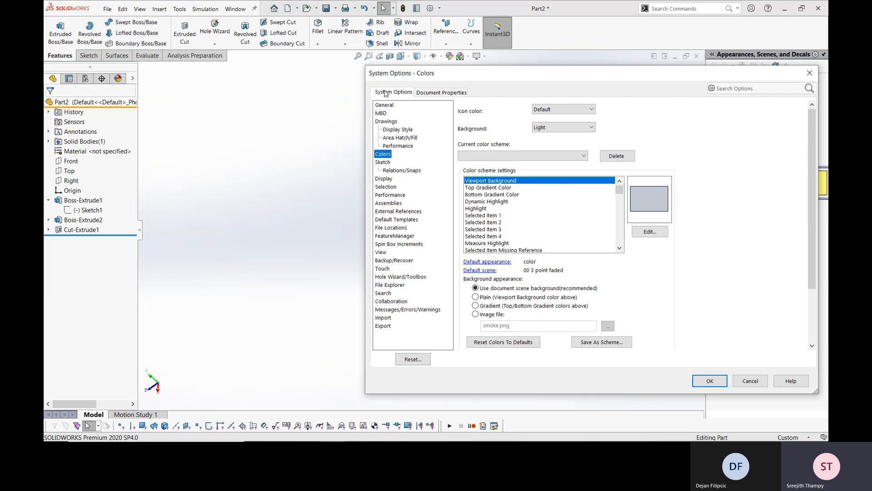
pyautogui.click(424, 92)
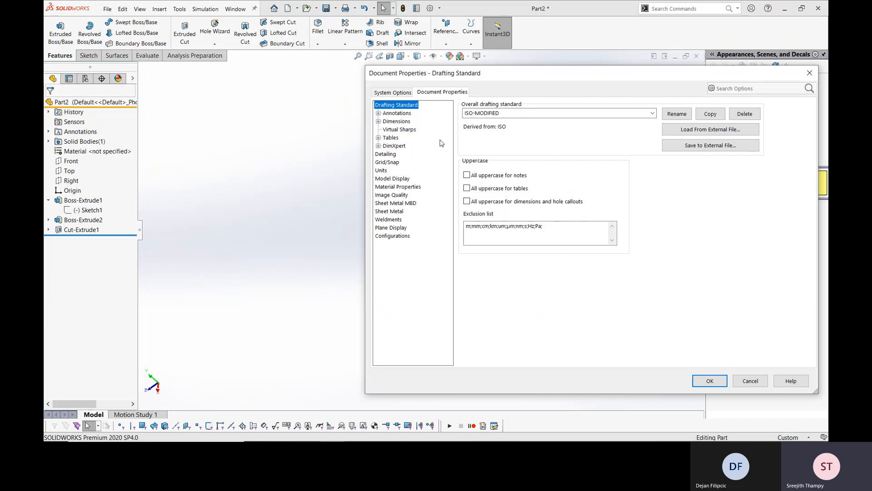
pyautogui.click(702, 383)
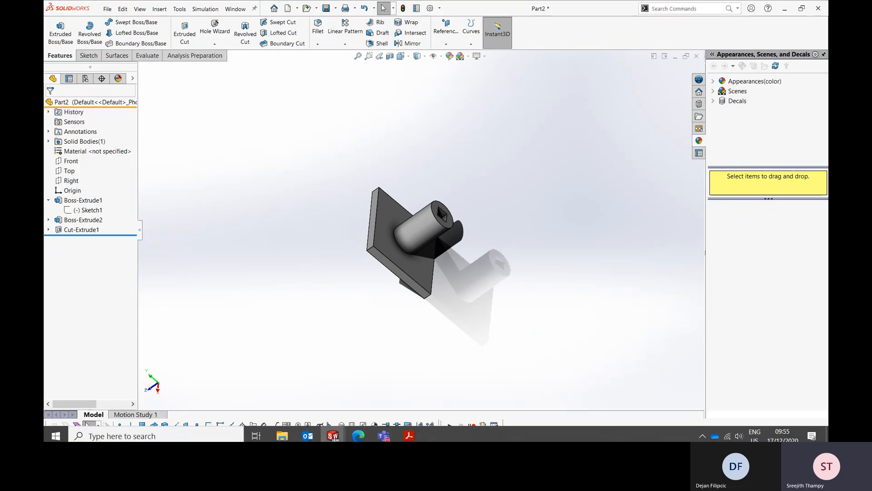
# Switch to LESSON-1.pdf and review its Icon Color and Options – Settings sections.
pyautogui.click(409, 435)
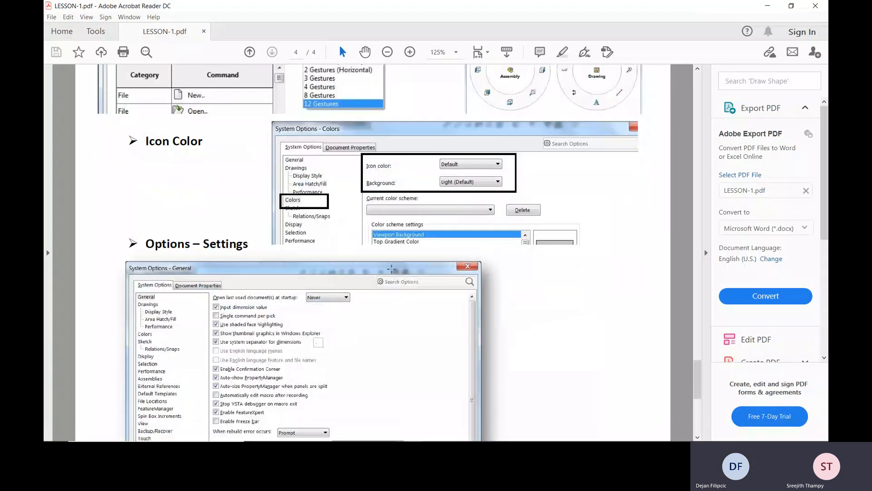
pyautogui.scroll(-5, 391, 268)
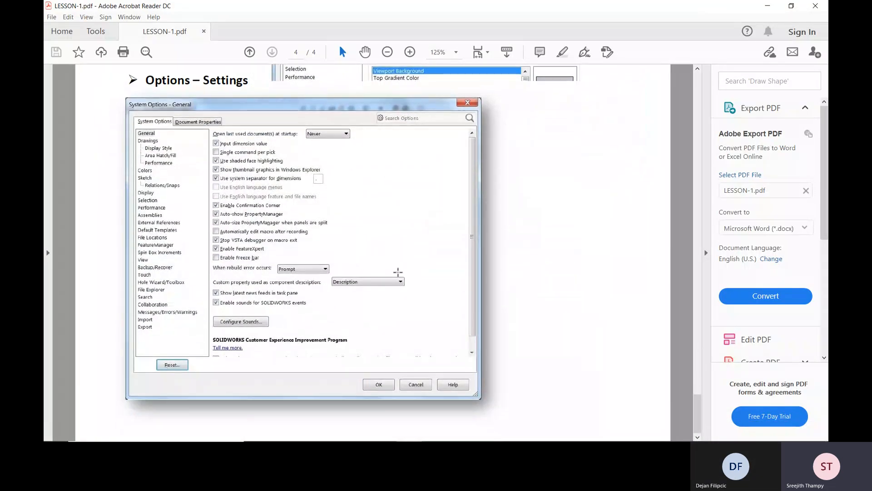
pyautogui.scroll(1, 437, 251)
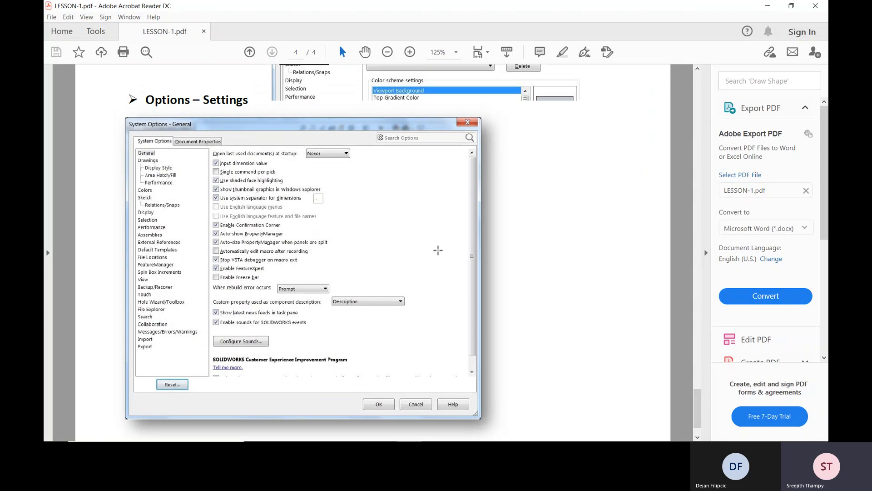
pyautogui.scroll(4, 438, 250)
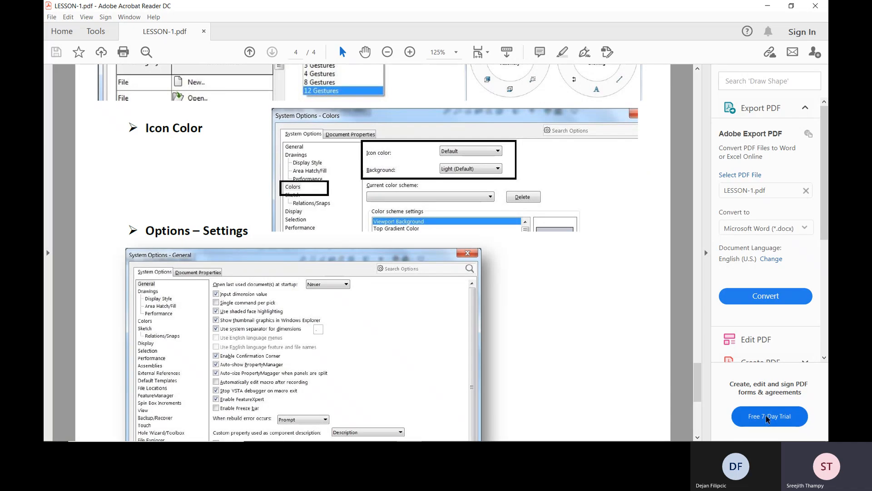
pyautogui.scroll(-3, 518, 236)
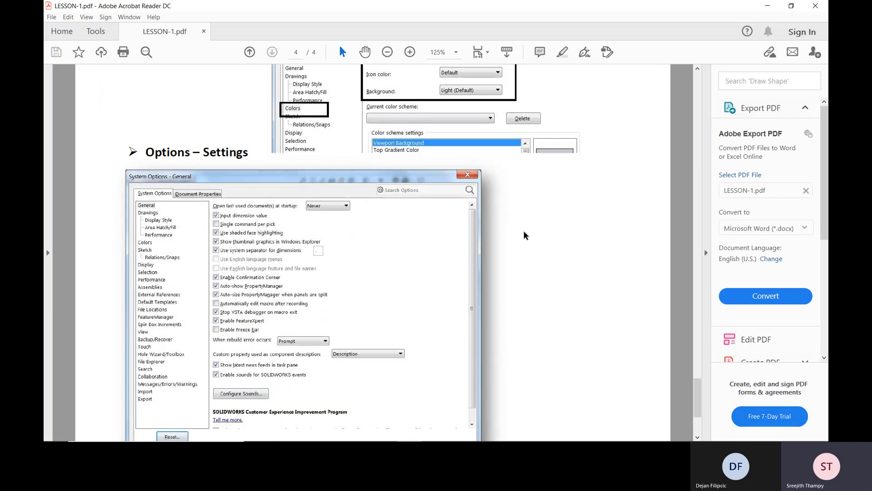
pyautogui.scroll(-3, 525, 236)
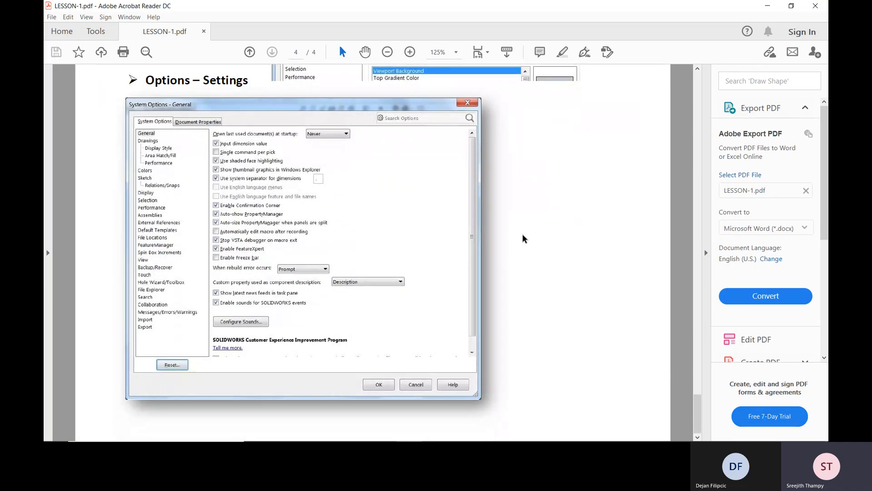
pyautogui.scroll(10, 525, 238)
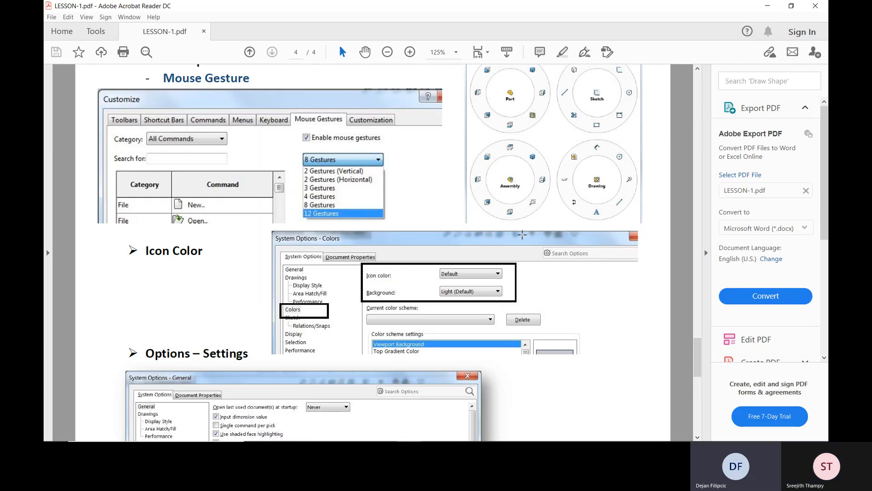
pyautogui.press('Up')
# Mute the microphone in the Teams meeting.
pyautogui.moveTo(808, 438)
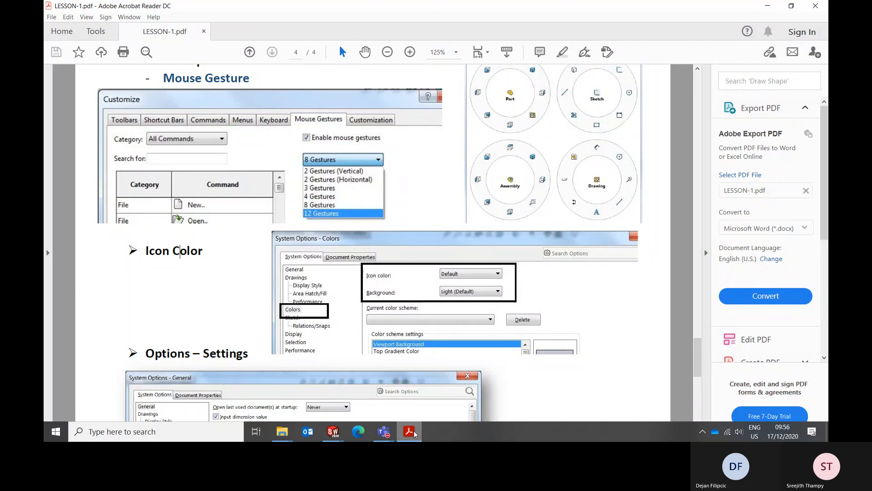
pyautogui.moveTo(386, 430)
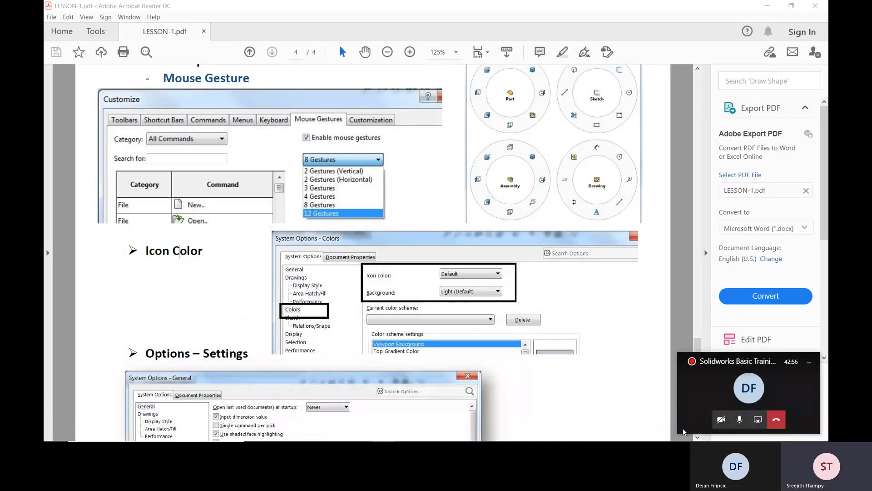
pyautogui.click(740, 420)
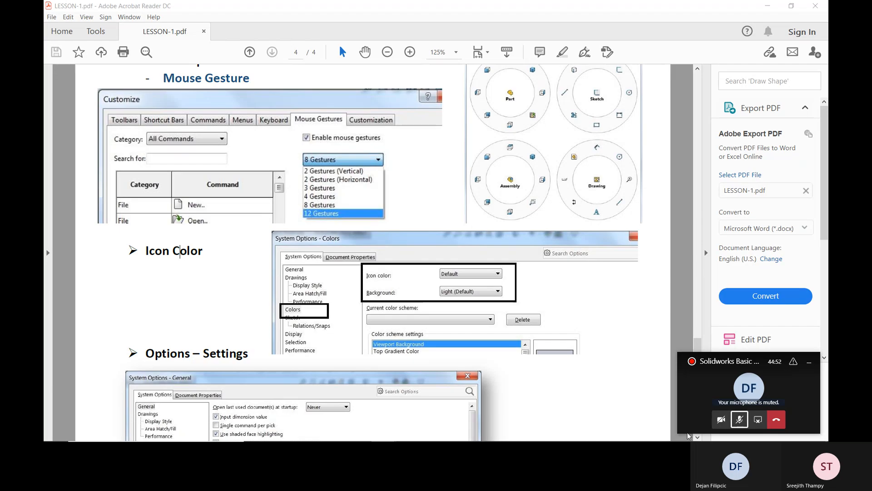
pyautogui.moveTo(766, 437)
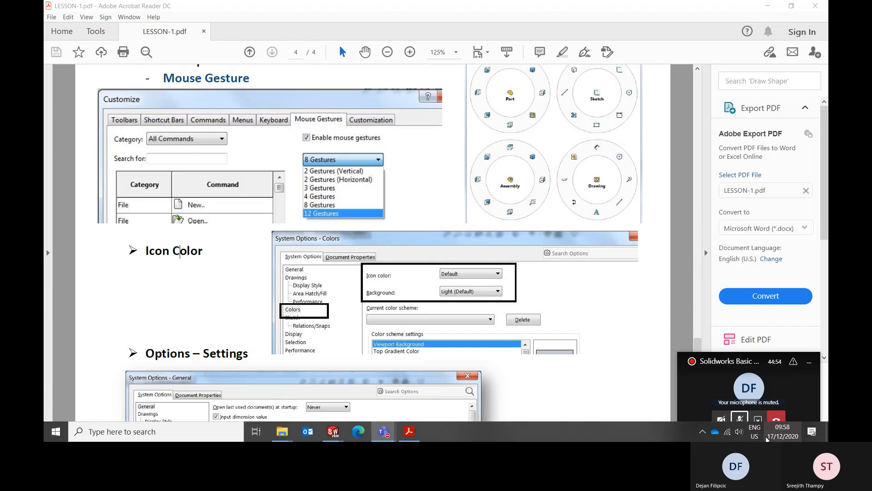
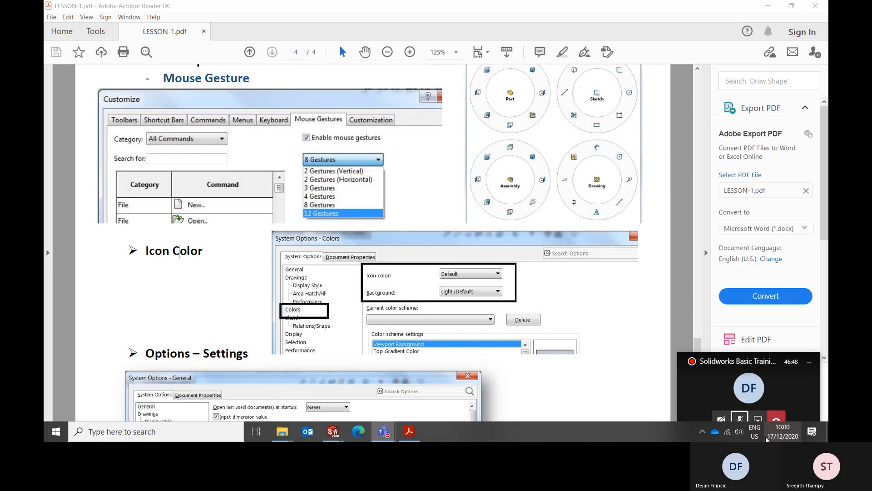
# Close LESSON-1.pdf, open LESSON-2.pdf from the LESSON-2 folder of 1.SW-ESSENTIALS, and go back through its sketching guidelines.
pyautogui.click(816, 5)
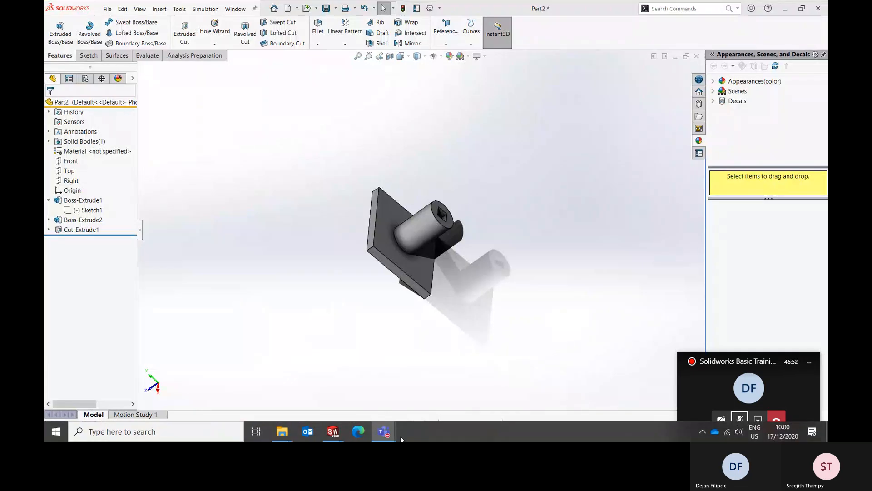
pyautogui.moveTo(294, 431)
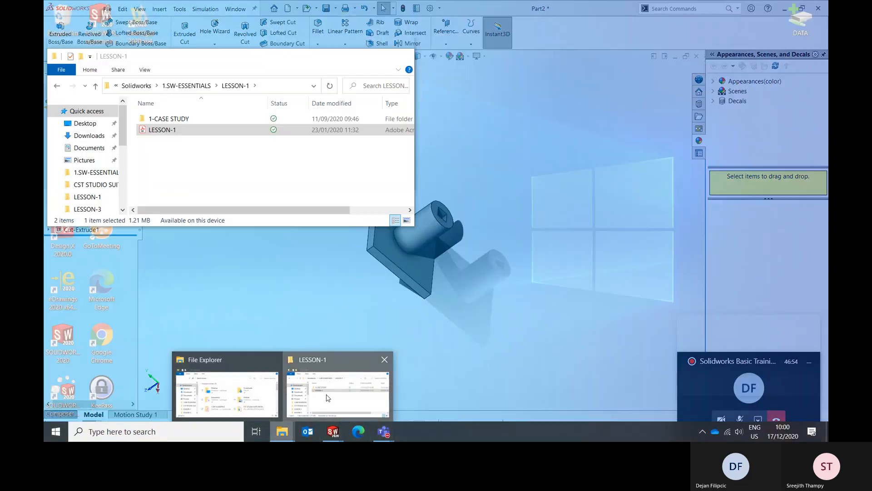
pyautogui.click(326, 399)
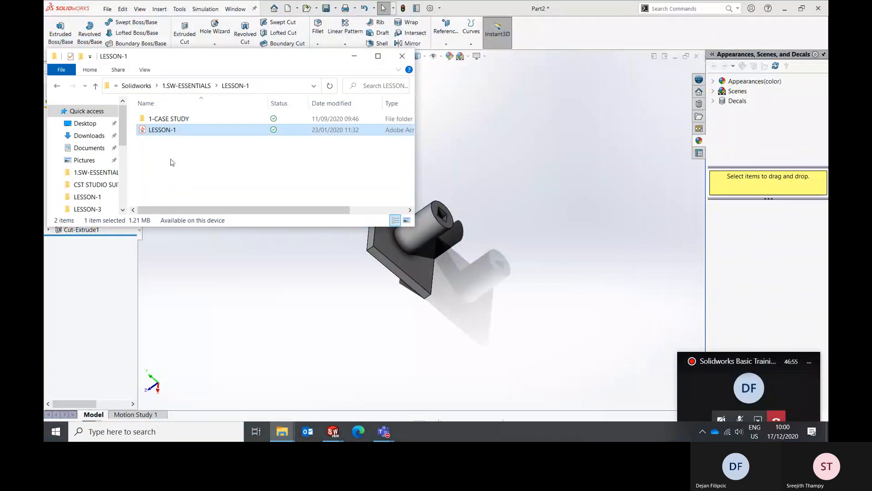
pyautogui.click(187, 85)
pyautogui.doubleClick(168, 130)
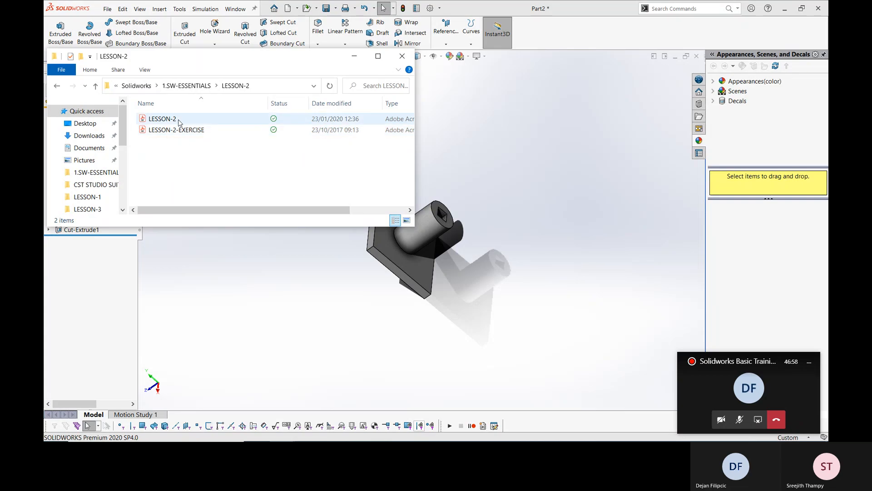
pyautogui.doubleClick(179, 120)
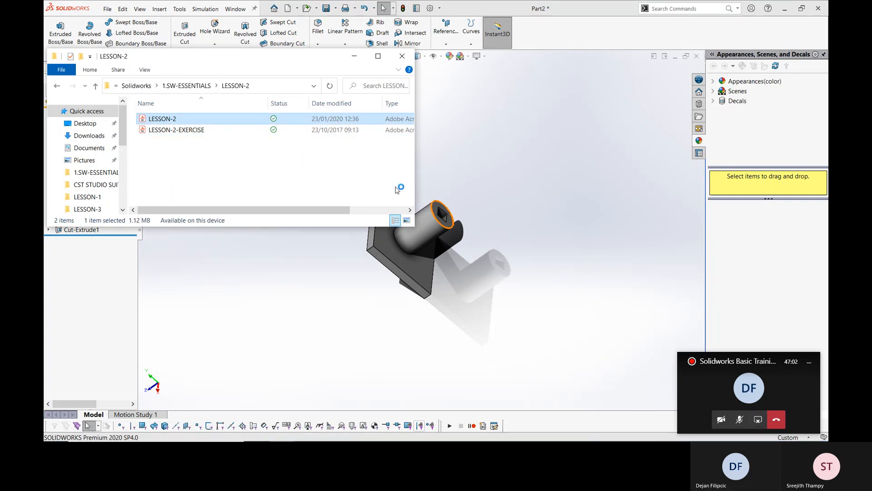
pyautogui.scroll(5, 342, 161)
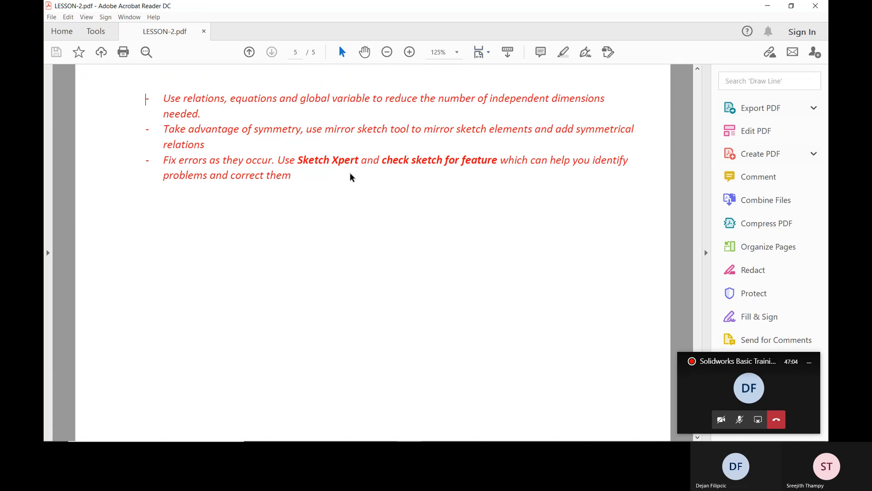
pyautogui.scroll(3, 501, 158)
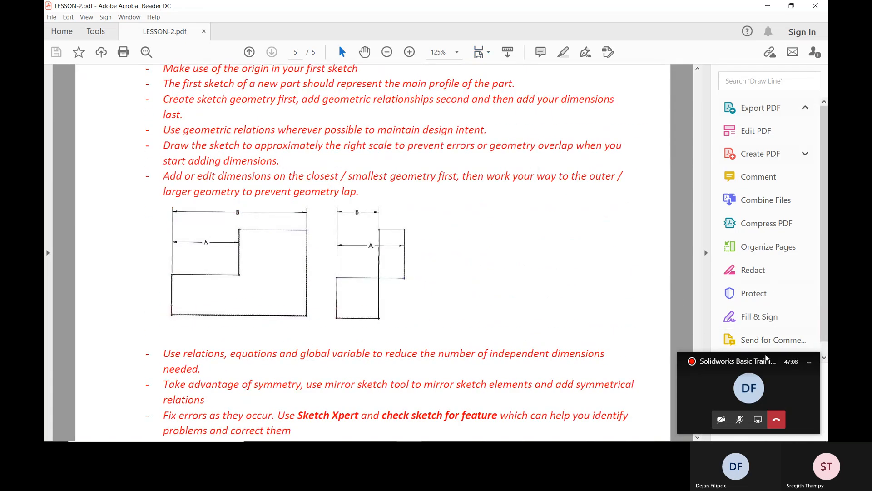
# Return to the first page of LESSON-2.pdf and unmute the microphone in the Teams meeting.
pyautogui.click(809, 362)
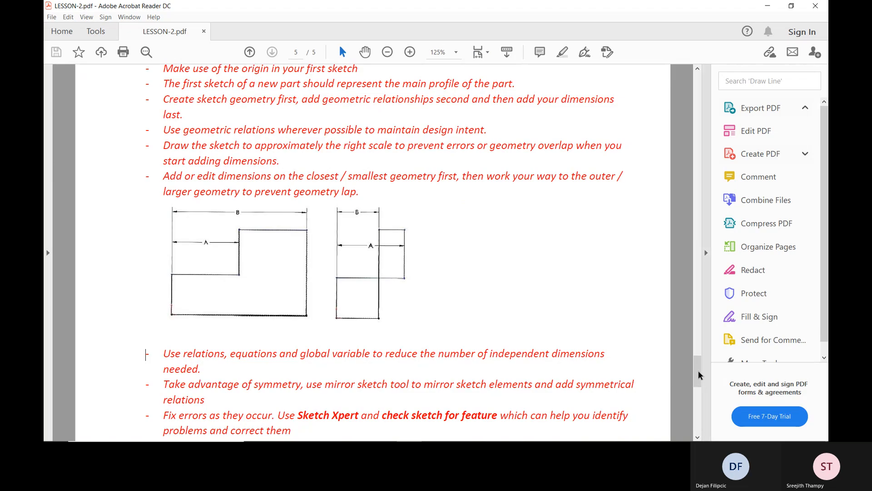
pyautogui.moveTo(699, 372); pyautogui.dragTo(707, 82)
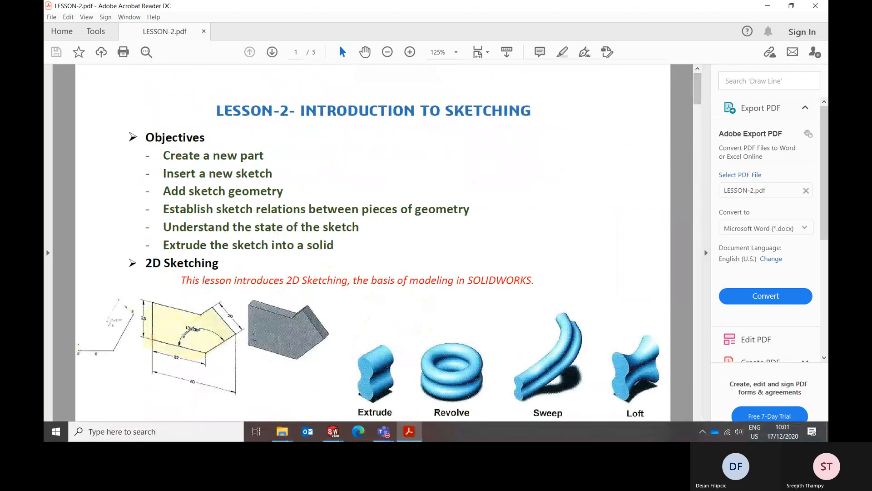
pyautogui.moveTo(392, 433)
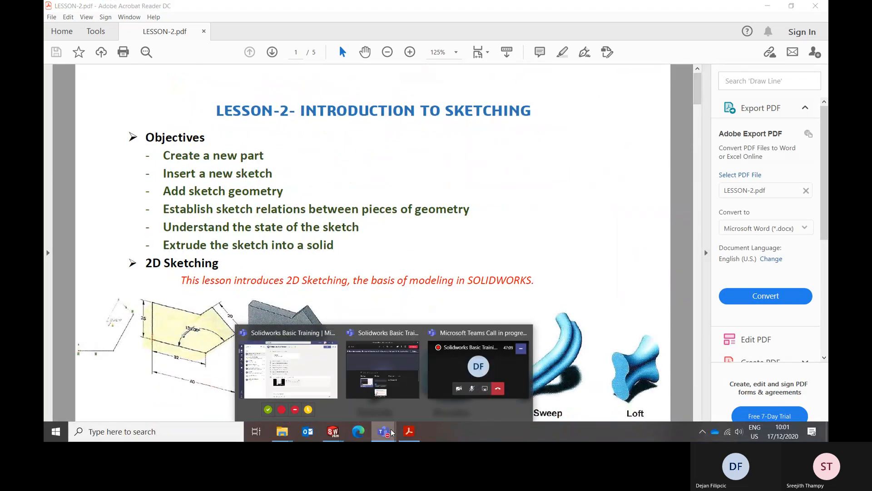
pyautogui.click(498, 368)
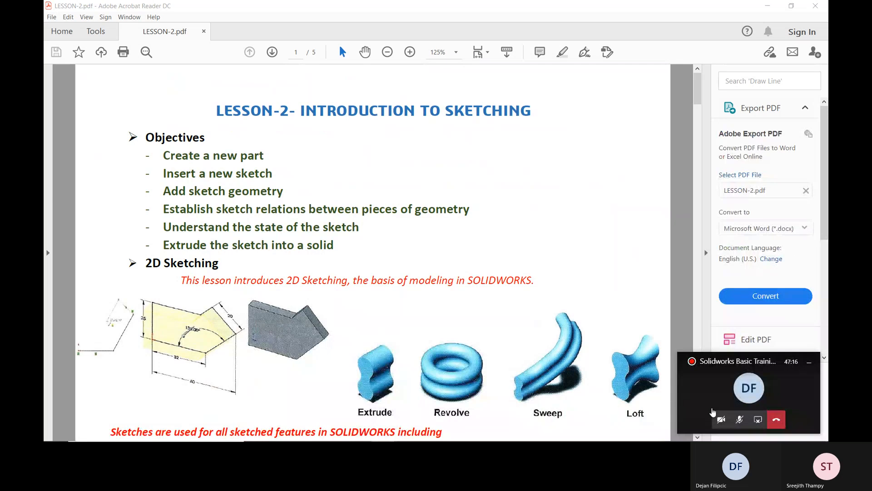
pyautogui.click(740, 418)
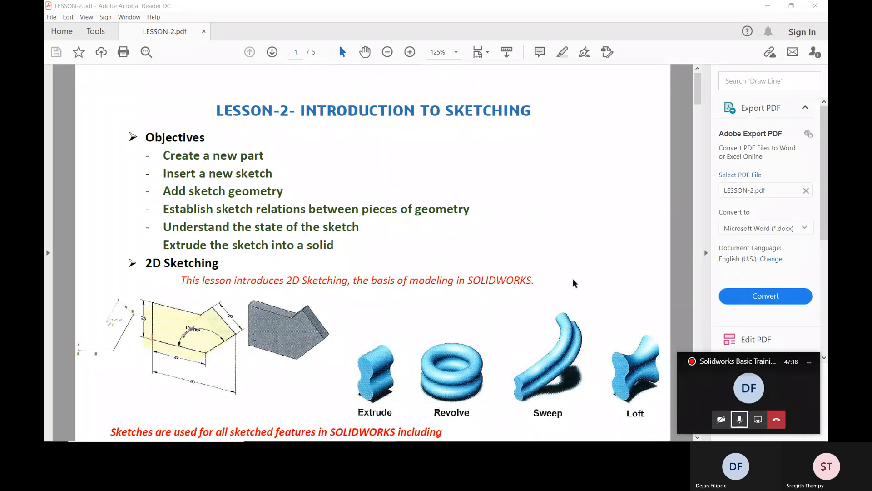
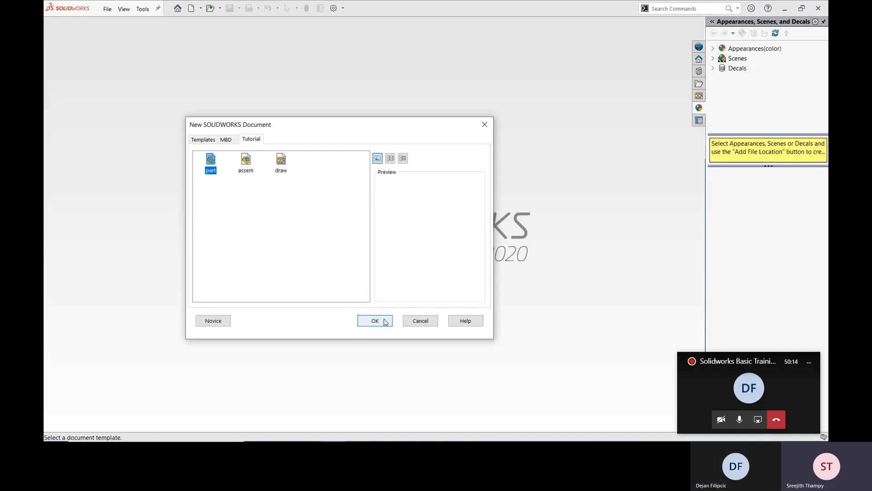
# Create a new part from the Tutorial part template in SOLIDWORKS and check the New section of LESSON-2.pdf.
pyautogui.click(384, 321)
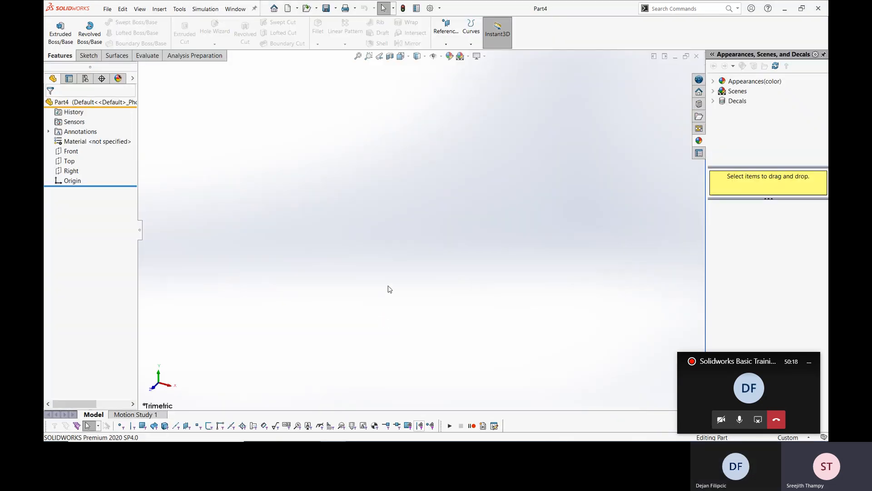
pyautogui.click(411, 430)
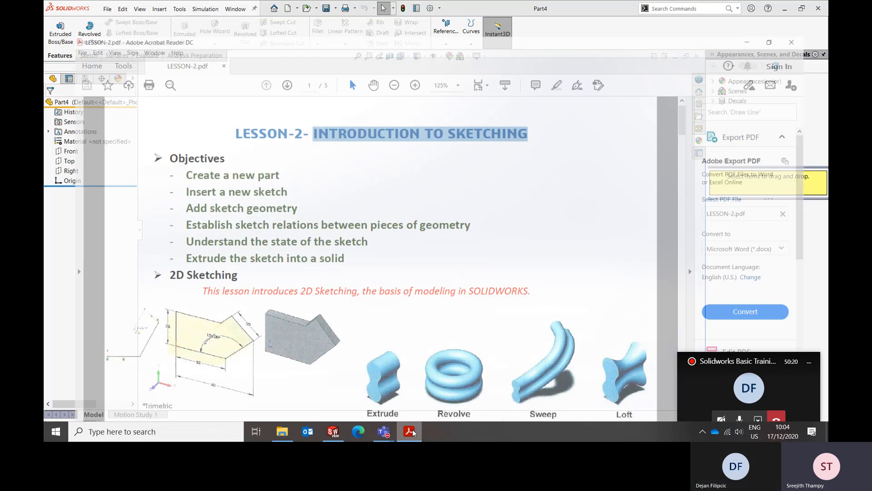
pyautogui.scroll(-3, 383, 294)
pyautogui.scroll(-3, 383, 294)
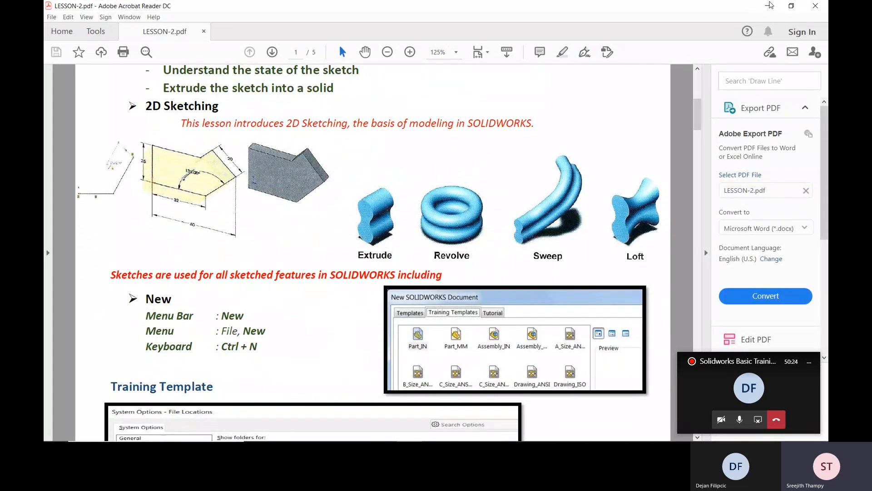
# Return to SOLIDWORKS, bring up the New SOLIDWORKS Document dialog to view the Tutorial templates, and dismiss it.
pyautogui.click(768, 6)
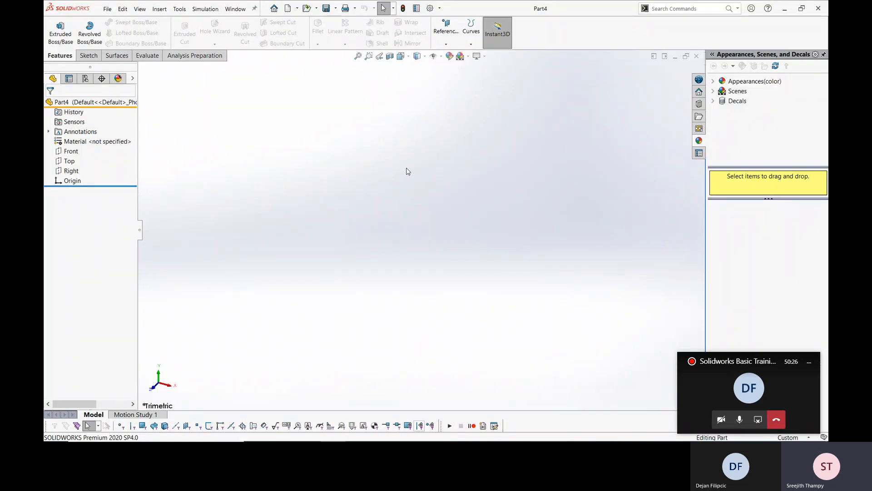
pyautogui.hotkey('ctrl', 'n')
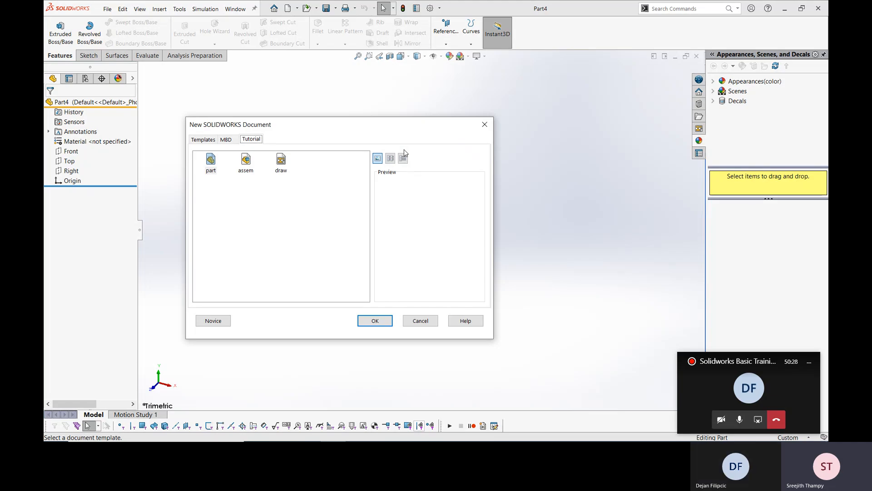
pyautogui.click(485, 125)
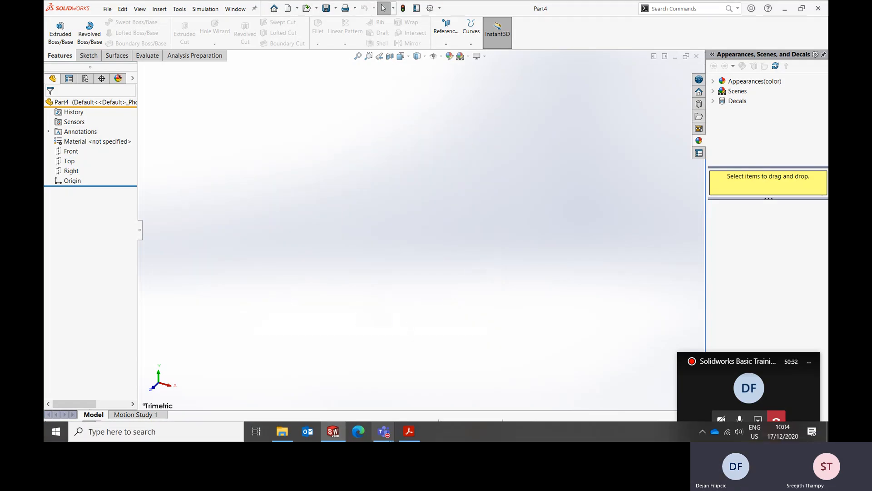
# Switch to LESSON-2.pdf and read on from the New section to the Training Template section.
pyautogui.click(412, 431)
pyautogui.scroll(-5, 364, 222)
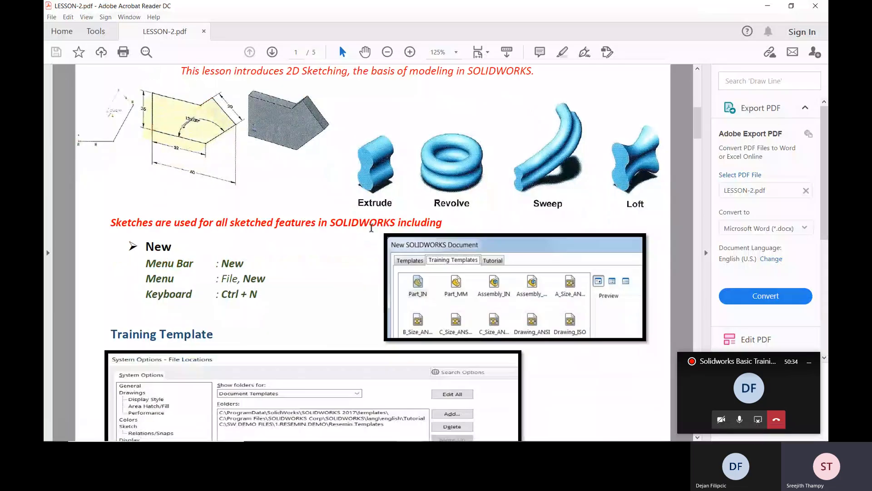
pyautogui.scroll(-2, 366, 225)
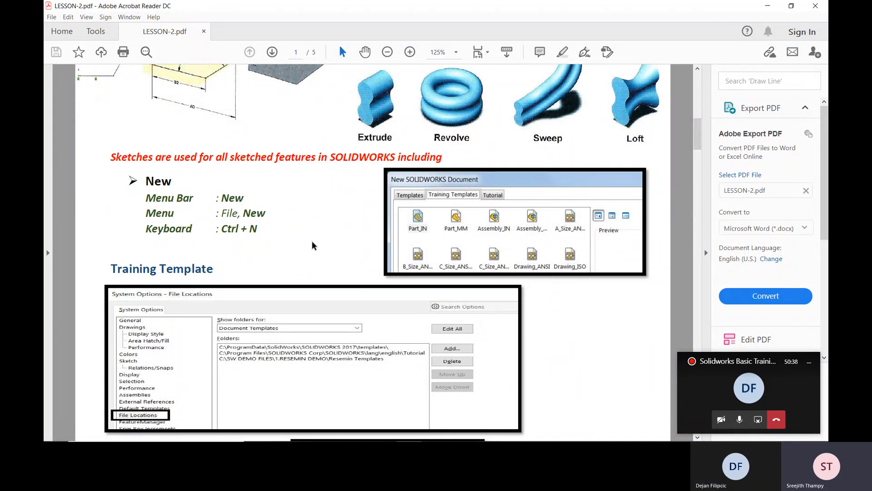
# Return to SOLIDWORKS and review the Tutorial, MBD and standard template sets for new documents without creating one.
pyautogui.click(771, 7)
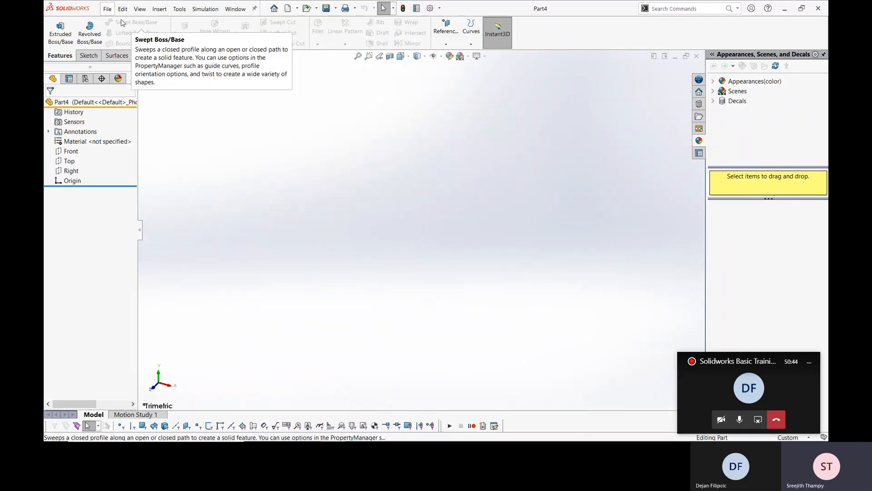
pyautogui.hotkey('ctrl', 'n')
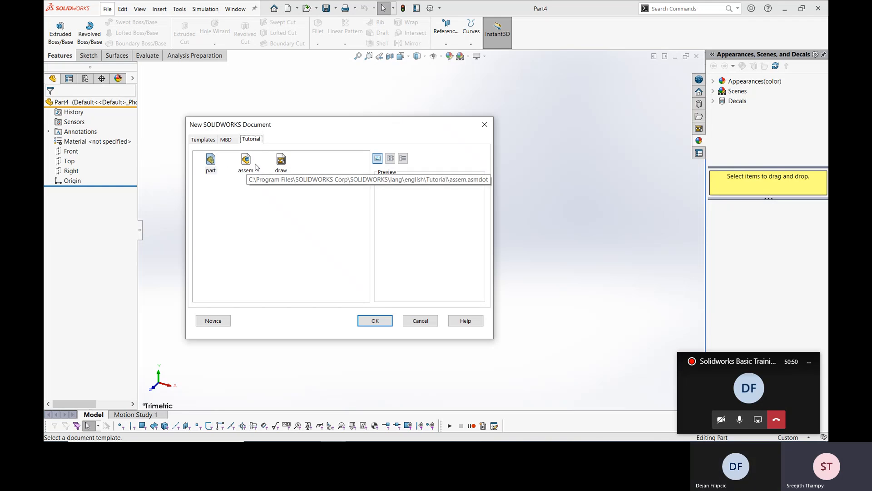
pyautogui.click(226, 140)
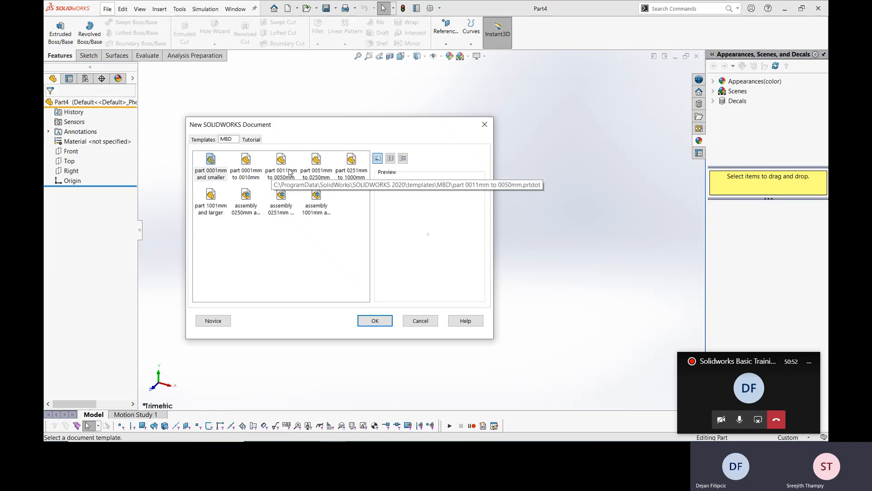
pyautogui.click(203, 140)
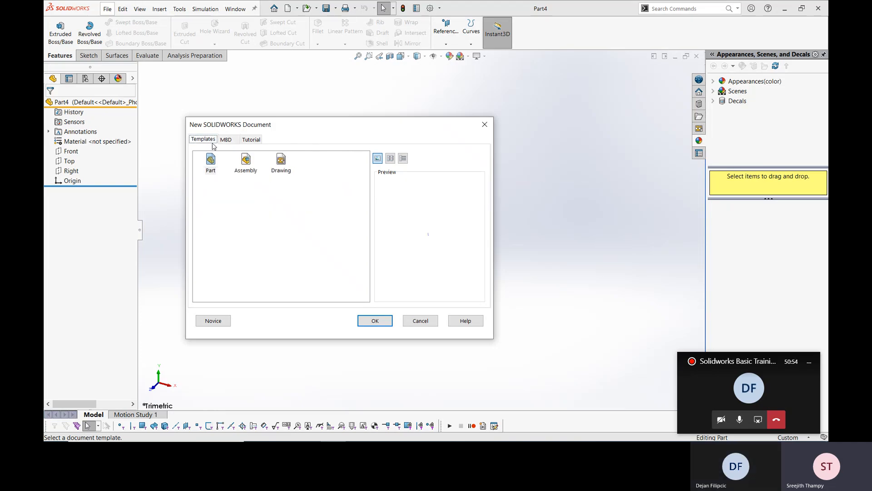
pyautogui.click(419, 321)
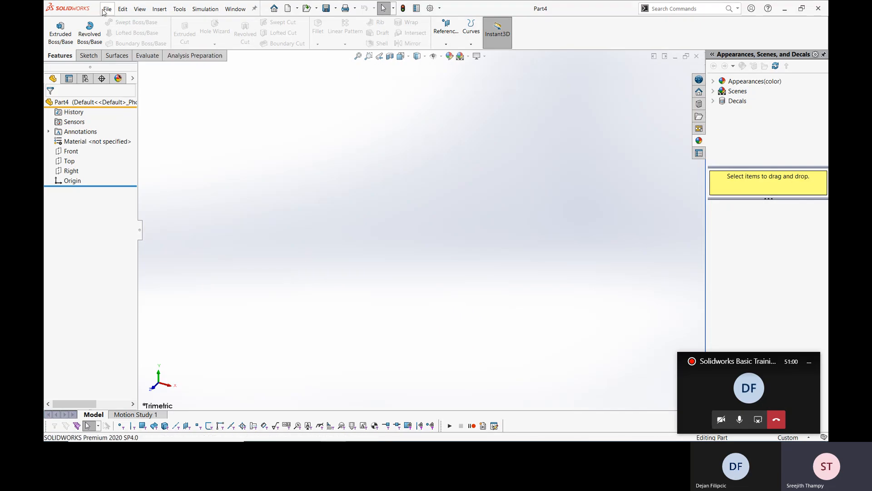
# Review the Default Templates system options for parts, assemblies and drawings, leaving the settings as they are.
pyautogui.click(430, 8)
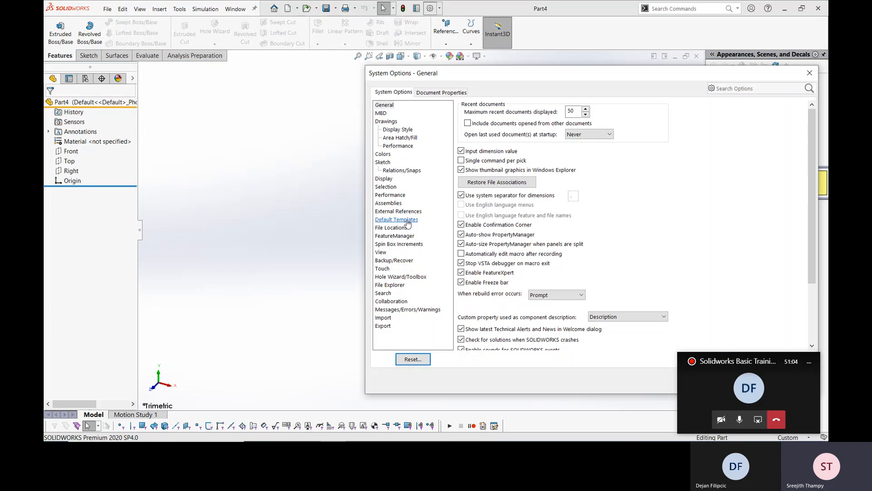
pyautogui.click(407, 220)
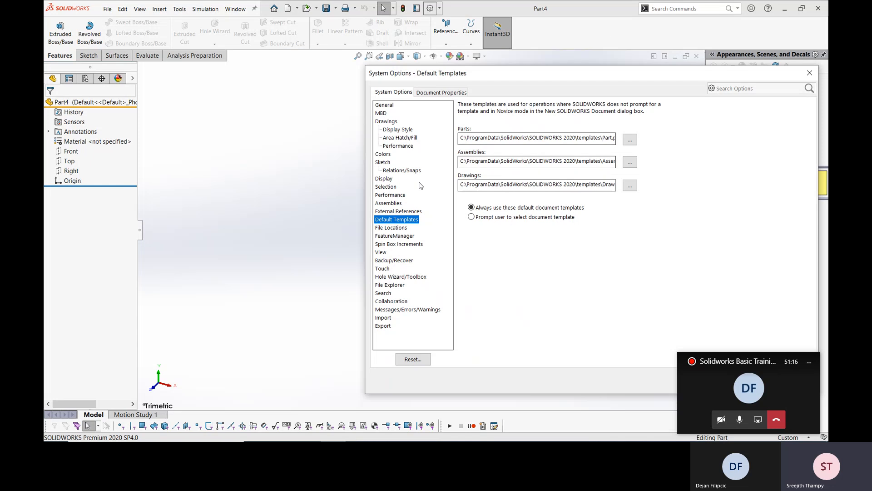
pyautogui.click(809, 72)
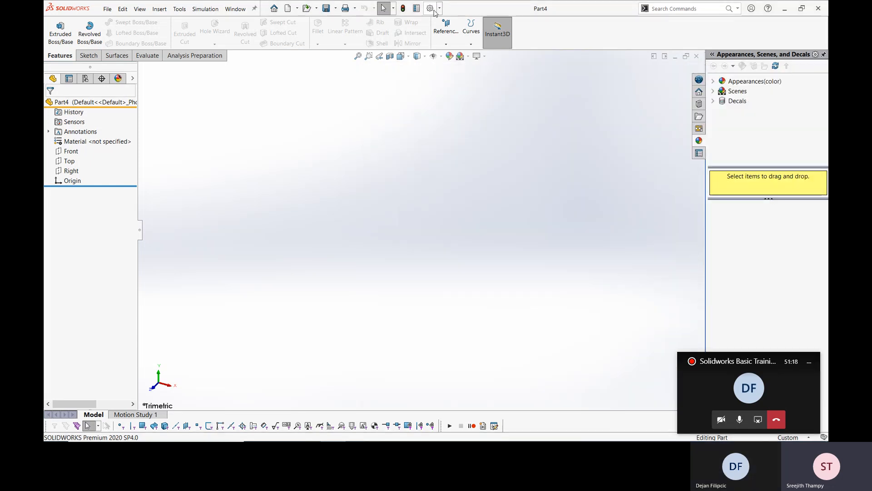
pyautogui.click(431, 8)
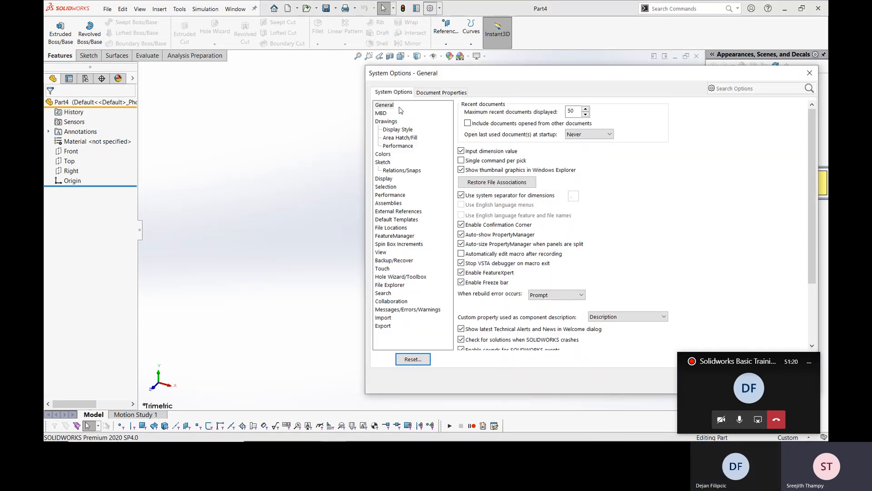
pyautogui.click(411, 220)
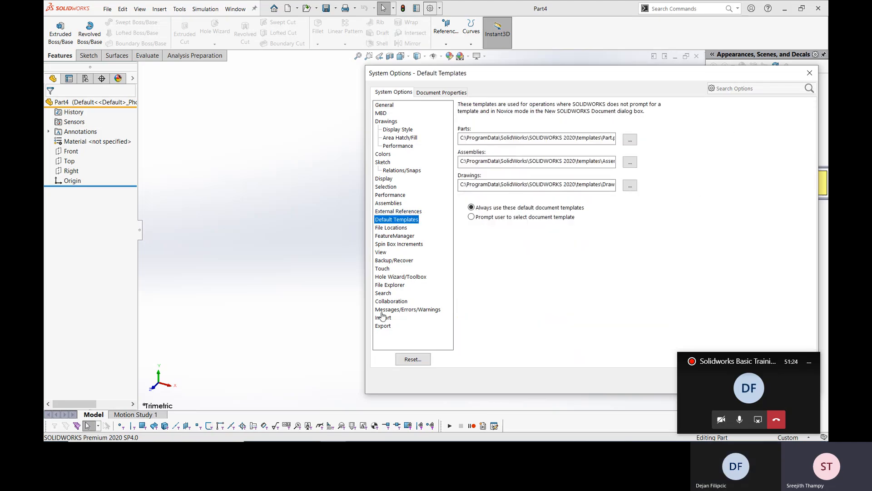
pyautogui.click(355, 297)
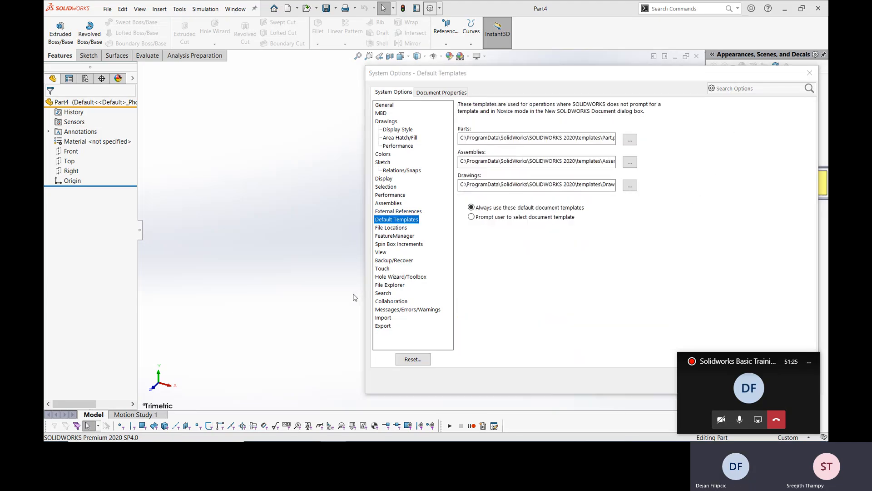
pyautogui.click(810, 74)
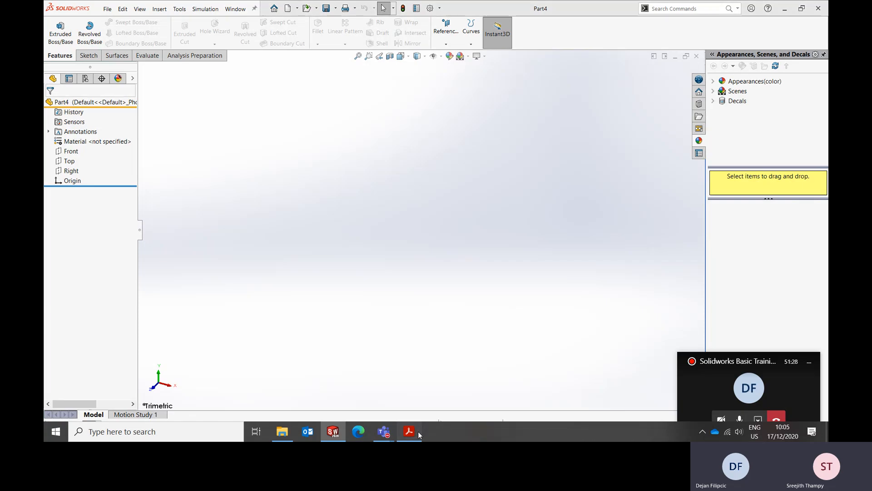
# Switch to LESSON-2.pdf and review the Training Template and Save sections.
pyautogui.click(418, 431)
pyautogui.scroll(-2, 385, 261)
pyautogui.scroll(-10, 386, 260)
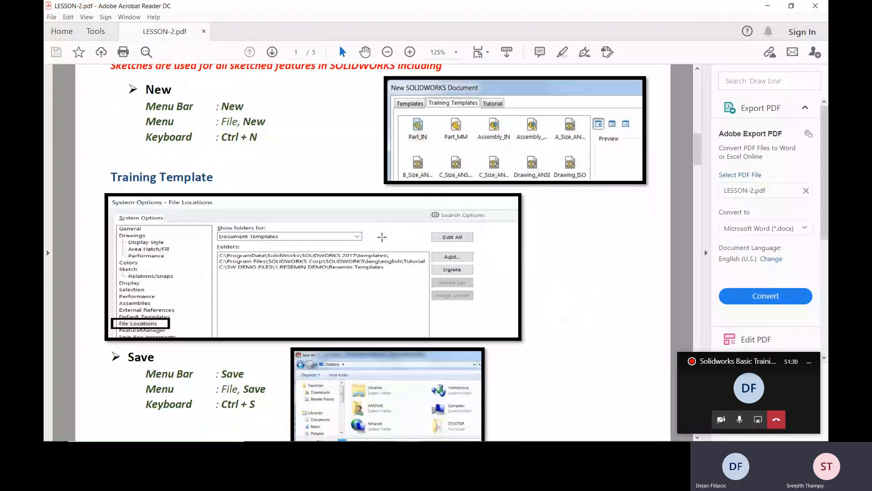
pyautogui.scroll(10, 361, 286)
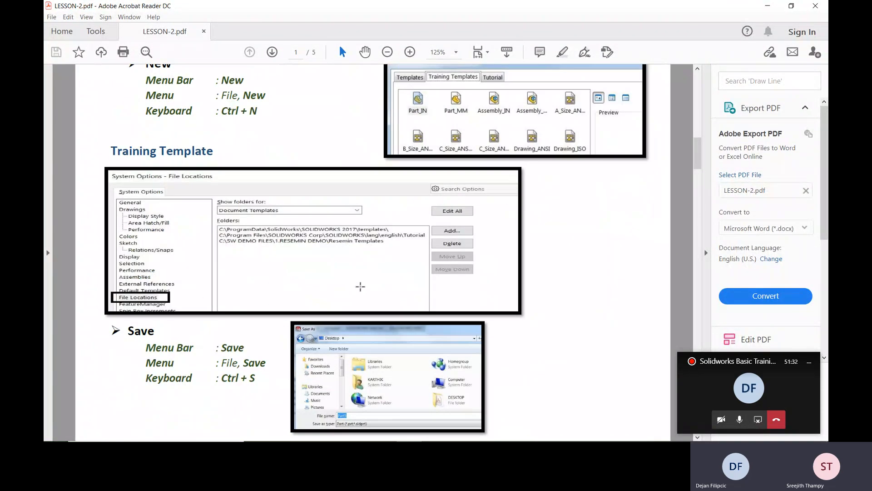
# Return to SOLIDWORKS, select the Front plane of the empty part Part4, and close that part.
pyautogui.click(769, 8)
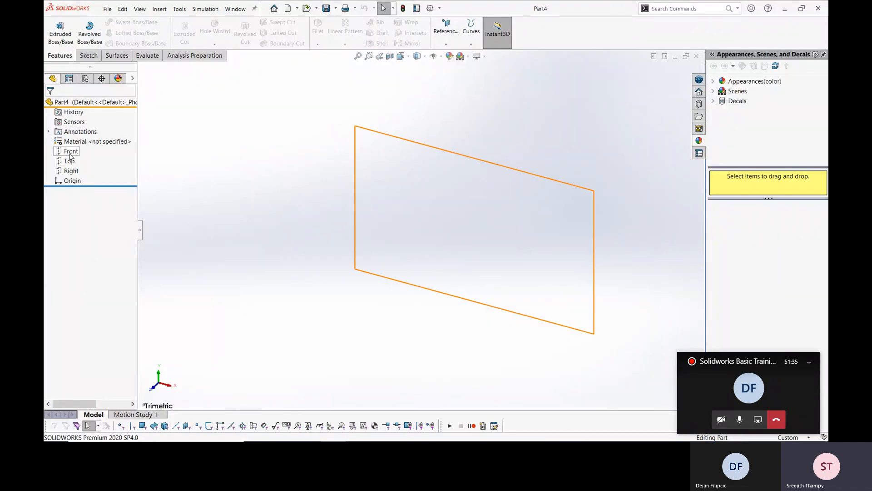
pyautogui.click(71, 152)
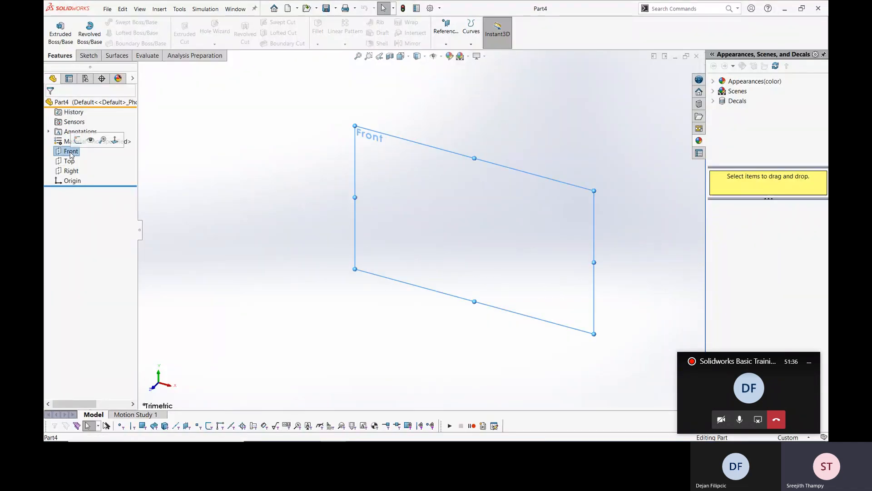
pyautogui.click(696, 56)
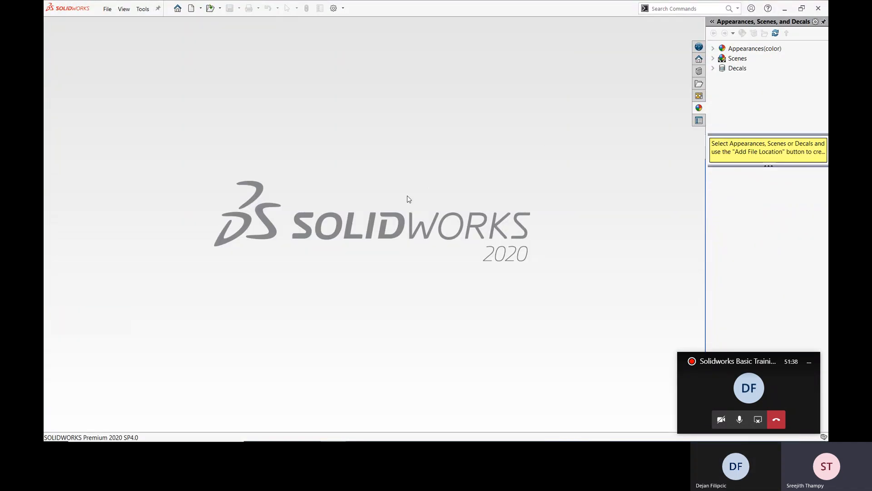
# Open the most recent document, Part1, and close it again.
pyautogui.click(110, 11)
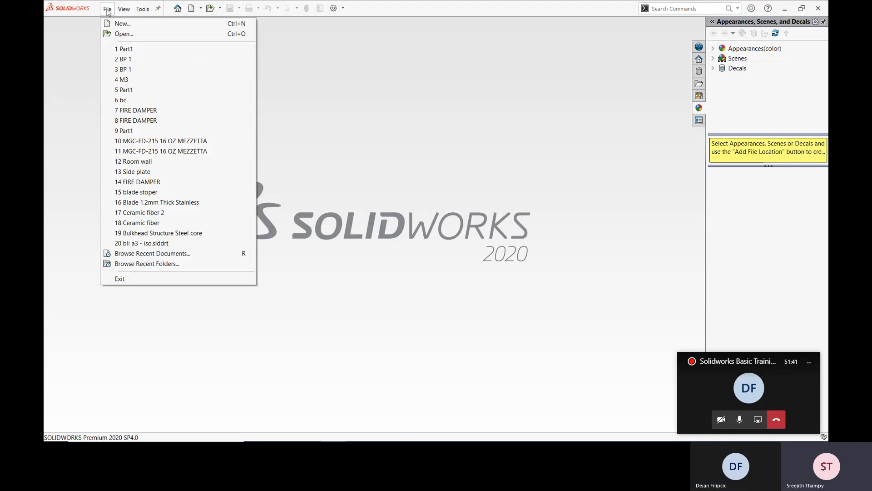
pyautogui.click(122, 49)
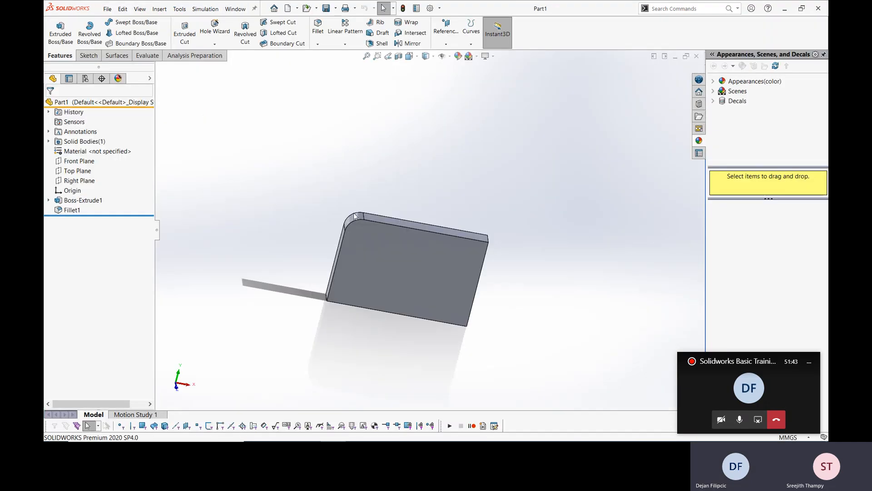
pyautogui.click(697, 56)
# Create a new part document from the Part template and select its Top Plane.
pyautogui.click(107, 9)
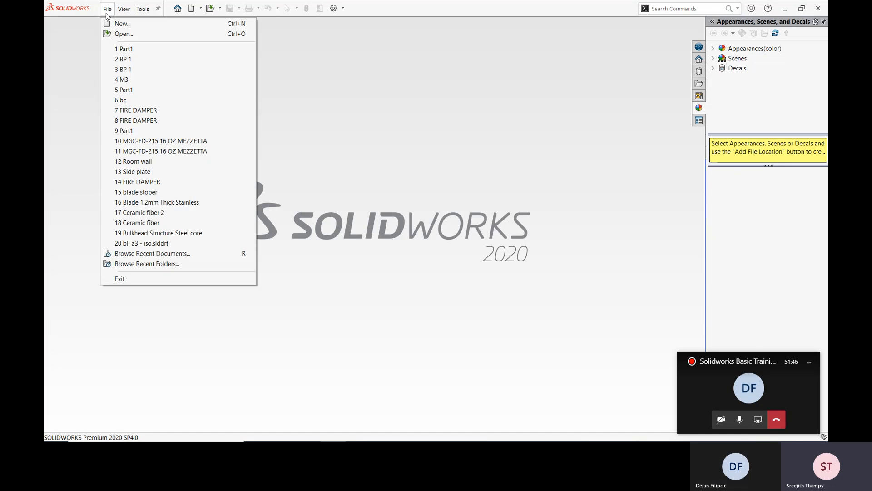
pyautogui.click(120, 23)
pyautogui.click(210, 161)
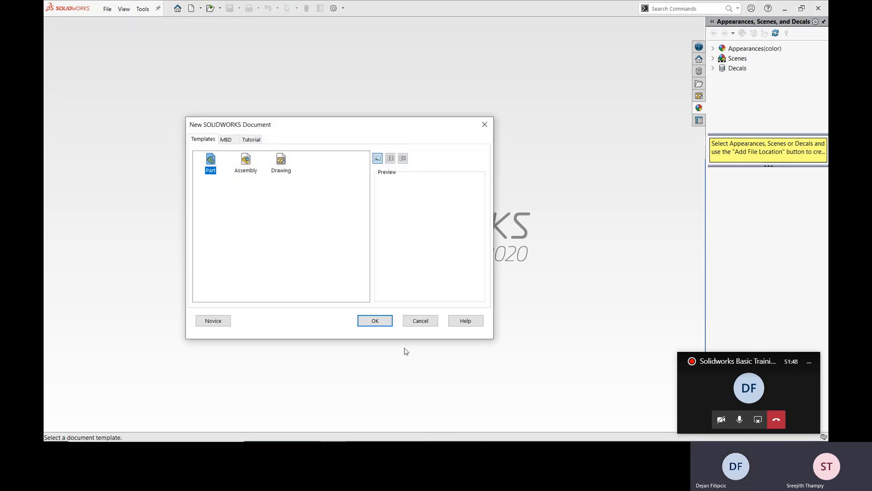
pyautogui.click(377, 321)
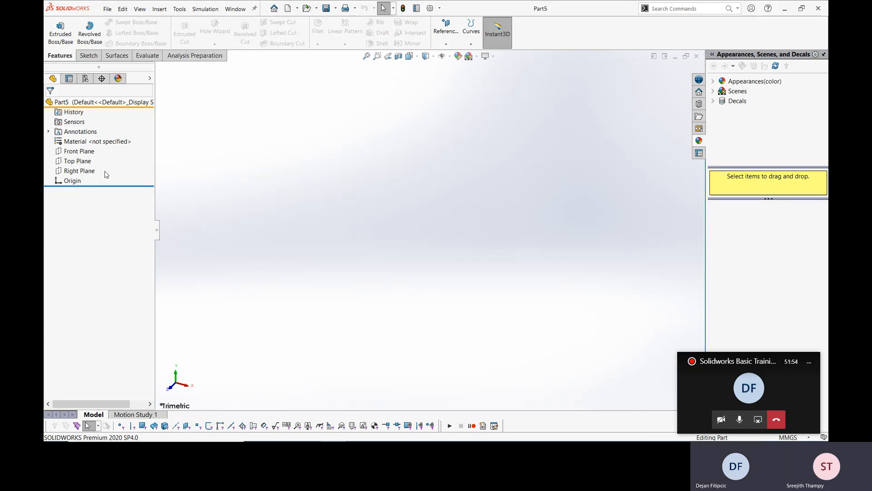
pyautogui.click(77, 161)
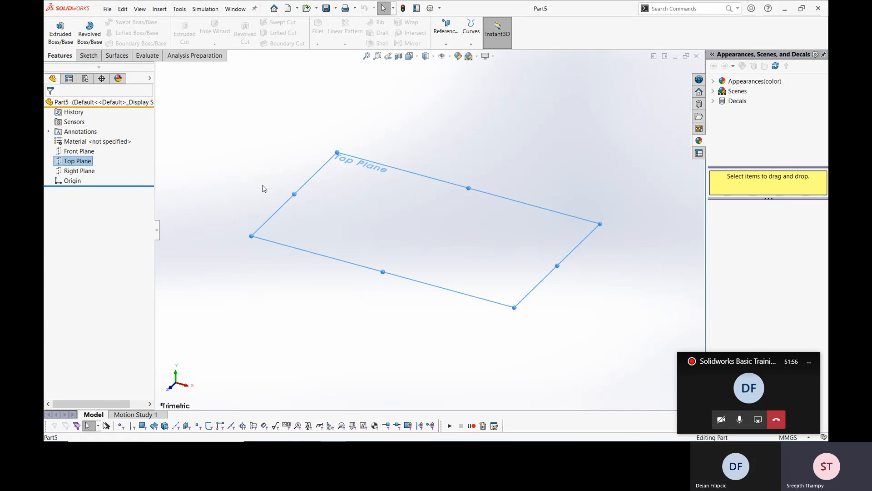
pyautogui.click(109, 10)
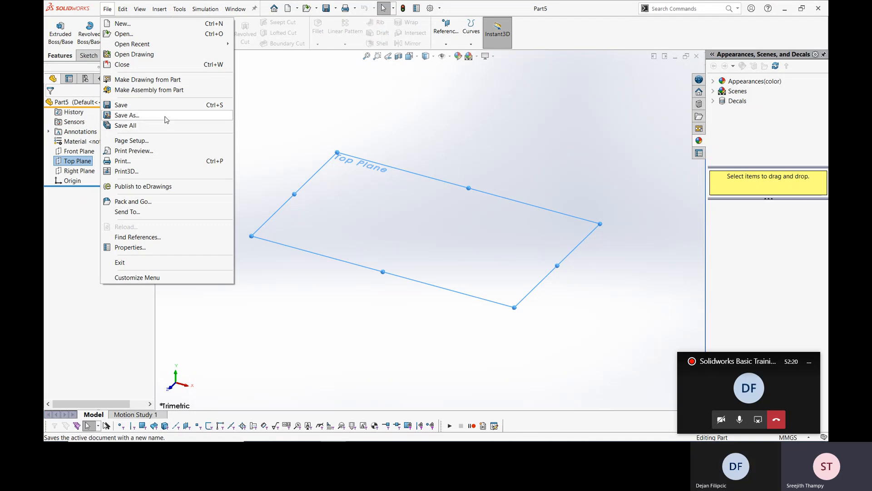
pyautogui.click(279, 147)
pyautogui.click(279, 147)
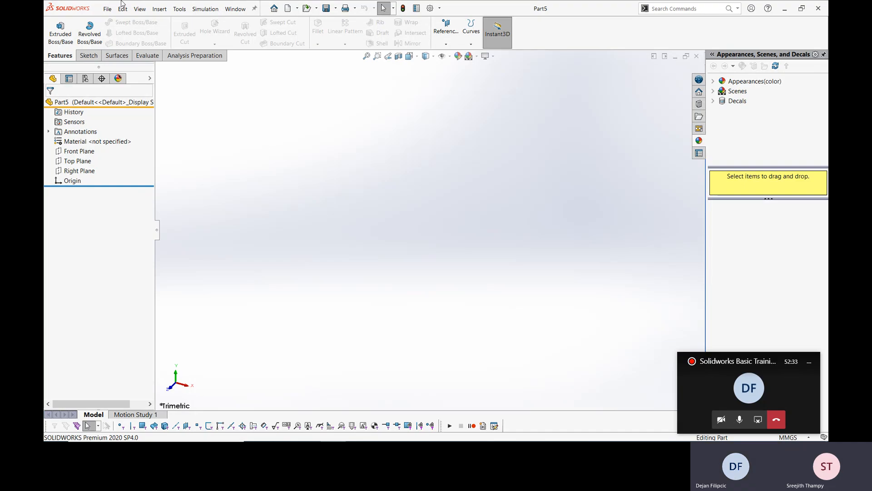
pyautogui.click(107, 9)
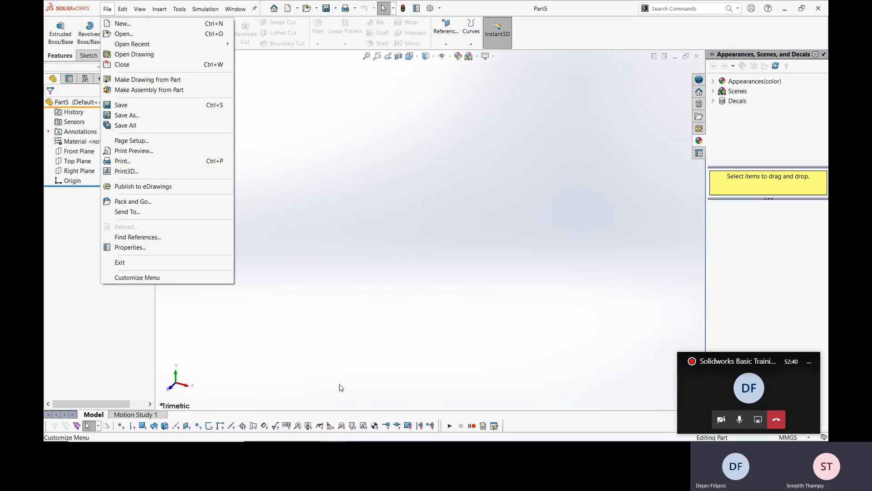
pyautogui.click(382, 359)
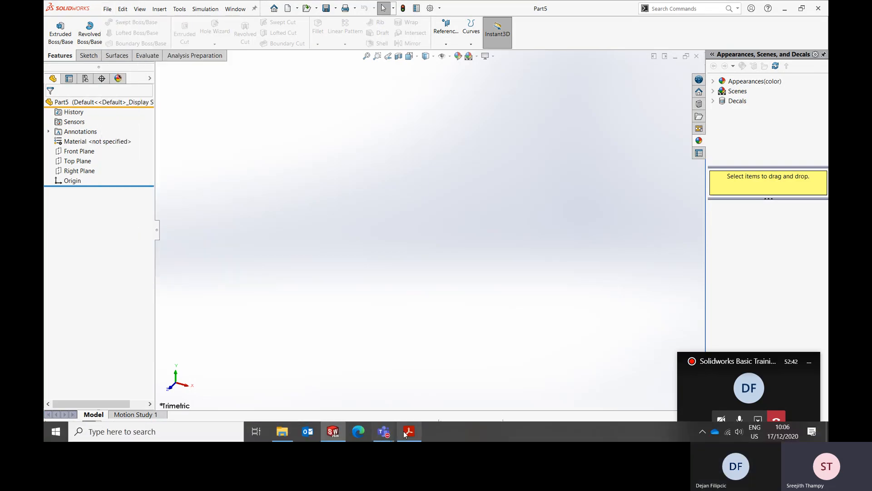
# Switch to LESSON-2.pdf and review the page 2 topics from Save As and Default Planes to Sketch and Line.
pyautogui.click(408, 431)
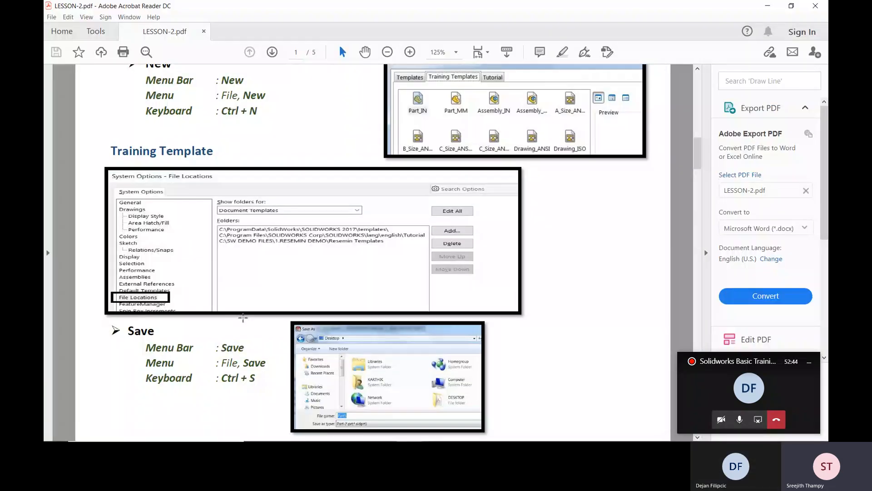
pyautogui.scroll(-5, 243, 318)
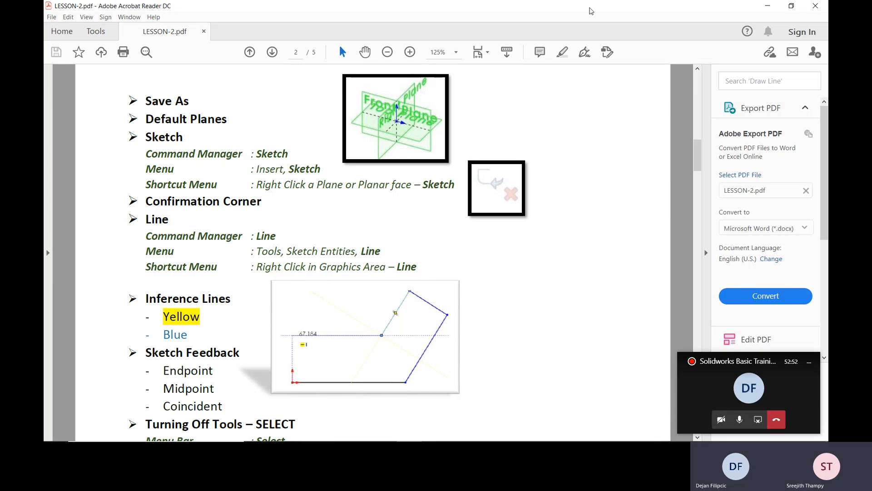
pyautogui.click(767, 4)
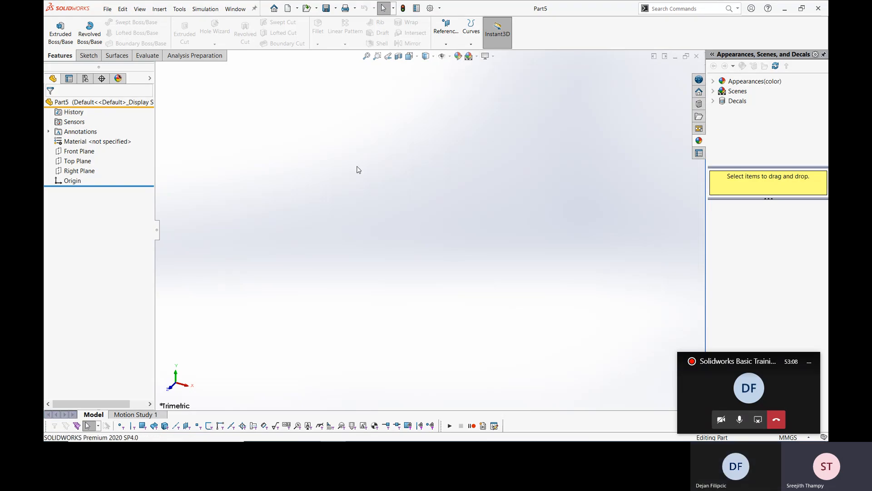
# Show the primary planes in the SOLIDWORKS part and inspect the Front, Top and Right planes from an angled view.
pyautogui.click(451, 59)
pyautogui.click(454, 67)
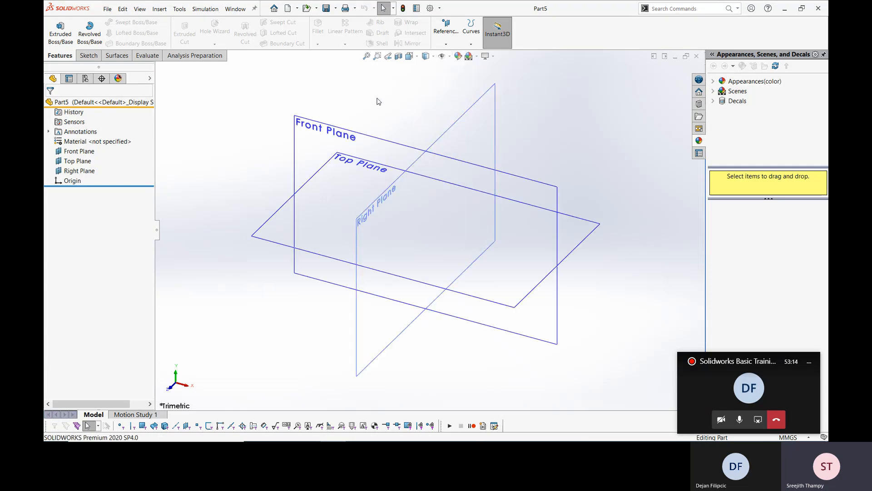
pyautogui.moveTo(377, 103)
pyautogui.mouseDown(button='middle')
pyautogui.moveTo(403, 128)
pyautogui.moveTo(388, 100)
pyautogui.mouseUp(button='middle')
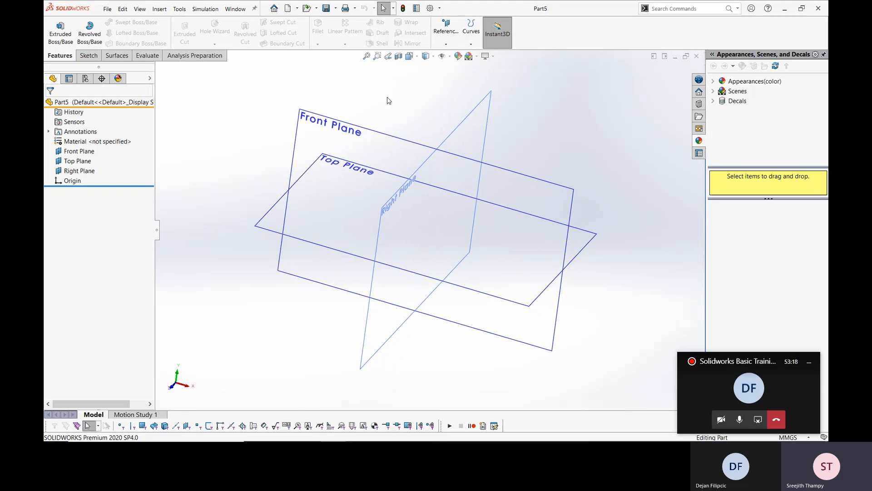
pyautogui.click(376, 132)
pyautogui.moveTo(375, 133); pyautogui.dragTo(537, 132)
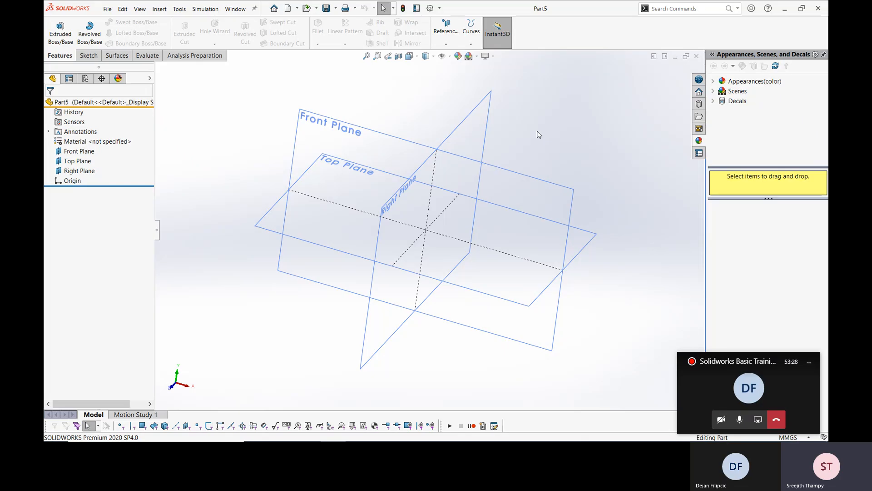
# Start a sketch on the Top Plane and hide the primary planes.
pyautogui.click(89, 56)
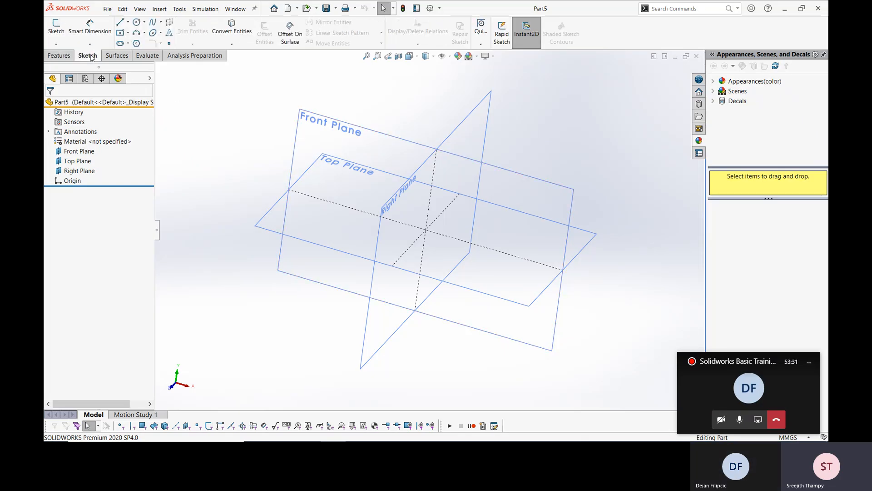
pyautogui.click(56, 27)
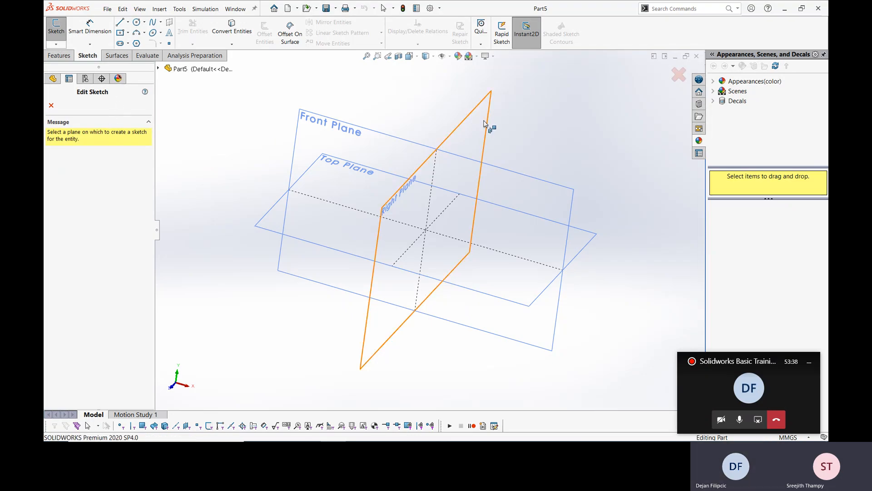
pyautogui.click(281, 200)
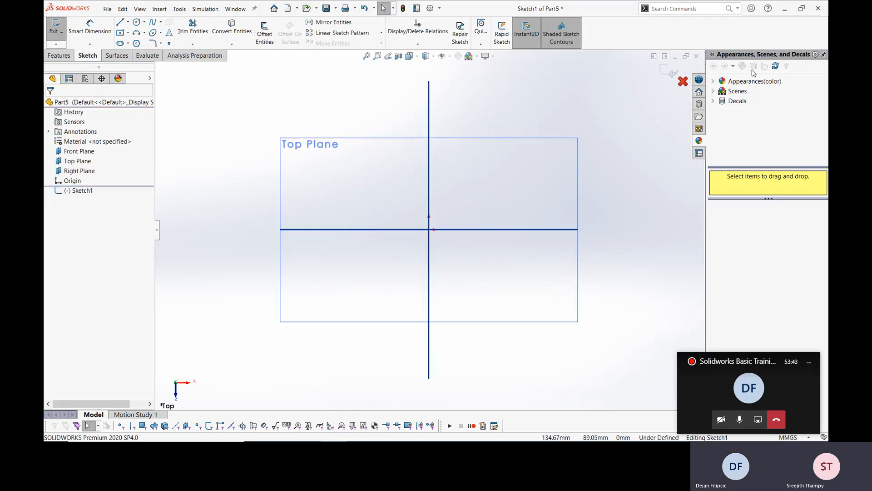
pyautogui.click(449, 56)
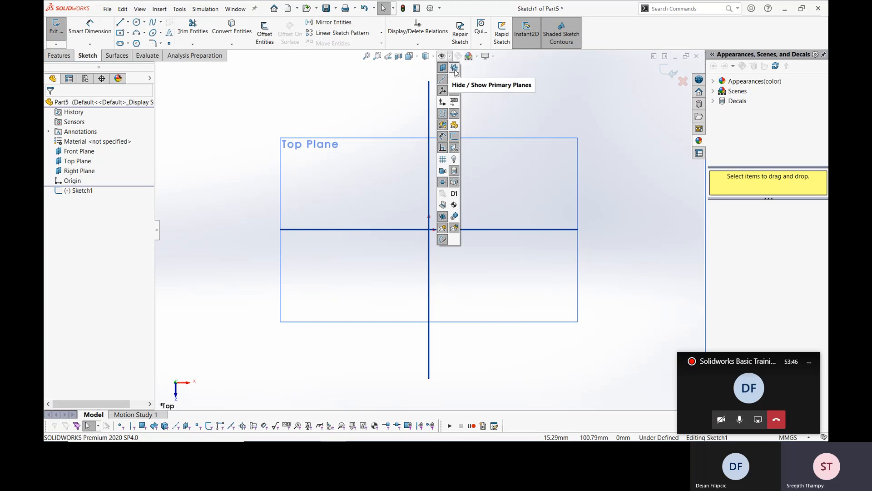
pyautogui.click(455, 71)
pyautogui.click(520, 107)
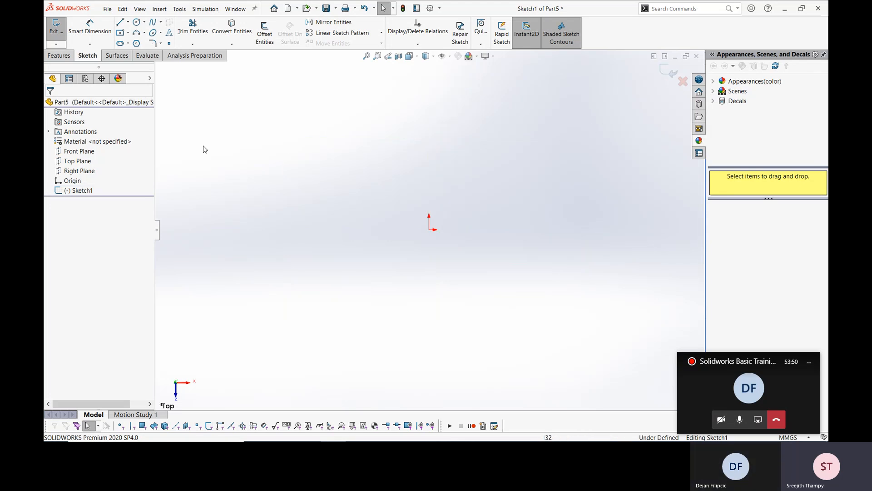
# Sketch a center rectangle of about 146 by 110 mm centred on the origin, and exit the sketch.
pyautogui.click(121, 33)
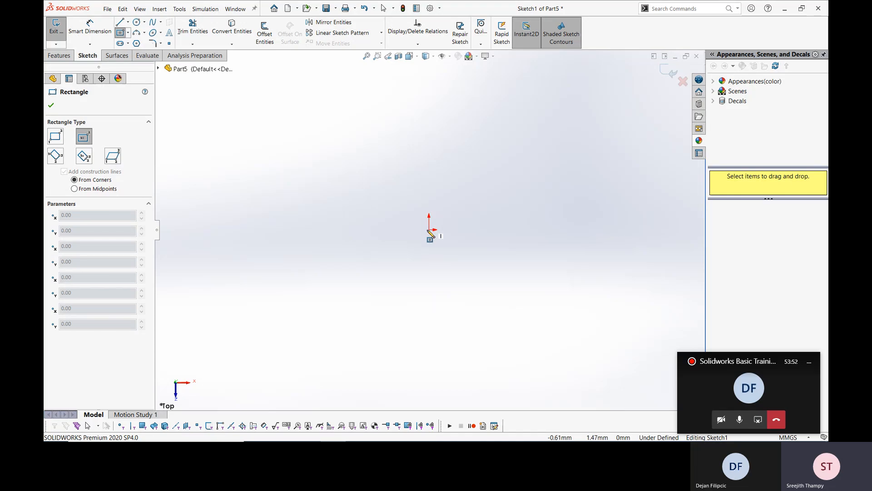
pyautogui.click(429, 230)
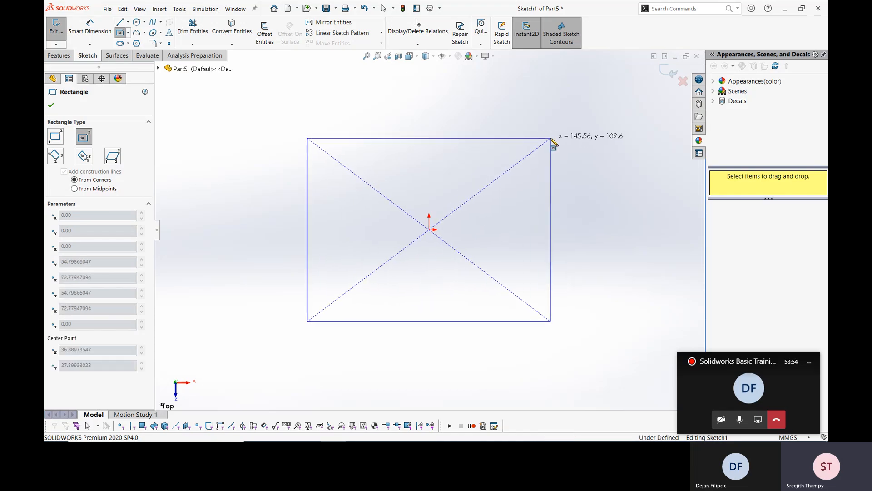
pyautogui.click(551, 138)
pyautogui.press('Escape')
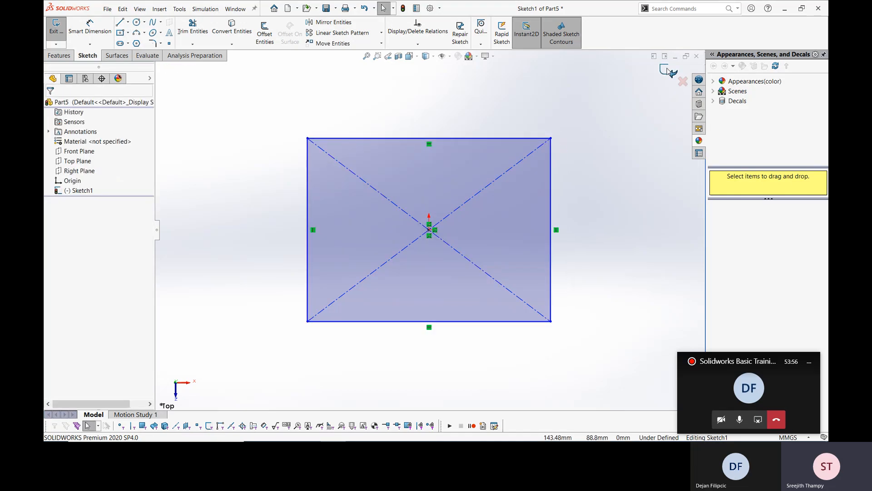
pyautogui.click(667, 71)
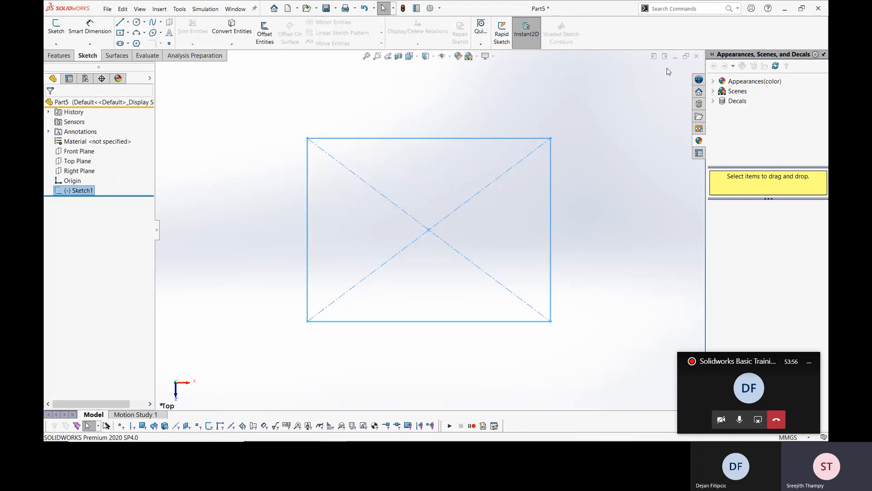
# Delete the rectangle sketch from the part.
pyautogui.rightClick(87, 192)
pyautogui.click(107, 244)
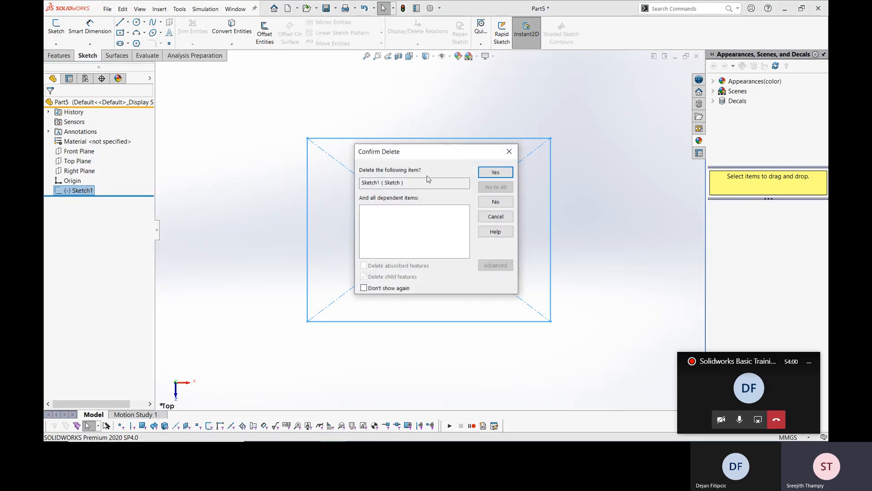
pyautogui.click(494, 172)
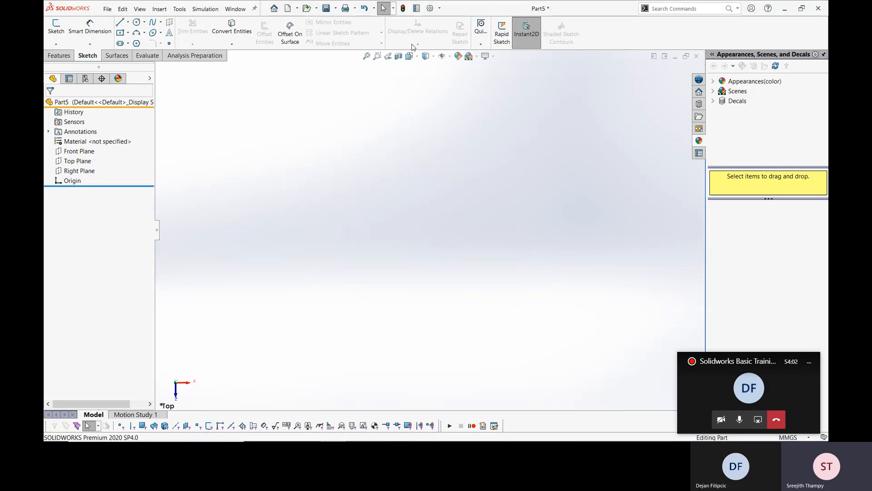
# Show the primary planes again and start a new sketch on the Top Plane.
pyautogui.click(456, 56)
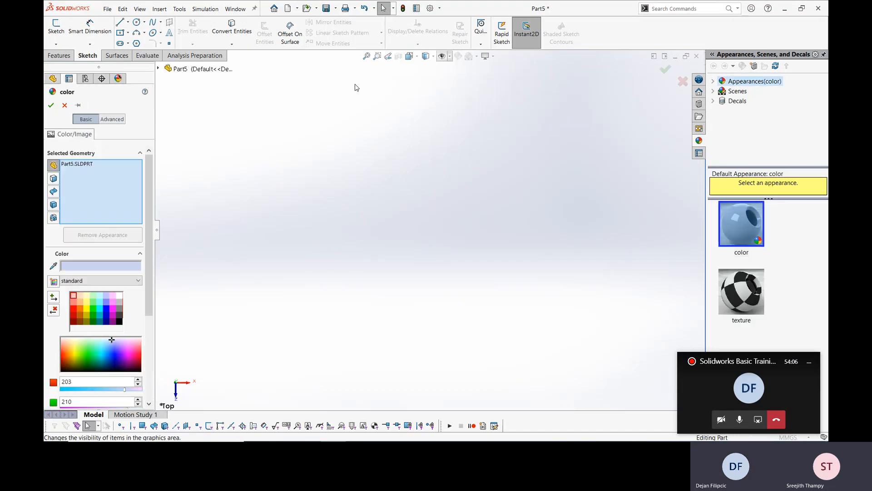
pyautogui.click(65, 105)
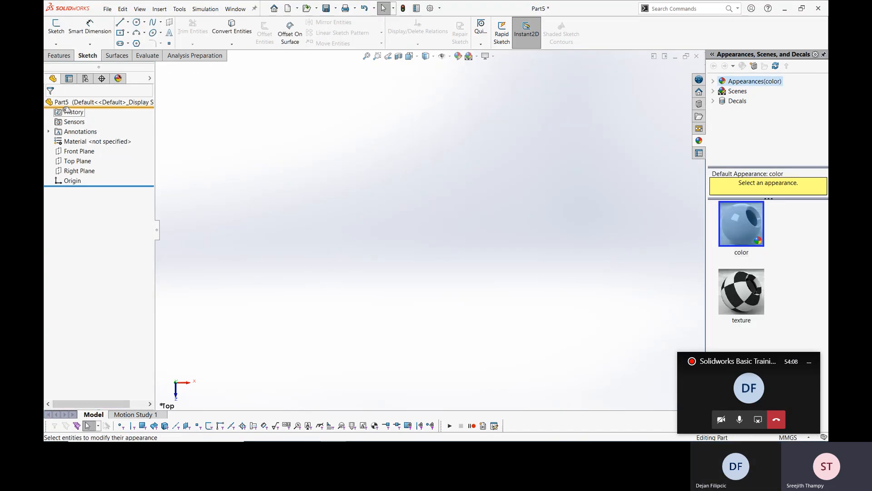
pyautogui.click(449, 56)
pyautogui.click(454, 68)
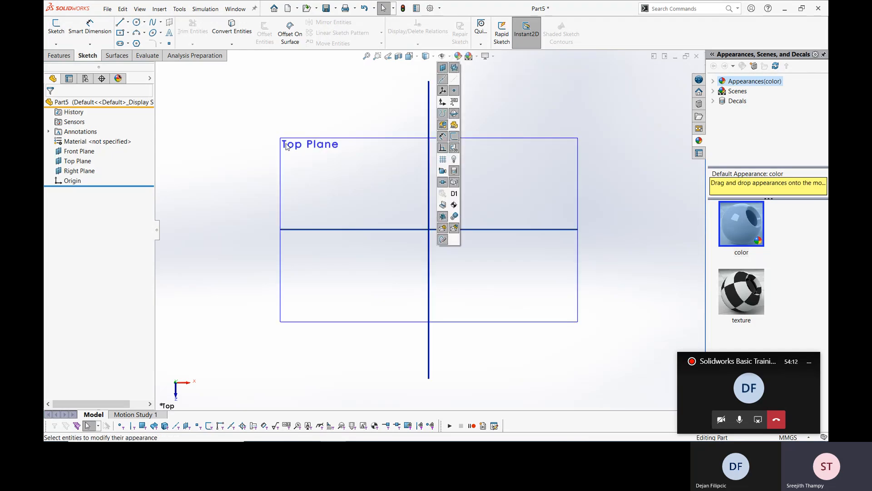
pyautogui.moveTo(384, 242); pyautogui.dragTo(428, 169, button='middle')
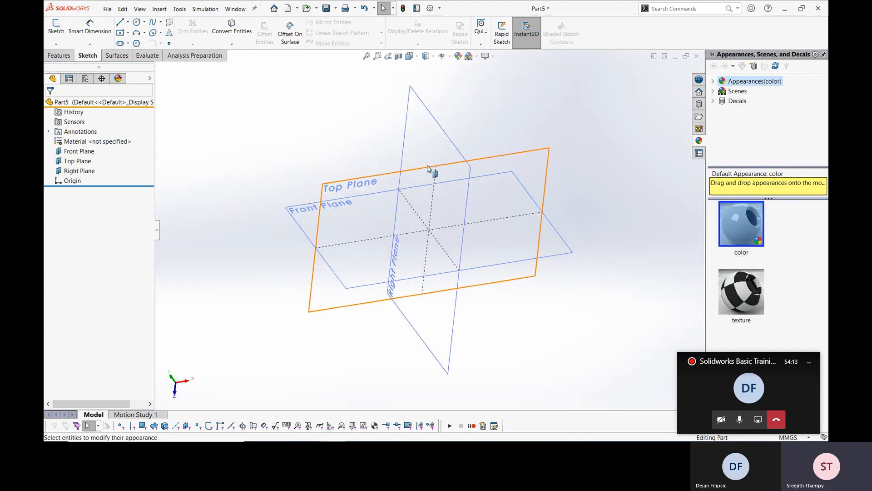
pyautogui.click(527, 154)
pyautogui.rightClick(530, 155)
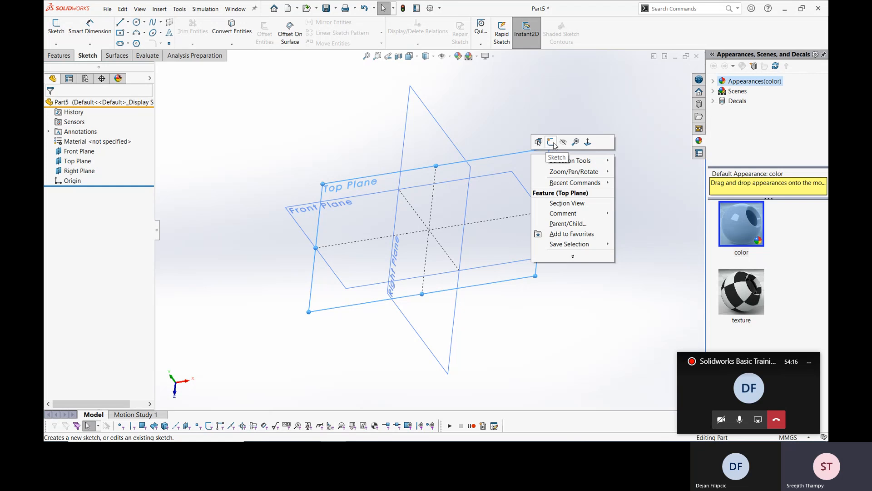
pyautogui.click(552, 143)
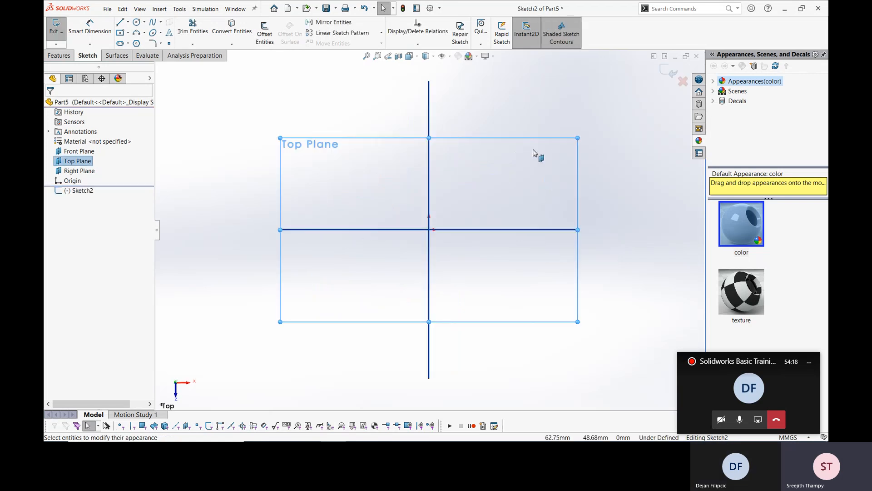
# Sketch a center rectangle above the origin, overlapping the Top Plane's upper edge, and exit the sketch.
pyautogui.click(120, 32)
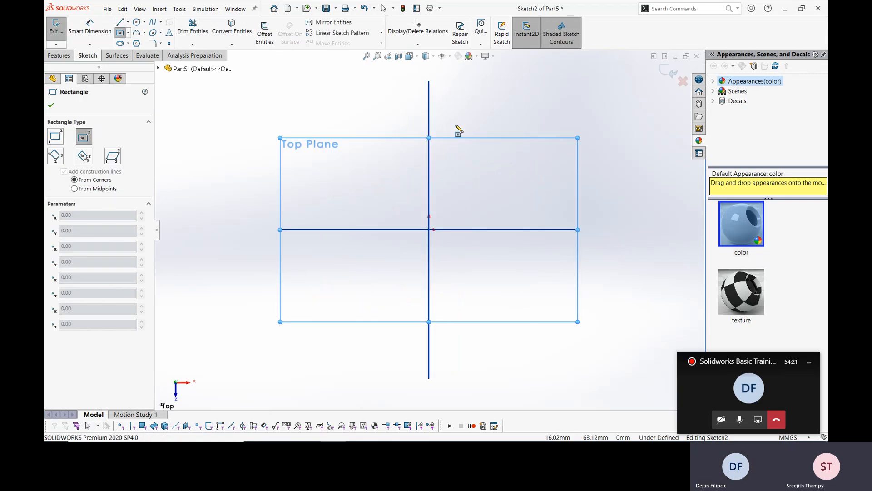
pyautogui.click(409, 100)
pyautogui.click(513, 209)
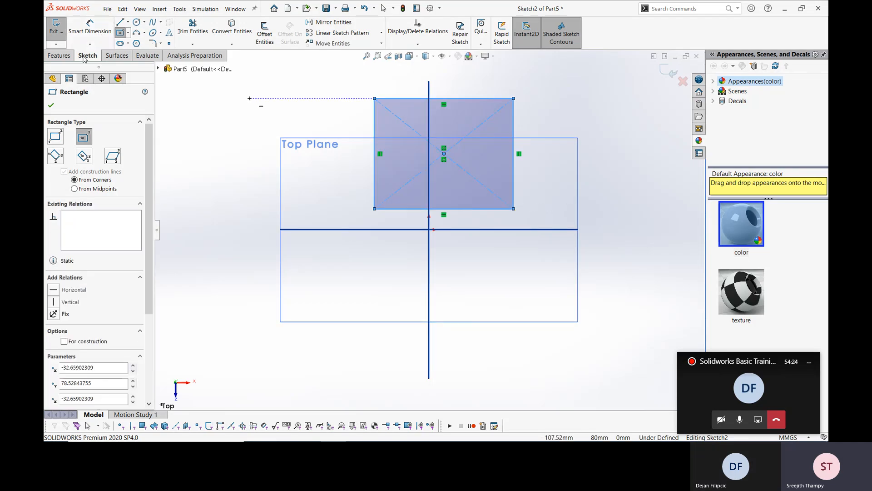
pyautogui.press('Escape')
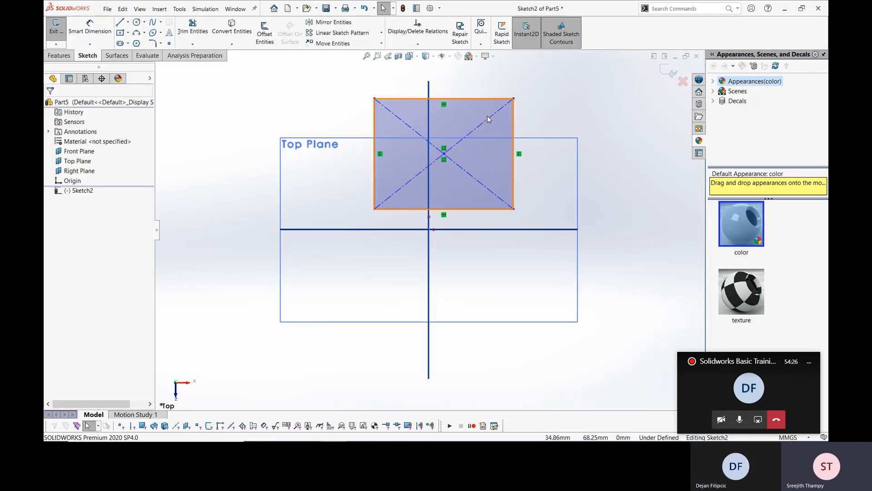
pyautogui.click(511, 116)
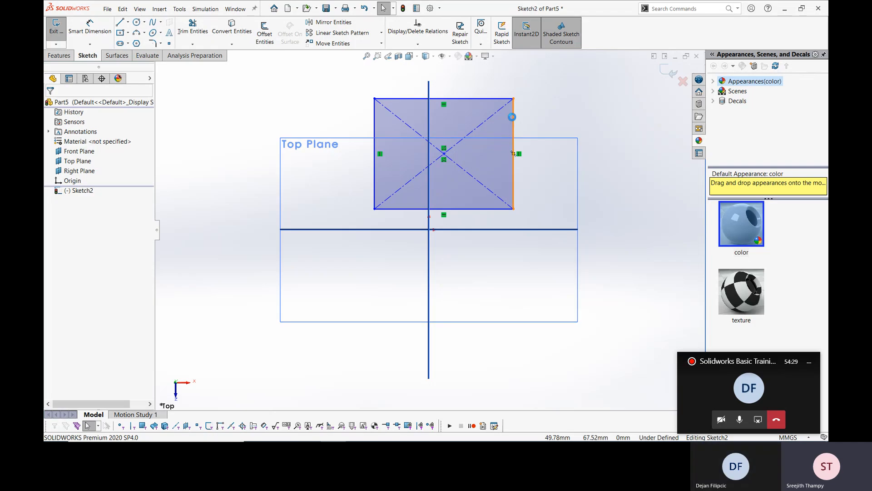
pyautogui.click(668, 72)
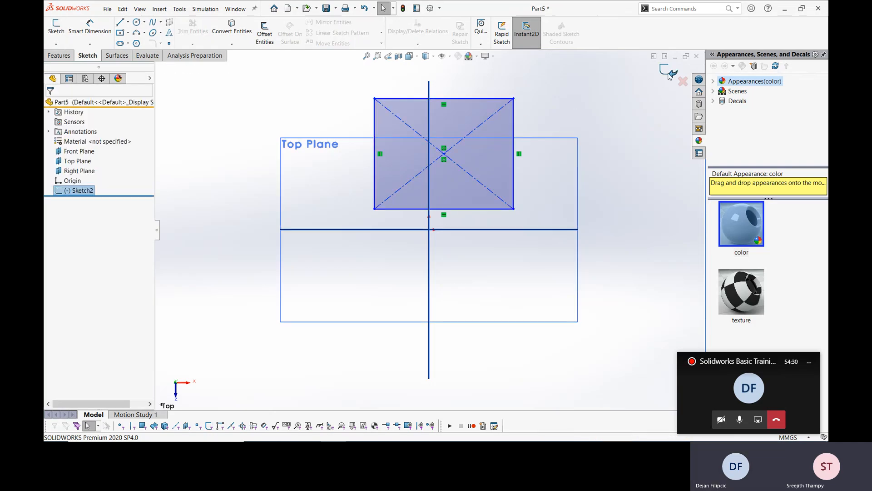
# Extrude the center rectangle sketched on the Top Plane 36 mm upward into a solid block.
pyautogui.moveTo(281, 189)
pyautogui.mouseDown(button='middle')
pyautogui.moveTo(286, 120)
pyautogui.moveTo(287, 129)
pyautogui.mouseUp(button='middle')
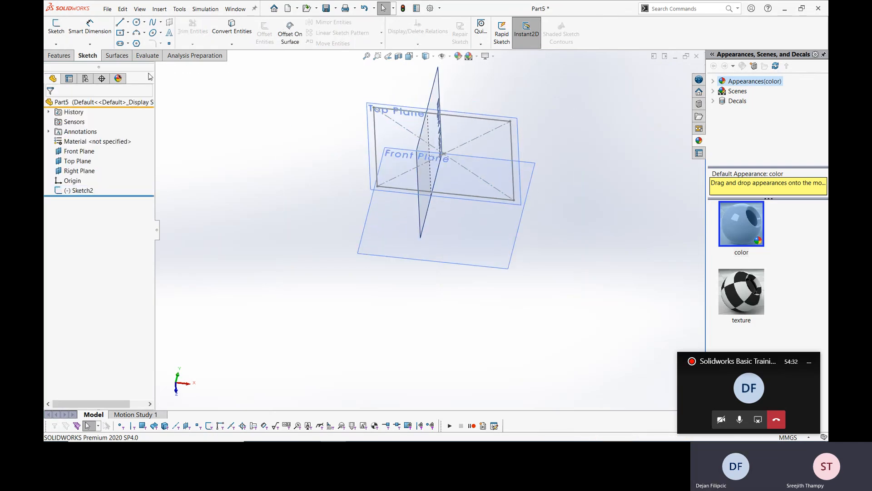
pyautogui.click(59, 55)
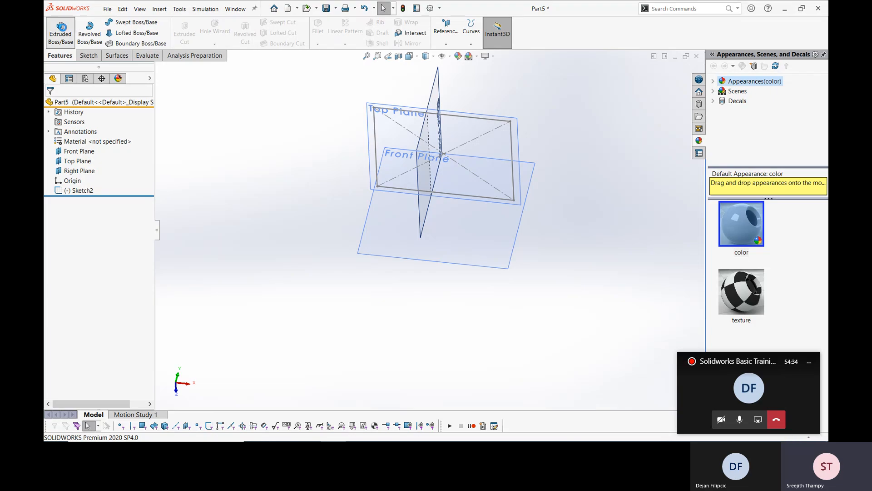
pyautogui.click(60, 32)
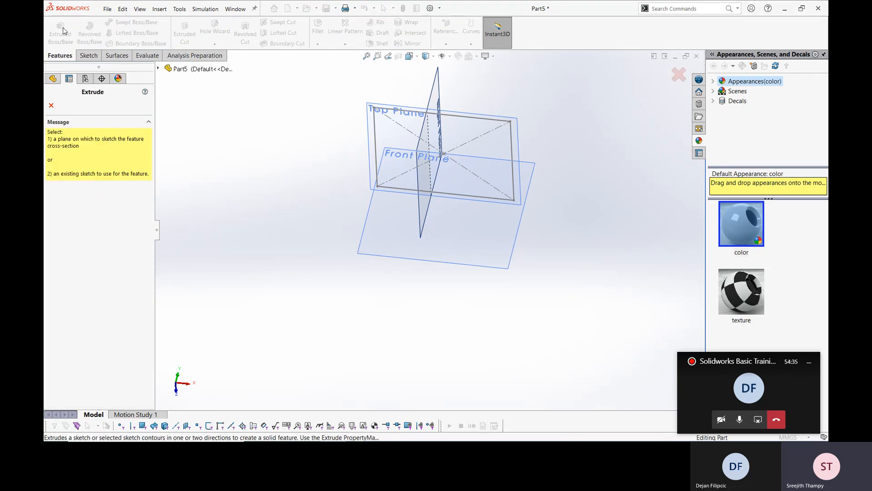
pyautogui.click(377, 126)
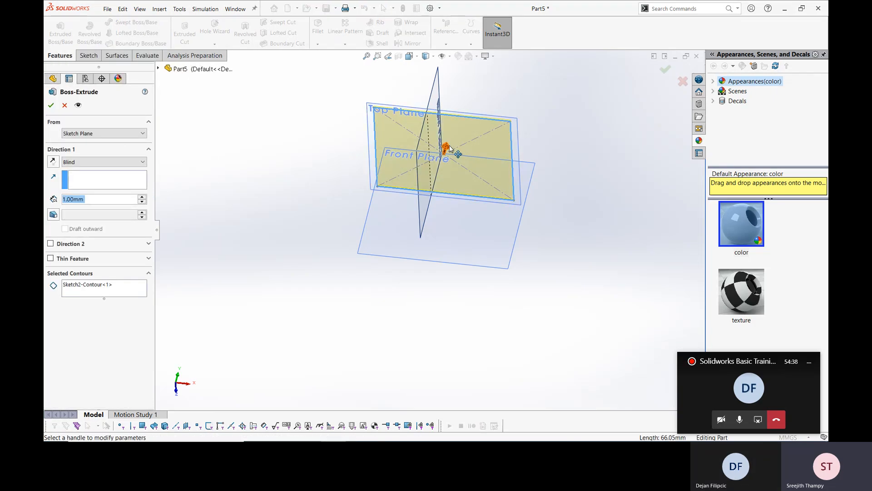
pyautogui.moveTo(449, 148); pyautogui.dragTo(455, 106)
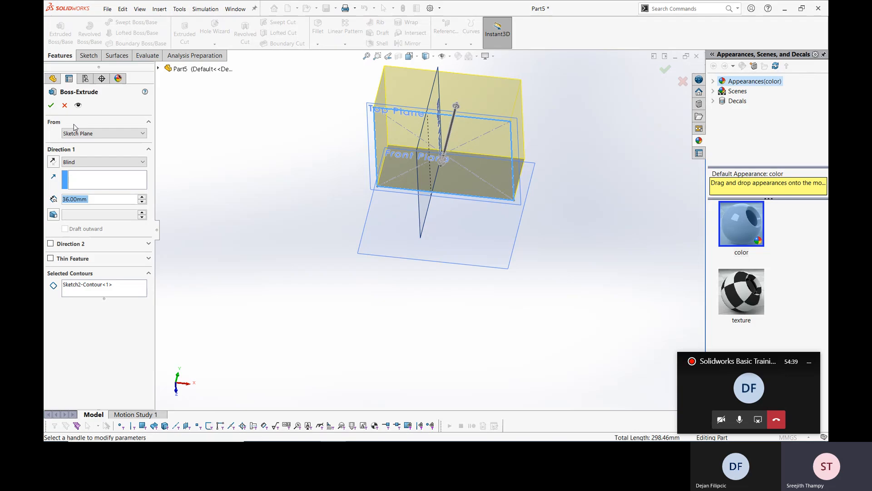
pyautogui.click(51, 106)
pyautogui.moveTo(559, 162)
pyautogui.mouseDown(button='middle')
pyautogui.moveTo(506, 128)
pyautogui.moveTo(524, 149)
pyautogui.moveTo(481, 140)
pyautogui.mouseUp(button='middle')
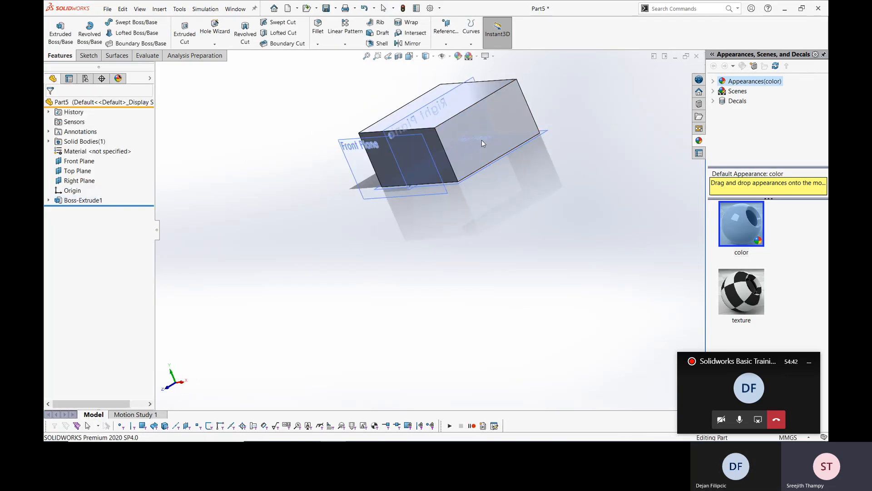
pyautogui.rightClick(511, 110)
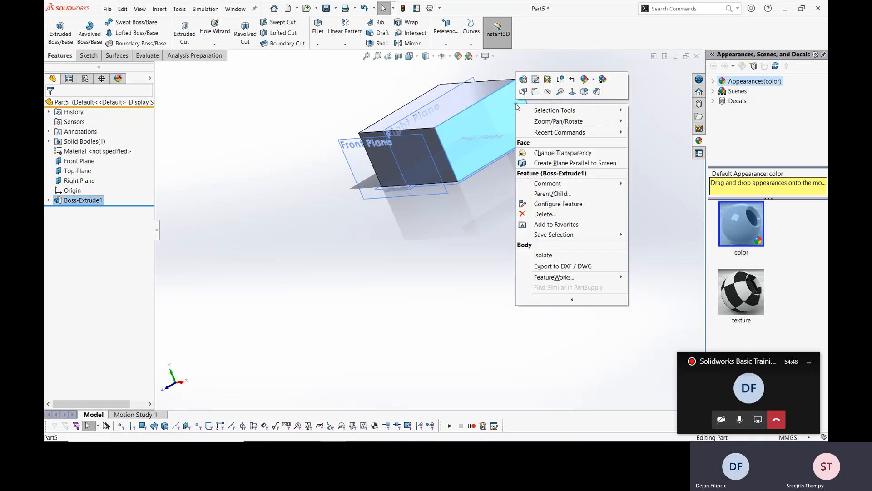
pyautogui.click(536, 92)
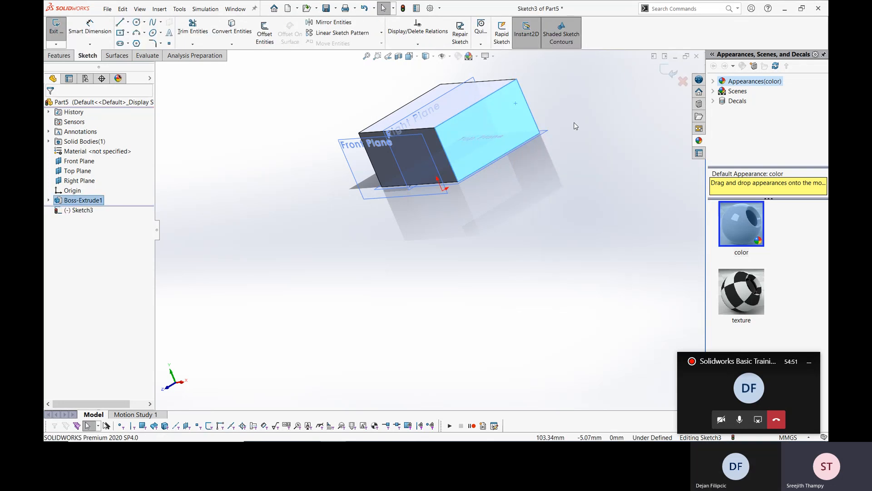
pyautogui.click(136, 21)
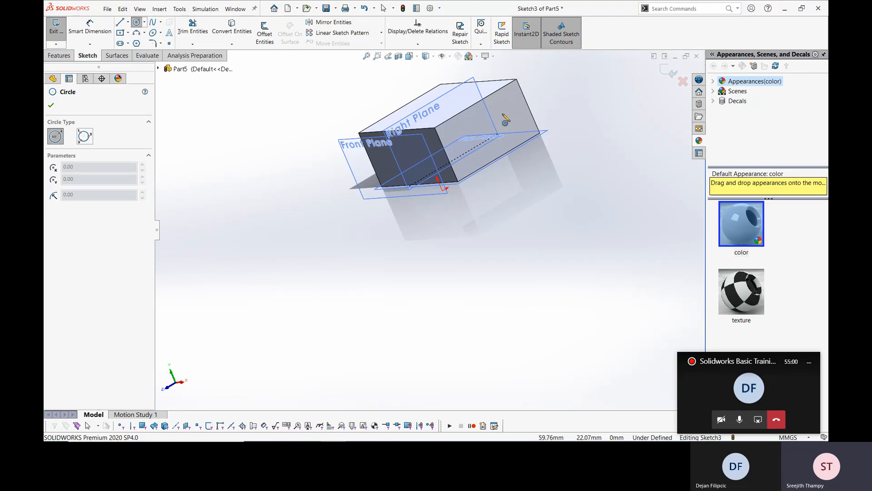
pyautogui.hotkey('ctrl', '8')
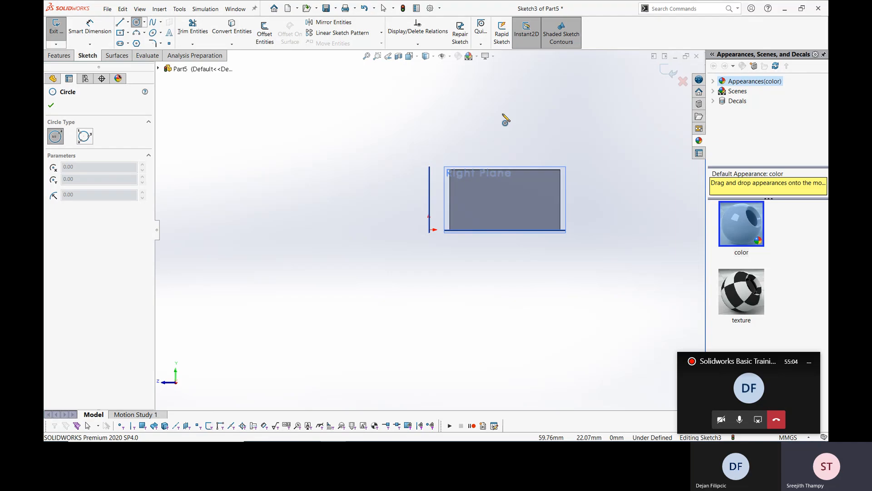
pyautogui.scroll(-5, 522, 198)
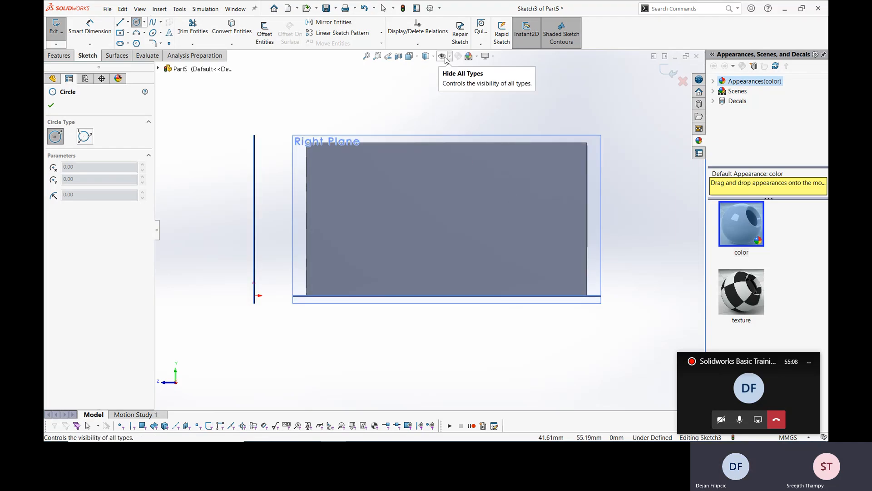
pyautogui.click(417, 56)
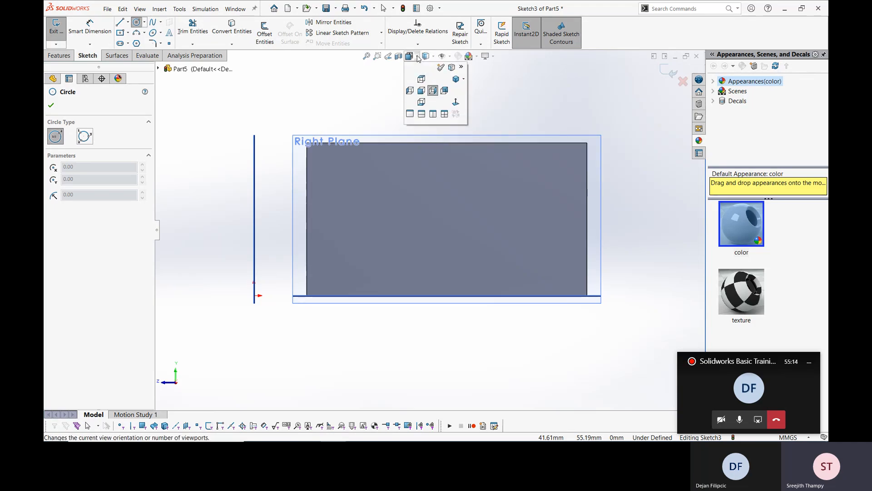
pyautogui.click(457, 104)
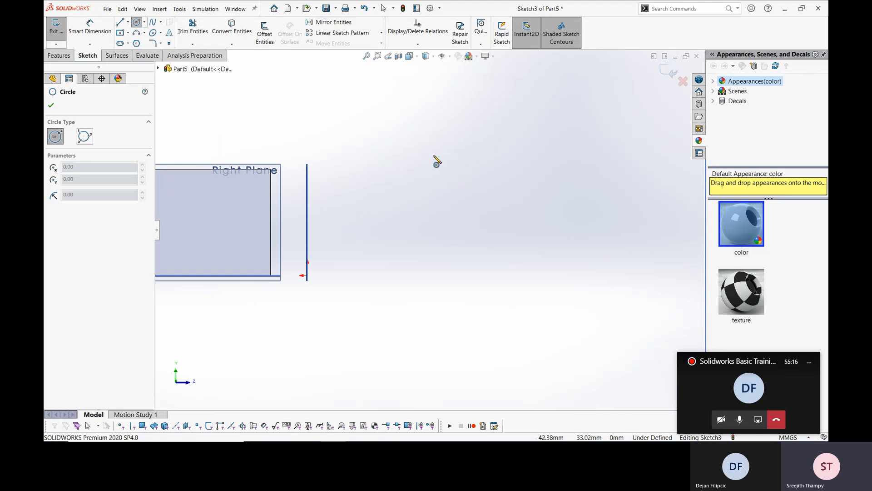
pyautogui.press('Escape')
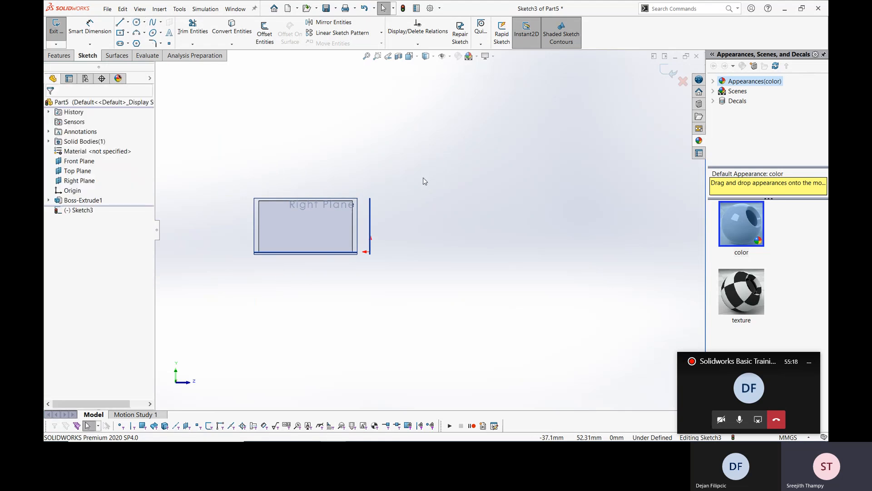
pyautogui.moveTo(397, 197)
pyautogui.mouseDown(button='right')
pyautogui.moveTo(419, 184)
pyautogui.moveTo(411, 187)
pyautogui.mouseUp(button='right')
pyautogui.click(392, 212)
pyautogui.moveTo(393, 213); pyautogui.dragTo(365, 247, button='middle')
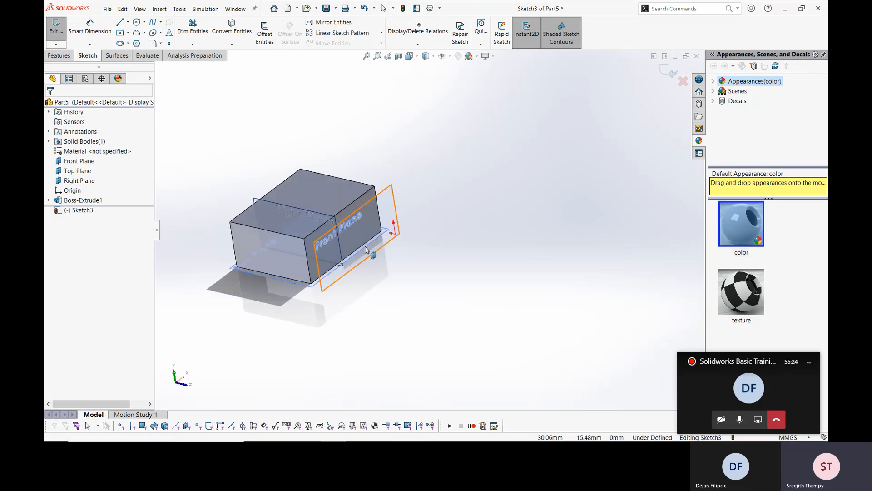
pyautogui.rightClick(364, 222)
pyautogui.rightClick(262, 257)
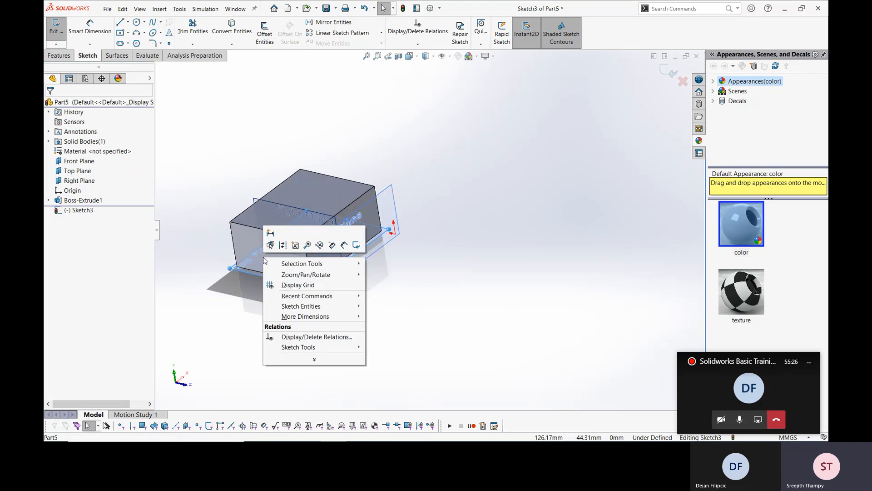
pyautogui.click(204, 228)
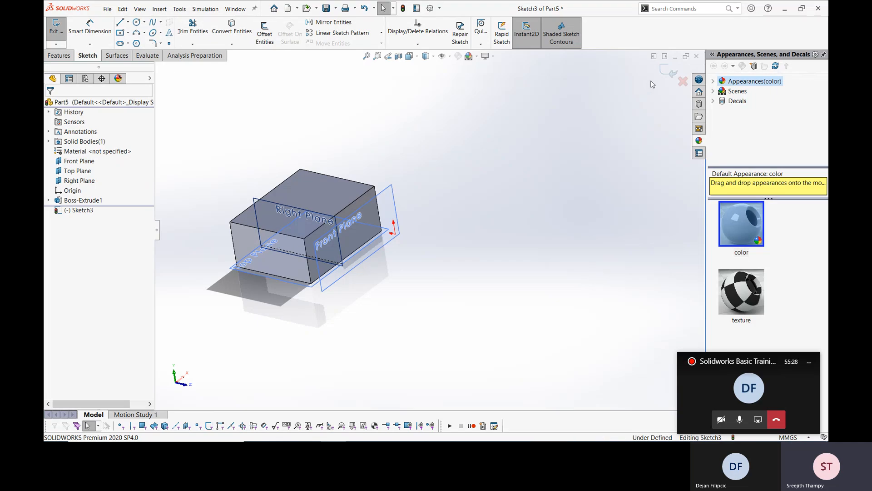
pyautogui.click(683, 80)
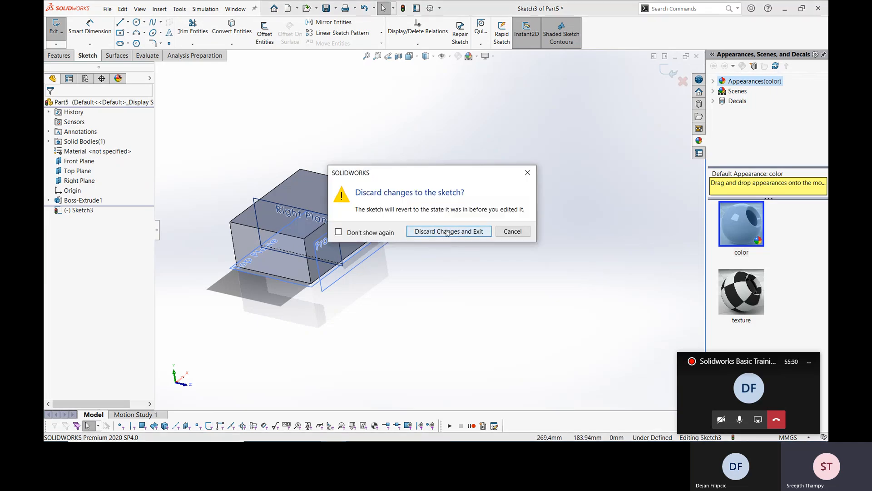
pyautogui.click(447, 232)
# Sketch a circle about 24 mm in diameter on the block's left-side face parallel to the Right Plane, and exit the sketch.
pyautogui.rightClick(255, 246)
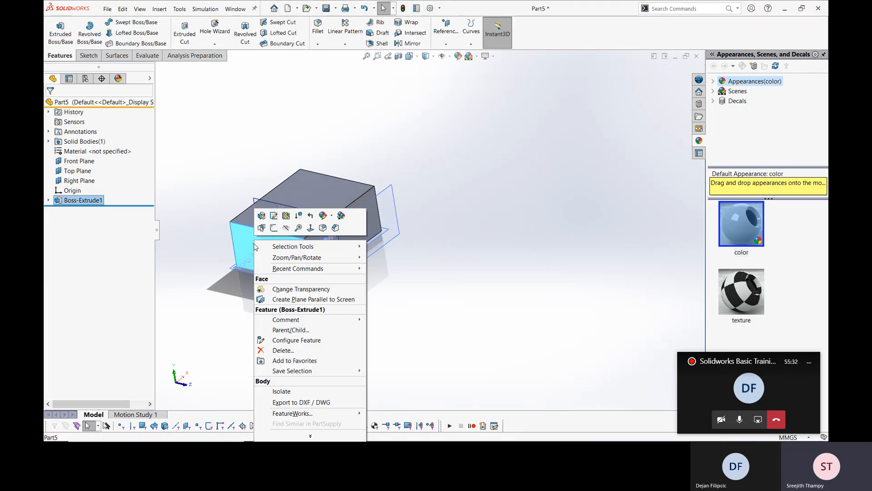
pyautogui.click(273, 228)
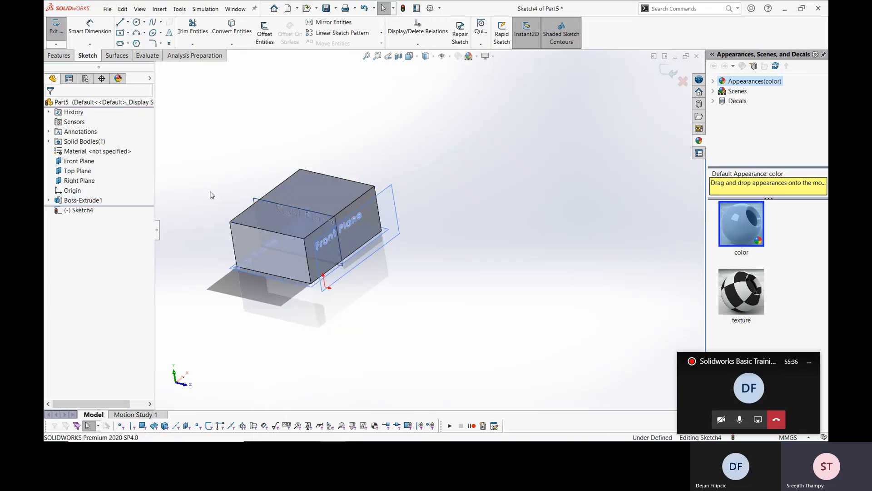
pyautogui.hotkey('ctrl', '8')
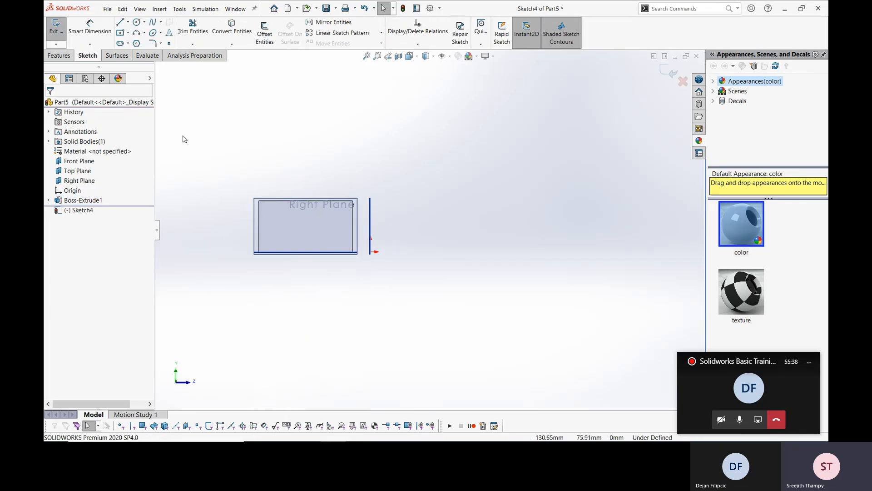
pyautogui.click(297, 221)
pyautogui.click(314, 221)
pyautogui.click(670, 71)
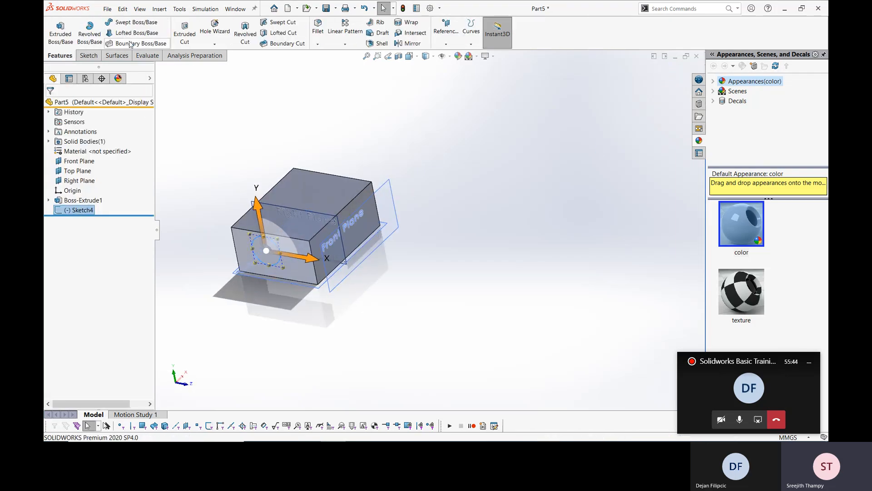
pyautogui.click(190, 103)
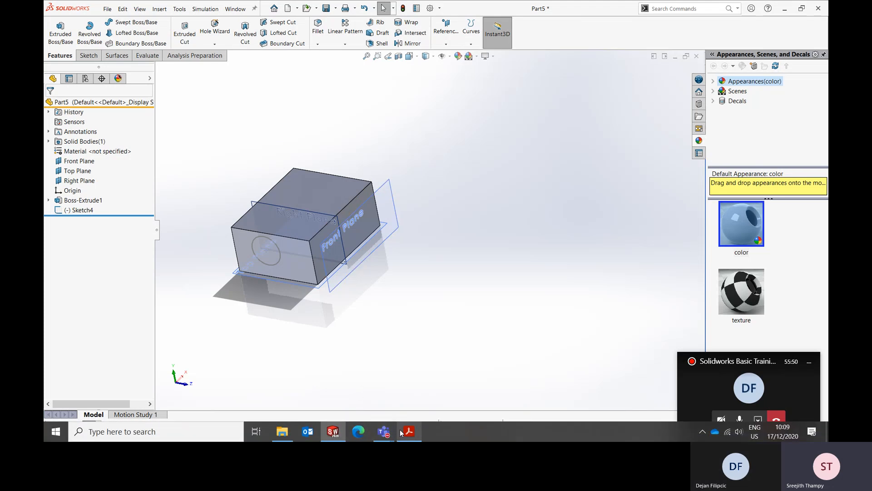
# Switch to Adobe Acrobat Reader to check the sketching topics in LESSON-2.pdf, and return to SOLIDWORKS.
pyautogui.click(409, 433)
pyautogui.scroll(-1, 325, 279)
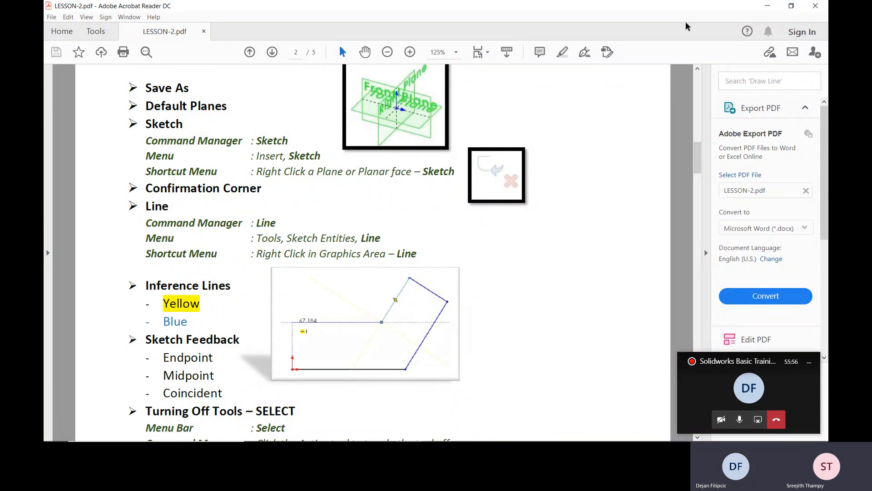
pyautogui.click(762, 5)
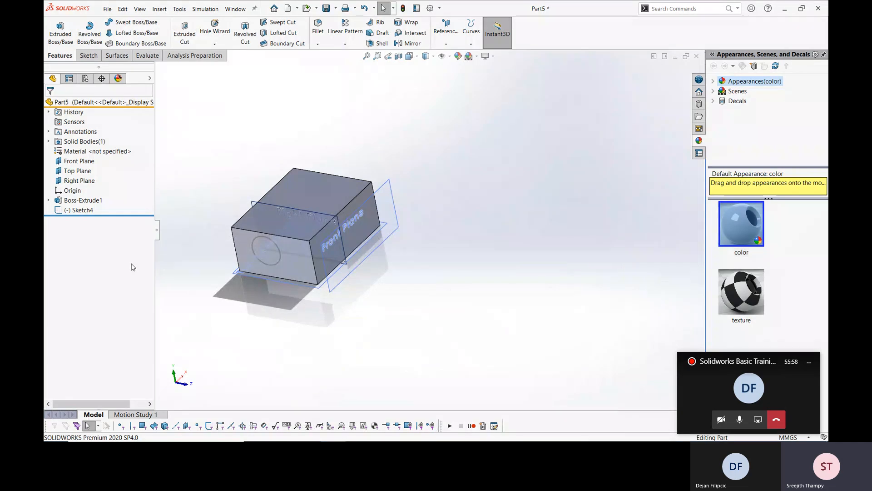
# Reopen the circle sketch on the block's face for editing, inspect it, and exit the sketch.
pyautogui.click(277, 262)
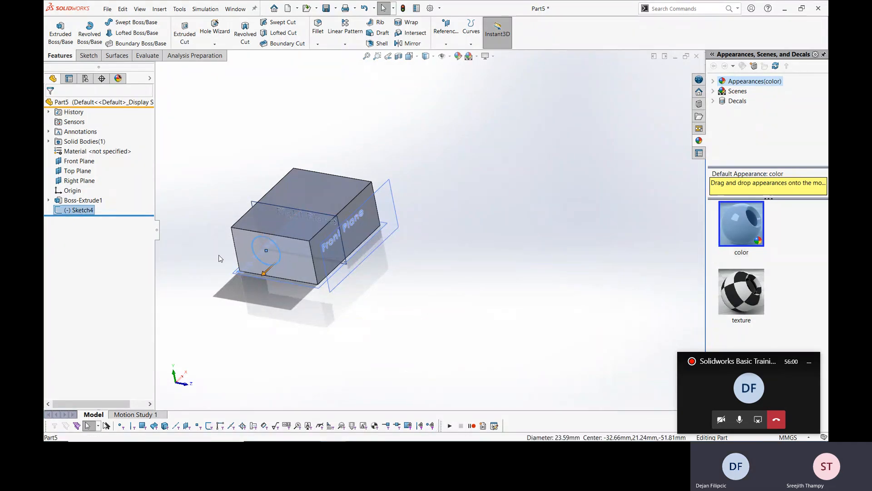
pyautogui.rightClick(91, 212)
pyautogui.click(97, 190)
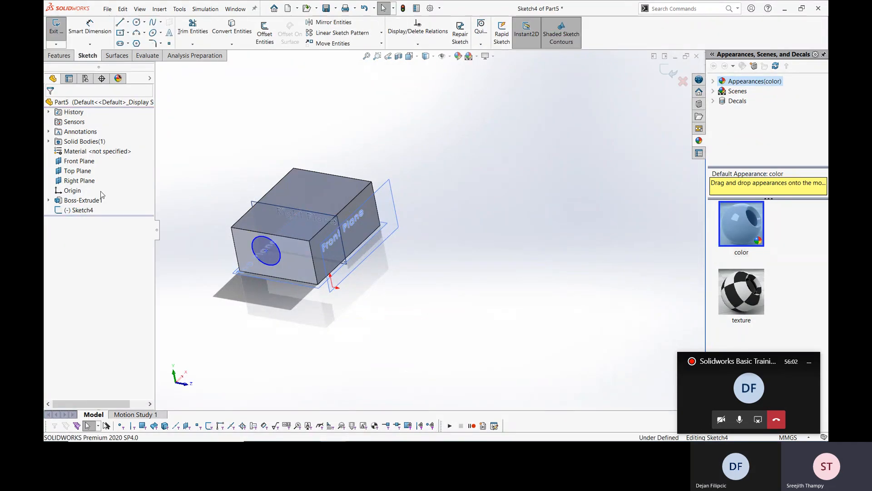
pyautogui.moveTo(575, 180); pyautogui.dragTo(550, 224, button='middle')
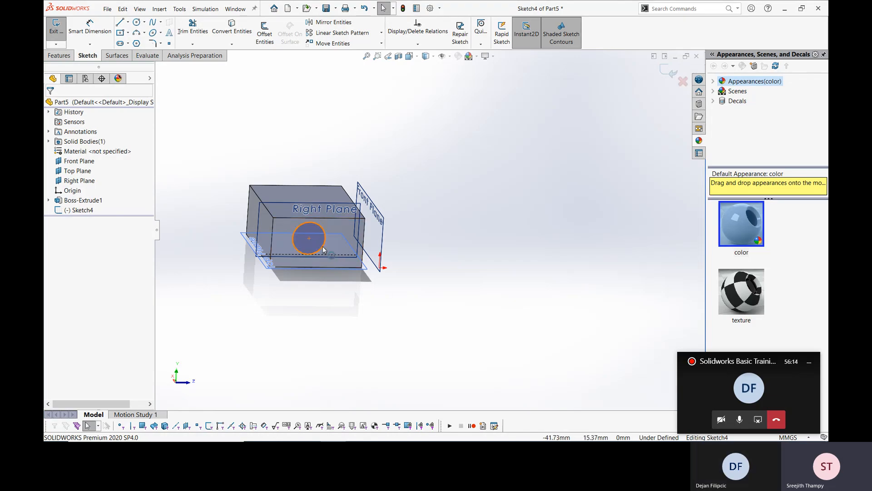
pyautogui.click(669, 74)
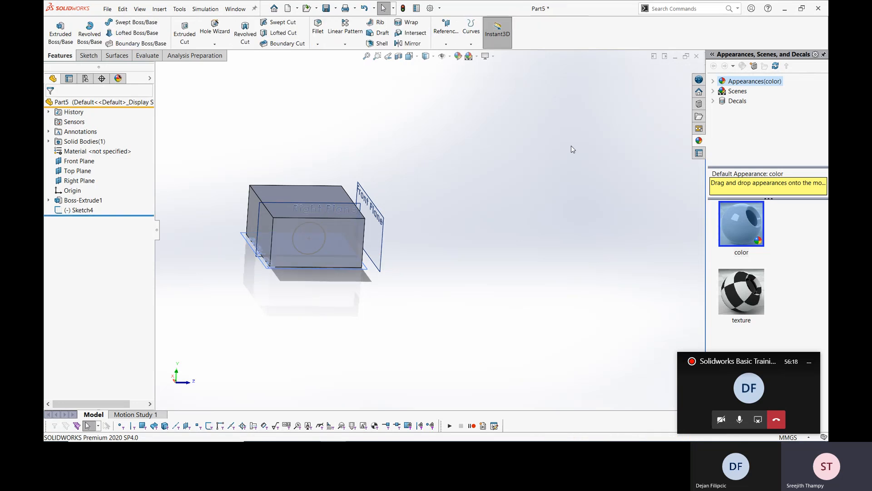
# Delete the extruded block together with its dependent circle sketch.
pyautogui.moveTo(465, 212); pyautogui.dragTo(432, 240, button='middle')
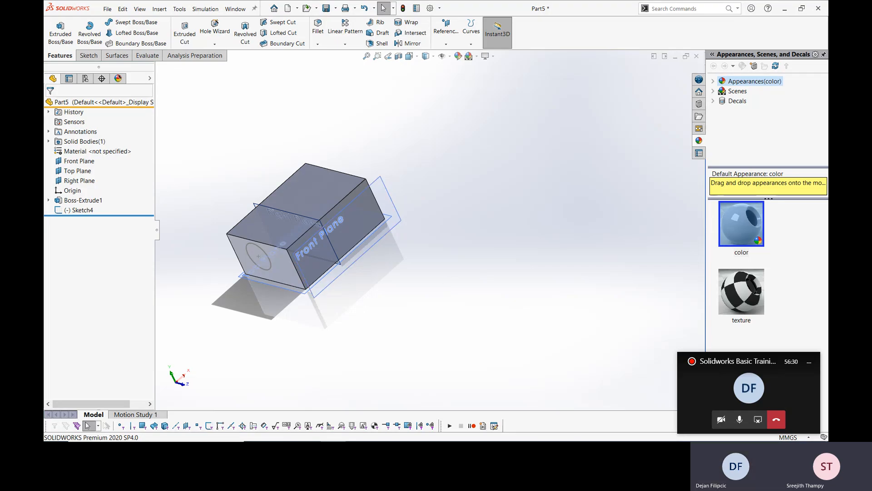
pyautogui.click(82, 211)
pyautogui.click(71, 200)
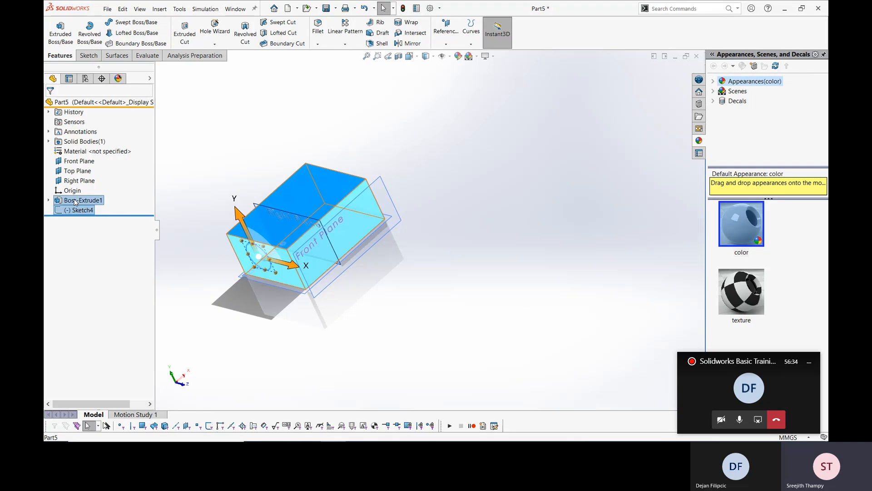
pyautogui.rightClick(74, 200)
pyautogui.click(102, 226)
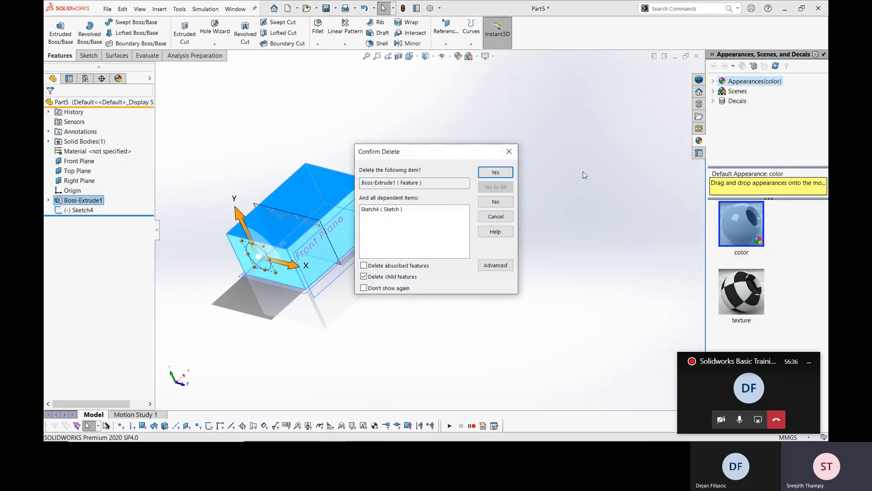
pyautogui.click(495, 173)
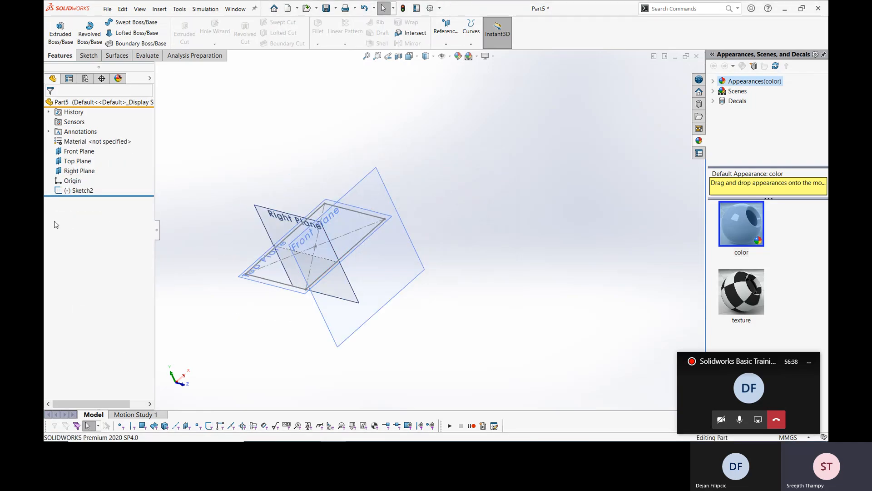
# Delete the remaining rectangle sketch on the Top Plane.
pyautogui.rightClick(78, 191)
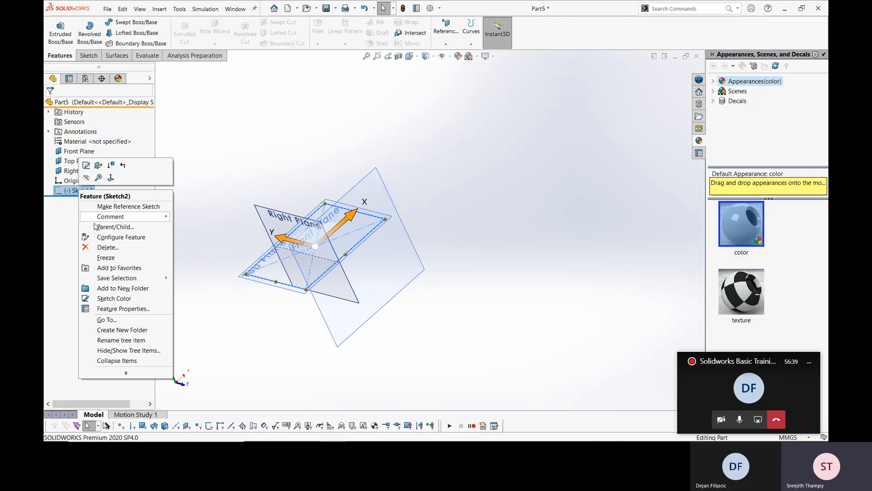
pyautogui.click(104, 248)
pyautogui.click(496, 172)
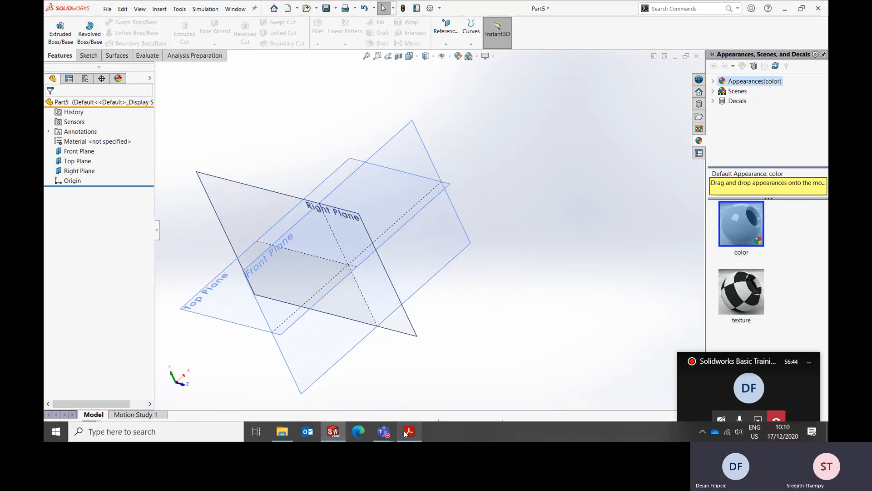
# Switch to LESSON-2.pdf in Adobe Acrobat Reader to review the Line, inference line and sketch feedback topics, and return to SOLIDWORKS.
pyautogui.click(409, 439)
pyautogui.scroll(-1, 407, 248)
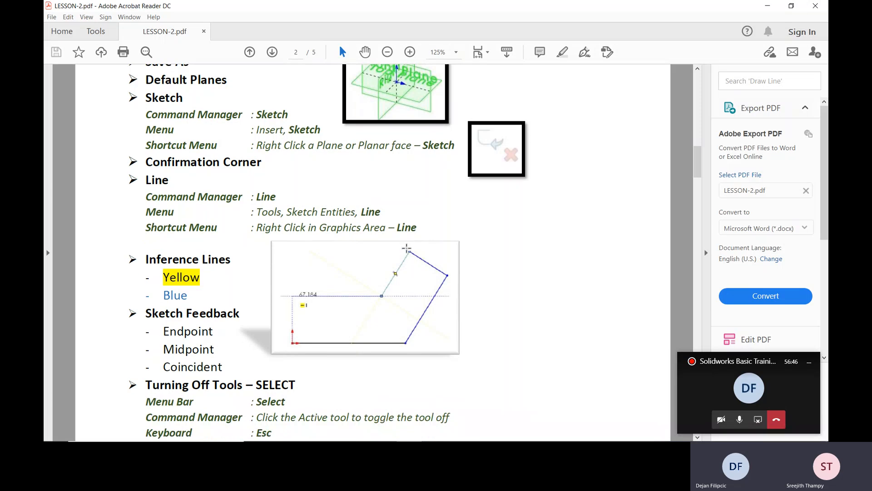
pyautogui.scroll(-3, 409, 258)
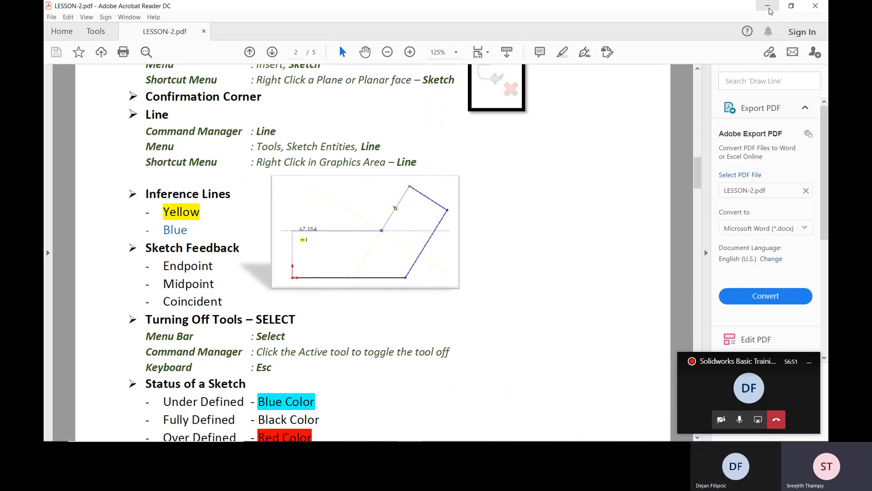
pyautogui.click(768, 5)
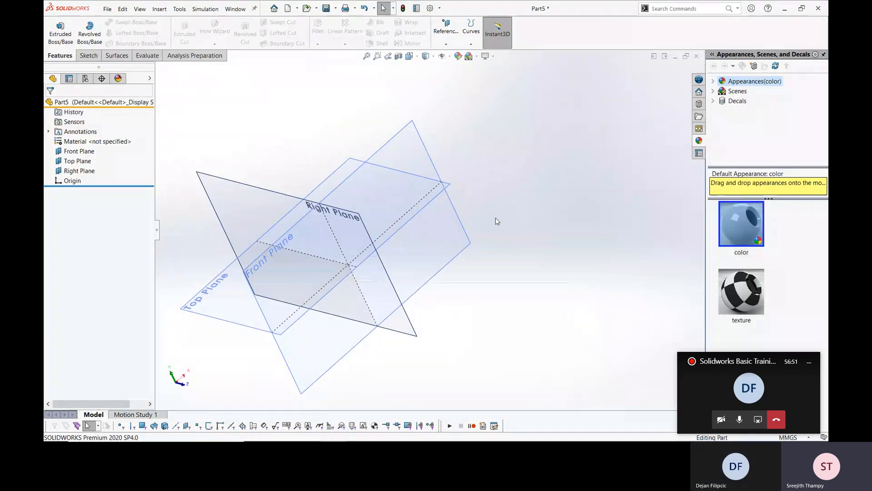
# Start a new sketch on the Front Plane and turn off the display of the reference planes.
pyautogui.click(89, 153)
pyautogui.click(97, 142)
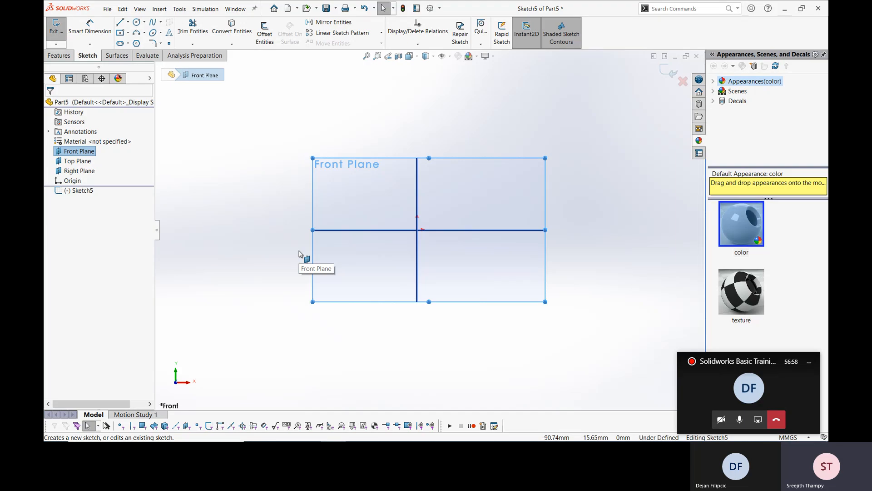
pyautogui.click(427, 56)
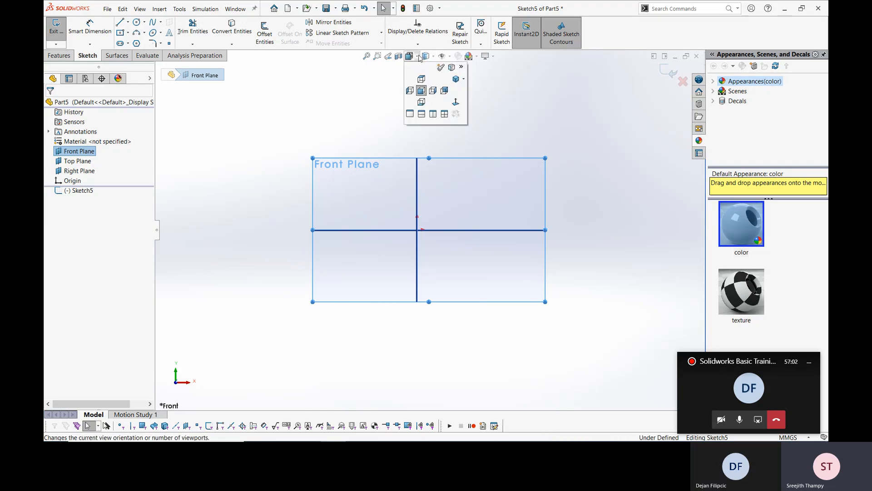
pyautogui.click(443, 56)
pyautogui.click(445, 59)
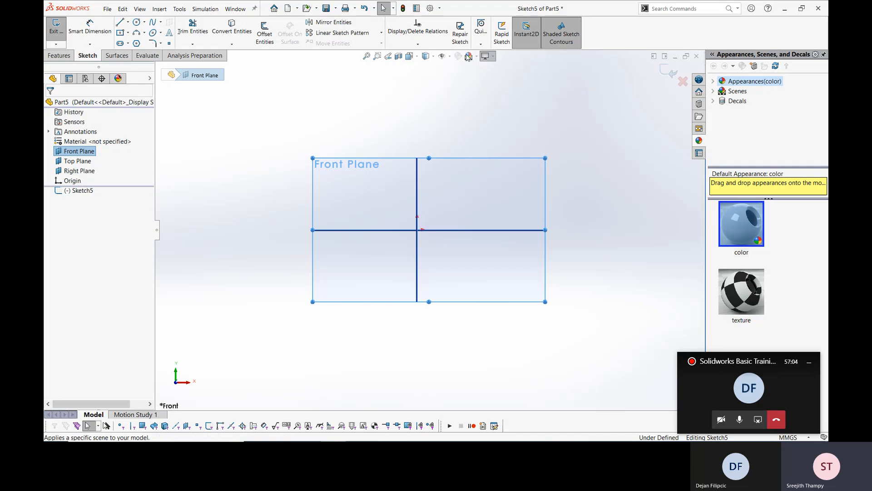
pyautogui.click(445, 59)
pyautogui.click(446, 60)
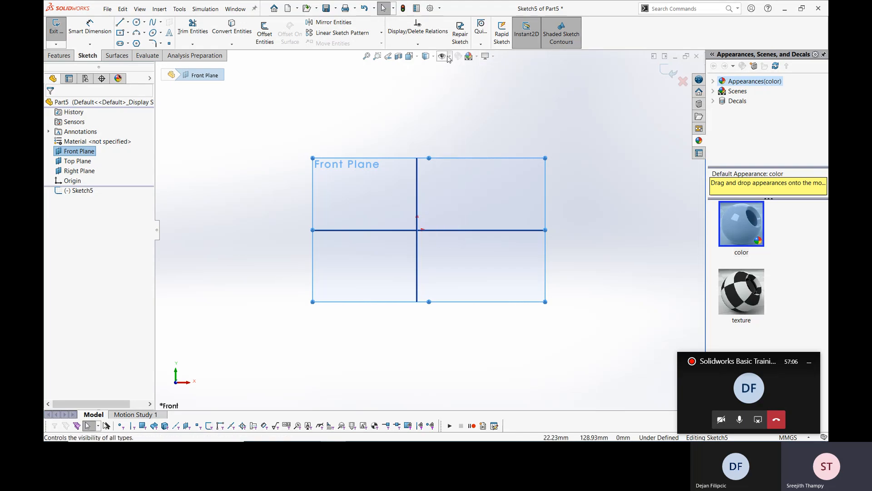
pyautogui.click(448, 57)
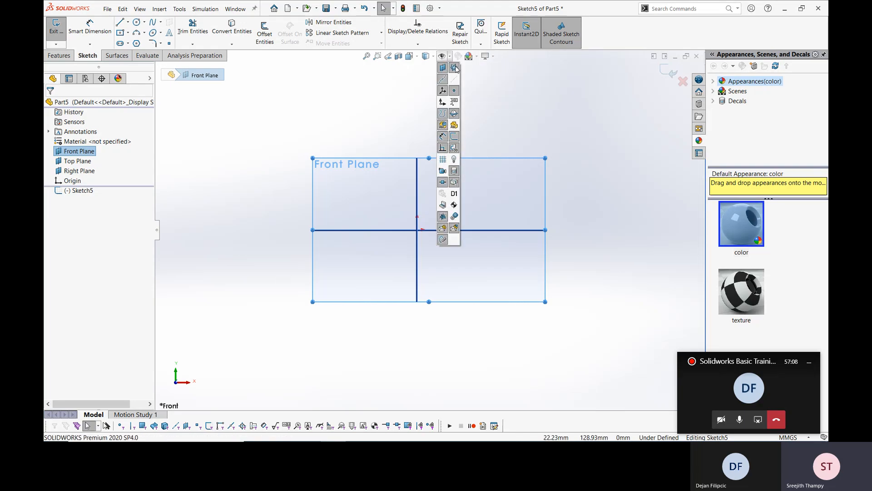
pyautogui.click(455, 68)
pyautogui.click(279, 87)
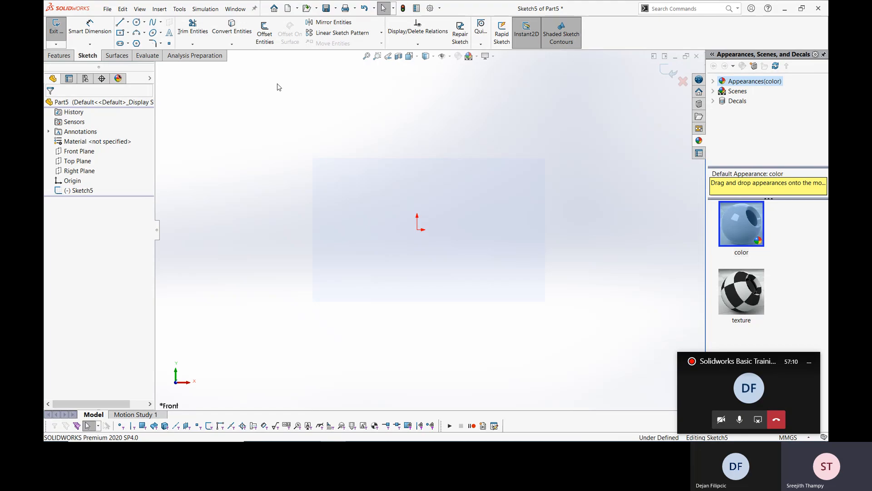
# Sketch a horizontal line about 69 mm long from the origin with the Line tool, and delete it.
pyautogui.click(121, 22)
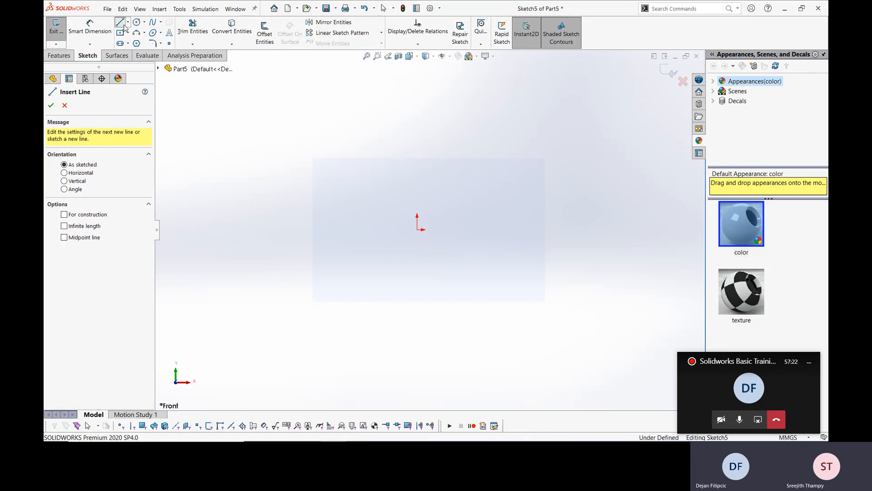
pyautogui.click(418, 230)
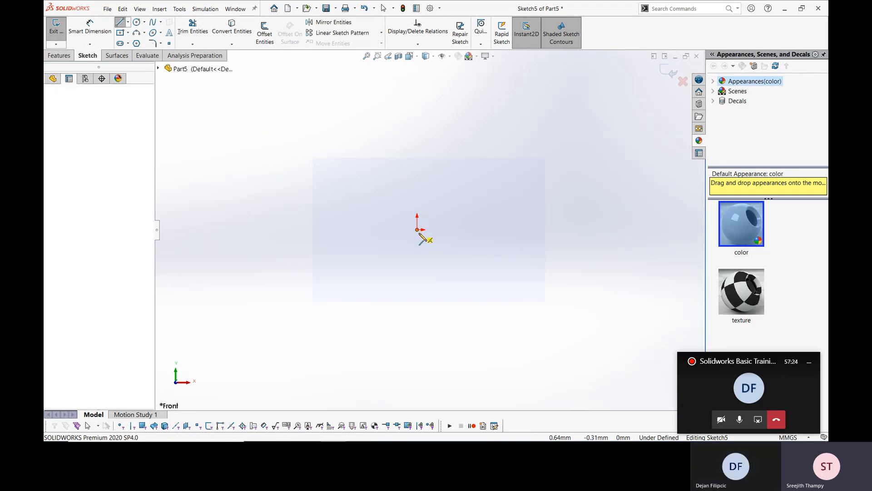
pyautogui.click(508, 230)
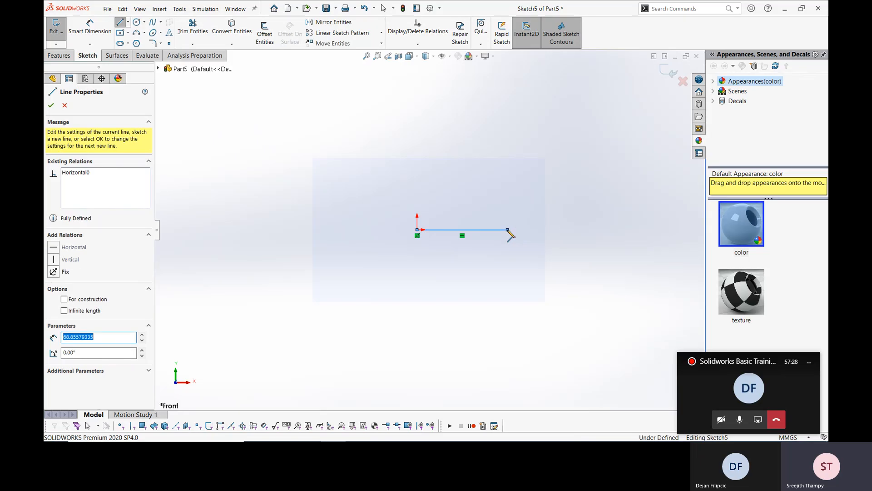
pyautogui.press('Escape')
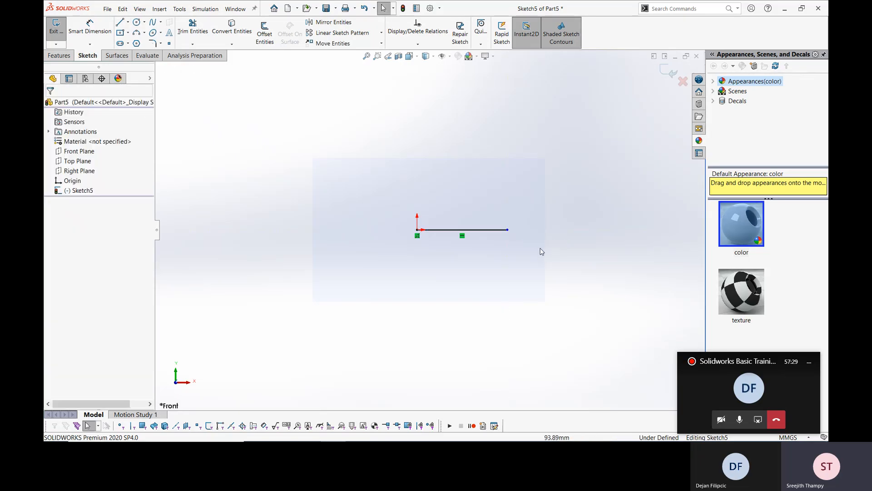
pyautogui.click(501, 231)
pyautogui.press('Delete')
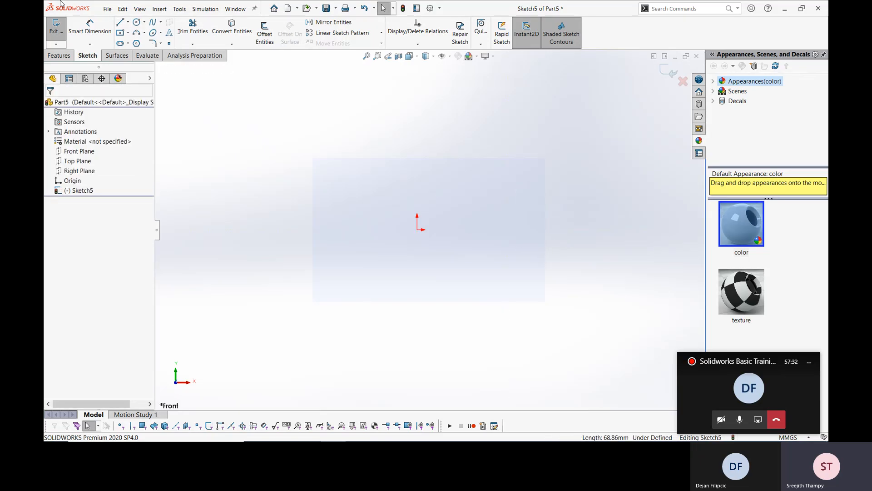
# Sketch a horizontal line about 116 mm long from the origin, and shorten it to about 56 mm by moving its free endpoint.
pyautogui.click(563, 279)
pyautogui.click(128, 21)
pyautogui.click(136, 32)
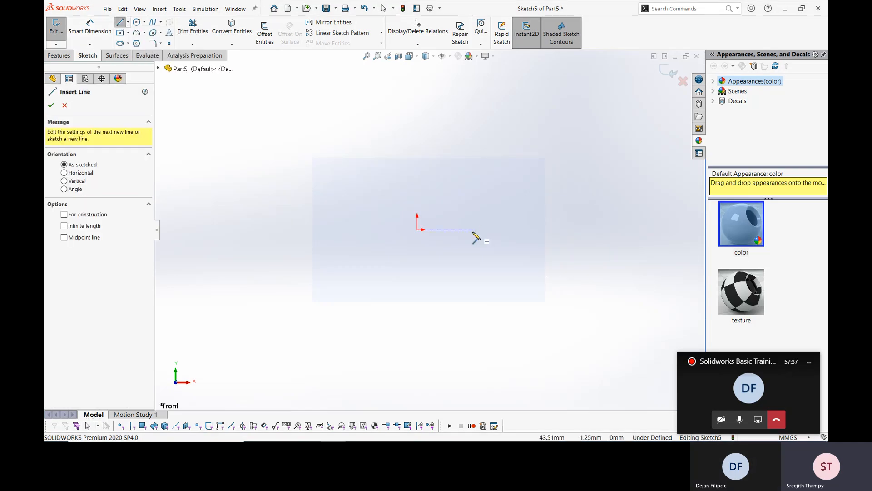
pyautogui.click(417, 229)
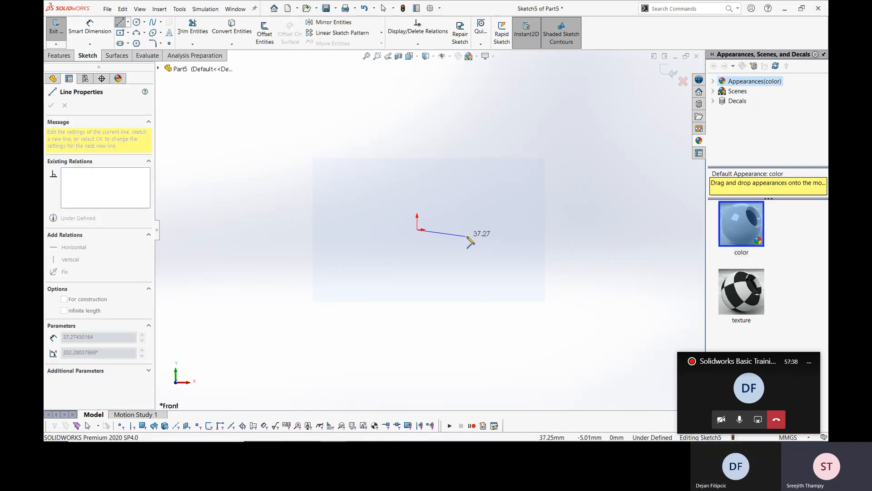
pyautogui.click(570, 231)
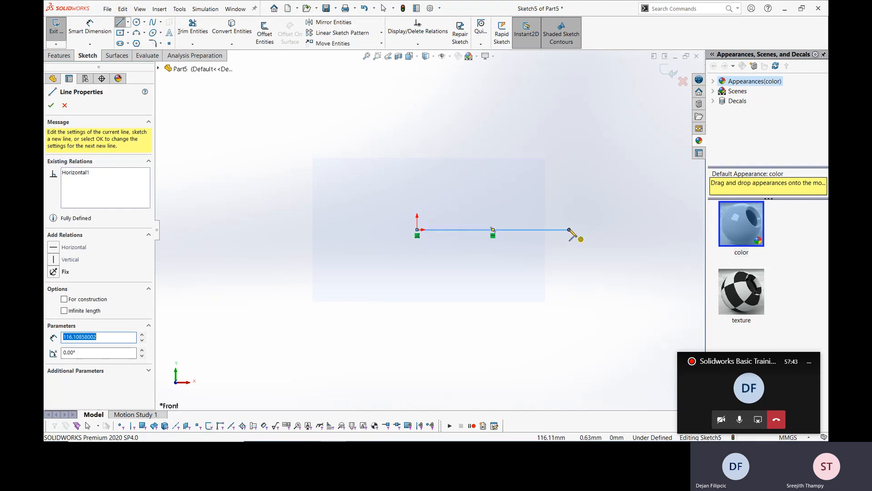
pyautogui.press('Escape')
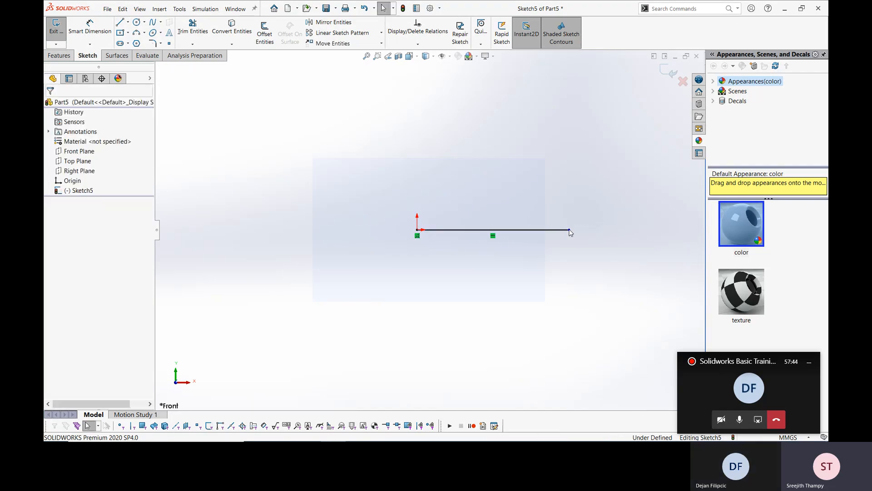
pyautogui.moveTo(569, 233); pyautogui.dragTo(493, 255)
pyautogui.click(492, 271)
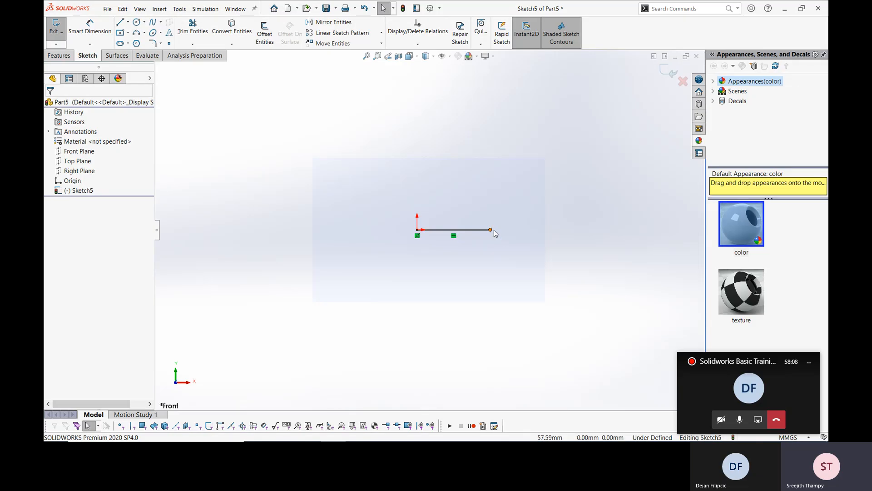
# Close the profile with chained lines: a slanted side, two perpendicular segments, a horizontal segment ending above the origin, and a vertical about 48 mm long.
pyautogui.click(120, 22)
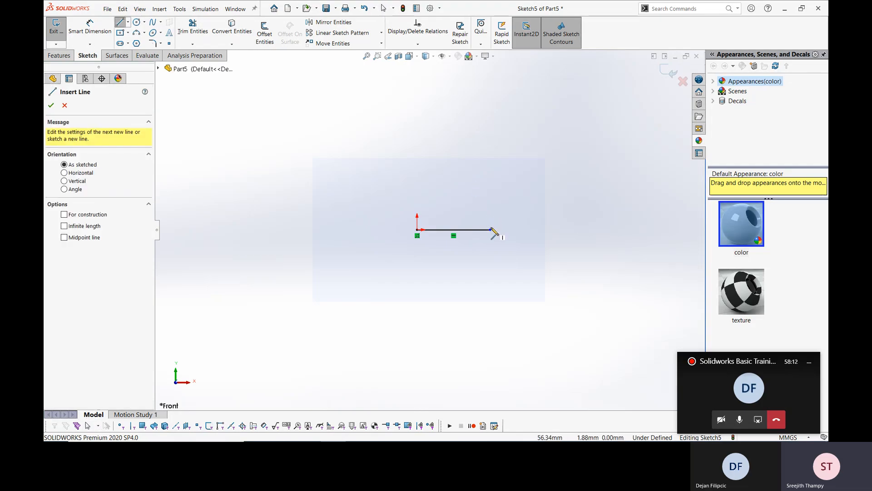
pyautogui.click(491, 229)
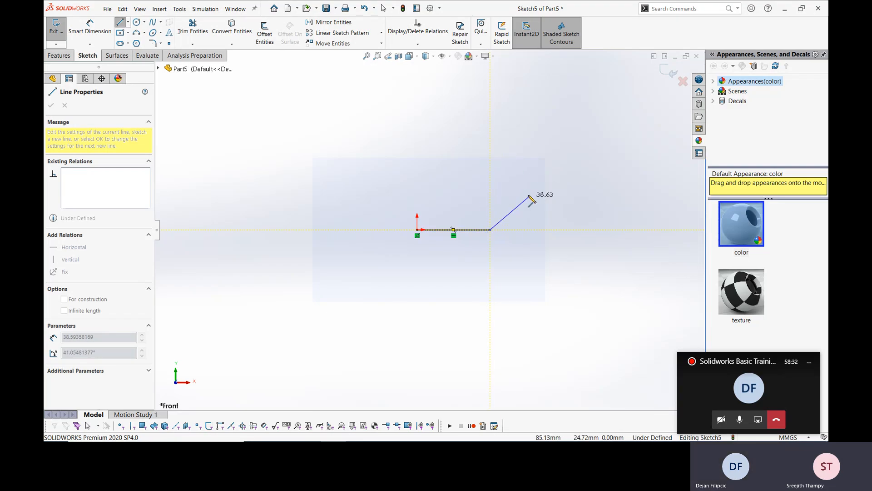
pyautogui.click(543, 167)
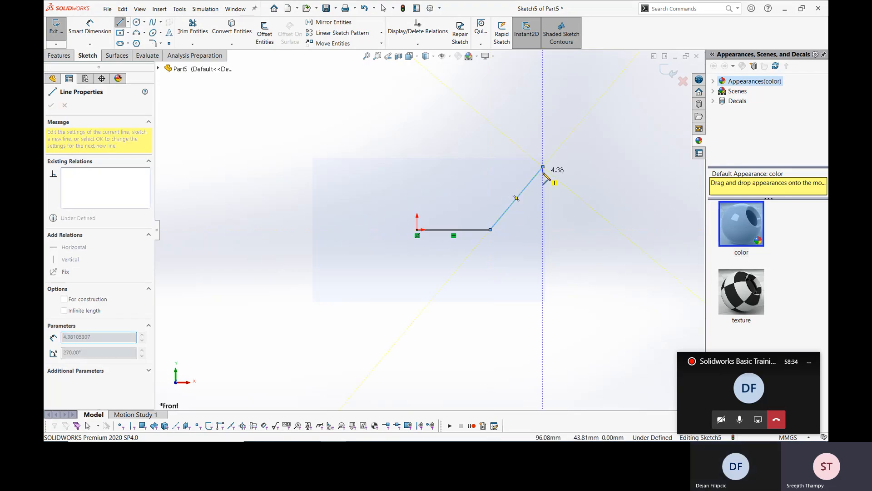
pyautogui.click(494, 127)
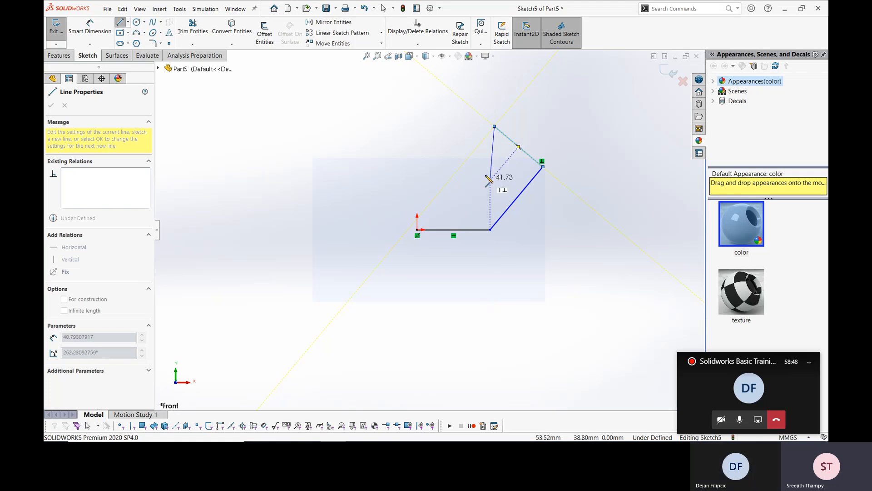
pyautogui.click(460, 167)
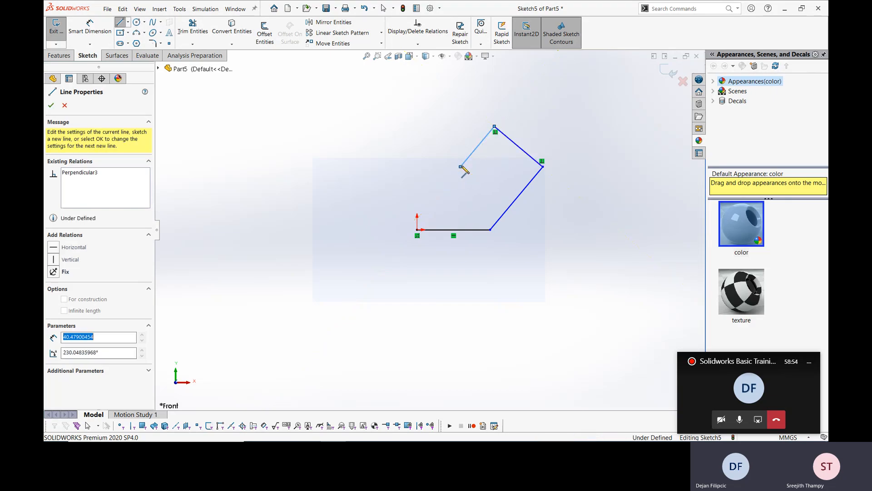
pyautogui.click(417, 167)
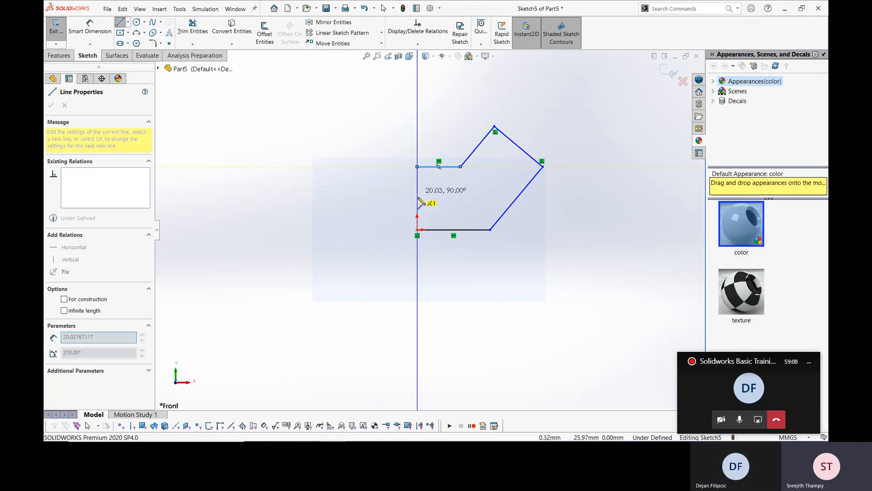
pyautogui.click(417, 230)
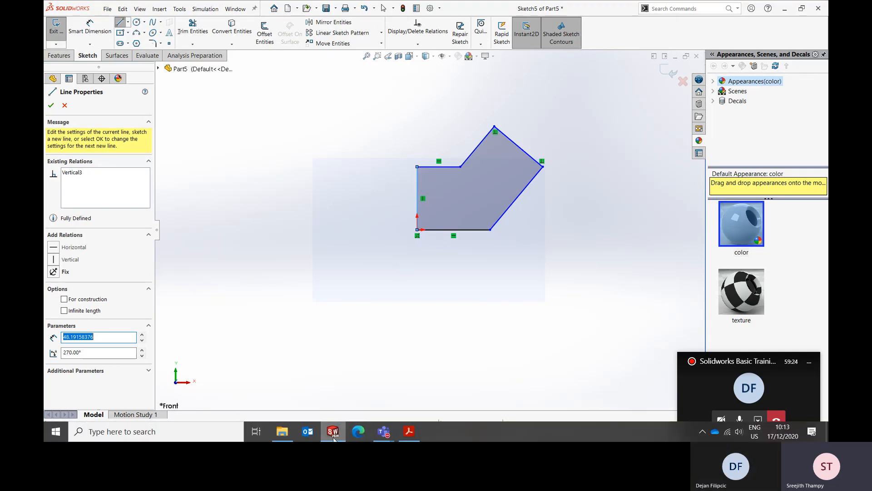
# Switch to LESSON-2.pdf to review the topics on turning off tools and sketch status, and return to the SOLIDWORKS sketch.
pyautogui.click(409, 424)
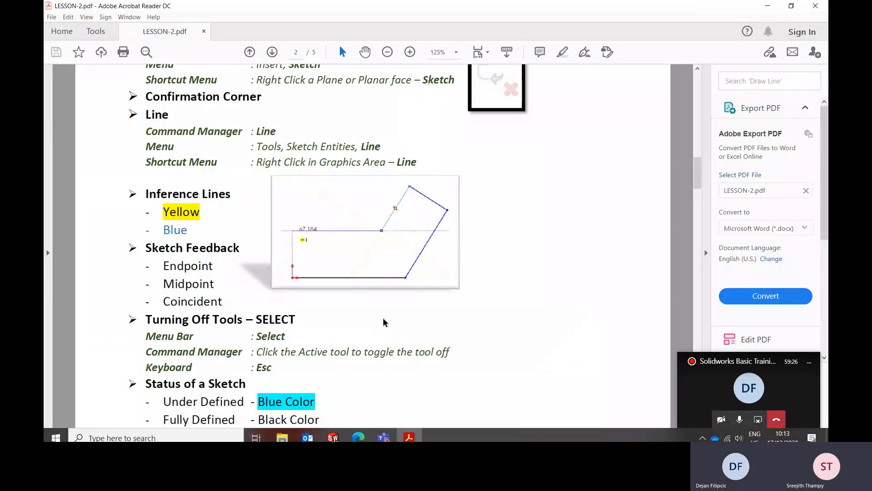
pyautogui.scroll(-1, 383, 323)
pyautogui.scroll(-1, 383, 322)
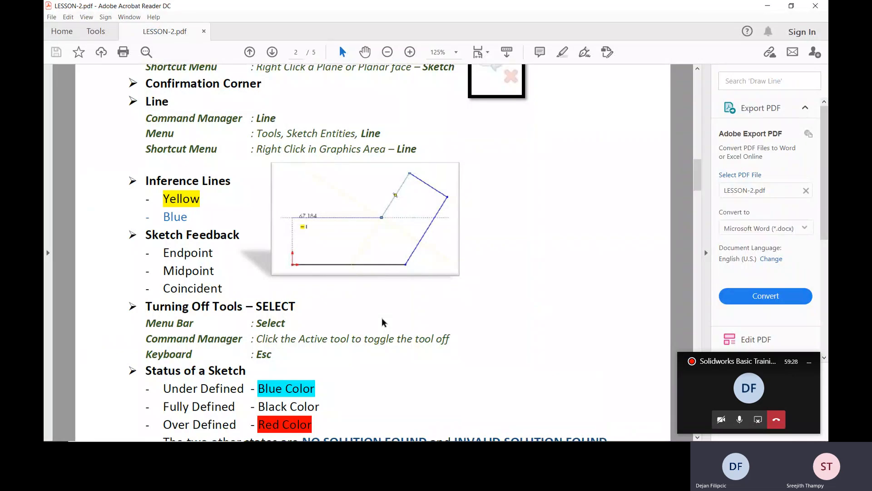
pyautogui.scroll(-1, 381, 323)
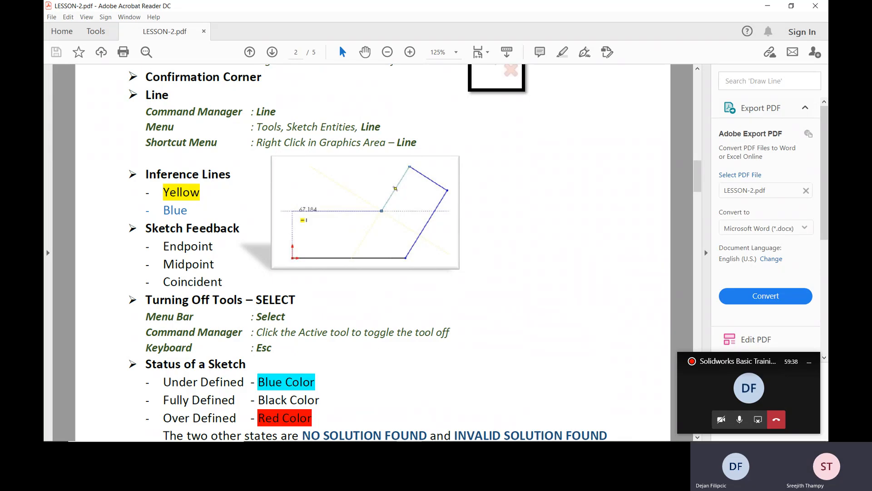
pyautogui.moveTo(363, 440)
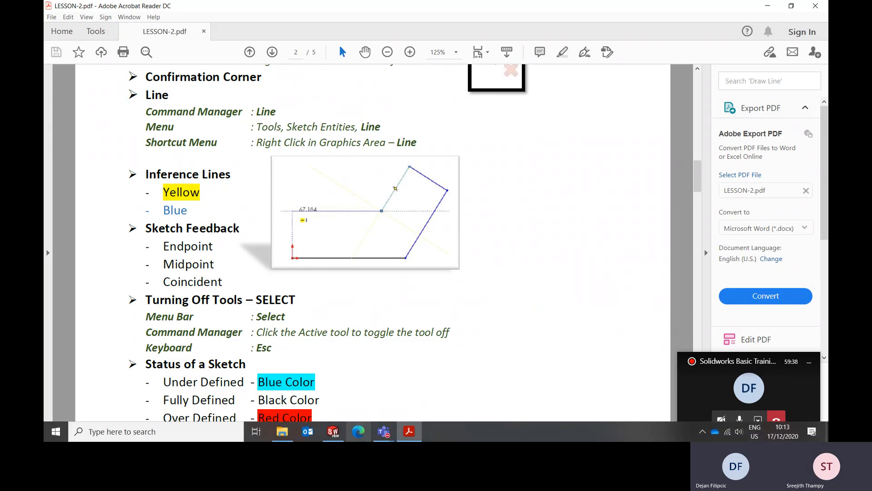
pyautogui.click(333, 432)
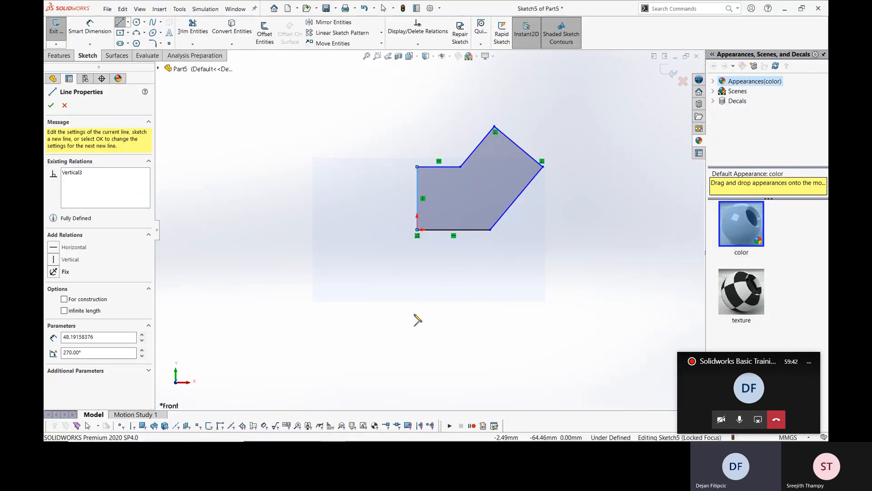
# Turn off the Line tool and delete all lines of the closed profile from the sketch.
pyautogui.press('Escape')
pyautogui.press('Escape')
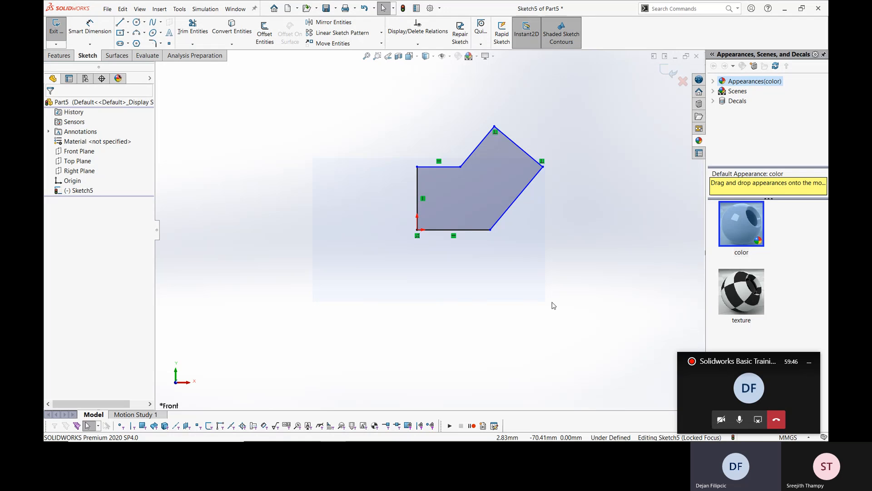
pyautogui.moveTo(553, 113)
pyautogui.mouseDown()
pyautogui.moveTo(413, 254)
pyautogui.moveTo(396, 256)
pyautogui.mouseUp()
pyautogui.press('Delete')
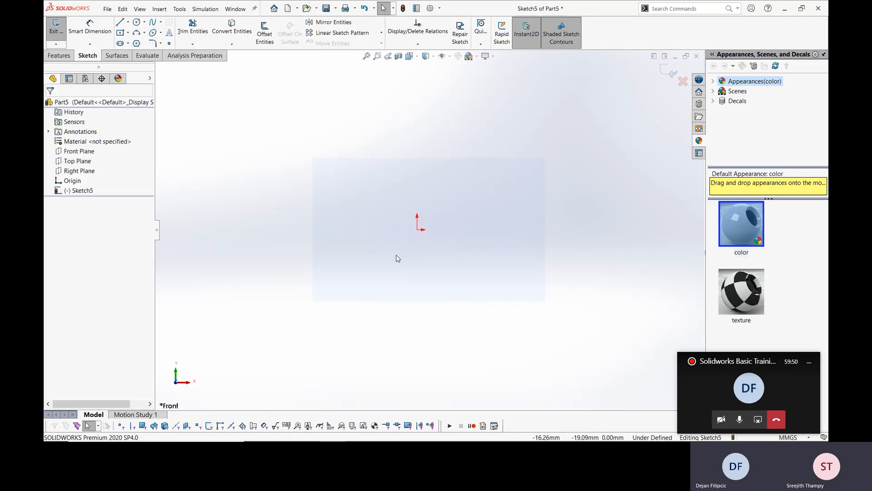
# Sketch an open chain of six connected lines starting to the side of the origin and ending just below and beside it.
pyautogui.click(120, 22)
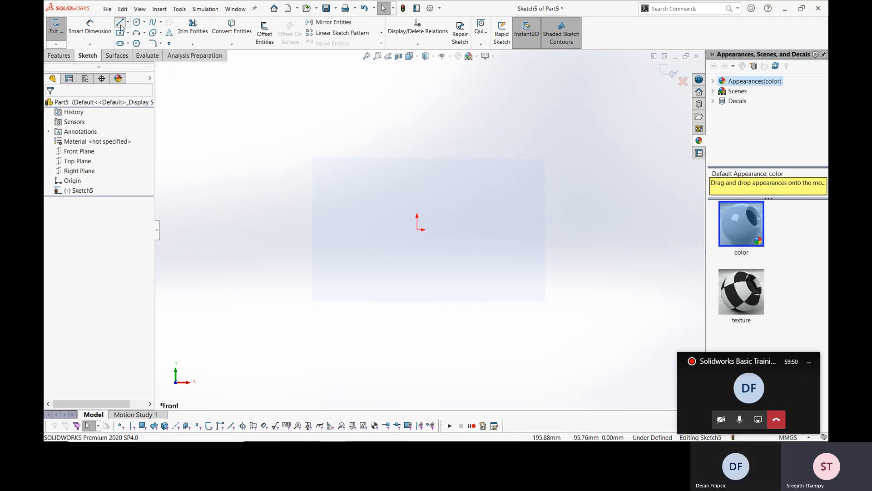
pyautogui.click(524, 229)
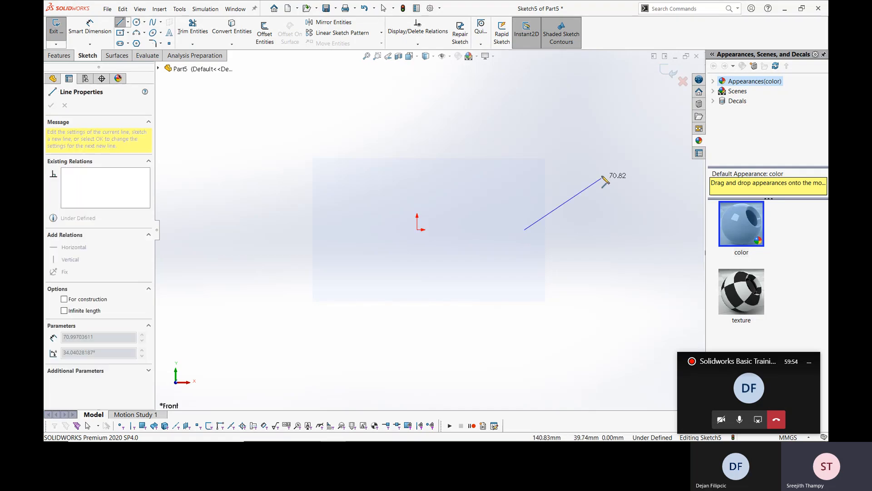
pyautogui.click(597, 158)
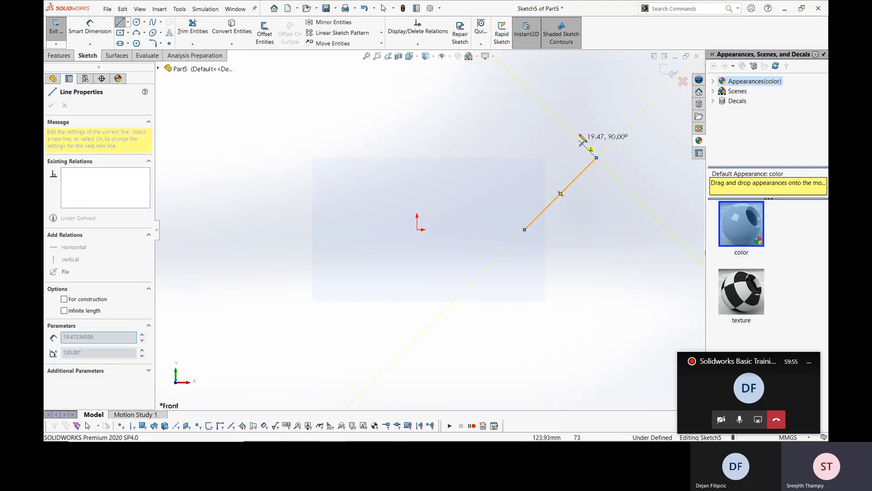
pyautogui.click(543, 105)
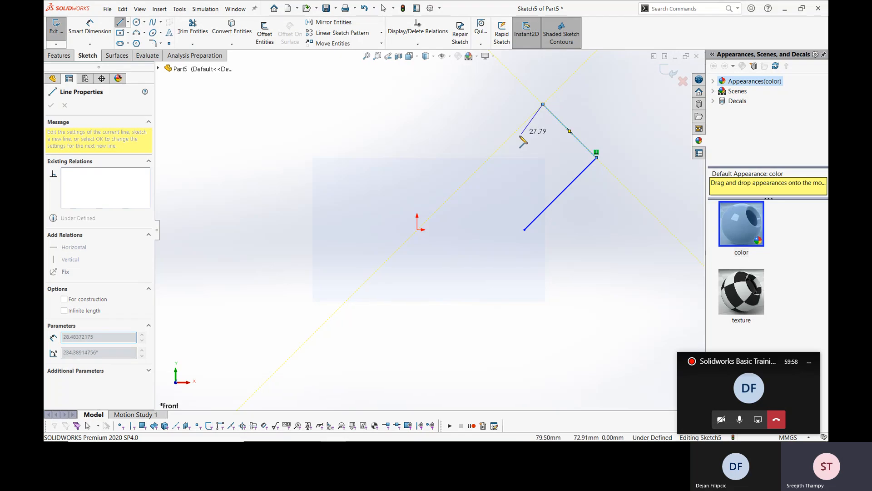
pyautogui.click(500, 147)
pyautogui.click(417, 129)
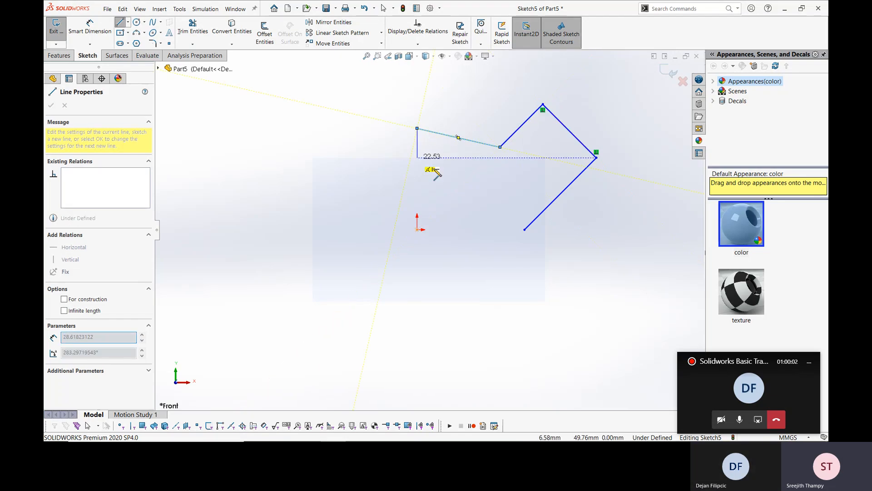
pyautogui.click(447, 175)
pyautogui.click(441, 241)
# Turn off the Line tool and delete all six lines of the open chain.
pyautogui.press('Escape')
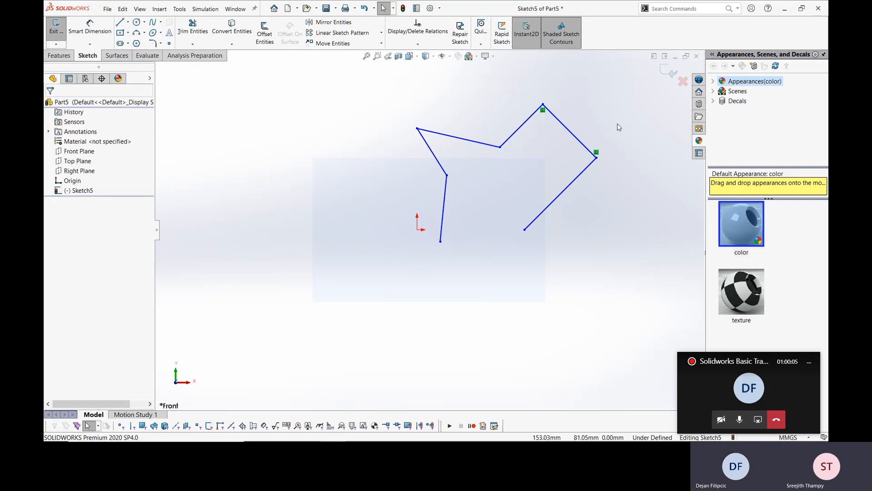
pyautogui.moveTo(620, 97)
pyautogui.mouseDown()
pyautogui.moveTo(369, 246)
pyautogui.moveTo(370, 266)
pyautogui.mouseUp()
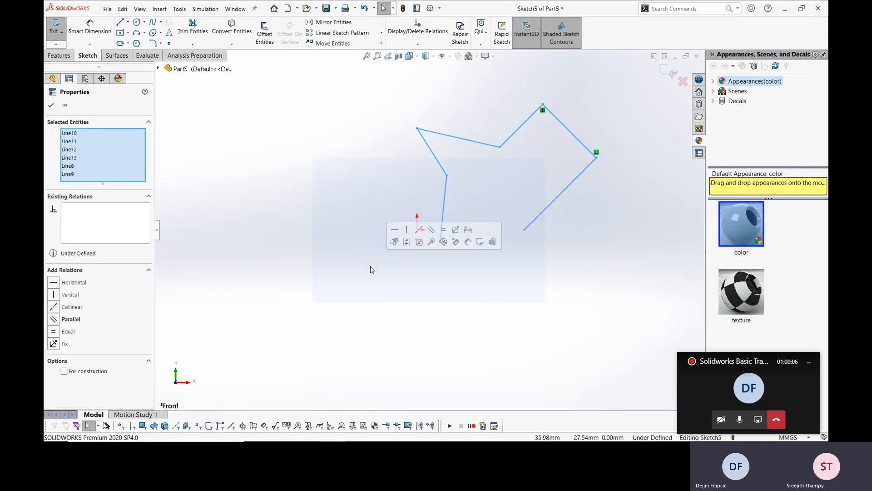
pyautogui.press('Delete')
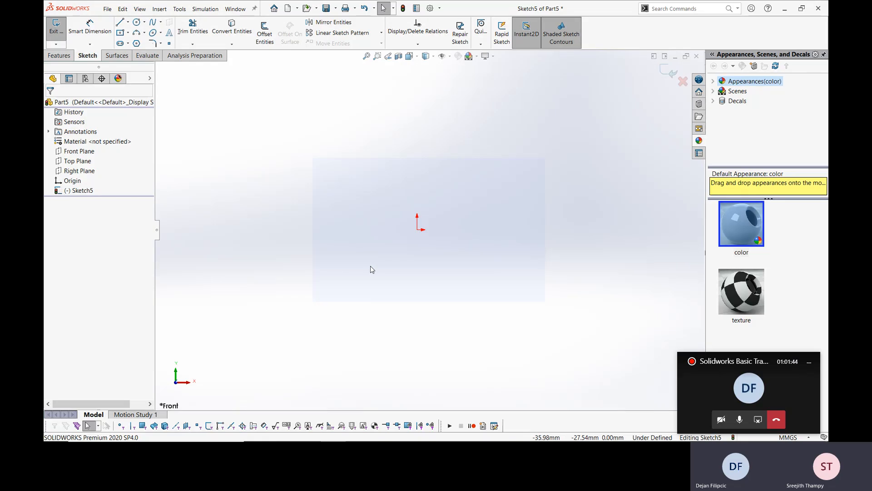
# Switch to LESSON-2.pdf to review the section on turning off tools, and return to the SOLIDWORKS sketch.
pyautogui.moveTo(418, 435)
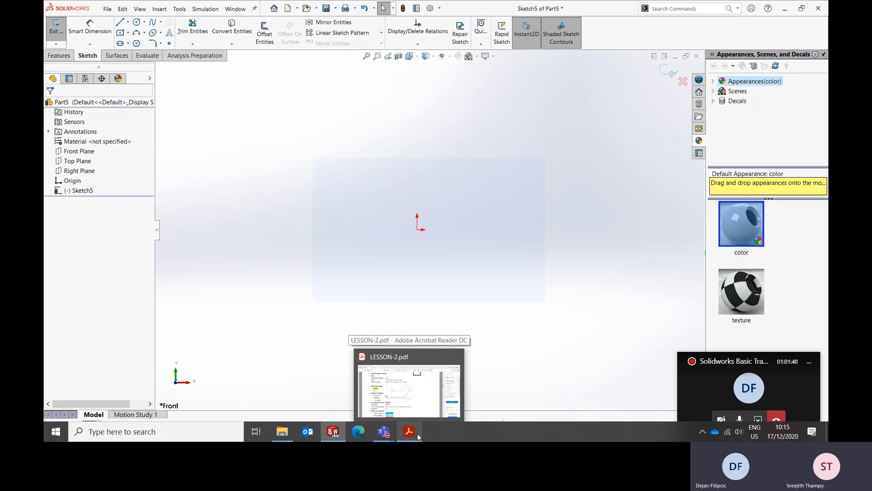
pyautogui.click(418, 433)
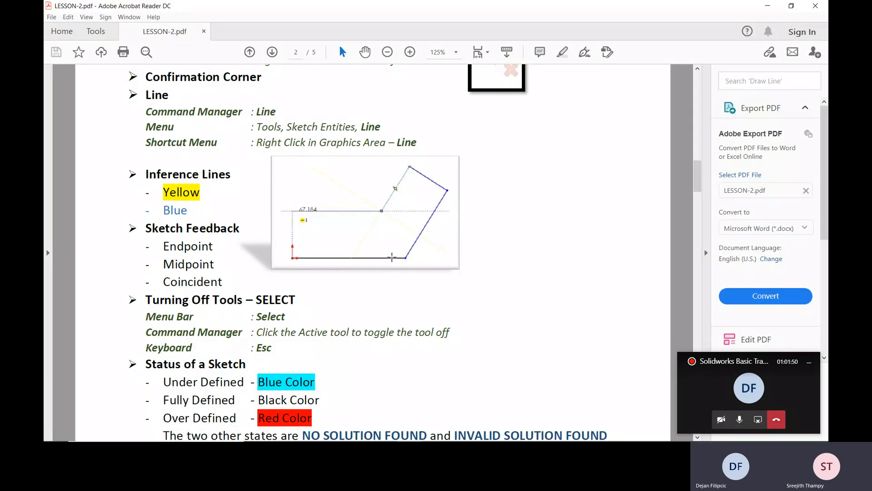
pyautogui.scroll(-2, 391, 257)
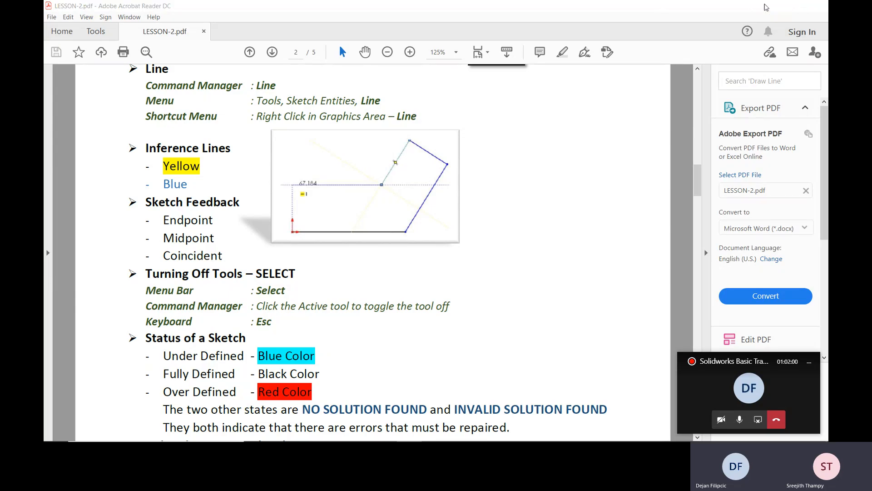
pyautogui.click(766, 6)
# Sketch a horizontal line about 60 mm long from the origin, and leave the Line tool turned off.
pyautogui.press('l')
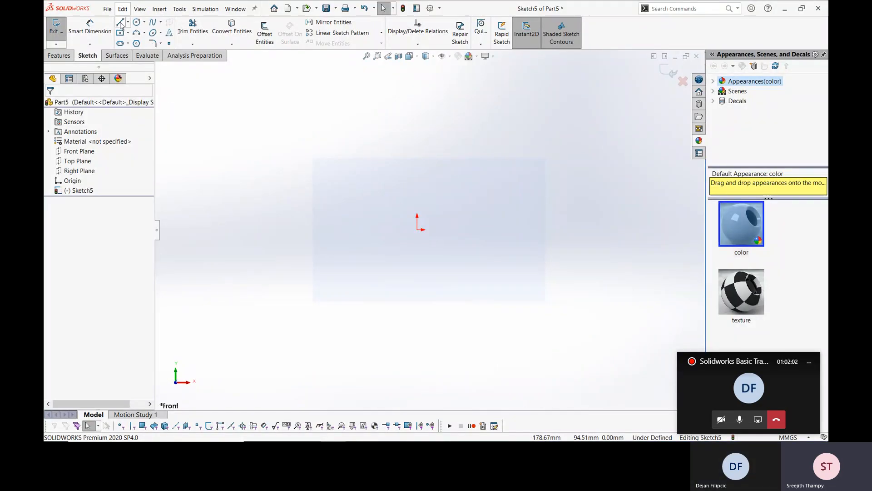
pyautogui.click(418, 230)
pyautogui.click(496, 230)
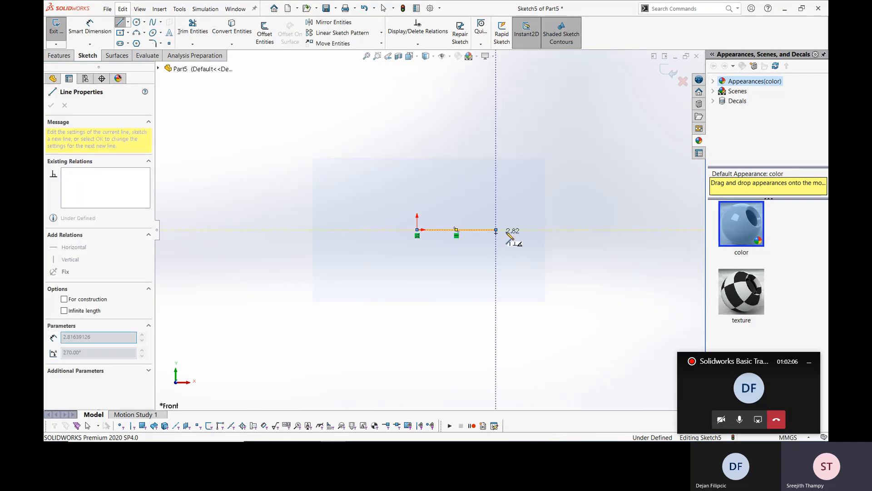
pyautogui.press('Escape')
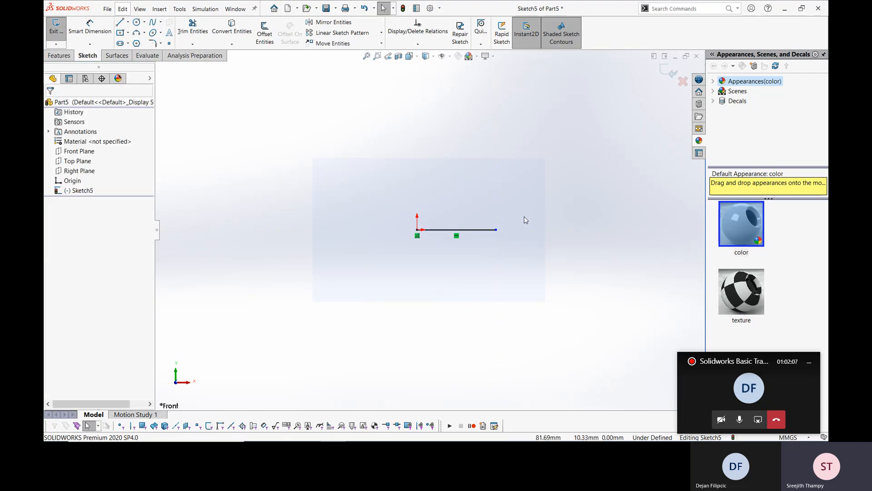
pyautogui.click(120, 23)
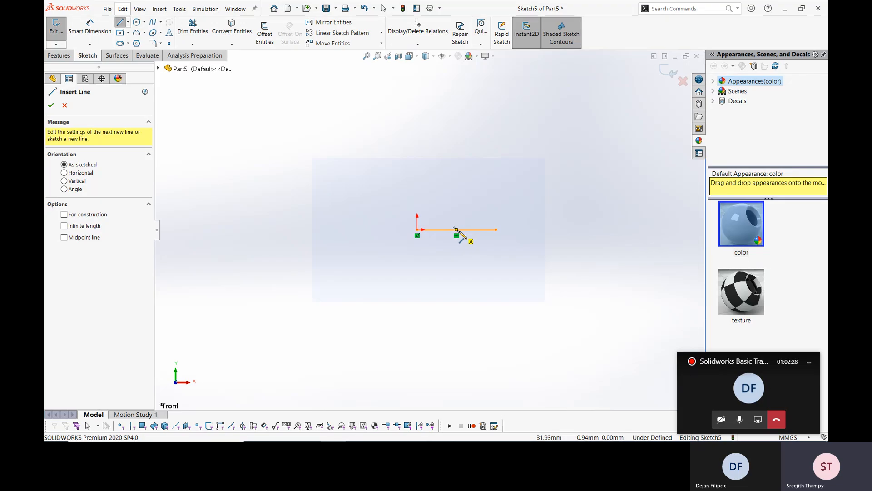
pyautogui.press('Escape')
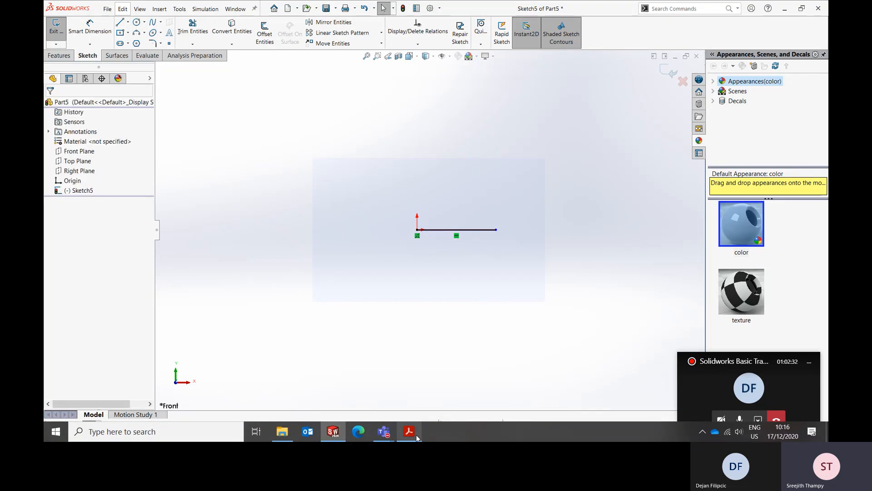
# Check the methods for turning off tools in LESSON-2.pdf, return to SOLIDWORKS and delete the horizontal line.
pyautogui.click(416, 435)
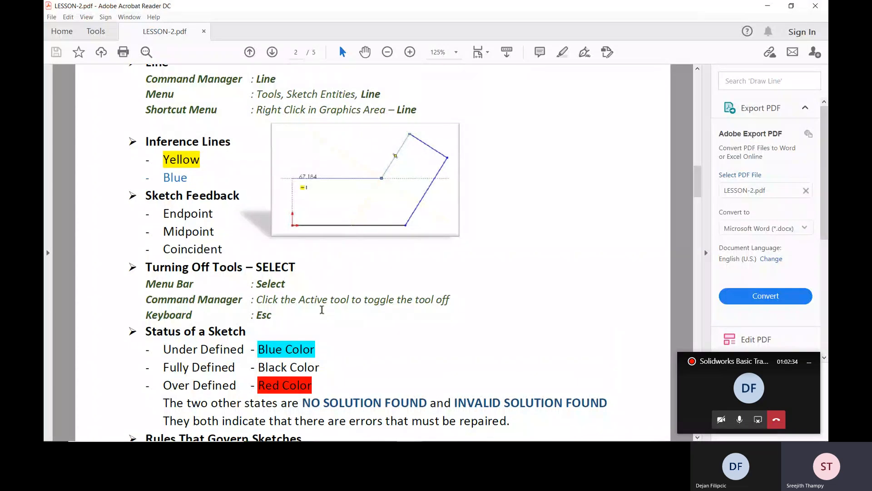
pyautogui.hotkey('alt', 'Tab')
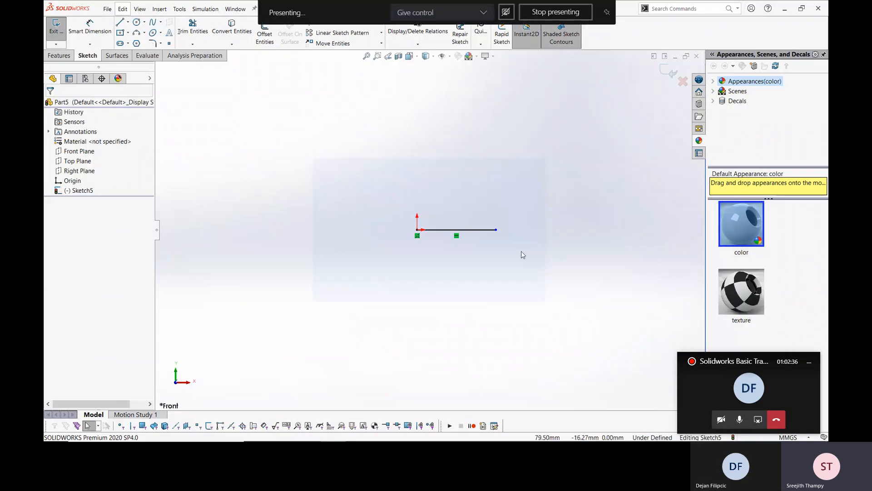
pyautogui.click(480, 230)
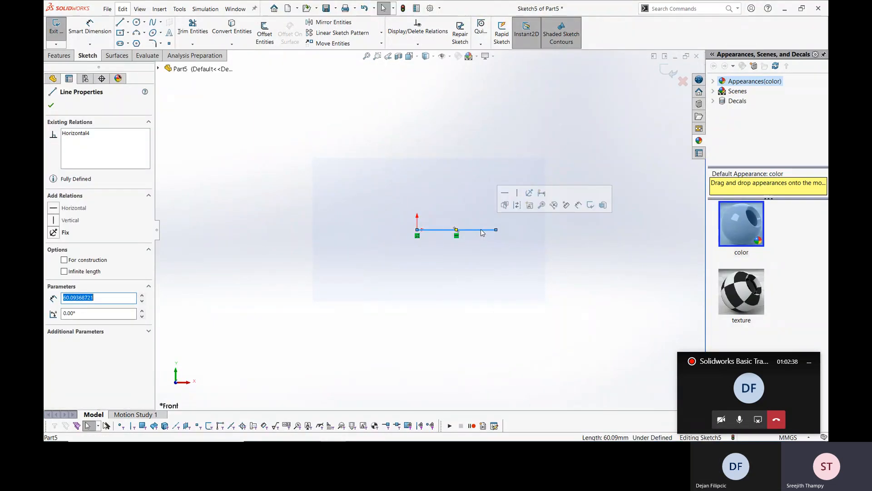
pyautogui.press('Delete')
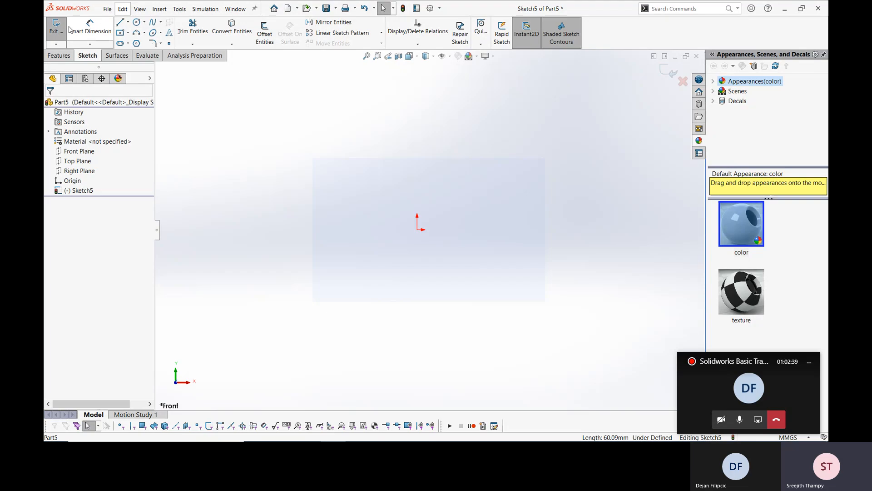
# Sketch a new horizontal line about 70 mm long from the origin and turn off the Line tool.
pyautogui.press('l')
pyautogui.click(417, 229)
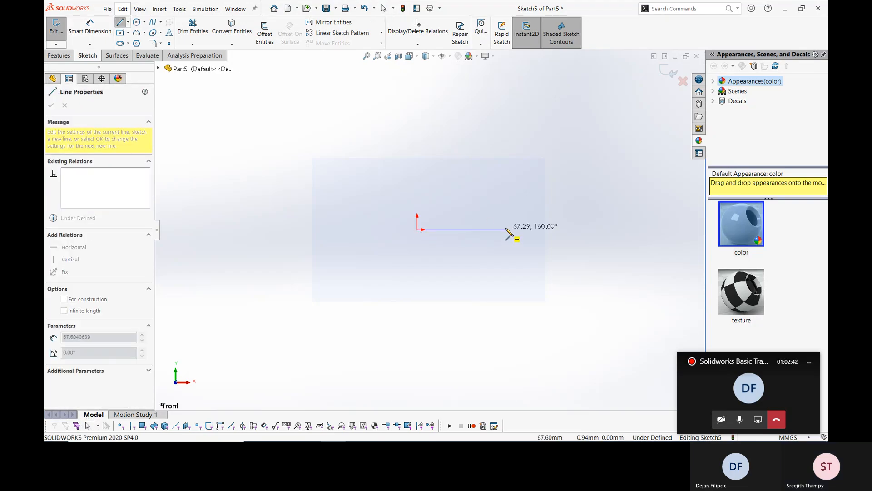
pyautogui.click(508, 229)
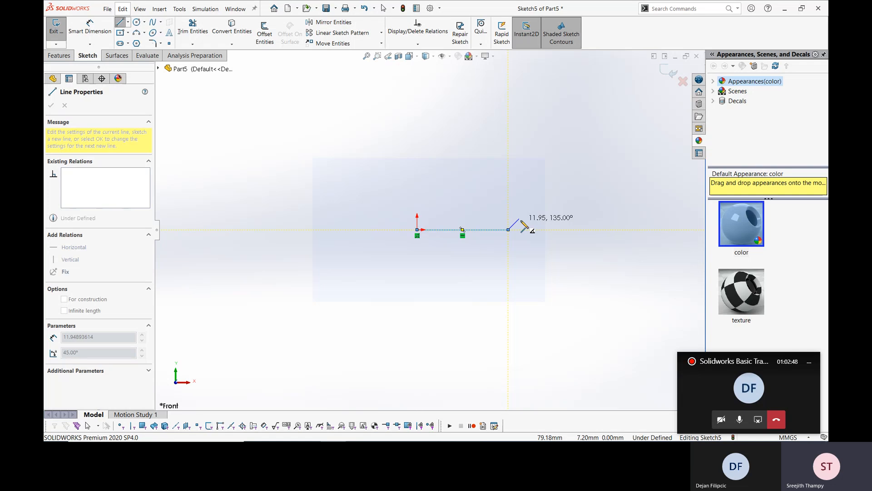
pyautogui.press('Escape')
# Start a slanted line from the horizontal line's free endpoint and abandon it by switching to Select.
pyautogui.click(119, 22)
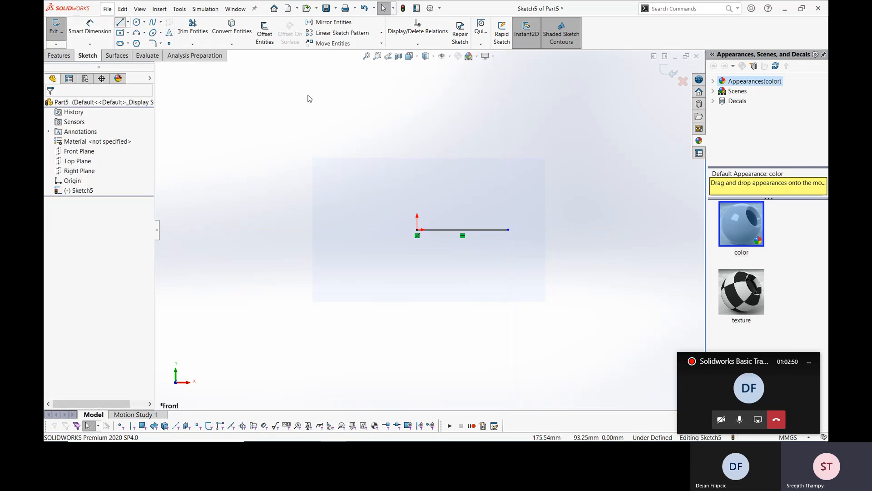
pyautogui.click(509, 230)
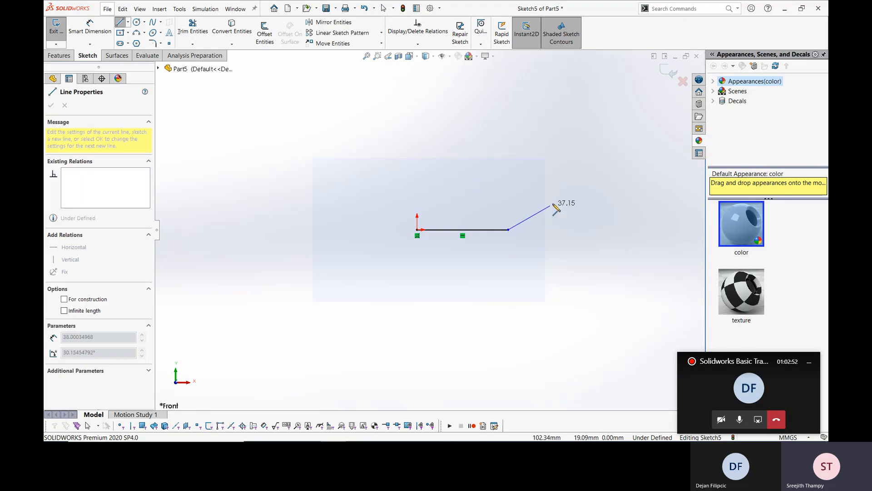
pyautogui.rightClick(566, 189)
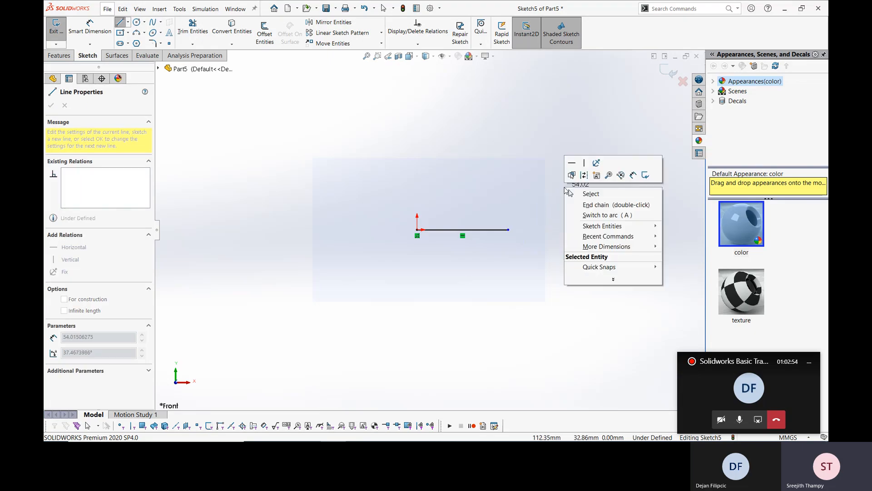
pyautogui.click(581, 195)
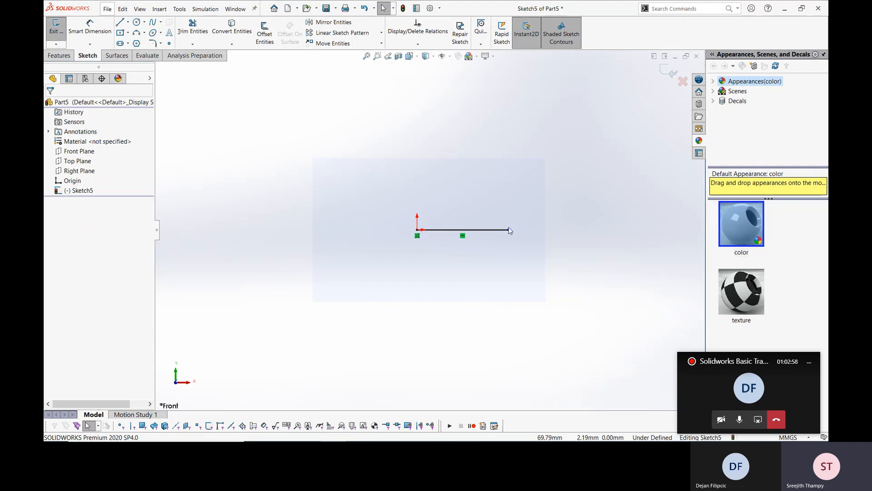
# Shorten the horizontal line to about 27 mm by moving its free endpoint, and delete the line.
pyautogui.moveTo(508, 229); pyautogui.dragTo(453, 230)
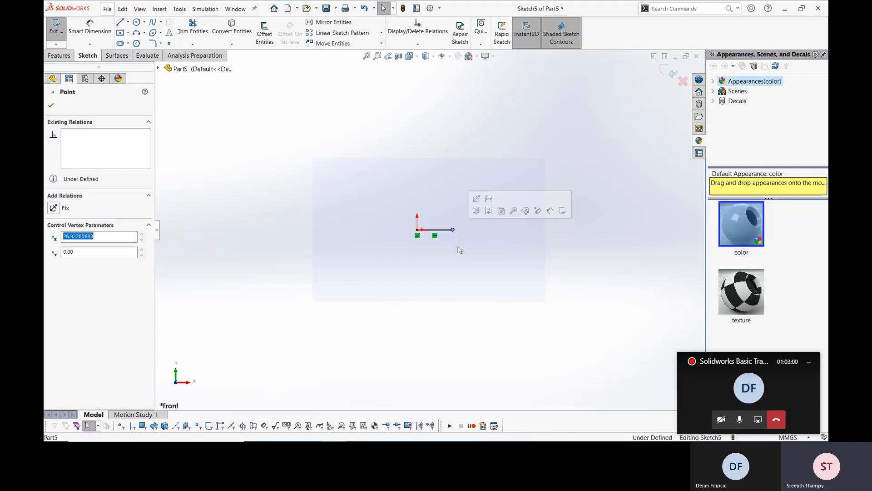
pyautogui.click(444, 231)
pyautogui.press('Delete')
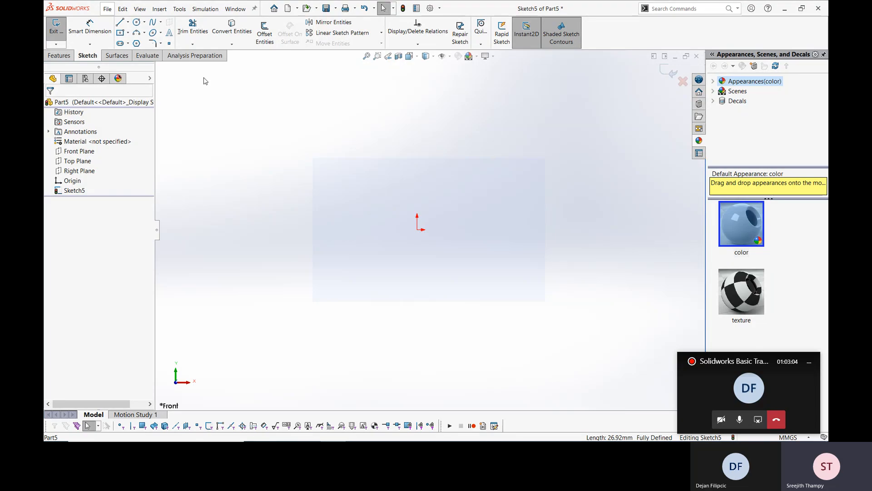
# Start a horizontal centerline from the origin and cancel it before placing its end.
pyautogui.click(128, 23)
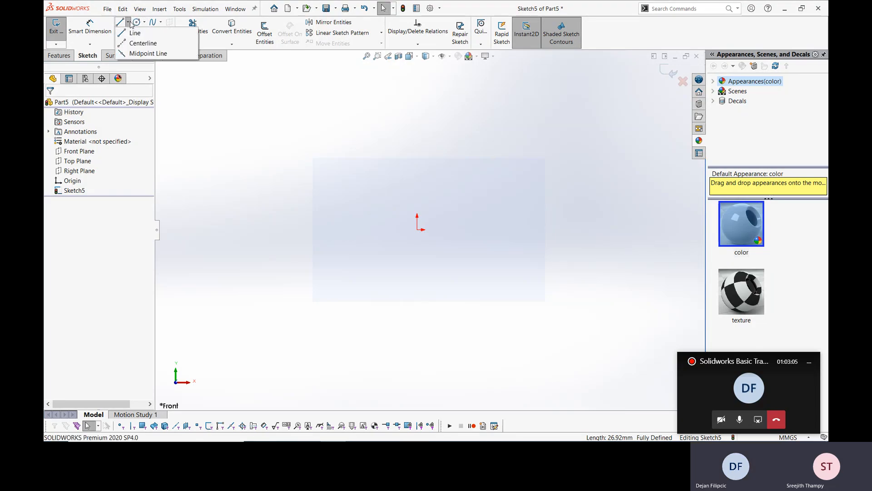
pyautogui.click(139, 43)
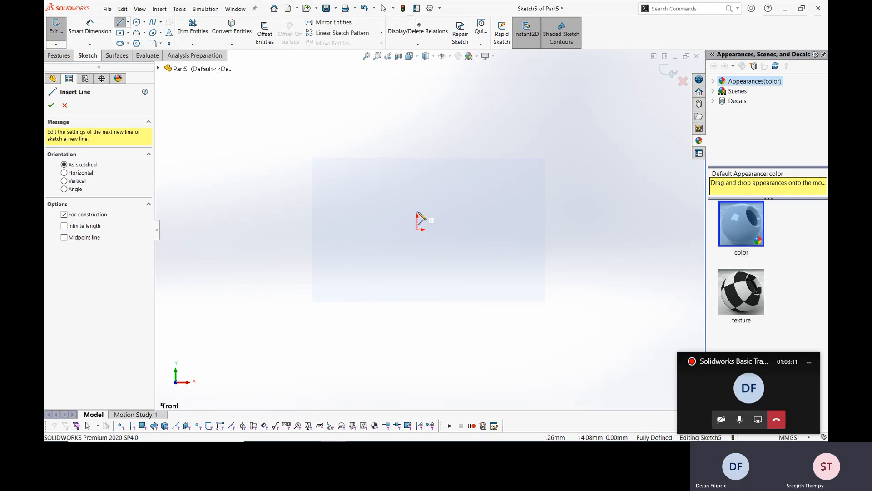
pyautogui.click(417, 229)
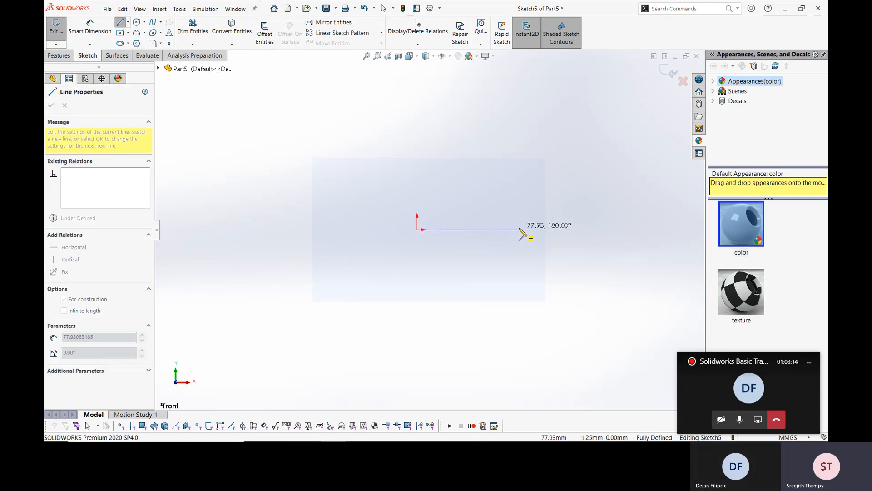
pyautogui.press('Escape')
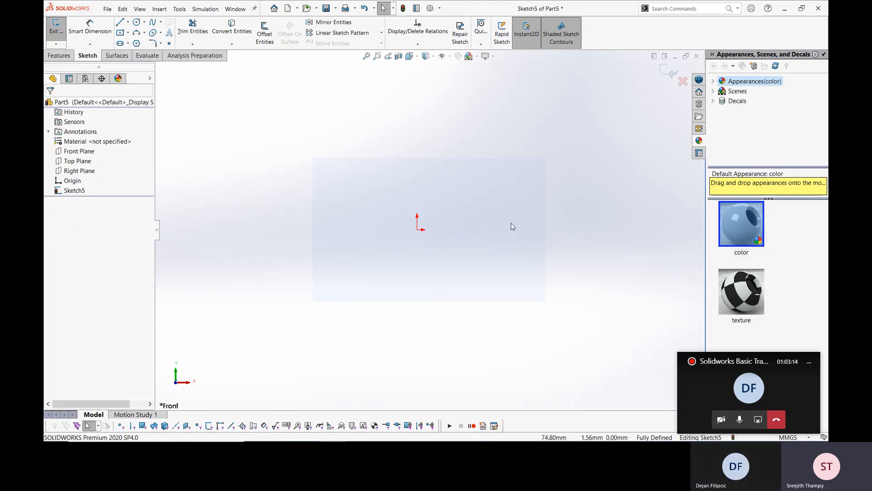
# Sketch a center-point circle with a radius of about 45 mm at the origin, and delete it.
pyautogui.click(136, 23)
pyautogui.click(145, 22)
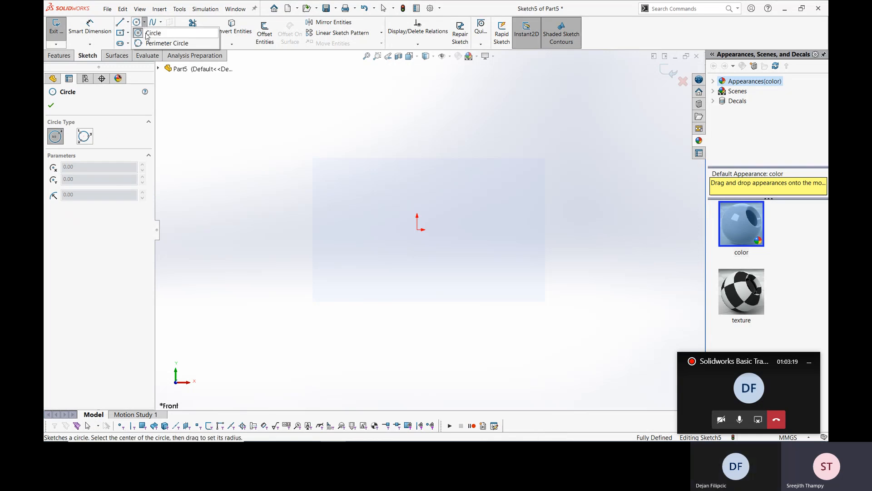
pyautogui.click(150, 37)
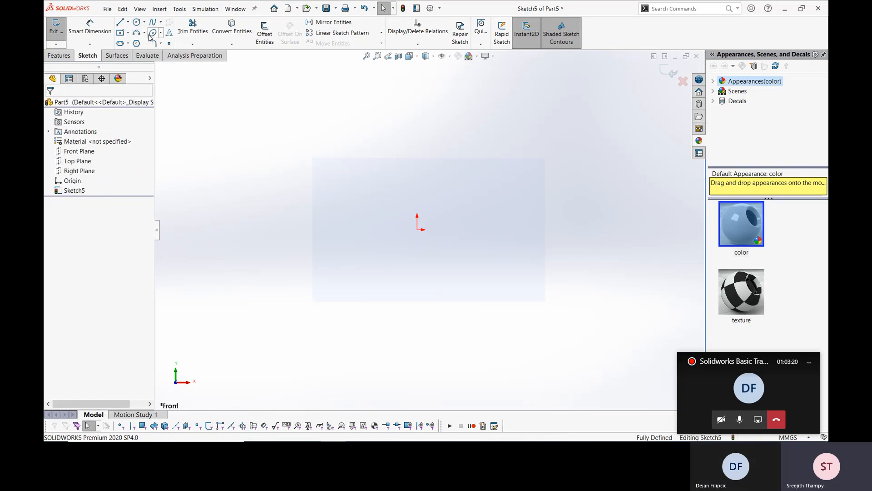
pyautogui.click(144, 23)
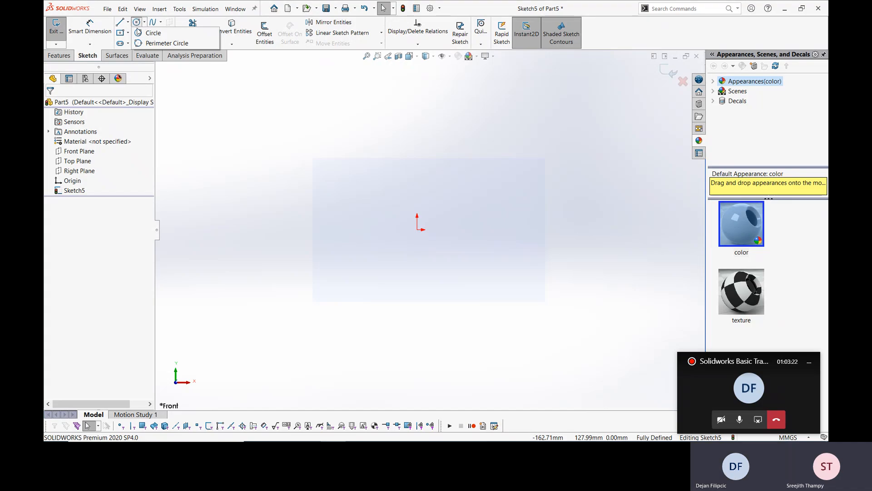
pyautogui.click(151, 33)
pyautogui.click(417, 230)
pyautogui.click(464, 190)
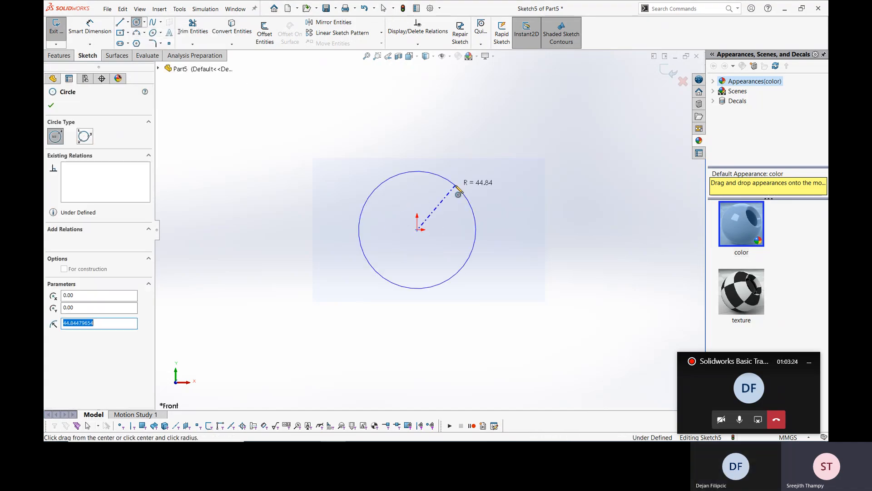
pyautogui.press('Escape')
pyautogui.click(467, 196)
pyautogui.press('Delete')
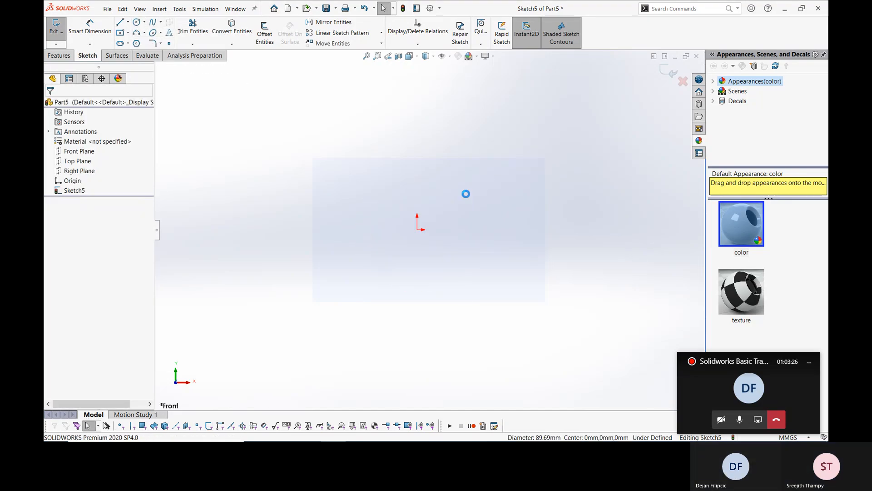
# Sketch a three-point perimeter circle with a radius of about 40 mm above the origin, and delete it.
pyautogui.click(160, 32)
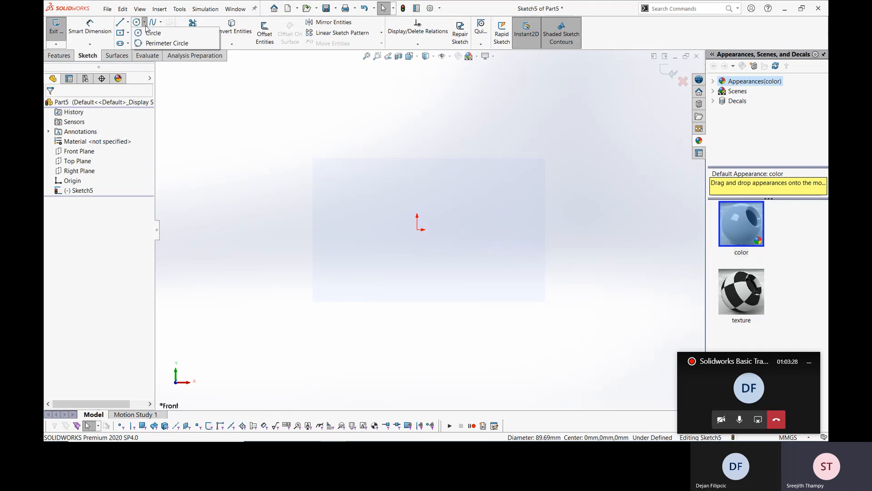
pyautogui.click(155, 43)
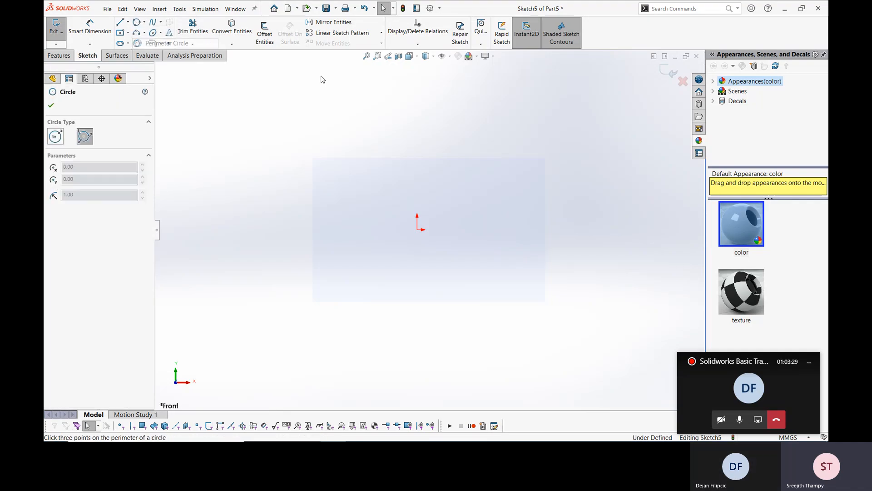
pyautogui.click(430, 136)
pyautogui.click(507, 160)
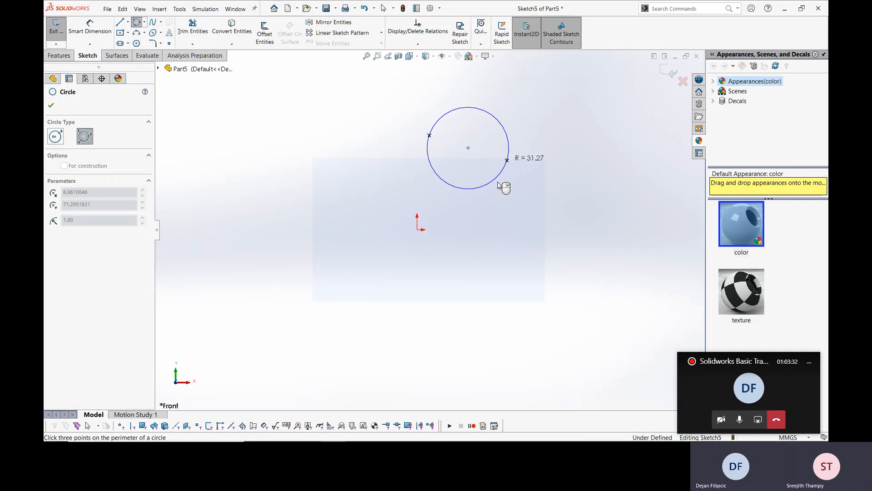
pyautogui.click(445, 231)
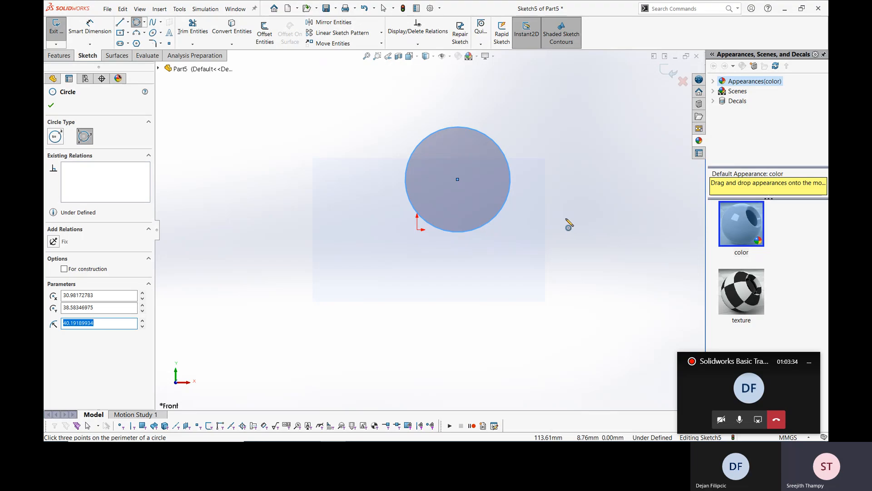
pyautogui.press('Escape')
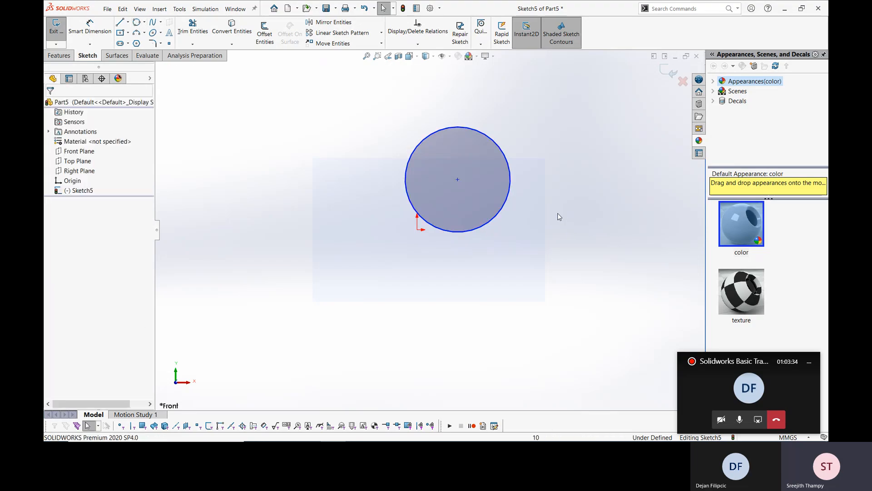
pyautogui.click(508, 200)
pyautogui.press('Delete')
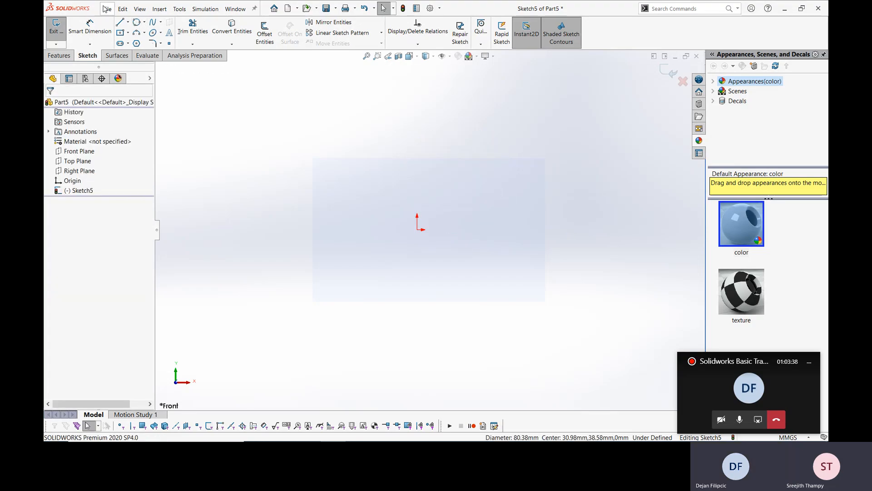
# Sketch a wide center rectangle from a center point above the origin, and undo it.
pyautogui.click(121, 34)
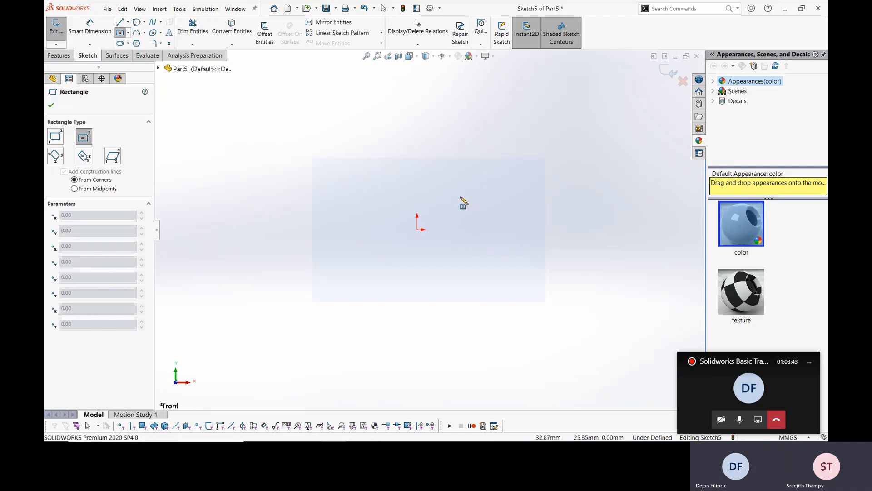
pyautogui.click(381, 126)
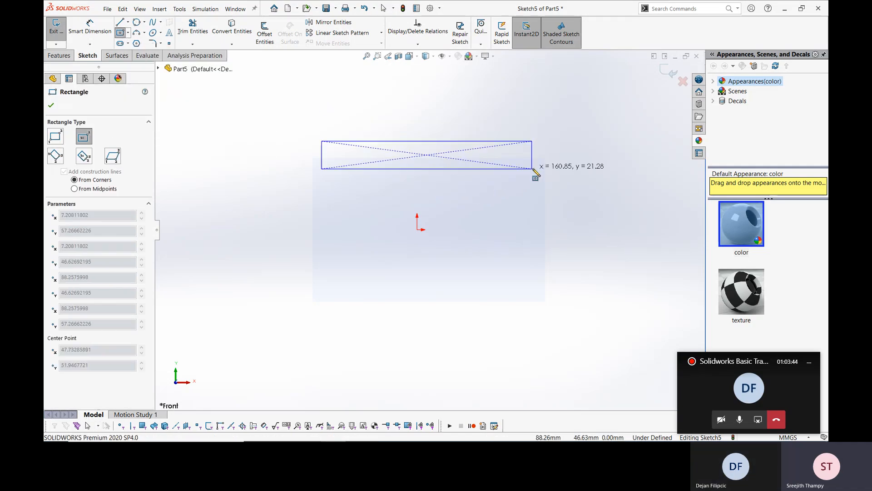
pyautogui.click(530, 197)
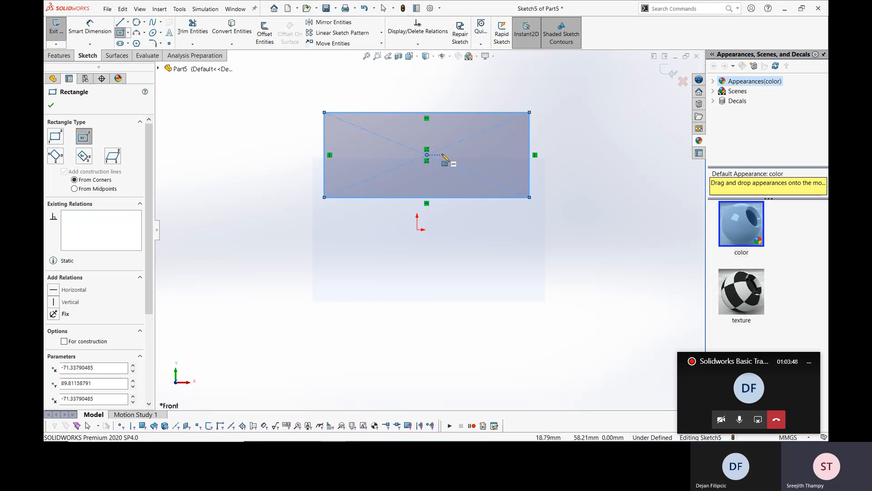
pyautogui.hotkey('ctrl', 'z')
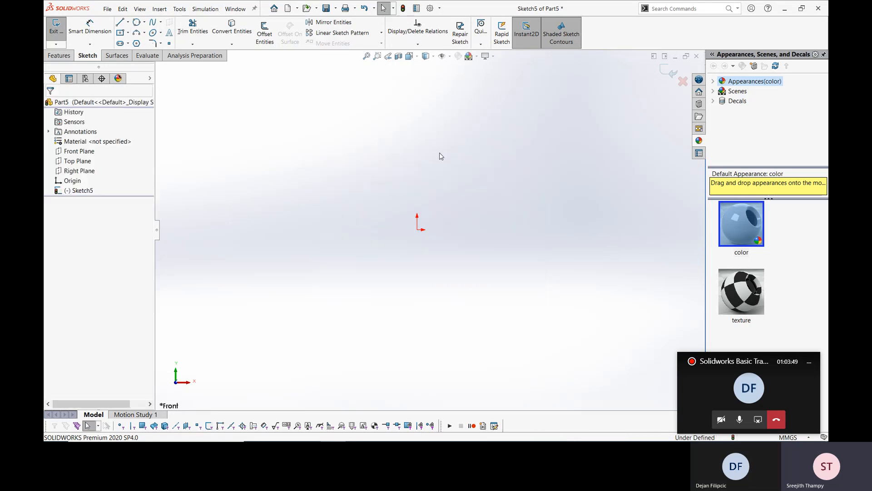
pyautogui.click(128, 33)
pyautogui.click(141, 55)
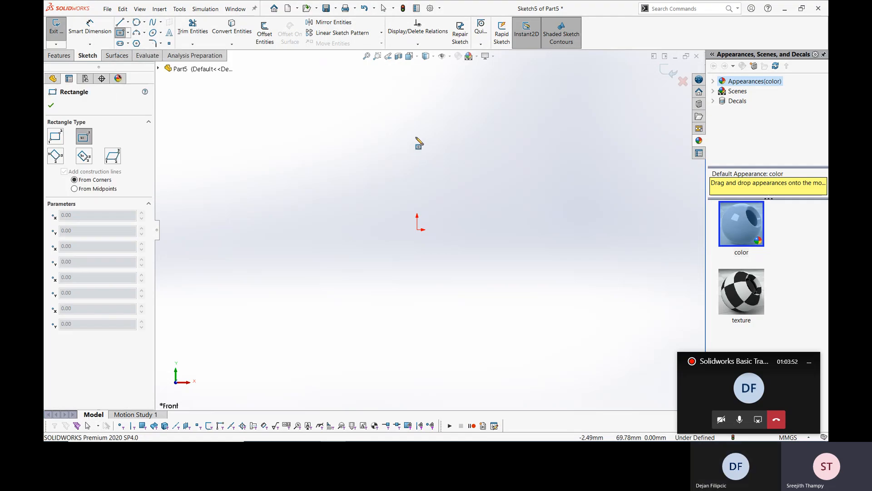
pyautogui.click(415, 140)
pyautogui.press('Escape')
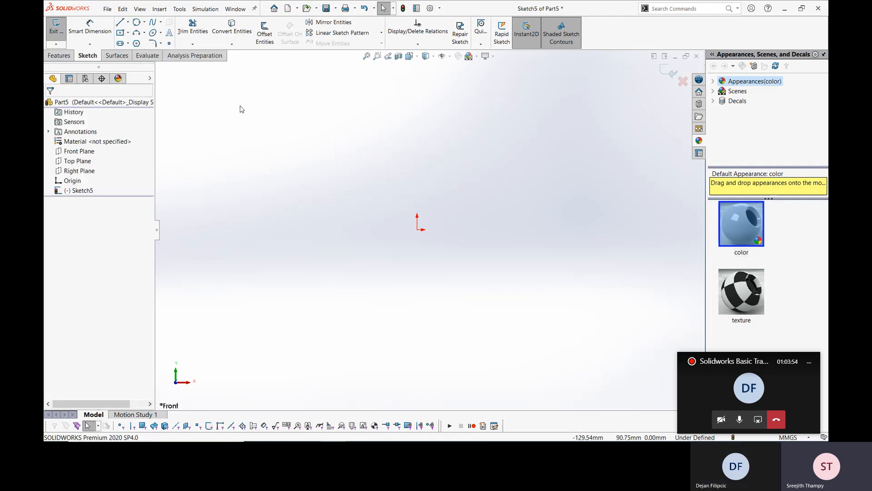
# Sketch a corner rectangle by two opposite corners above the origin, turn off the tool, and delete the rectangle.
pyautogui.click(128, 35)
pyautogui.click(141, 45)
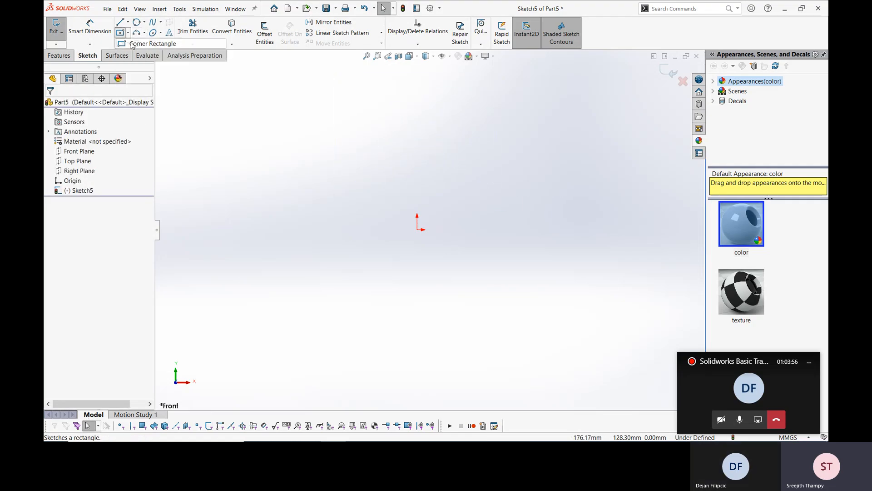
pyautogui.click(414, 125)
pyautogui.click(548, 190)
pyautogui.press('Escape')
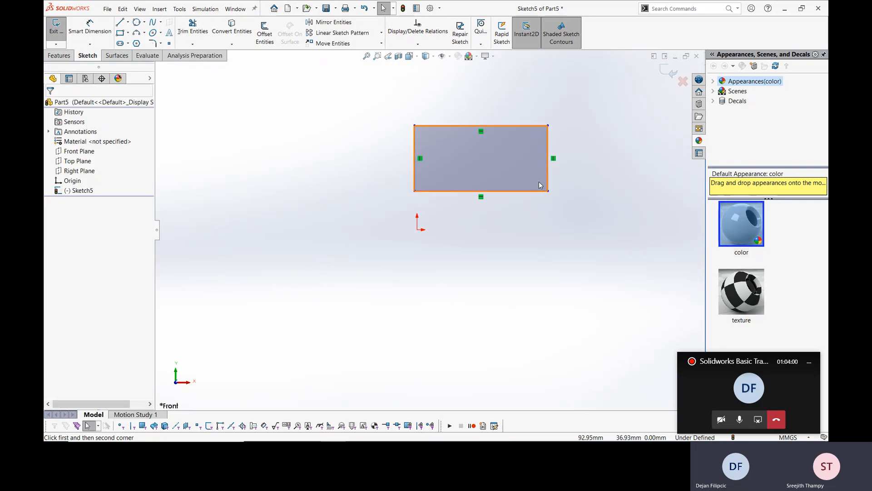
pyautogui.click(541, 186)
pyautogui.press('Delete')
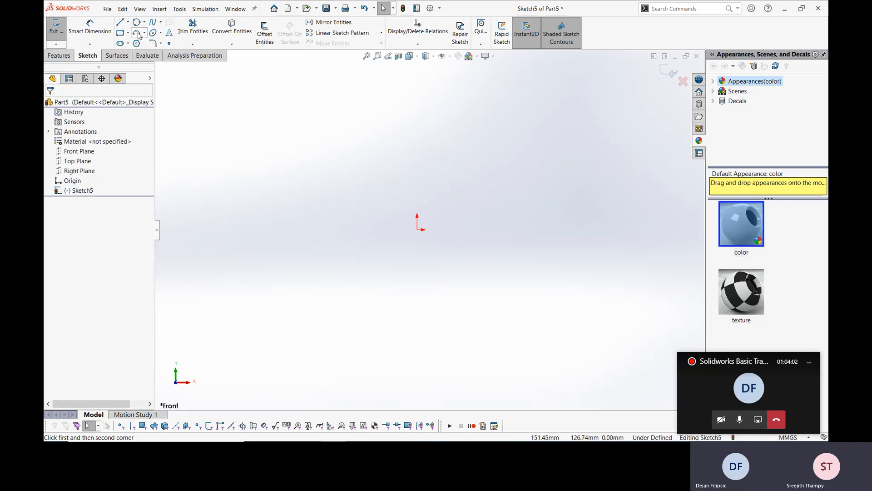
# Sketch a hexagon above the origin with an inscribed circle about 102 mm in diameter, and set its number of sides to 8.
pyautogui.click(136, 43)
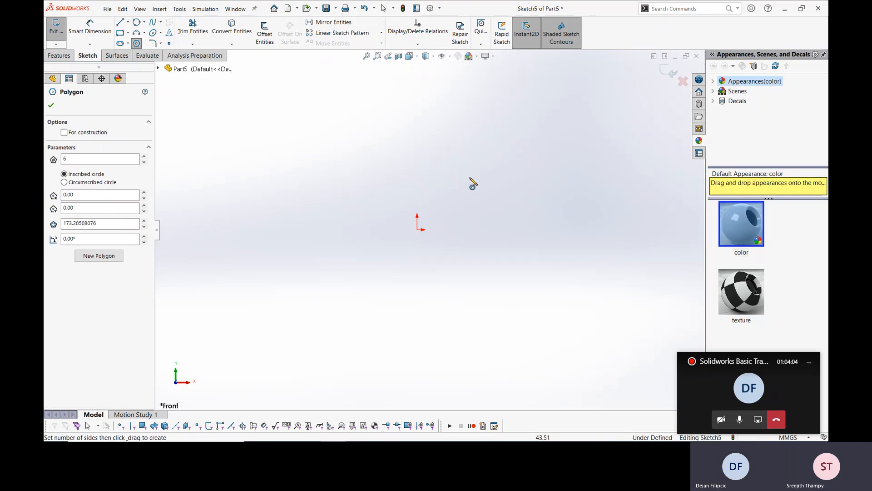
pyautogui.click(468, 176)
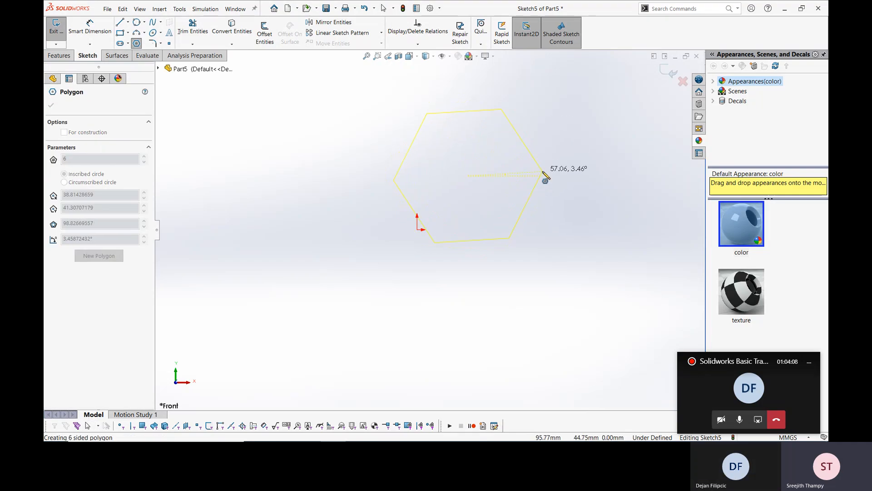
pyautogui.click(546, 177)
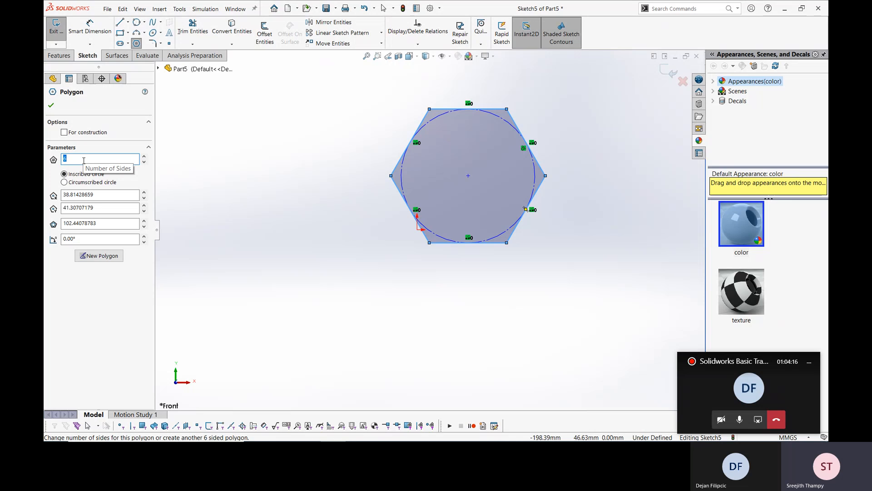
pyautogui.write('8')
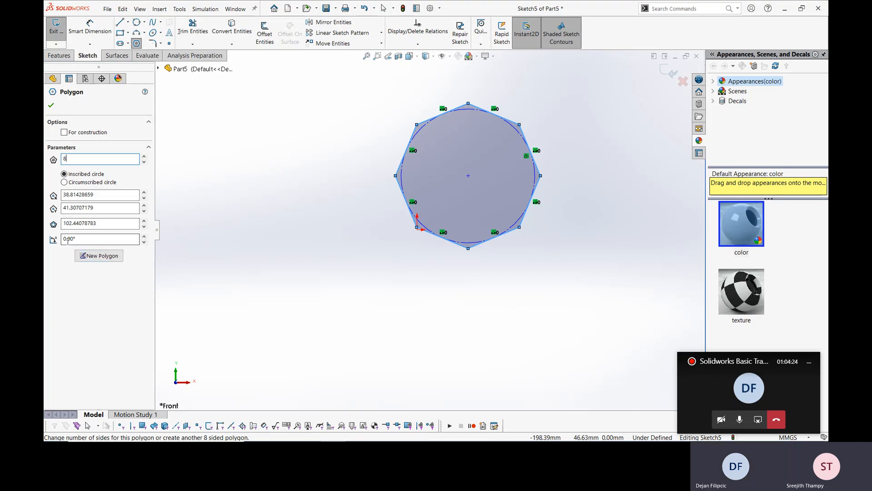
pyautogui.click(51, 105)
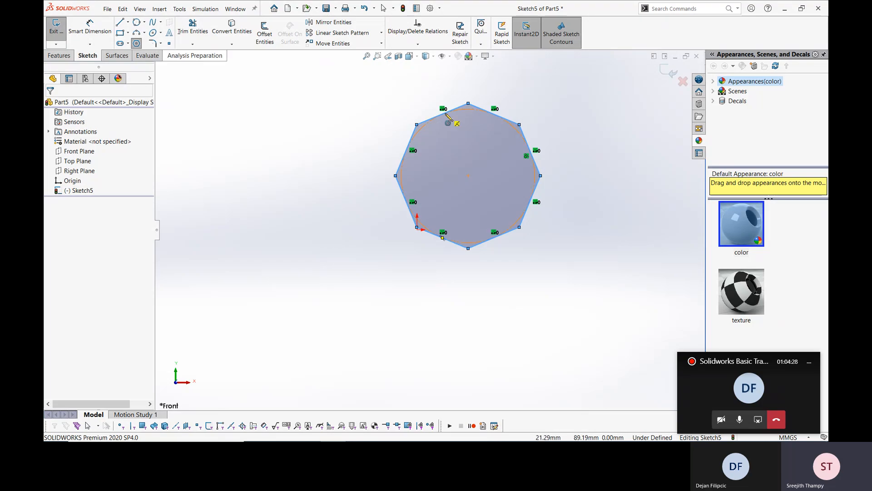
# Turn off the Polygon tool and delete the octagon together with its construction circle.
pyautogui.press('Escape')
pyautogui.moveTo(571, 99); pyautogui.dragTo(383, 275)
pyautogui.press('Delete')
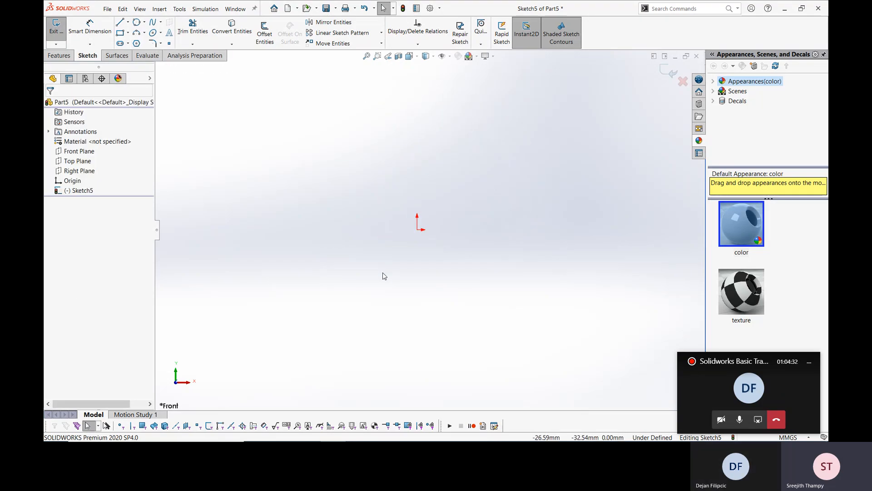
# Sketch a horizontal straight slot from the origin, about 76 mm between centers and 36 mm wide, and turn off the tool.
pyautogui.click(120, 43)
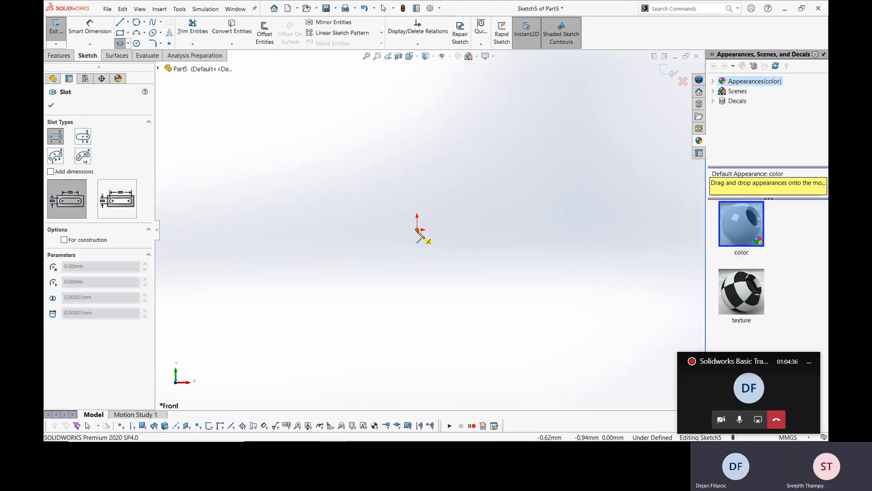
pyautogui.click(417, 229)
pyautogui.click(518, 231)
pyautogui.click(529, 211)
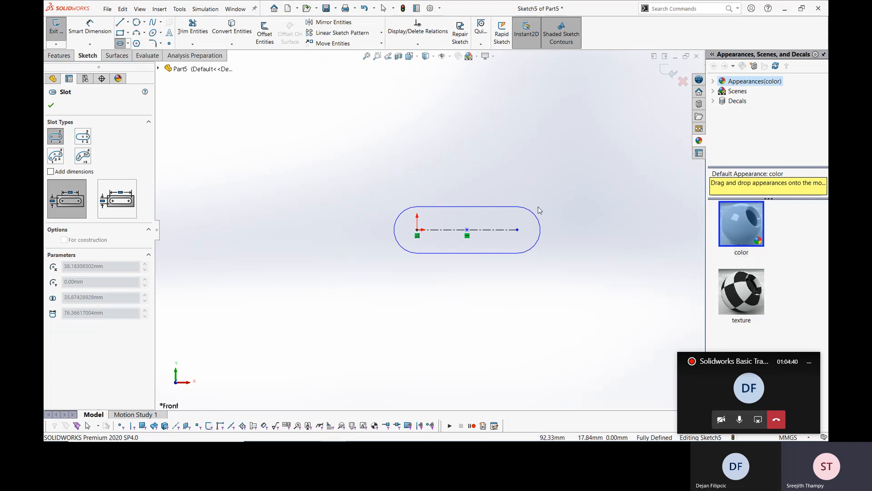
pyautogui.click(538, 209)
pyautogui.press('Escape')
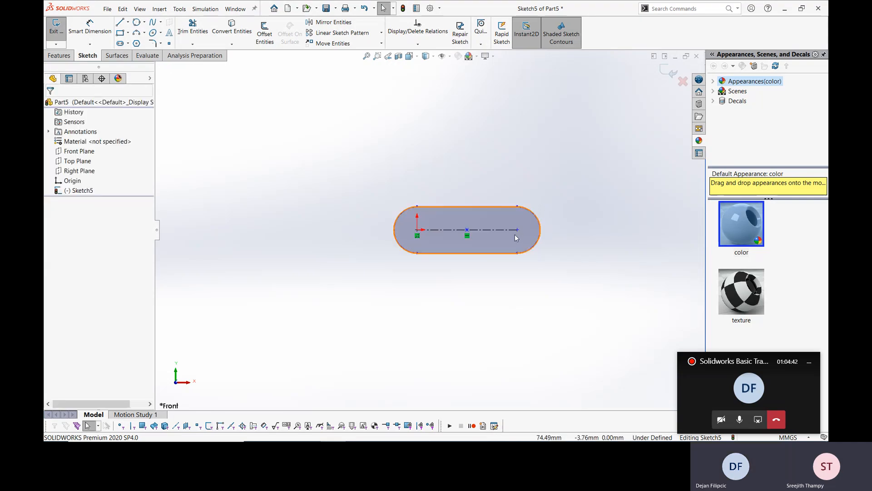
# Lengthen the slot to about 99 mm between centers by moving its free center point, and delete the whole slot.
pyautogui.moveTo(517, 229); pyautogui.dragTo(547, 229)
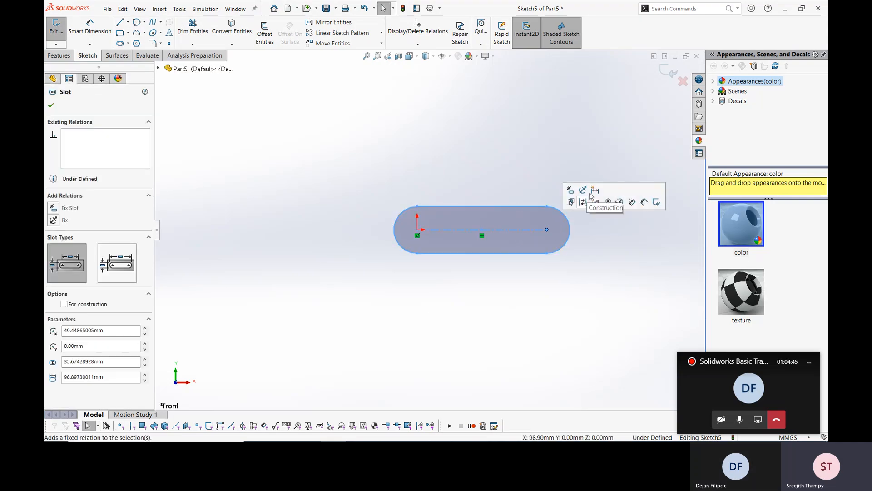
pyautogui.moveTo(605, 182); pyautogui.dragTo(353, 298)
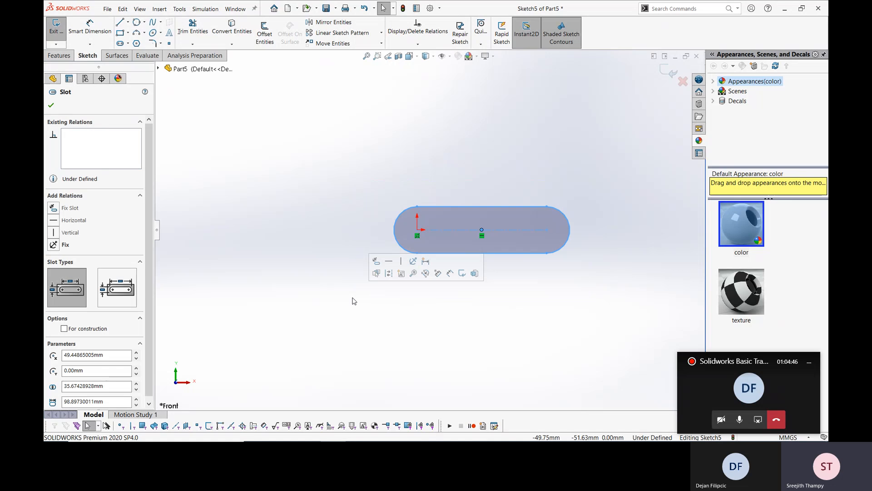
pyautogui.press('Delete')
# Sketch a wavy four-point spline from the origin to an endpoint about 164 mm across and 32 mm up, and end the spline.
pyautogui.click(152, 22)
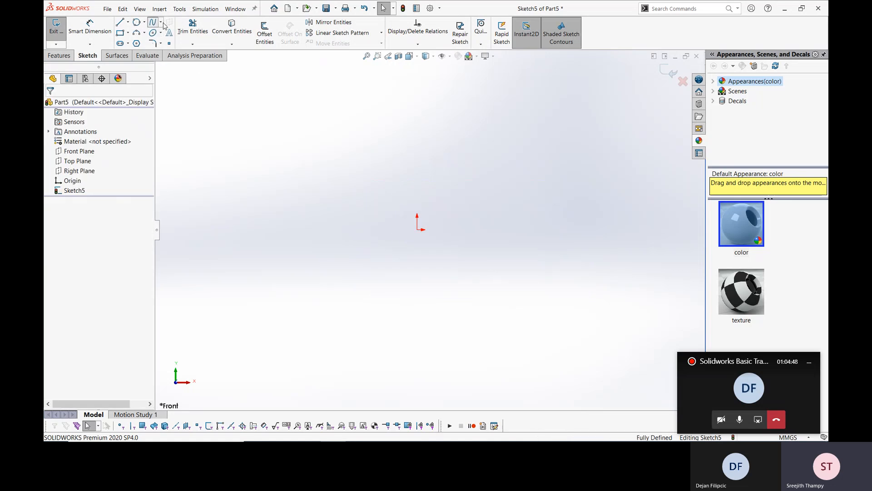
pyautogui.click(417, 230)
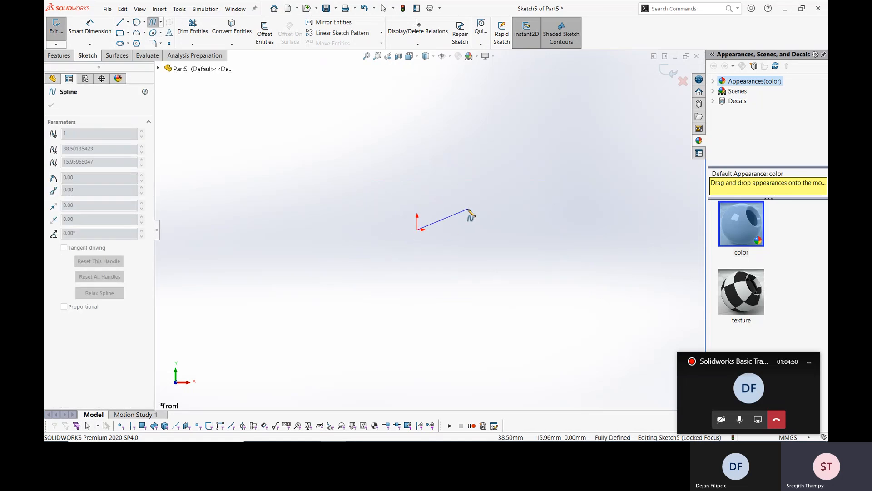
pyautogui.click(468, 209)
pyautogui.click(549, 230)
pyautogui.click(631, 188)
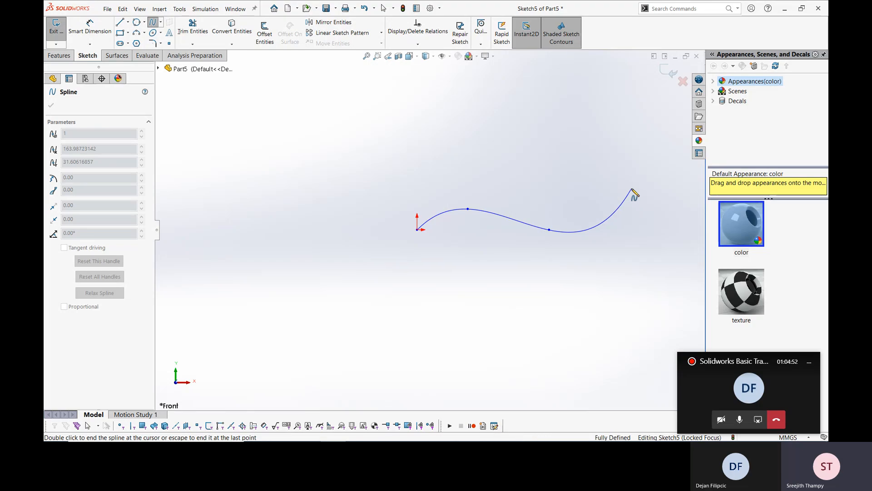
pyautogui.press('Escape')
# Select the whole spline and delete it from the sketch.
pyautogui.moveTo(649, 166); pyautogui.dragTo(465, 304)
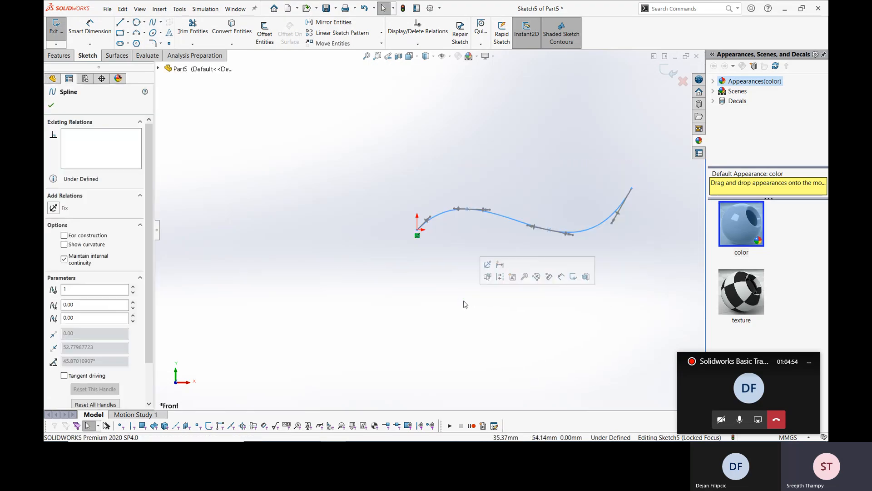
pyautogui.press('Delete')
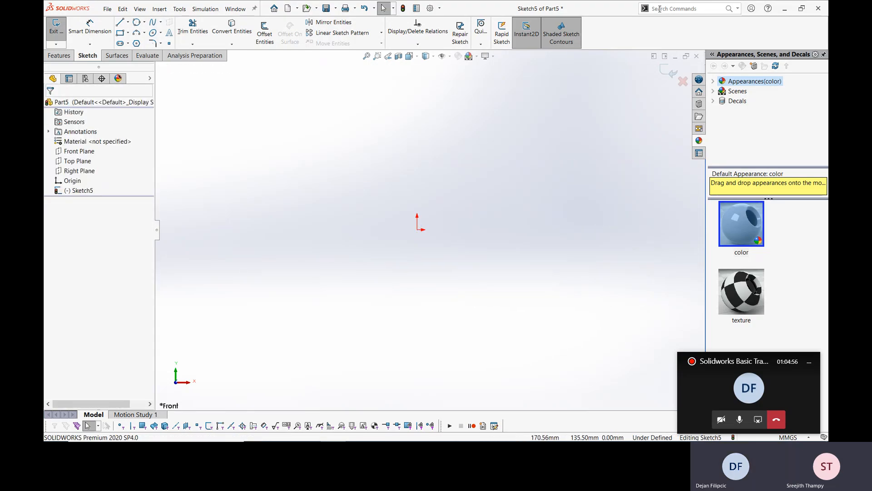
pyautogui.click(660, 9)
pyautogui.click(592, 83)
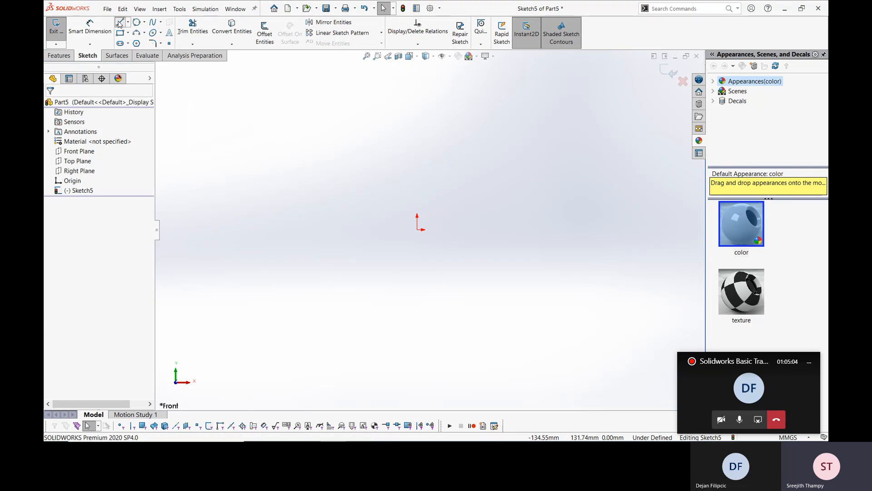
# Sketch a closed six-line profile from the origin with a base about 90 mm, a perpendicular slanted end, and a horizontal top edge about 72 mm.
pyautogui.click(119, 23)
pyautogui.click(417, 230)
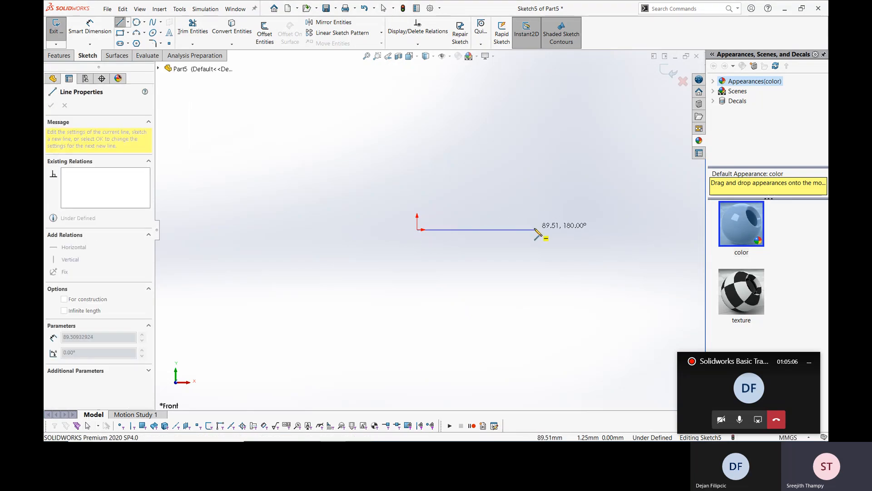
pyautogui.click(534, 229)
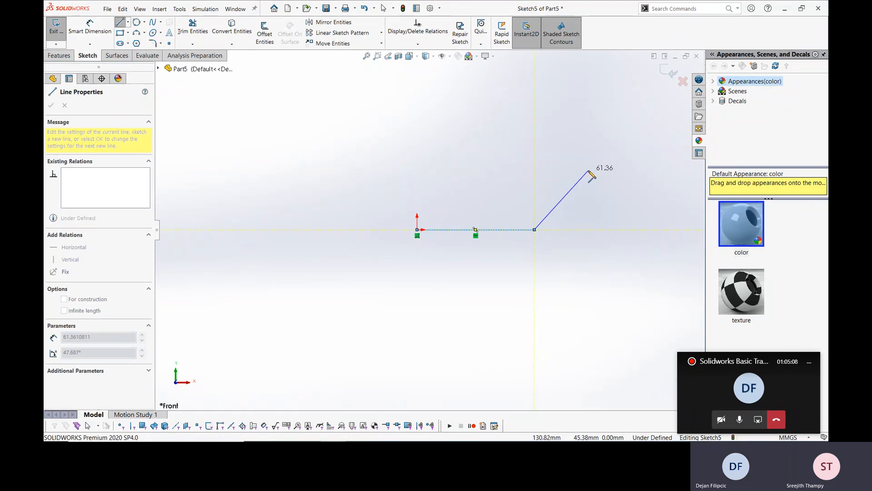
pyautogui.click(612, 148)
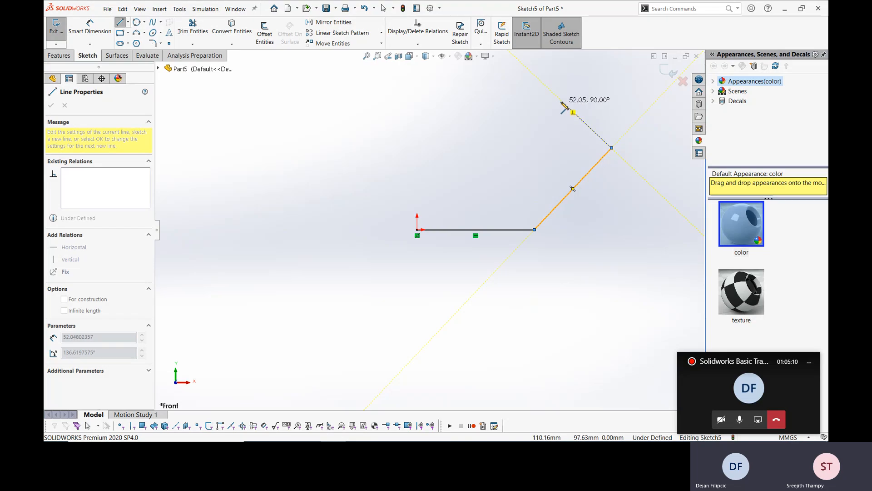
pyautogui.click(560, 99)
pyautogui.click(512, 150)
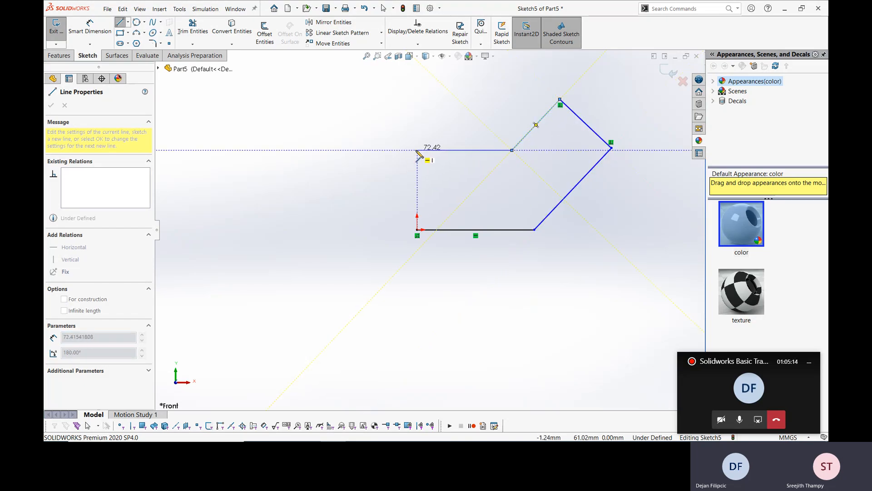
pyautogui.click(417, 150)
pyautogui.click(417, 230)
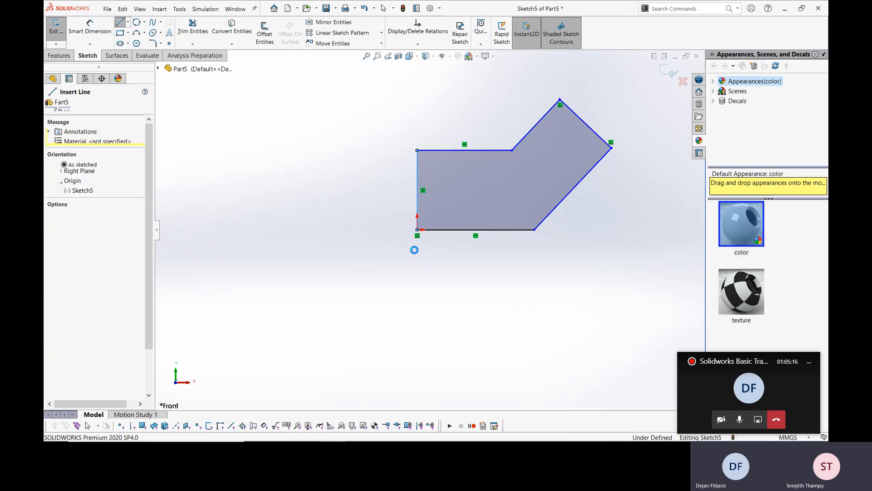
pyautogui.press('Escape')
# Switch to LESSON-2.pdf in Acrobat Reader, read the notes on turning off tools and sketch status, and return to SOLIDWORKS.
pyautogui.click(409, 431)
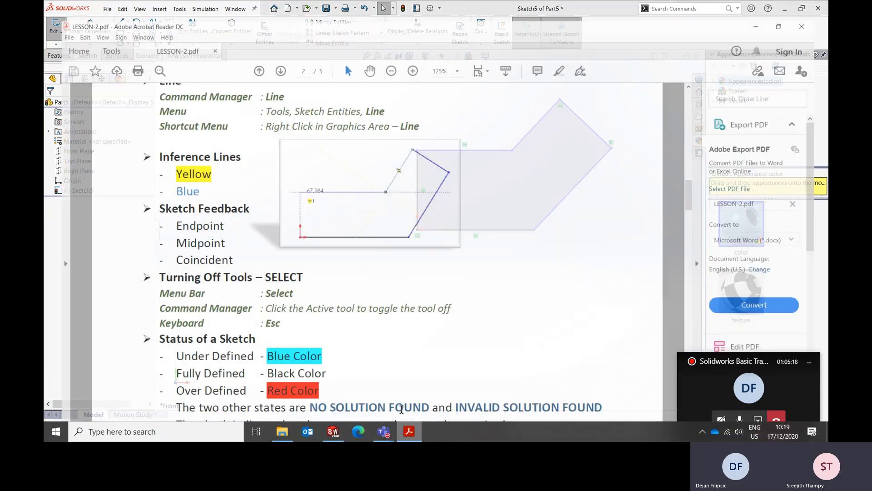
pyautogui.scroll(-1, 380, 284)
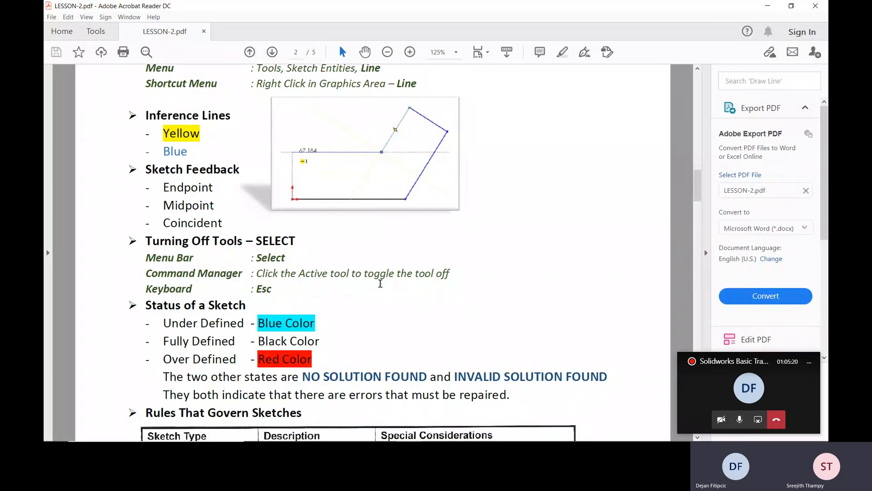
pyautogui.scroll(-1, 380, 285)
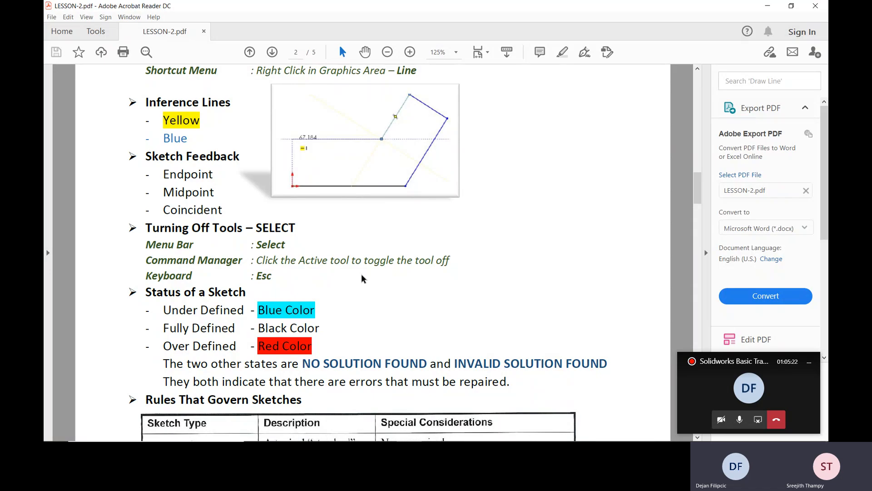
pyautogui.click(761, 10)
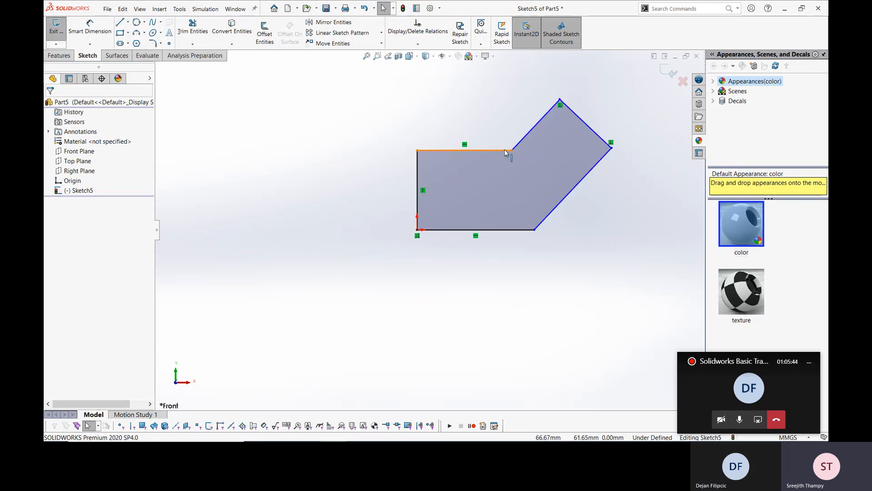
pyautogui.click(490, 157)
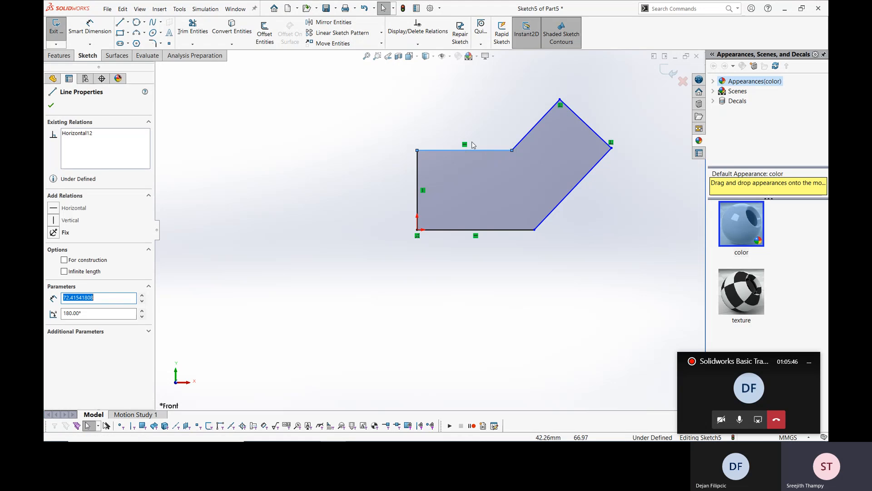
pyautogui.click(444, 134)
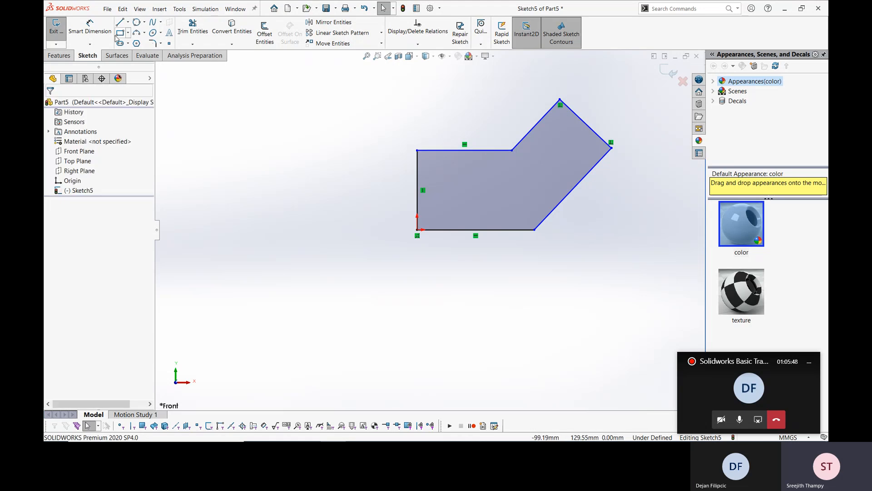
pyautogui.click(89, 27)
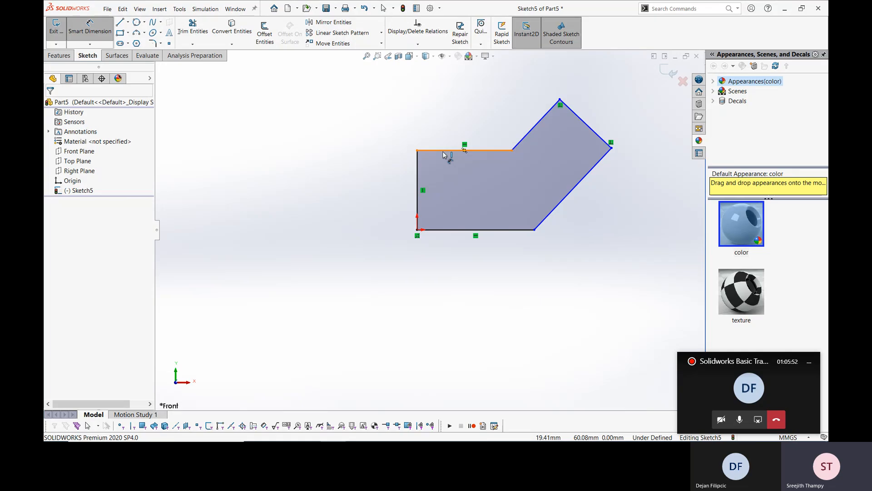
pyautogui.press('Escape')
# Move the profile's topmost corner to about X 123, Y 114 mm and its inner corner to about X 64, Y 53 mm.
pyautogui.click(558, 104)
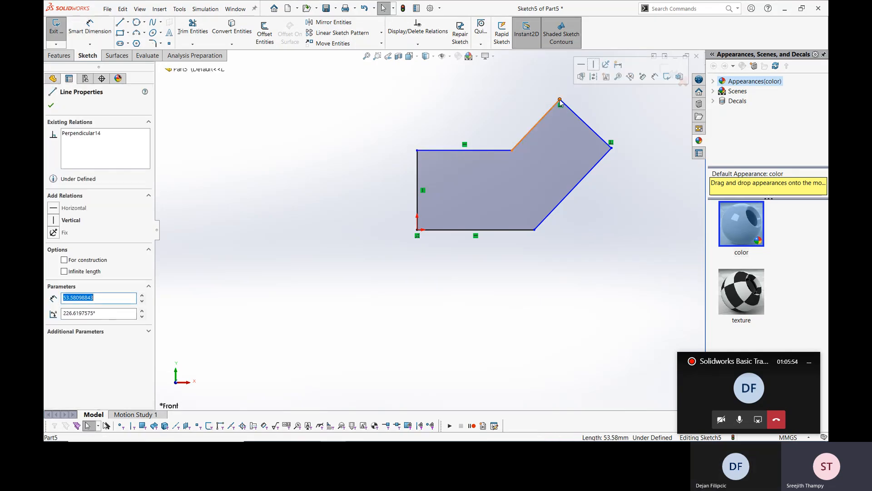
pyautogui.moveTo(560, 103)
pyautogui.mouseDown()
pyautogui.moveTo(540, 88)
pyautogui.moveTo(511, 91)
pyautogui.moveTo(595, 124)
pyautogui.moveTo(510, 111)
pyautogui.moveTo(504, 148)
pyautogui.moveTo(529, 174)
pyautogui.moveTo(495, 213)
pyautogui.moveTo(574, 126)
pyautogui.moveTo(559, 89)
pyautogui.moveTo(578, 81)
pyautogui.mouseUp()
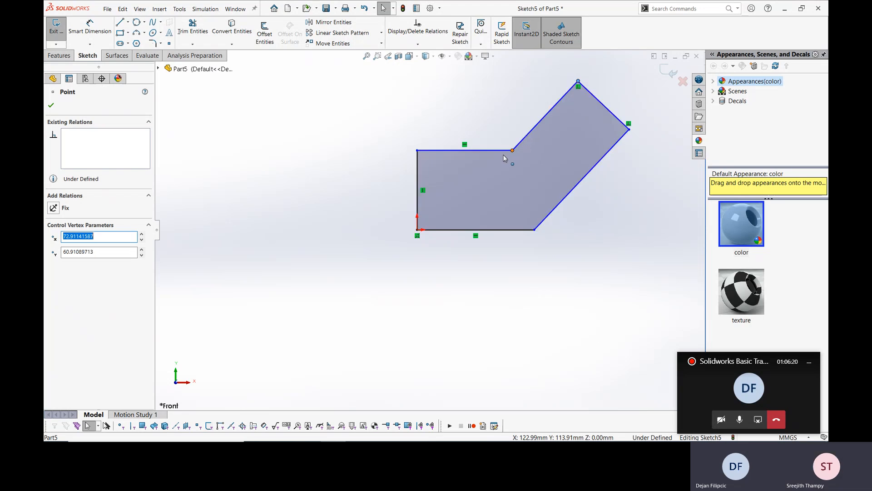
pyautogui.moveTo(512, 151)
pyautogui.mouseDown()
pyautogui.moveTo(484, 166)
pyautogui.moveTo(513, 176)
pyautogui.moveTo(502, 163)
pyautogui.mouseUp()
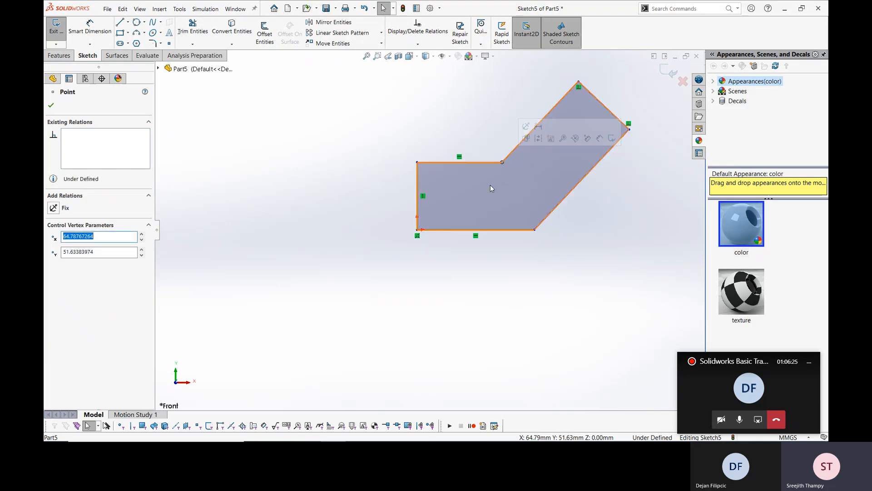
pyautogui.moveTo(503, 164)
pyautogui.mouseDown()
pyautogui.moveTo(505, 142)
pyautogui.moveTo(522, 191)
pyautogui.moveTo(515, 166)
pyautogui.moveTo(531, 156)
pyautogui.moveTo(487, 133)
pyautogui.moveTo(538, 143)
pyautogui.moveTo(500, 149)
pyautogui.moveTo(515, 166)
pyautogui.moveTo(503, 164)
pyautogui.mouseUp()
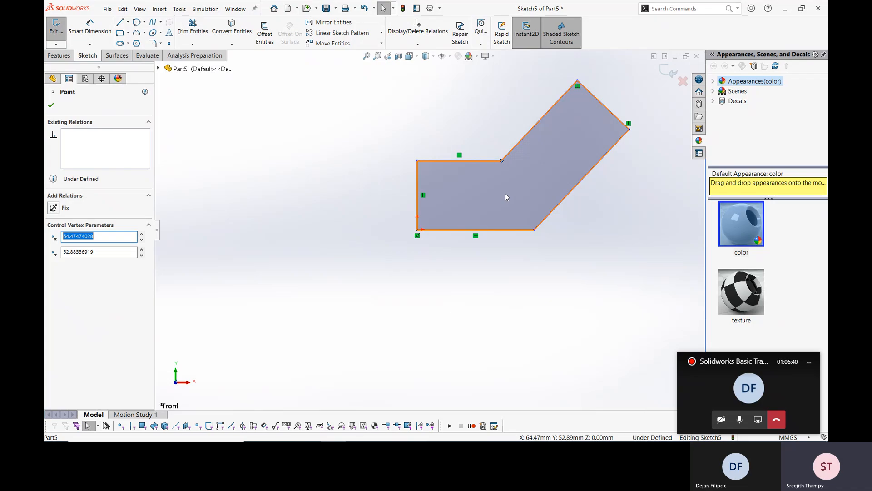
pyautogui.click(505, 197)
pyautogui.click(523, 297)
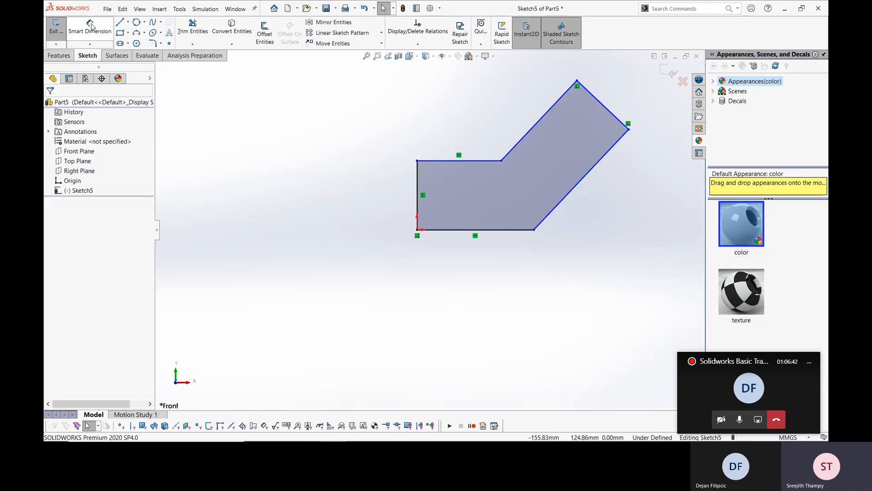
# Dimension the horizontal distance from the vertical edge at the origin to the profile's rightmost corner, accept the proposed value, and leave Smart Dimension.
pyautogui.click(90, 27)
pyautogui.click(418, 191)
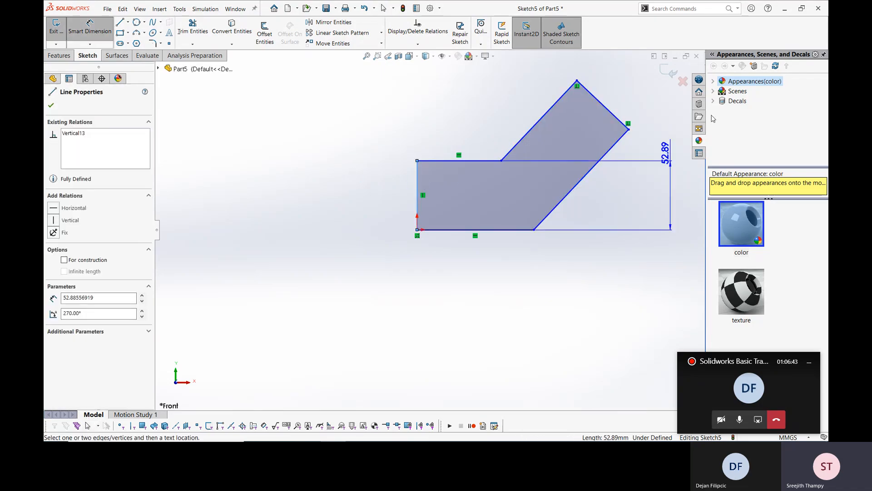
pyautogui.click(628, 131)
pyautogui.click(582, 275)
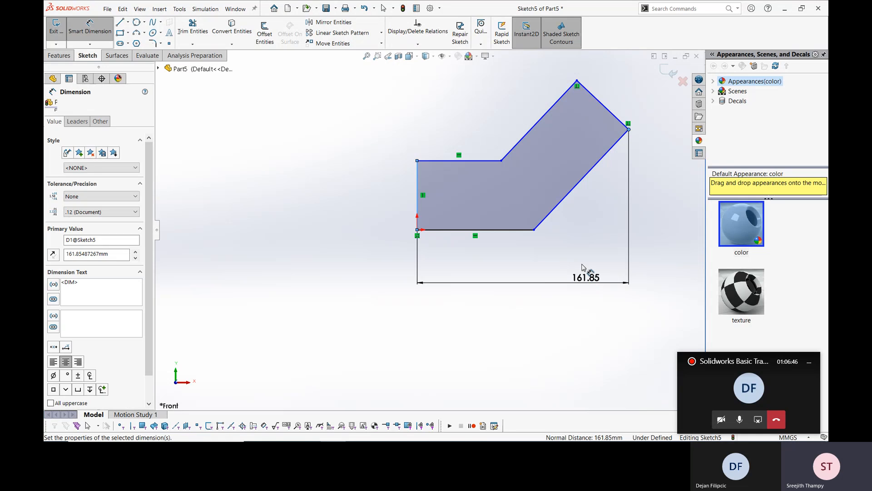
pyautogui.click(526, 231)
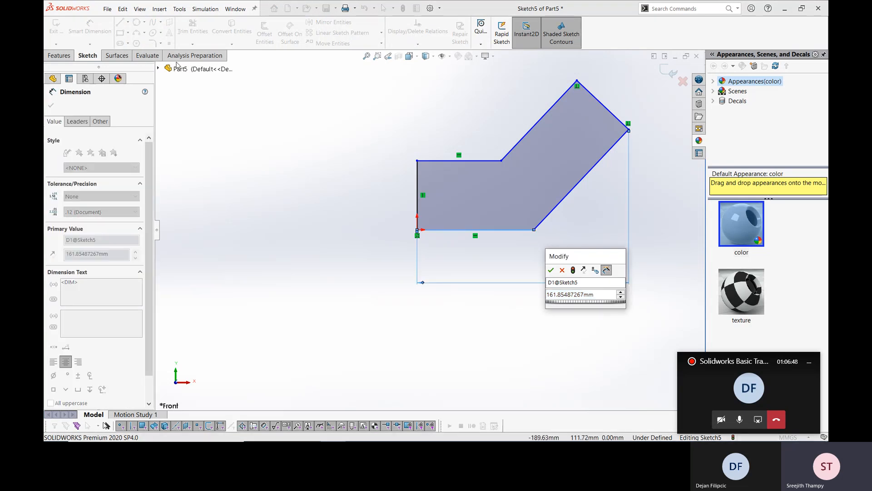
pyautogui.click(550, 269)
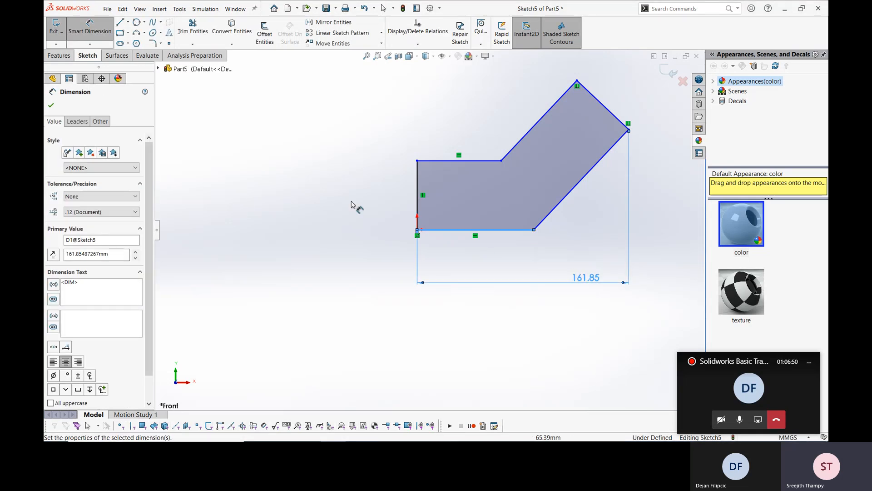
pyautogui.click(577, 81)
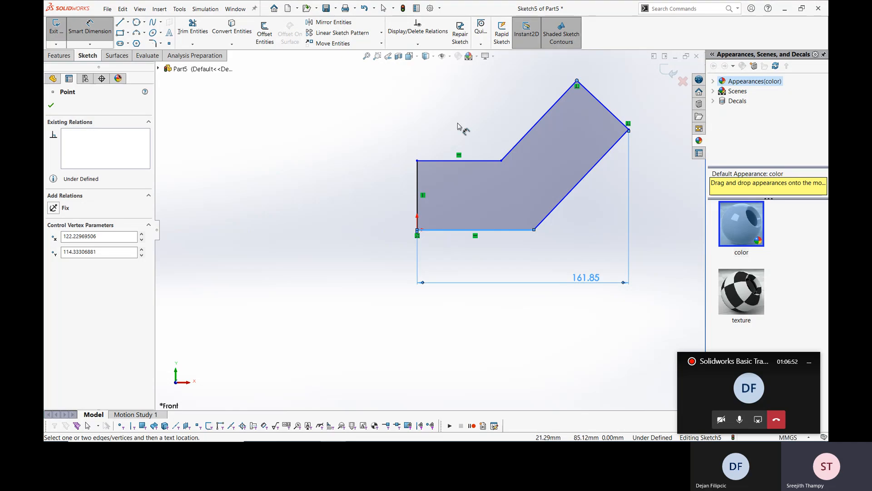
pyautogui.press('Escape')
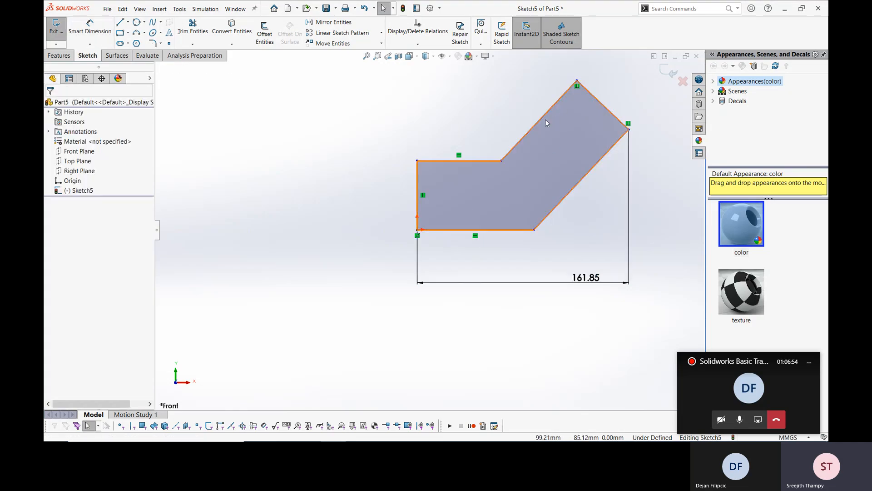
# Dimension the vertical distance from the base line to the profile's topmost corner, placed left of the profile, accepting the proposed value.
pyautogui.click(90, 27)
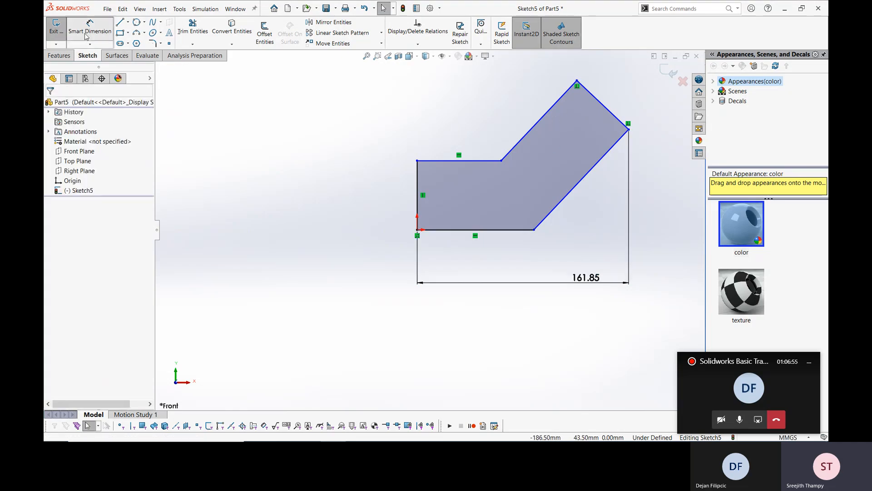
pyautogui.click(463, 230)
pyautogui.click(576, 80)
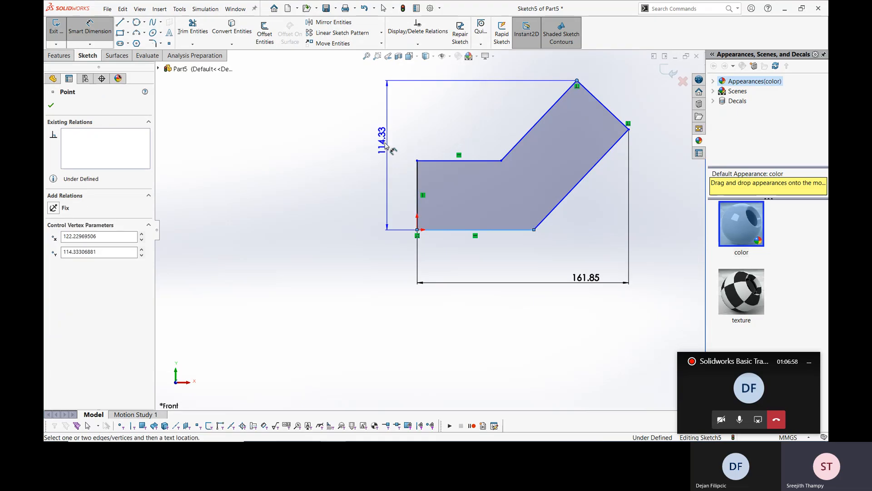
pyautogui.click(327, 154)
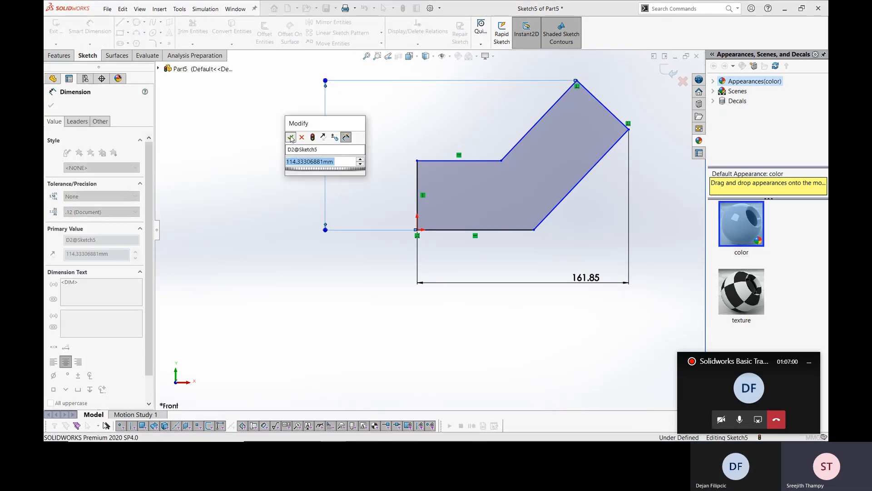
pyautogui.press('Return')
pyautogui.press('Escape')
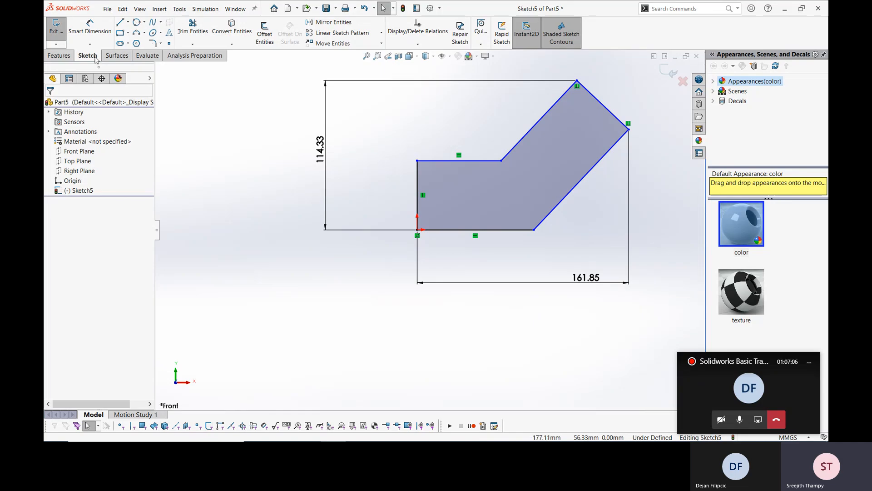
# Move the profile's inner corner to about X 77, Y 73 mm to test its remaining freedom.
pyautogui.click(90, 26)
pyautogui.press('Escape')
pyautogui.moveTo(501, 162)
pyautogui.mouseDown()
pyautogui.moveTo(489, 142)
pyautogui.moveTo(532, 175)
pyautogui.moveTo(502, 162)
pyautogui.moveTo(512, 164)
pyautogui.moveTo(517, 134)
pyautogui.mouseUp()
pyautogui.press('Escape')
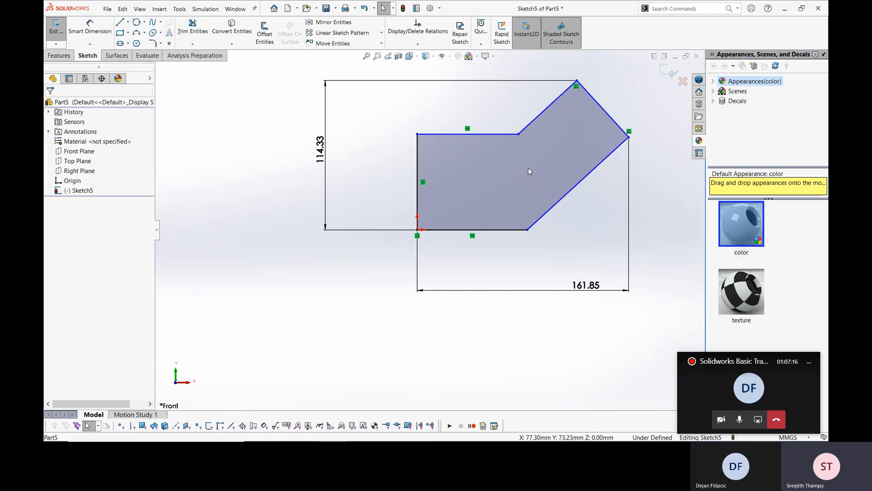
# Dimension the vertical distance between the profile's upper horizontal line and its base line, and set it to 50 mm.
pyautogui.click(108, 26)
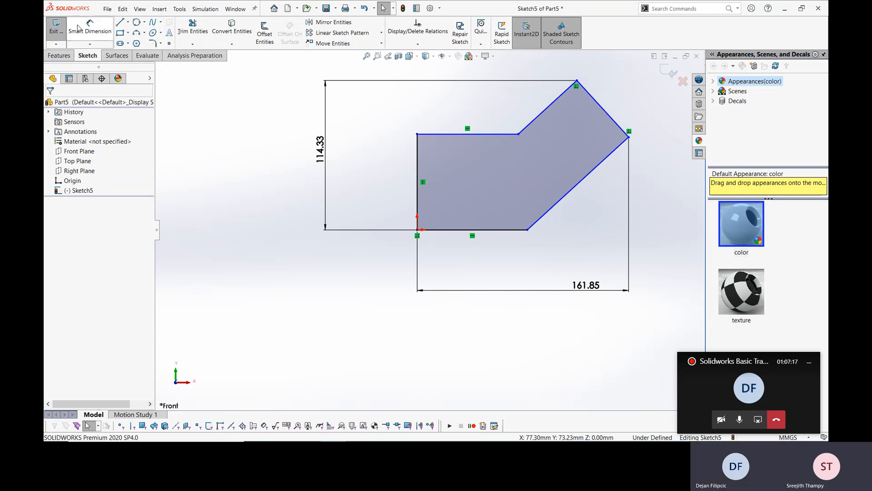
pyautogui.click(430, 134)
pyautogui.click(454, 229)
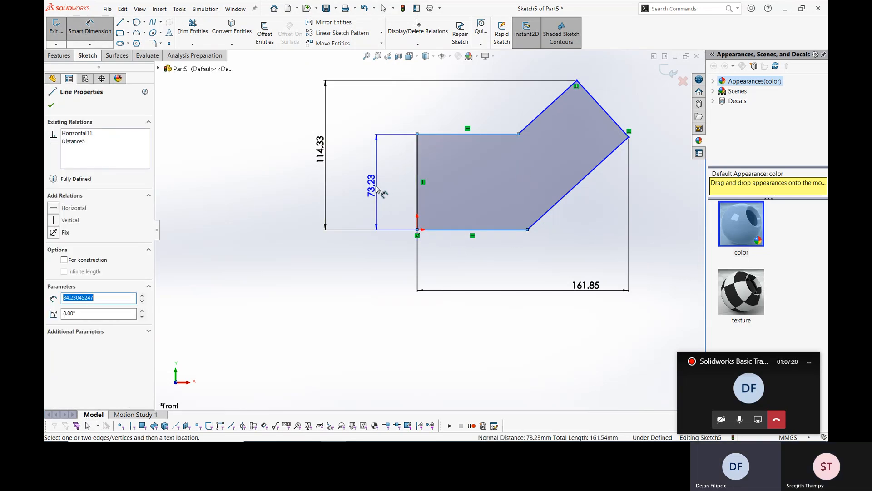
pyautogui.click(377, 187)
pyautogui.write('75')
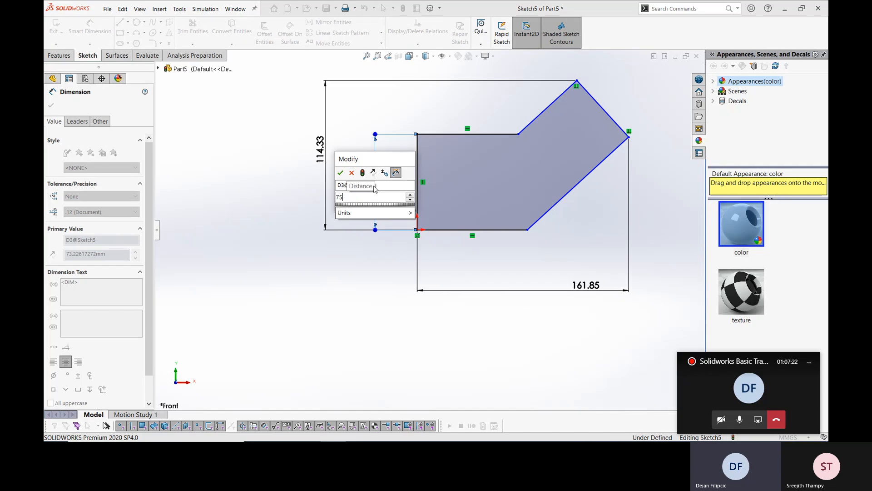
pyautogui.press('Escape')
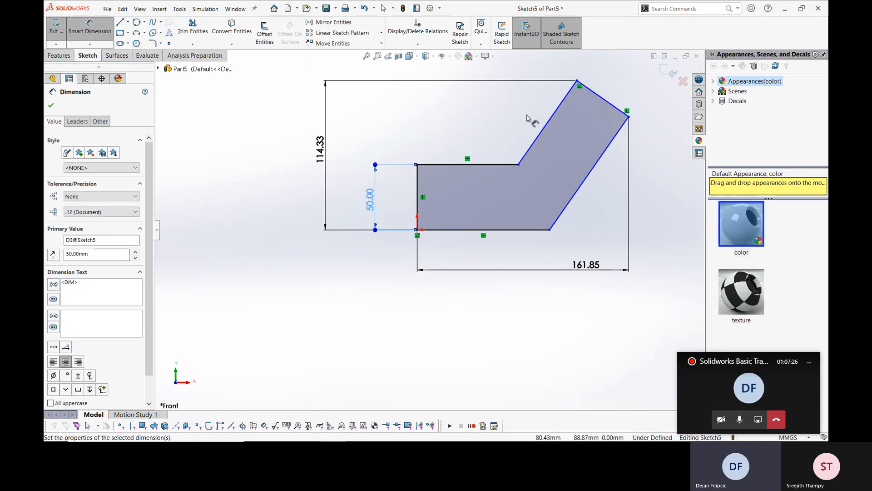
# Dimension the distance between the two parallel slanted lines, placed beyond the arm's end, accepting the proposed value.
pyautogui.click(558, 109)
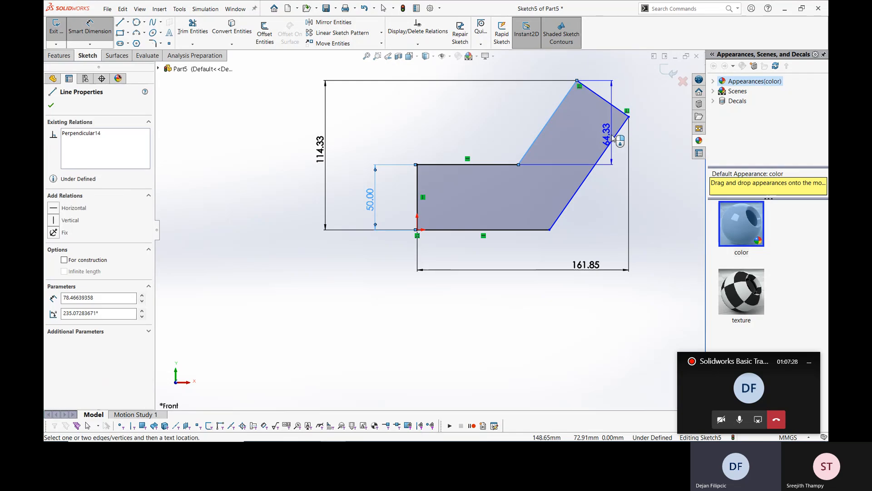
pyautogui.click(628, 84)
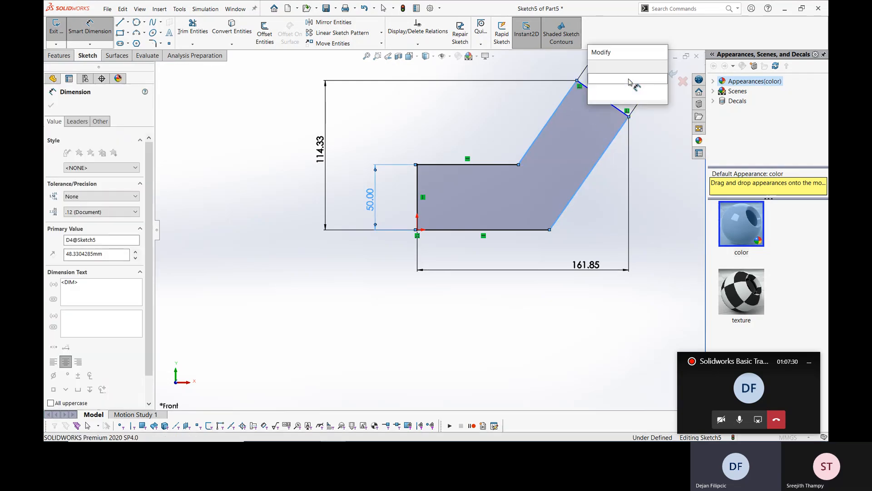
pyautogui.press('Return')
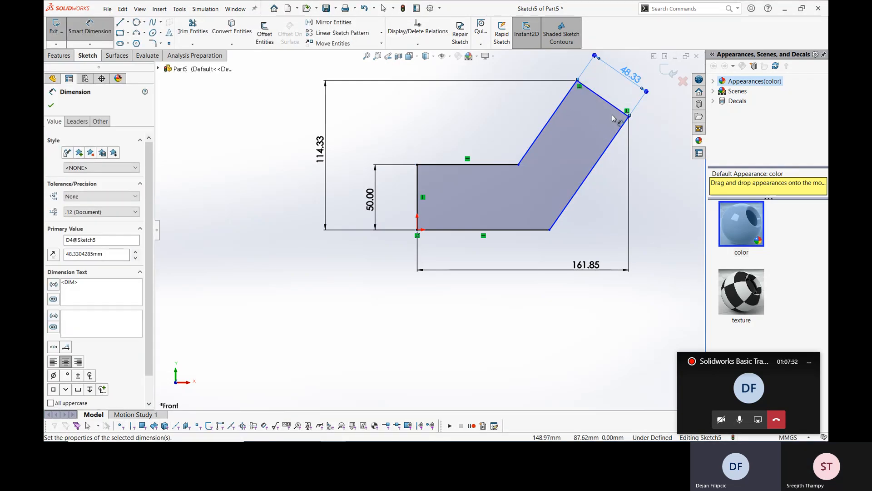
# Dimension the horizontal distance from the vertical edge at the origin to the inner corner, placed above the profile, accept the value, and leave Smart Dimension.
pyautogui.click(518, 166)
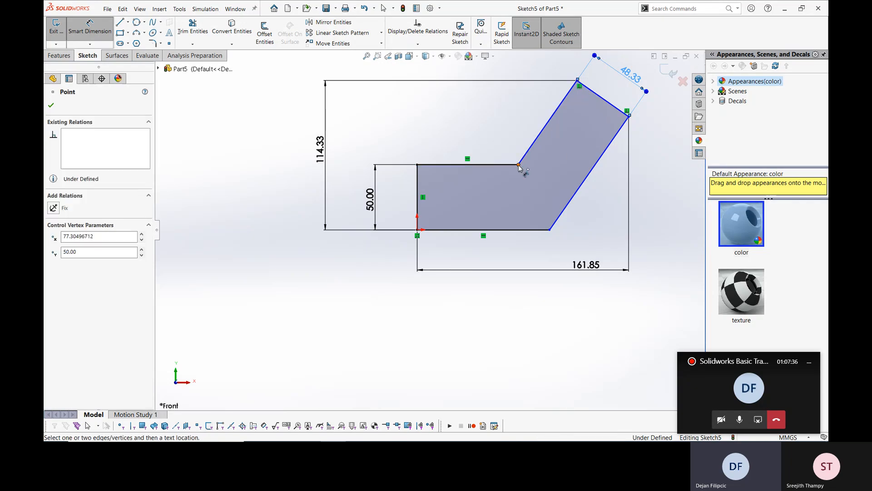
pyautogui.click(418, 182)
pyautogui.click(469, 102)
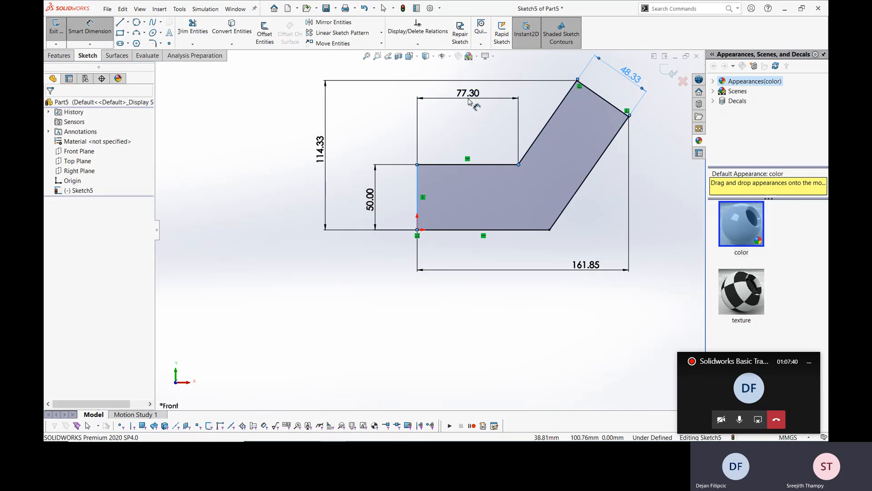
pyautogui.click(434, 90)
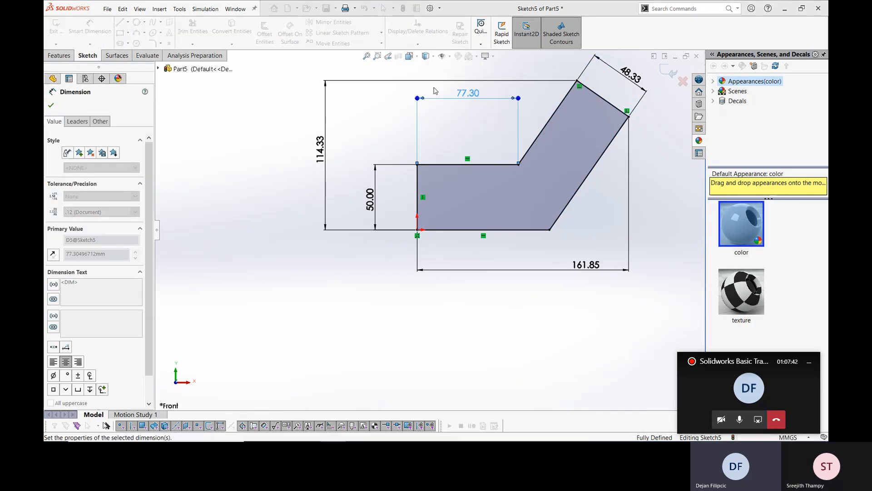
pyautogui.click(452, 138)
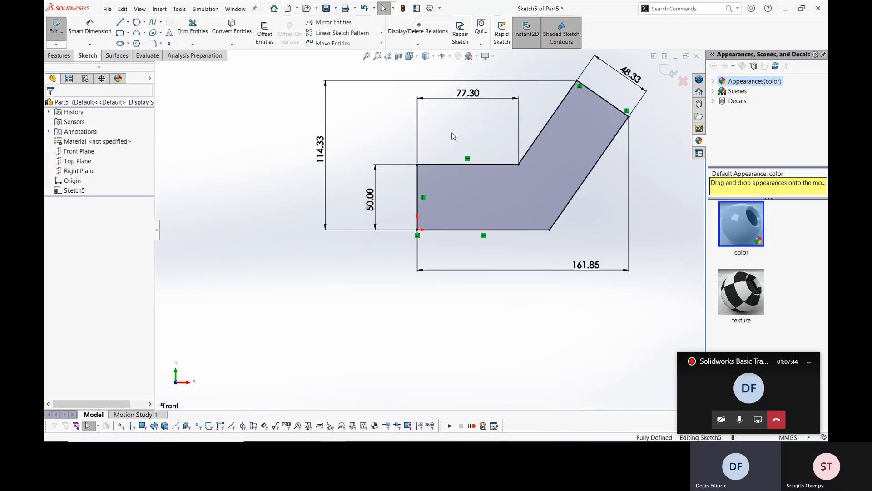
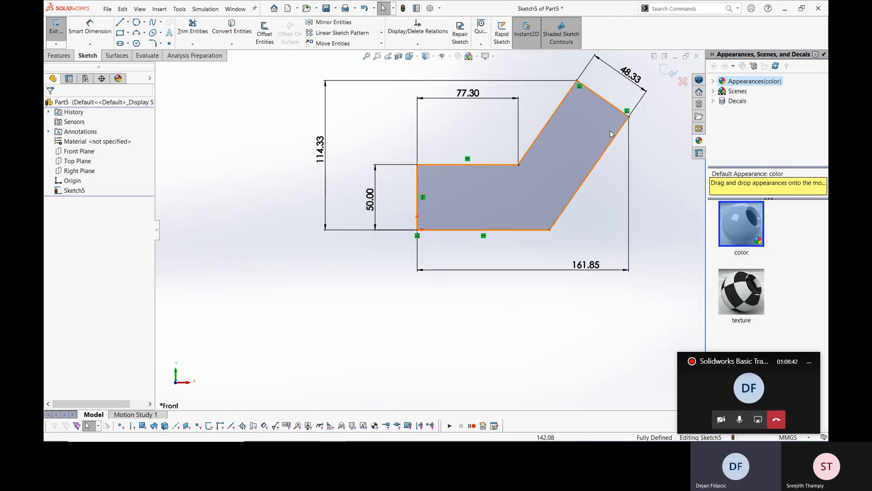
# Try to move the profile's rightmost corner to check for remaining freedom, and start and leave Smart Dimension without adding a dimension.
pyautogui.click(628, 117)
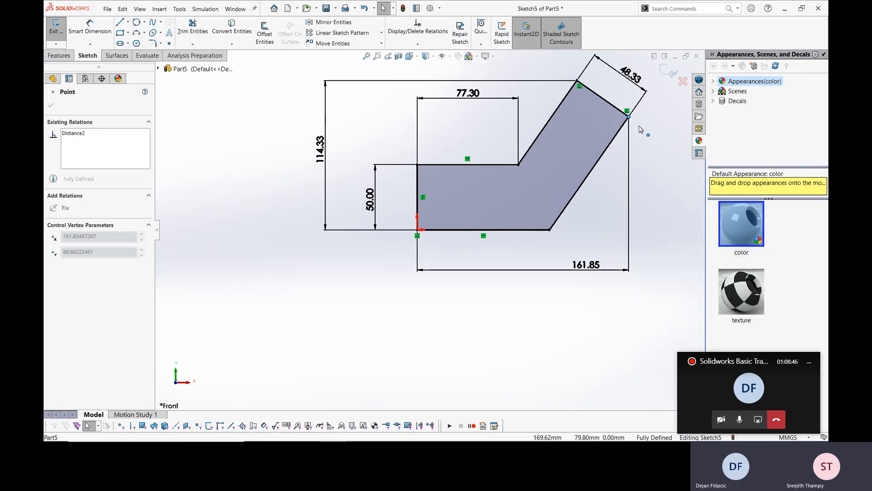
pyautogui.click(641, 144)
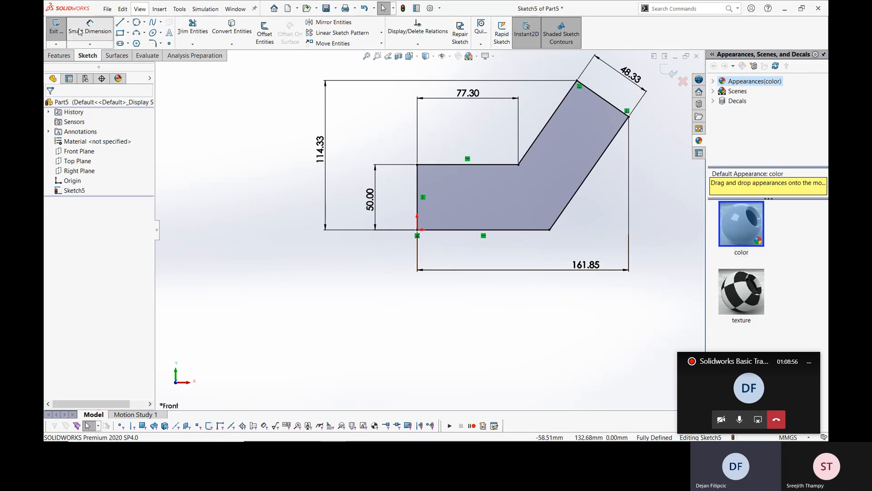
pyautogui.click(97, 43)
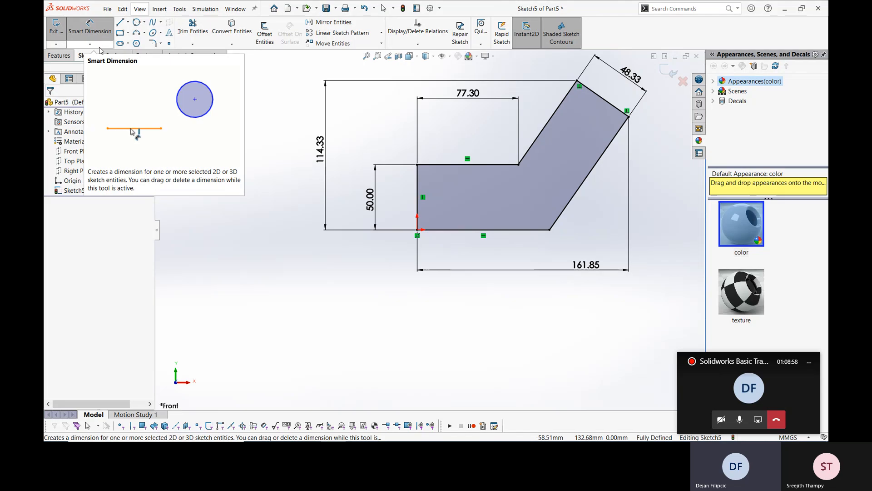
pyautogui.press('Escape')
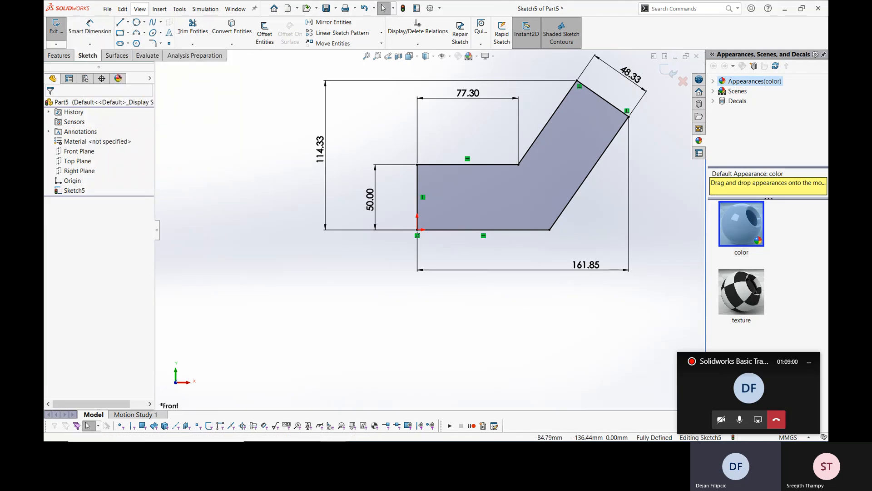
# Switch to LESSON-2.pdf in Adobe Acrobat Reader, review the Status of a Sketch section, and return to SOLIDWORKS.
pyautogui.click(408, 435)
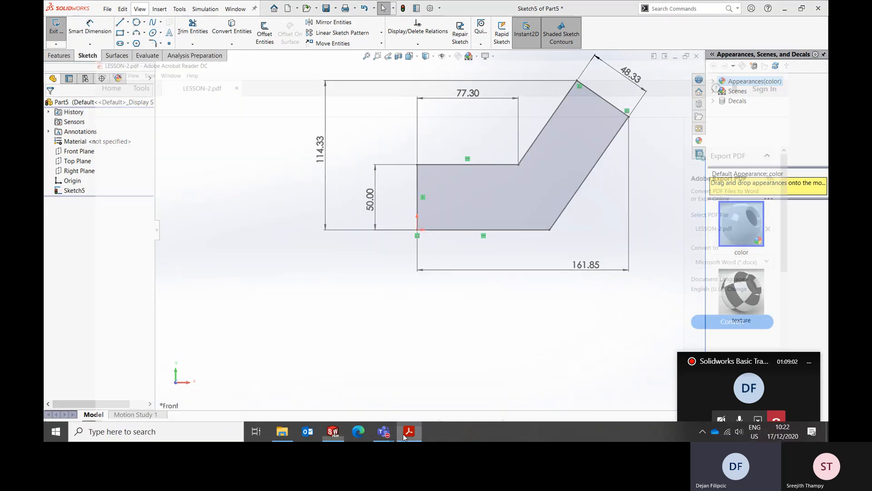
pyautogui.scroll(-3, 396, 362)
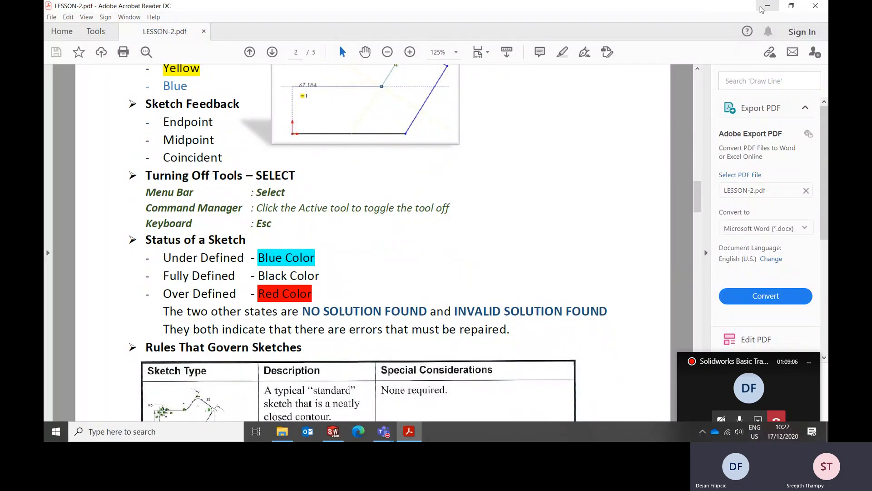
pyautogui.click(768, 6)
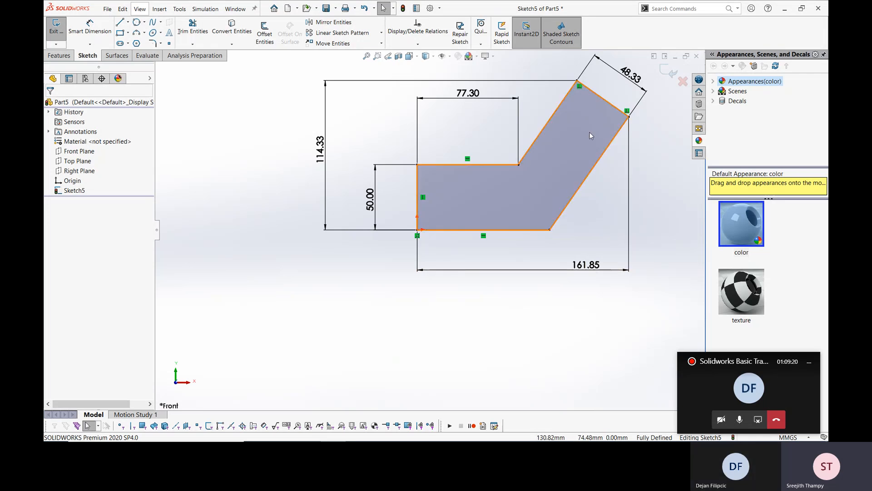
# Test the dimensioned profile by trying to move its rightmost corner and selecting the arm's end line to inspect its properties.
pyautogui.click(628, 117)
pyautogui.moveTo(628, 118); pyautogui.dragTo(648, 126)
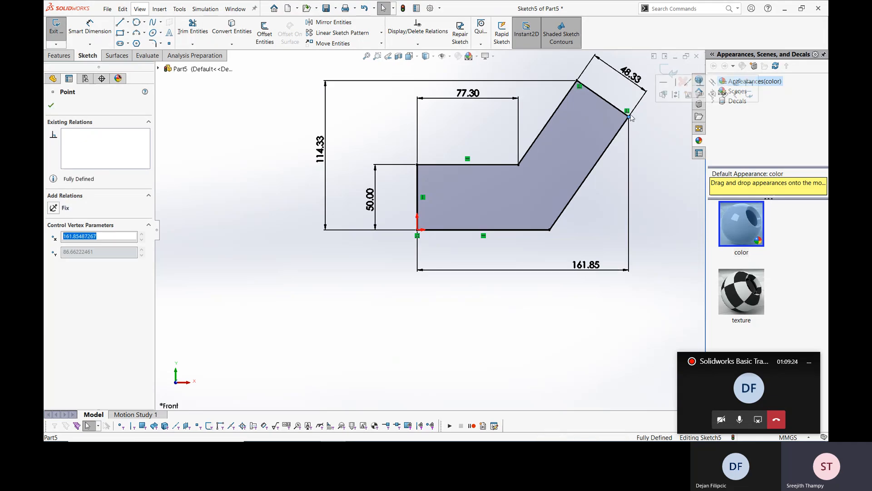
pyautogui.click(599, 96)
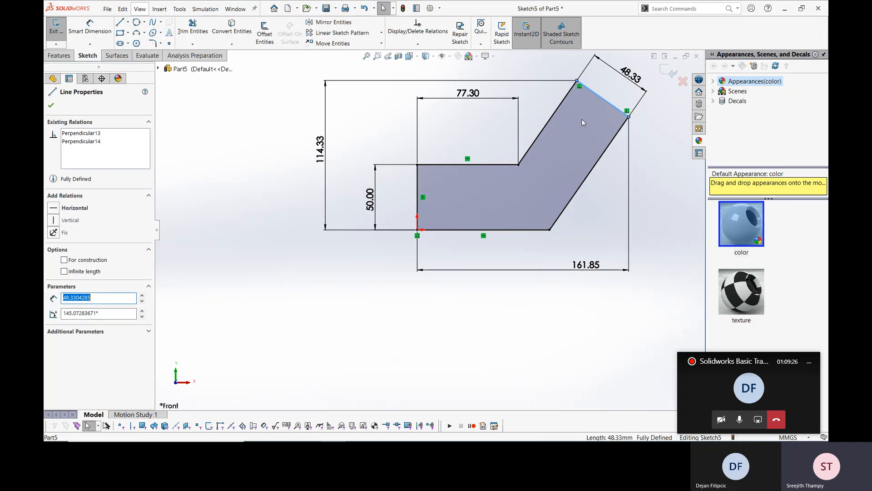
pyautogui.click(52, 104)
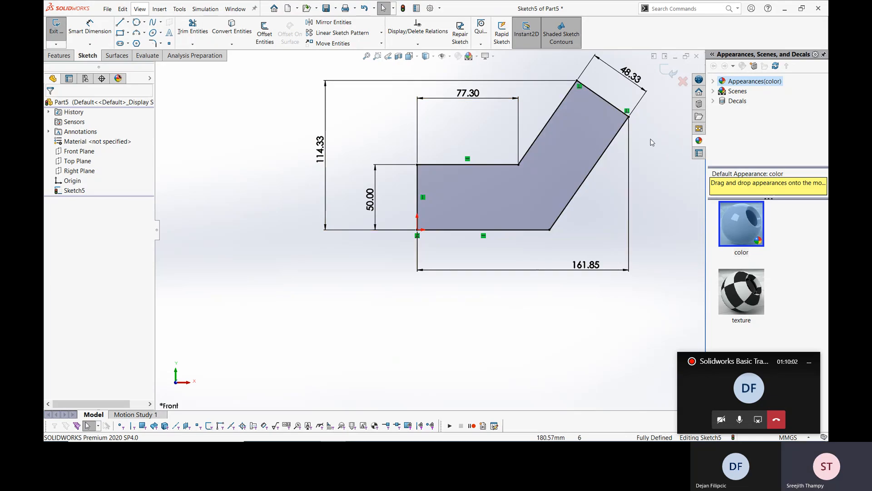
pyautogui.click(629, 117)
pyautogui.click(643, 123)
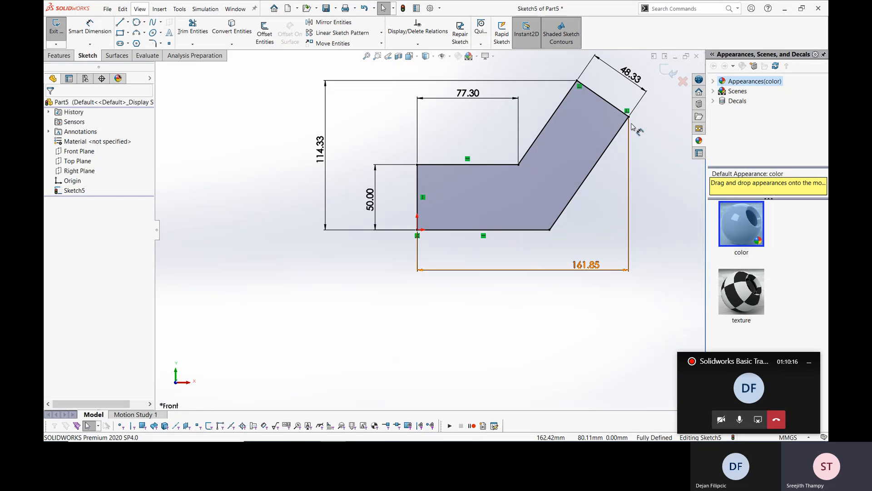
pyautogui.click(629, 117)
pyautogui.click(650, 131)
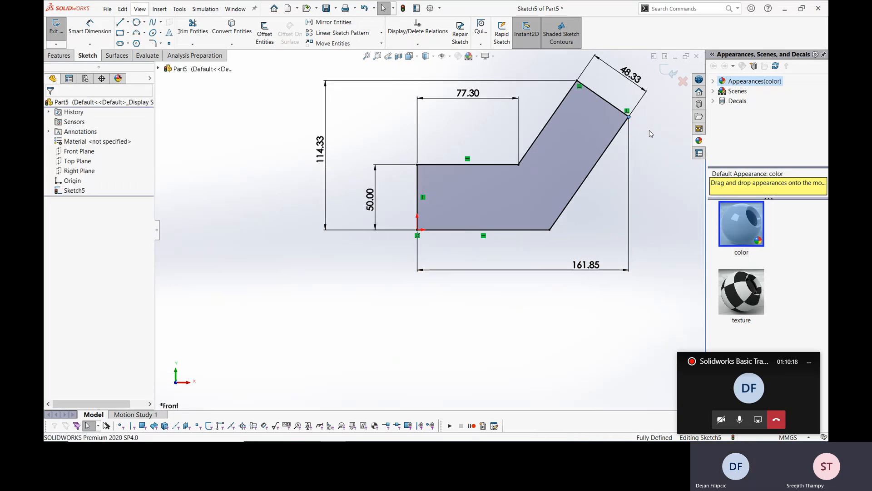
pyautogui.click(629, 117)
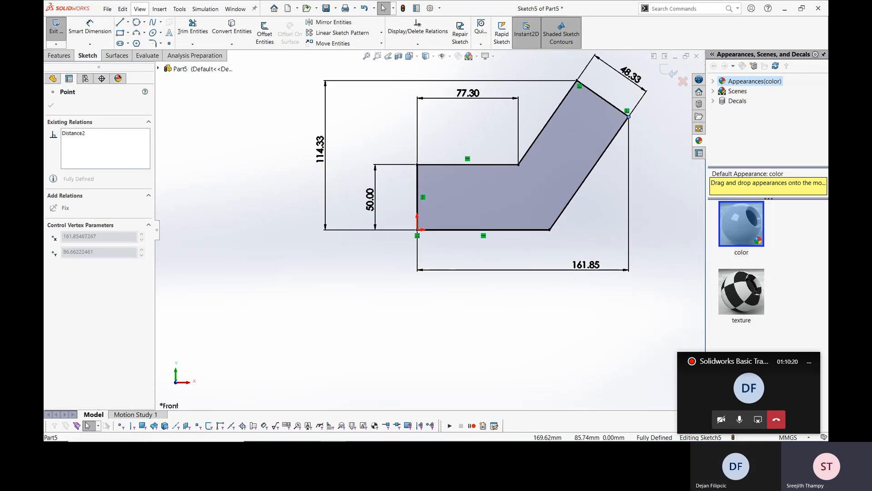
pyautogui.click(51, 106)
# Dimension the vertical distance from the base line to the rightmost corner, leave the extra dimension driving, and leave Smart Dimension.
pyautogui.click(89, 28)
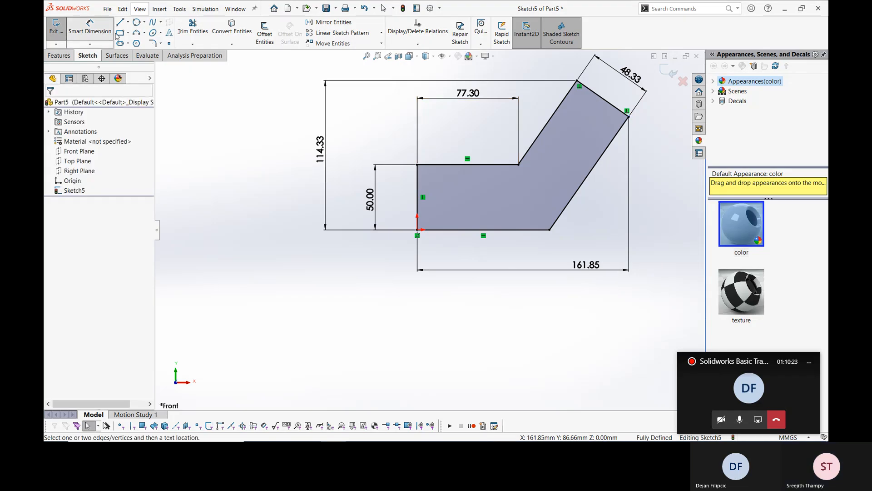
pyautogui.click(515, 230)
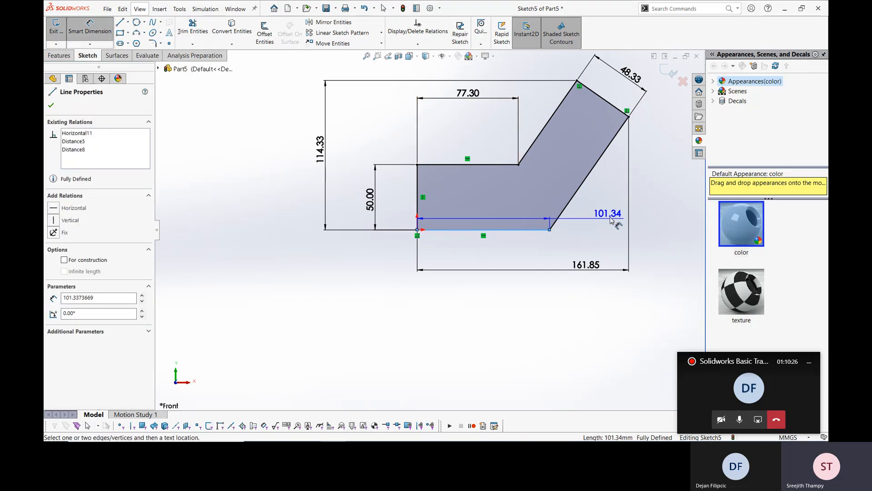
pyautogui.click(629, 117)
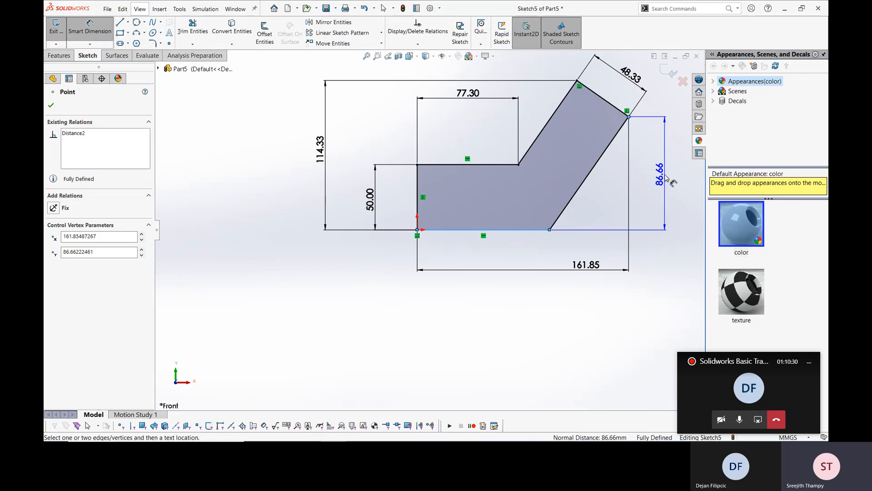
pyautogui.click(666, 178)
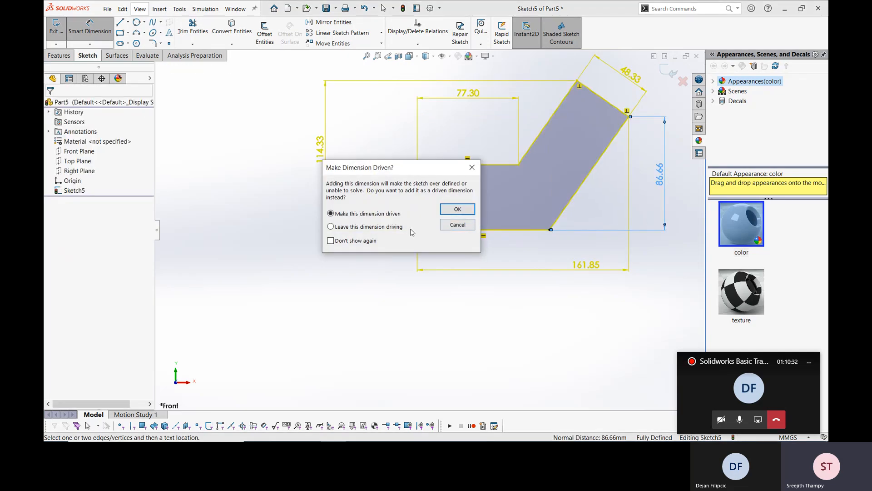
pyautogui.click(457, 209)
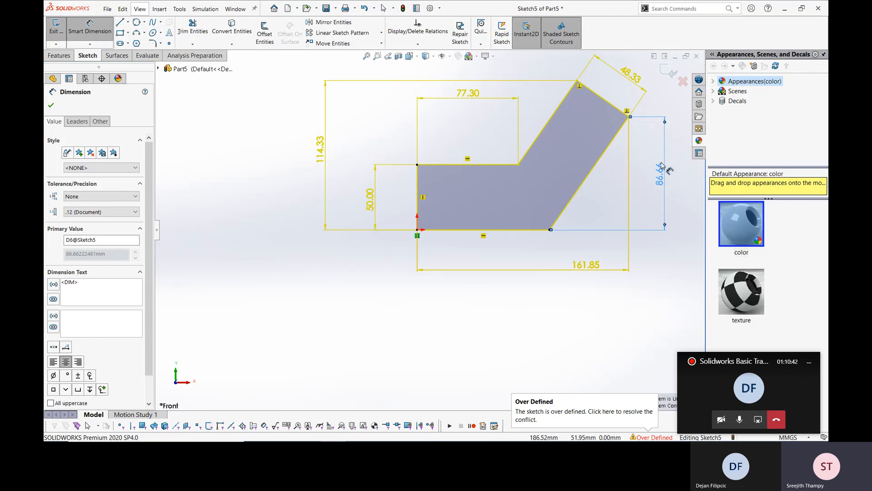
pyautogui.press('Escape')
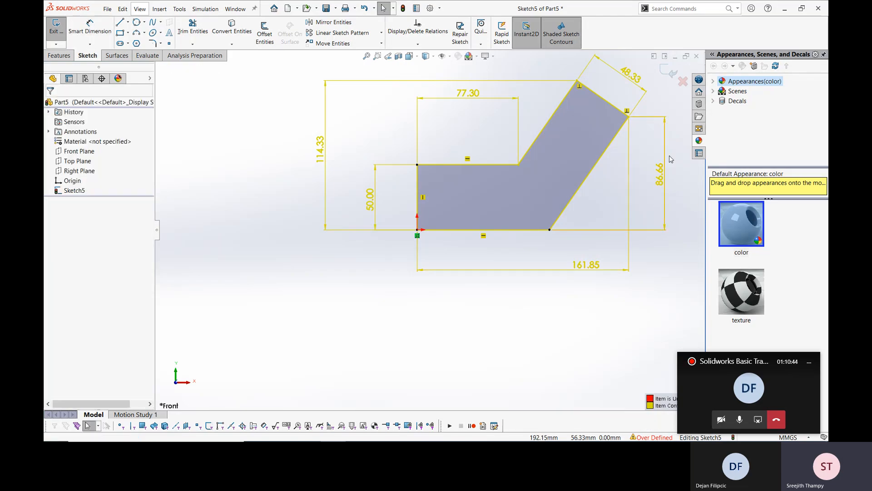
# Delete the extra vertical dimension between the base line and the rightmost corner.
pyautogui.moveTo(673, 110)
pyautogui.mouseDown()
pyautogui.moveTo(670, 212)
pyautogui.moveTo(658, 237)
pyautogui.mouseUp()
pyautogui.press('Delete')
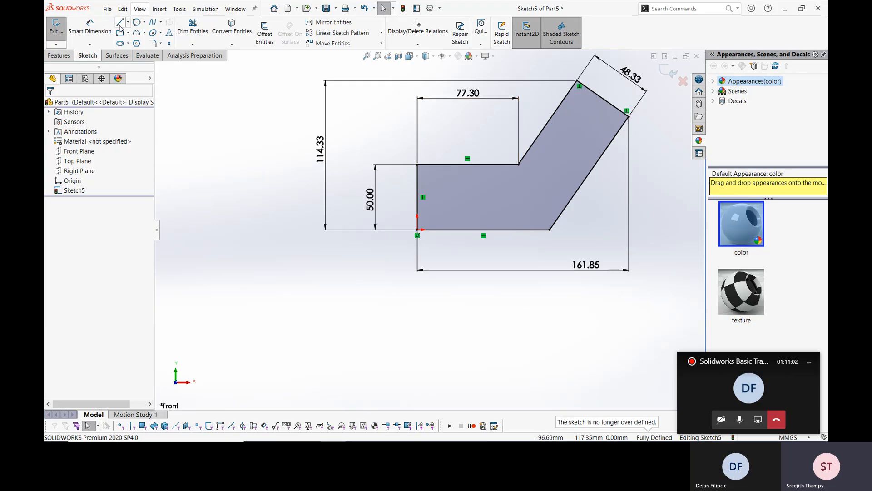
# Dimension the vertical distance between the rightmost corner and the base line again, leave it driving, and close Smart Dimension.
pyautogui.click(90, 27)
pyautogui.click(628, 117)
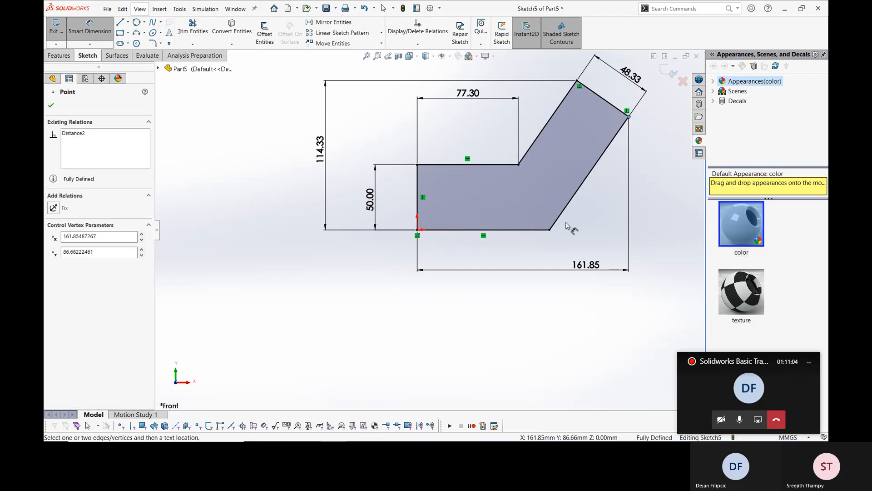
pyautogui.click(536, 230)
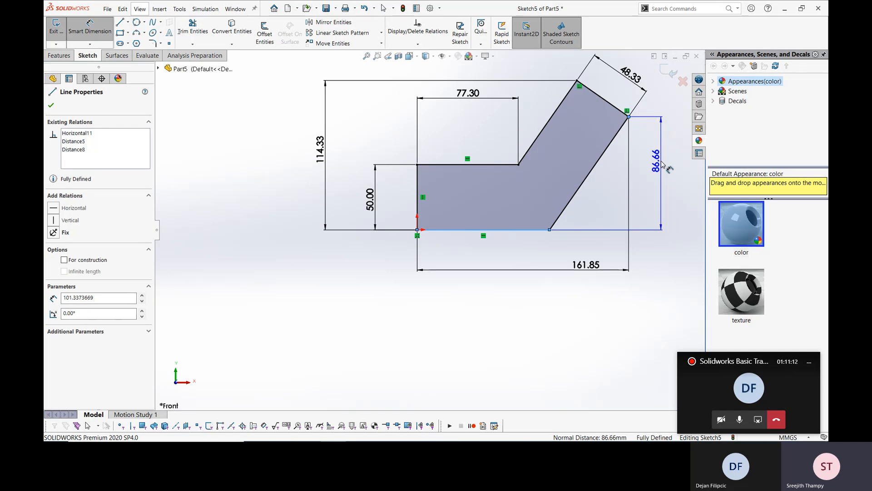
pyautogui.click(662, 164)
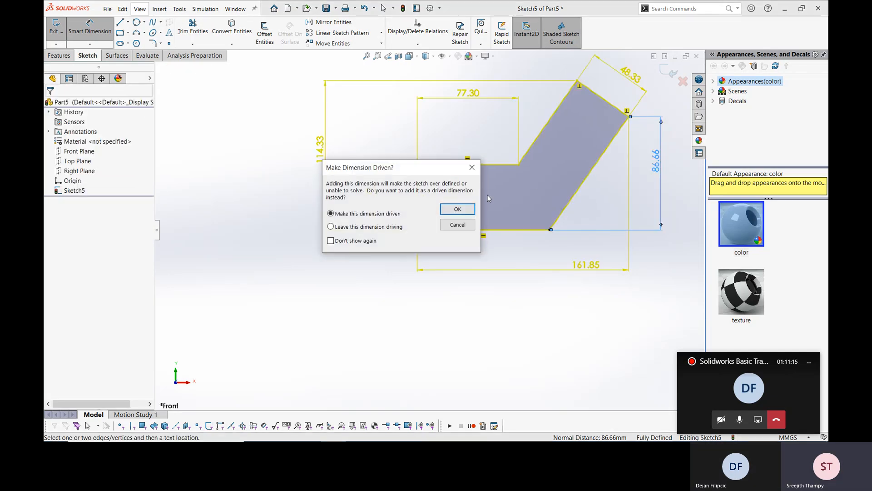
pyautogui.click(384, 226)
pyautogui.click(457, 210)
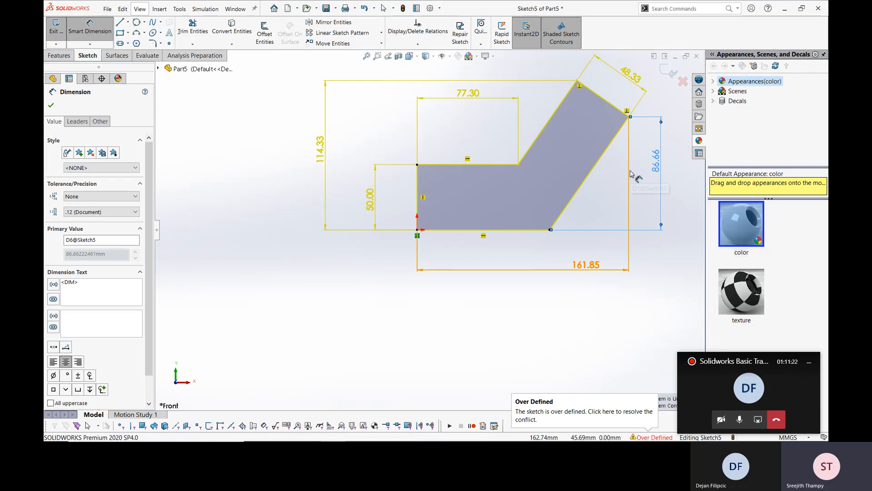
pyautogui.click(51, 105)
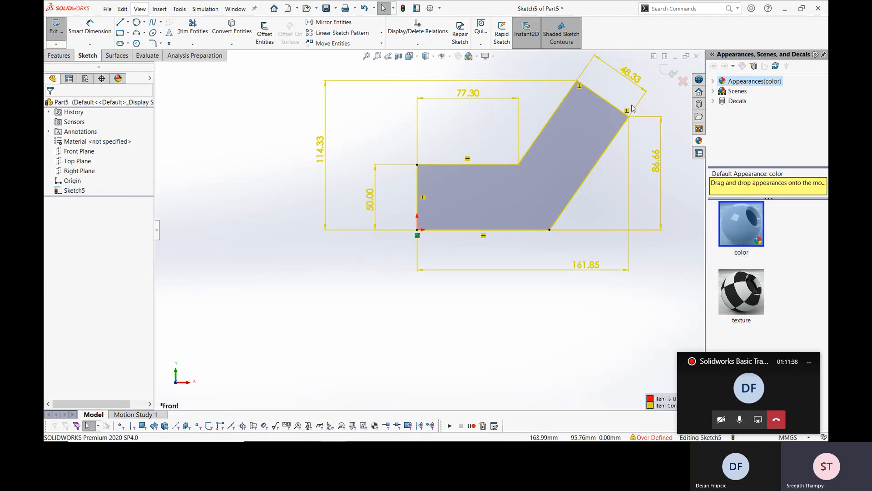
# Undo the extra vertical dimension at the rightmost corner and exit the sketch.
pyautogui.hotkey('ctrl', 'z')
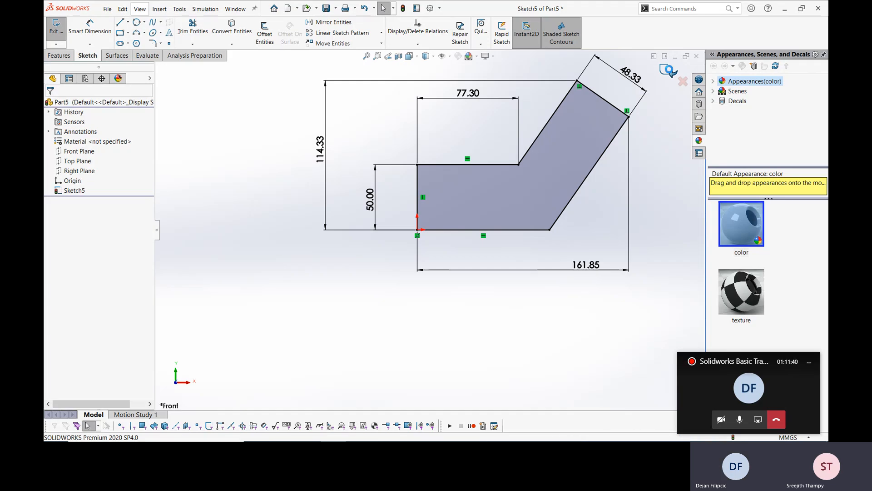
pyautogui.click(669, 69)
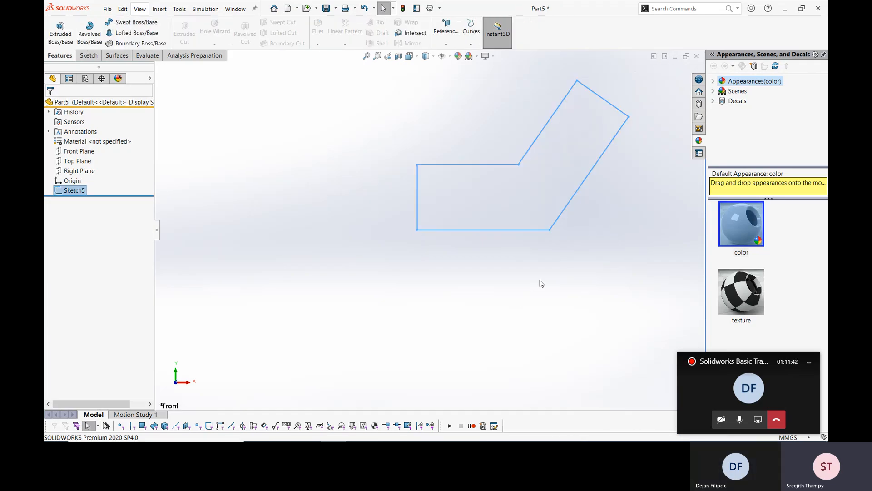
# Switch to LESSON-2.pdf in Adobe Acrobat Reader, review the sketch types under Rules That Govern Sketches, and return to SOLIDWORKS.
pyautogui.moveTo(608, 436)
pyautogui.click(409, 432)
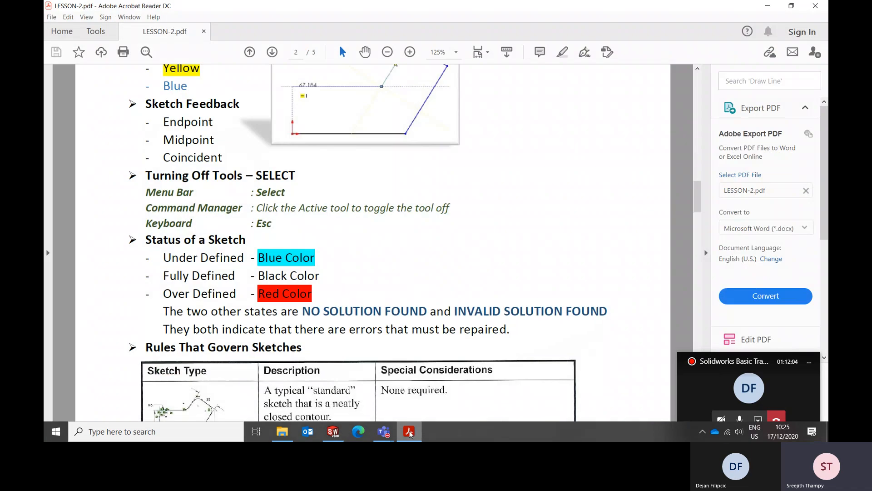
pyautogui.scroll(-5, 345, 291)
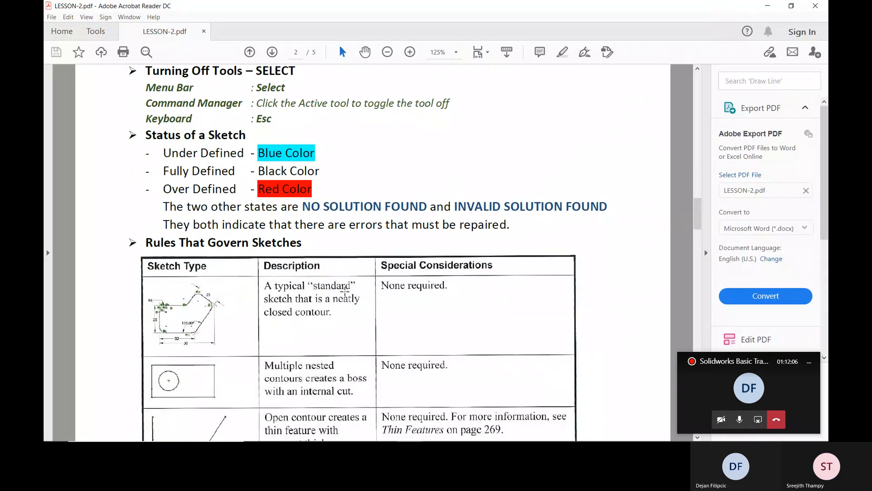
pyautogui.scroll(-13, 344, 291)
pyautogui.scroll(12, 334, 272)
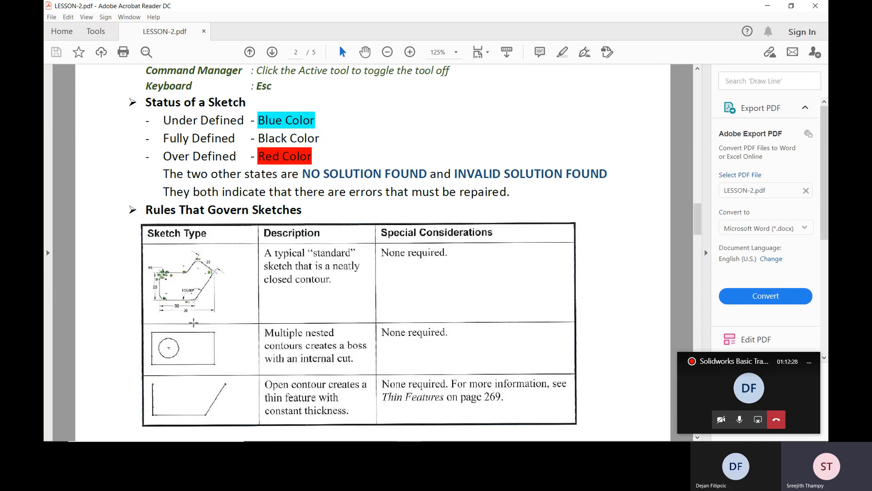
pyautogui.scroll(-7, 188, 332)
pyautogui.scroll(7, 188, 331)
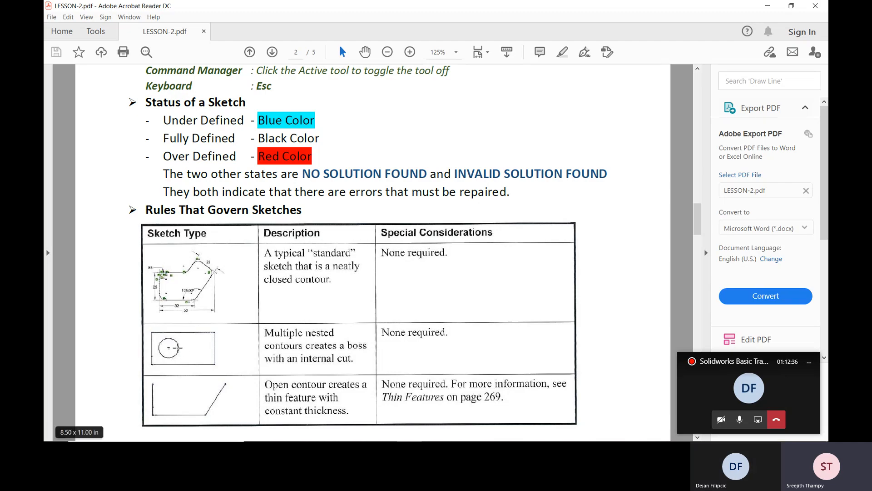
pyautogui.scroll(-10, 199, 357)
pyautogui.scroll(10, 199, 356)
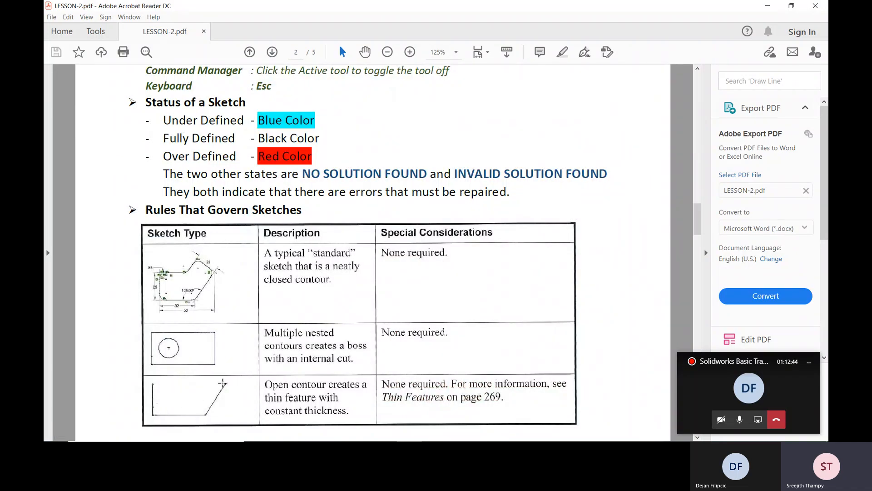
pyautogui.click(768, 6)
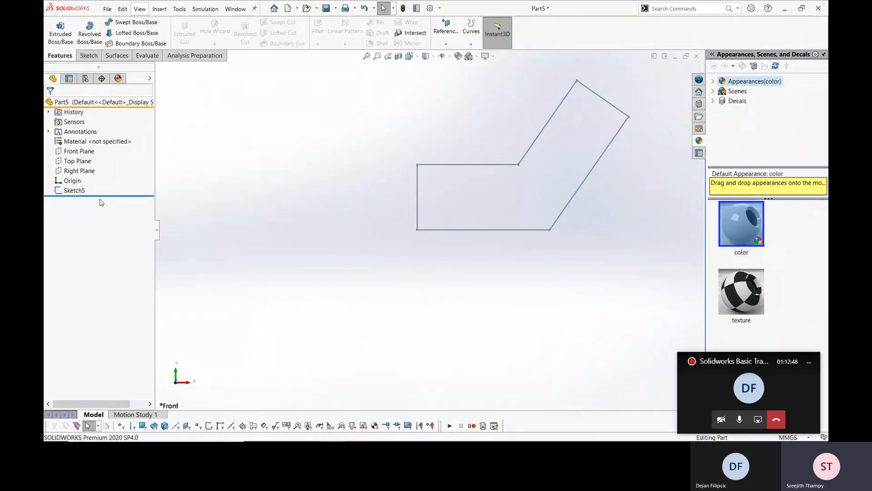
# Reopen Sketch5 for editing and delete the arm's end line and its upper slanted line, including their associated dimensions.
pyautogui.rightClick(78, 191)
pyautogui.click(87, 165)
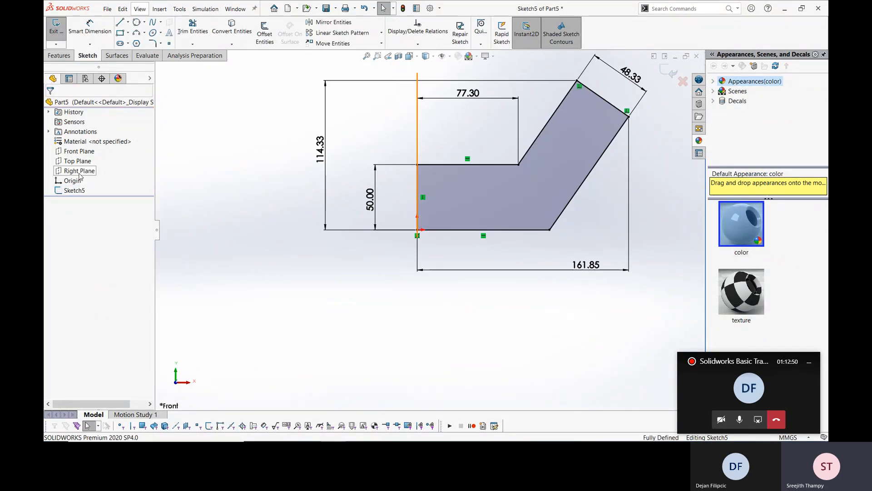
pyautogui.scroll(-4, 512, 203)
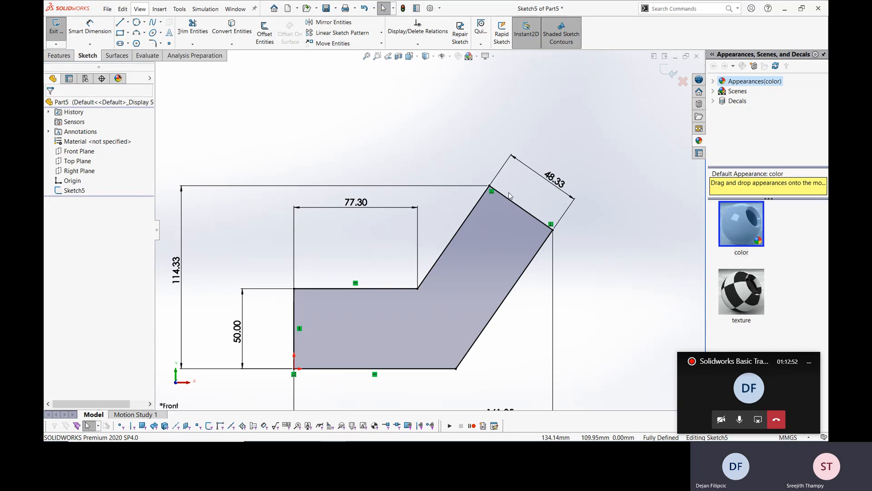
pyautogui.click(511, 203)
pyautogui.press('Delete')
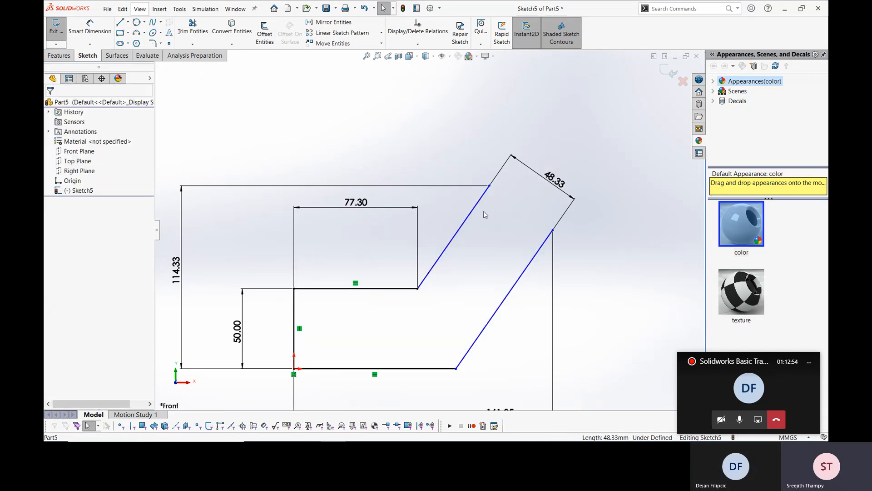
pyautogui.click(435, 263)
pyautogui.press('Delete')
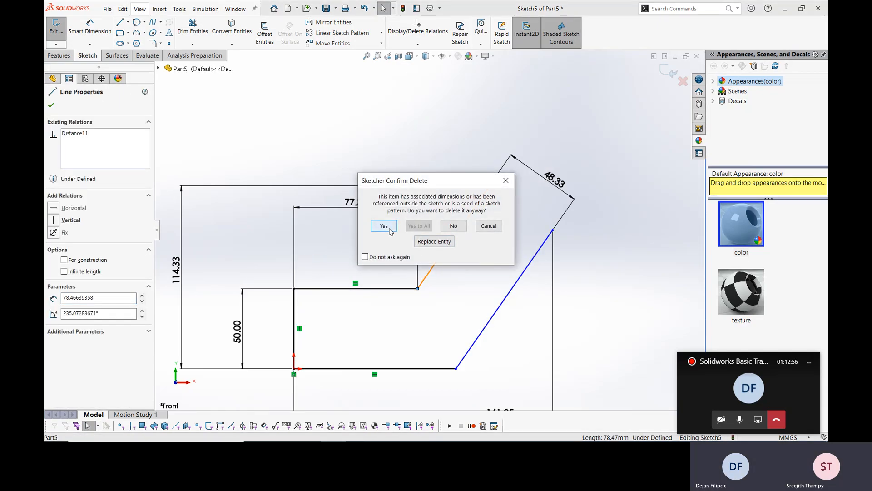
pyautogui.click(383, 226)
# Delete the profile's upper horizontal line and left vertical line with their dimensions, and exit the sketch.
pyautogui.click(399, 289)
pyautogui.press('Delete')
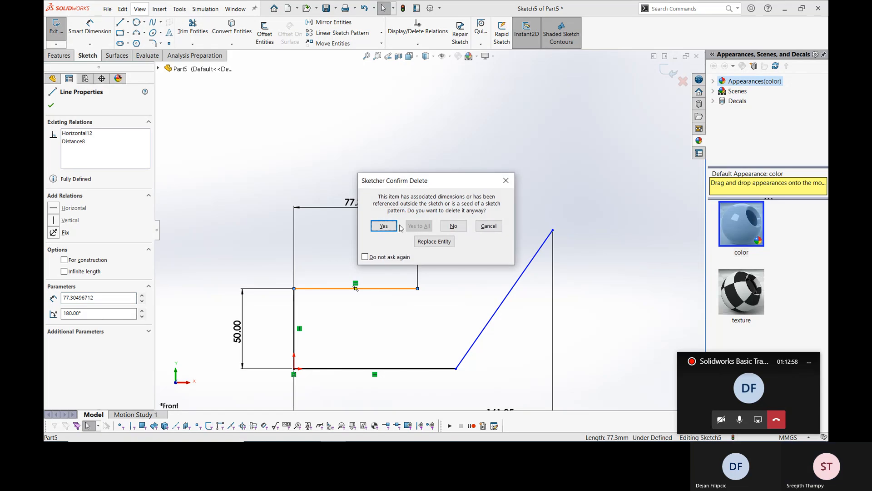
pyautogui.click(383, 225)
pyautogui.click(294, 311)
pyautogui.press('Delete')
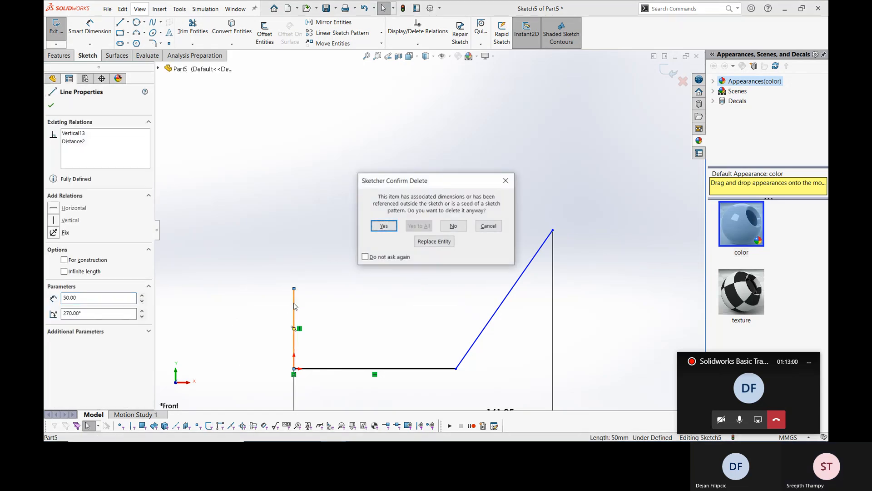
pyautogui.click(384, 225)
pyautogui.scroll(5, 381, 261)
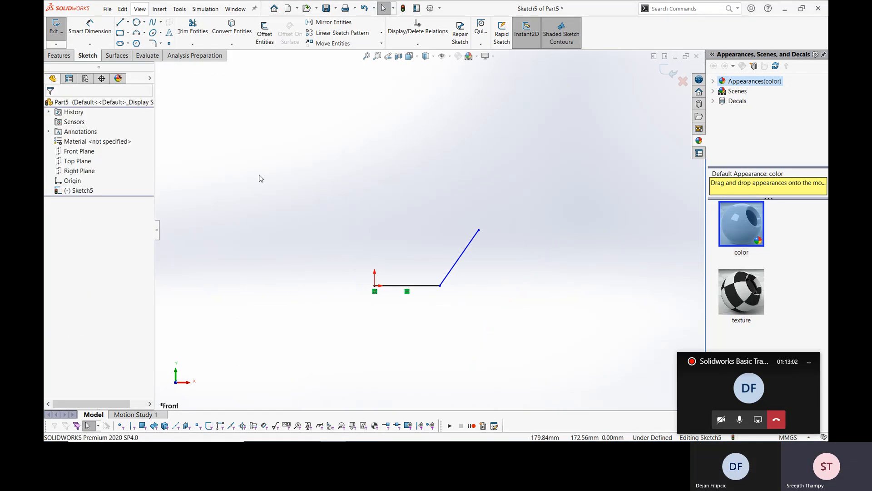
pyautogui.click(671, 71)
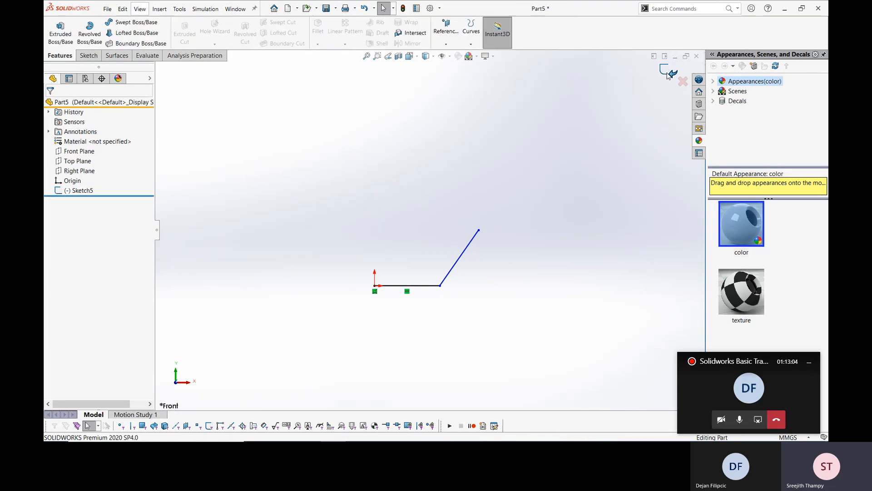
# Start an Extruded Boss/Base from the open two-line sketch and set the thin feature thickness to 10 mm.
pyautogui.click(59, 32)
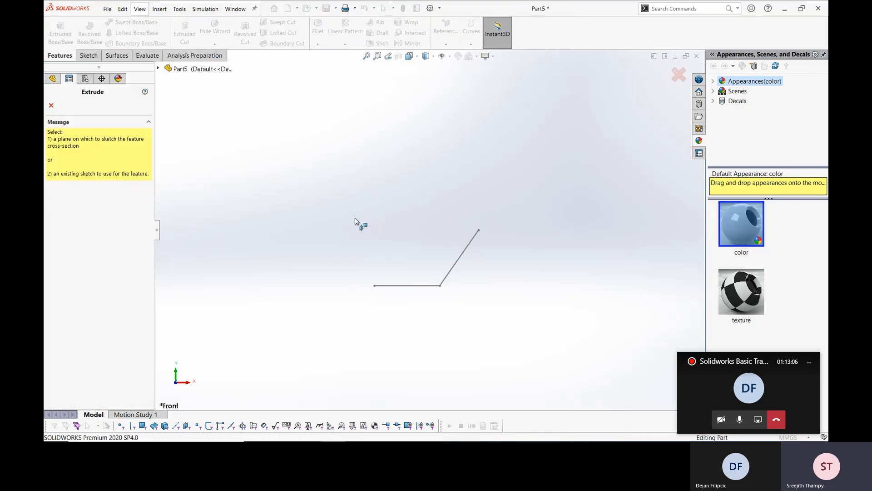
pyautogui.click(398, 286)
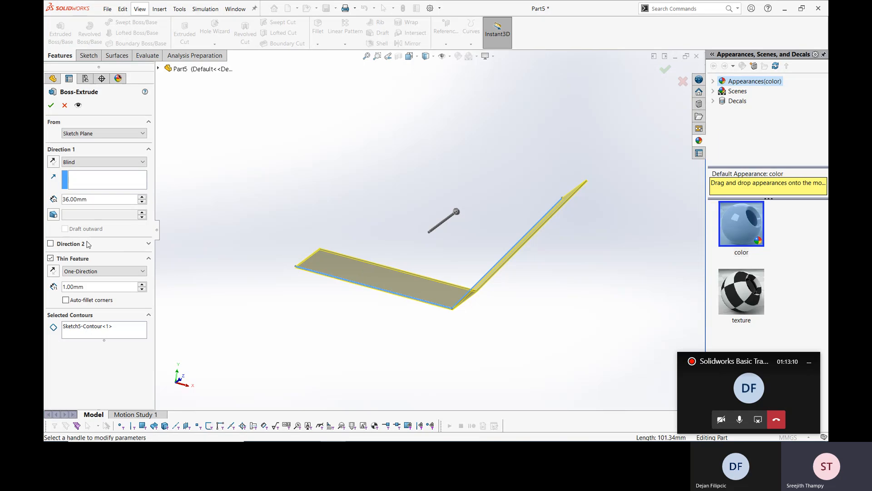
pyautogui.moveTo(96, 287); pyautogui.dragTo(44, 294)
pyautogui.write('10')
pyautogui.press('Return')
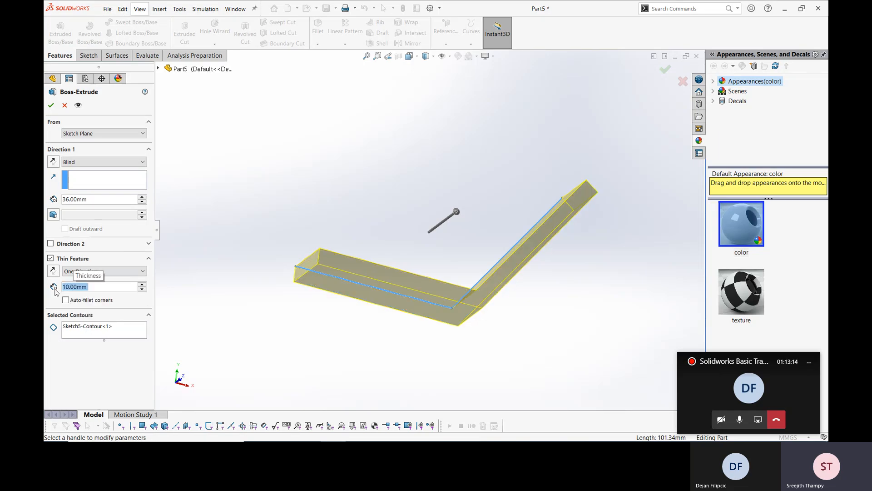
pyautogui.moveTo(506, 239); pyautogui.dragTo(503, 272, button='middle')
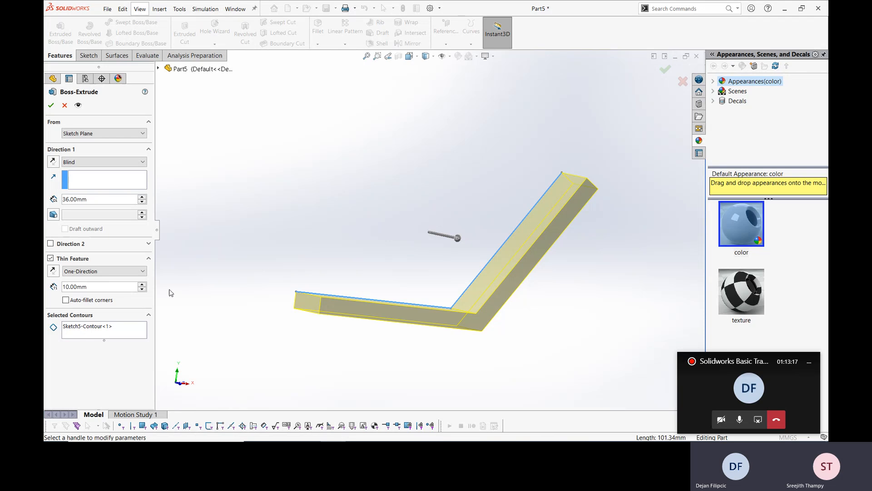
# Reverse the thin feature's thickness direction, inspect the extrusion preview, and cancel the extrude.
pyautogui.click(52, 271)
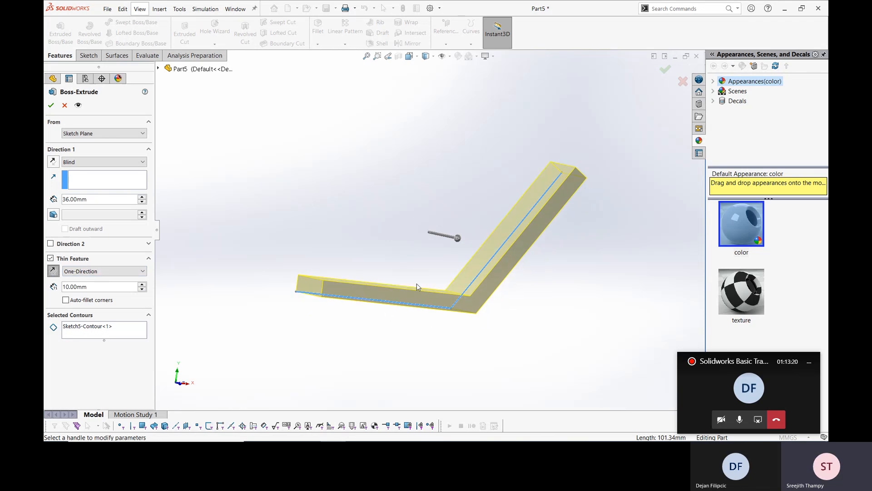
pyautogui.moveTo(503, 332); pyautogui.dragTo(525, 308, button='middle')
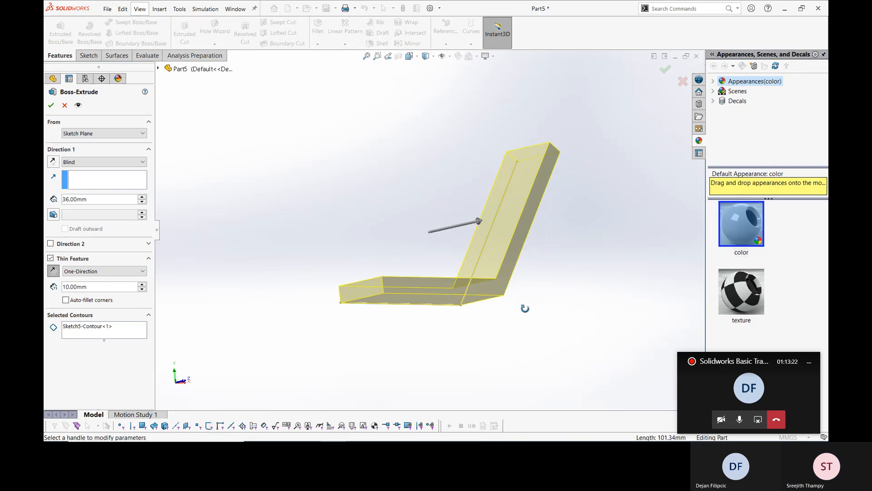
pyautogui.click(67, 108)
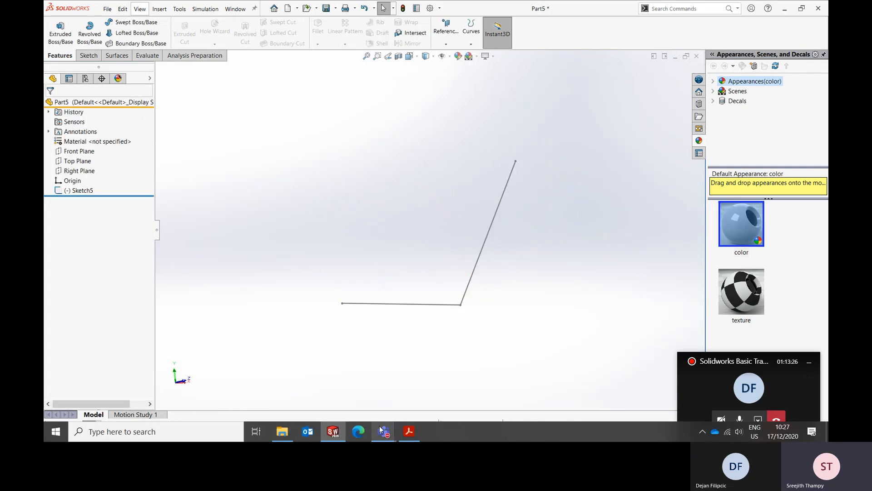
# Switch to LESSON-2.pdf in Adobe Acrobat Reader and examine the unclosed, self-intersecting and disjoint contour rules and the Types of Constraint section.
pyautogui.click(409, 431)
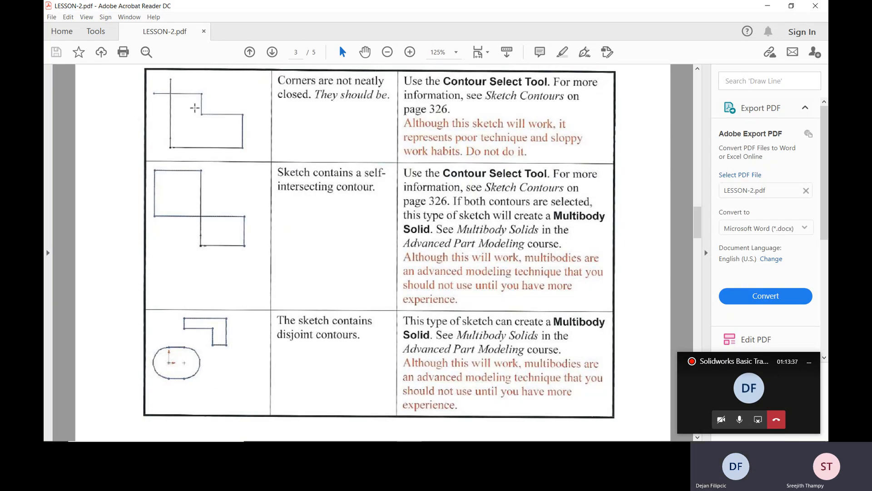
pyautogui.click(194, 109)
pyautogui.click(189, 189)
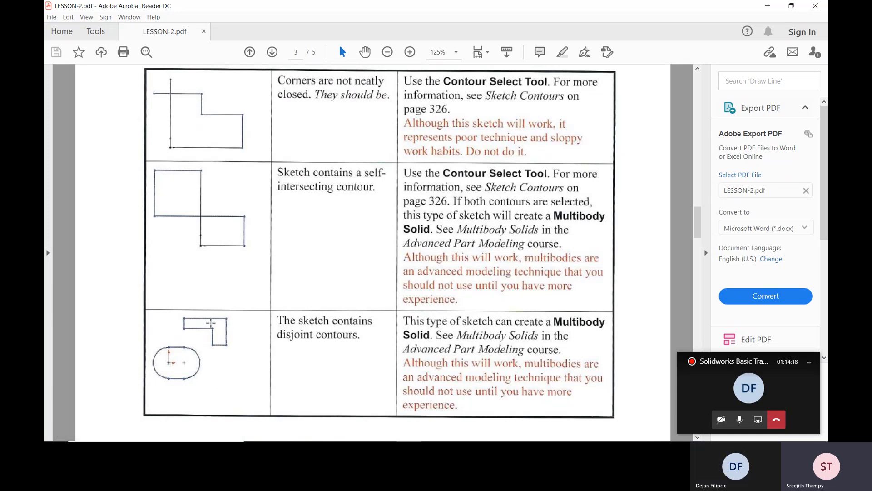
pyautogui.scroll(-2, 208, 329)
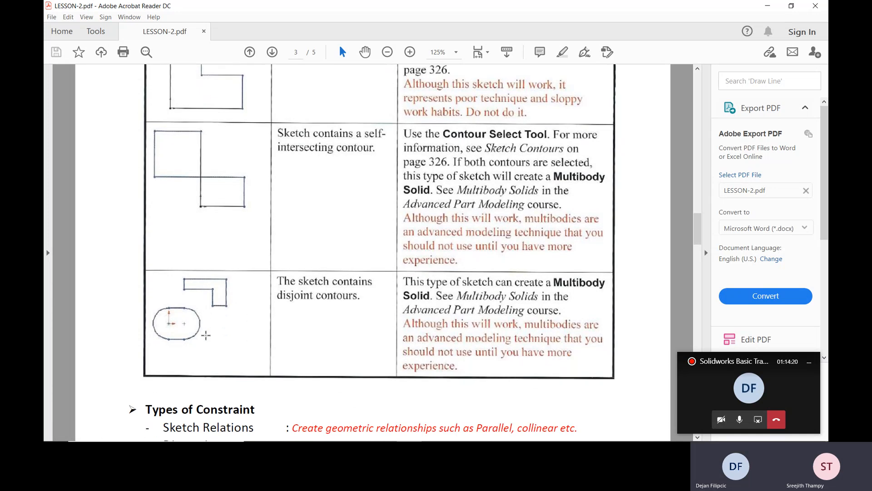
pyautogui.scroll(-5, 206, 336)
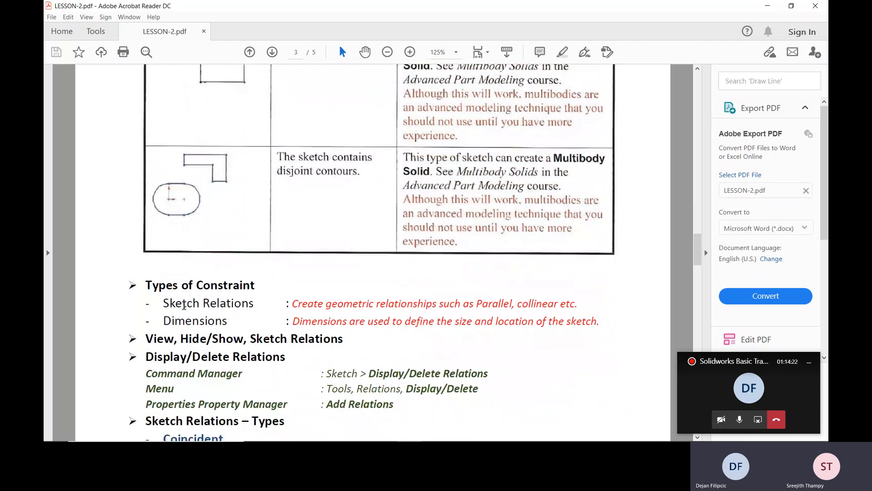
pyautogui.scroll(2, 184, 305)
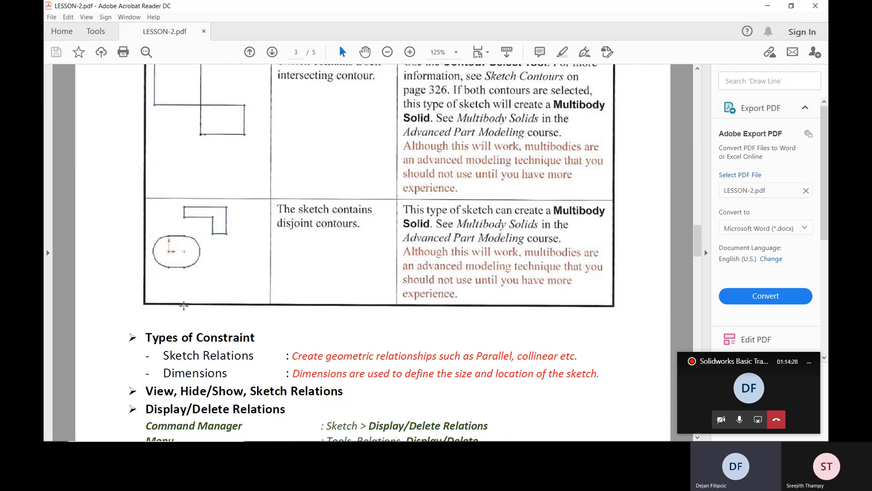
pyautogui.scroll(-1, 299, 355)
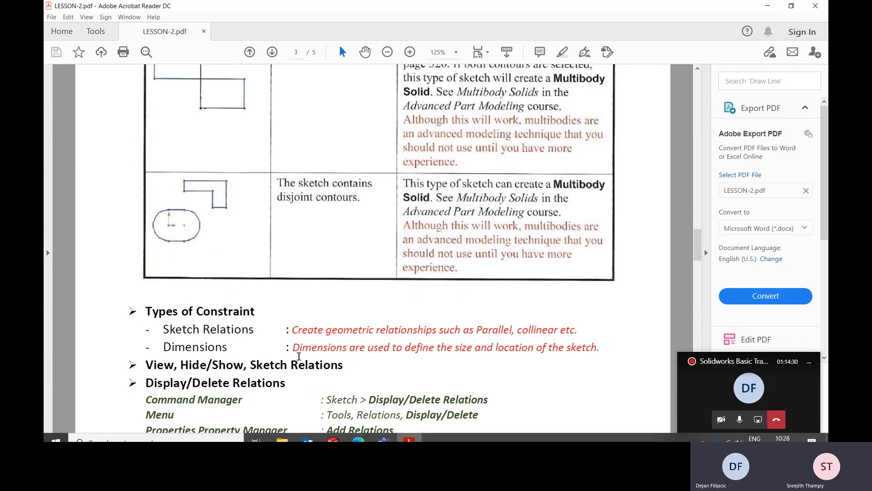
pyautogui.scroll(-3, 299, 356)
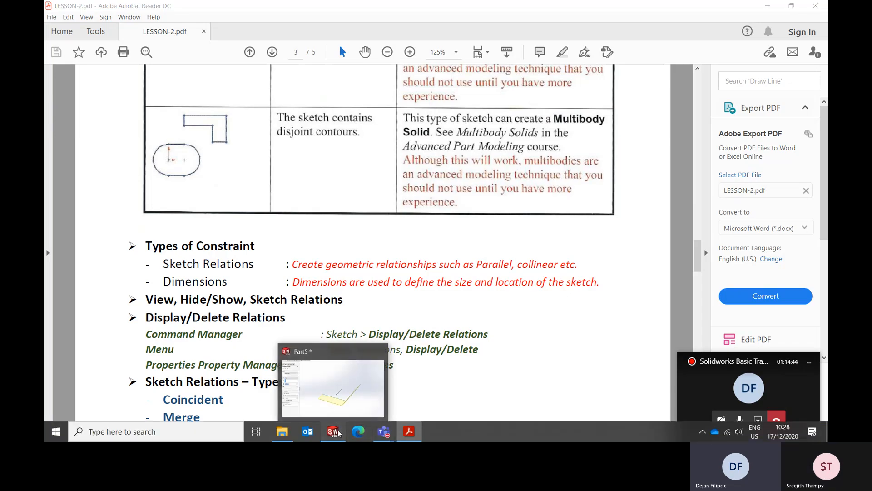
# Switch back to the part in SOLIDWORKS, edit the existing sketch, and delete both of its lines.
pyautogui.click(338, 432)
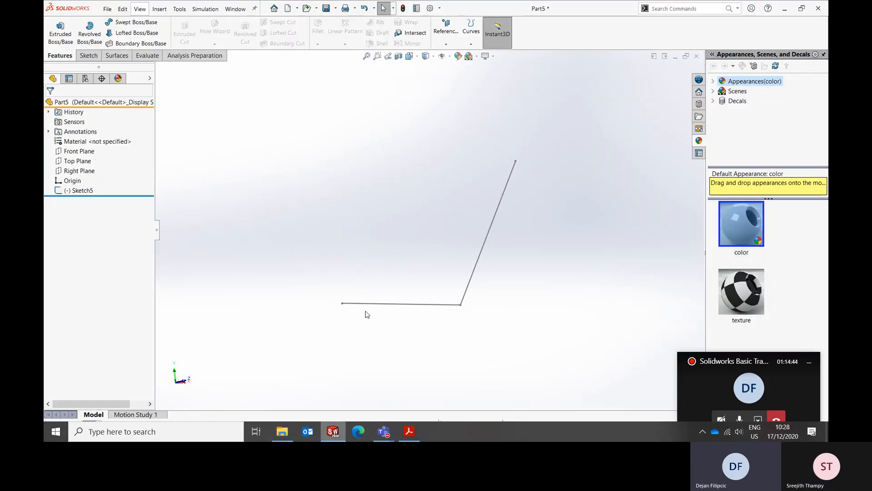
pyautogui.rightClick(87, 192)
pyautogui.click(89, 168)
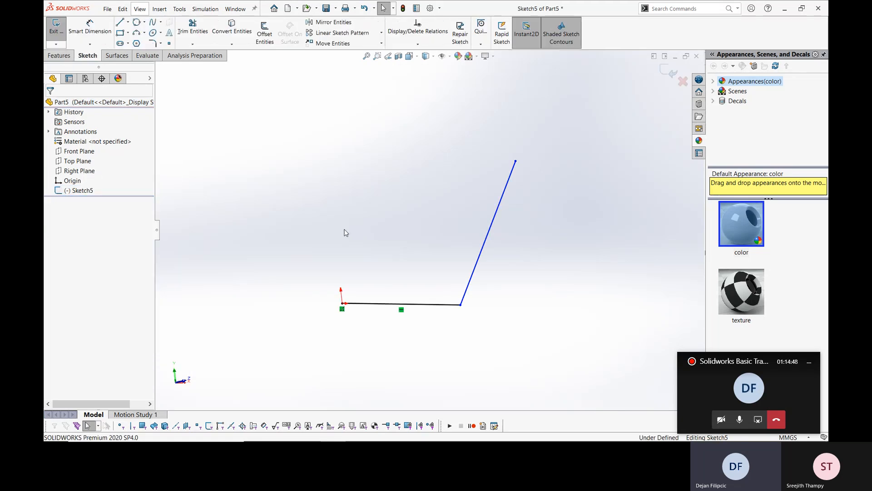
pyautogui.moveTo(547, 185); pyautogui.dragTo(416, 376)
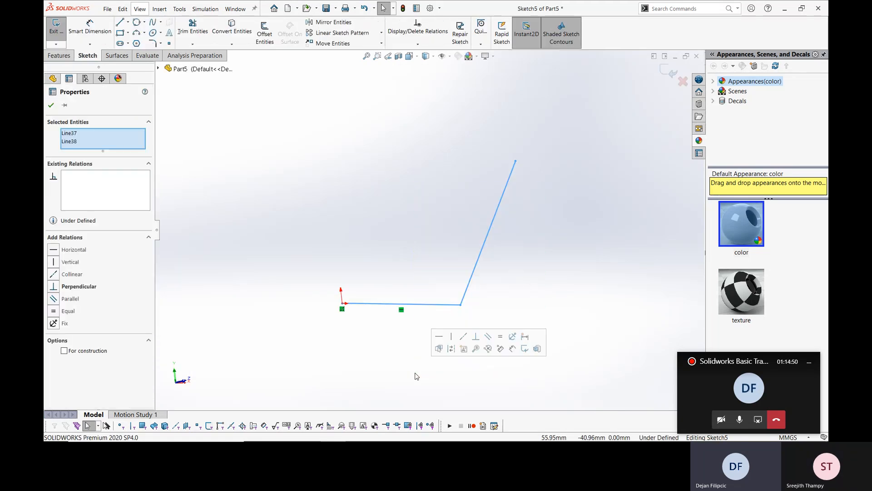
pyautogui.press('Delete')
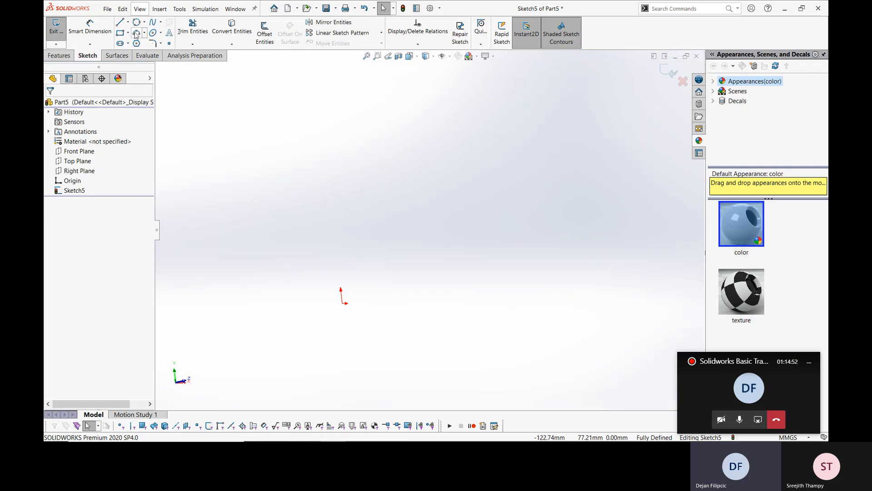
# Sketch a corner rectangle about 199 mm by 78 mm with its lower-left corner on the origin.
pyautogui.click(136, 22)
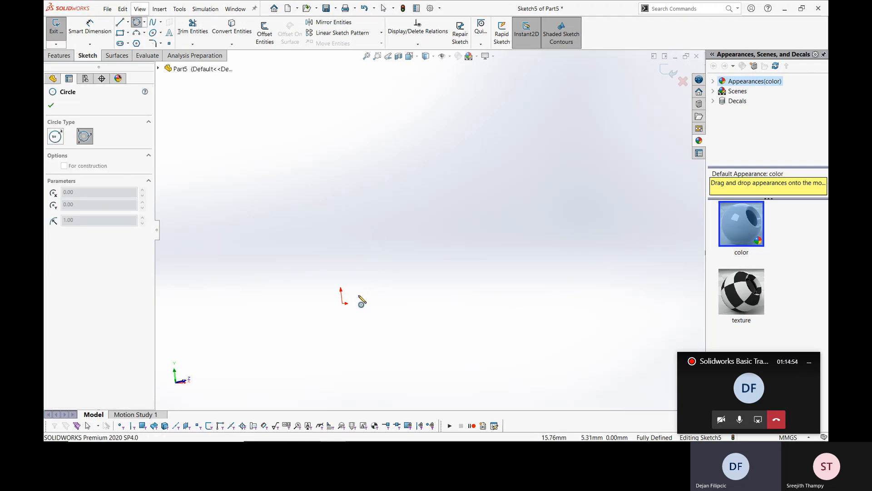
pyautogui.click(120, 33)
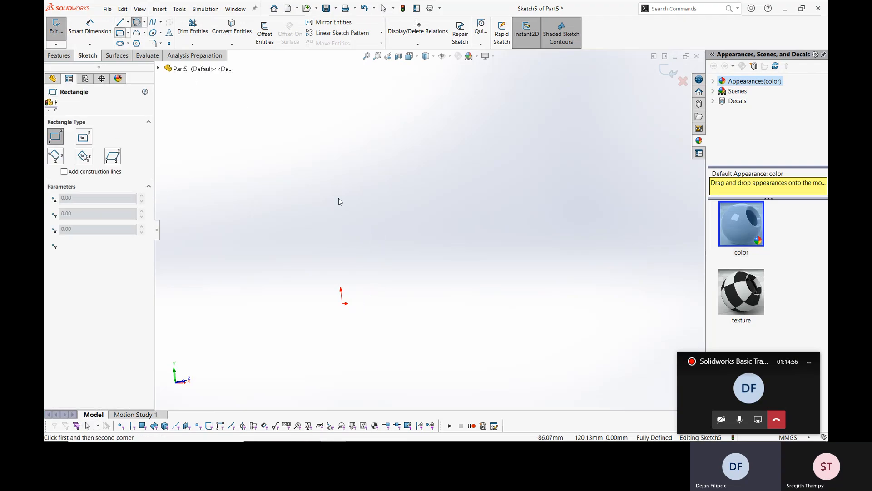
pyautogui.moveTo(344, 304)
pyautogui.mouseDown()
pyautogui.moveTo(483, 202)
pyautogui.moveTo(563, 180)
pyautogui.mouseUp()
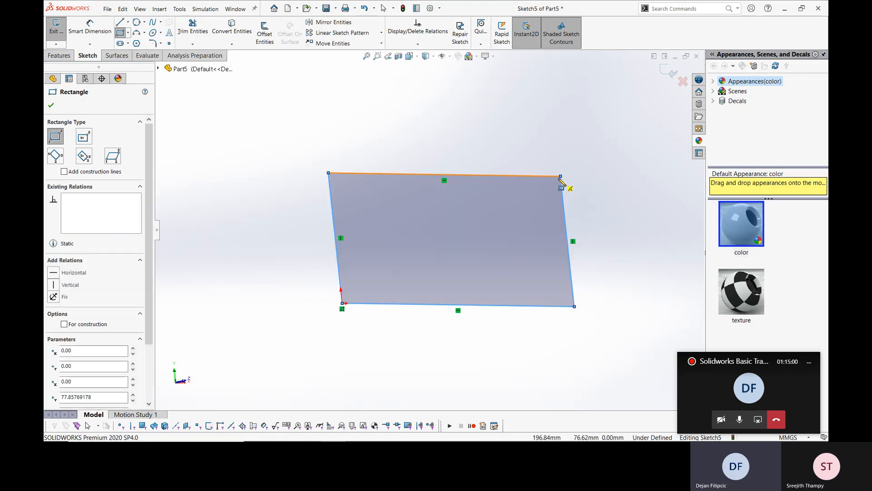
pyautogui.press('Escape')
pyautogui.hotkey('ctrl', '8')
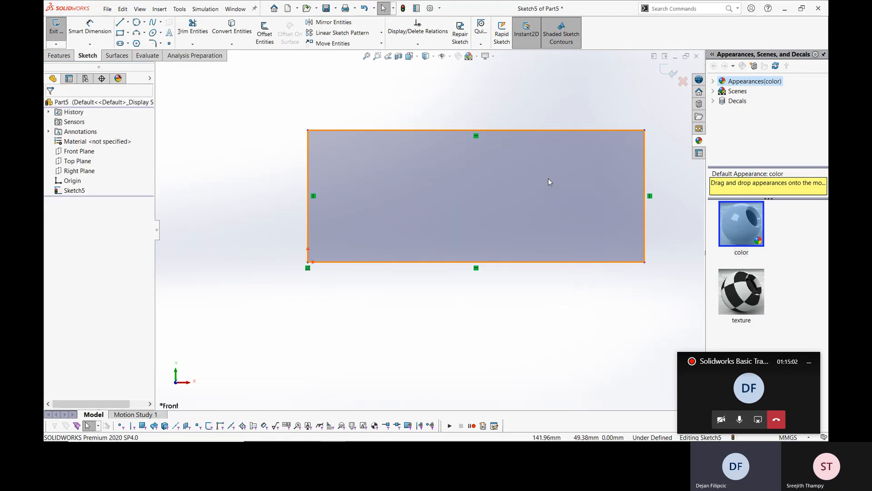
pyautogui.scroll(5, 401, 124)
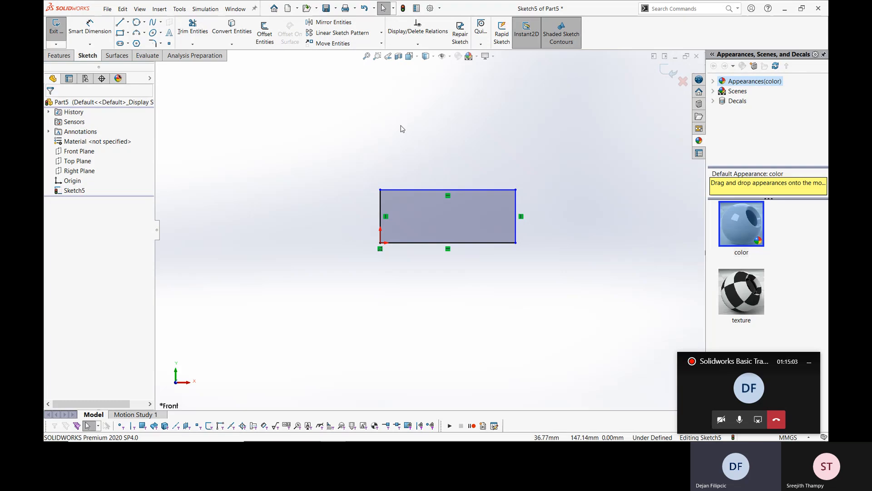
# Draw a horizontal centerline joining the midpoints of the rectangle's two vertical edges.
pyautogui.click(128, 22)
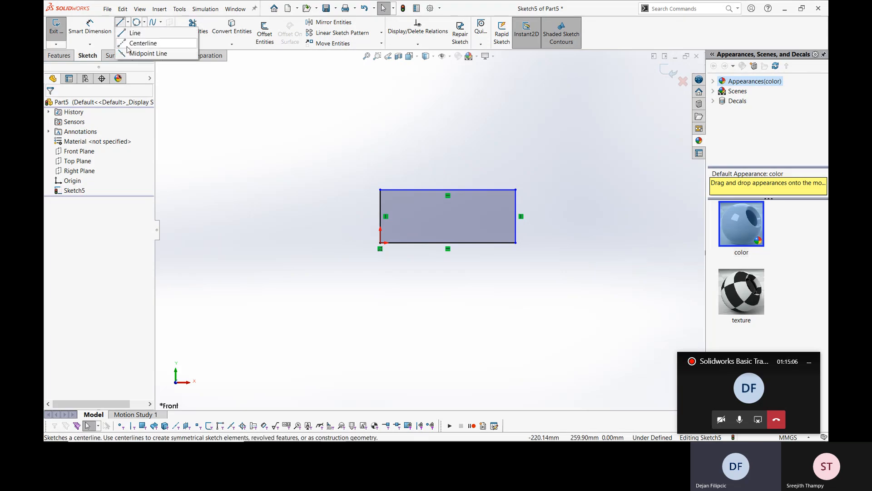
pyautogui.click(136, 43)
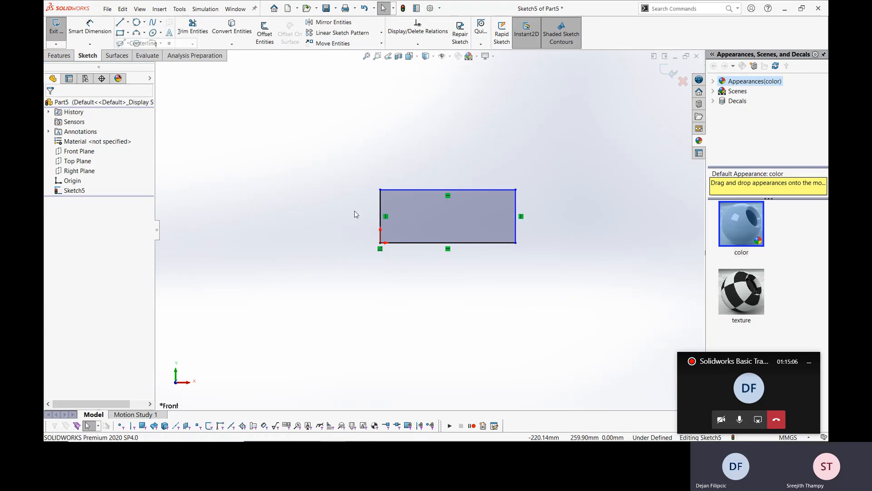
pyautogui.click(381, 216)
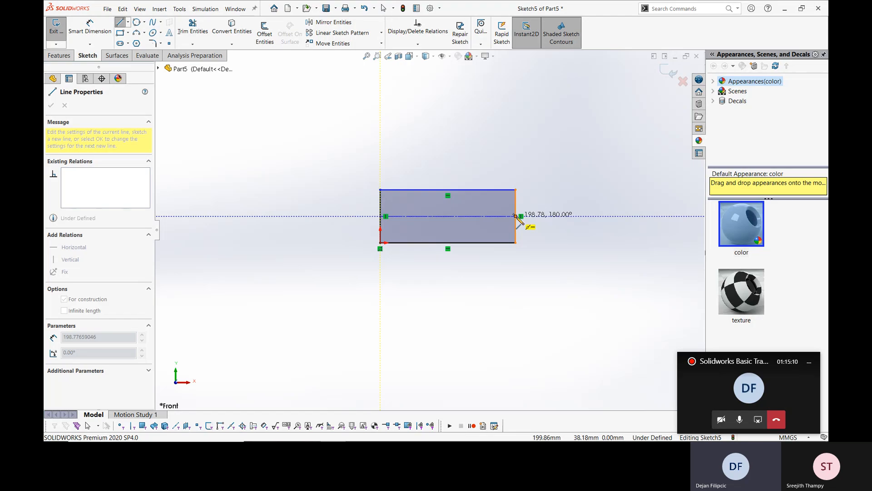
pyautogui.click(515, 216)
pyautogui.press('Escape')
pyautogui.scroll(-3, 508, 221)
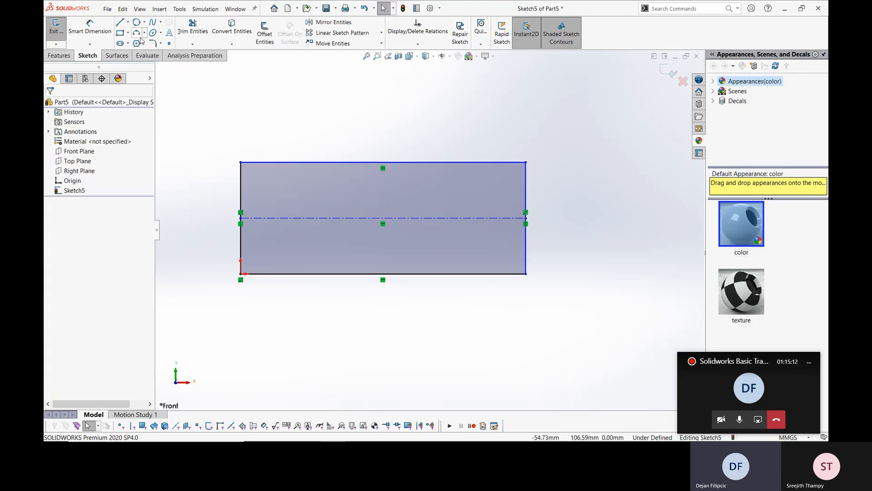
# Sketch a stepped four-line chain from the centerline's midpoint past the rectangle's right edge and trim the part outside the rectangle.
pyautogui.click(120, 22)
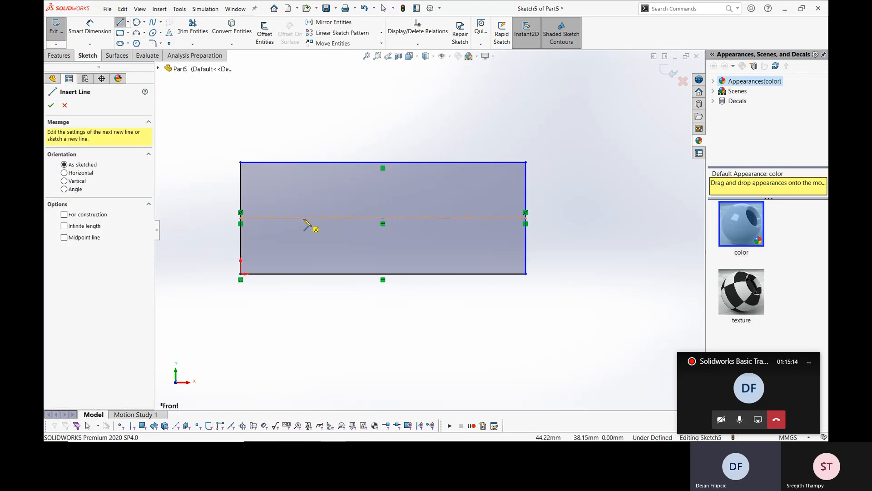
pyautogui.click(383, 218)
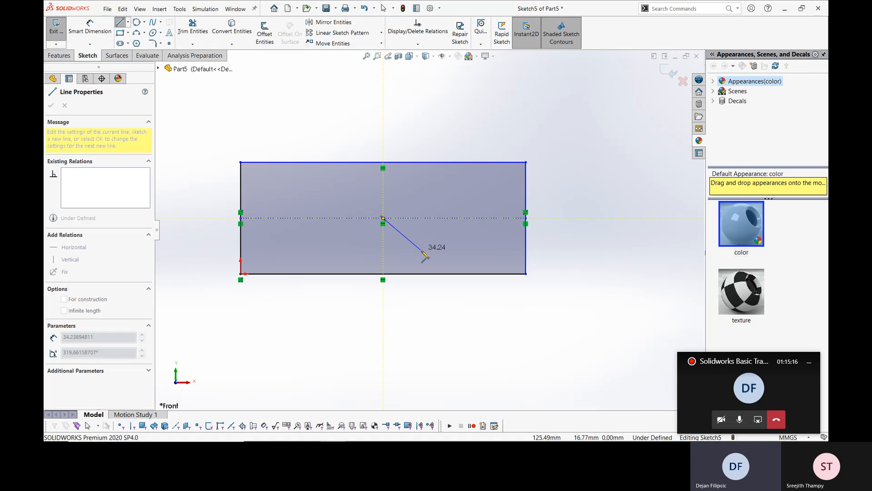
pyautogui.click(431, 252)
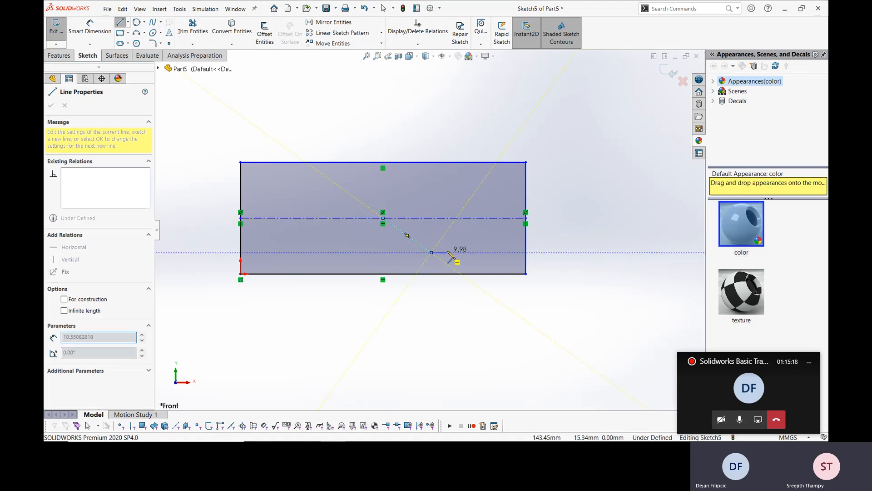
pyautogui.click(496, 252)
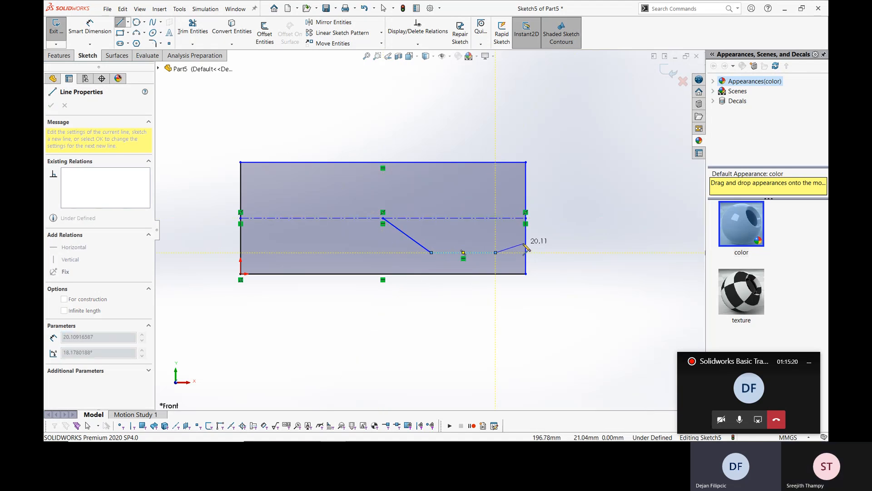
pyautogui.click(521, 236)
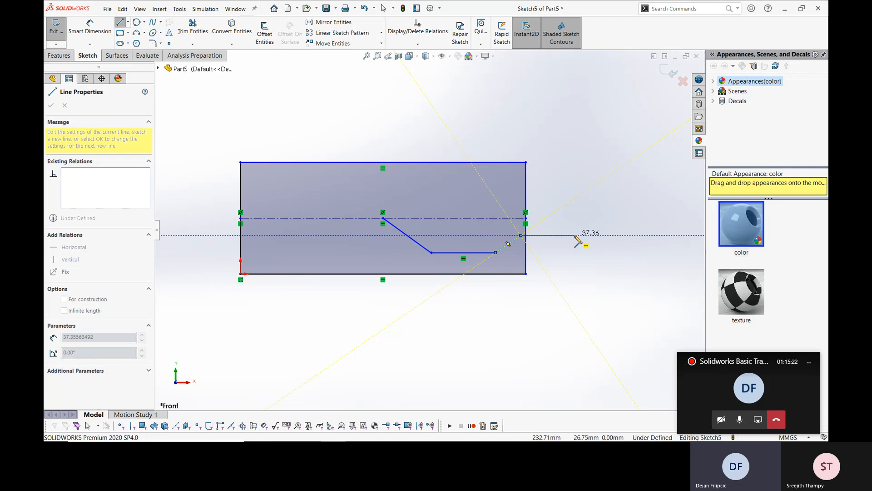
pyautogui.click(575, 236)
pyautogui.press('Escape')
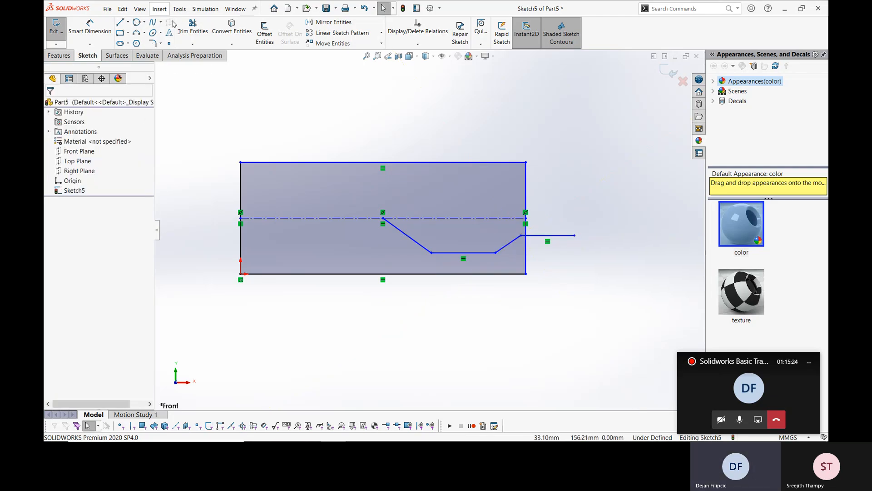
pyautogui.click(192, 28)
pyautogui.moveTo(561, 209); pyautogui.dragTo(562, 262)
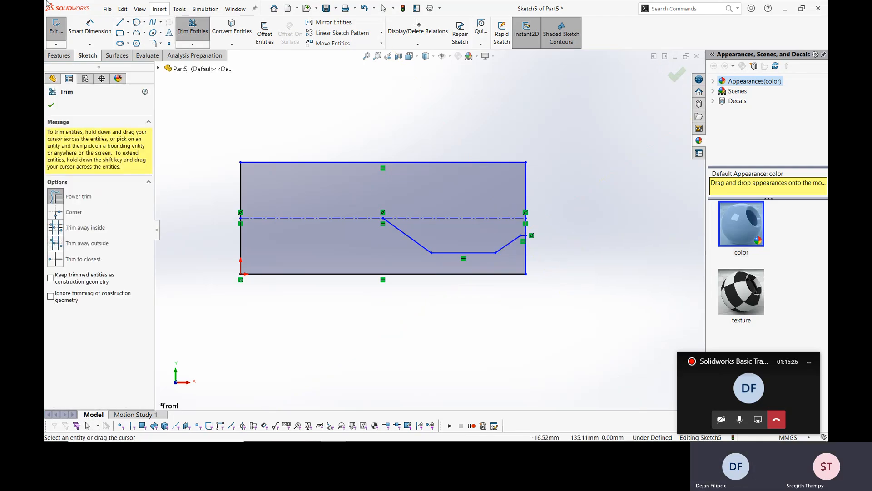
# Draw a vertical line from the centerline's midpoint to the upper edge and trim away the rectangle's upper-right corner edges.
pyautogui.click(129, 21)
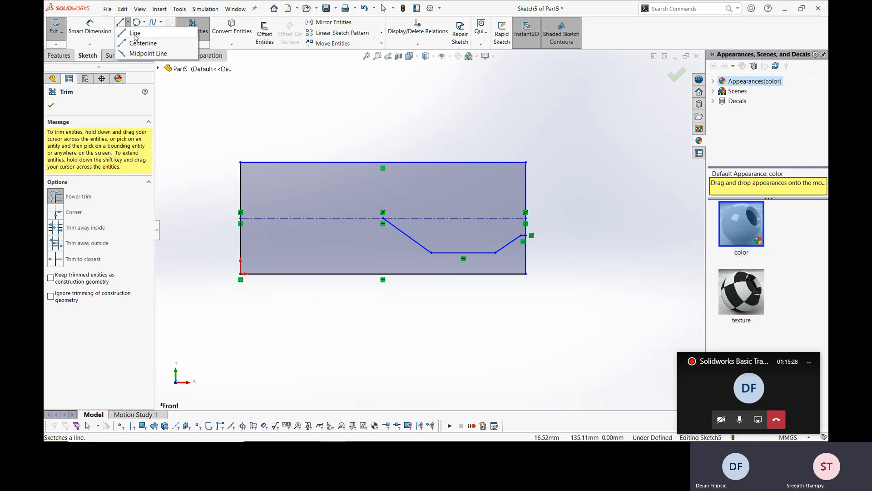
pyautogui.click(135, 34)
pyautogui.click(383, 219)
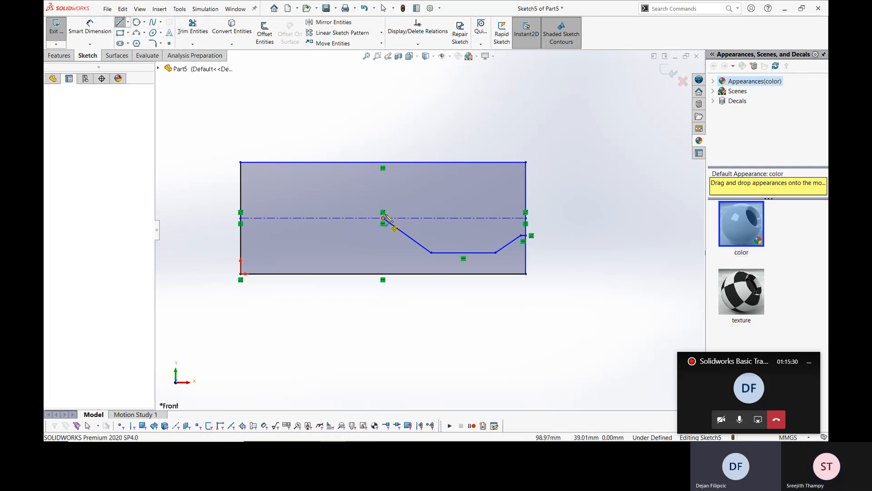
pyautogui.click(384, 162)
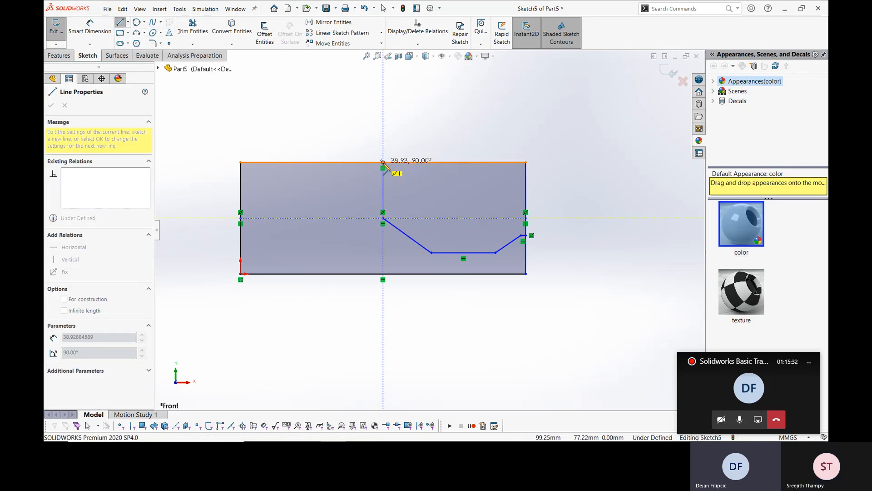
pyautogui.press('Escape')
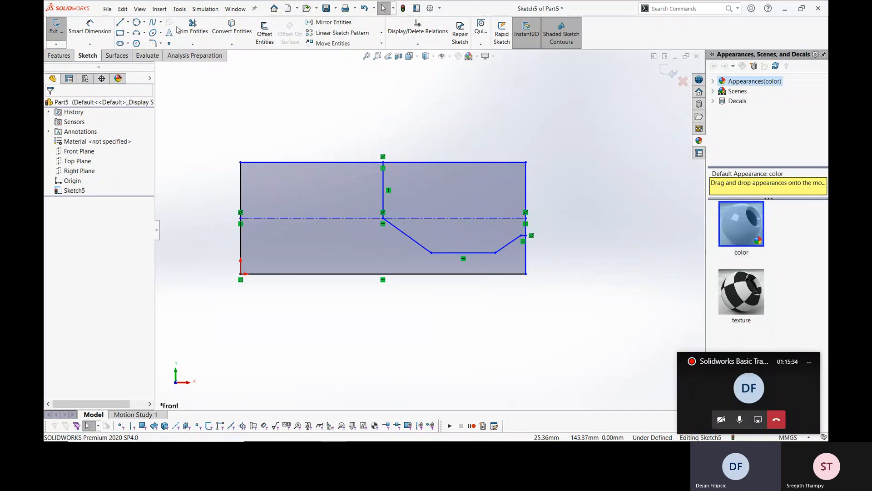
pyautogui.click(192, 28)
pyautogui.moveTo(412, 129)
pyautogui.mouseDown()
pyautogui.moveTo(494, 180)
pyautogui.moveTo(531, 176)
pyautogui.moveTo(533, 219)
pyautogui.mouseUp()
pyautogui.press('Escape')
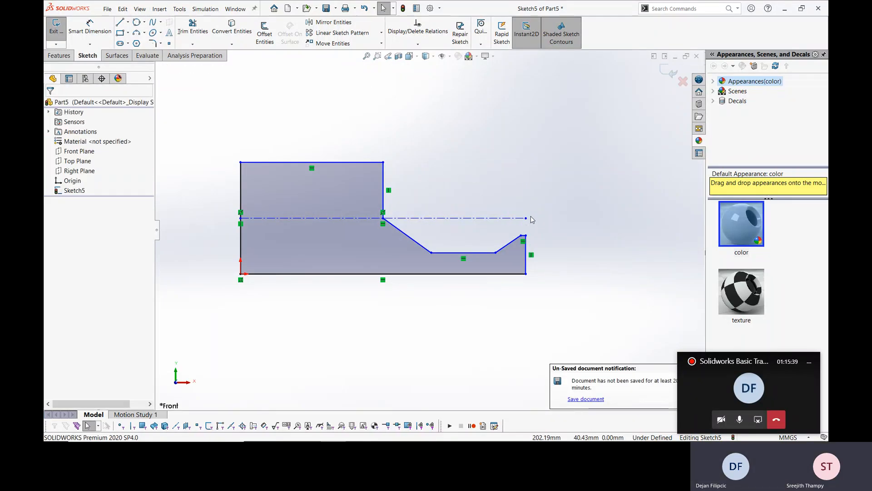
# Check the centerline's construction setting, preview an Extruded Boss/Base of the closed profile, and cancel the extrude.
pyautogui.click(399, 220)
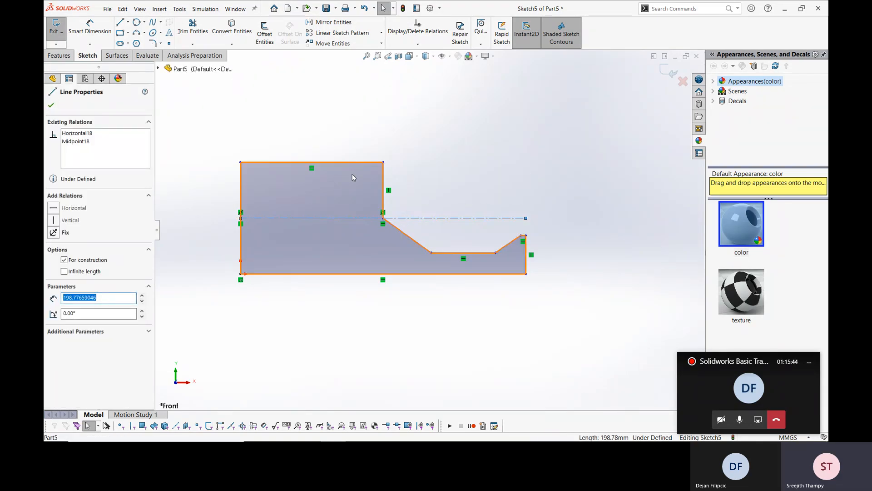
pyautogui.click(347, 151)
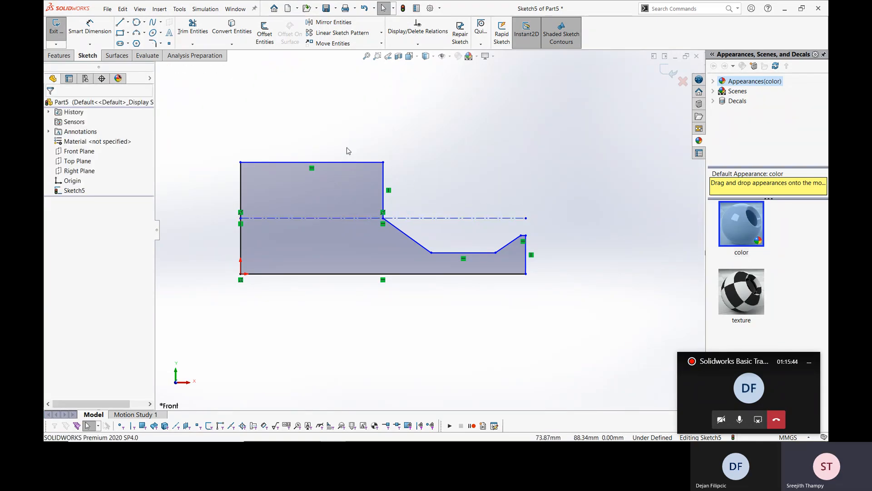
pyautogui.click(59, 55)
pyautogui.click(61, 31)
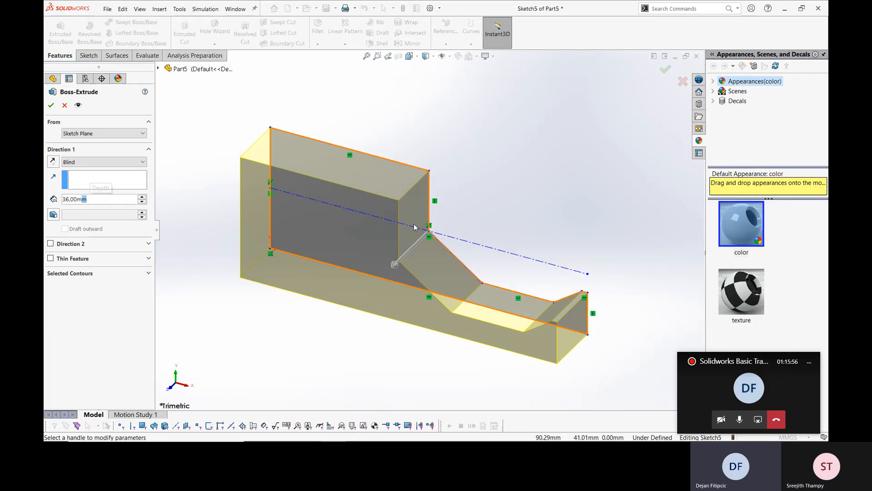
pyautogui.click(64, 105)
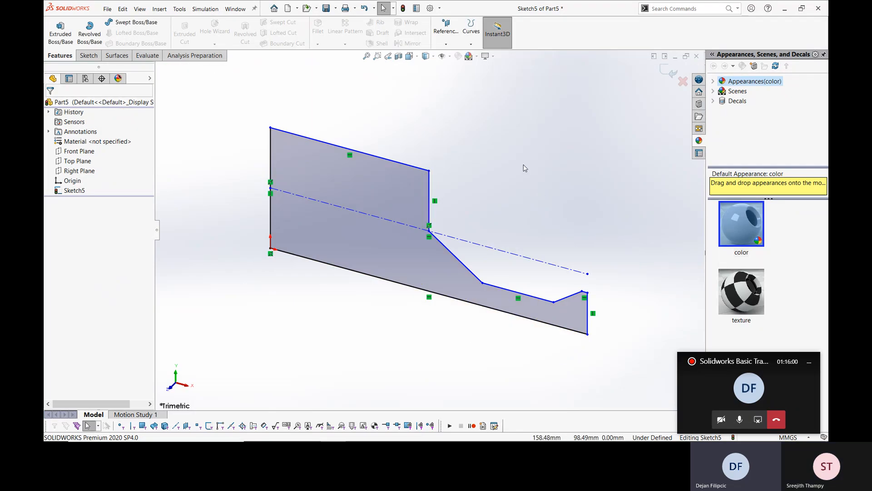
# Sketch a slanted line from above the profile's cut-out to the centerline's right endpoint, and move its free end upward to steepen it.
pyautogui.hotkey('ctrl', '8')
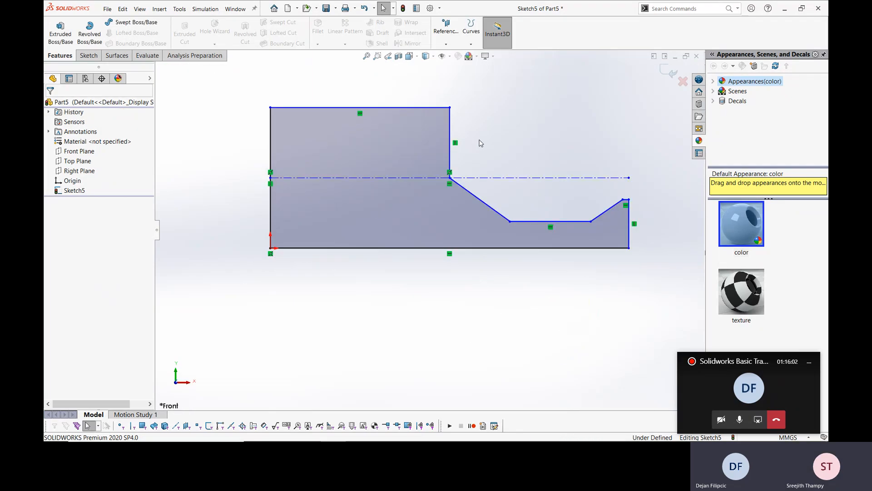
pyautogui.scroll(5, 481, 142)
pyautogui.click(88, 55)
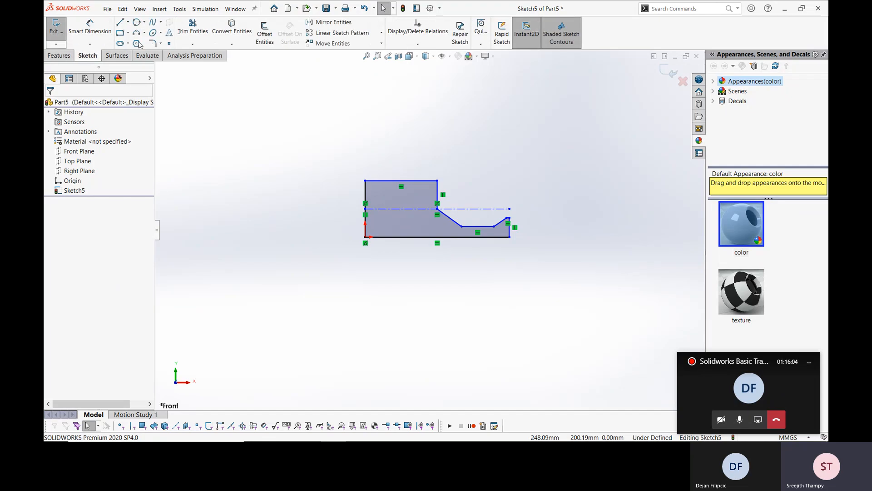
pyautogui.click(134, 22)
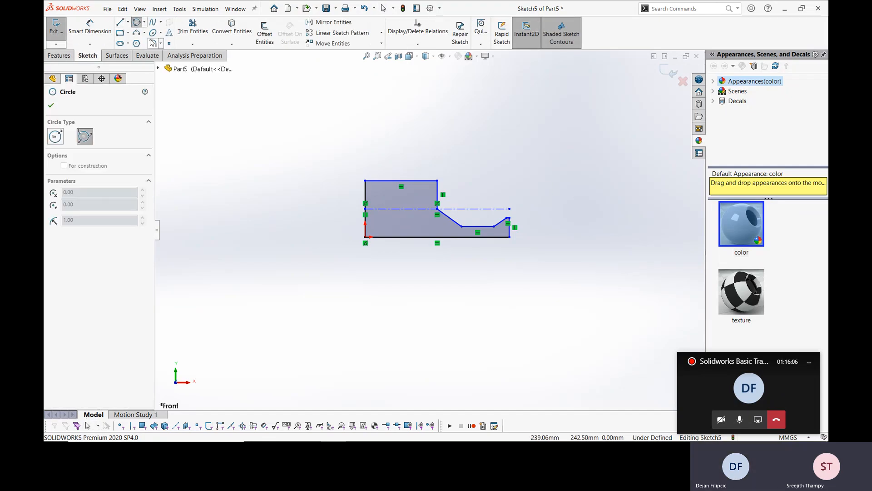
pyautogui.press('l')
pyautogui.click(458, 175)
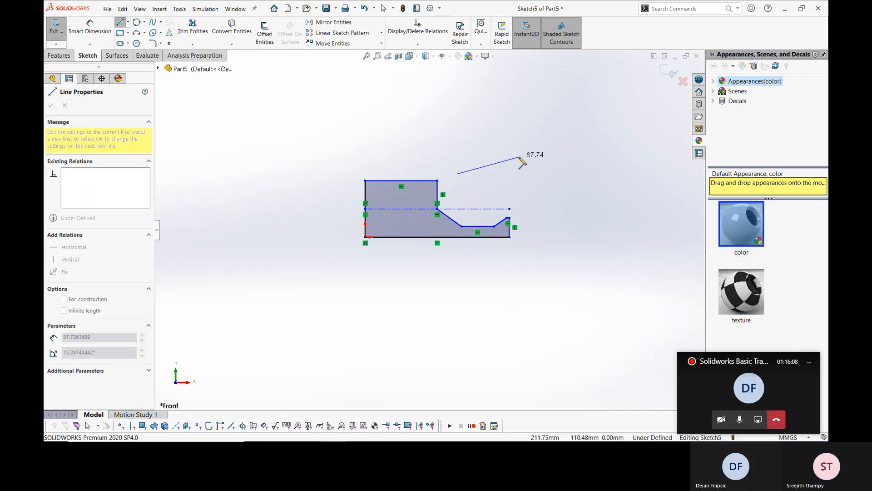
pyautogui.click(510, 209)
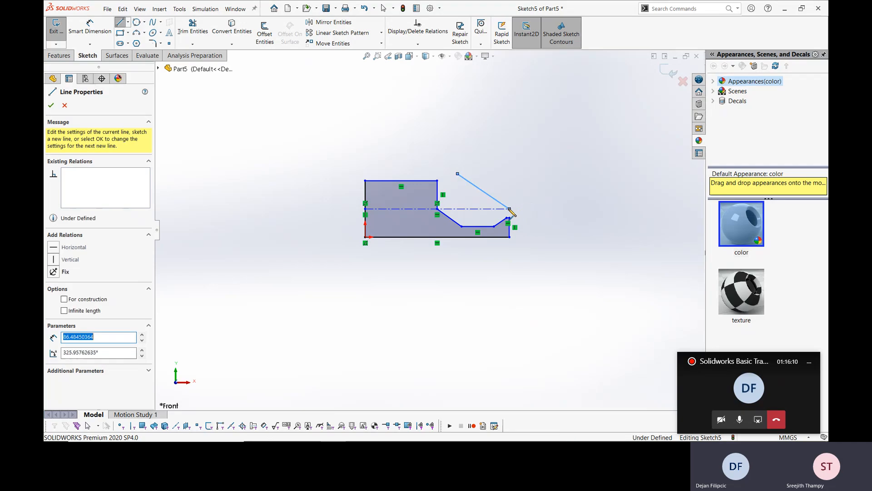
pyautogui.press('Escape')
pyautogui.press('Escape')
pyautogui.moveTo(458, 175)
pyautogui.mouseDown()
pyautogui.moveTo(459, 149)
pyautogui.moveTo(450, 142)
pyautogui.mouseUp()
# Dimension the angle between the slanted line and the profile's left vertical edge as 45°.
pyautogui.click(90, 25)
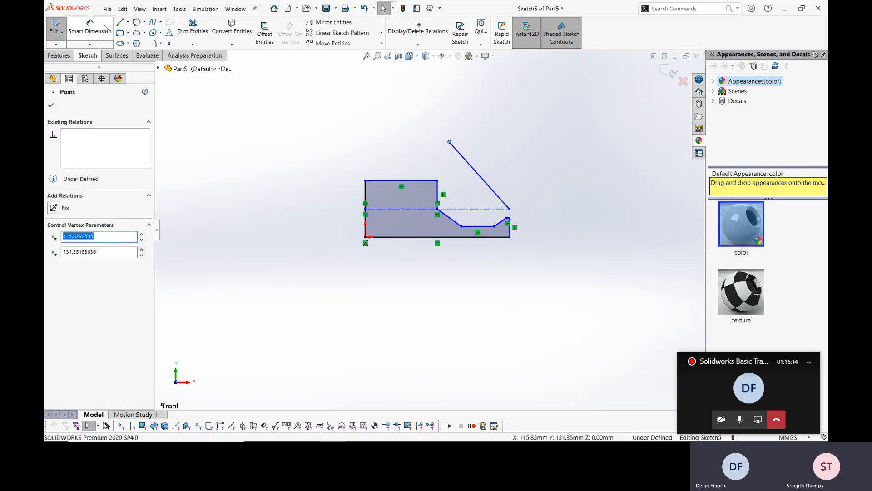
pyautogui.click(479, 181)
pyautogui.click(366, 193)
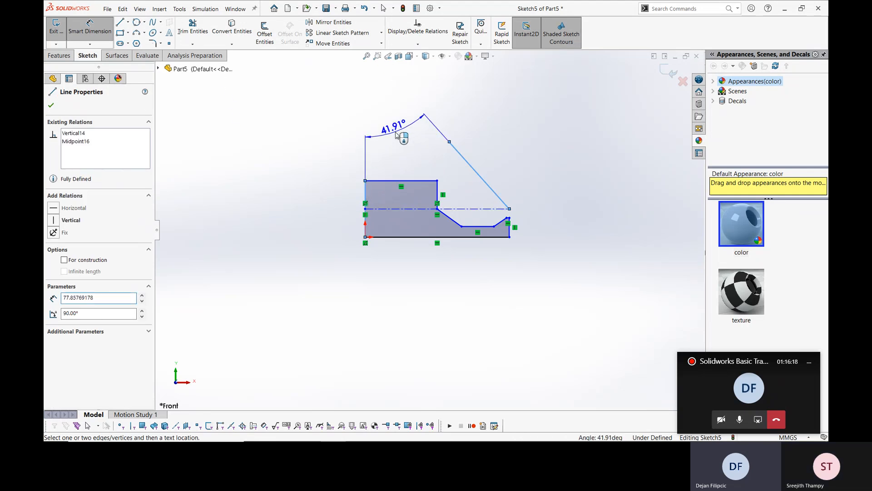
pyautogui.click(394, 131)
pyautogui.write('45')
pyautogui.press('Return')
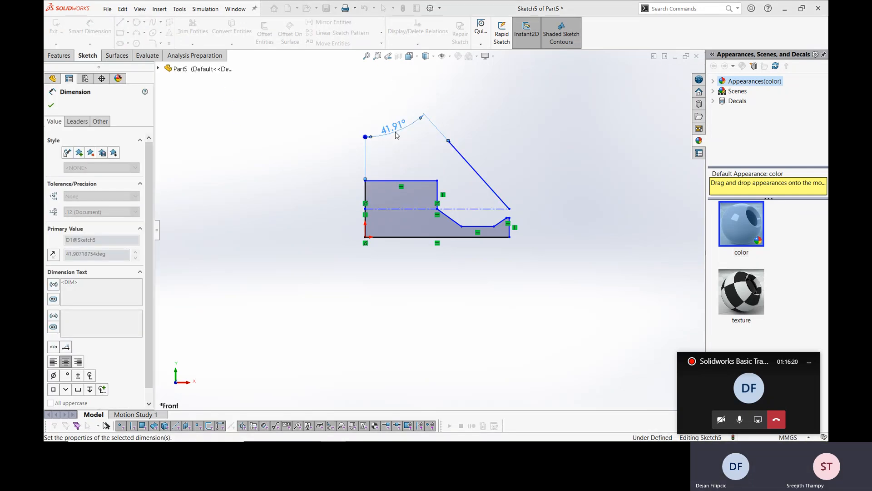
pyautogui.press('Escape')
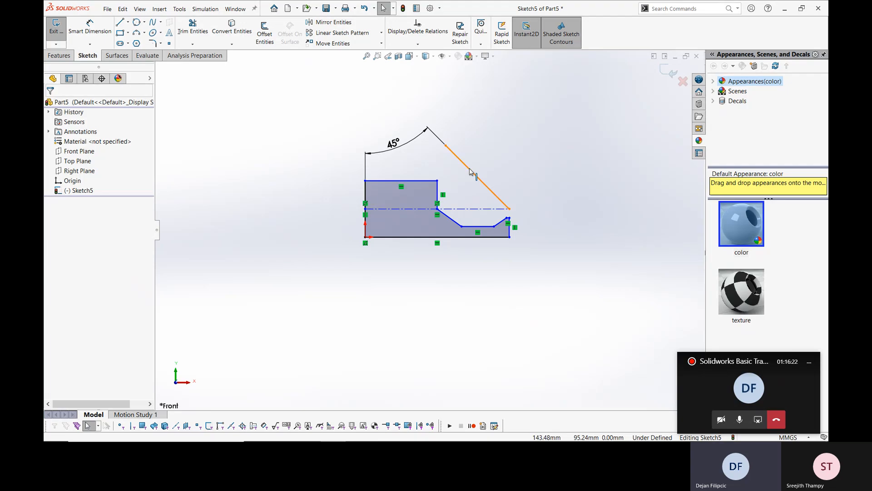
# Convert the slanted line above the cut-out to construction geometry.
pyautogui.click(470, 170)
pyautogui.rightClick(470, 169)
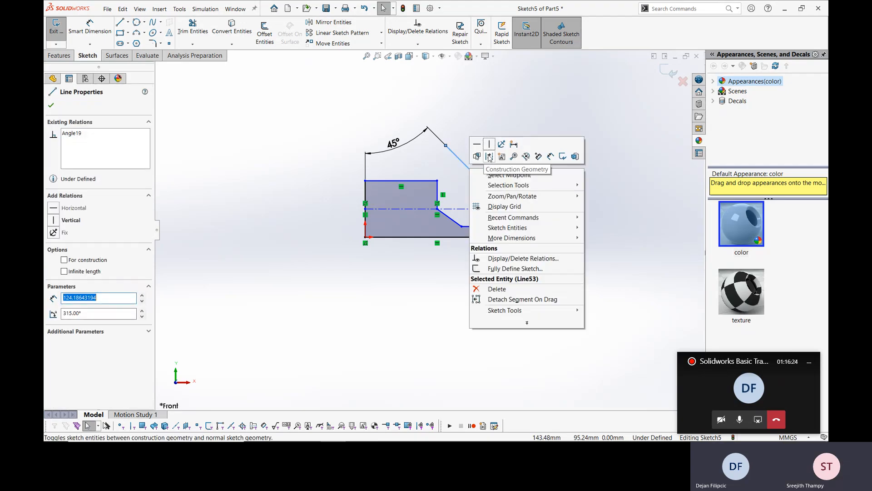
pyautogui.click(488, 157)
pyautogui.click(489, 166)
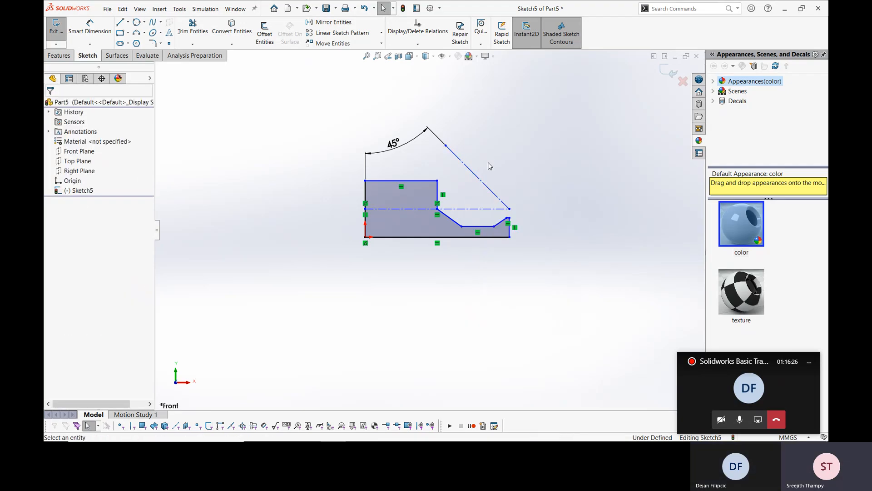
pyautogui.click(93, 27)
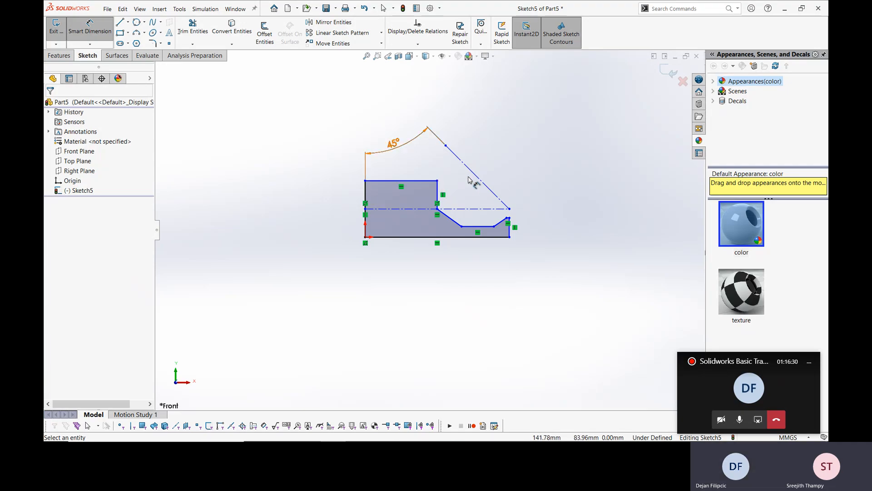
pyautogui.press('Escape')
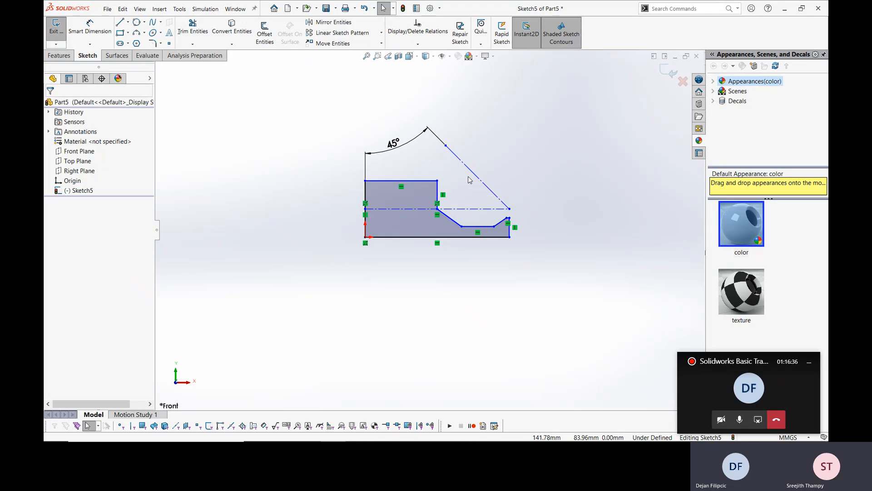
# Dimension the angle between the cut-out's descending edge and the slanted construction line as 12°, and place the dimension beside the construction line.
pyautogui.scroll(-3, 497, 222)
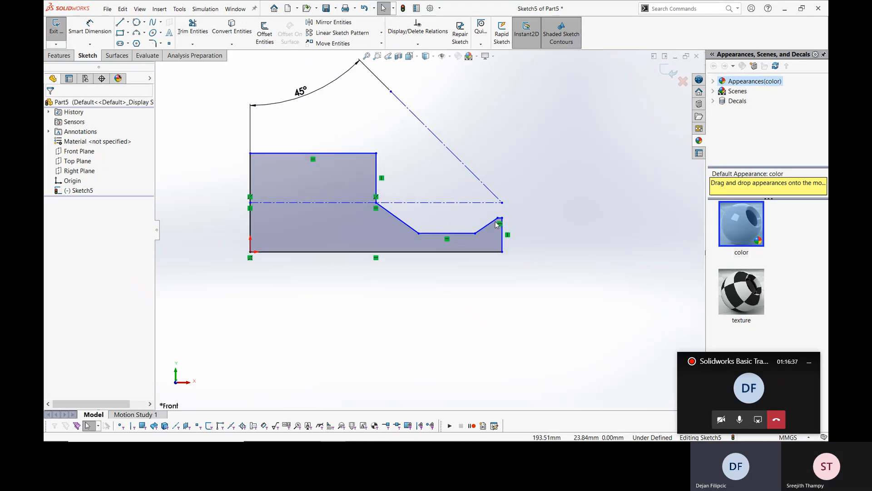
pyautogui.click(103, 27)
pyautogui.click(392, 216)
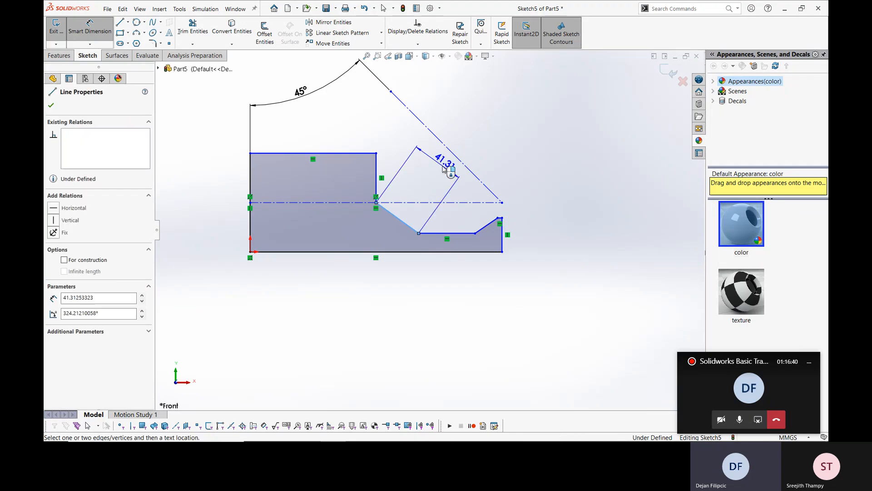
pyautogui.click(450, 150)
pyautogui.click(429, 177)
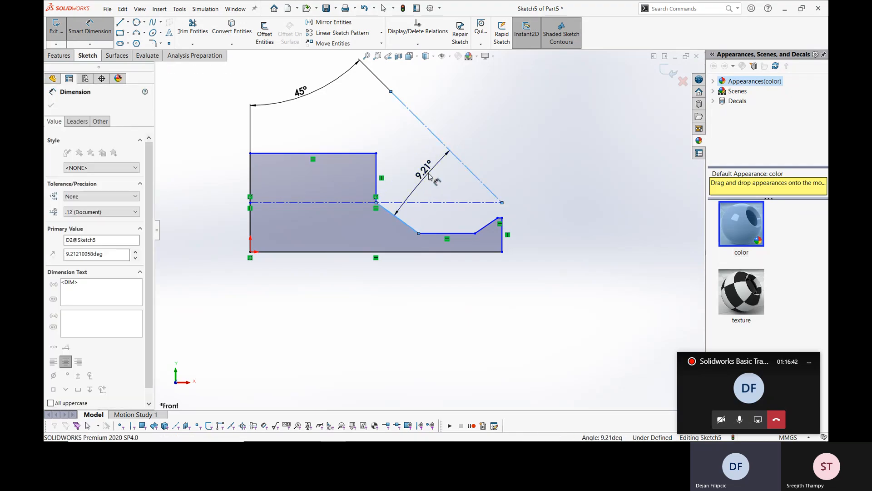
pyautogui.write('12')
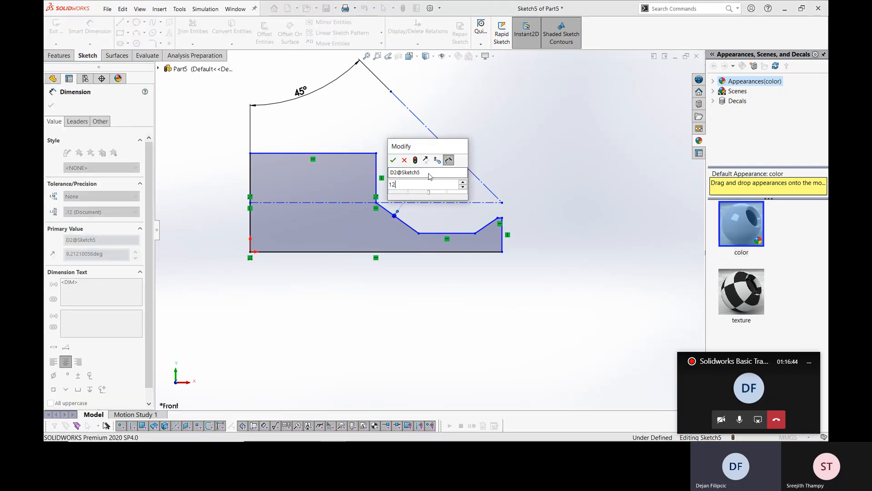
pyautogui.press('Return')
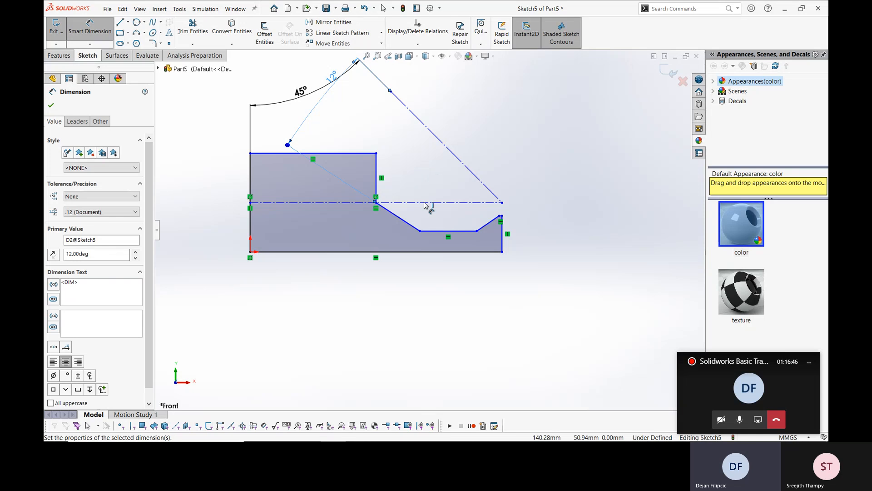
pyautogui.moveTo(335, 77); pyautogui.dragTo(384, 125)
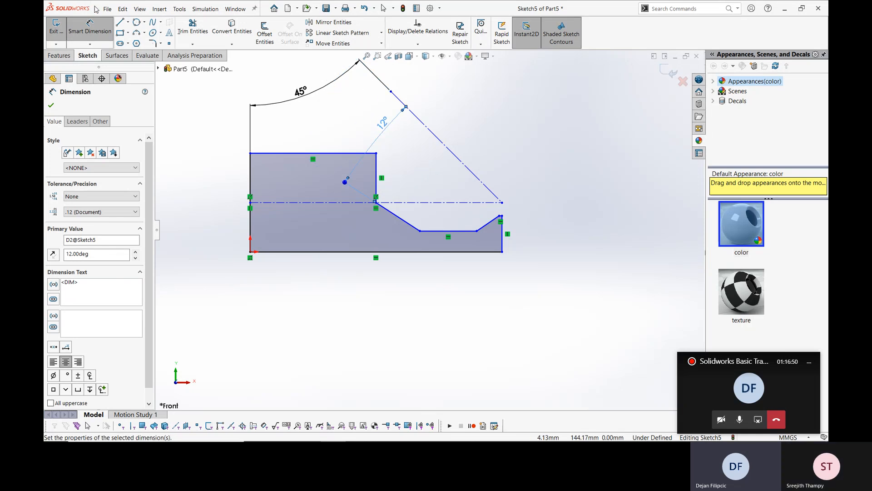
pyautogui.click(137, 22)
pyautogui.click(508, 118)
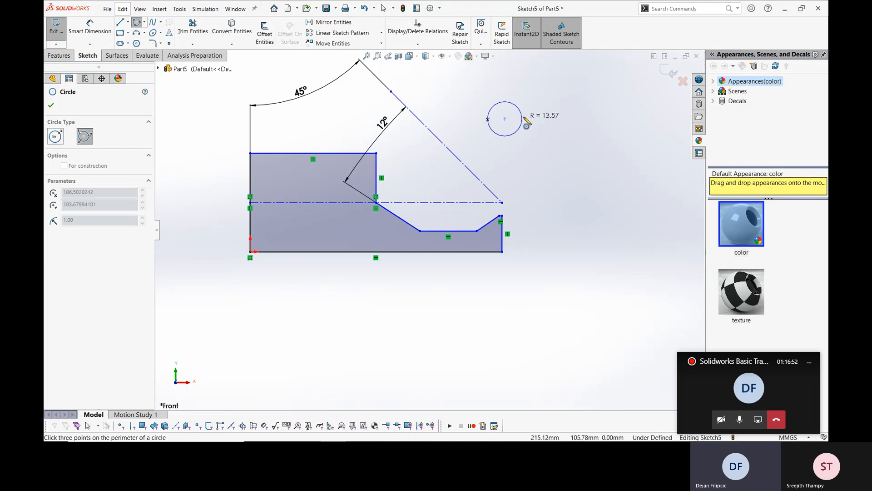
pyautogui.press('Escape')
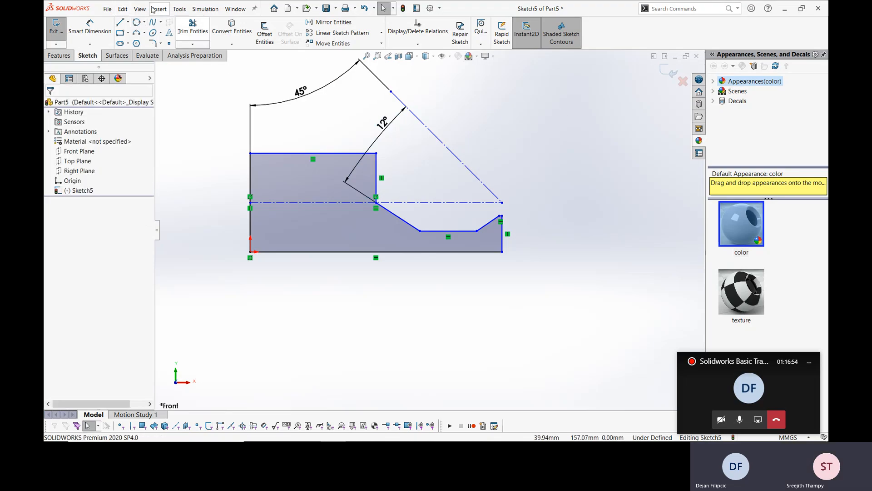
pyautogui.click(136, 23)
pyautogui.click(433, 186)
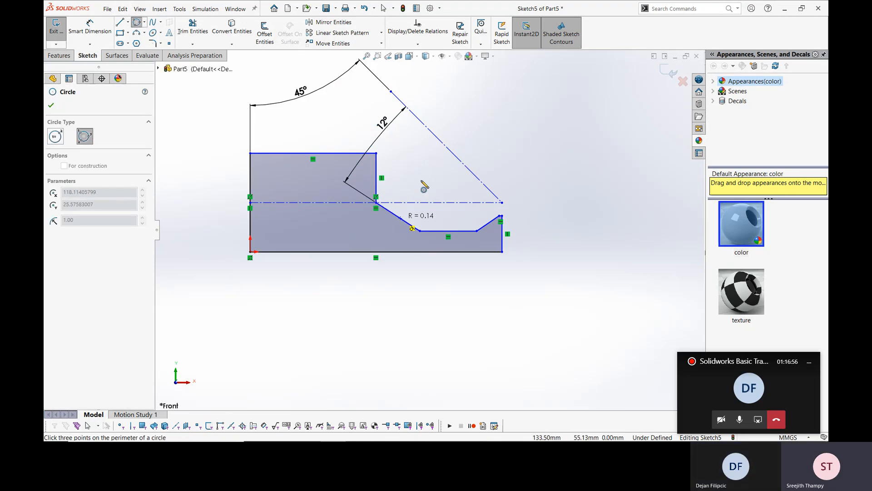
pyautogui.press('Escape')
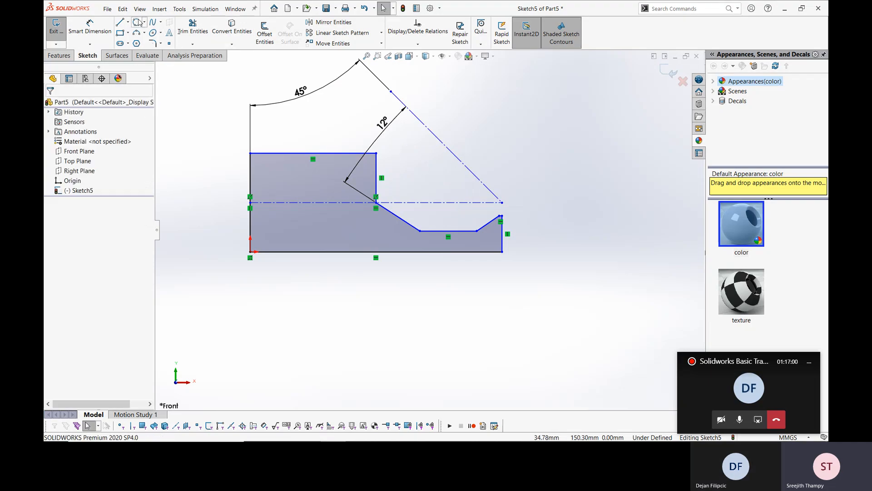
# Sketch a perimeter circle of about 32 mm radius tangent to the cut-out's descending edge and the slanted construction line, and make it construction geometry.
pyautogui.click(391, 212)
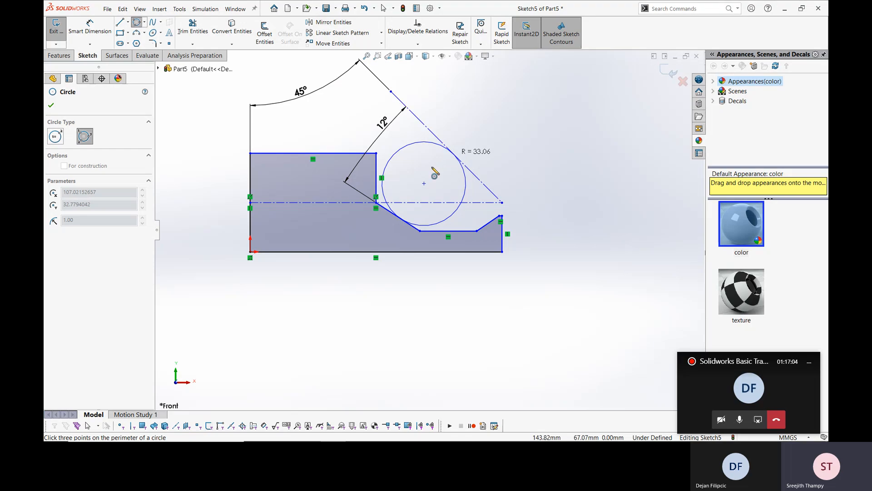
pyautogui.click(427, 147)
pyautogui.press('Escape')
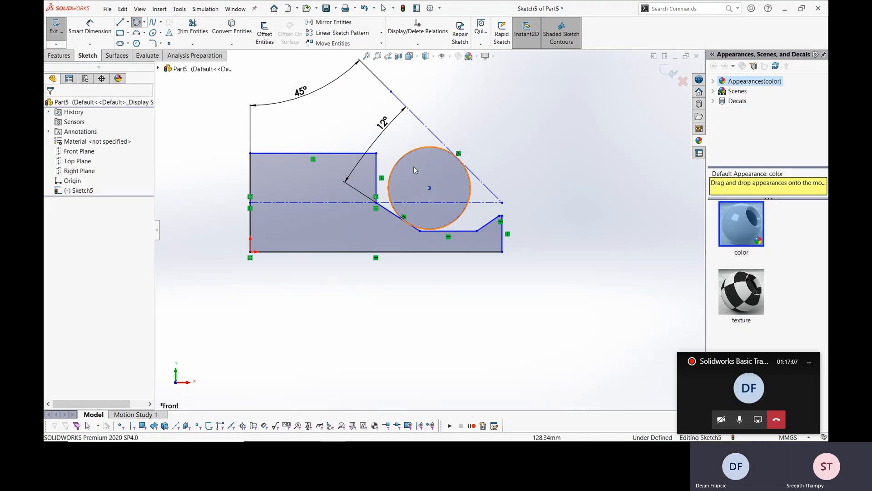
pyautogui.rightClick(410, 151)
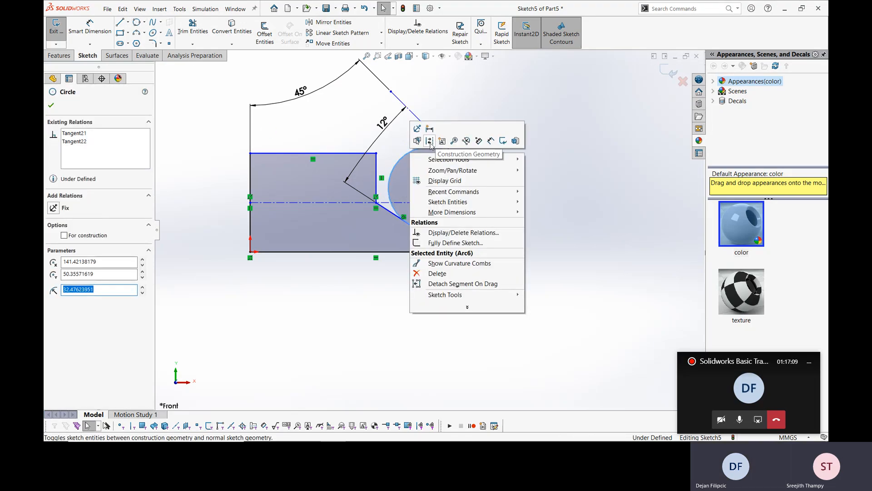
pyautogui.click(430, 140)
# Dimension the construction circle's diameter as 120 mm.
pyautogui.press('d')
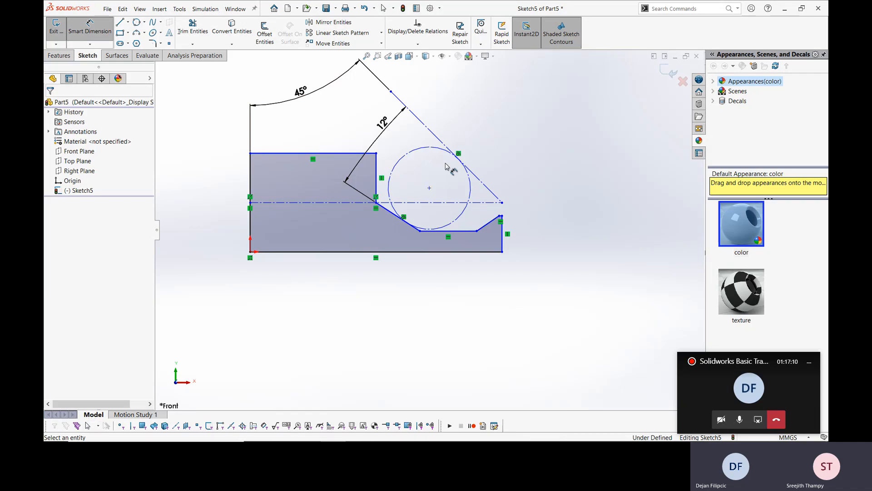
pyautogui.click(449, 152)
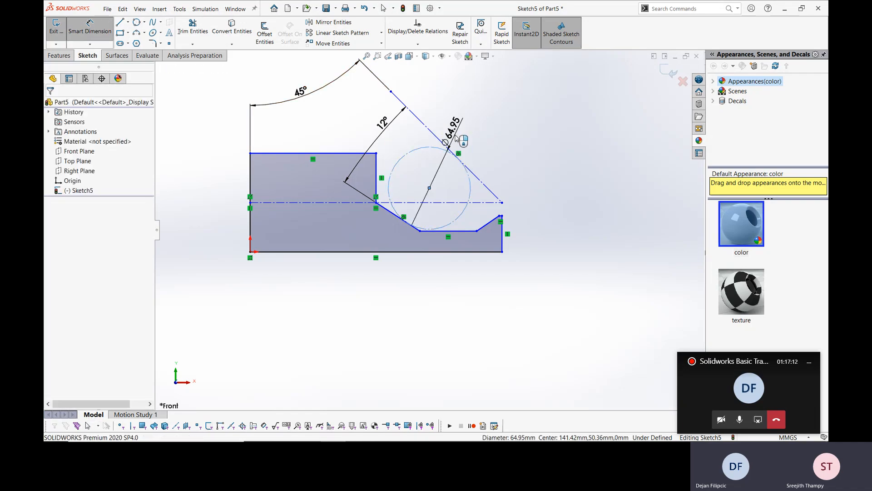
pyautogui.click(456, 139)
pyautogui.write('20')
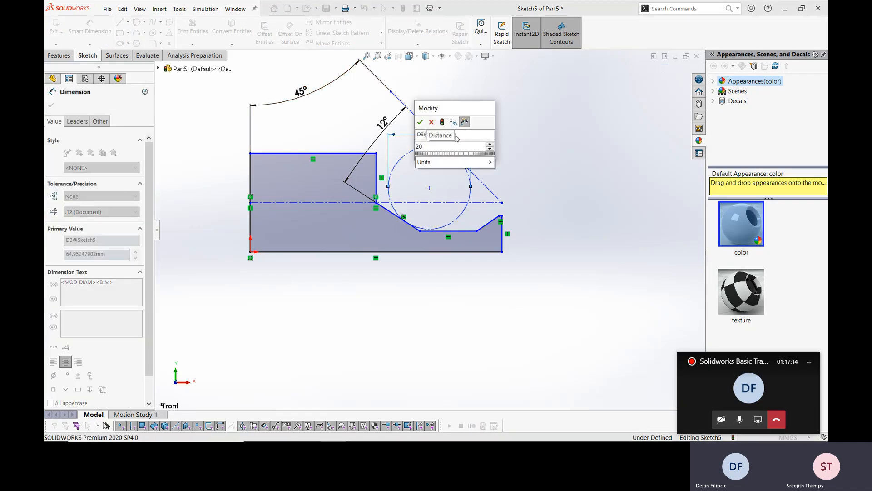
pyautogui.press('BackSpace')
pyautogui.press('BackSpace')
pyautogui.write('120')
pyautogui.press('Return')
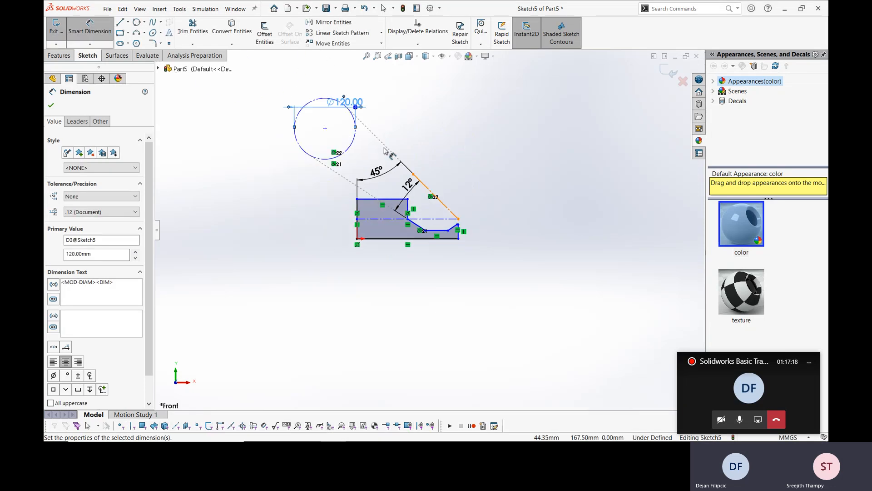
pyautogui.press('Escape')
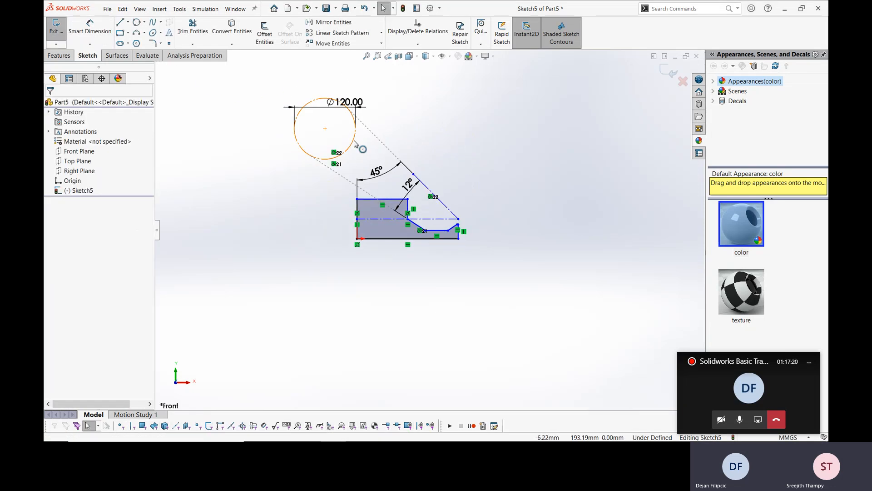
# Try to move the construction circle toward the profile, and place its diameter dimension above the circle.
pyautogui.moveTo(354, 140); pyautogui.dragTo(386, 176)
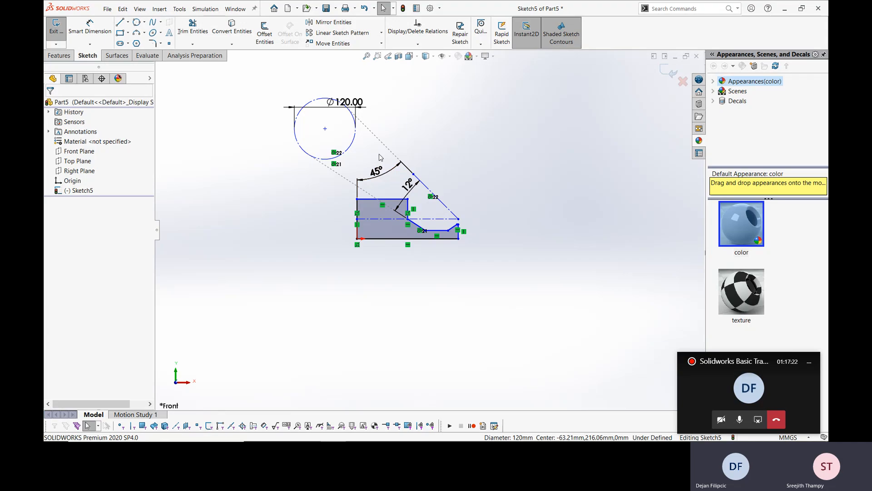
pyautogui.moveTo(352, 106); pyautogui.dragTo(348, 72)
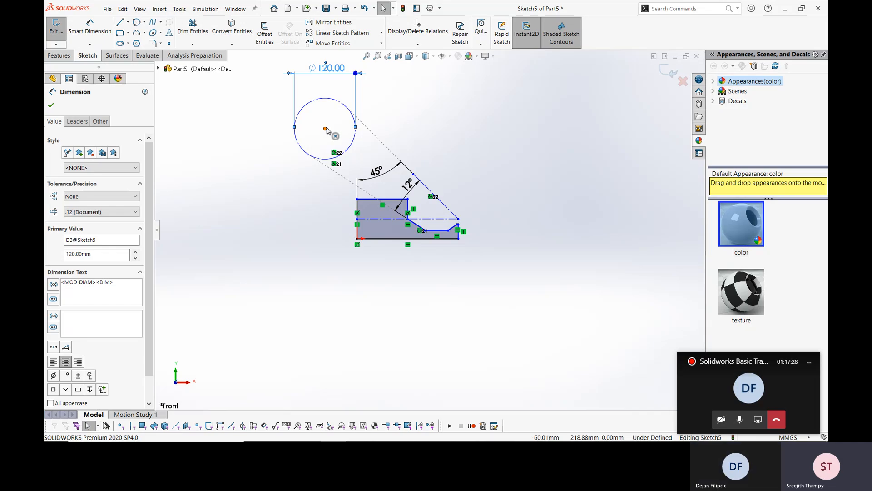
pyautogui.scroll(-3, 421, 190)
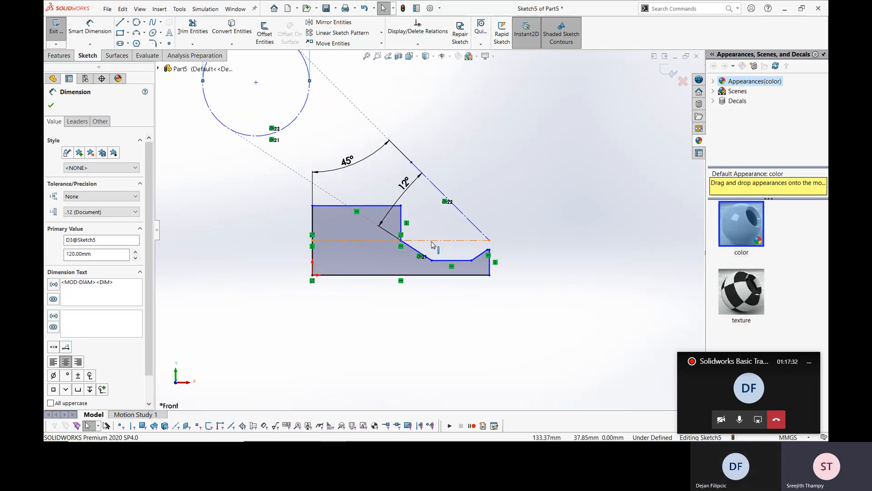
pyautogui.scroll(1, 420, 249)
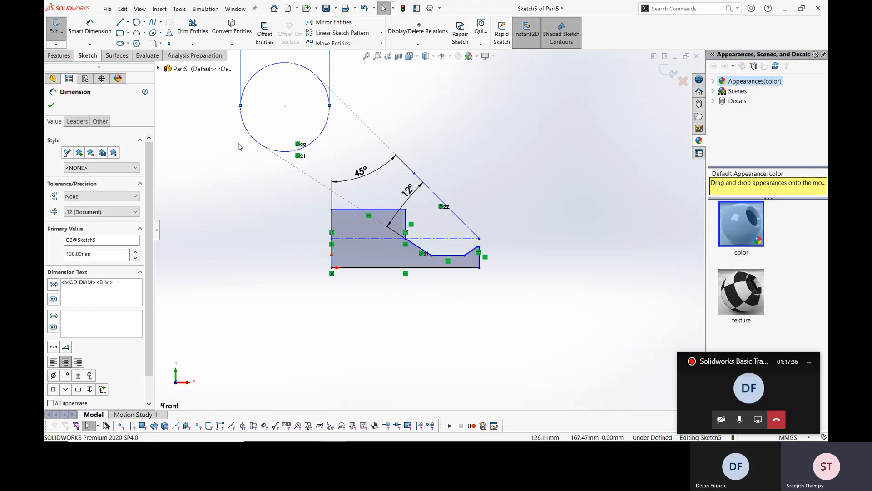
pyautogui.hotkey('shift', 'z')
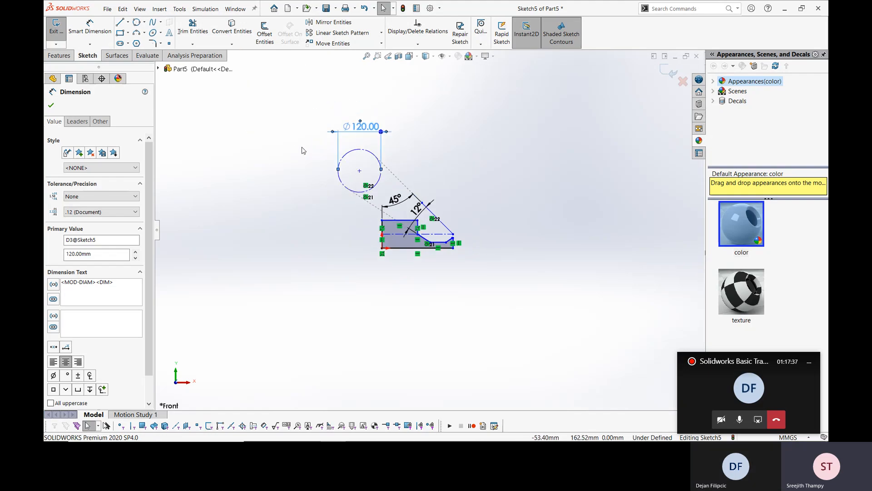
pyautogui.click(59, 56)
pyautogui.click(64, 35)
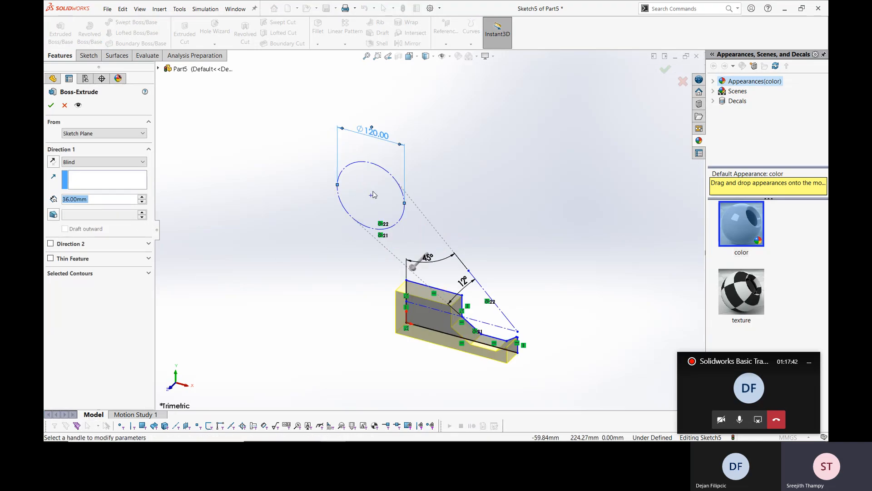
pyautogui.click(65, 105)
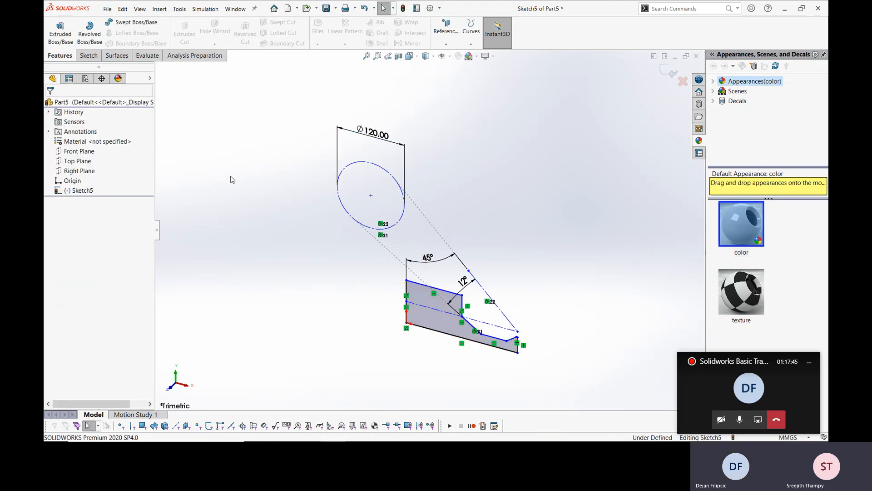
# Extrude the closed profile as a blind boss 36 mm deep and inspect the solid from another angle.
pyautogui.click(60, 37)
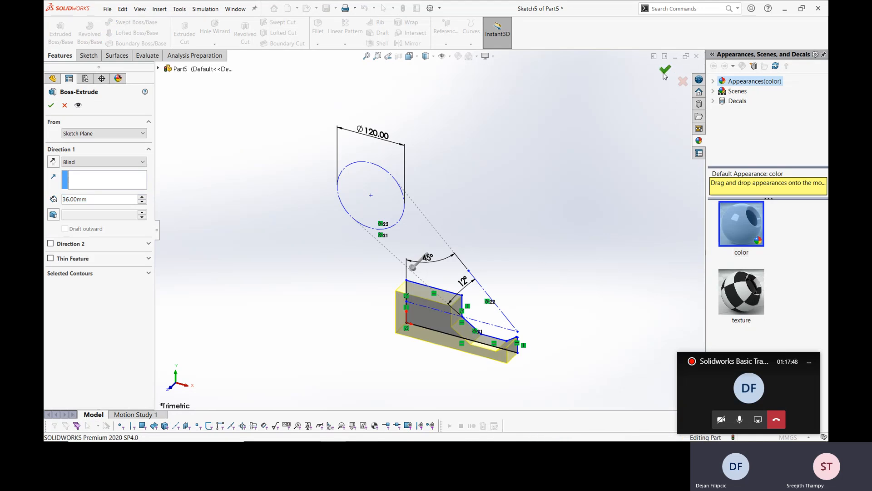
pyautogui.click(666, 69)
pyautogui.moveTo(549, 209); pyautogui.dragTo(520, 245, button='middle')
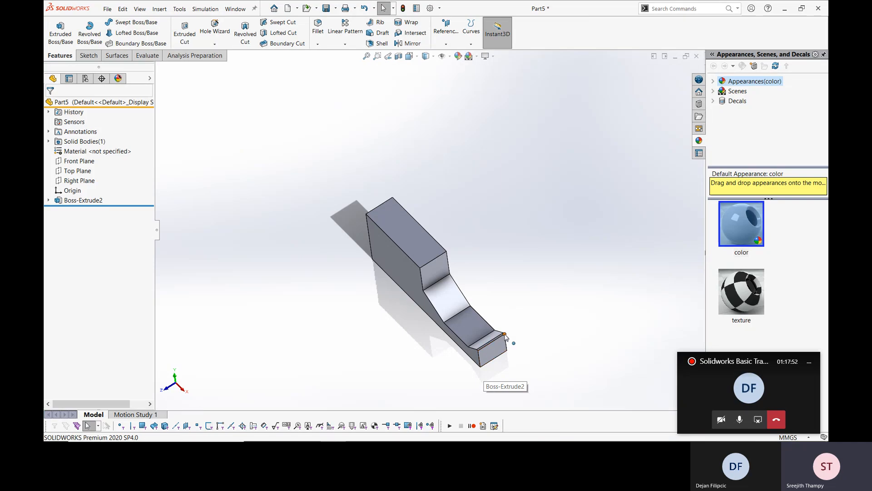
# Inspect the extruded solid from another angle and reveal the sketch under the boss extrusion.
pyautogui.scroll(-2, 505, 336)
pyautogui.moveTo(382, 257); pyautogui.dragTo(398, 221, button='middle')
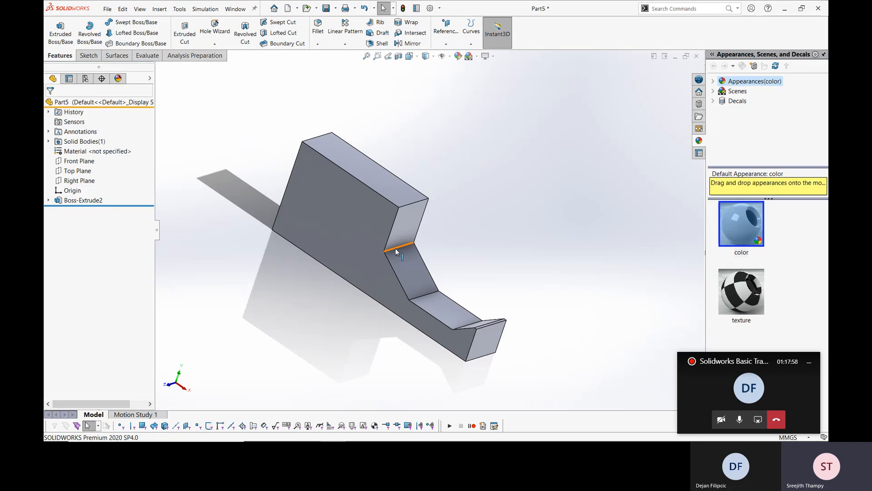
pyautogui.click(49, 200)
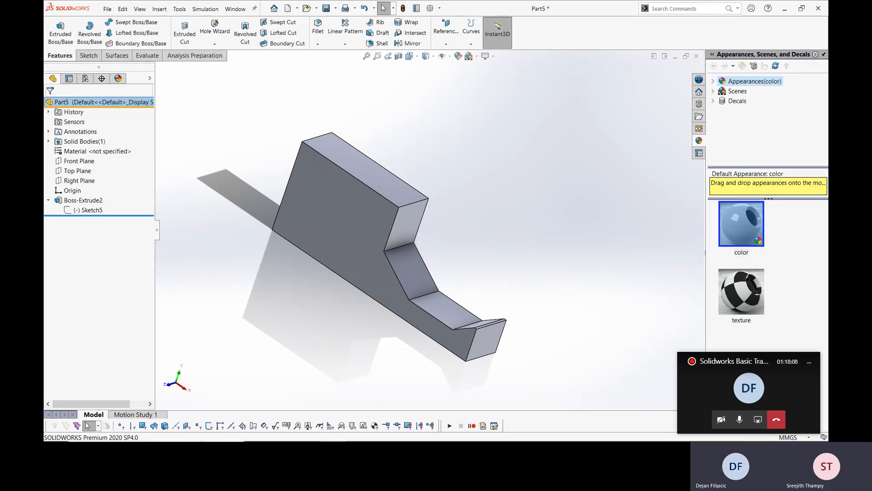
# Switch to LESSON-2.pdf and read the sections on types of constraint and displaying or deleting relations.
pyautogui.moveTo(310, 436)
pyautogui.click(406, 435)
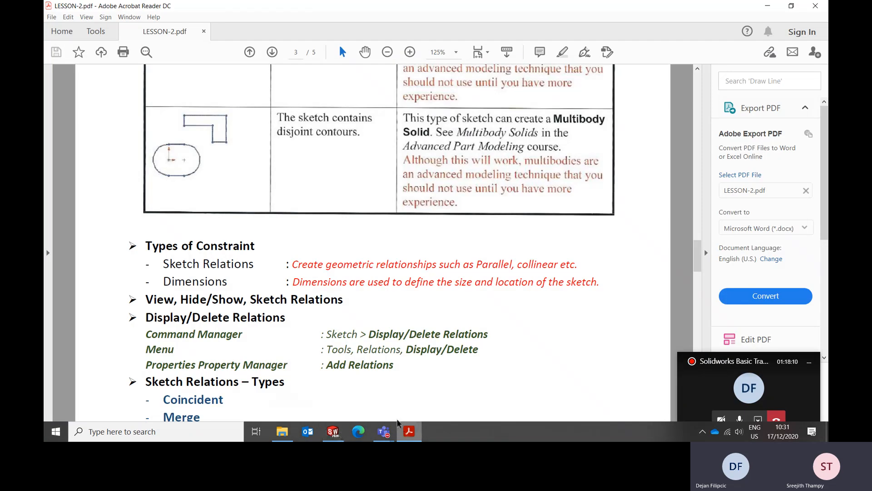
pyautogui.scroll(-1, 379, 316)
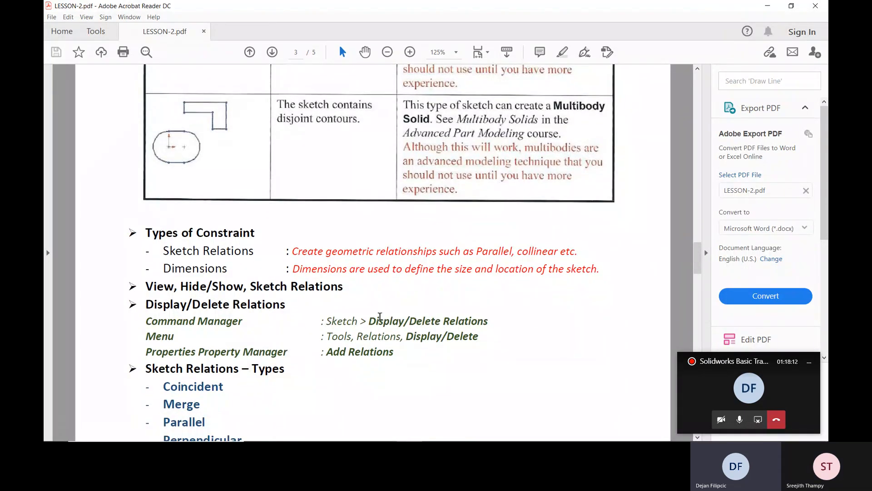
pyautogui.scroll(-2, 380, 317)
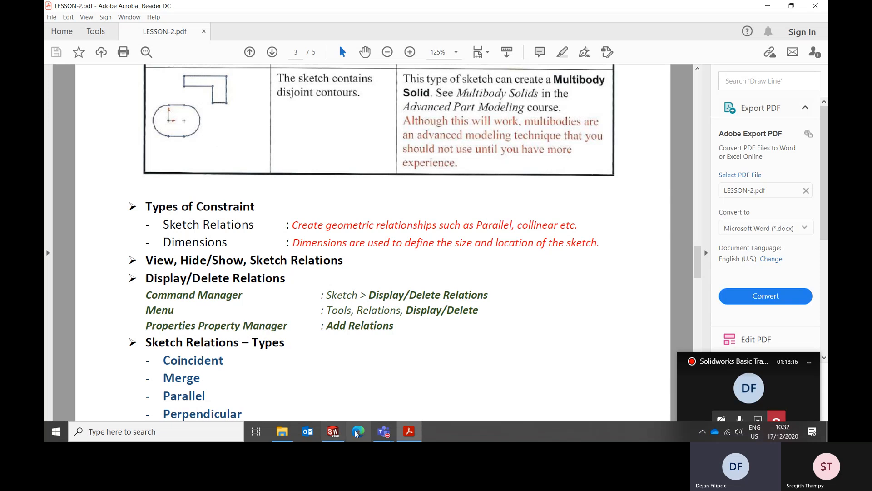
# Switch back to SOLIDWORKS and open the boss extrusion's sketch for editing.
pyautogui.click(333, 431)
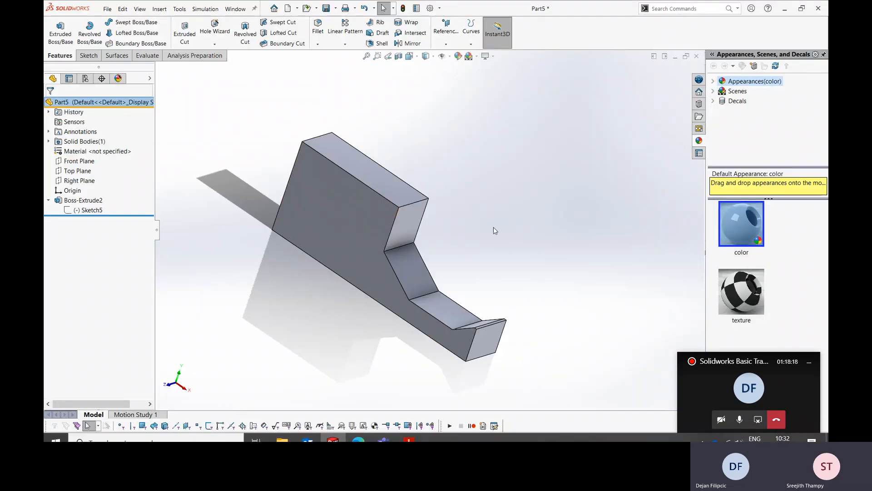
pyautogui.moveTo(493, 229)
pyautogui.mouseDown(button='middle')
pyautogui.moveTo(545, 286)
pyautogui.moveTo(477, 273)
pyautogui.mouseUp(button='middle')
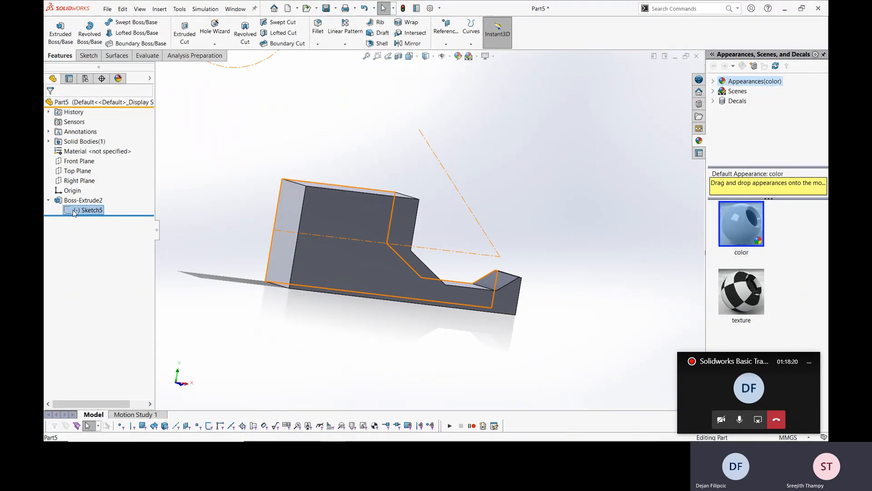
pyautogui.rightClick(81, 209)
pyautogui.click(81, 185)
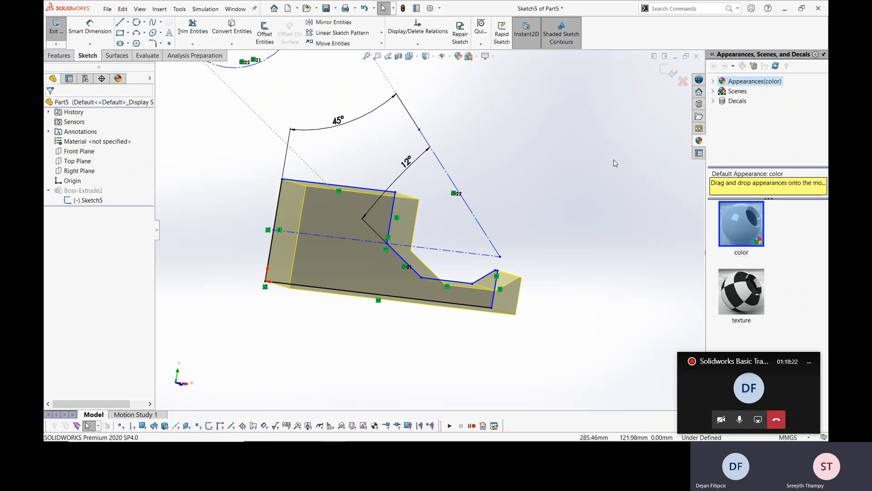
# Dimension the horizontal distance between the profile's two outer vertical edges as 200 mm.
pyautogui.moveTo(525, 161); pyautogui.dragTo(514, 174, button='middle')
pyautogui.click(89, 24)
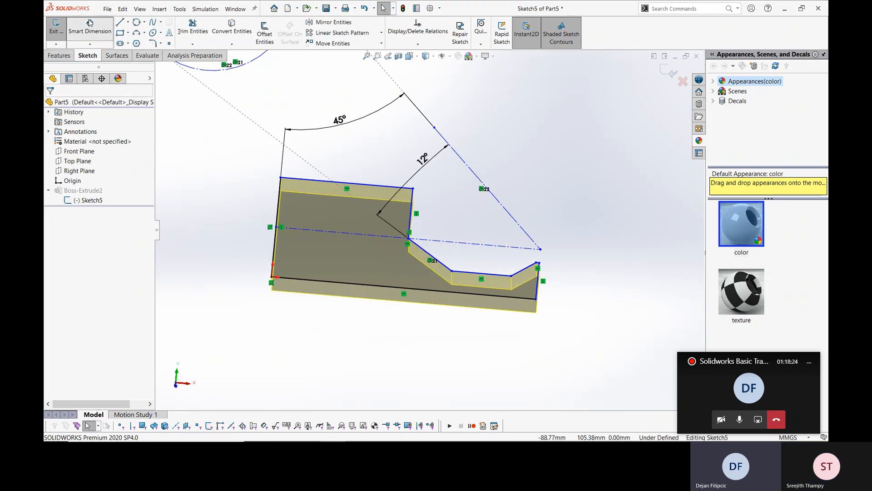
pyautogui.click(538, 287)
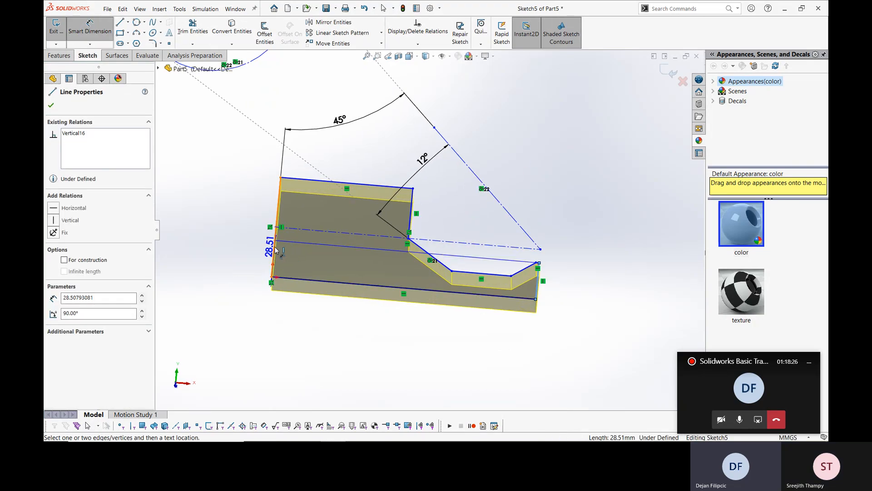
pyautogui.click(275, 247)
pyautogui.click(347, 336)
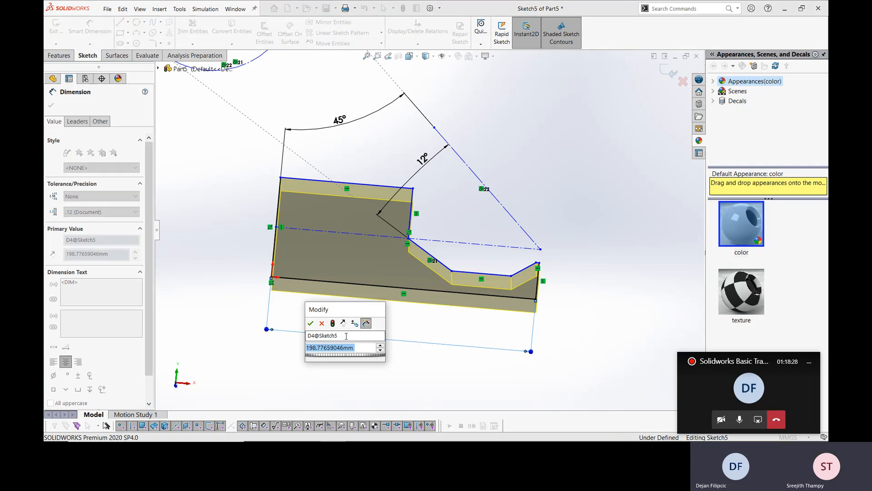
pyautogui.write('200')
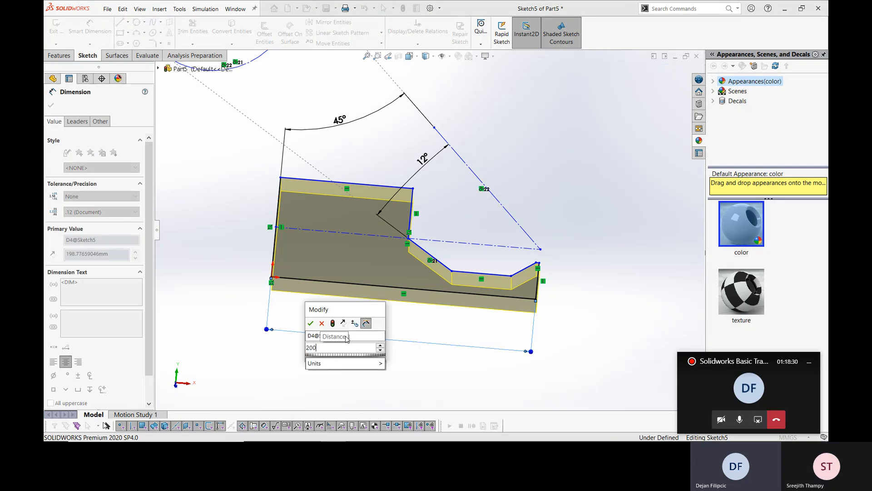
pyautogui.press('Return')
pyautogui.press('Escape')
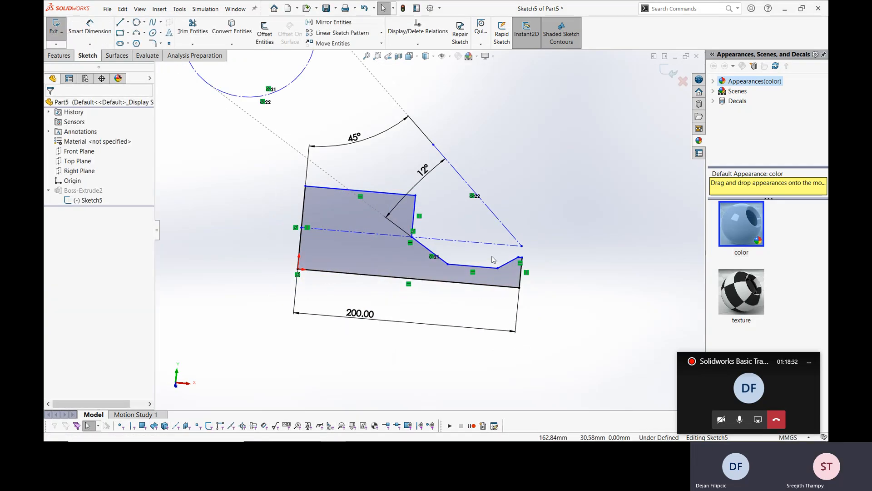
# Hide the sketch relation symbols and set the view orientation to Front.
pyautogui.scroll(1, 492, 256)
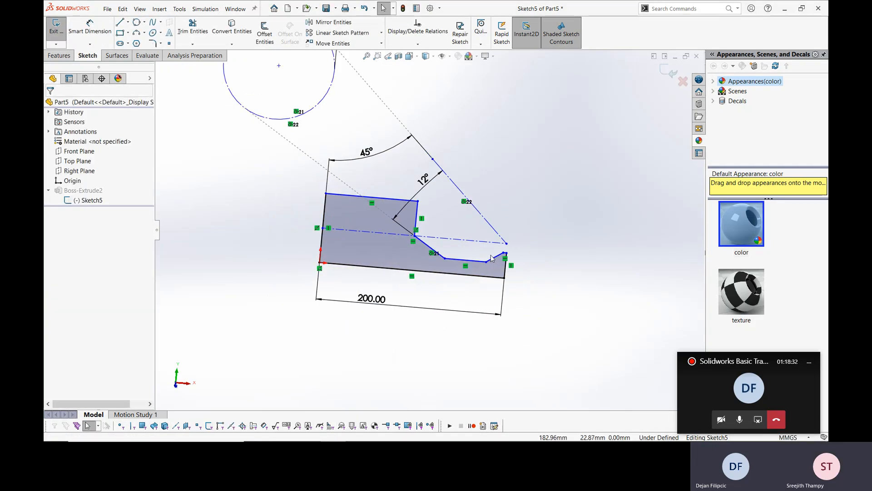
pyautogui.click(450, 56)
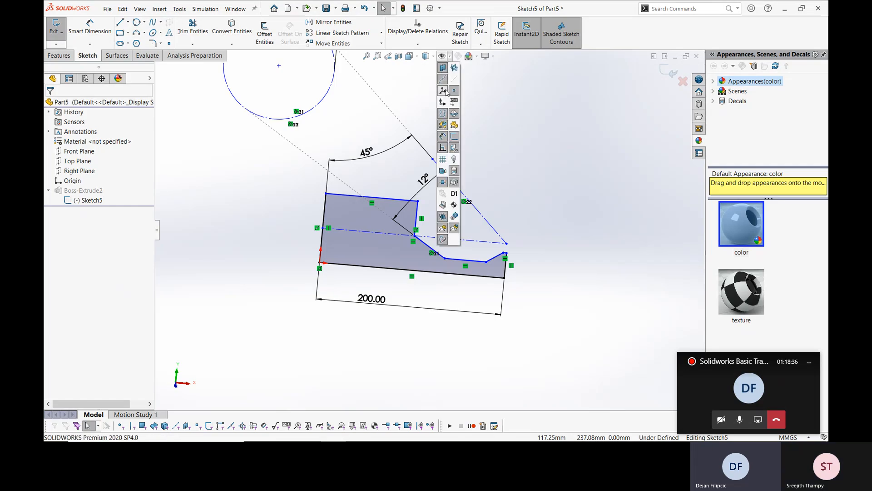
pyautogui.click(454, 159)
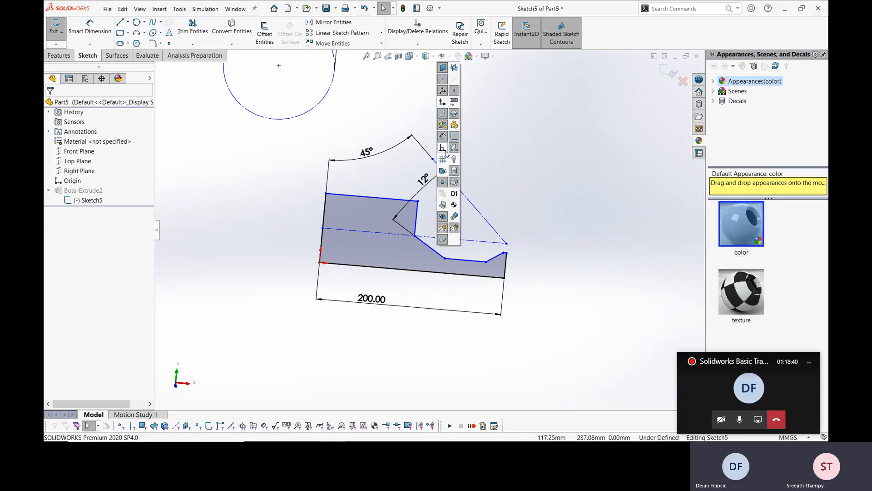
pyautogui.click(450, 57)
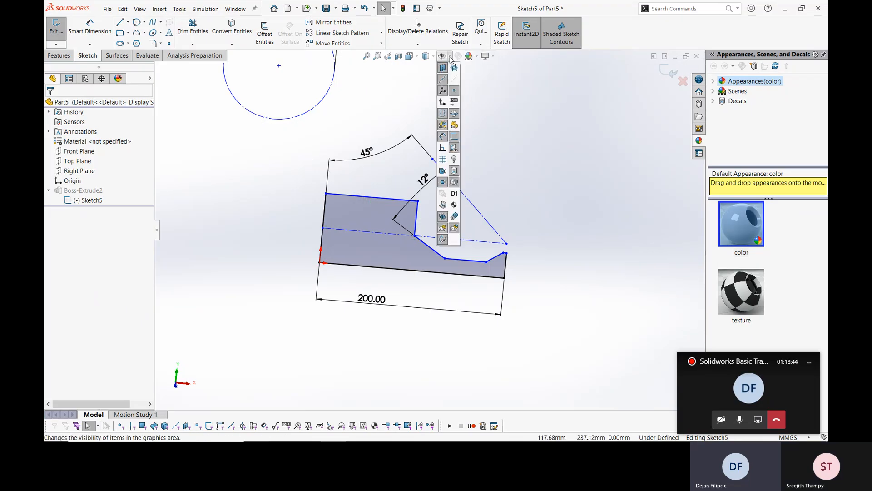
pyautogui.moveTo(417, 57)
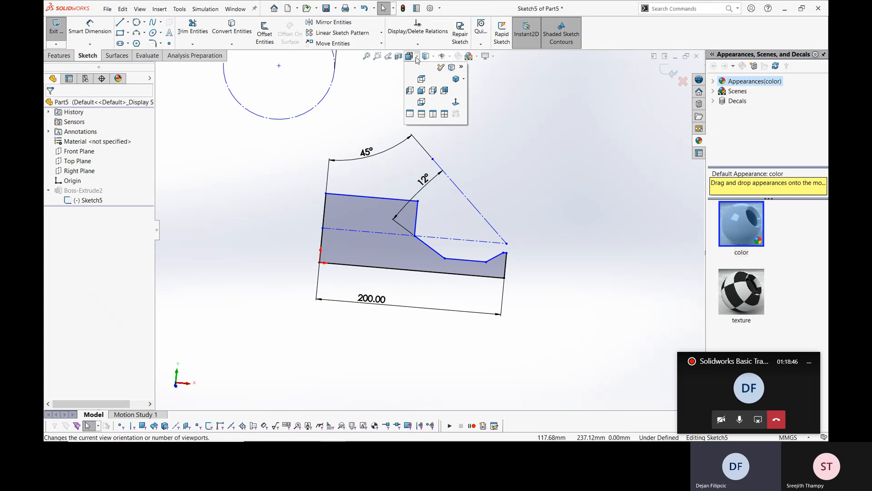
pyautogui.click(422, 90)
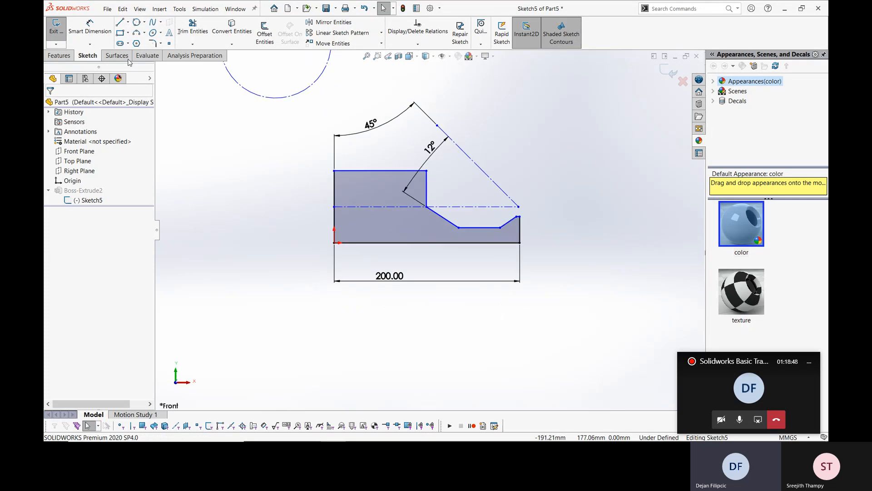
# Dimension the top edge's length and the height between the top and base edges, accepting both proposed values.
pyautogui.click(100, 32)
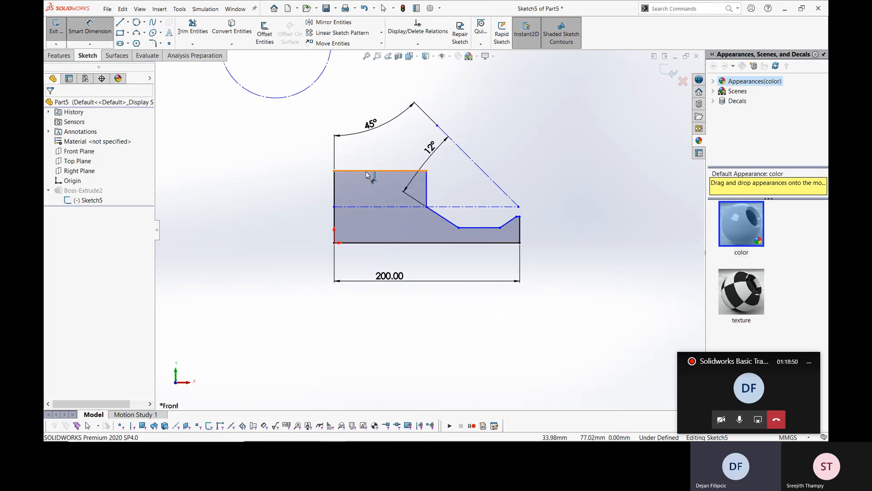
pyautogui.click(372, 171)
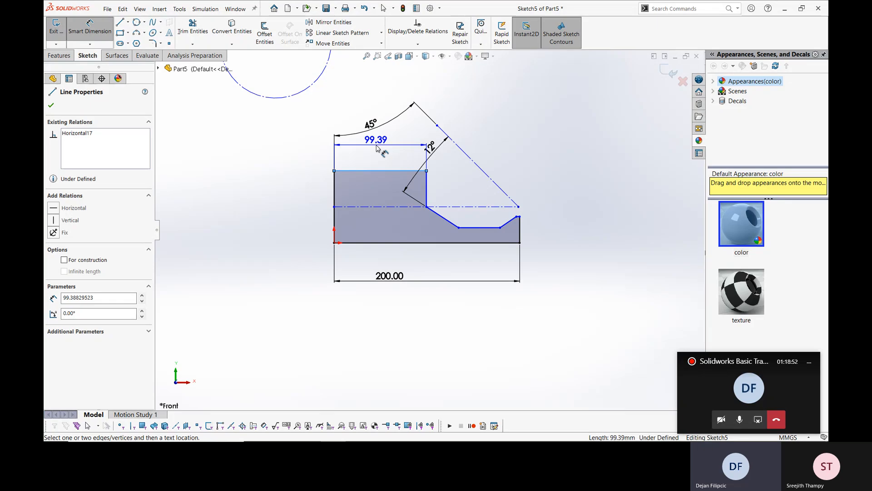
pyautogui.click(377, 146)
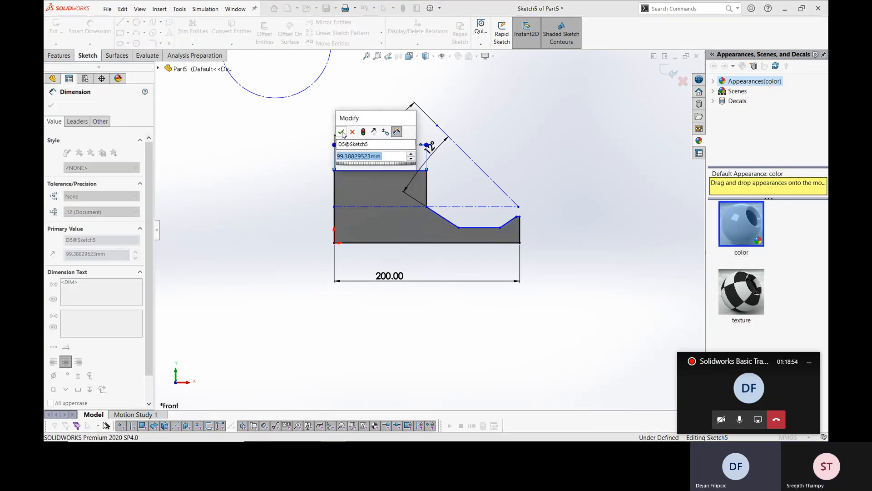
pyautogui.click(342, 132)
pyautogui.click(389, 171)
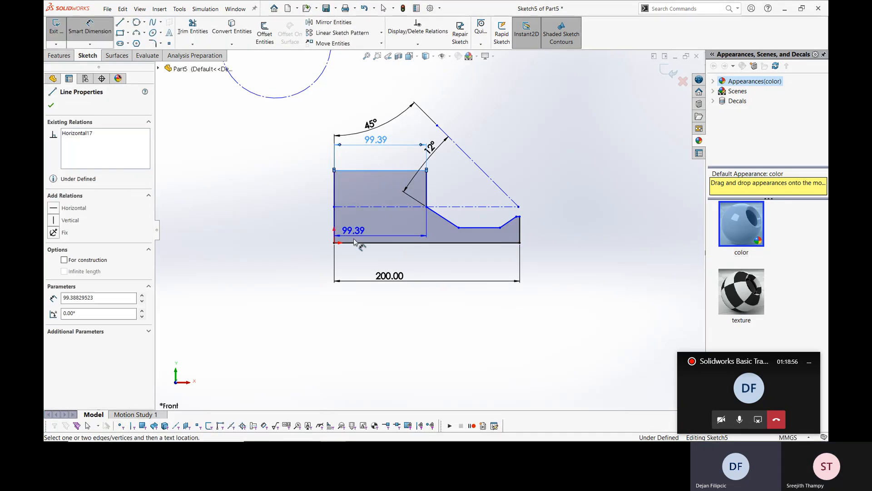
pyautogui.click(355, 242)
pyautogui.click(285, 211)
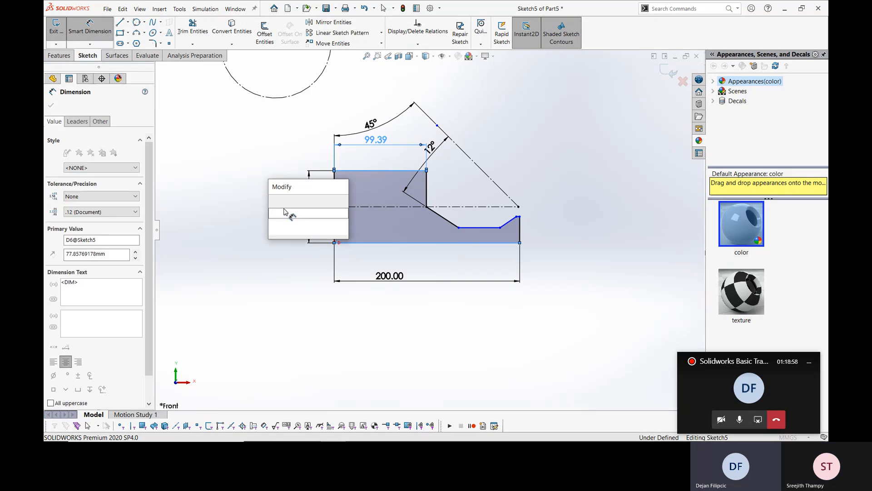
pyautogui.click(274, 200)
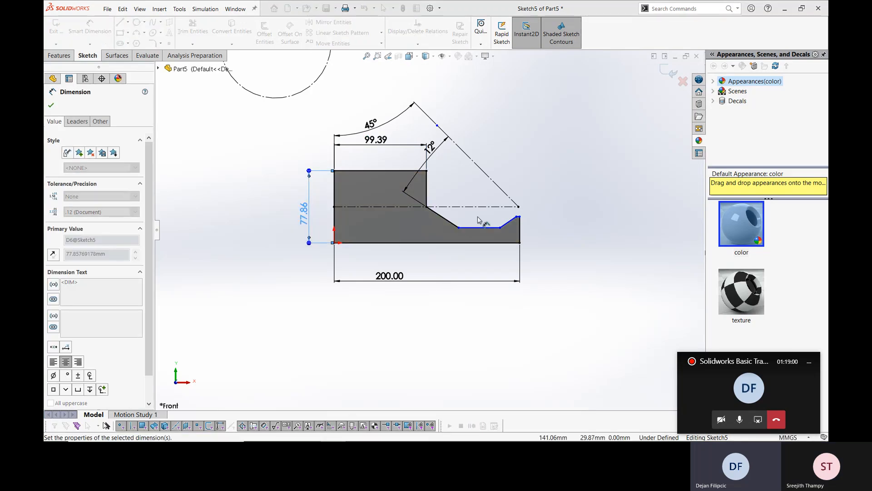
# Dimension the height of the cut-out's flat floor above the base edge, accepting the proposed value.
pyautogui.click(481, 228)
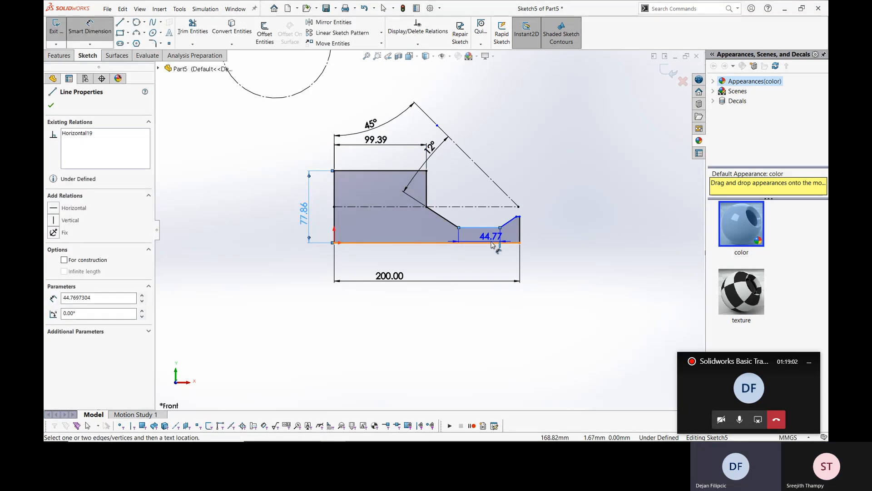
pyautogui.click(495, 243)
pyautogui.click(573, 223)
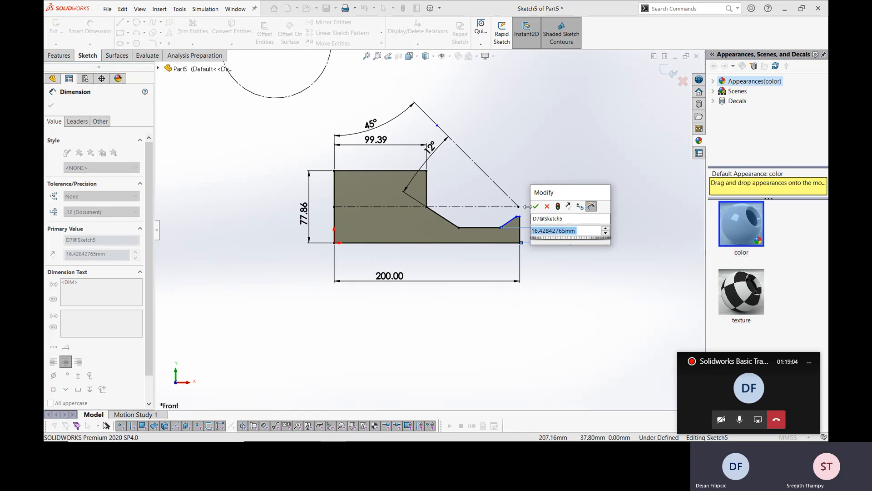
pyautogui.click(535, 207)
# Dimension the horizontal distance from the short rising edge's lower endpoint to the short outer vertical edge, accepting the proposed value.
pyautogui.scroll(-2, 524, 224)
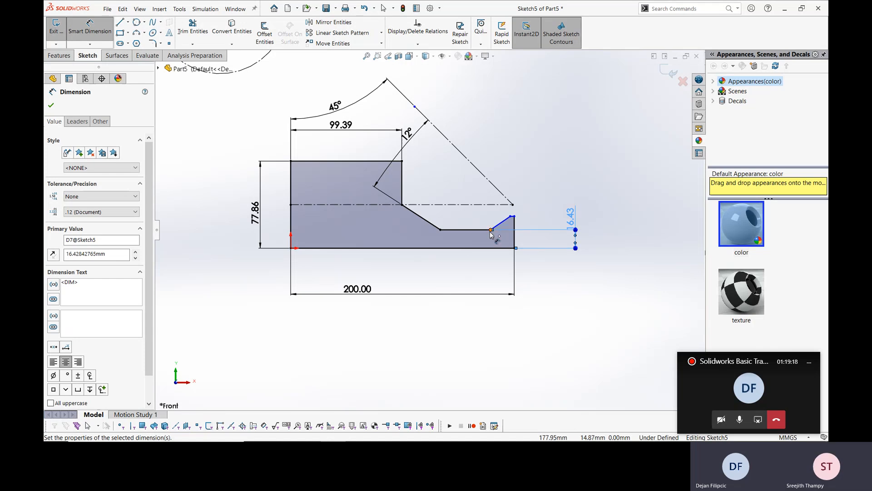
pyautogui.click(491, 230)
pyautogui.click(514, 245)
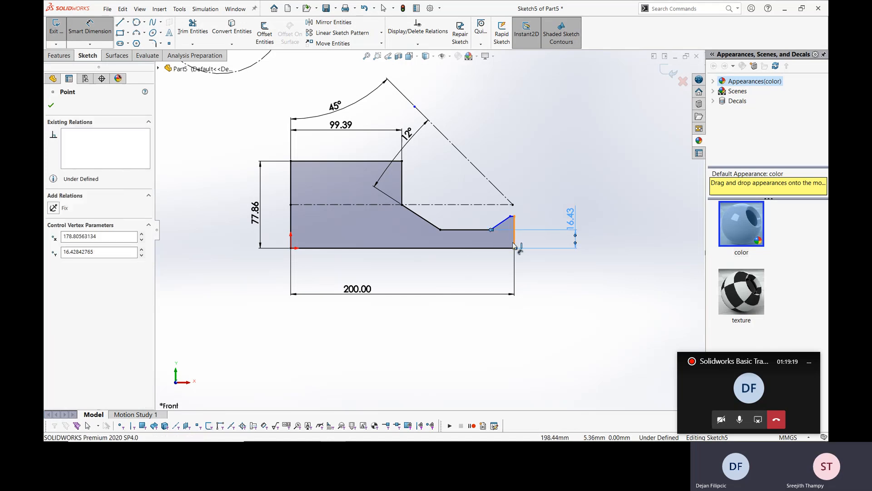
pyautogui.click(516, 180)
pyautogui.scroll(-3, 514, 216)
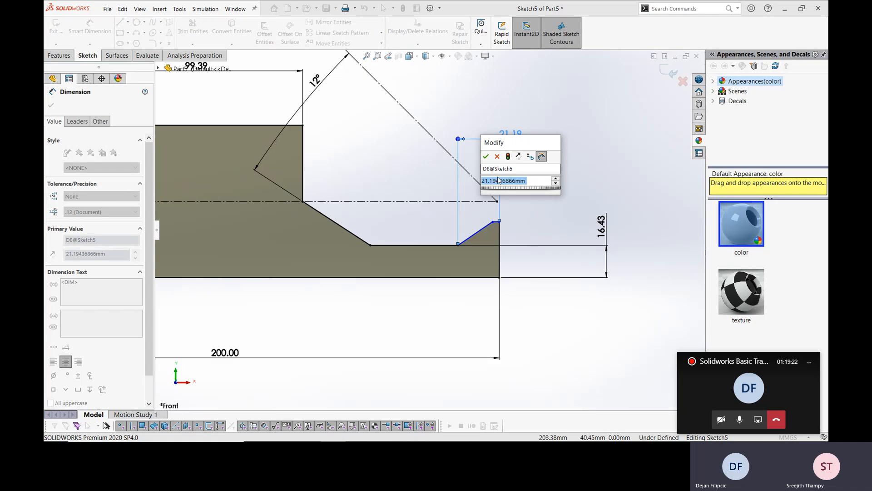
pyautogui.press('Return')
pyautogui.scroll(3, 500, 240)
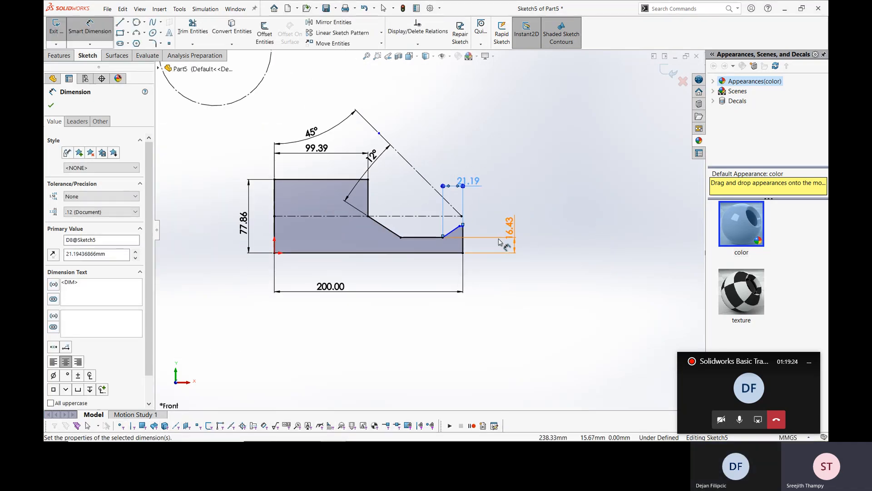
pyautogui.press('Escape')
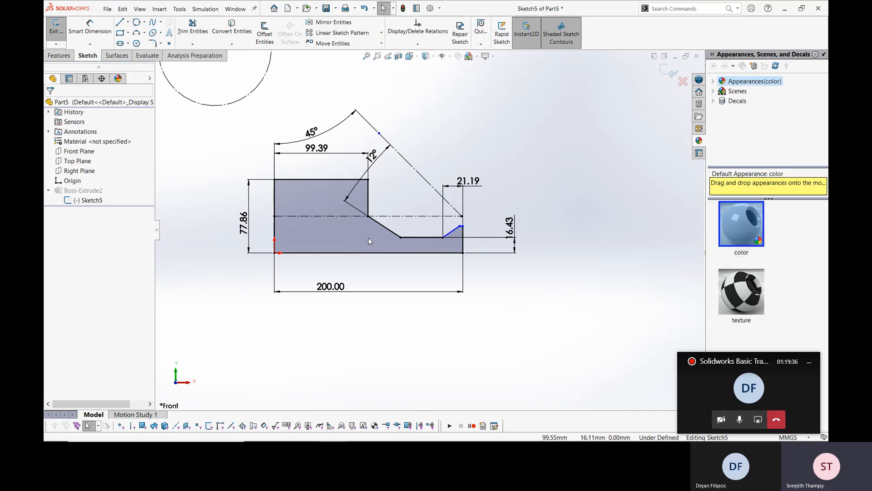
# Dimension the horizontal distance between the construction circle's centre and the origin, making it a driven dimension.
pyautogui.press('f')
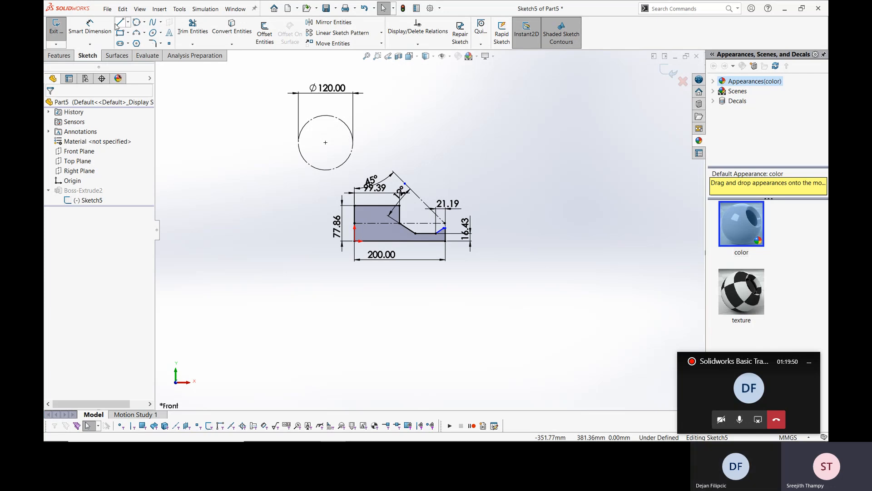
pyautogui.click(89, 27)
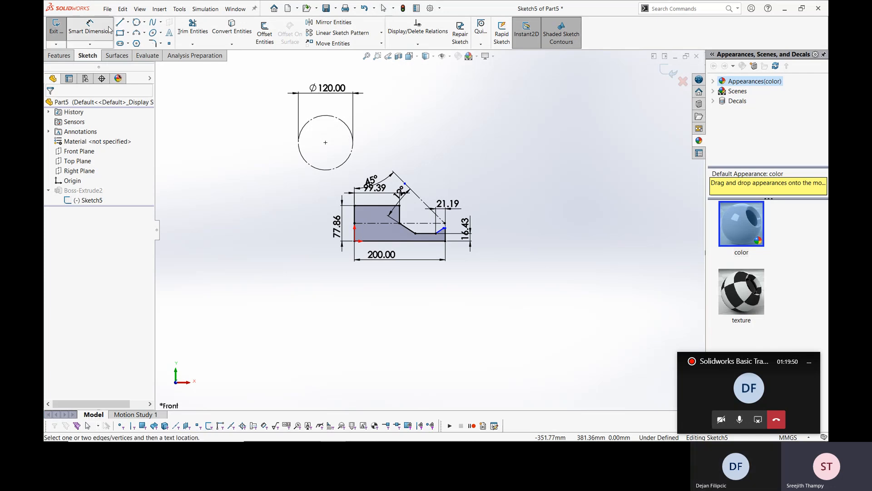
pyautogui.click(325, 144)
pyautogui.click(355, 240)
pyautogui.click(344, 278)
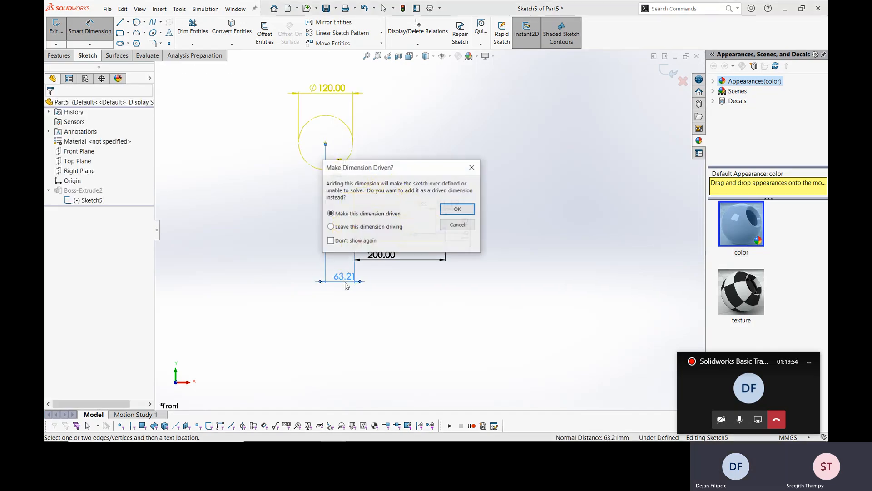
pyautogui.click(458, 209)
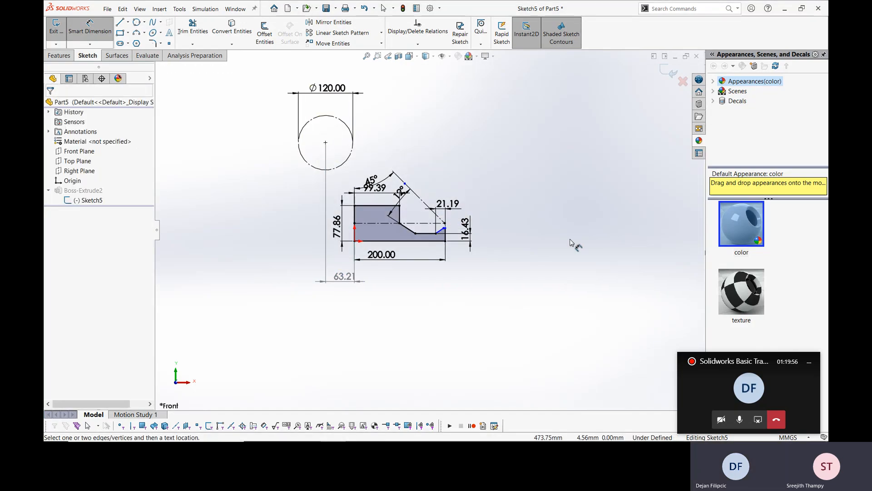
# Delete the driven horizontal dimension between the construction circle's centre and the origin.
pyautogui.scroll(-2, 414, 241)
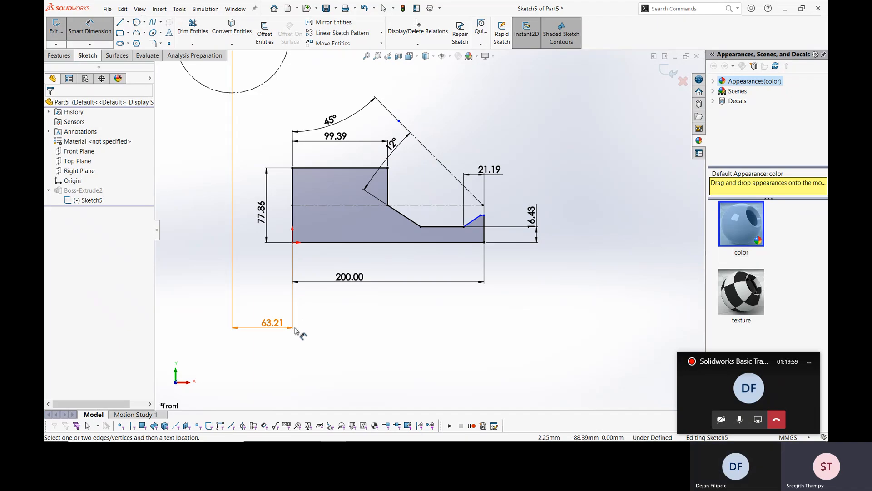
pyautogui.press('Escape')
pyautogui.moveTo(315, 310); pyautogui.dragTo(251, 359)
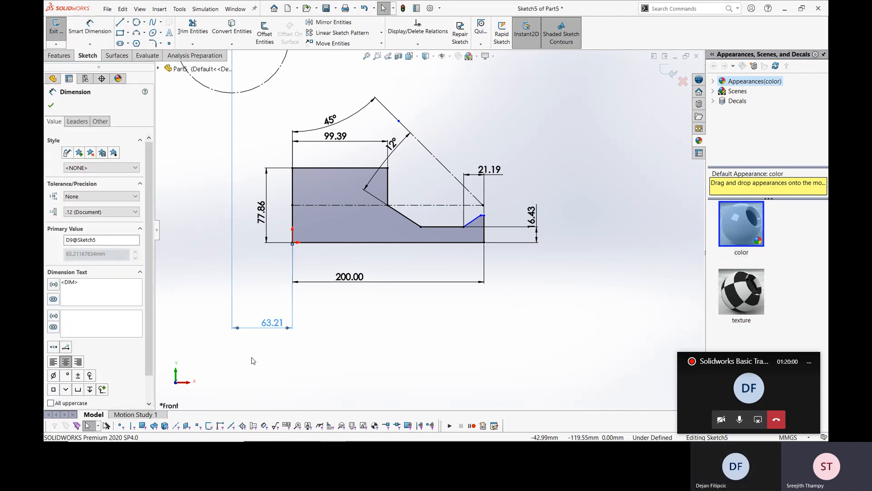
pyautogui.press('Delete')
pyautogui.scroll(2, 360, 298)
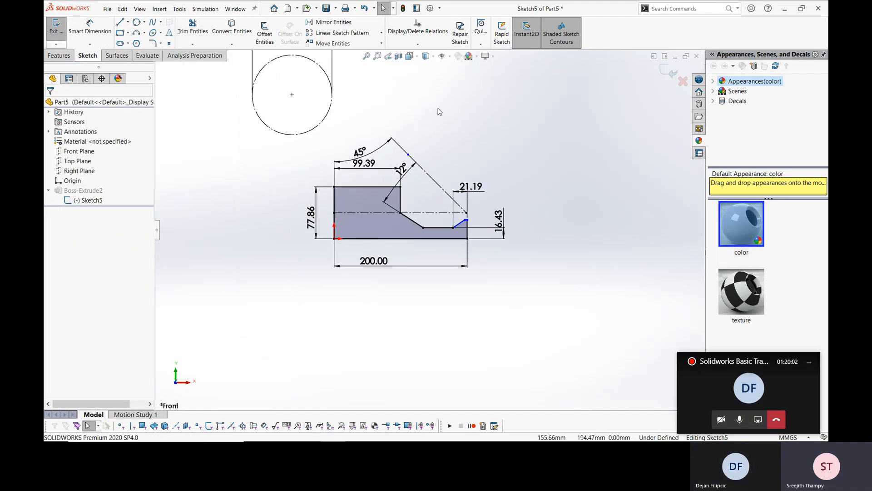
# Turn on the visibility of sketch relations so their symbols display on the profile.
pyautogui.click(450, 56)
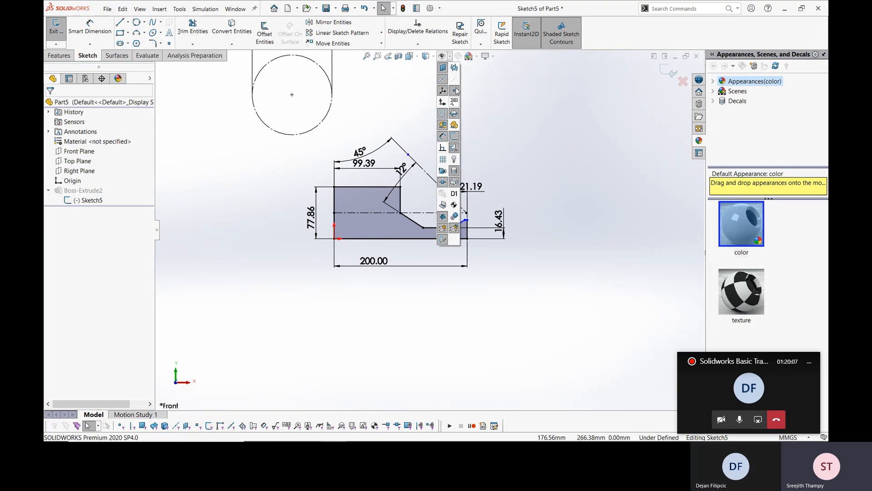
pyautogui.click(450, 57)
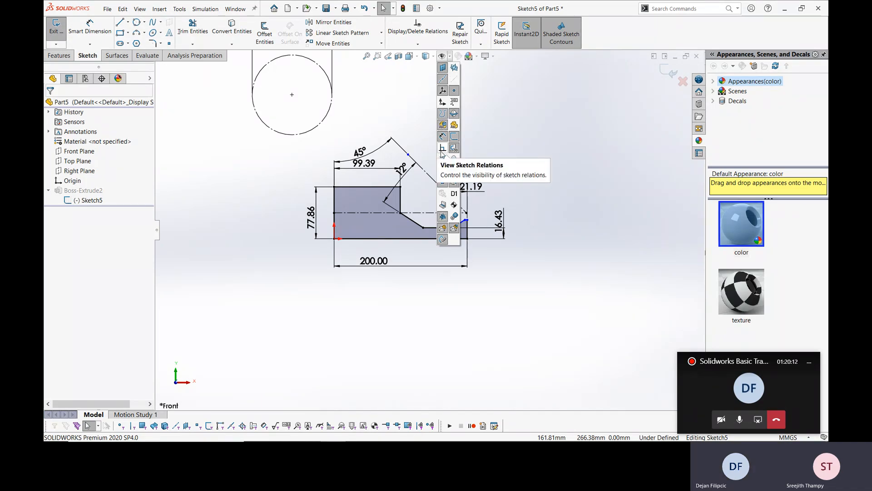
pyautogui.click(442, 150)
pyautogui.scroll(-1, 489, 218)
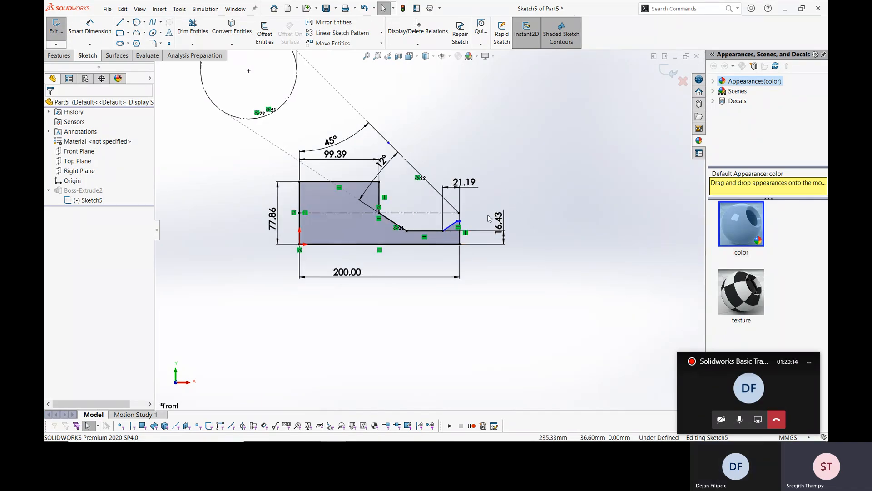
# Examine the relation symbols across the profile, especially around the short rising edge and the short outer vertical edge.
pyautogui.scroll(2, 472, 208)
pyautogui.scroll(-1, 425, 185)
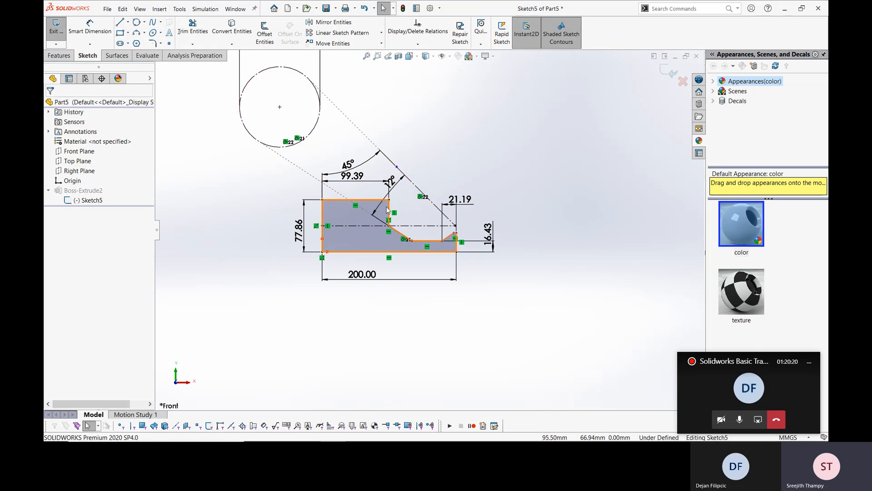
pyautogui.scroll(-2, 366, 199)
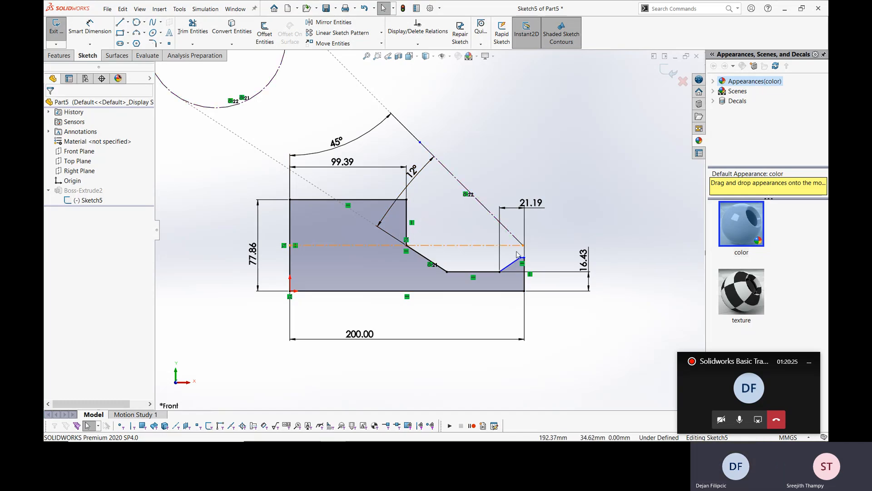
pyautogui.scroll(-4, 523, 266)
pyautogui.scroll(4, 522, 267)
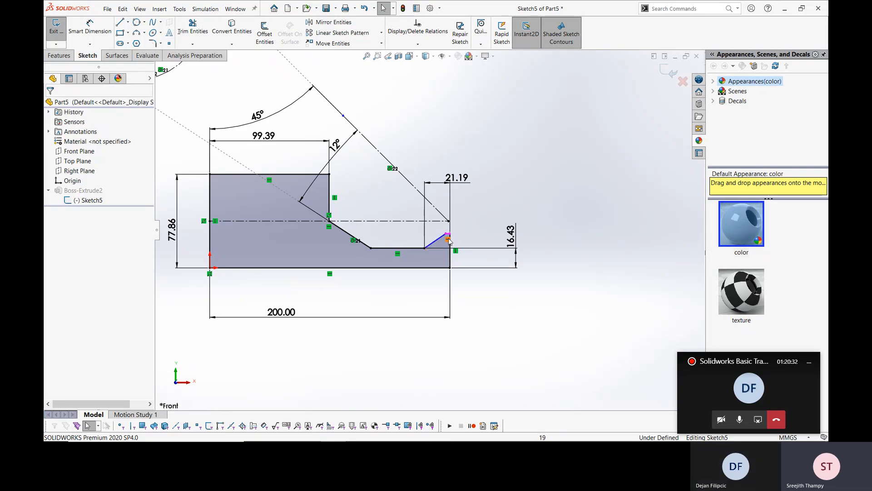
pyautogui.scroll(-3, 453, 246)
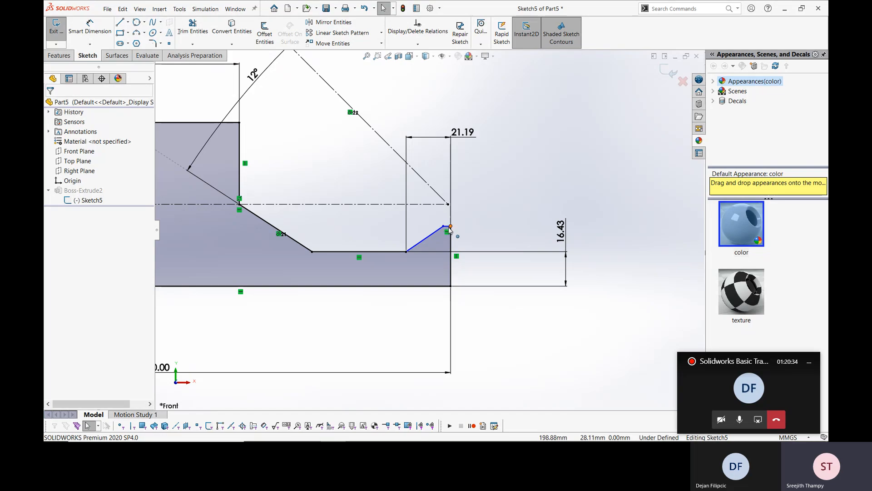
pyautogui.scroll(5, 432, 227)
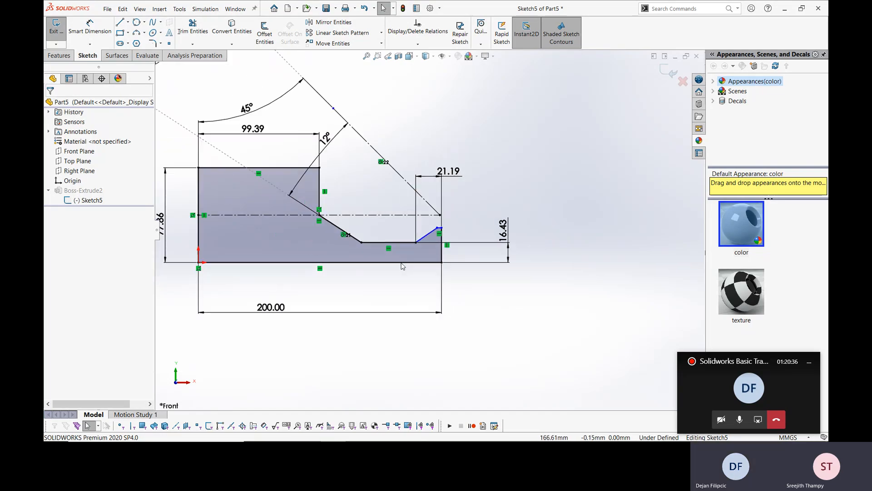
pyautogui.scroll(2, 430, 230)
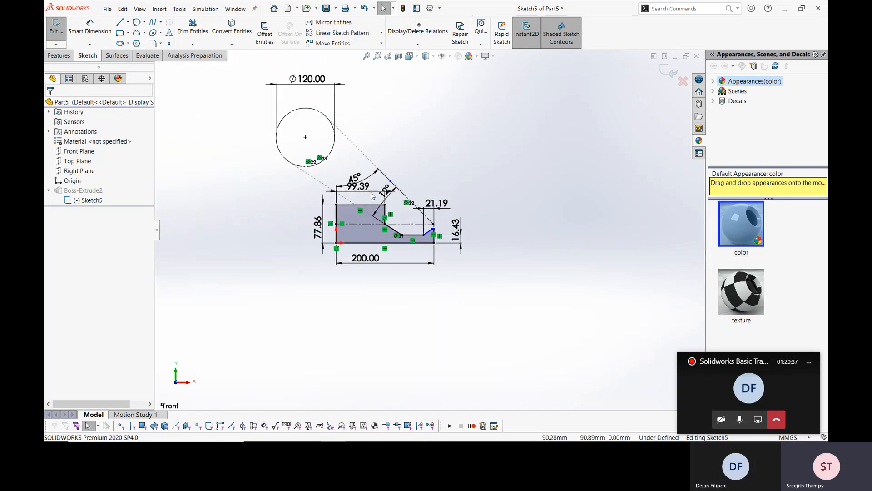
# Hide the sketch relation symbols and show them again.
pyautogui.click(448, 56)
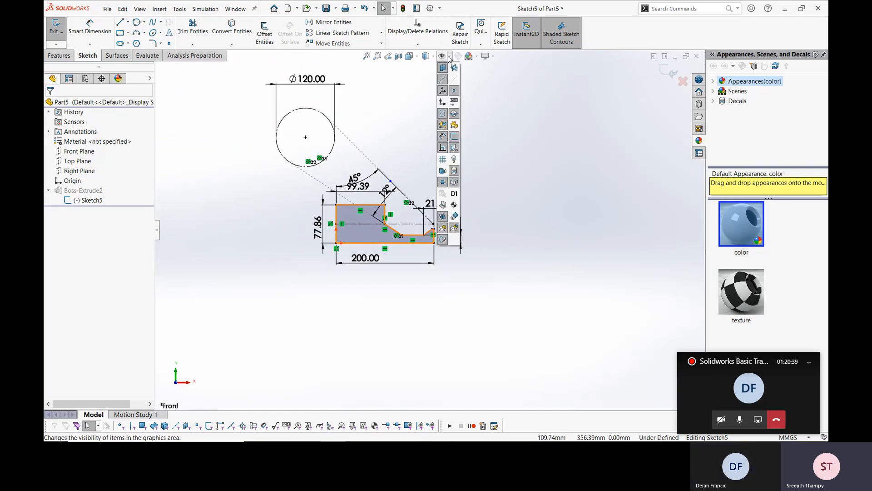
pyautogui.click(444, 150)
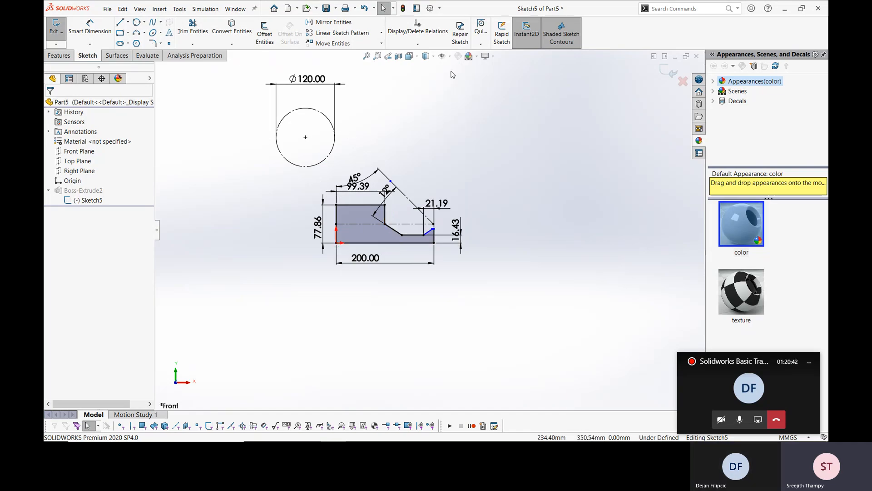
pyautogui.click(449, 56)
pyautogui.click(443, 149)
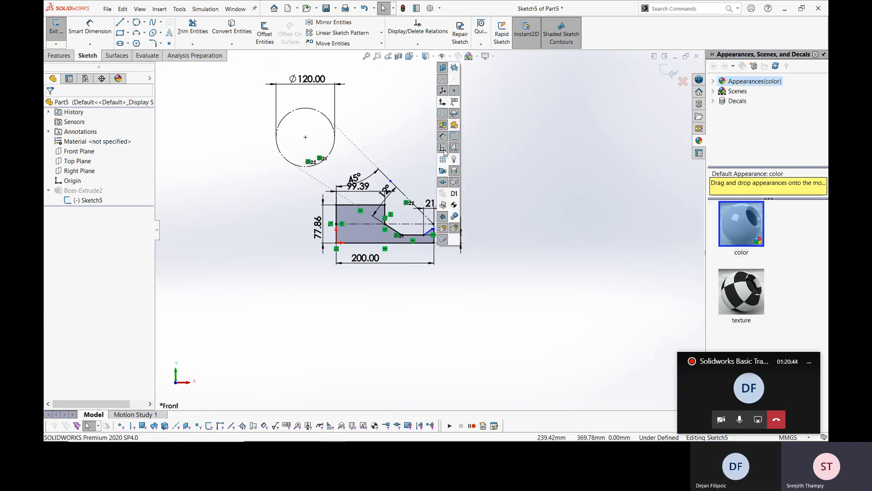
pyautogui.scroll(-3, 429, 224)
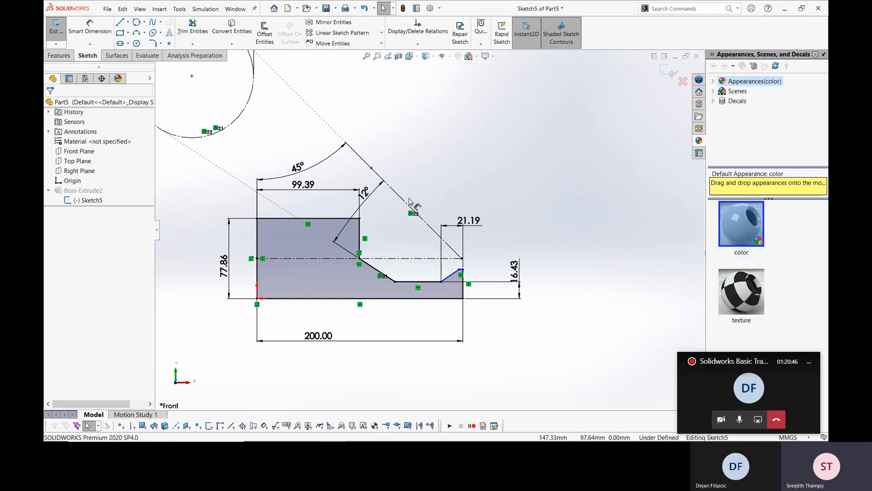
pyautogui.scroll(2, 410, 201)
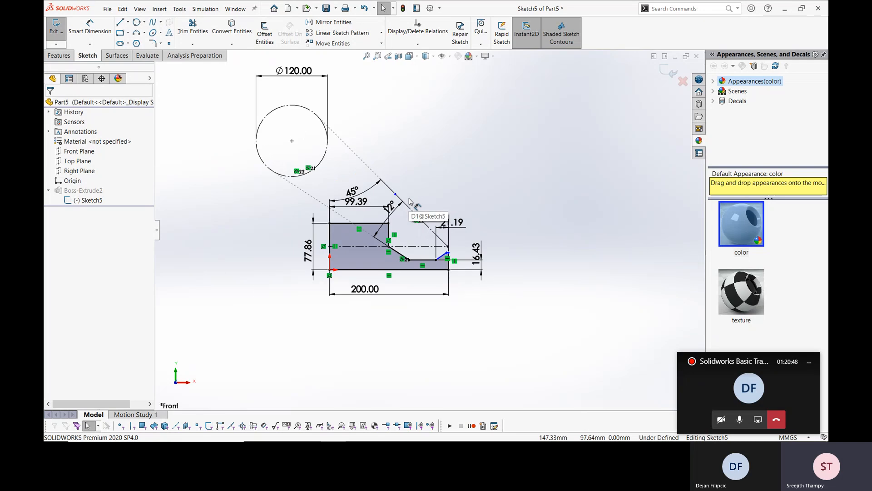
# List all relations in this sketch with Display/Delete Relations and review the available relation filters.
pyautogui.click(418, 45)
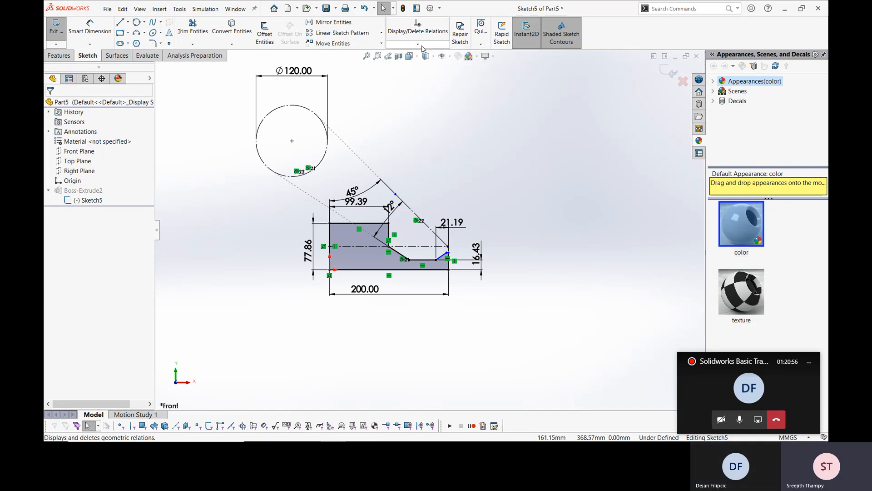
pyautogui.click(421, 45)
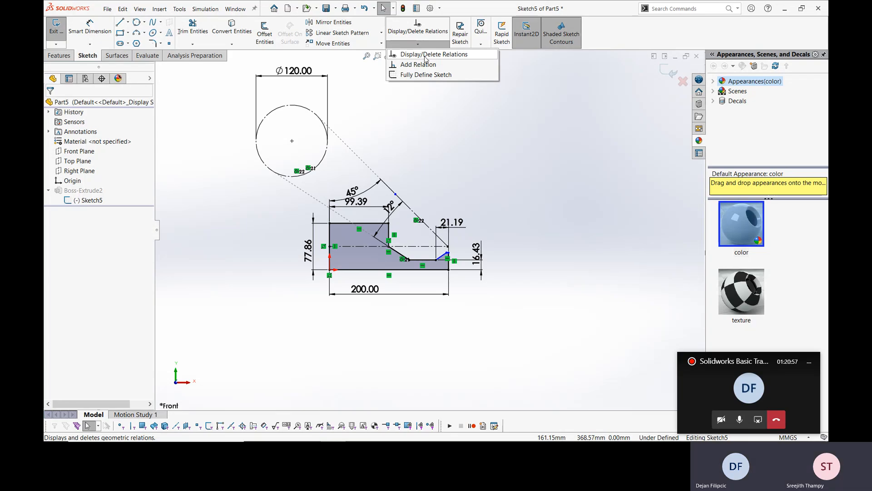
pyautogui.click(425, 55)
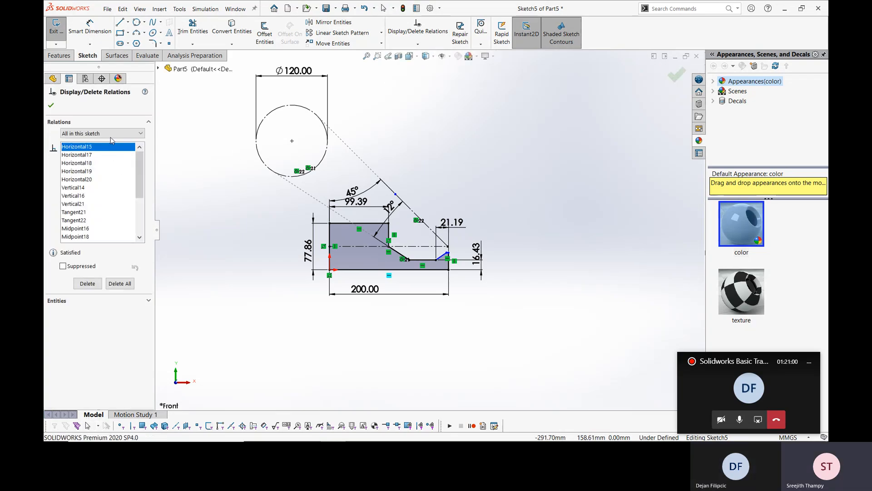
pyautogui.click(87, 134)
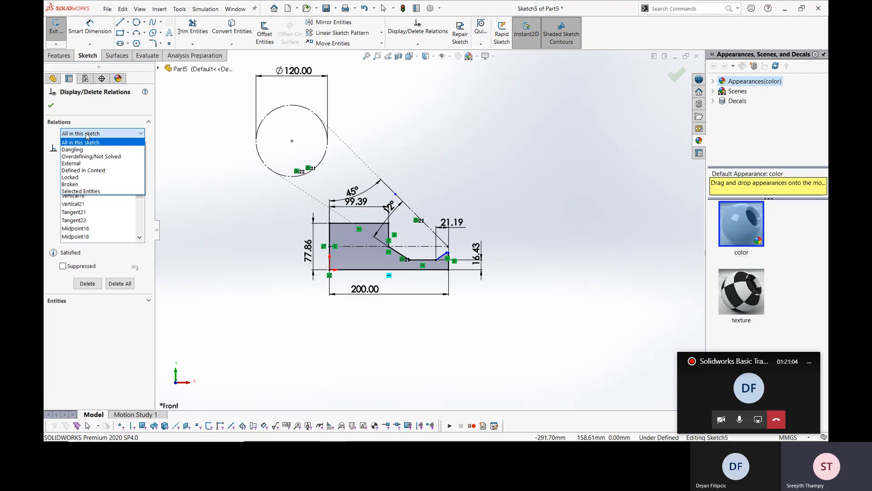
pyautogui.click(87, 134)
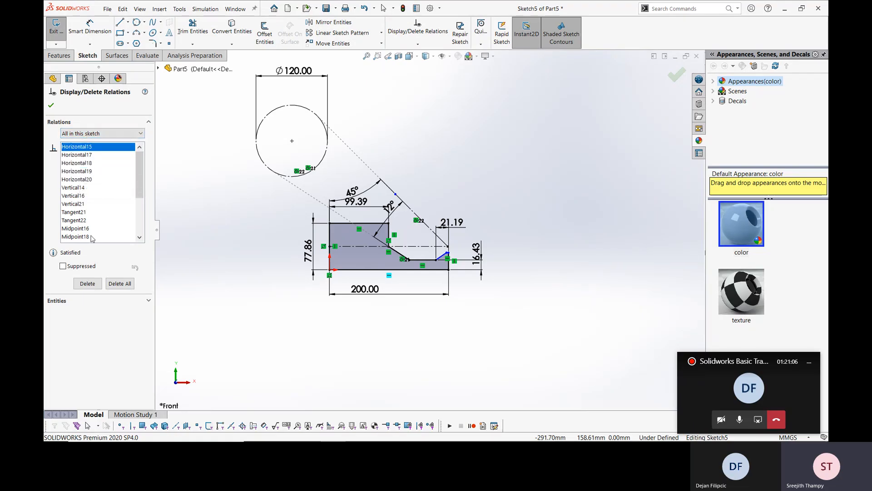
# Inspect the relations of the tall vertical edge rising from the origin, and close Display/Delete Relations.
pyautogui.click(331, 242)
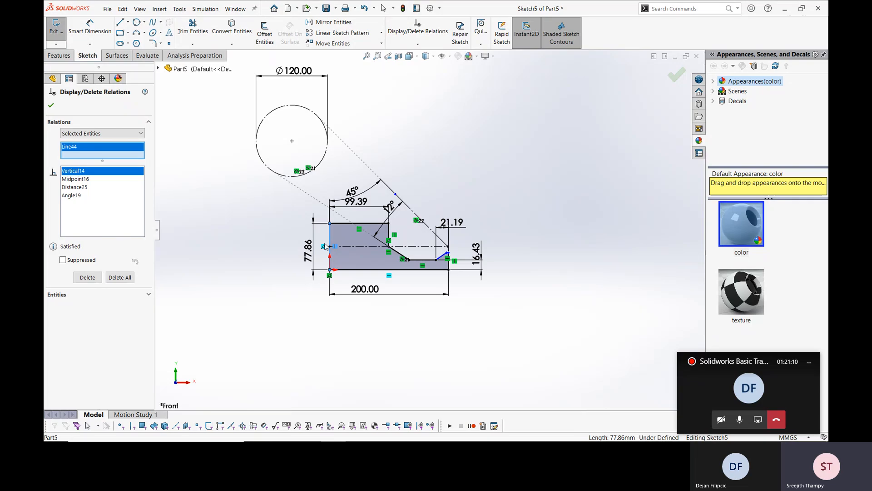
pyautogui.scroll(-4, 317, 227)
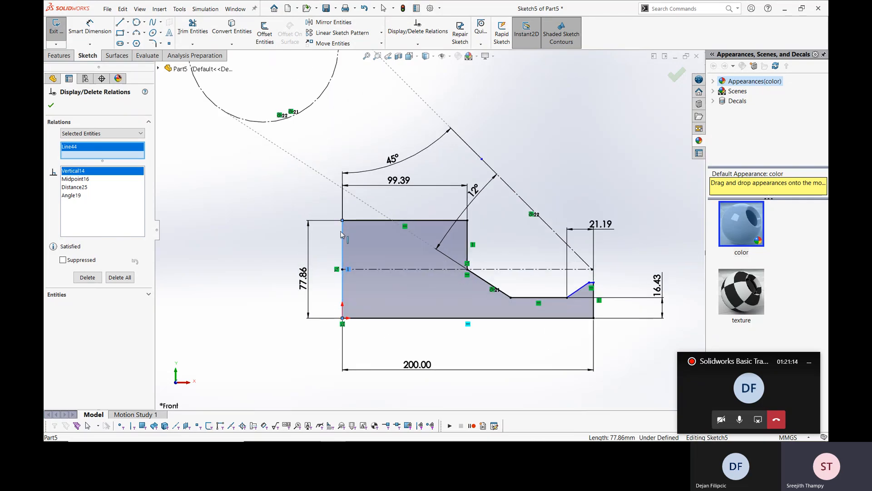
pyautogui.click(51, 106)
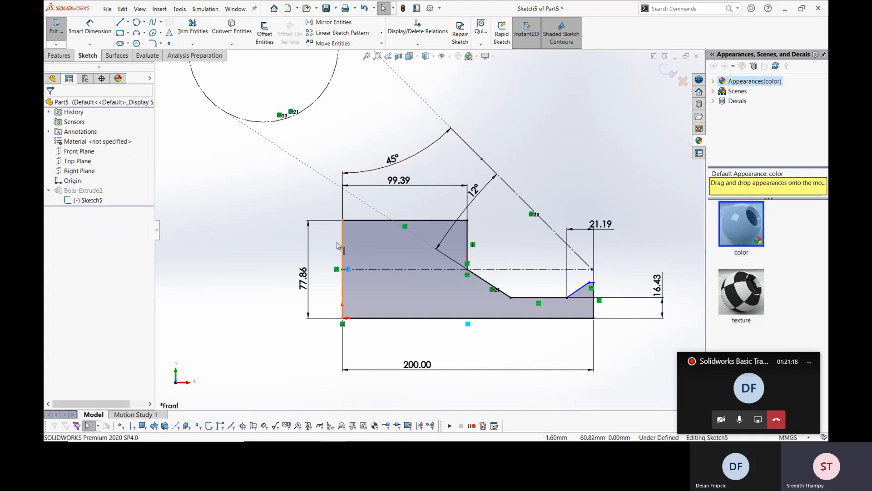
# Review the existing relations in the properties of the vertical edge at the origin and highlight its vertical relation.
pyautogui.click(342, 249)
pyautogui.click(308, 278)
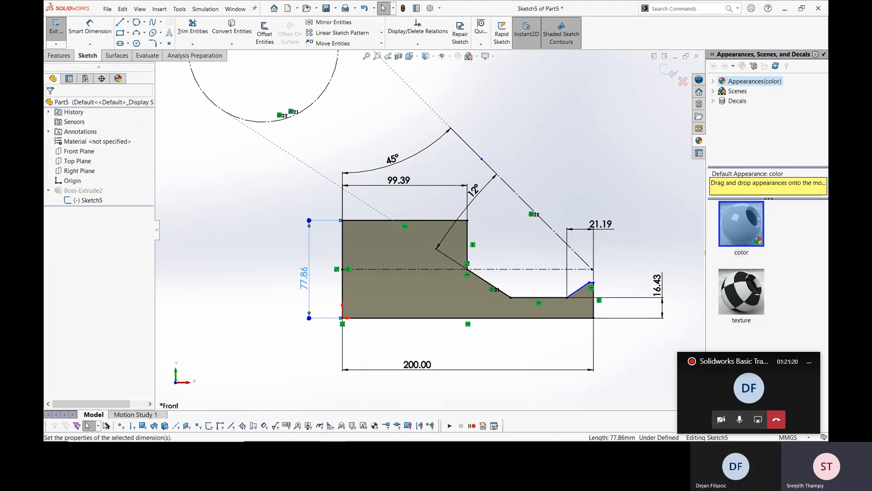
pyautogui.click(344, 236)
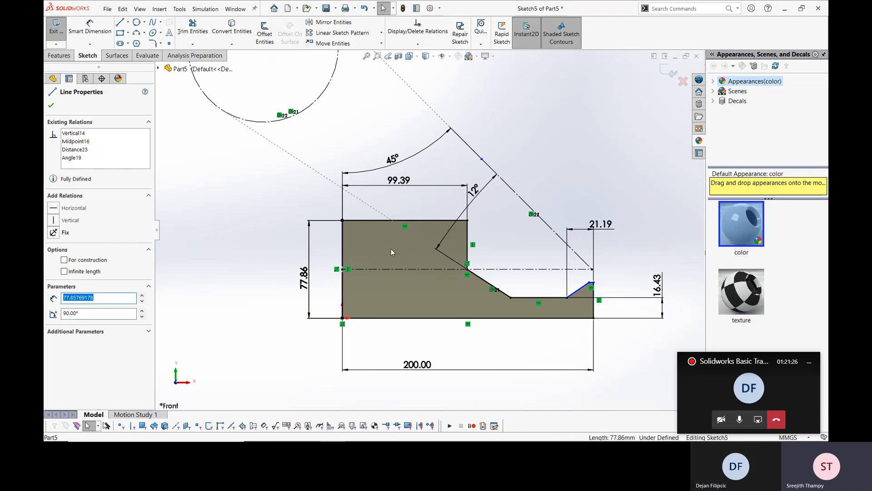
pyautogui.click(344, 238)
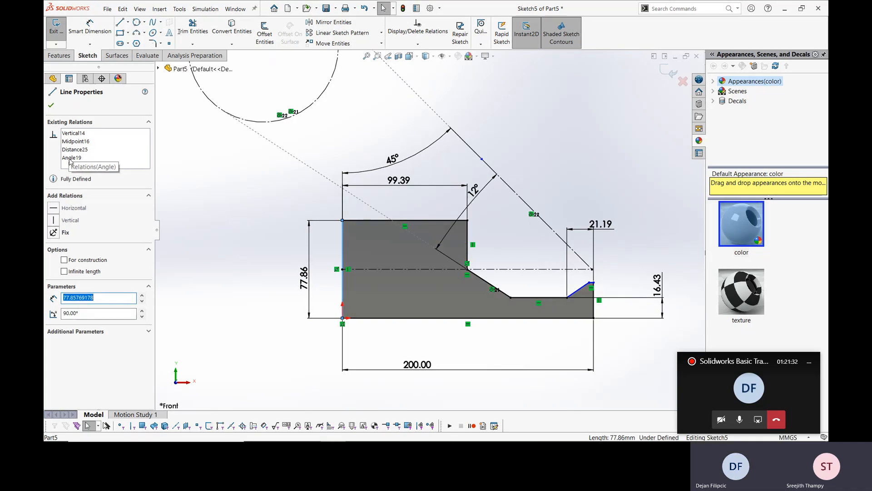
pyautogui.click(75, 134)
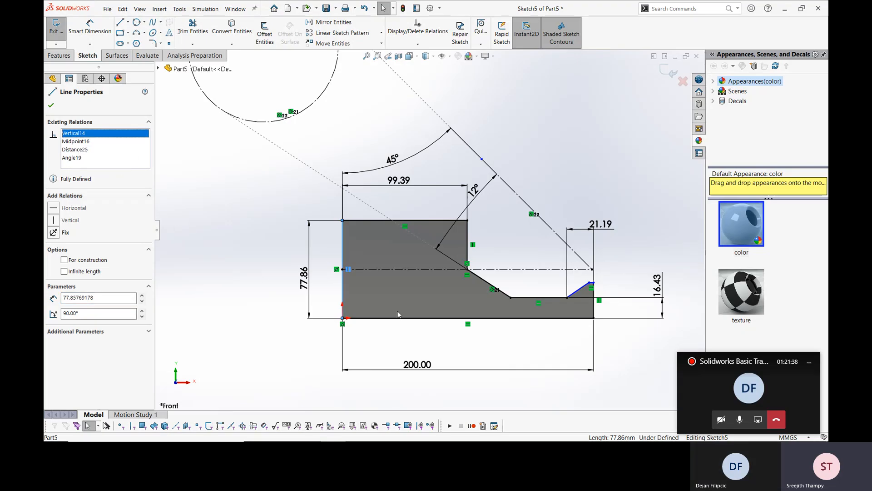
# Deselect the vertical edge and highlight the coincident relation symbol at the profile's corner on the origin.
pyautogui.click(217, 236)
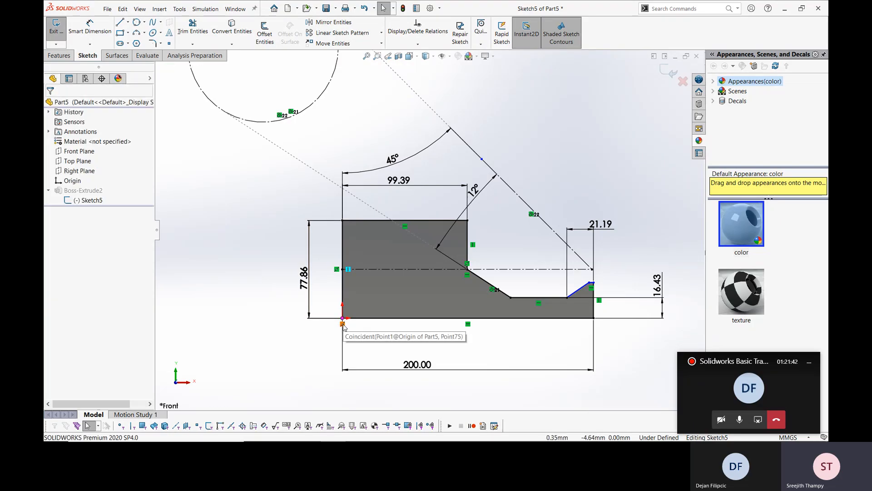
pyautogui.click(343, 324)
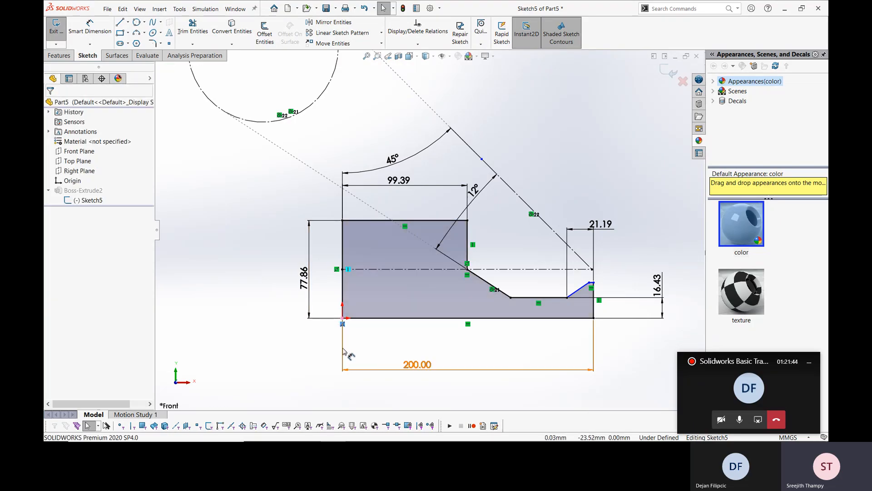
pyautogui.click(366, 341)
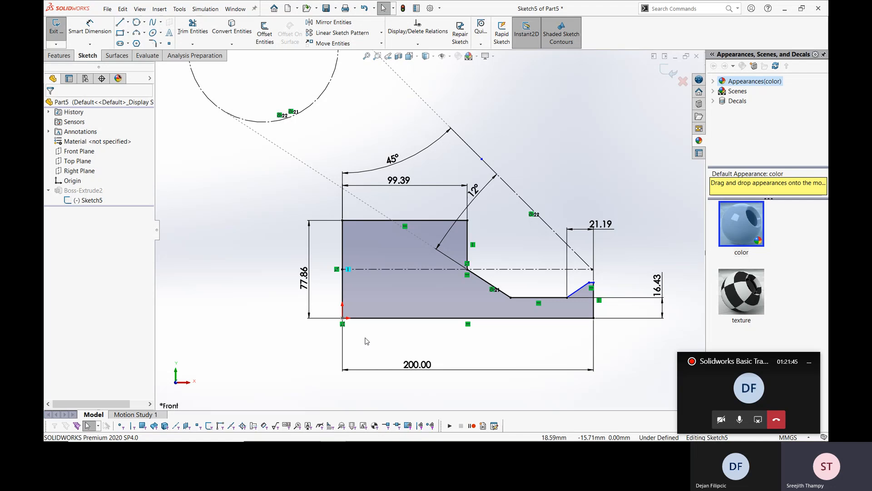
pyautogui.click(342, 325)
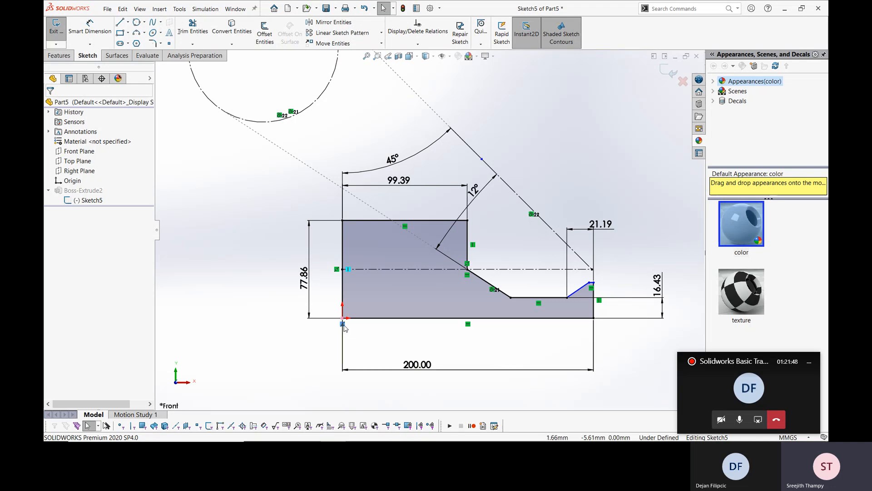
# Remove the relation tying the profile's lower-left corner to the origin, and shift the profile horizontally by its left and right vertical edges.
pyautogui.click(342, 278)
pyautogui.moveTo(333, 277)
pyautogui.mouseDown()
pyautogui.moveTo(298, 273)
pyautogui.moveTo(342, 278)
pyautogui.moveTo(315, 279)
pyautogui.moveTo(342, 290)
pyautogui.mouseUp()
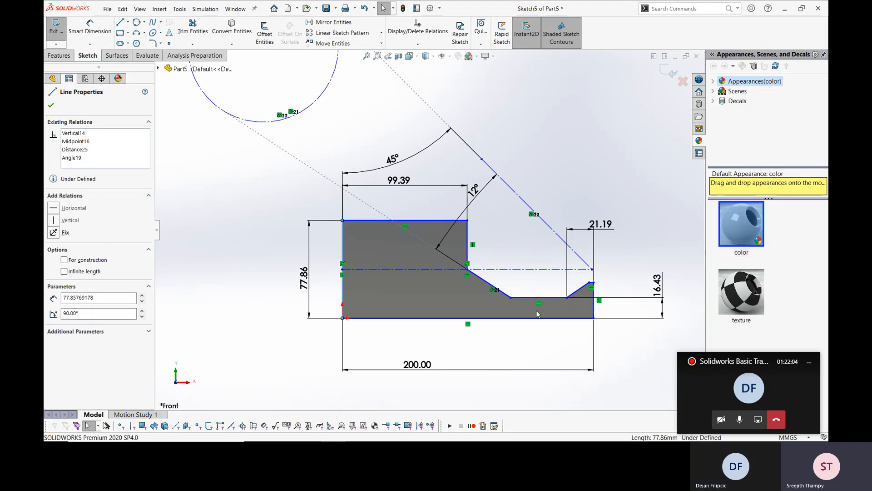
pyautogui.moveTo(342, 286); pyautogui.dragTo(317, 287)
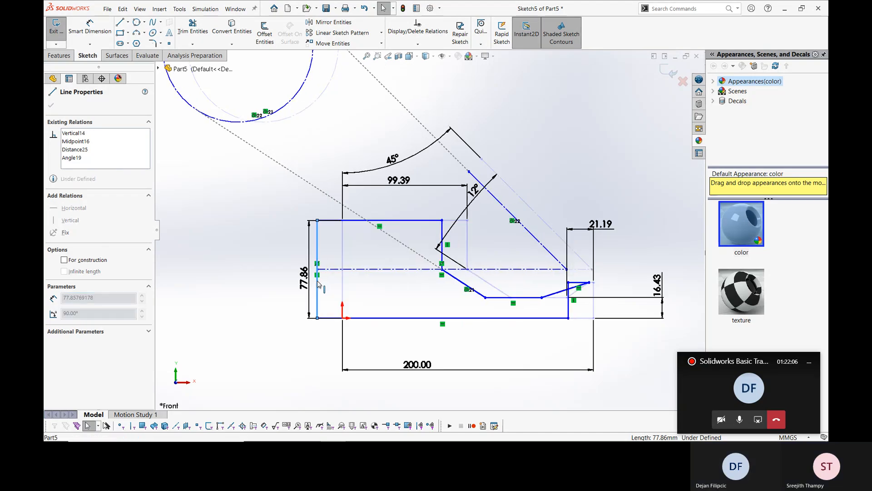
pyautogui.moveTo(569, 312); pyautogui.dragTo(597, 313)
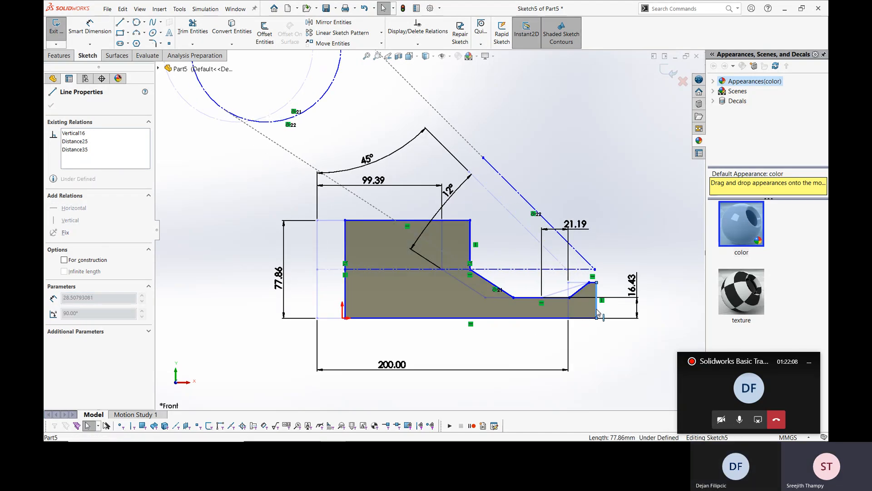
# Dimension the horizontal distance from the origin to the profile's right vertical edge, accepting the measured value.
pyautogui.click(90, 27)
pyautogui.click(343, 318)
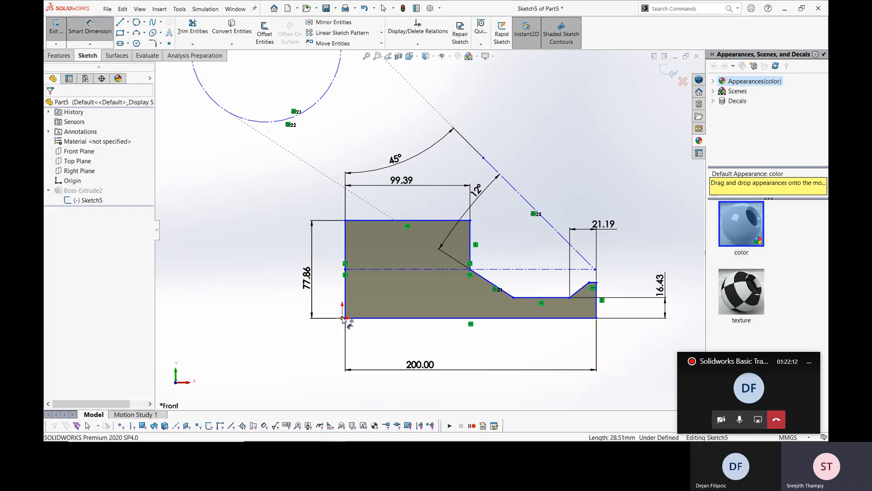
pyautogui.click(597, 307)
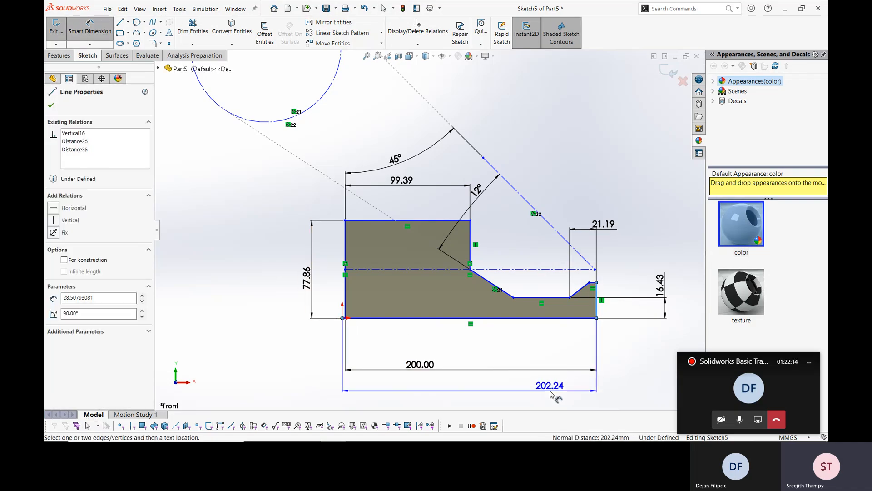
pyautogui.click(500, 393)
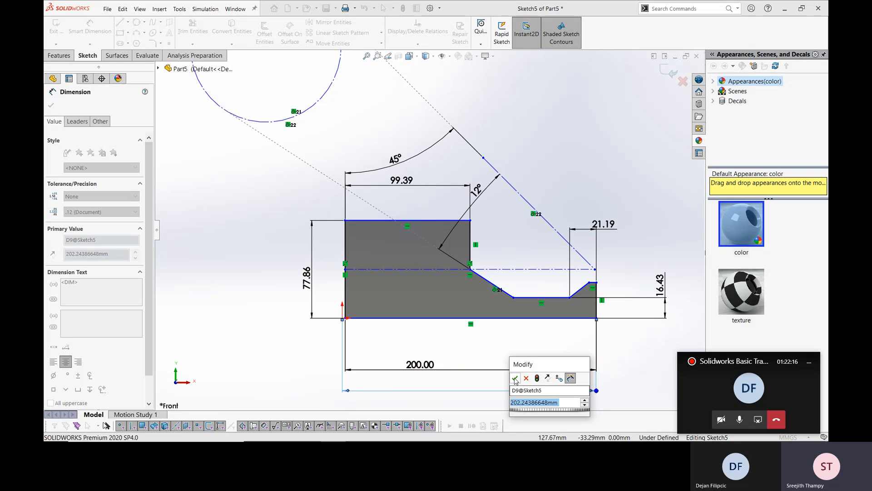
pyautogui.click(515, 378)
# Set the profile's overall length dimension to 250 mm.
pyautogui.click(430, 365)
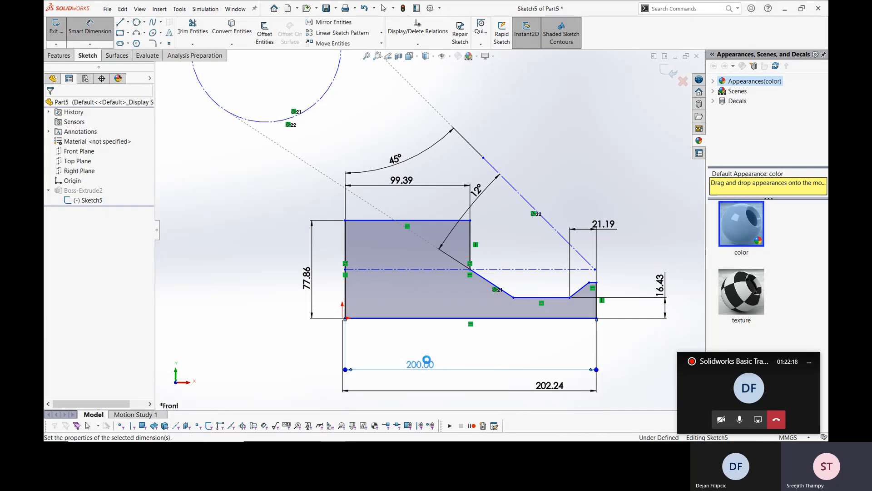
pyautogui.write('250')
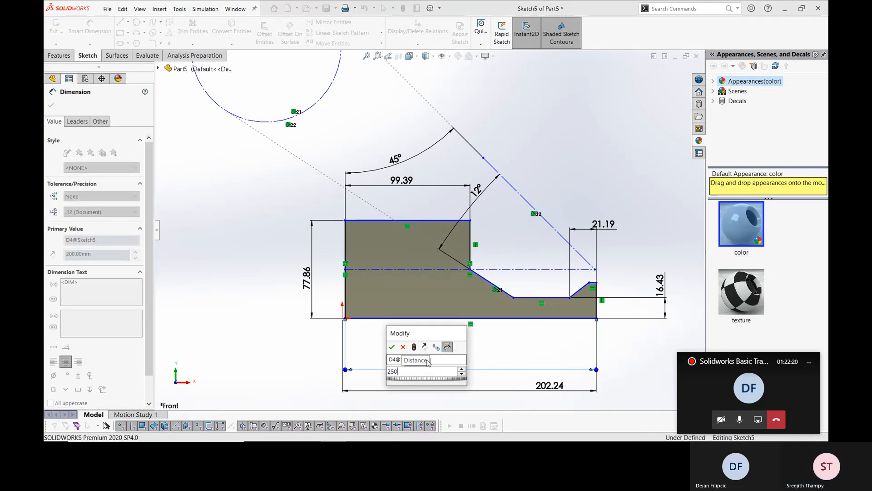
pyautogui.press('Return')
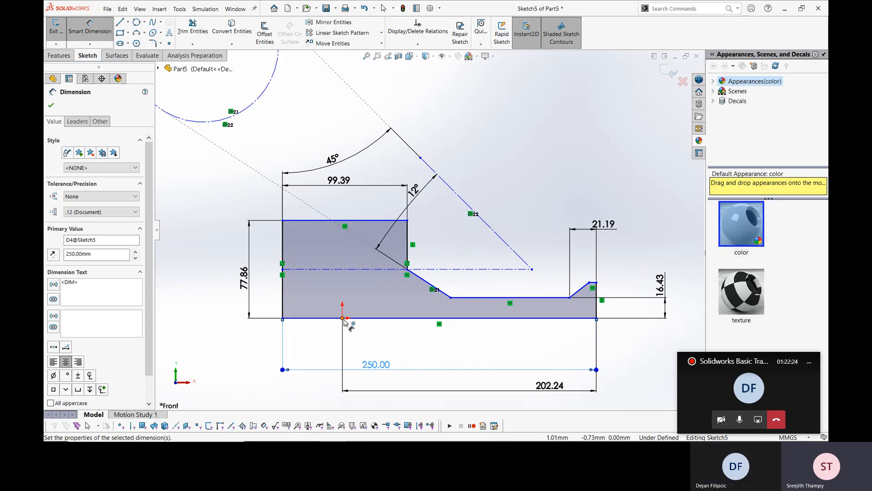
# Undo the length change, the origin dimension, the profile shifts and the removal of the relation at the origin.
pyautogui.hotkey('ctrl', 'z')
pyautogui.hotkey('ctrl', 'z')
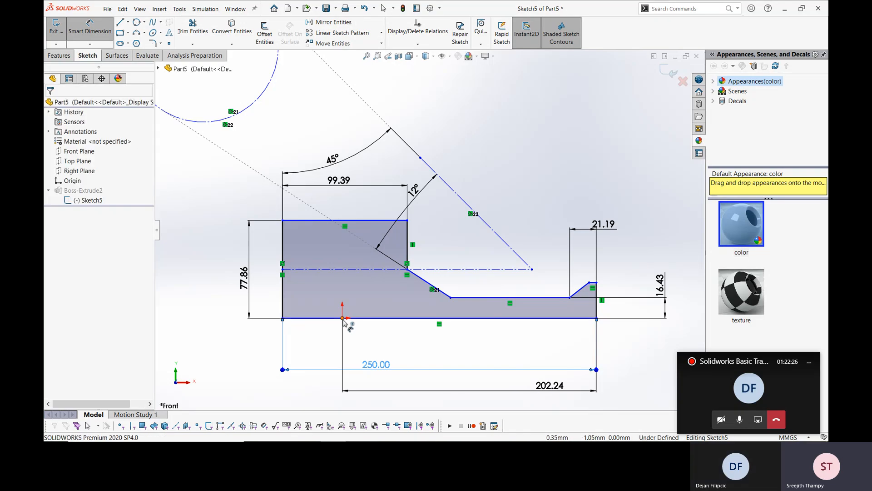
pyautogui.hotkey('ctrl', 'z')
pyautogui.hotkey('ctrl', 'z')
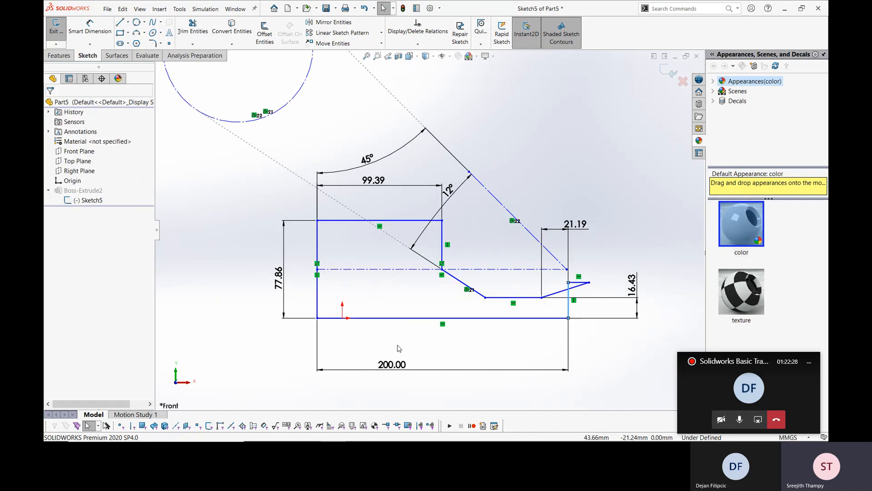
pyautogui.hotkey('ctrl', 'z')
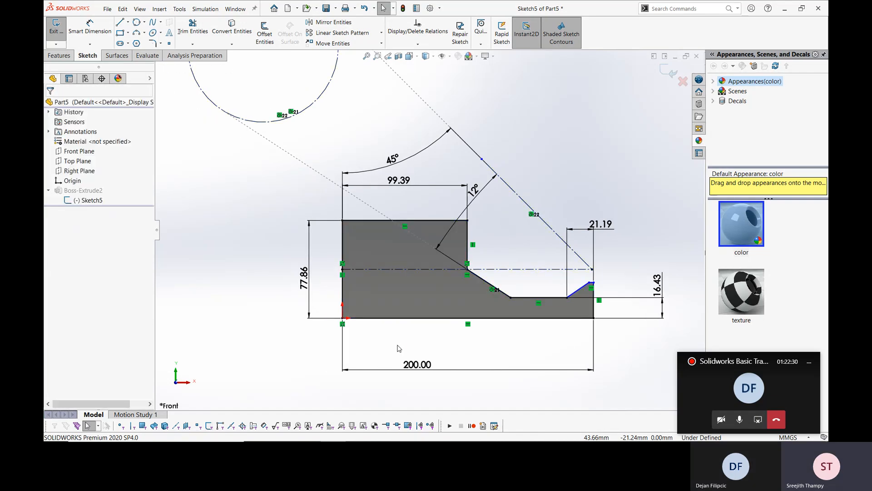
# Delete the relation between the profile's lower-left corner and the origin, and undo the deletion.
pyautogui.click(304, 278)
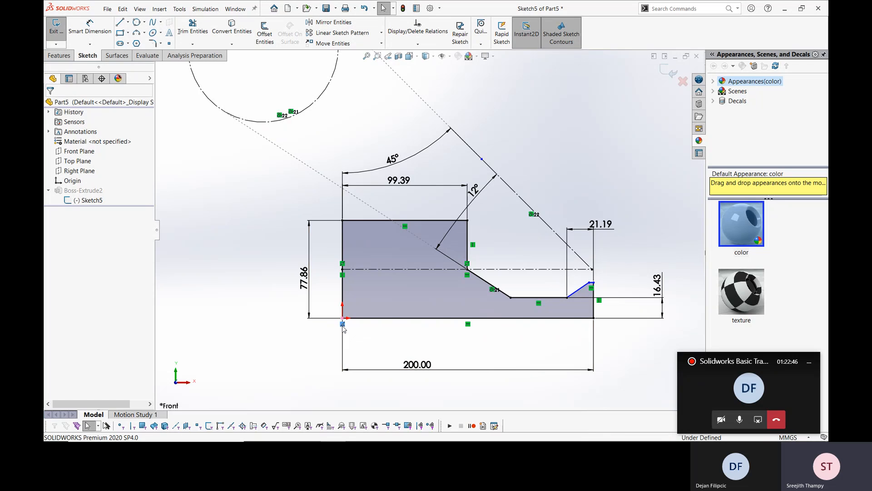
pyautogui.press('Delete')
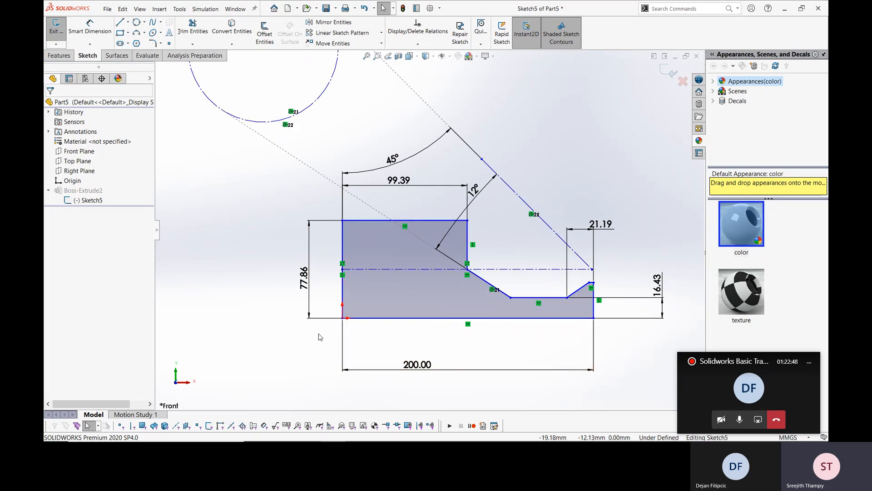
pyautogui.hotkey('ctrl', 'z')
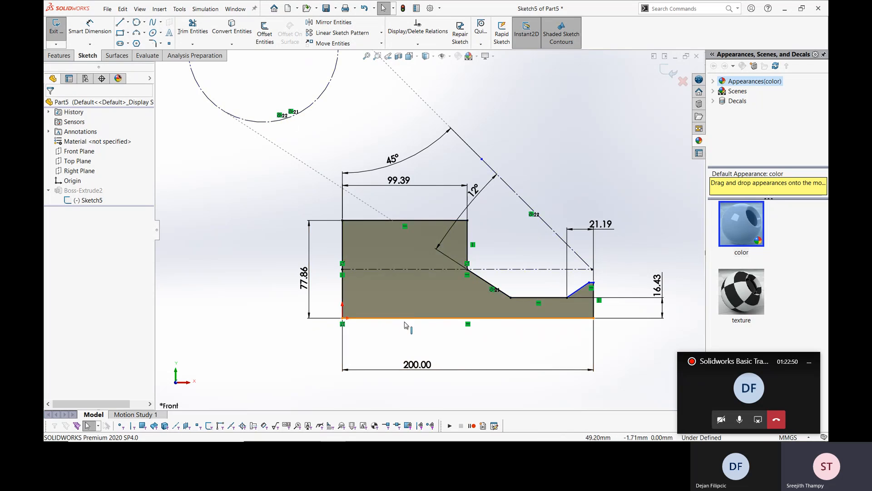
# Display the relations in the whole sketch and those on the profile's top horizontal edge.
pyautogui.click(418, 45)
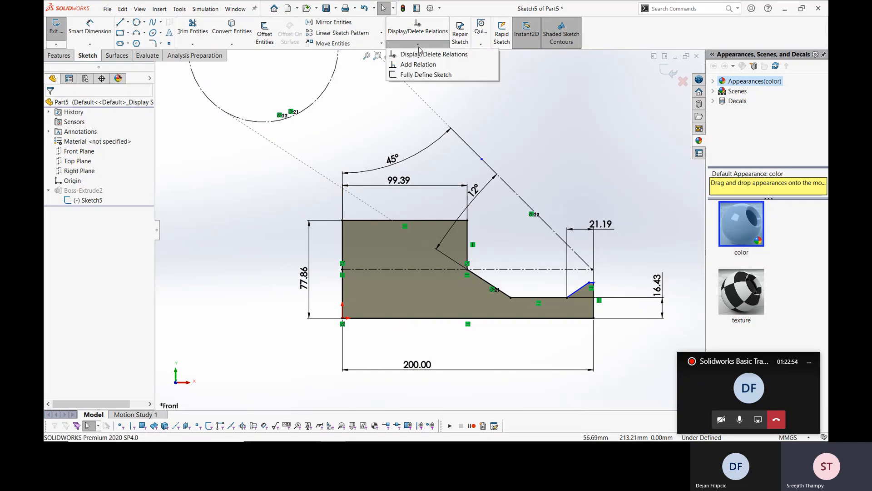
pyautogui.click(420, 55)
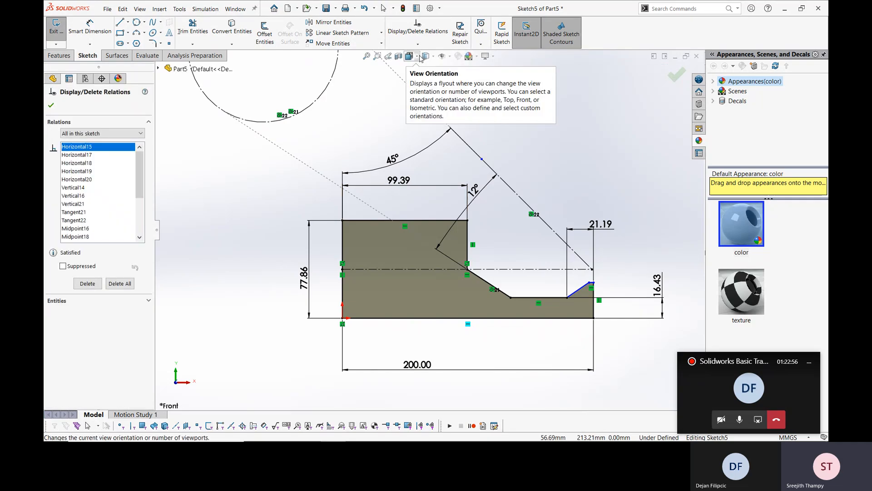
pyautogui.click(354, 222)
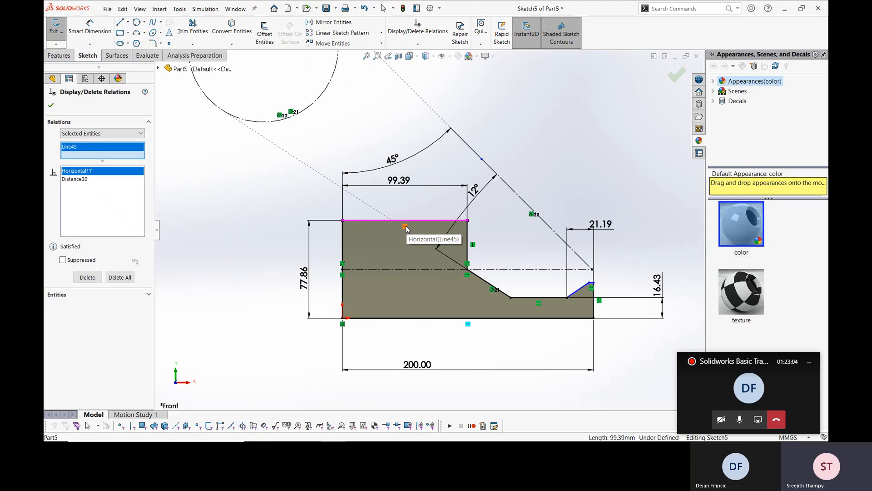
pyautogui.click(51, 105)
# Add an angle dimension between the profile's left vertical edge and top edge, leaving it as a driving dimension.
pyautogui.click(90, 28)
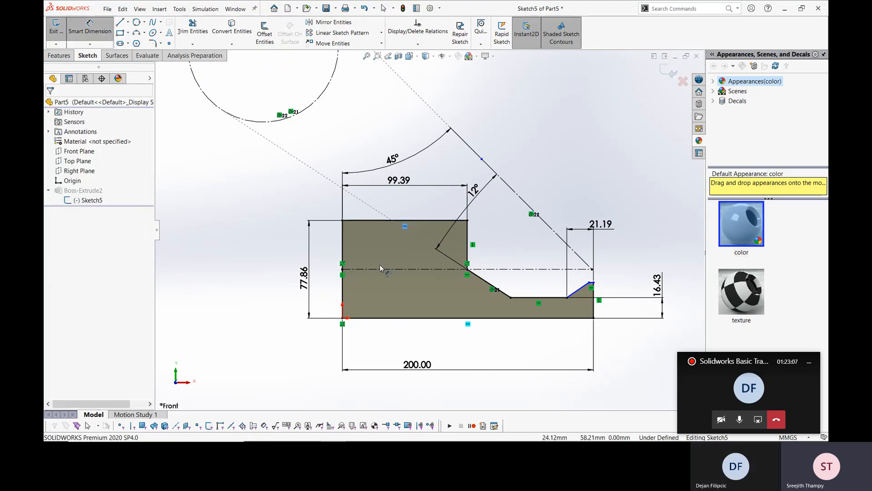
pyautogui.click(343, 234)
pyautogui.click(362, 238)
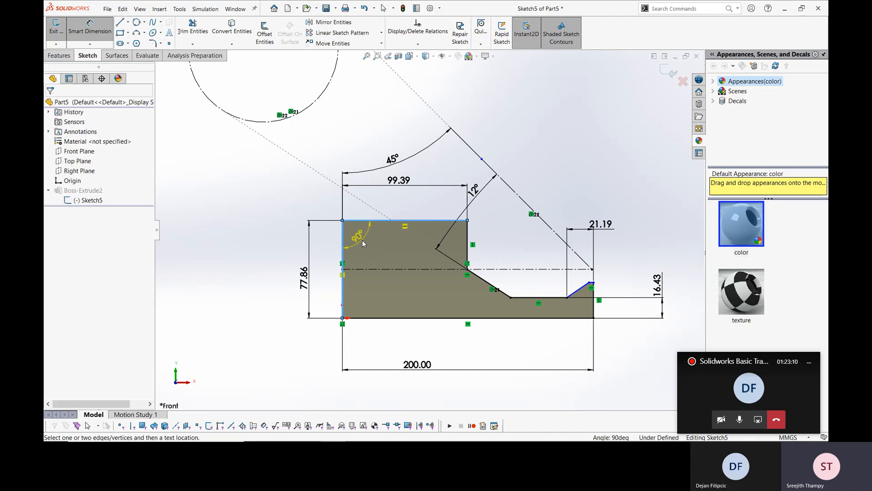
pyautogui.click(361, 226)
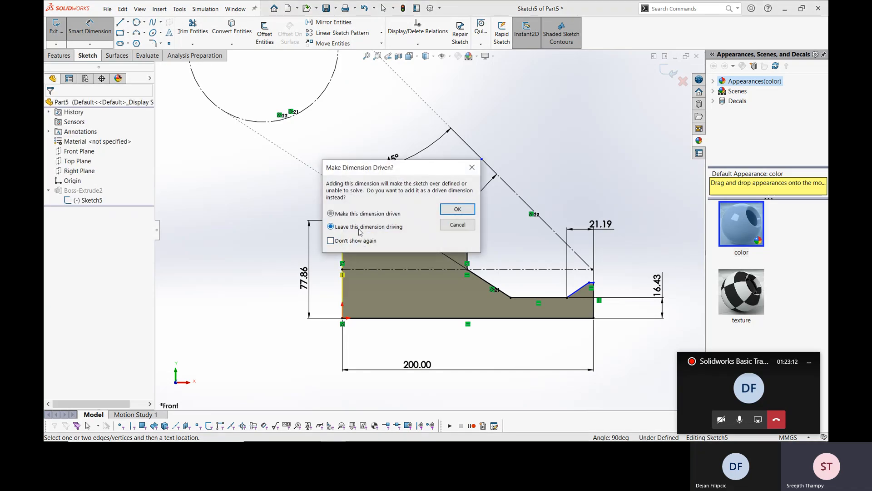
pyautogui.click(450, 211)
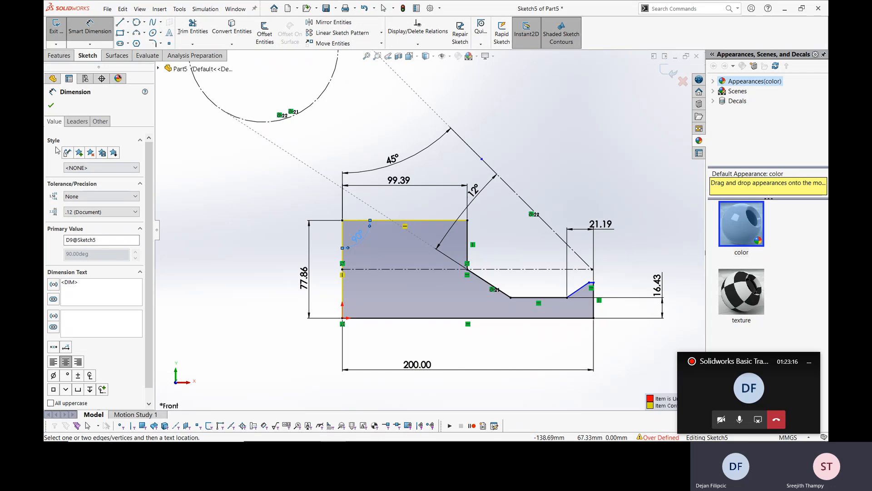
pyautogui.click(53, 105)
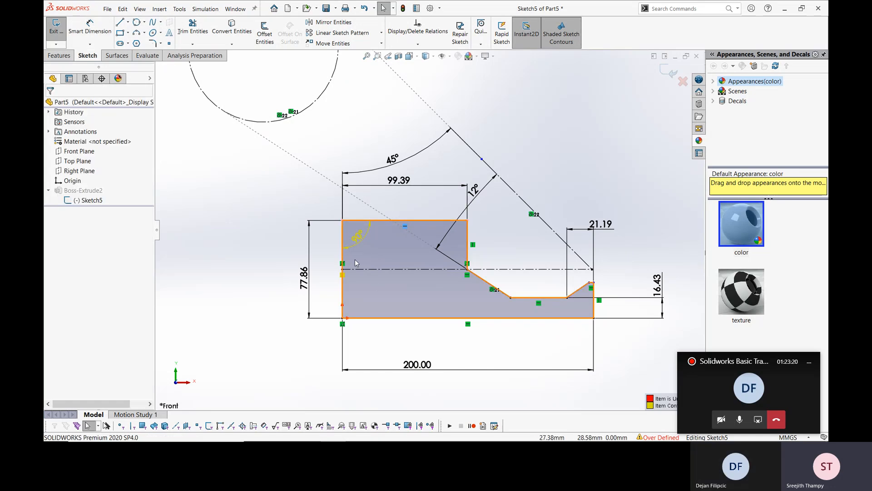
# Review the over-defining relations Horizontal17 and Vertical14, and check the sketch for dangling relations.
pyautogui.click(417, 44)
pyautogui.click(411, 54)
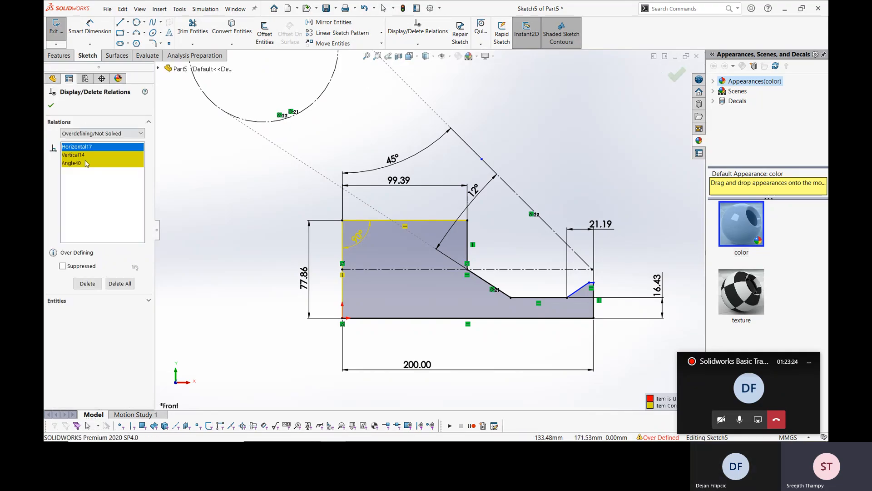
pyautogui.click(86, 155)
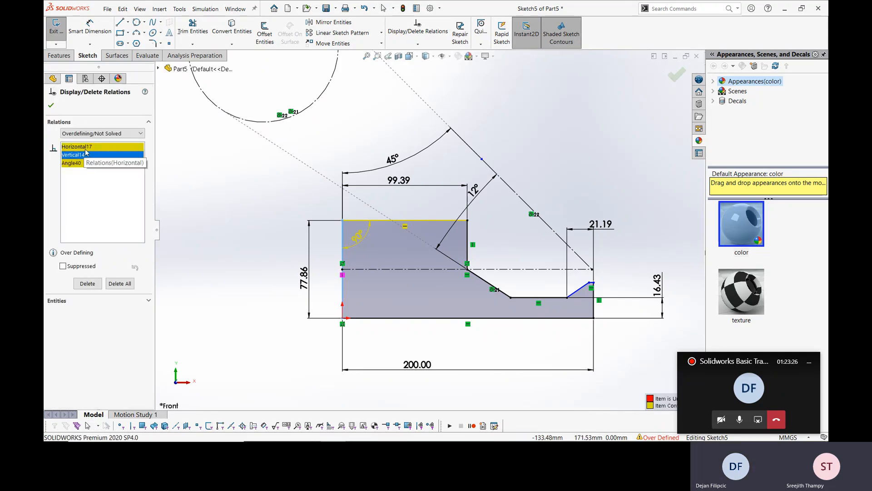
pyautogui.click(84, 147)
pyautogui.click(99, 133)
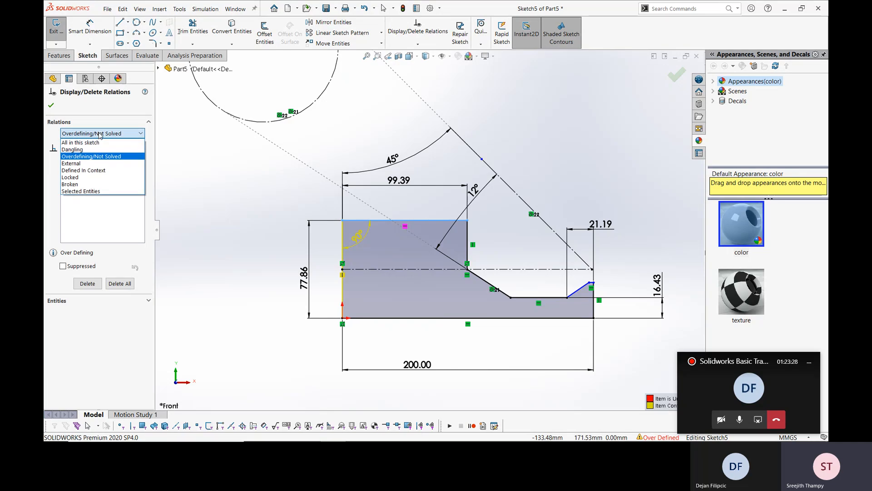
pyautogui.click(94, 150)
pyautogui.click(105, 134)
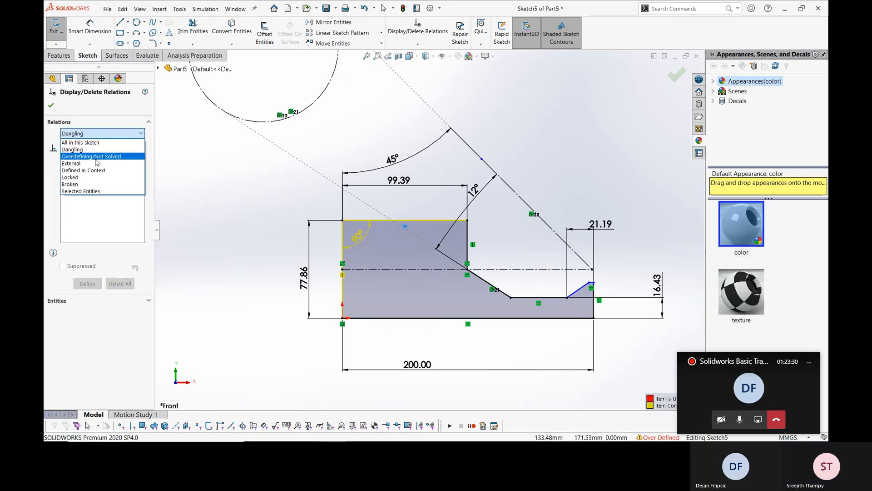
# Filter the sketch relations to Overdefining/Not Solved, and delete Horizontal17 and Horizontal15.
pyautogui.click(96, 157)
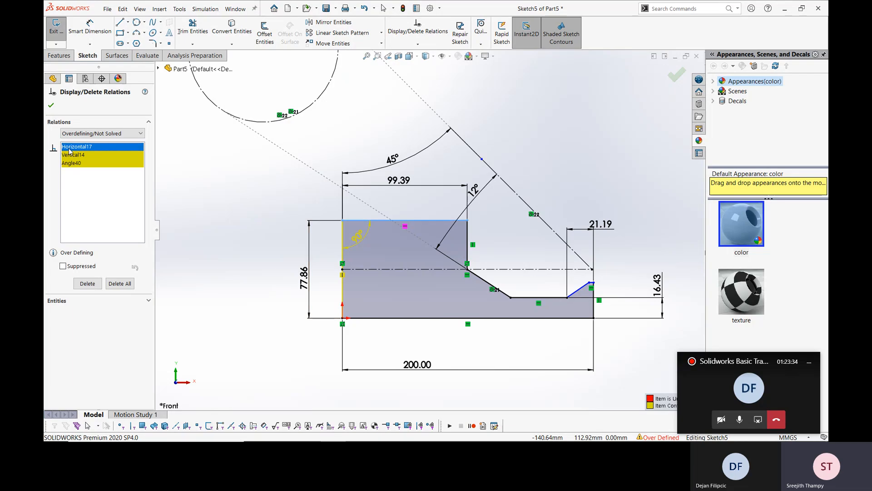
pyautogui.press('Delete')
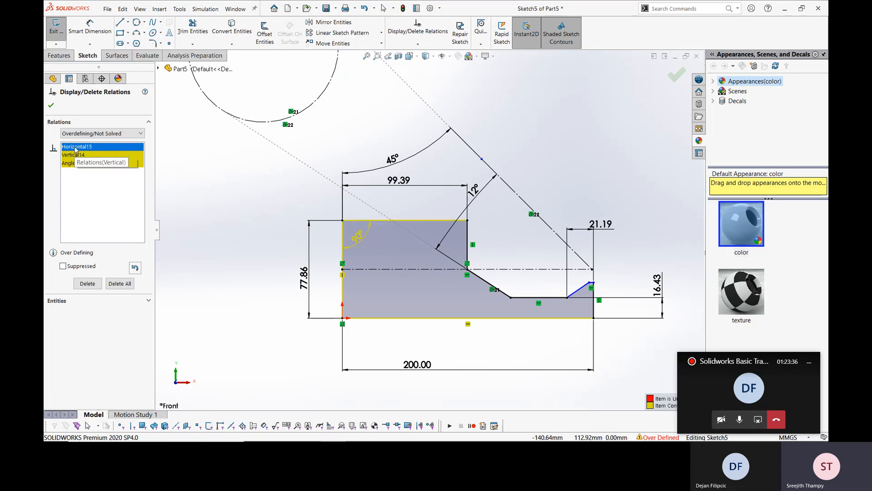
pyautogui.click(69, 147)
pyautogui.press('Delete')
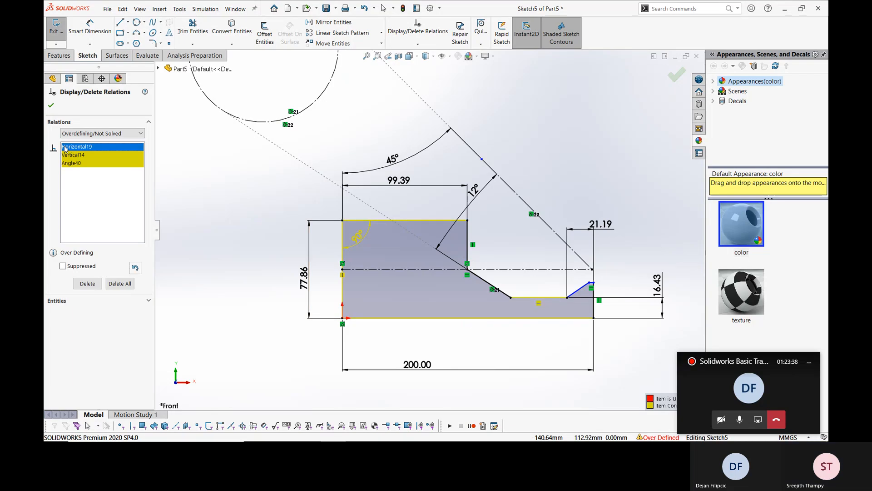
pyautogui.click(51, 105)
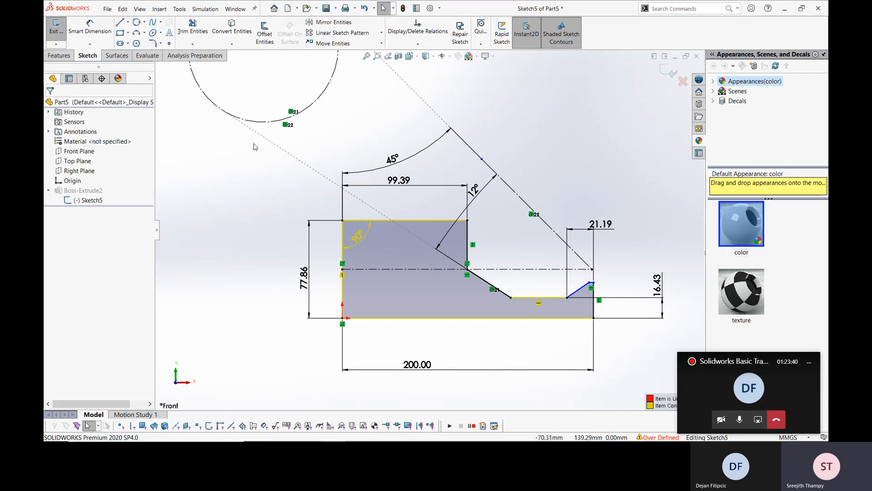
# Inspect the top edge's relations and delete the 90° angle dimension at the profile's upper-left corner.
pyautogui.click(414, 222)
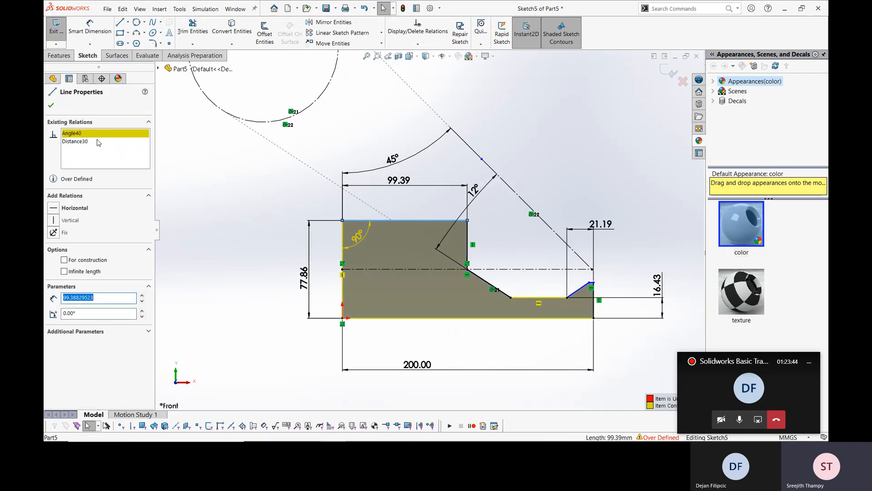
pyautogui.click(376, 249)
pyautogui.click(363, 237)
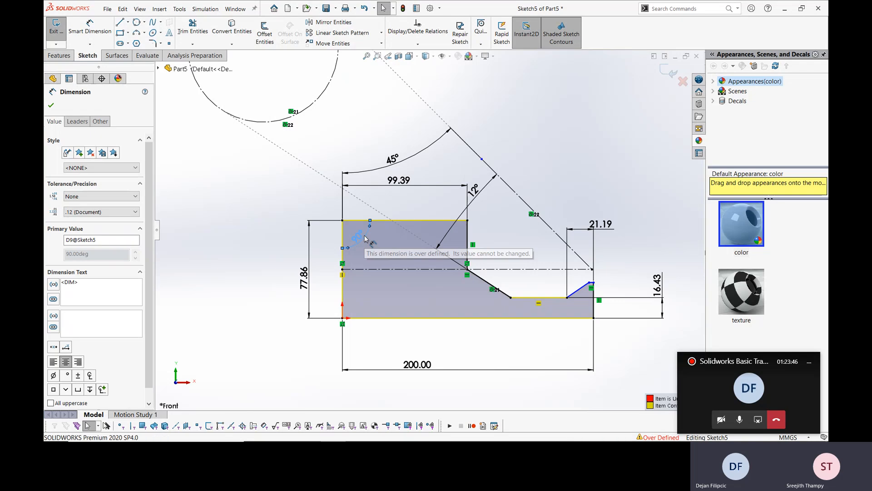
pyautogui.press('Delete')
pyautogui.scroll(-2, 406, 213)
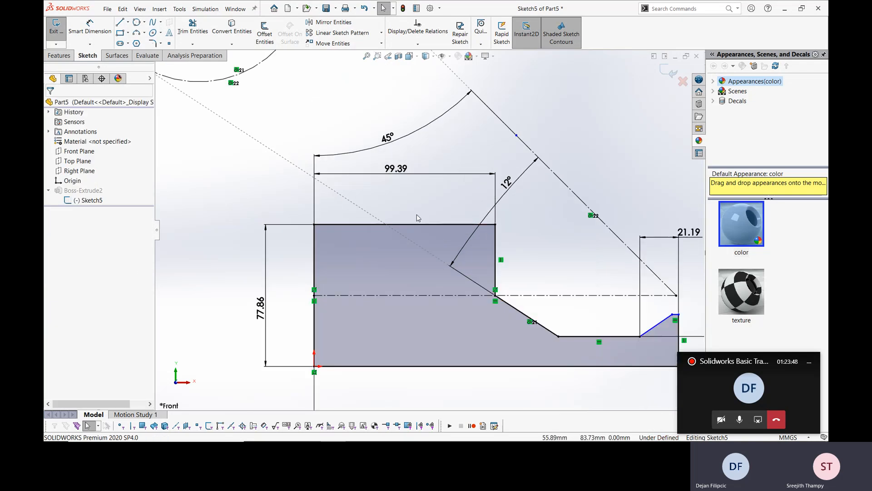
pyautogui.scroll(2, 435, 230)
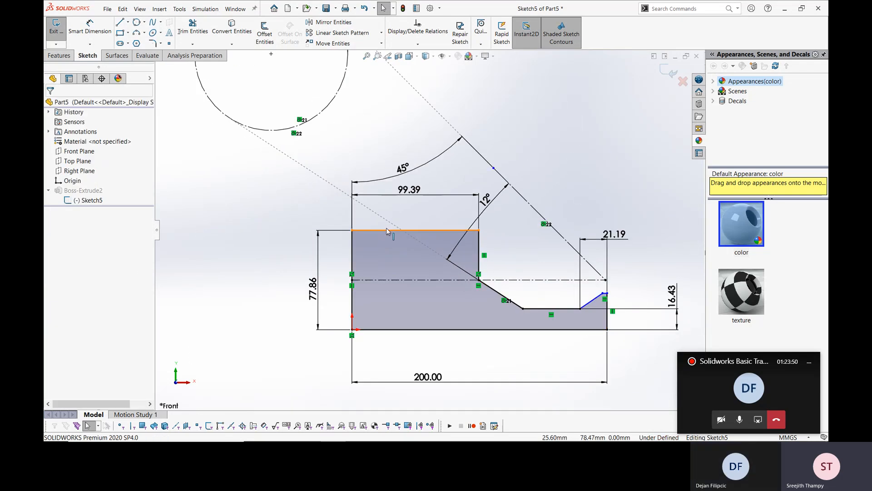
# Delete the 99.39 width dimension above the profile's top edge and the 77.86 height dimension beside its vertical edge.
pyautogui.click(406, 230)
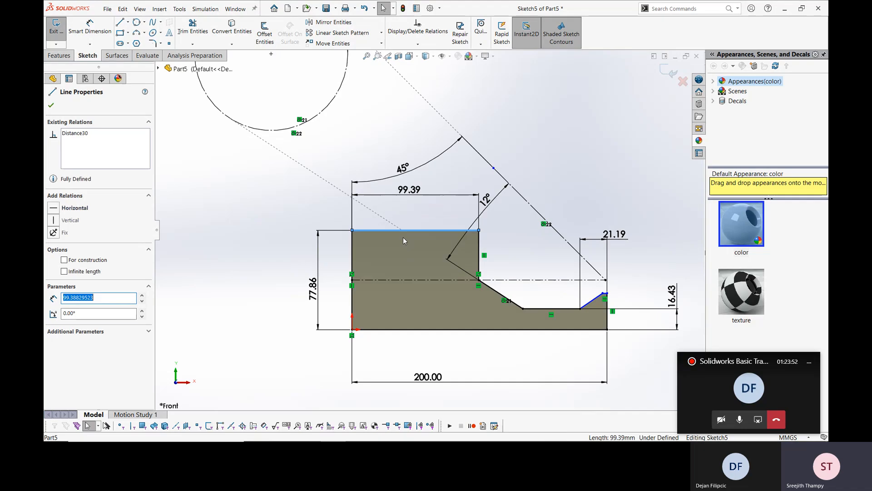
pyautogui.press('Escape')
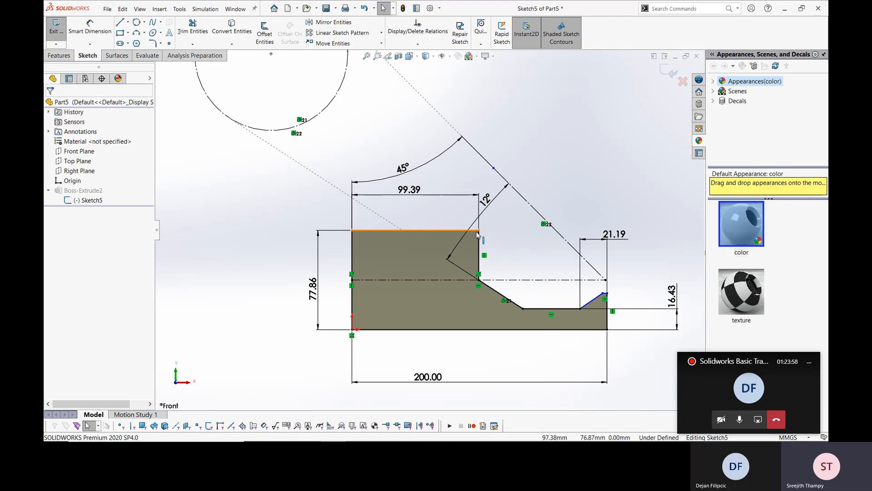
pyautogui.click(422, 195)
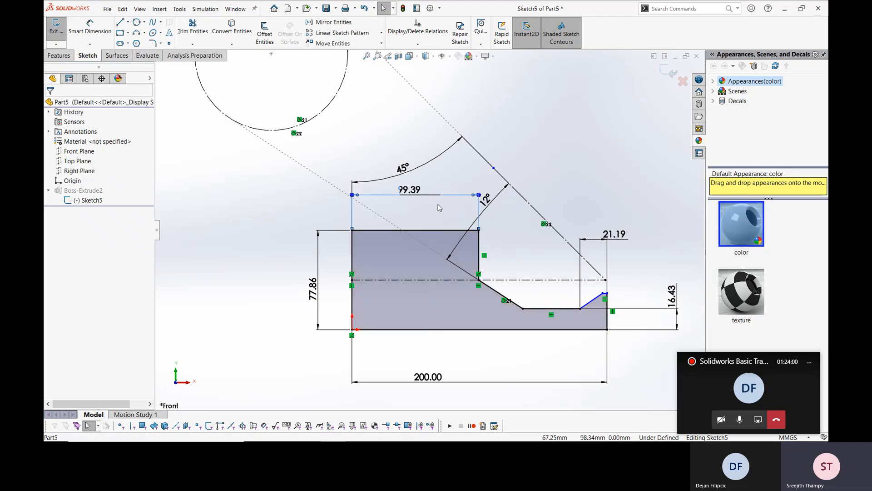
pyautogui.click(403, 205)
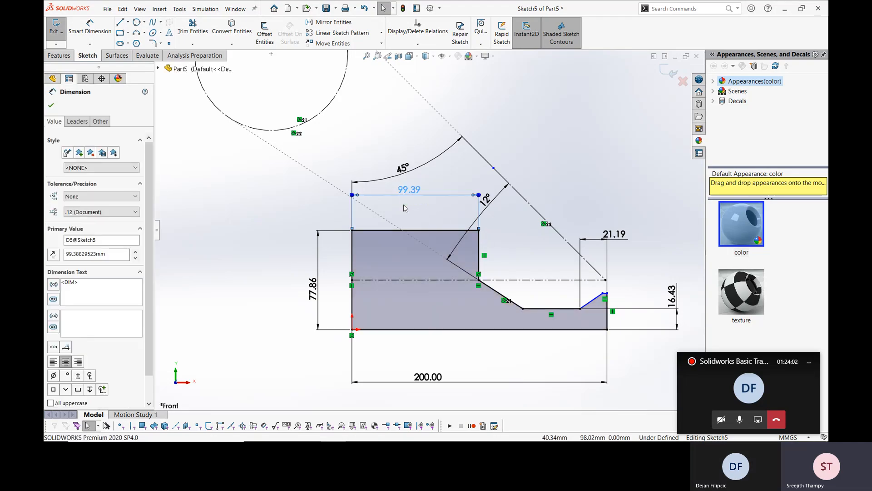
pyautogui.press('Delete')
pyautogui.click(461, 230)
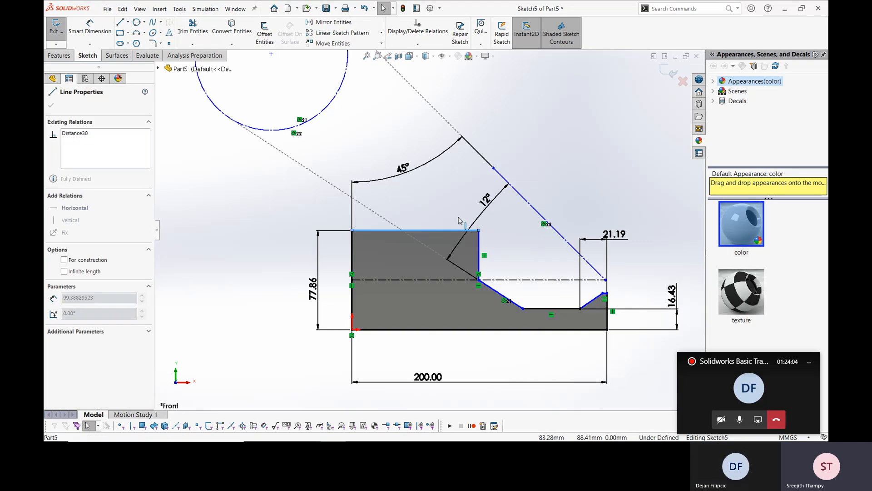
pyautogui.moveTo(298, 215); pyautogui.dragTo(328, 315)
pyautogui.press('Delete')
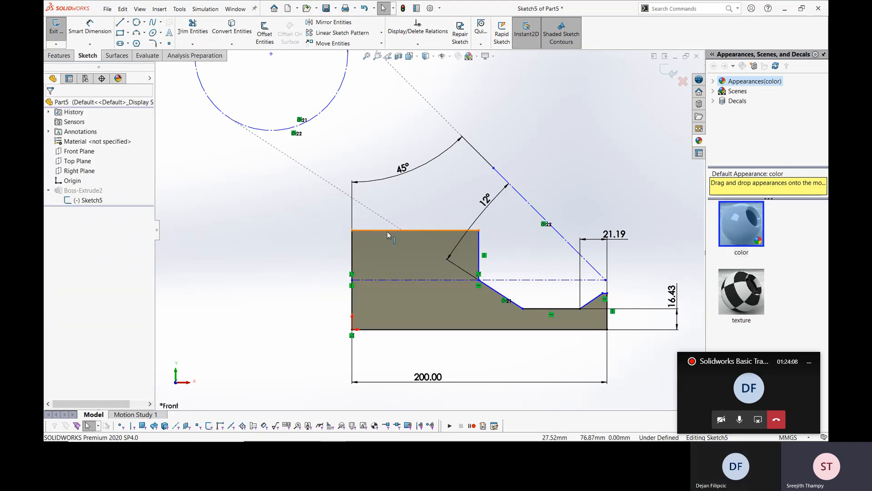
# Move the profile's top edge up to a height of about 87 mm and convert it to construction geometry.
pyautogui.moveTo(389, 231)
pyautogui.mouseDown()
pyautogui.moveTo(398, 209)
pyautogui.moveTo(400, 219)
pyautogui.mouseUp()
pyautogui.click(414, 213)
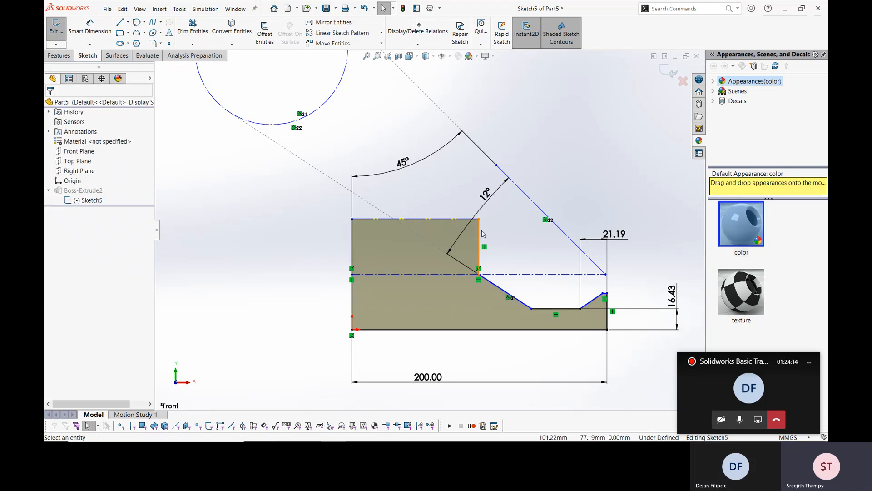
pyautogui.moveTo(478, 219)
pyautogui.mouseDown()
pyautogui.moveTo(477, 188)
pyautogui.moveTo(480, 219)
pyautogui.mouseUp()
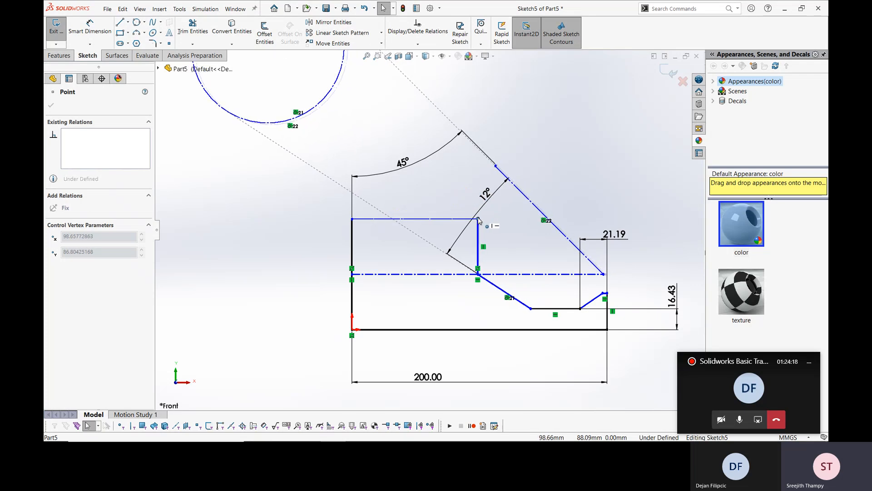
pyautogui.click(508, 251)
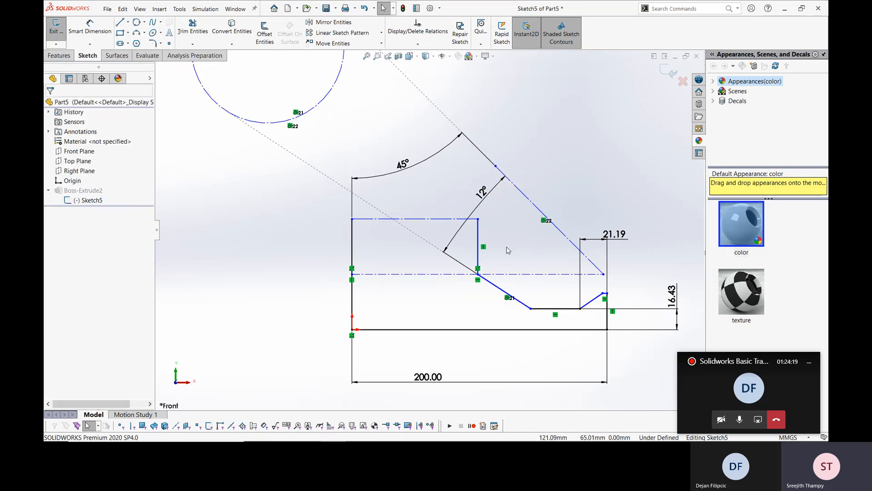
# Add a Horizontal relation to the profile's top edge and test it by moving the edge's right endpoint slightly.
pyautogui.rightClick(423, 220)
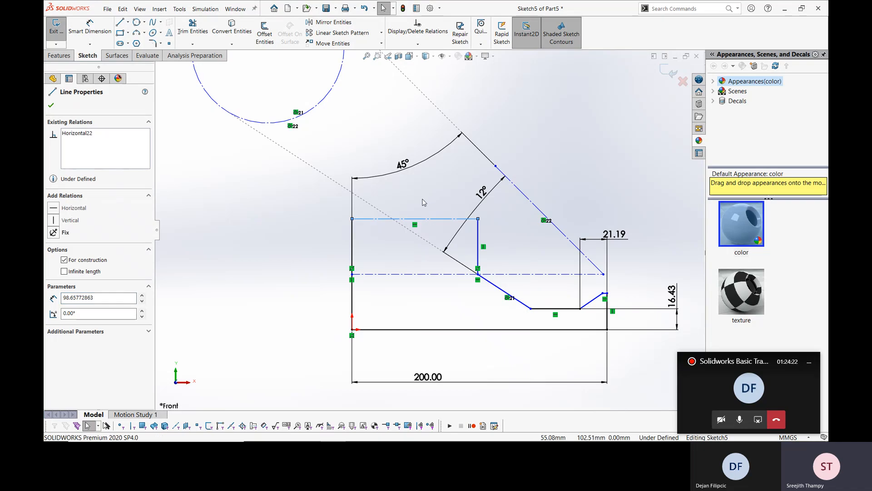
pyautogui.click(422, 202)
pyautogui.moveTo(477, 219); pyautogui.dragTo(479, 220)
pyautogui.press('Escape')
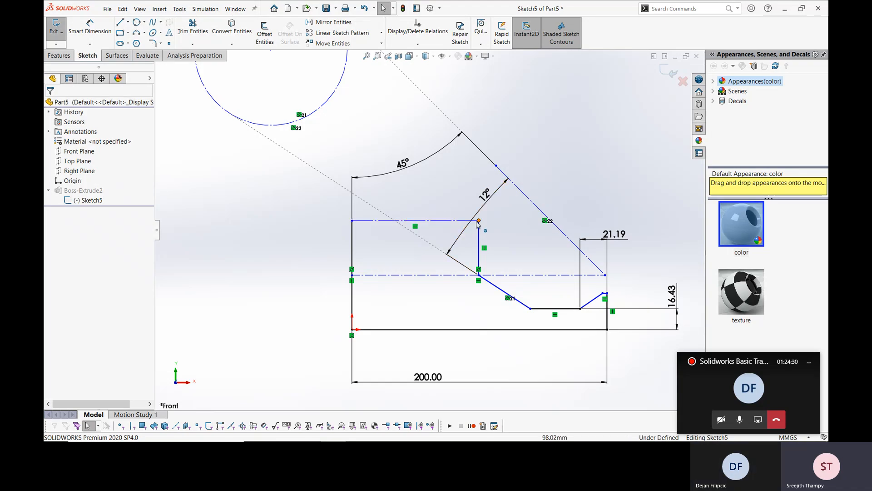
# Delete the top edge's Horizontal relation and move its right endpoint up to a height of about 111 mm.
pyautogui.click(417, 43)
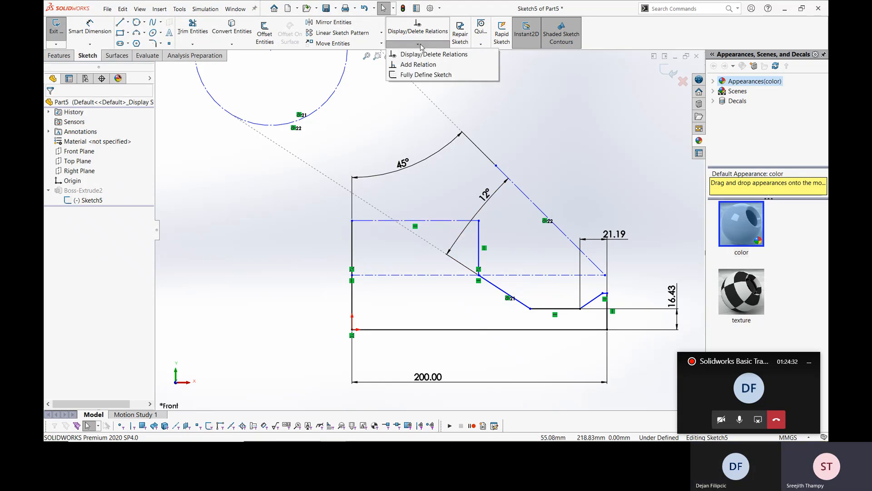
pyautogui.click(427, 55)
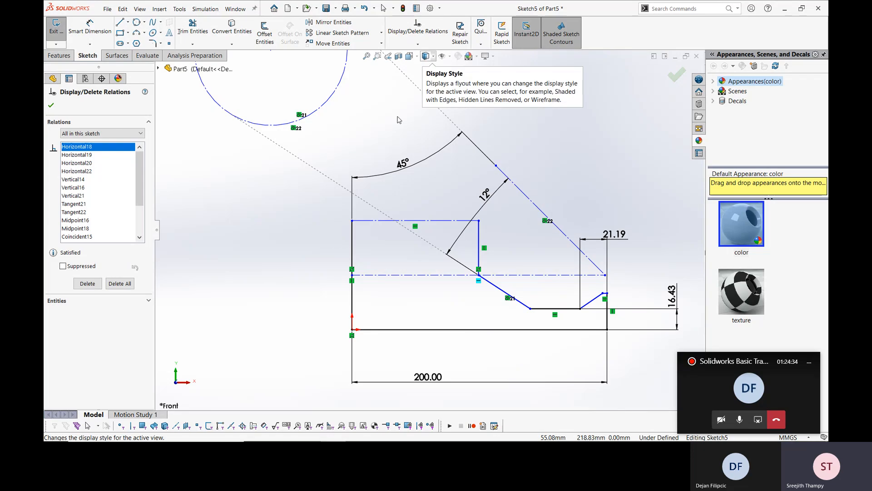
pyautogui.click(427, 220)
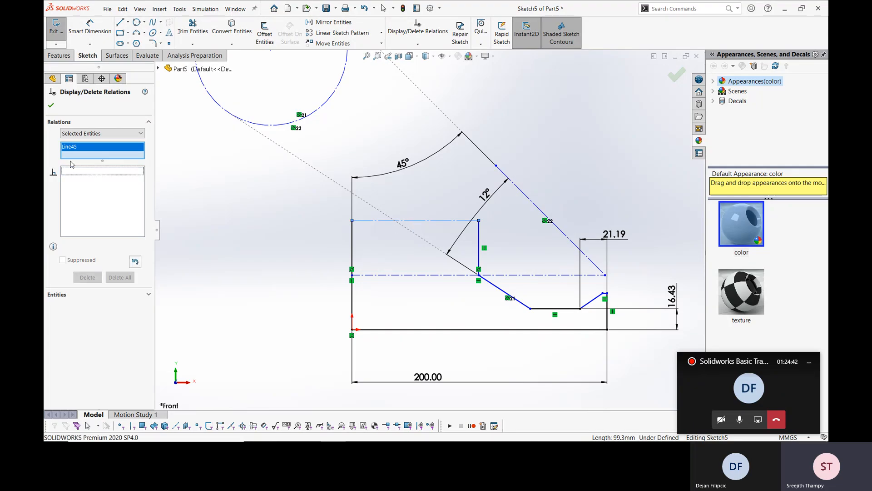
pyautogui.click(51, 105)
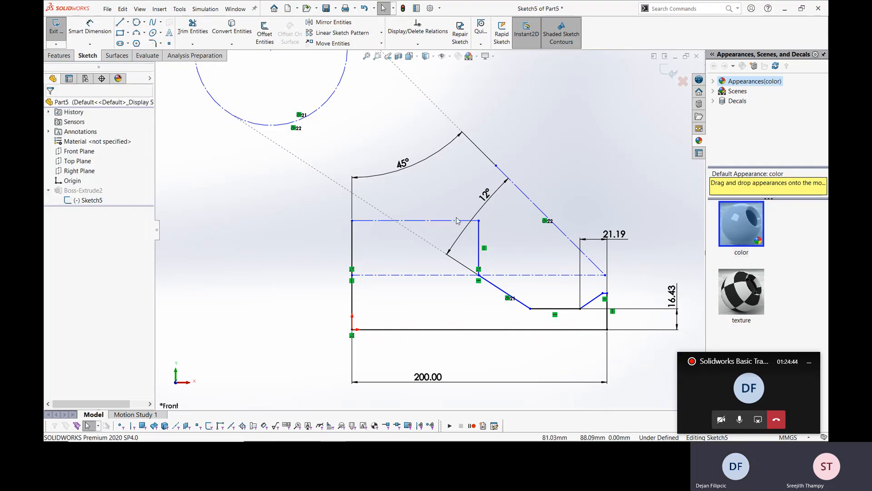
pyautogui.moveTo(479, 220); pyautogui.dragTo(474, 188)
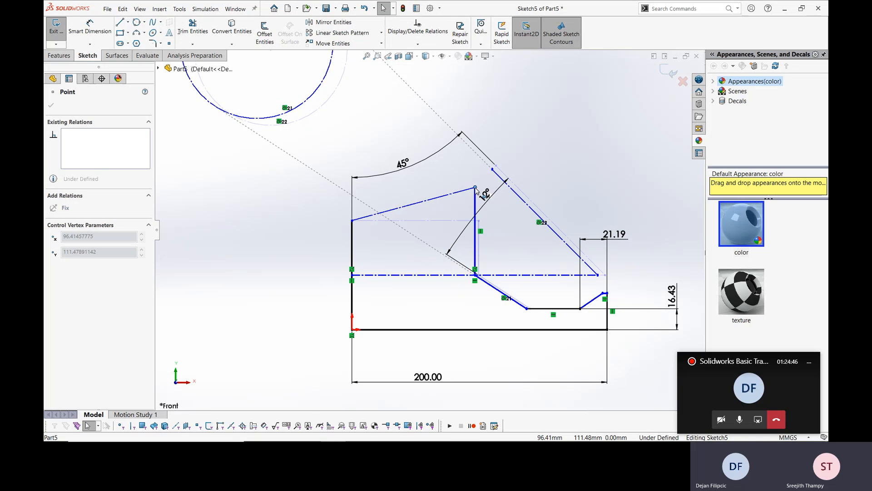
pyautogui.click(455, 188)
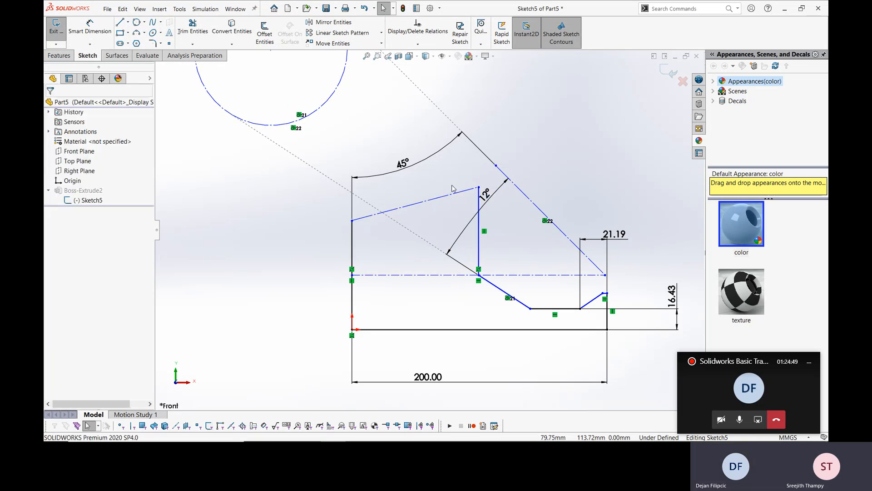
# Undo the top edge edits and the deletion of the width and height dimensions, and reposition the 12° dimension above the profile's upper-left corner.
pyautogui.click(428, 46)
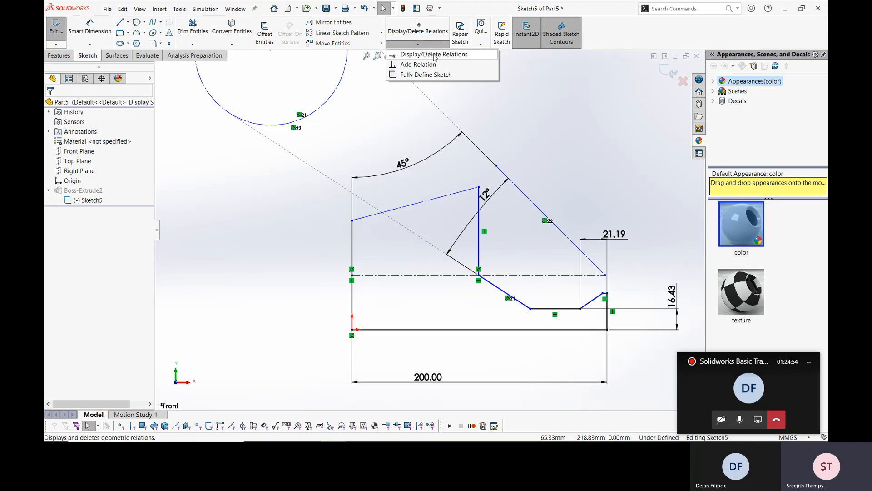
pyautogui.click(436, 55)
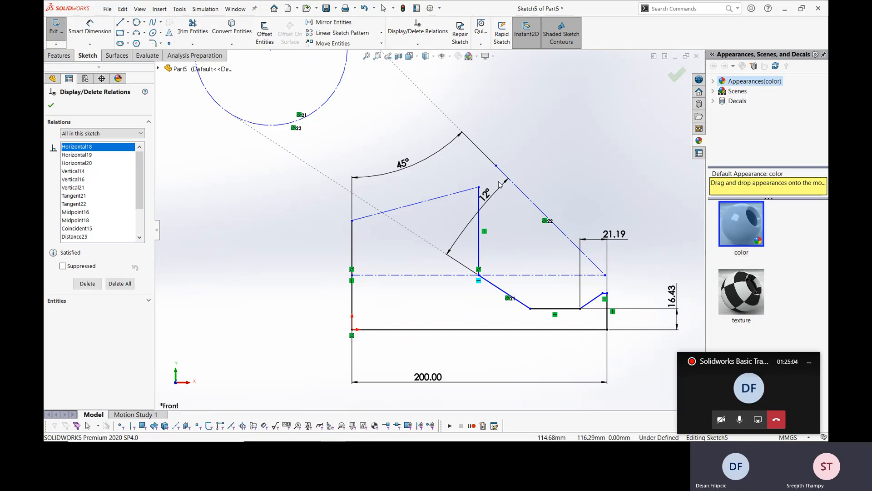
pyautogui.hotkey('ctrl', 'z')
pyautogui.hotkey('ctrl', 'z')
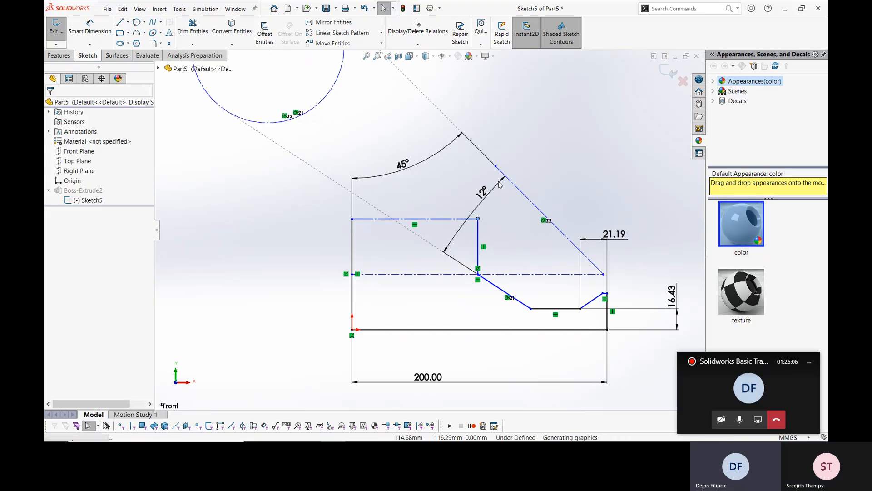
pyautogui.hotkey('ctrl', 'z')
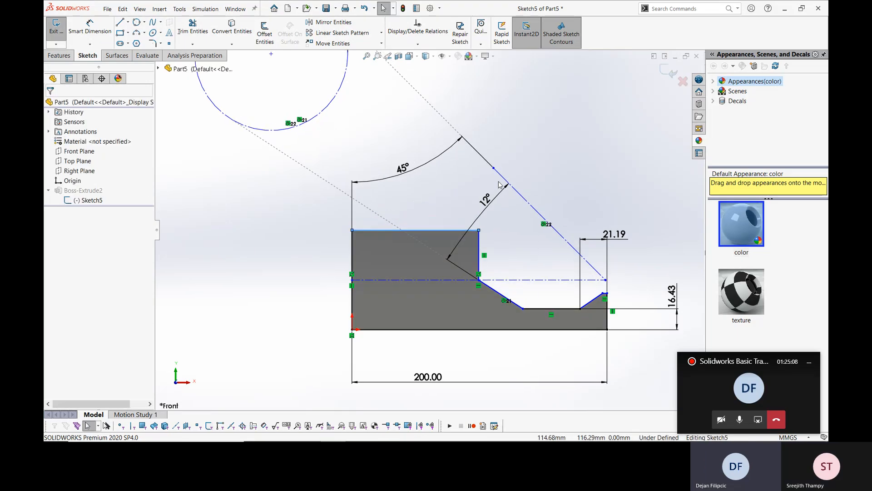
pyautogui.hotkey('ctrl', 'z')
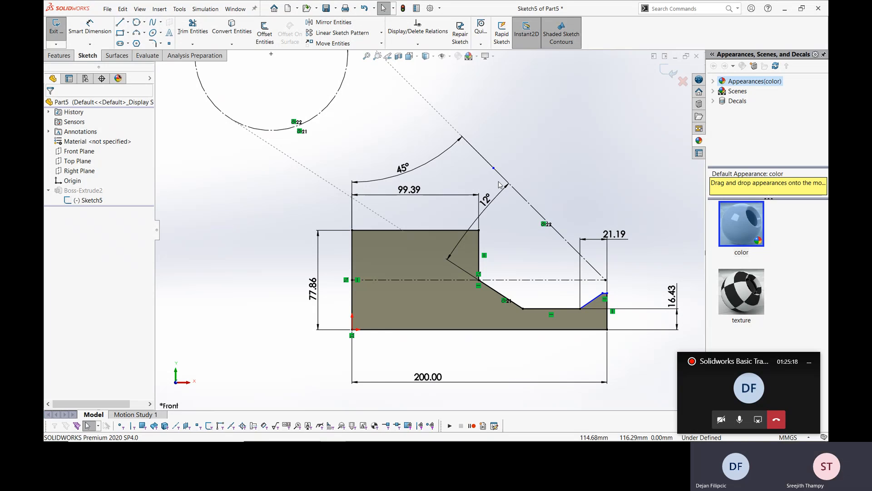
pyautogui.moveTo(489, 206); pyautogui.dragTo(358, 201)
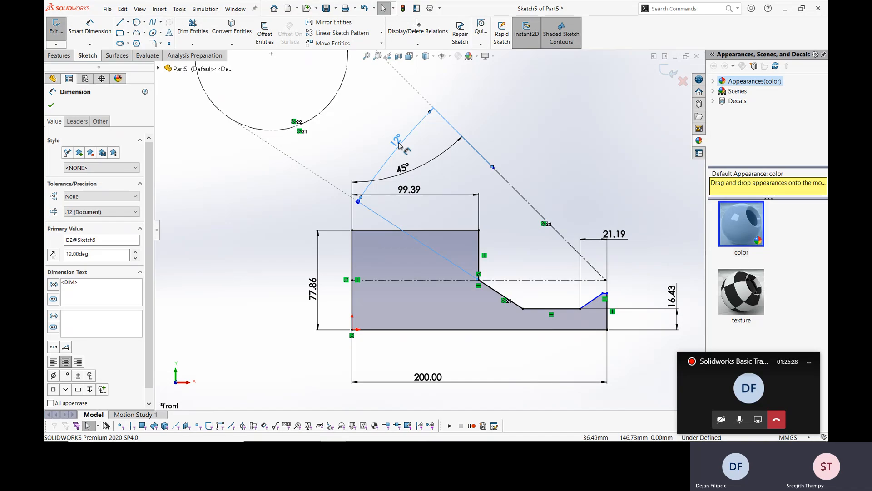
# Switch to LESSON-2.pdf in Acrobat Reader, review the Types of Constraint and Sketch Relations sections, and return to SOLIDWORKS.
pyautogui.moveTo(416, 423)
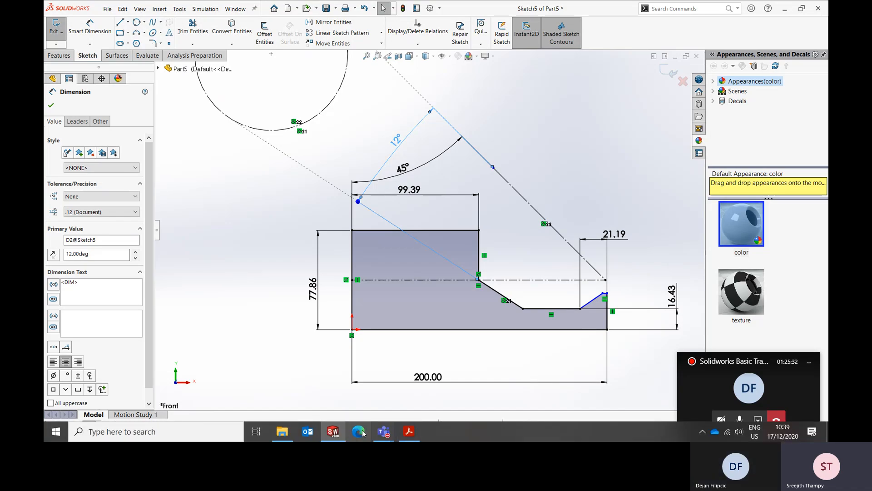
pyautogui.click(338, 433)
pyautogui.scroll(-3, 268, 286)
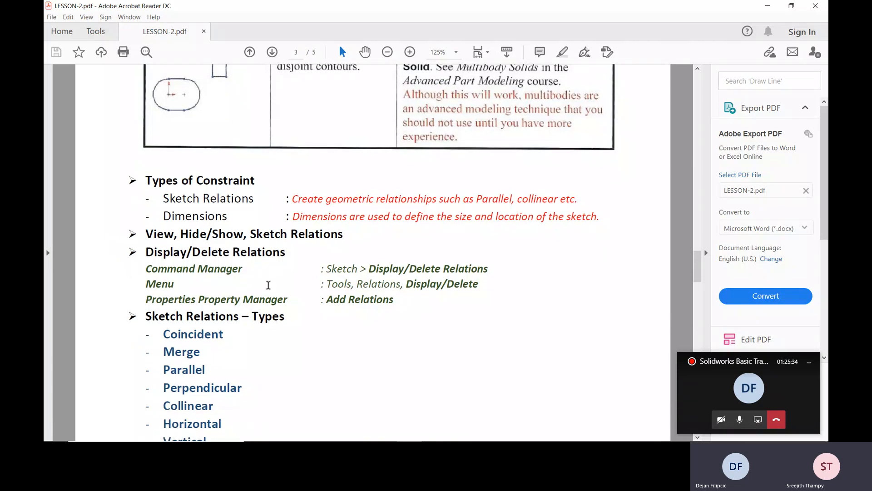
pyautogui.scroll(1, 260, 294)
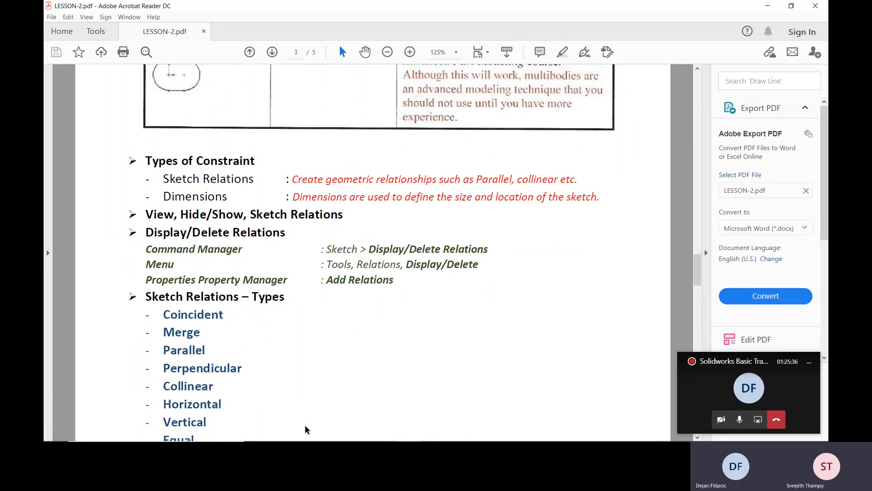
pyautogui.scroll(-2, 269, 342)
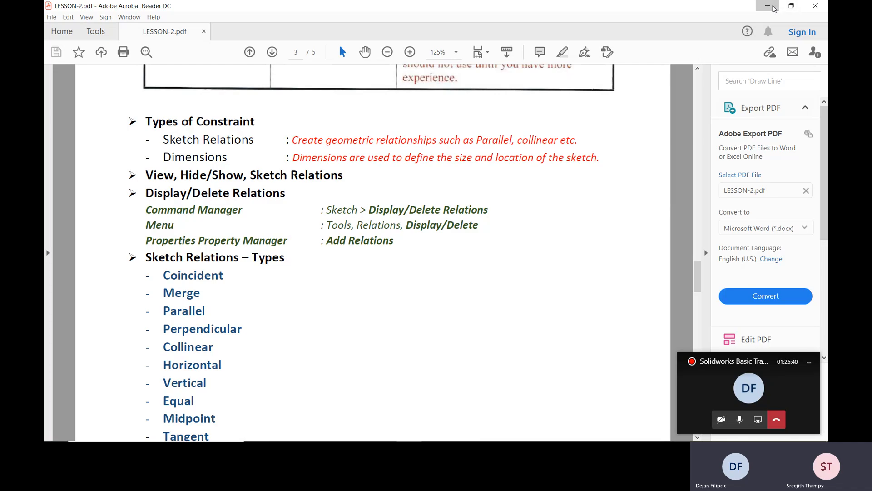
pyautogui.click(773, 6)
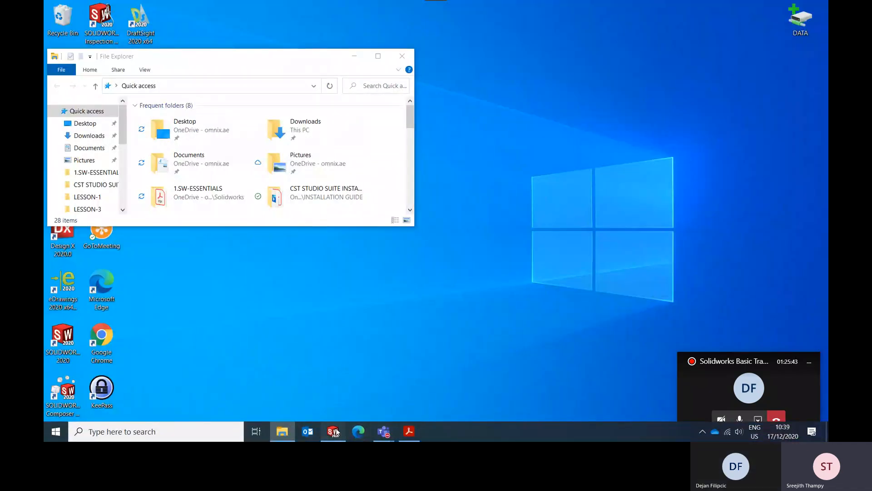
pyautogui.click(333, 432)
pyautogui.press('Escape')
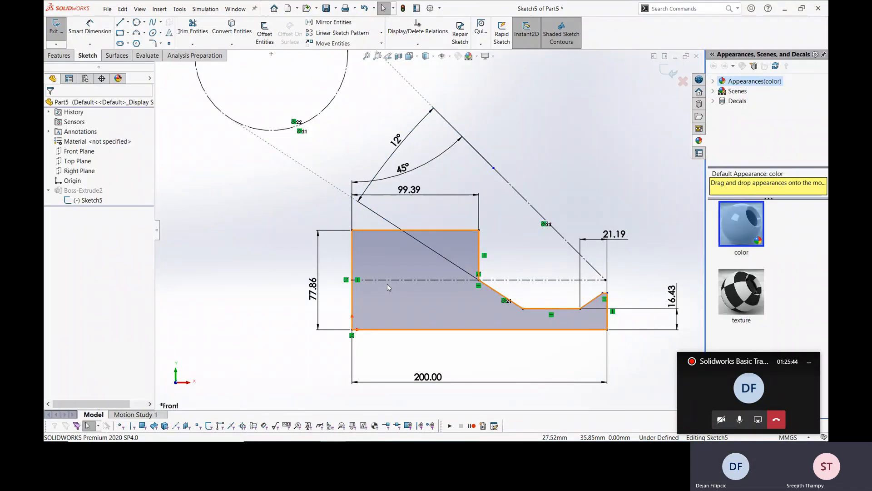
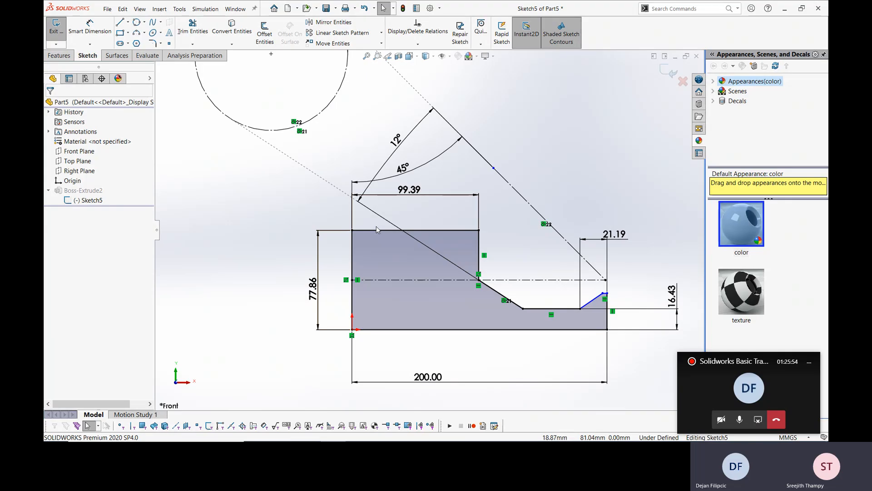
# Delete all geometry and dimensions in the sketch, including the construction circle, and confirm the deletion.
pyautogui.scroll(4, 429, 229)
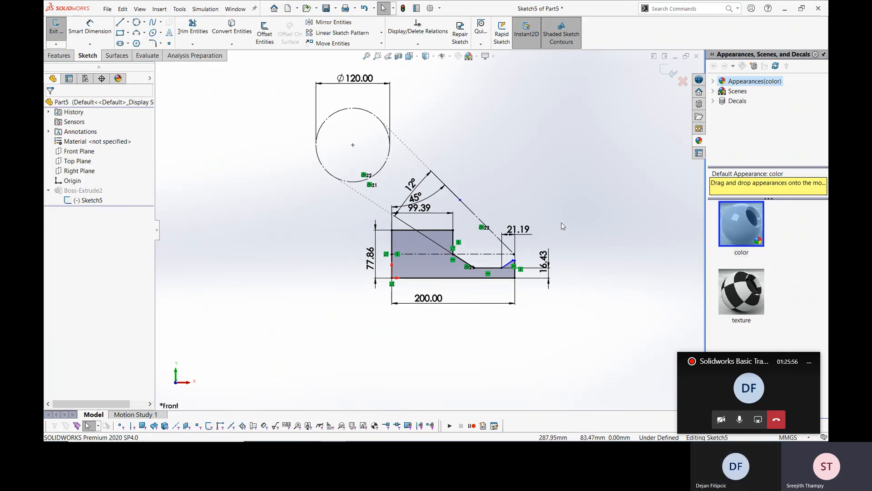
pyautogui.scroll(-3, 525, 236)
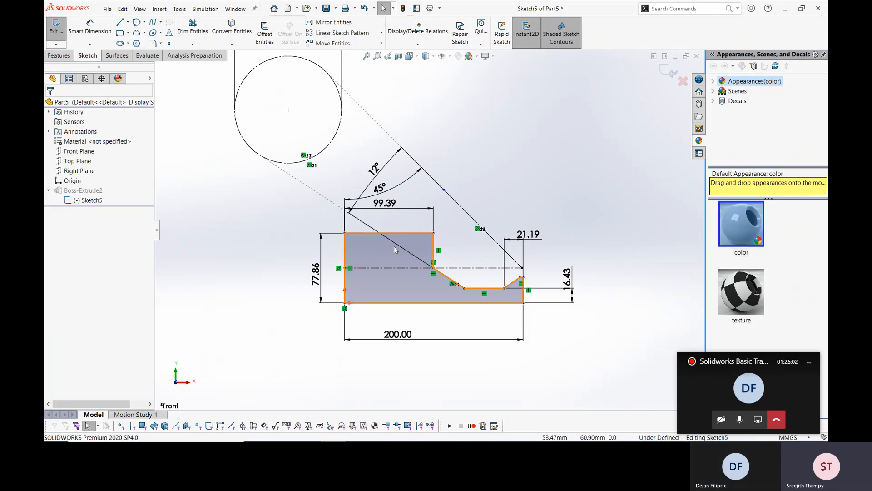
pyautogui.moveTo(604, 125)
pyautogui.mouseDown()
pyautogui.moveTo(391, 349)
pyautogui.moveTo(248, 350)
pyautogui.mouseUp()
pyautogui.press('Delete')
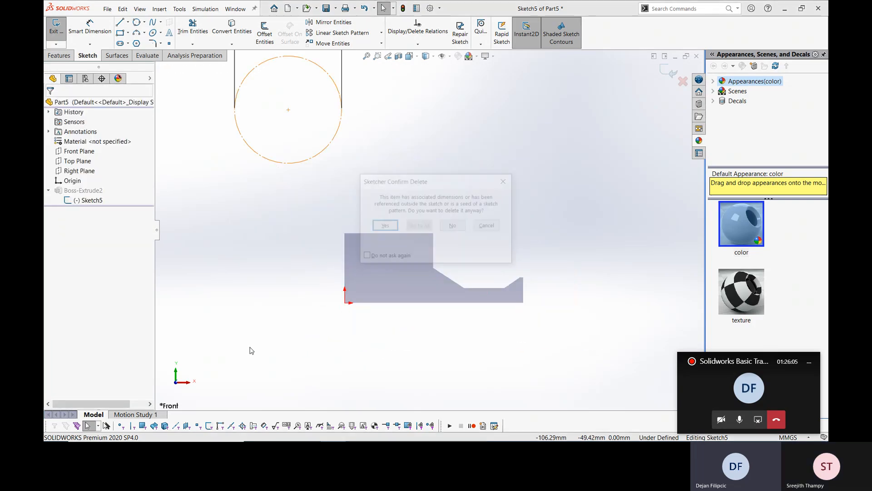
pyautogui.click(383, 227)
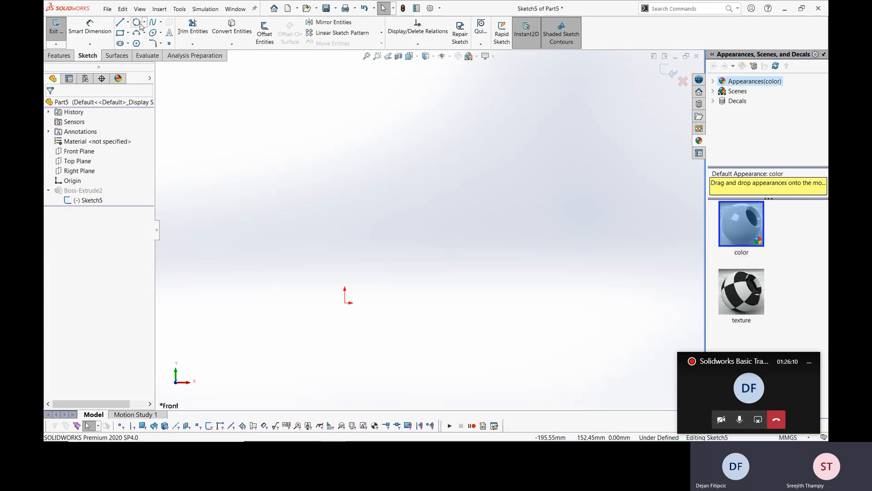
pyautogui.click(139, 25)
pyautogui.press('Escape')
pyautogui.moveTo(331, 435)
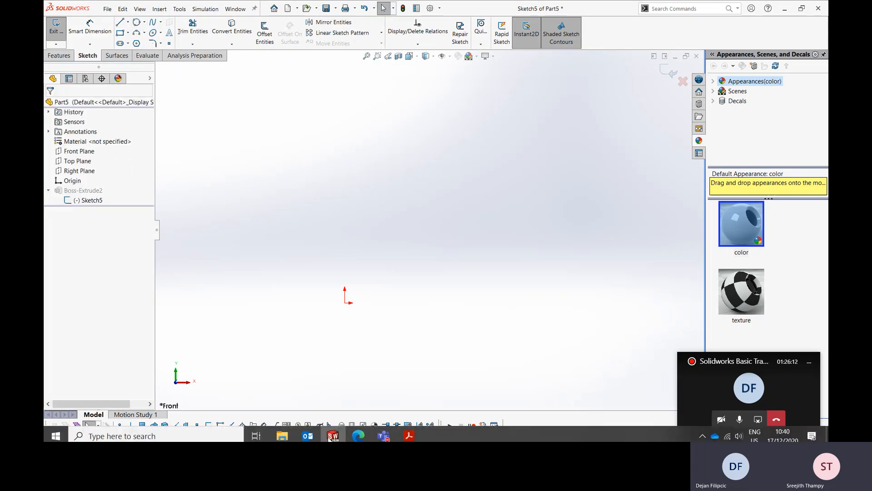
# Check the relation types in LESSON-2.pdf in Acrobat Reader, return to SOLIDWORKS and sketch a horizontal line about 89 mm long from the origin.
pyautogui.click(405, 436)
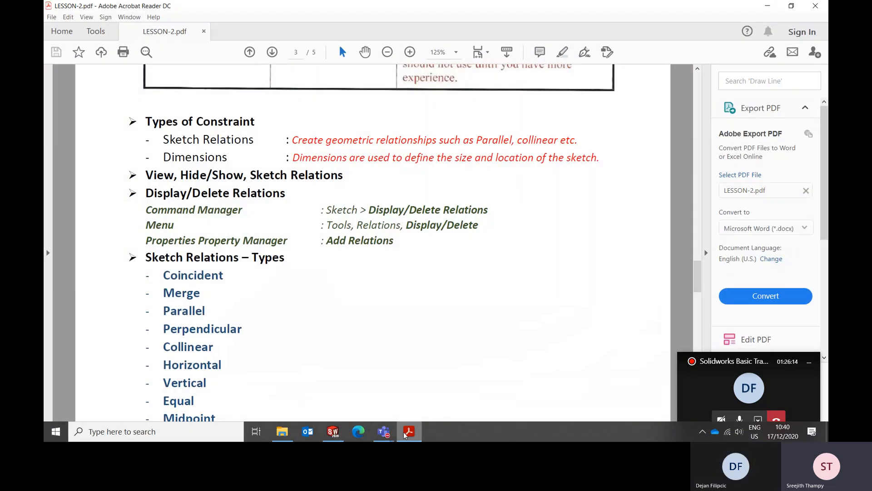
pyautogui.click(406, 435)
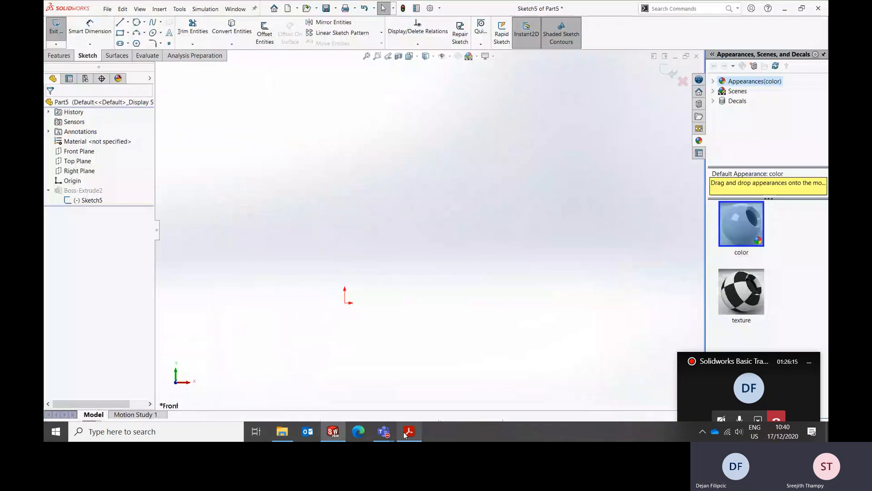
pyautogui.click(121, 24)
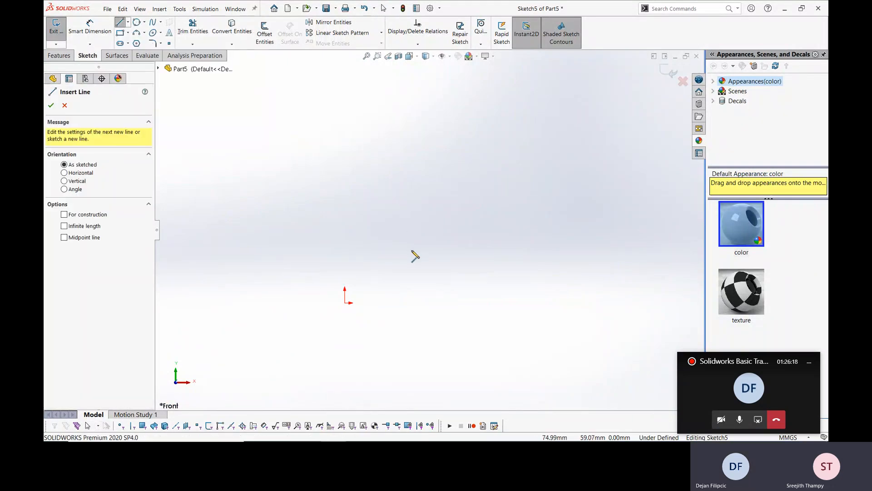
pyautogui.click(346, 303)
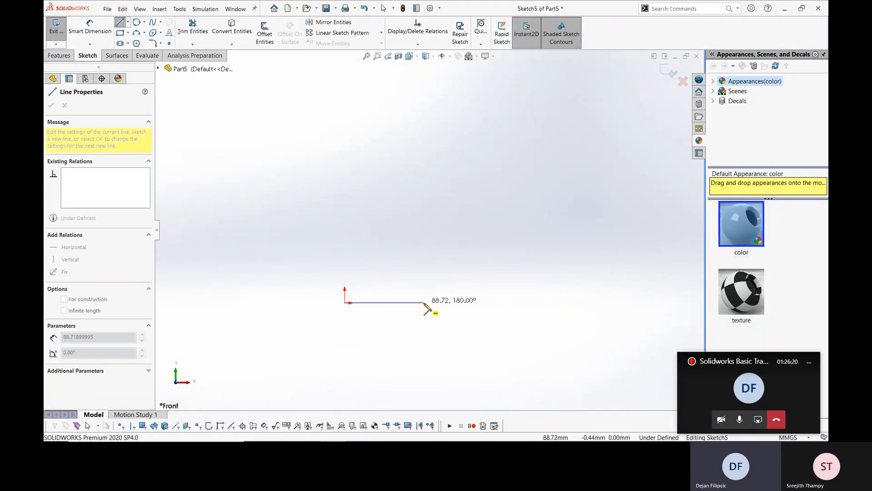
pyautogui.click(424, 302)
pyautogui.press('Escape')
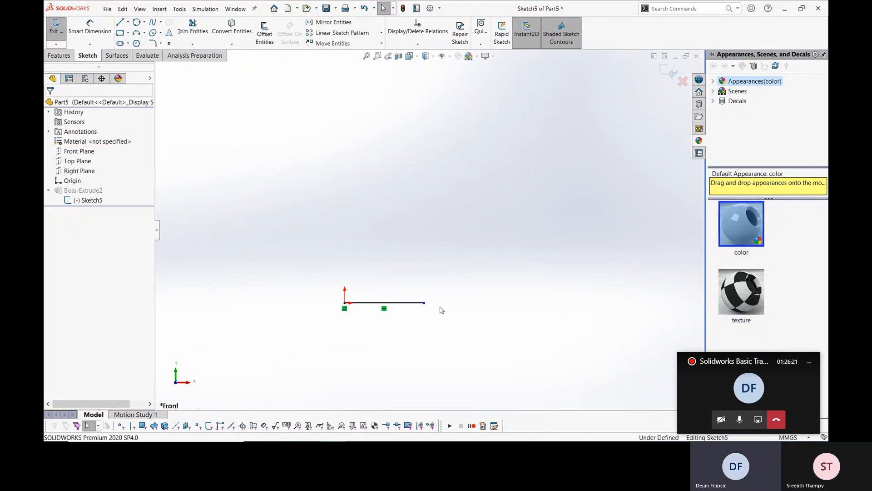
# Sketch a separate line slanting up to the right, starting level with and a short distance beyond the horizontal line's right end.
pyautogui.click(125, 24)
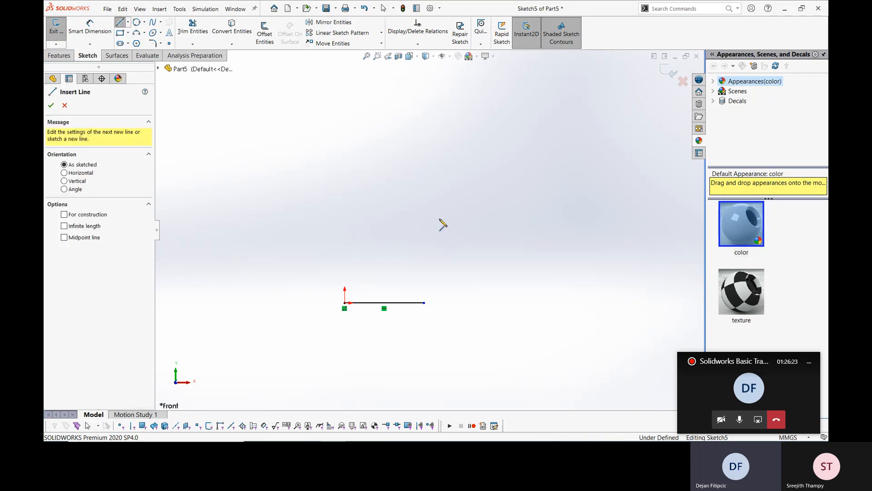
pyautogui.click(475, 303)
pyautogui.click(573, 208)
pyautogui.press('Escape')
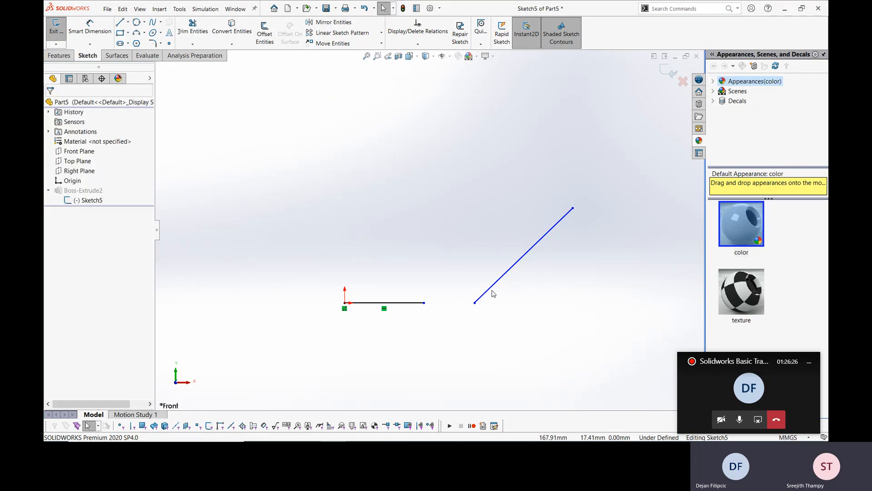
pyautogui.click(424, 303)
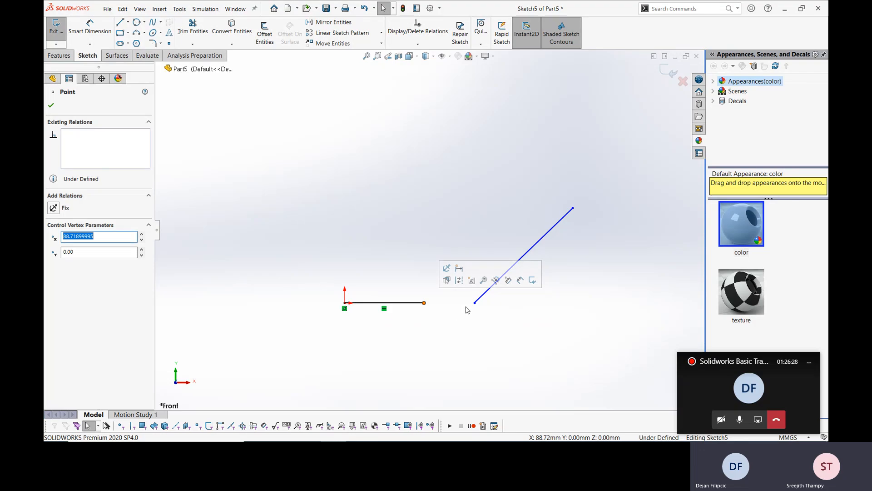
pyautogui.press('Escape')
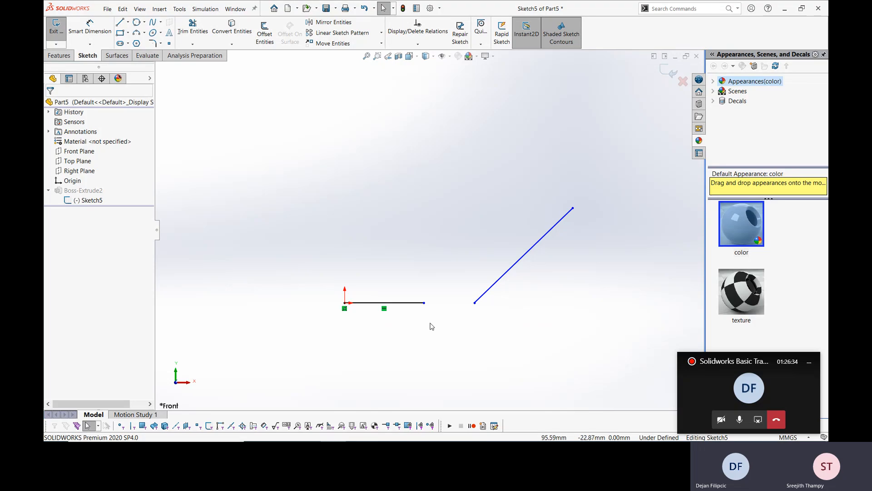
pyautogui.click(425, 303)
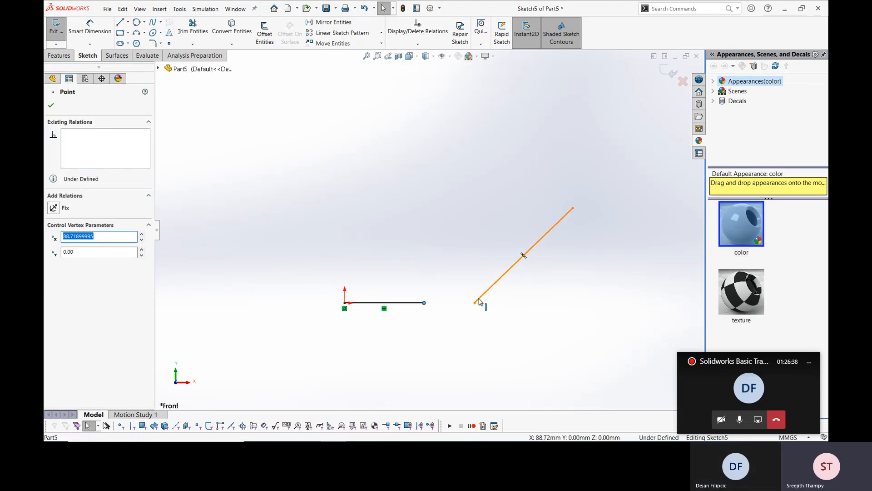
pyautogui.keyDown('ctrl'); pyautogui.click(478, 299); pyautogui.keyUp('ctrl')
pyautogui.click(451, 279)
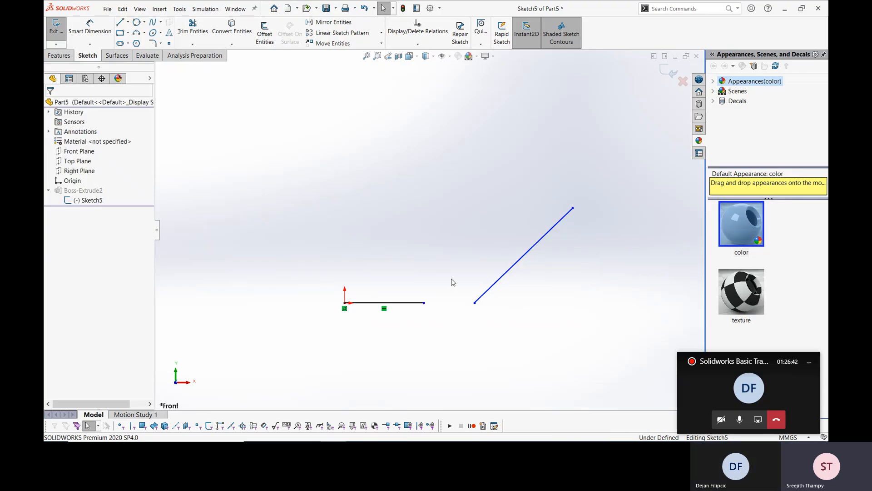
# Add a Coincident relation between the horizontal line's right endpoint and the slanted line.
pyautogui.click(425, 304)
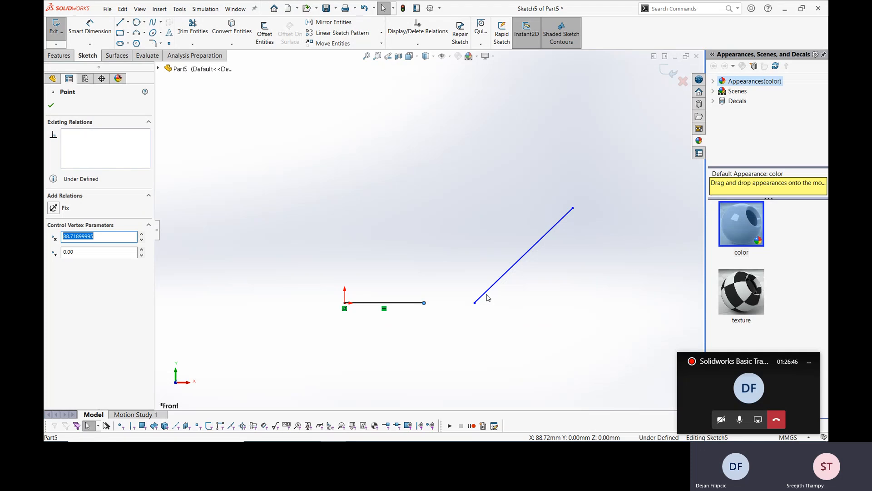
pyautogui.keyDown('ctrl'); pyautogui.click(487, 293); pyautogui.keyUp('ctrl')
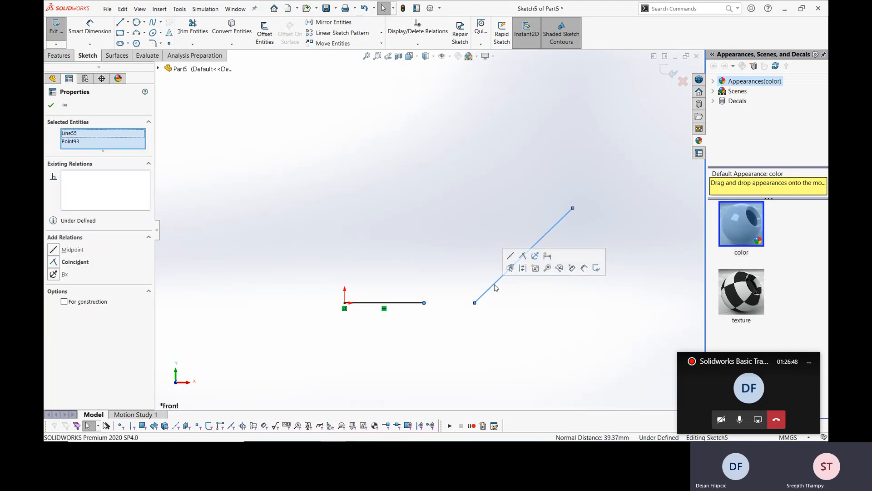
pyautogui.click(523, 256)
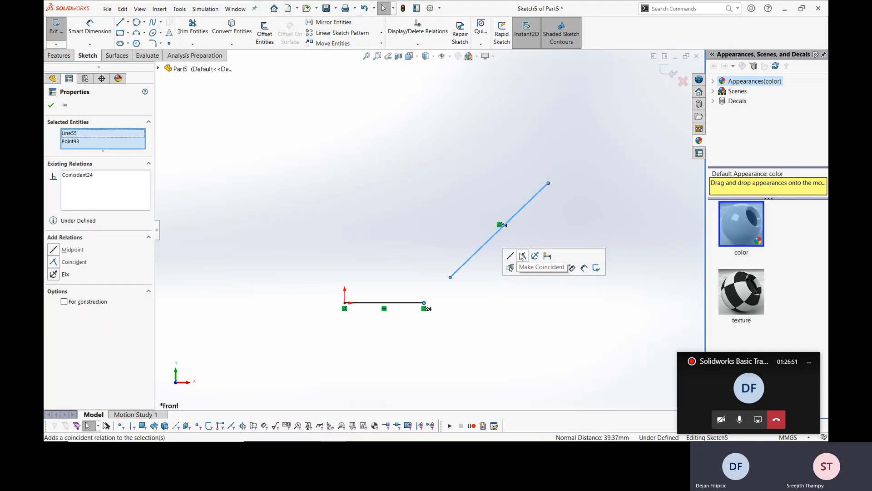
# Test the Coincident relation by moving the slanted line's lower endpoint down past the horizontal line, and undo the move.
pyautogui.click(478, 282)
pyautogui.moveTo(450, 277); pyautogui.dragTo(408, 323)
pyautogui.click(443, 316)
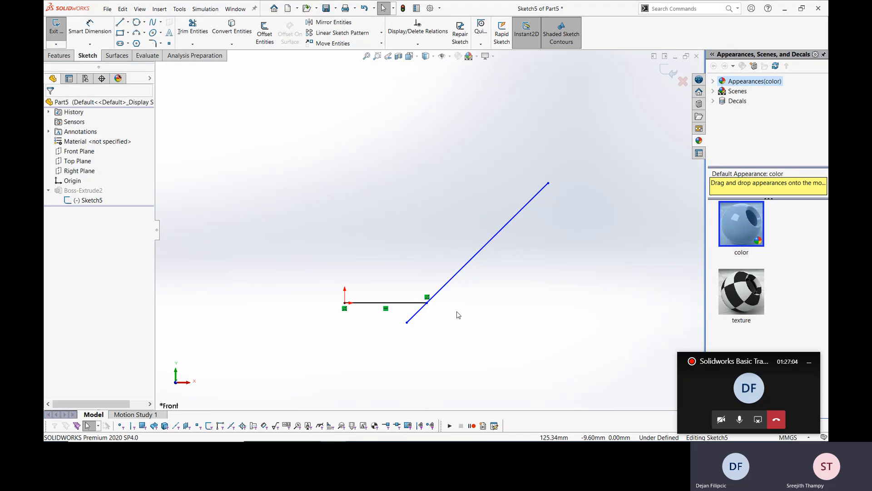
pyautogui.hotkey('ctrl', 'z')
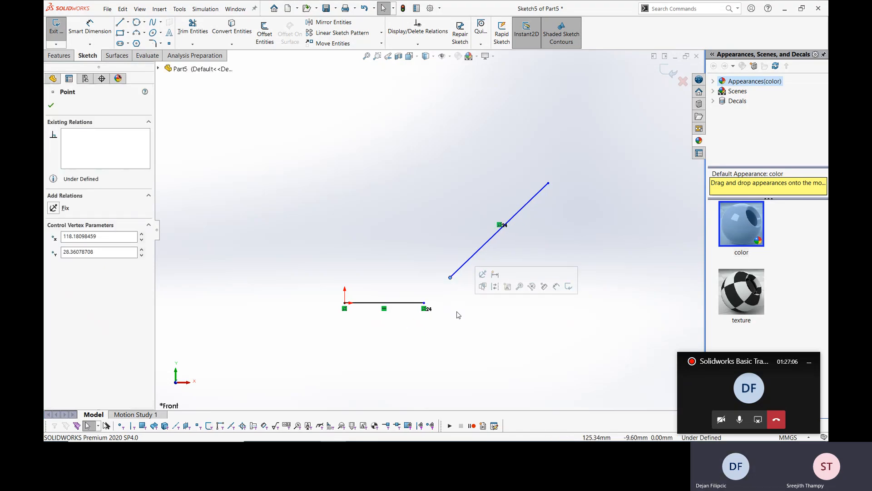
pyautogui.press('Escape')
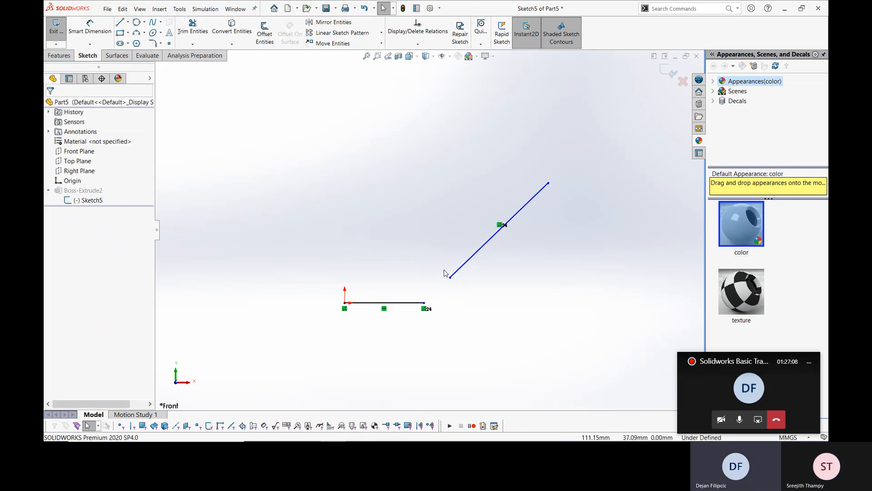
# Switch to LESSON-2.pdf in Acrobat Reader to check the next relation type, Merge, and return to SOLIDWORKS.
pyautogui.moveTo(445, 441)
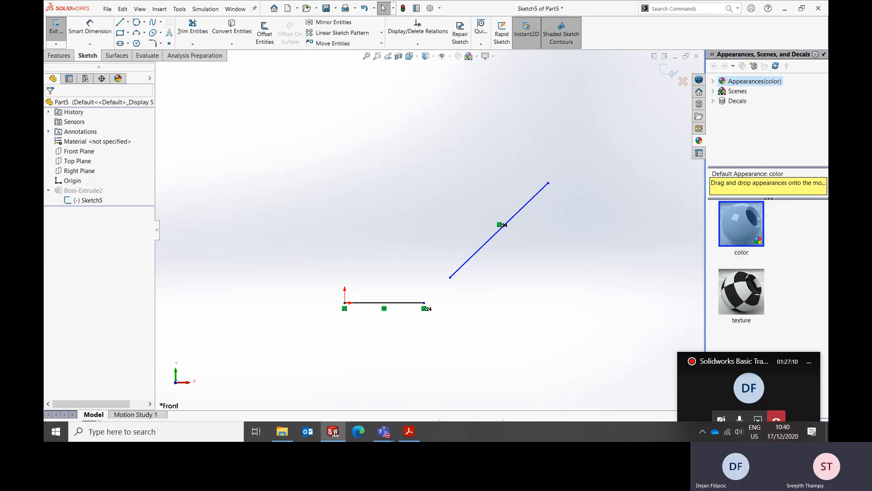
pyautogui.click(409, 431)
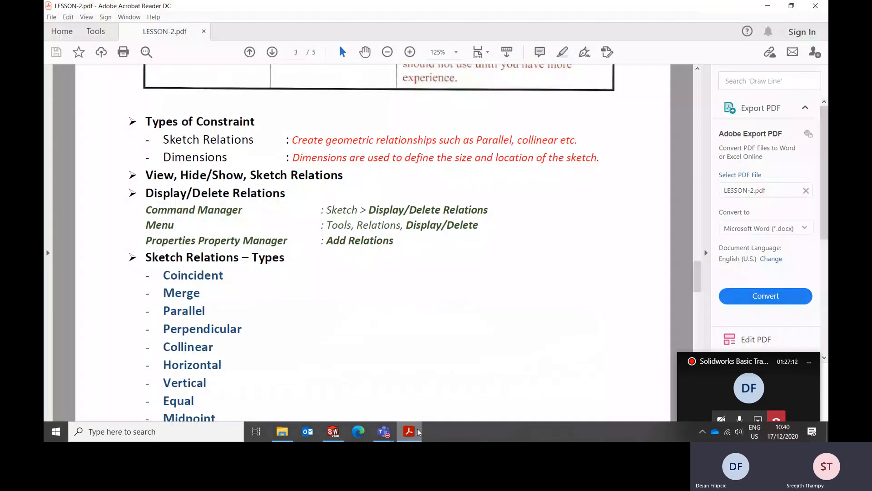
pyautogui.click(418, 432)
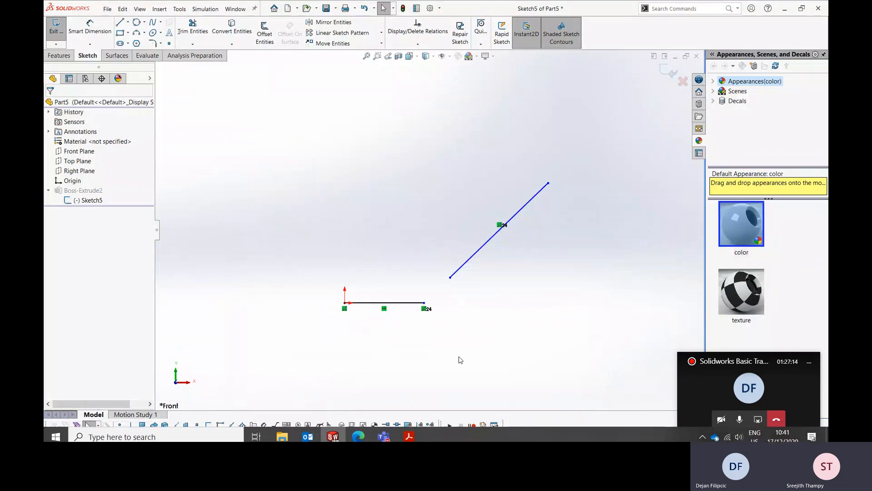
# Merge the slanted line's lower endpoint with the horizontal line's right endpoint, and undo the merge.
pyautogui.click(449, 278)
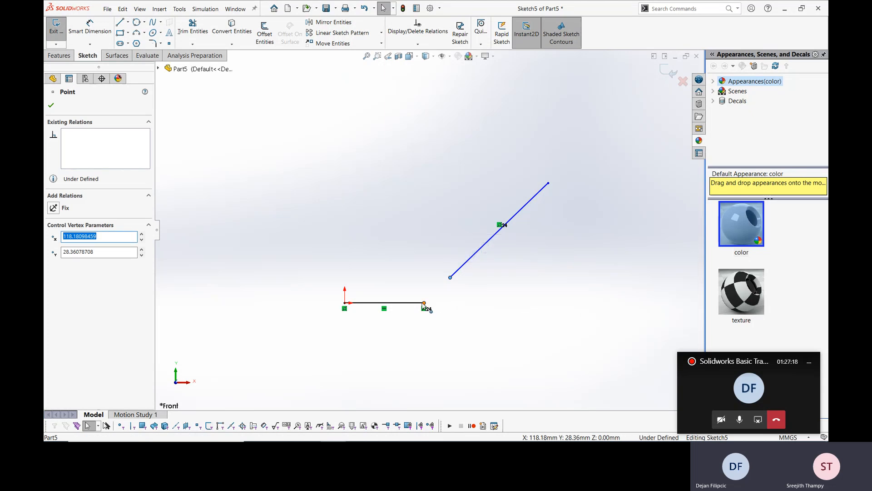
pyautogui.keyDown('ctrl'); pyautogui.click(424, 304); pyautogui.keyUp('ctrl')
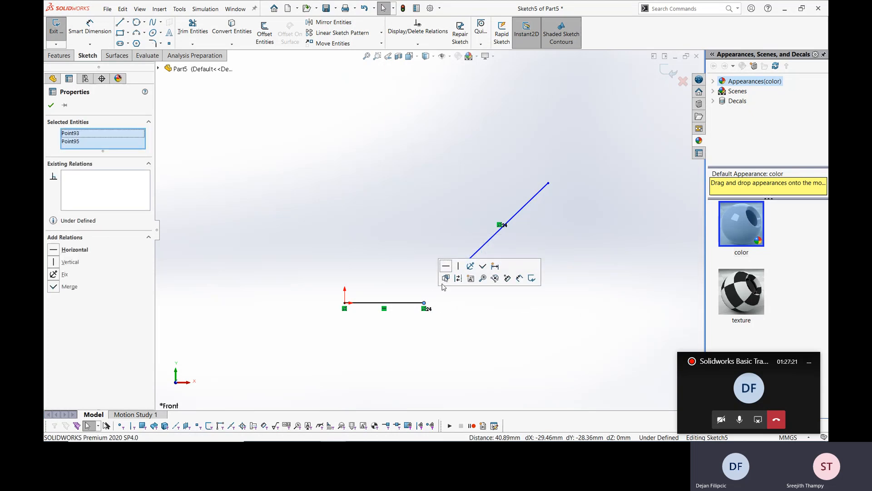
pyautogui.click(483, 267)
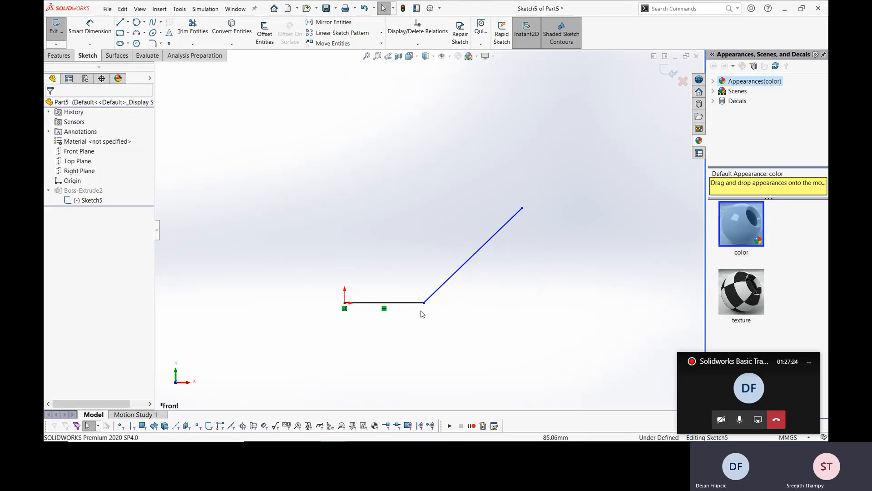
pyautogui.hotkey('ctrl', 'z')
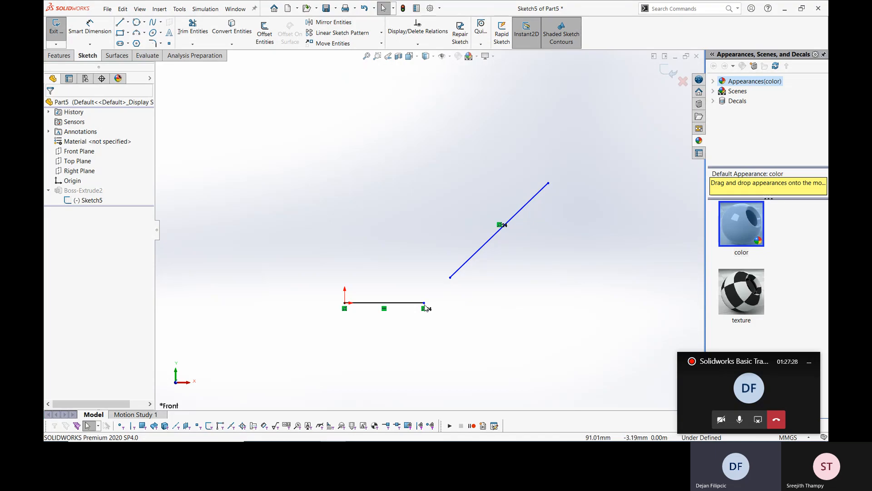
# Apply a Merge relation between the horizontal line's right endpoint and the slanted line's lower endpoint.
pyautogui.click(424, 308)
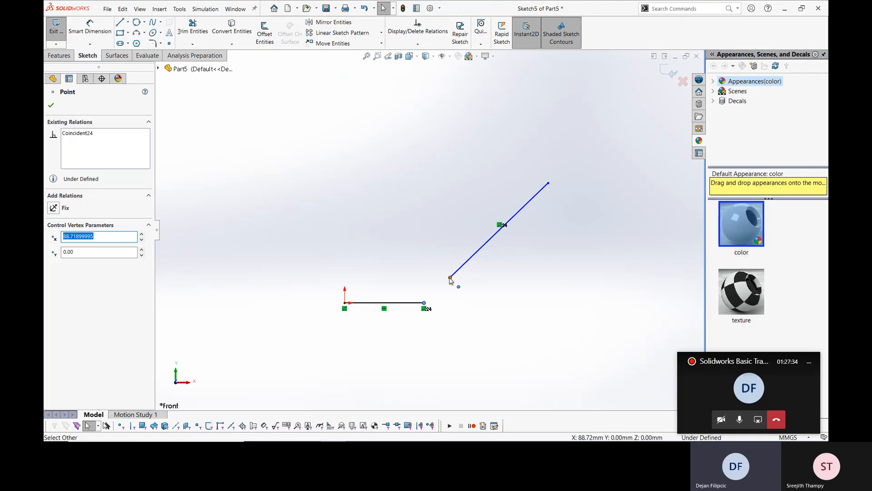
pyautogui.keyDown('ctrl'); pyautogui.click(450, 278); pyautogui.keyUp('ctrl')
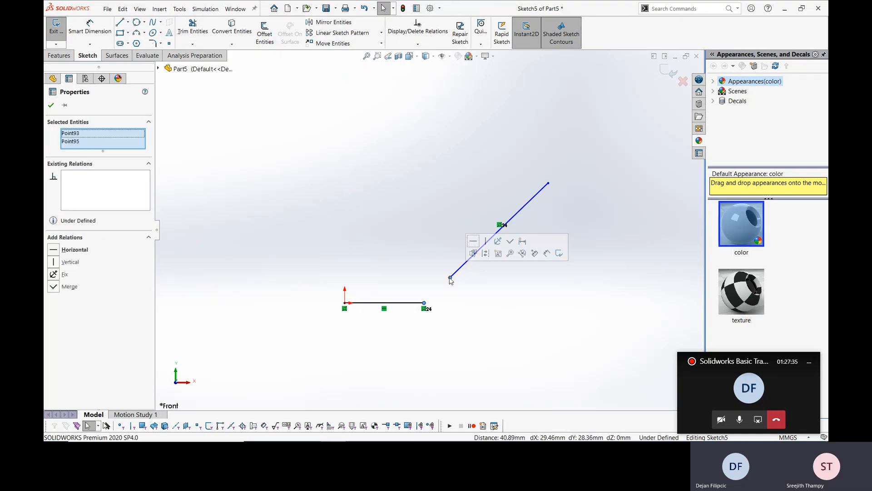
pyautogui.click(509, 242)
pyautogui.click(491, 325)
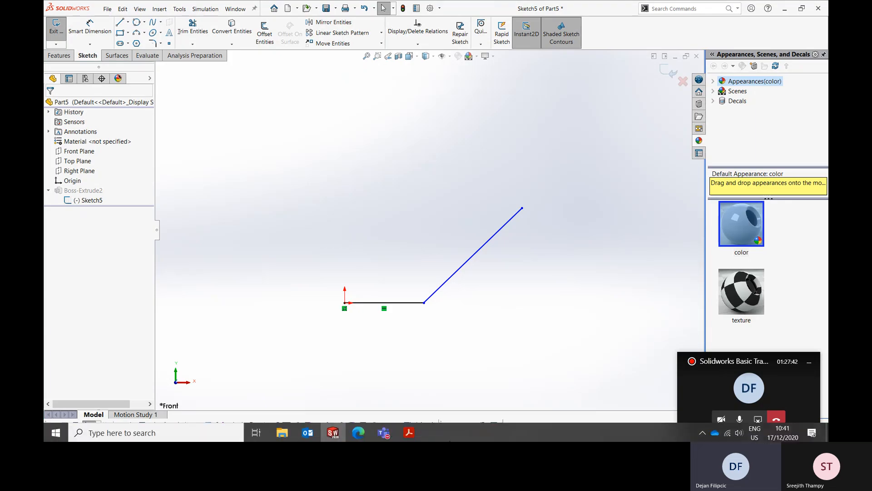
# Switch to LESSON-2.pdf in Acrobat Reader, highlight Parallel in the Sketch Relations list, and return to SOLIDWORKS.
pyautogui.click(411, 430)
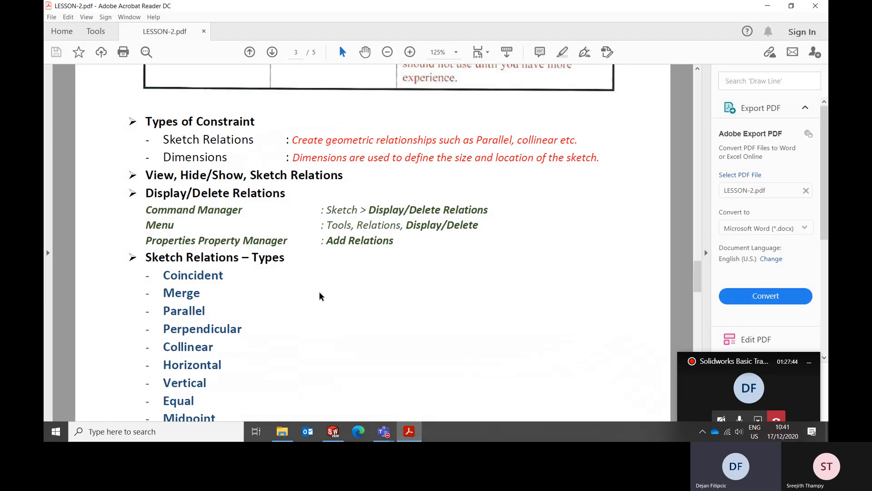
pyautogui.scroll(-1, 322, 297)
pyautogui.moveTo(159, 296); pyautogui.dragTo(203, 293)
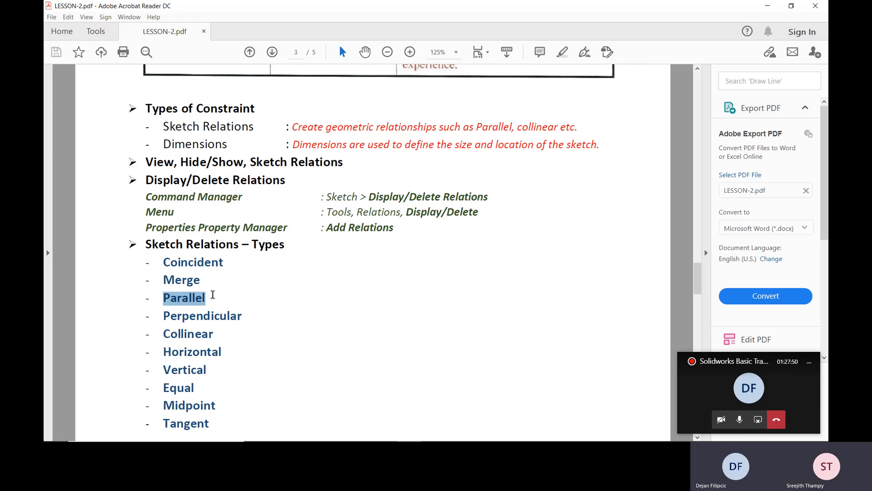
pyautogui.click(774, 6)
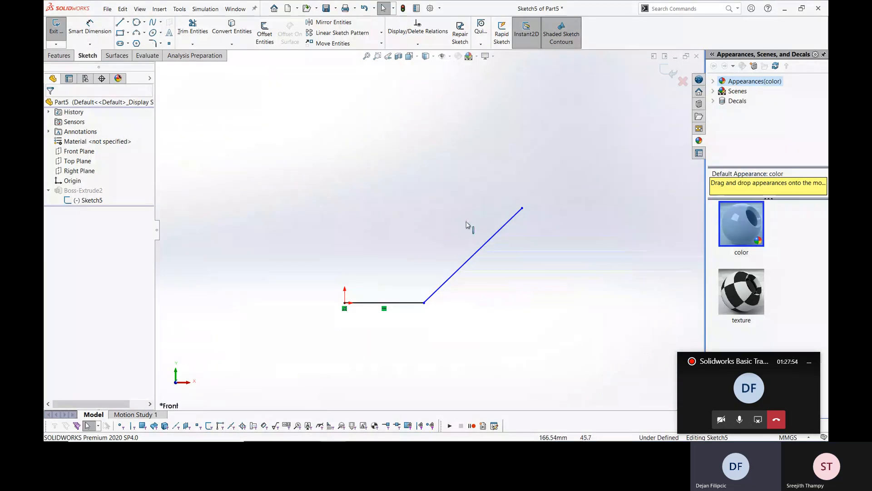
# Sketch a line about 147 mm long above the slanted line and parallel to it.
pyautogui.click(119, 22)
pyautogui.click(404, 274)
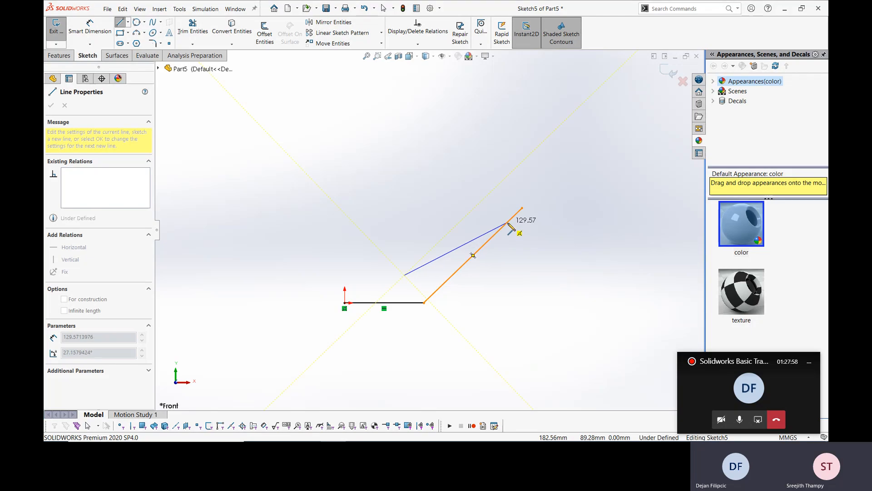
pyautogui.click(500, 185)
pyautogui.press('Escape')
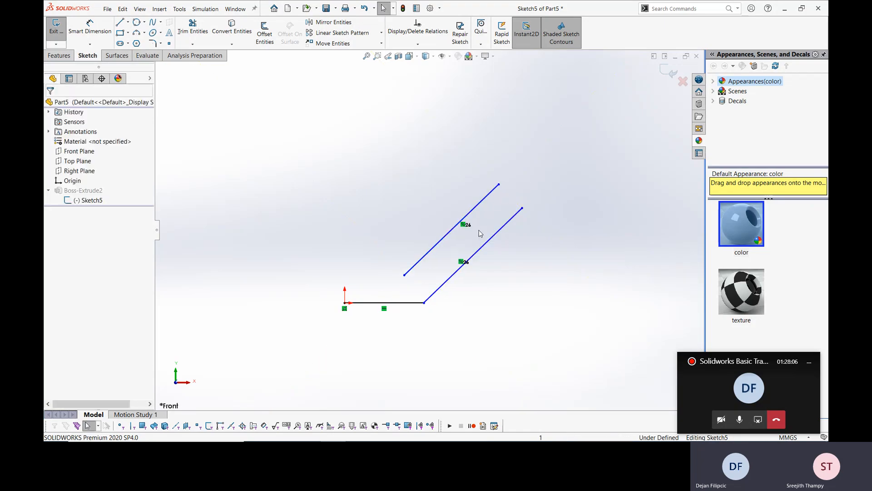
# Inspect the Parallel relation between the two slanted lines and delete the upper line.
pyautogui.click(465, 225)
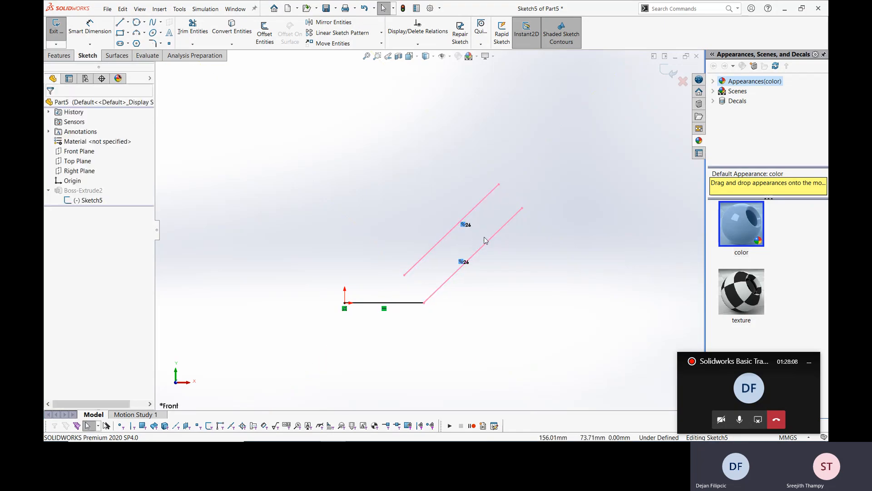
pyautogui.click(472, 212)
pyautogui.press('Delete')
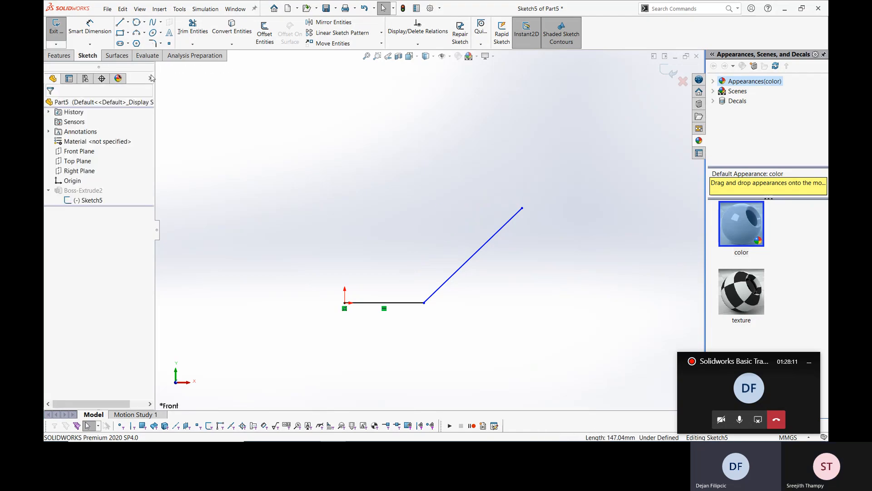
# Sketch a steeper line about 141 mm long at about 67°, starting just above the middle of the horizontal line.
pyautogui.click(121, 23)
pyautogui.click(383, 283)
pyautogui.click(432, 169)
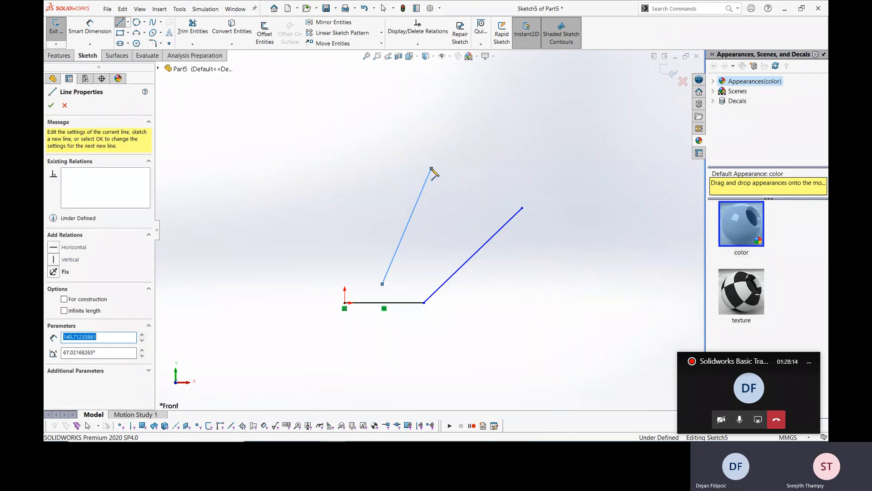
# Add a Parallel relation between the steeper line and the slanted line joined to the horizontal line.
pyautogui.press('Escape')
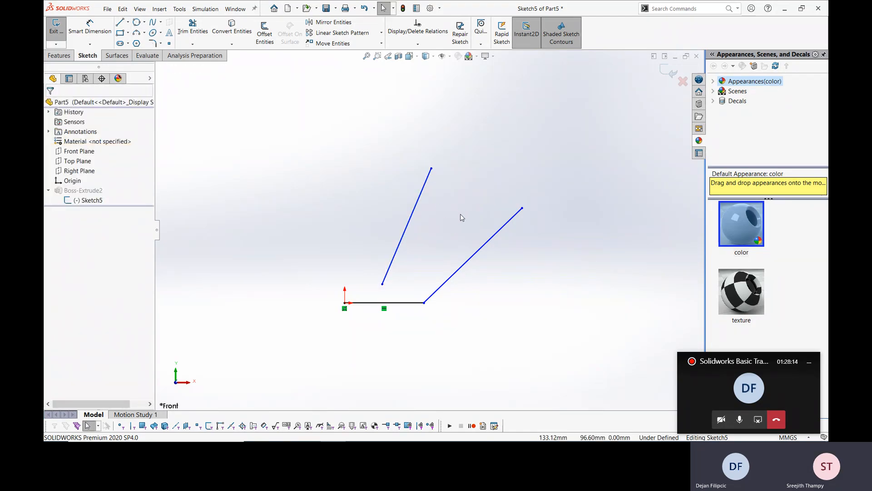
pyautogui.click(421, 196)
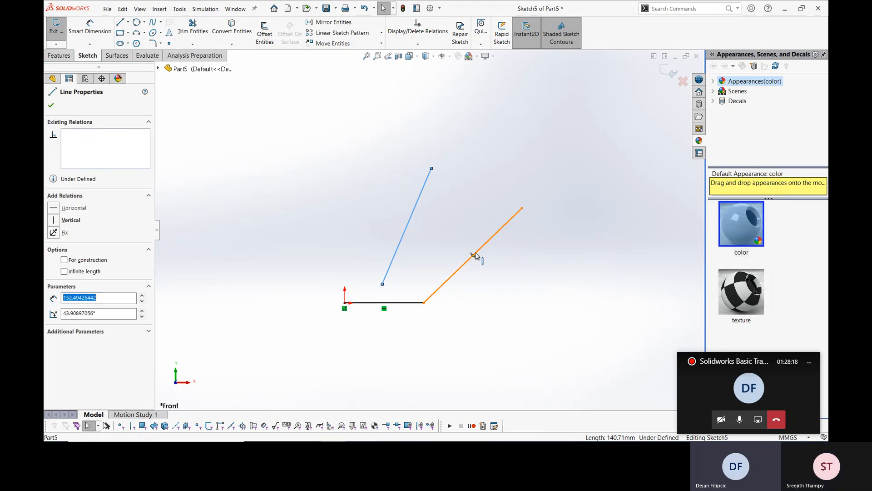
pyautogui.keyDown('ctrl'); pyautogui.click(476, 256); pyautogui.keyUp('ctrl')
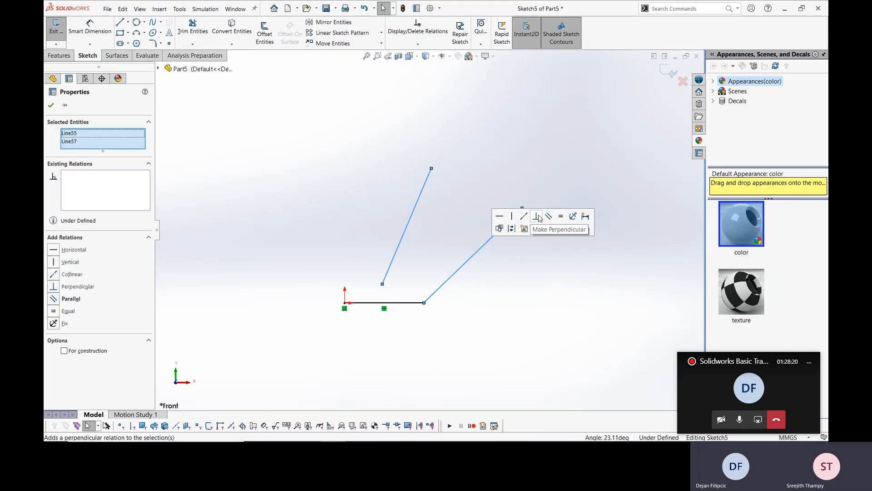
pyautogui.click(548, 216)
pyautogui.click(557, 312)
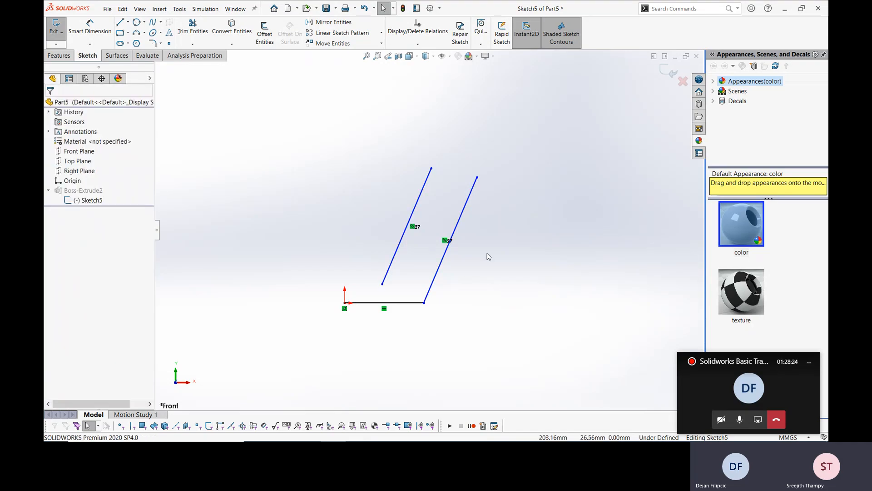
# Dimension the angle between the horizontal line and the slanted line joined to it and set it to 145°.
pyautogui.click(90, 27)
pyautogui.click(400, 302)
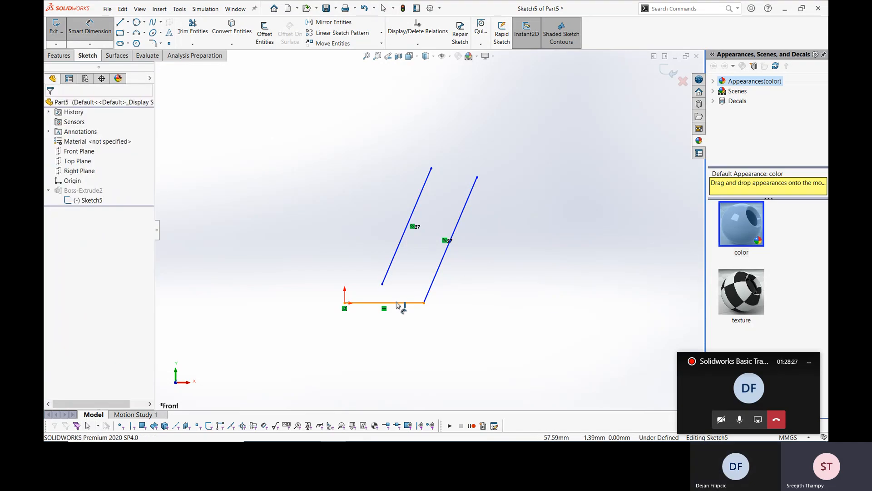
pyautogui.click(435, 280)
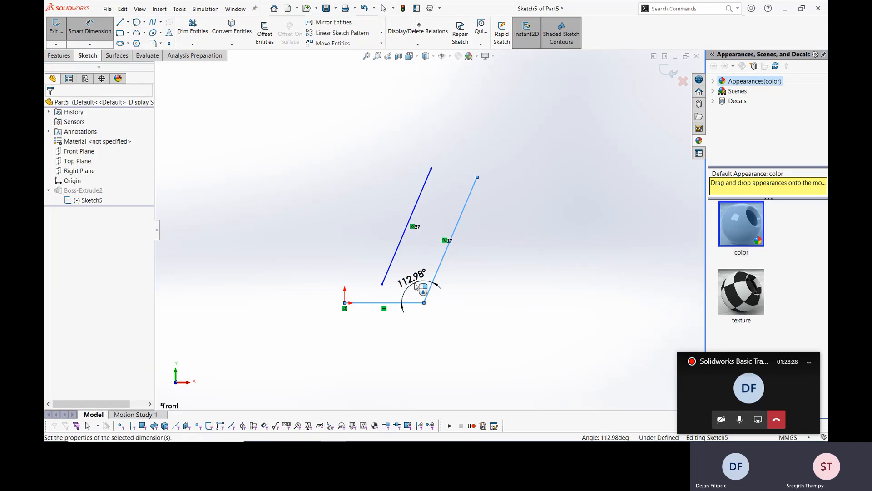
pyautogui.click(415, 282)
pyautogui.write('145')
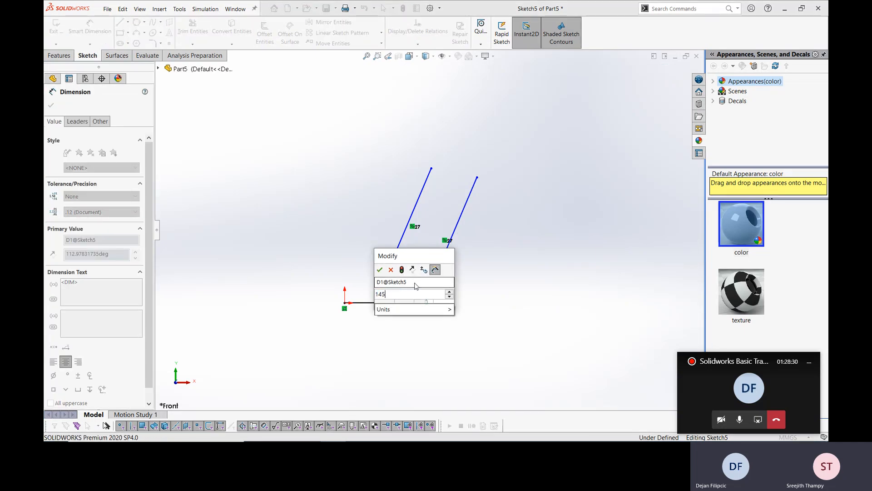
pyautogui.press('Return')
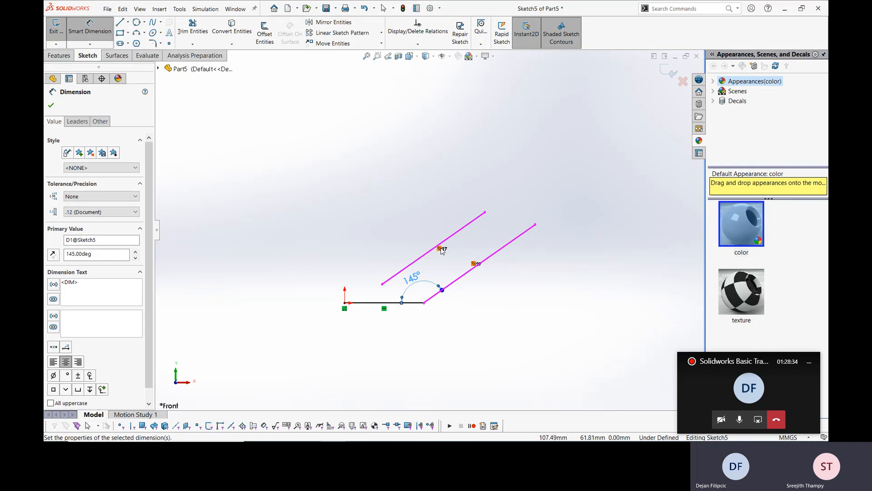
pyautogui.press('Escape')
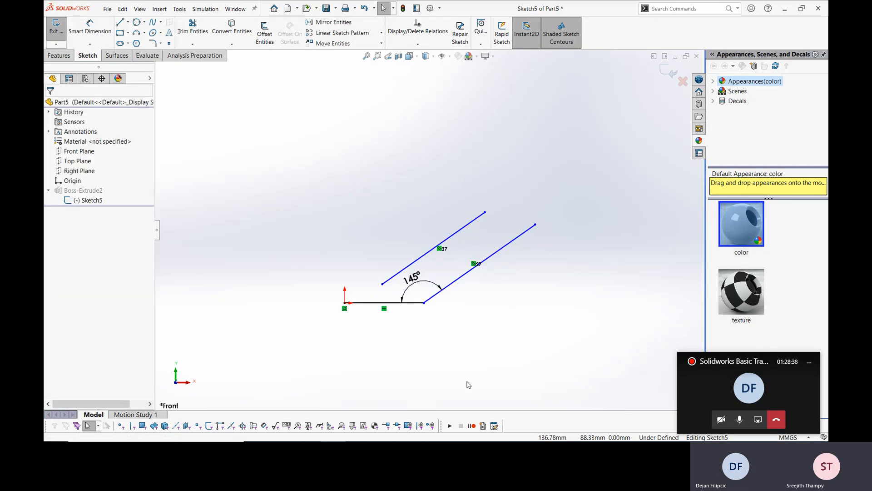
# Check the Sketch Relations types list in LESSON-2.pdf in Acrobat Reader and return to SOLIDWORKS.
pyautogui.moveTo(417, 435)
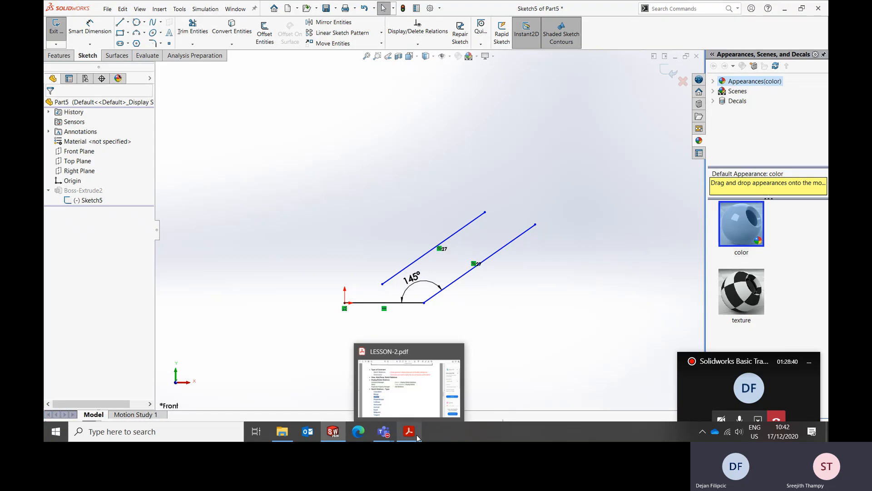
pyautogui.moveTo(417, 414)
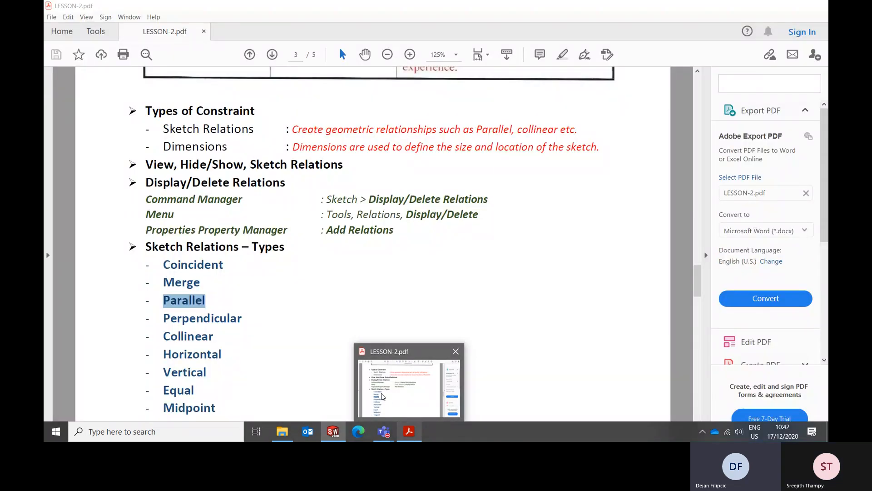
pyautogui.click(382, 396)
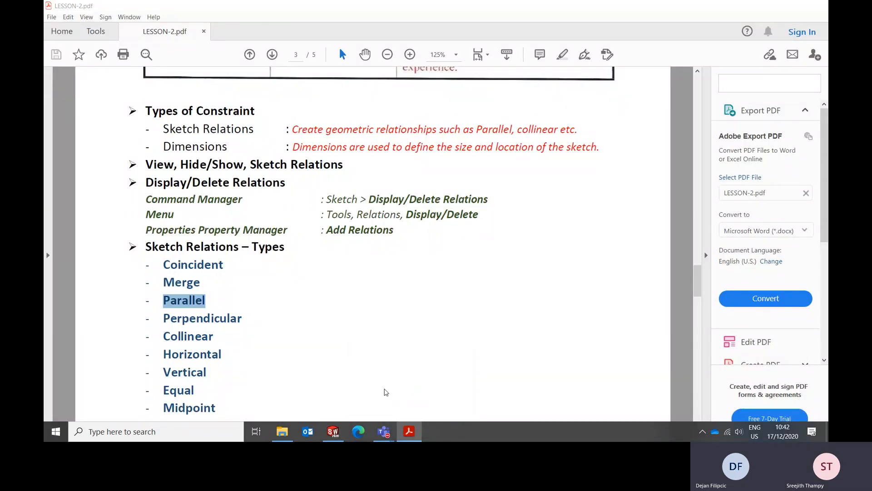
pyautogui.click(335, 432)
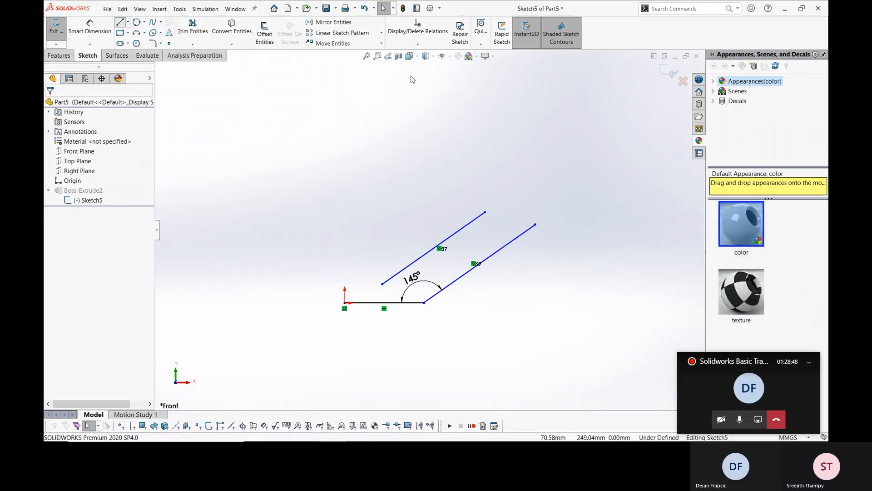
# Sketch a separate slanted line starting just beyond the upper end of the 145° line, at a slightly shallower slope.
pyautogui.press('l')
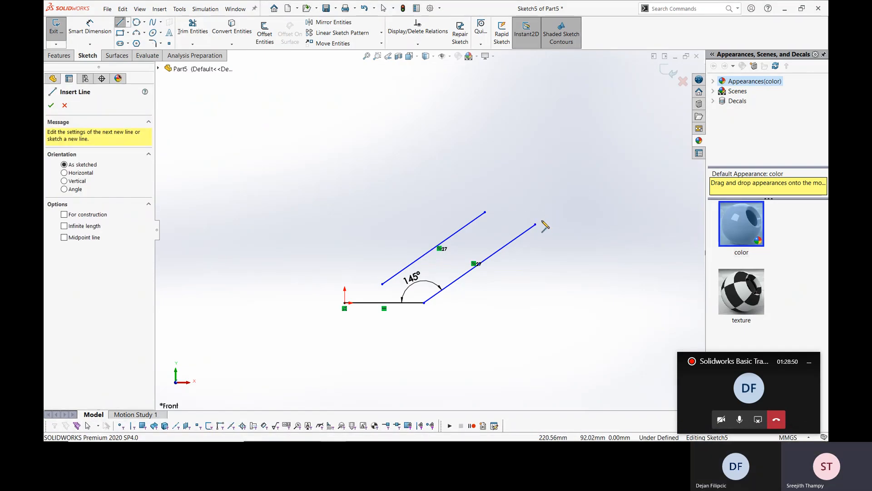
pyautogui.click(542, 221)
pyautogui.click(624, 177)
pyautogui.press('Escape')
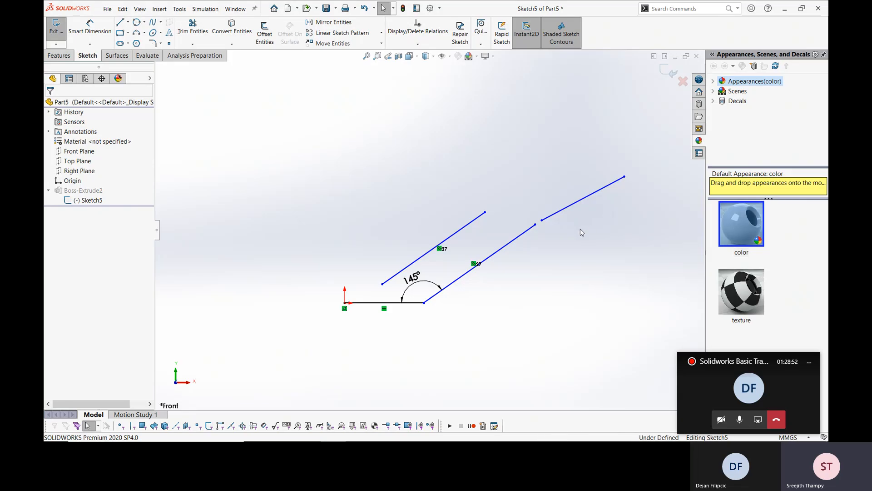
# Make the new line collinear with the 145° line and move both of its endpoints to test the relation.
pyautogui.click(528, 229)
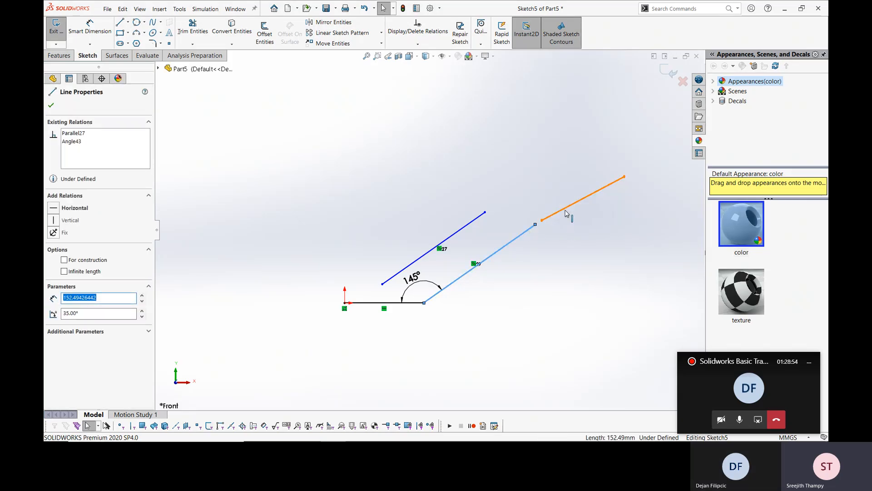
pyautogui.keyDown('ctrl'); pyautogui.click(584, 198); pyautogui.keyUp('ctrl')
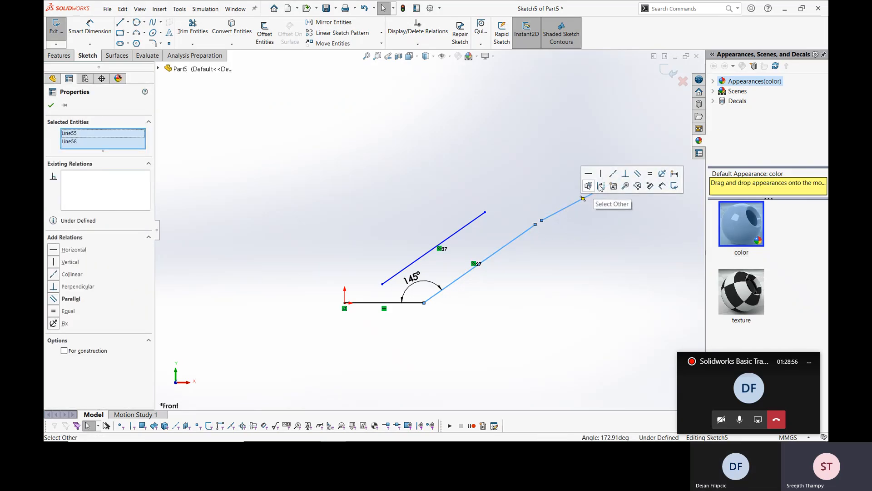
pyautogui.click(613, 173)
pyautogui.click(576, 245)
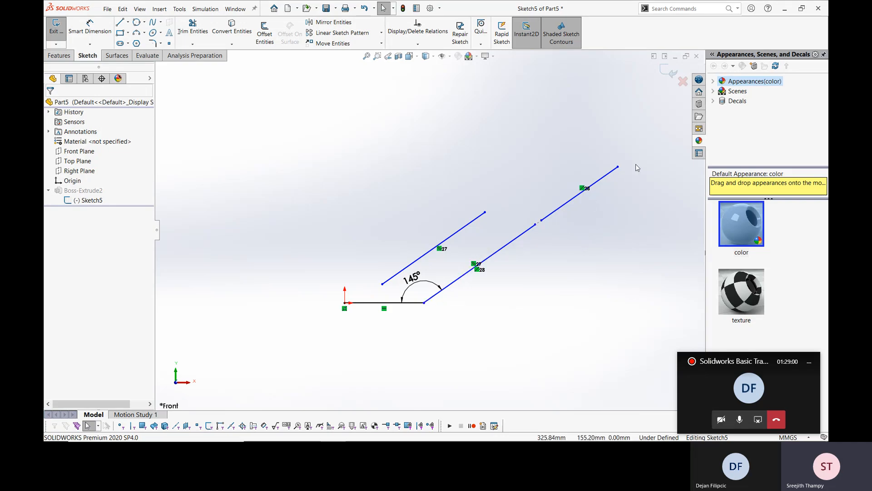
pyautogui.moveTo(619, 168)
pyautogui.mouseDown()
pyautogui.moveTo(635, 176)
pyautogui.moveTo(638, 227)
pyautogui.moveTo(642, 213)
pyautogui.moveTo(563, 184)
pyautogui.moveTo(621, 200)
pyautogui.moveTo(566, 186)
pyautogui.moveTo(598, 194)
pyautogui.moveTo(629, 189)
pyautogui.moveTo(642, 173)
pyautogui.mouseUp()
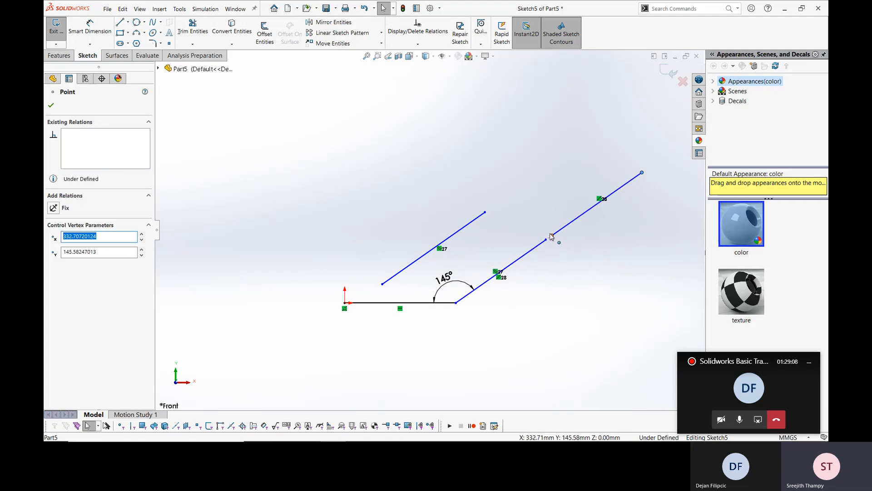
pyautogui.moveTo(552, 236); pyautogui.dragTo(560, 235)
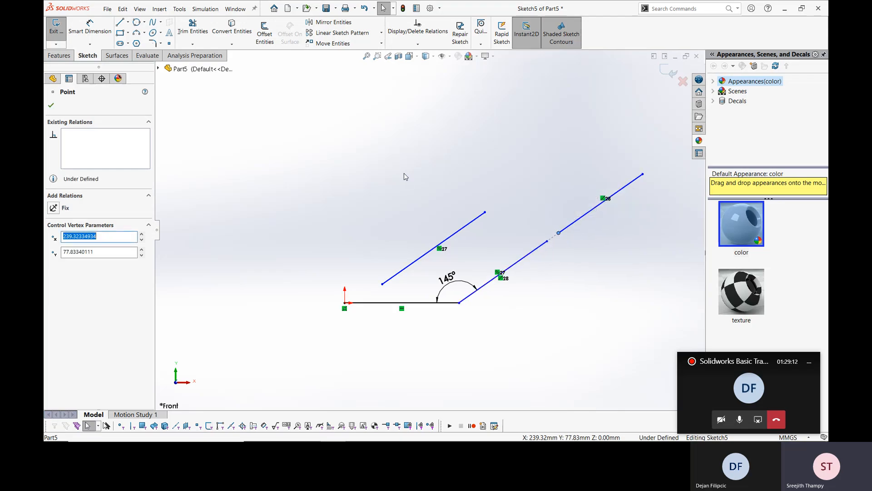
# Dimension the 145° line's upper endpoint horizontally from the origin and vertically from the horizontal line, accepting the proposed values.
pyautogui.click(89, 26)
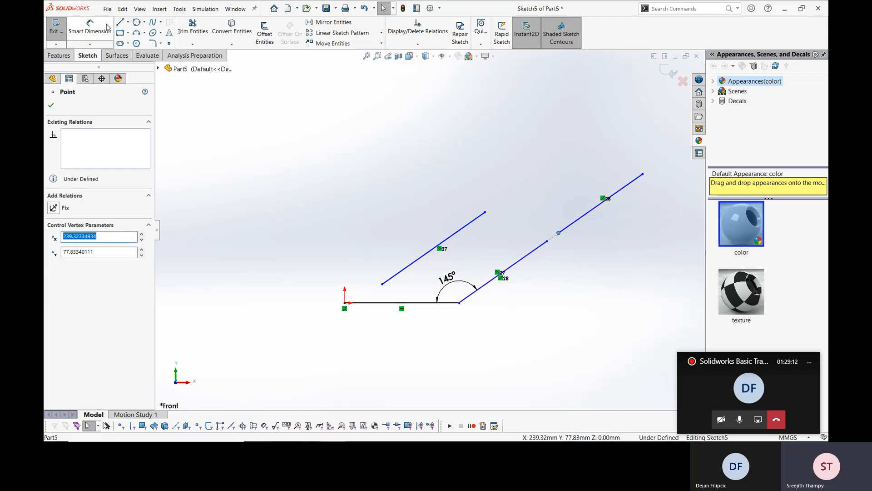
pyautogui.click(344, 304)
pyautogui.click(547, 242)
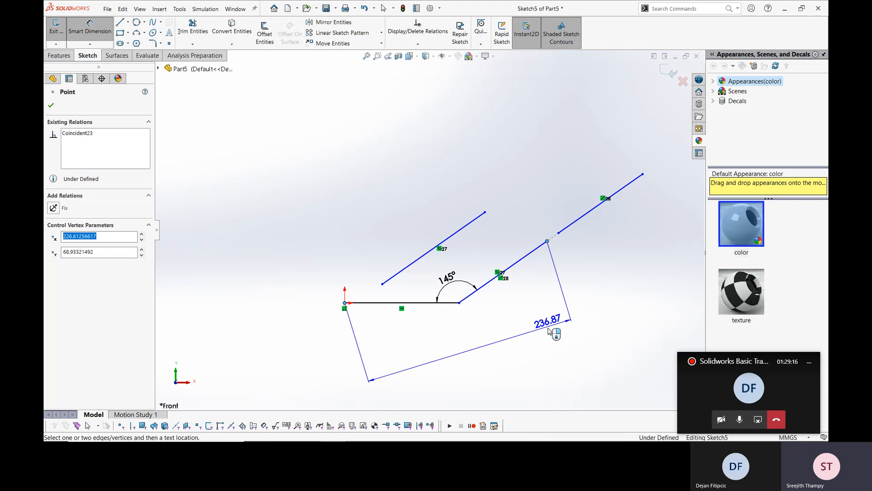
pyautogui.click(545, 335)
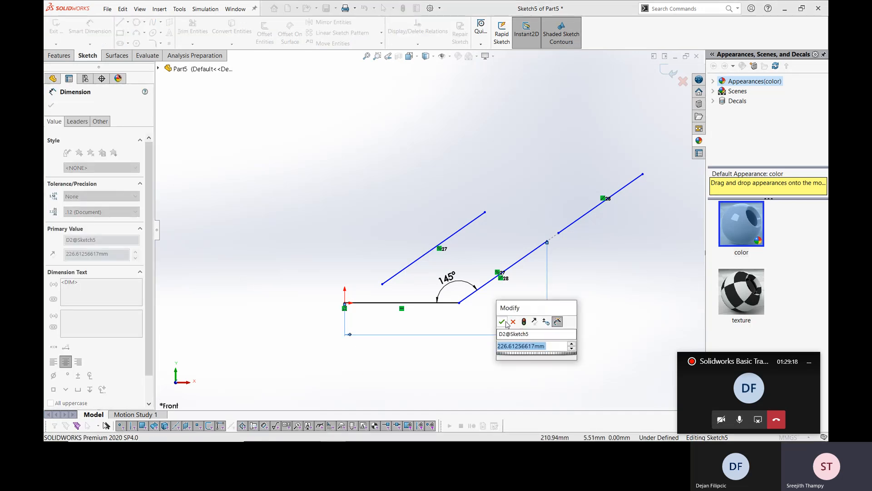
pyautogui.press('Return')
pyautogui.click(547, 243)
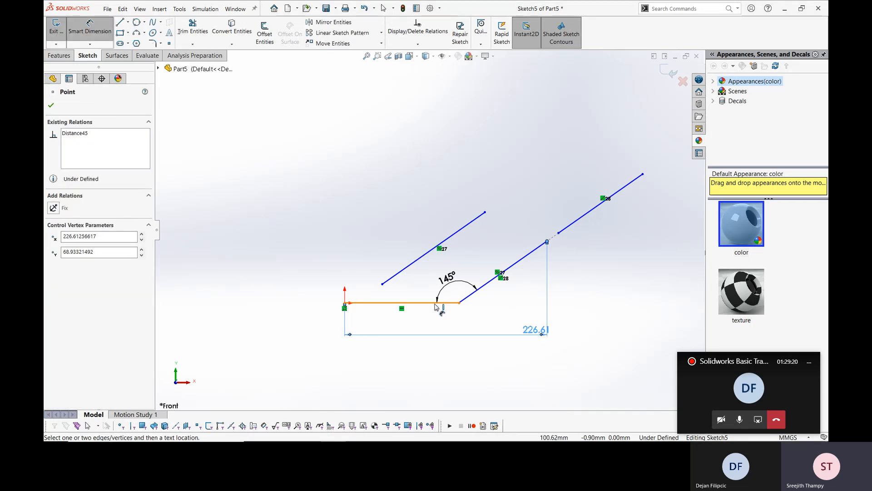
pyautogui.click(448, 302)
pyautogui.click(589, 268)
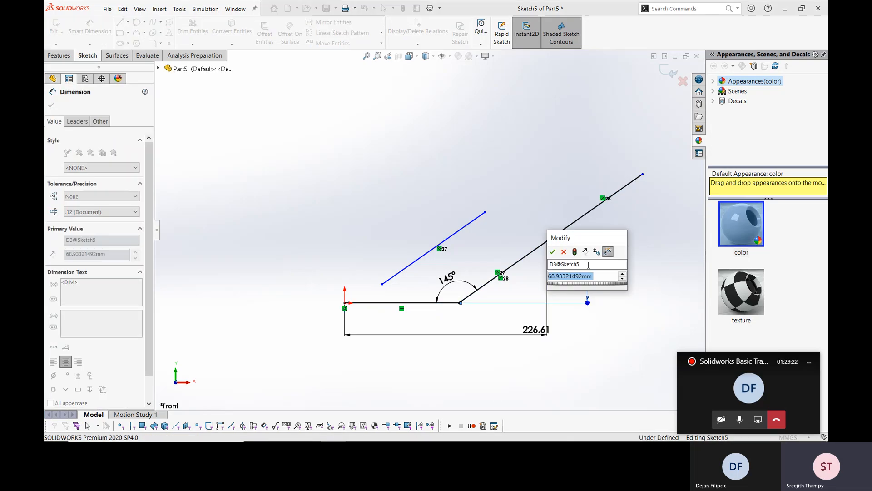
pyautogui.press('Return')
pyautogui.press('Escape')
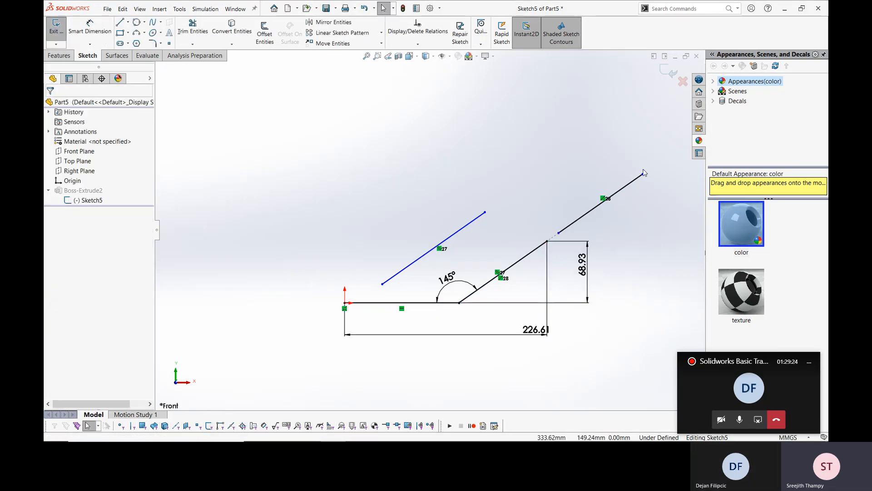
# Shorten the collinear line by moving its outer endpoint inward along its direction.
pyautogui.moveTo(643, 176)
pyautogui.mouseDown()
pyautogui.moveTo(676, 150)
pyautogui.moveTo(609, 218)
pyautogui.moveTo(661, 193)
pyautogui.moveTo(636, 202)
pyautogui.moveTo(622, 221)
pyautogui.moveTo(641, 207)
pyautogui.mouseUp()
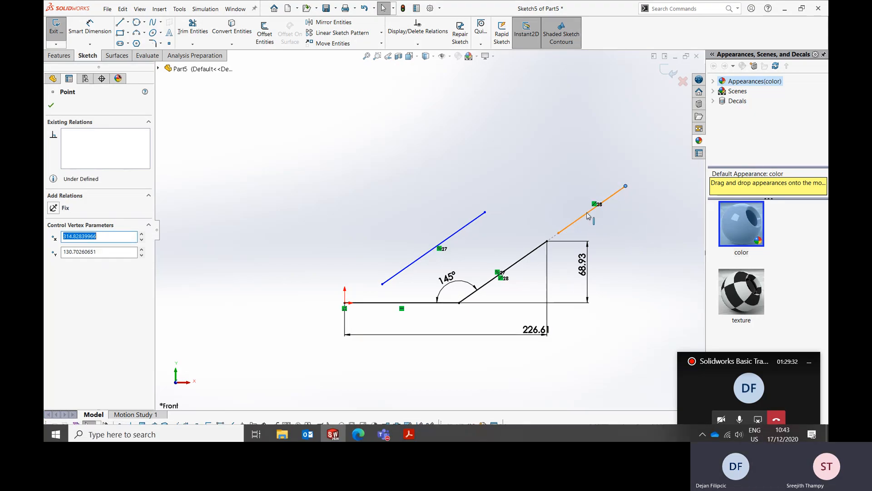
pyautogui.press('Escape')
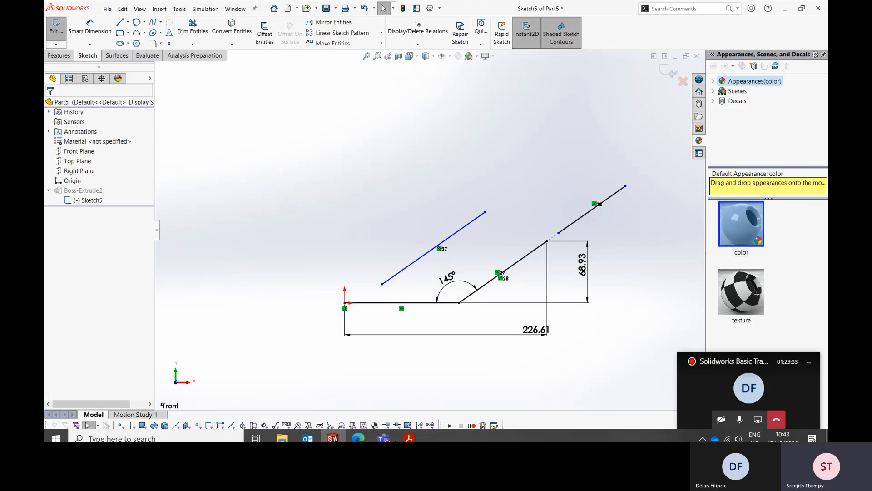
# Review which relation follows Parallel in the LESSON-2.pdf list and switch back to SOLIDWORKS.
pyautogui.click(409, 437)
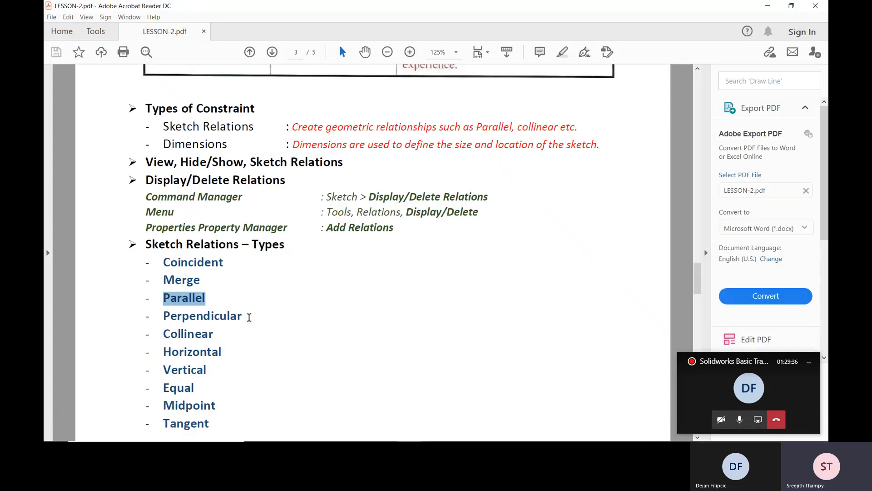
pyautogui.moveTo(355, 440)
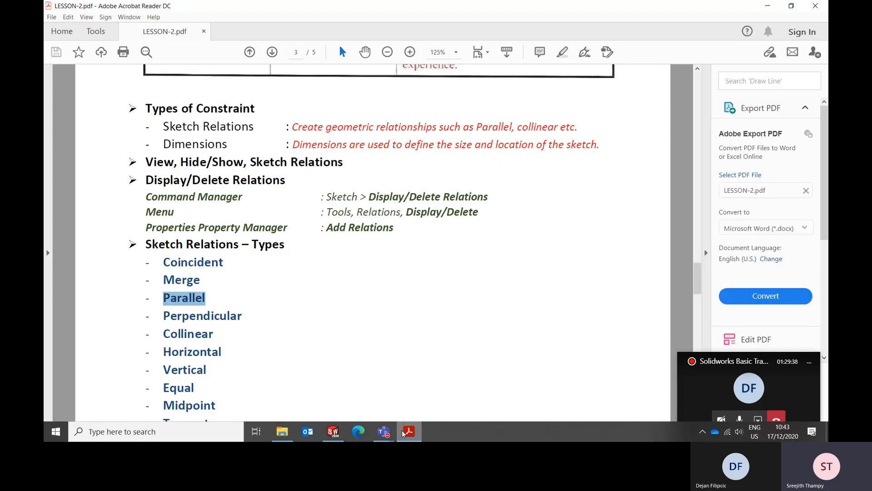
pyautogui.click(333, 431)
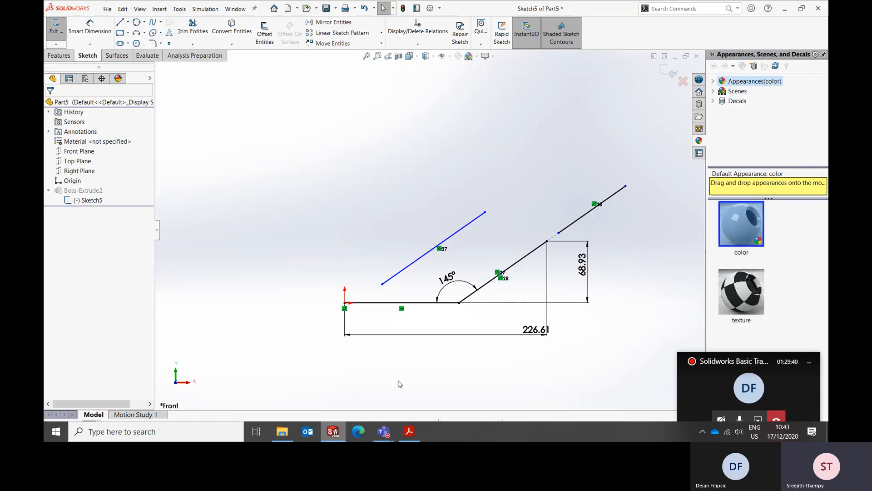
# Sketch a line from the collinear line's outer endpoint and attach its free end to the upper endpoint of the separate parallel line.
pyautogui.press('l')
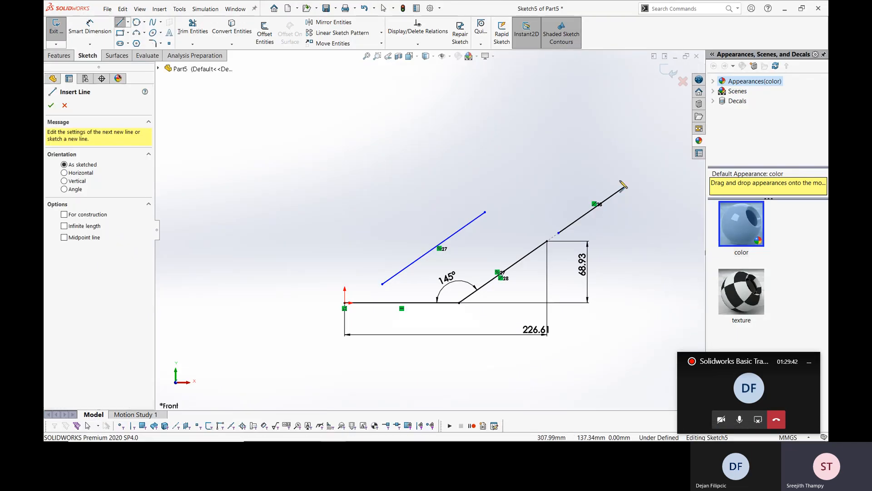
pyautogui.click(626, 186)
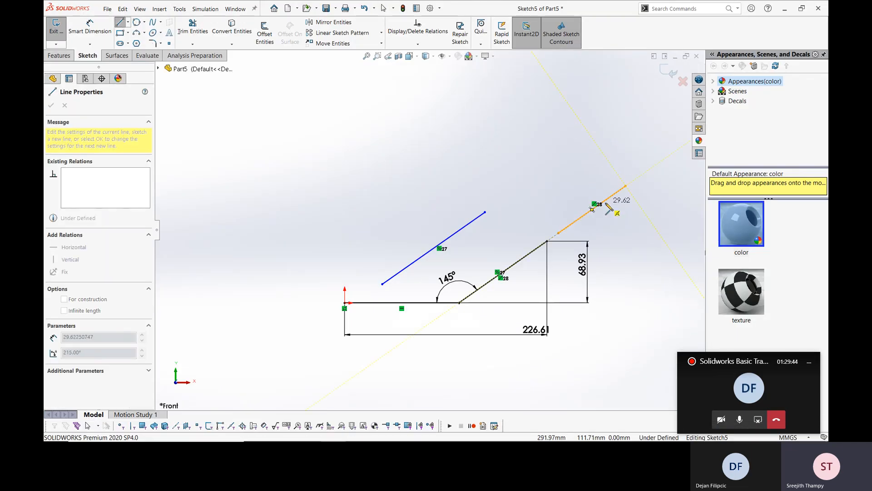
pyautogui.click(586, 129)
pyautogui.press('Escape')
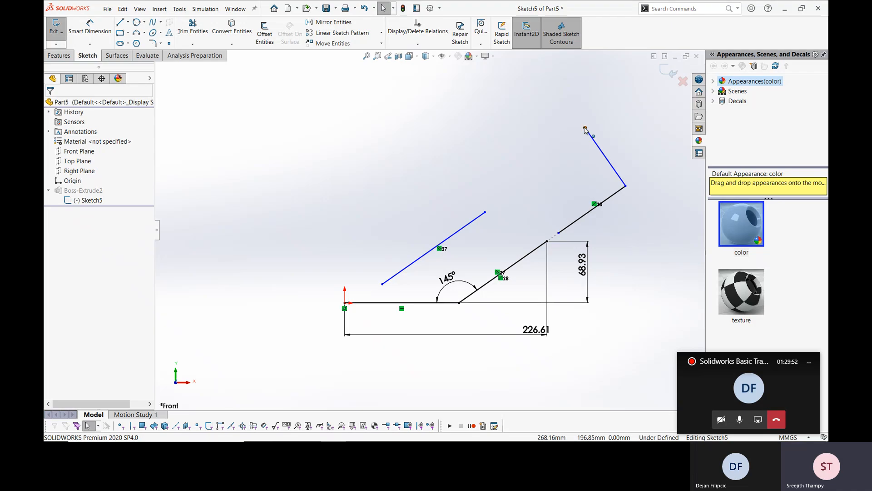
pyautogui.moveTo(585, 128); pyautogui.dragTo(485, 212)
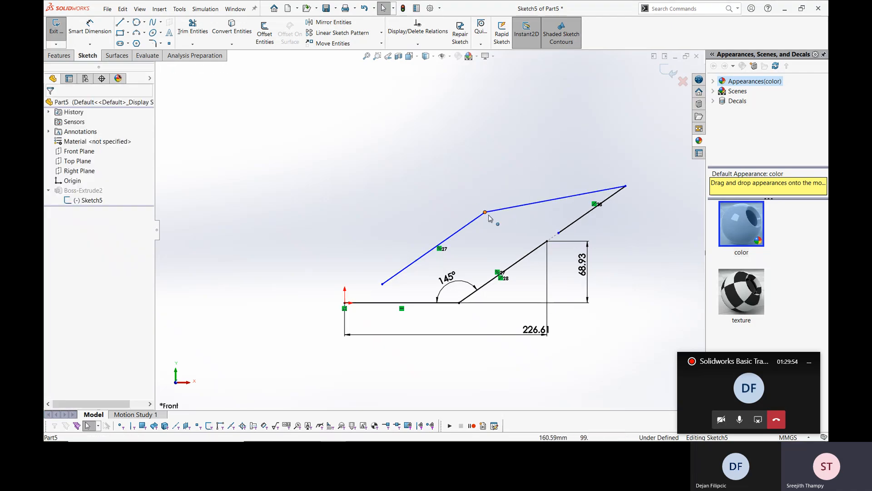
# Make the connecting line perpendicular to the collinear line and shorten it by moving the parallel line closer.
pyautogui.click(532, 208)
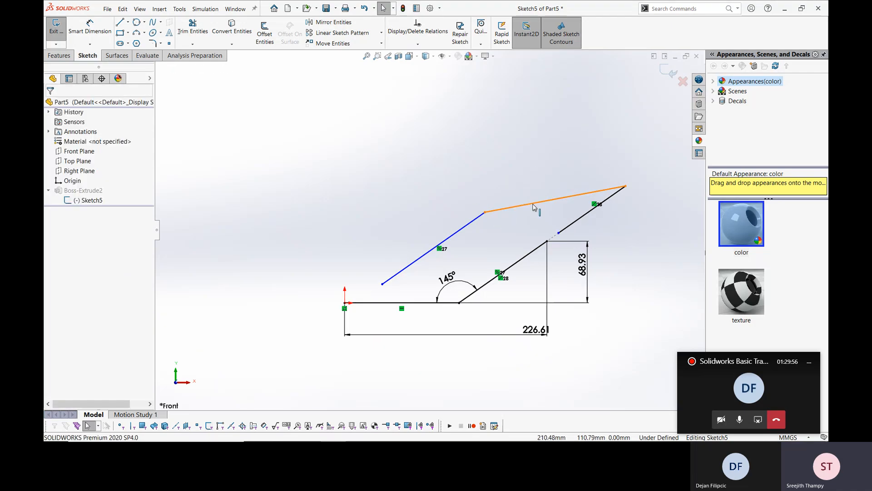
pyautogui.keyDown('ctrl'); pyautogui.click(574, 223); pyautogui.keyUp('ctrl')
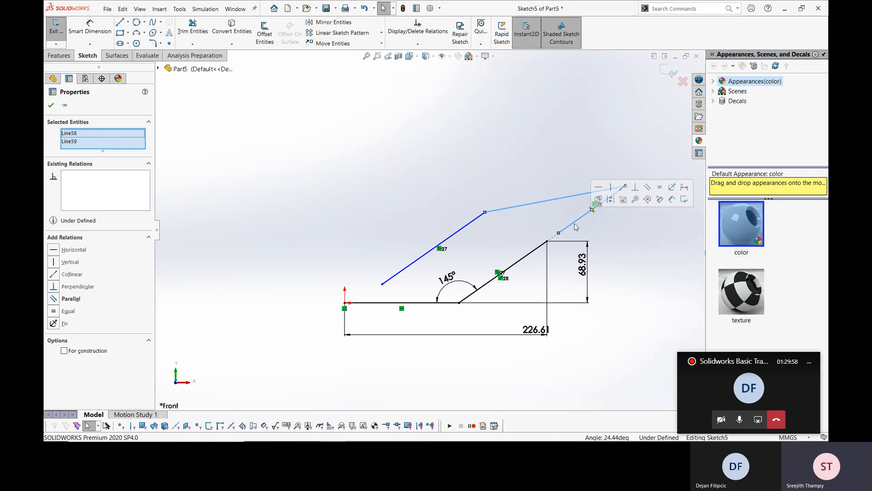
pyautogui.click(635, 186)
pyautogui.click(629, 244)
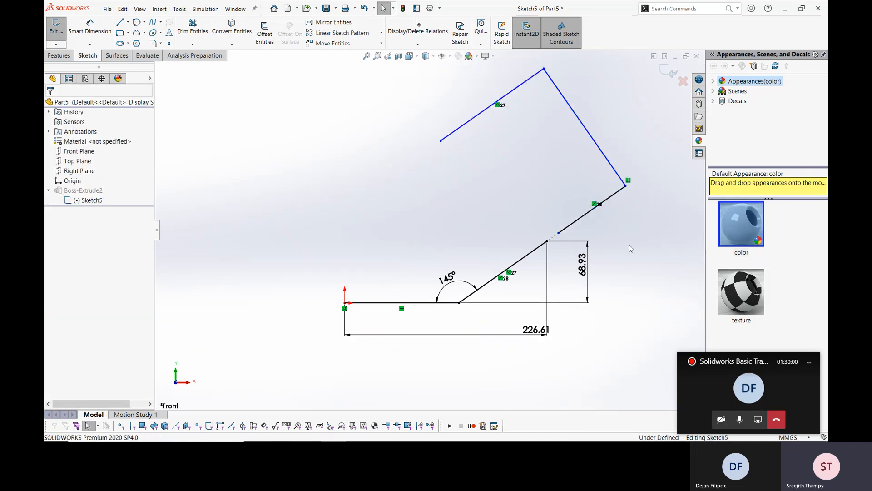
pyautogui.moveTo(530, 83); pyautogui.dragTo(579, 160)
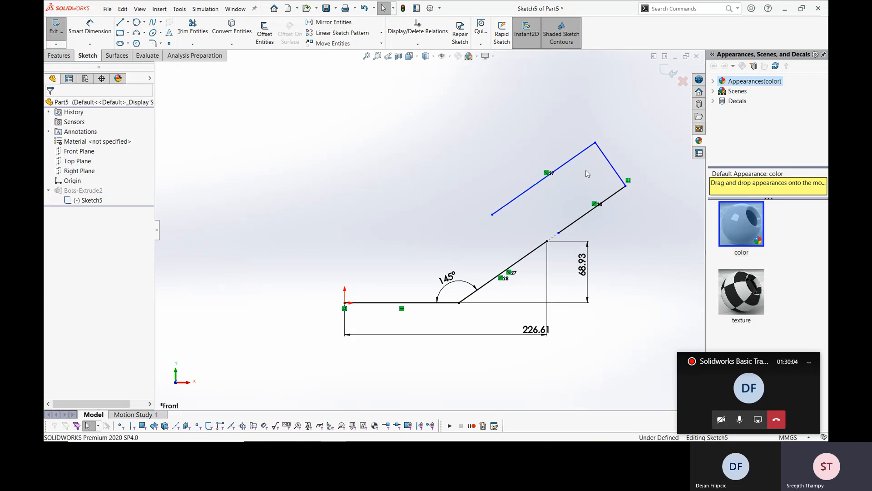
# Dimension the perpendicular connecting line's length at 60 mm.
pyautogui.click(90, 29)
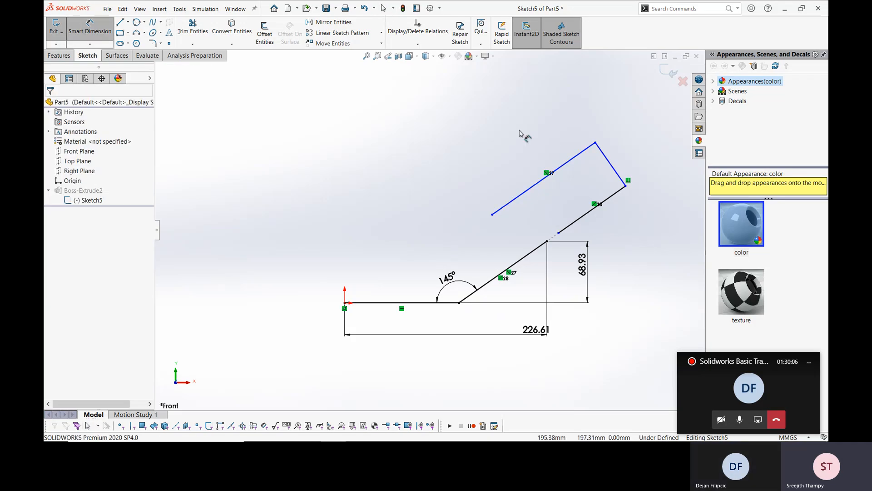
pyautogui.click(607, 158)
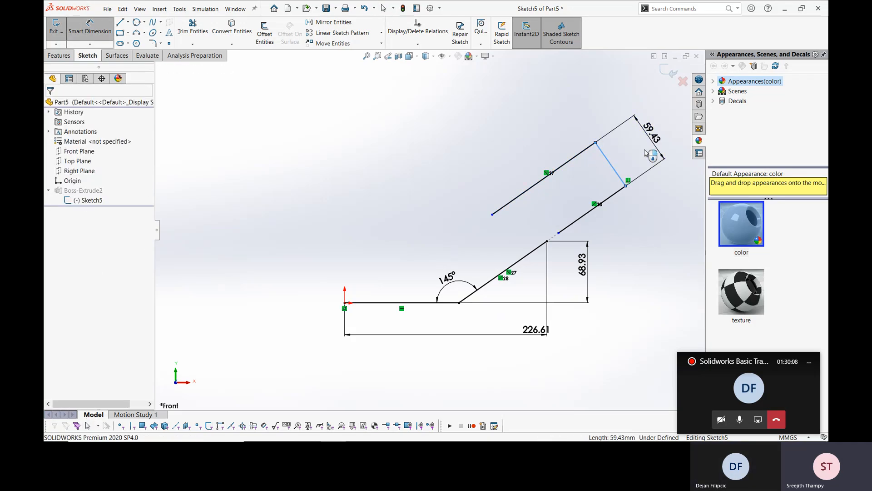
pyautogui.click(645, 137)
pyautogui.write('60')
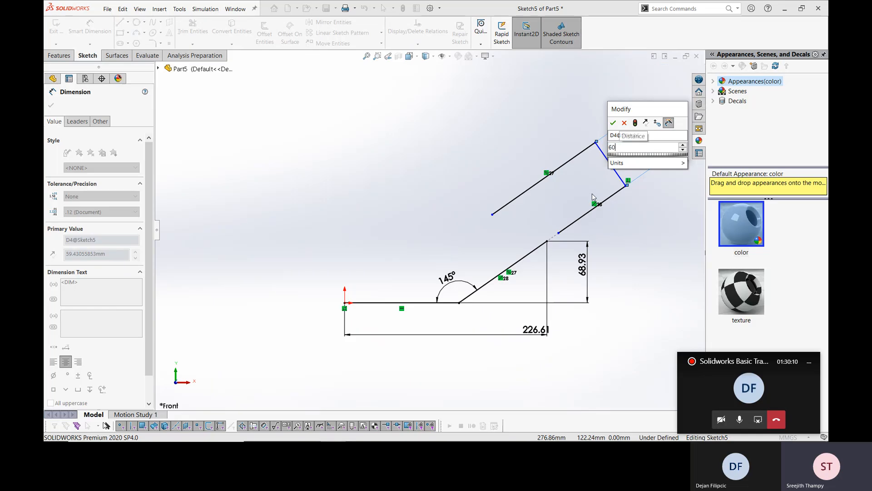
pyautogui.press('Return')
pyautogui.press('Escape')
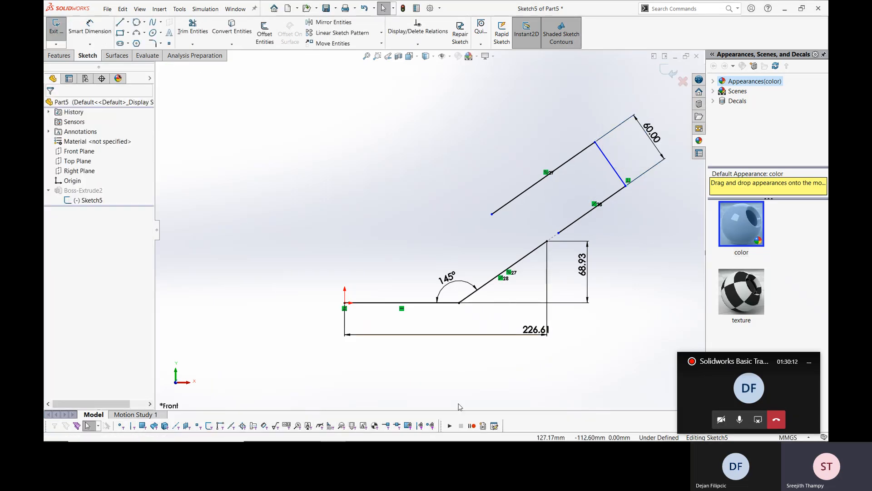
# Check the relation list in LESSON-2.pdf, return to SOLIDWORKS and sketch a slightly tilted line about 161 mm long upward from the origin.
pyautogui.click(406, 433)
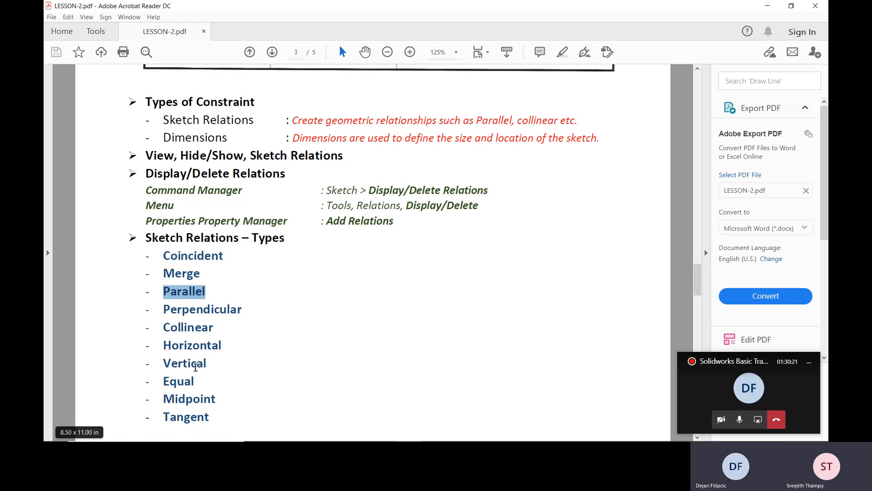
pyautogui.click(762, 7)
pyautogui.click(120, 22)
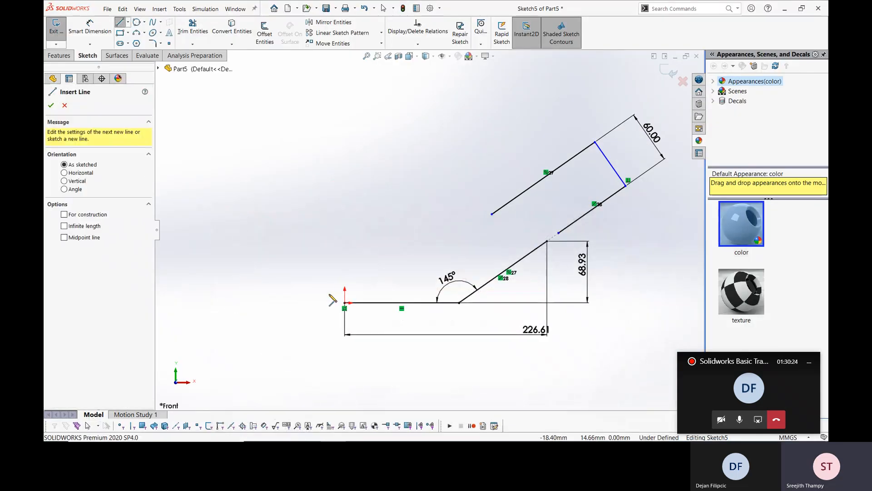
pyautogui.click(345, 303)
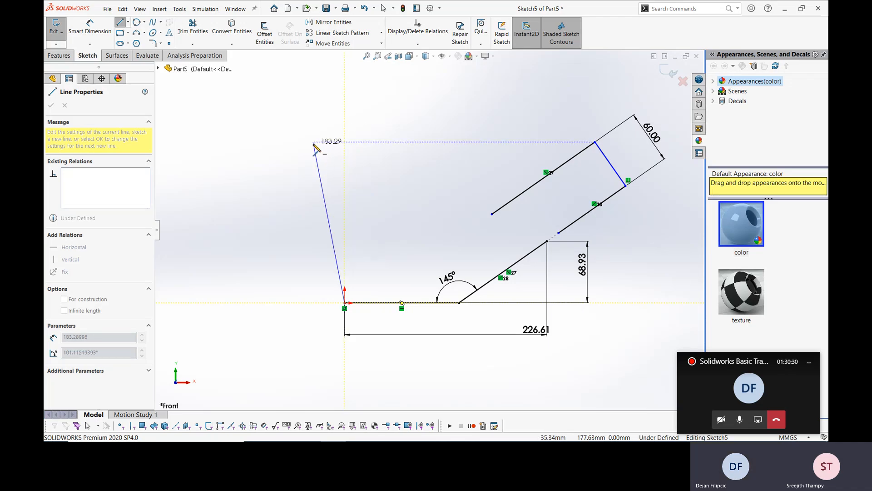
pyautogui.doubleClick(334, 162)
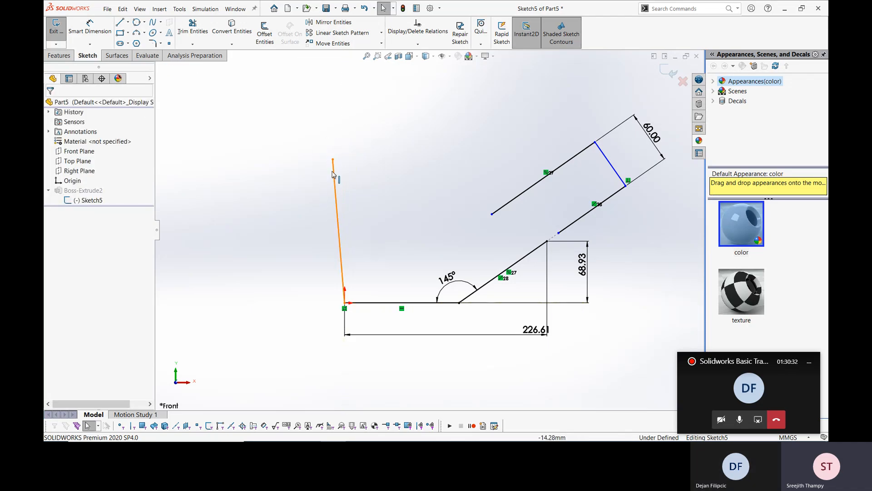
# Add a Vertical relation to the tilted line rising from the origin.
pyautogui.click(333, 174)
pyautogui.rightClick(333, 173)
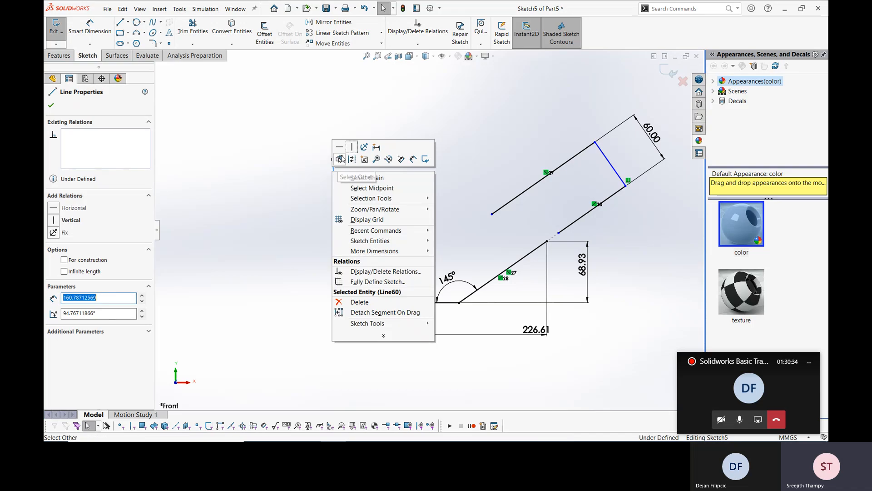
pyautogui.click(353, 146)
pyautogui.press('Escape')
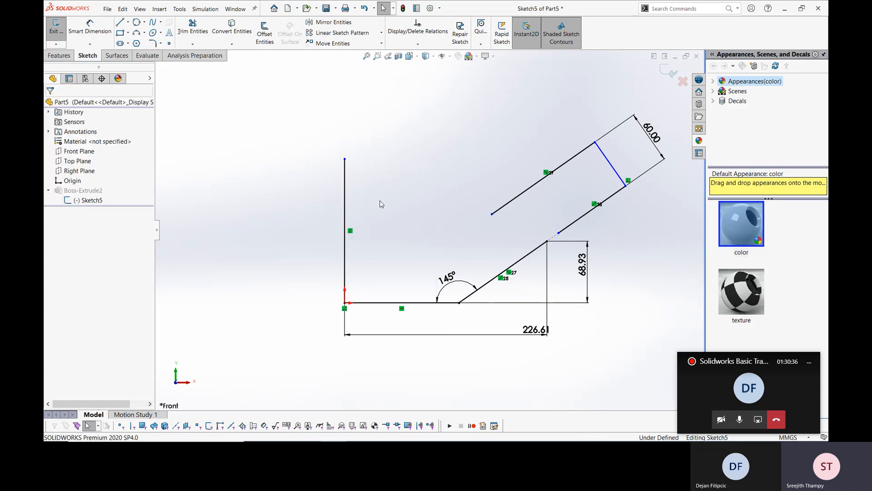
# Sketch a separate, slightly tilted line about 55 mm long just above the vertical line.
pyautogui.click(120, 22)
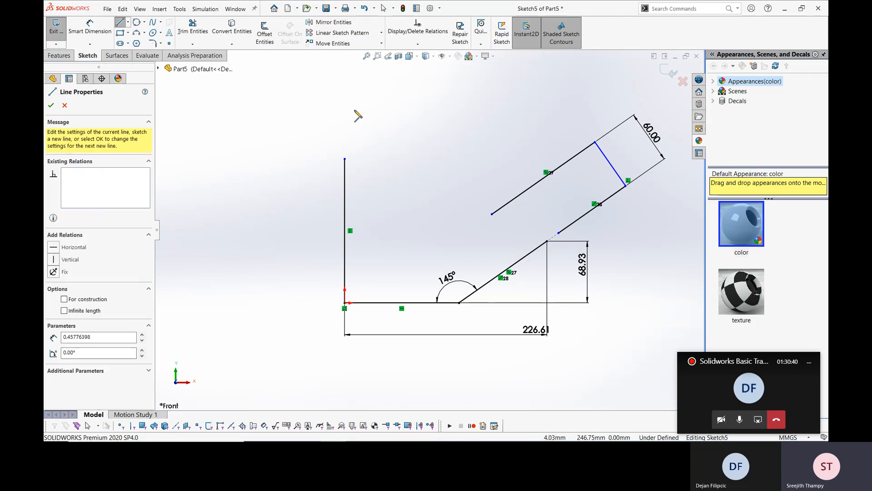
pyautogui.click(348, 82)
pyautogui.click(354, 131)
pyautogui.press('Escape')
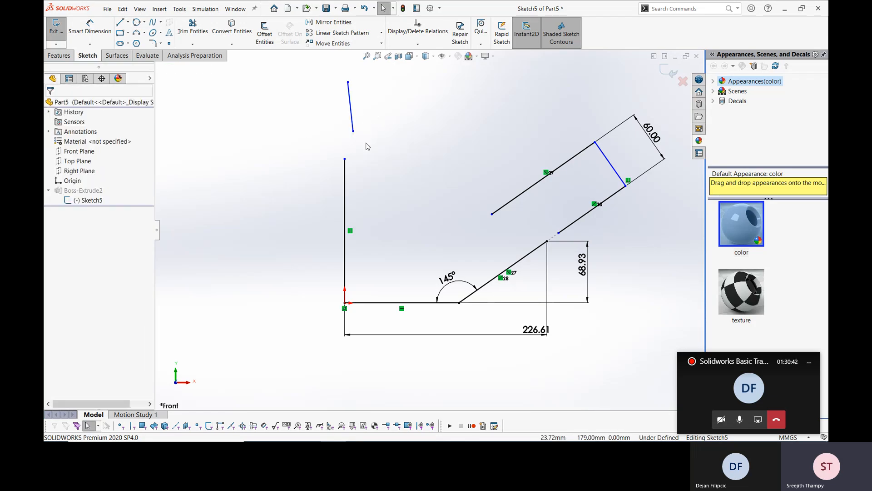
# Apply a Vertical relation to the short upper line together with the origin line, and shift the short line slightly sideways toward the other lines.
pyautogui.click(353, 125)
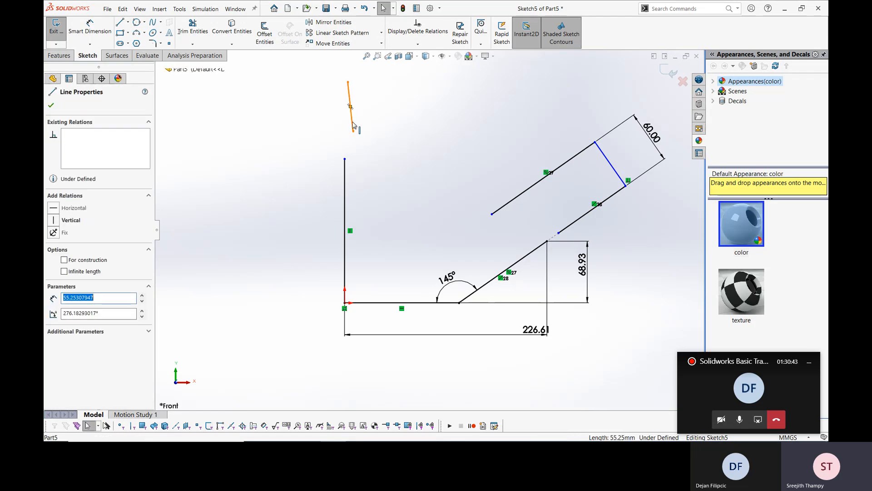
pyautogui.keyDown('ctrl'); pyautogui.click(345, 179); pyautogui.keyUp('ctrl')
pyautogui.click(390, 140)
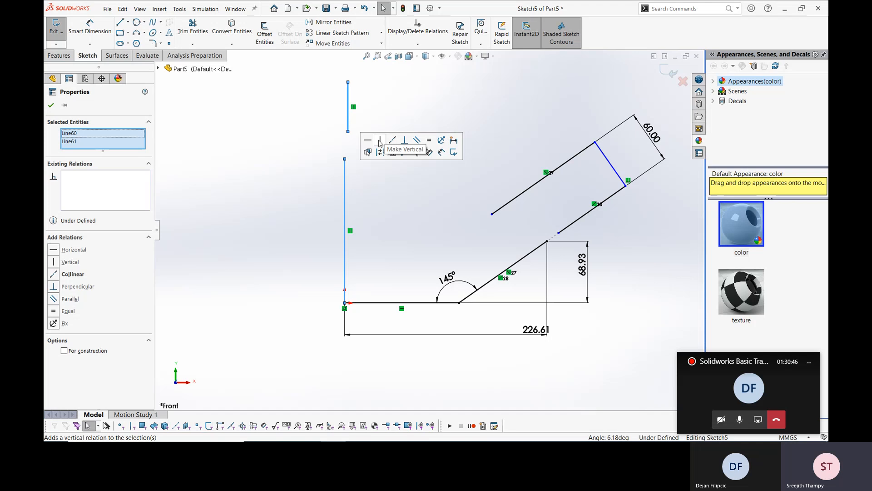
pyautogui.click(384, 209)
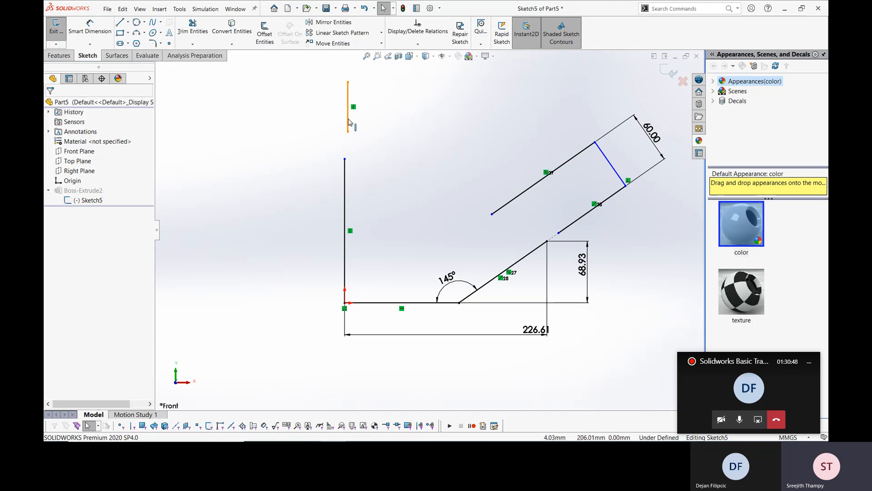
pyautogui.moveTo(349, 122); pyautogui.dragTo(364, 152)
pyautogui.click(376, 165)
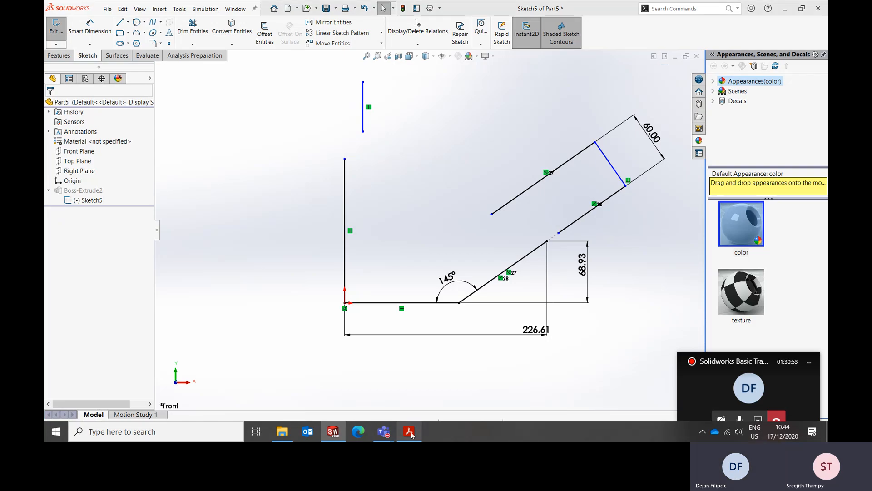
# Check the next relation in LESSON-2.pdf and make the origin's vertical line equal in length to the 60 mm line in SOLIDWORKS.
pyautogui.click(408, 439)
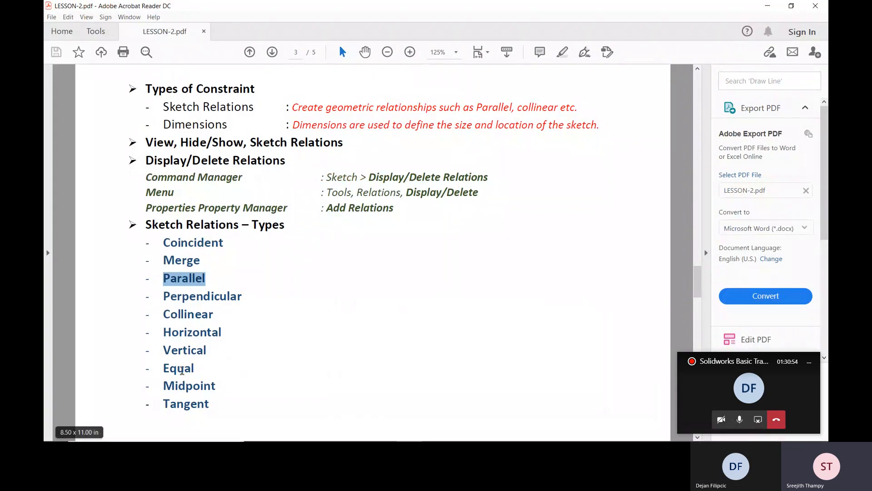
pyautogui.click(768, 6)
pyautogui.click(611, 170)
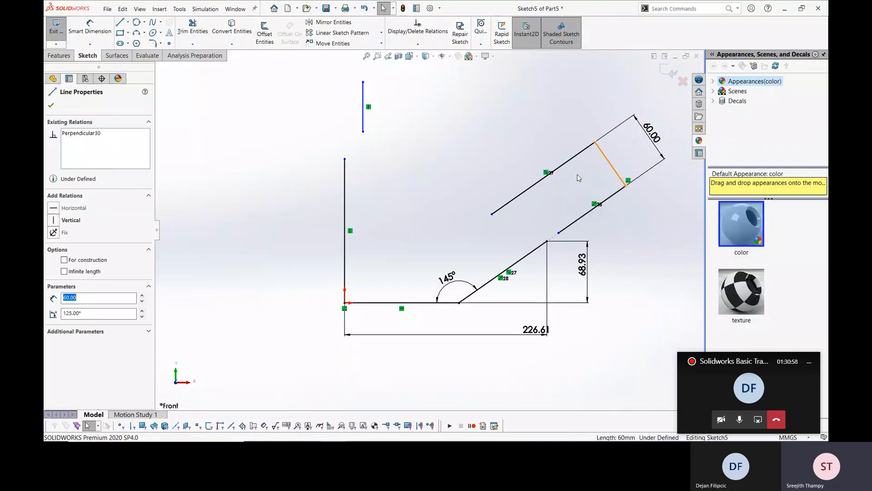
pyautogui.keyDown('ctrl'); pyautogui.click(344, 181); pyautogui.keyUp('ctrl')
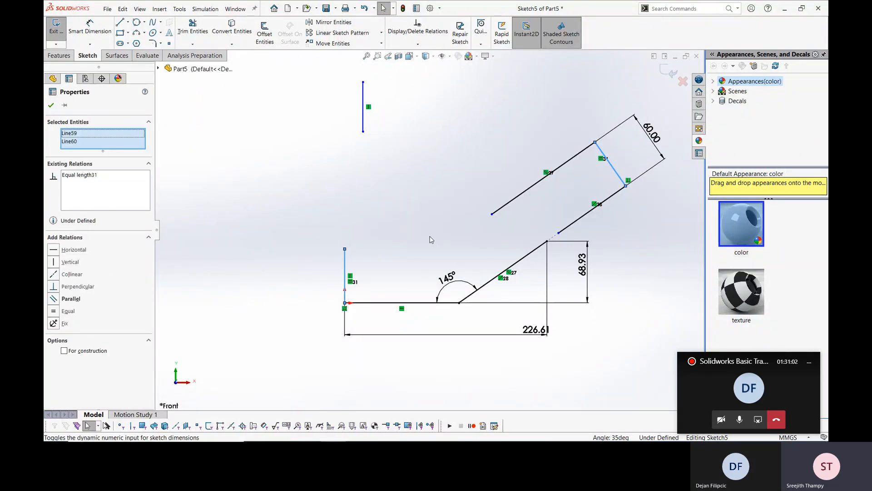
pyautogui.click(432, 144)
pyautogui.click(431, 240)
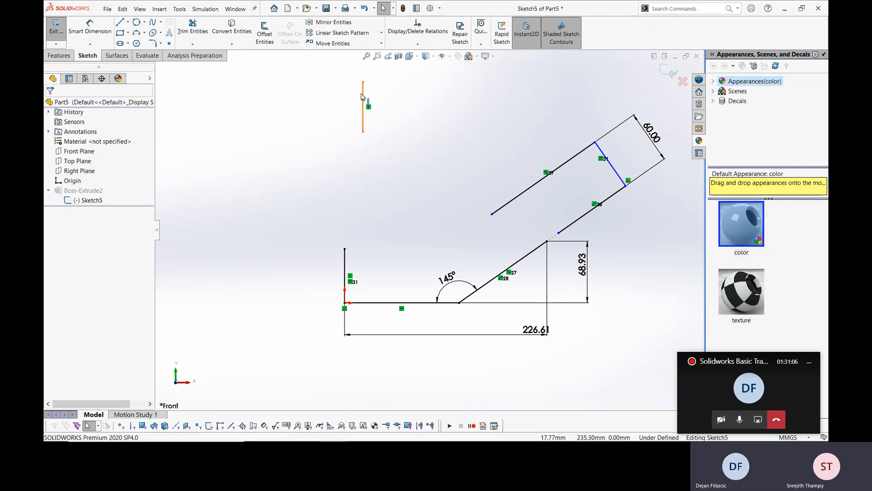
# Move the separate vertical line farther from the origin line and lengthen it by pulling its lower endpoint downward.
pyautogui.moveTo(363, 93); pyautogui.dragTo(395, 94)
pyautogui.moveTo(397, 133); pyautogui.dragTo(398, 250)
# Review which relation follows Equal in the LESSON-2.pdf list and switch back to SOLIDWORKS.
pyautogui.moveTo(363, 440)
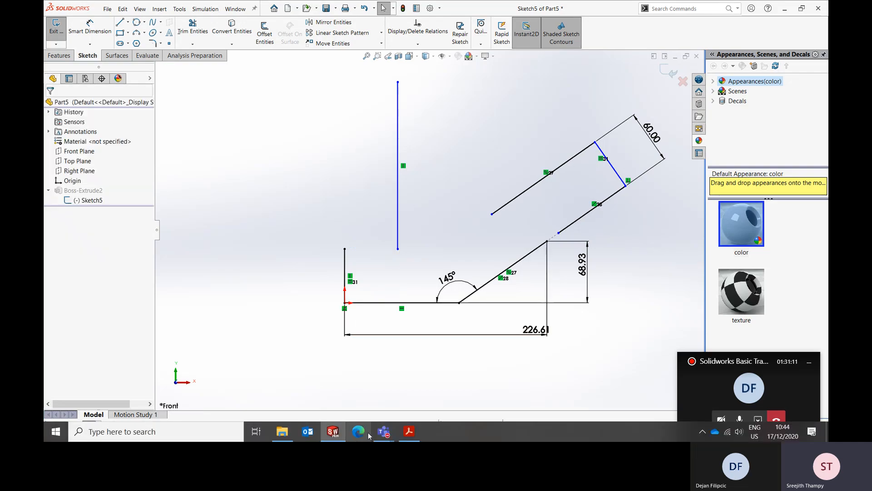
pyautogui.click(410, 434)
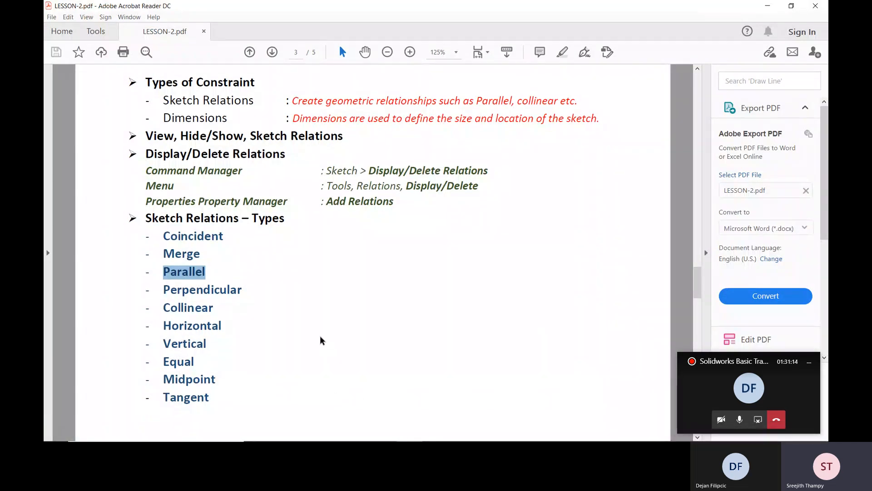
pyautogui.click(409, 433)
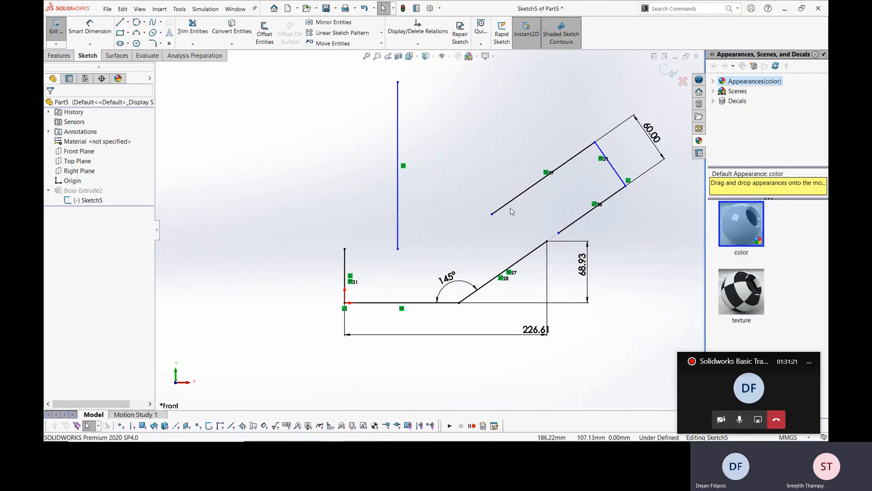
# Try a Coincident relation between the parallel line's lower endpoint and the separate vertical line, and undo it.
pyautogui.click(492, 214)
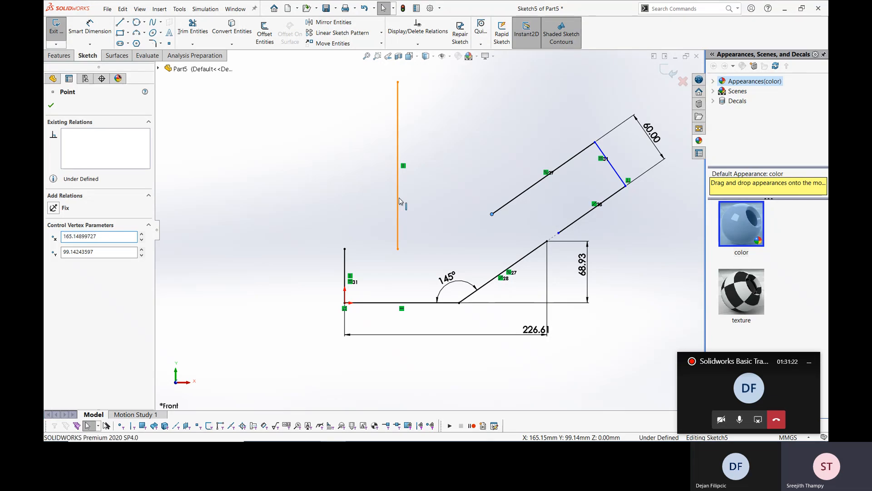
pyautogui.click(398, 200)
pyautogui.click(435, 161)
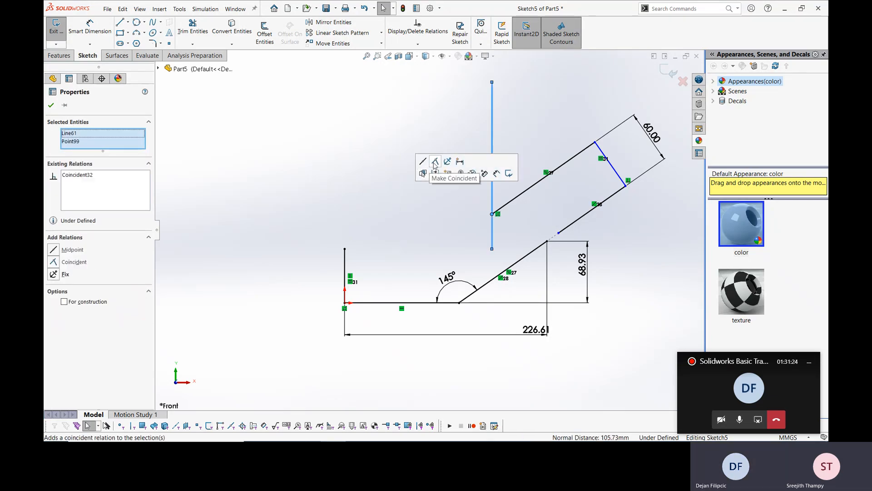
pyautogui.click(515, 234)
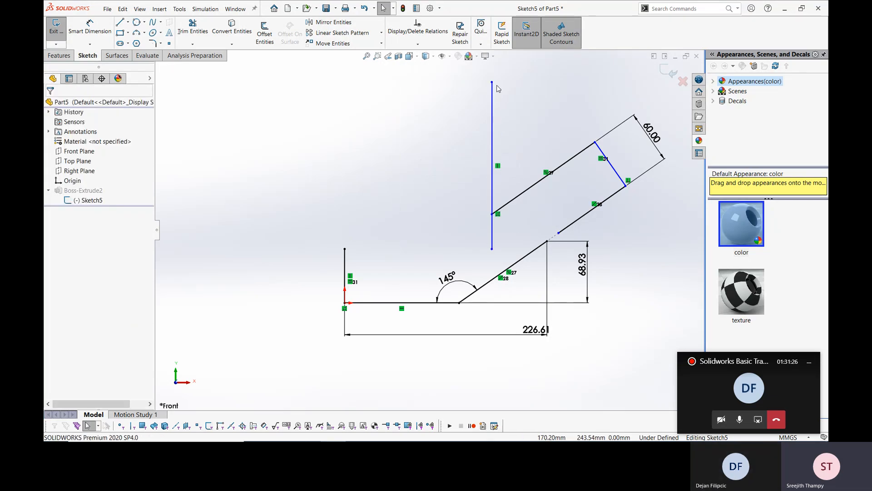
pyautogui.hotkey('ctrl', 'z')
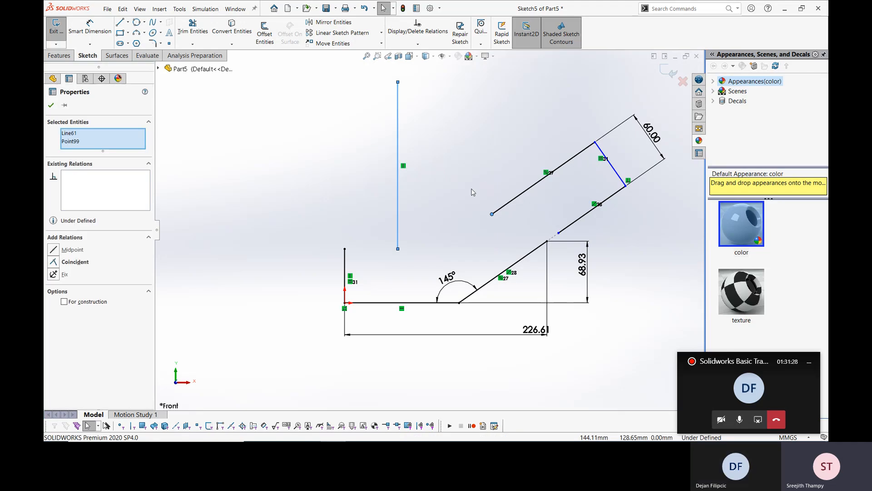
# Add a Midpoint relation between the parallel line's lower endpoint and the separate vertical line.
pyautogui.click(453, 178)
pyautogui.click(492, 214)
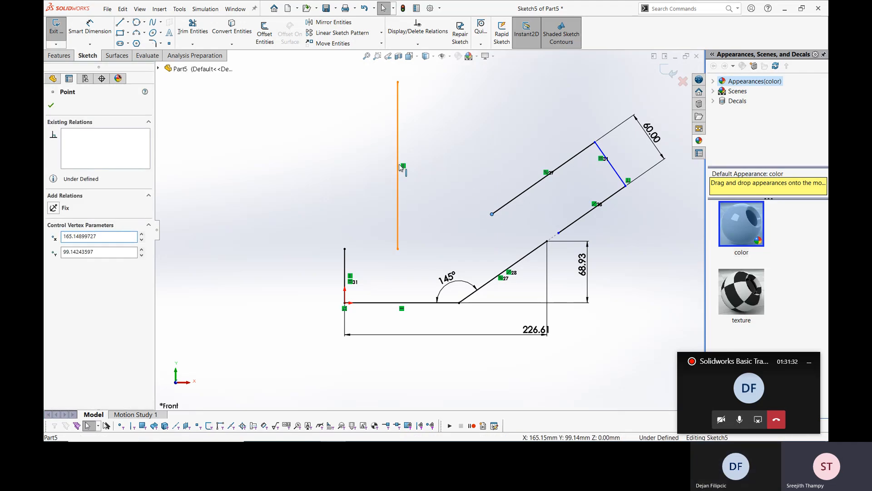
pyautogui.keyDown('ctrl'); pyautogui.click(399, 166); pyautogui.keyUp('ctrl')
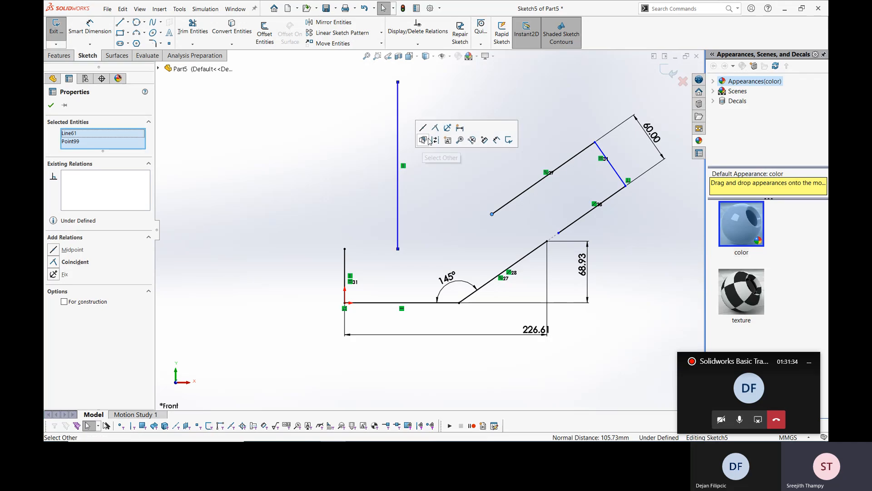
pyautogui.click(422, 129)
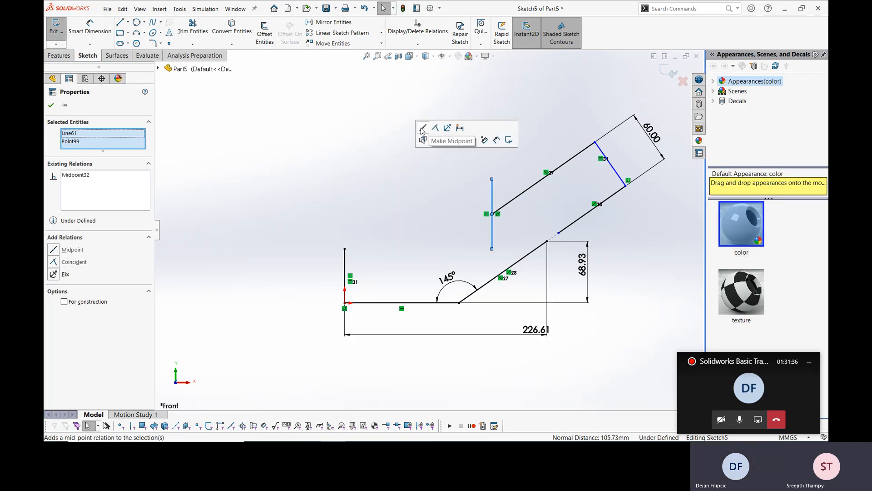
pyautogui.click(472, 218)
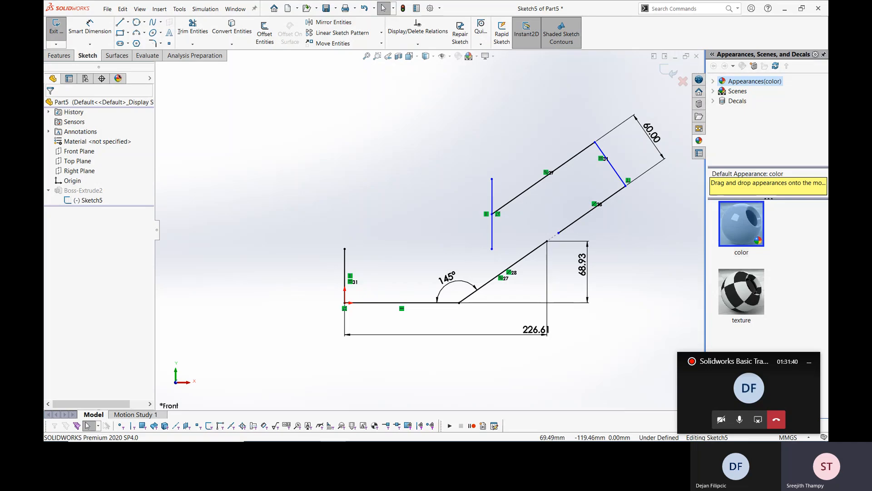
# Review which relation follows Midpoint in the LESSON-2.pdf list and return to the SOLIDWORKS sketch.
pyautogui.click(410, 431)
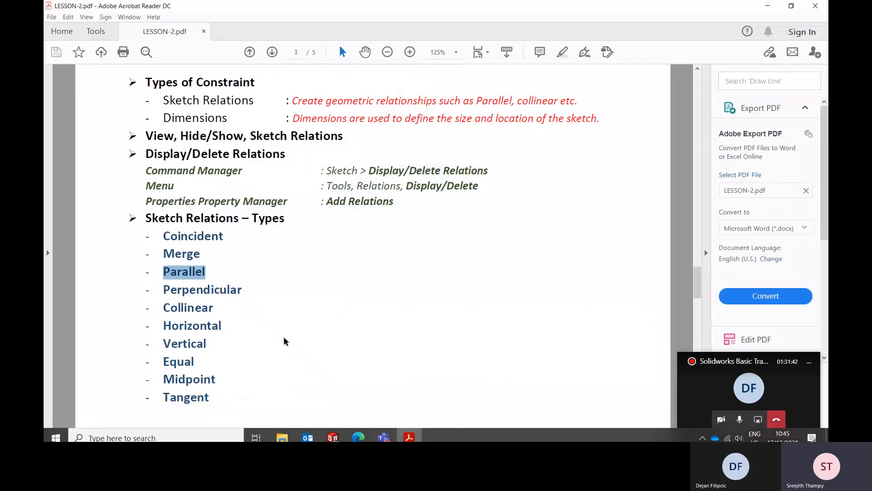
pyautogui.scroll(-1, 284, 340)
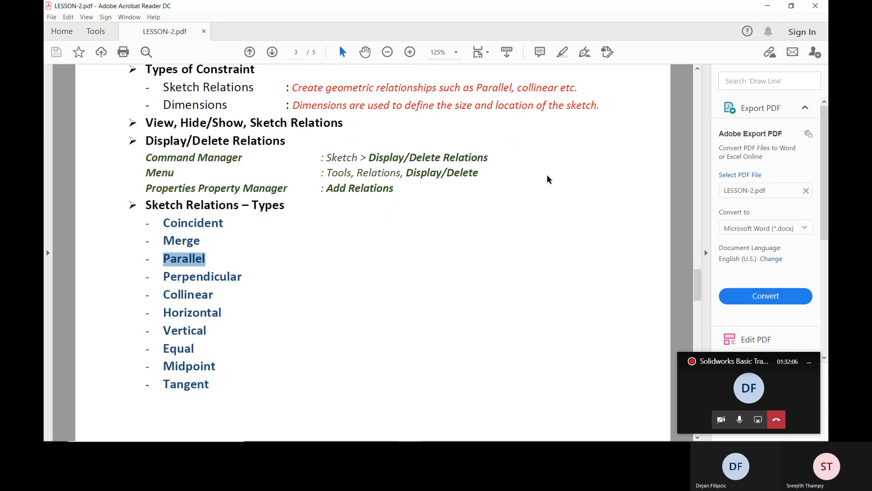
pyautogui.click(766, 7)
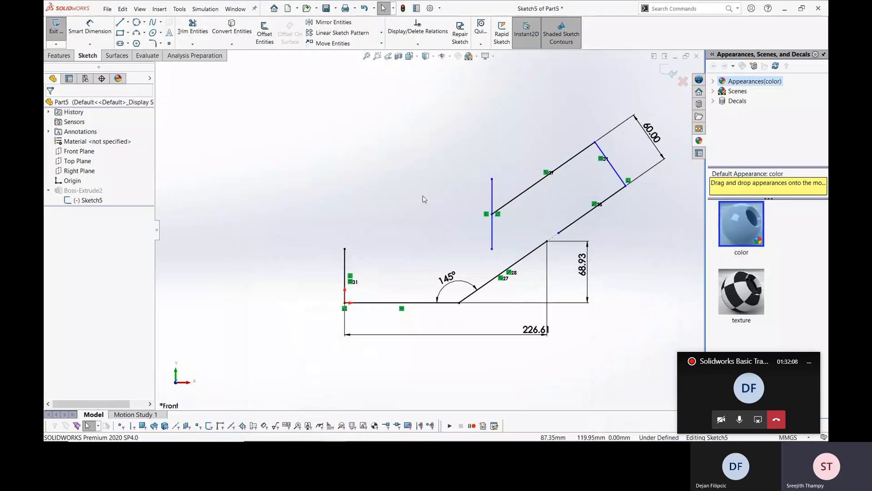
pyautogui.click(137, 22)
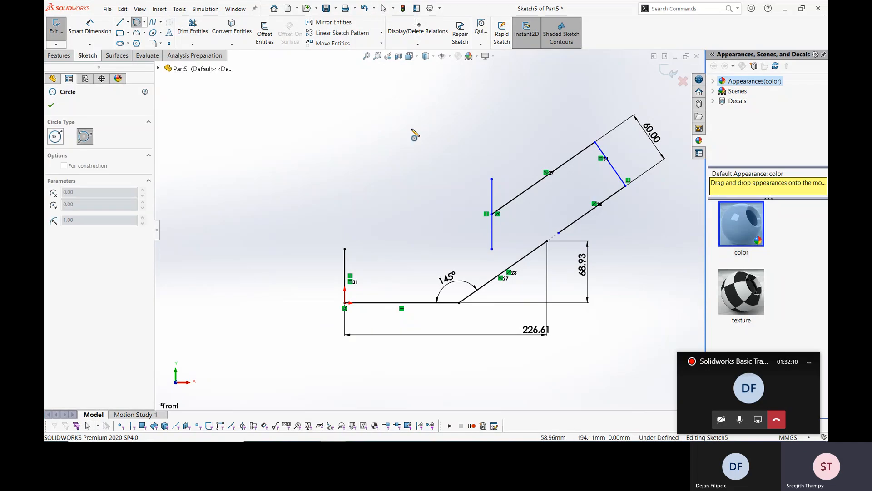
pyautogui.click(526, 142)
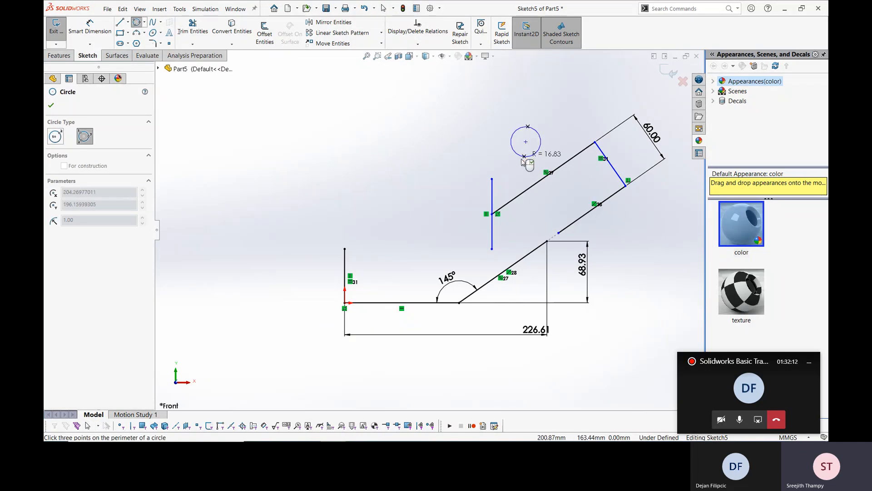
pyautogui.press('Escape')
# Sketch a center-point circle about 21 mm in radius above the parallel line, clear of the separate vertical line.
pyautogui.click(144, 23)
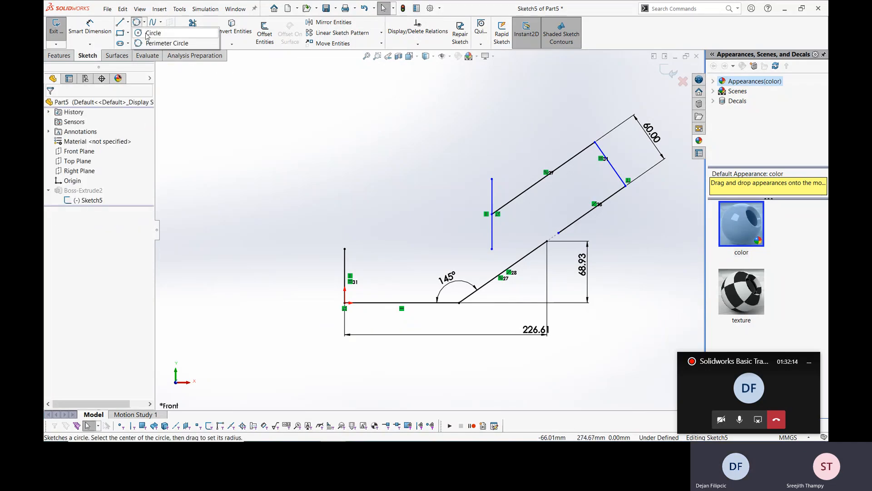
pyautogui.click(153, 30)
pyautogui.click(522, 142)
pyautogui.click(536, 154)
pyautogui.press('Escape')
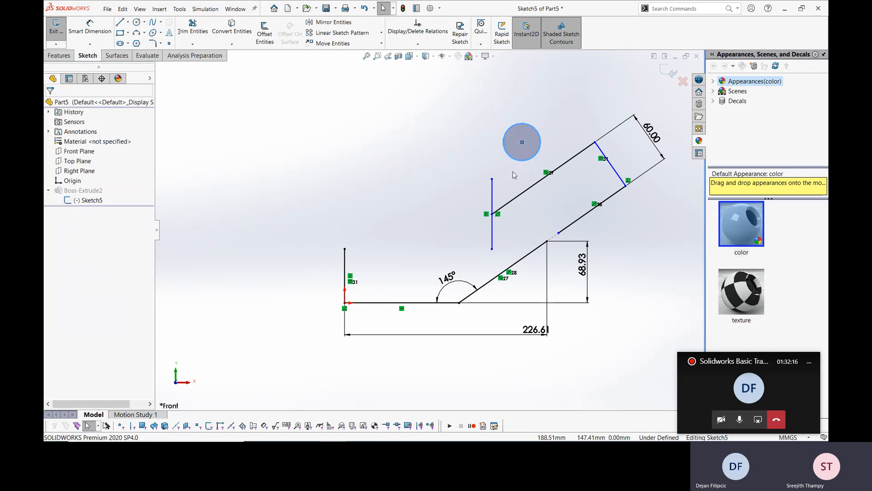
# Add a Tangent relation between the circle and the separate vertical line.
pyautogui.click(492, 196)
pyautogui.keyDown('ctrl'); pyautogui.click(522, 137); pyautogui.keyUp('ctrl')
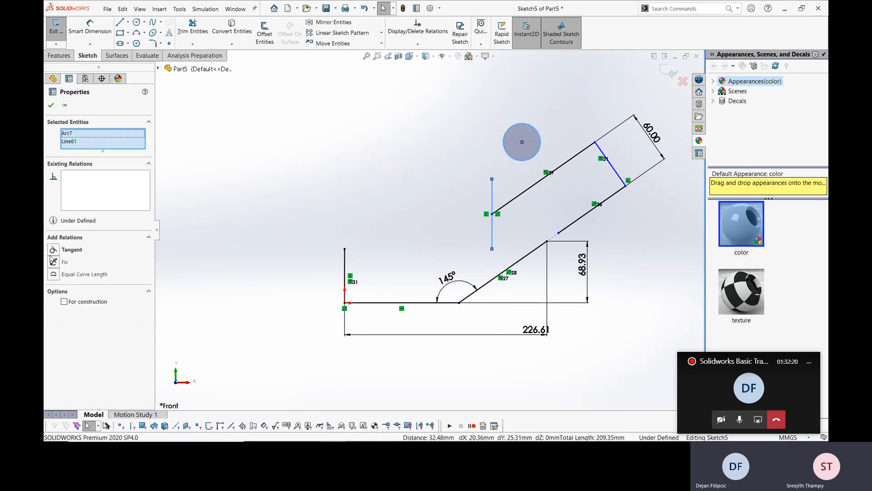
pyautogui.click(53, 250)
pyautogui.click(51, 105)
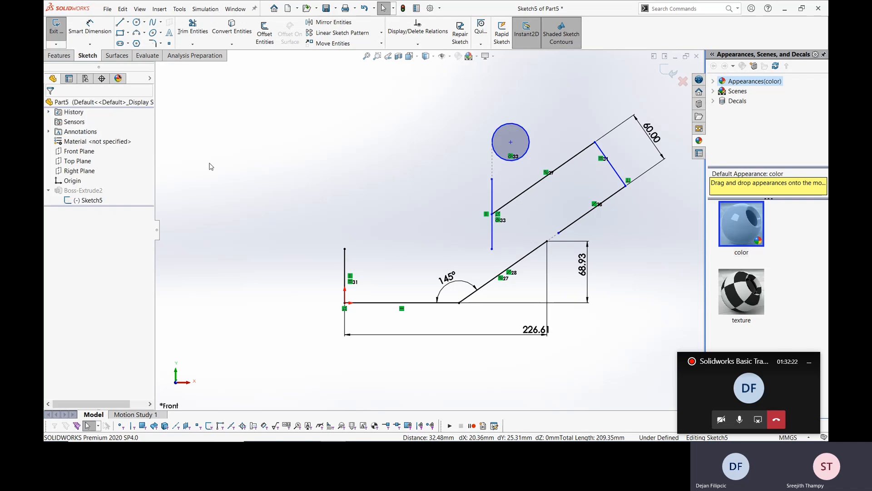
# Add a Tangent relation between the circle and the upper parallel line.
pyautogui.click(528, 144)
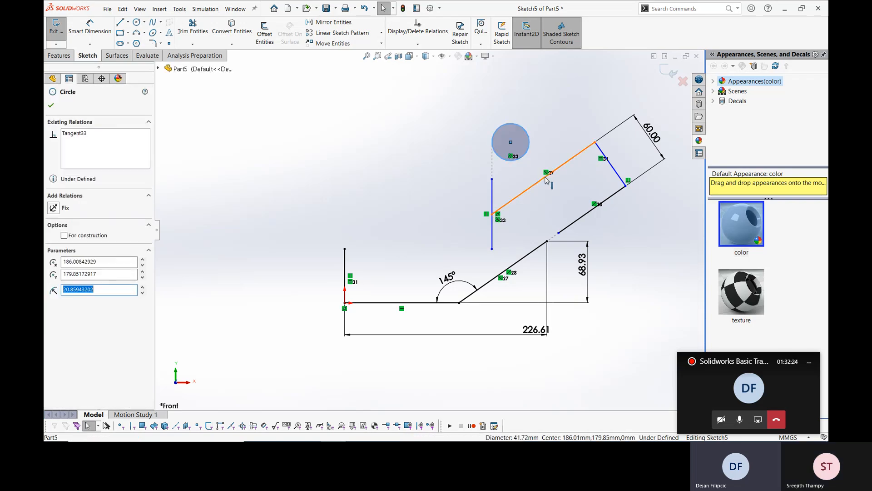
pyautogui.click(548, 177)
pyautogui.keyDown('ctrl'); pyautogui.click(527, 146); pyautogui.keyUp('ctrl')
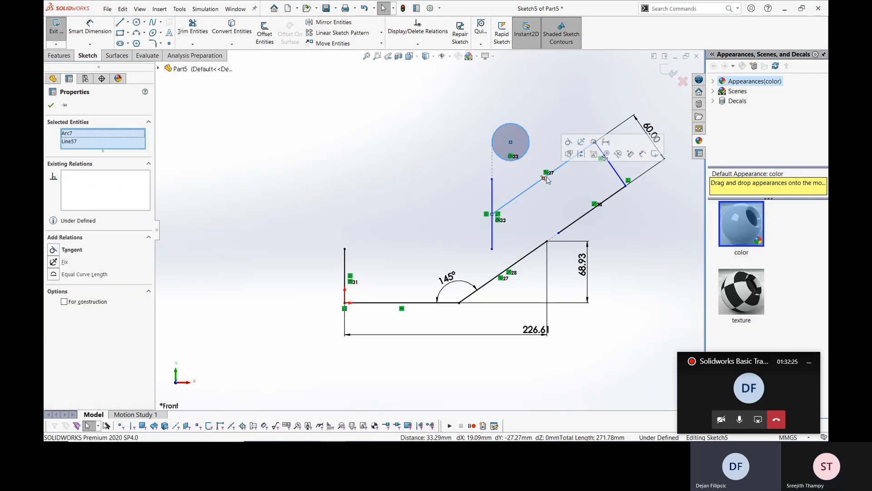
pyautogui.click(573, 149)
pyautogui.click(541, 135)
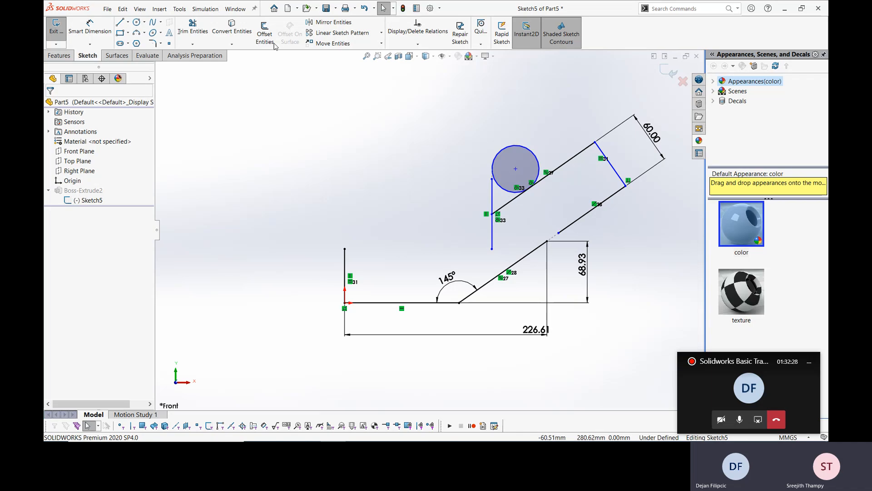
# Extend the separate vertical line up to the circle with Extend Entities, accepting the removal of its Midpoint relation.
pyautogui.click(193, 44)
pyautogui.click(232, 67)
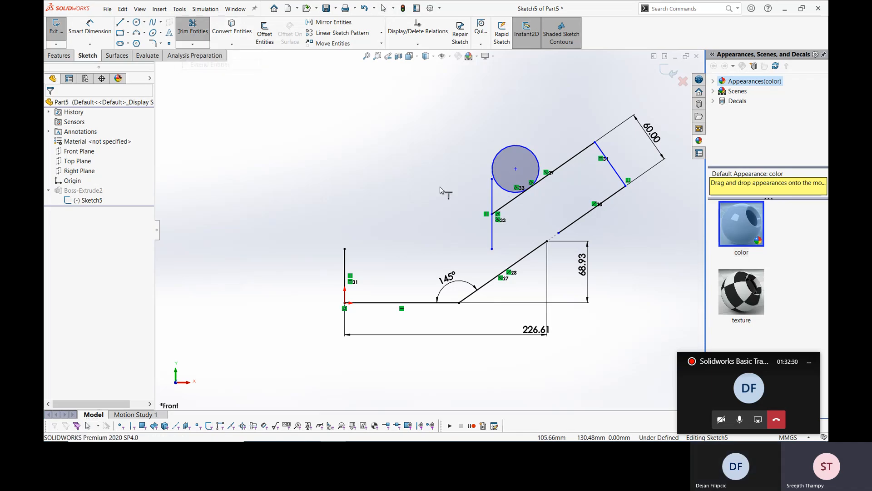
pyautogui.click(492, 190)
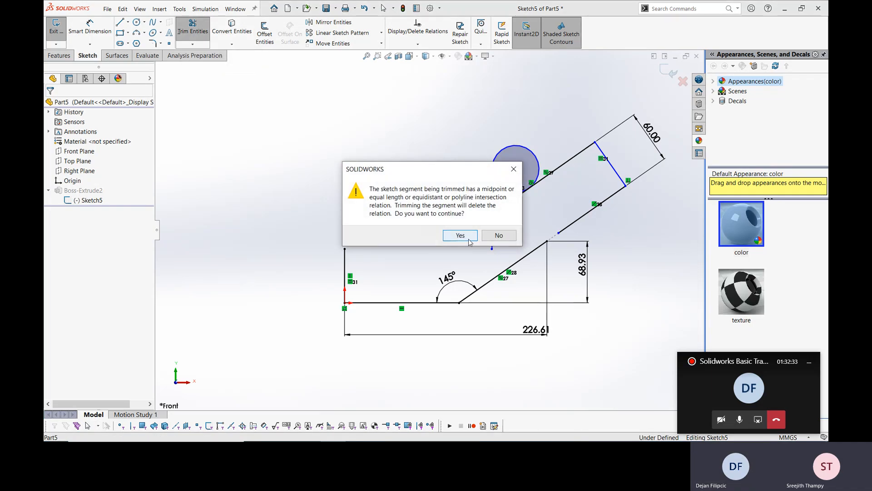
pyautogui.click(512, 233)
pyautogui.press('Escape')
# Check the existing relations between the extended vertical line and the circle.
pyautogui.scroll(-4, 514, 219)
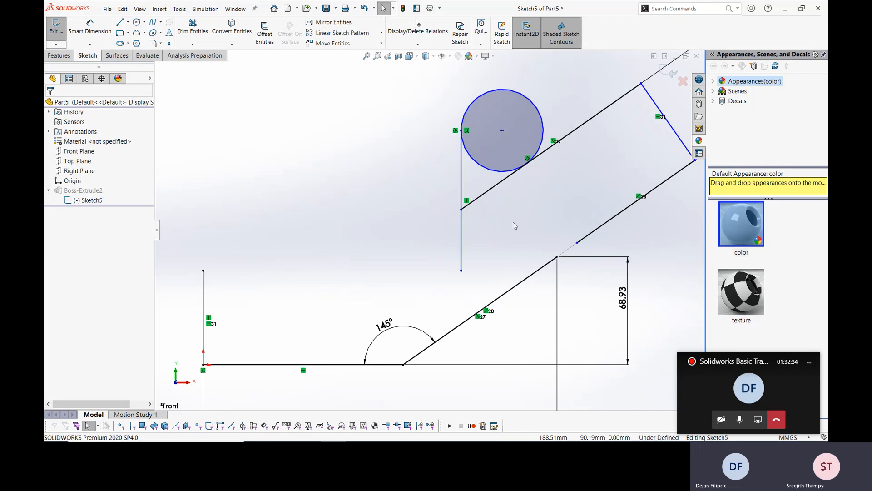
pyautogui.scroll(4, 513, 218)
pyautogui.scroll(1, 513, 220)
pyautogui.scroll(-3, 501, 174)
pyautogui.scroll(1, 475, 167)
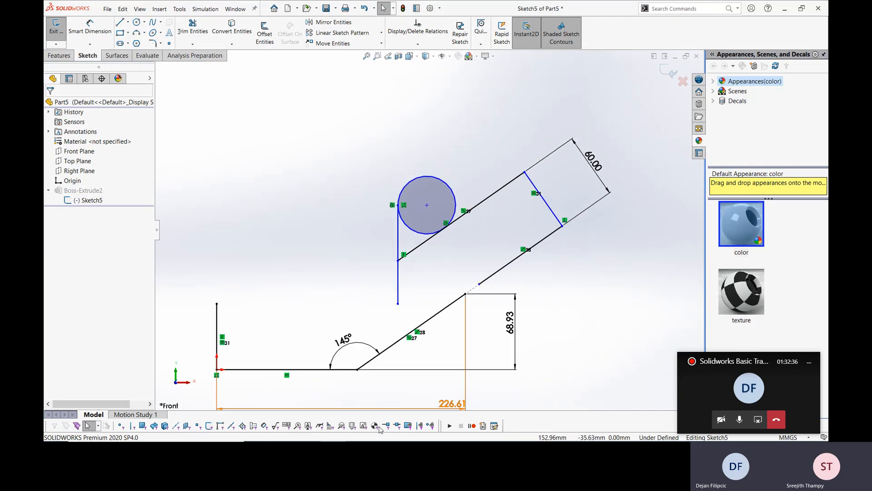
pyautogui.click(399, 237)
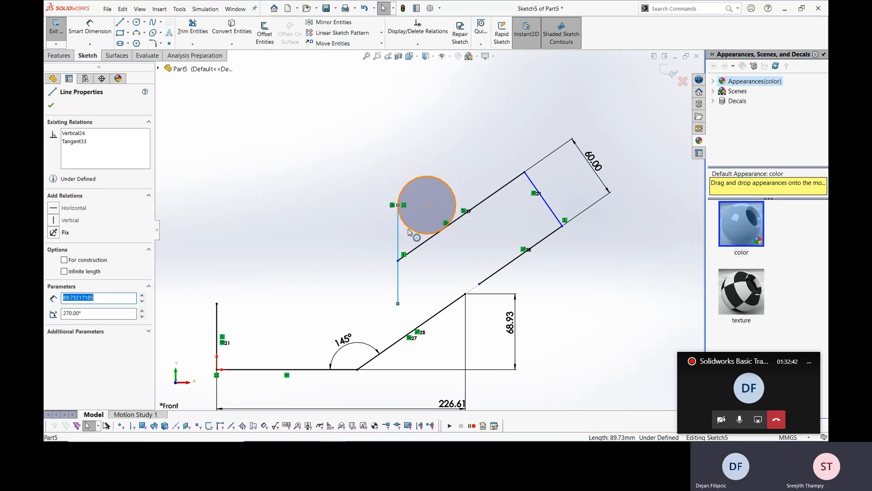
pyautogui.keyDown('ctrl'); pyautogui.click(408, 232); pyautogui.keyUp('ctrl')
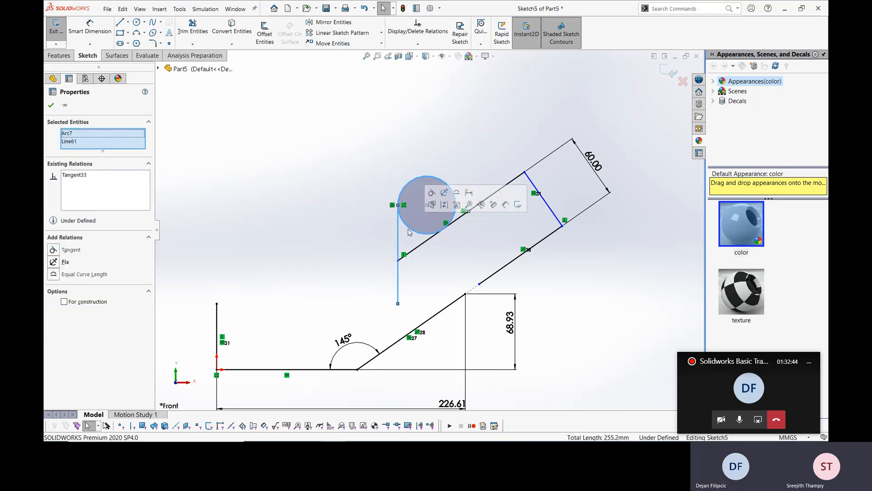
pyautogui.press('Escape')
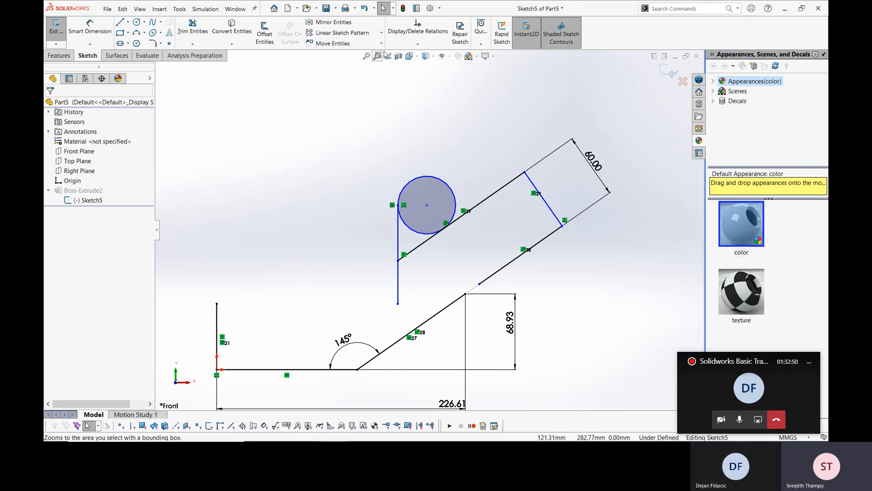
pyautogui.click(423, 45)
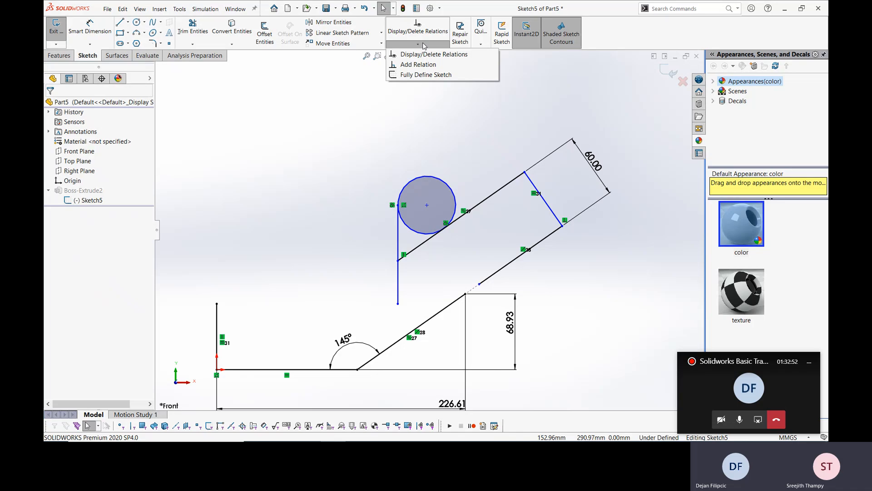
pyautogui.click(417, 66)
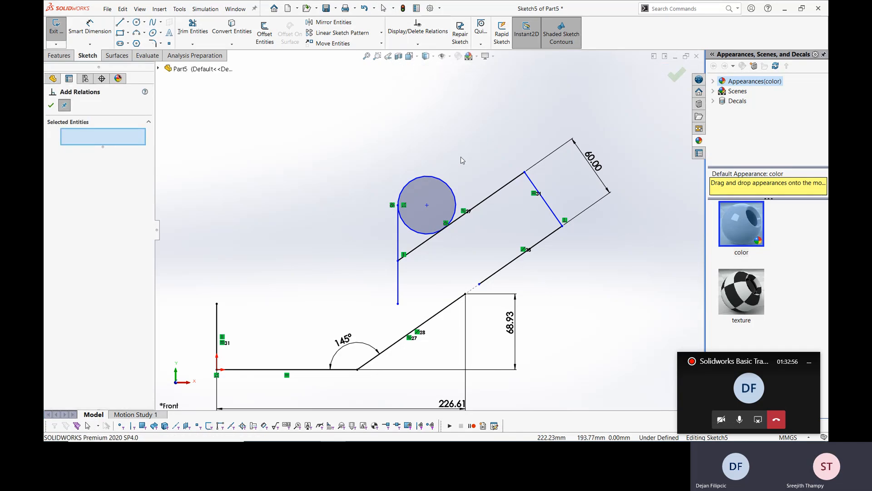
pyautogui.press('Escape')
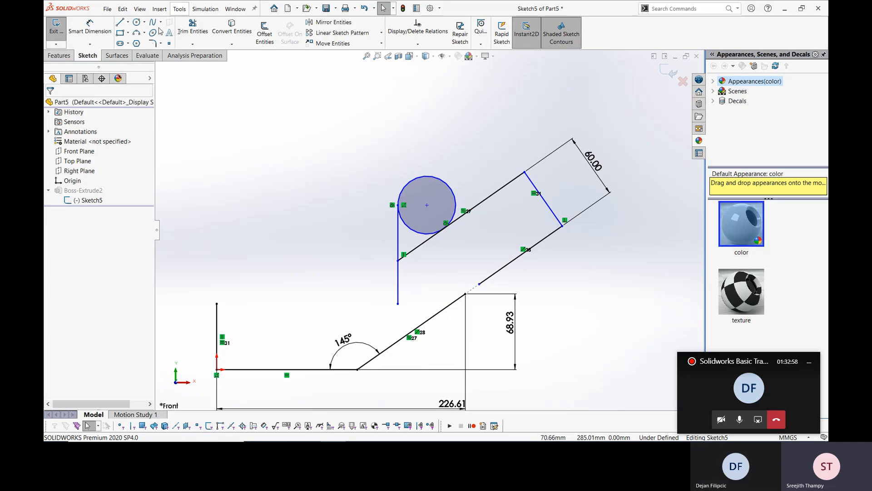
# Delete the tangent circle and sketch a new, unattached circle above the separate vertical line.
pyautogui.click(416, 179)
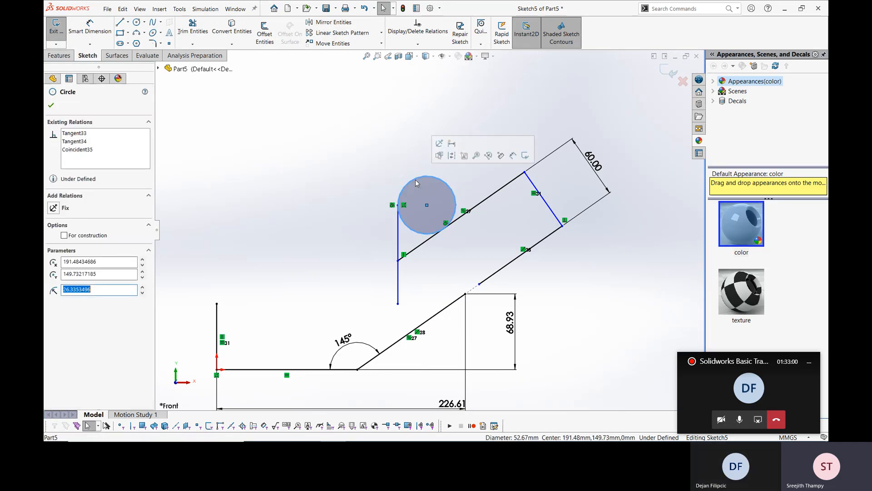
pyautogui.press('Delete')
pyautogui.click(136, 22)
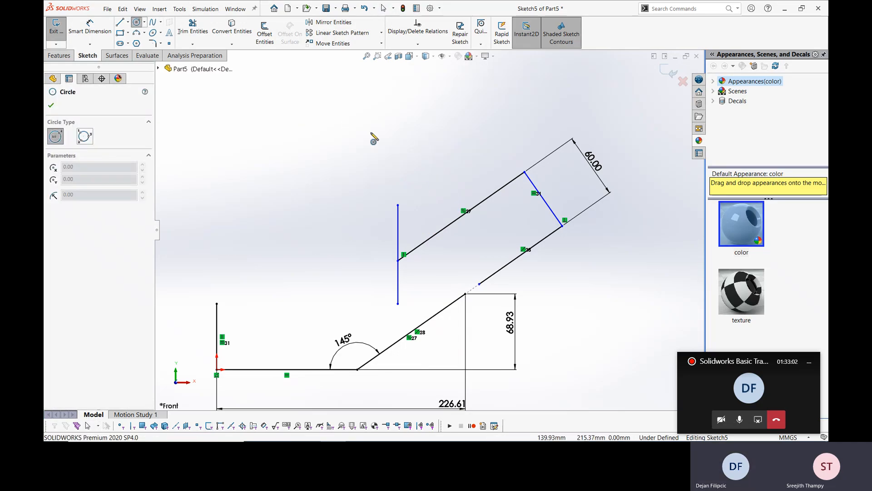
pyautogui.click(384, 125)
pyautogui.click(353, 132)
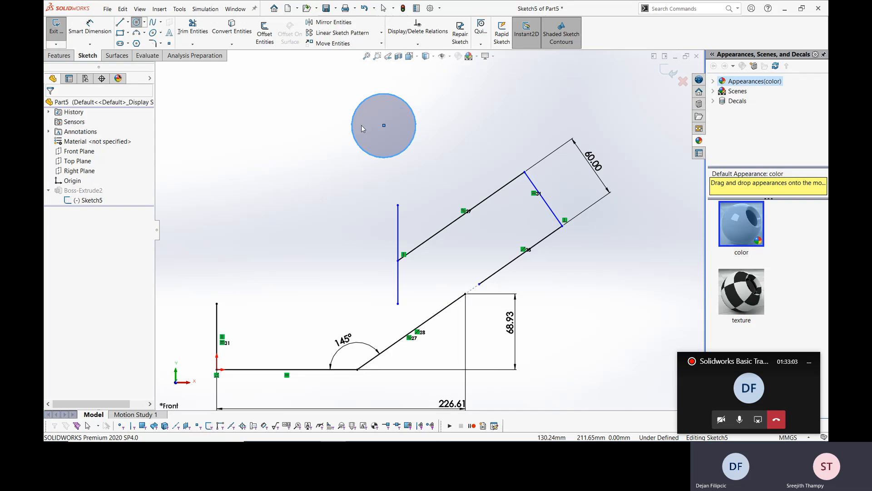
# Use the Add Relation command to make the new circle Tangent to the separate vertical line.
pyautogui.click(417, 44)
pyautogui.click(415, 62)
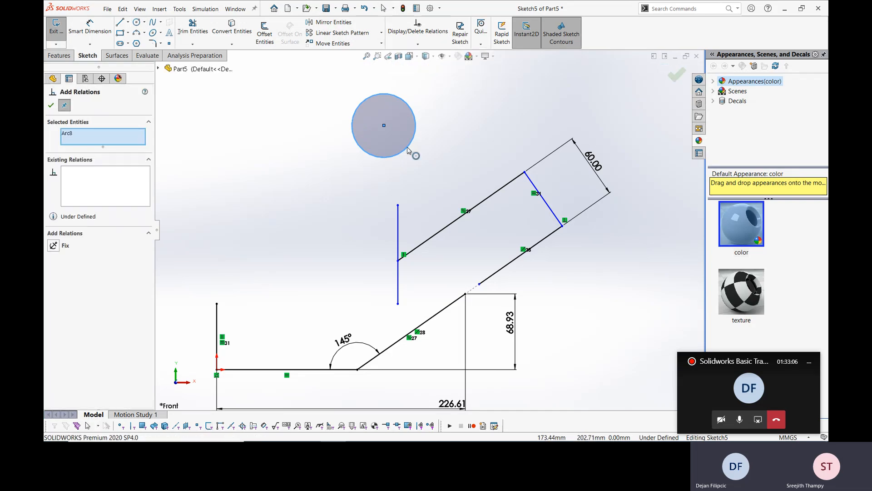
pyautogui.click(401, 216)
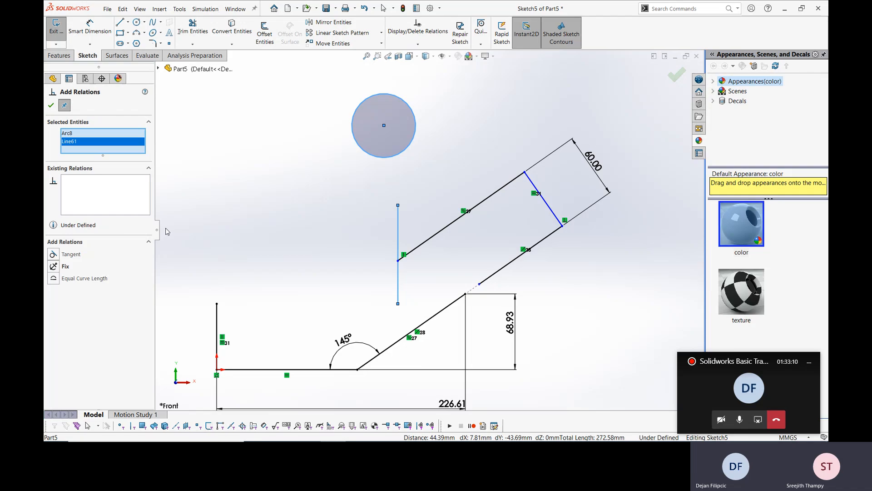
pyautogui.click(54, 255)
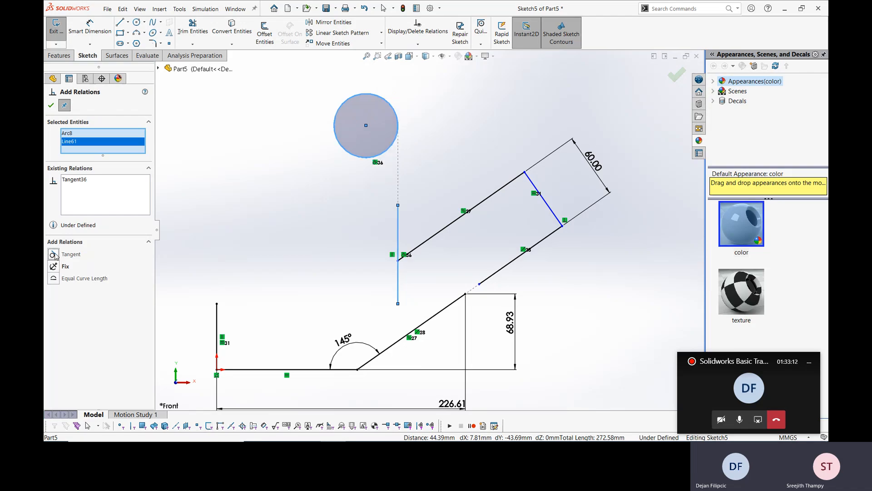
pyautogui.click(51, 106)
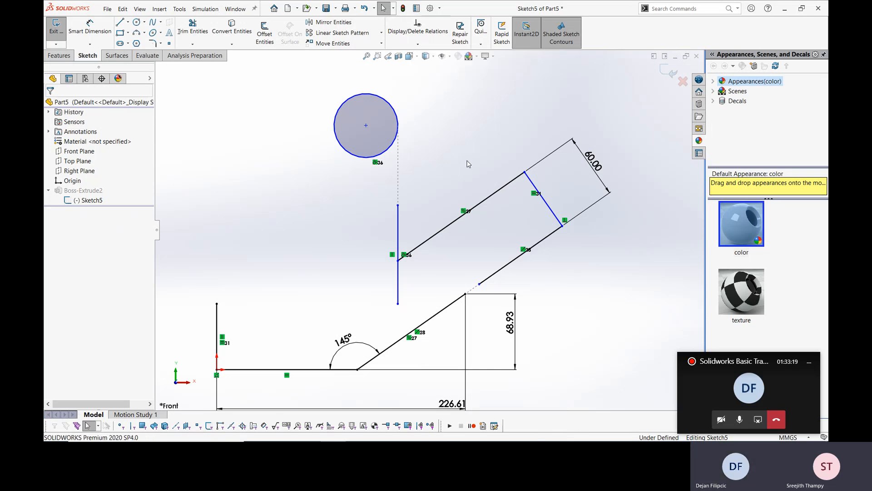
# Review the Add Relations, Smart Dimension and dimension types sections of LESSON-2.pdf, and switch back to SOLIDWORKS.
pyautogui.moveTo(326, 439)
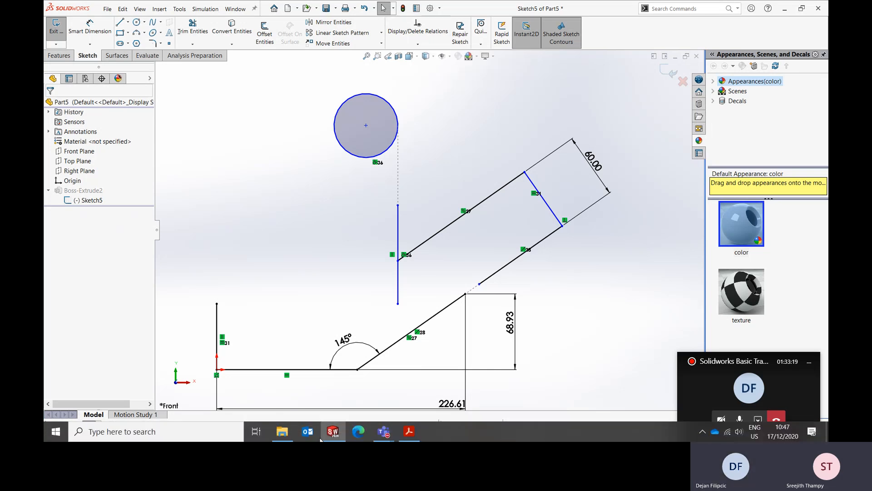
pyautogui.click(409, 431)
pyautogui.scroll(-10, 331, 314)
pyautogui.scroll(10, 332, 318)
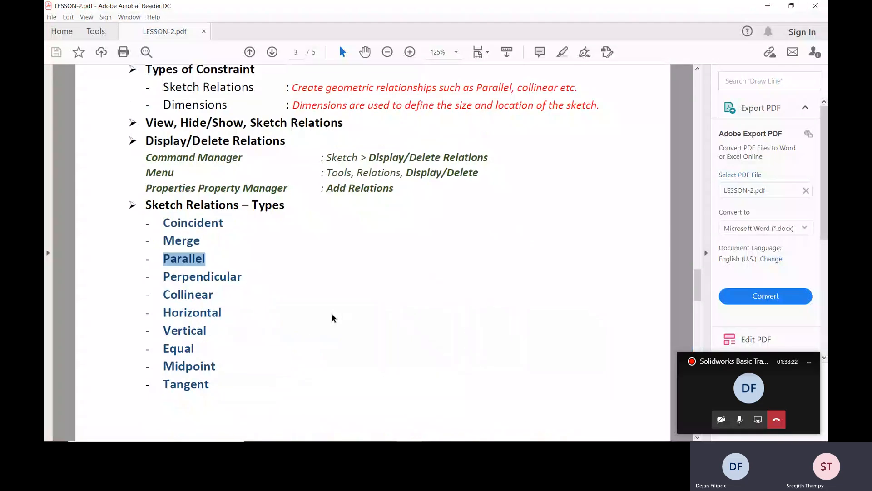
pyautogui.scroll(-5, 332, 317)
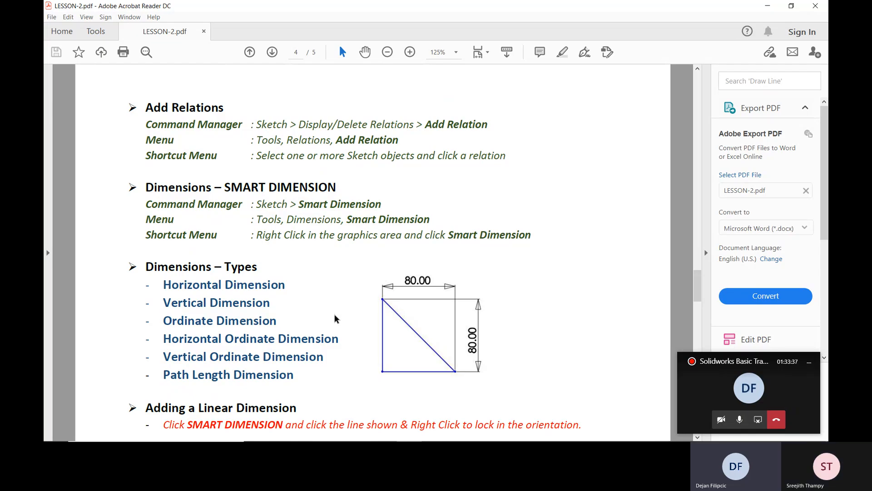
pyautogui.scroll(-1, 294, 223)
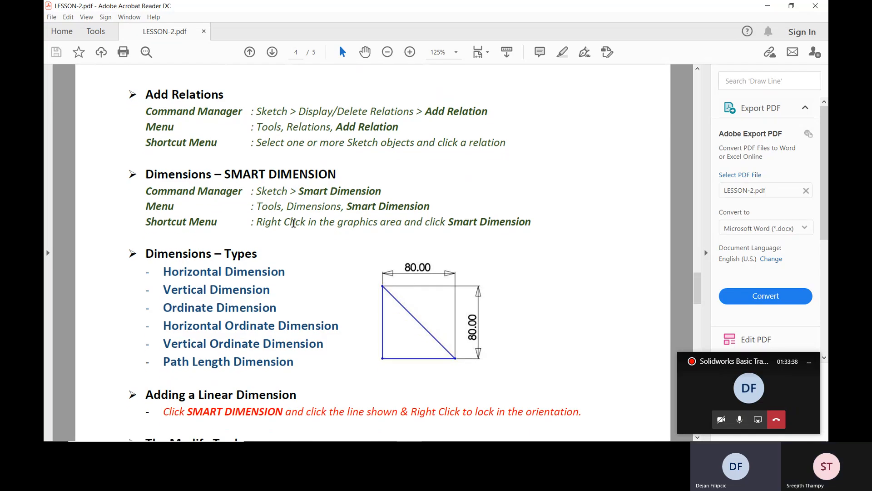
pyautogui.click(768, 5)
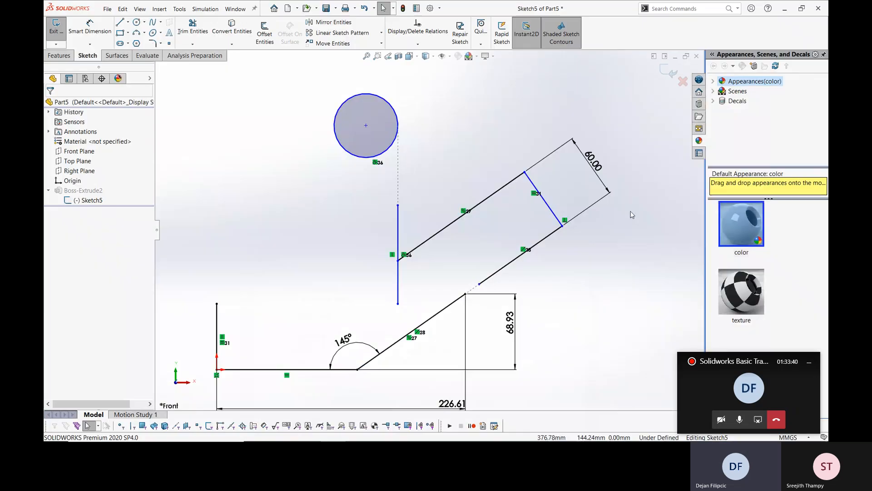
# Delete all lines, the circle and the dimensions from the sketch.
pyautogui.moveTo(600, 139)
pyautogui.mouseDown()
pyautogui.moveTo(464, 342)
pyautogui.moveTo(328, 353)
pyautogui.mouseUp()
pyautogui.press('Delete')
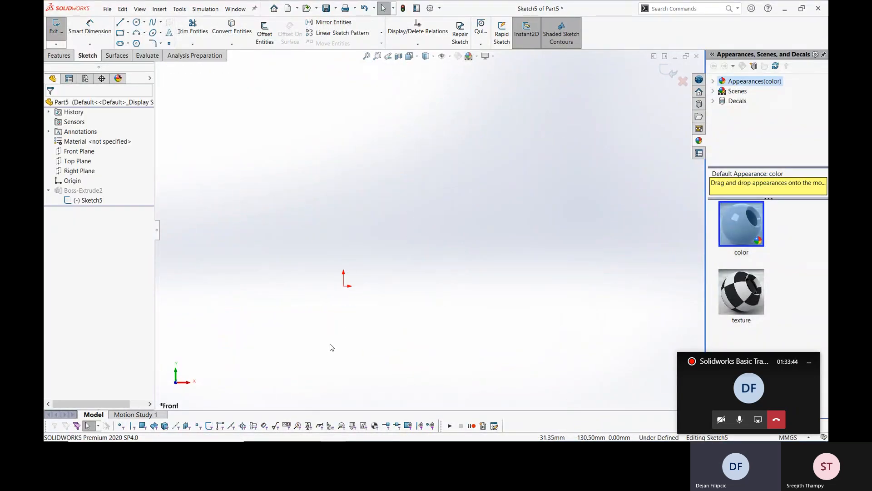
# Sketch a four-step staircase outline of alternating vertical and horizontal lines rising from the origin, about 475 mm wide overall.
pyautogui.click(119, 32)
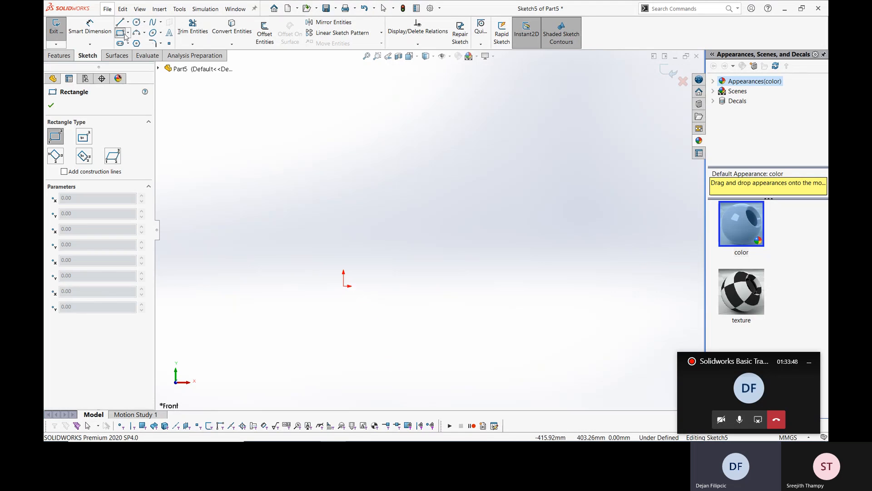
pyautogui.click(120, 23)
pyautogui.click(344, 285)
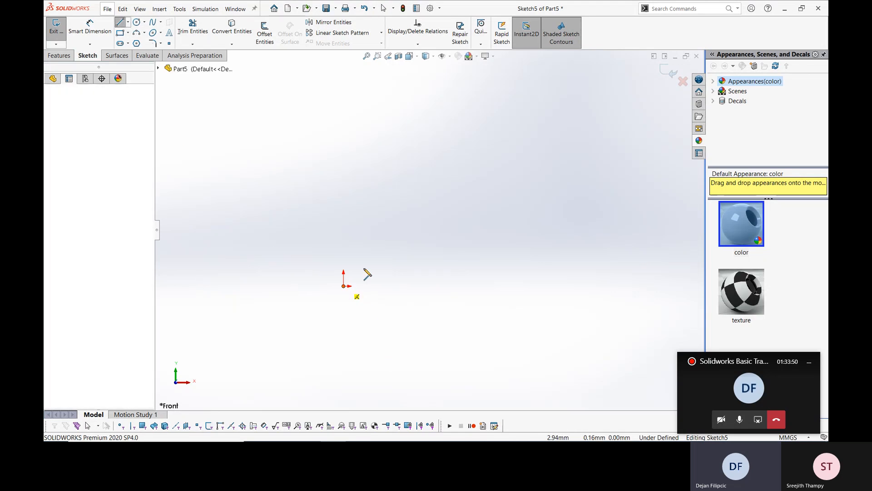
pyautogui.click(343, 243)
pyautogui.click(391, 244)
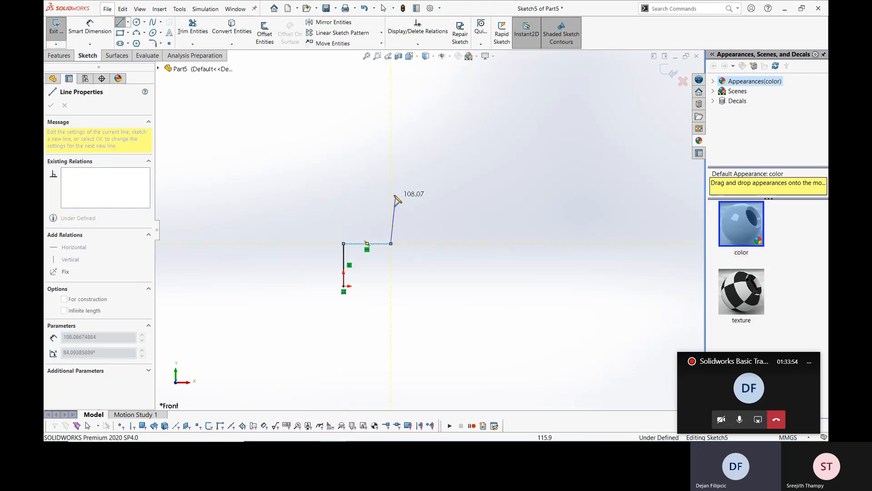
pyautogui.click(391, 194)
pyautogui.click(445, 194)
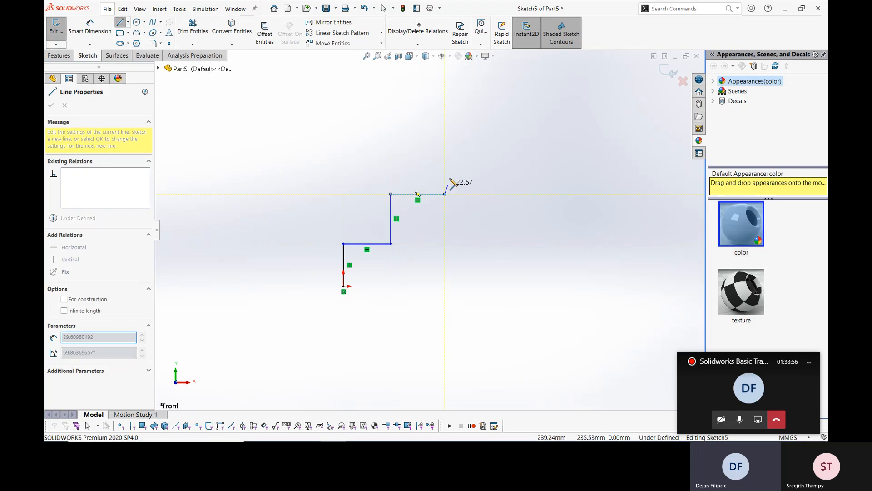
pyautogui.click(445, 140)
pyautogui.click(508, 140)
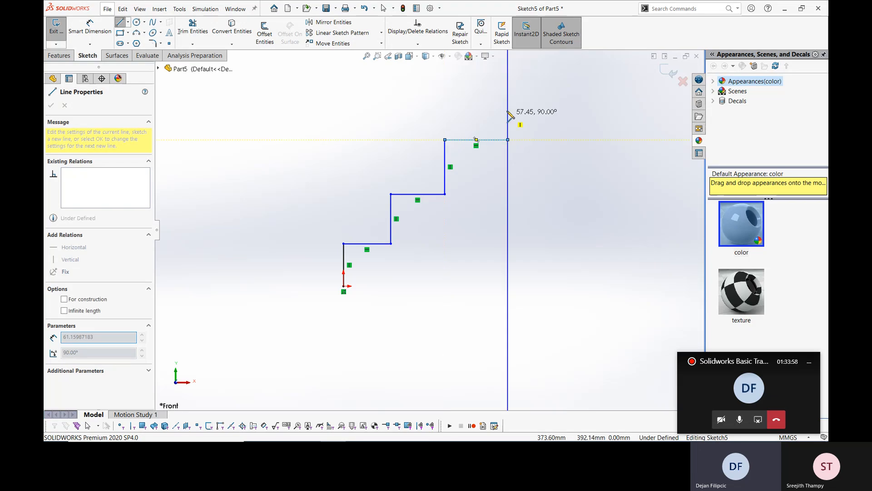
pyautogui.click(508, 92)
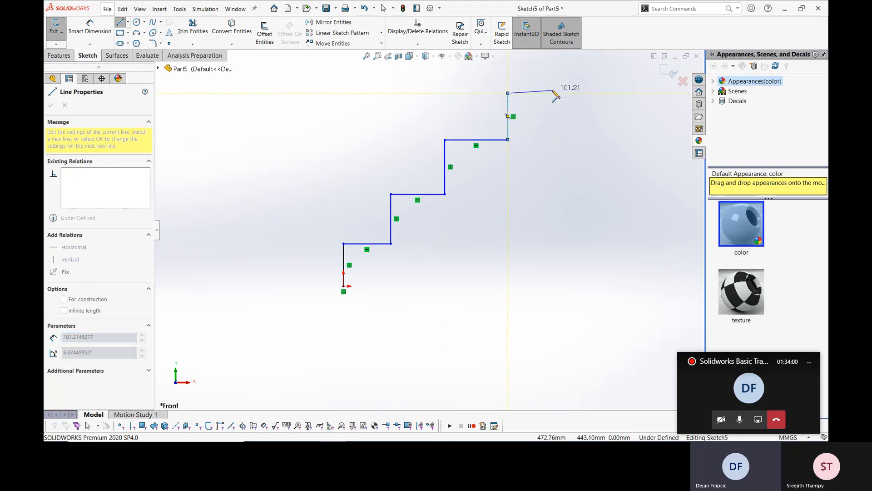
pyautogui.click(554, 92)
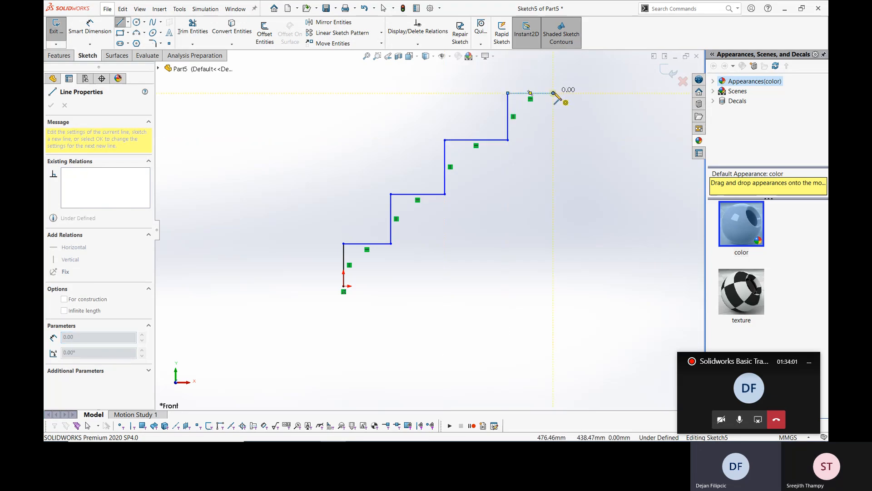
# Close the staircase profile with a vertical line down to the origin's level and a horizontal line back to the origin.
pyautogui.click(554, 286)
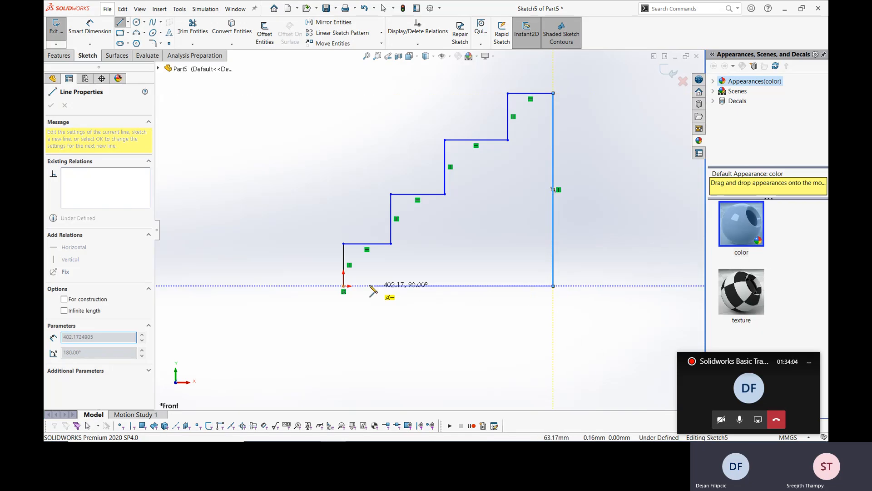
pyautogui.click(344, 286)
pyautogui.press('Escape')
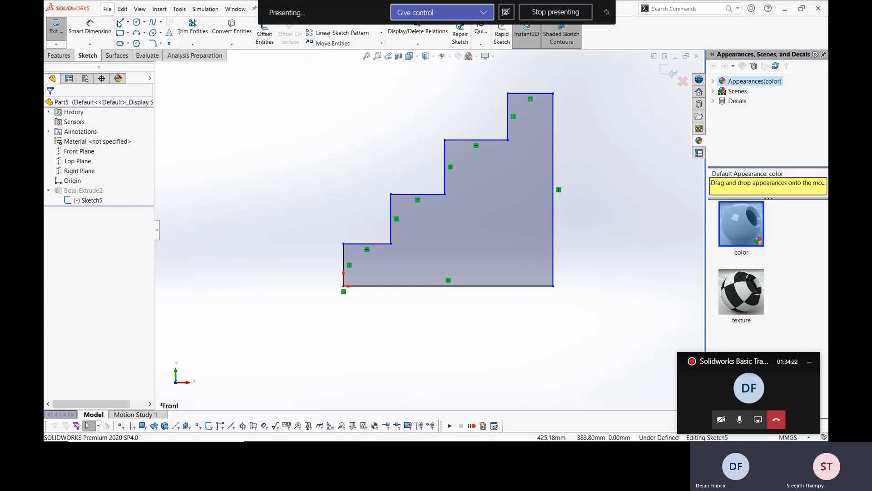
# Sketch a circle with a radius of about 157 mm centred on the profile's lower-right corner.
pyautogui.click(136, 22)
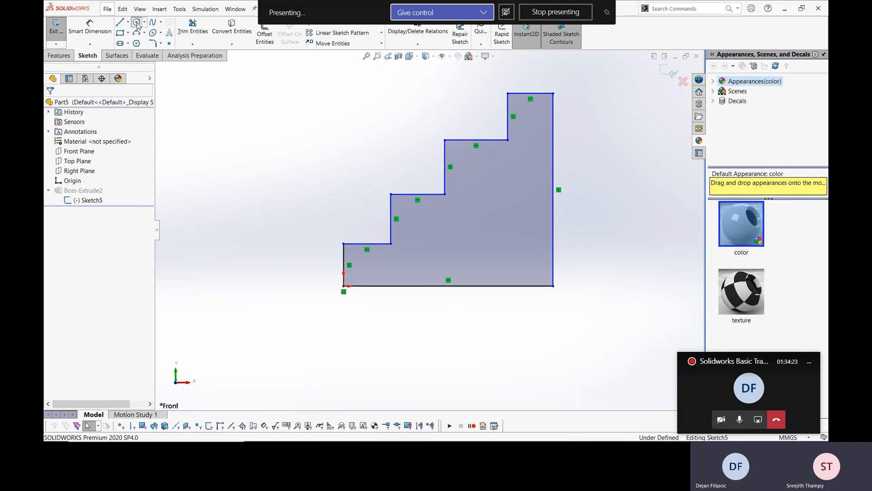
pyautogui.click(554, 286)
pyautogui.click(505, 235)
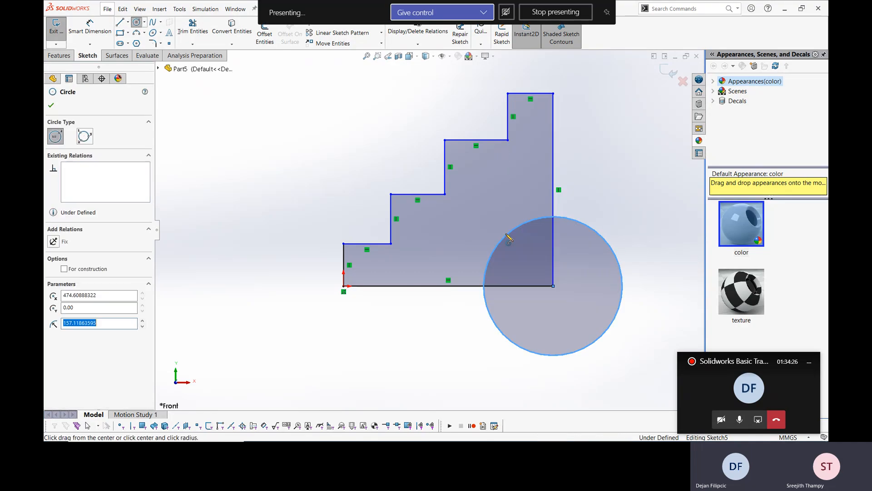
pyautogui.press('Escape')
# Power-trim the outer part of the circle and the corner lines inside it, leaving a concave quarter arc in the profile.
pyautogui.click(192, 27)
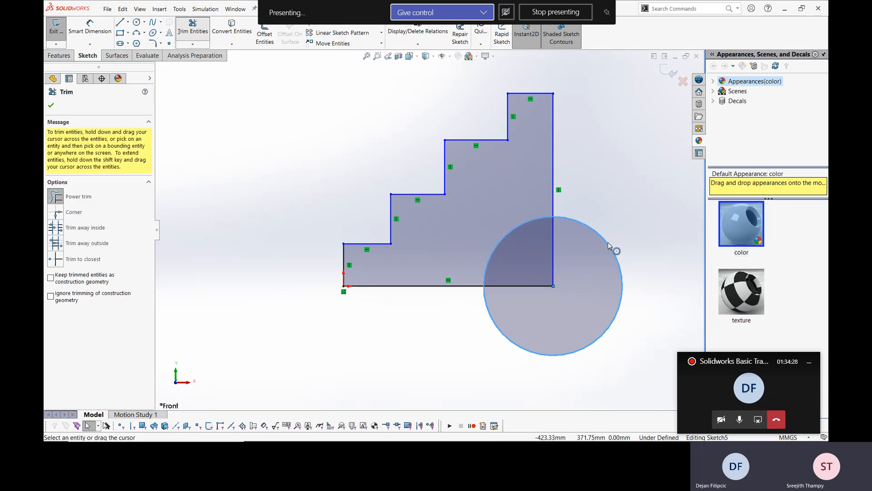
pyautogui.moveTo(583, 226); pyautogui.dragTo(536, 289)
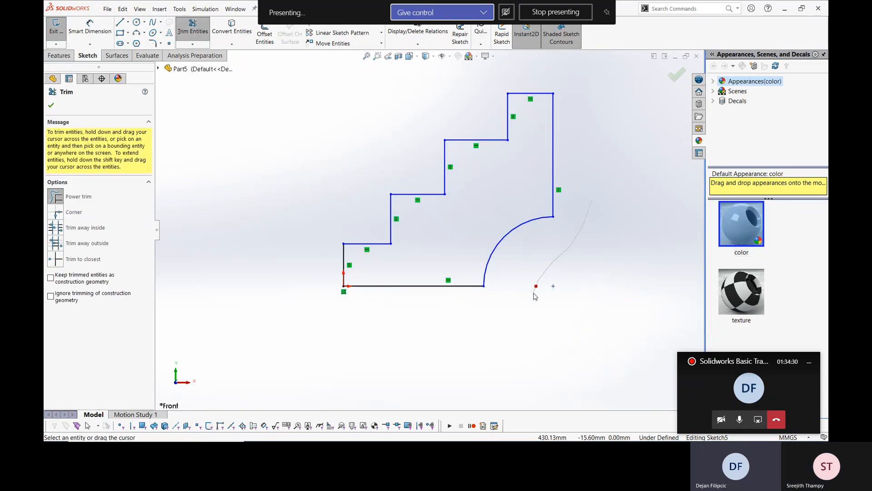
pyautogui.press('Escape')
# Add a Smart Dimension to the concave corner arc and set its radius to 150 mm.
pyautogui.click(90, 26)
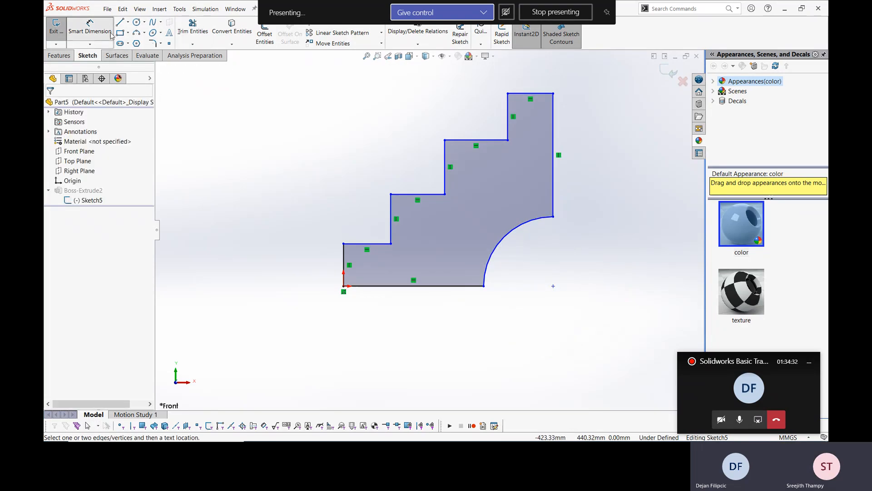
pyautogui.click(510, 232)
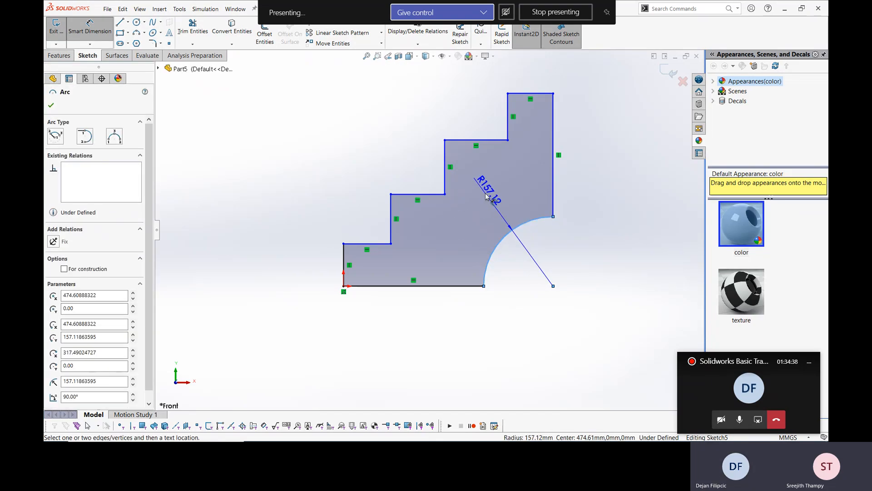
pyautogui.click(463, 204)
pyautogui.write('150')
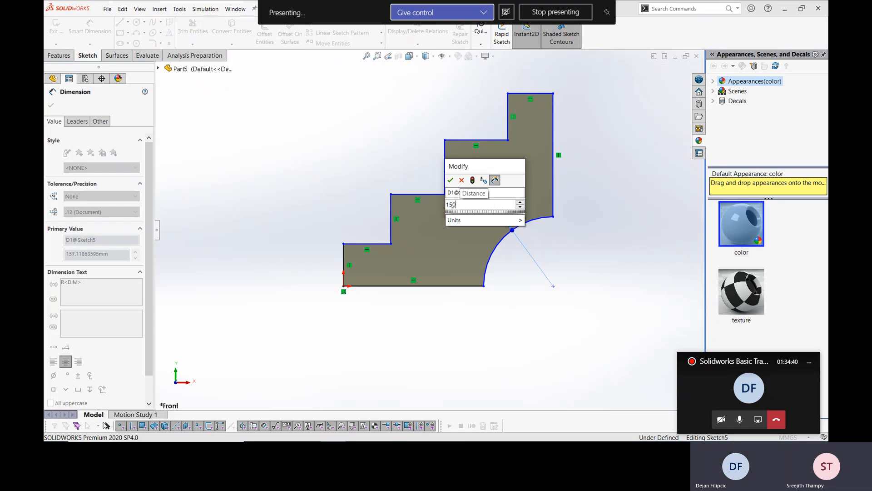
pyautogui.press('Return')
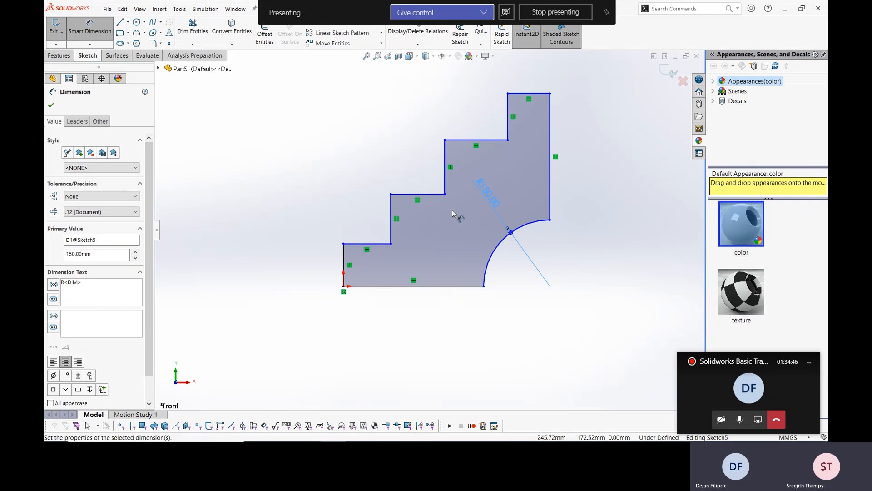
# Dimension the long vertical line above the arc and set its length to 280 mm.
pyautogui.click(552, 191)
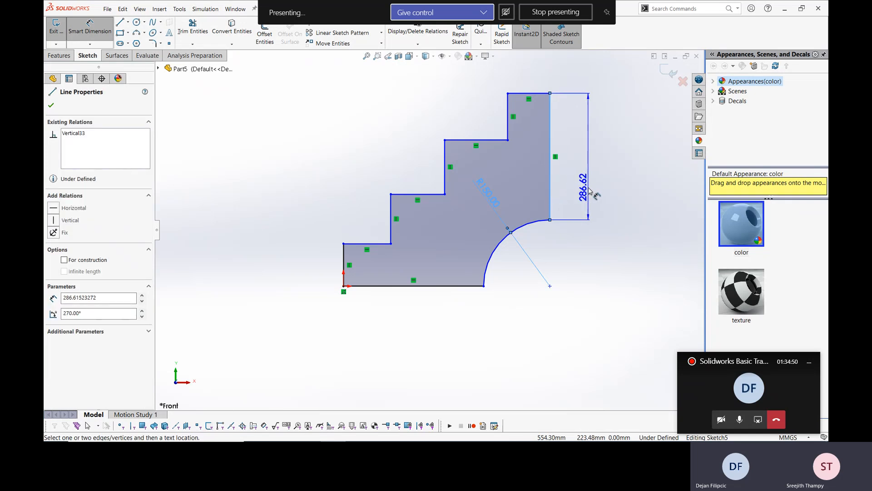
pyautogui.click(601, 194)
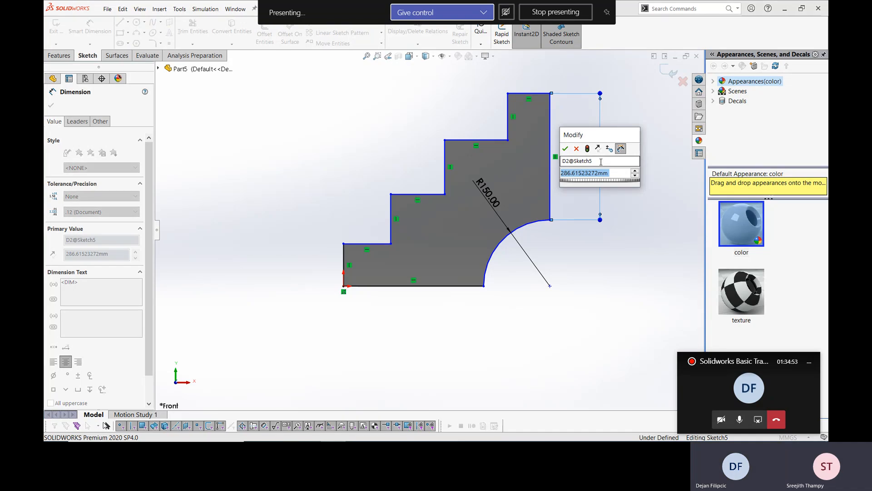
pyautogui.write('280')
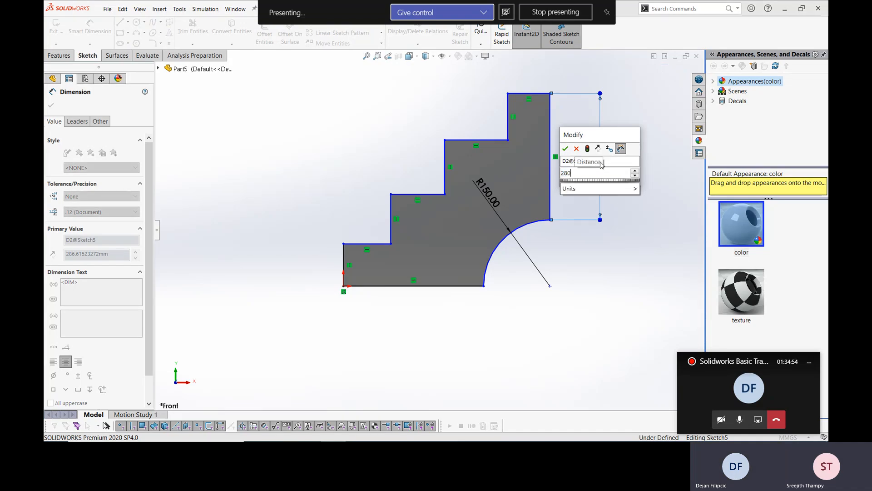
pyautogui.press('Return')
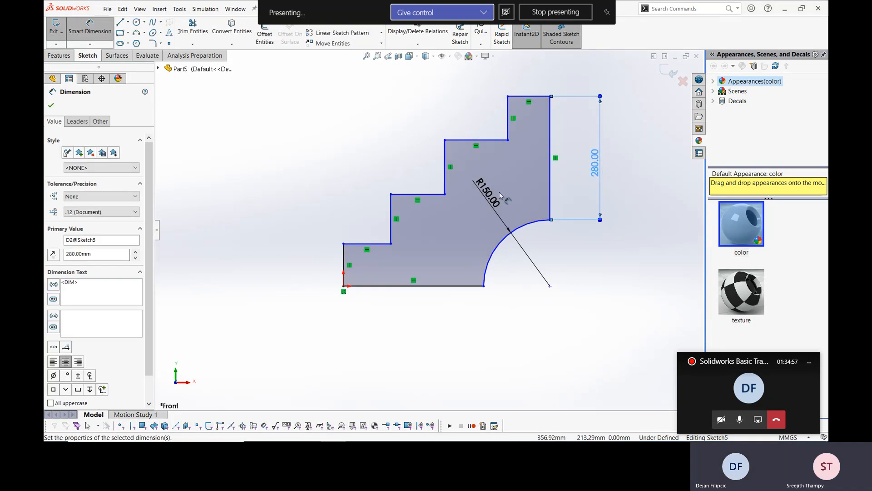
pyautogui.click(508, 129)
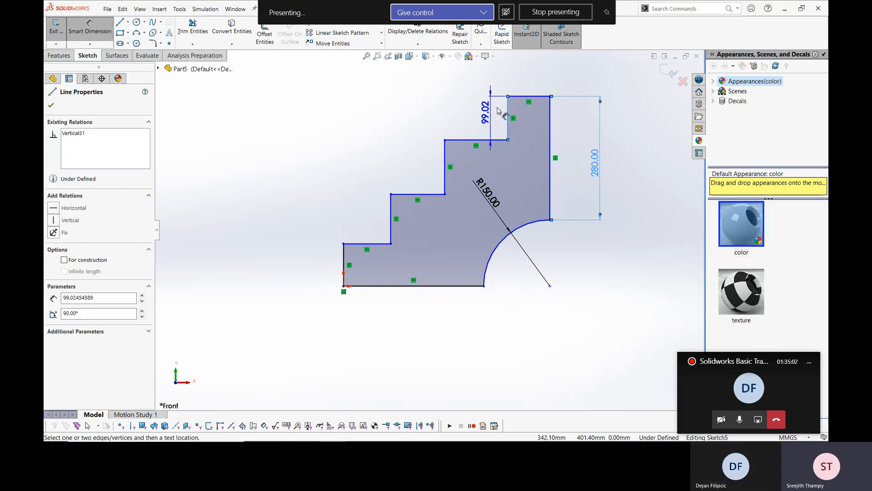
pyautogui.press('Escape')
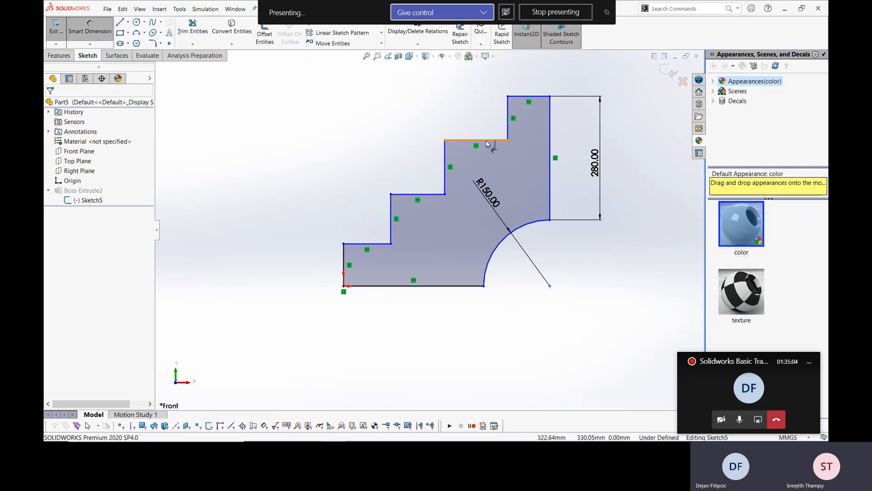
pyautogui.click(491, 140)
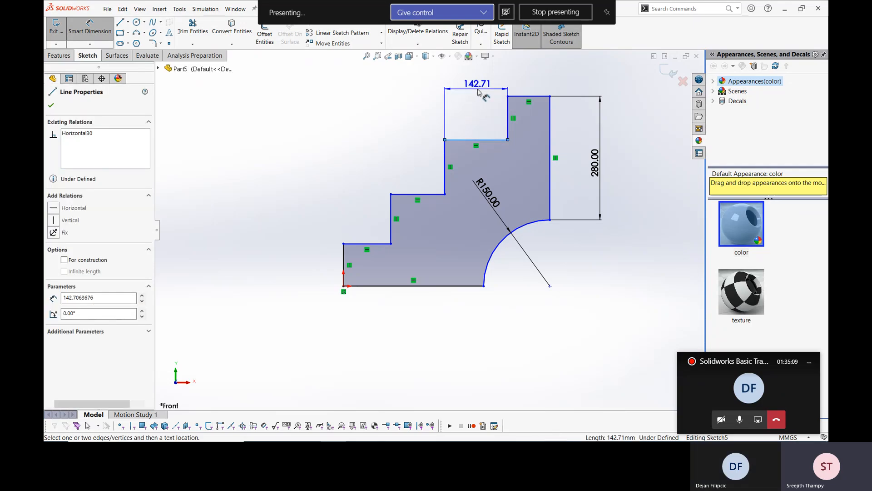
pyautogui.press('Escape')
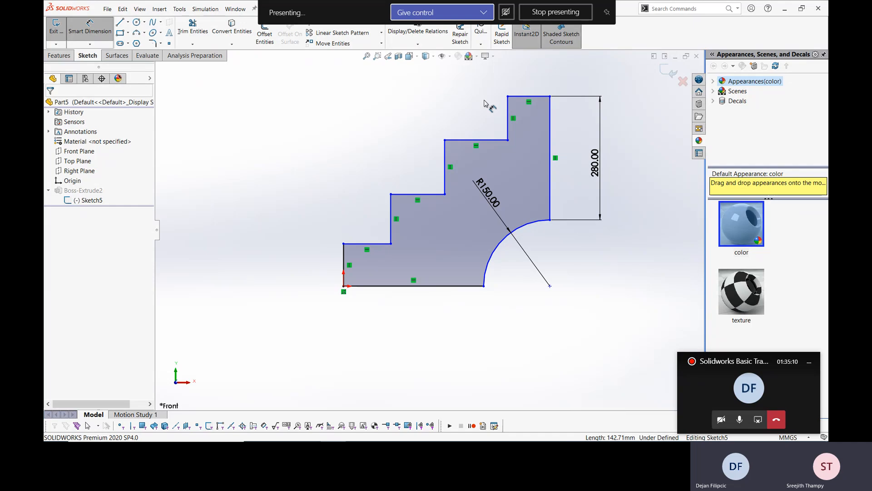
pyautogui.press('Escape')
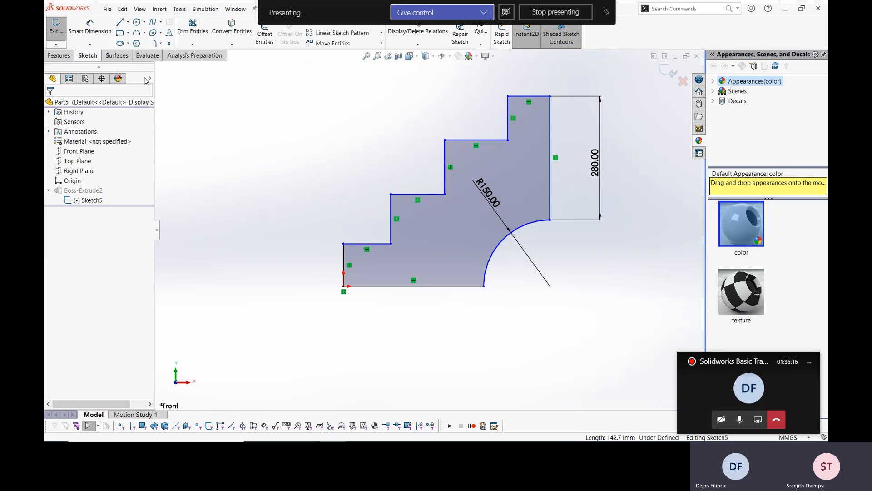
# Add a Horizontal Dimension between the vertical lines of the first and second steps, keeping the distance as drawn.
pyautogui.click(104, 46)
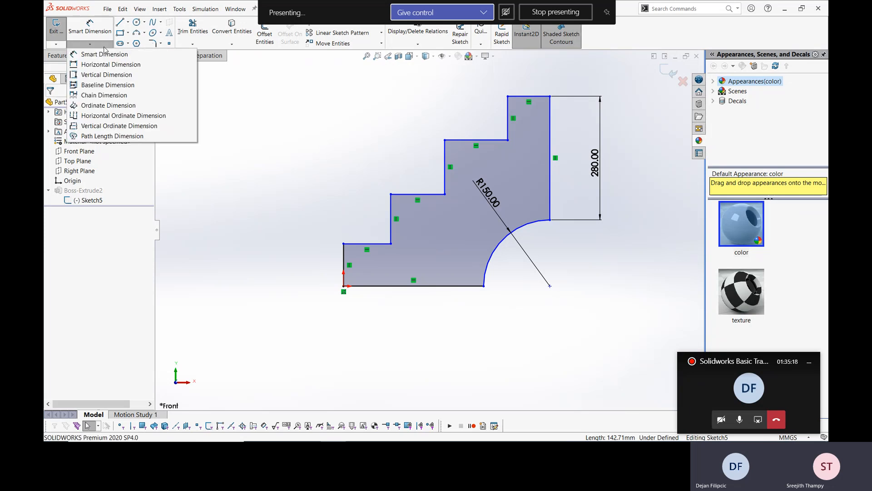
pyautogui.click(104, 65)
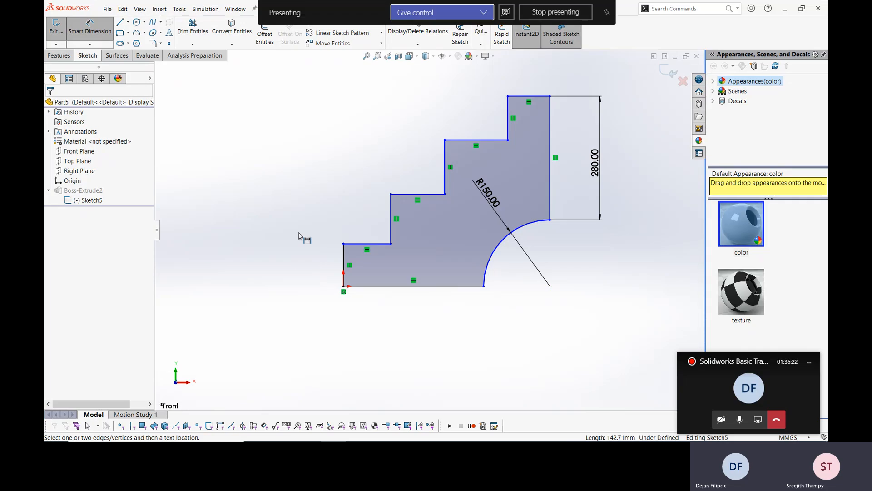
pyautogui.click(344, 262)
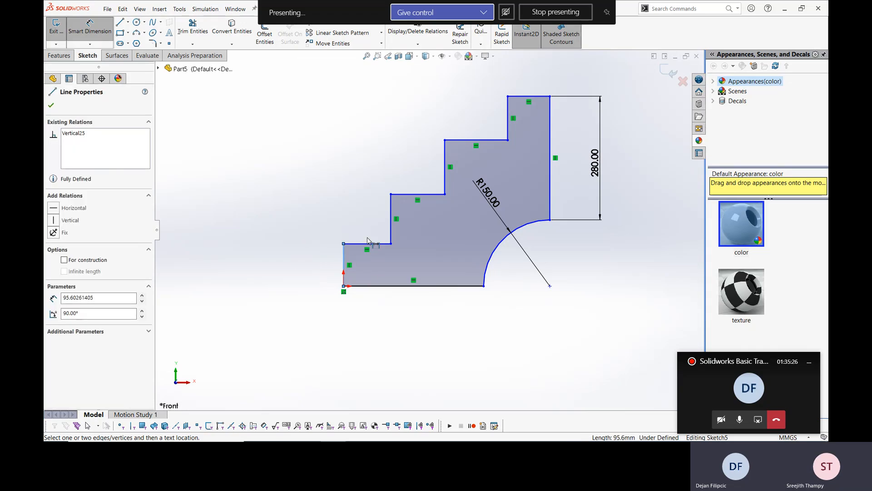
pyautogui.click(391, 236)
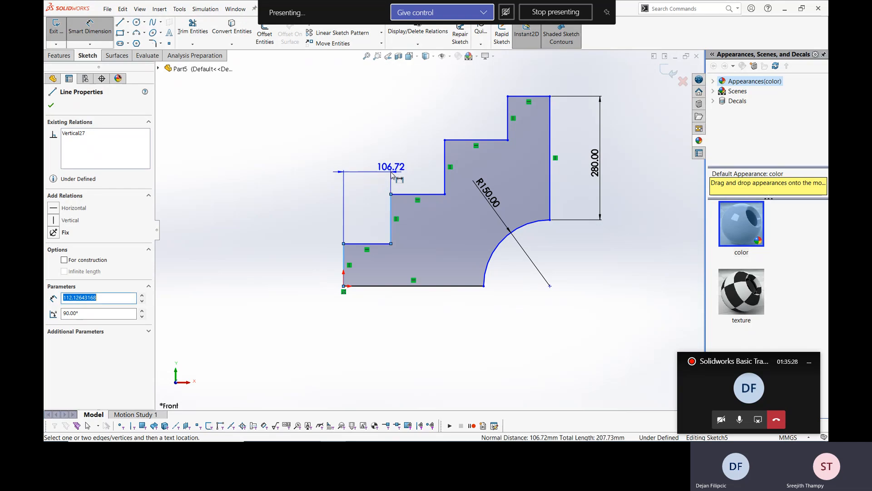
pyautogui.click(388, 167)
pyautogui.press('Return')
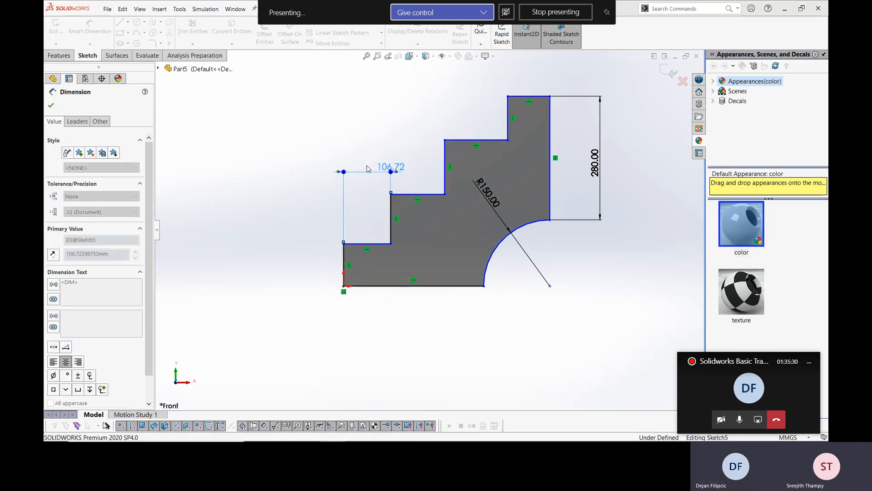
pyautogui.click(405, 196)
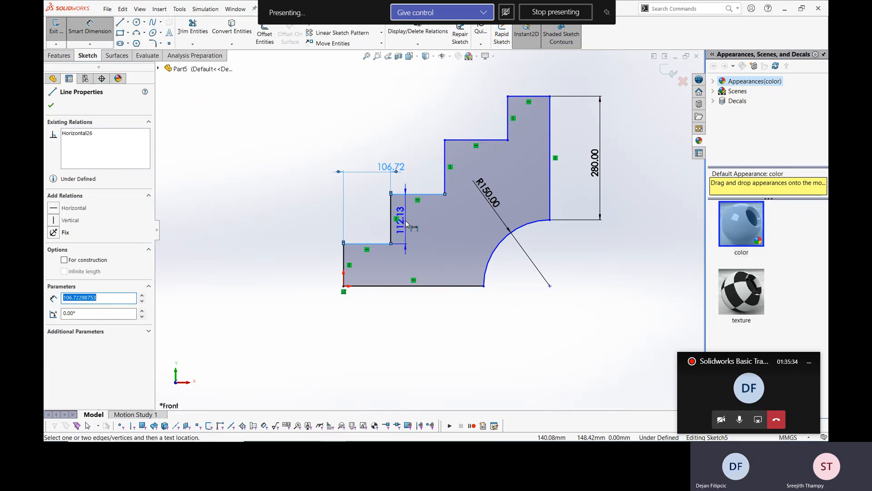
pyautogui.press('Escape')
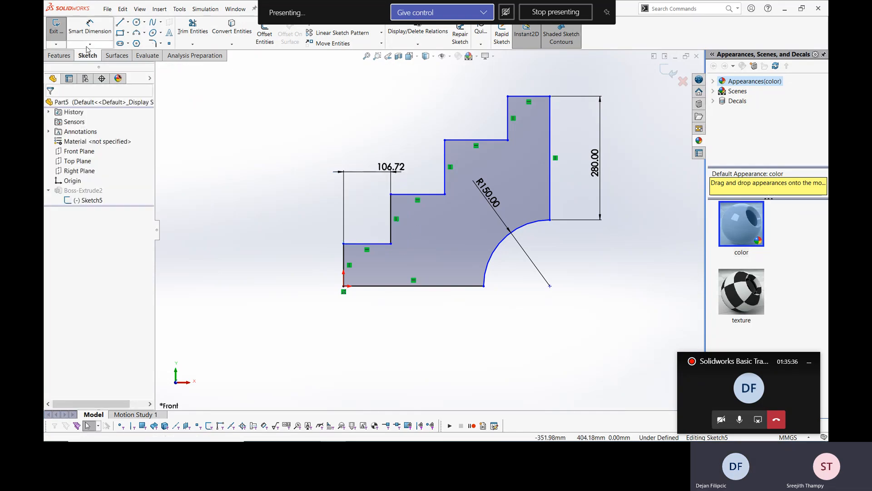
# Add a Horizontal Dimension between the vertical lines of the second and third steps, keeping the distance as drawn.
pyautogui.click(90, 44)
pyautogui.click(111, 64)
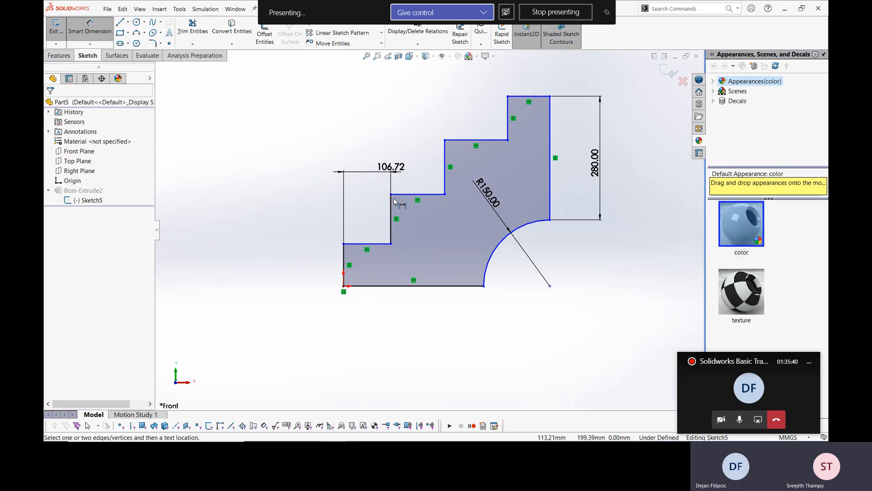
pyautogui.click(391, 205)
pyautogui.click(445, 189)
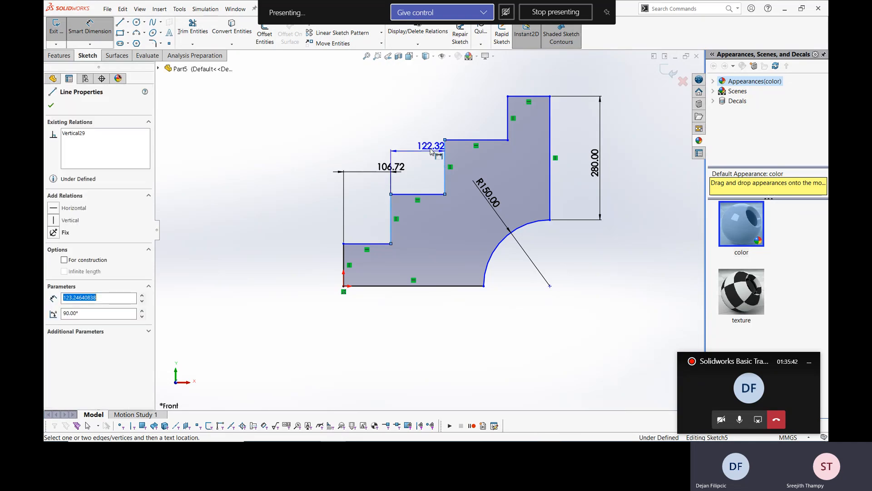
pyautogui.click(430, 150)
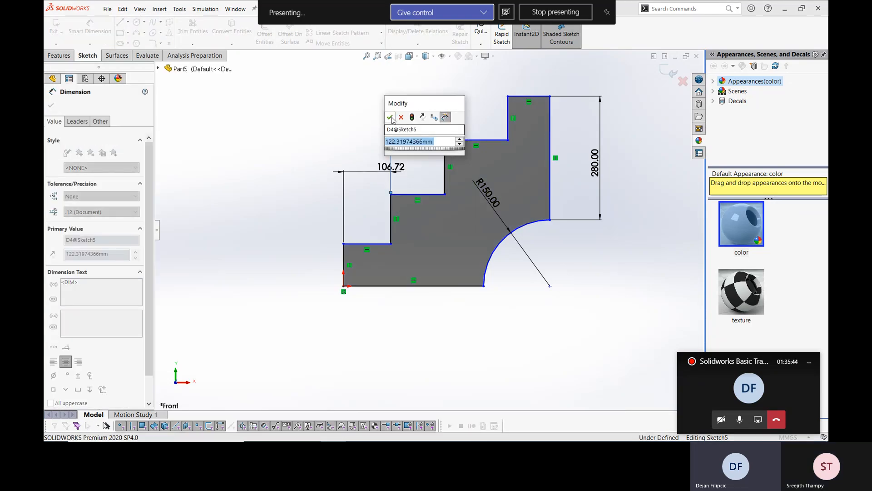
pyautogui.click(390, 118)
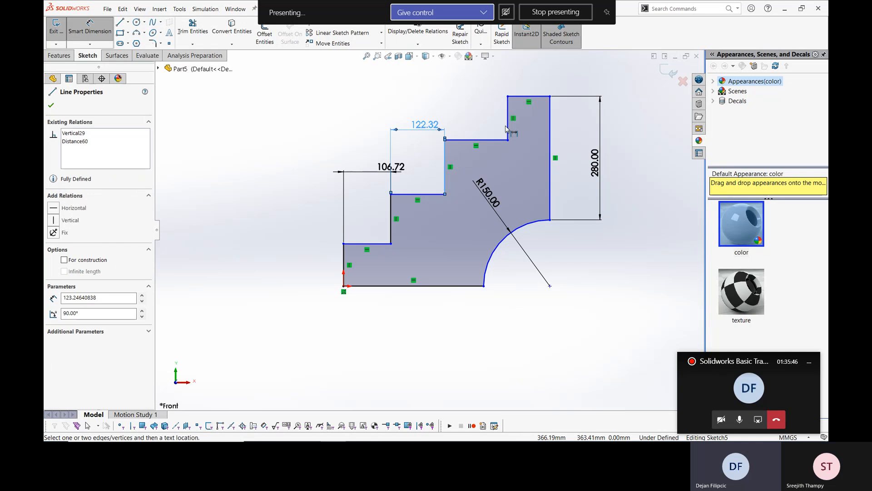
# Add a Horizontal Dimension between the vertical lines of the third and fourth steps, keeping the distance as drawn.
pyautogui.click(507, 127)
pyautogui.click(490, 84)
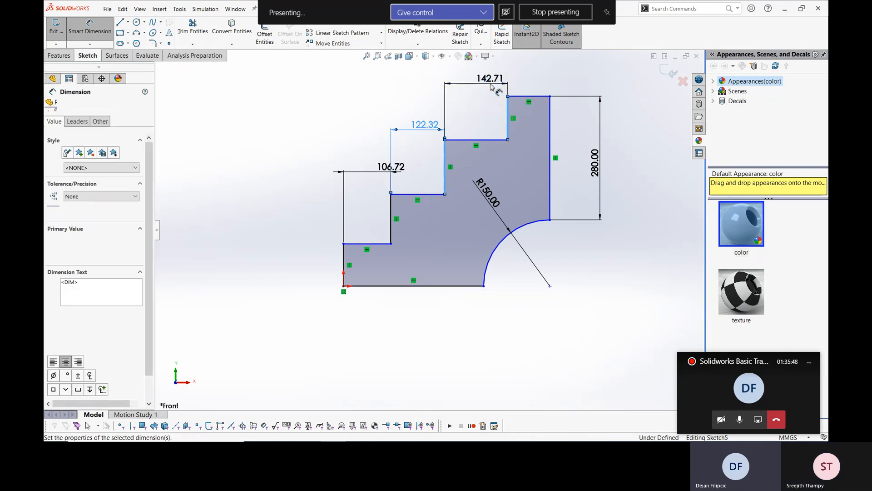
pyautogui.press('Return')
pyautogui.press('Escape')
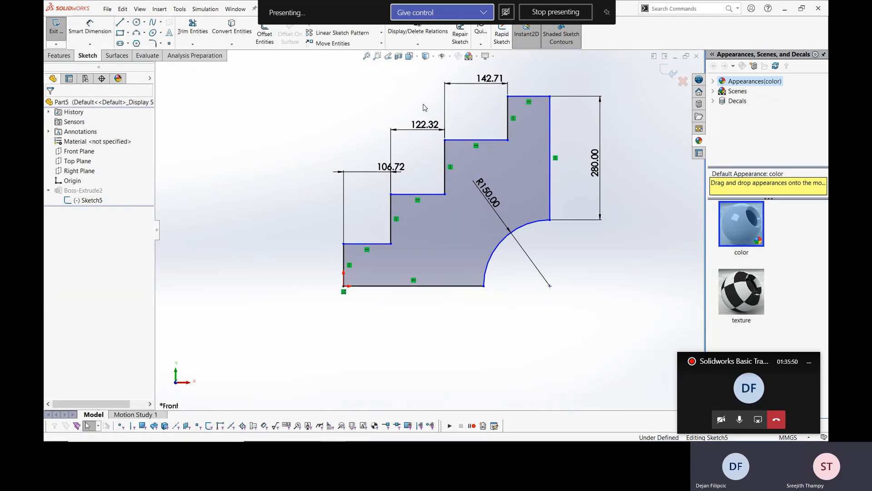
# Add a Vertical Dimension between the profile's base line and the first step's horizontal line, keeping the distance as drawn.
pyautogui.click(104, 45)
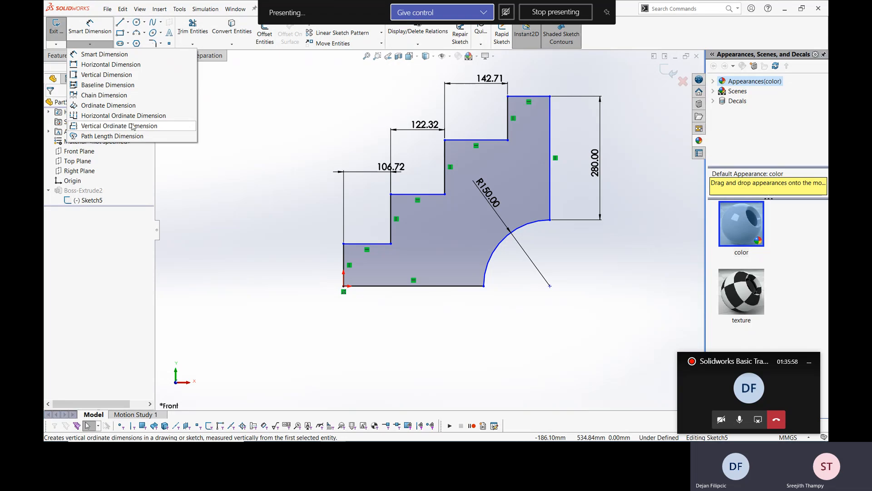
pyautogui.click(120, 75)
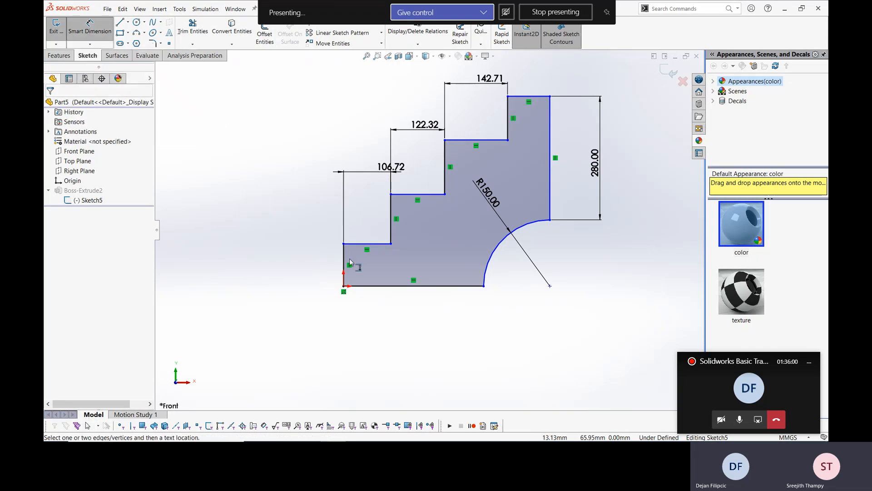
pyautogui.click(367, 286)
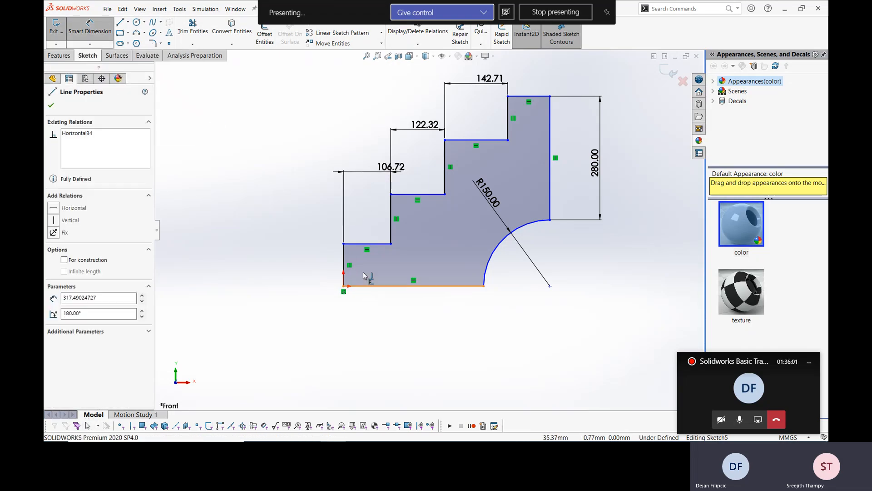
pyautogui.click(367, 244)
pyautogui.click(302, 259)
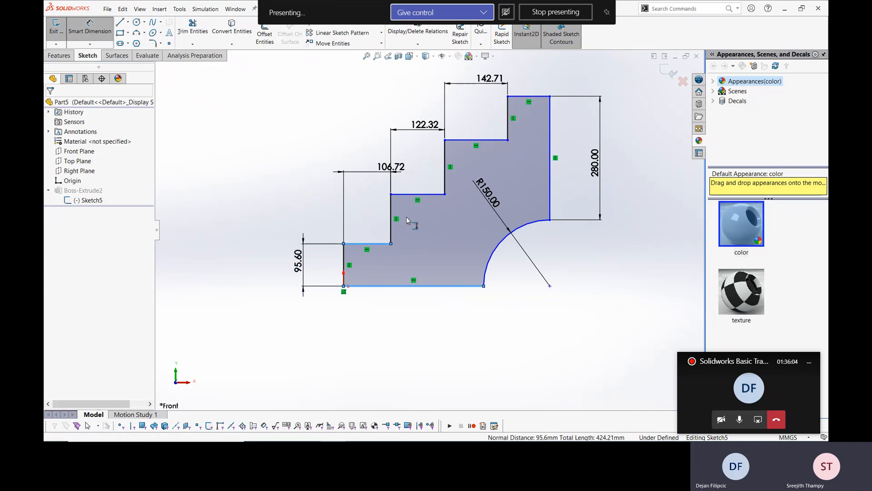
pyautogui.click(269, 249)
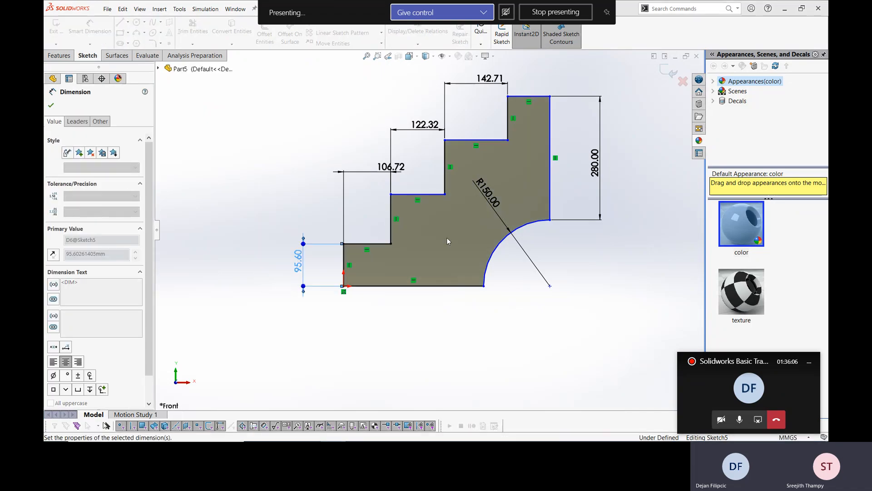
# Add a Vertical Dimension between the horizontal lines of the first and second steps, keeping the distance as drawn.
pyautogui.click(406, 196)
pyautogui.click(314, 218)
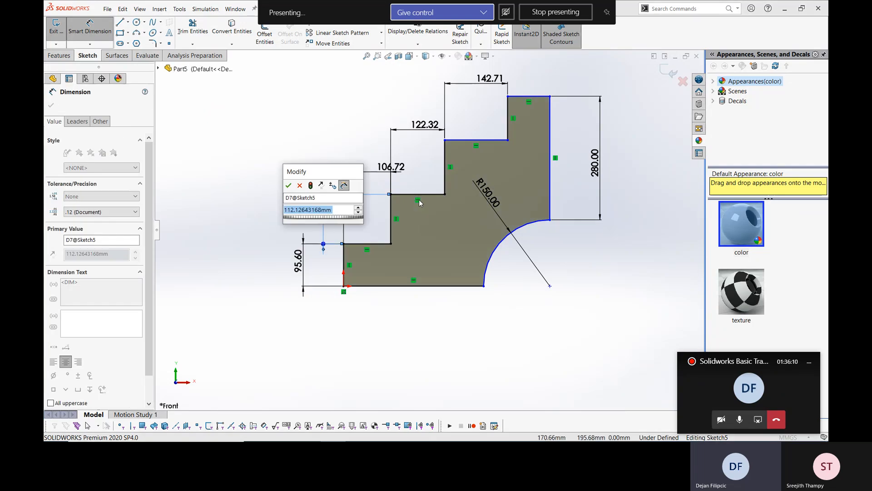
pyautogui.click(289, 186)
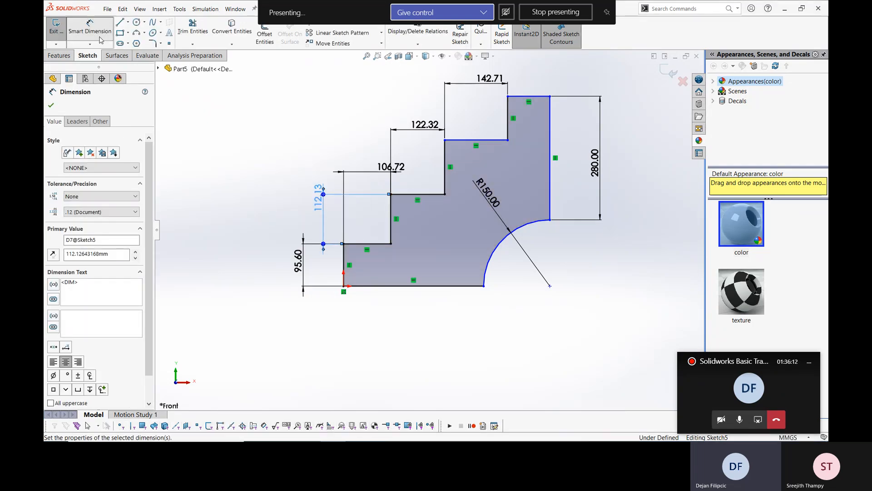
pyautogui.click(90, 44)
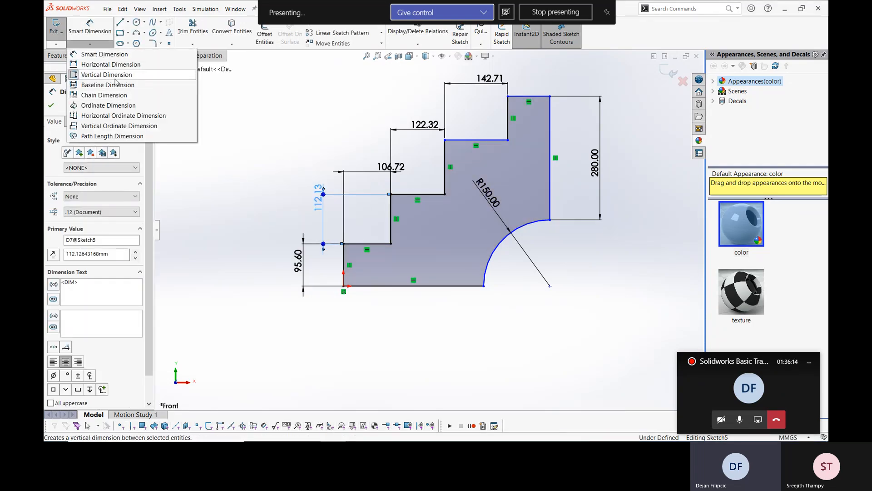
pyautogui.click(118, 79)
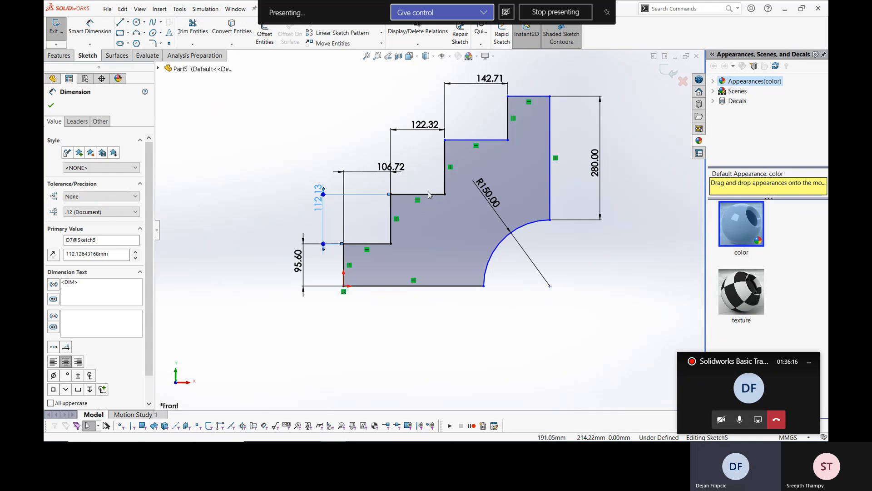
pyautogui.press('Escape')
# Add a Vertical Dimension between the horizontal lines of the second and third steps, keeping the distance as drawn.
pyautogui.click(90, 44)
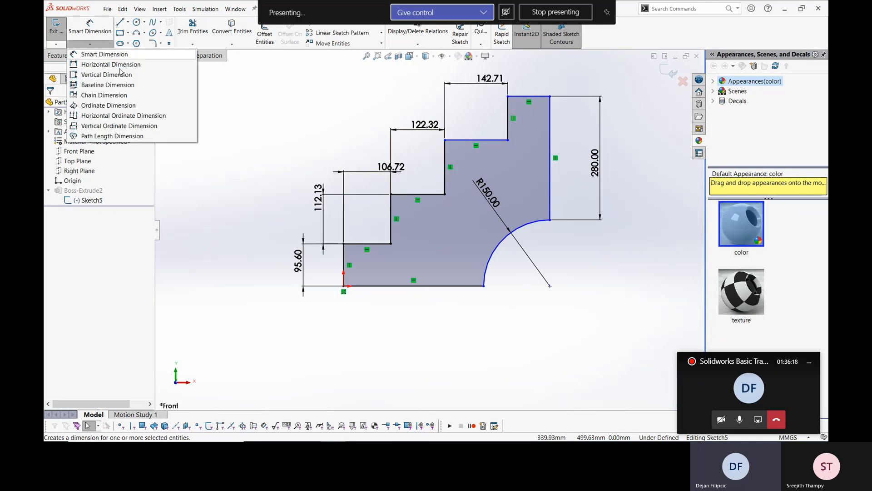
pyautogui.click(109, 75)
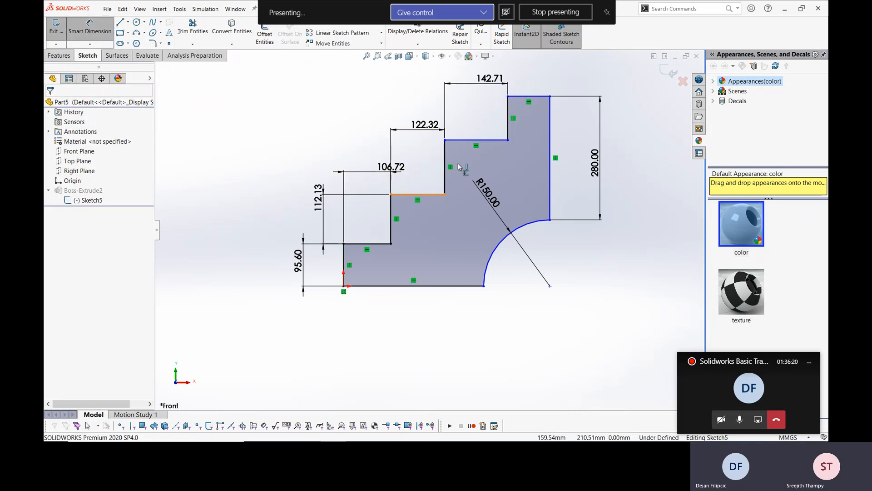
pyautogui.click(414, 194)
pyautogui.click(476, 140)
pyautogui.click(417, 154)
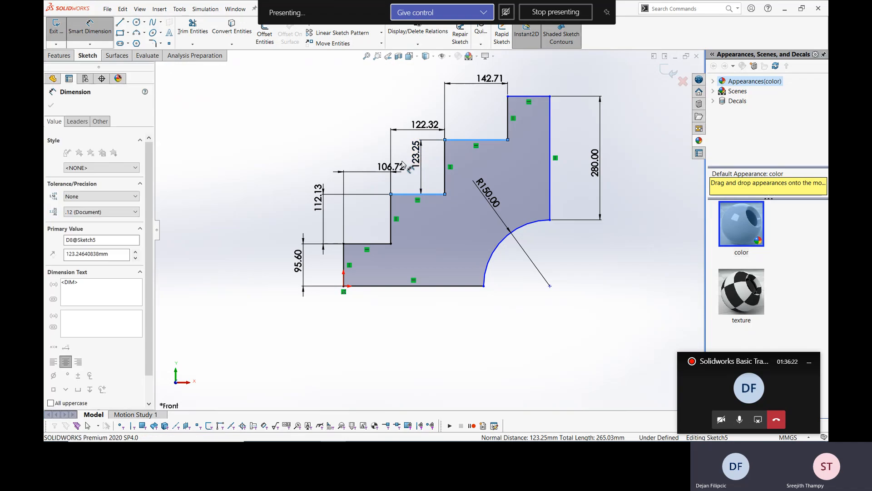
pyautogui.moveTo(386, 169); pyautogui.dragTo(350, 158)
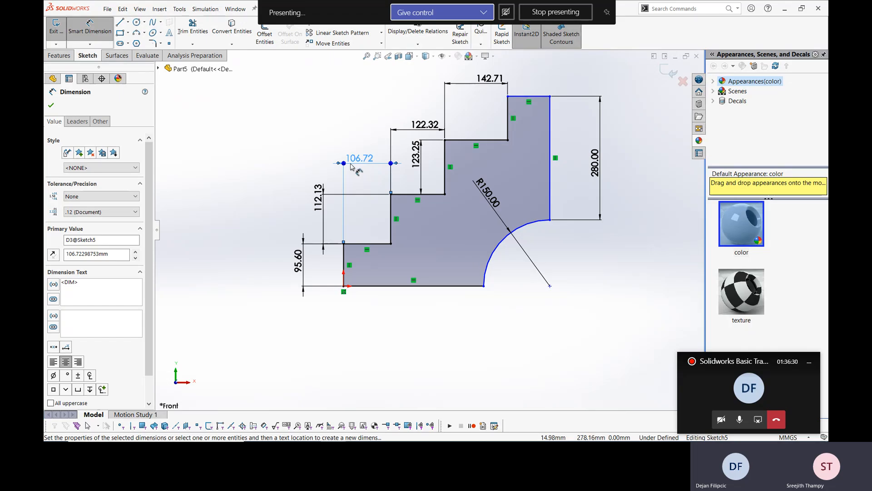
pyautogui.press('Escape')
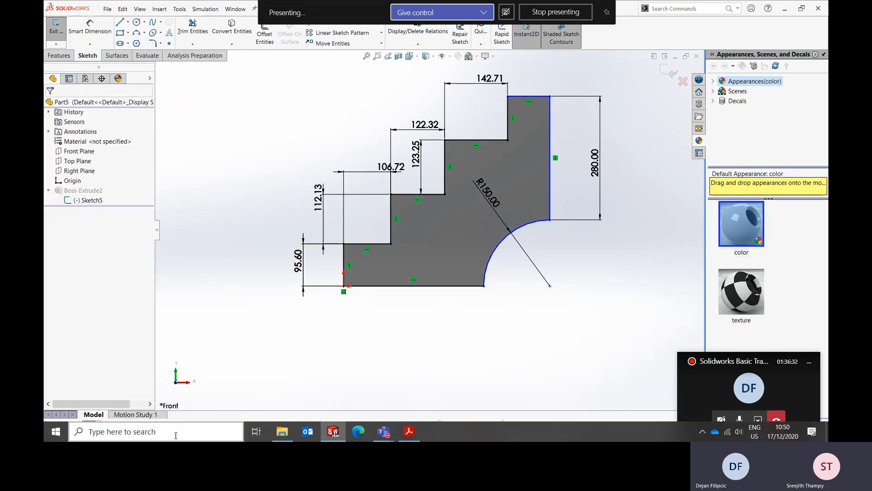
# Filter the selection to dimensions only, then select and delete all dimensions in the sketch.
pyautogui.click(264, 425)
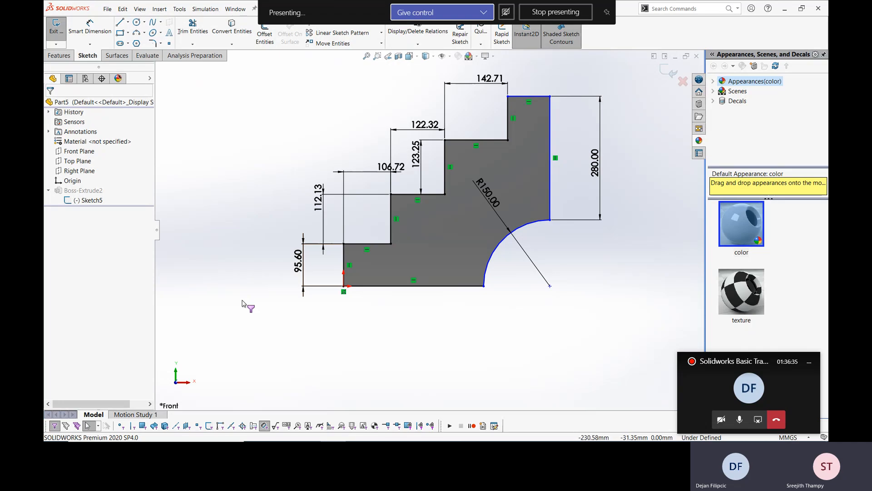
pyautogui.hotkey('ctrl', 'a')
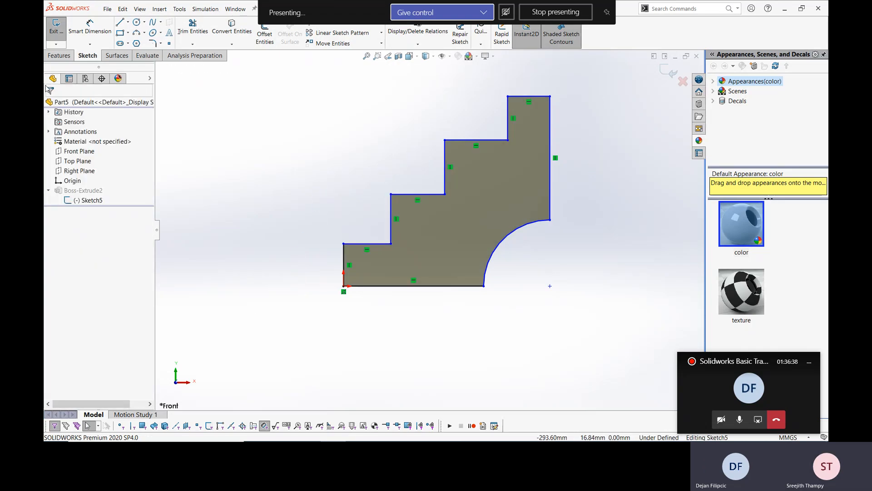
pyautogui.click(90, 43)
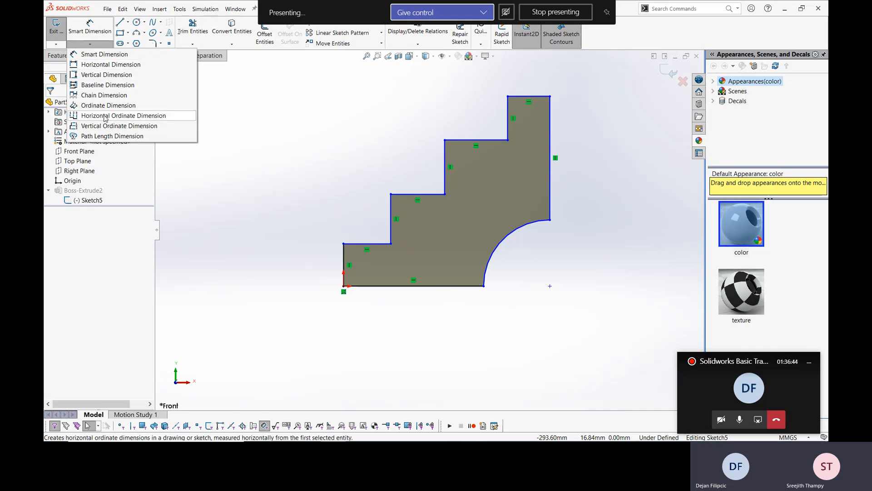
pyautogui.click(104, 118)
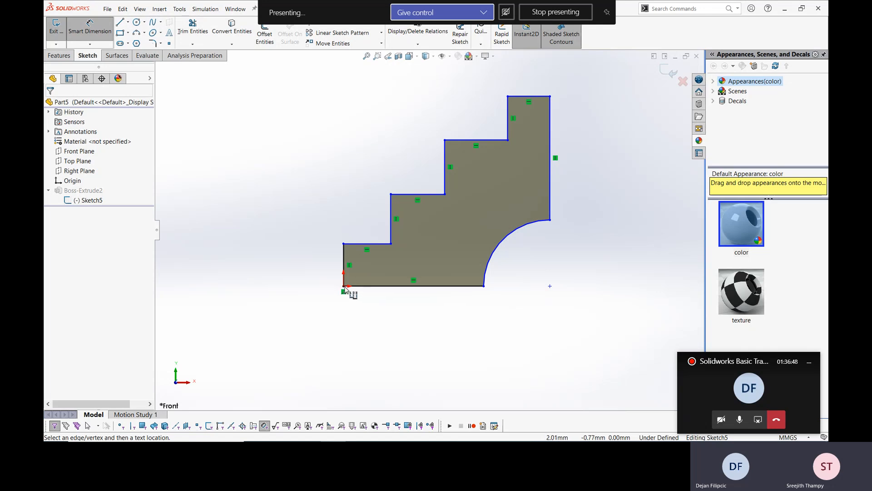
pyautogui.press('Escape')
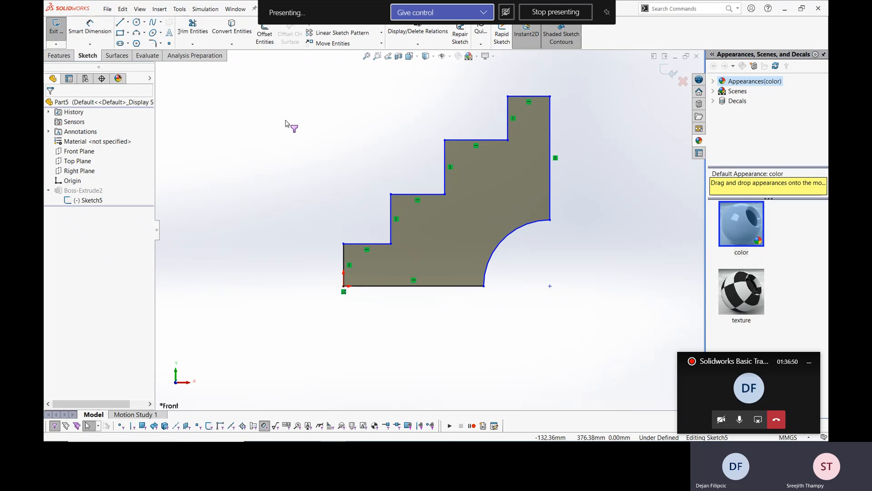
pyautogui.click(90, 44)
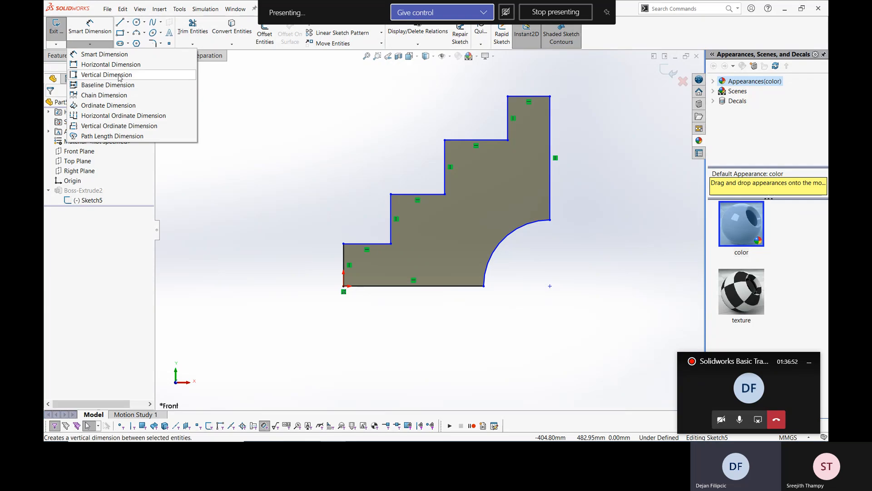
pyautogui.click(132, 116)
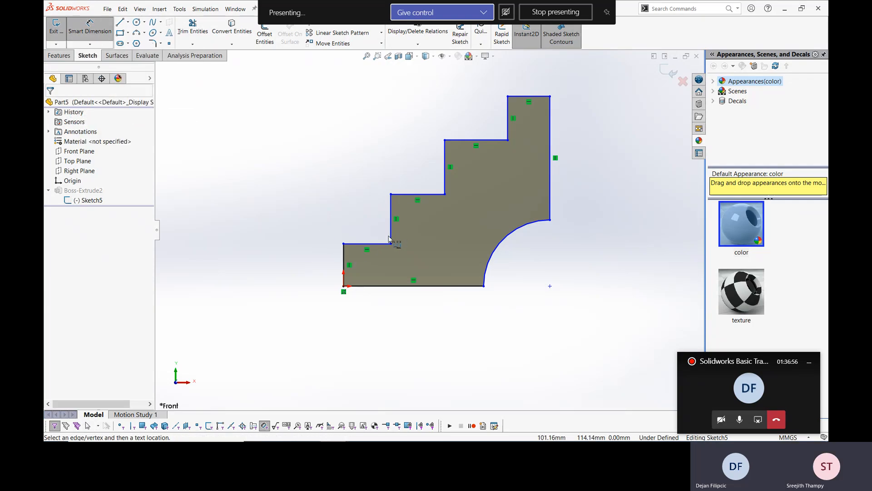
pyautogui.press('Escape')
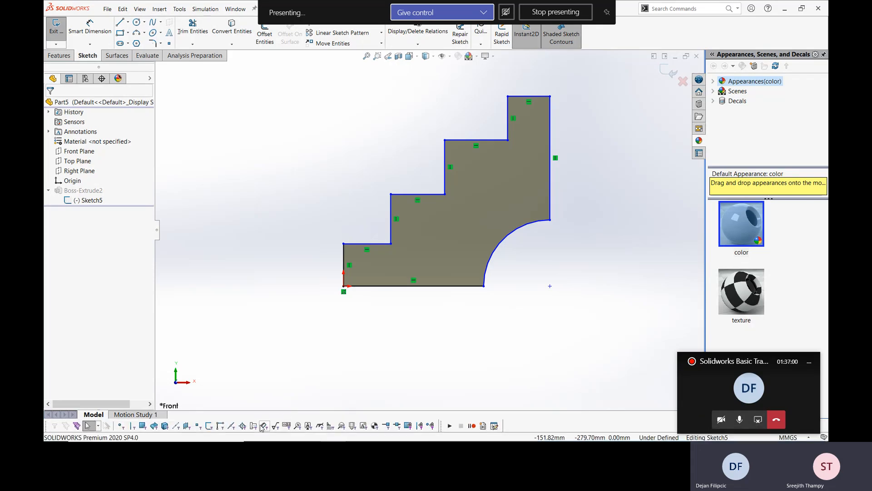
# Add Horizontal Ordinate Dimensions to the second and third steps, using the first step's vertical line as the zero reference.
pyautogui.click(89, 44)
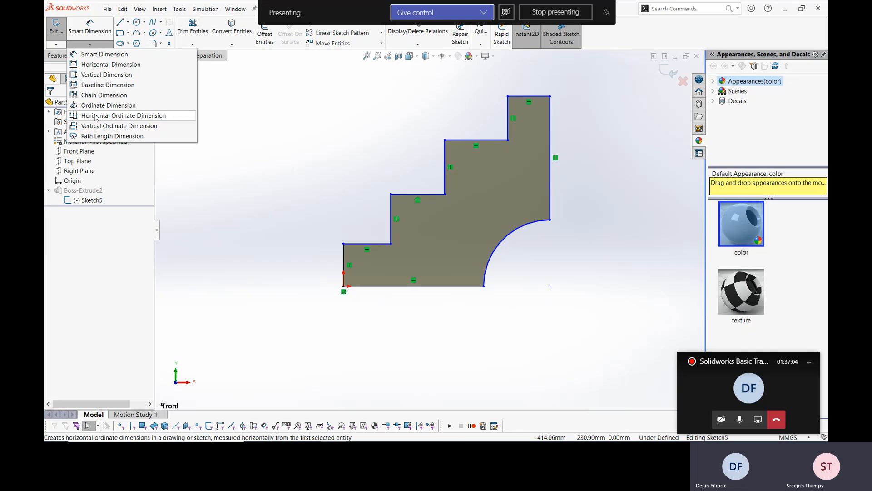
pyautogui.click(96, 118)
pyautogui.click(343, 262)
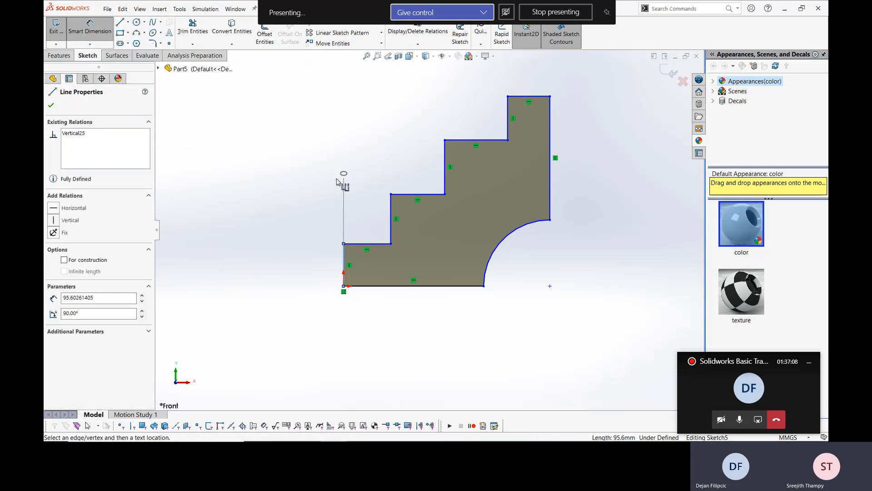
pyautogui.click(337, 181)
pyautogui.click(391, 194)
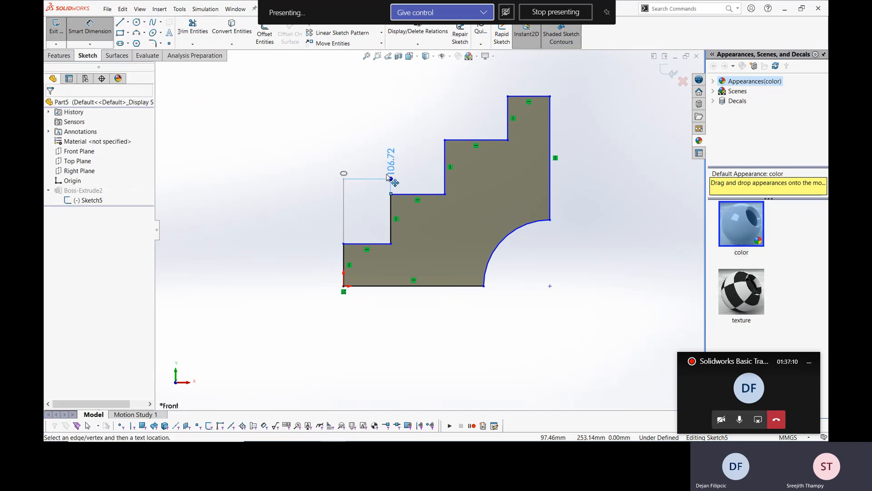
pyautogui.click(390, 160)
pyautogui.click(431, 195)
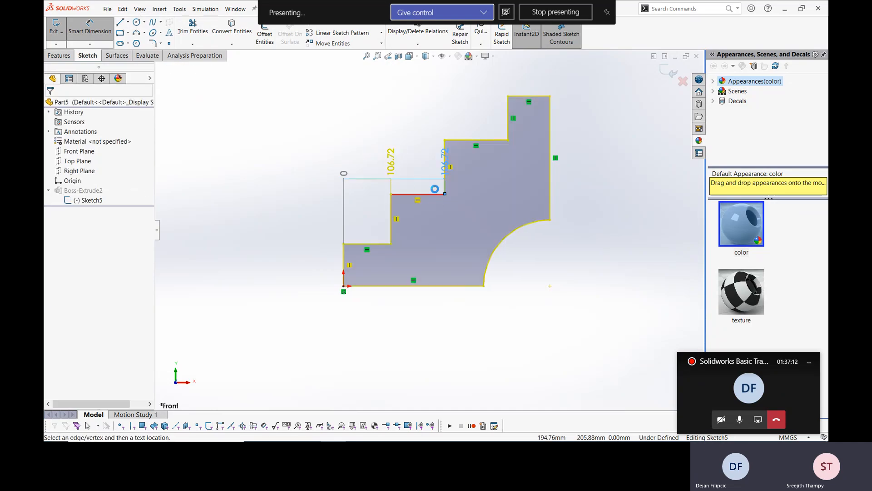
pyautogui.click(446, 181)
pyautogui.click(458, 209)
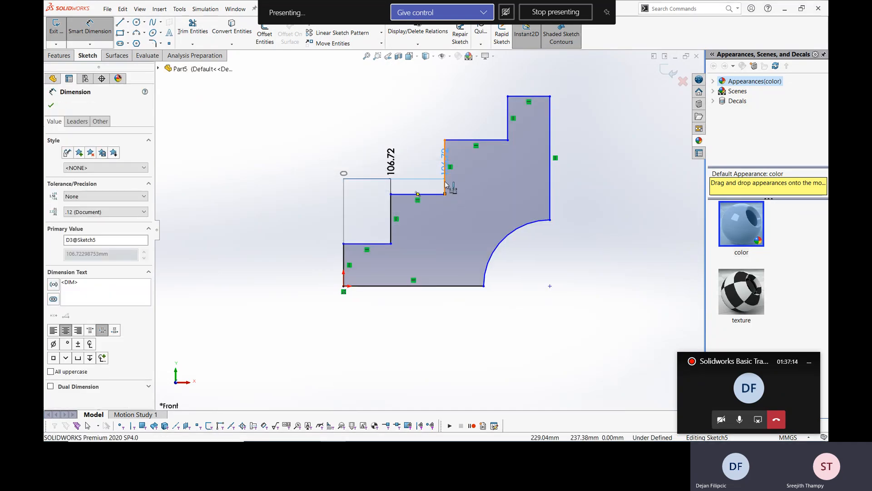
pyautogui.press('Escape')
# Move the ordinate dimensions up above the third step and try to open the third step's ordinate value for editing.
pyautogui.moveTo(444, 168); pyautogui.dragTo(444, 121)
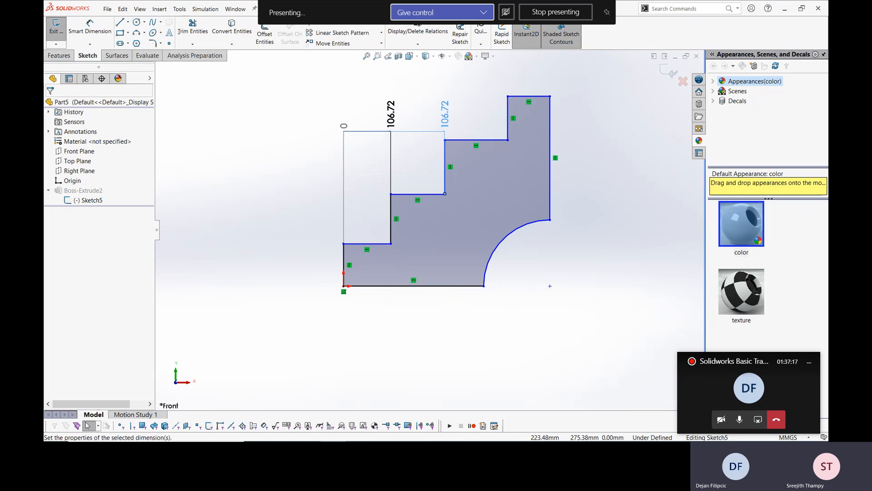
pyautogui.doubleClick(446, 114)
pyautogui.click(500, 227)
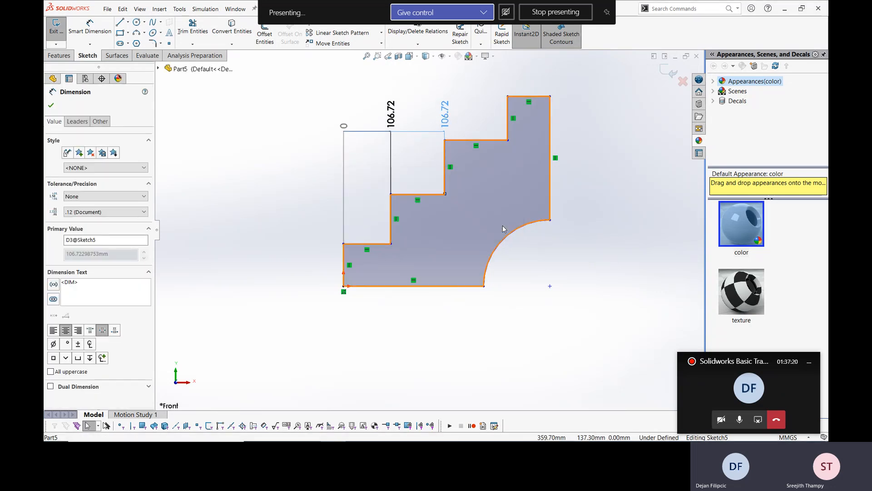
# Delete the third step's ordinate dimension and undo the earlier placements to clear all ordinate dimensions from the profile.
pyautogui.press('Delete')
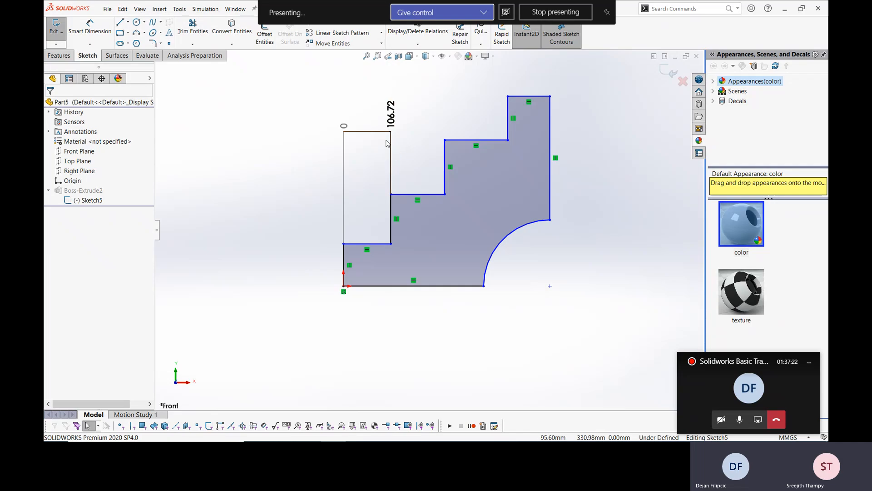
pyautogui.hotkey('ctrl', 'z')
pyautogui.hotkey('ctrl', 'z')
pyautogui.hotkey('ctrl', 'z')
pyautogui.hotkey('ctrl', 'z')
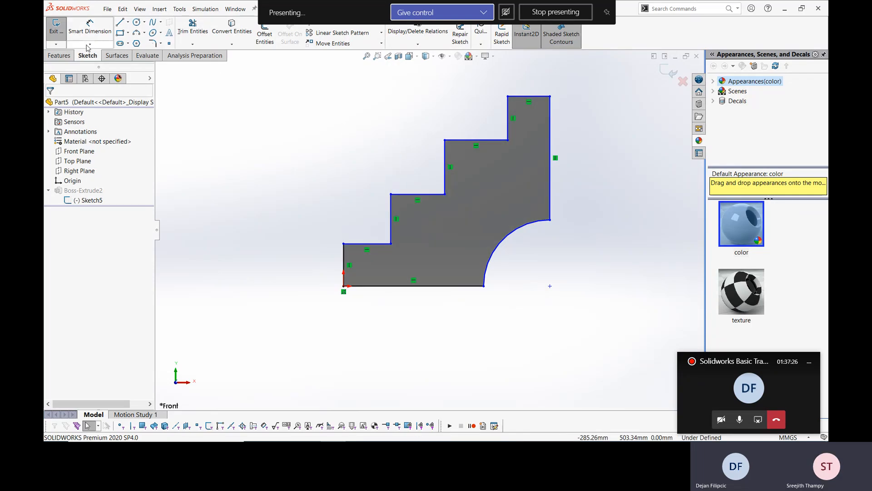
# Add Ordinate Dimensions from the first step's vertical line as zero to the vertical lines of the other three steps and the far vertical edge.
pyautogui.click(89, 44)
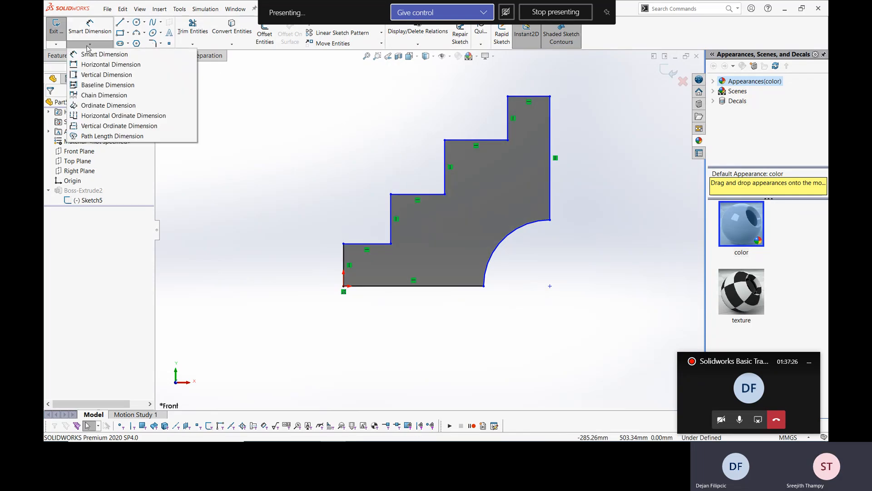
pyautogui.click(108, 105)
pyautogui.click(345, 265)
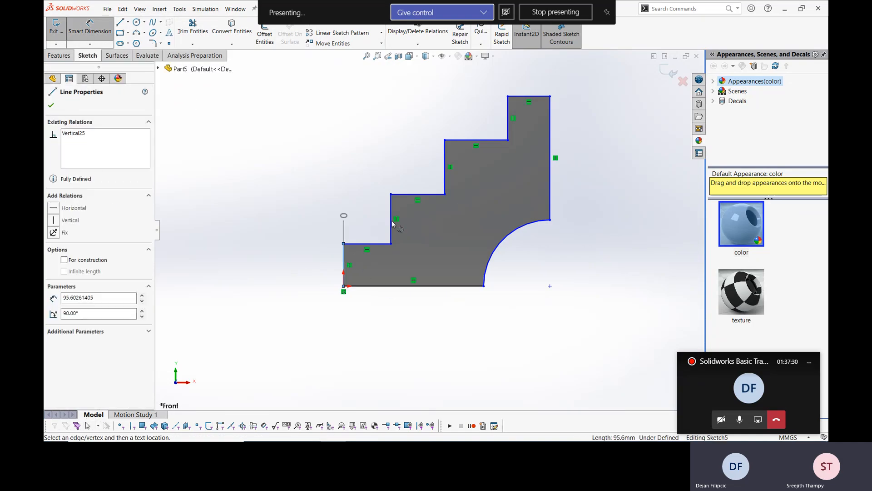
pyautogui.click(393, 160)
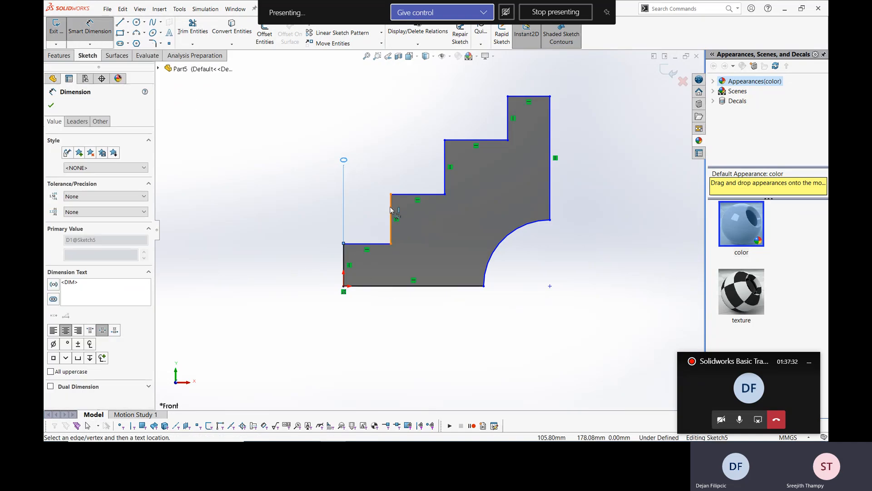
pyautogui.click(391, 207)
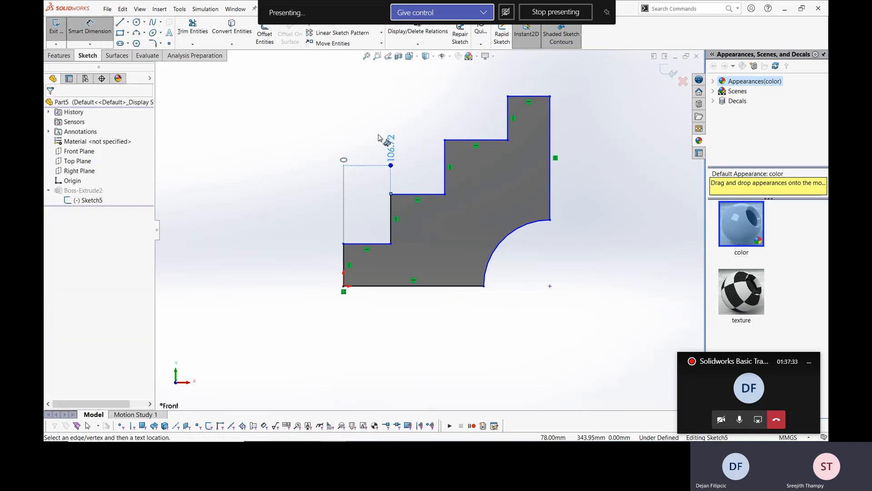
pyautogui.click(444, 158)
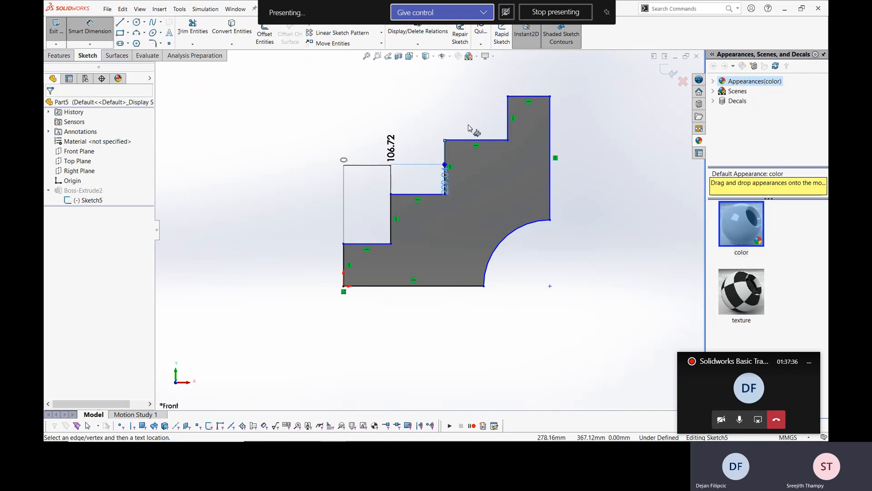
pyautogui.click(508, 127)
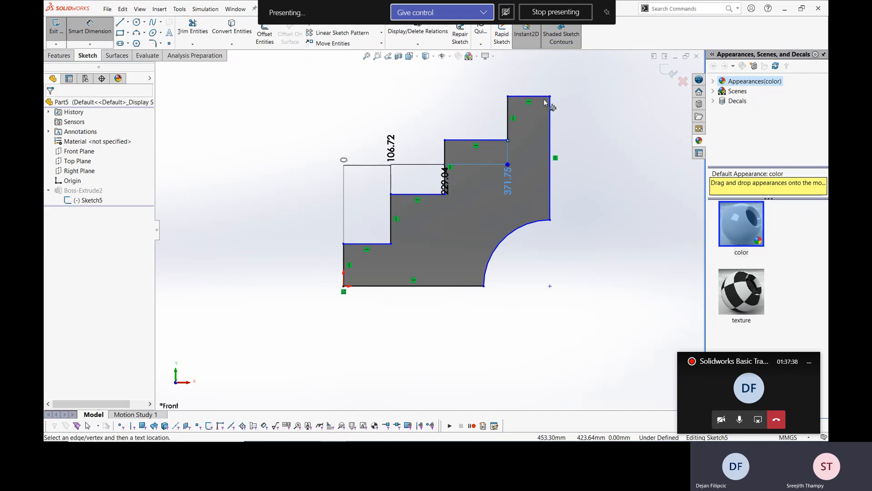
pyautogui.click(550, 114)
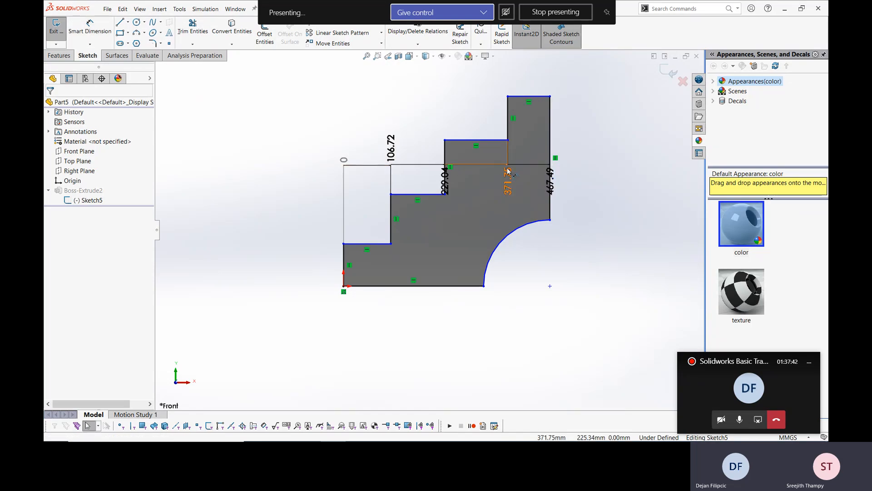
# Move the row of horizontal ordinate dimensions up so that it sits clear above the highest step.
pyautogui.moveTo(509, 184); pyautogui.dragTo(506, 89)
pyautogui.scroll(-6, 514, 117)
pyautogui.scroll(4, 466, 157)
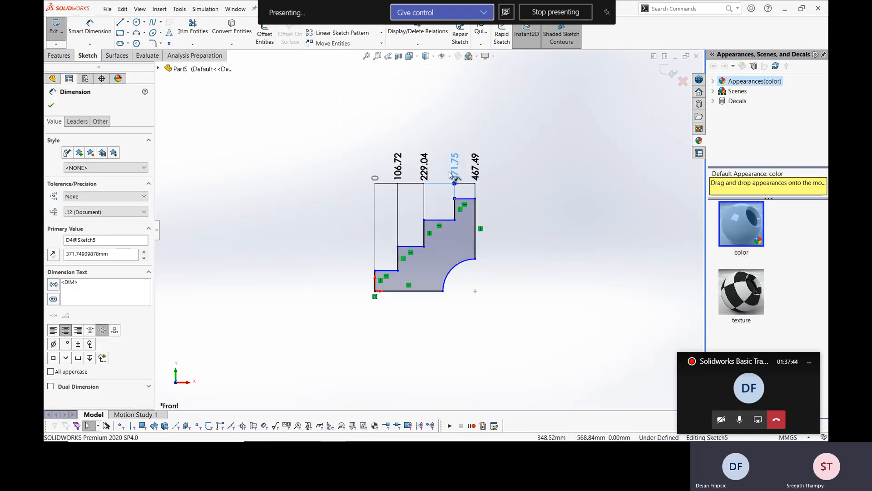
pyautogui.moveTo(459, 181); pyautogui.dragTo(459, 161)
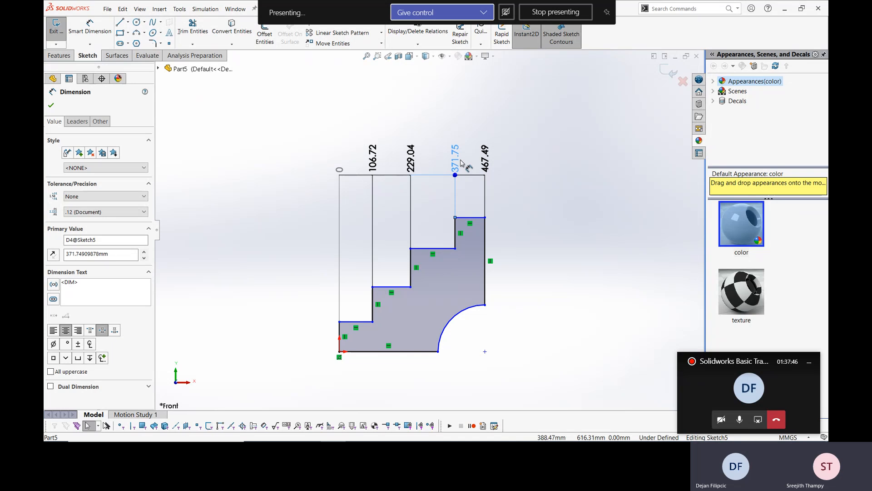
pyautogui.press('Escape')
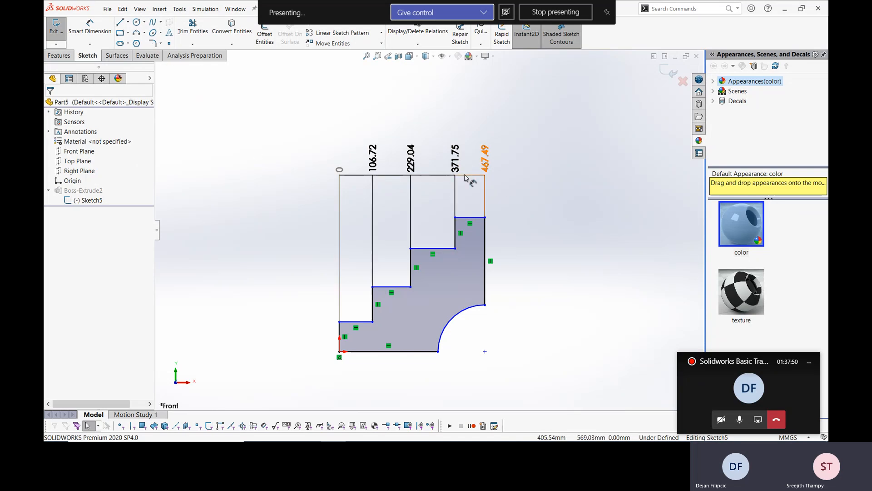
# Add Vertical Ordinate Dimensions from the profile's base line as zero to the horizontal lines of all four steps.
pyautogui.click(88, 44)
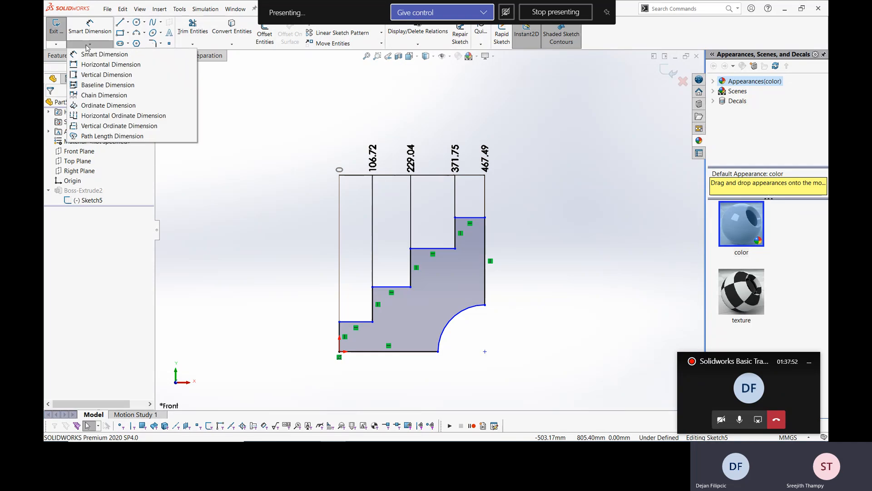
pyautogui.click(107, 116)
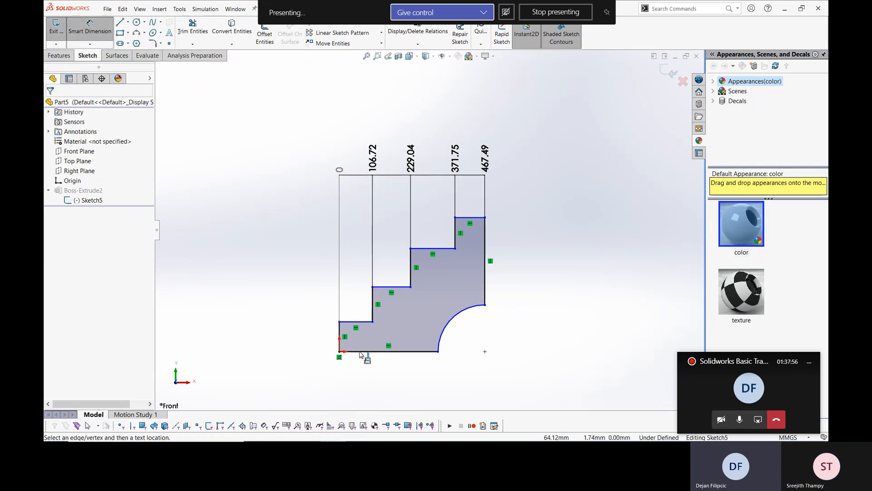
pyautogui.click(358, 350)
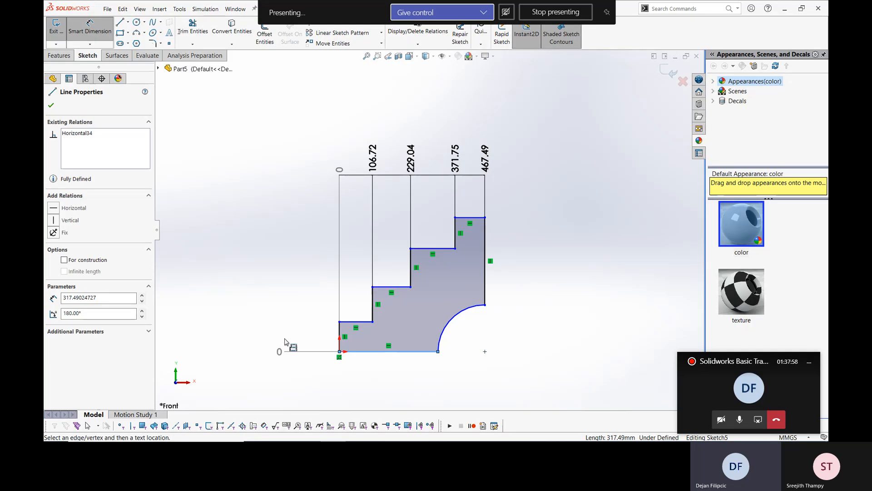
pyautogui.click(281, 351)
pyautogui.click(355, 322)
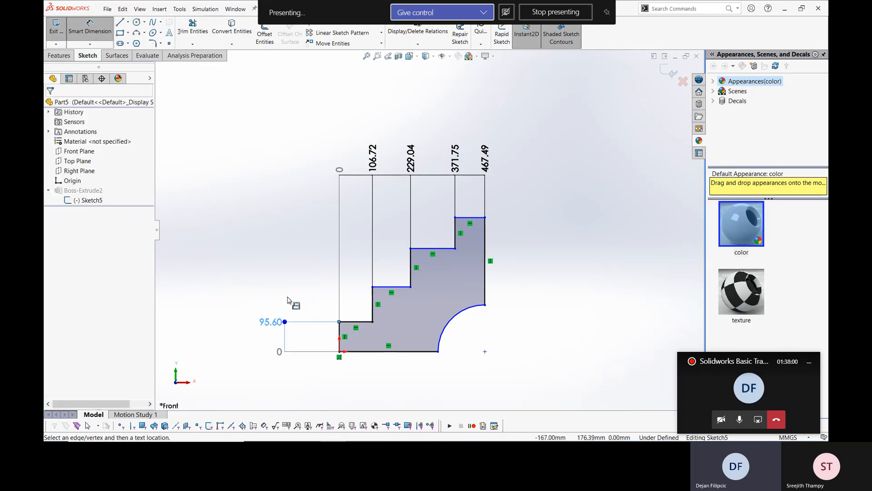
pyautogui.click(381, 290)
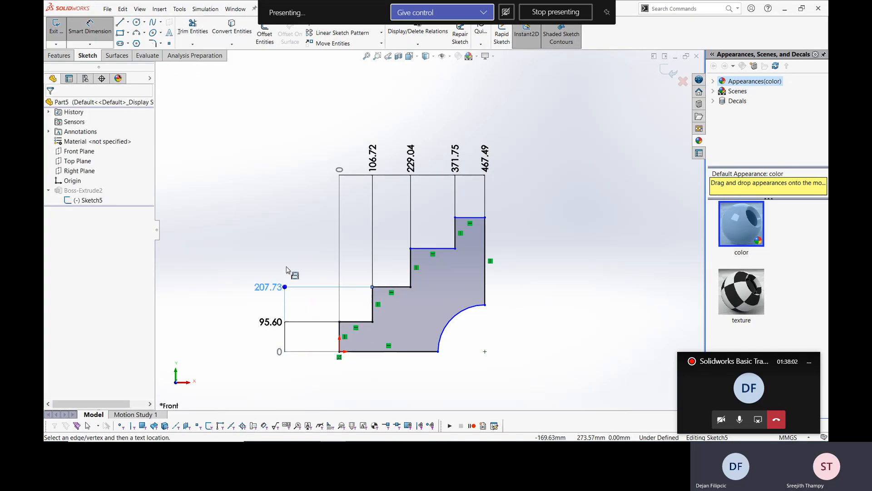
pyautogui.click(425, 249)
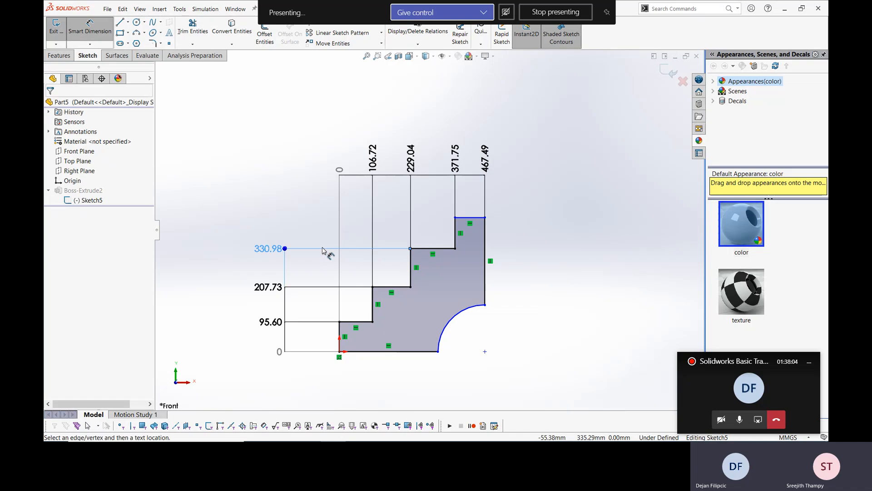
pyautogui.click(474, 220)
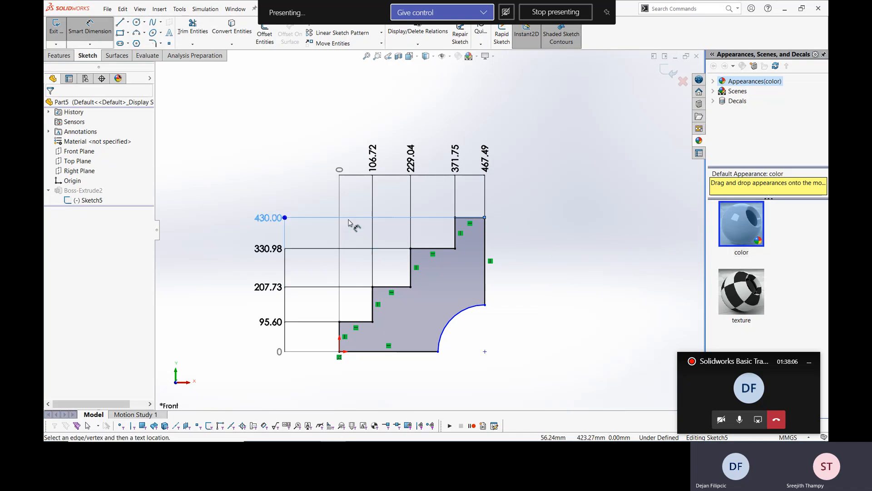
pyautogui.press('Escape')
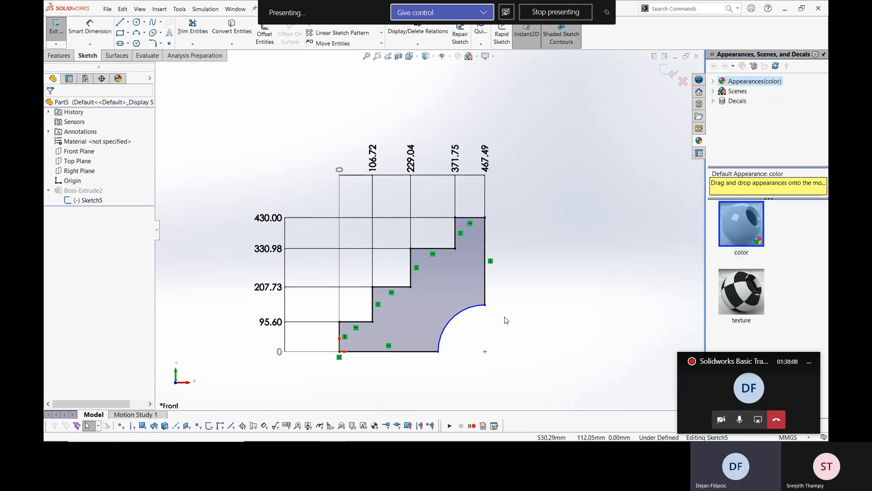
# Add a radius dimension to the concave arc with Smart Dimension, keeping the radius as drawn.
pyautogui.click(104, 36)
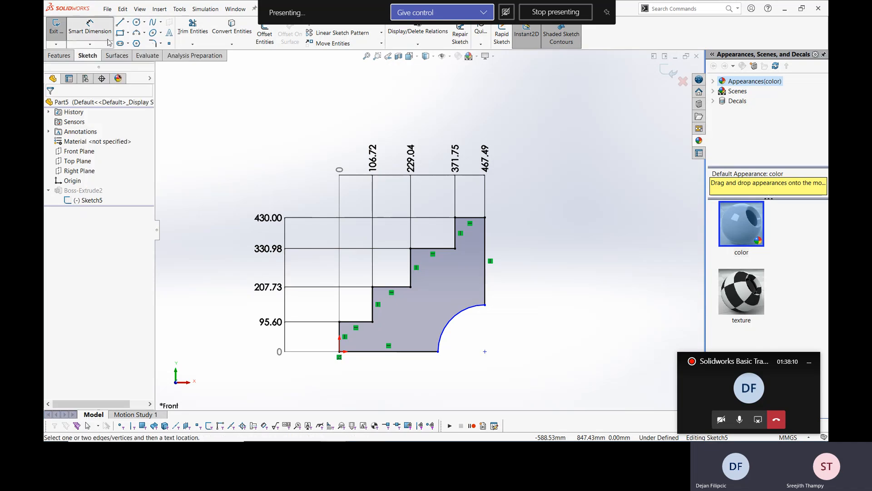
pyautogui.click(458, 312)
pyautogui.click(551, 293)
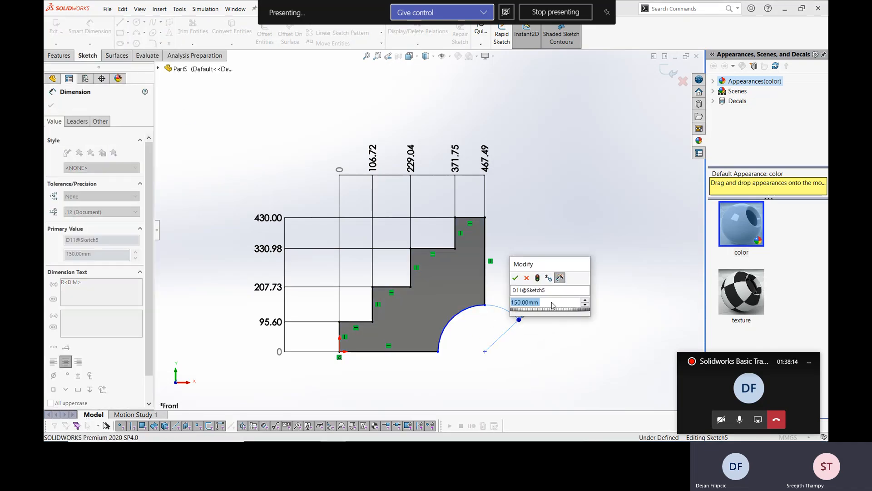
pyautogui.click(516, 279)
pyautogui.press('Escape')
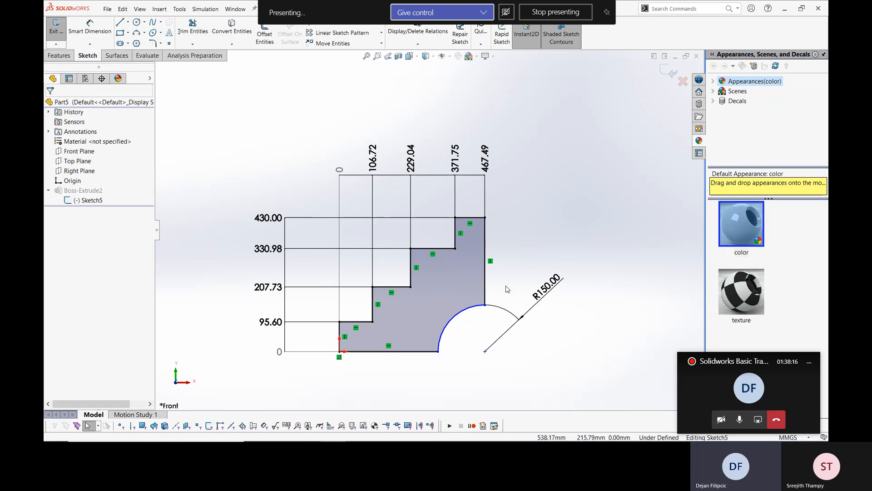
pyautogui.press('Escape')
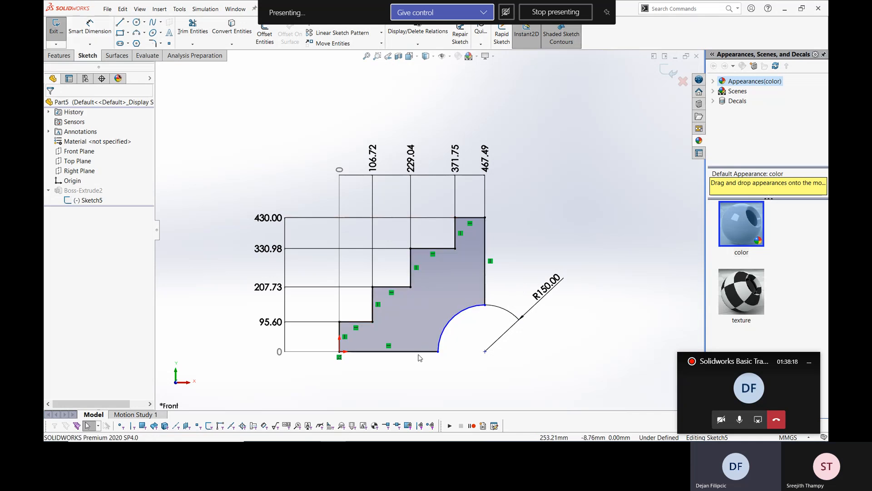
# Dimension the horizontal distance from the first step's vertical line to the arc's centre point below the profile, keeping it as drawn.
pyautogui.click(90, 26)
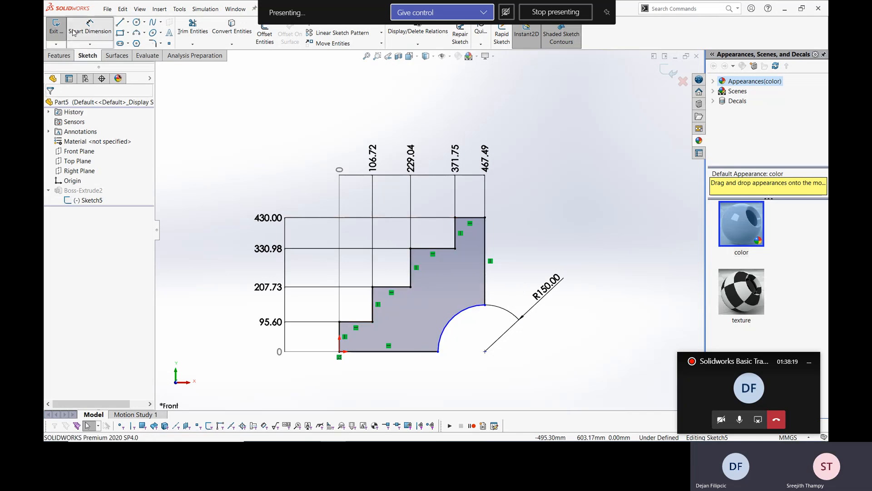
pyautogui.click(340, 339)
pyautogui.click(485, 352)
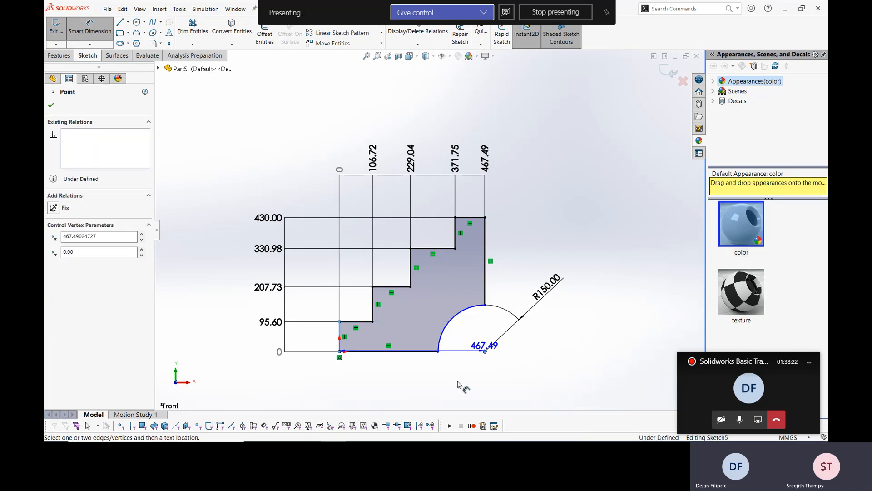
pyautogui.click(459, 382)
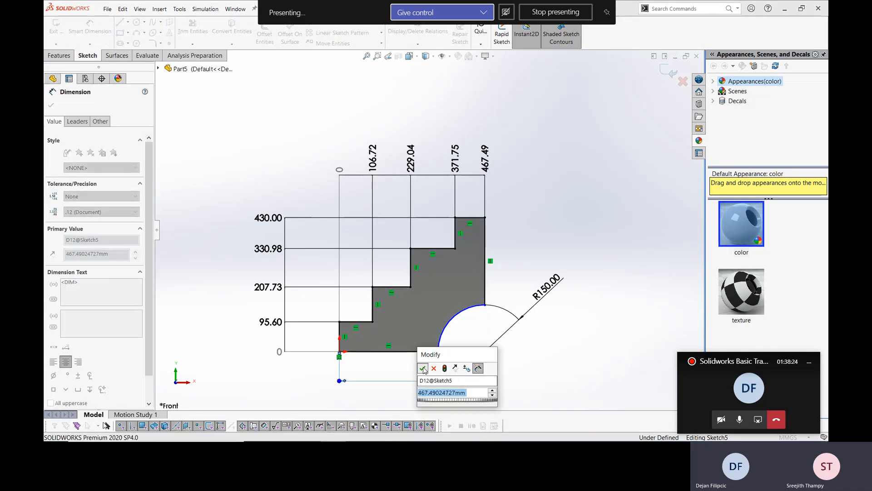
pyautogui.click(423, 368)
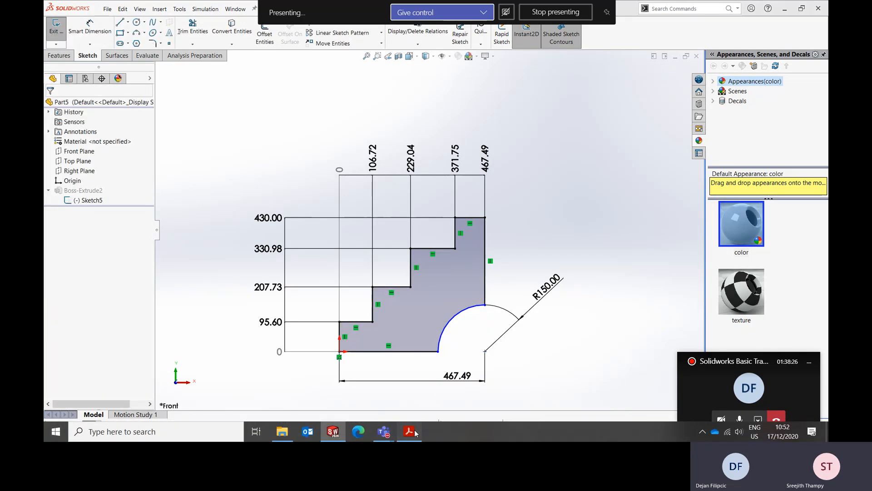
# Switch to LESSON-2.pdf in Adobe Acrobat Reader, review the section on the Modify tool, and return to the SOLIDWORKS sketch.
pyautogui.click(415, 431)
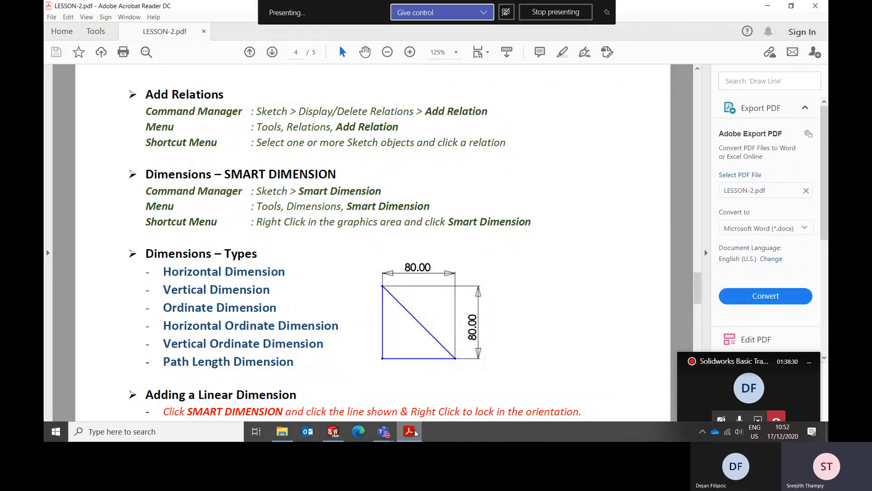
pyautogui.scroll(-5, 401, 359)
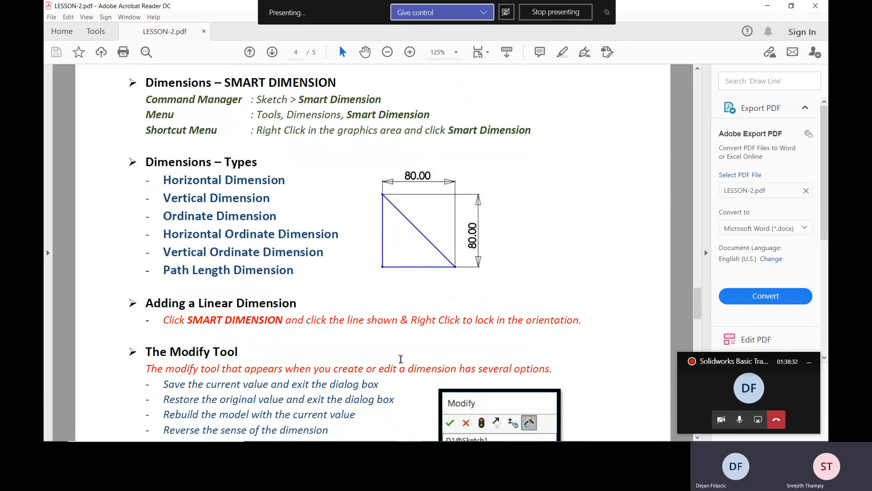
pyautogui.scroll(-6, 400, 358)
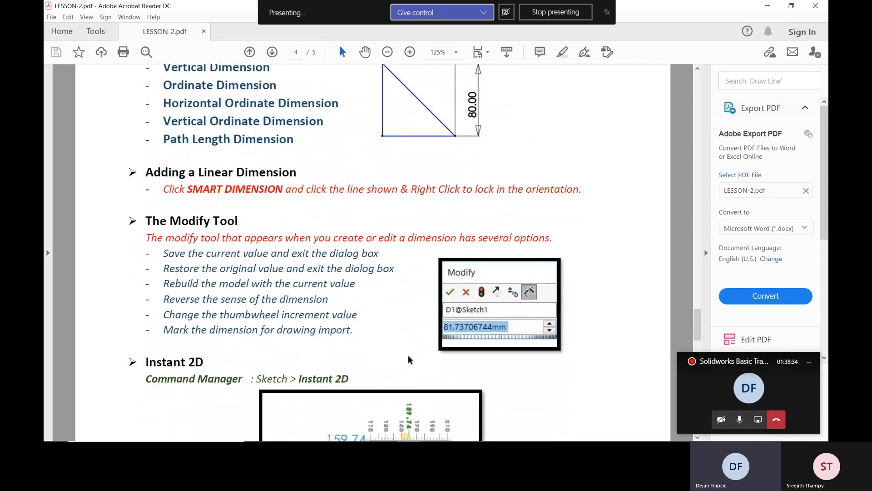
pyautogui.scroll(-1, 408, 358)
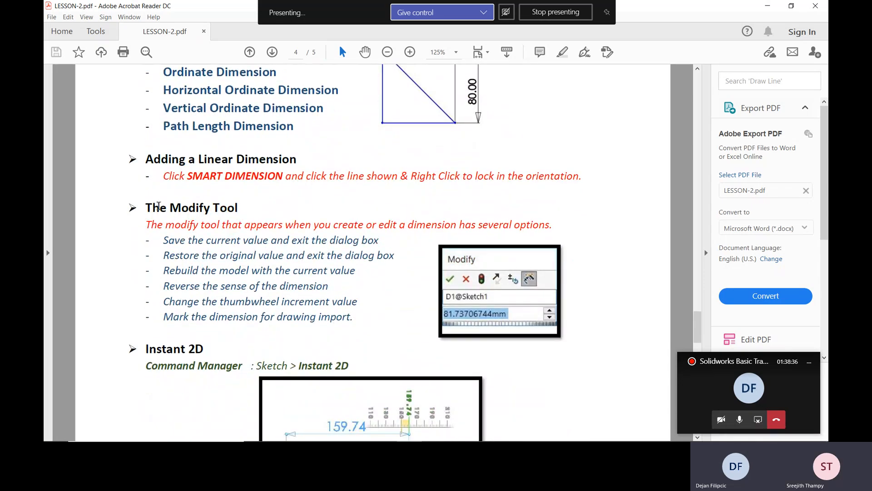
pyautogui.moveTo(146, 203); pyautogui.dragTo(235, 207)
pyautogui.click(266, 213)
pyautogui.click(768, 5)
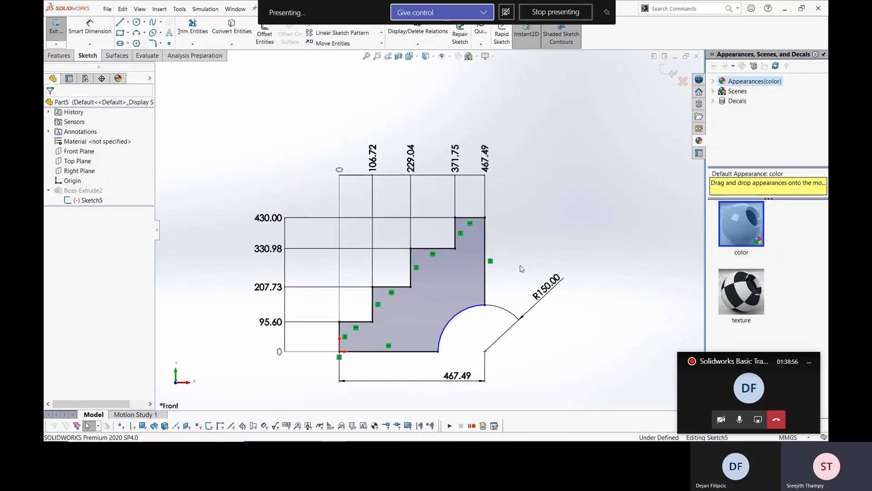
# Rename the arc's radius dimension to r1, set its value to 155 mm and rebuild the sketch with the Modify tool.
pyautogui.click(545, 291)
pyautogui.doubleClick(544, 291)
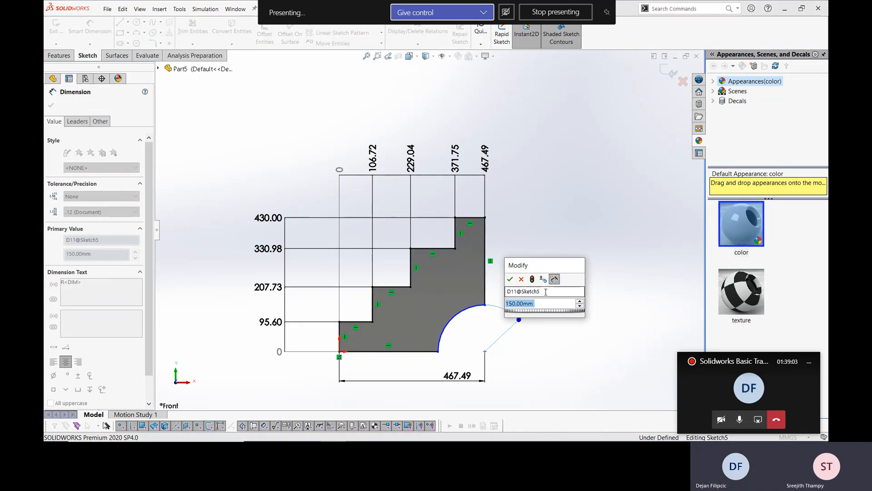
pyautogui.click(539, 292)
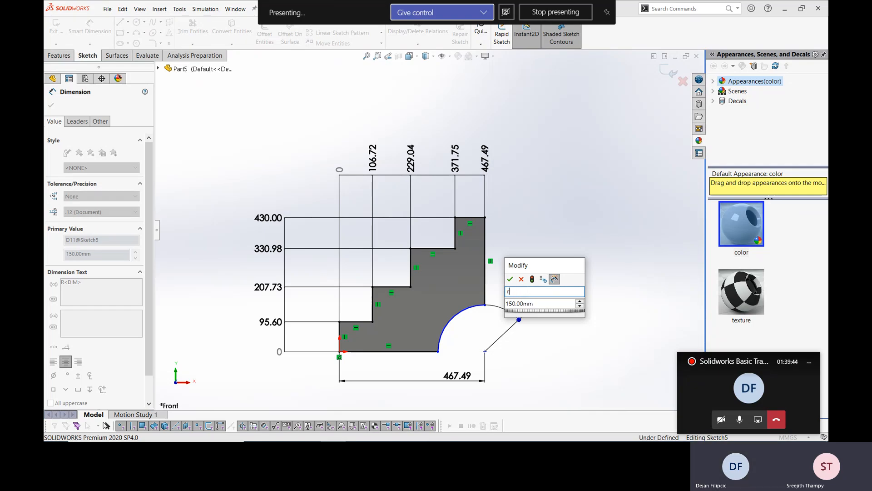
pyautogui.click(530, 302)
pyautogui.moveTo(540, 305); pyautogui.dragTo(499, 305)
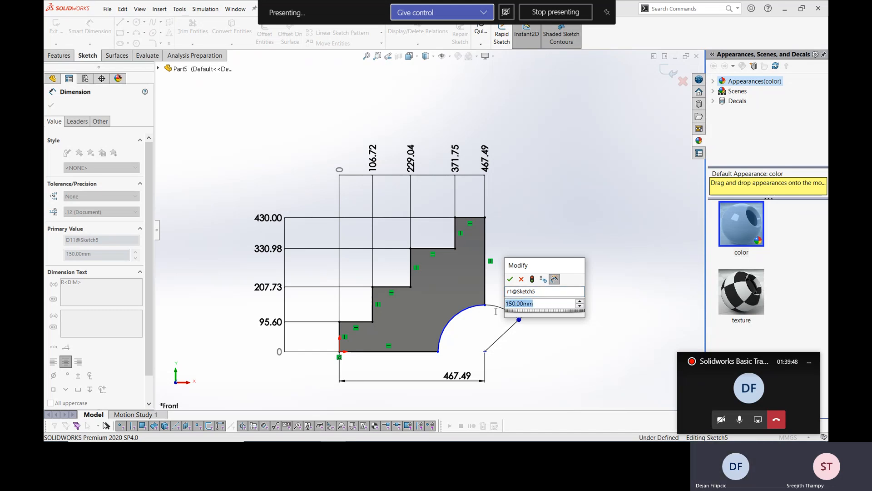
pyautogui.write('155')
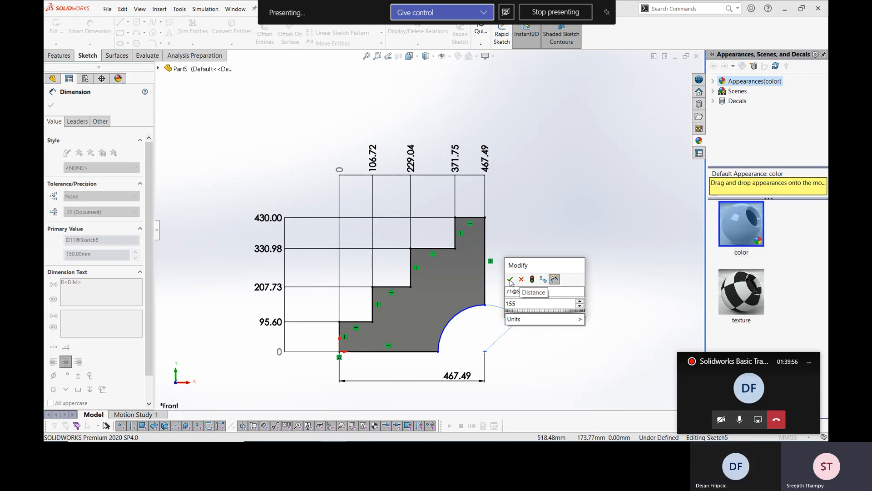
pyautogui.click(533, 279)
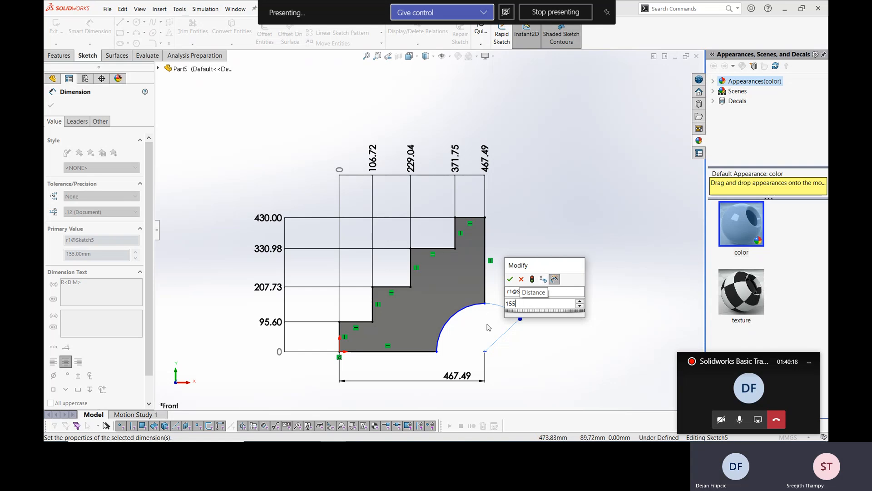
# Raise the arc's radius to 163 mm in 1 mm increments.
pyautogui.click(528, 303)
pyautogui.scroll(1, 528, 305)
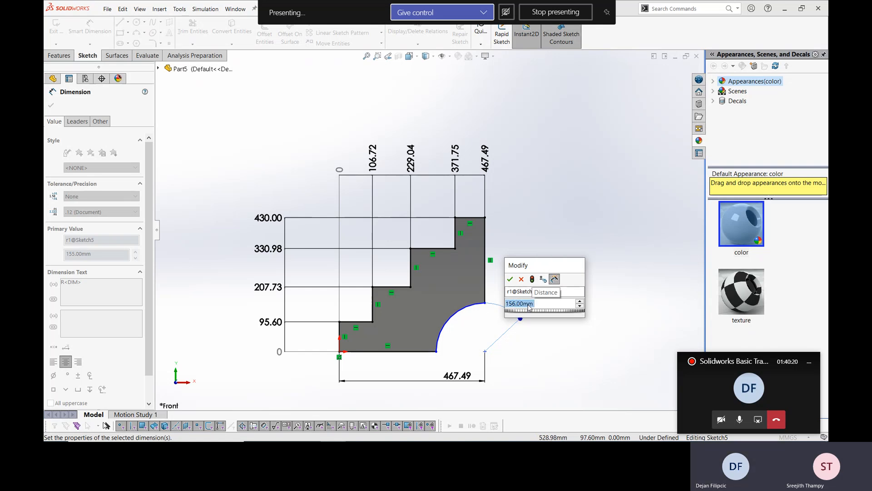
pyautogui.scroll(2, 529, 307)
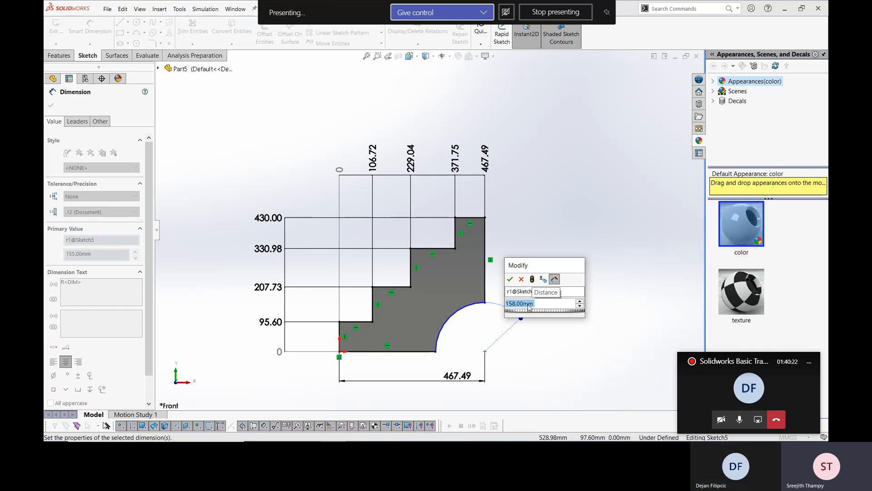
pyautogui.scroll(4, 528, 308)
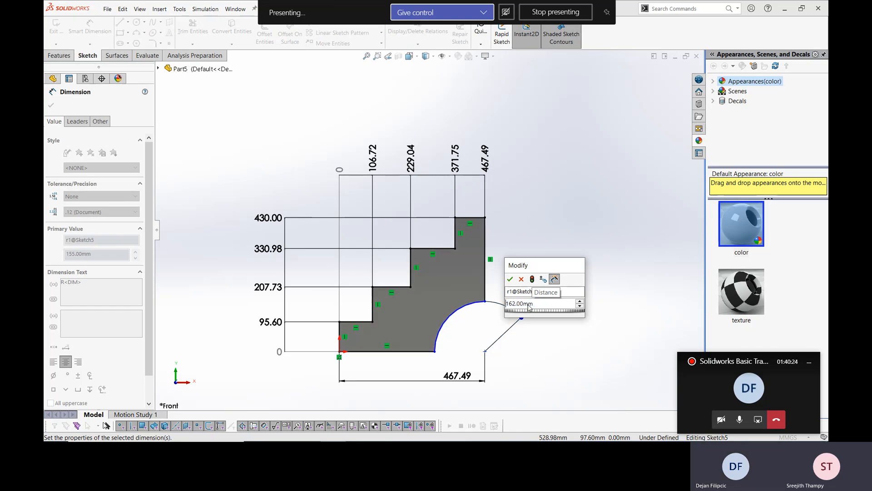
pyautogui.scroll(1, 529, 307)
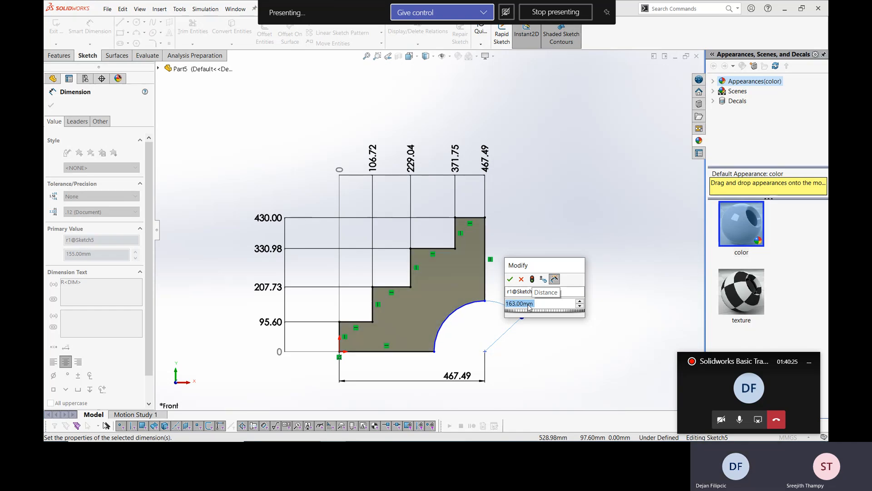
# Set the dimension increment to 3 mm, raise the arc's radius to 196 mm with it and save the value.
pyautogui.click(543, 279)
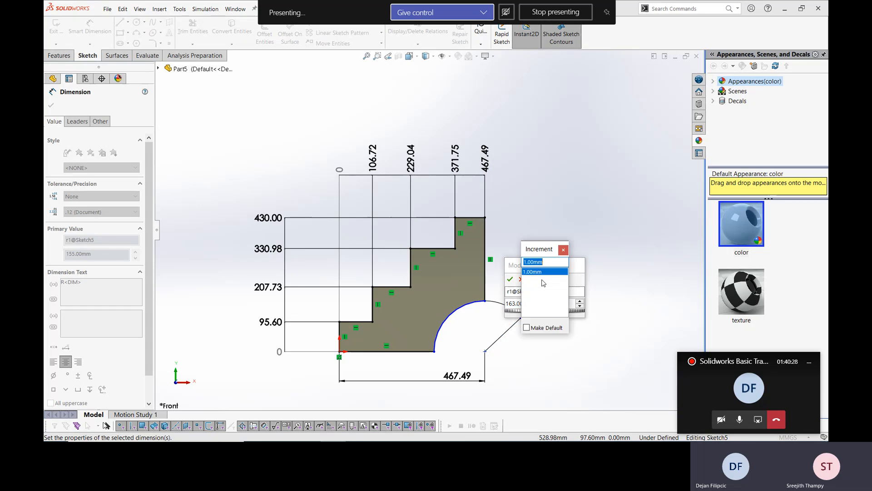
pyautogui.write('3')
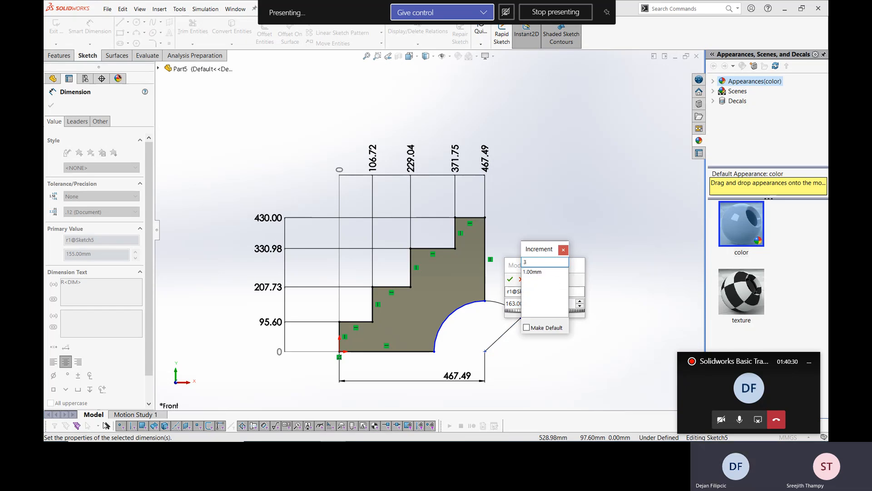
pyautogui.press('Return')
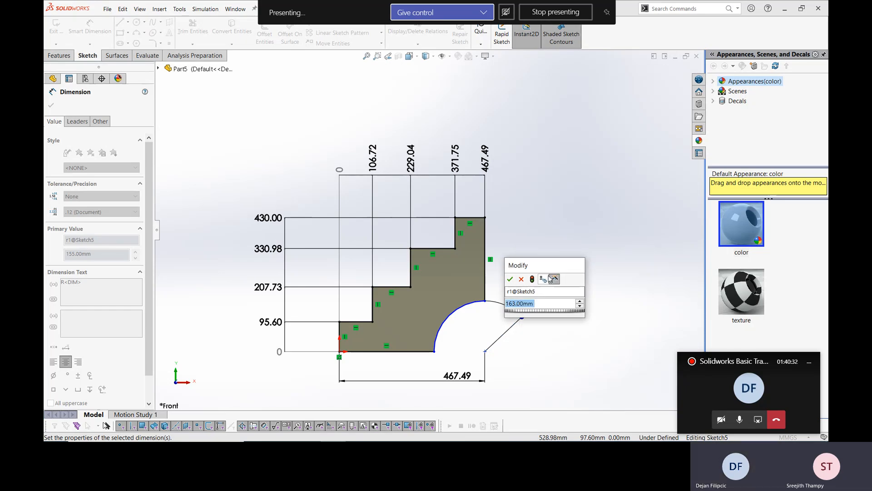
pyautogui.scroll(2, 542, 305)
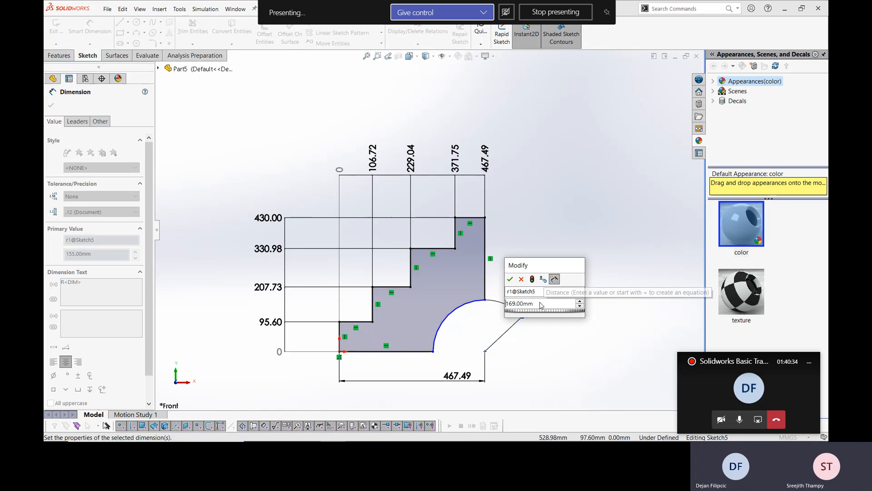
pyautogui.scroll(6, 541, 306)
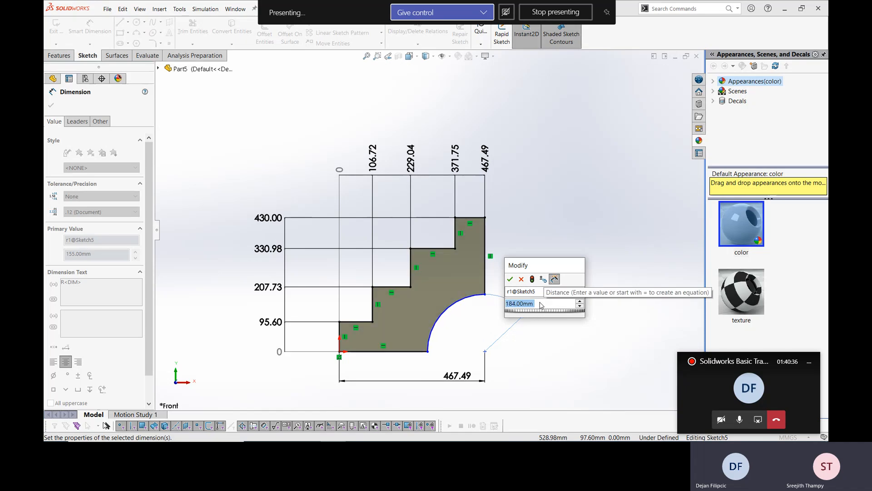
pyautogui.scroll(2, 541, 305)
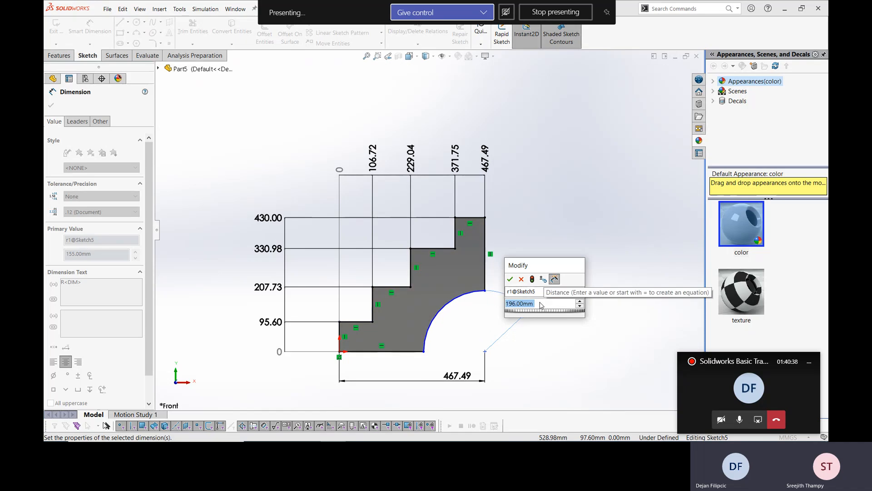
pyautogui.scroll(1, 539, 311)
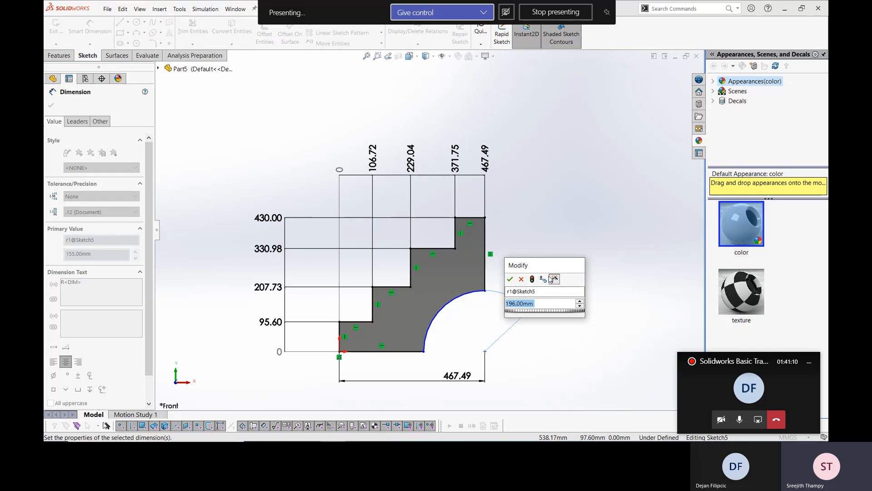
pyautogui.click(510, 279)
pyautogui.press('Escape')
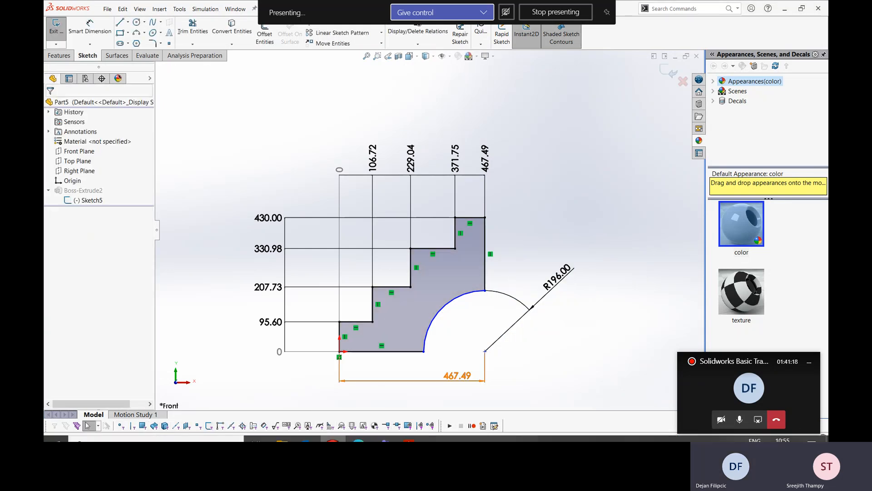
# Switch to LESSON-2.pdf in Adobe Acrobat Reader, look through to the Sketching Guidelines page, and return to the SOLIDWORKS sketch.
pyautogui.click(411, 432)
pyautogui.scroll(-1, 419, 297)
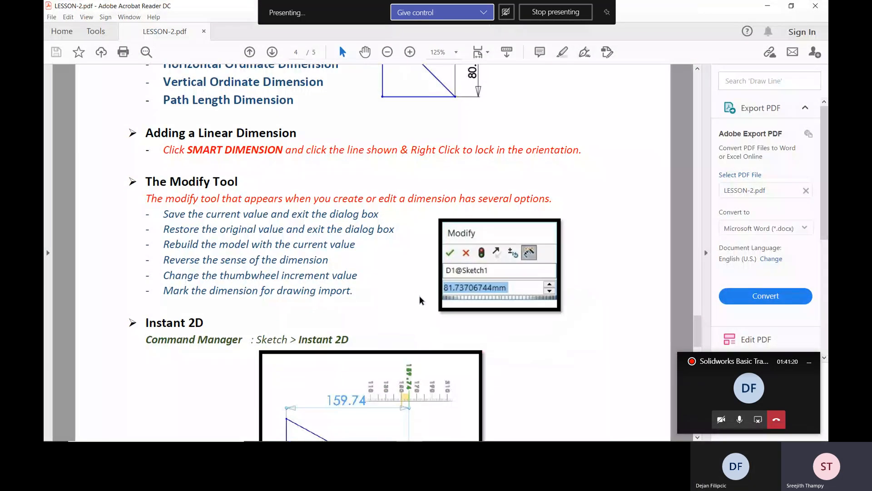
pyautogui.scroll(-10, 419, 296)
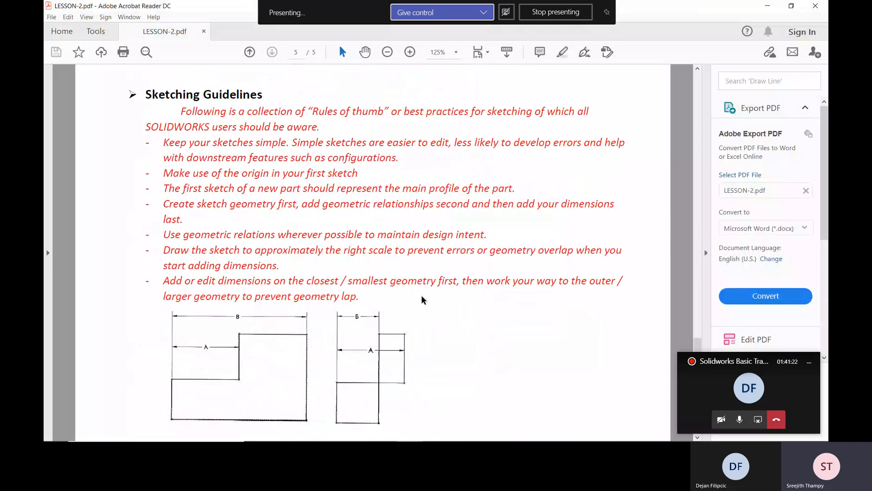
pyautogui.moveTo(413, 438)
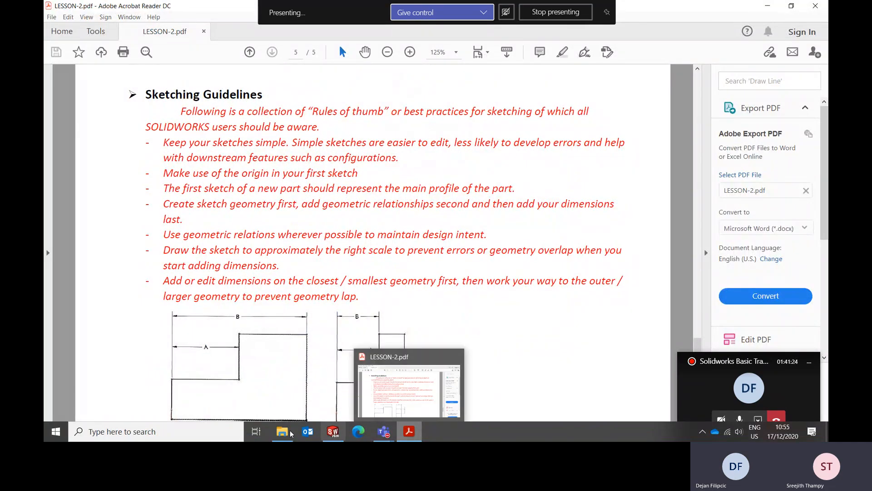
pyautogui.click(360, 416)
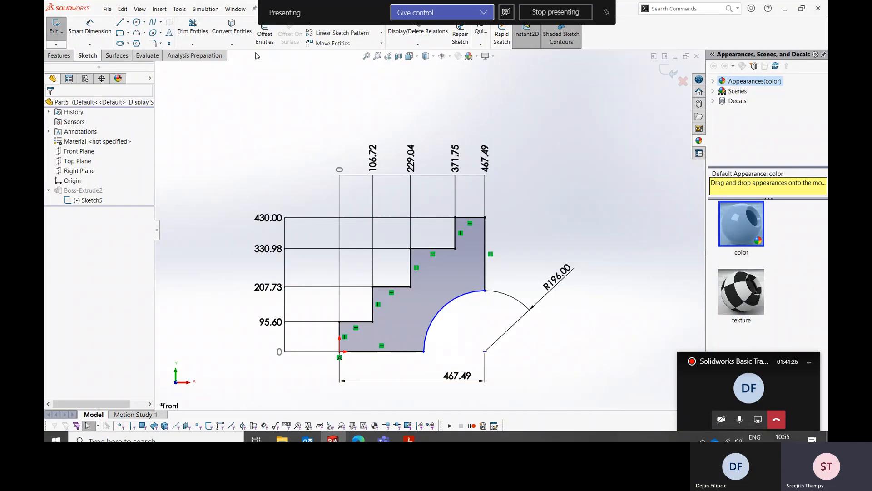
# Exit the stepped profile sketch to rebuild the extruded part with the modified arc.
pyautogui.click(68, 56)
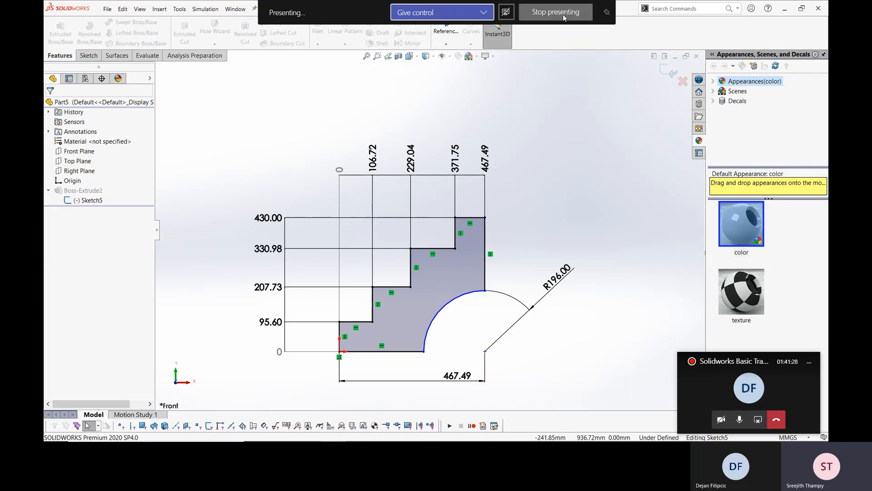
pyautogui.click(666, 73)
pyautogui.moveTo(526, 198)
pyautogui.mouseDown(button='middle')
pyautogui.moveTo(470, 267)
pyautogui.moveTo(254, 267)
pyautogui.mouseUp(button='middle')
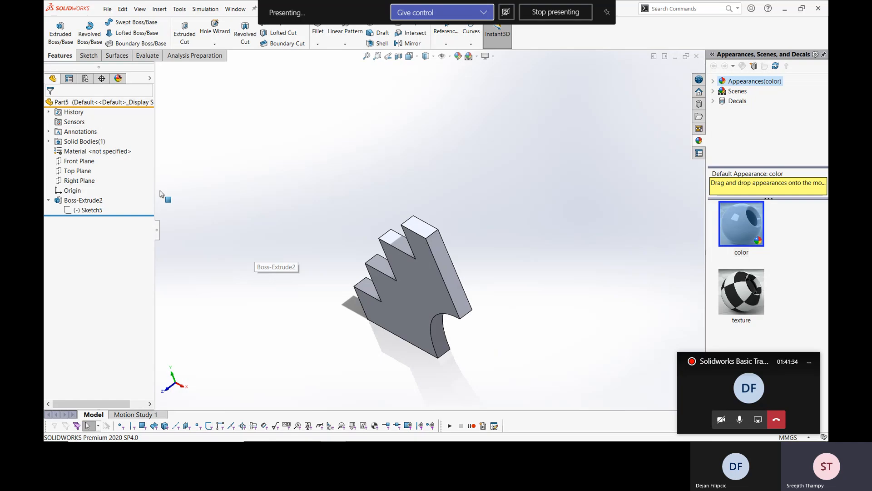
# Edit the Boss-Extrude2 feature and increase its extrusion depth freehand to roughly four times the part's thickness.
pyautogui.click(95, 201)
pyautogui.rightClick(96, 202)
pyautogui.click(102, 176)
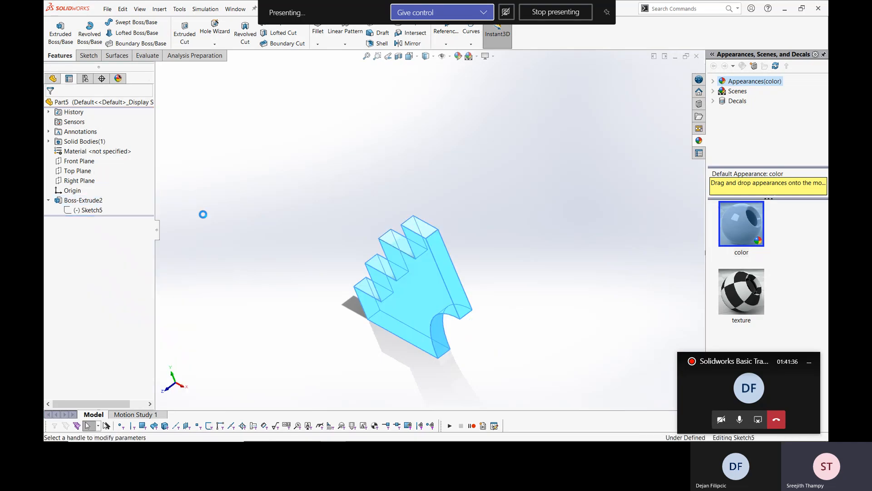
pyautogui.moveTo(390, 285); pyautogui.dragTo(251, 260)
pyautogui.click(50, 104)
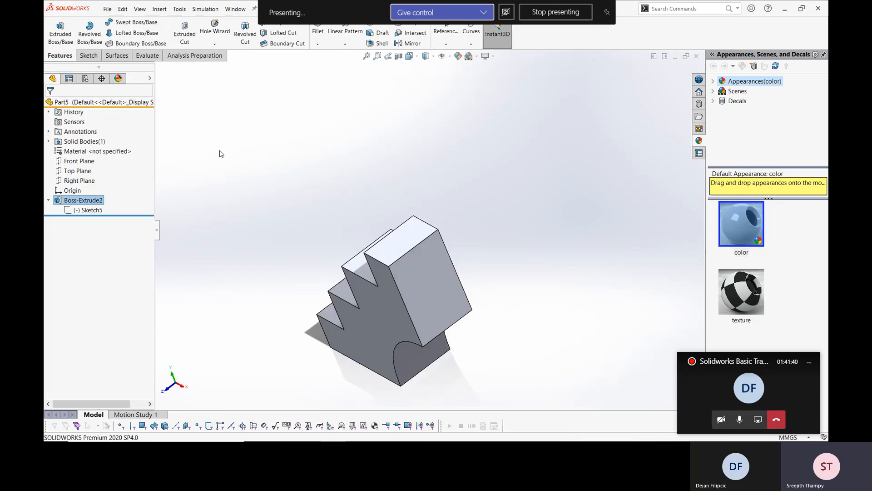
pyautogui.moveTo(331, 238); pyautogui.dragTo(418, 224, button='middle')
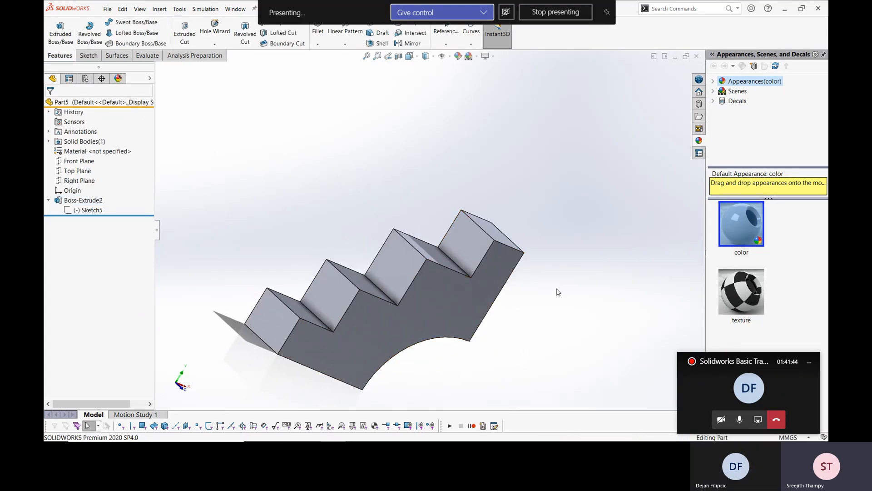
pyautogui.moveTo(561, 253); pyautogui.dragTo(470, 221, button='middle')
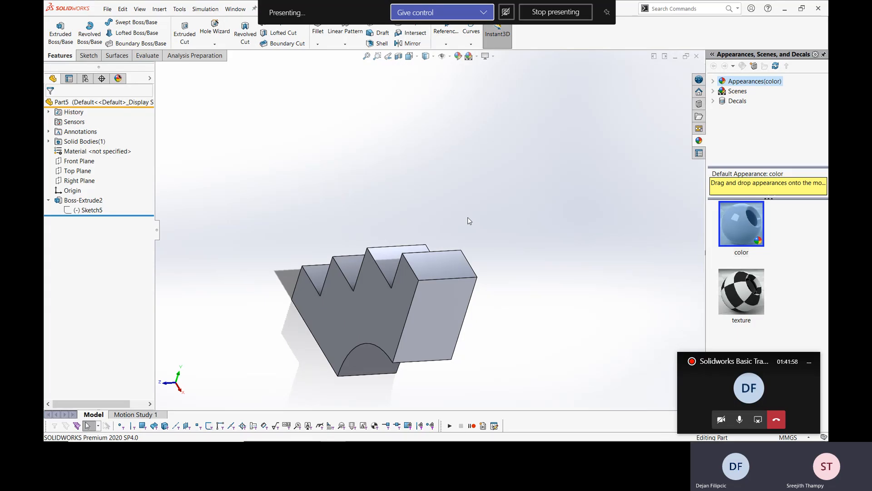
pyautogui.moveTo(438, 440)
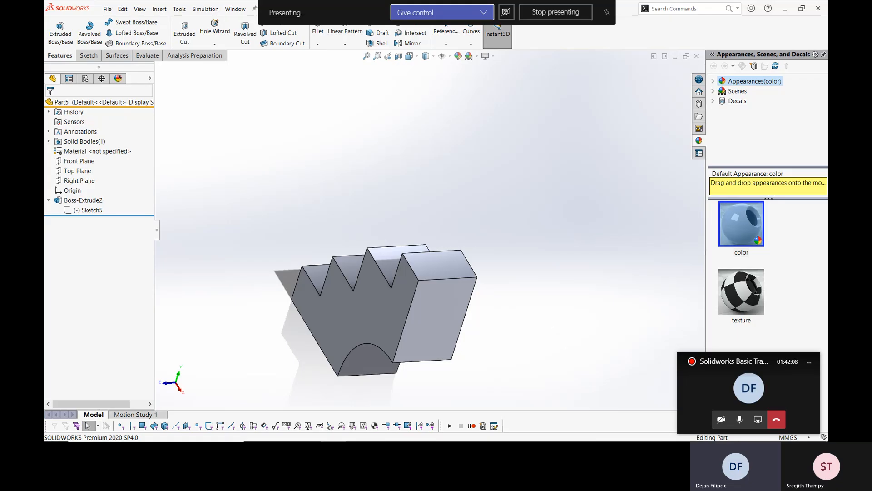
pyautogui.moveTo(751, 438)
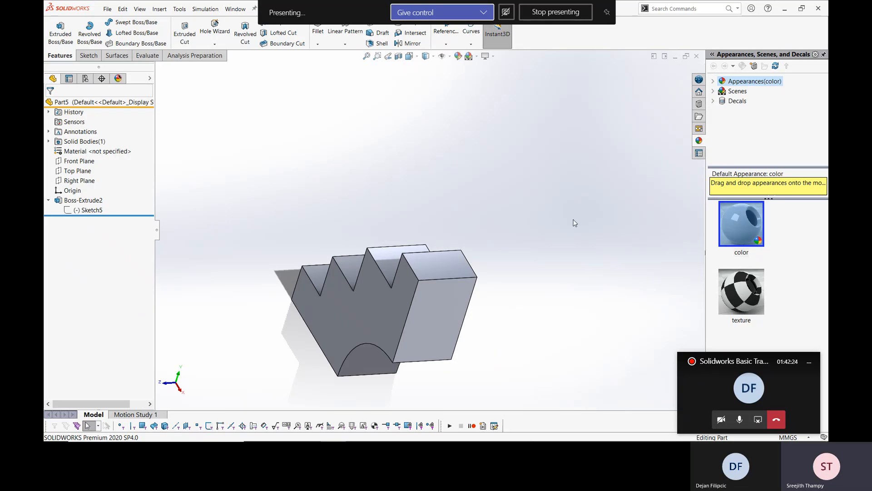
pyautogui.moveTo(360, 439)
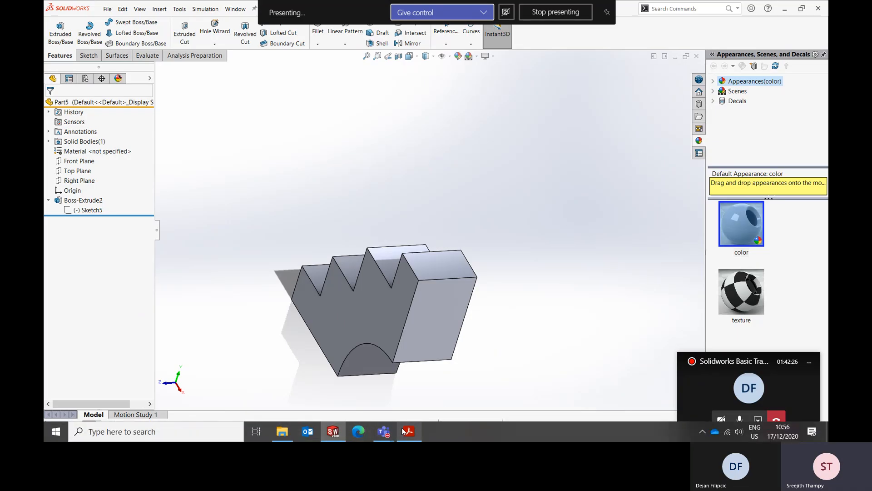
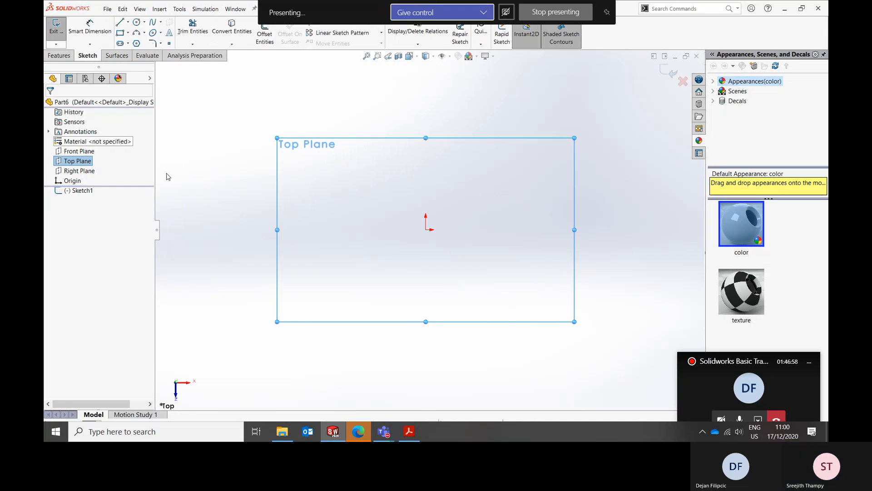
# Sketch a corner rectangle about 669 mm high with its lower-left corner at the origin on the Top Plane.
pyautogui.click(120, 32)
pyautogui.click(127, 34)
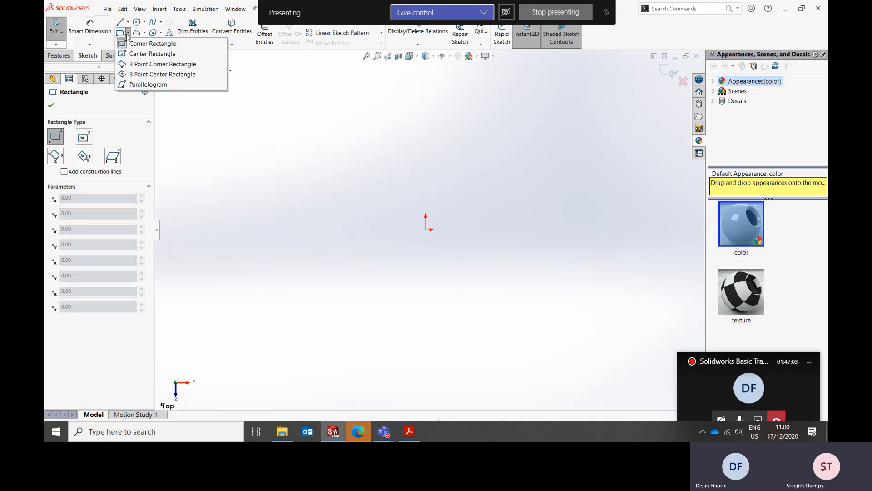
pyautogui.click(131, 44)
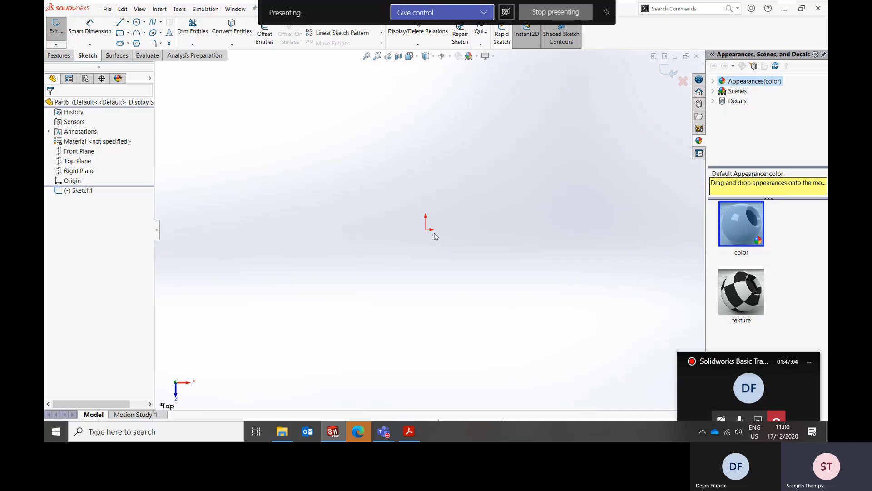
pyautogui.click(120, 32)
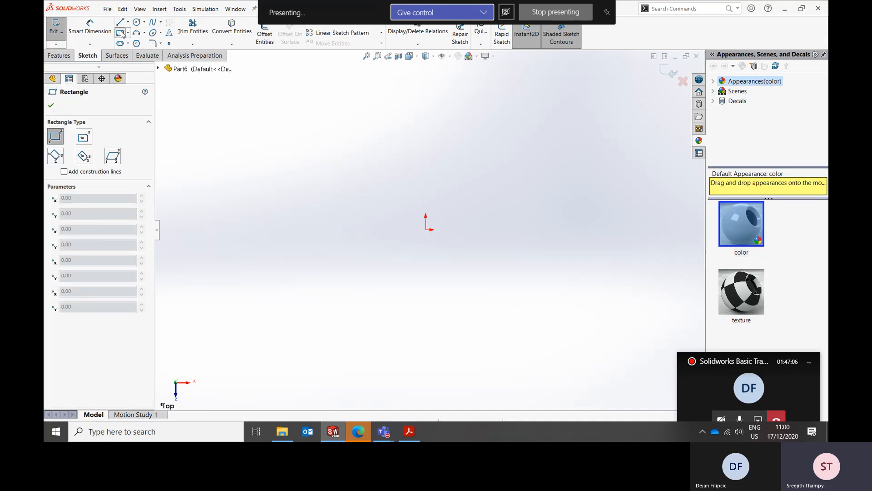
pyautogui.click(426, 229)
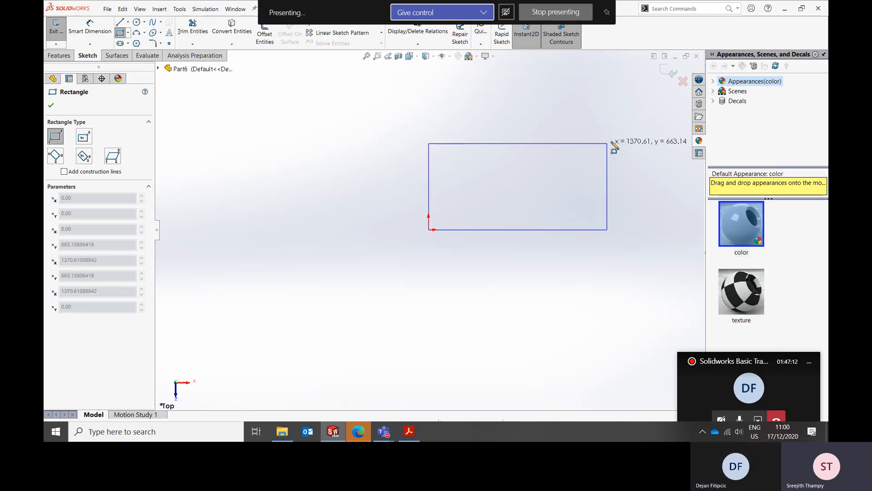
pyautogui.click(659, 143)
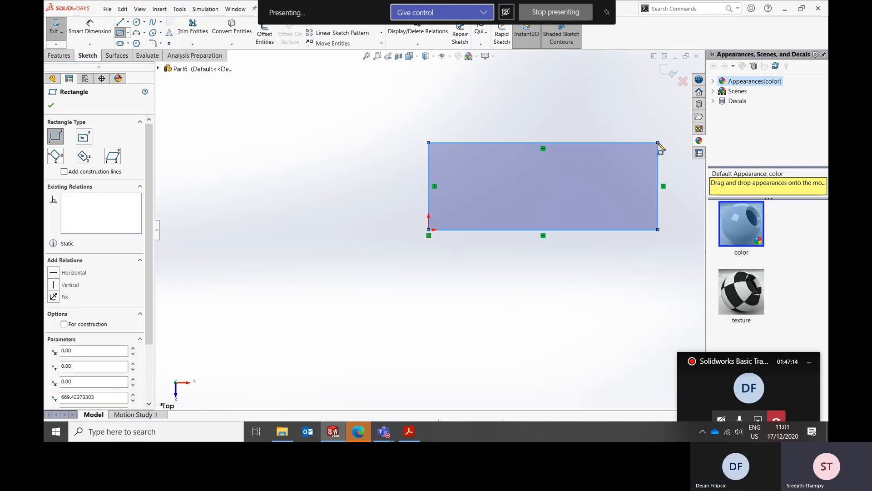
pyautogui.press('Escape')
# Check the rectangle exercise in LESSON-3.pdf in Adobe Acrobat Reader, return to SOLIDWORKS and dimension the rectangle's right edge at 40 mm.
pyautogui.click(409, 432)
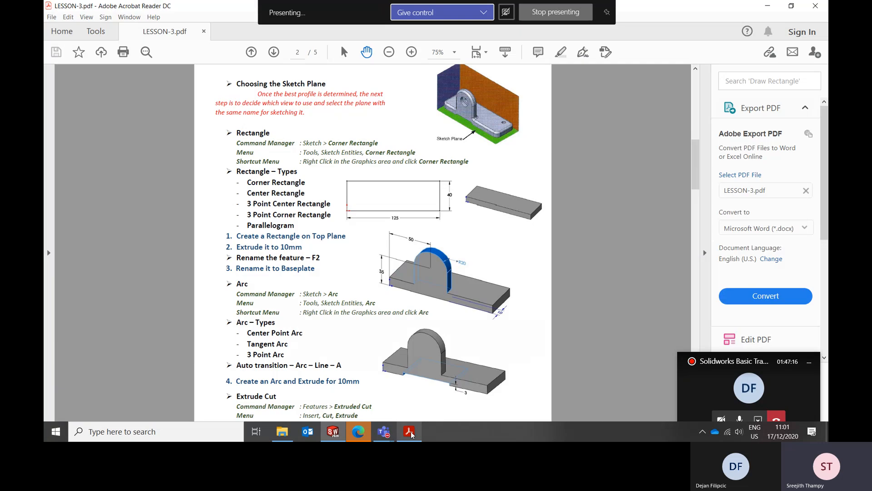
pyautogui.click(410, 432)
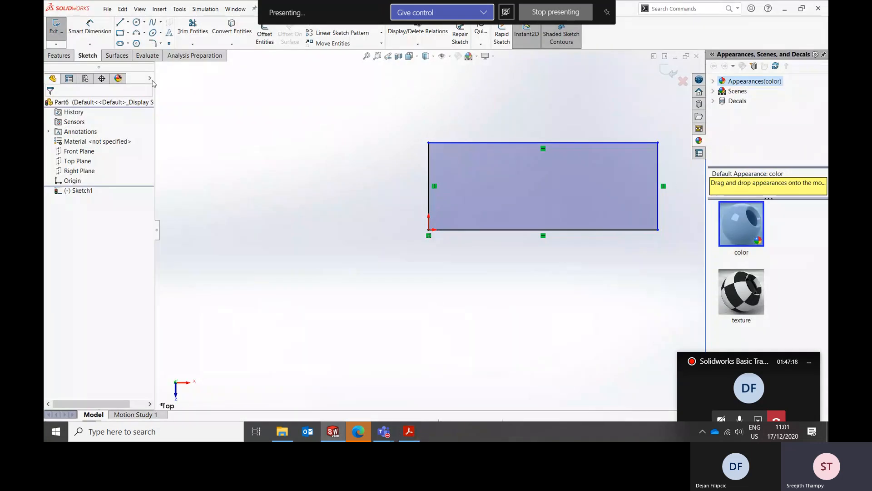
pyautogui.click(658, 188)
pyautogui.click(679, 190)
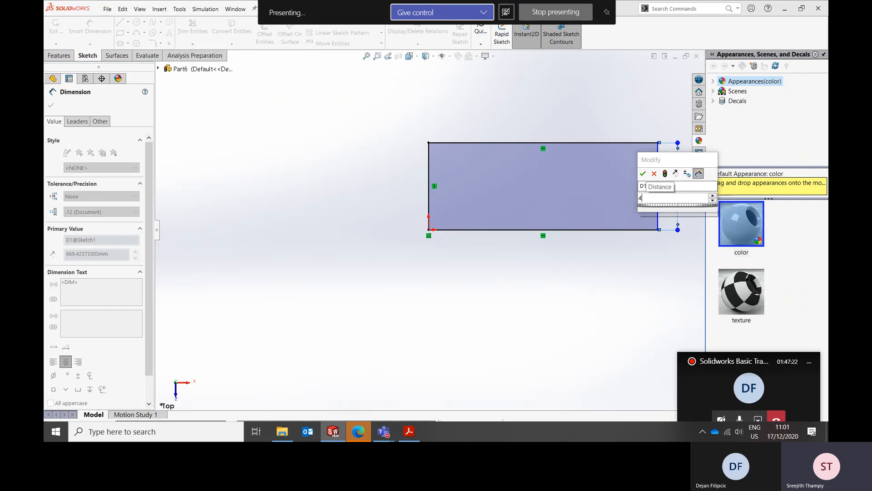
pyautogui.write('40')
pyautogui.press('Return')
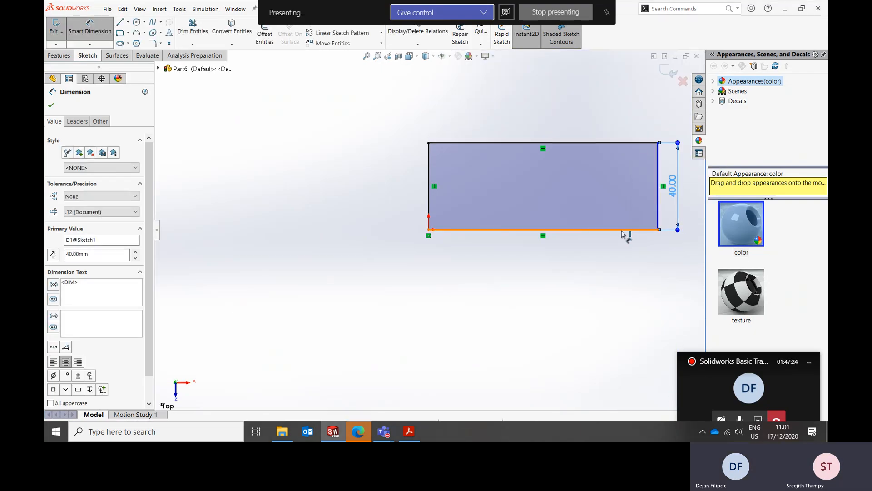
# Dimension the rectangle's bottom edge at 120 mm and leave the dimension tool.
pyautogui.click(623, 230)
pyautogui.click(616, 262)
pyautogui.write('120')
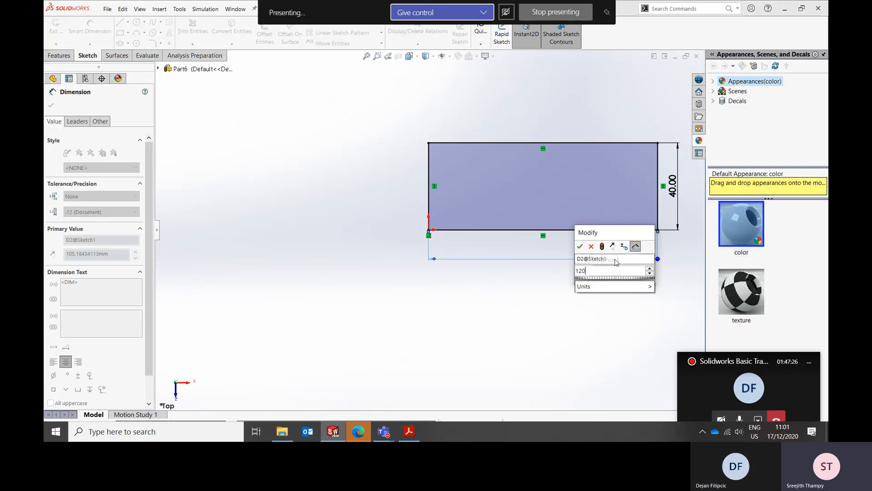
pyautogui.press('Return')
pyautogui.press('Escape')
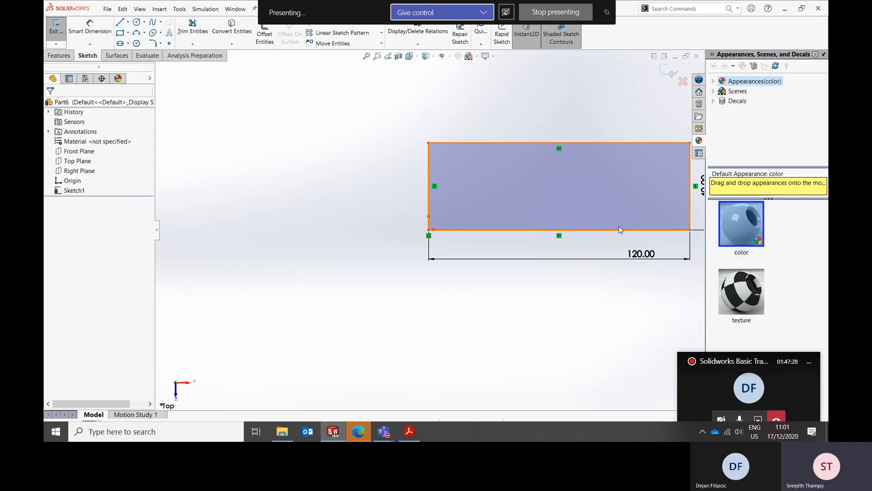
# Move the 40 mm height dimension farther away from the rectangle's right edge.
pyautogui.scroll(2, 615, 226)
pyautogui.scroll(-4, 561, 219)
pyautogui.moveTo(461, 189); pyautogui.dragTo(500, 189)
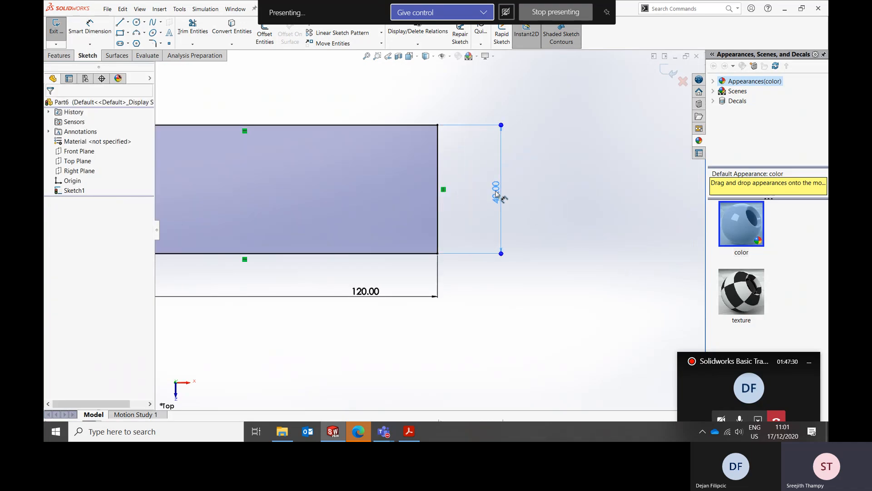
# Exit the rectangle sketch and extrude it as a Blind boss 10 mm deep from the sketch plane.
pyautogui.press('f')
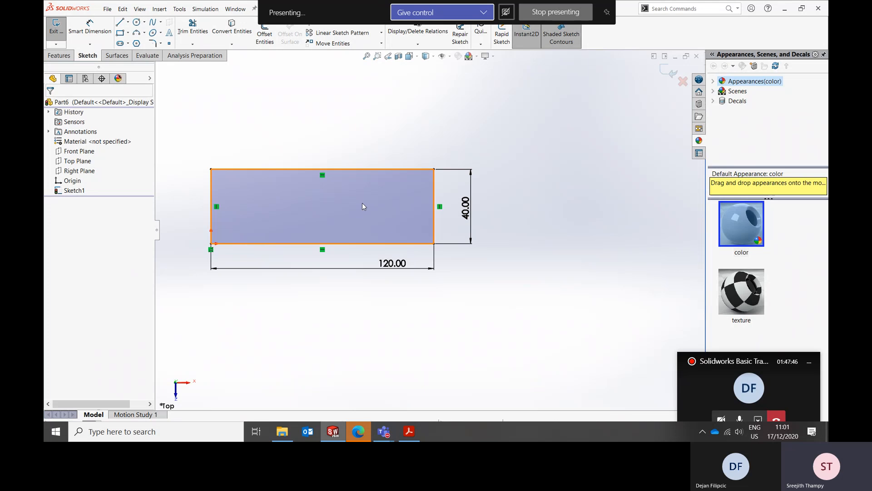
pyautogui.scroll(-3, 376, 236)
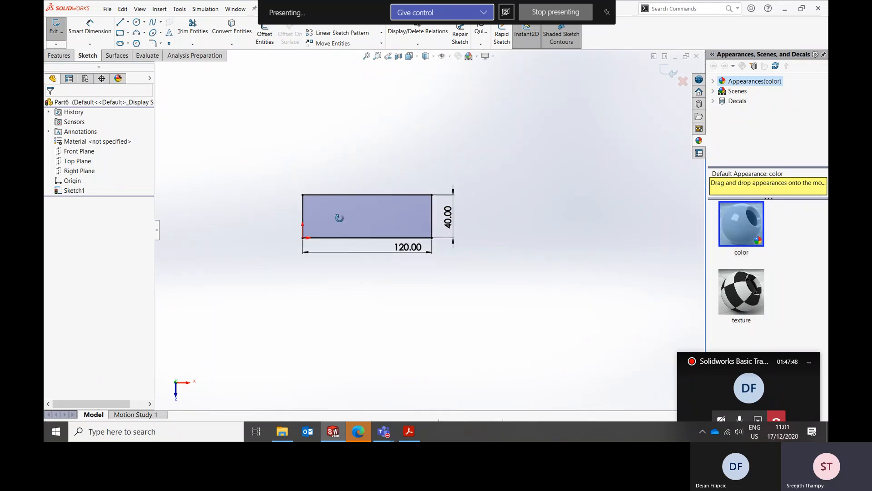
pyautogui.moveTo(339, 218)
pyautogui.mouseDown(button='middle')
pyautogui.moveTo(346, 189)
pyautogui.moveTo(362, 191)
pyautogui.mouseUp(button='middle')
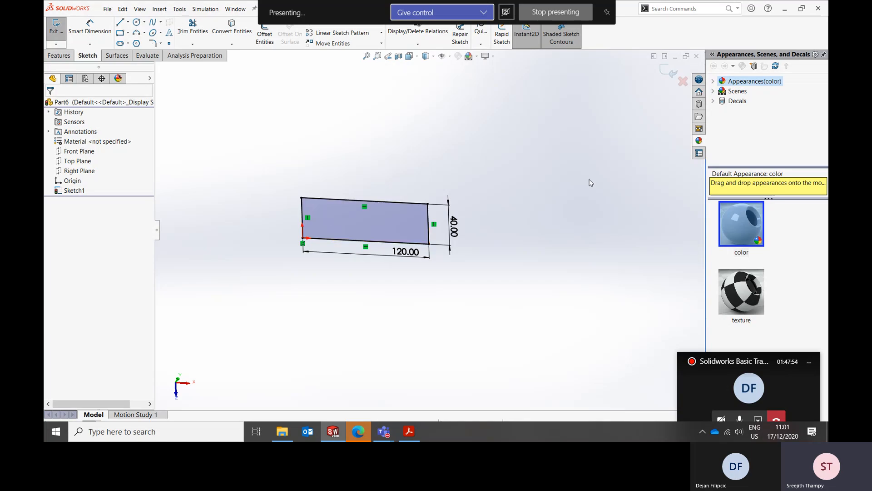
pyautogui.click(665, 71)
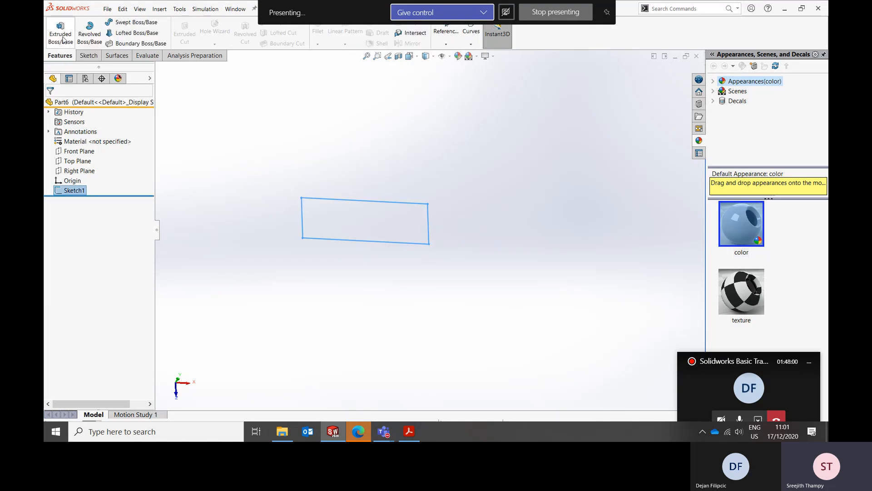
pyautogui.click(61, 35)
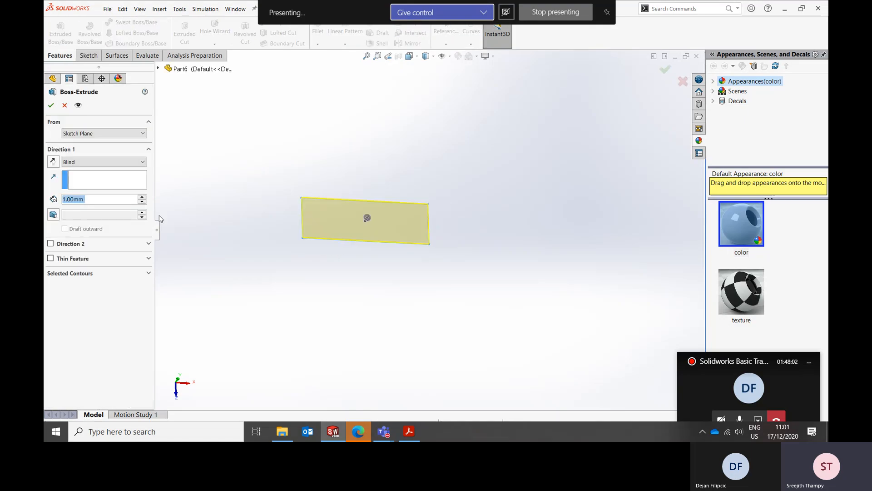
pyautogui.write('10')
pyautogui.press('Return')
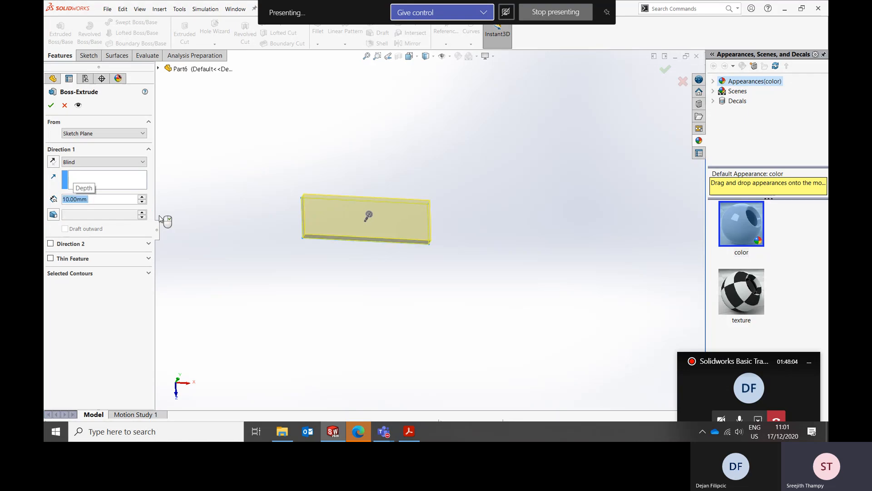
pyautogui.click(190, 194)
pyautogui.moveTo(440, 318); pyautogui.dragTo(364, 205, button='middle')
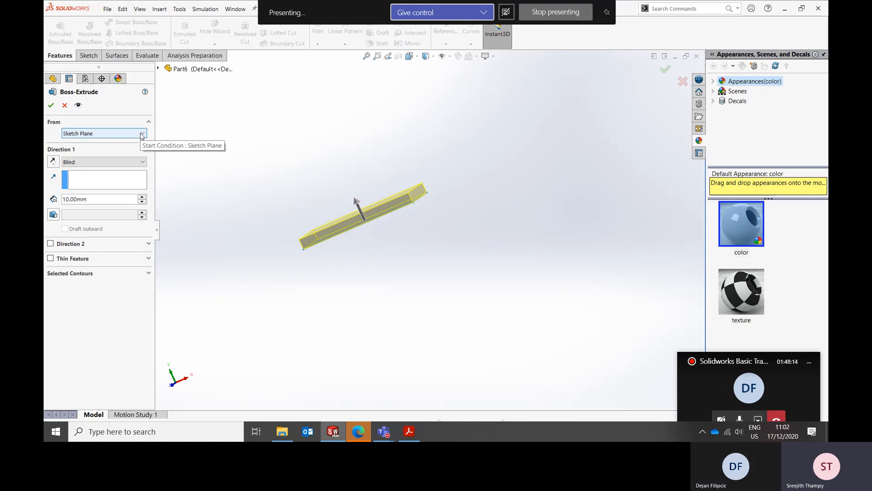
pyautogui.click(51, 105)
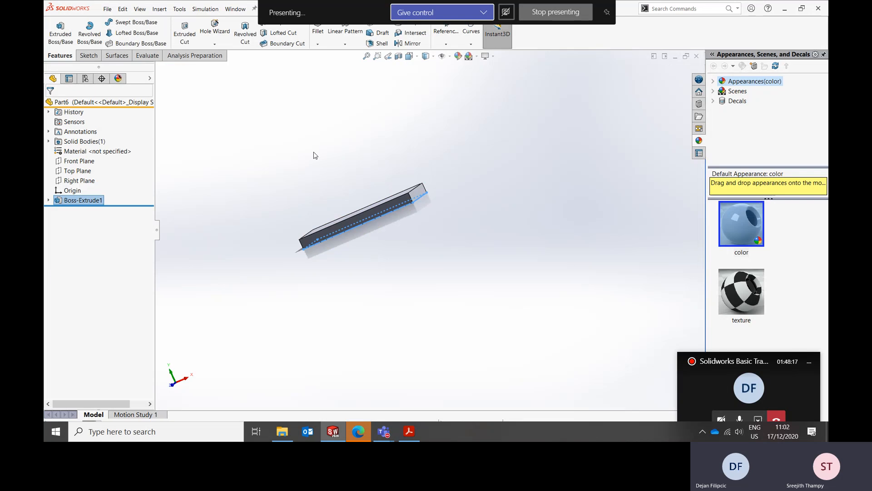
# Expand the Boss-Extrude1 feature to show its sketch and examine the plate in an angled close-up view.
pyautogui.click(50, 201)
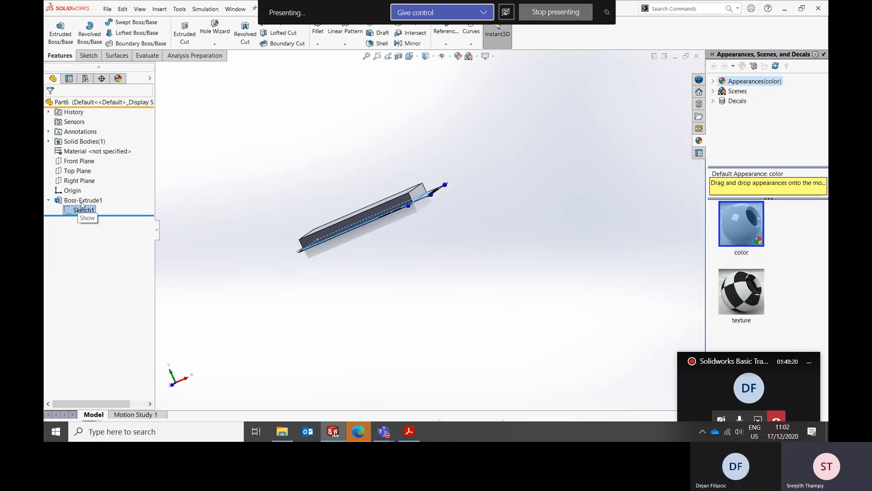
pyautogui.moveTo(336, 173)
pyautogui.mouseDown(button='middle')
pyautogui.moveTo(349, 191)
pyautogui.moveTo(378, 168)
pyautogui.mouseUp(button='middle')
pyautogui.scroll(-5, 327, 239)
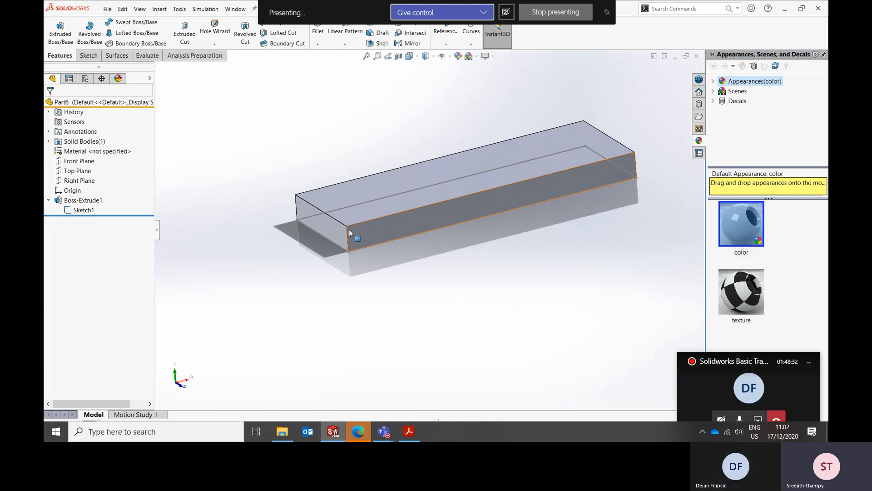
# Edit Boss-Extrude1, try starting the extrusion at a 10 mm Offset from the sketch plane, and cancel the edit.
pyautogui.click(86, 201)
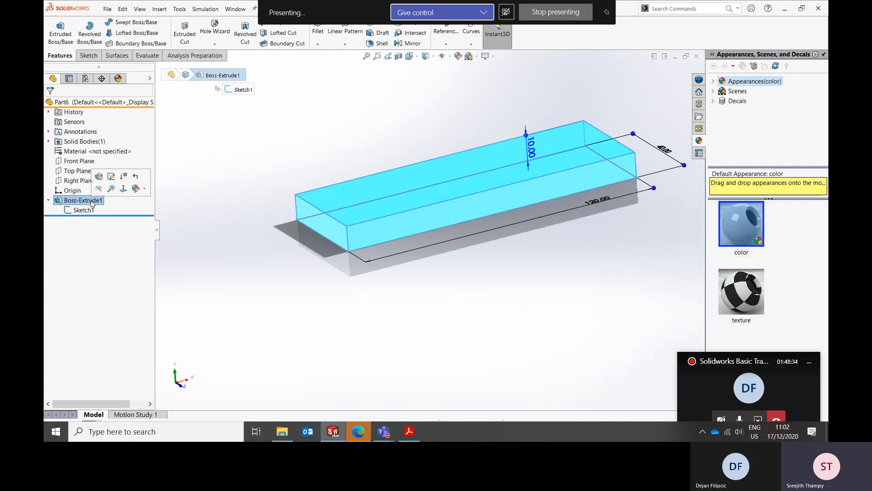
pyautogui.click(98, 189)
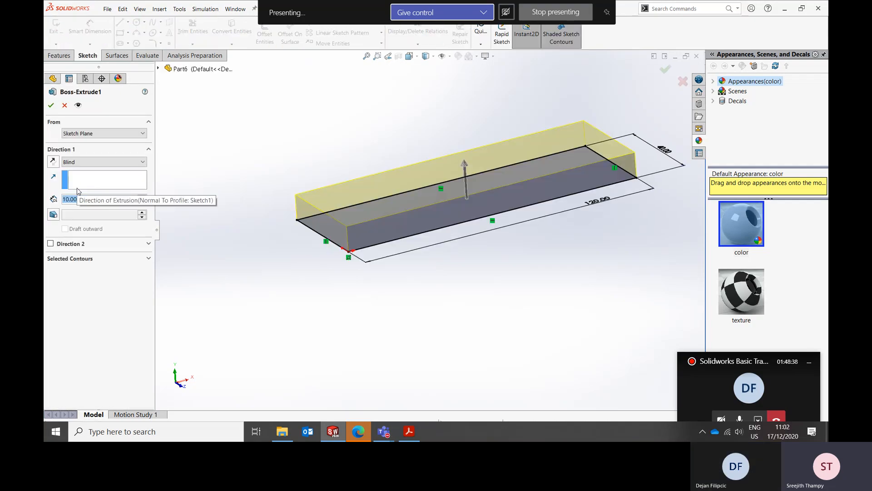
pyautogui.click(110, 132)
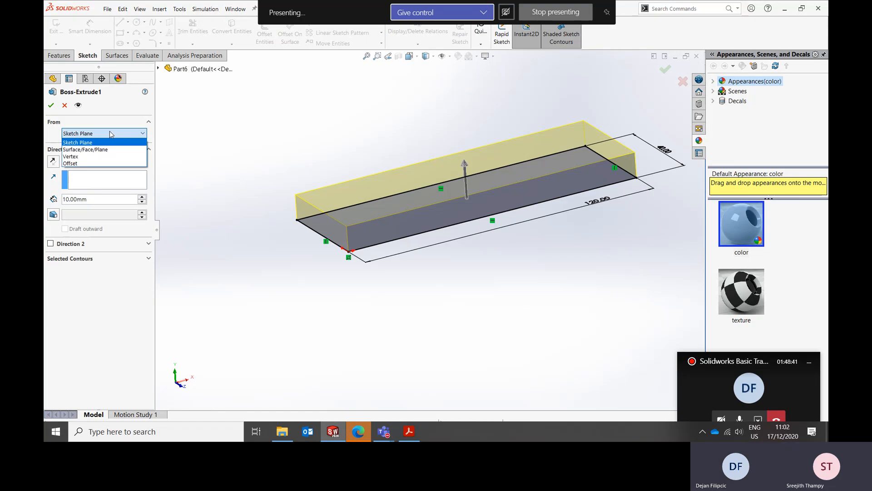
pyautogui.click(90, 163)
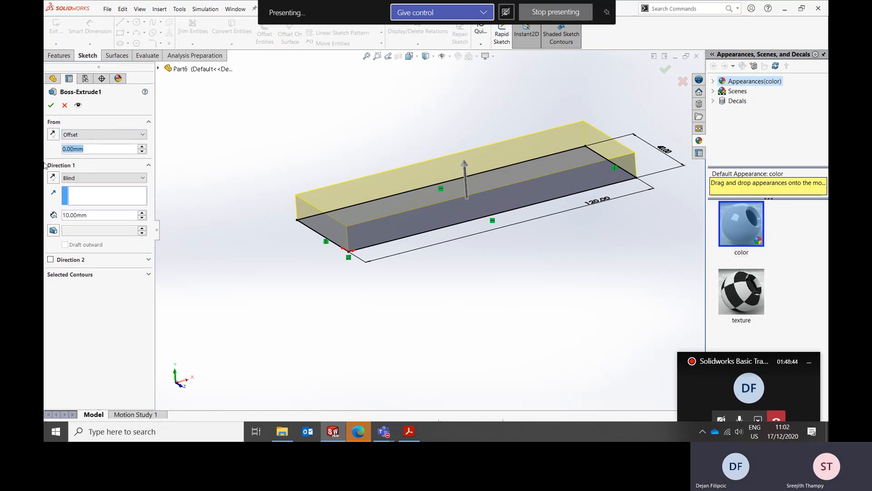
pyautogui.write('10')
pyautogui.press('Return')
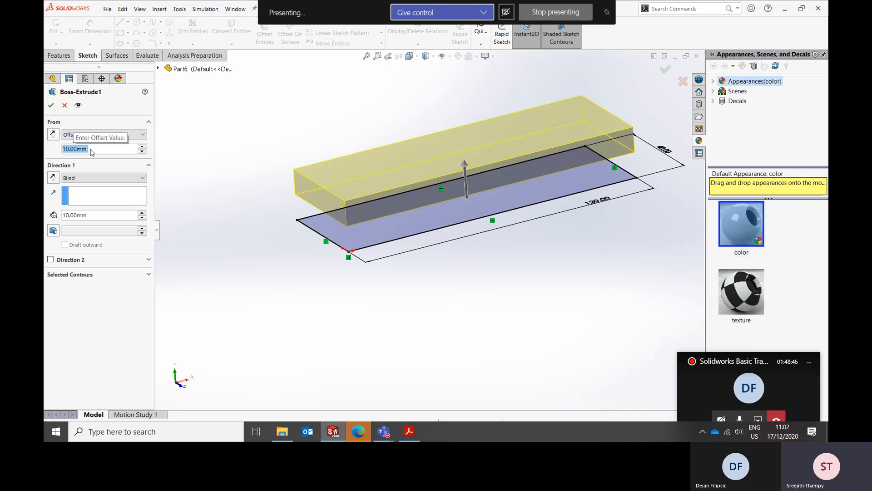
pyautogui.click(101, 136)
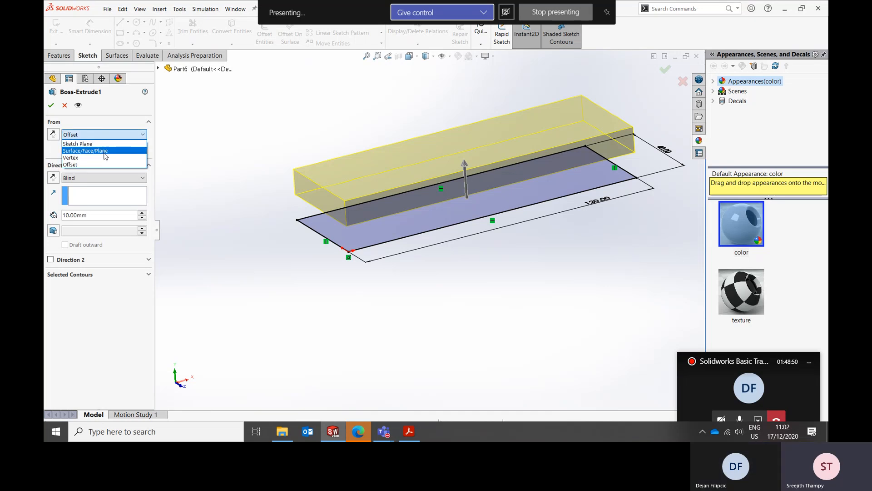
pyautogui.click(67, 107)
pyautogui.click(67, 108)
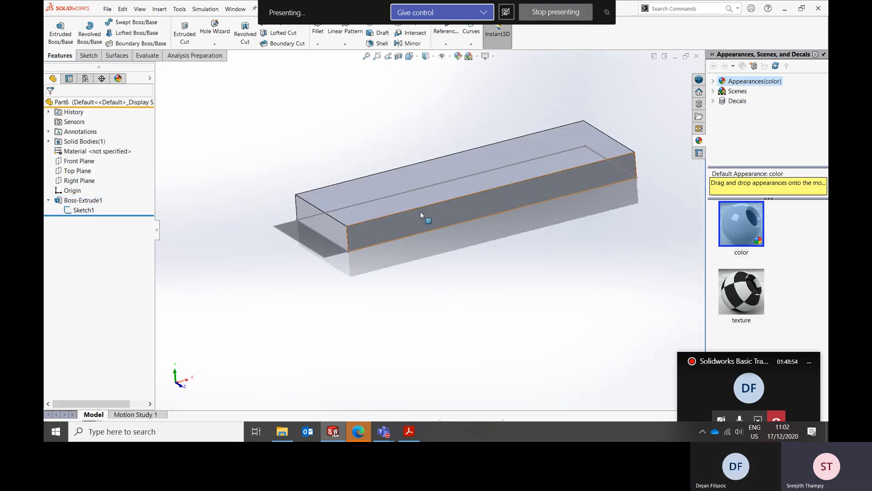
# Start a new sketch on the block's bottom face.
pyautogui.moveTo(359, 250); pyautogui.dragTo(383, 194, button='middle')
pyautogui.click(362, 182)
pyautogui.rightClick(362, 183)
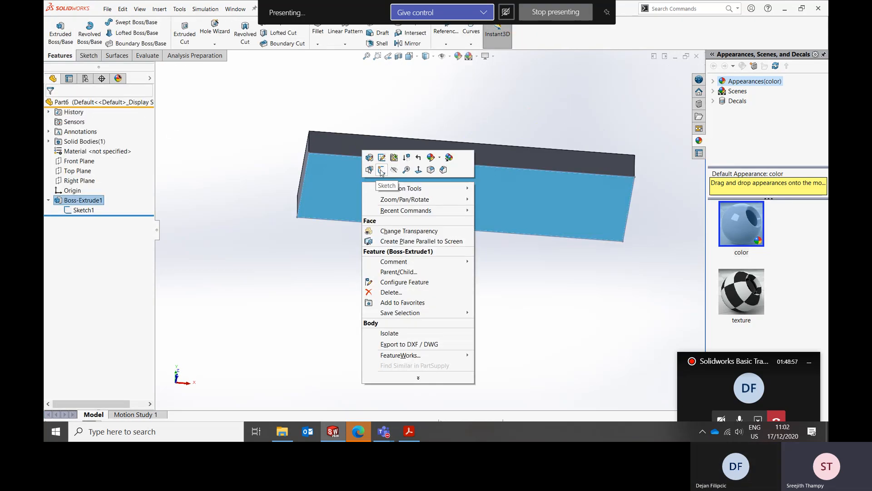
pyautogui.click(382, 171)
pyautogui.click(372, 271)
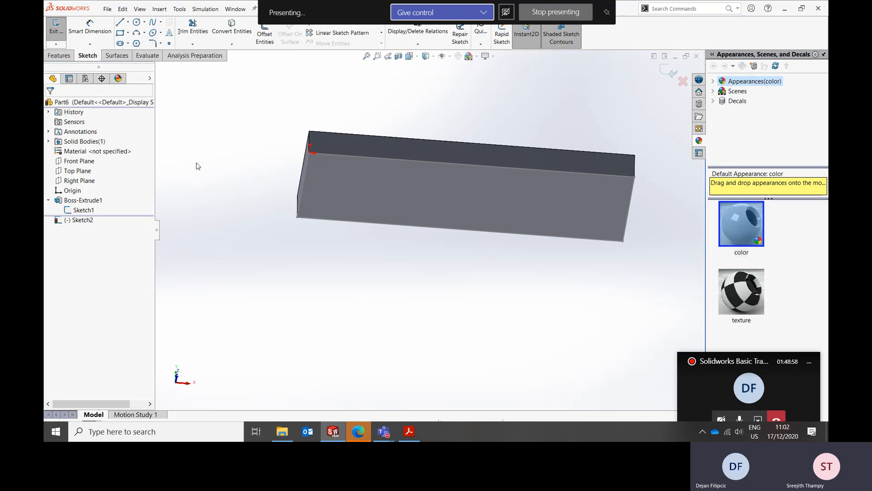
# Sketch a circle with a radius of about 10 mm near the left end of the block's bottom face.
pyautogui.click(137, 22)
pyautogui.click(362, 189)
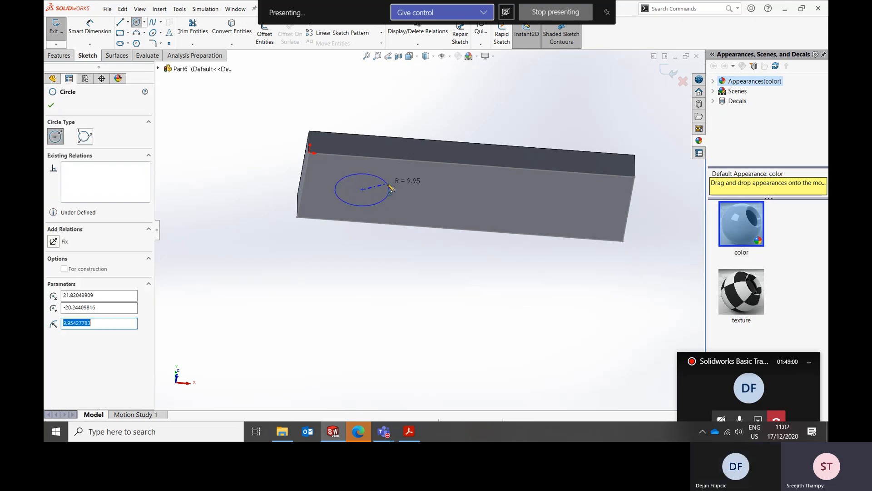
pyautogui.click(389, 191)
pyautogui.click(395, 236)
pyautogui.press('Escape')
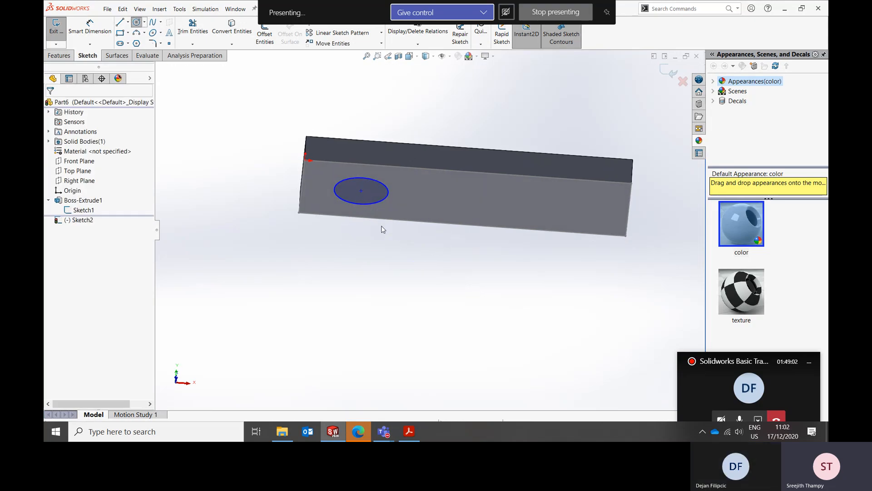
# Extrude the circle 10 mm upward starting from the block's top face, as a separate body with Merge result off.
pyautogui.moveTo(387, 218); pyautogui.dragTo(391, 148, button='middle')
pyautogui.scroll(1, 387, 209)
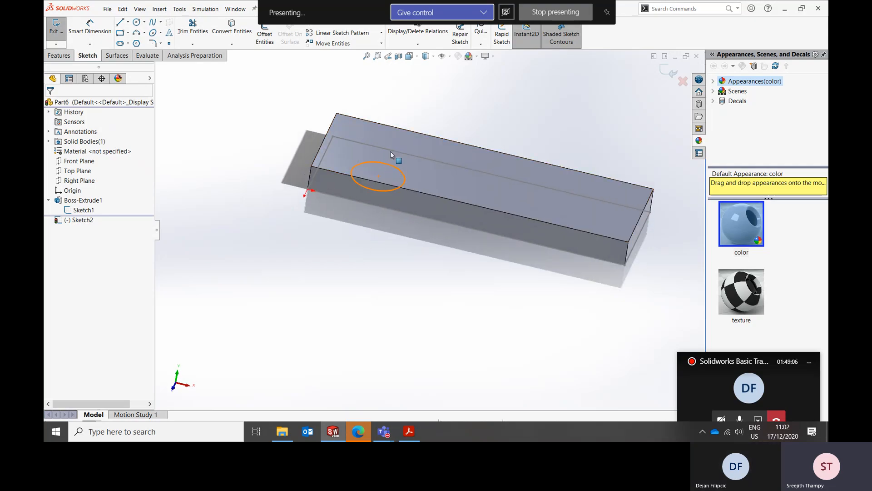
pyautogui.click(369, 134)
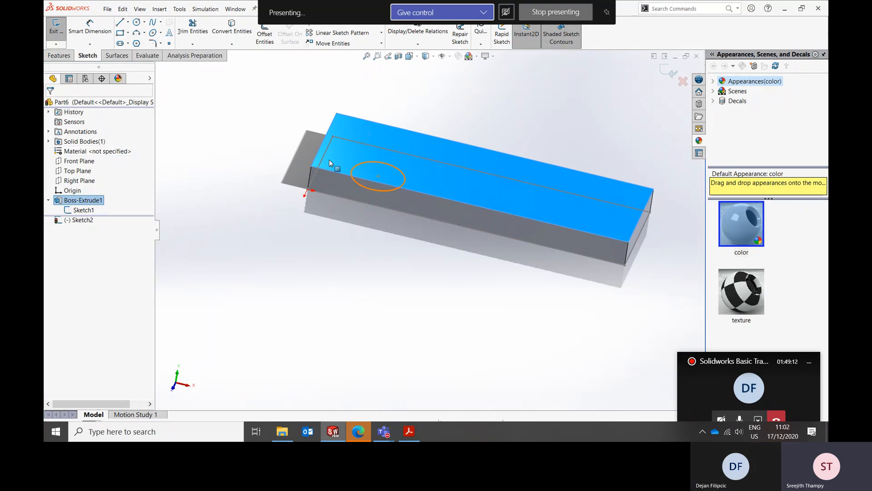
pyautogui.click(70, 57)
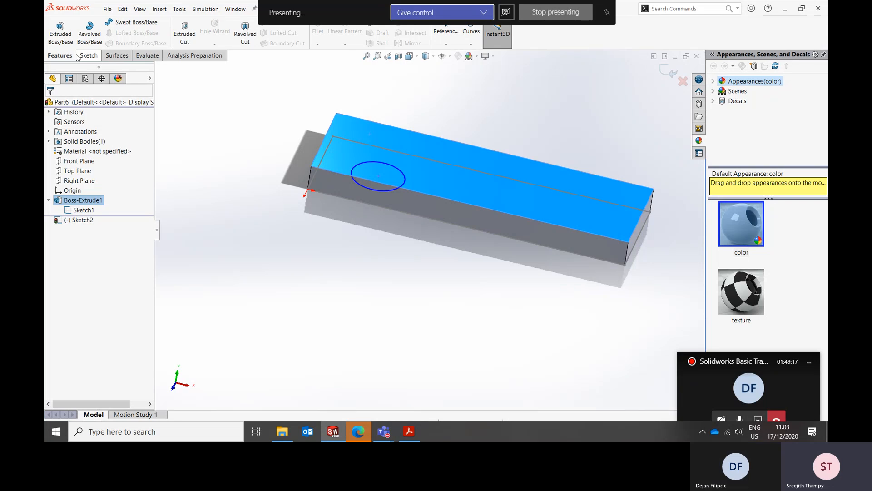
pyautogui.click(61, 31)
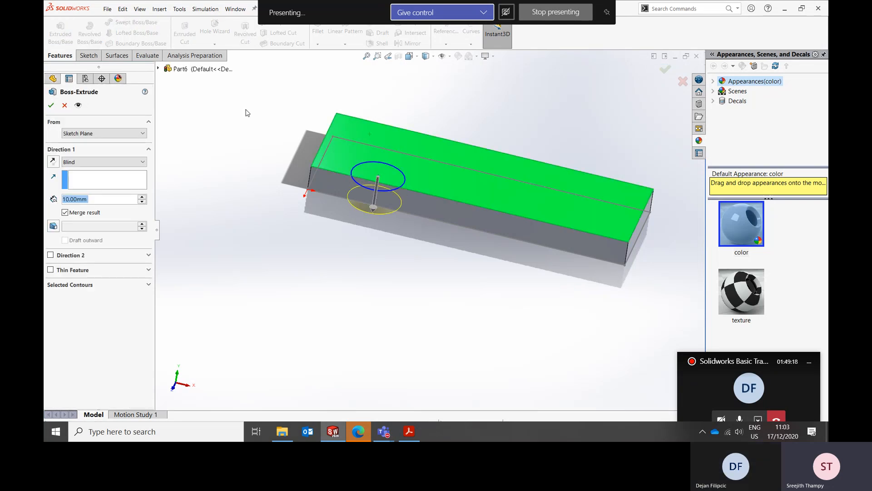
pyautogui.click(91, 133)
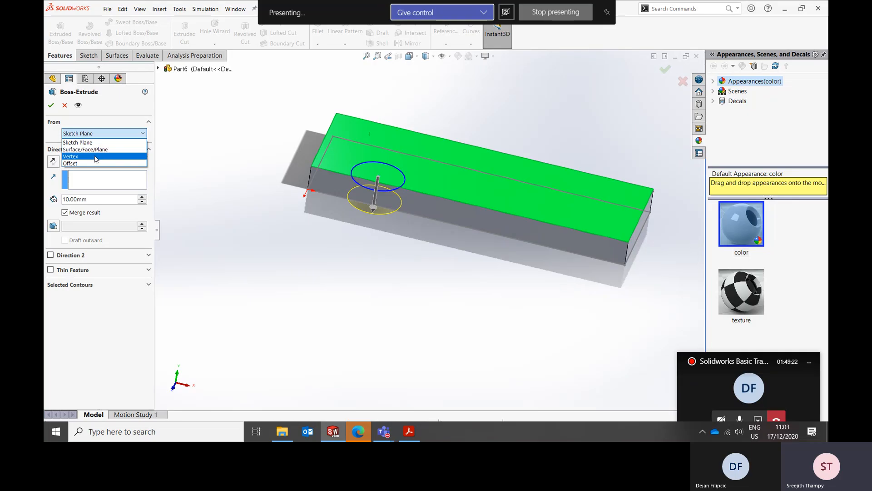
pyautogui.click(101, 151)
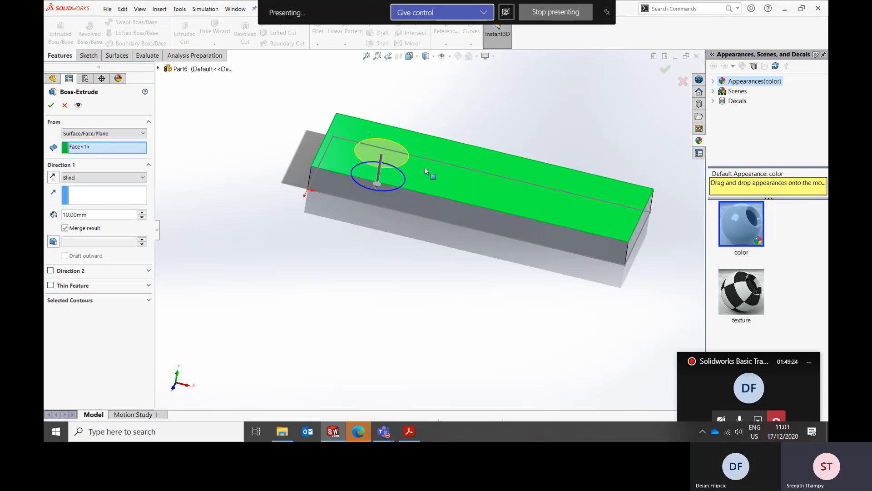
pyautogui.moveTo(397, 172); pyautogui.dragTo(399, 170, button='middle')
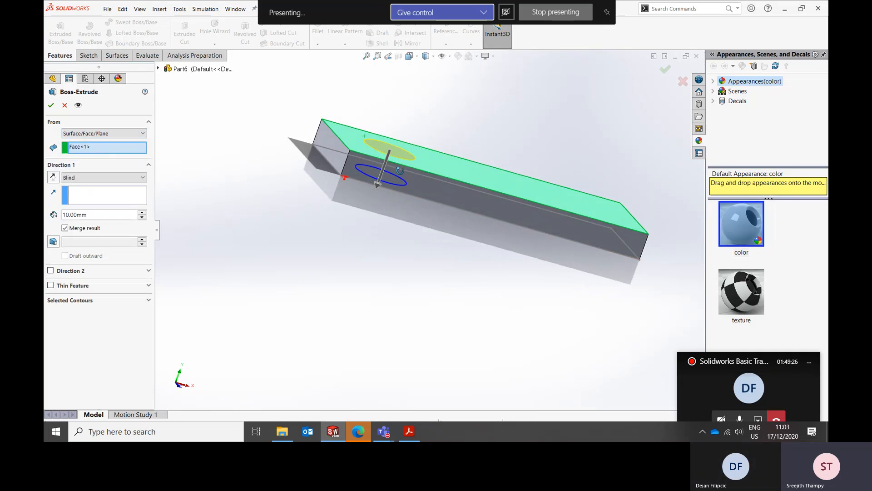
pyautogui.click(53, 177)
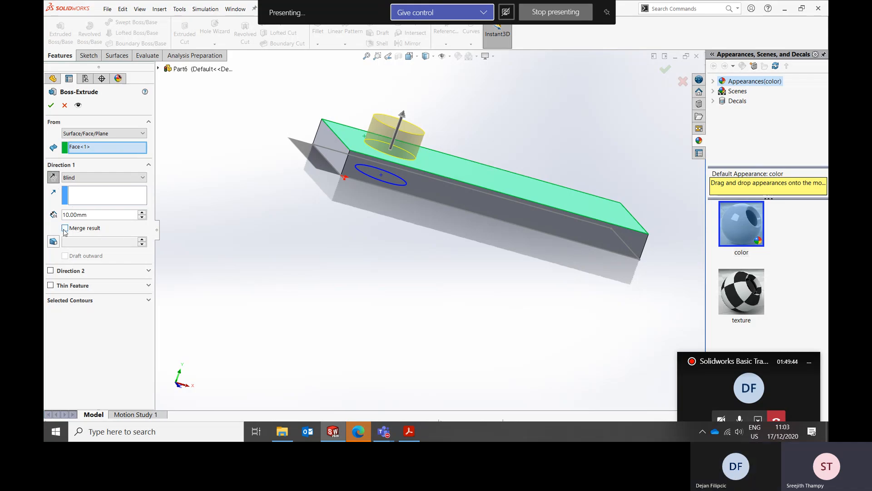
pyautogui.click(51, 105)
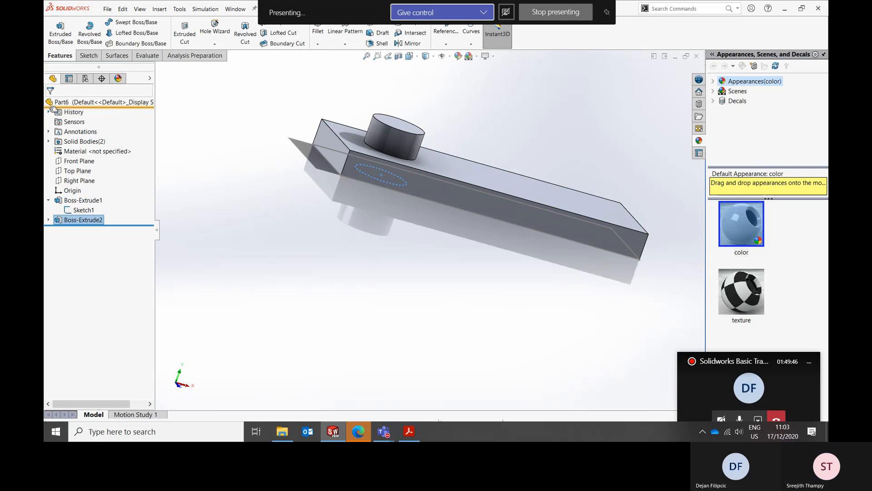
# Inspect the cylinder and its source sketch with hidden lines visible, and restore the shaded display with edges.
pyautogui.click(426, 56)
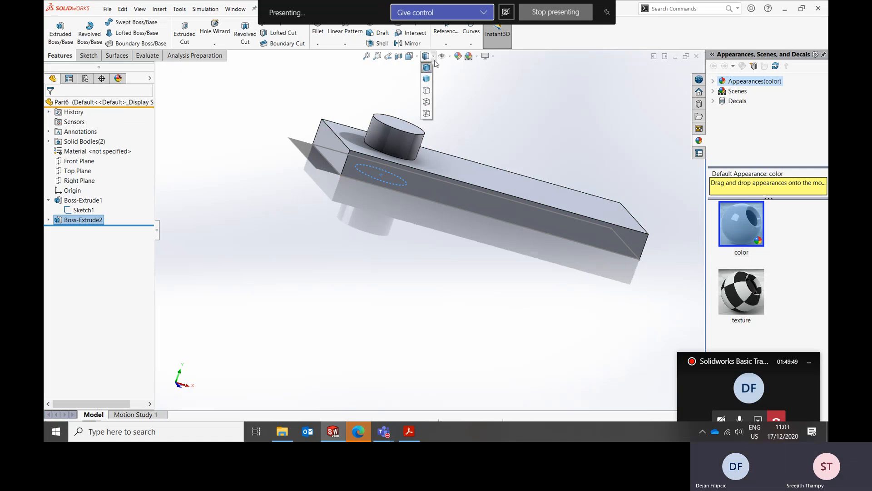
pyautogui.click(426, 102)
pyautogui.moveTo(451, 116)
pyautogui.mouseDown(button='middle')
pyautogui.moveTo(450, 78)
pyautogui.moveTo(470, 103)
pyautogui.mouseUp(button='middle')
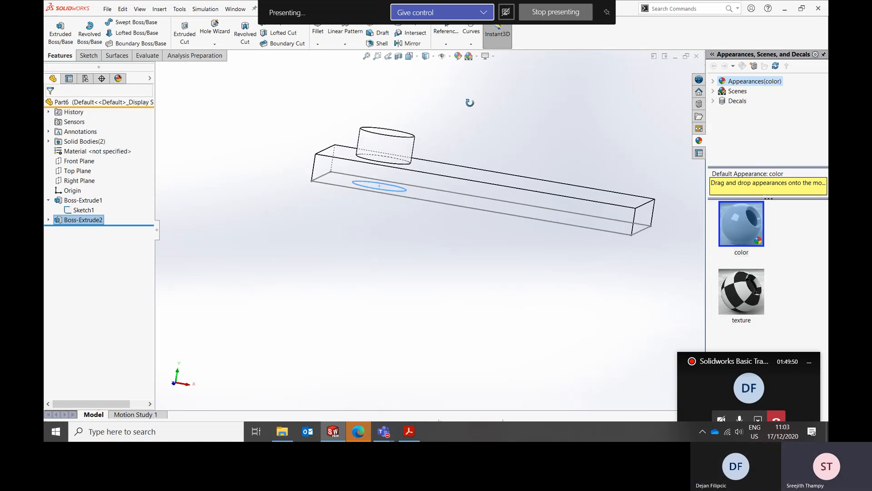
pyautogui.click(82, 222)
pyautogui.rightClick(83, 223)
pyautogui.click(268, 222)
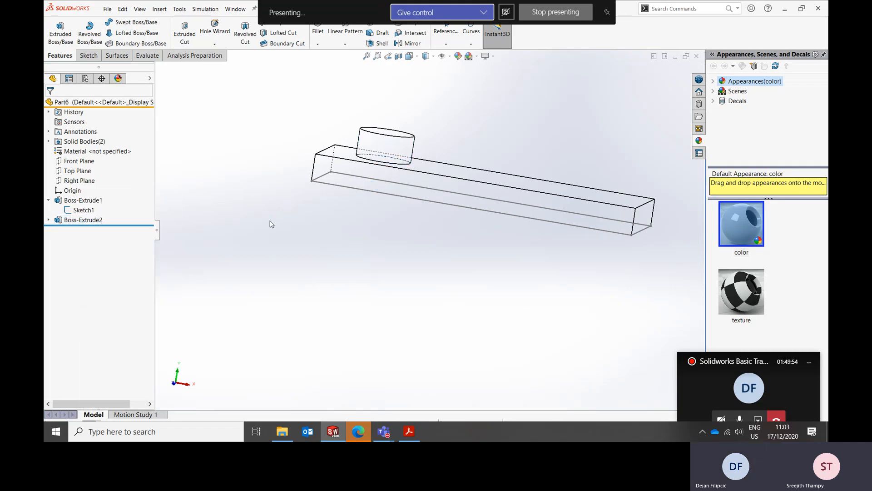
pyautogui.click(425, 57)
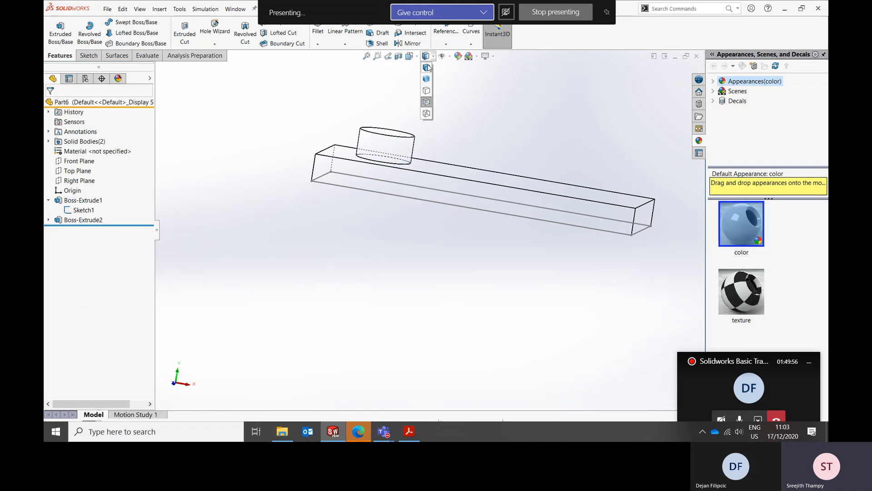
pyautogui.click(427, 68)
# Review the start condition in the cylinder extrusion's definition and close it without changes.
pyautogui.click(83, 220)
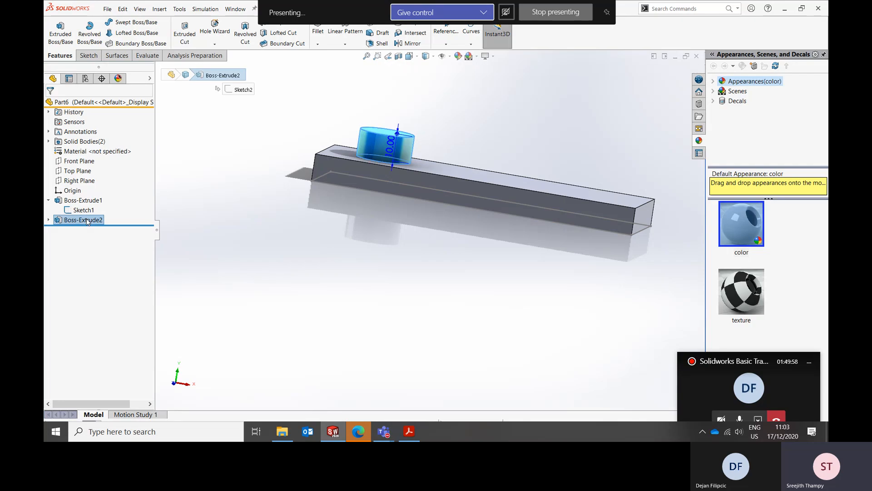
pyautogui.rightClick(84, 219)
pyautogui.click(92, 199)
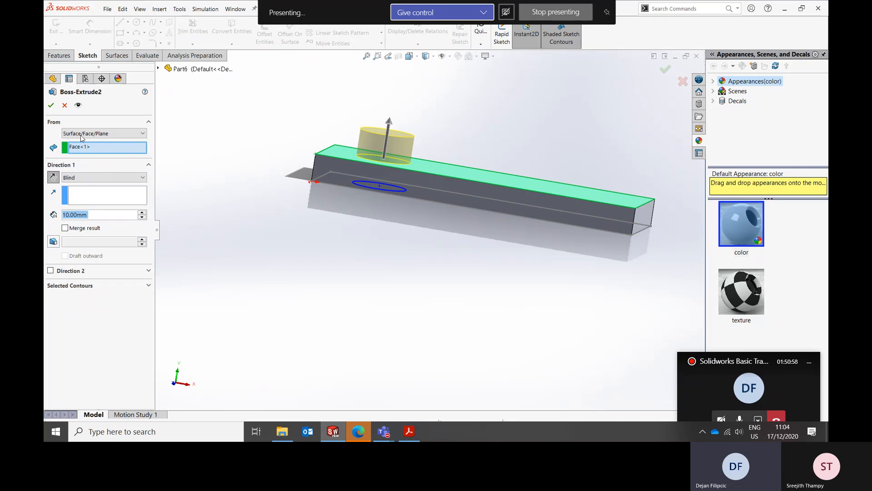
pyautogui.click(65, 109)
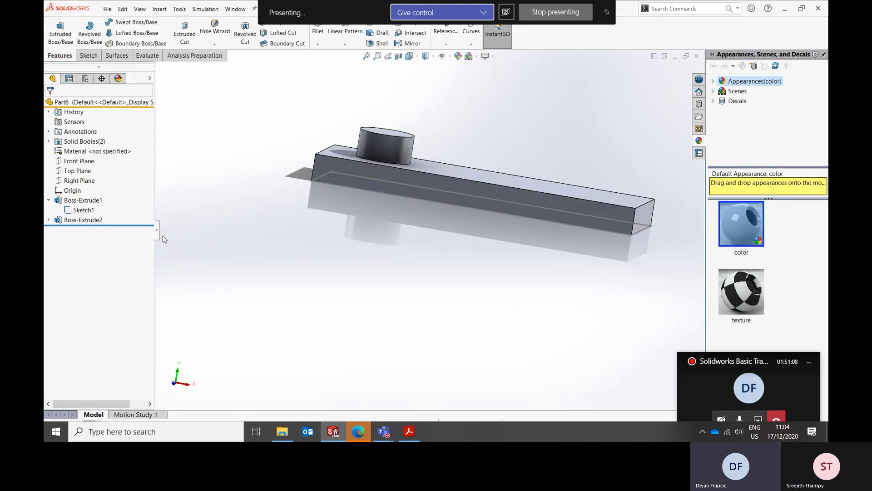
# Roll the model back to before the cylinder extrusion and start a sketch on the Front Plane, viewed head-on.
pyautogui.moveTo(151, 225); pyautogui.dragTo(151, 216)
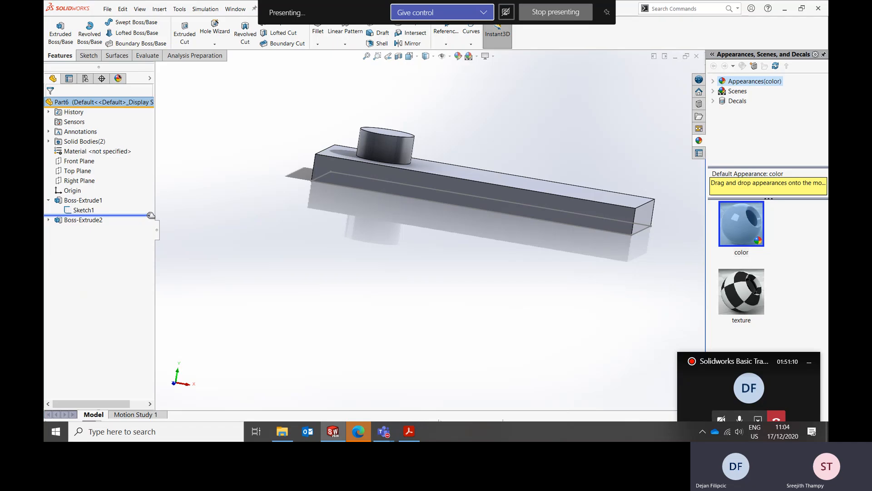
pyautogui.click(79, 171)
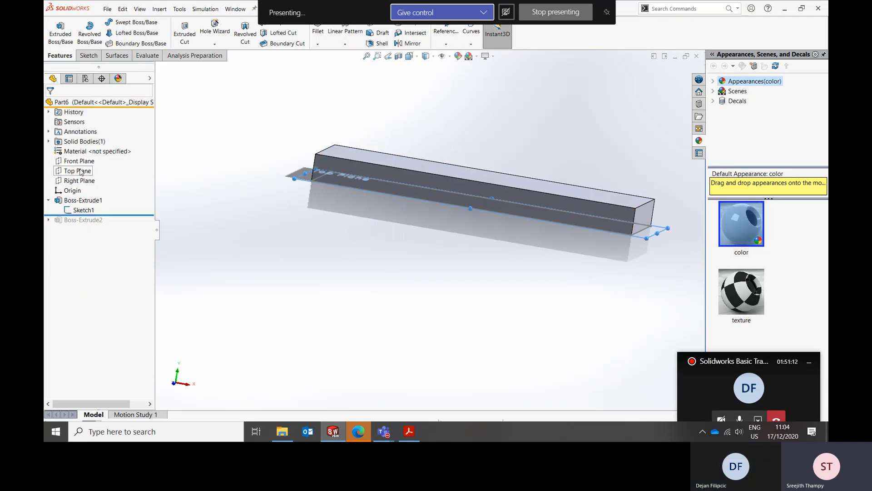
pyautogui.rightClick(79, 163)
pyautogui.click(83, 150)
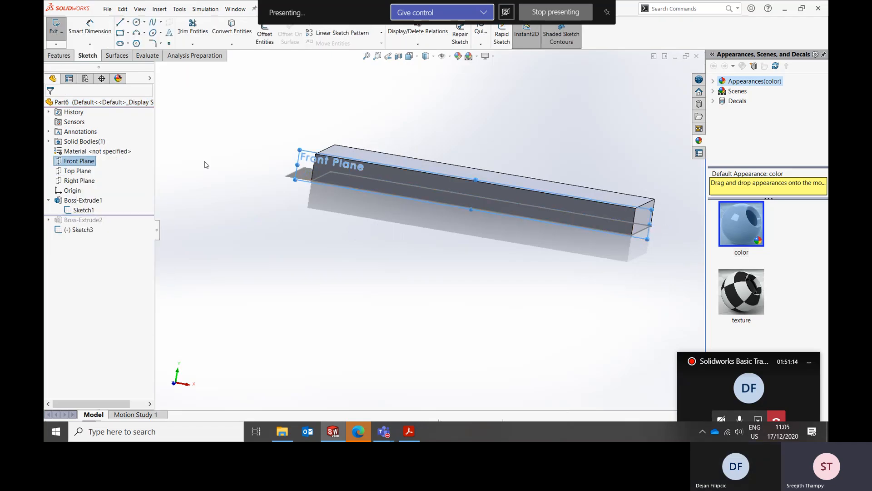
pyautogui.click(250, 177)
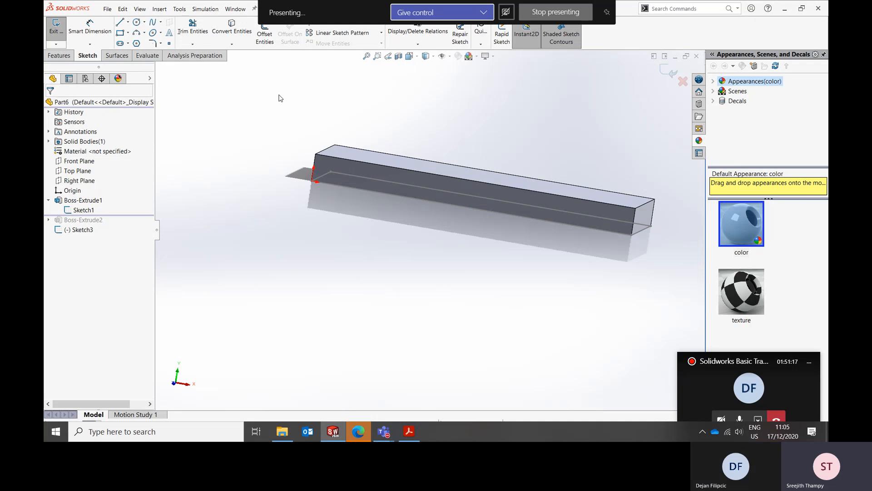
pyautogui.hotkey('ctrl', '8')
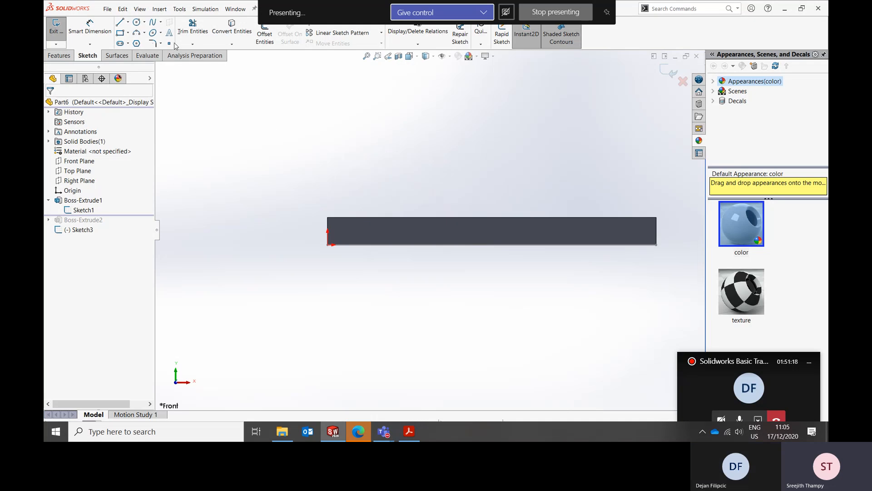
# Sketch a wavy five-point open spline above the left half of the block and exit the sketch.
pyautogui.click(152, 22)
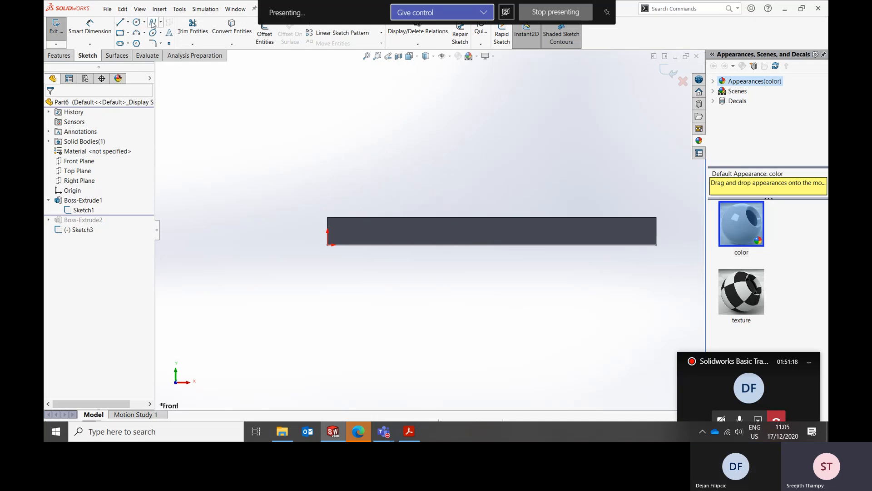
pyautogui.click(314, 194)
pyautogui.click(339, 195)
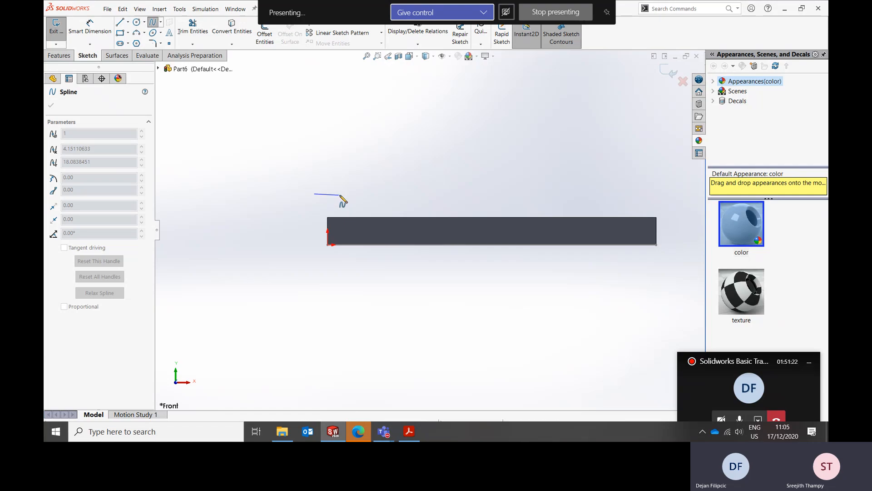
pyautogui.click(370, 202)
pyautogui.click(411, 186)
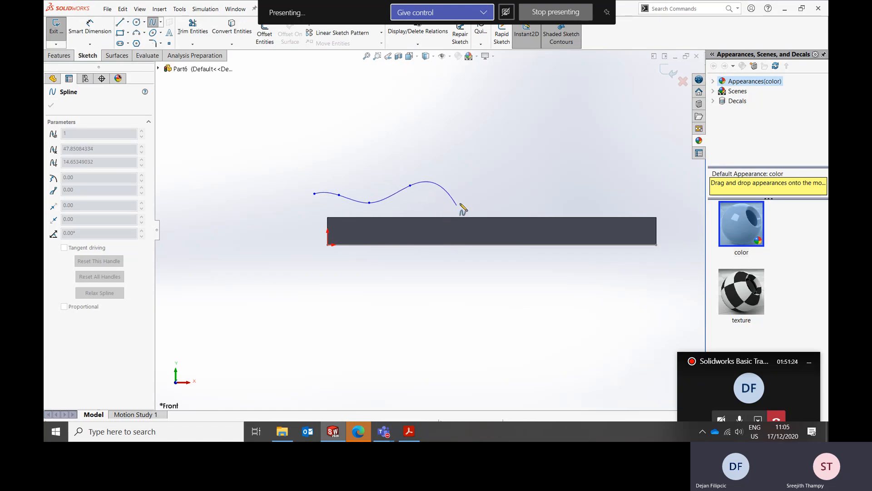
pyautogui.rightClick(484, 191)
pyautogui.click(510, 195)
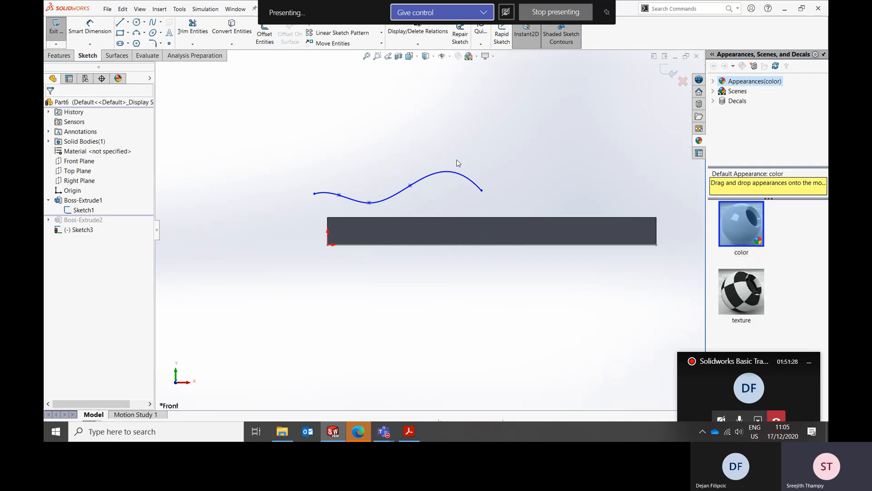
pyautogui.click(669, 71)
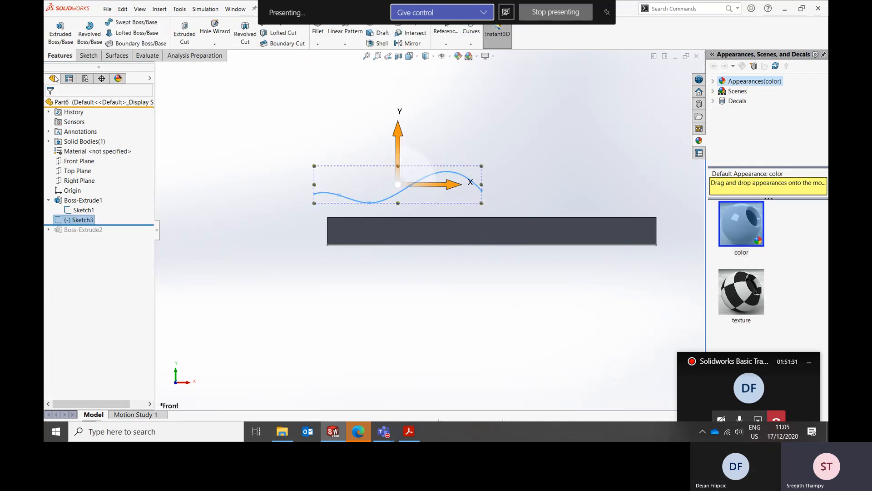
# Extrude the spline as a surface, 18.30 mm in Direction 1 and 51 mm in Direction 2, across the block's width.
pyautogui.click(117, 55)
pyautogui.click(60, 34)
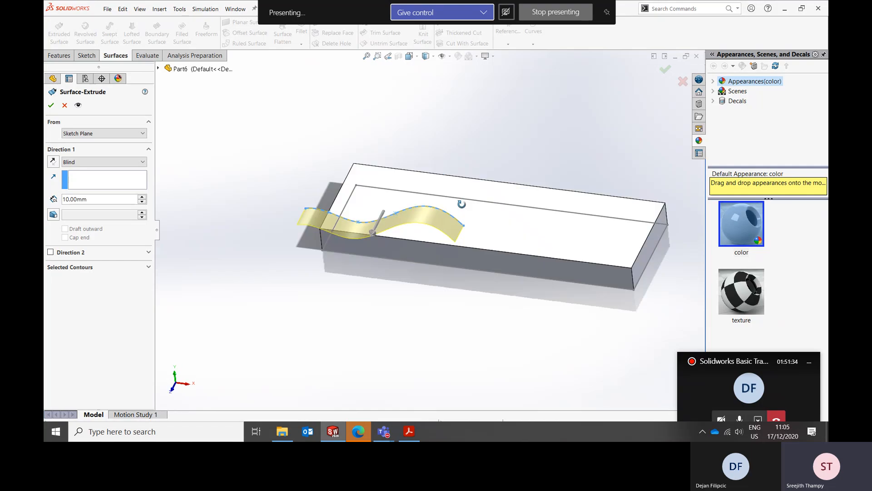
pyautogui.moveTo(365, 243); pyautogui.dragTo(351, 259)
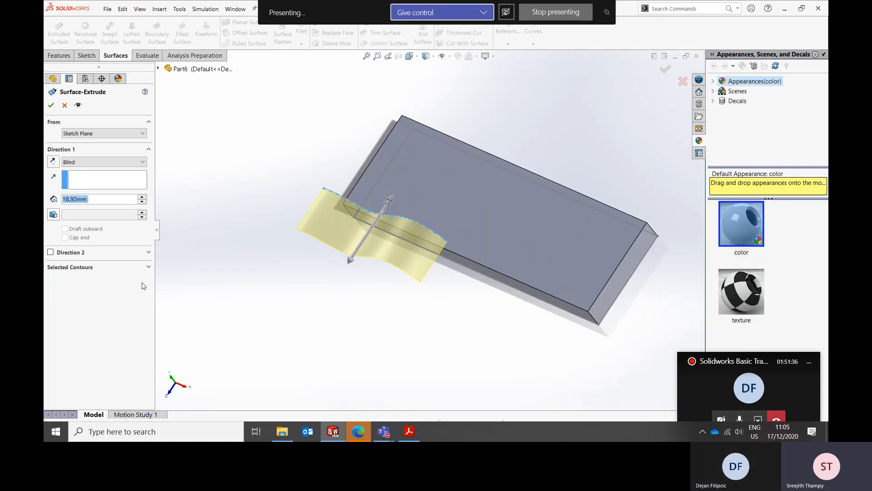
pyautogui.click(51, 252)
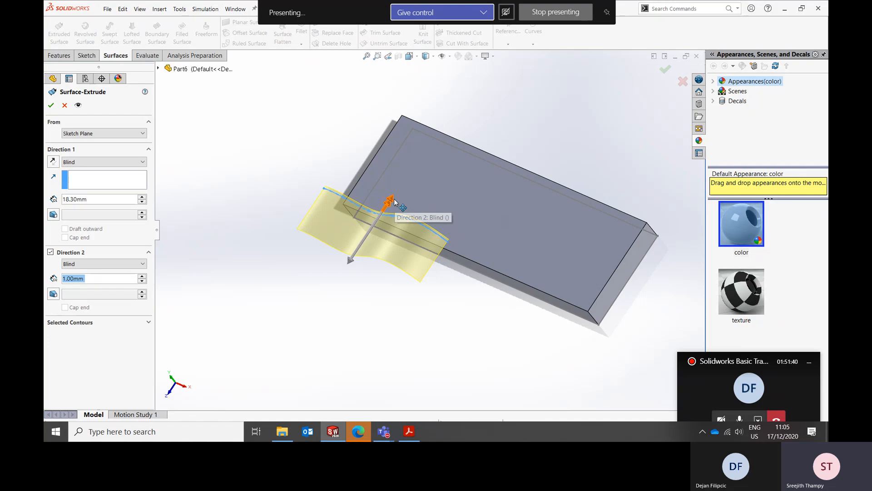
pyautogui.moveTo(390, 199); pyautogui.dragTo(459, 103)
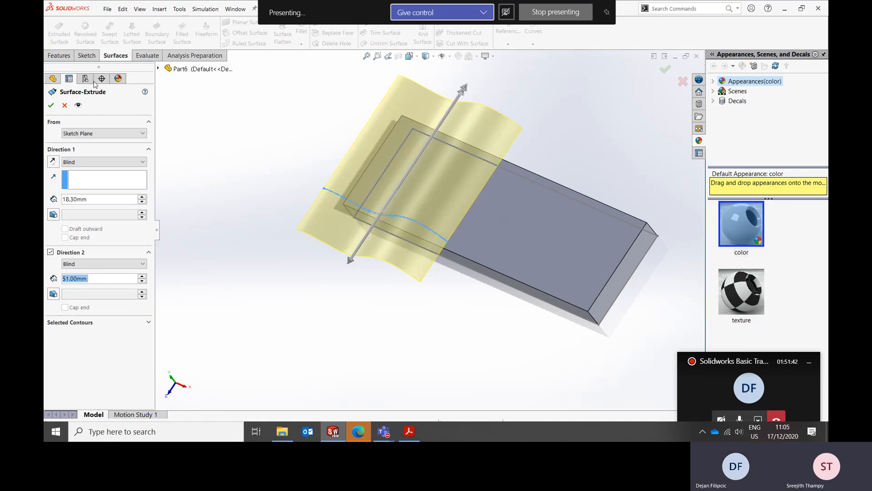
pyautogui.click(51, 105)
# Roll the model forward past the cylinder extrusion so that it follows the wavy surface.
pyautogui.moveTo(427, 282); pyautogui.dragTo(480, 205, button='middle')
pyautogui.moveTo(125, 233); pyautogui.dragTo(122, 245)
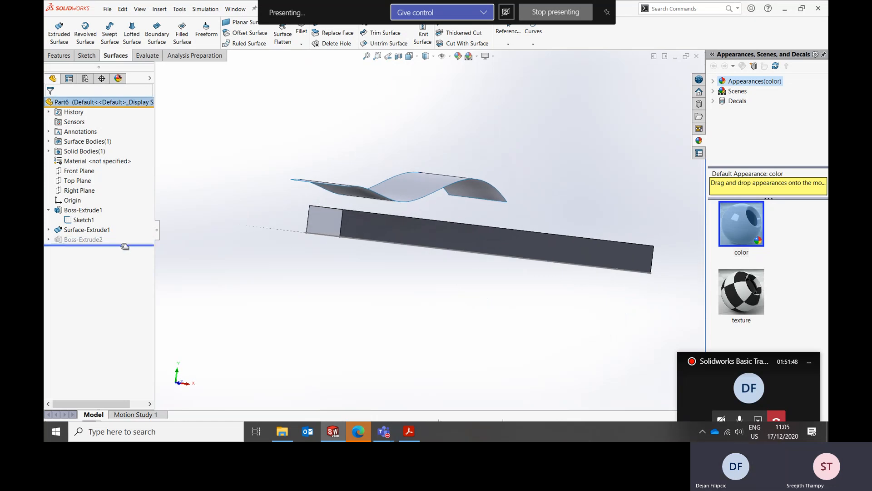
# Edit the cylinder extrusion and set its Direction 1 end condition to Up To Surface, ending at the wavy surface.
pyautogui.rightClick(100, 239)
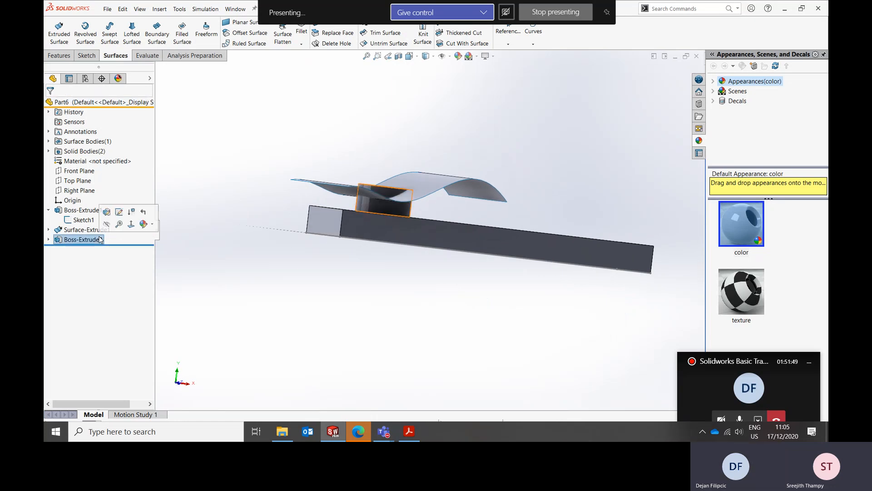
pyautogui.click(106, 212)
pyautogui.moveTo(433, 182); pyautogui.dragTo(234, 190, button='middle')
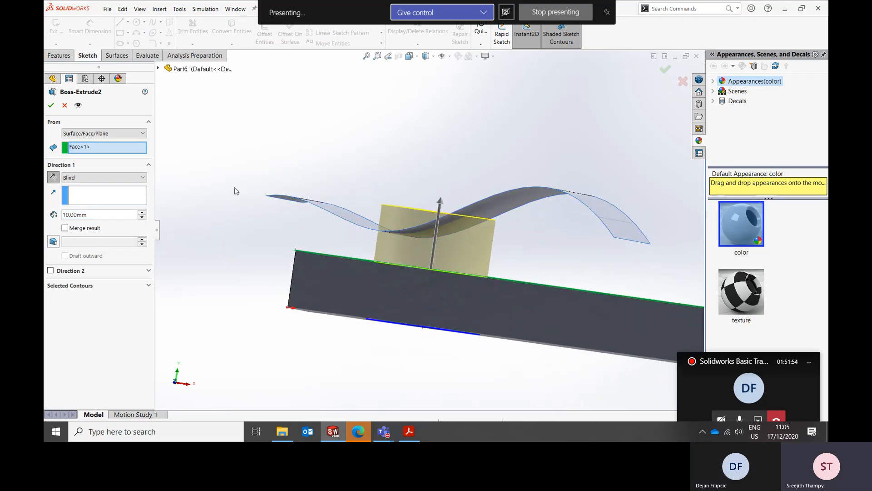
pyautogui.click(141, 178)
pyautogui.click(86, 214)
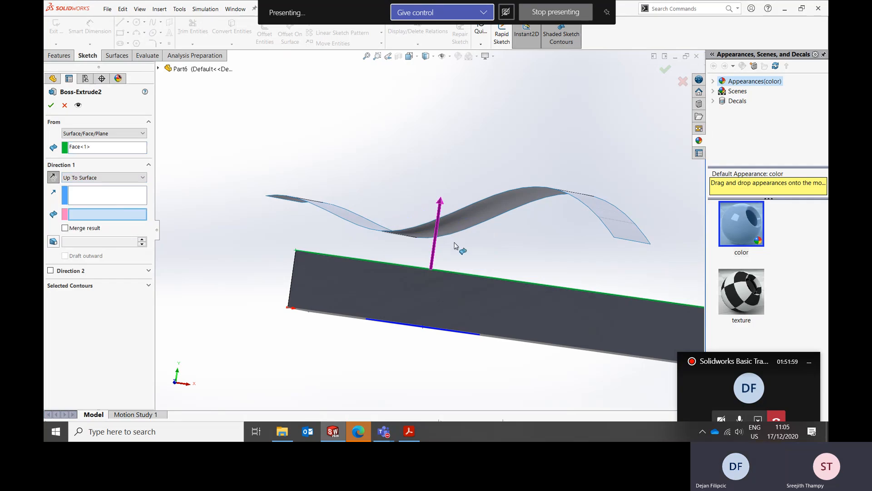
pyautogui.click(475, 218)
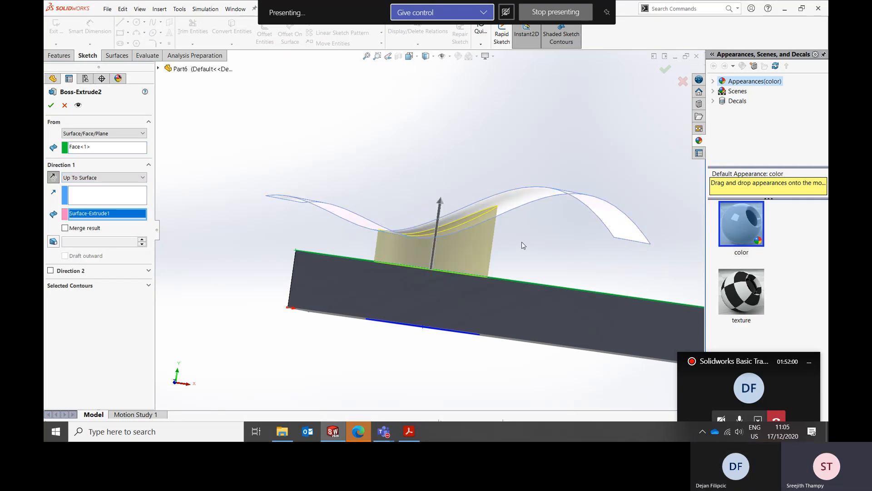
pyautogui.moveTo(521, 241)
pyautogui.mouseDown(button='middle')
pyautogui.moveTo(536, 239)
pyautogui.moveTo(510, 200)
pyautogui.moveTo(508, 246)
pyautogui.moveTo(390, 193)
pyautogui.moveTo(334, 216)
pyautogui.mouseUp(button='middle')
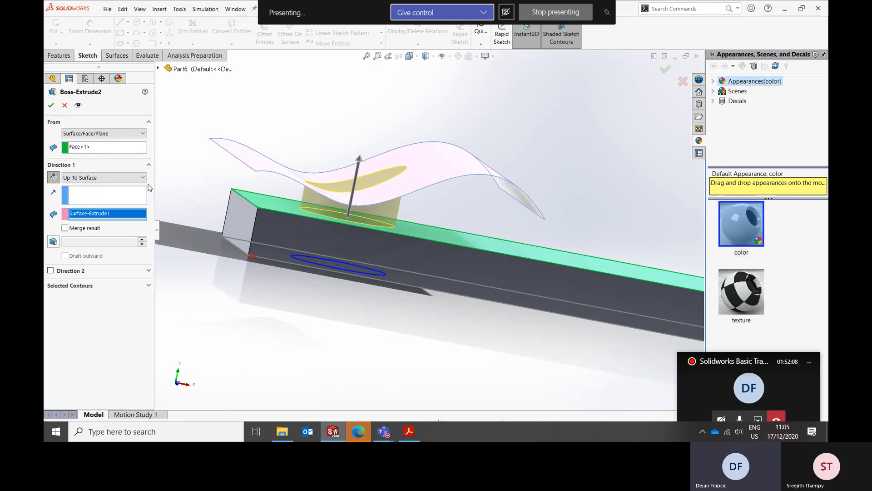
# Change the cylinder's end condition to Offset From Surface with an offset distance of 1 mm from the wavy surface.
pyautogui.click(136, 178)
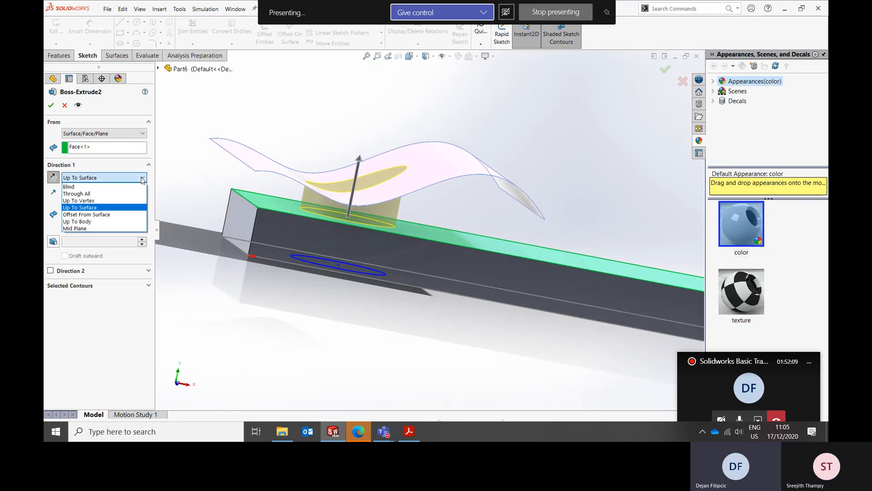
pyautogui.click(113, 214)
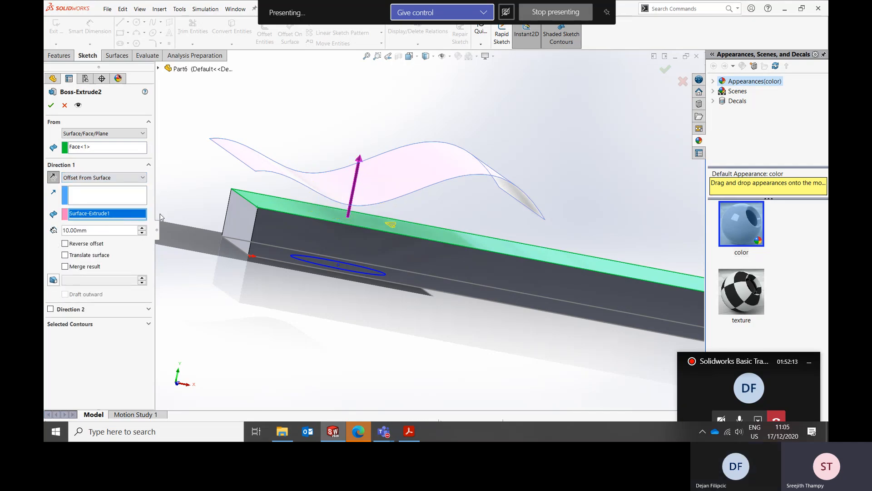
pyautogui.moveTo(90, 231); pyautogui.dragTo(44, 228)
pyautogui.write('1')
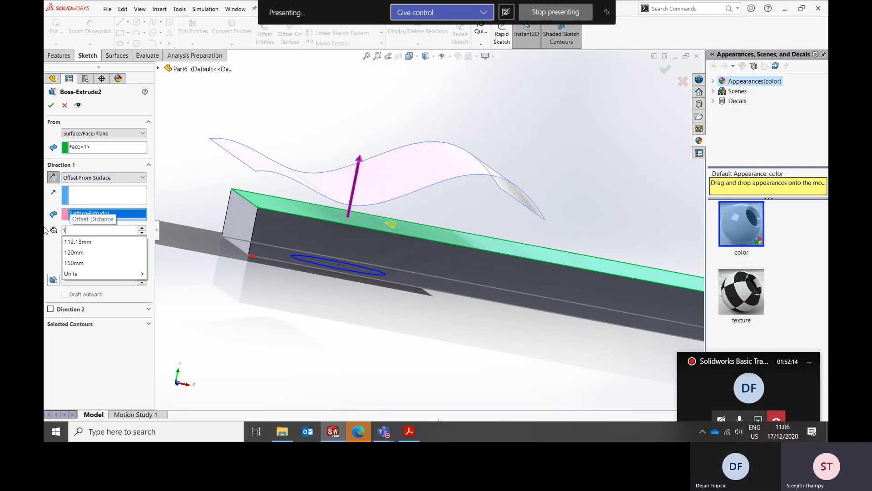
pyautogui.press('Return')
pyautogui.moveTo(425, 178); pyautogui.dragTo(418, 162, button='middle')
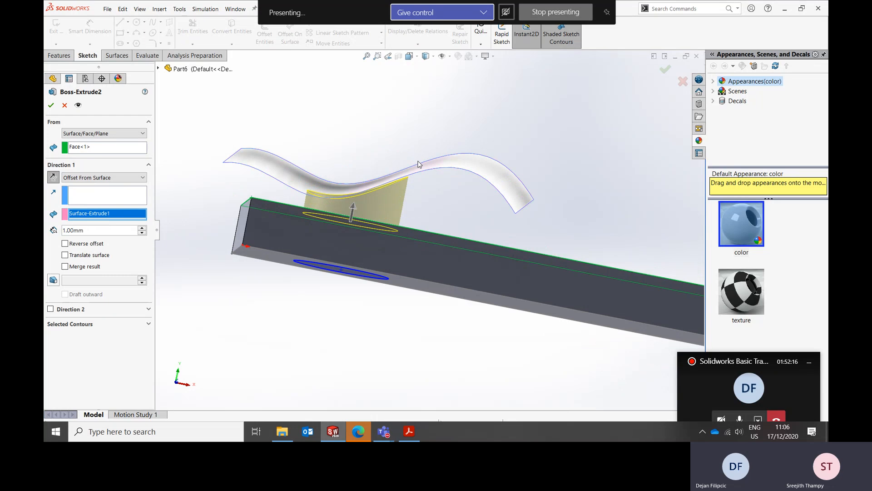
# View the model from the front and reverse the offset so the cylinder ends above the wavy surface.
pyautogui.click(425, 57)
pyautogui.click(421, 94)
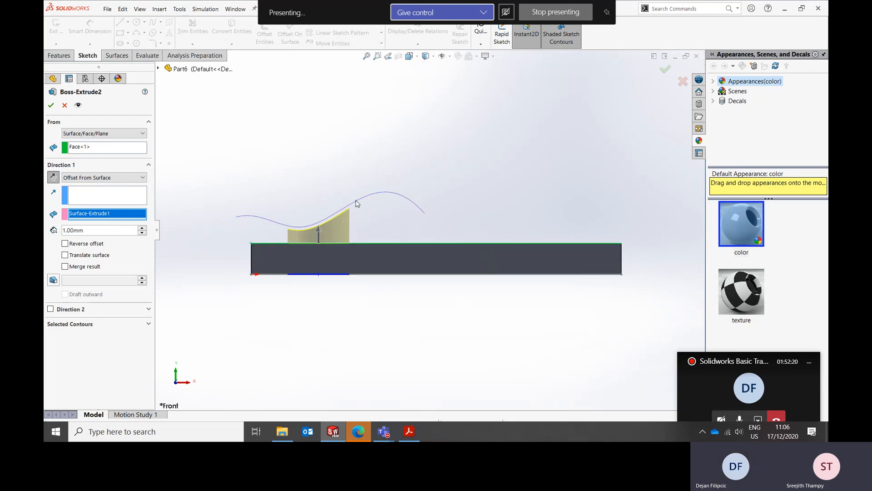
pyautogui.scroll(-3, 310, 241)
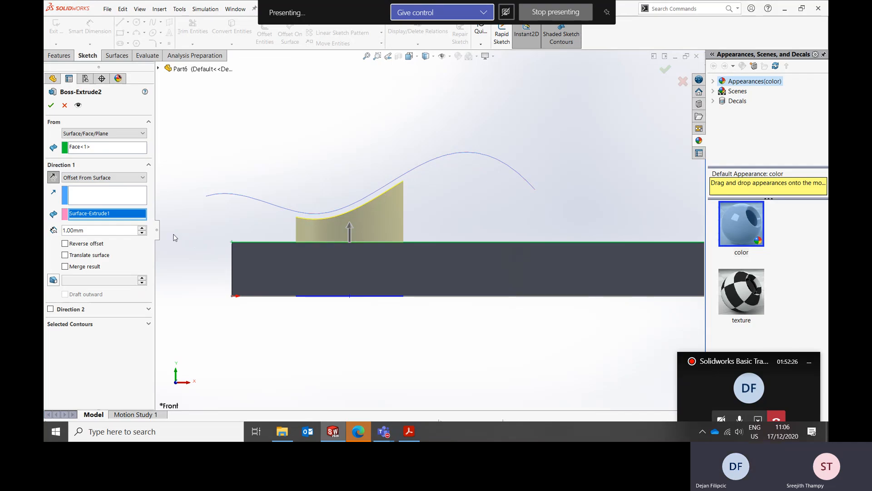
pyautogui.click(65, 244)
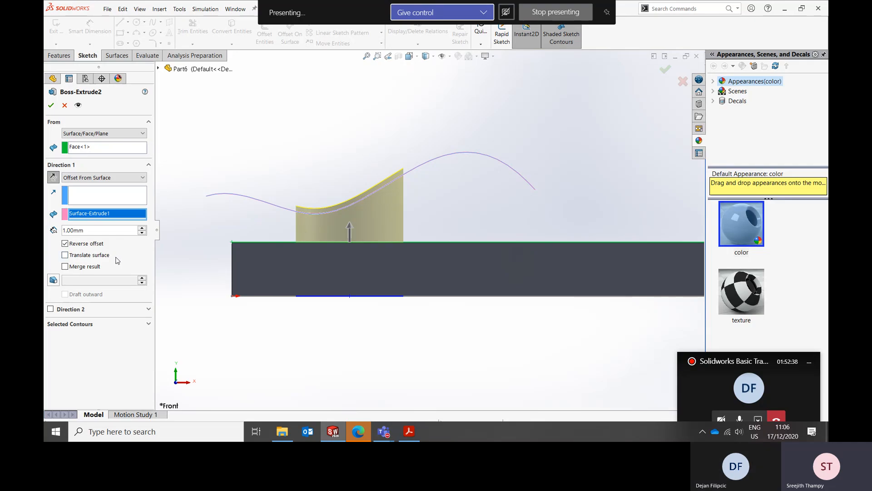
# Try the Mid Plane end condition for the cylinder and stretch its depth to 15.40 mm.
pyautogui.click(123, 179)
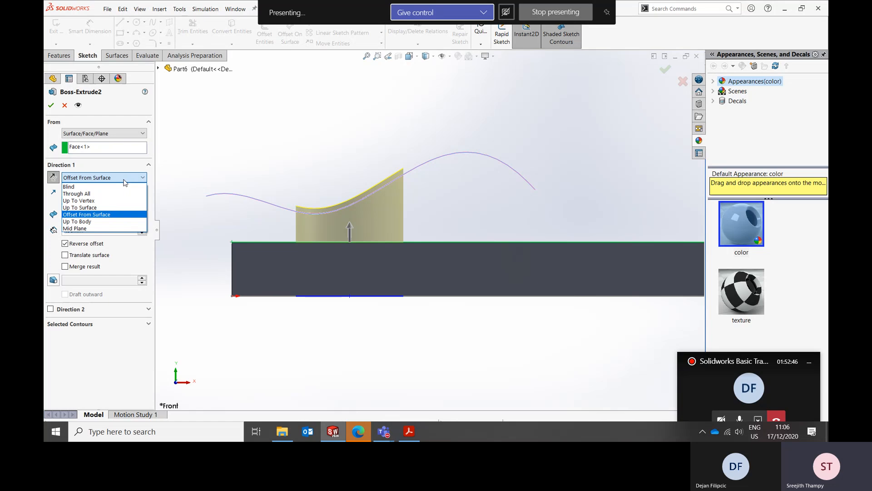
pyautogui.click(124, 180)
pyautogui.click(124, 179)
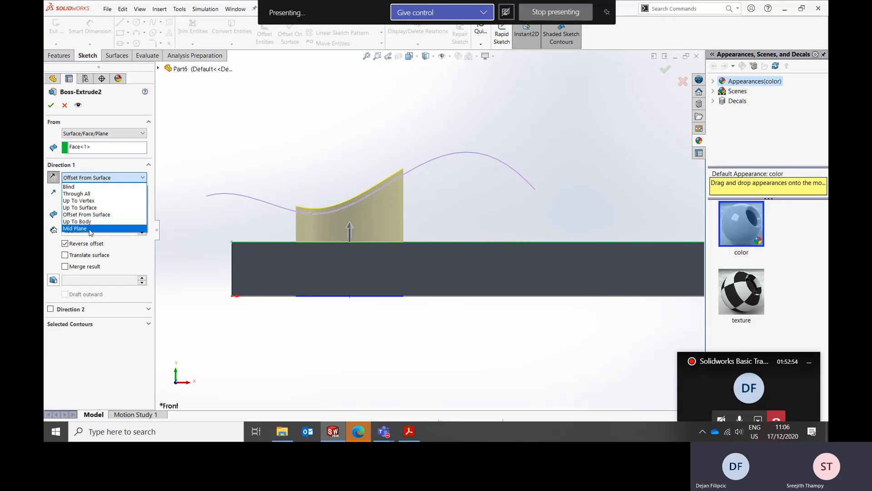
pyautogui.click(89, 229)
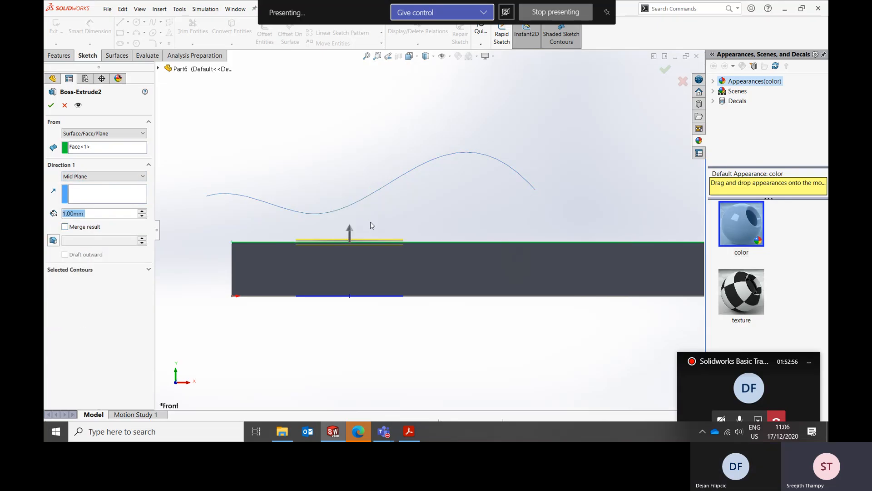
pyautogui.moveTo(346, 233); pyautogui.dragTo(356, 201)
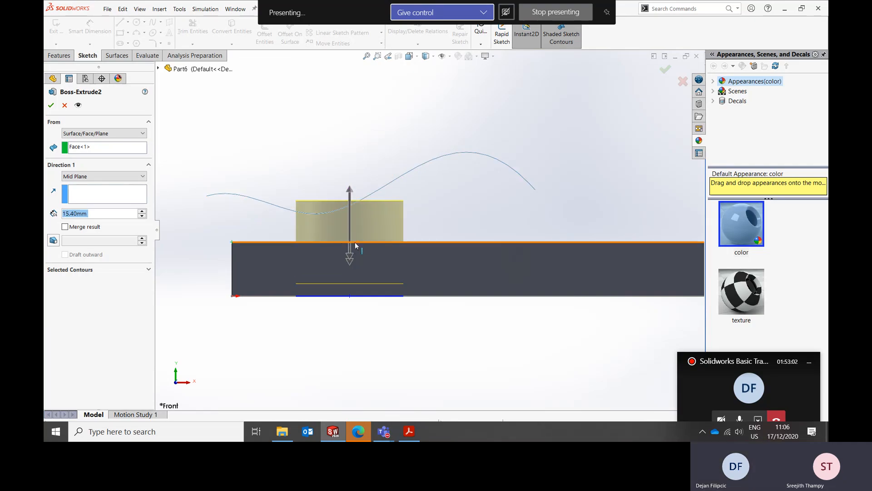
# Set the cylinder's end condition to Offset From Surface and choose the wavy surface as the reference.
pyautogui.click(136, 179)
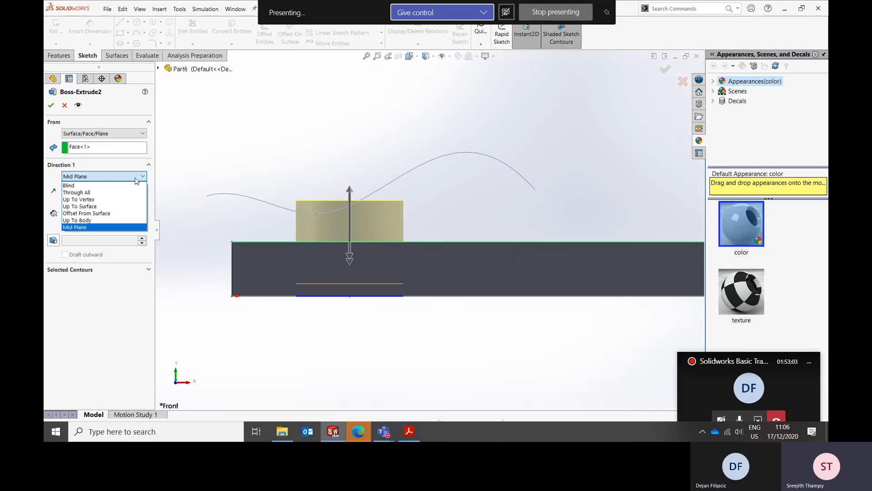
pyautogui.click(108, 212)
pyautogui.click(79, 178)
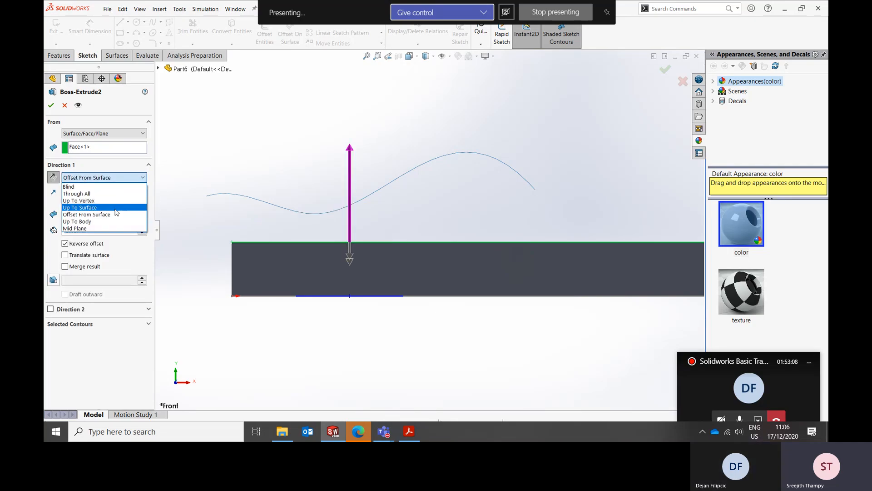
pyautogui.click(114, 215)
pyautogui.moveTo(363, 132); pyautogui.dragTo(366, 189, button='middle')
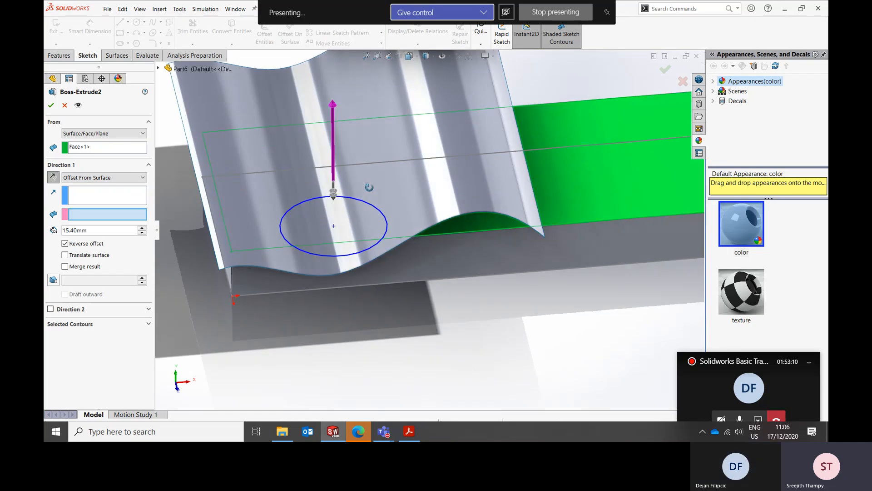
pyautogui.click(393, 178)
pyautogui.moveTo(394, 216); pyautogui.dragTo(302, 137, button='middle')
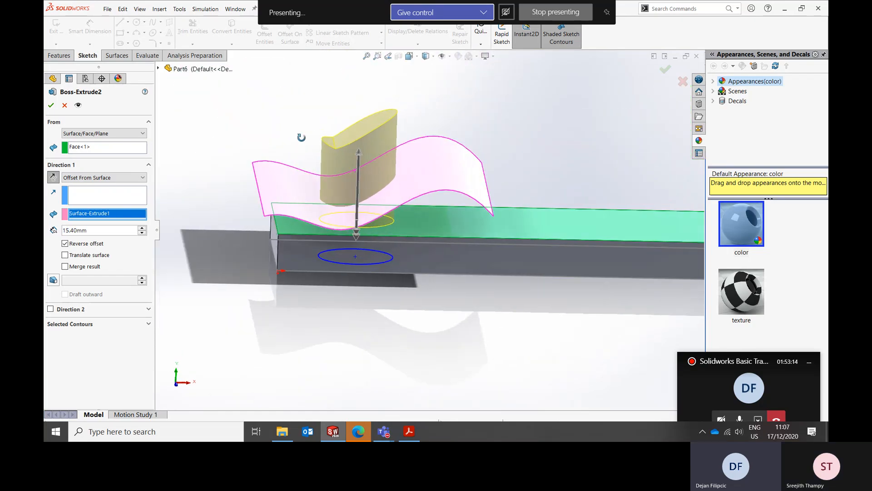
# Try a 10 mm offset distance from the wavy surface, set it to 1 mm instead, and accept the extrusion.
pyautogui.doubleClick(109, 232)
pyautogui.write('10')
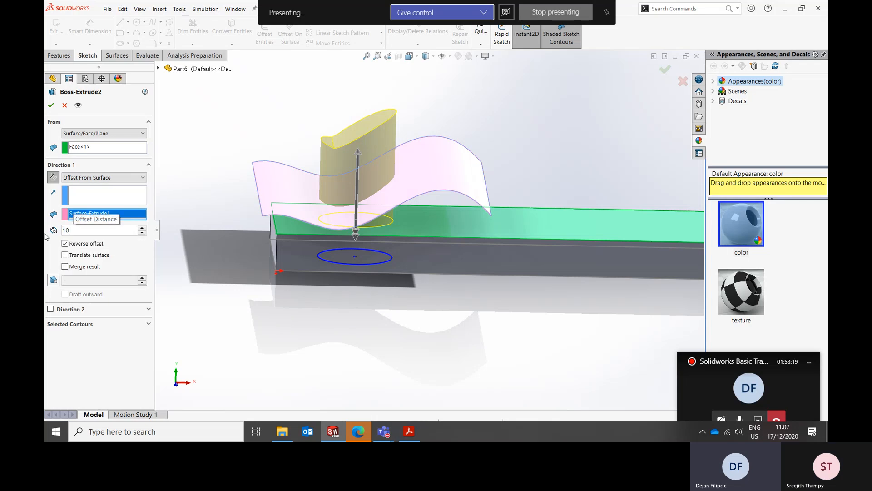
pyautogui.press('Return')
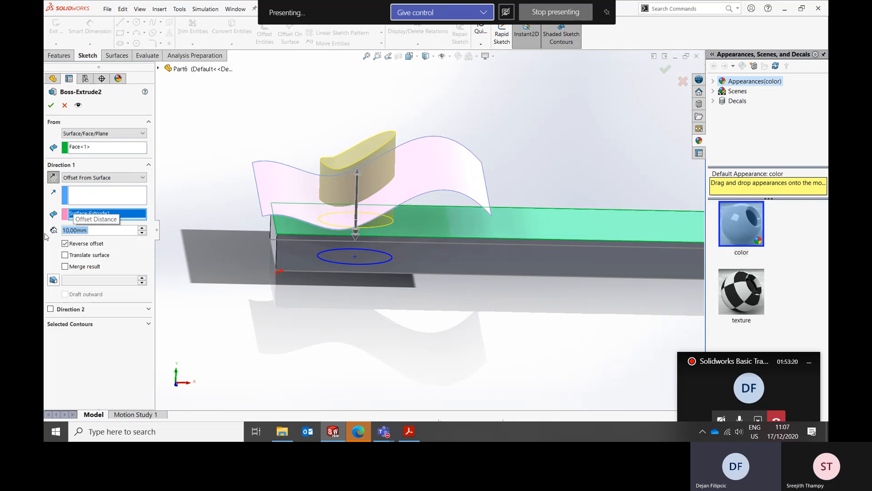
pyautogui.write('1')
pyautogui.press('Return')
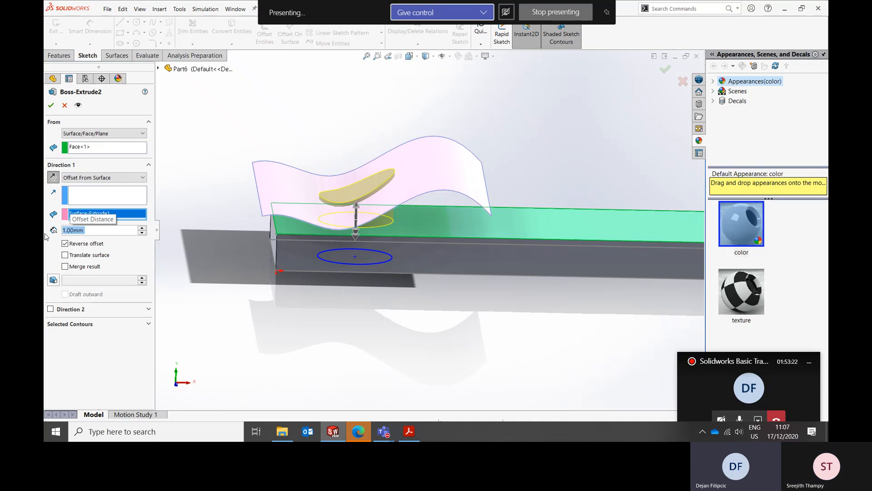
pyautogui.click(51, 106)
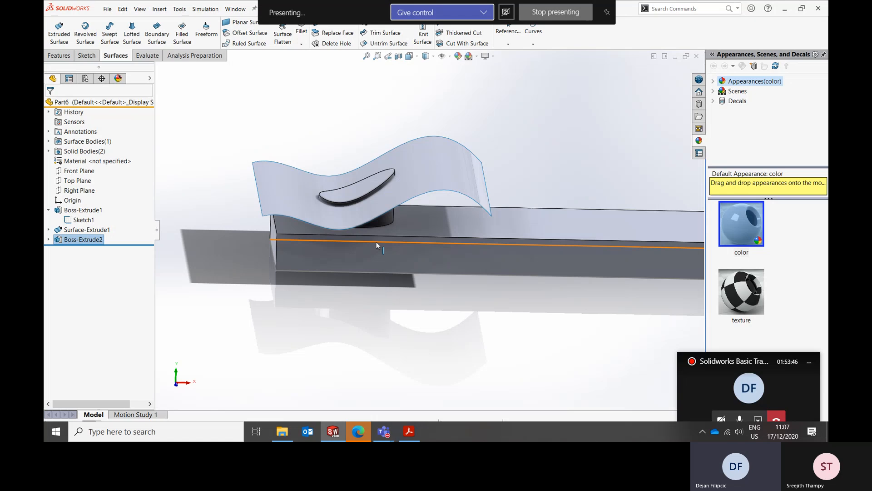
# Examine from above and below where the cylinder passes through the wavy surface.
pyautogui.scroll(-3, 365, 173)
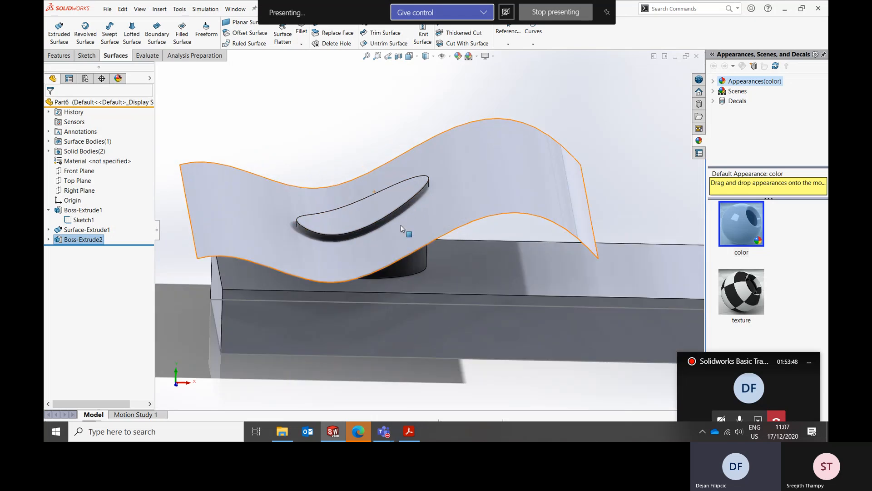
pyautogui.moveTo(400, 220); pyautogui.dragTo(403, 199, button='middle')
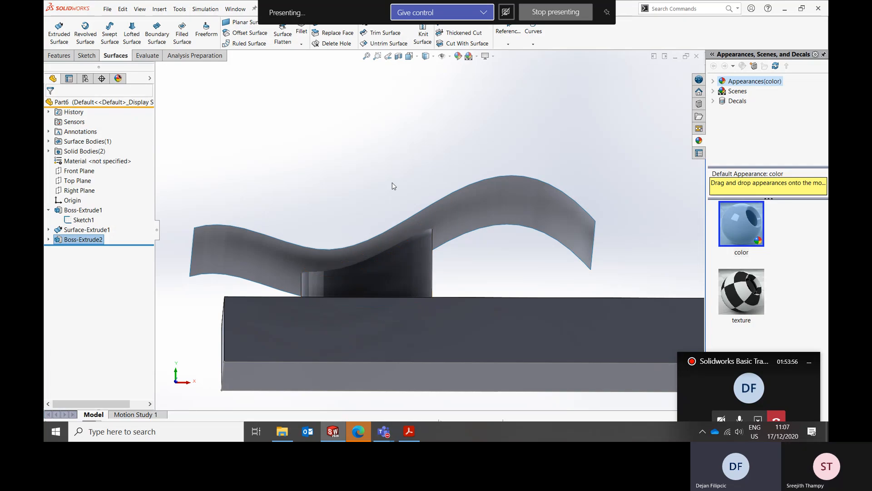
pyautogui.moveTo(396, 185); pyautogui.dragTo(399, 213, button='middle')
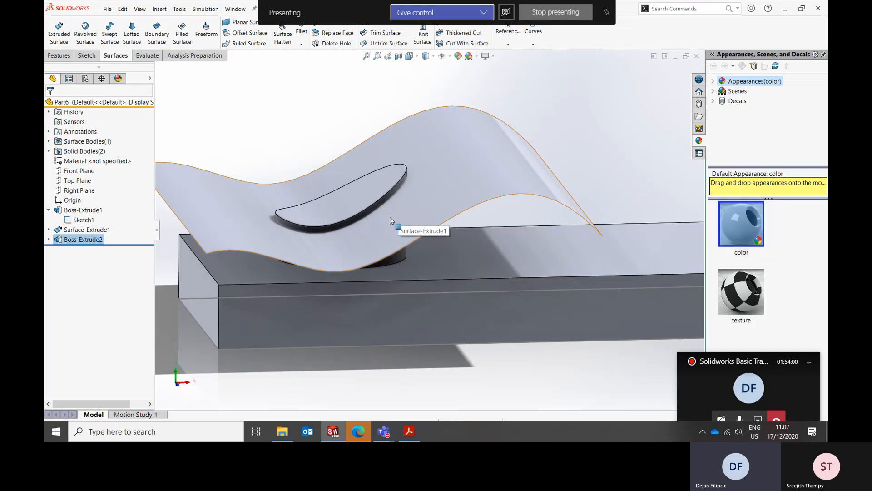
pyautogui.click(395, 216)
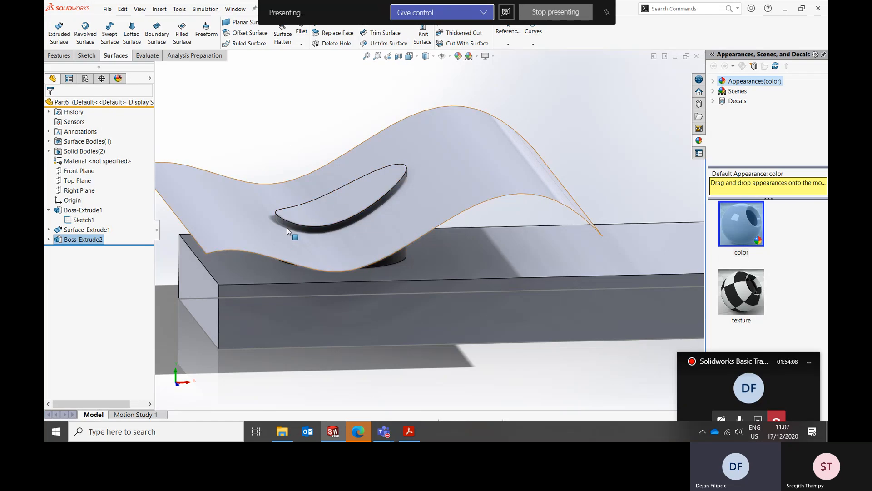
pyautogui.scroll(2, 414, 156)
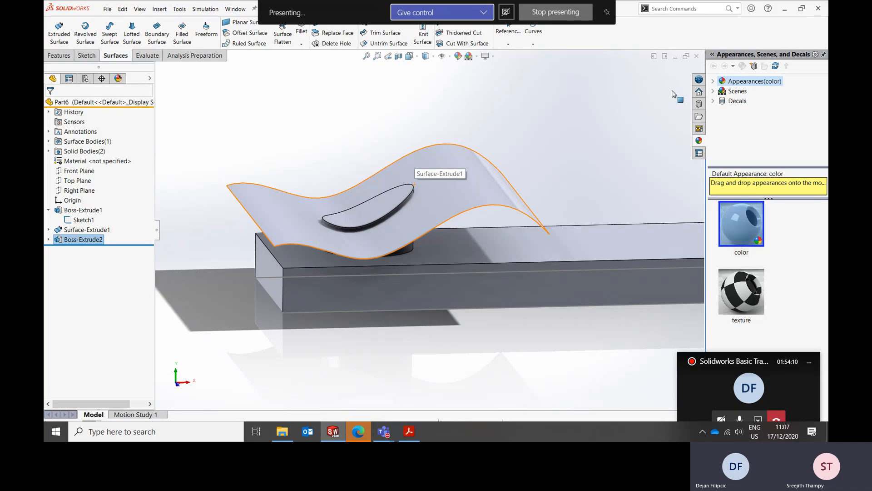
pyautogui.click(670, 11)
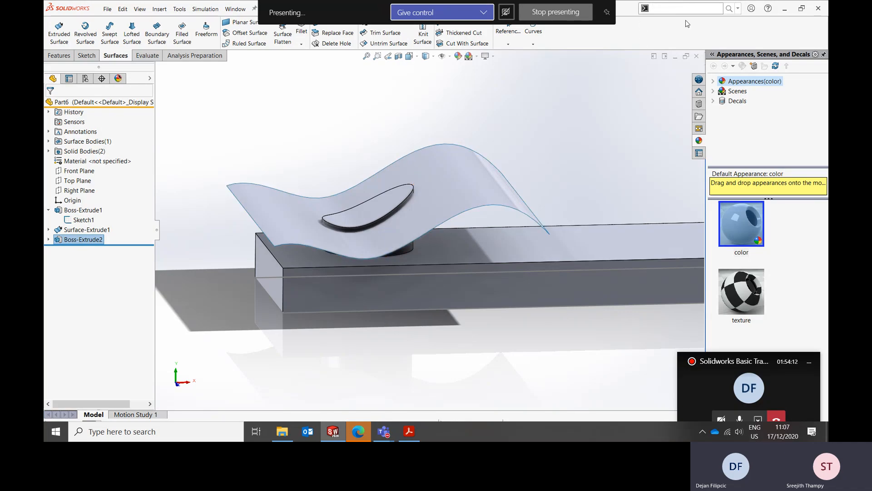
pyautogui.write('sl')
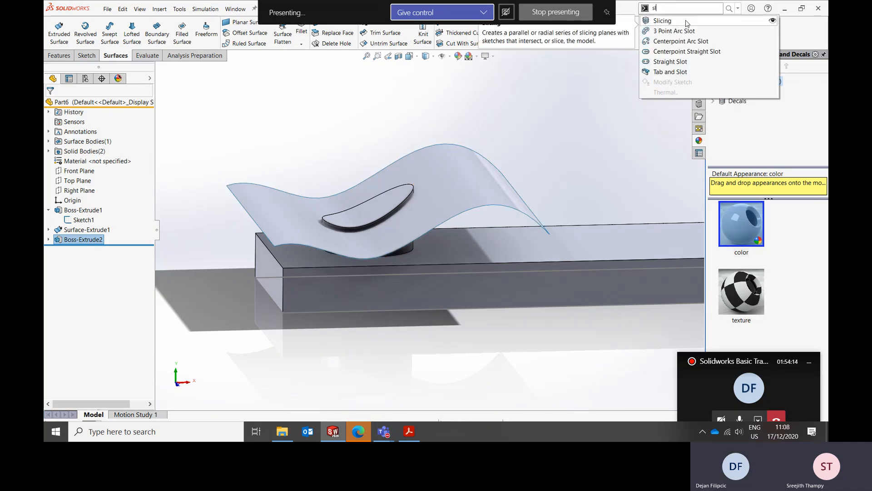
pyautogui.press('BackSpace')
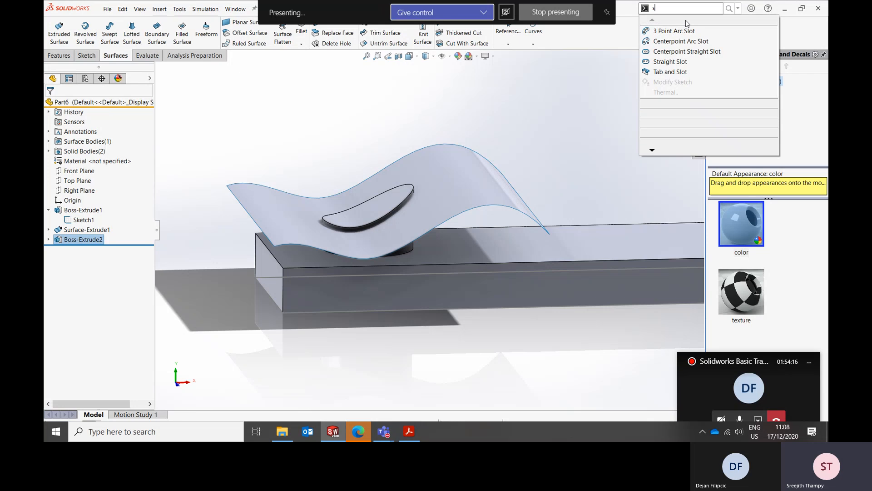
pyautogui.write('pl')
pyautogui.press('Escape')
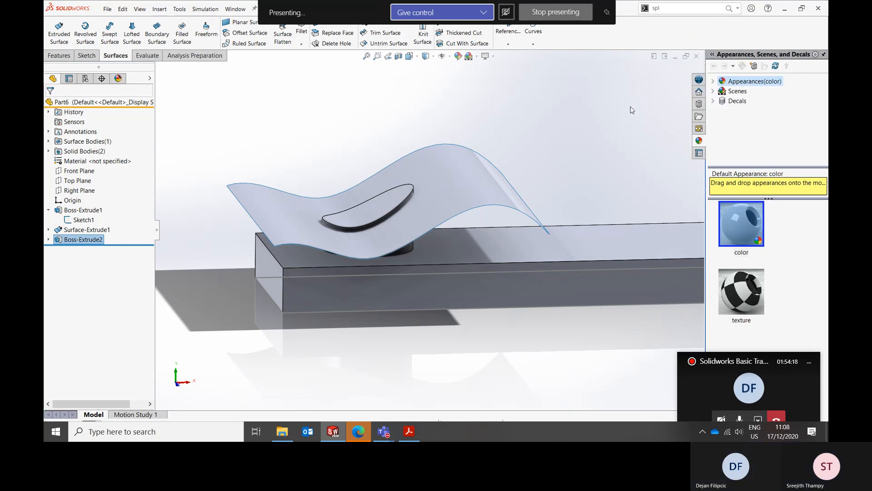
# Split the cylinder with the wavy surface as the trim tool, marking the piece above the surface and consuming the cut bodies.
pyautogui.click(670, 9)
pyautogui.write('s')
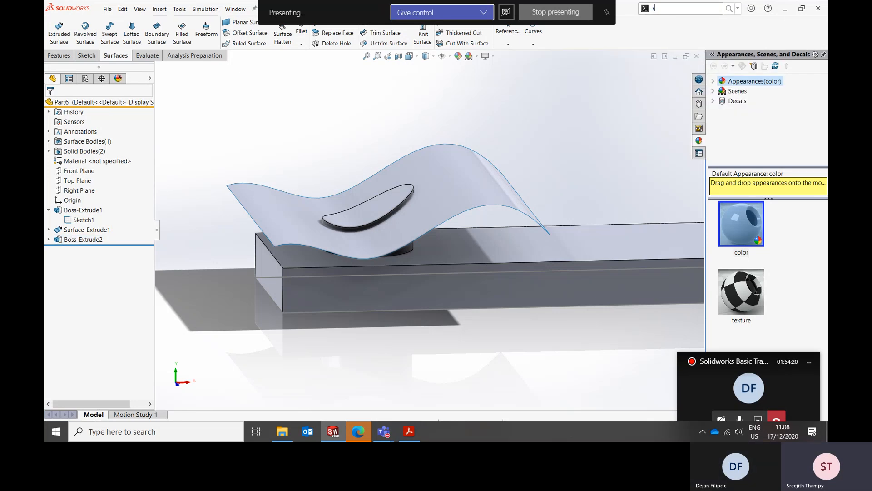
pyautogui.write('p')
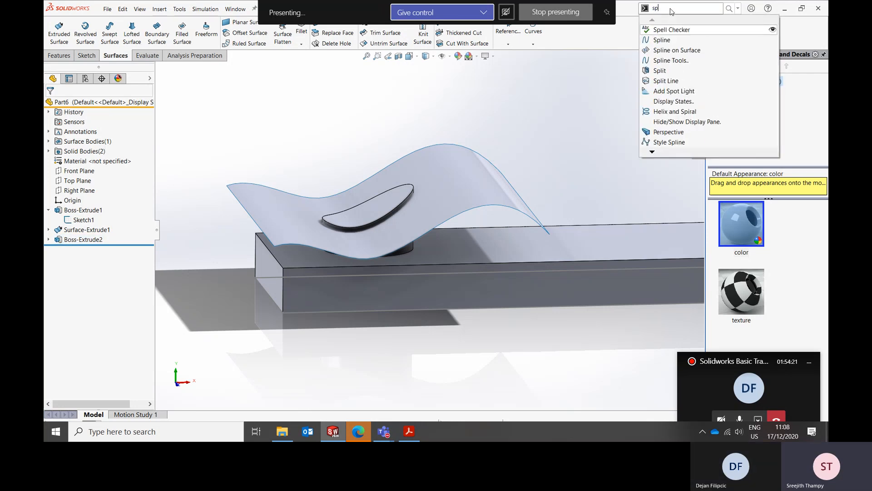
pyautogui.click(651, 71)
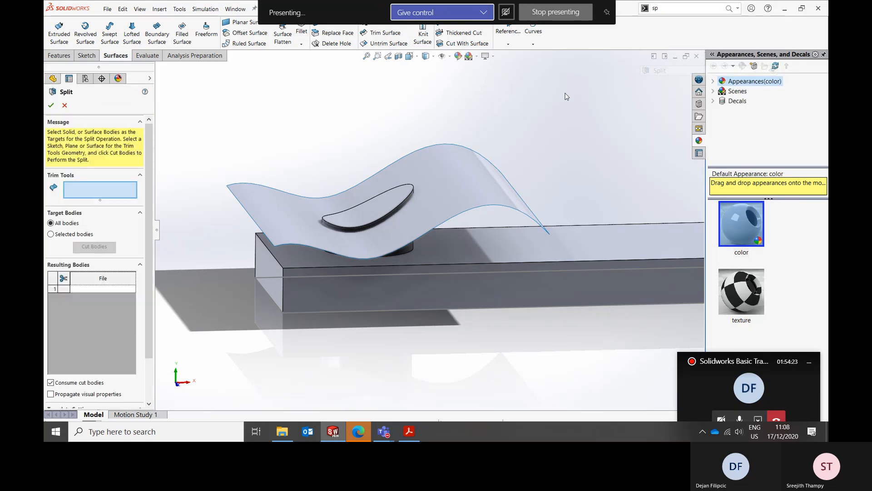
pyautogui.click(443, 191)
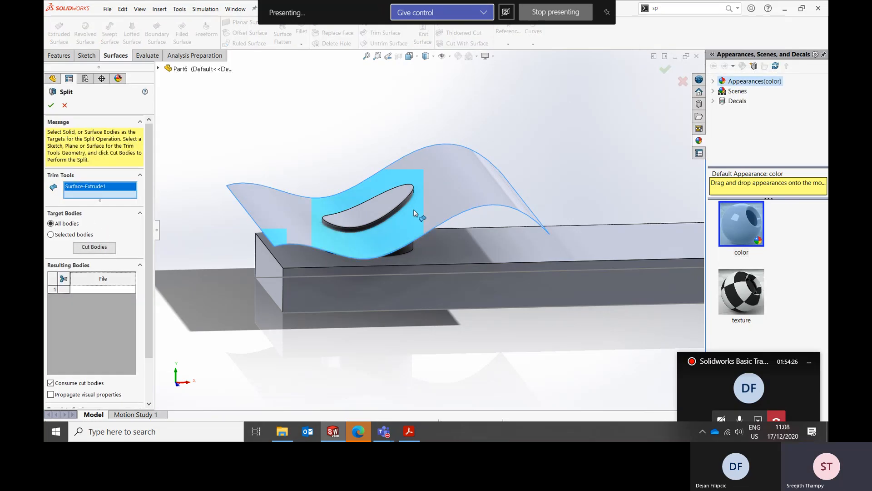
pyautogui.click(94, 246)
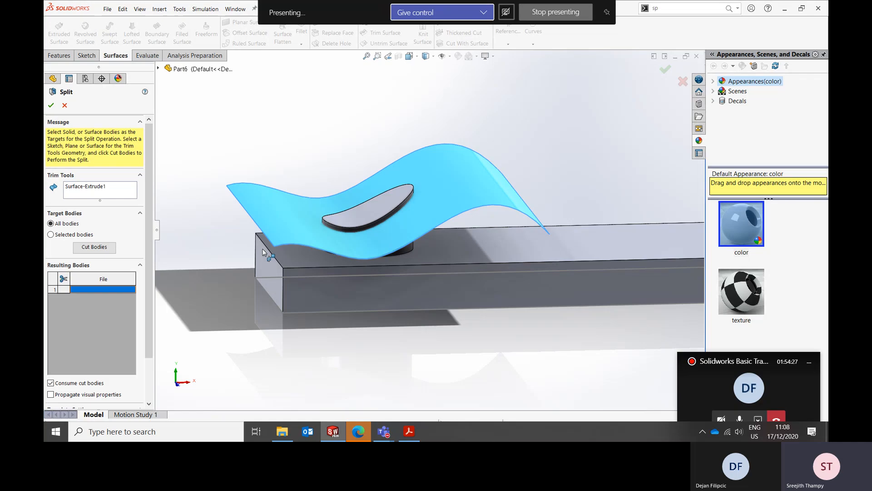
pyautogui.click(366, 214)
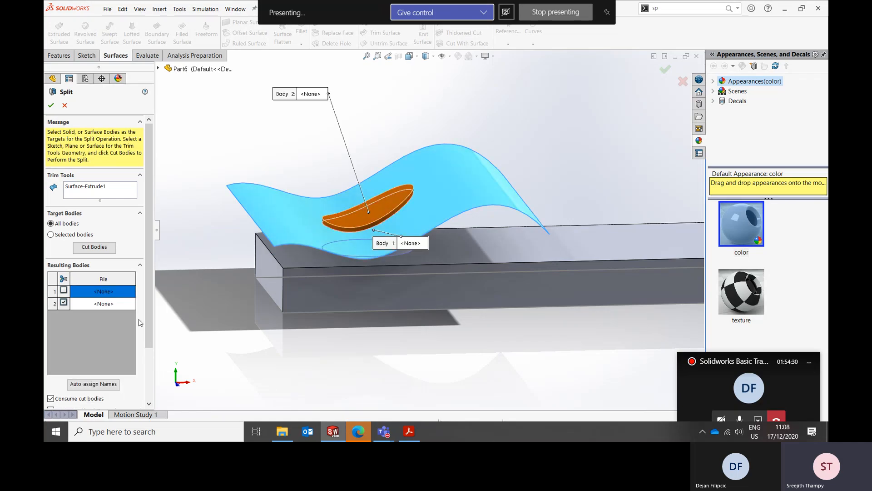
pyautogui.scroll(-3, 132, 337)
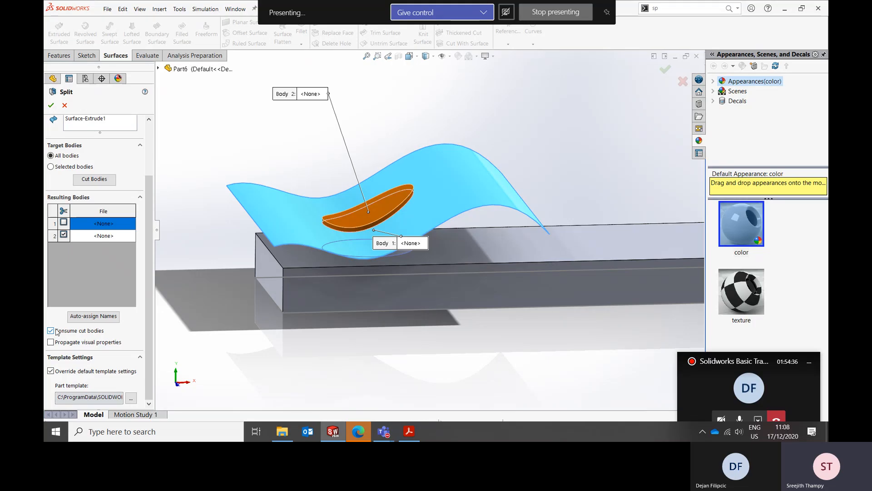
pyautogui.click(51, 105)
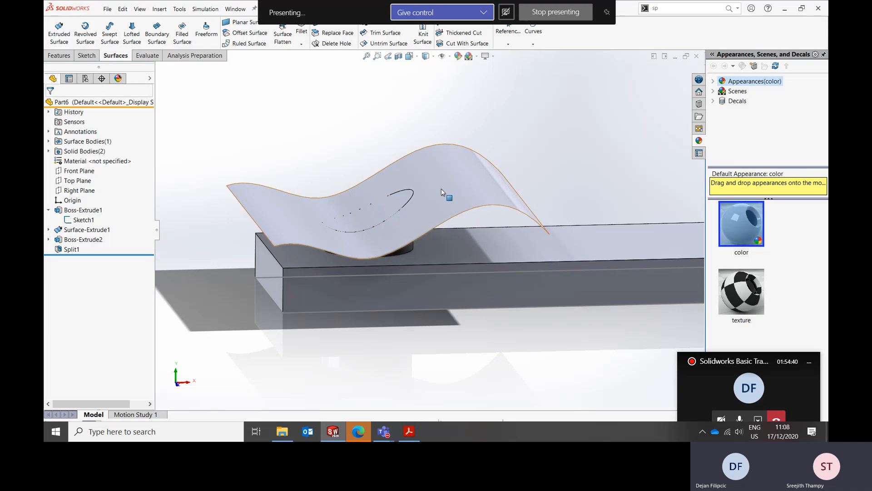
# Edit the split feature to turn off Consume cut bodies.
pyautogui.rightClick(70, 250)
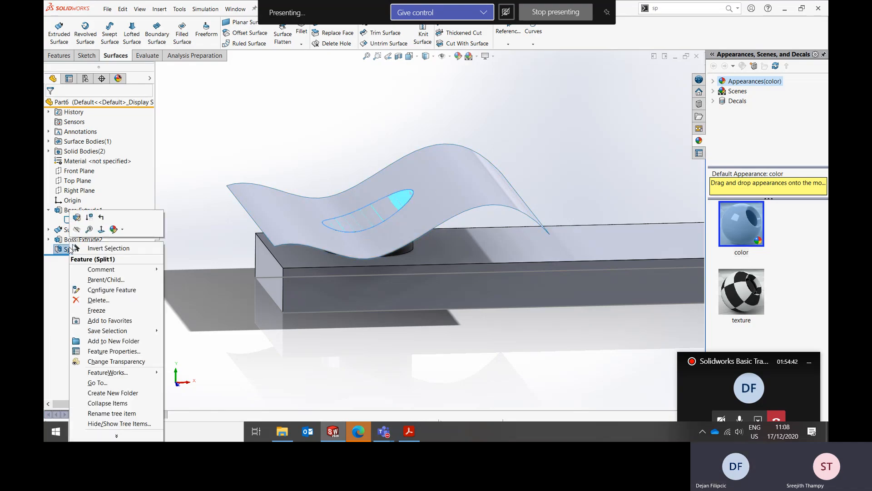
pyautogui.click(79, 221)
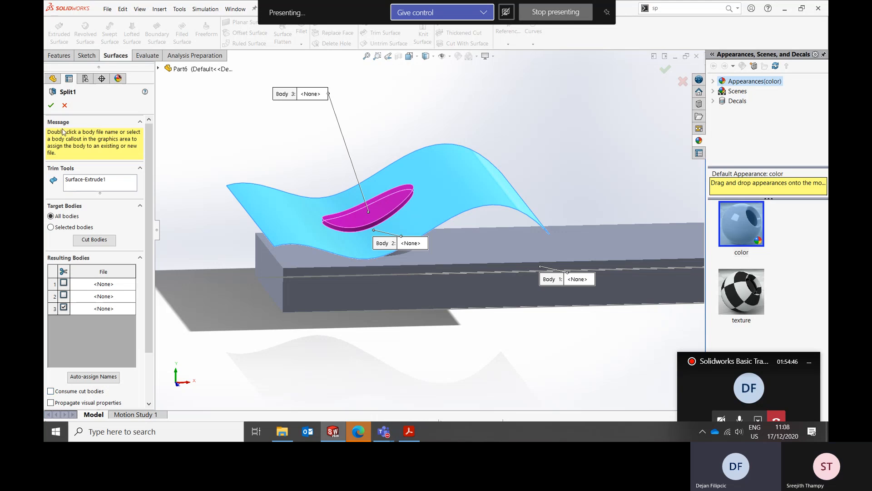
pyautogui.click(51, 105)
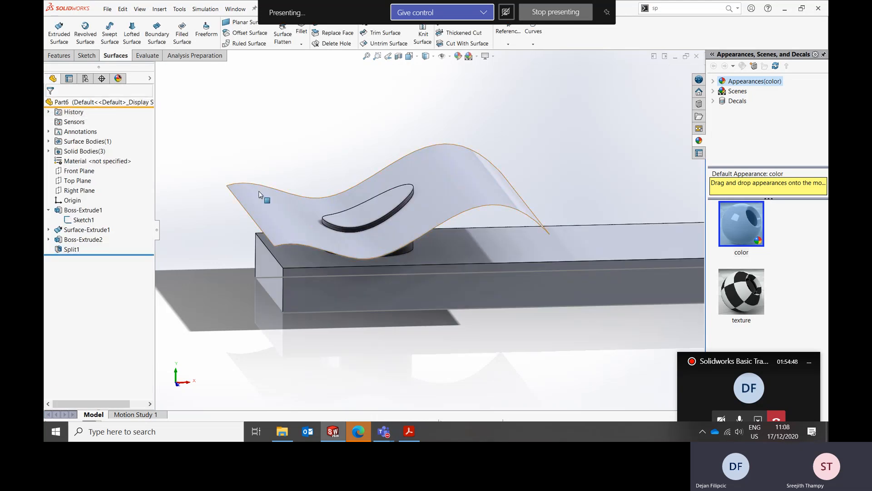
# Hide the wavy surface and inspect the split cylinder from the side and above.
pyautogui.rightClick(258, 191)
pyautogui.click(278, 179)
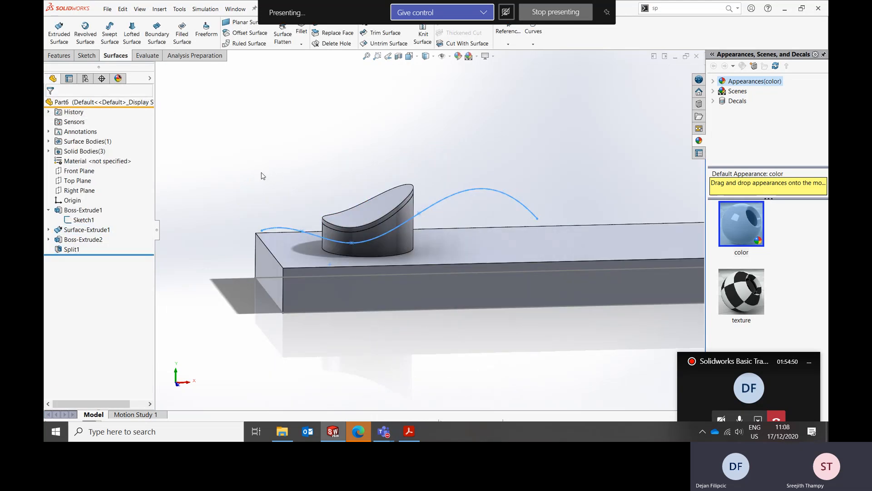
pyautogui.scroll(-3, 388, 217)
pyautogui.moveTo(430, 230); pyautogui.dragTo(416, 213, button='middle')
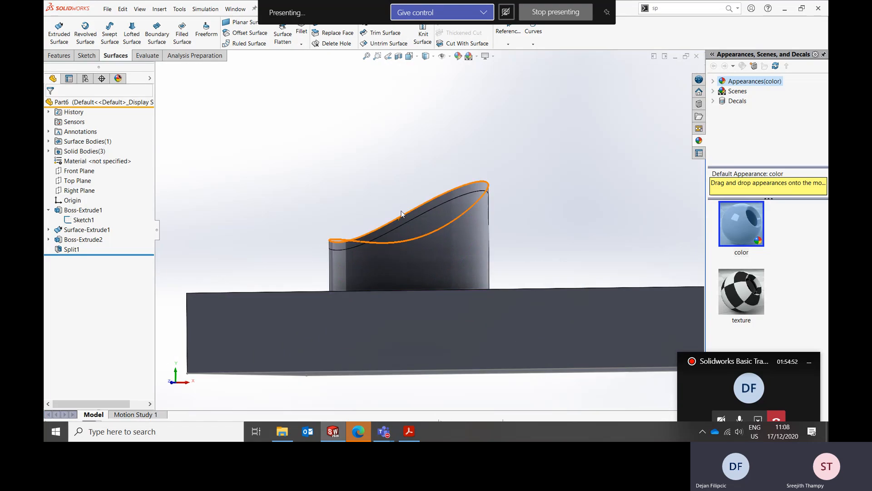
pyautogui.click(484, 209)
pyautogui.click(331, 217)
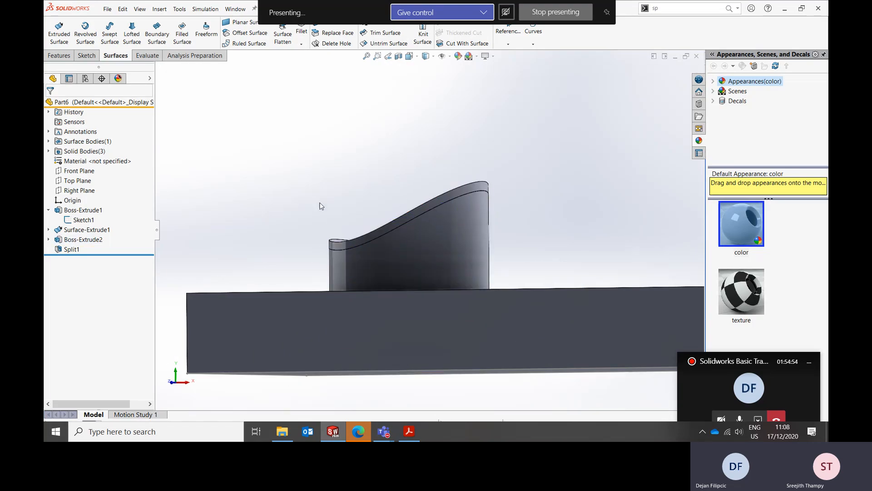
pyautogui.moveTo(328, 200)
pyautogui.mouseDown(button='middle')
pyautogui.moveTo(335, 209)
pyautogui.moveTo(318, 203)
pyautogui.mouseUp(button='middle')
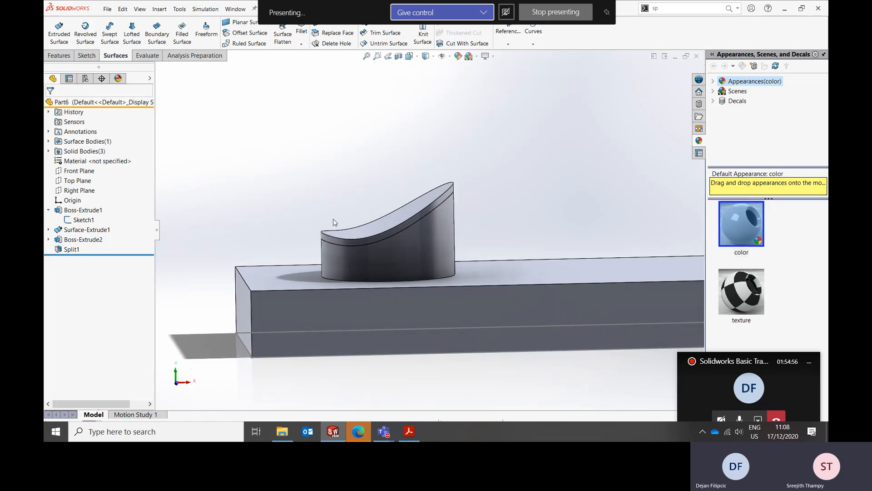
# Enable the Direct Editing tool set for the part environment and bring up its commands.
pyautogui.click(347, 243)
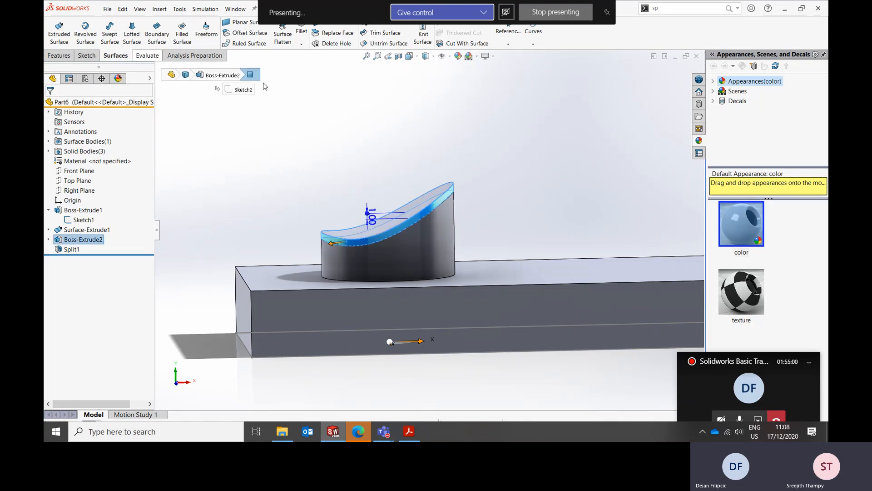
pyautogui.rightClick(211, 58)
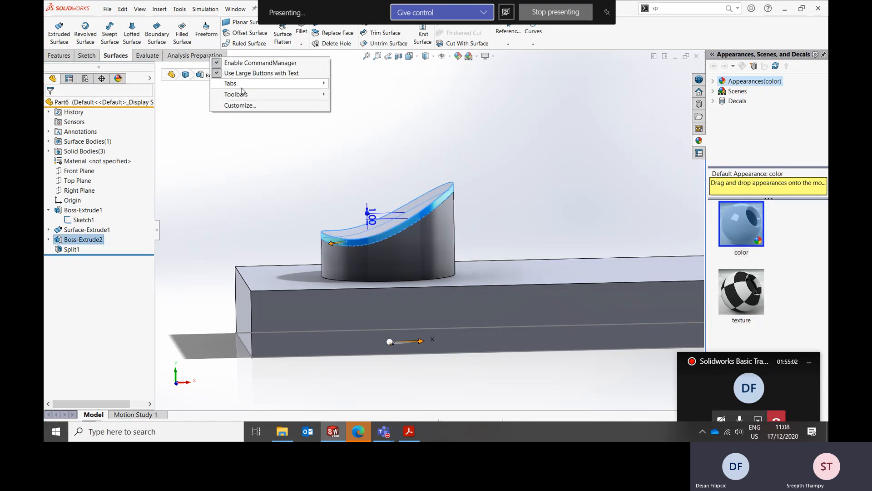
pyautogui.moveTo(295, 84)
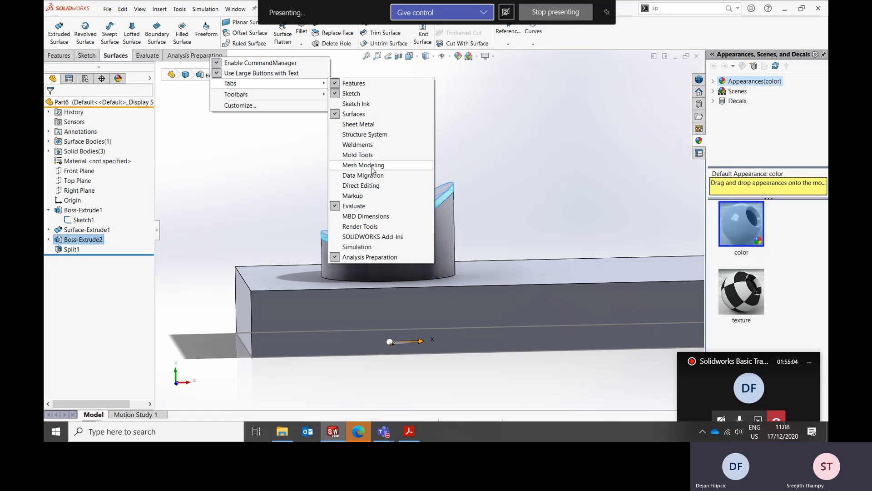
pyautogui.click(375, 184)
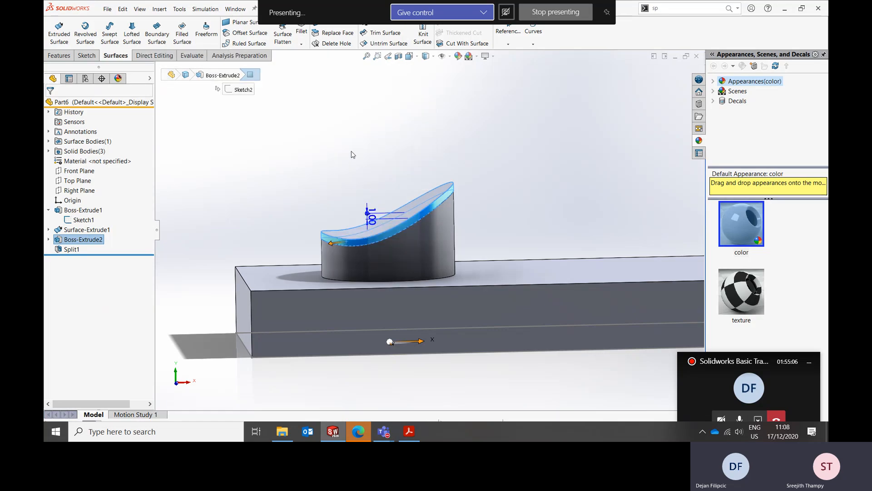
pyautogui.click(325, 124)
pyautogui.click(161, 55)
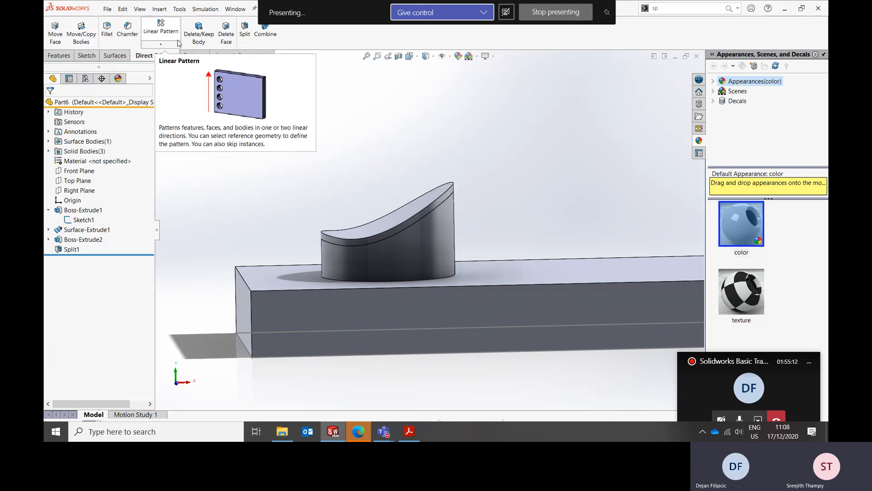
# Offset the side face of the cylinder's thin split-off cap outward by 1 mm with Move Face.
pyautogui.click(55, 29)
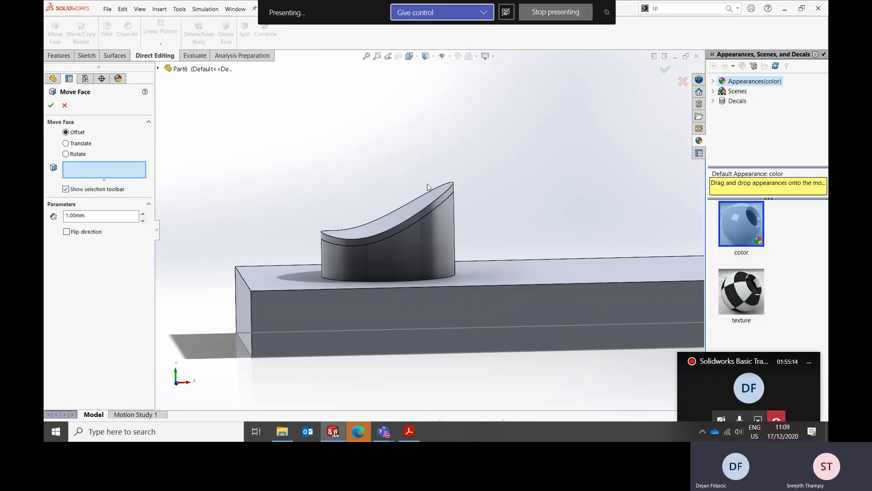
pyautogui.scroll(-3, 434, 186)
pyautogui.click(452, 203)
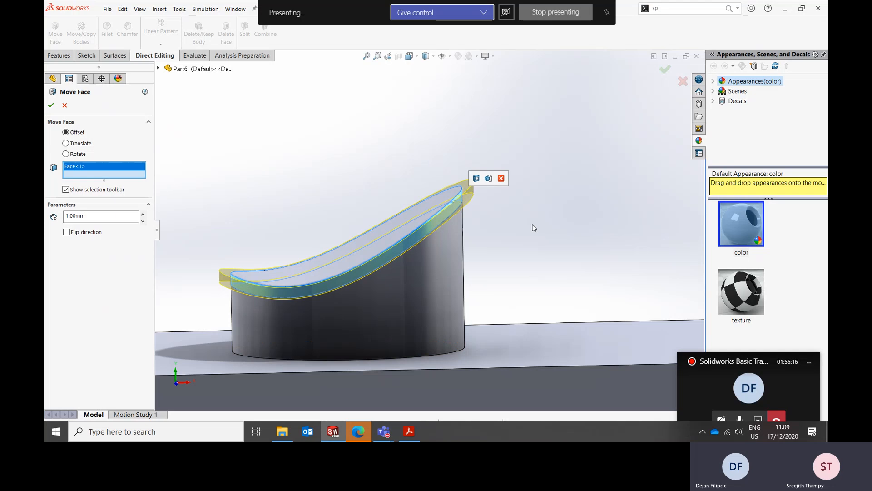
pyautogui.click(51, 105)
# Examine the cap's overhang from several sides and compare it with the model rolled back before the face move.
pyautogui.scroll(3, 454, 218)
pyautogui.scroll(1, 455, 220)
pyautogui.moveTo(454, 220); pyautogui.dragTo(439, 208, button='middle')
pyautogui.scroll(-4, 454, 222)
pyautogui.scroll(4, 441, 226)
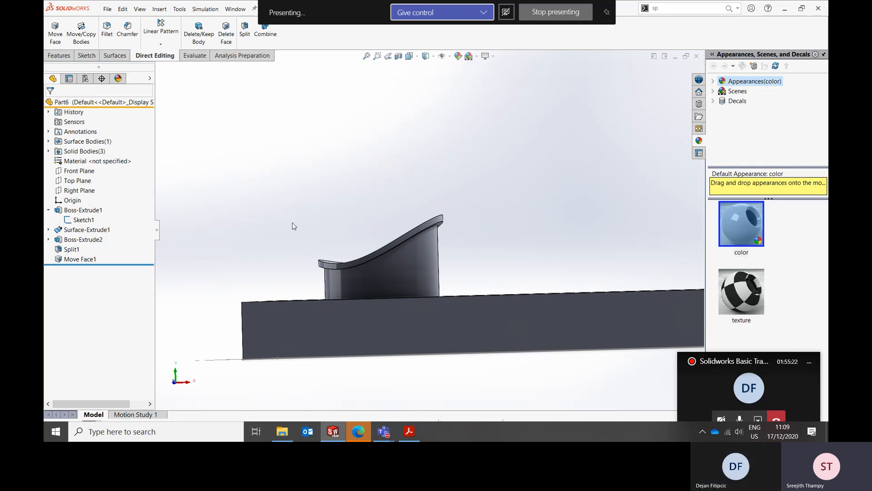
pyautogui.moveTo(293, 223); pyautogui.dragTo(331, 215, button='middle')
pyautogui.scroll(-3, 385, 263)
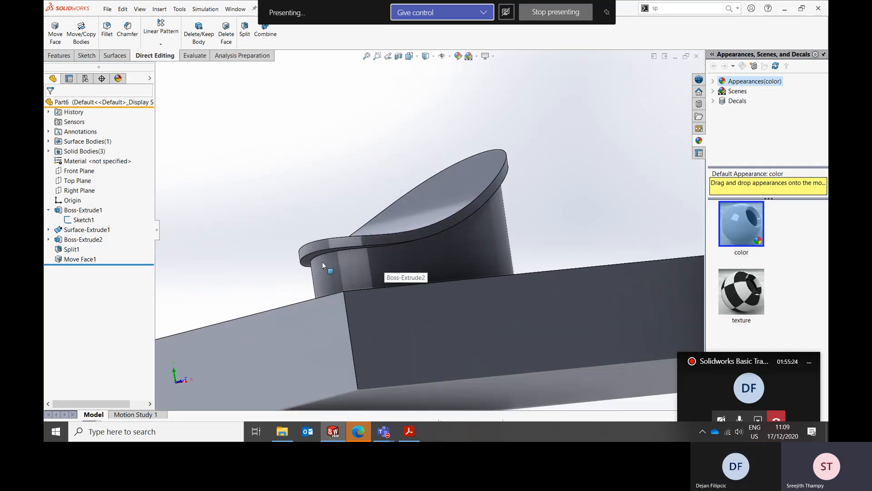
pyautogui.moveTo(384, 267); pyautogui.dragTo(434, 225, button='middle')
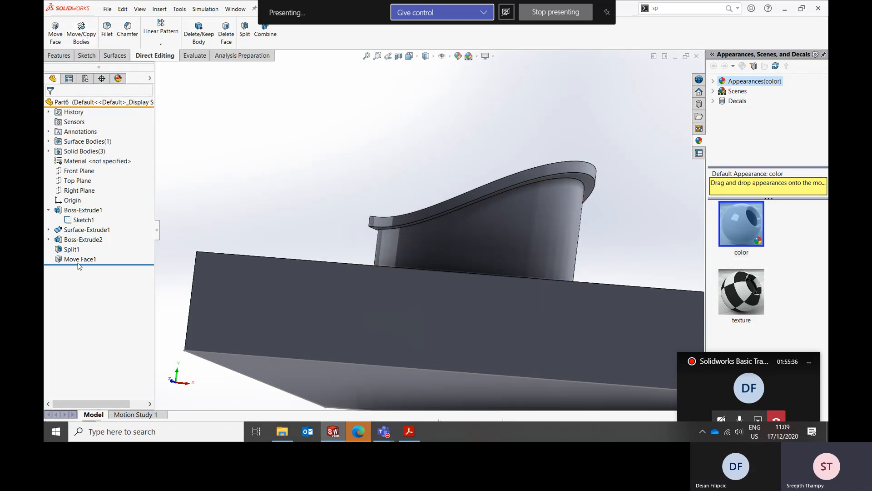
pyautogui.moveTo(112, 263); pyautogui.dragTo(117, 253)
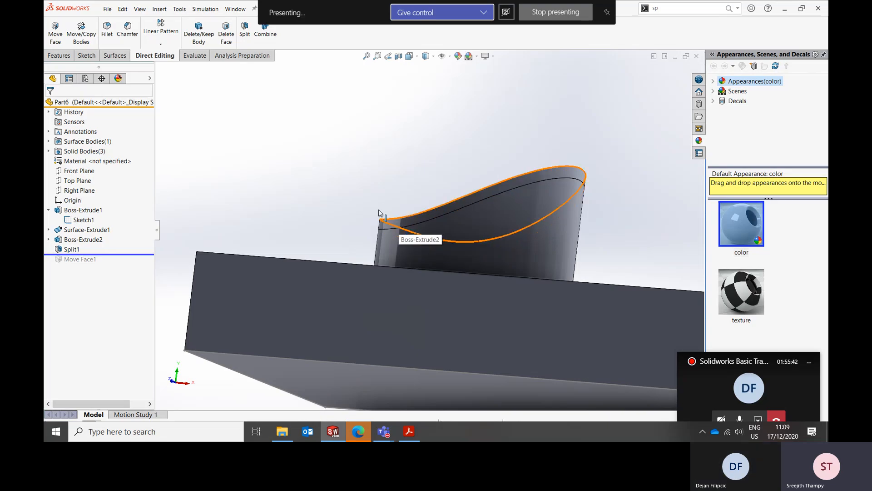
pyautogui.moveTo(140, 255); pyautogui.dragTo(136, 263)
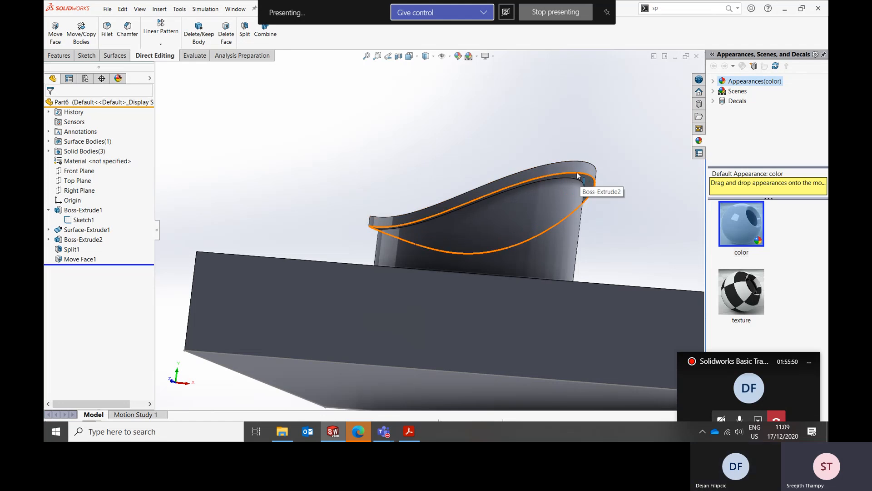
# Edit the Move Face feature to set the cap's side face offset to 0.50 mm.
pyautogui.rightClick(75, 263)
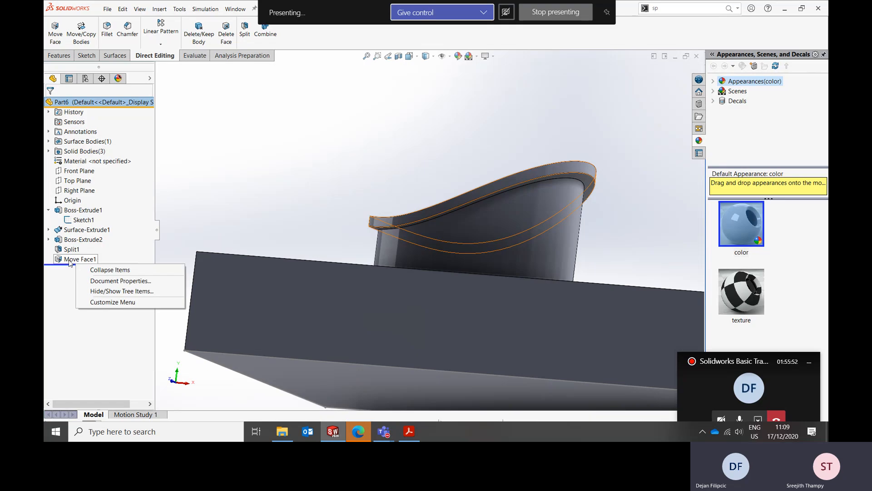
pyautogui.click(73, 260)
pyautogui.rightClick(69, 260)
pyautogui.click(77, 219)
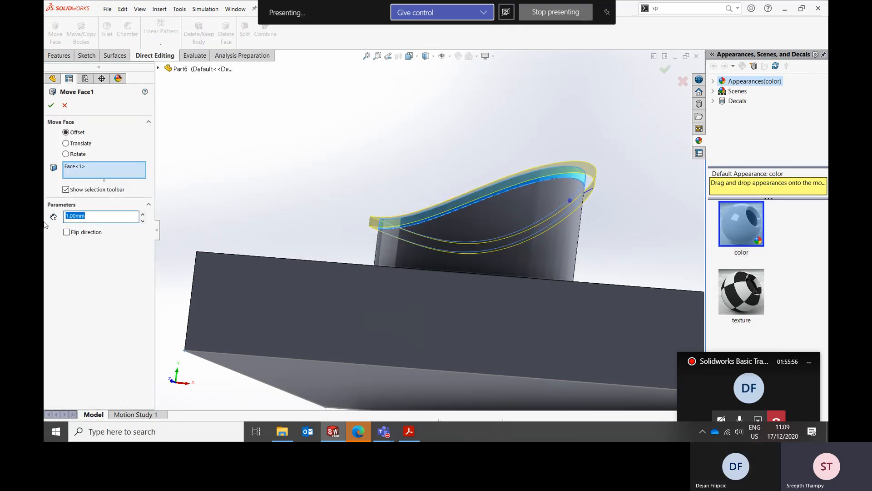
pyautogui.write('.5')
pyautogui.press('Return')
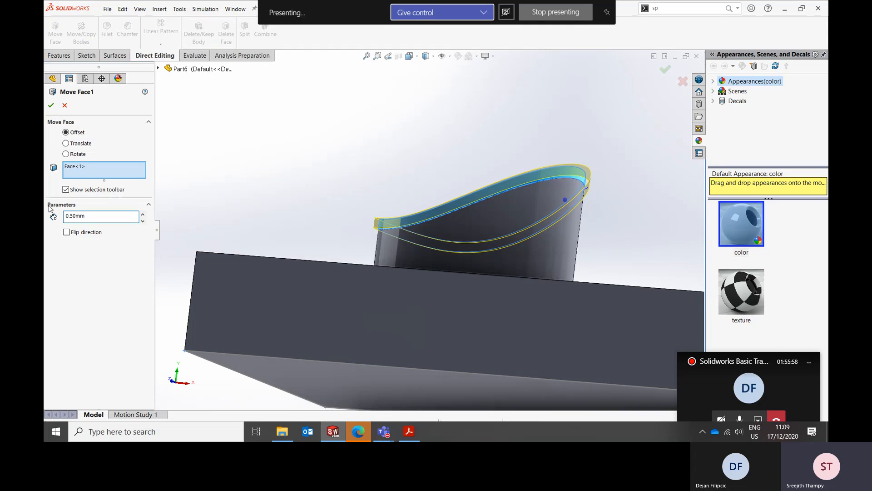
pyautogui.click(51, 105)
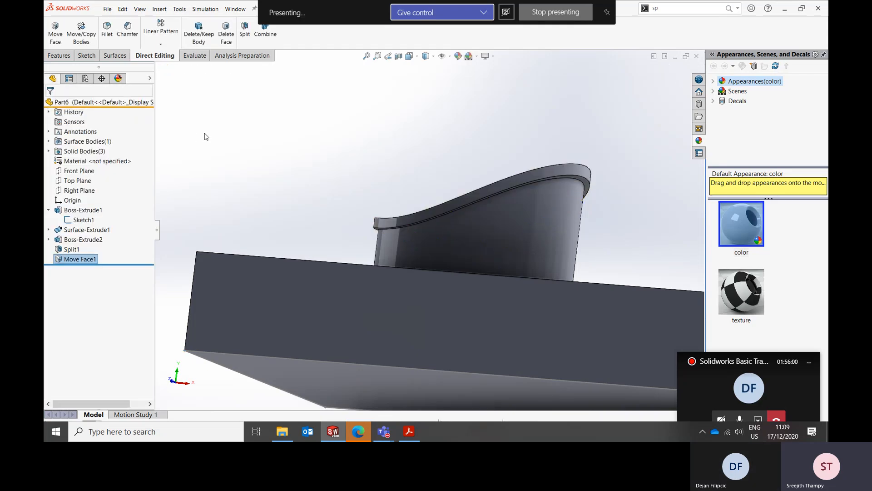
# Delete the wavy surface extrude together with its dependent cylinder extrude, split and face-move features.
pyautogui.moveTo(409, 114); pyautogui.dragTo(430, 173, button='middle')
pyautogui.scroll(3, 273, 192)
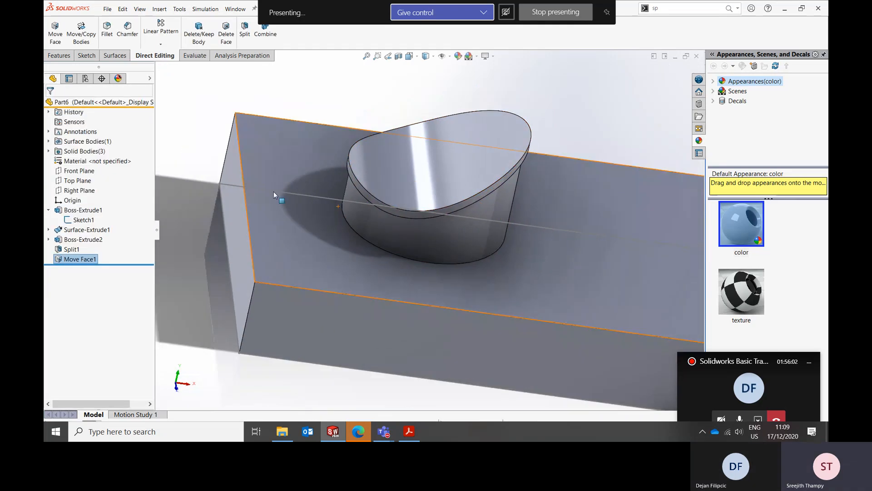
pyautogui.click(86, 230)
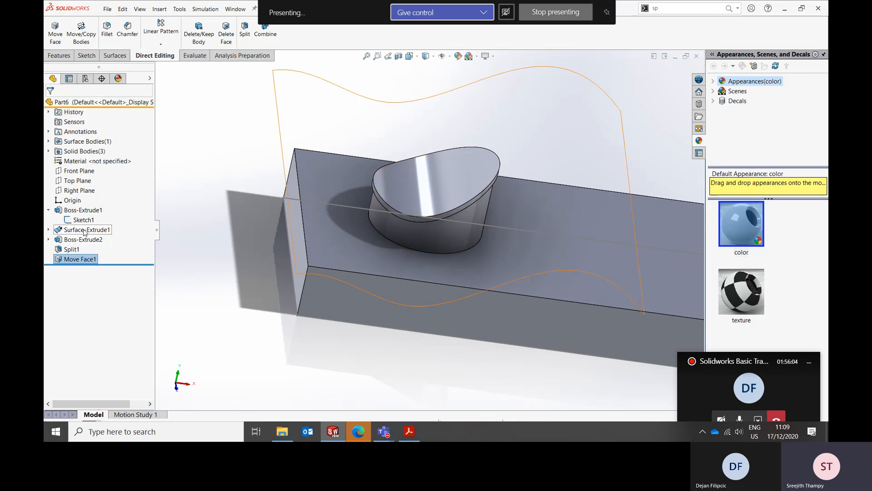
pyautogui.keyDown('shift'); pyautogui.click(78, 259); pyautogui.keyUp('shift')
pyautogui.rightClick(80, 260)
pyautogui.click(109, 299)
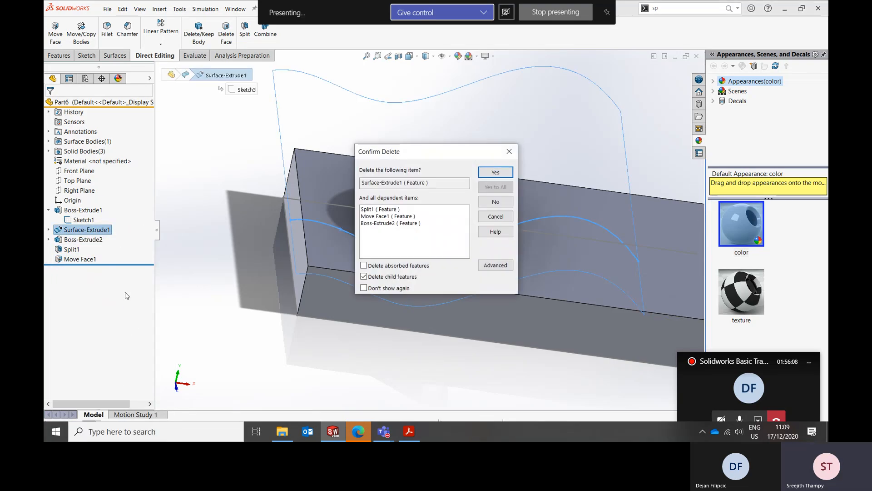
pyautogui.click(495, 172)
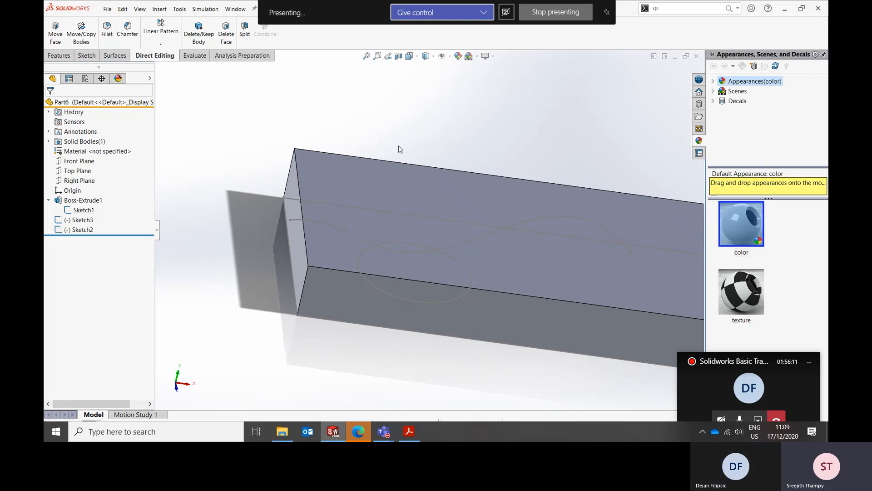
# Delete the two leftover sketches containing the wave curve and the circle.
pyautogui.click(66, 220)
pyautogui.keyDown('ctrl'); pyautogui.click(77, 230); pyautogui.keyUp('ctrl')
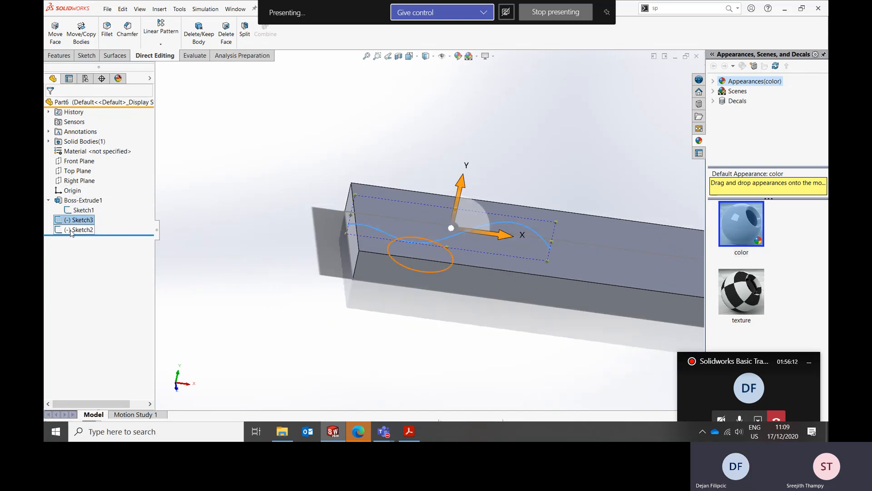
pyautogui.rightClick(77, 231)
pyautogui.click(100, 268)
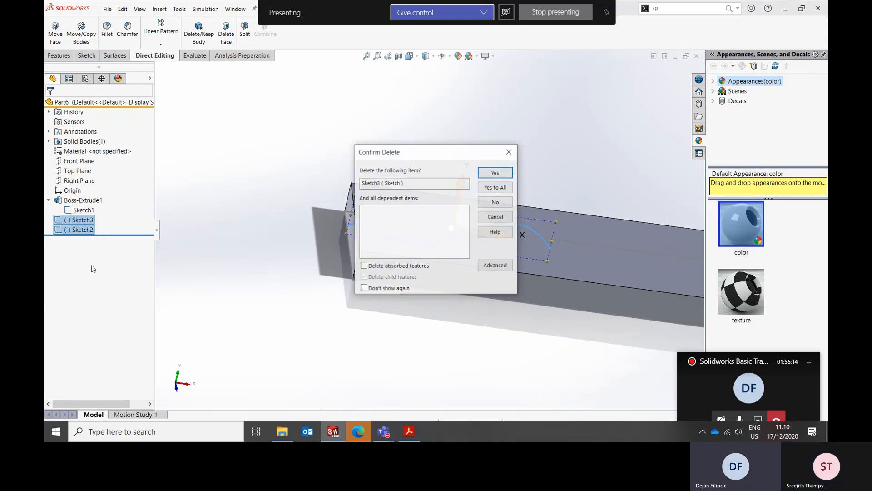
pyautogui.click(495, 173)
pyautogui.click(495, 173)
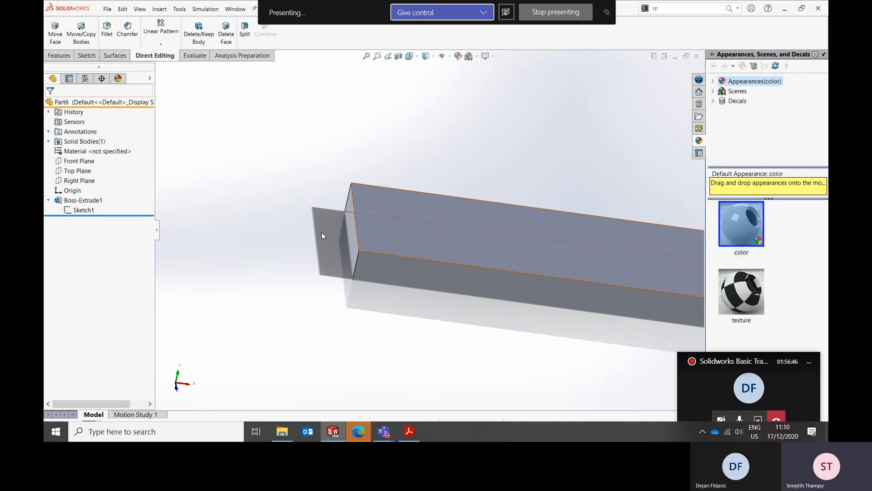
# Edit the base block's extrusion and try an inward draft on its sides, ending with a draft angle of 10 degrees.
pyautogui.click(119, 57)
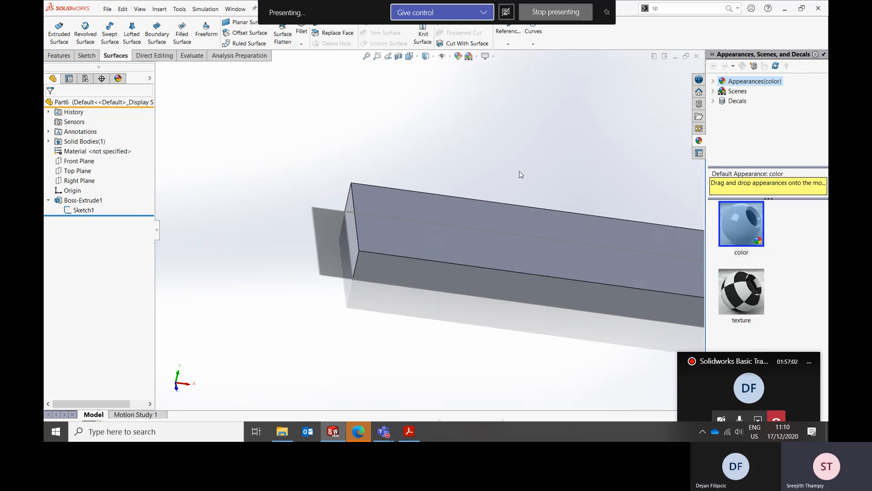
pyautogui.moveTo(519, 173)
pyautogui.mouseDown(button='middle')
pyautogui.moveTo(559, 120)
pyautogui.moveTo(533, 186)
pyautogui.moveTo(501, 231)
pyautogui.moveTo(578, 226)
pyautogui.moveTo(420, 235)
pyautogui.moveTo(397, 209)
pyautogui.moveTo(381, 286)
pyautogui.mouseUp(button='middle')
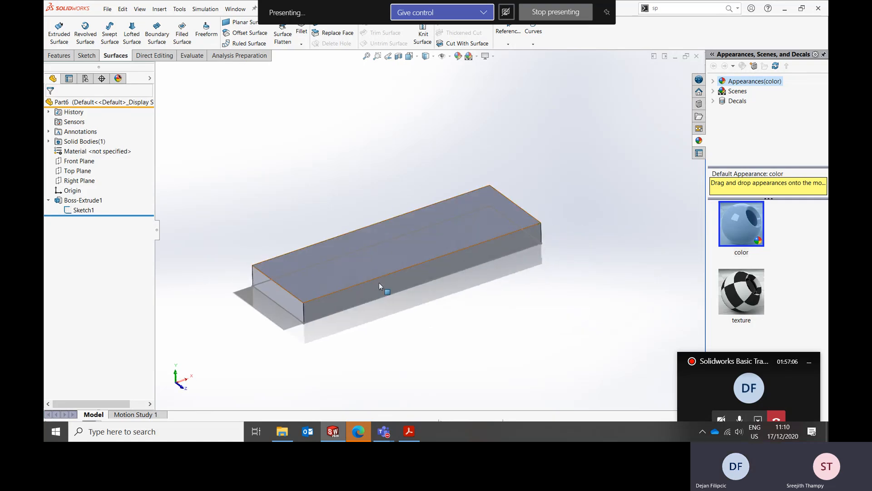
pyautogui.click(87, 200)
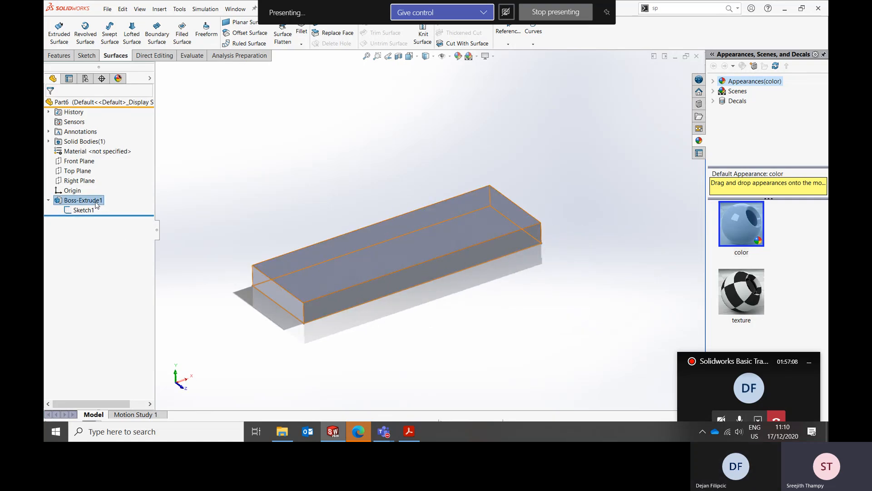
pyautogui.rightClick(106, 202)
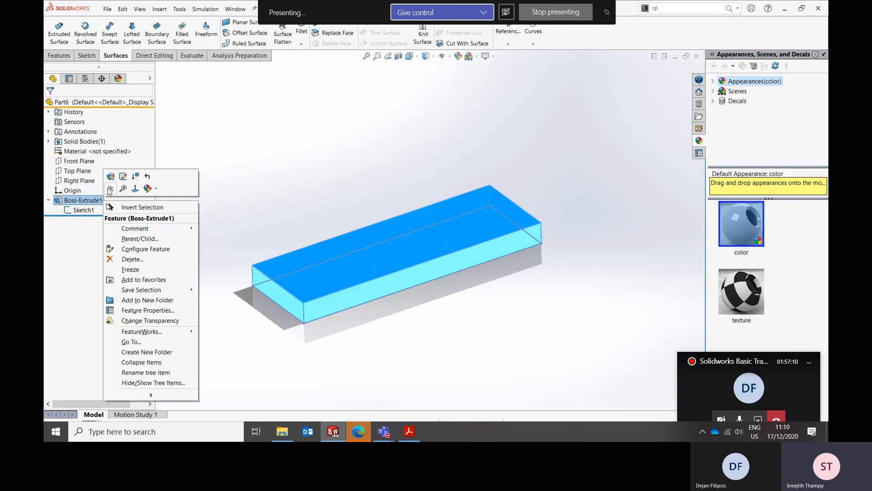
pyautogui.click(112, 177)
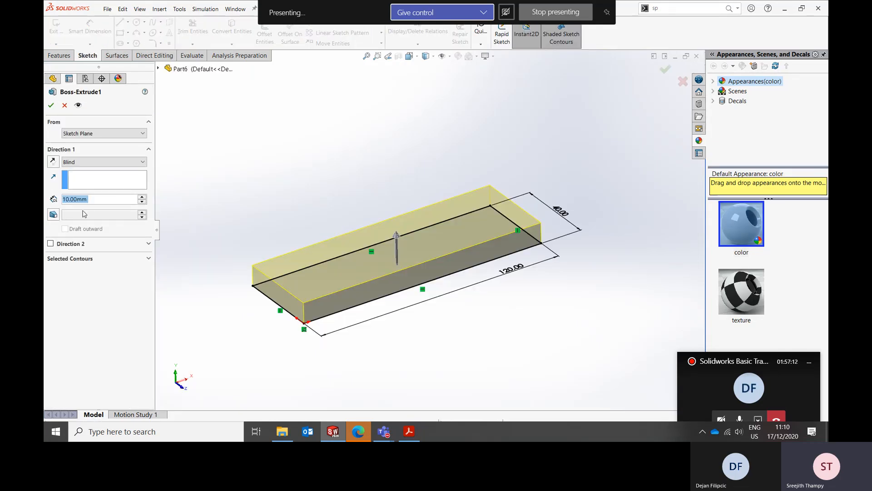
pyautogui.click(54, 215)
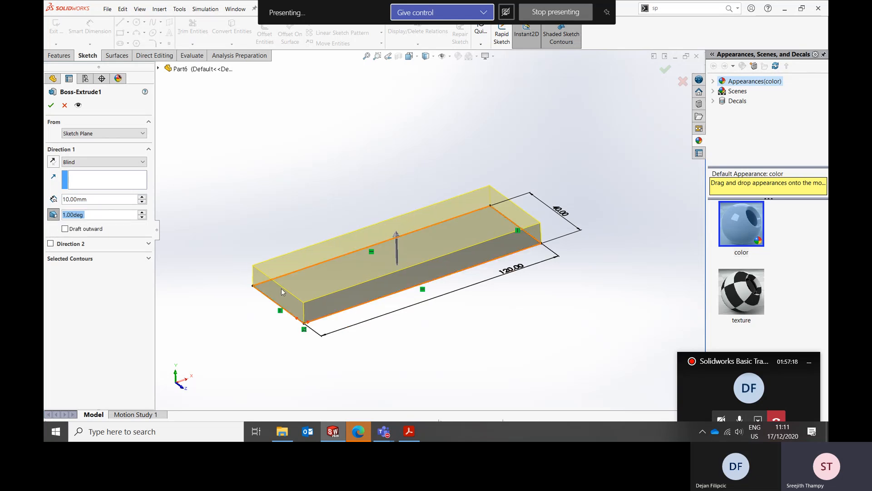
pyautogui.scroll(-3, 282, 292)
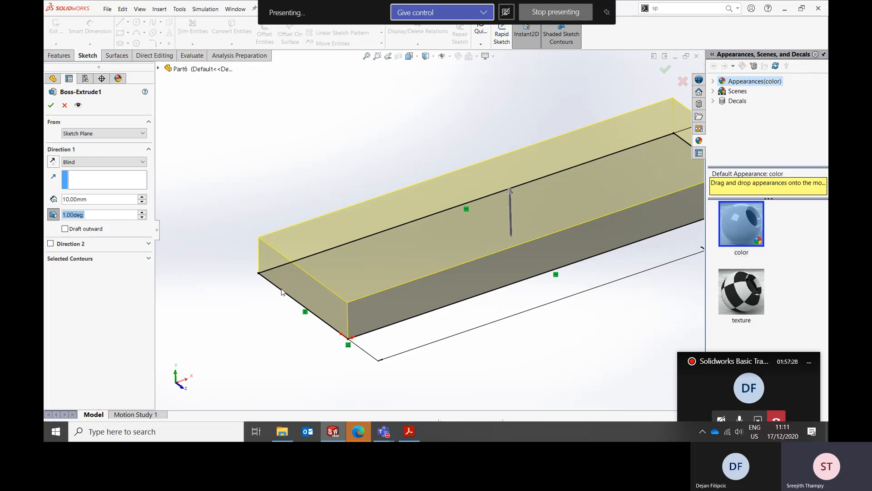
pyautogui.scroll(4, 281, 291)
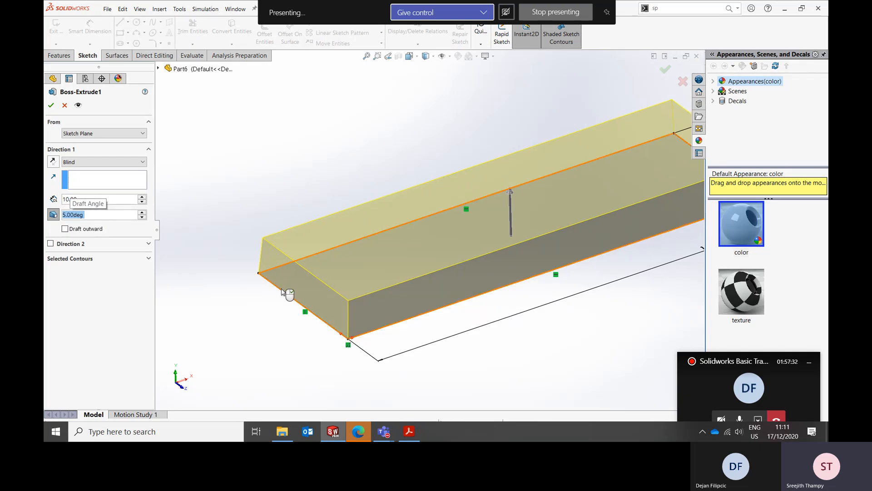
pyautogui.write('10')
pyautogui.press('Return')
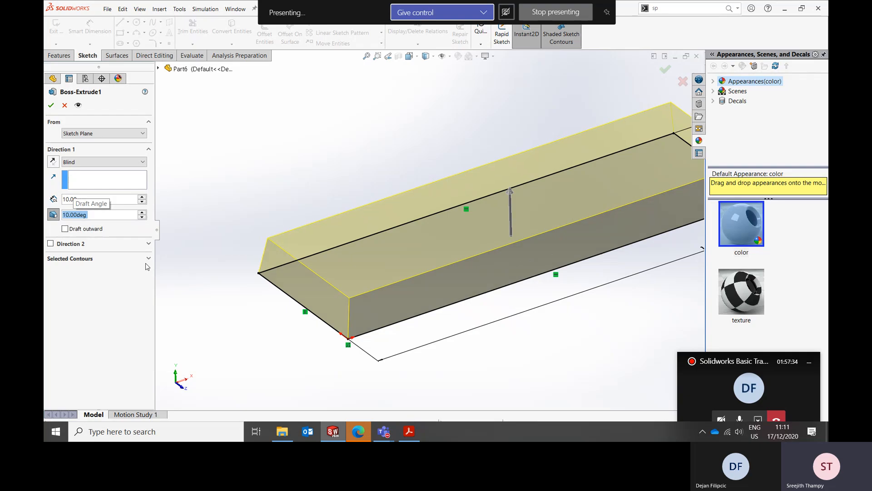
# Turn the block's draft outward, and set the draft angle to 0 degrees.
pyautogui.click(65, 229)
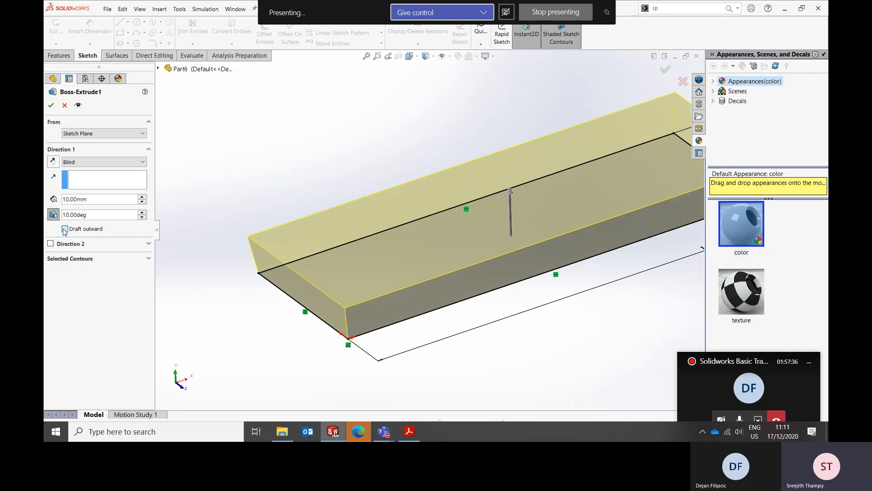
pyautogui.click(94, 216)
pyautogui.doubleClick(99, 214)
pyautogui.write('0')
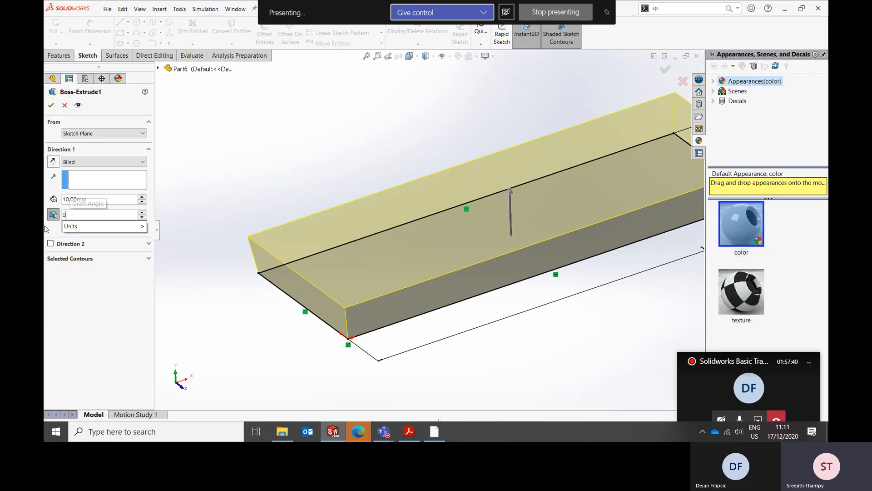
pyautogui.press('Return')
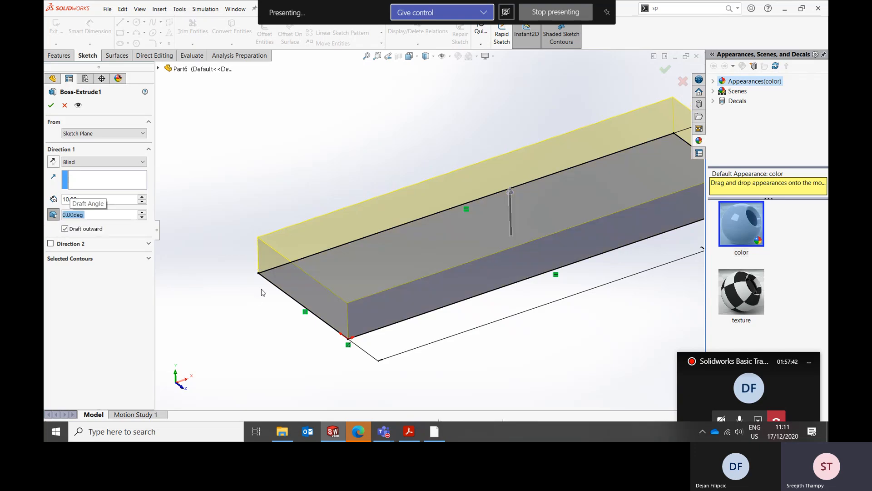
# Preview a second extrusion direction and bring up the contour selection for the block, leaving the extrusion without applying the changes.
pyautogui.click(51, 244)
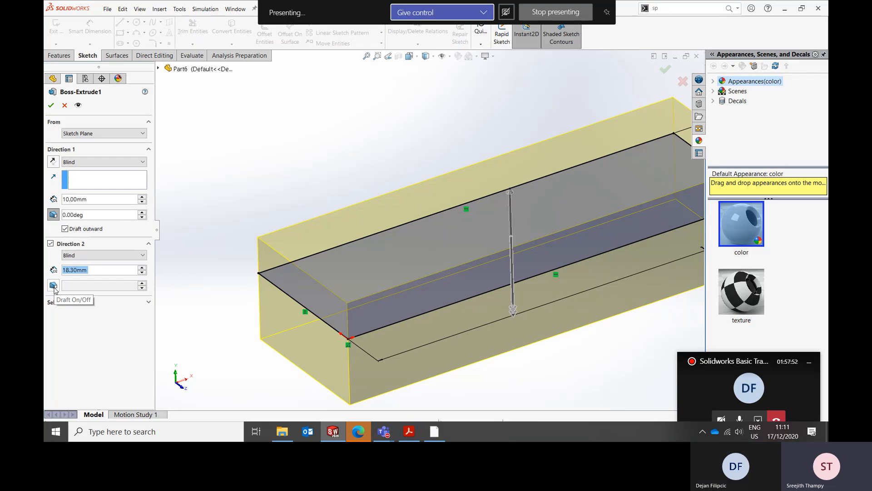
pyautogui.click(75, 303)
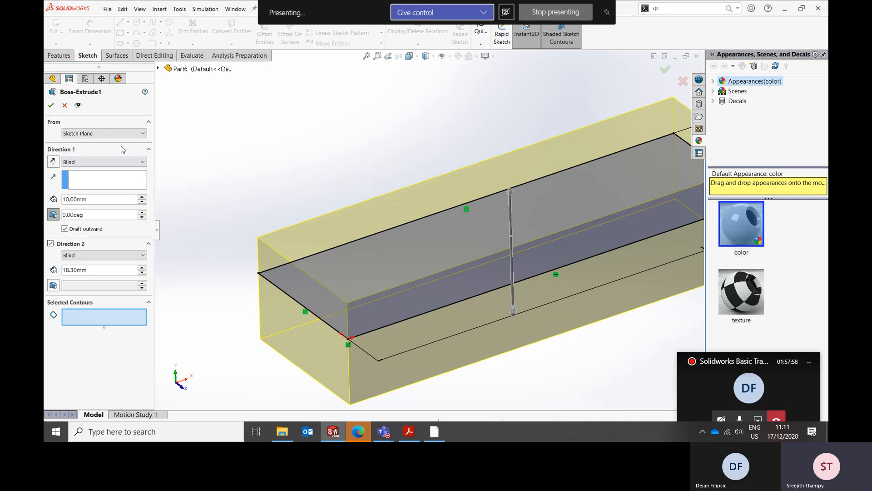
pyautogui.click(66, 106)
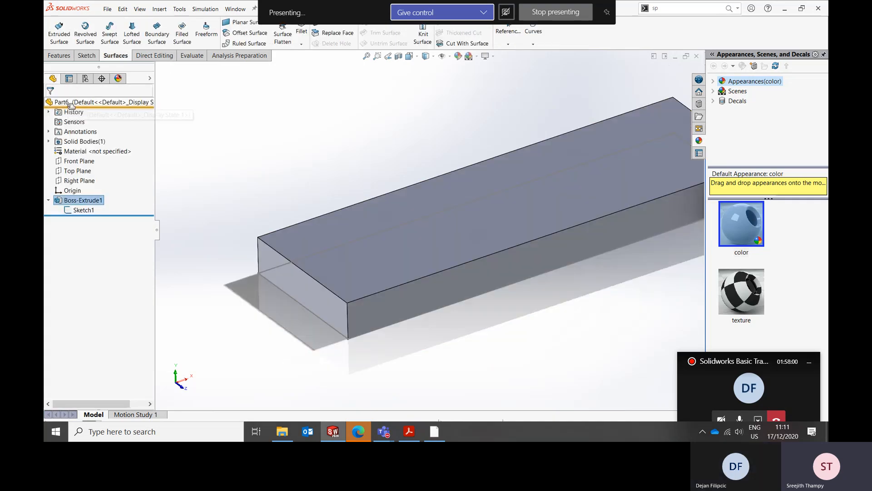
# Open the base block's rectangle sketch for editing and view it normal to its plane.
pyautogui.rightClick(81, 211)
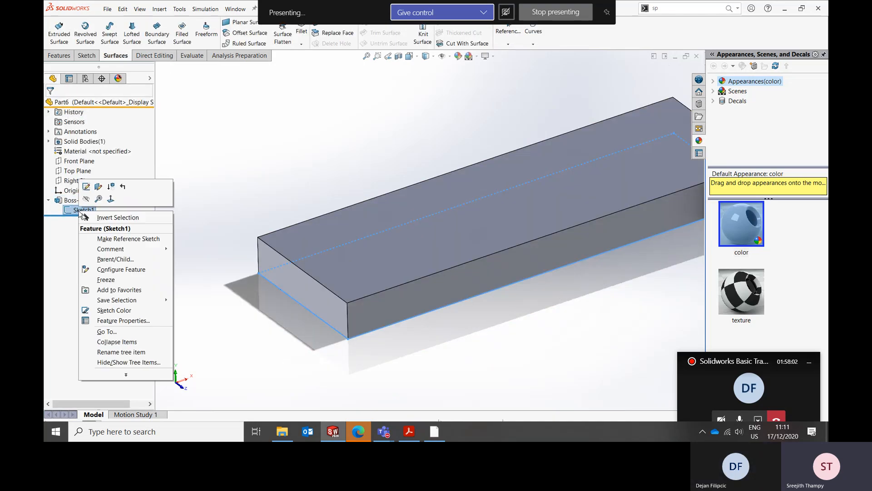
pyautogui.click(86, 187)
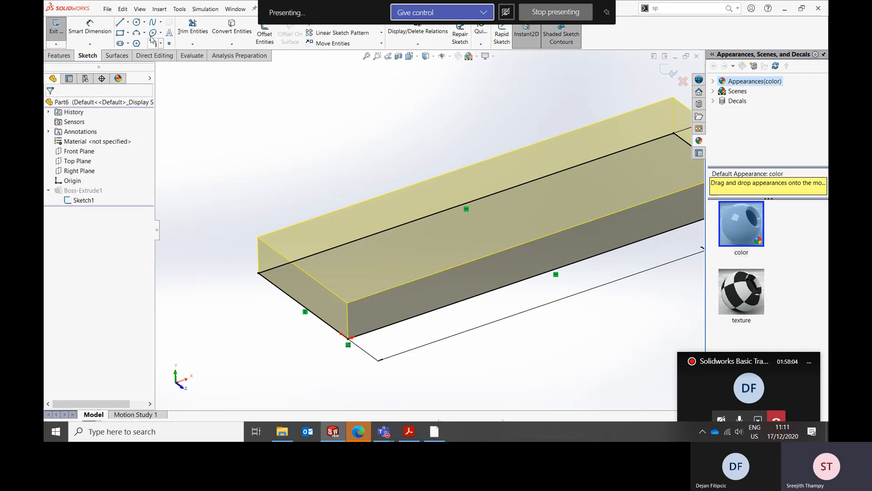
pyautogui.moveTo(489, 244); pyautogui.dragTo(473, 313, button='middle')
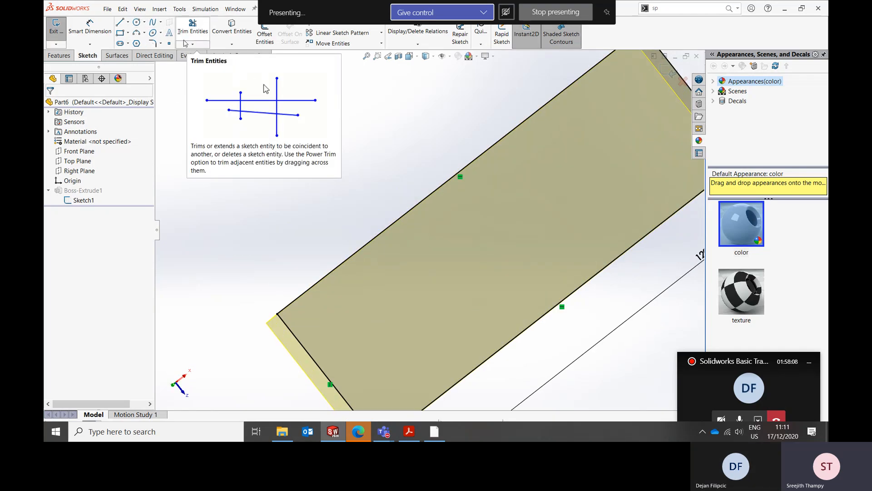
pyautogui.hotkey('ctrl', '8')
pyautogui.click(152, 23)
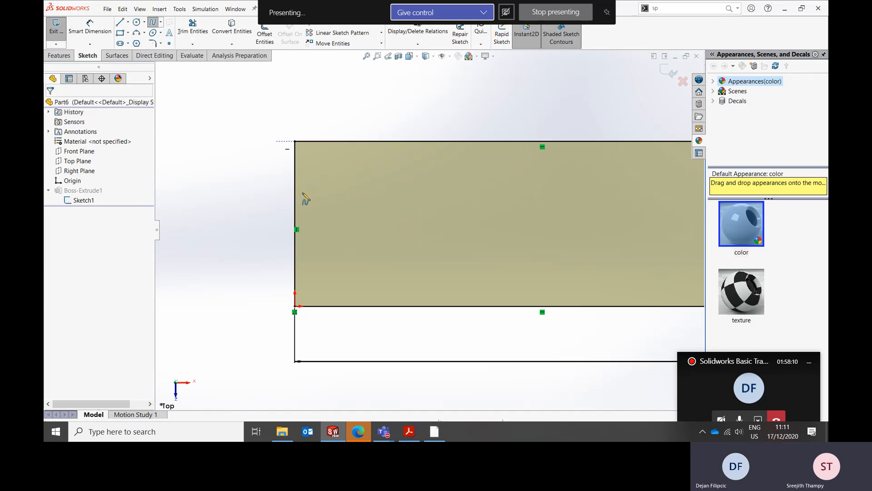
pyautogui.click(307, 211)
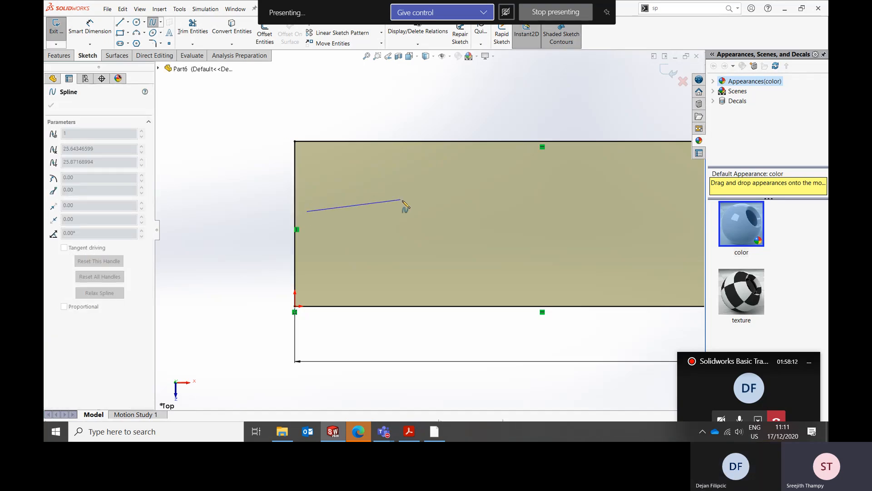
pyautogui.press('Escape')
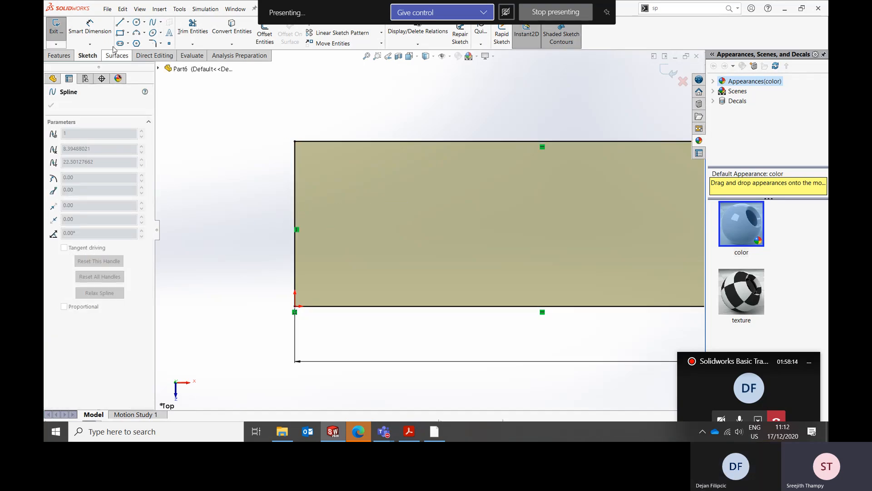
# Draw a wavy spline across the 120 mm rectangle from one short edge to the other, through four interior points.
pyautogui.click(152, 22)
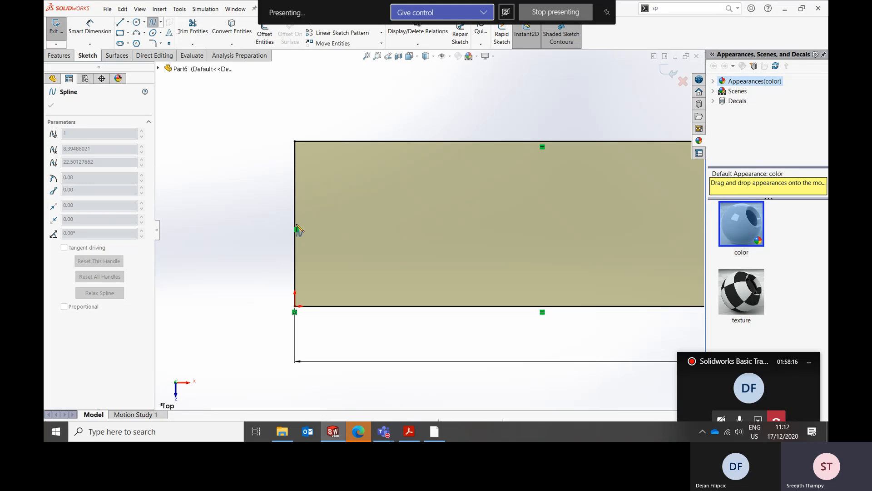
pyautogui.click(296, 225)
pyautogui.click(388, 161)
pyautogui.click(497, 205)
pyautogui.press('z')
pyautogui.click(535, 197)
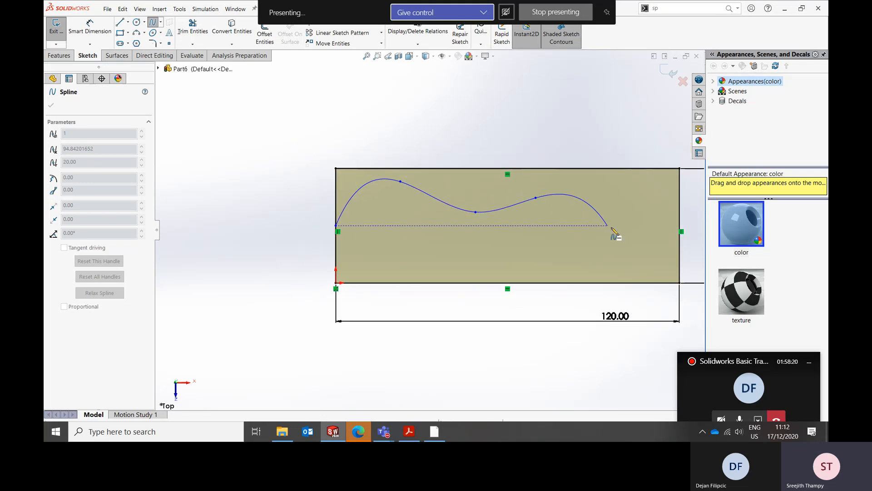
pyautogui.click(640, 219)
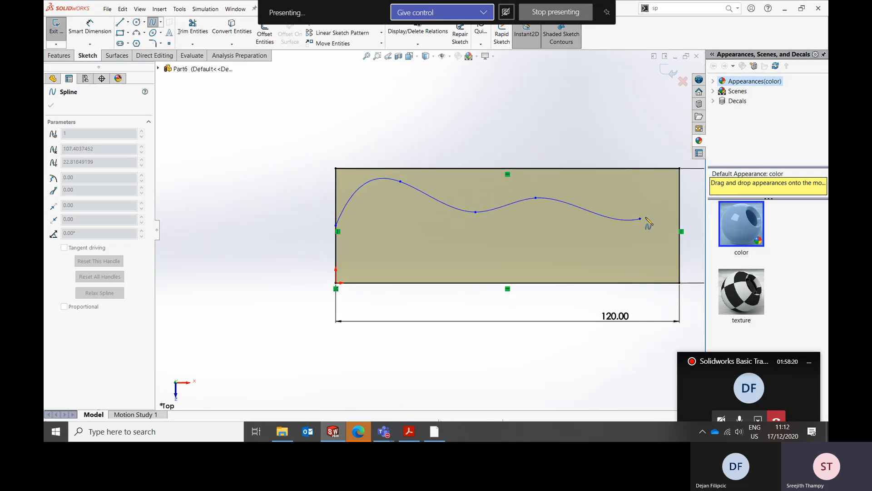
pyautogui.click(679, 225)
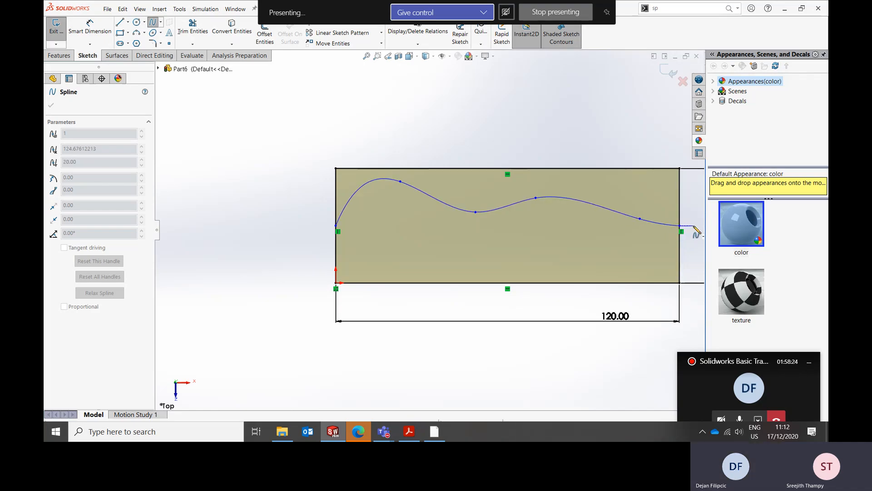
pyautogui.rightClick(697, 231)
pyautogui.click(719, 232)
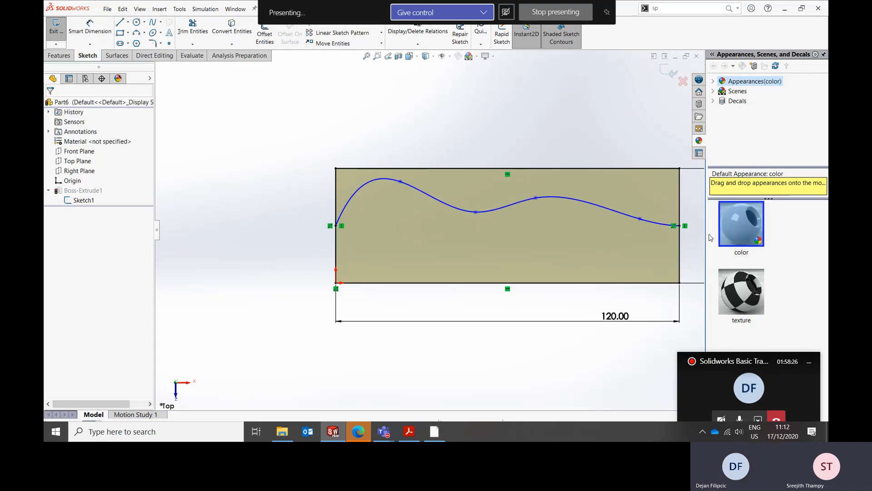
# Exit the base block's sketch and rebuild the part despite the sketch problem.
pyautogui.click(669, 72)
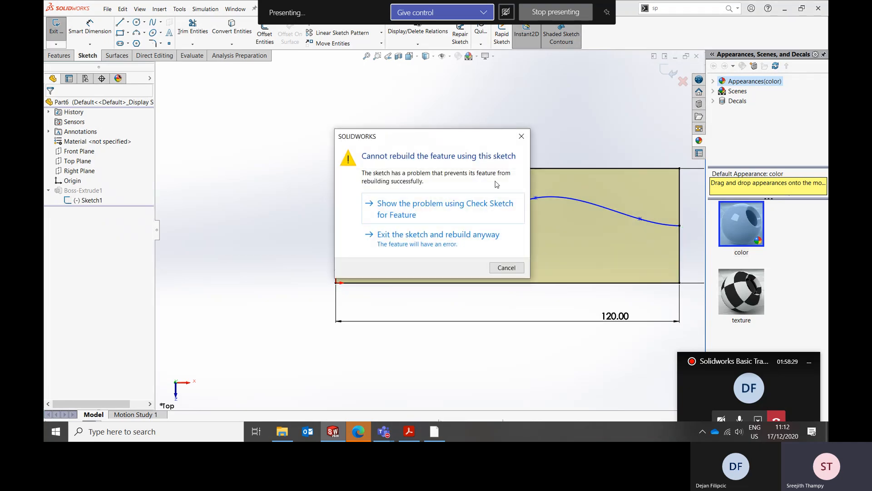
pyautogui.click(461, 239)
pyautogui.click(339, 66)
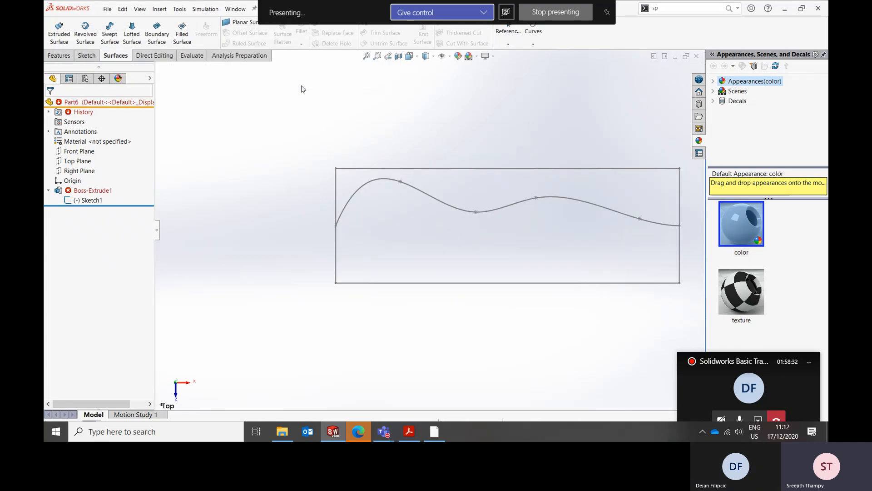
# Delete the failed base extrusion while keeping its rectangle and spline sketch.
pyautogui.rightClick(108, 195)
pyautogui.click(91, 191)
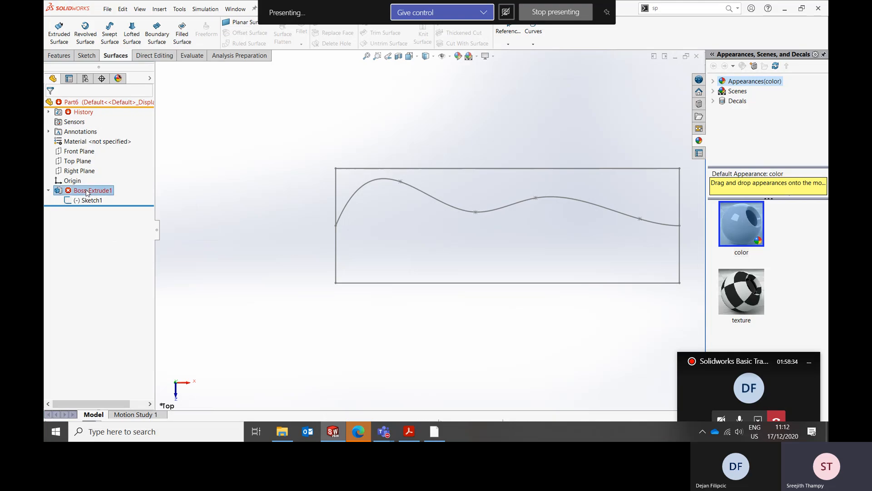
pyautogui.rightClick(88, 191)
pyautogui.click(110, 257)
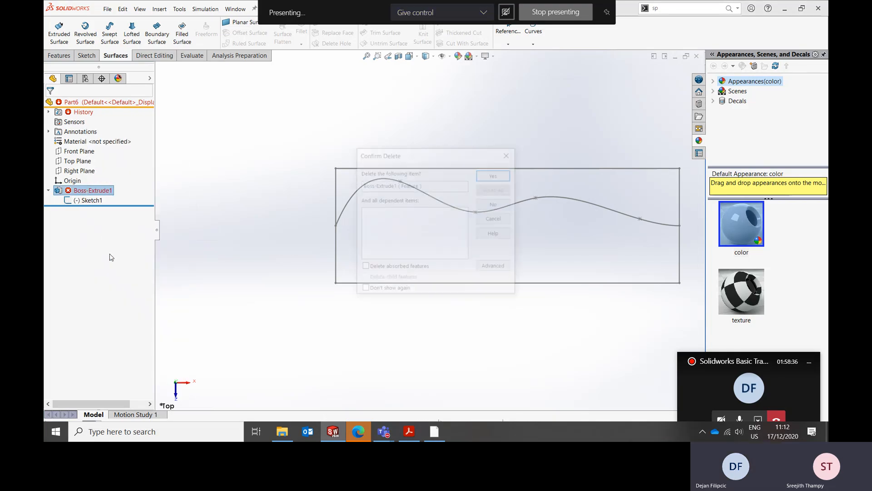
pyautogui.click(502, 174)
# Extrude only the front sketch region, between the spline and the rectangle's front long edge, as a blind boss 18.30 mm deep.
pyautogui.click(59, 55)
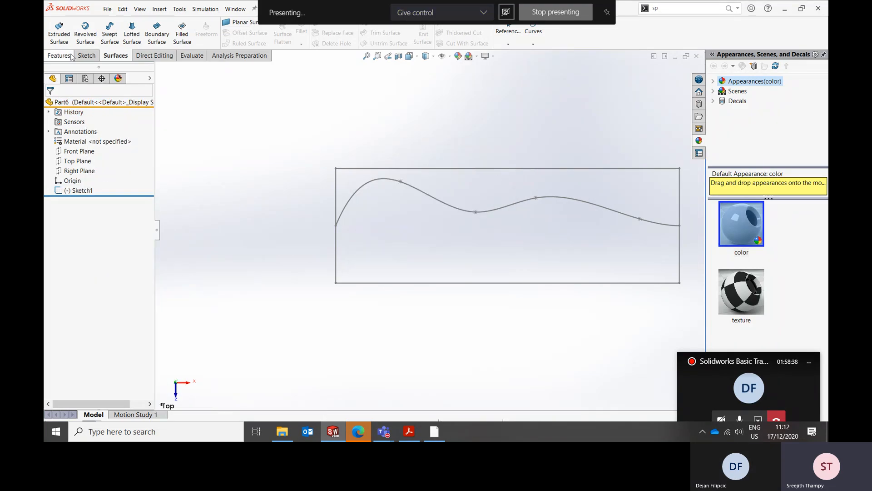
pyautogui.click(66, 37)
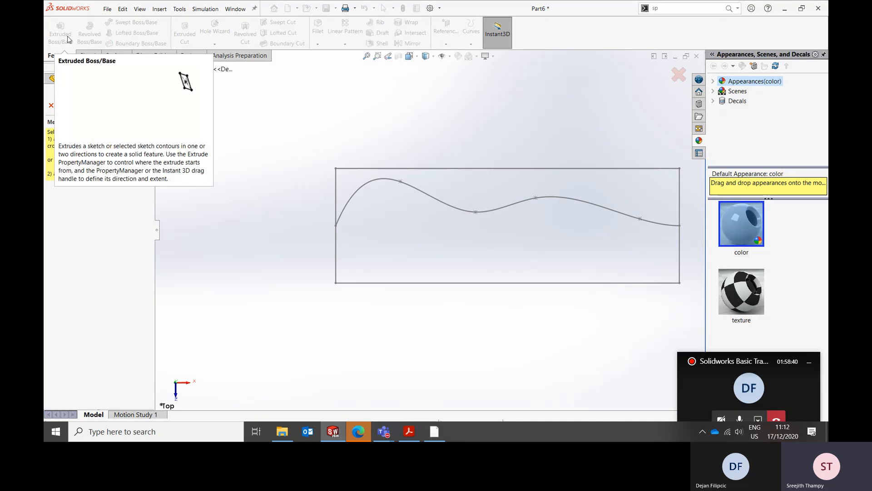
pyautogui.click(158, 69)
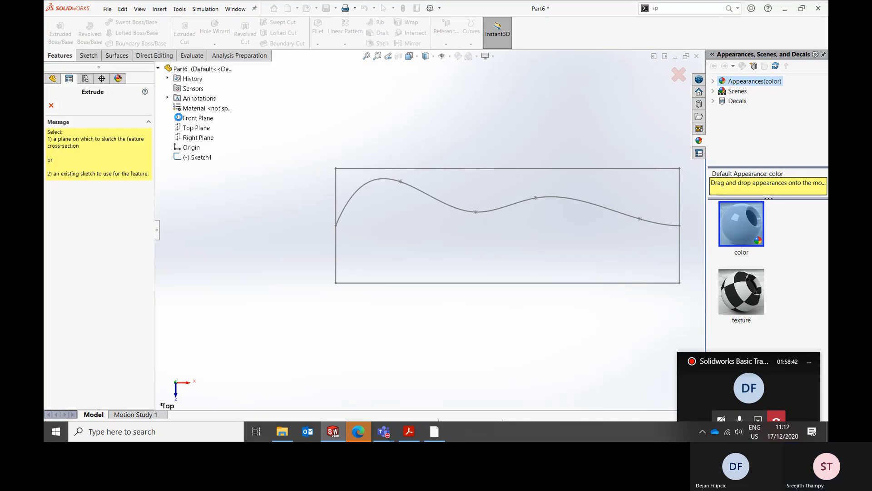
pyautogui.click(197, 154)
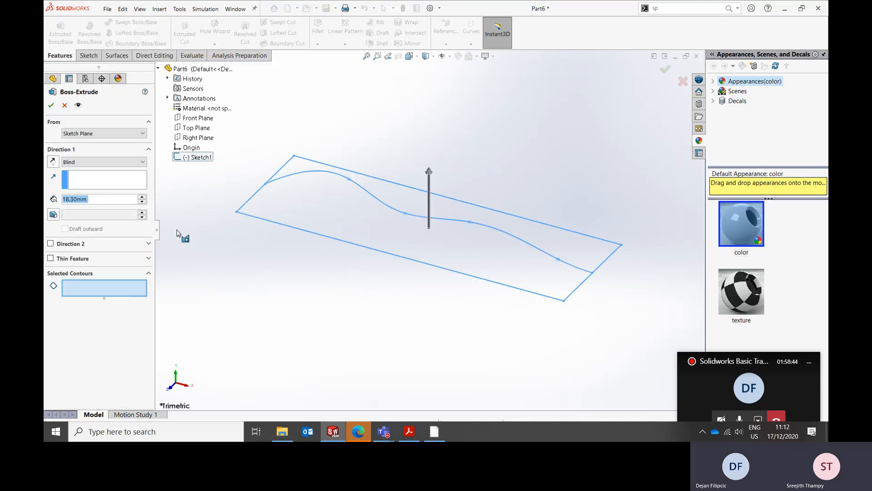
pyautogui.click(337, 211)
pyautogui.moveTo(551, 187); pyautogui.dragTo(532, 196, button='middle')
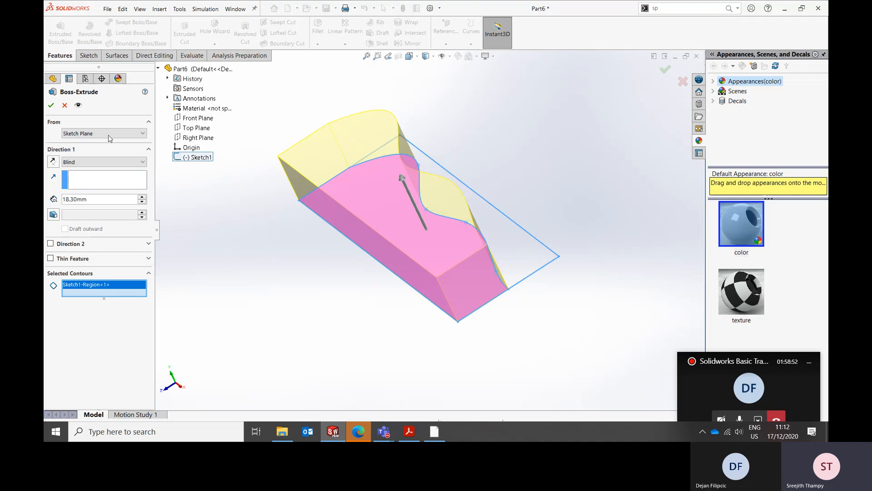
pyautogui.click(51, 105)
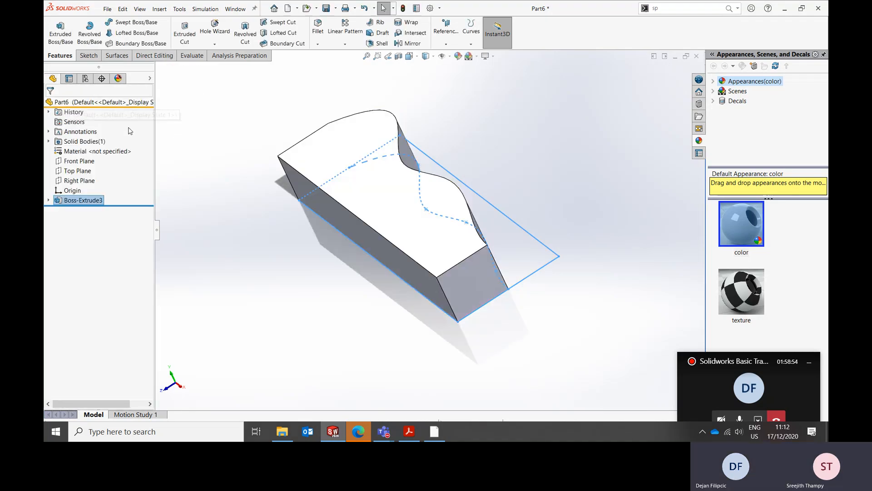
# Reuse the same sketch to extrude the region on the other side of the spline 6 mm, merged with the first body.
pyautogui.moveTo(522, 227); pyautogui.dragTo(498, 190, button='middle')
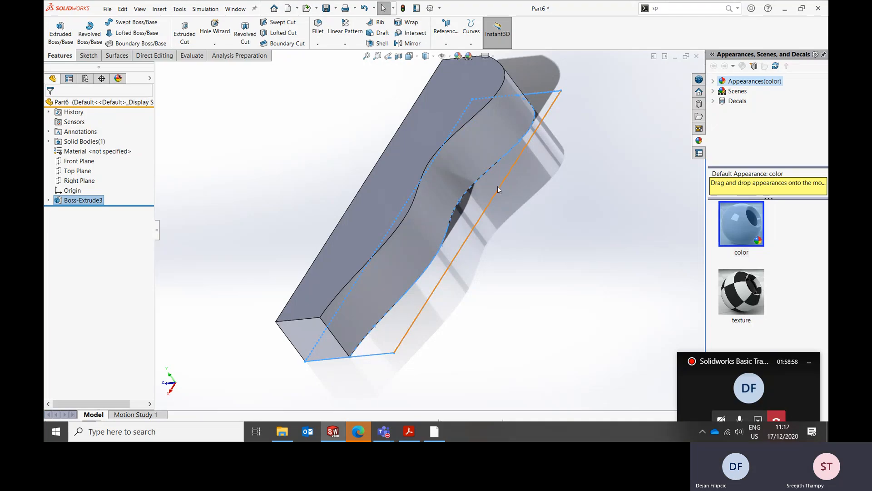
pyautogui.click(49, 201)
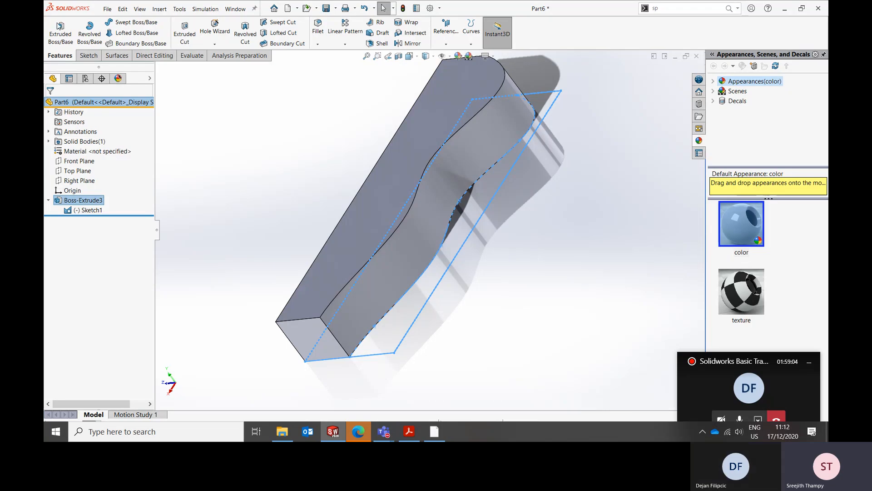
pyautogui.click(222, 148)
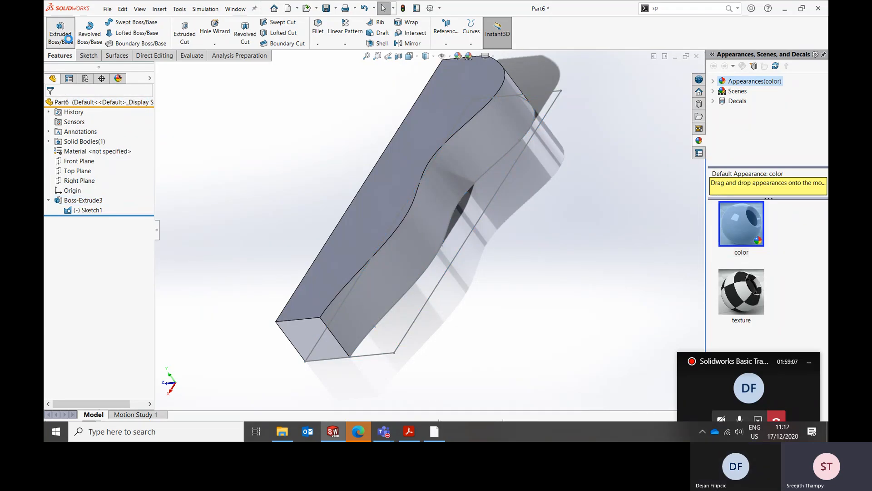
pyautogui.click(68, 39)
pyautogui.click(167, 166)
pyautogui.click(202, 177)
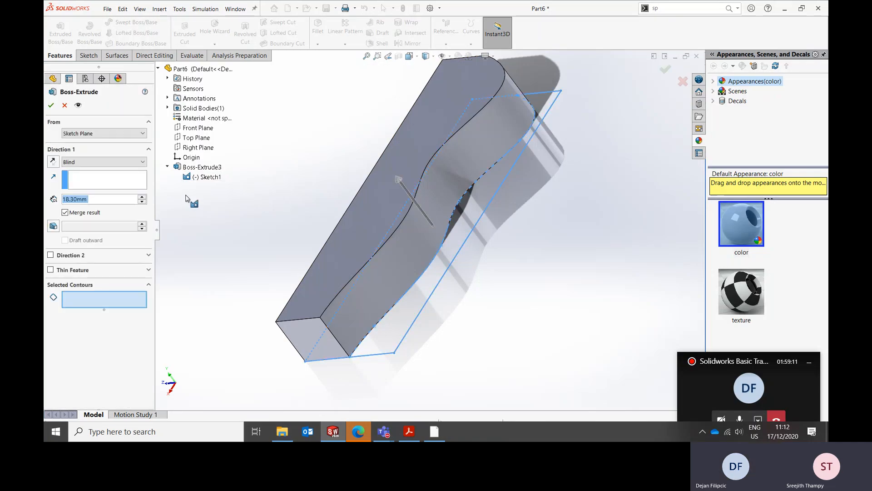
pyautogui.click(456, 228)
pyautogui.moveTo(514, 288)
pyautogui.mouseDown(button='middle')
pyautogui.moveTo(544, 208)
pyautogui.moveTo(478, 182)
pyautogui.mouseUp(button='middle')
pyautogui.moveTo(456, 174); pyautogui.dragTo(443, 220)
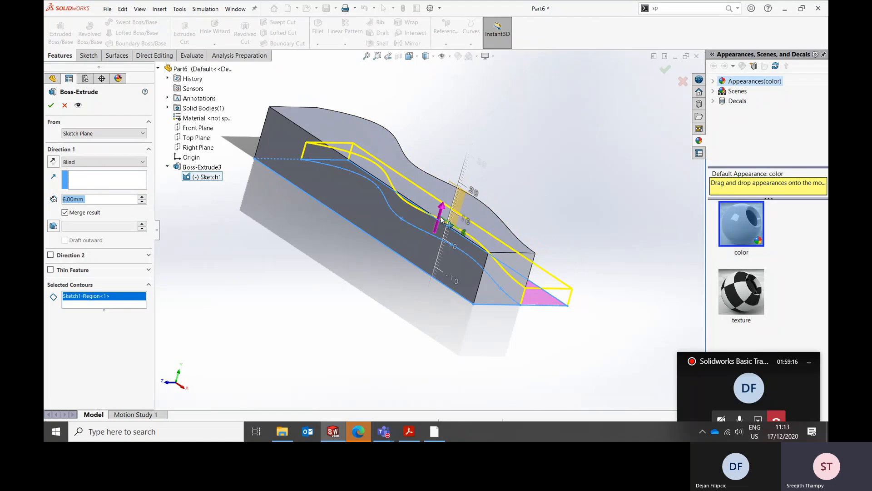
pyautogui.press('Return')
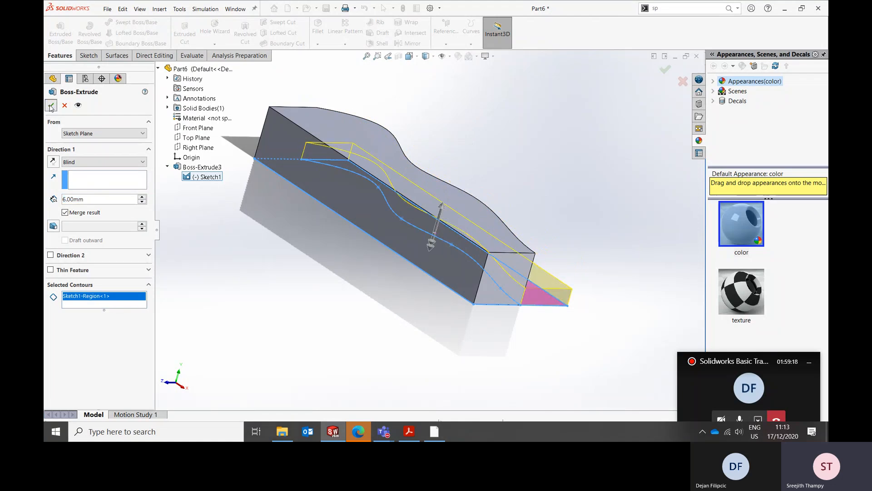
pyautogui.click(496, 186)
pyautogui.moveTo(516, 187); pyautogui.dragTo(471, 200, button='middle')
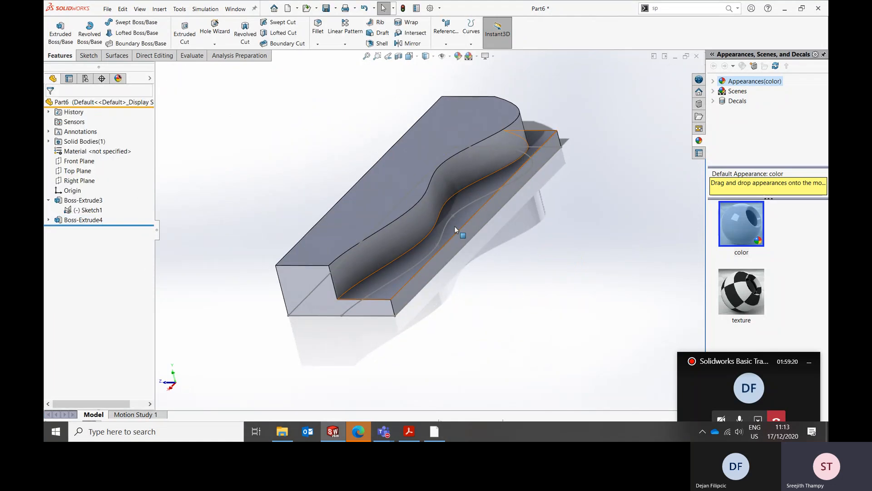
# Review the settings of the 6 mm extrusion and delete that extrusion.
pyautogui.rightClick(84, 223)
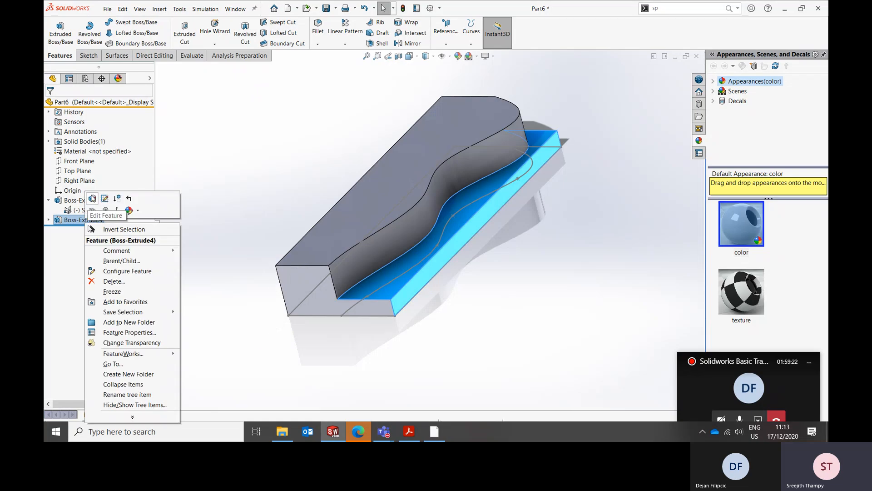
pyautogui.click(92, 196)
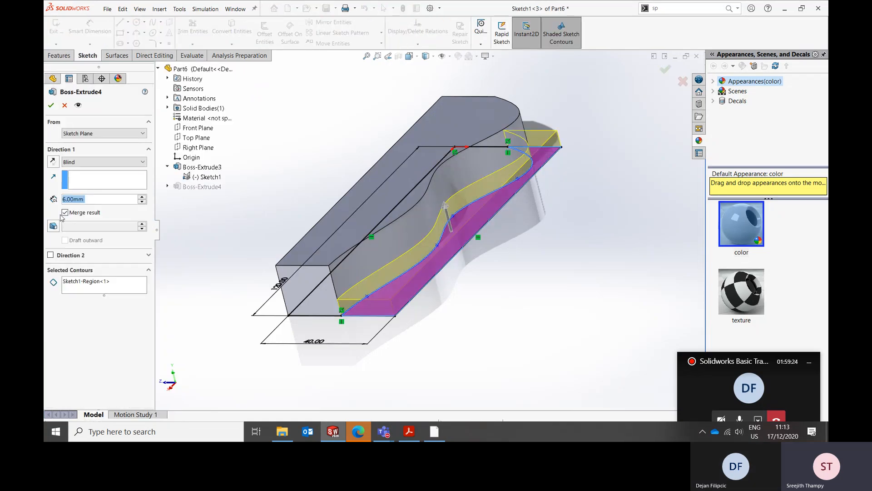
pyautogui.click(52, 104)
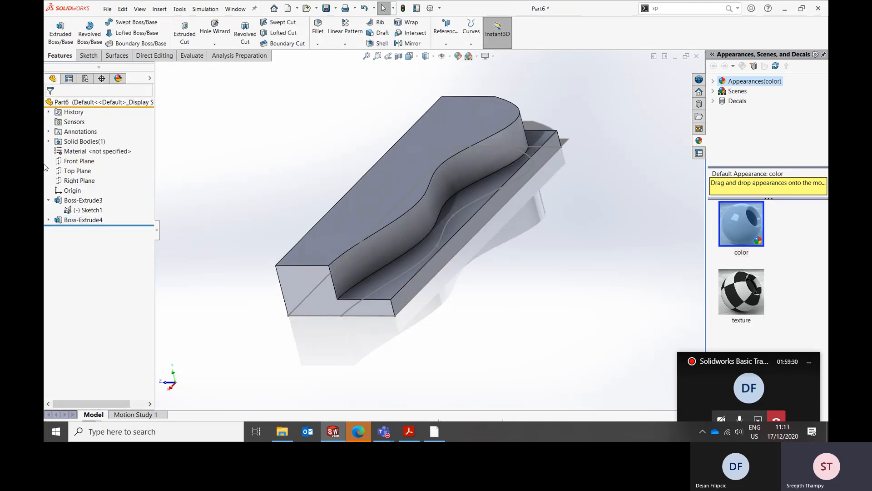
pyautogui.rightClick(84, 219)
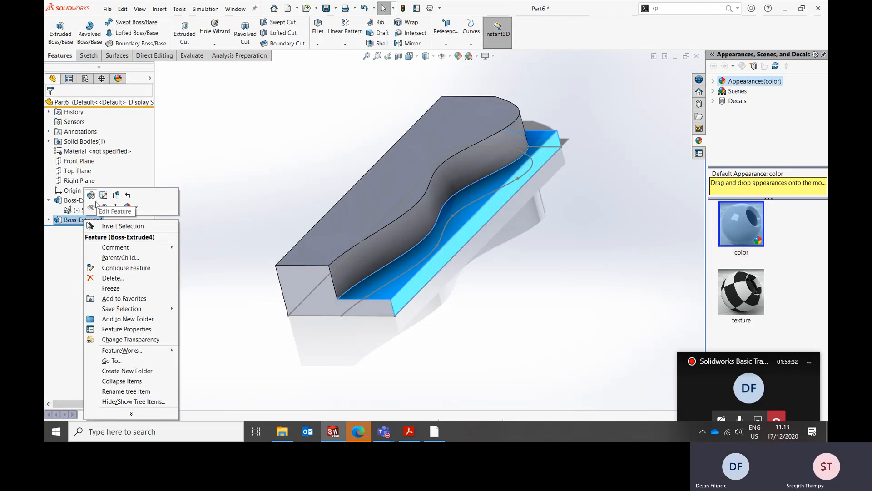
pyautogui.click(109, 277)
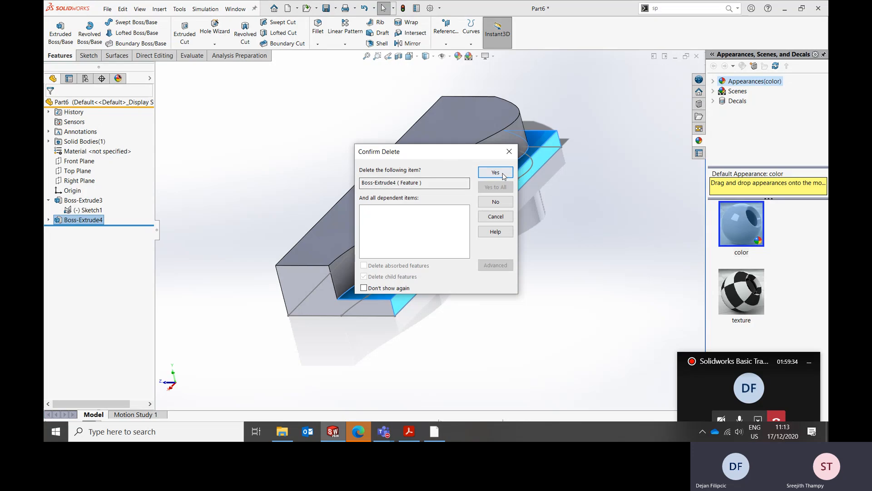
pyautogui.click(495, 171)
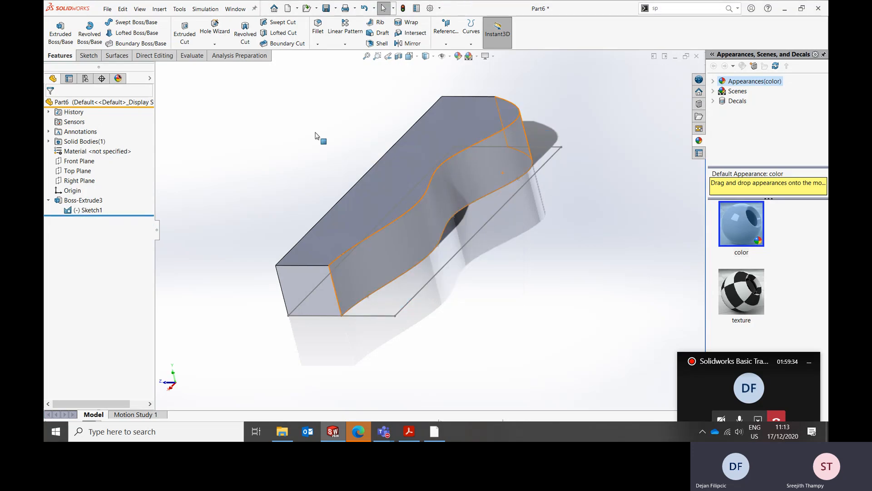
pyautogui.rightClick(94, 199)
pyautogui.click(99, 175)
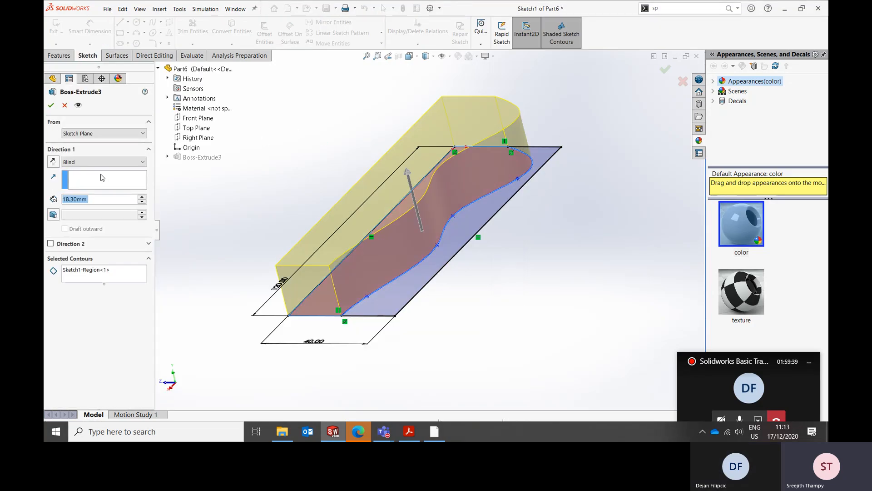
pyautogui.click(65, 106)
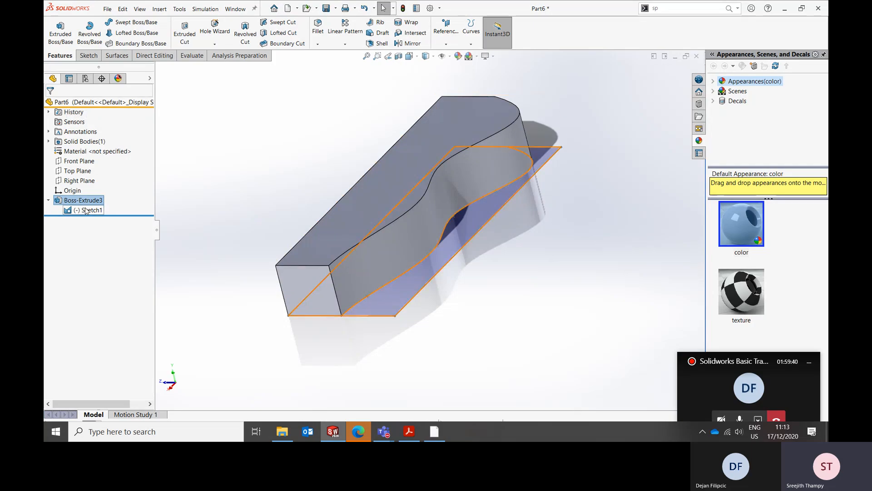
# Delete the wavy spline from the base extrusion's sketch and exit the sketch to rebuild the full rectangular block.
pyautogui.click(86, 210)
pyautogui.rightClick(87, 211)
pyautogui.click(93, 196)
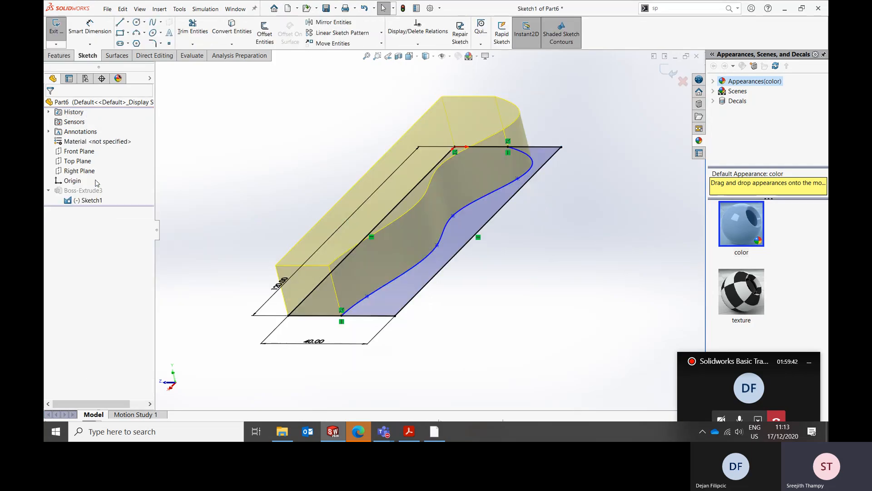
pyautogui.click(465, 211)
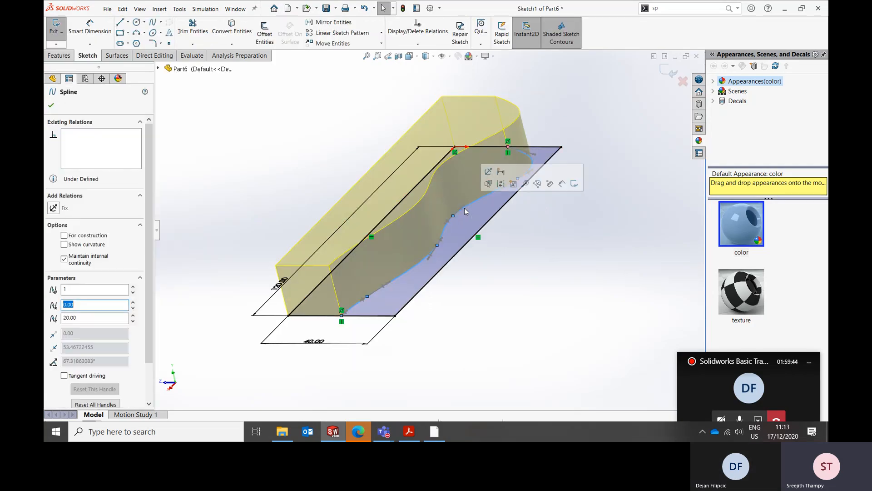
pyautogui.press('Escape')
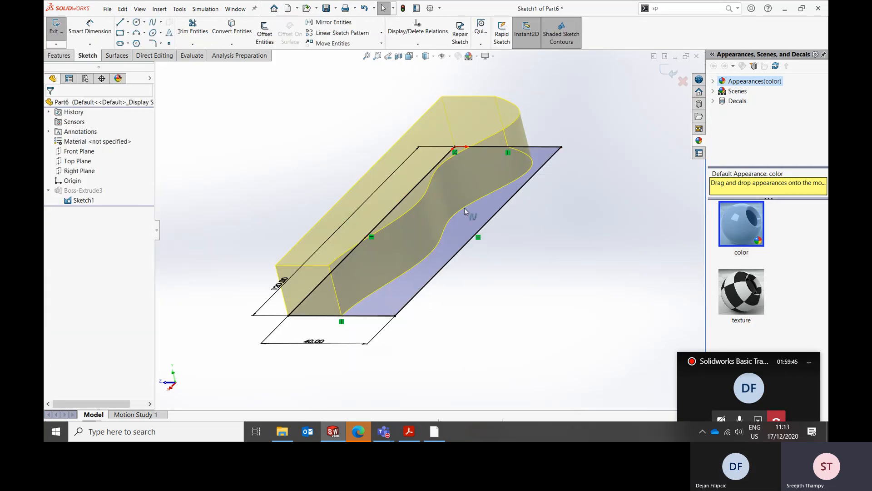
pyautogui.click(661, 68)
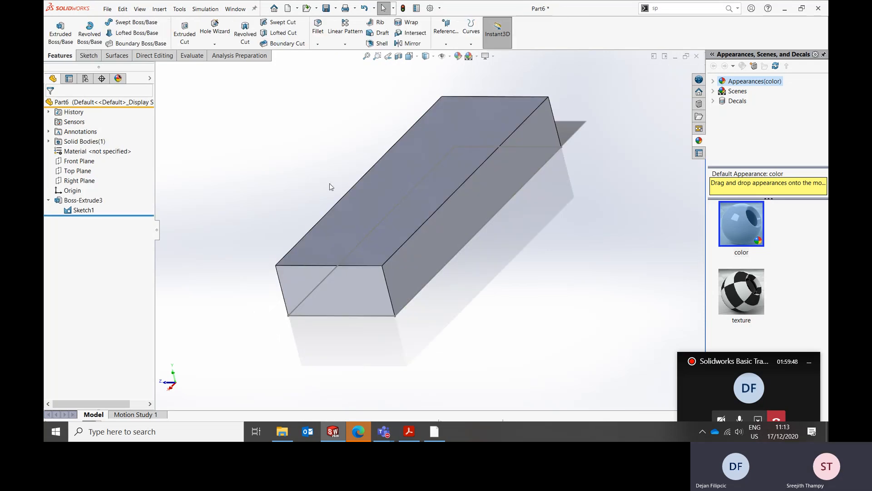
# Set the base block's extrusion depth to 10 mm.
pyautogui.rightClick(57, 200)
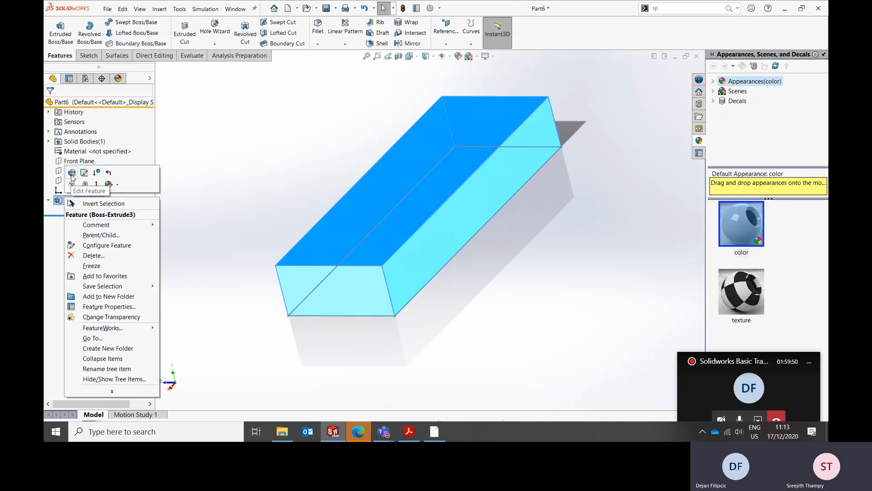
pyautogui.click(68, 181)
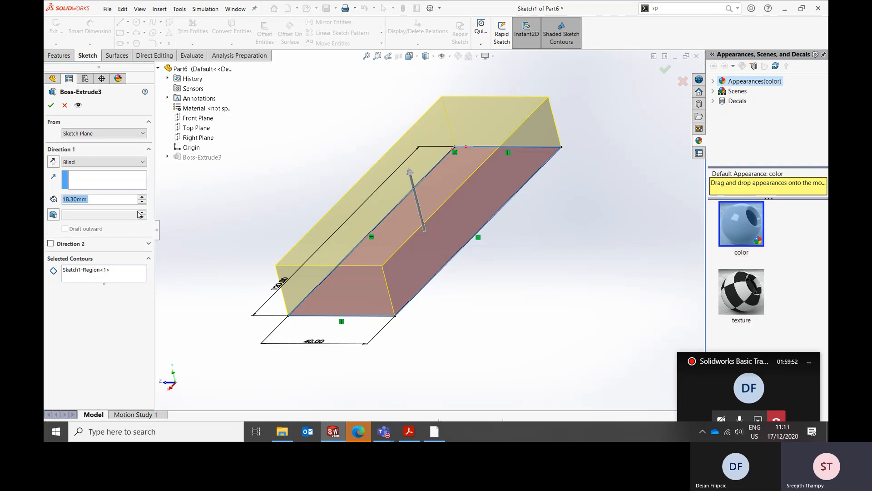
pyautogui.write('10')
pyautogui.press('Return')
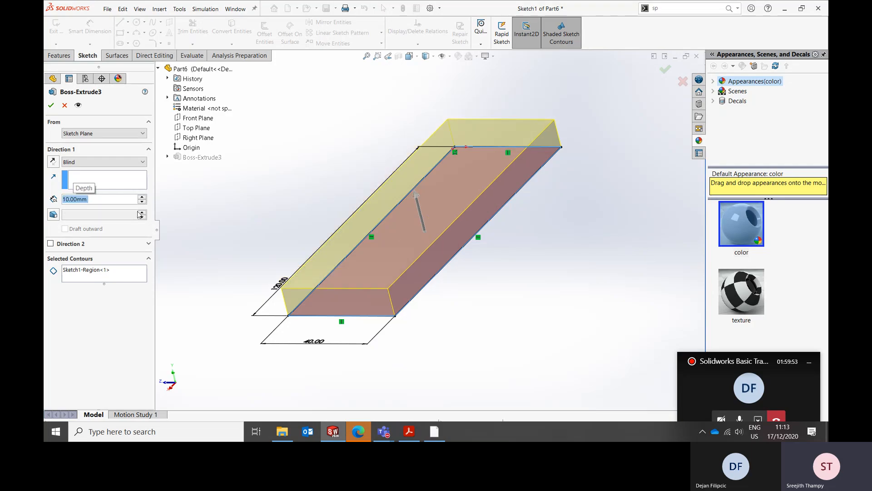
pyautogui.click(51, 106)
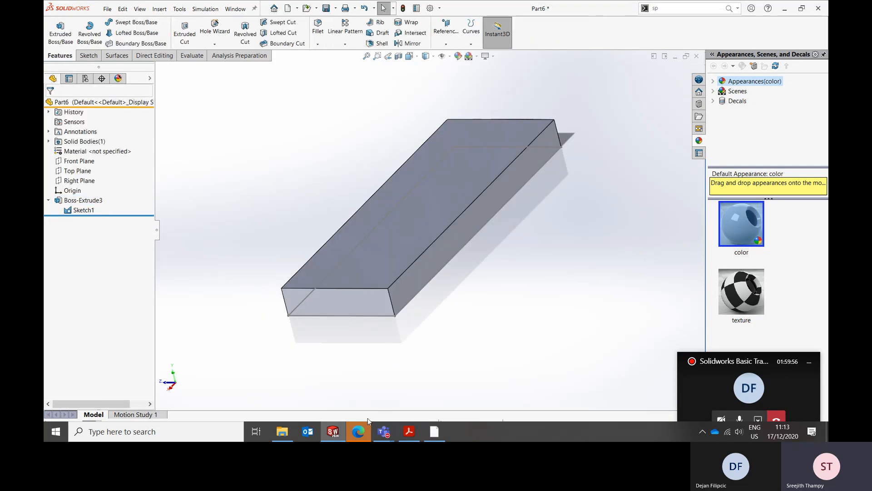
# Consult page 2 of LESSON-3.pdf for the base plate and arc instructions, and set the block to an isometric view.
pyautogui.click(410, 432)
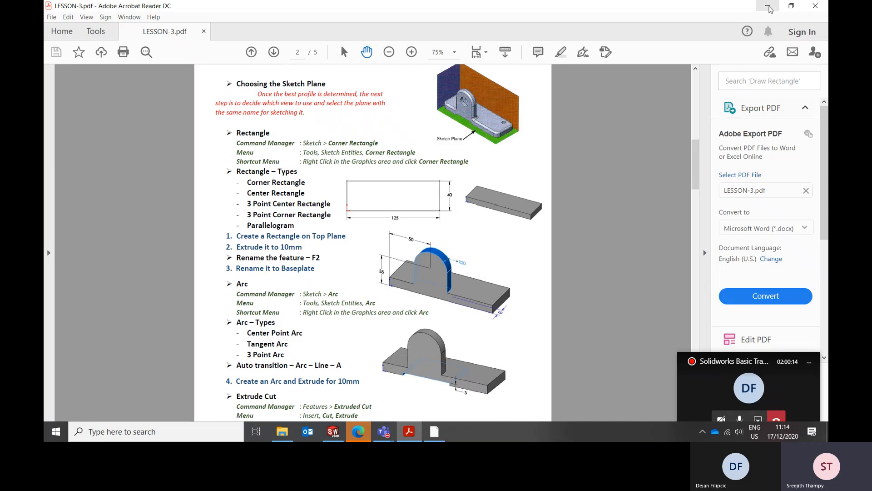
pyautogui.click(768, 6)
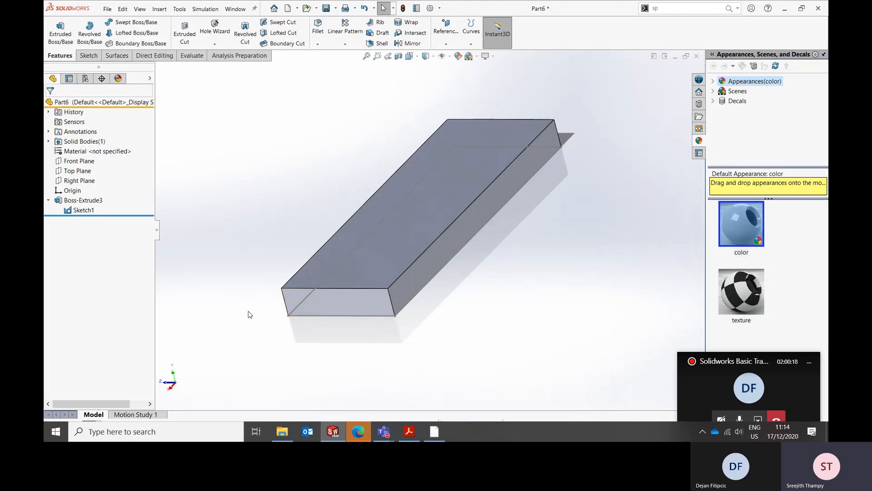
pyautogui.moveTo(250, 309); pyautogui.dragTo(412, 78, button='middle')
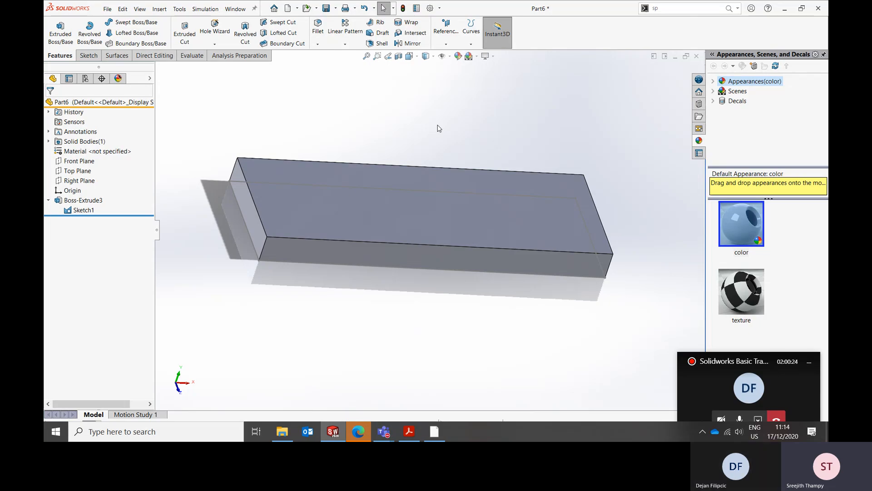
pyautogui.press('space')
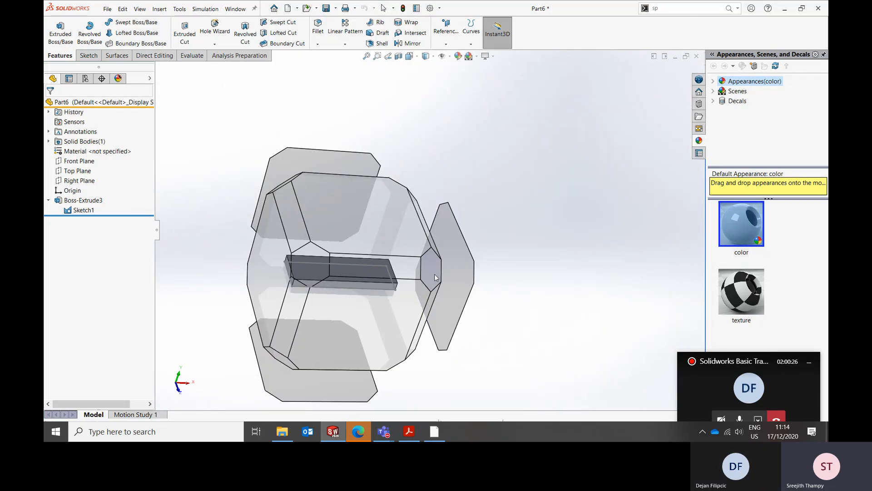
pyautogui.click(435, 277)
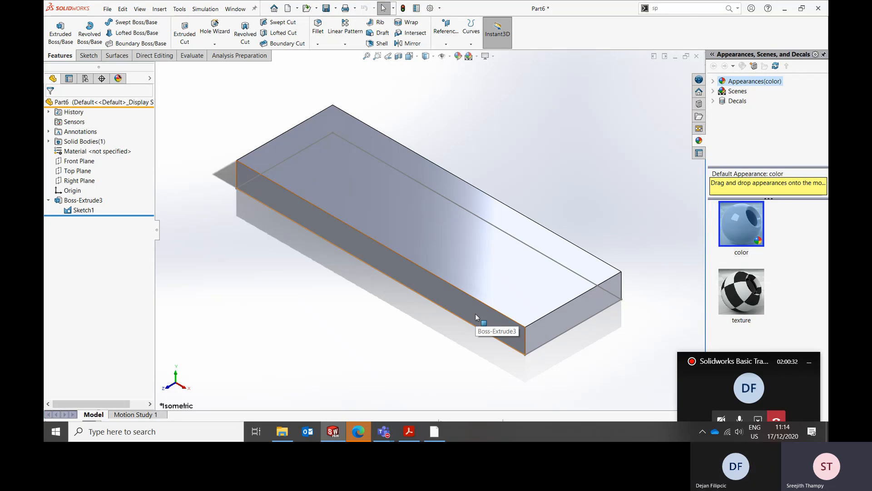
pyautogui.click(409, 431)
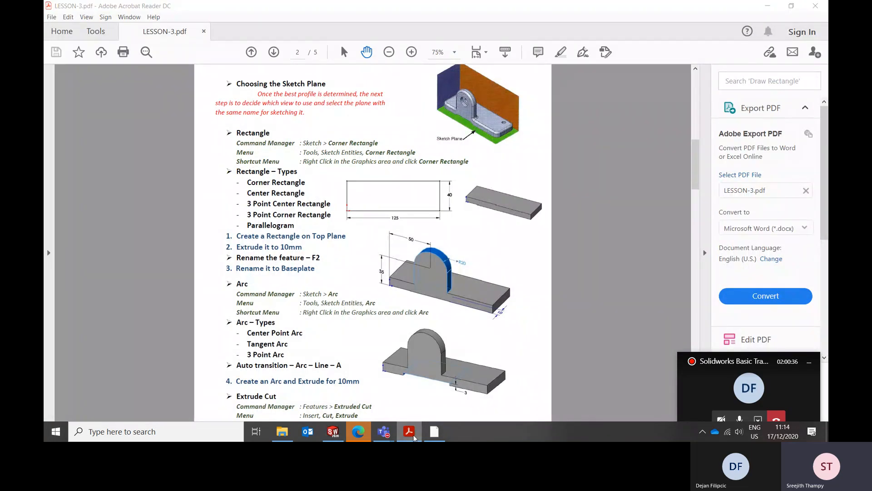
pyautogui.click(414, 437)
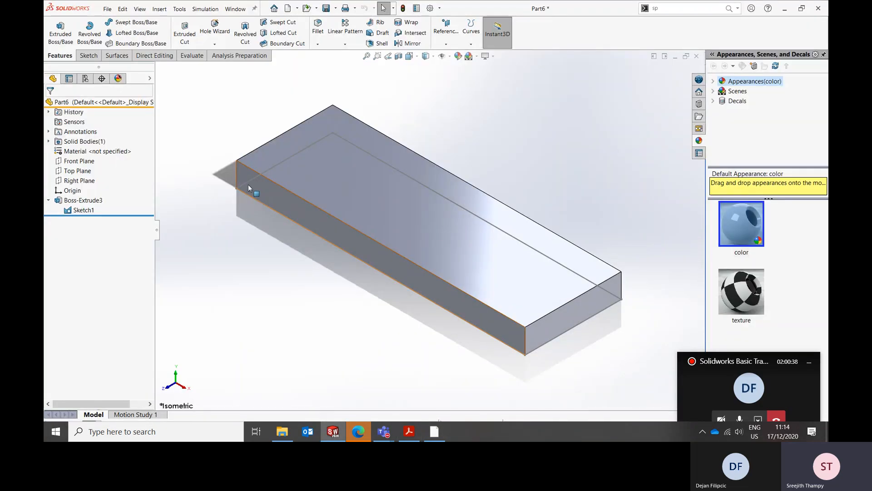
# Hide the base extrusion's sketch.
pyautogui.rightClick(89, 214)
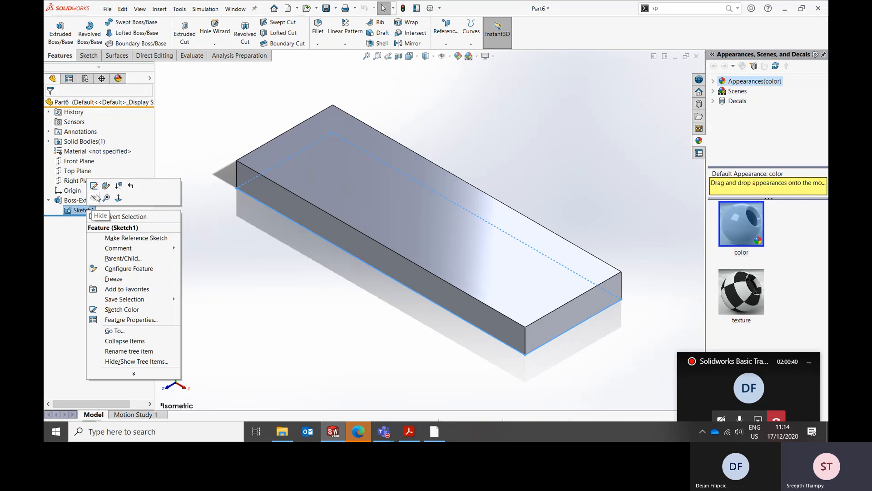
pyautogui.click(214, 240)
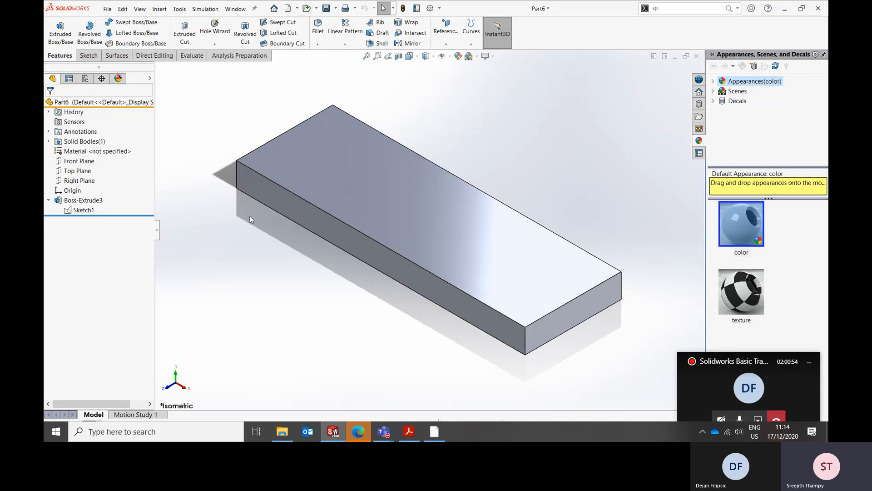
# Start a sketch on the block's long front side face and orient the view to the front.
pyautogui.click(279, 199)
pyautogui.rightClick(280, 198)
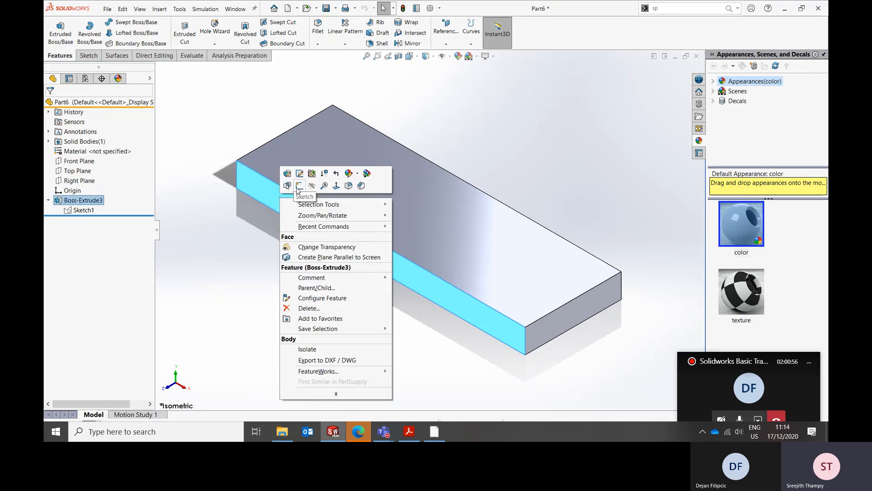
pyautogui.click(299, 186)
pyautogui.click(445, 153)
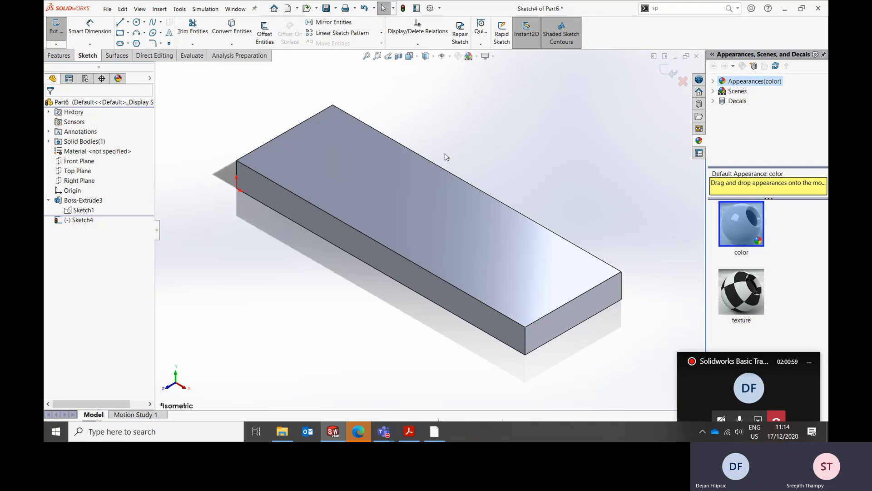
pyautogui.hotkey('ctrl', '1')
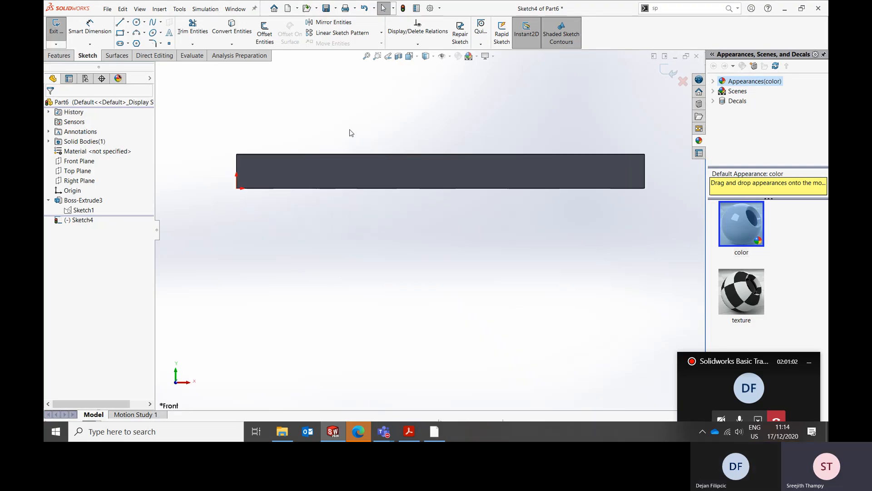
# Sketch a closed arch profile from the face's lower edge, about 32 mm wide with vertical sides about 29 mm high and a tangent arc on top.
pyautogui.click(120, 22)
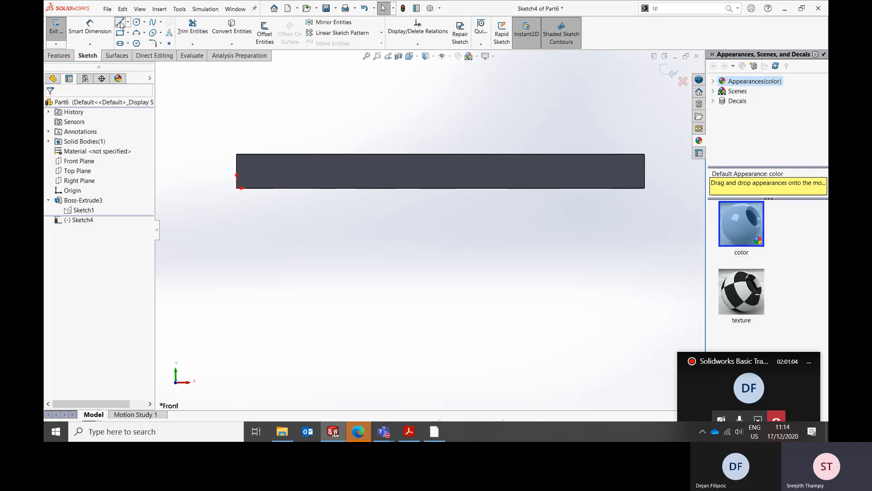
pyautogui.click(320, 188)
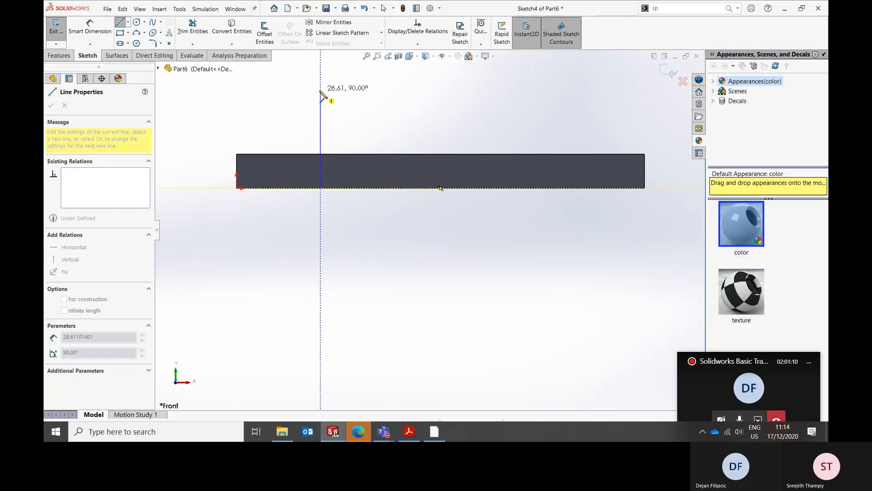
pyautogui.click(321, 91)
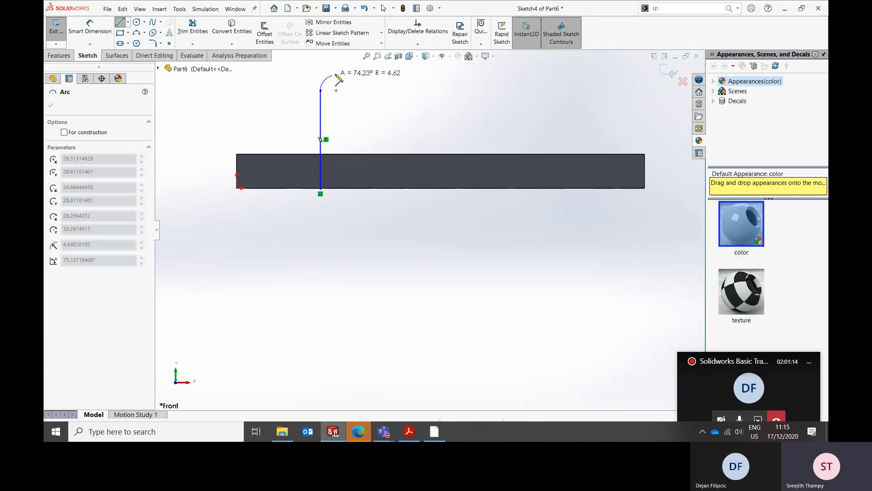
pyautogui.click(428, 90)
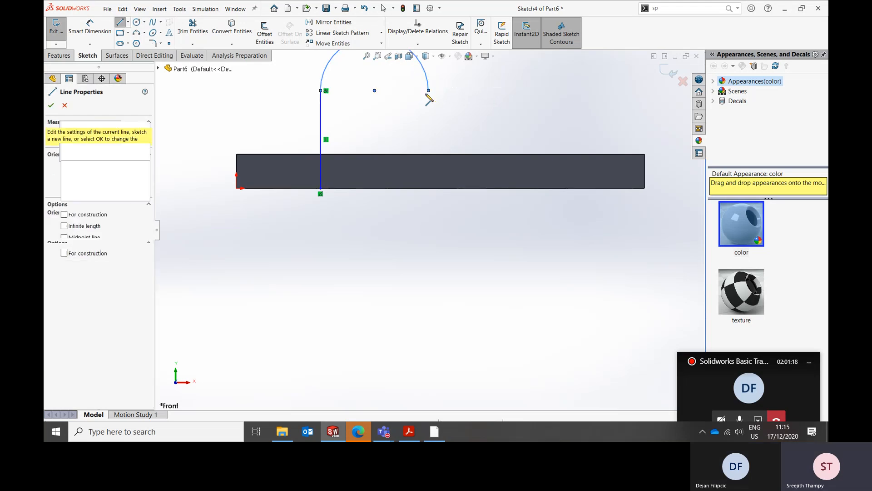
pyautogui.click(428, 187)
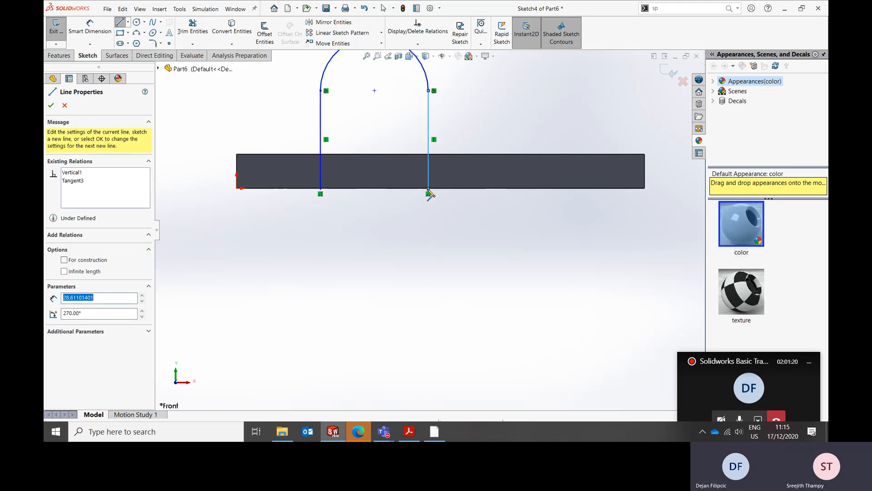
pyautogui.click(320, 188)
pyautogui.press('z')
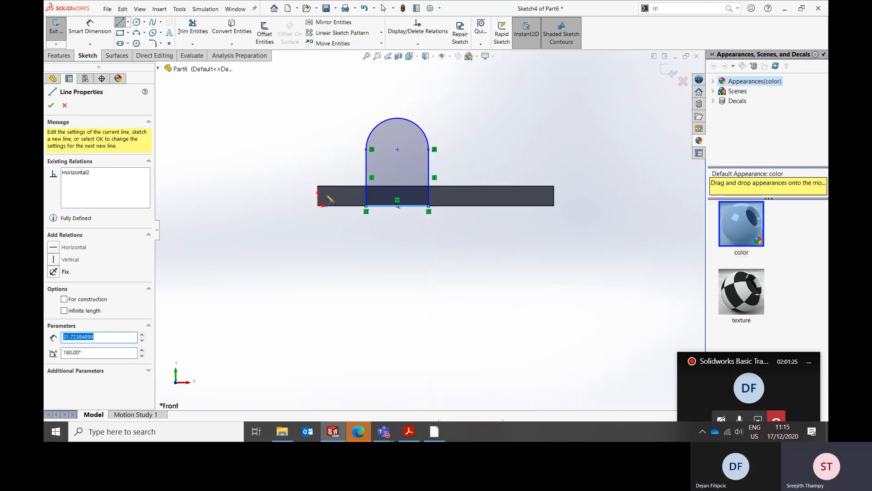
pyautogui.press('Escape')
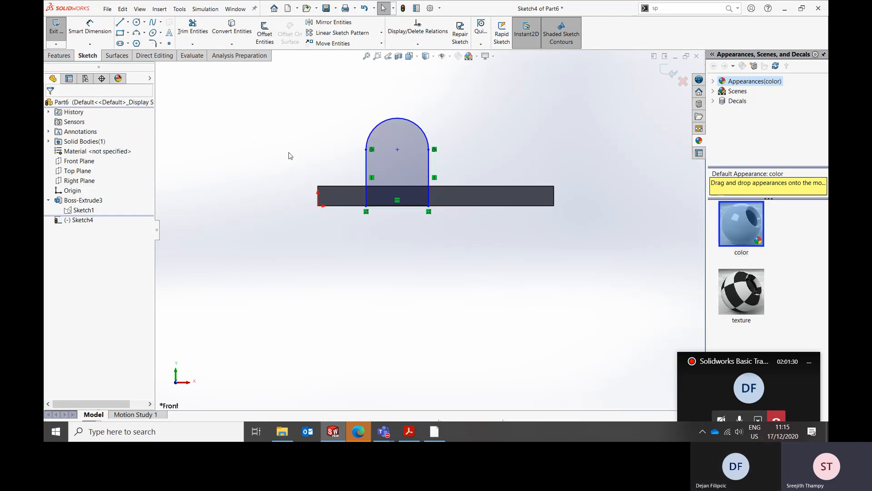
# Dimension the arc centre 50 mm horizontally from the block's end near the origin.
pyautogui.click(90, 27)
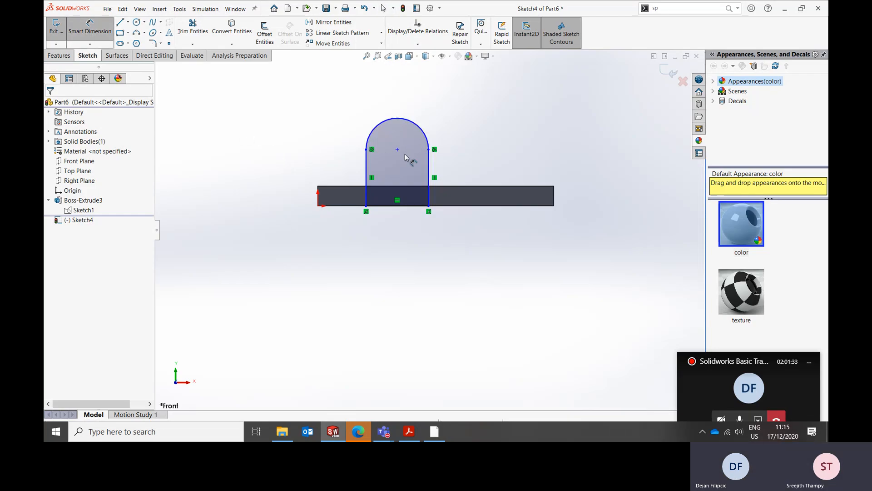
pyautogui.click(397, 149)
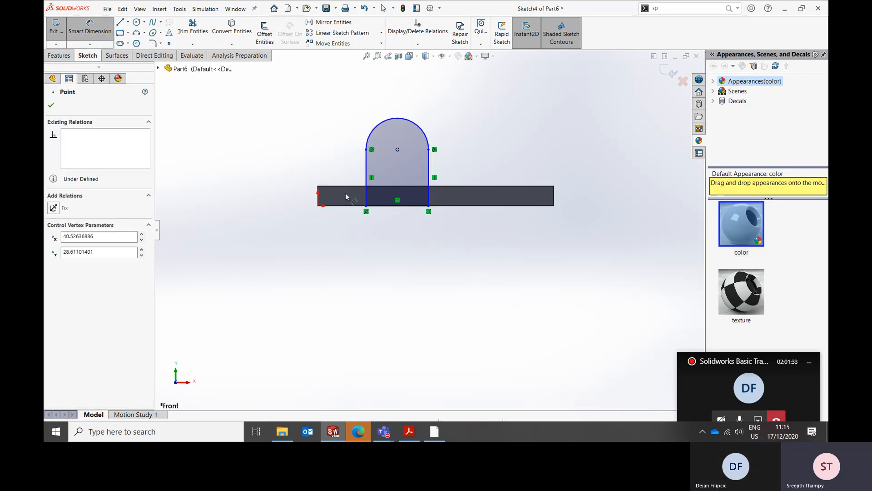
pyautogui.click(318, 194)
pyautogui.click(354, 95)
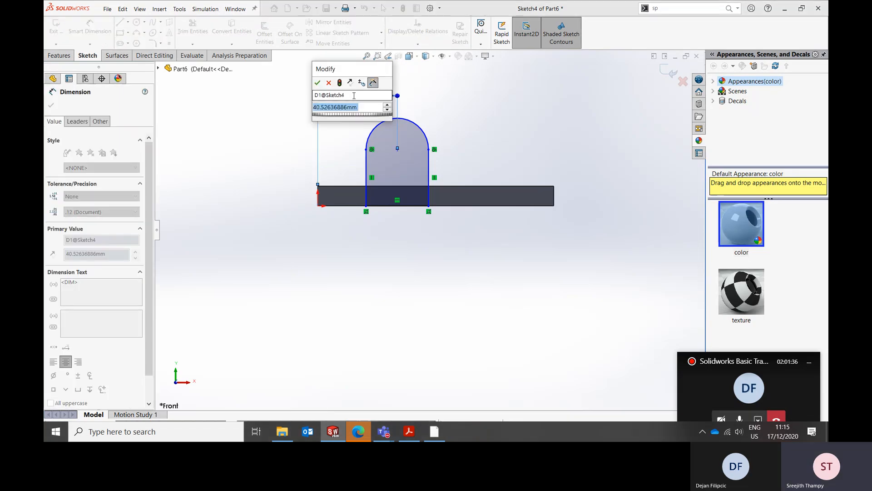
pyautogui.write('50')
pyautogui.press('Return')
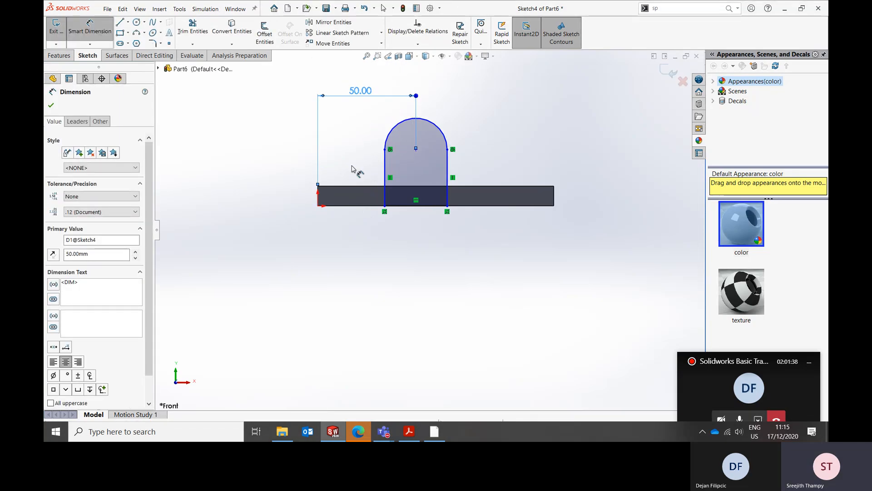
# Dimension the arc centre 35 mm above the block's lower edge.
pyautogui.click(346, 206)
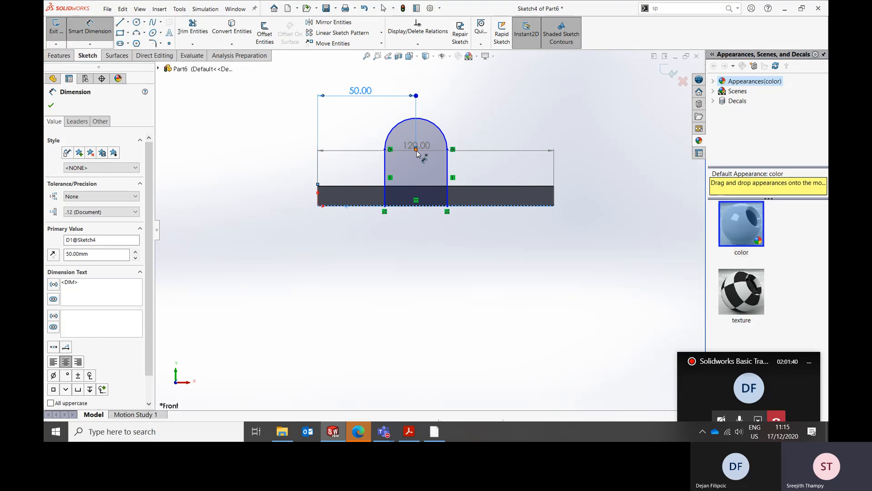
pyautogui.click(415, 149)
pyautogui.click(267, 182)
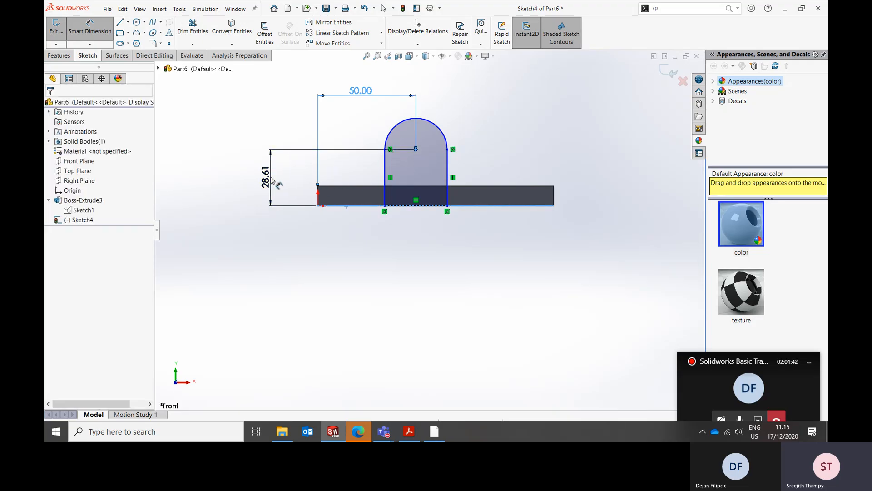
pyautogui.write('35')
pyautogui.press('Return')
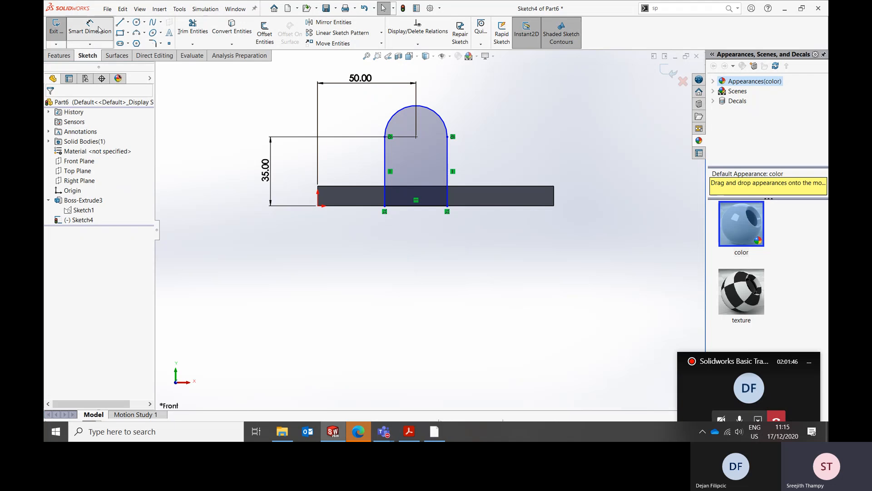
# Dimension the top arc of the arch profile with a 20 mm radius.
pyautogui.click(441, 116)
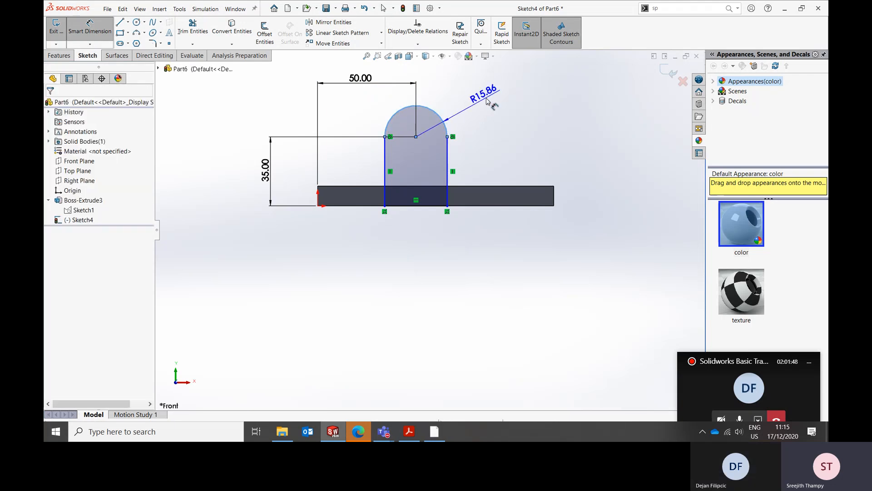
pyautogui.click(487, 101)
pyautogui.write('20')
pyautogui.press('Return')
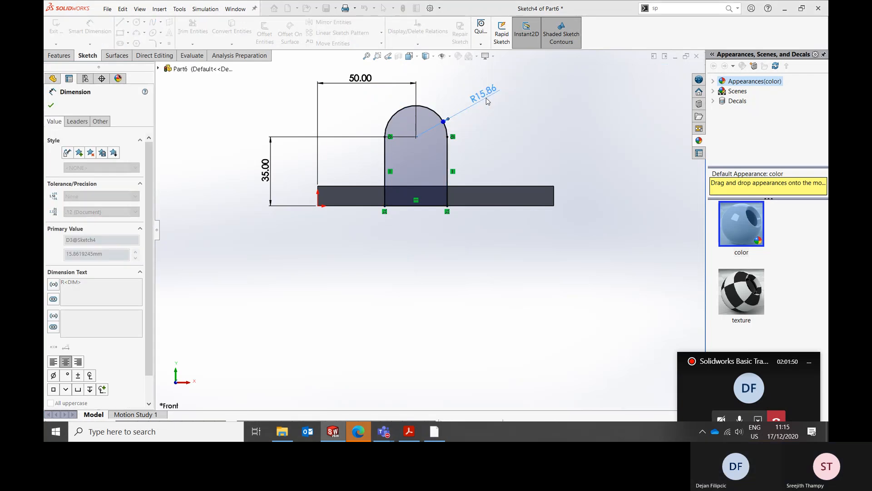
pyautogui.press('Escape')
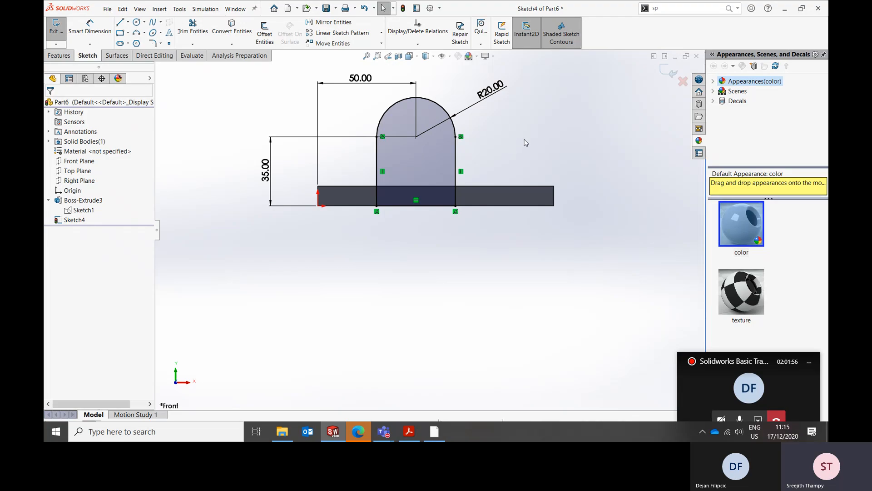
# Delete all the arch sketch geometry with its dimensions and exit the sketch, discarding the changes.
pyautogui.moveTo(546, 151); pyautogui.dragTo(541, 189, button='middle')
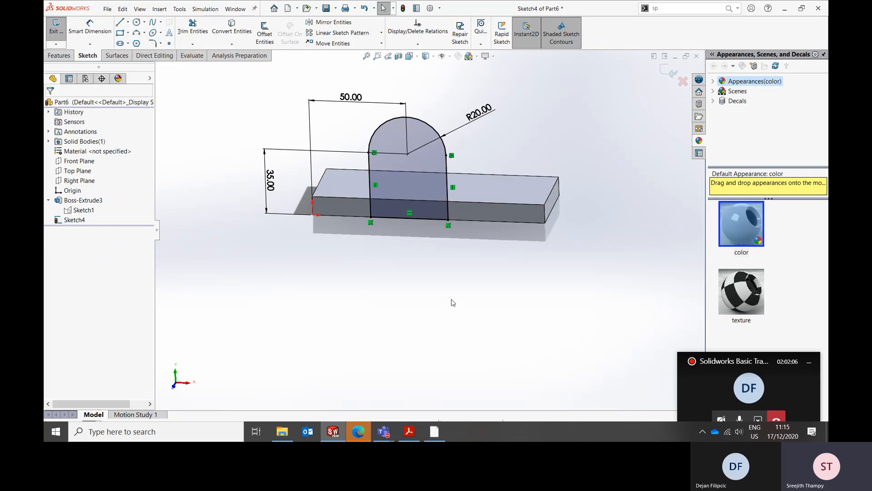
pyautogui.moveTo(369, 435)
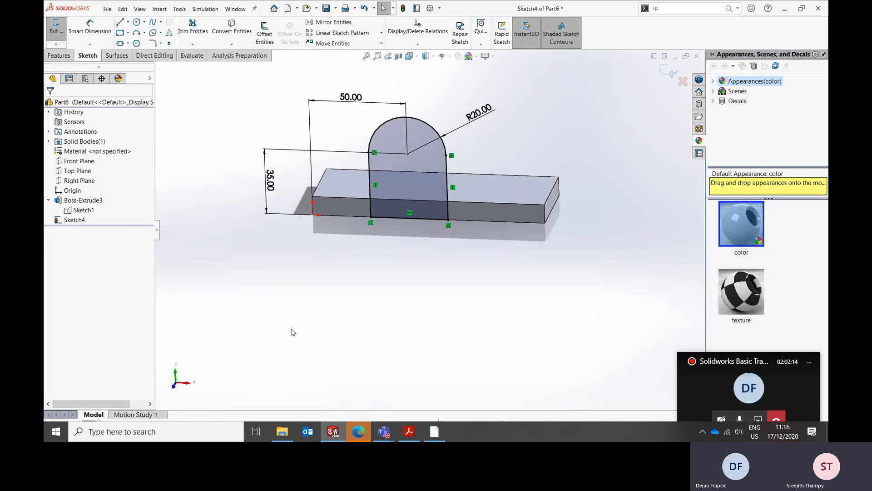
pyautogui.hotkey('ctrl', 'a')
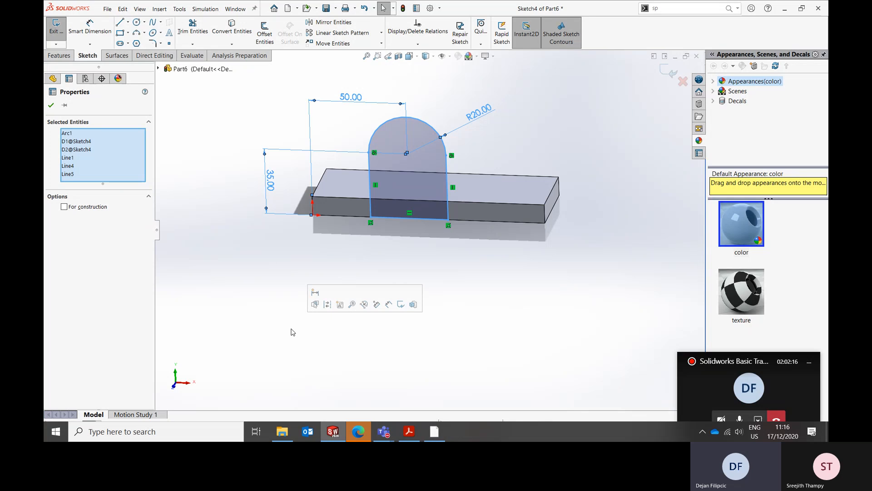
pyautogui.press('Delete')
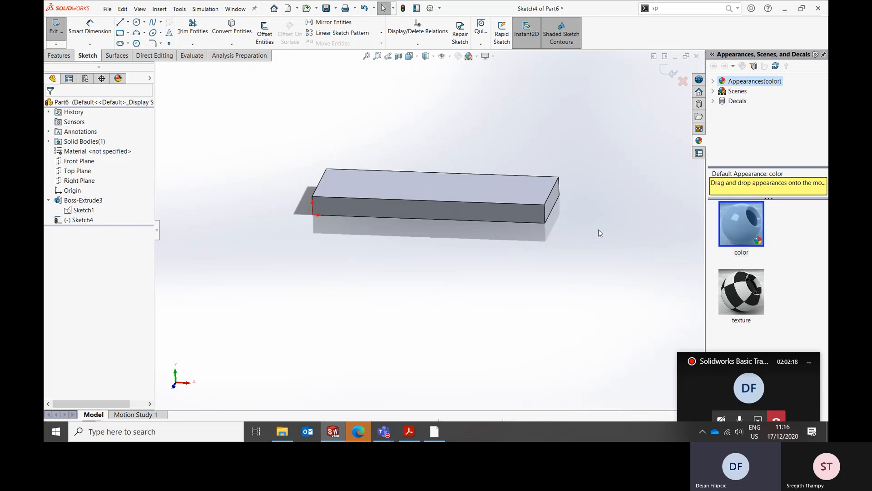
pyautogui.click(683, 81)
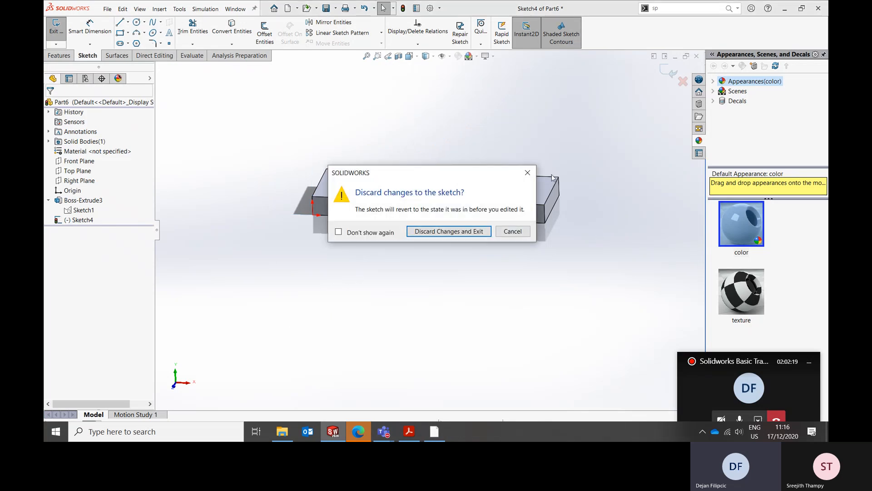
pyautogui.click(488, 234)
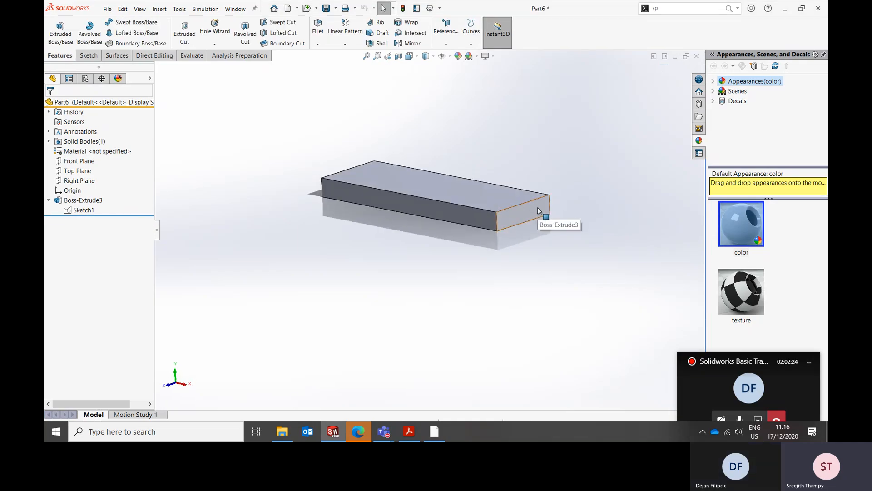
# Start a sketch on the narrow end face of the block.
pyautogui.press('space')
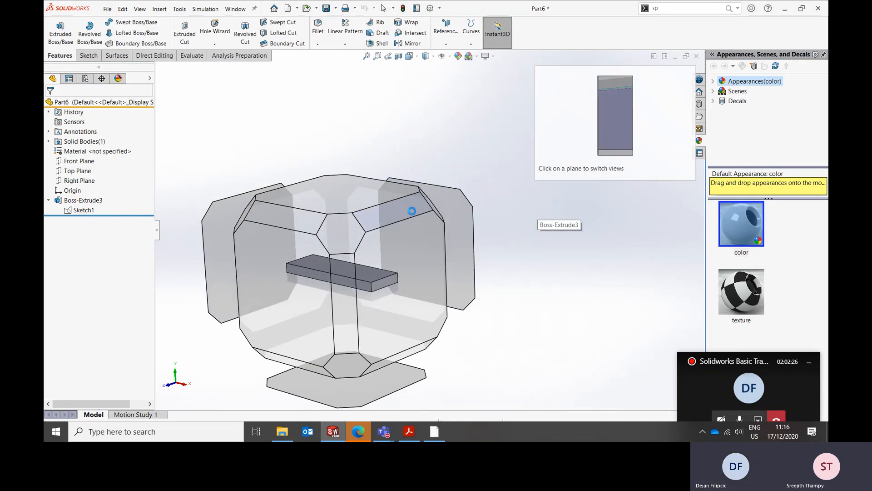
pyautogui.click(386, 282)
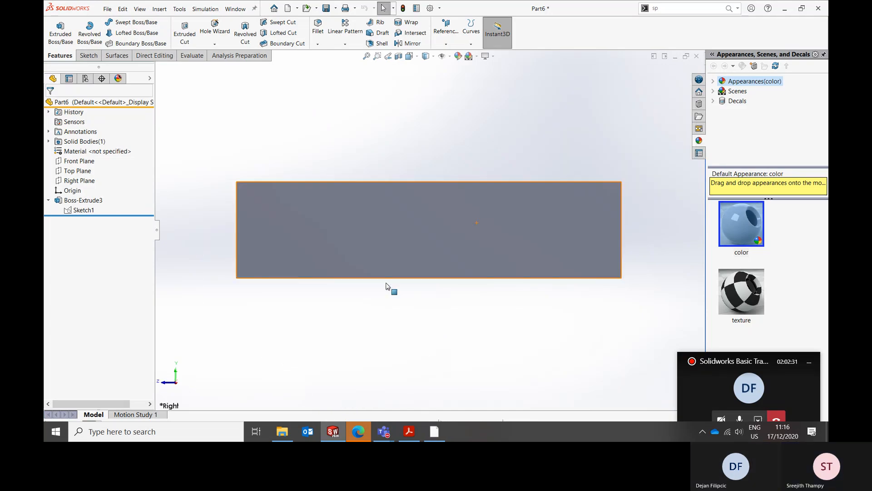
pyautogui.rightClick(365, 228)
pyautogui.click(368, 162)
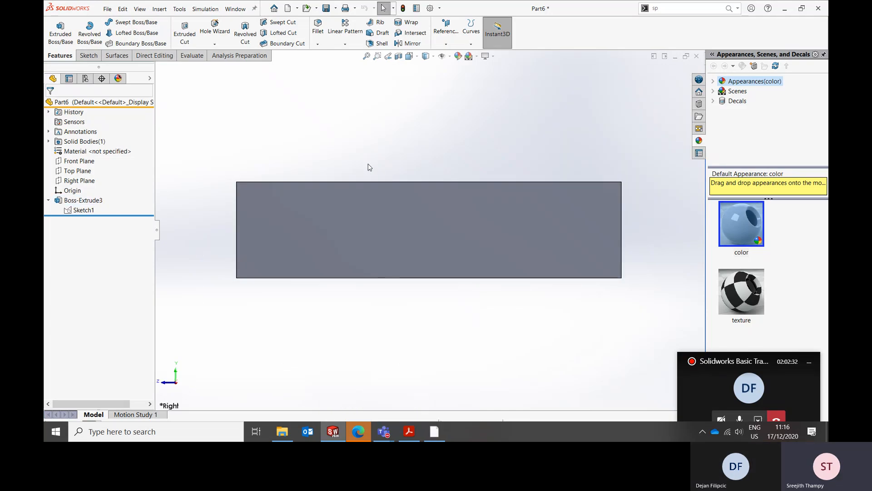
pyautogui.scroll(3, 367, 163)
pyautogui.moveTo(360, 168); pyautogui.dragTo(365, 183, button='middle')
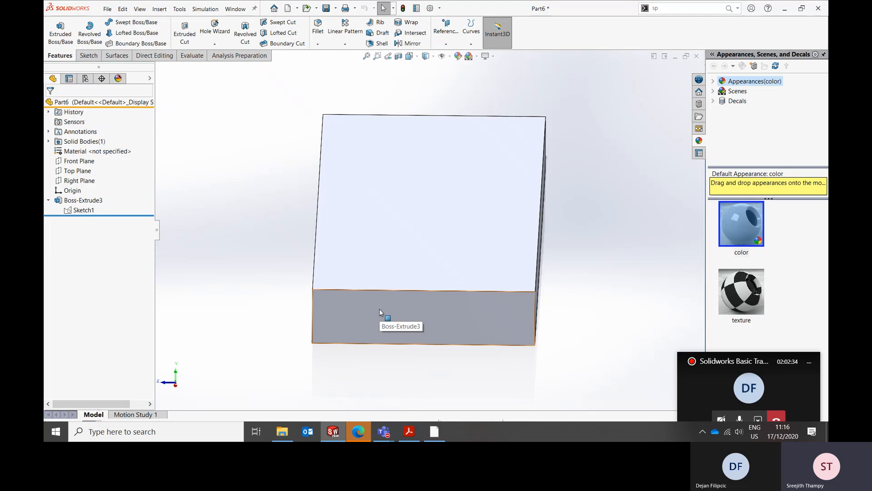
pyautogui.moveTo(459, 257); pyautogui.dragTo(365, 265, button='middle')
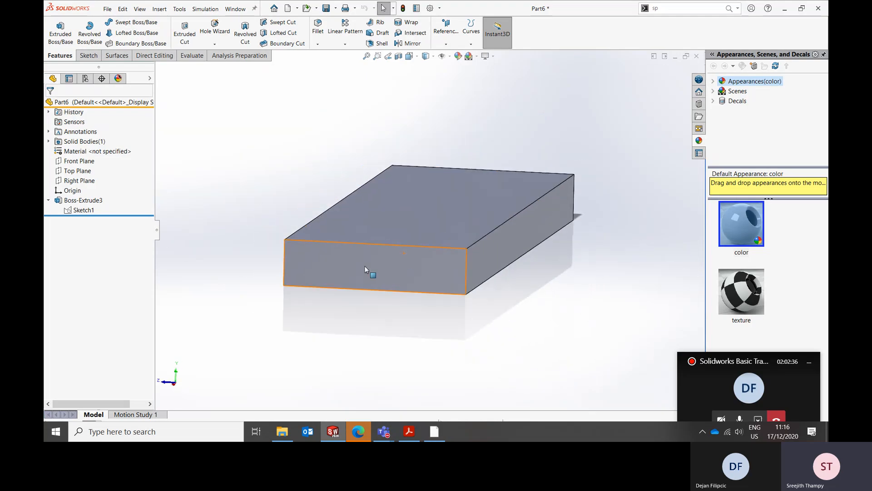
pyautogui.rightClick(362, 271)
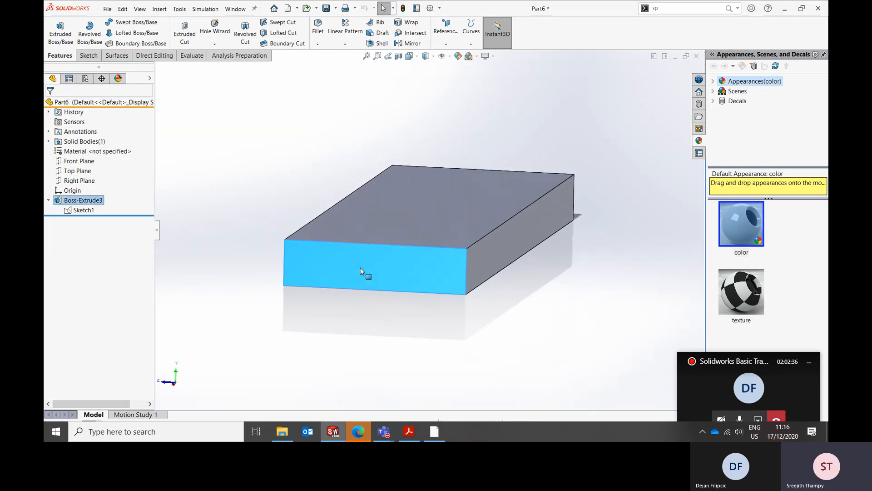
pyautogui.click(579, 296)
pyautogui.click(387, 265)
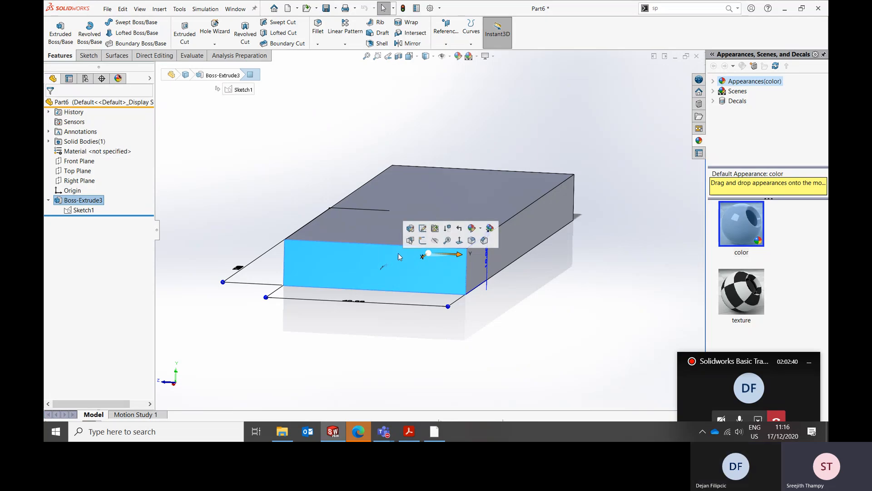
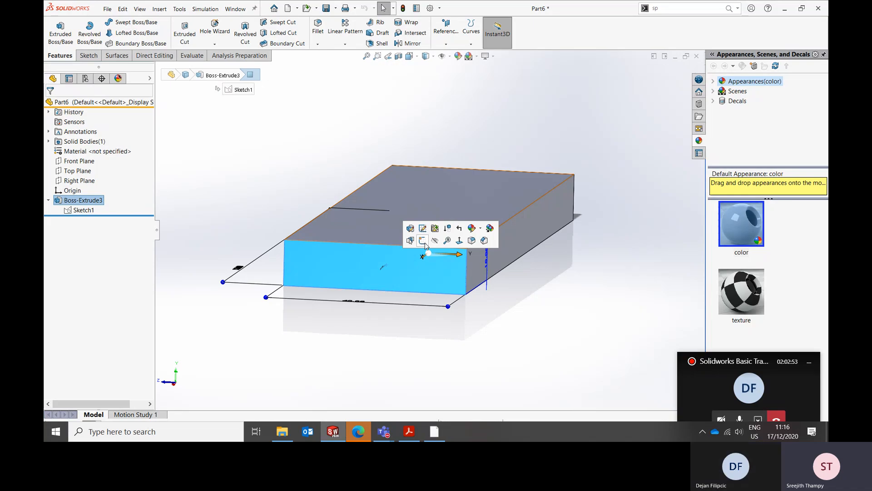
pyautogui.click(423, 241)
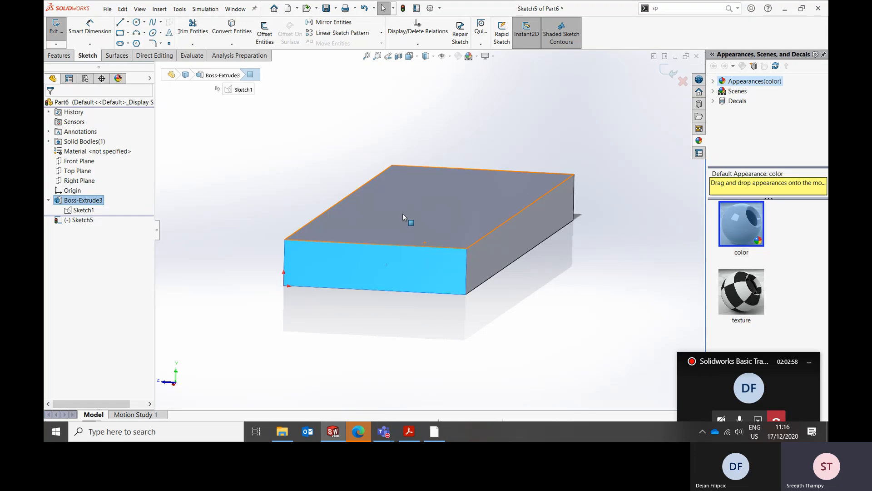
# Orient the view normal to the end-face sketch plane with Normal To.
pyautogui.hotkey('ctrl', '8')
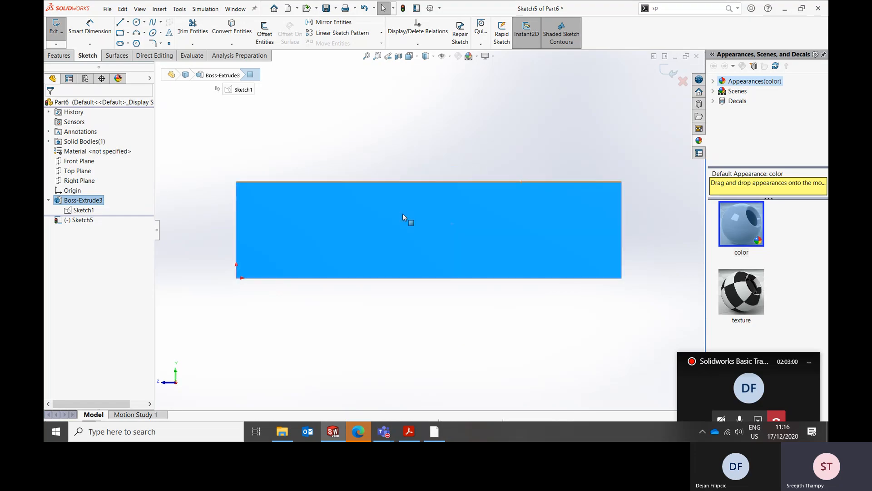
pyautogui.click(461, 150)
pyautogui.hotkey('ctrl', '7')
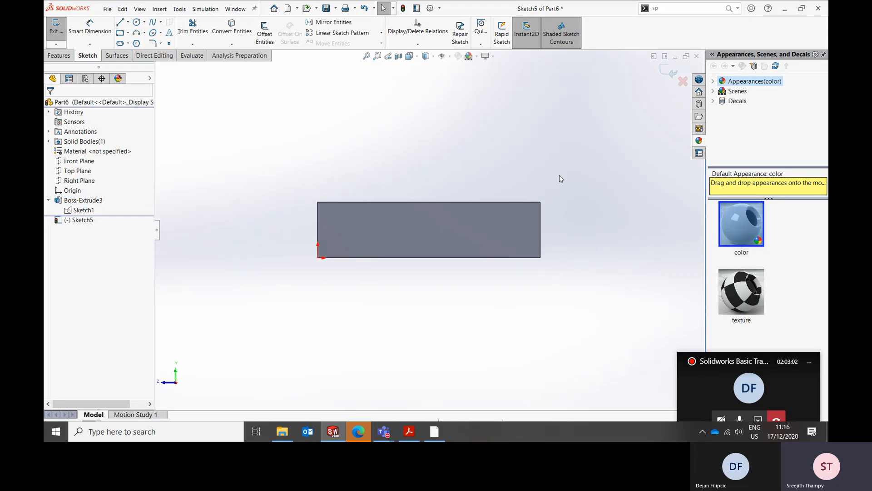
pyautogui.moveTo(530, 193); pyautogui.dragTo(530, 199, button='middle')
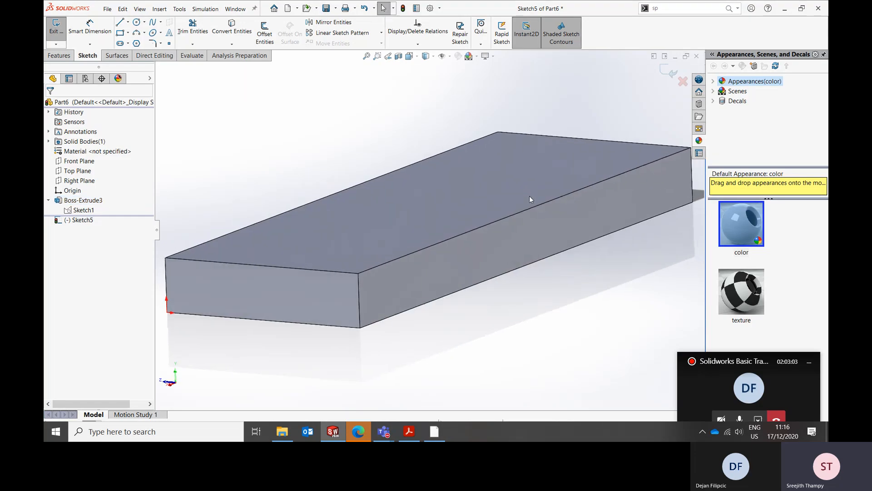
pyautogui.click(409, 56)
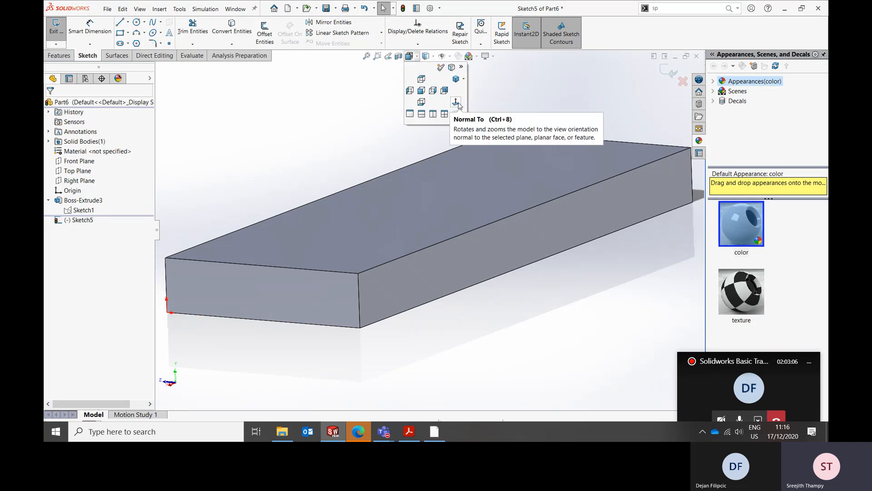
pyautogui.click(457, 102)
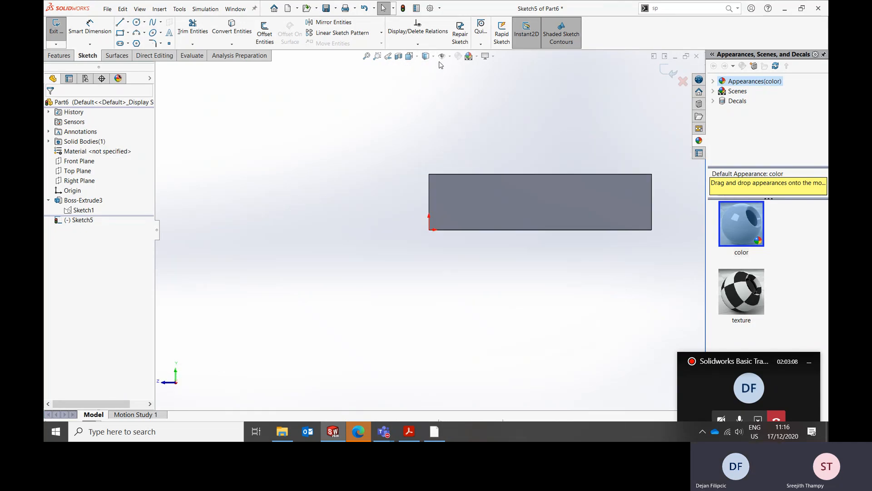
pyautogui.scroll(3, 579, 162)
pyautogui.scroll(-3, 589, 186)
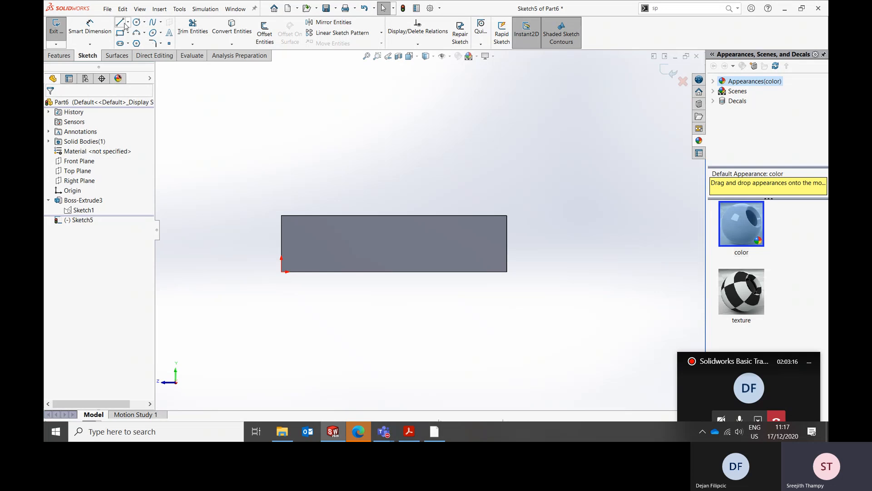
# Try a closed arch profile on the end face: two vertical lines about 23 mm long, a tangent arc of about 8.3 mm radius and a base line.
pyautogui.click(325, 271)
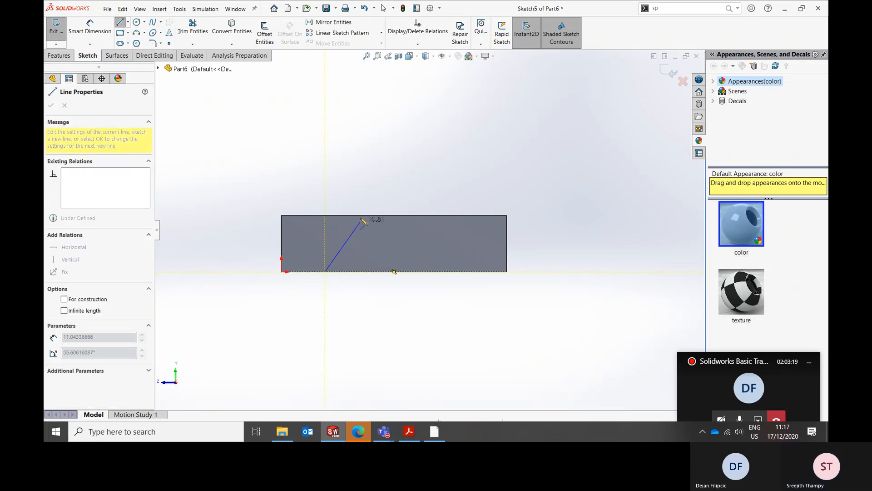
pyautogui.click(325, 141)
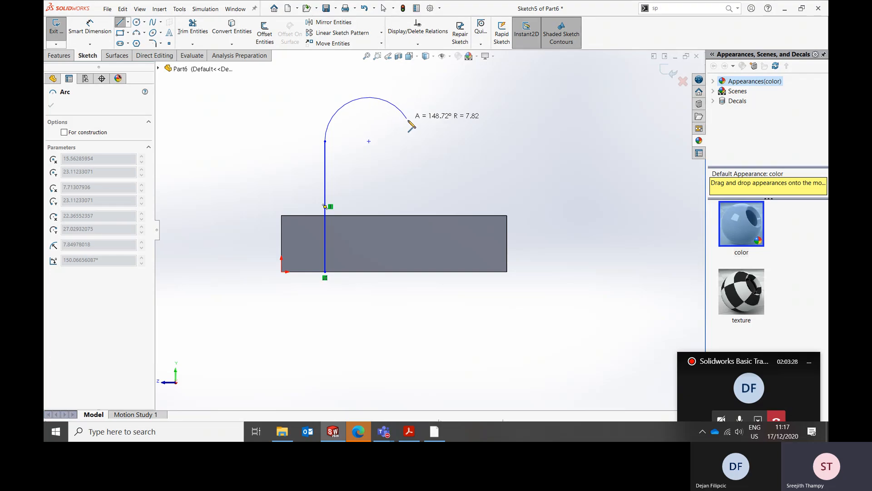
pyautogui.click(419, 142)
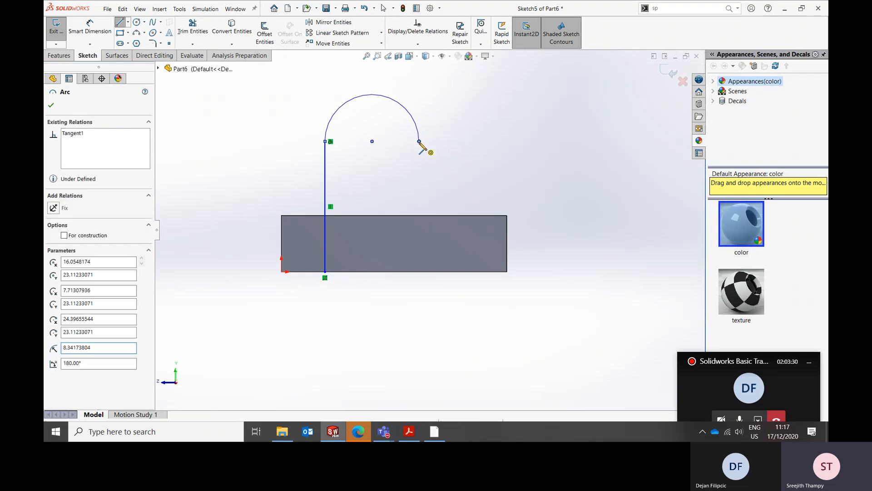
pyautogui.click(419, 272)
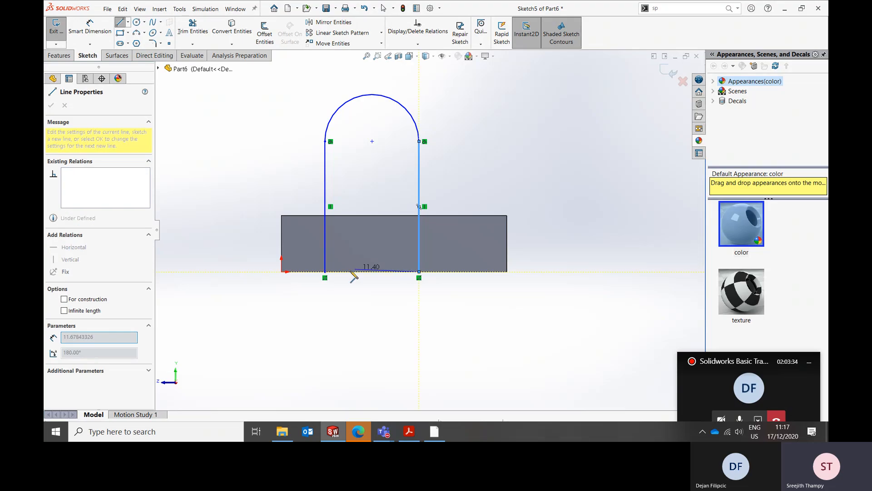
pyautogui.click(325, 271)
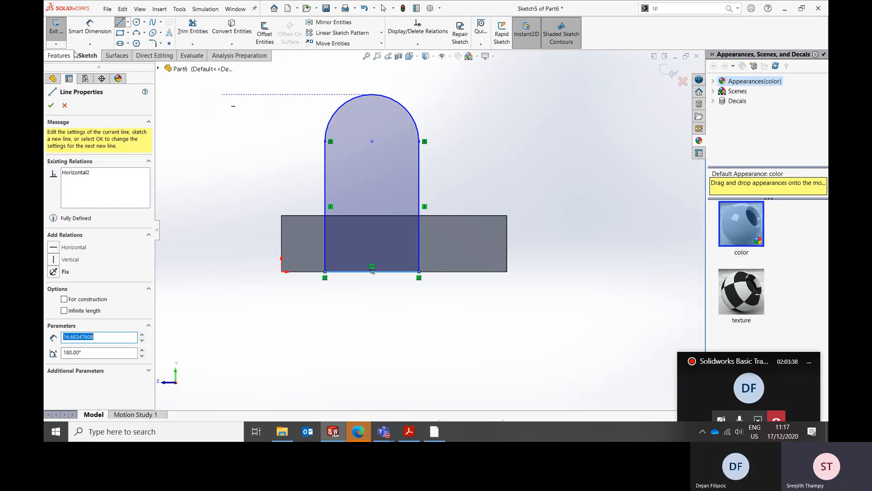
# Undo the arch profile on the end face and exit the sketch, discarding the changes.
pyautogui.click(90, 28)
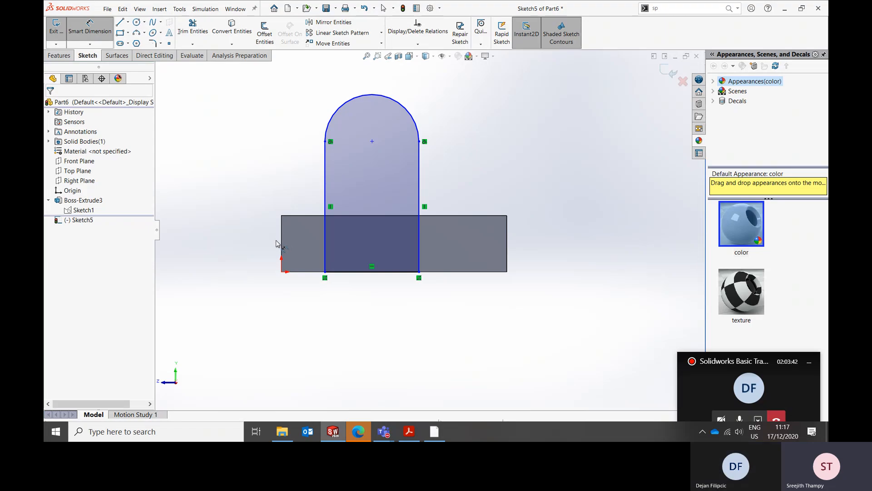
pyautogui.hotkey('ctrl', 'z')
pyautogui.hotkey('ctrl', 'z')
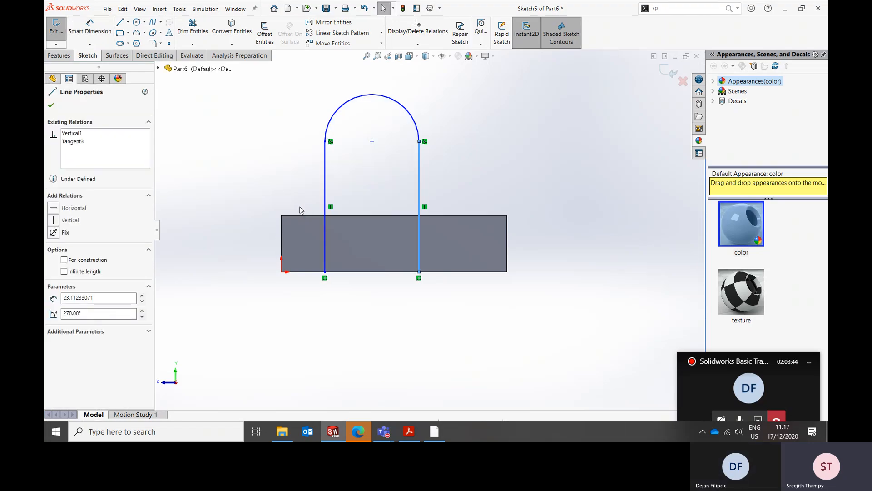
pyautogui.hotkey('ctrl', 'z')
pyautogui.hotkey('ctrl', 'z')
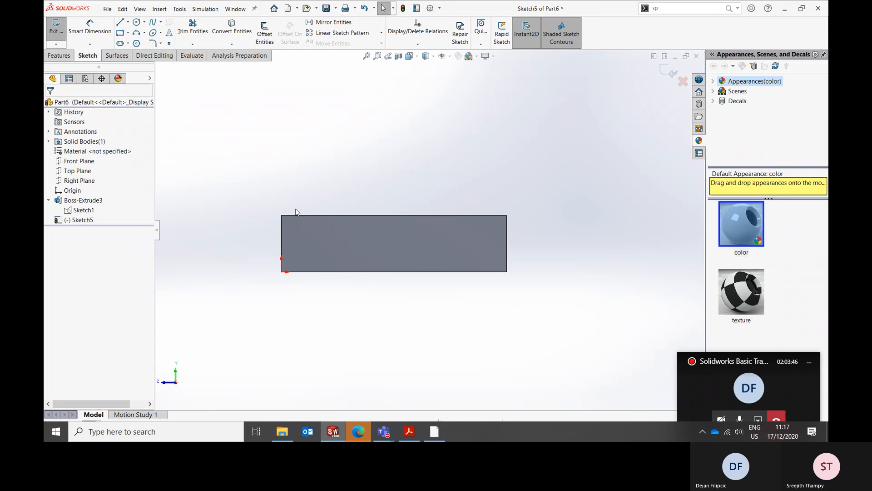
pyautogui.press('f')
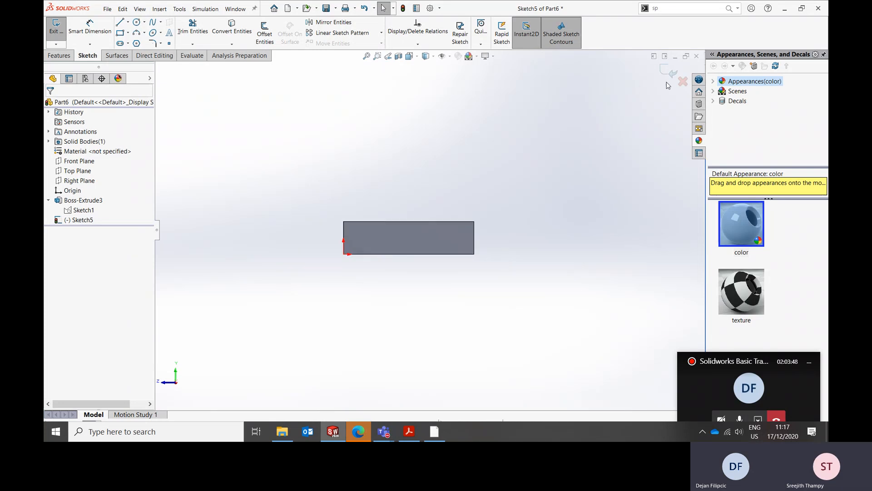
pyautogui.click(682, 83)
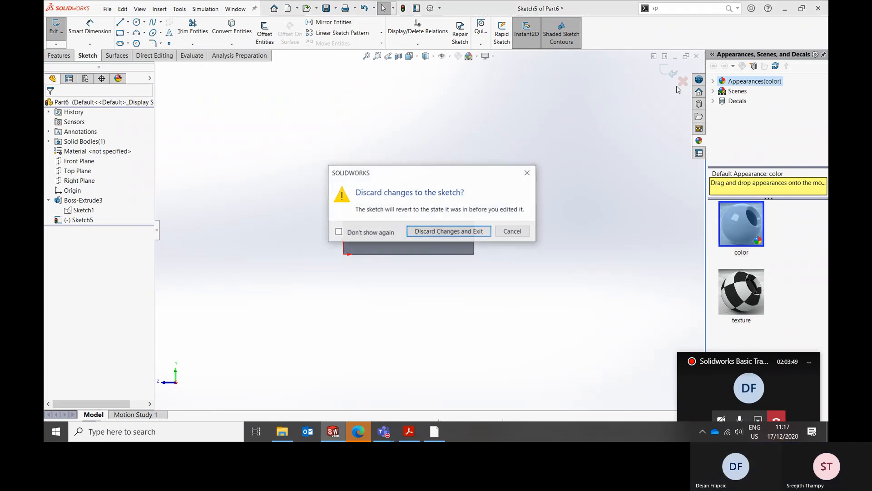
pyautogui.click(513, 232)
pyautogui.click(682, 83)
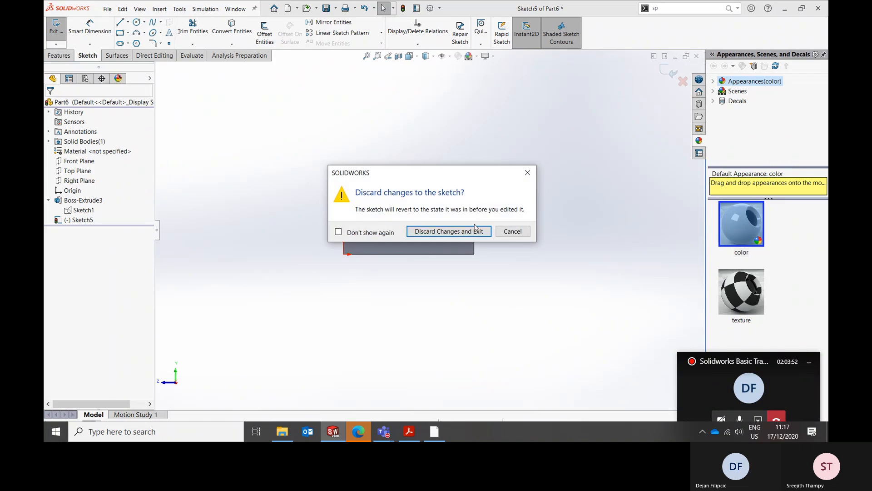
pyautogui.click(450, 230)
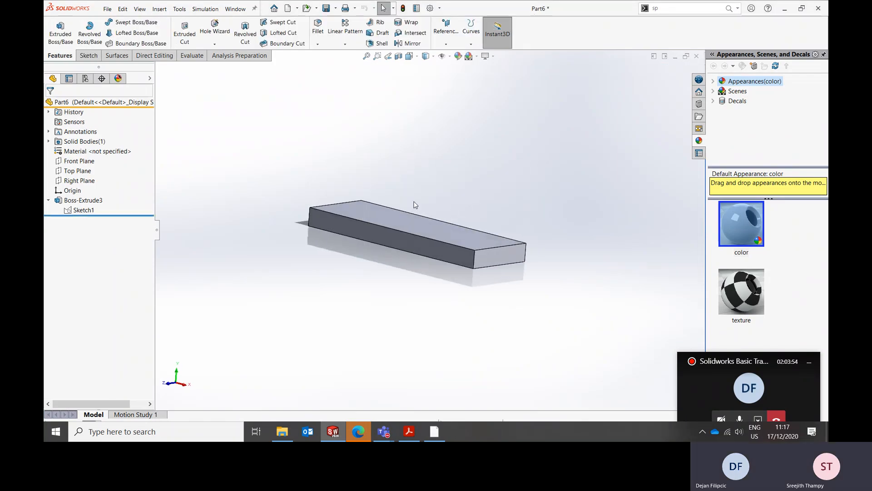
# Start a sketch on the block's long front face.
pyautogui.rightClick(367, 228)
pyautogui.click(386, 218)
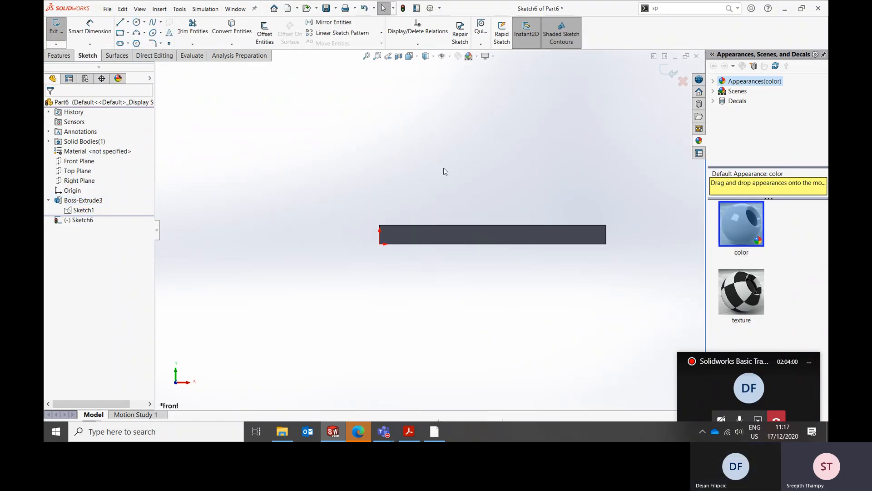
pyautogui.click(117, 27)
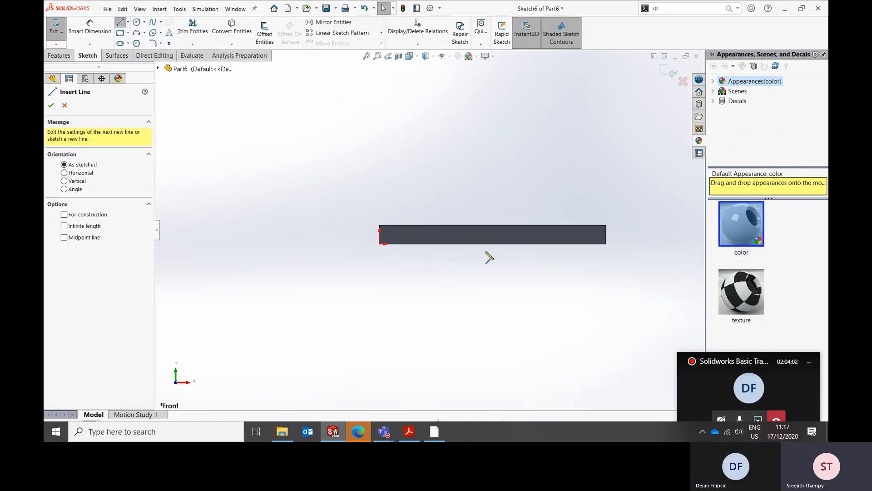
pyautogui.click(424, 244)
pyautogui.click(425, 189)
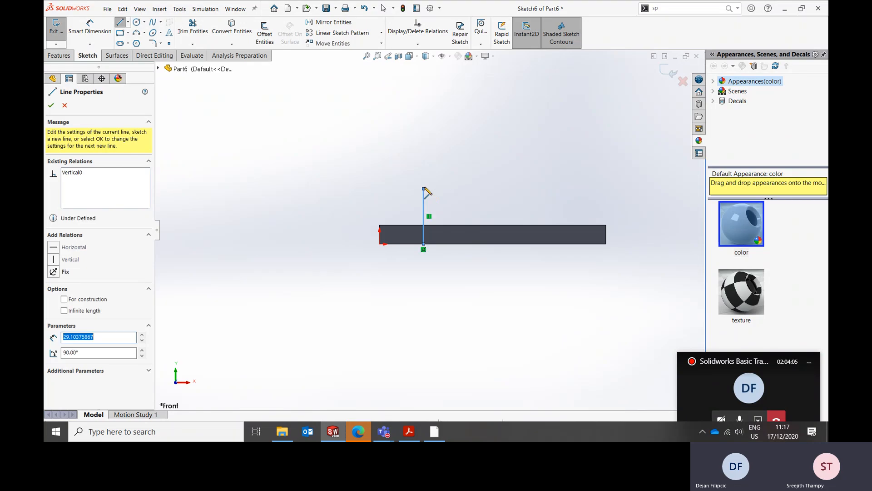
pyautogui.click(472, 189)
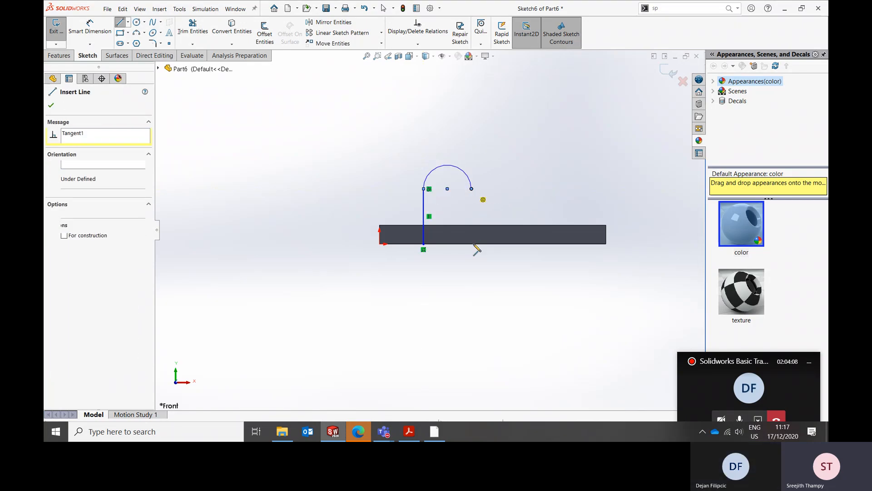
pyautogui.press('Escape')
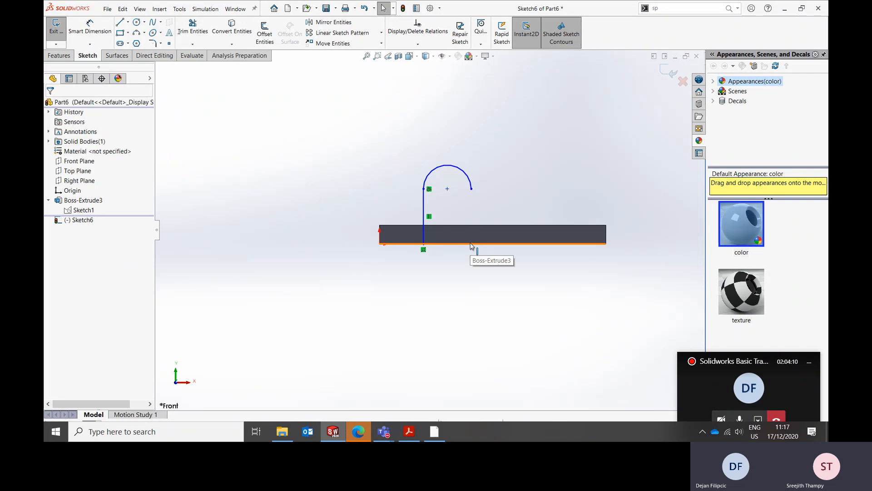
pyautogui.hotkey('ctrl', 'z')
pyautogui.hotkey('ctrl', 'z')
# Sketch a closed arch profile from the plate's bottom edge: two vertical lines about 32 mm long, a tangent arc of about 14 mm radius and a base line.
pyautogui.moveTo(446, 189); pyautogui.dragTo(367, 220, button='right')
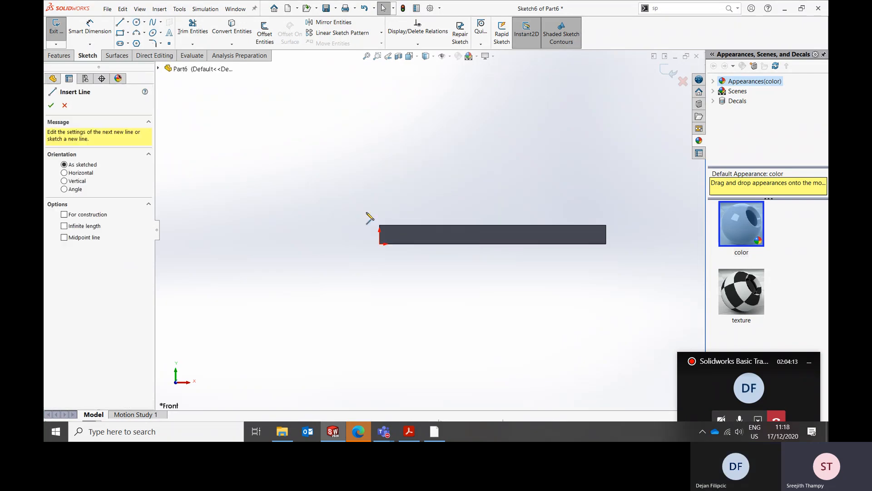
pyautogui.click(426, 244)
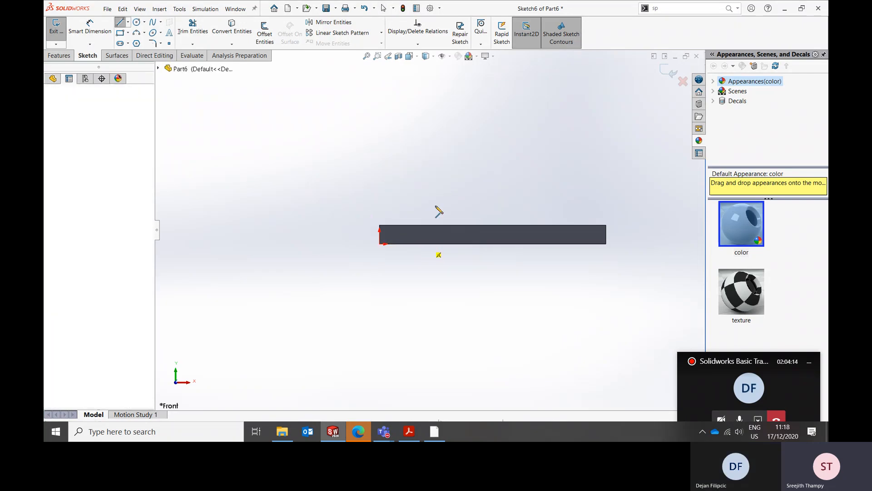
pyautogui.click(427, 184)
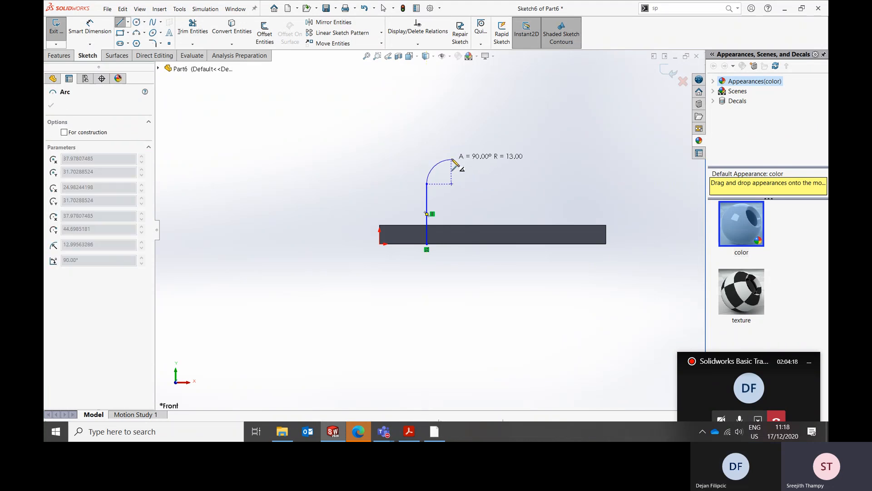
pyautogui.click(479, 183)
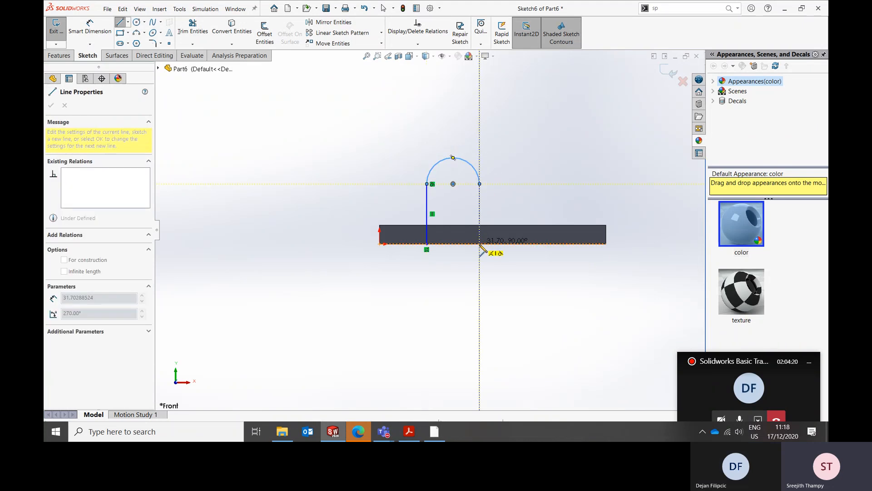
pyautogui.click(480, 244)
pyautogui.click(427, 244)
pyautogui.rightClick(427, 244)
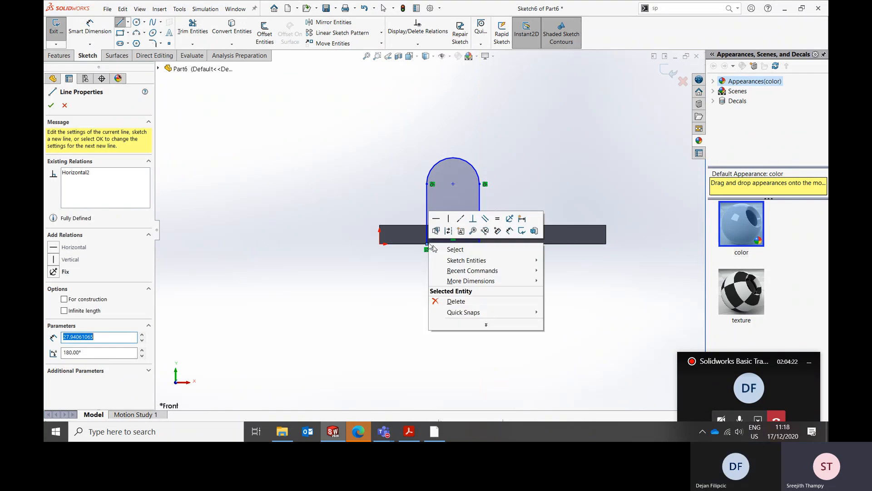
pyautogui.click(454, 249)
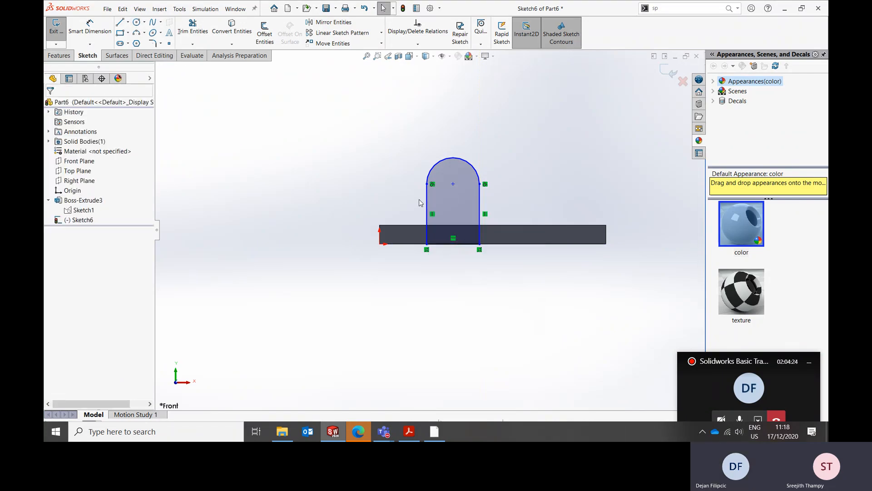
# Dimension the arc's centre 50 mm horizontally from the plate's short edge at the origin end.
pyautogui.moveTo(419, 199); pyautogui.dragTo(415, 156, button='right')
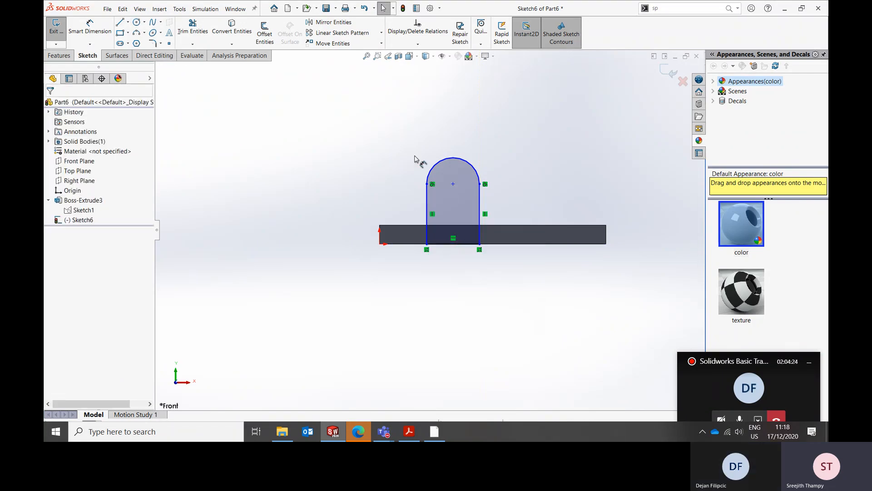
pyautogui.click(380, 234)
pyautogui.click(453, 184)
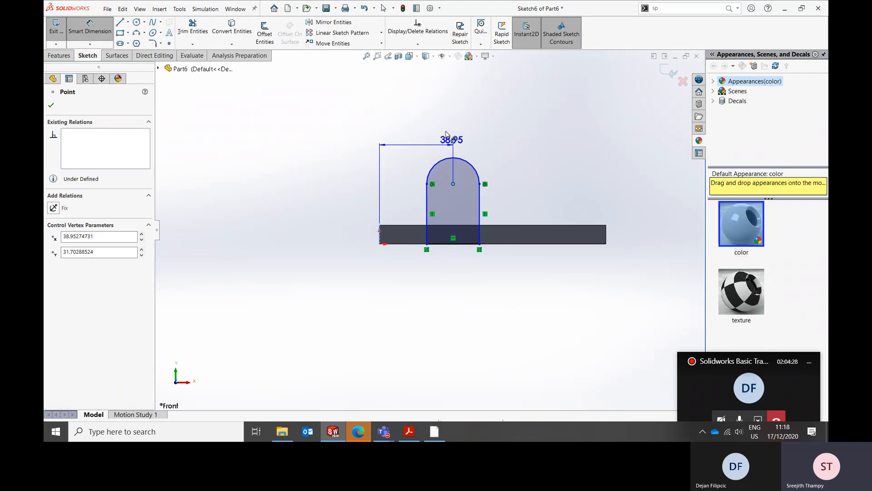
pyautogui.click(444, 126)
pyautogui.write('50')
pyautogui.press('Return')
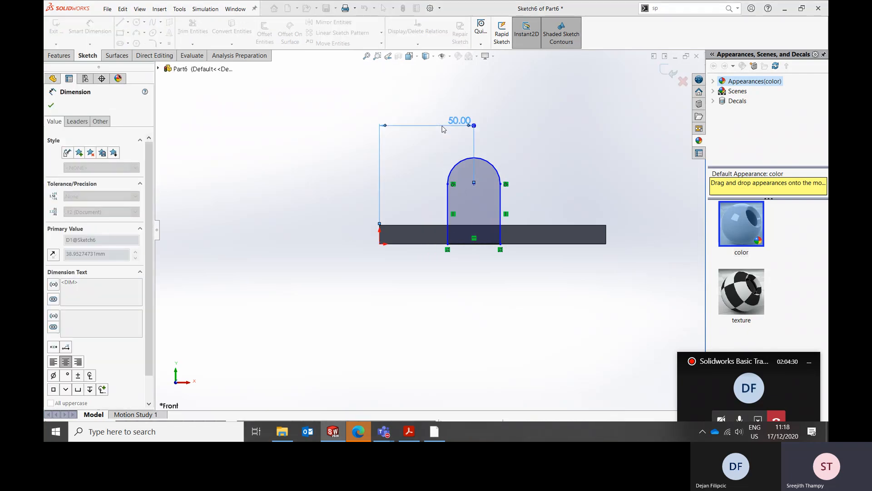
# Dimension the arc's centre 35 mm above the plate's bottom edge.
pyautogui.click(474, 183)
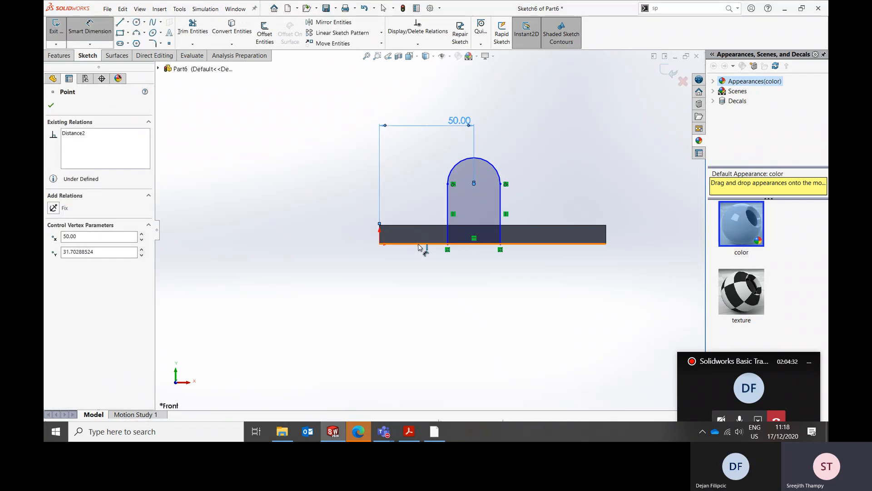
pyautogui.click(419, 246)
pyautogui.click(347, 217)
pyautogui.press('Return')
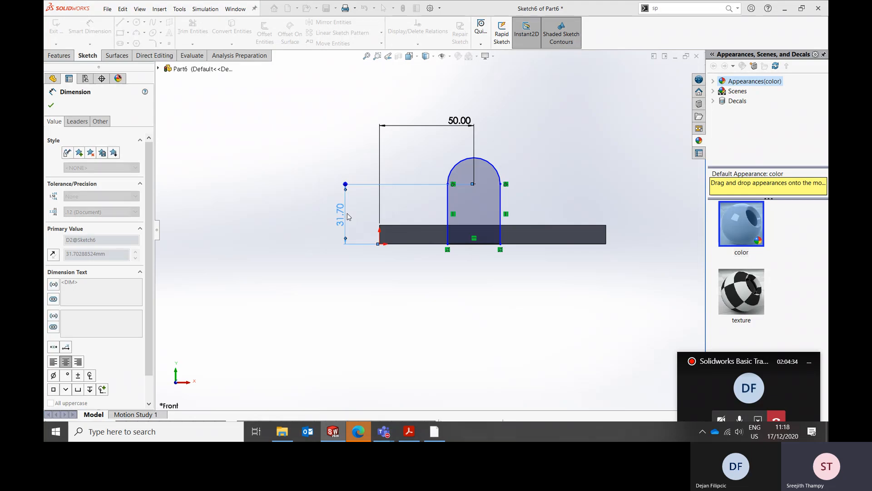
# Dimension the arch's arc with a radius of 20 mm.
pyautogui.click(495, 164)
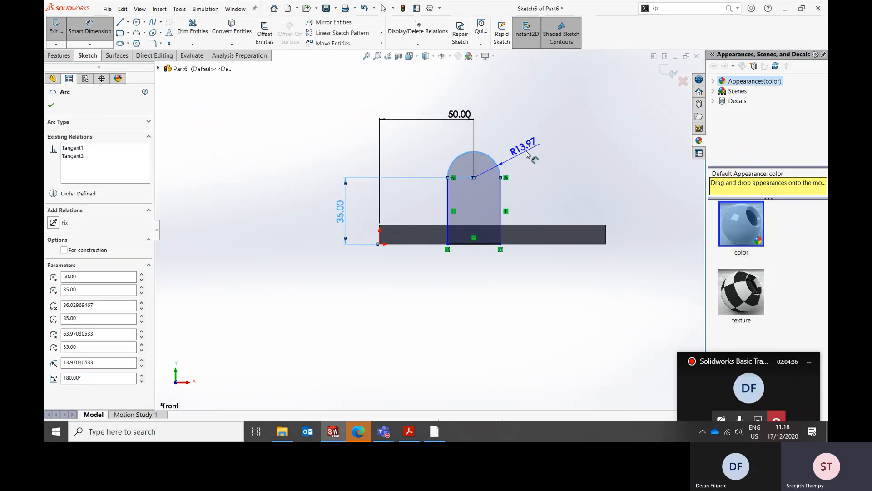
pyautogui.click(526, 150)
pyautogui.write('20')
pyautogui.press('Return')
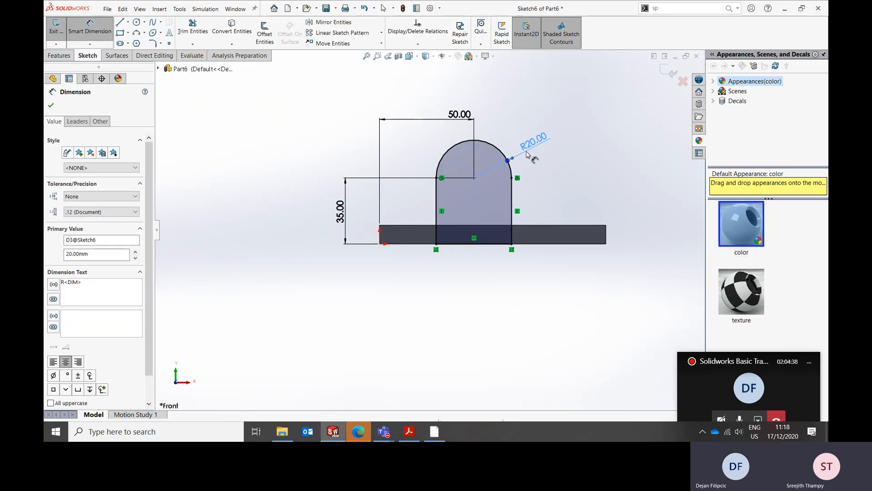
pyautogui.press('Escape')
# Exit the sketch and extrude the arch profile 10 mm blind, reversed towards the plate and merged with it.
pyautogui.moveTo(541, 168); pyautogui.dragTo(515, 208, button='middle')
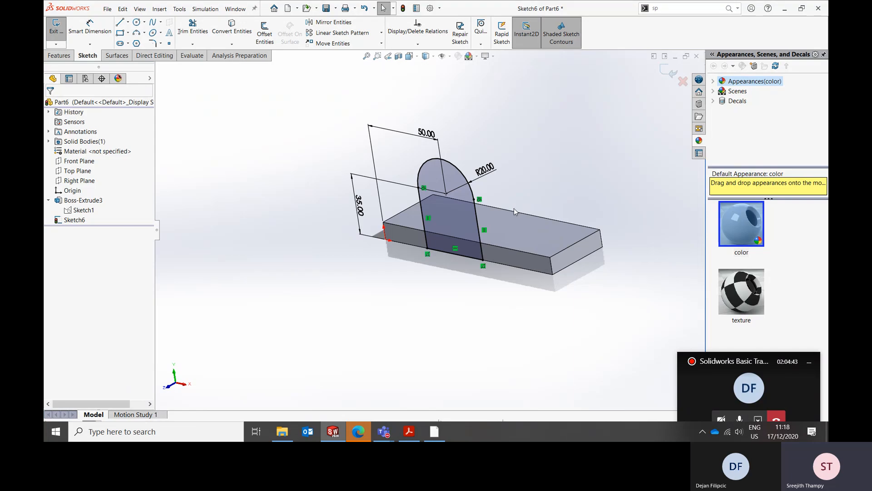
pyautogui.click(61, 58)
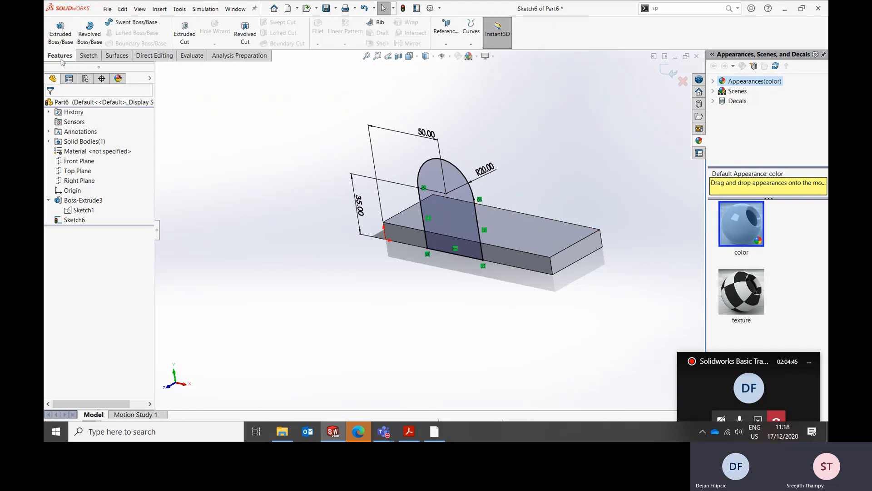
pyautogui.click(669, 70)
pyautogui.moveTo(496, 139); pyautogui.dragTo(502, 130, button='right')
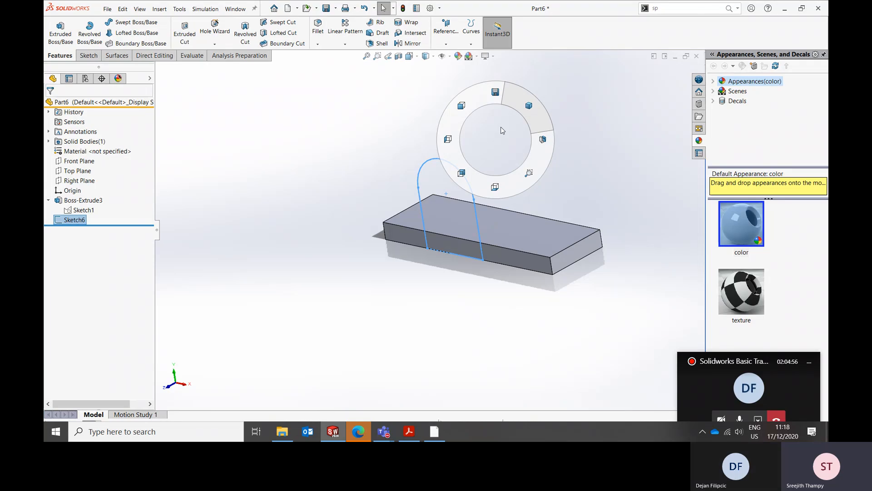
pyautogui.moveTo(501, 127); pyautogui.dragTo(501, 127, button='right')
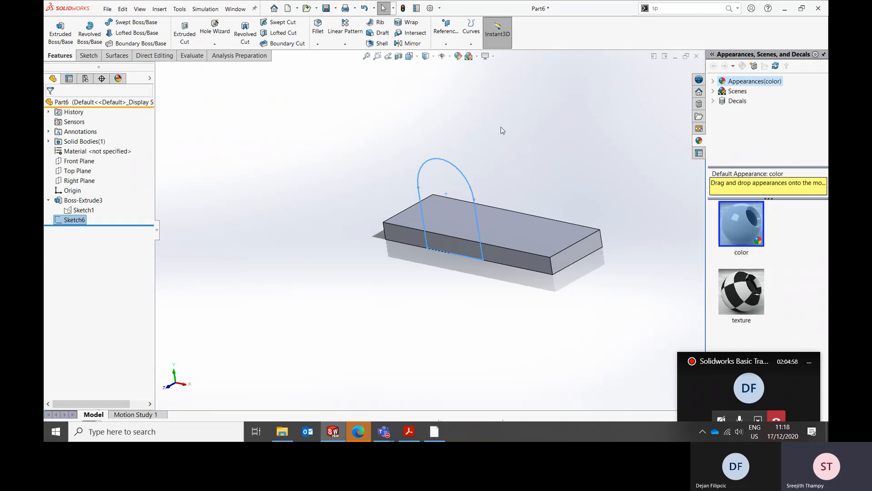
pyautogui.click(55, 32)
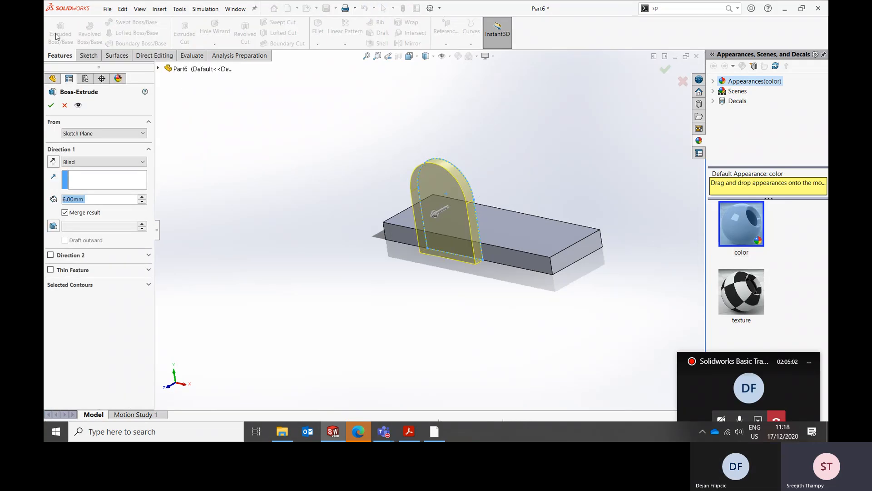
pyautogui.click(53, 161)
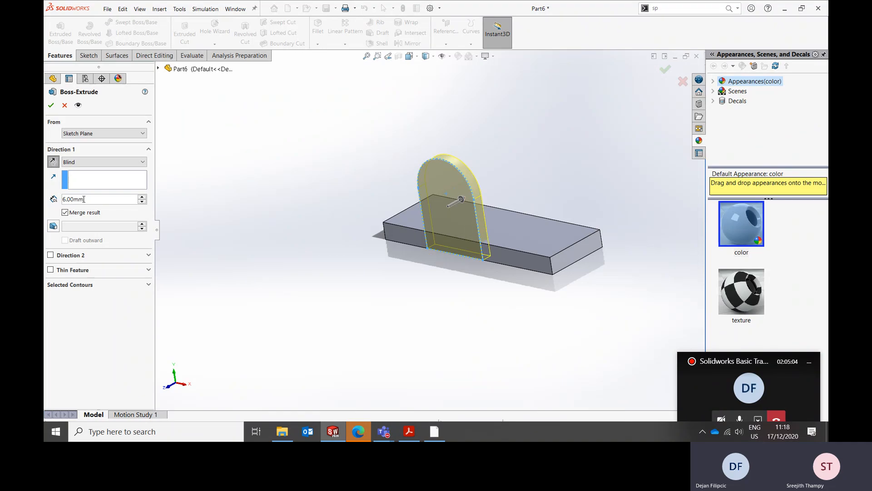
pyautogui.write('10')
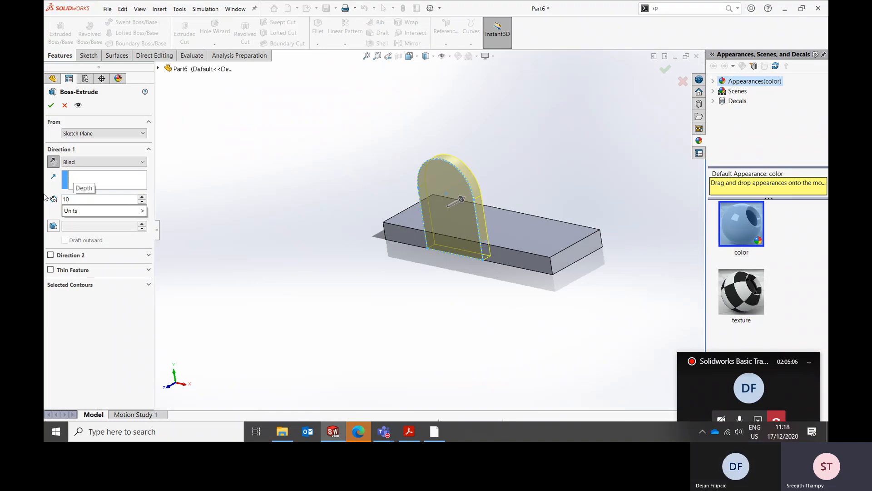
pyautogui.press('Return')
pyautogui.click(50, 105)
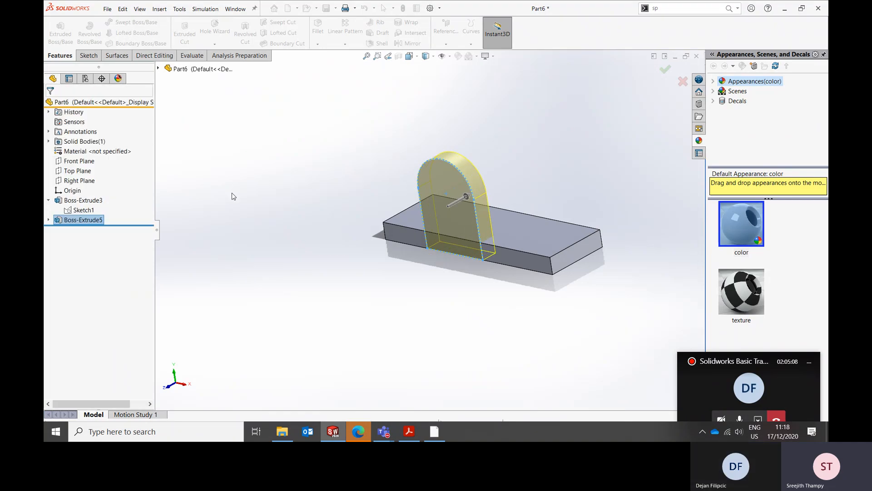
pyautogui.moveTo(492, 212); pyautogui.dragTo(479, 187, button='middle')
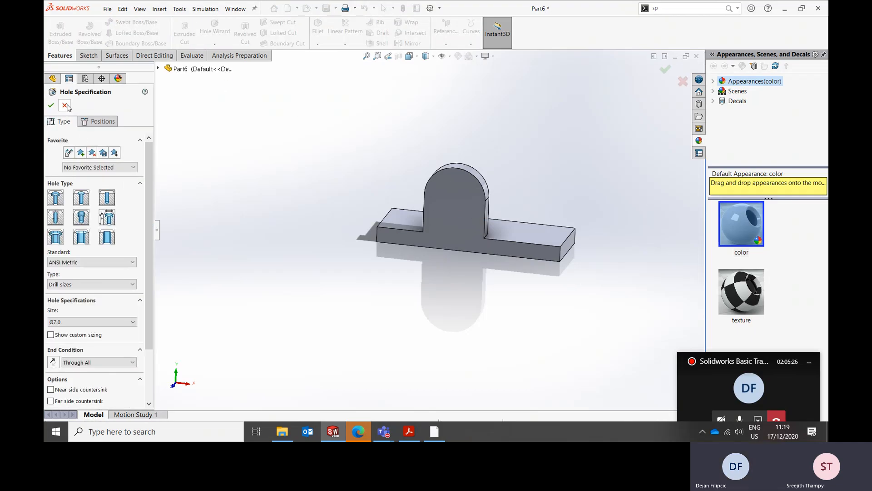
pyautogui.click(65, 106)
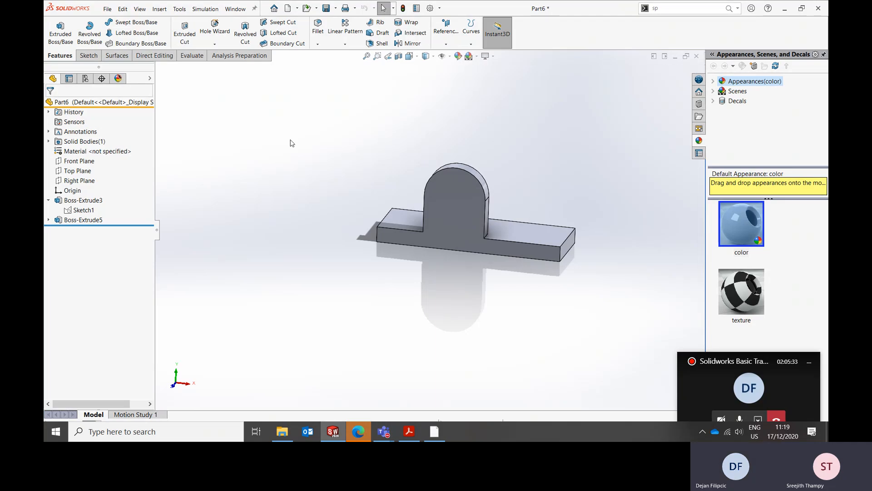
pyautogui.click(204, 27)
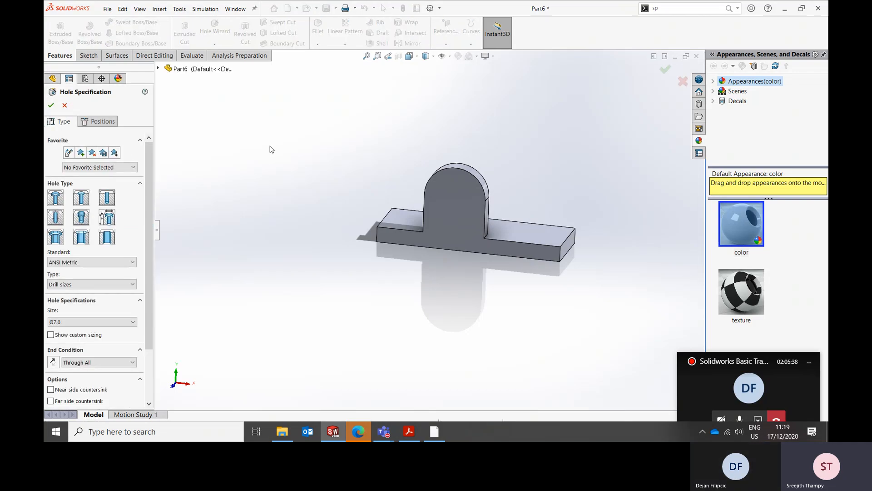
pyautogui.click(113, 263)
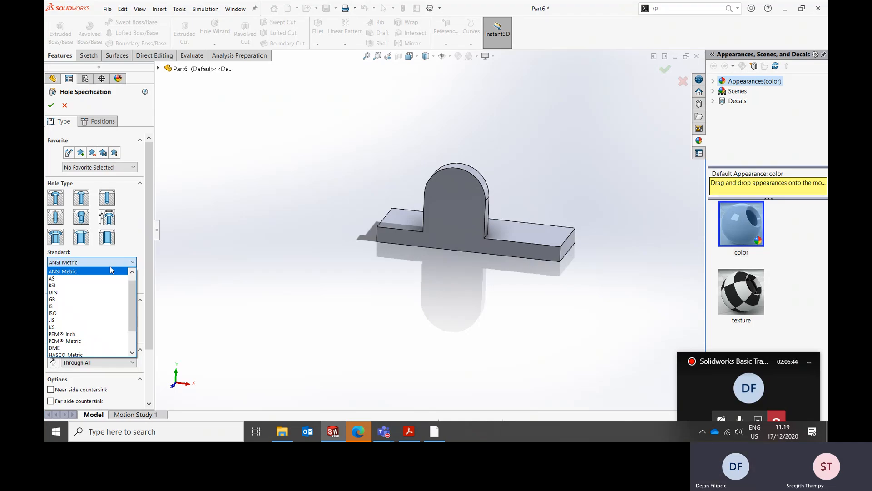
pyautogui.click(113, 265)
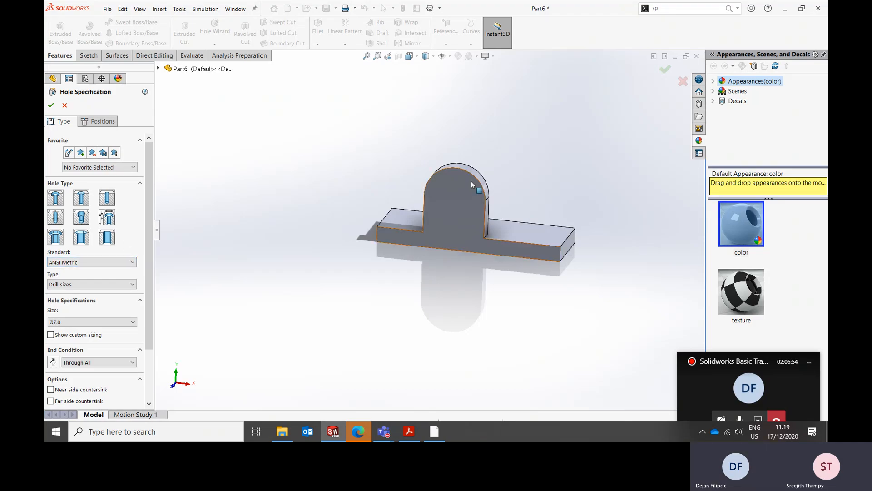
pyautogui.click(66, 105)
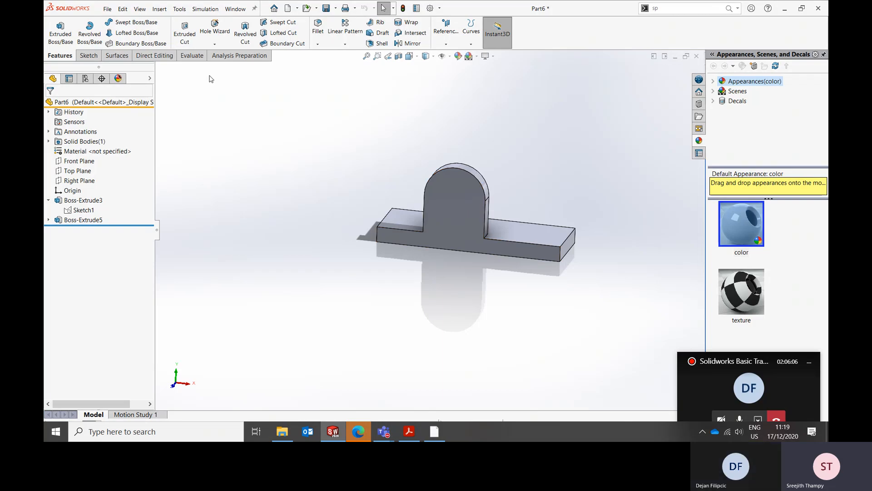
# Set up a Hole Wizard counterbore hole with the ANSI Metric standard, Hex Bolt type and size M8.
pyautogui.click(212, 29)
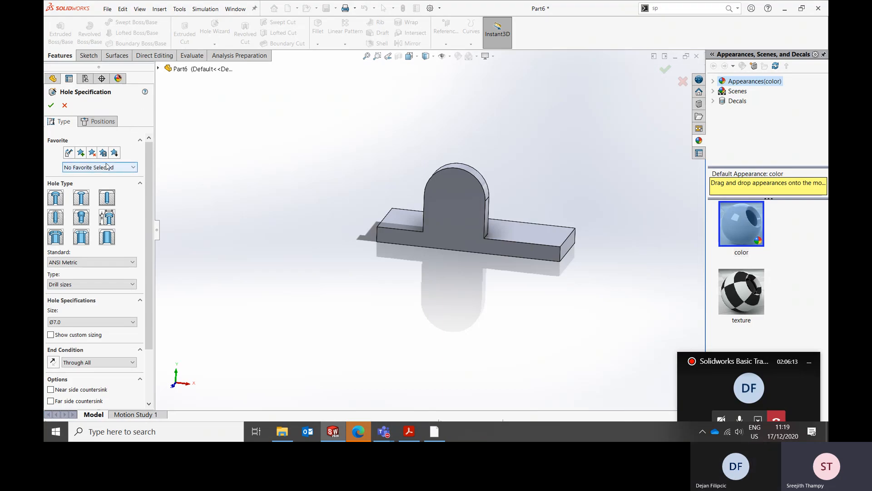
pyautogui.click(56, 198)
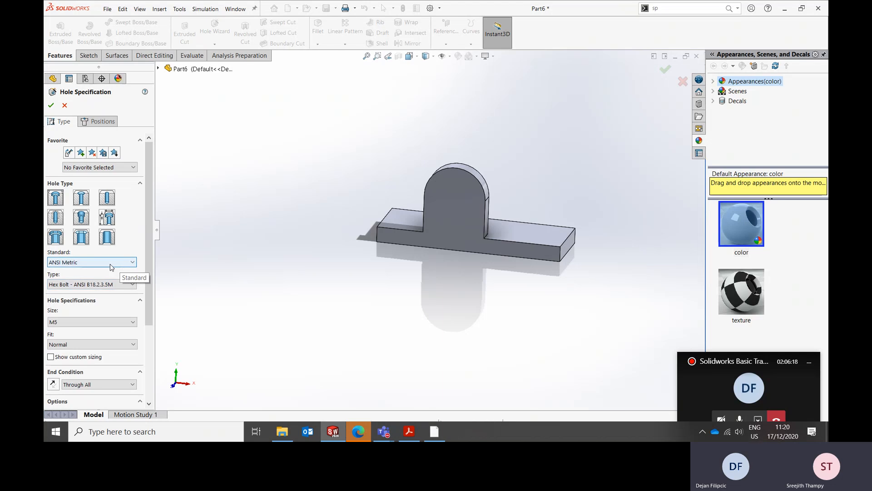
pyautogui.click(110, 264)
pyautogui.click(101, 274)
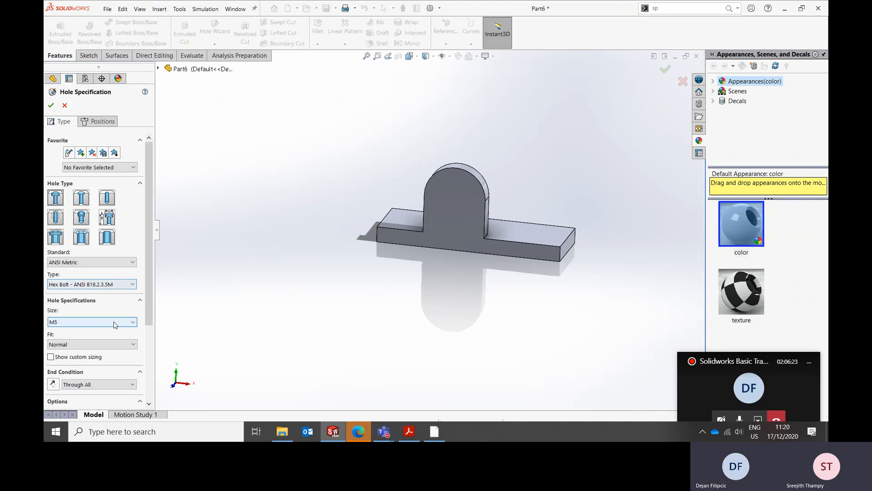
pyautogui.click(99, 324)
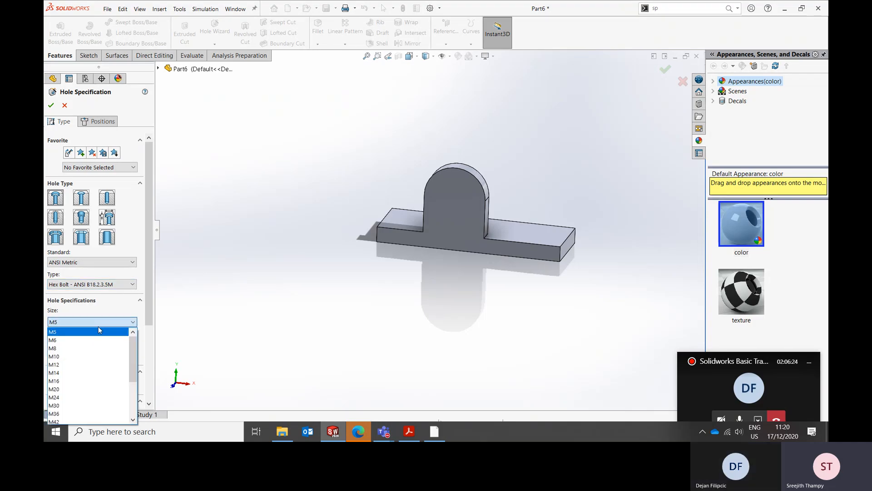
pyautogui.click(81, 349)
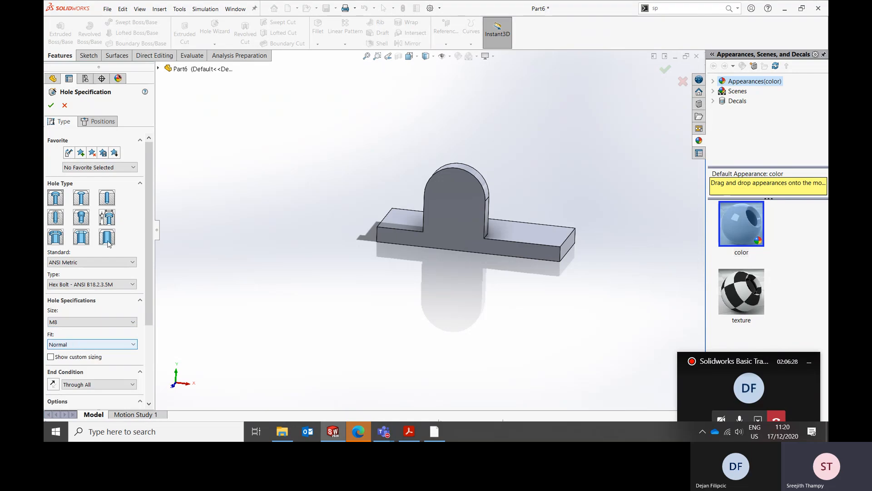
# Position the counterbore hole on the lug's front face at the centre of the arc.
pyautogui.click(105, 126)
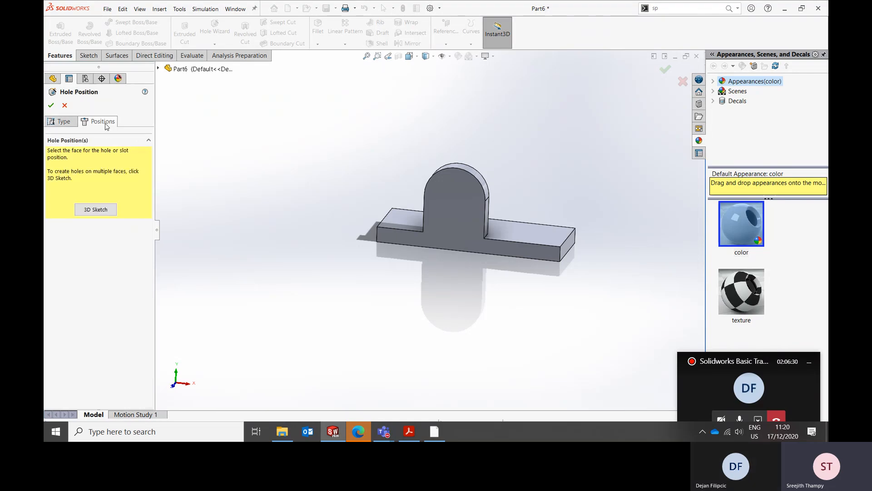
pyautogui.click(459, 198)
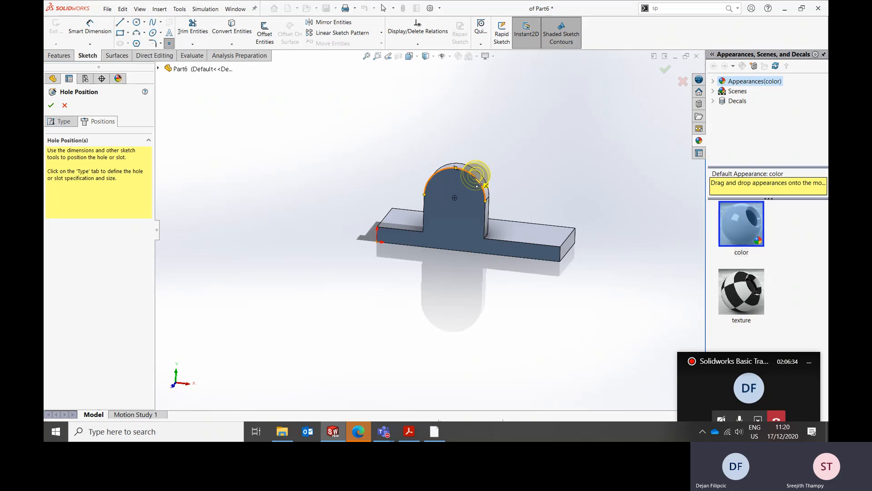
pyautogui.click(456, 198)
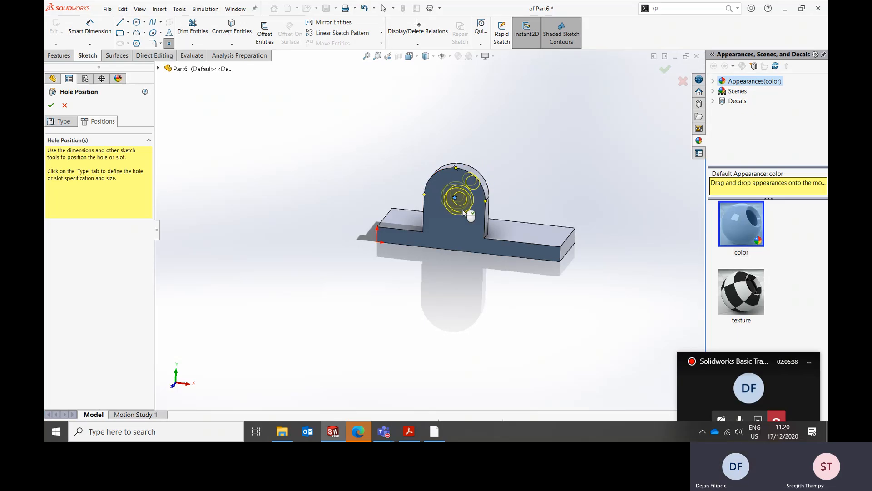
# Finish the M8 counterbore hole in the lug and inspect it from several angles.
pyautogui.click(51, 105)
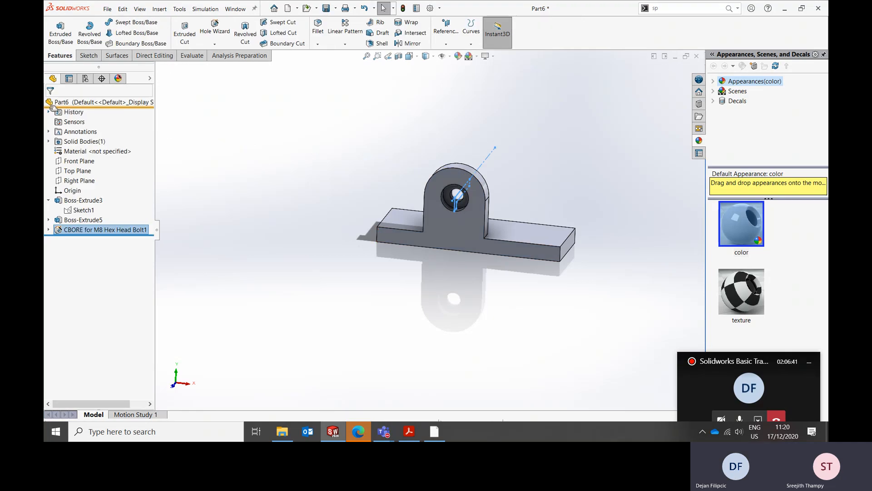
pyautogui.moveTo(469, 163); pyautogui.dragTo(473, 201, button='middle')
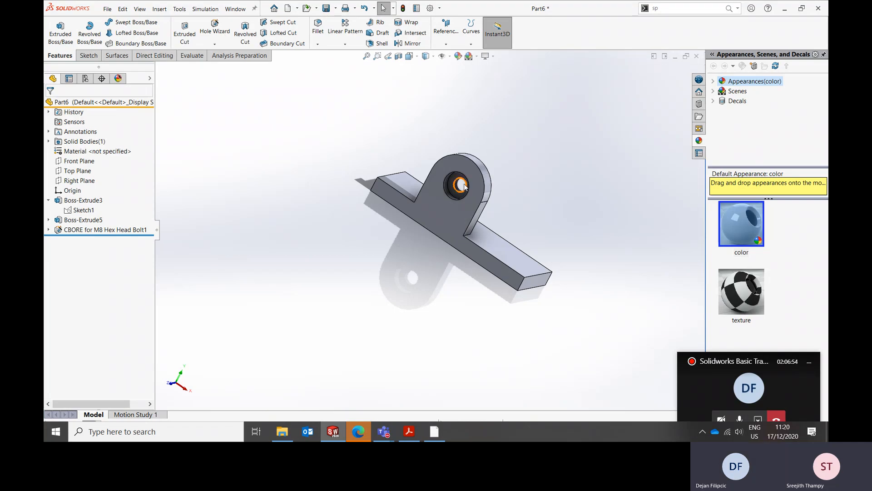
pyautogui.moveTo(362, 153); pyautogui.dragTo(360, 309, button='middle')
pyautogui.moveTo(336, 281); pyautogui.dragTo(363, 220, button='middle')
pyautogui.click(184, 33)
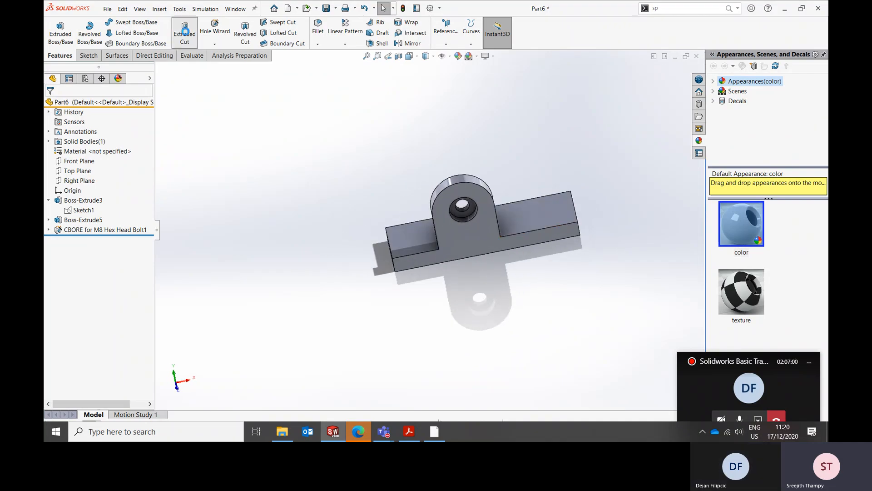
pyautogui.click(52, 106)
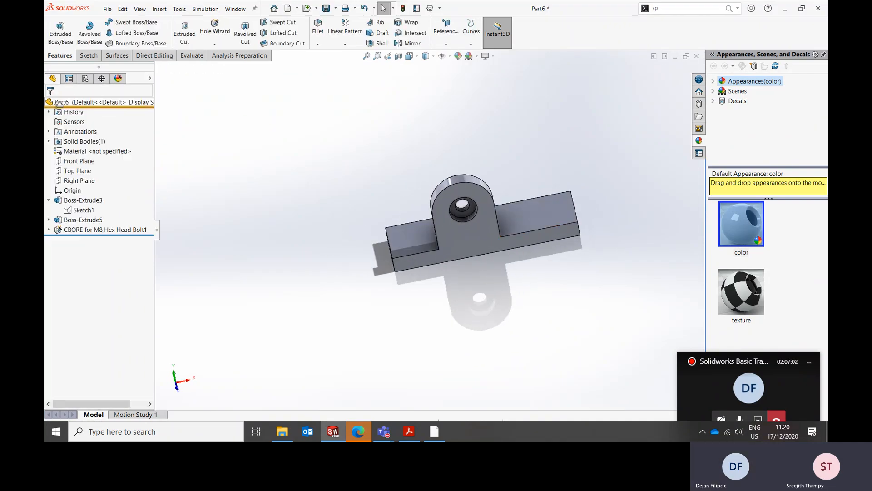
pyautogui.click(215, 28)
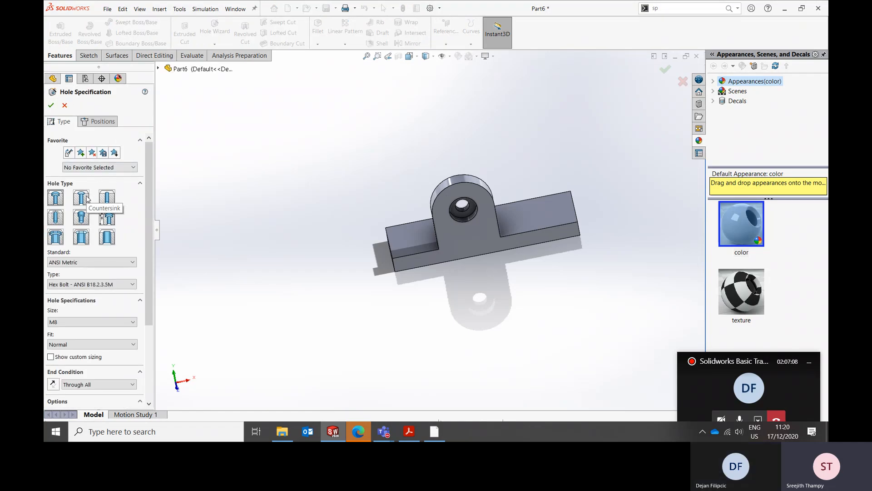
pyautogui.click(105, 203)
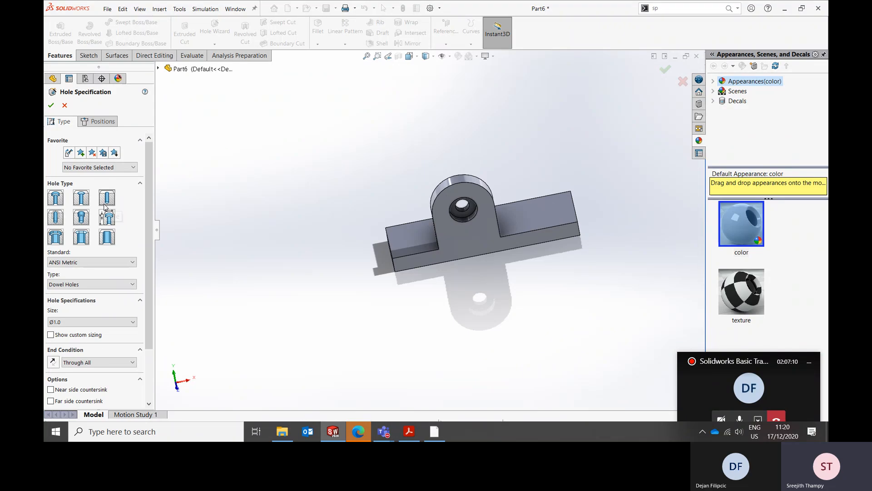
pyautogui.click(118, 286)
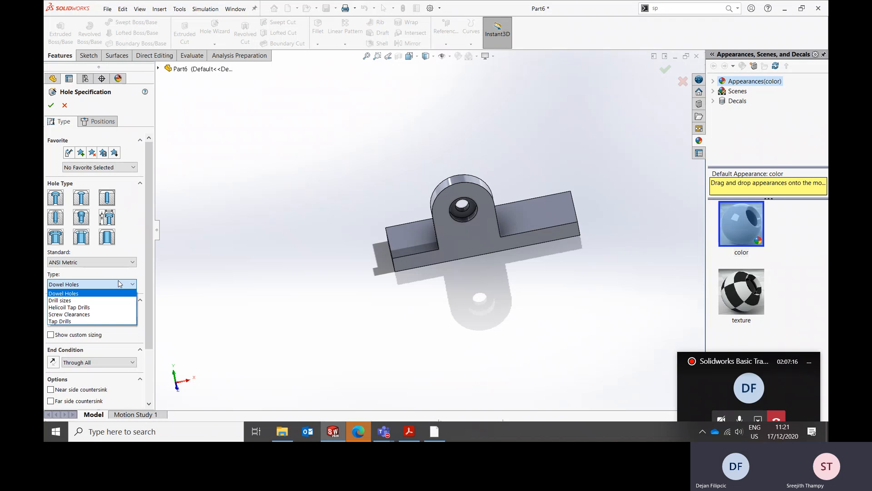
pyautogui.click(118, 285)
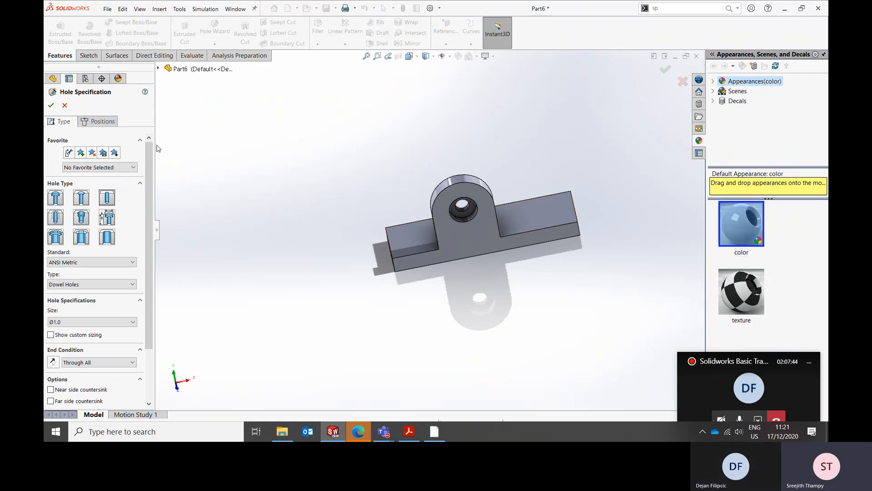
pyautogui.click(51, 105)
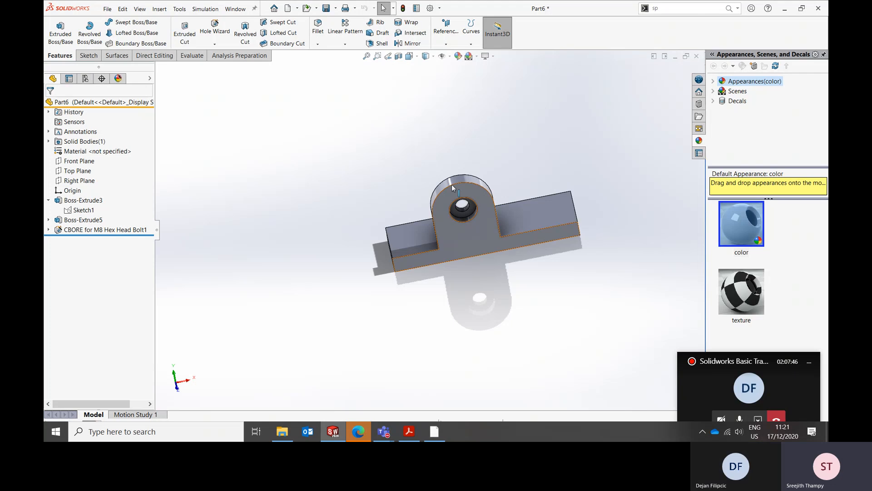
# Set up a constant-size fillet with an 8 mm radius on one vertical corner edge at the front of the base plate.
pyautogui.moveTo(452, 185); pyautogui.dragTo(376, 221, button='middle')
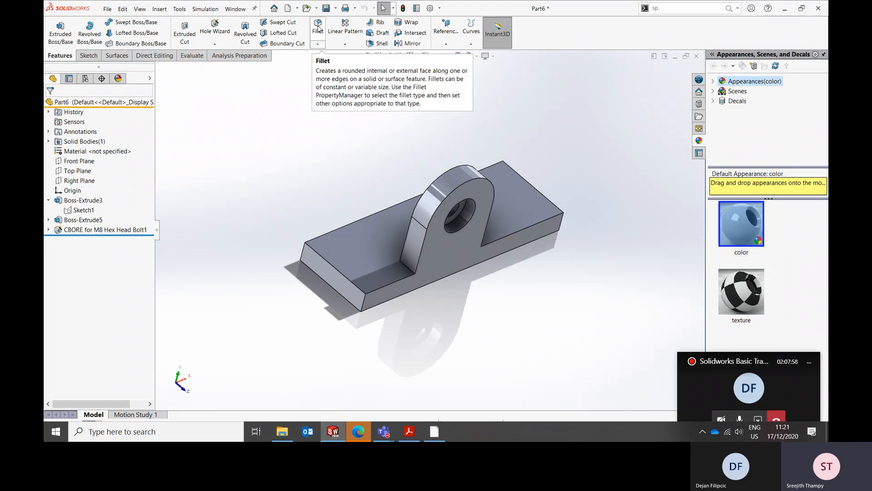
pyautogui.click(317, 26)
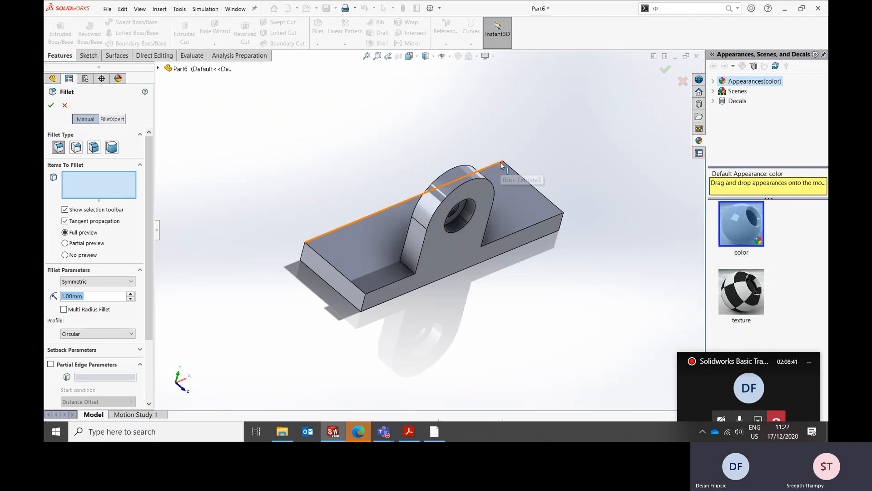
pyautogui.click(94, 147)
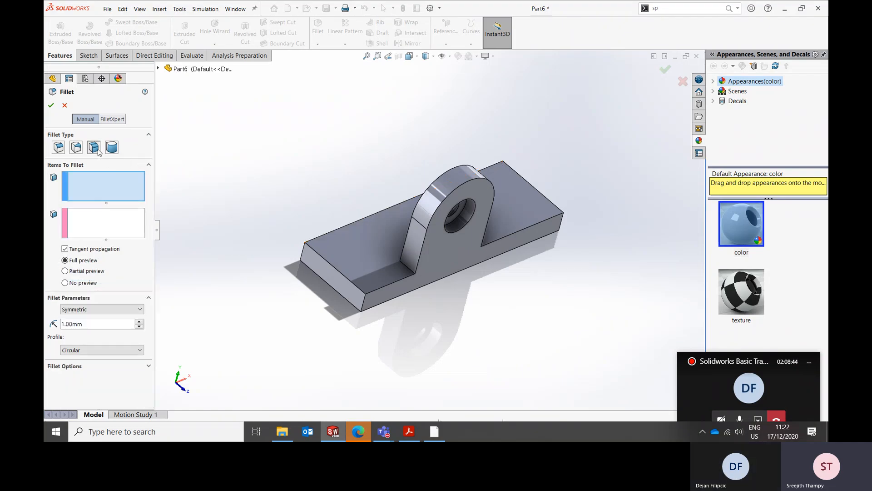
pyautogui.moveTo(282, 191); pyautogui.dragTo(312, 242, button='middle')
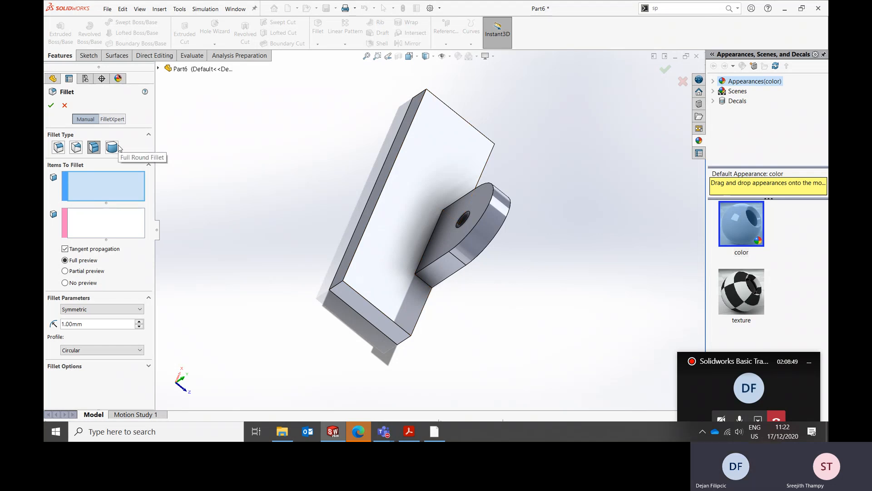
pyautogui.click(57, 148)
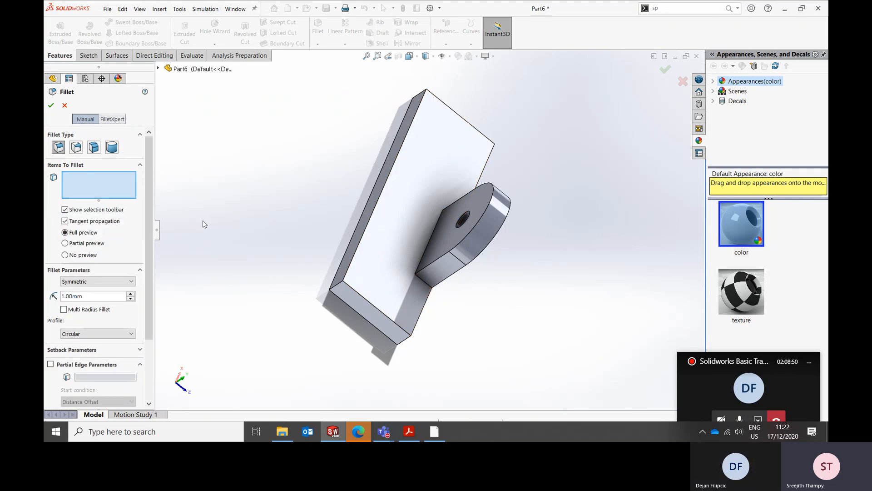
pyautogui.moveTo(255, 241); pyautogui.dragTo(233, 198, button='middle')
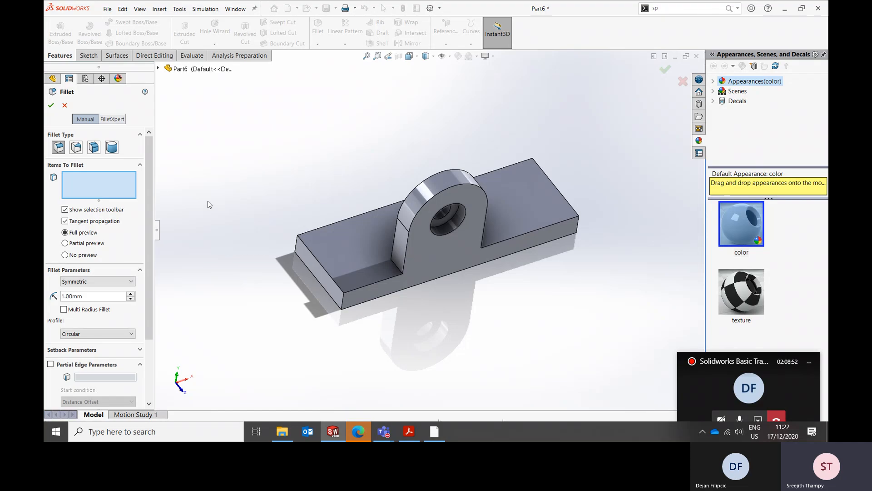
pyautogui.click(343, 298)
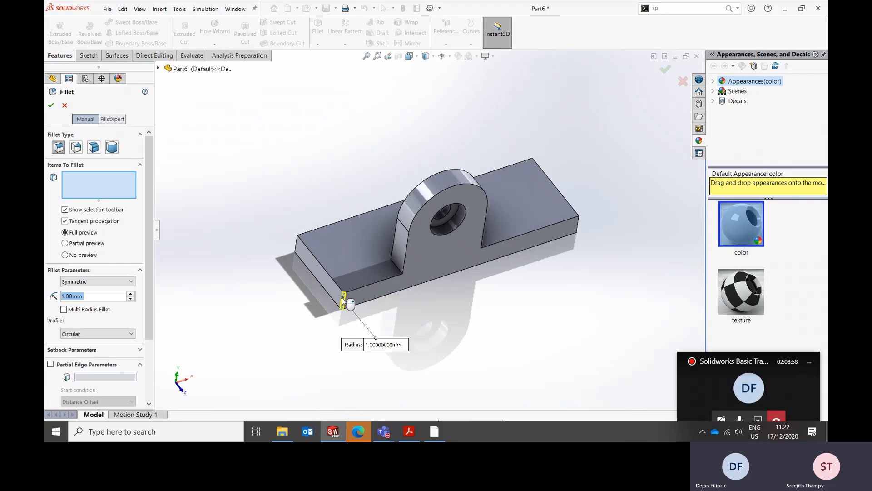
pyautogui.write('8')
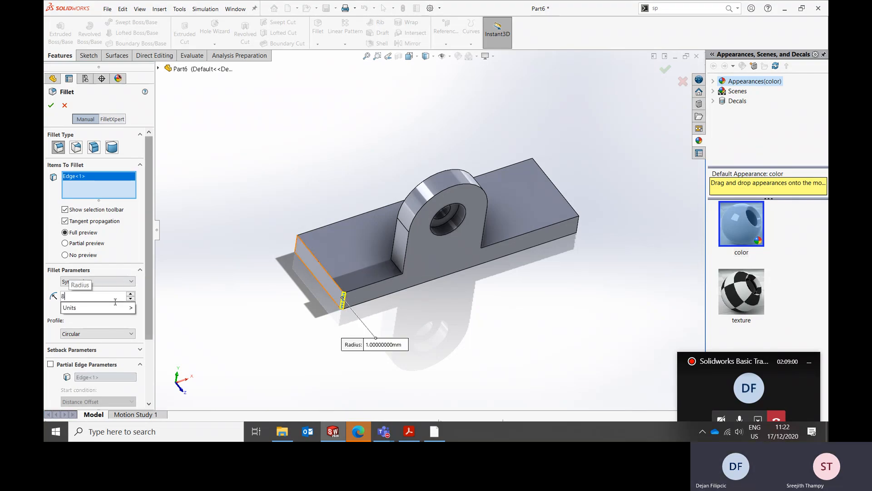
pyautogui.press('Return')
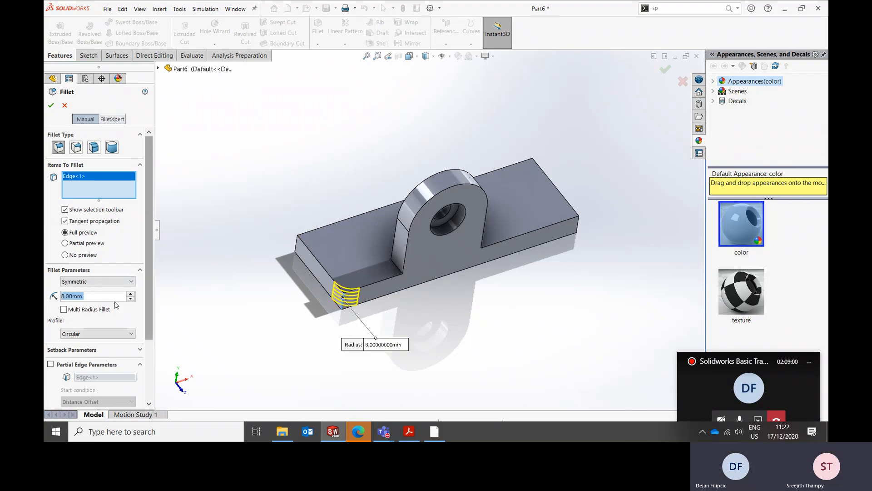
# Add the base plate's other three vertical corner edges to the fillet and complete it.
pyautogui.click(296, 242)
pyautogui.moveTo(363, 218); pyautogui.dragTo(570, 186, button='middle')
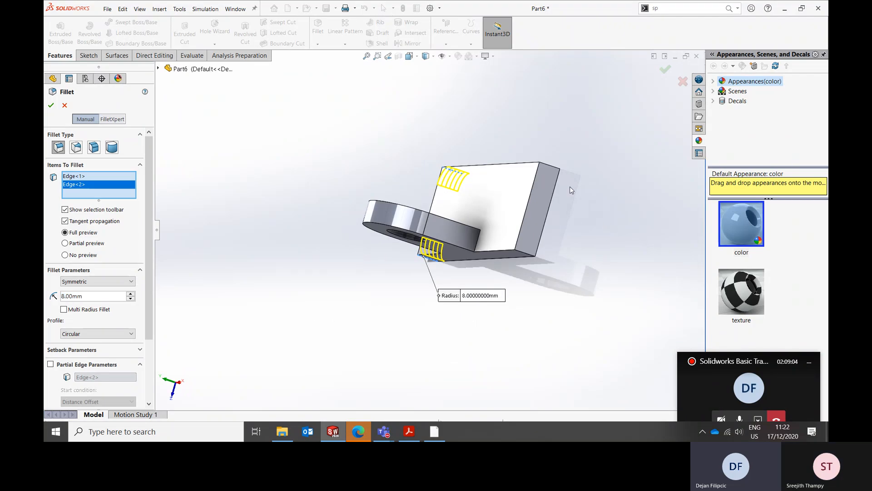
pyautogui.click(556, 168)
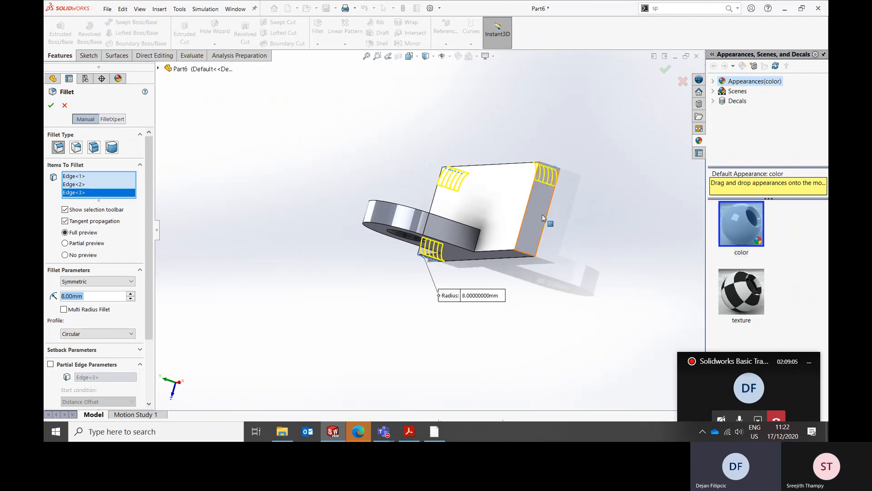
pyautogui.click(523, 256)
pyautogui.moveTo(573, 227); pyautogui.dragTo(568, 194, button='middle')
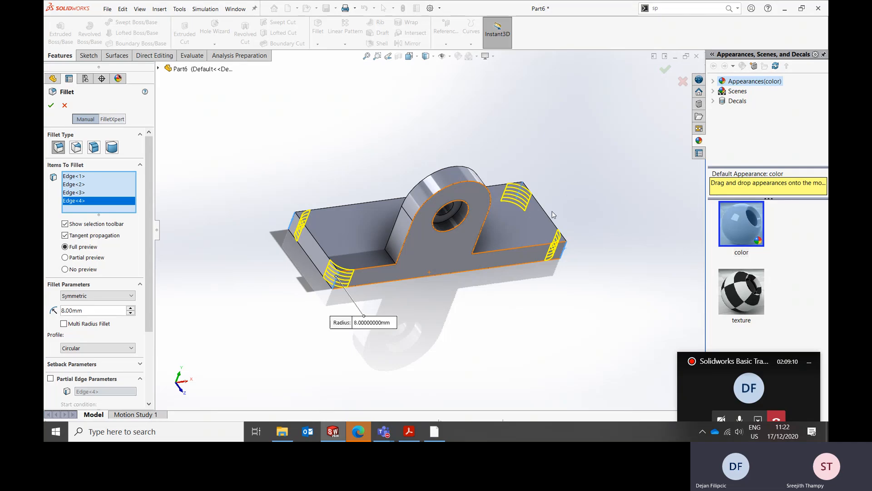
pyautogui.click(53, 106)
pyautogui.moveTo(369, 178); pyautogui.dragTo(380, 241, button='middle')
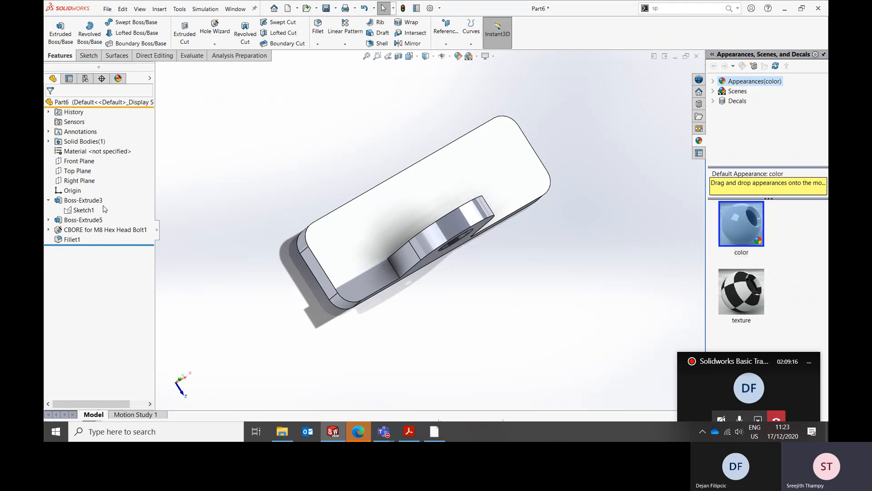
# Delete the corner fillet feature from the base plate.
pyautogui.rightClick(70, 239)
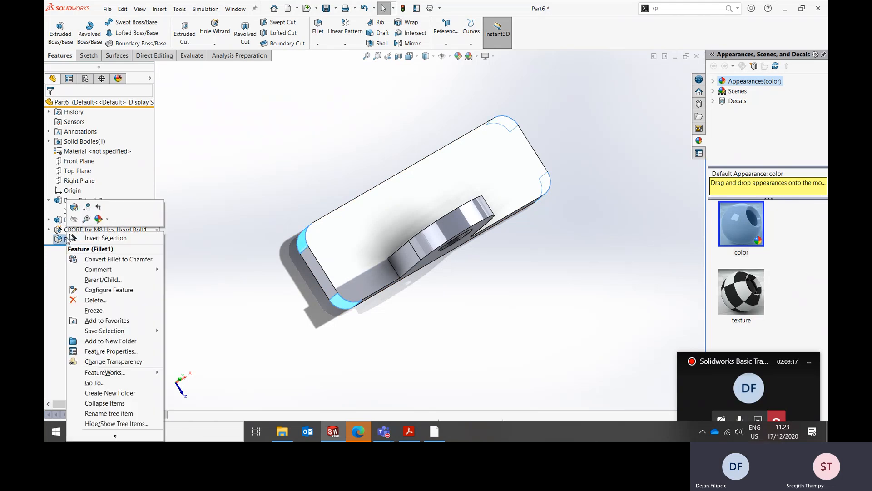
pyautogui.click(91, 300)
pyautogui.click(495, 173)
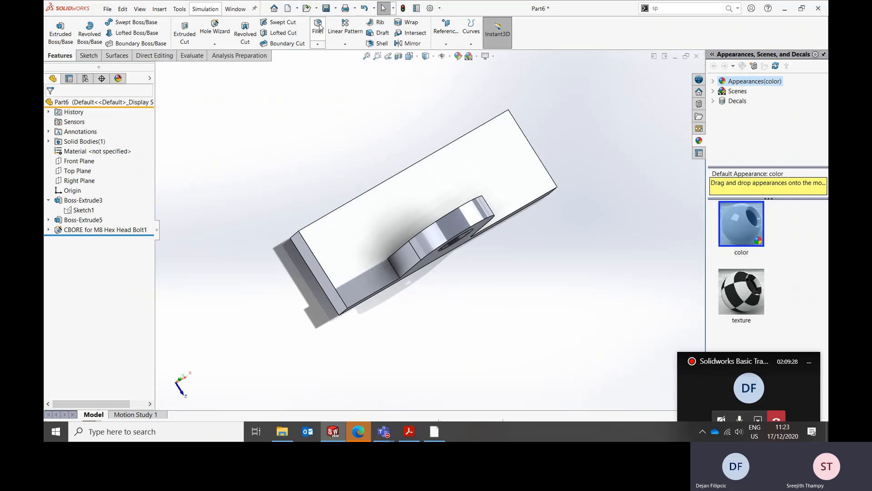
# Start a new face fillet with an 8 mm radius and assign the plate's long back side face to the first face set.
pyautogui.rightClick(459, 302)
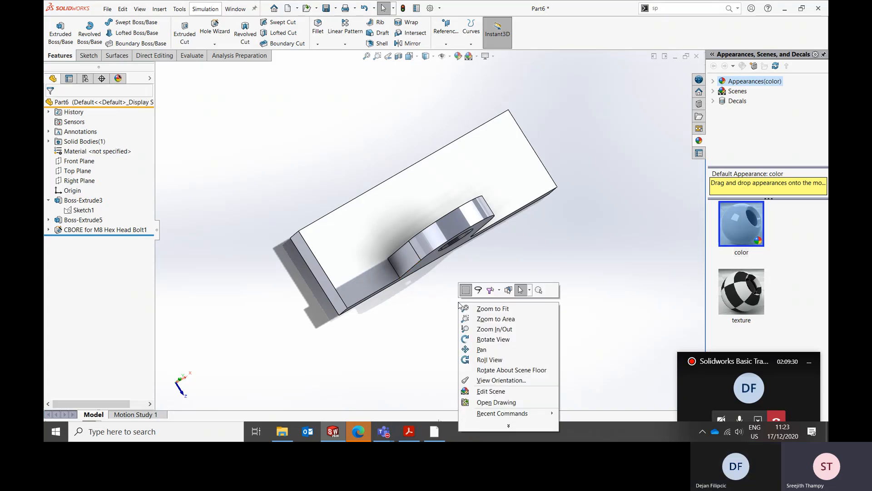
pyautogui.moveTo(515, 414)
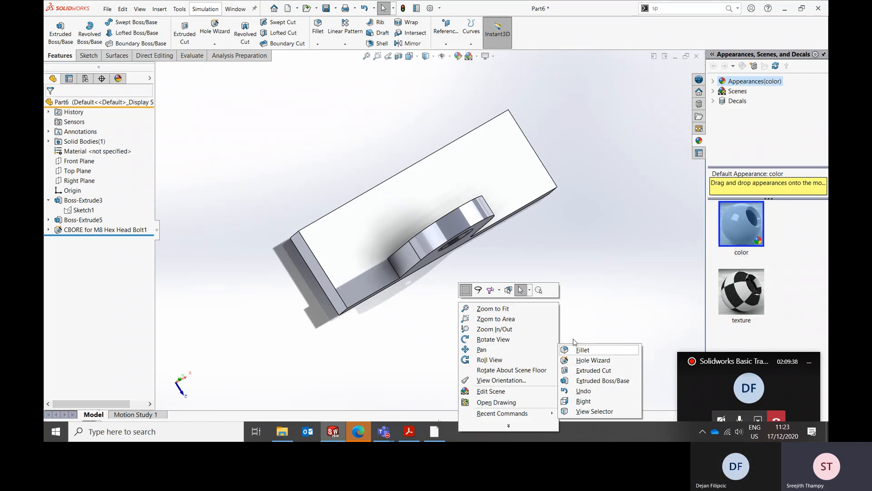
pyautogui.click(486, 243)
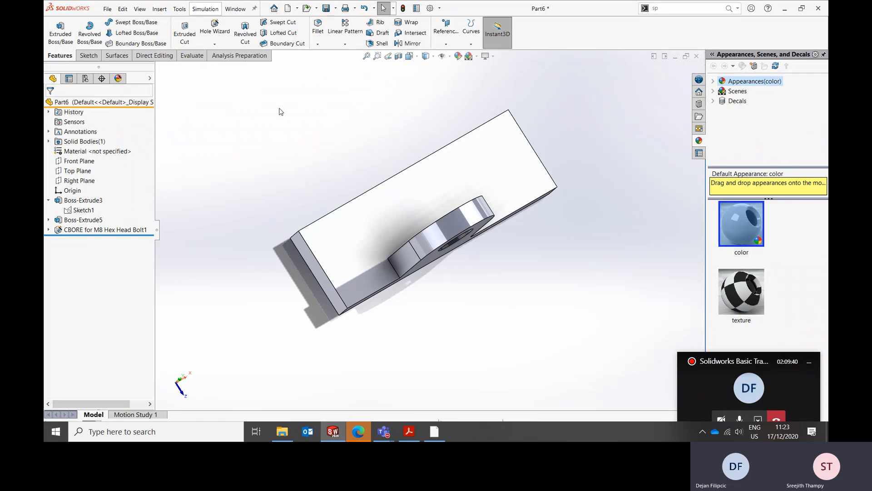
pyautogui.rightClick(464, 303)
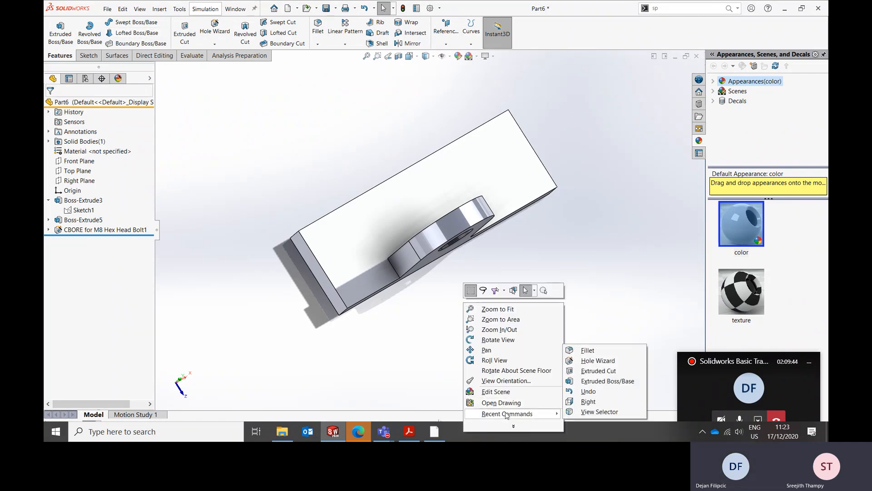
pyautogui.click(583, 353)
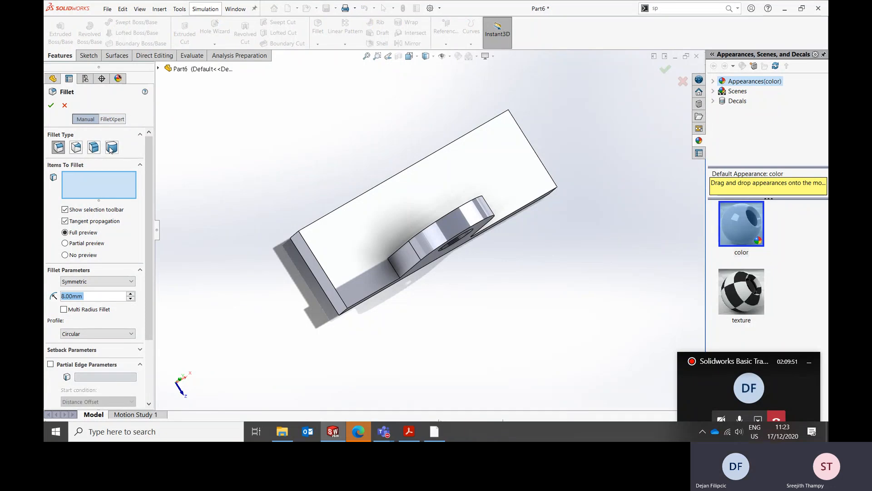
pyautogui.click(95, 148)
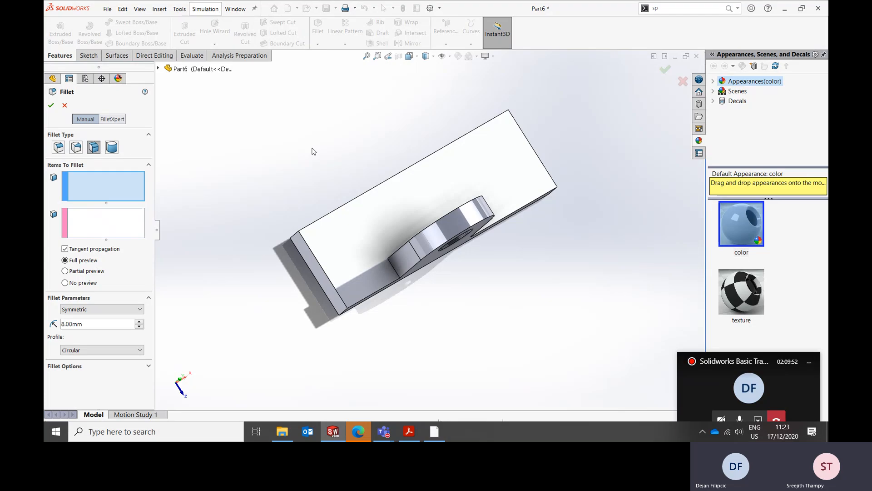
pyautogui.moveTo(312, 151); pyautogui.dragTo(358, 201, button='middle')
pyautogui.click(358, 201)
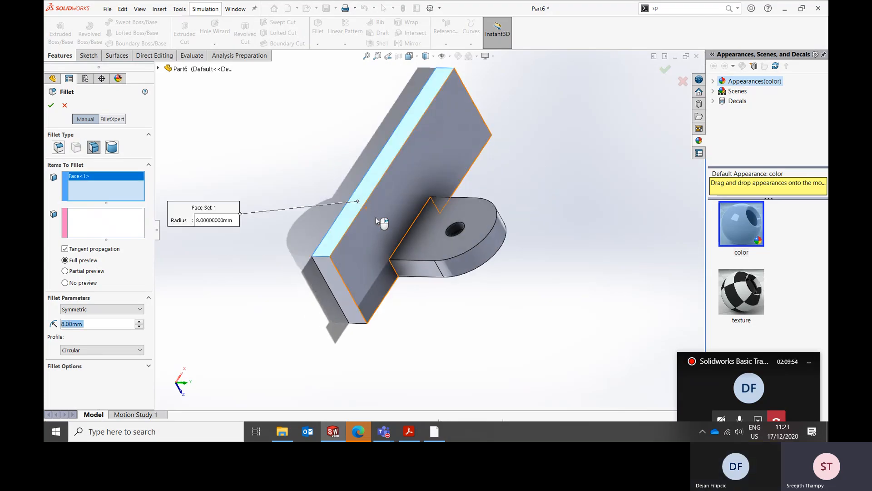
# Keep only the back side face in the first face set and assign the plate's top face to the second set.
pyautogui.click(375, 217)
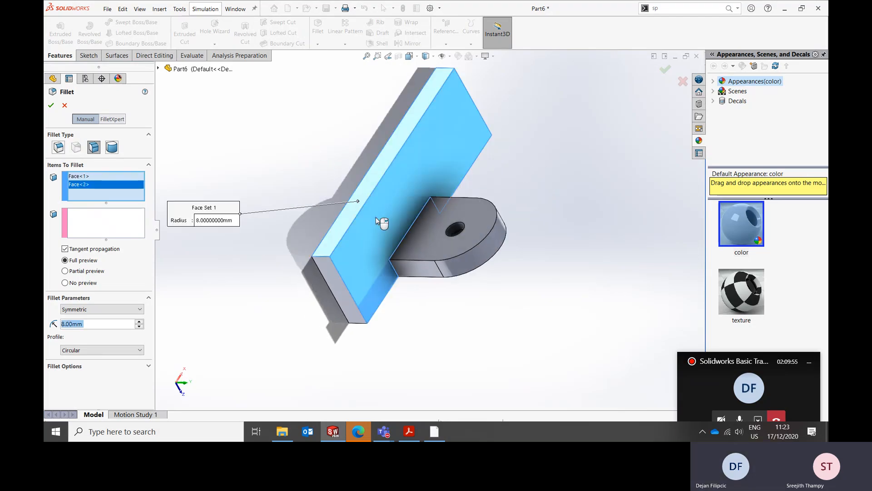
pyautogui.click(104, 187)
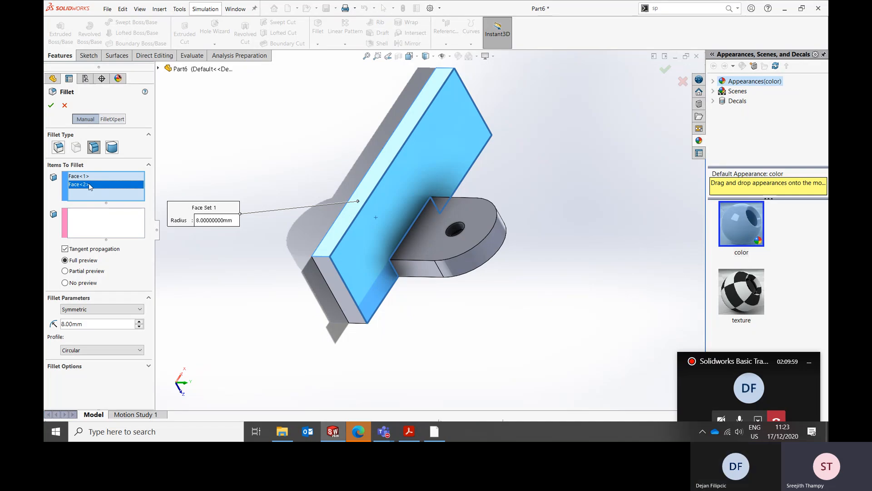
pyautogui.press('Delete')
pyautogui.click(70, 219)
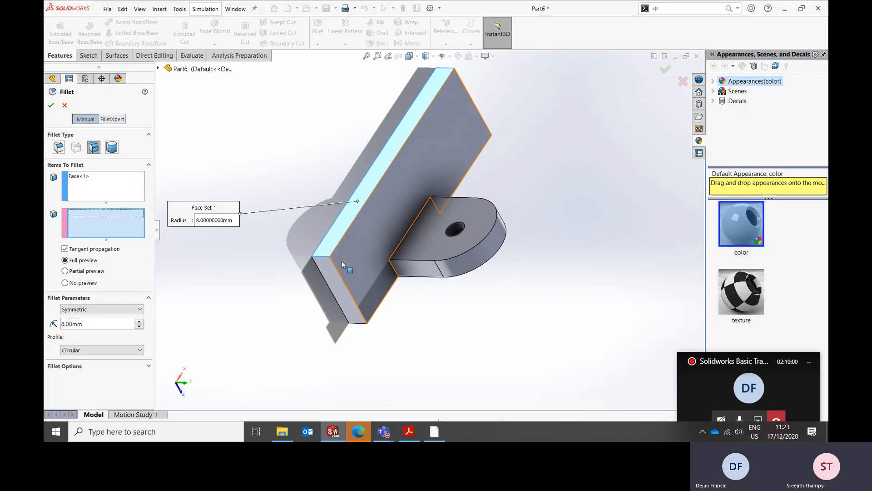
pyautogui.click(356, 263)
pyautogui.moveTo(384, 269); pyautogui.dragTo(363, 221, button='middle')
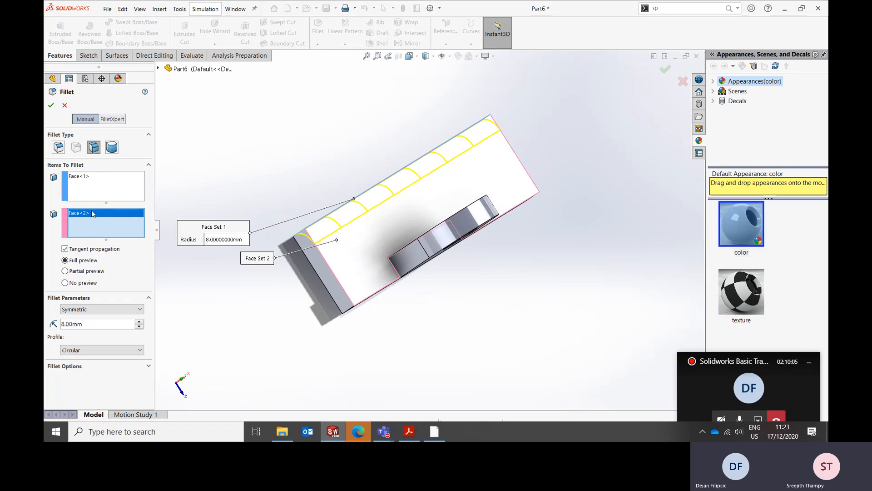
# Clear the selected faces from both sets of the 8 mm face fillet.
pyautogui.press('Delete')
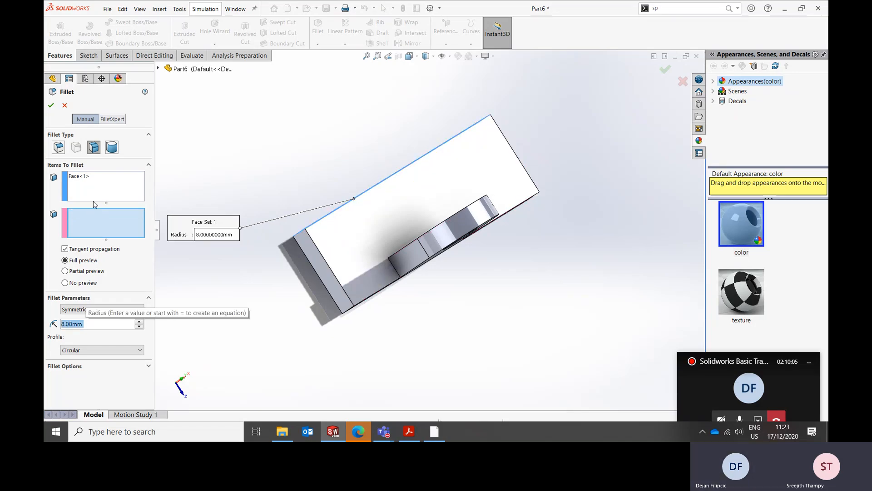
pyautogui.click(86, 179)
pyautogui.press('Delete')
# Try a full round fillet with the plate's bottom and top faces as side sets and its long back face as center, and cancel it.
pyautogui.moveTo(260, 168); pyautogui.dragTo(353, 171, button='middle')
pyautogui.click(357, 178)
pyautogui.click(114, 221)
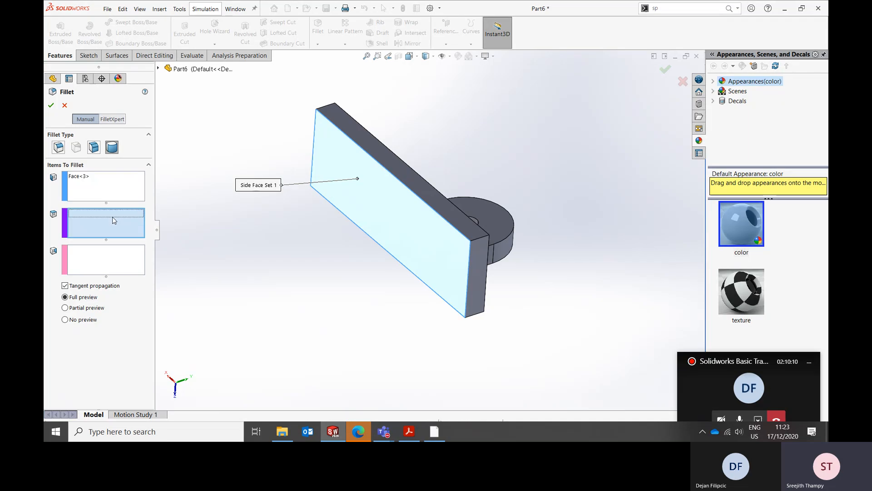
pyautogui.click(389, 155)
pyautogui.click(121, 260)
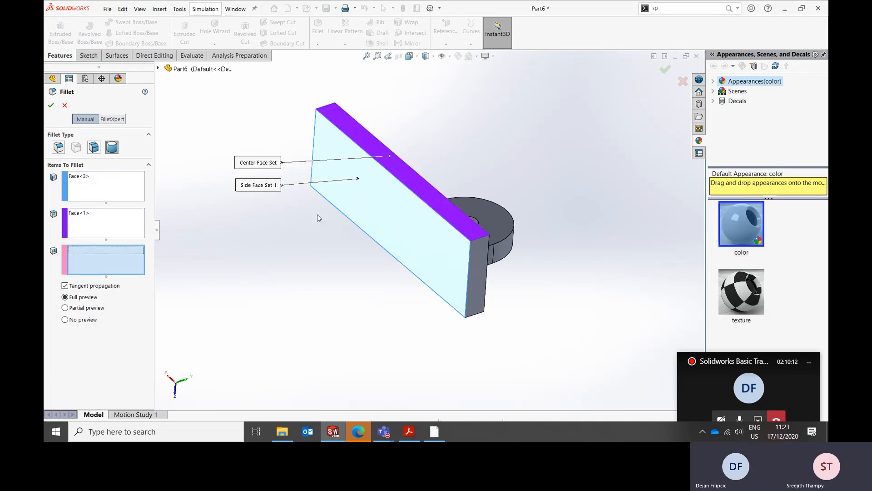
pyautogui.moveTo(317, 219); pyautogui.dragTo(246, 226, button='middle')
pyautogui.click(362, 236)
pyautogui.moveTo(362, 236); pyautogui.dragTo(246, 184, button='middle')
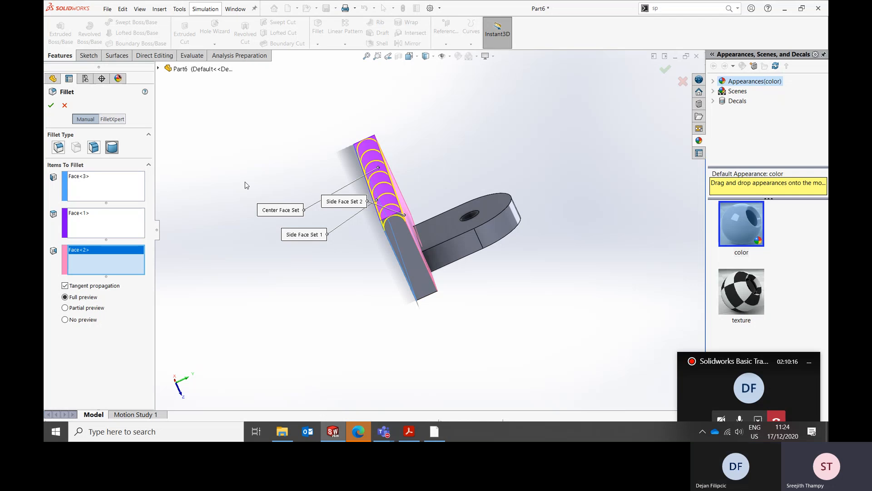
pyautogui.click(64, 105)
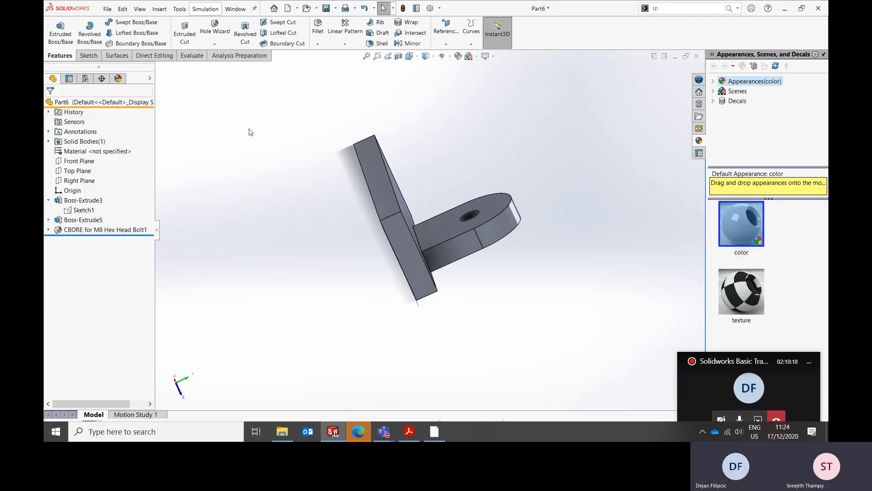
# Start a variable size fillet without tangent propagation on the long edge between the plate's top and back faces.
pyautogui.click(317, 26)
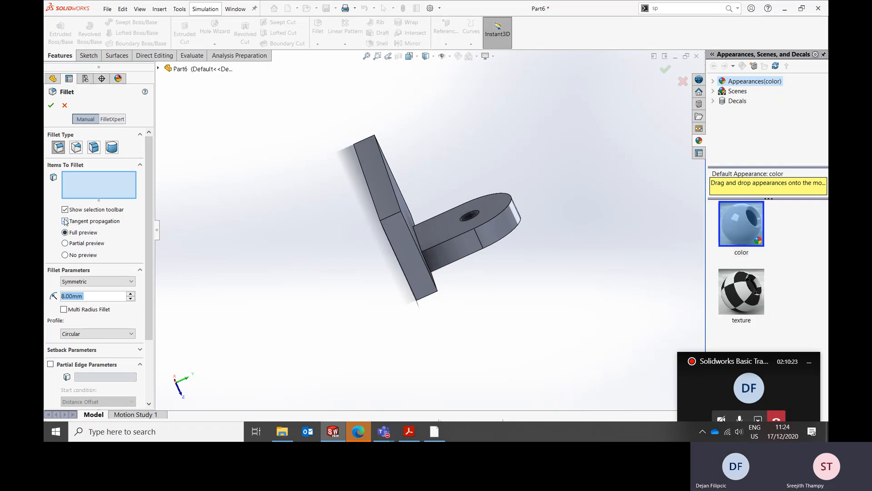
pyautogui.click(65, 221)
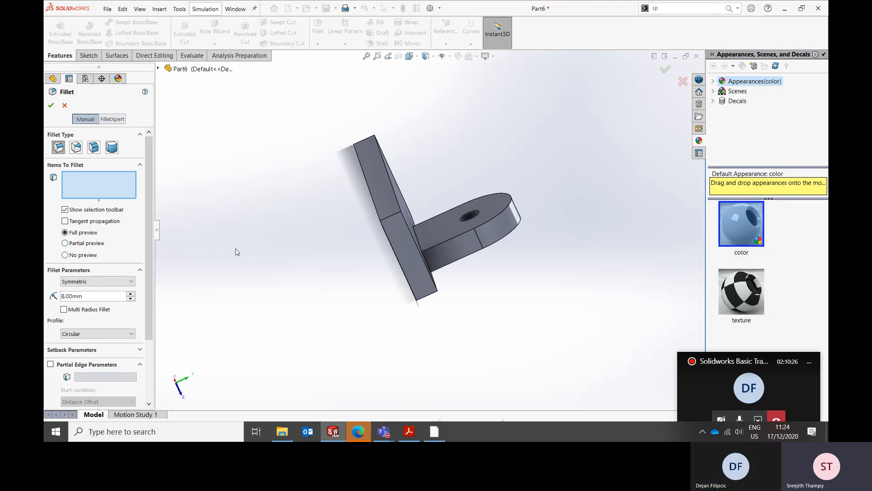
pyautogui.click(76, 146)
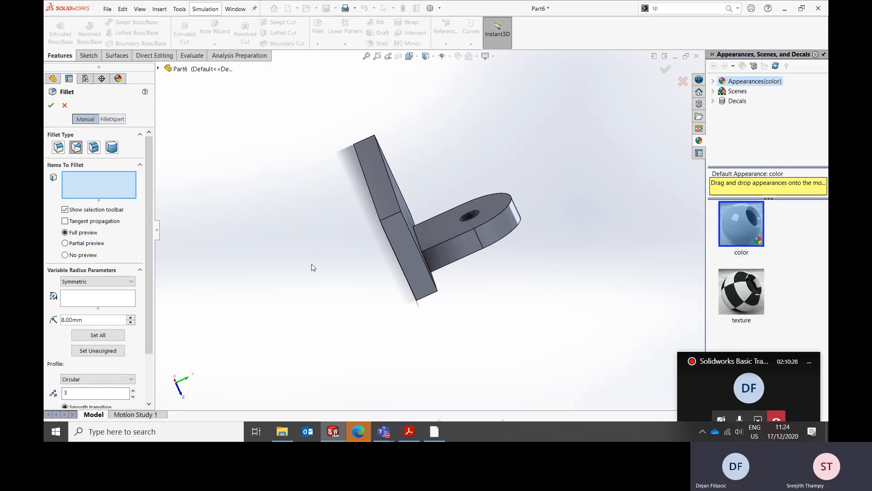
pyautogui.moveTo(311, 267); pyautogui.dragTo(282, 259, button='middle')
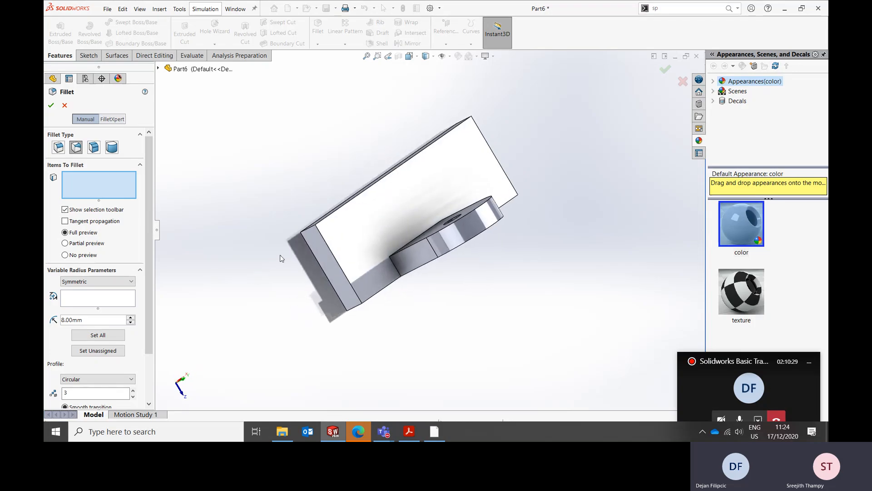
pyautogui.click(325, 219)
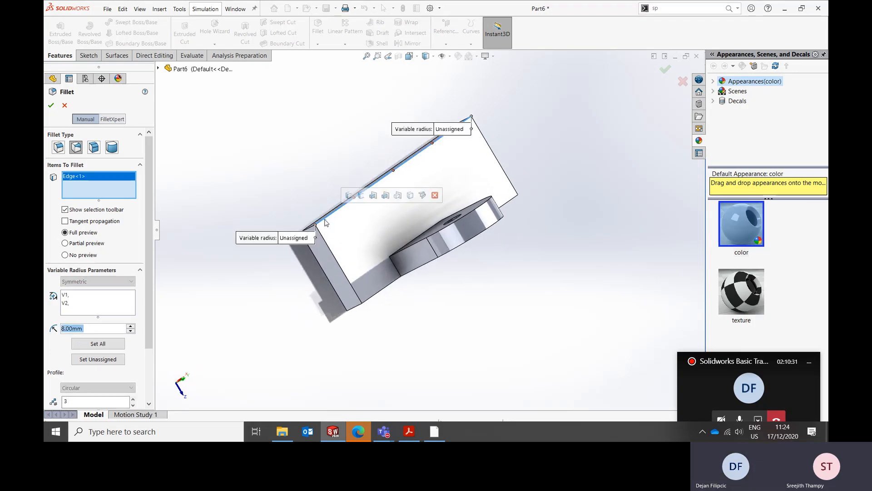
# Set the variable radius to 3 mm at the edge's left end and 8 mm at its right end, complete the fillet and inspect it.
pyautogui.click(300, 238)
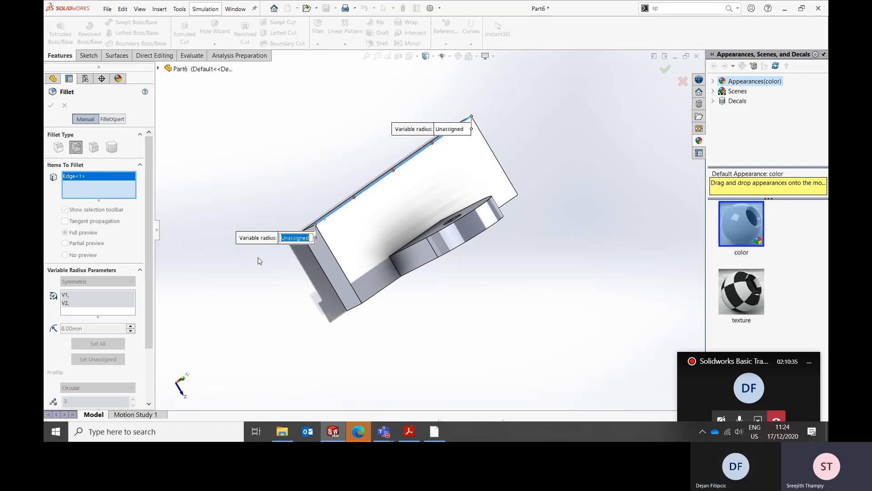
pyautogui.write('3')
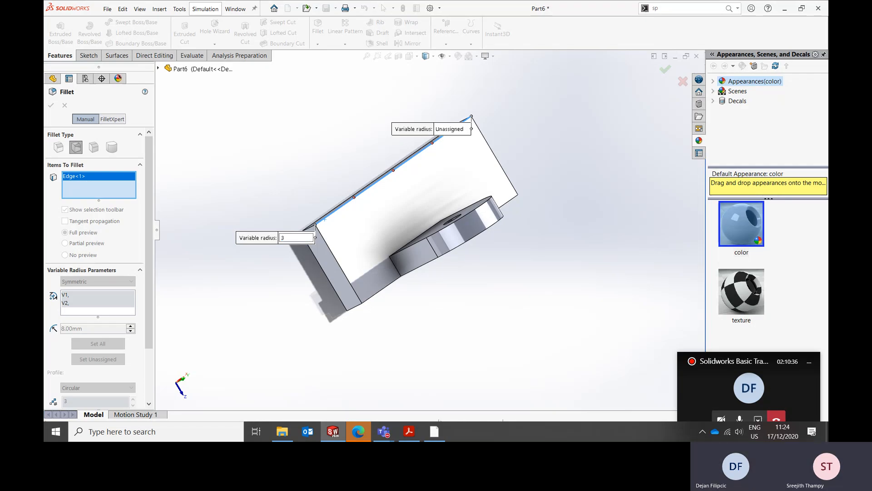
pyautogui.click(456, 130)
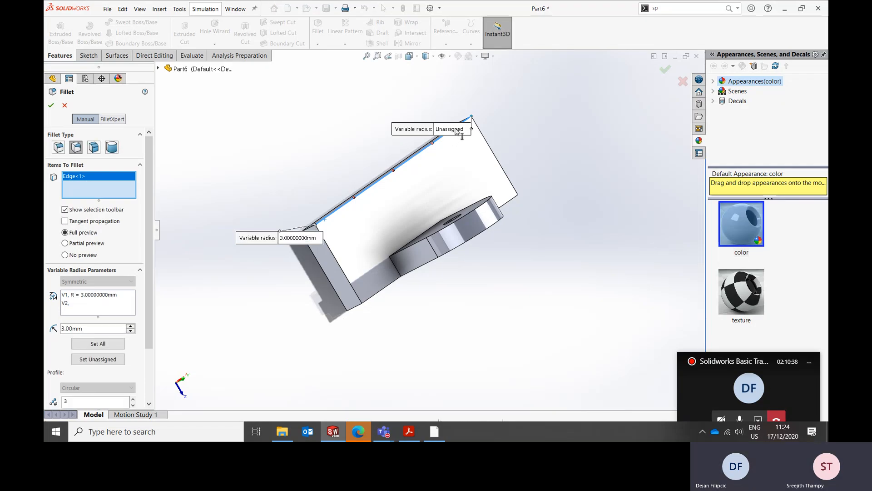
pyautogui.write('8')
pyautogui.press('Return')
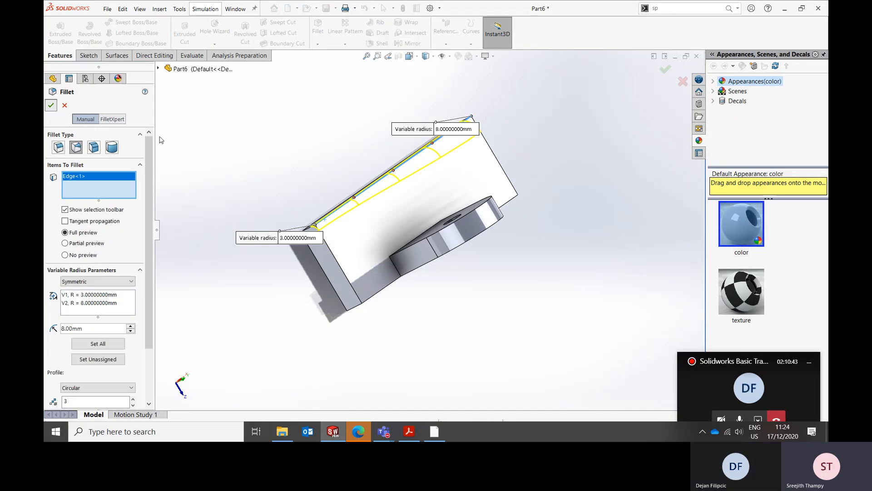
pyautogui.click(50, 105)
pyautogui.moveTo(431, 154); pyautogui.dragTo(443, 175, button='middle')
pyautogui.scroll(-3, 363, 257)
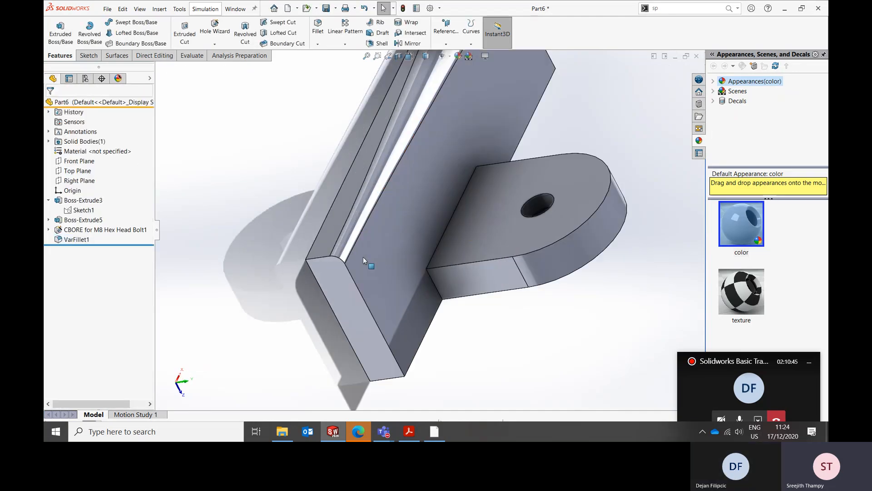
pyautogui.scroll(1, 363, 257)
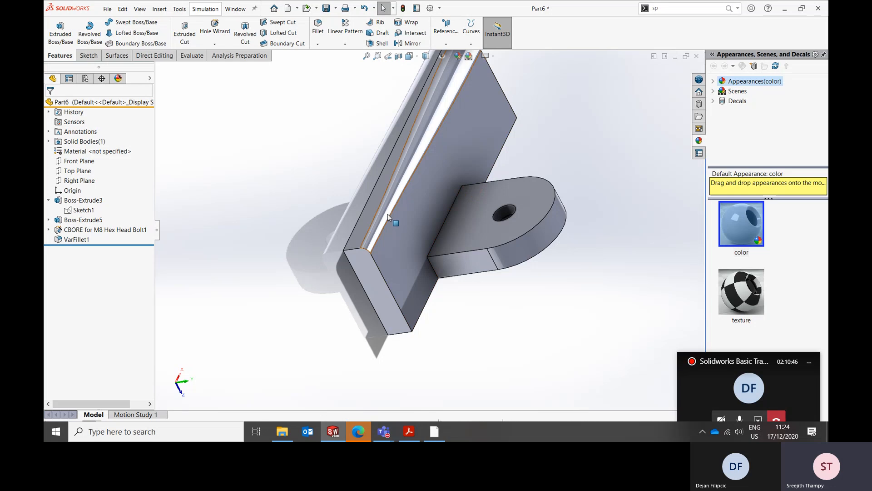
pyautogui.moveTo(398, 196); pyautogui.dragTo(434, 274, button='middle')
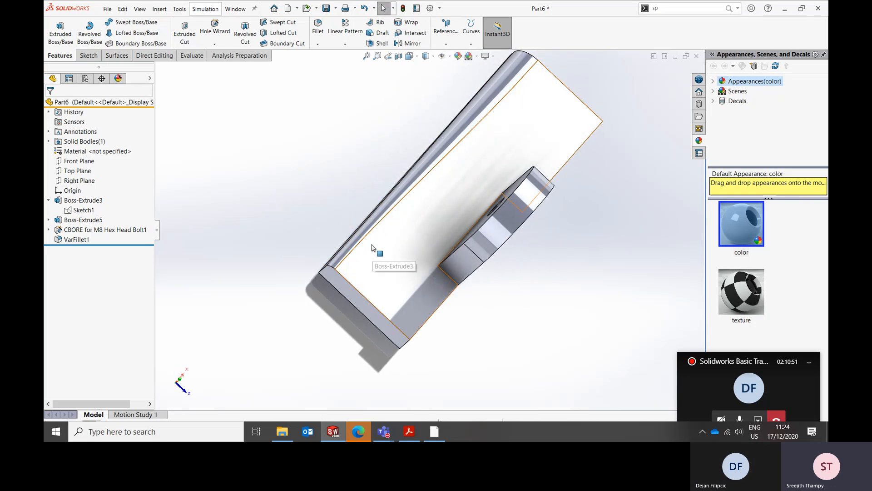
pyautogui.moveTo(359, 208); pyautogui.dragTo(404, 181, button='middle')
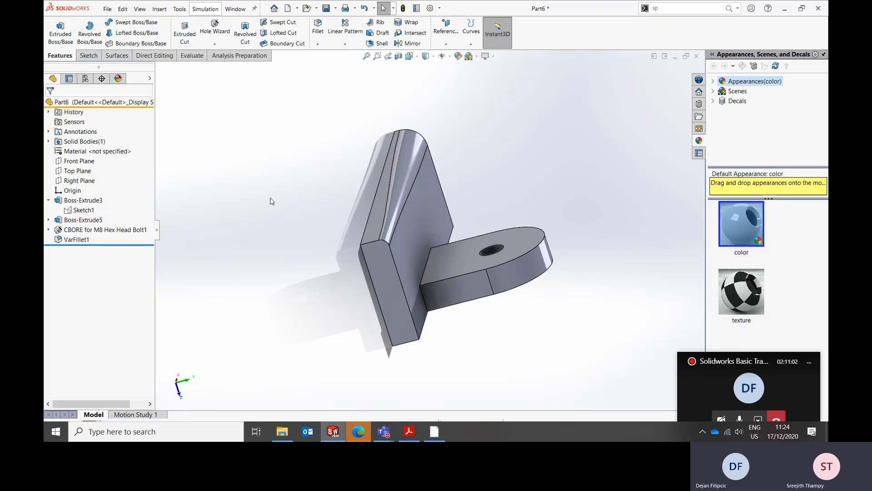
# Delete the variable radius fillet feature from the base plate.
pyautogui.click(68, 239)
pyautogui.rightClick(64, 240)
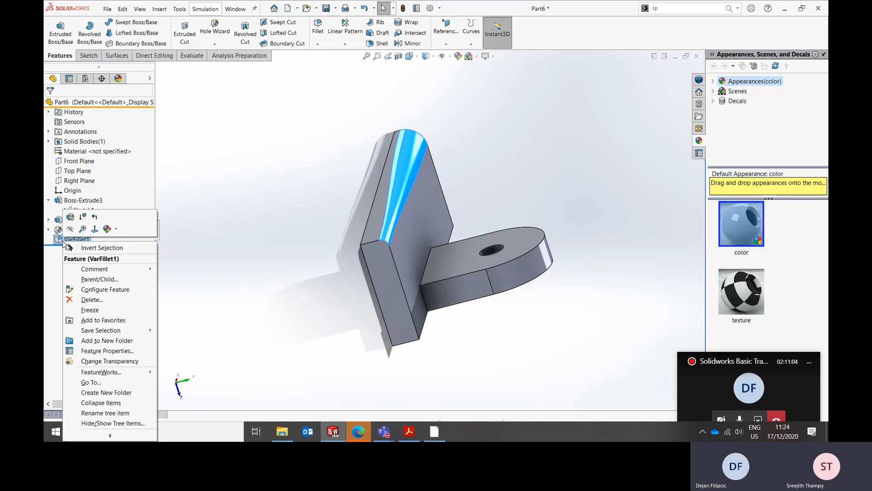
pyautogui.click(92, 300)
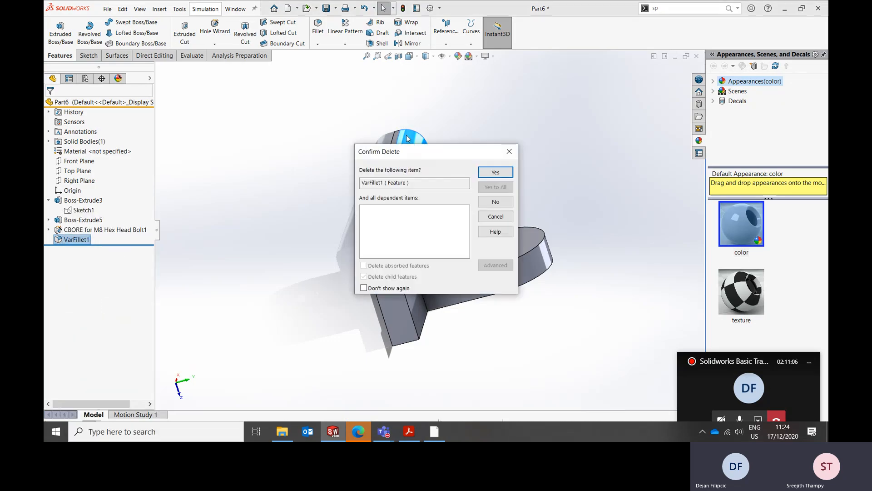
pyautogui.click(495, 172)
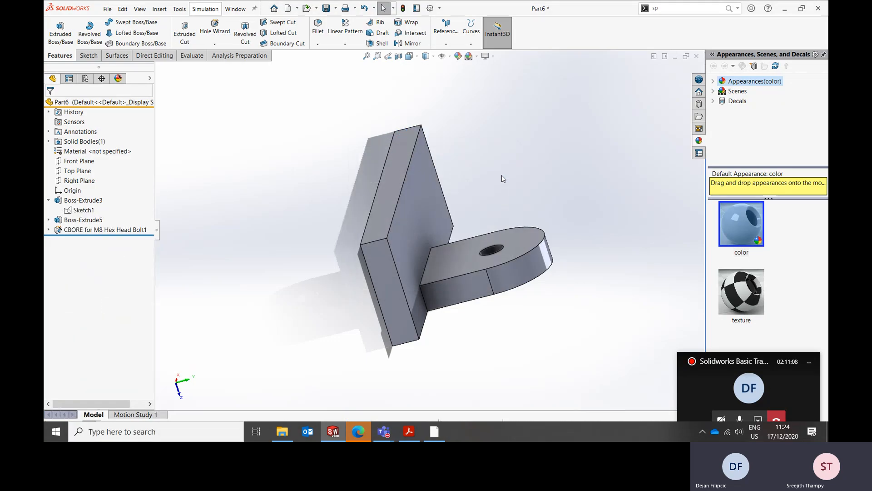
# Start an 8 mm constant size fillet on the two vertical corner edges at the base plate's left end.
pyautogui.moveTo(571, 171); pyautogui.dragTo(428, 193, button='middle')
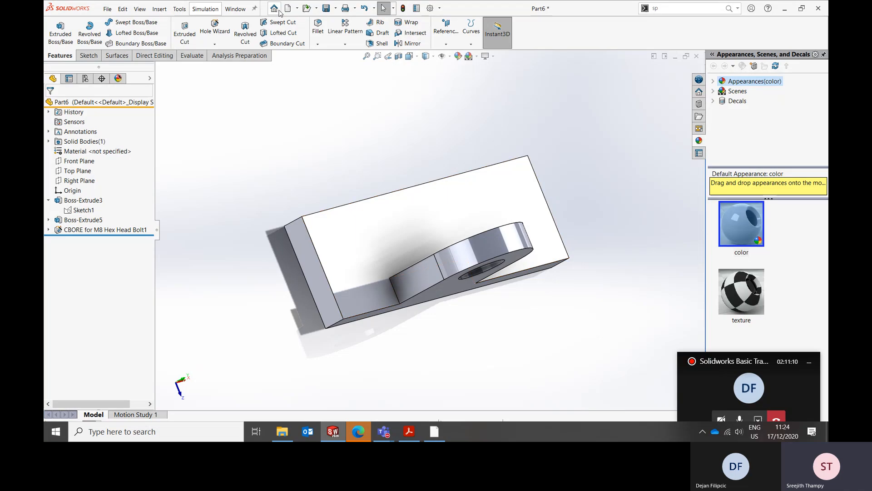
pyautogui.click(321, 47)
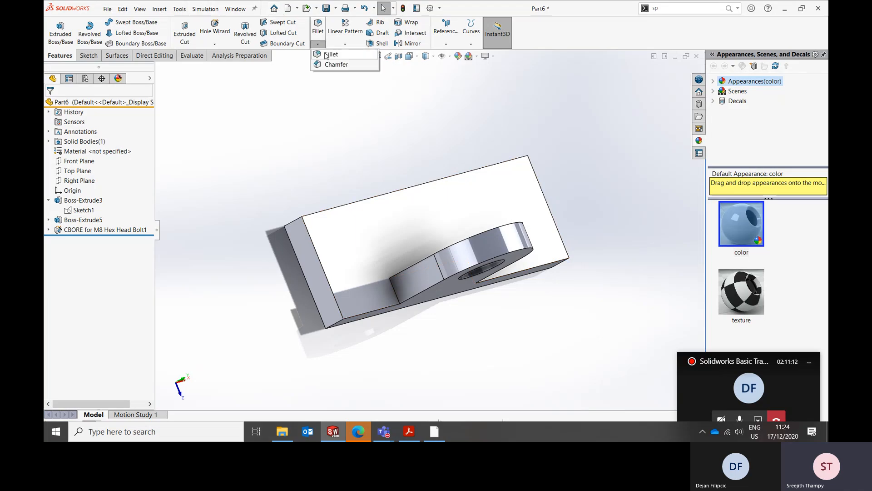
pyautogui.click(325, 55)
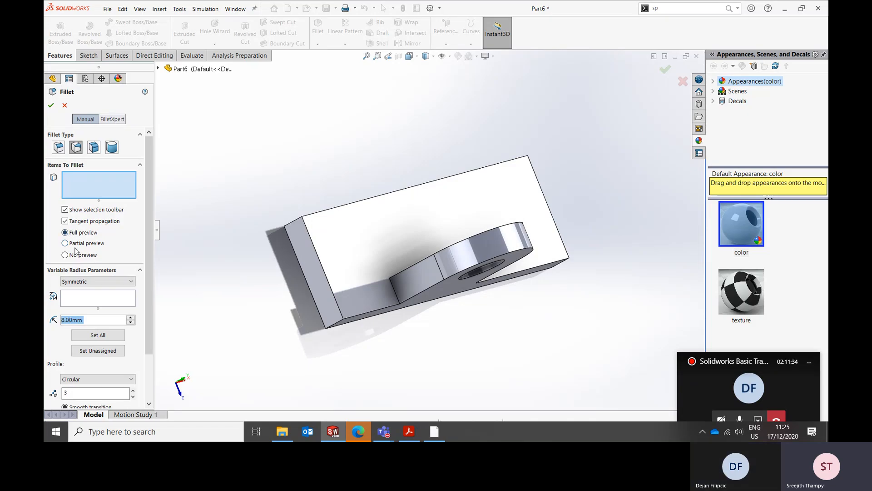
pyautogui.click(336, 324)
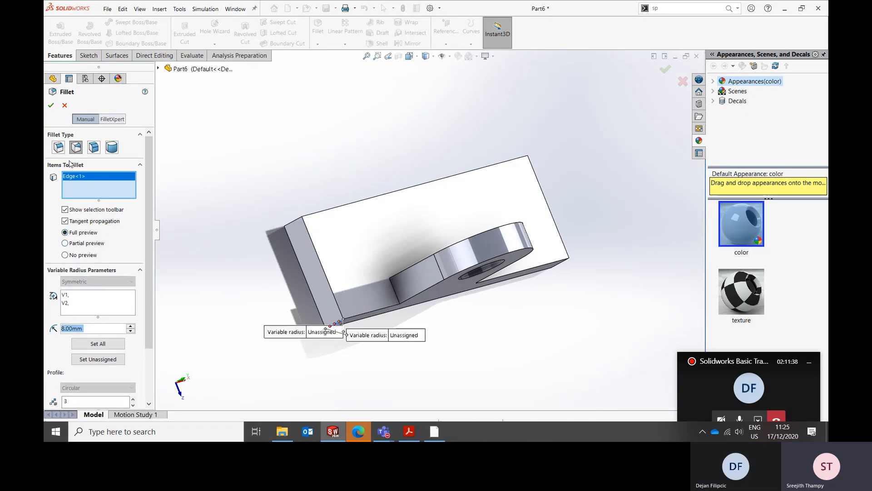
pyautogui.click(58, 147)
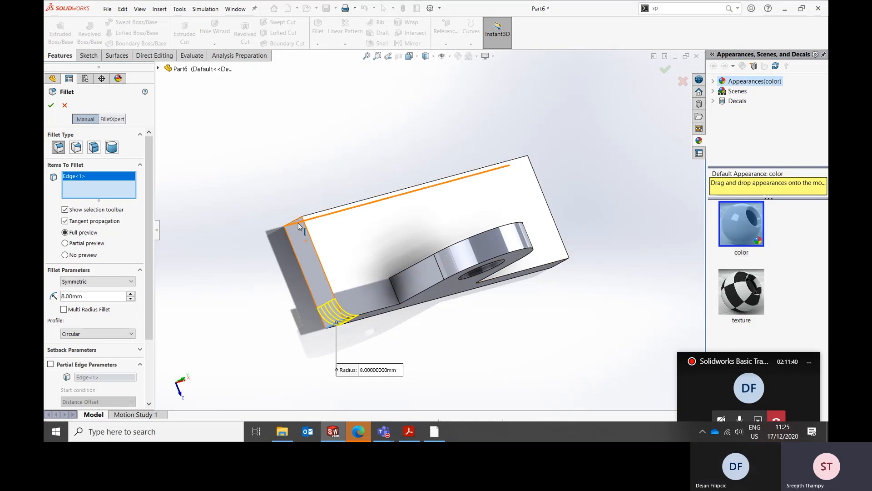
pyautogui.click(298, 223)
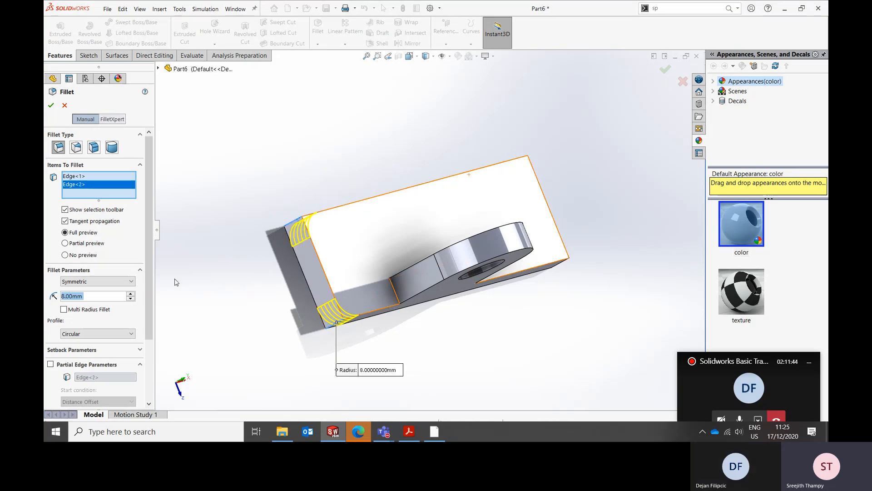
# Compare the partial preview with the full preview of the corner fillets, leaving the symmetric option selected.
pyautogui.click(82, 243)
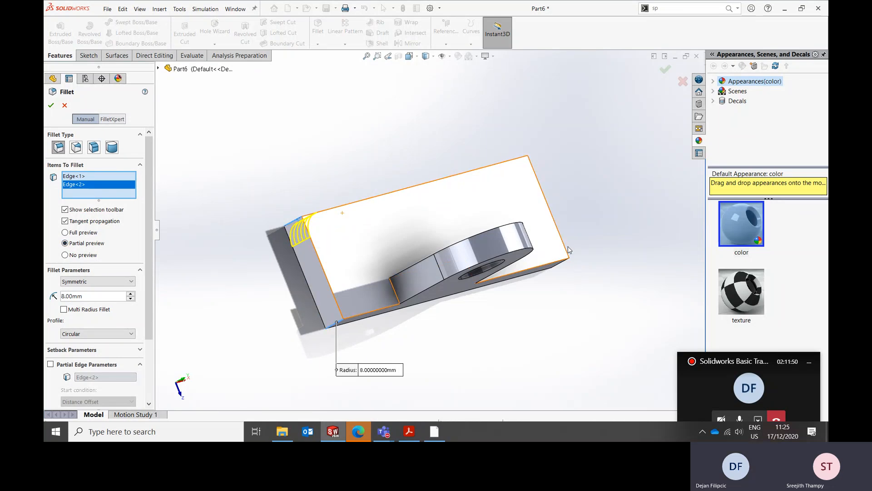
pyautogui.moveTo(551, 287); pyautogui.dragTo(479, 240, button='middle')
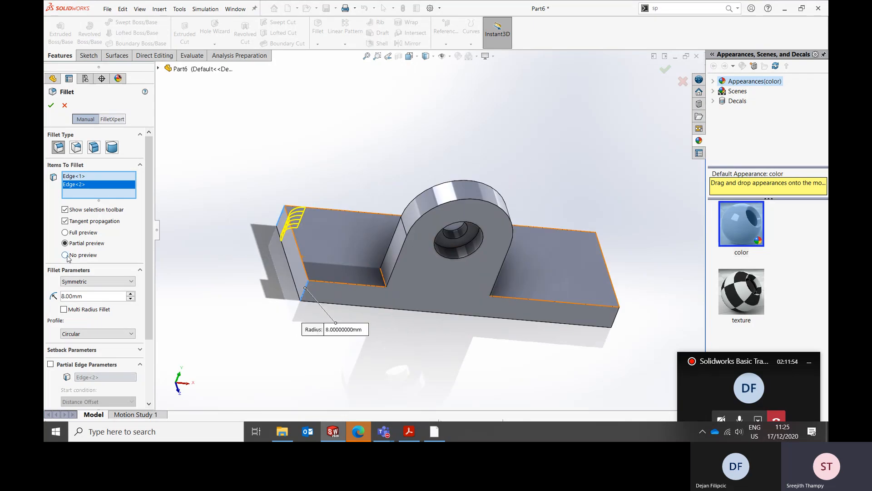
pyautogui.click(89, 280)
pyautogui.click(89, 282)
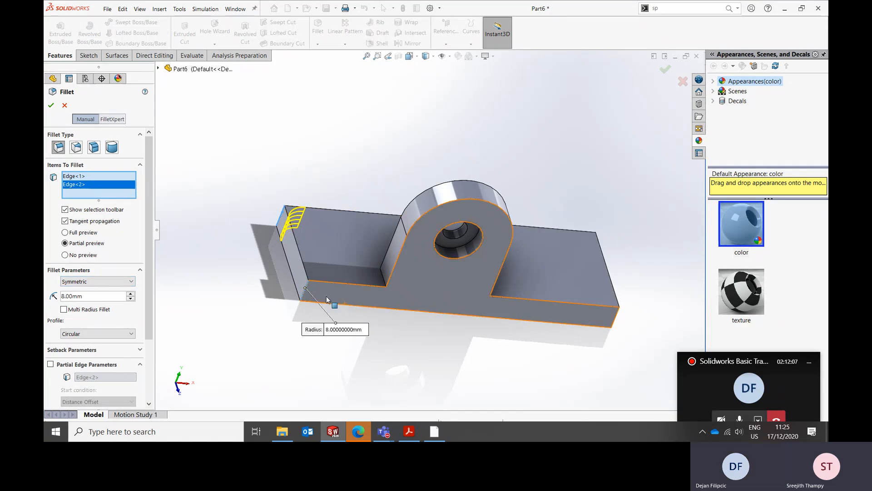
pyautogui.click(65, 233)
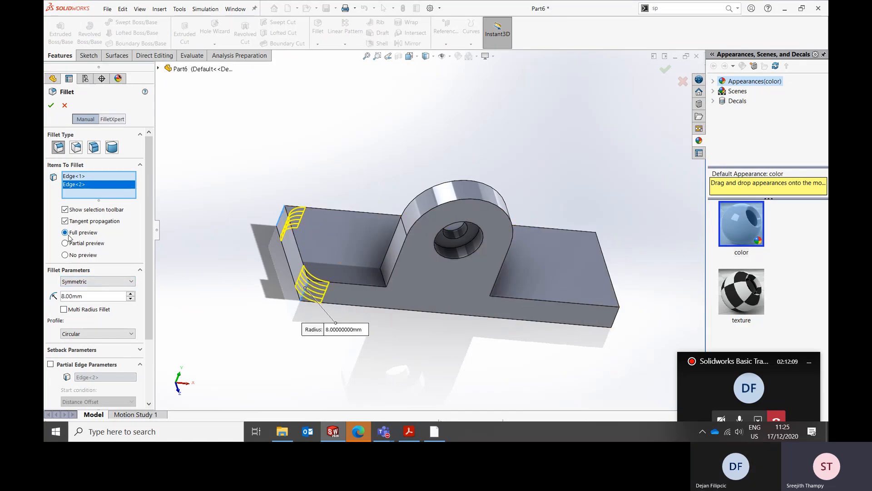
# Add the two vertical corner edges at the base plate's right end to the fillet and complete it.
pyautogui.click(618, 316)
pyautogui.moveTo(653, 261); pyautogui.dragTo(566, 253, button='middle')
pyautogui.click(559, 254)
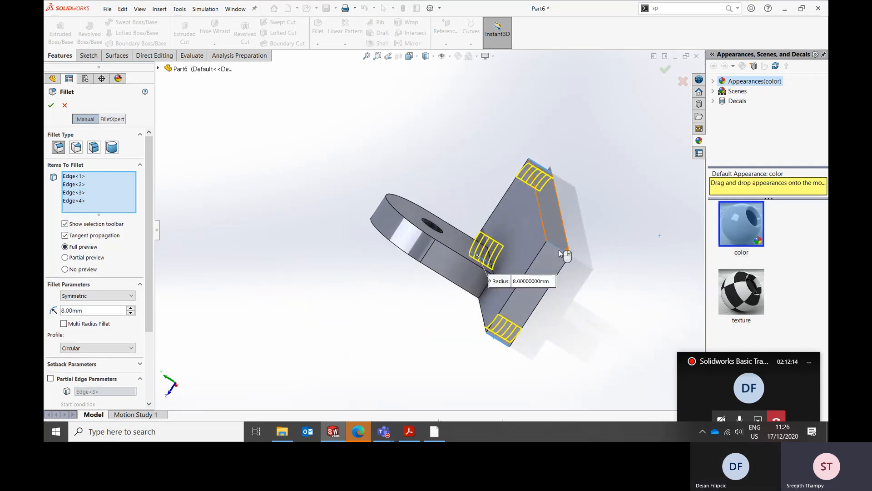
pyautogui.click(50, 105)
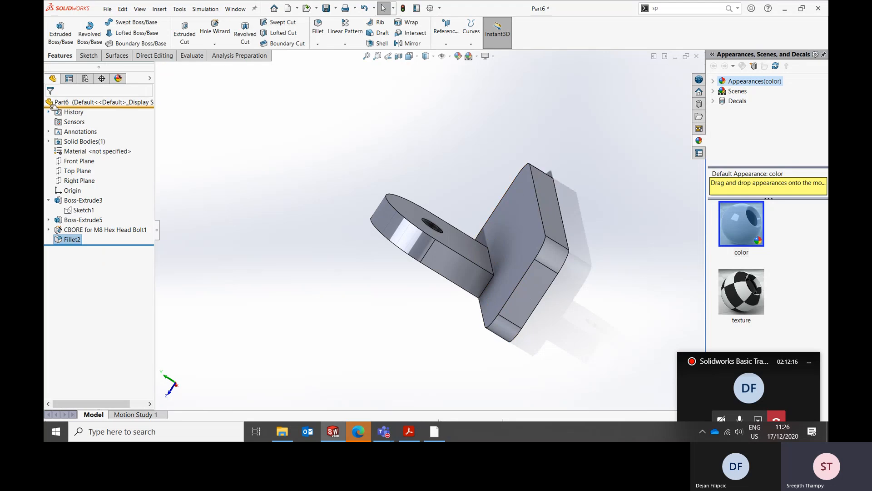
# Fillet the front and rear arched outline edges of the lug with a 3 mm radius.
pyautogui.moveTo(329, 247); pyautogui.dragTo(409, 235, button='middle')
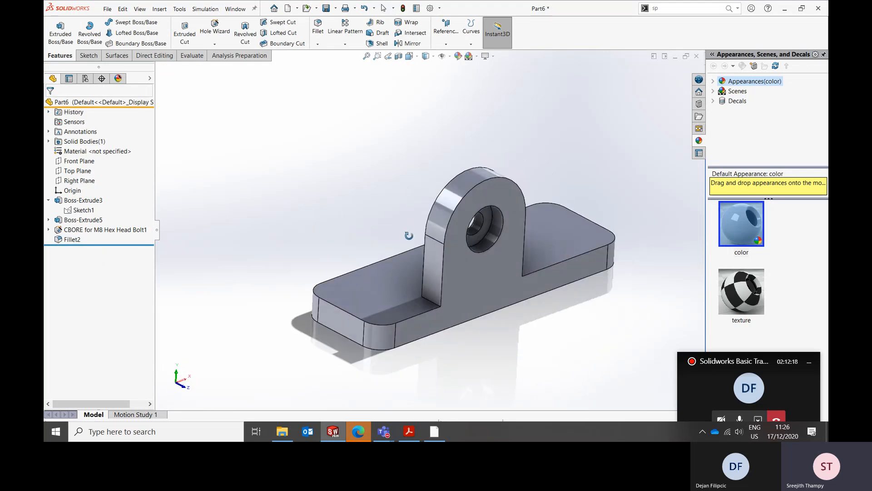
pyautogui.click(317, 27)
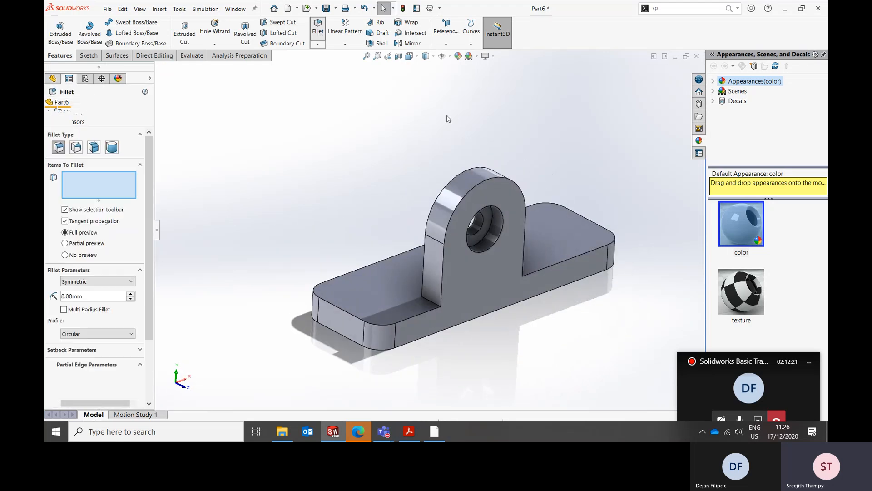
pyautogui.click(442, 271)
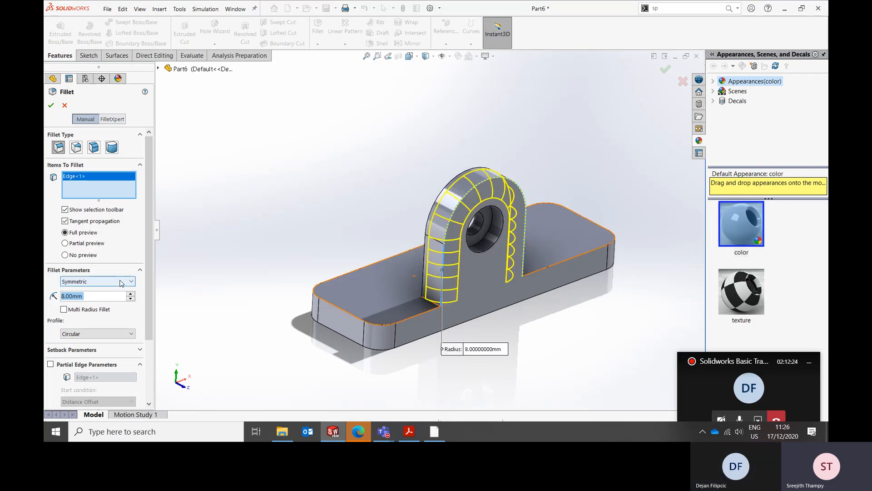
pyautogui.write('3')
pyautogui.press('Return')
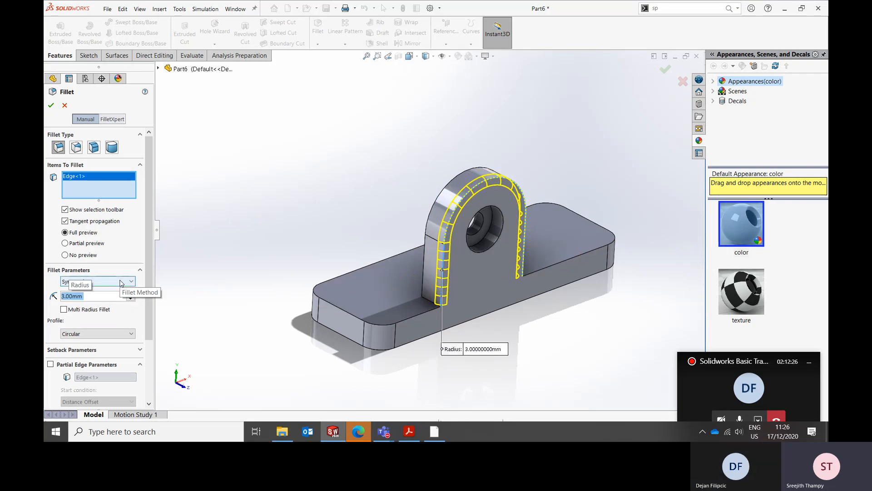
pyautogui.click(450, 184)
pyautogui.moveTo(485, 264); pyautogui.dragTo(411, 316, button='middle')
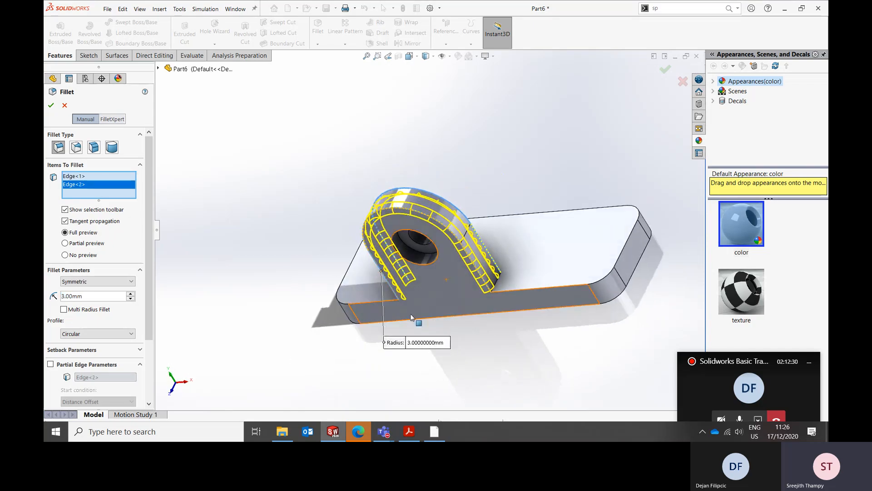
pyautogui.click(51, 104)
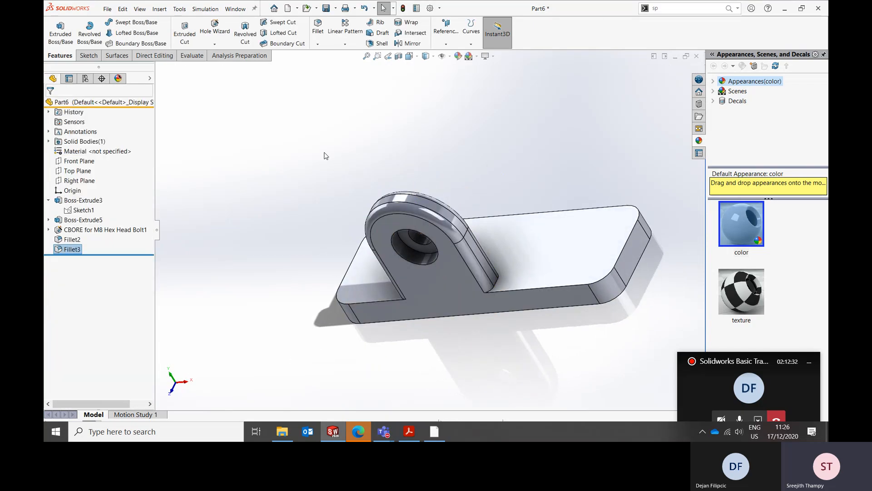
pyautogui.moveTo(357, 234); pyautogui.dragTo(391, 318, button='middle')
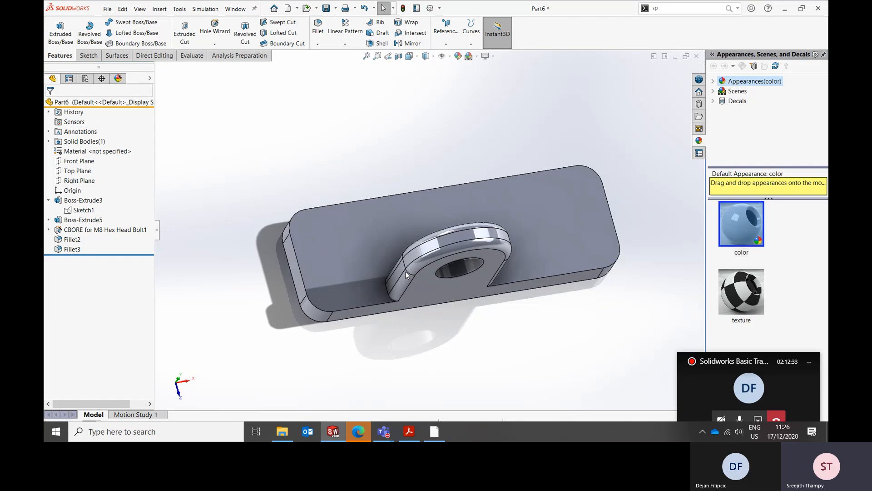
# Switch to Acrobat Reader to consult page 2 of LESSON-3.pdf for the remaining modelling steps, and return to SOLIDWORKS.
pyautogui.click(358, 432)
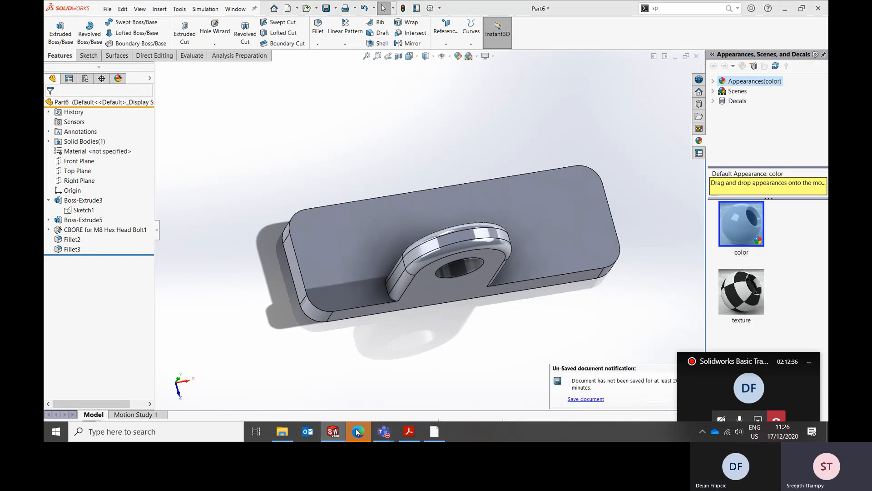
pyautogui.click(408, 432)
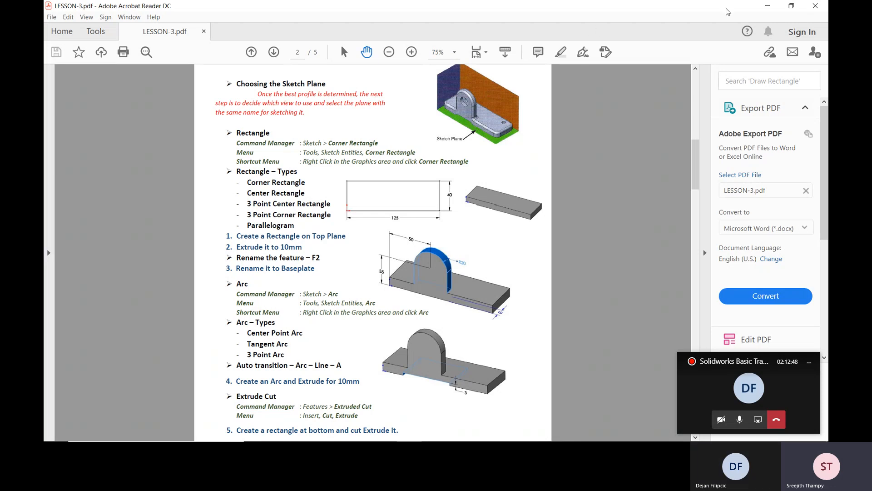
pyautogui.click(768, 5)
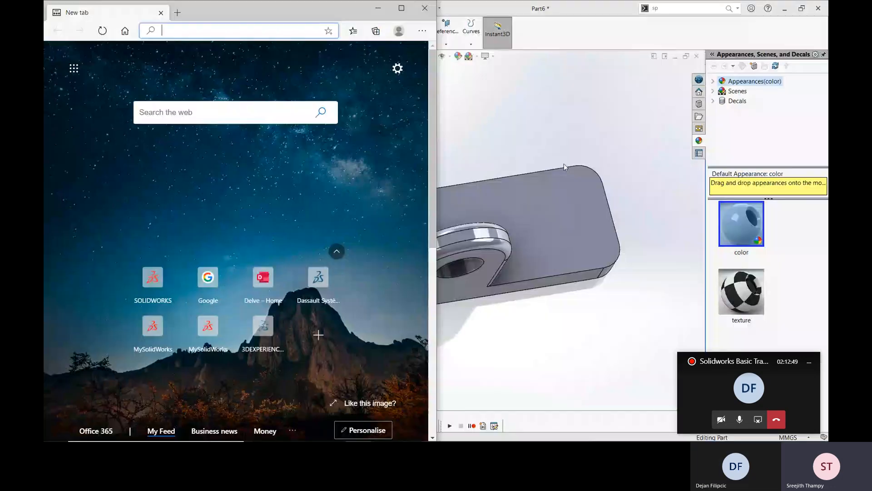
pyautogui.click(491, 128)
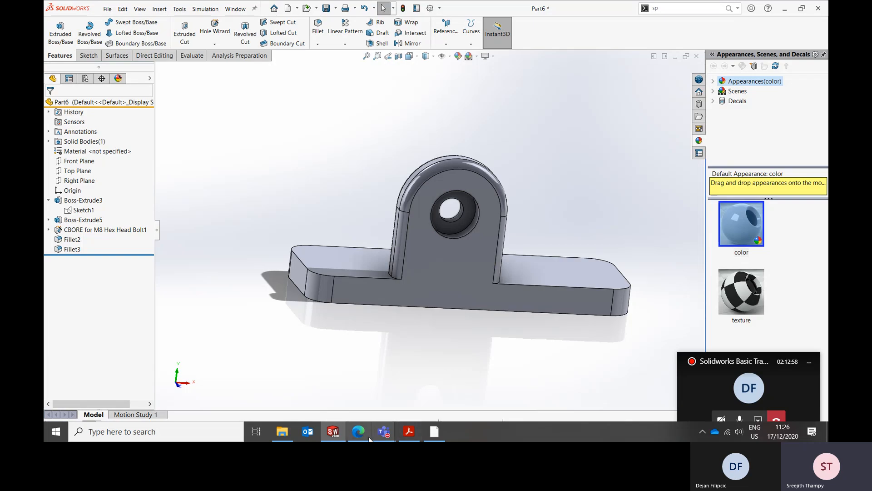
pyautogui.click(409, 432)
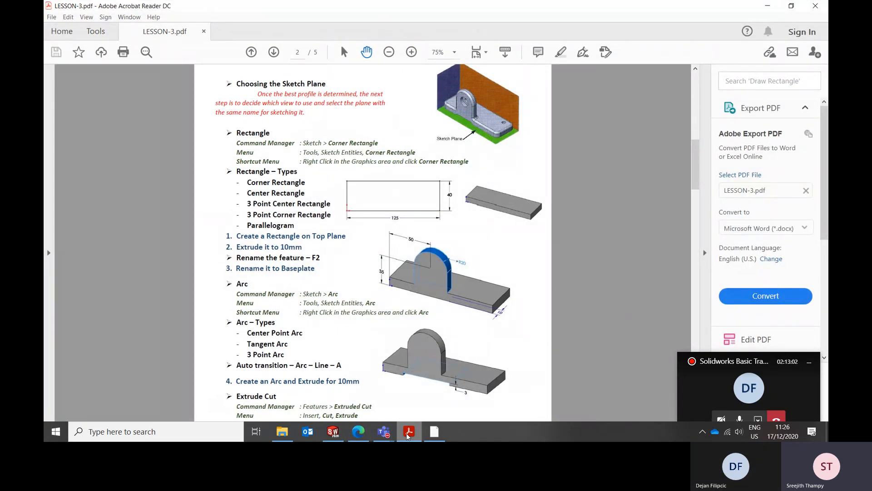
pyautogui.click(408, 432)
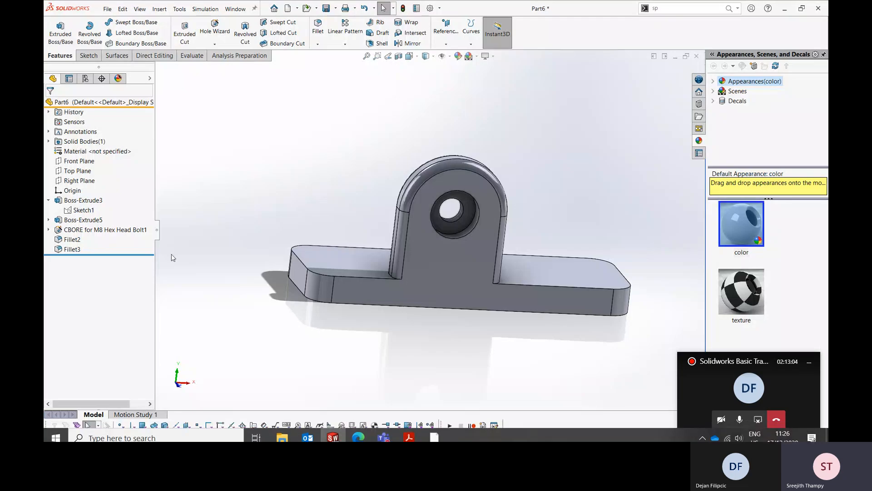
# Roll the feature history back to just after the M8 counterbore hole and start a sketch on the part's front face.
pyautogui.moveTo(150, 255); pyautogui.dragTo(149, 233)
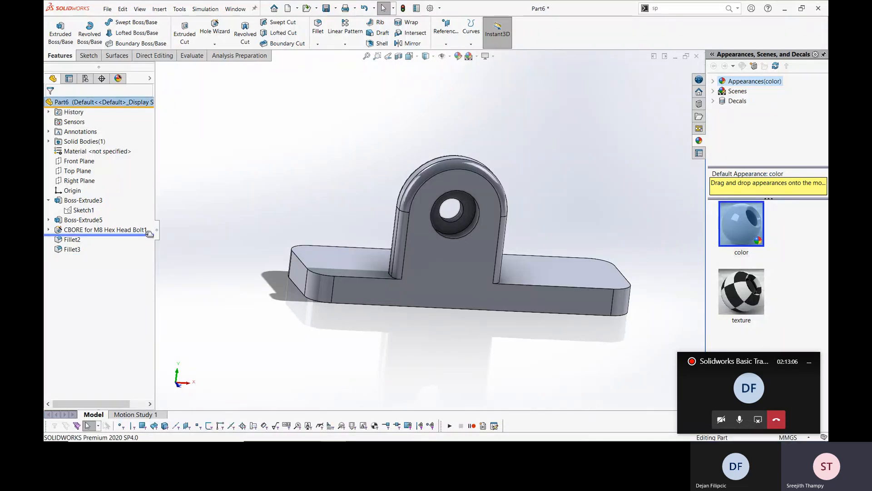
pyautogui.rightClick(393, 290)
pyautogui.click(411, 196)
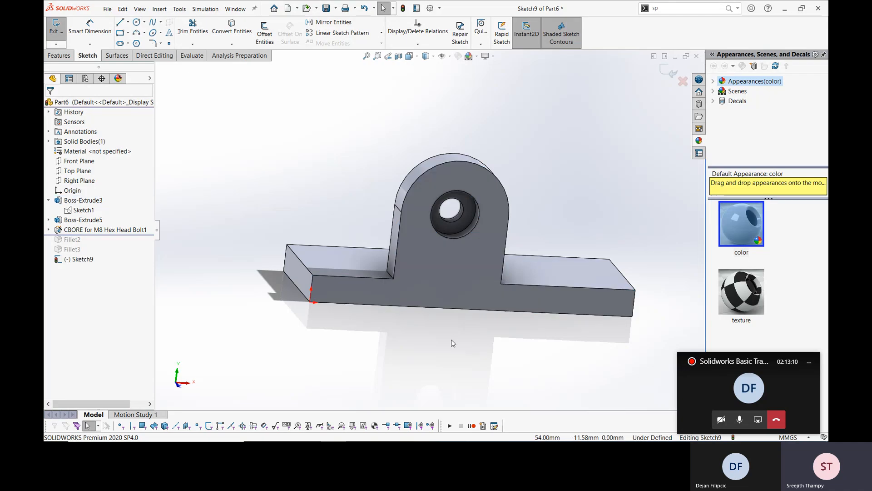
# Check the bottom rectangular cut and its dimension in LESSON-3.pdf in Acrobat Reader, and return to the SOLIDWORKS sketch.
pyautogui.moveTo(370, 439)
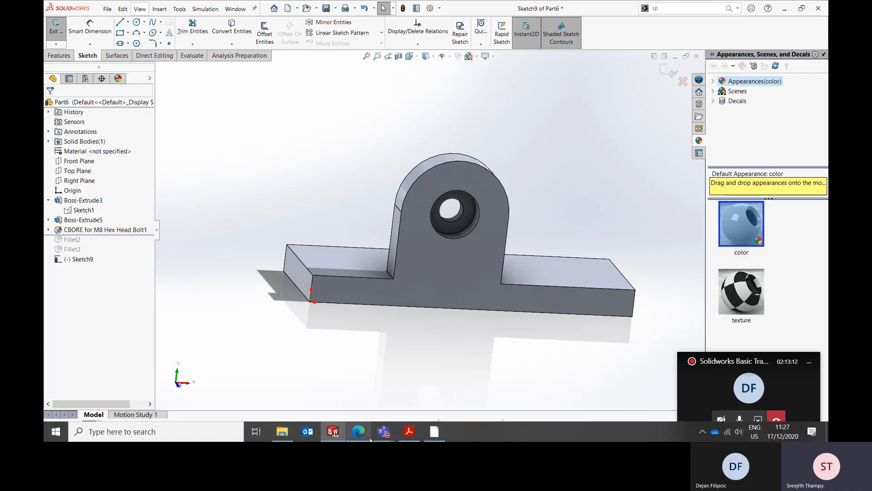
pyautogui.click(409, 431)
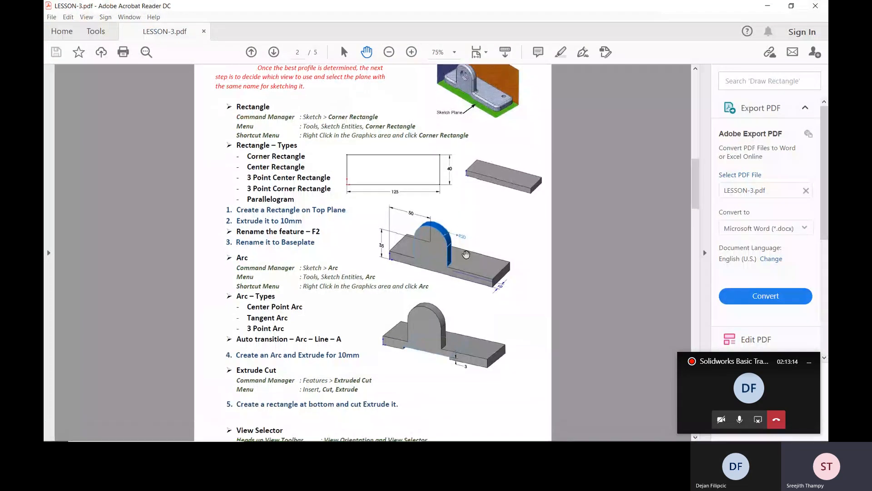
pyautogui.scroll(-1, 466, 254)
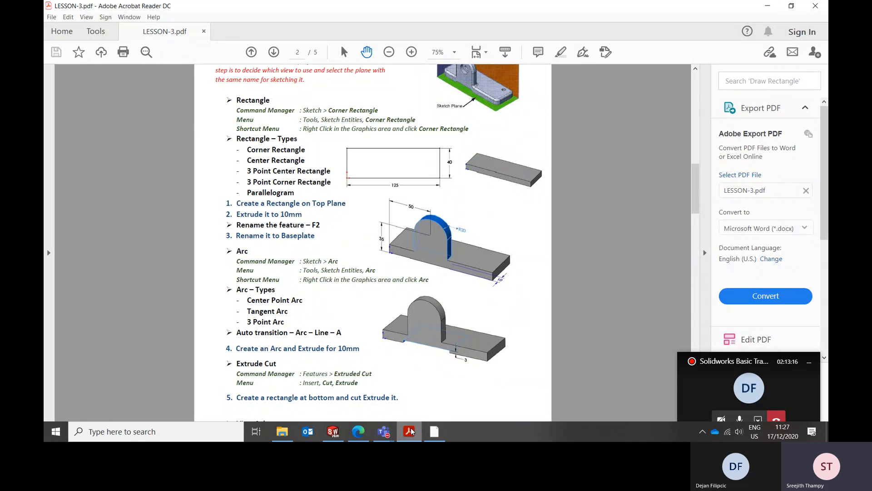
pyautogui.click(409, 431)
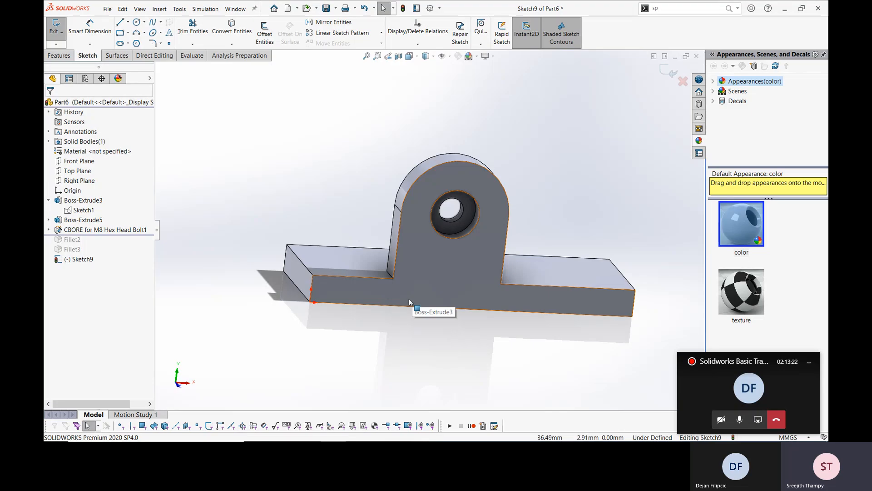
# Sketch a corner rectangle about 53 mm long and 2.9 mm high along the bottom edge of the base plate's front face.
pyautogui.hotkey('ctrl', '1')
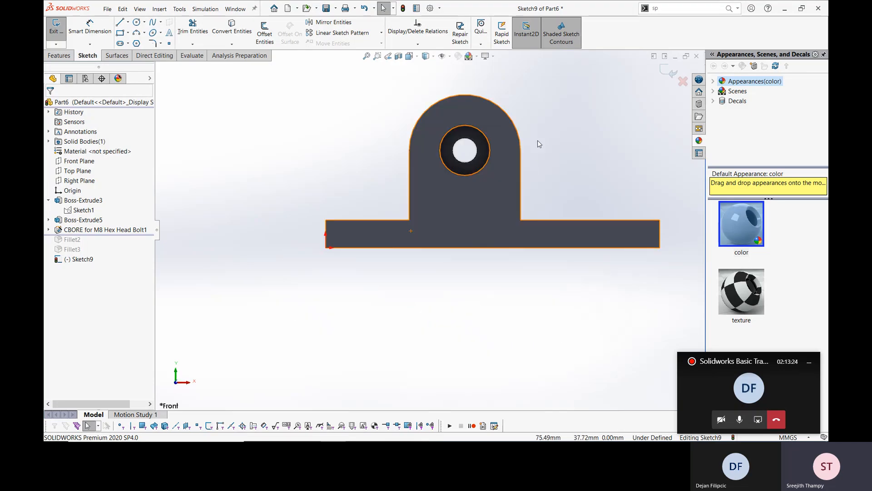
pyautogui.scroll(-2, 554, 133)
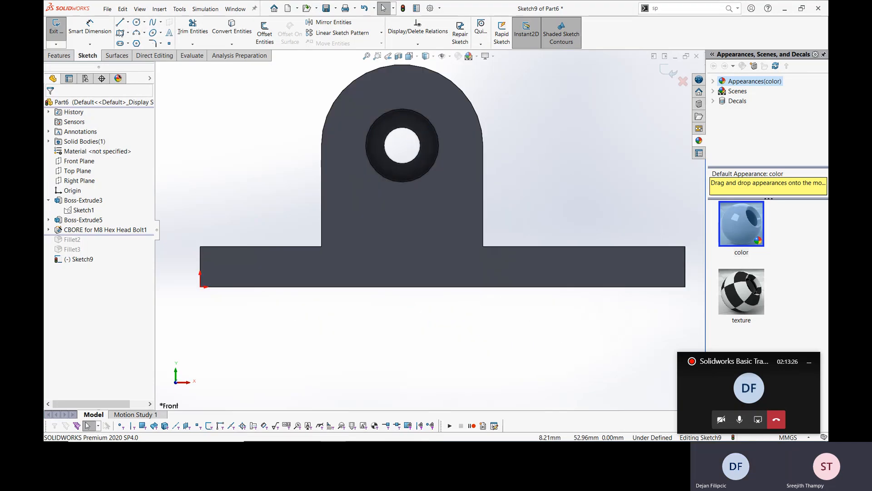
pyautogui.click(120, 32)
pyautogui.click(304, 287)
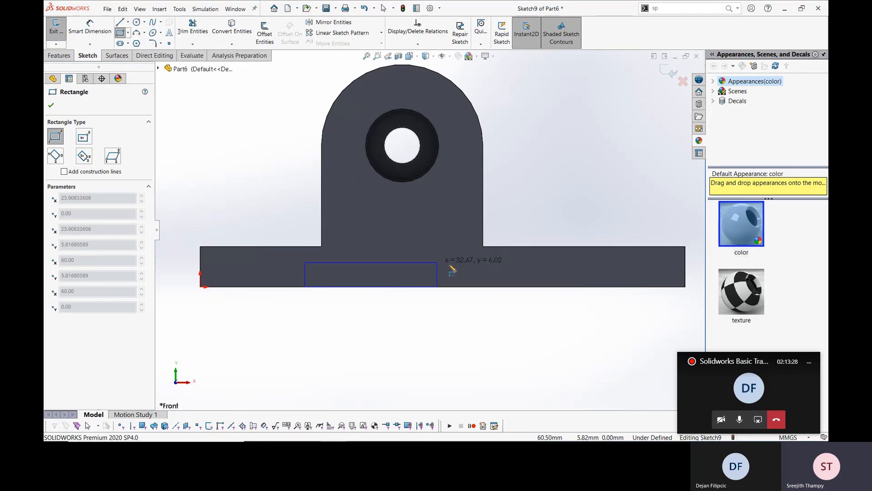
pyautogui.click(519, 275)
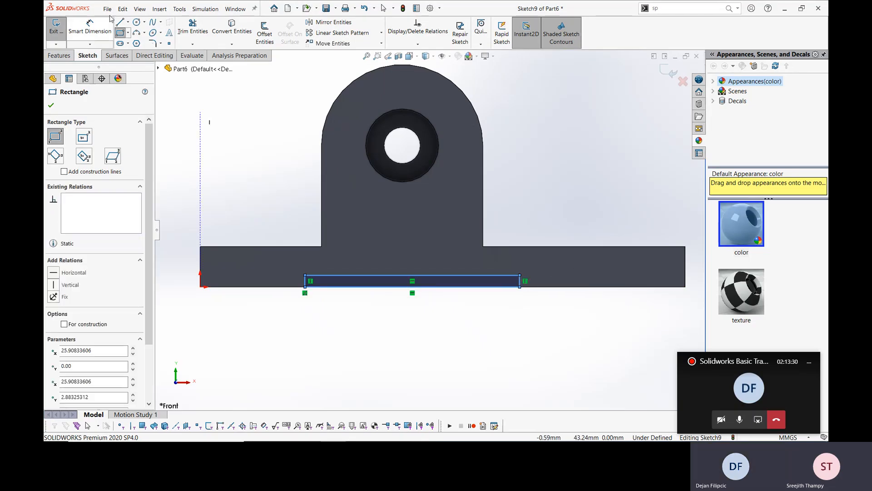
# Dimension the rectangle's height to 3 mm and exit the sketch.
pyautogui.click(98, 29)
pyautogui.click(537, 287)
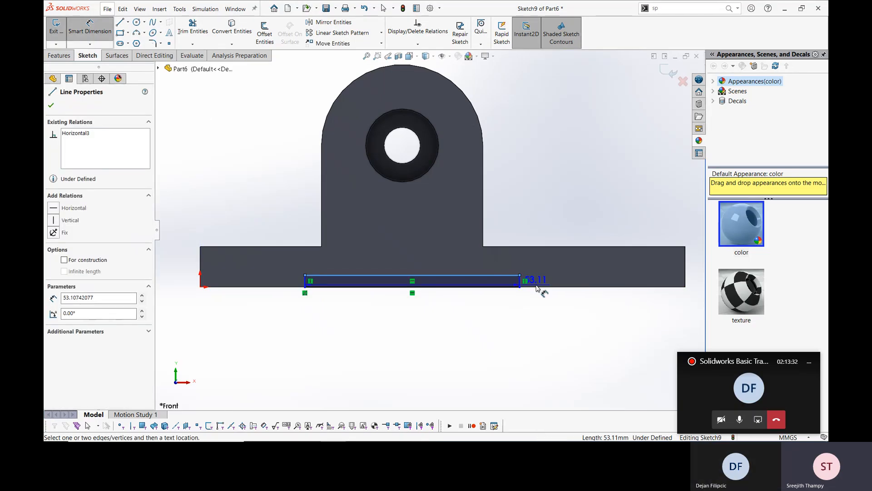
pyautogui.click(538, 287)
pyautogui.click(551, 272)
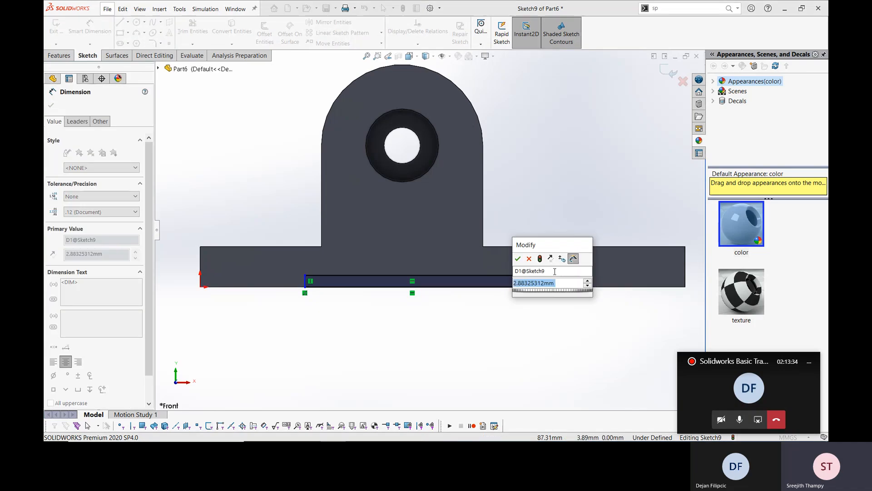
pyautogui.write('3')
pyautogui.press('Return')
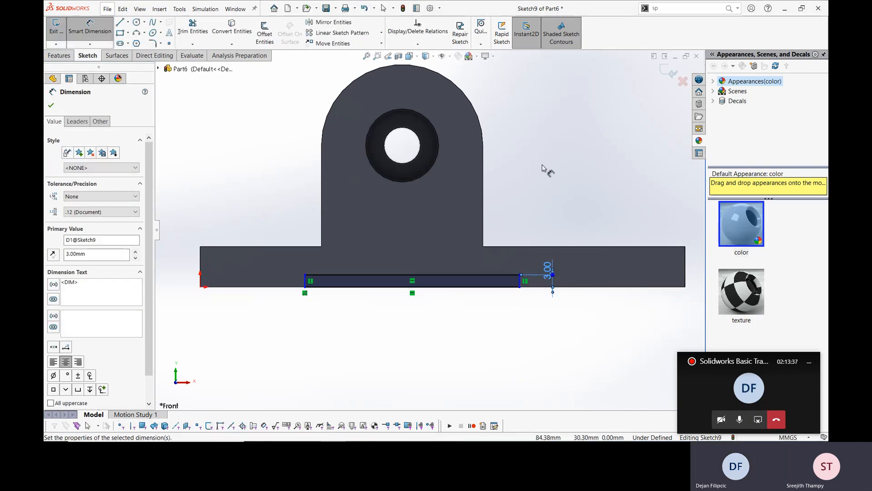
pyautogui.click(668, 76)
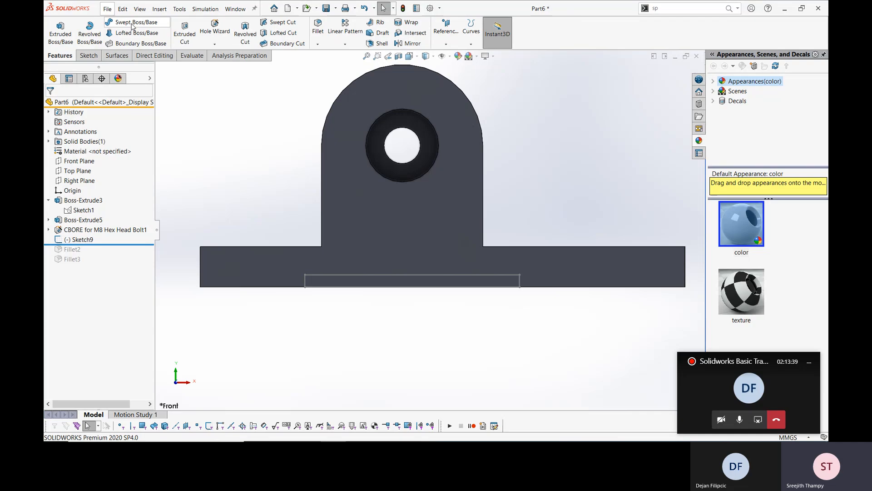
# Cut the rectangle sketch through the bottom of the base plate with a blind Extruded Cut about 56.4 mm deep.
pyautogui.click(184, 32)
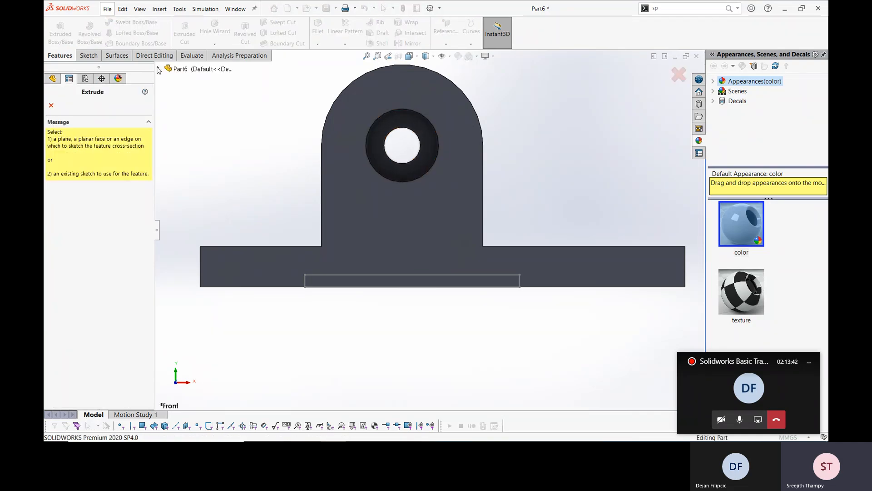
pyautogui.click(158, 69)
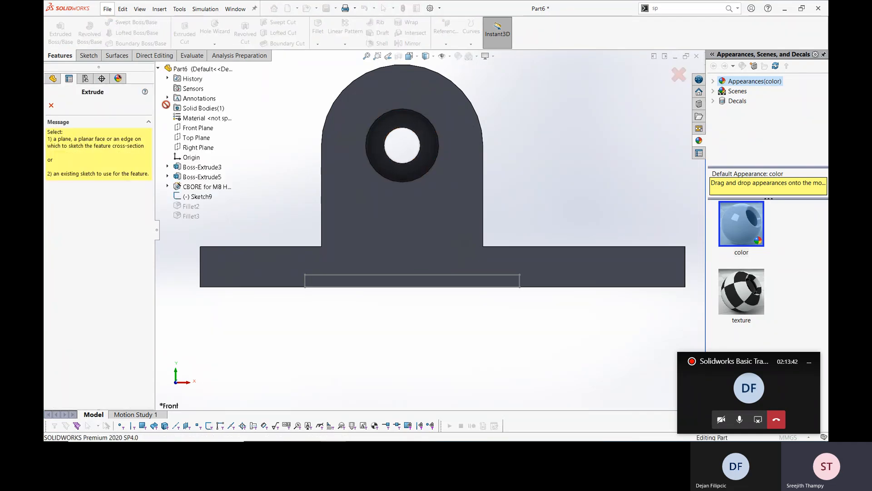
pyautogui.click(197, 197)
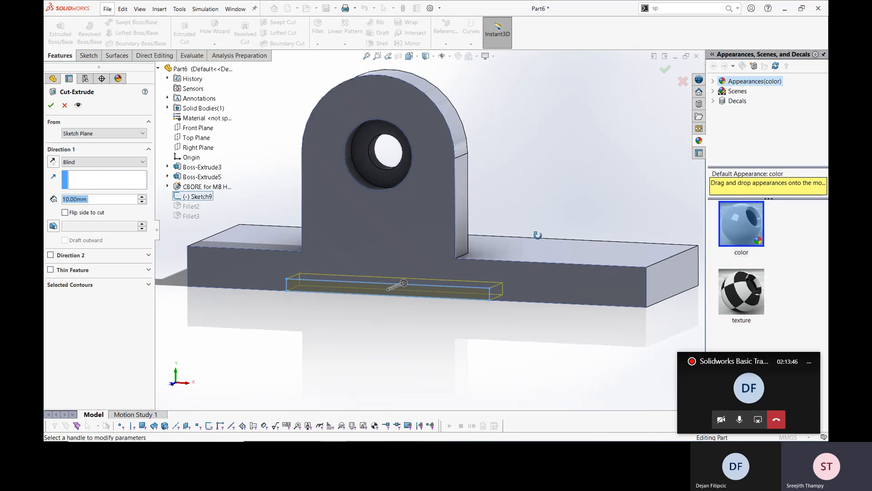
pyautogui.moveTo(537, 235); pyautogui.dragTo(499, 267, button='middle')
pyautogui.moveTo(421, 273); pyautogui.dragTo(567, 194)
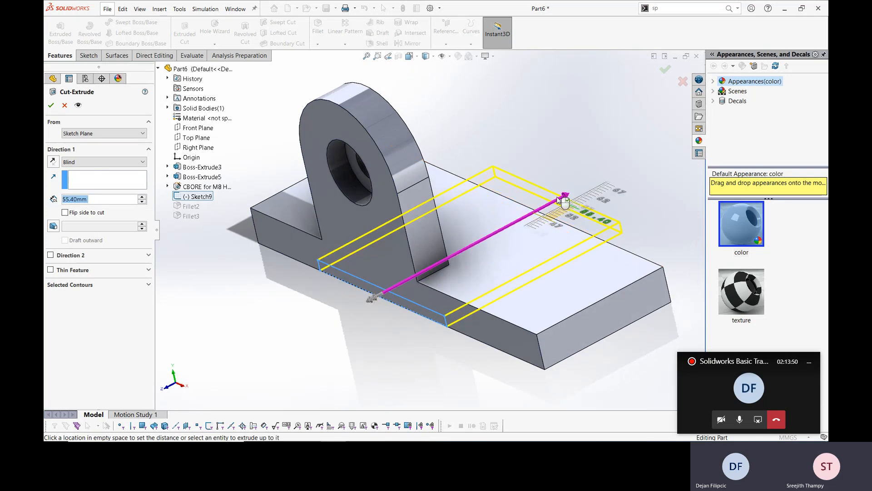
pyautogui.click(51, 106)
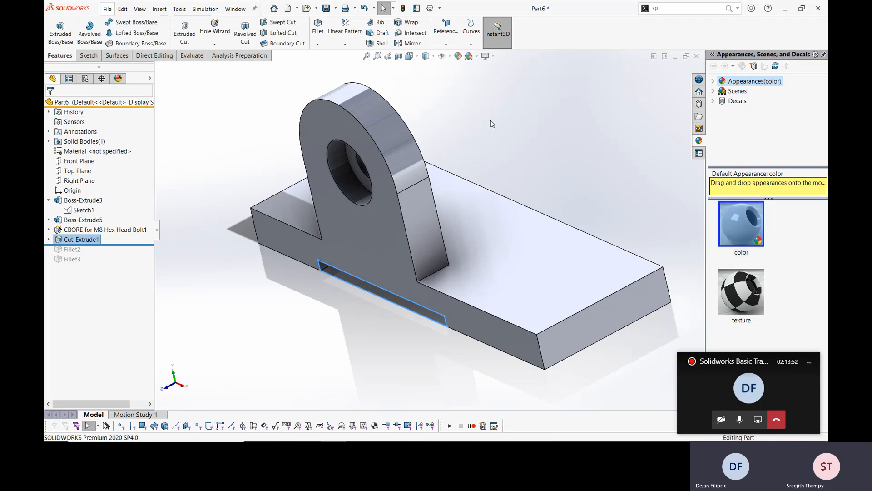
pyautogui.scroll(3, 517, 169)
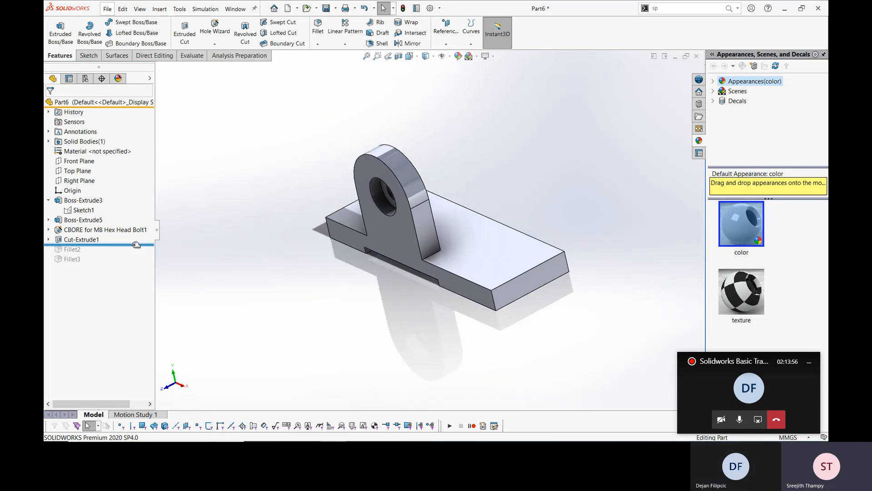
# Open the extruded cut at the base plate's bottom for editing.
pyautogui.moveTo(136, 245); pyautogui.dragTo(137, 260)
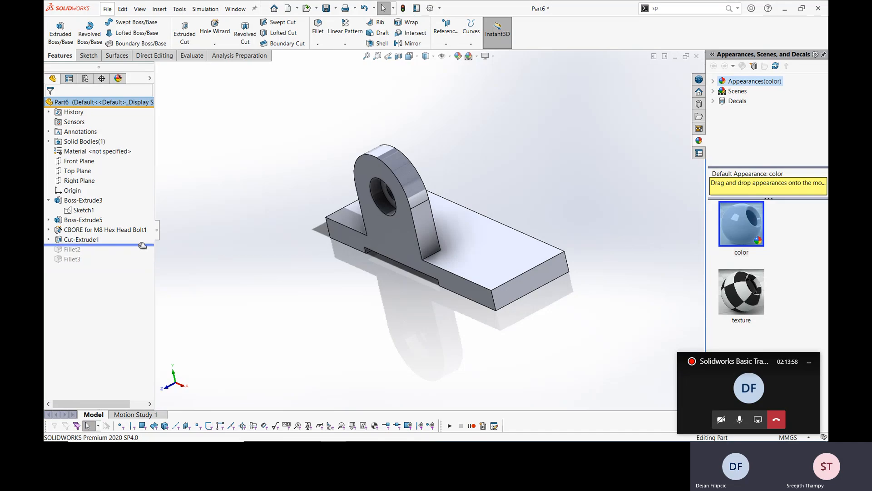
pyautogui.click(81, 240)
pyautogui.rightClick(92, 244)
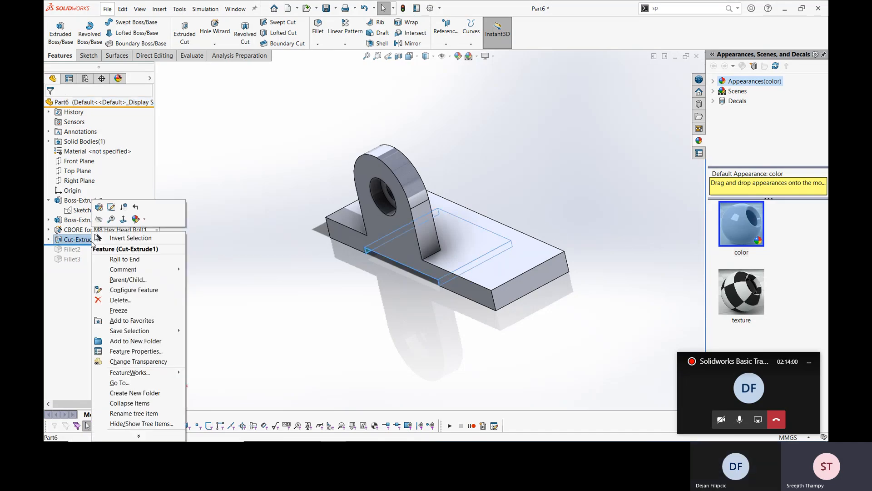
pyautogui.click(98, 210)
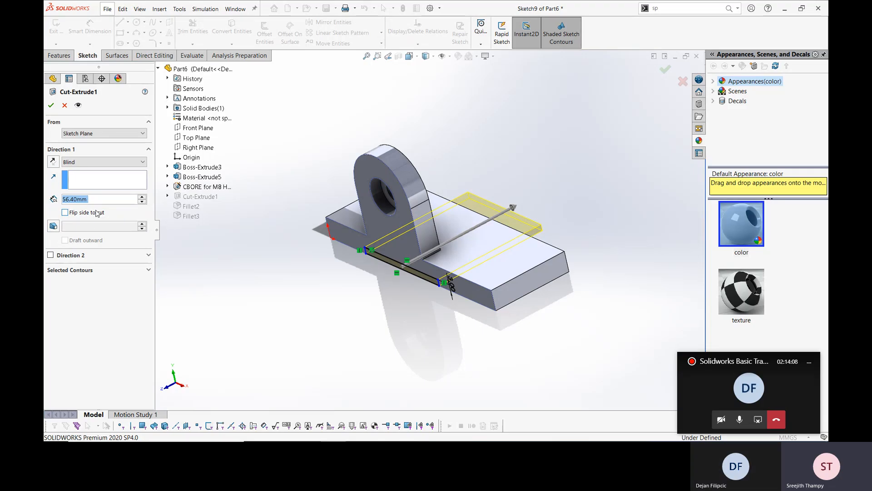
# Try the 56.40 mm blind cut of the underside rectangle with Flip side to cut turned on.
pyautogui.click(65, 212)
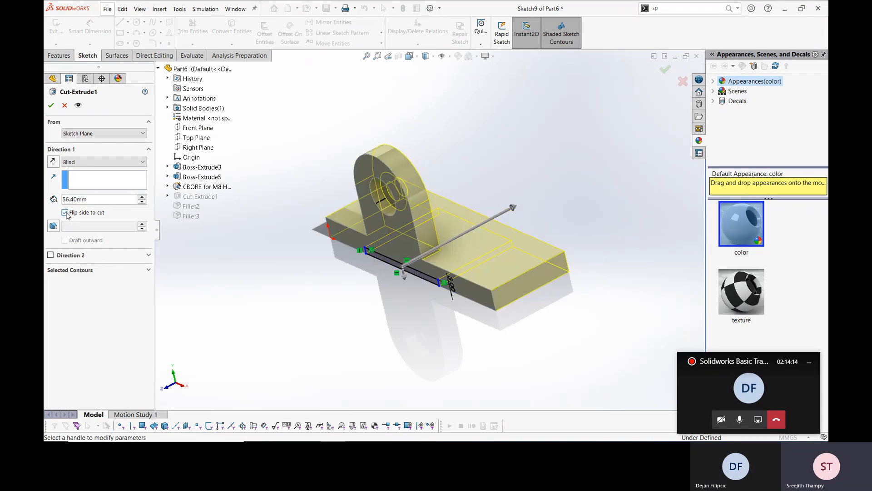
pyautogui.click(50, 105)
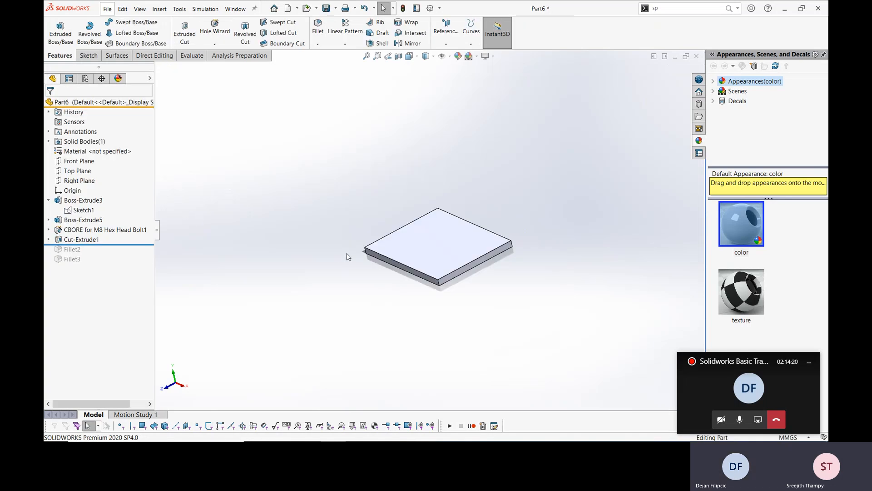
# Edit Cut-Extrude1 and turn off Flip side to cut so that only the underside rectangle is removed.
pyautogui.click(59, 240)
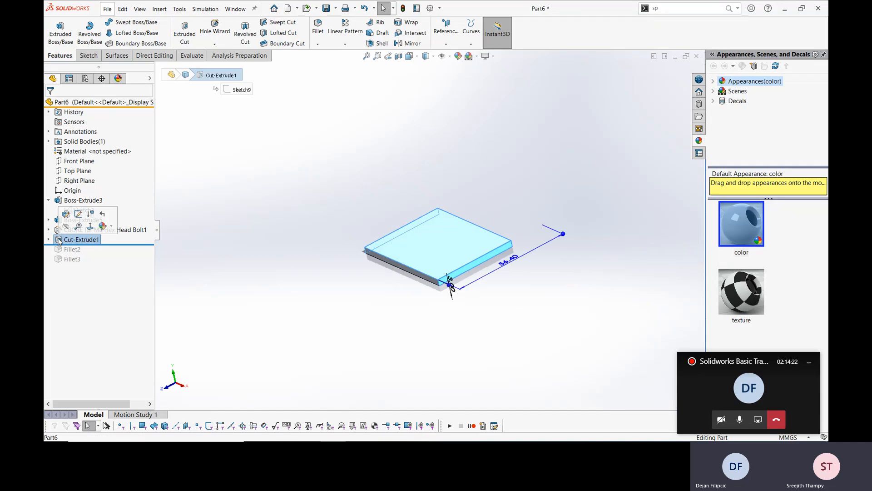
pyautogui.rightClick(59, 240)
pyautogui.click(66, 207)
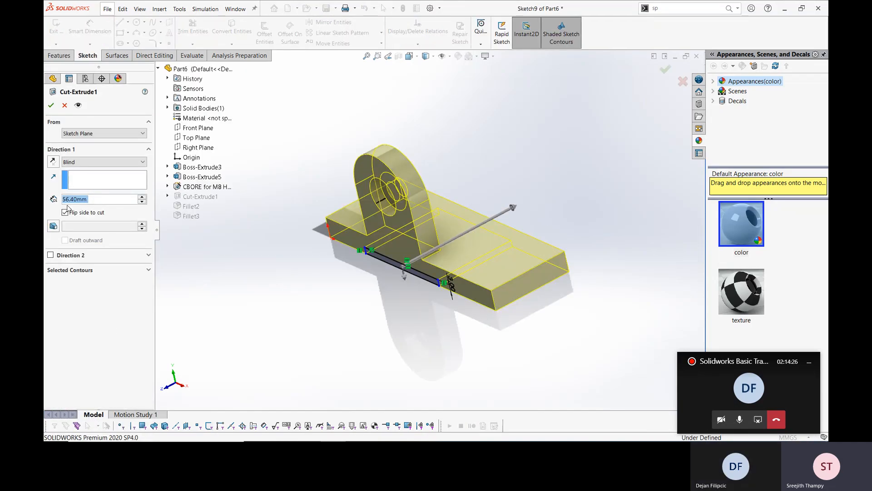
pyautogui.click(66, 213)
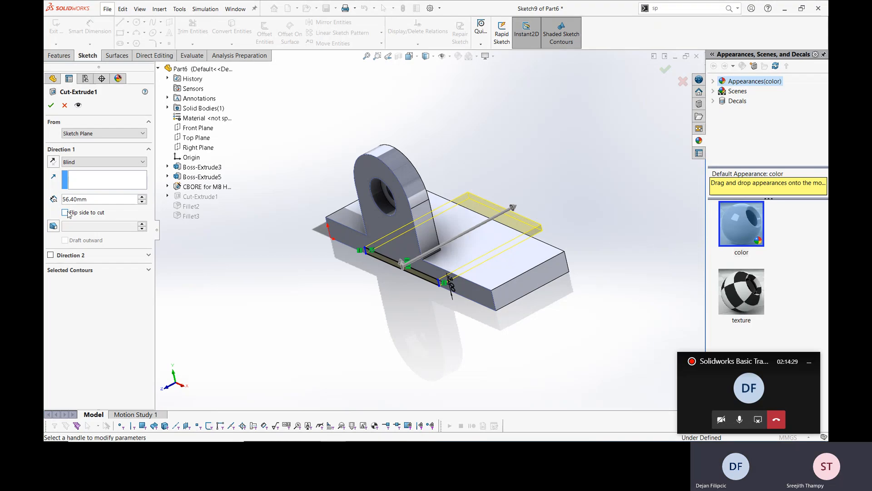
pyautogui.click(51, 105)
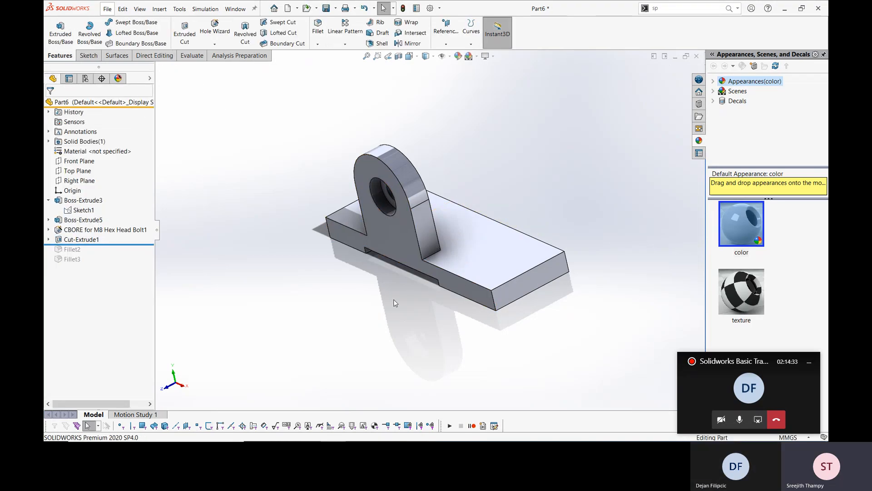
# Roll the feature history forward to include Fillet2 on the base plate corners.
pyautogui.moveTo(393, 299); pyautogui.dragTo(439, 268, button='middle')
pyautogui.moveTo(145, 245); pyautogui.dragTo(144, 254)
pyautogui.moveTo(284, 282); pyautogui.dragTo(290, 310, button='middle')
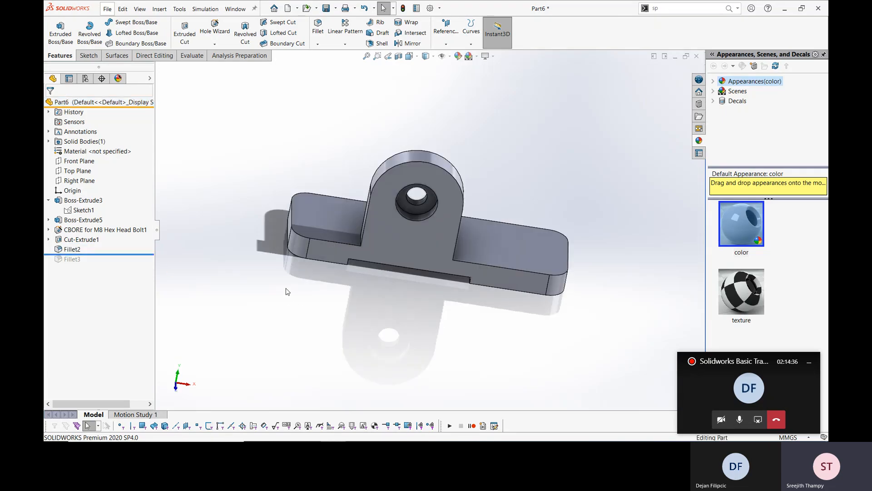
pyautogui.moveTo(319, 256); pyautogui.dragTo(294, 210, button='middle')
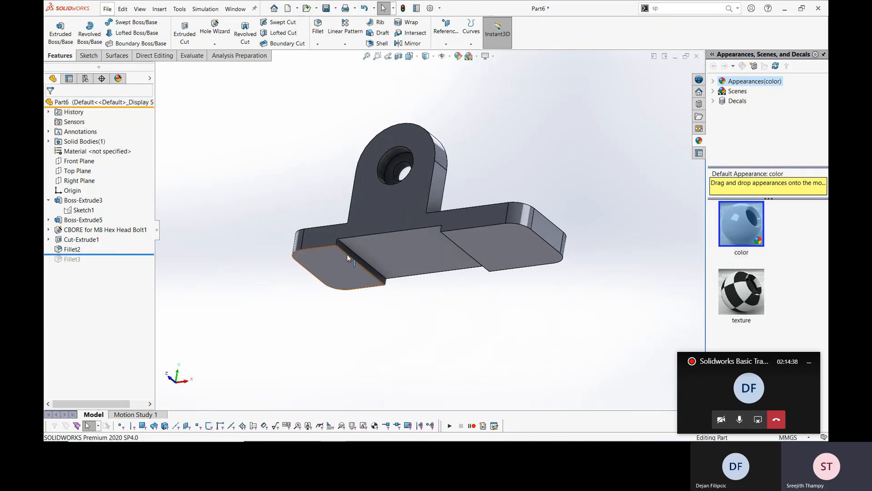
# Edit Fillet2 to add one edge on each side of the underside recess, using the 8 mm radius.
pyautogui.rightClick(75, 249)
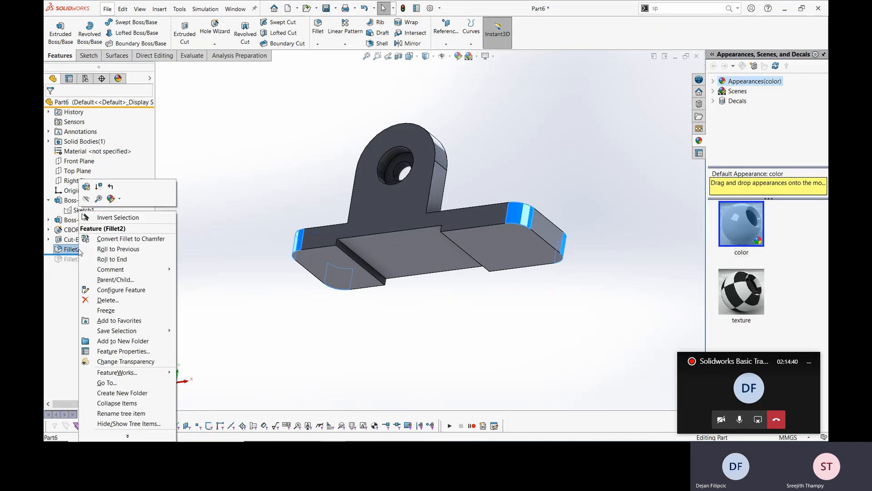
pyautogui.click(86, 186)
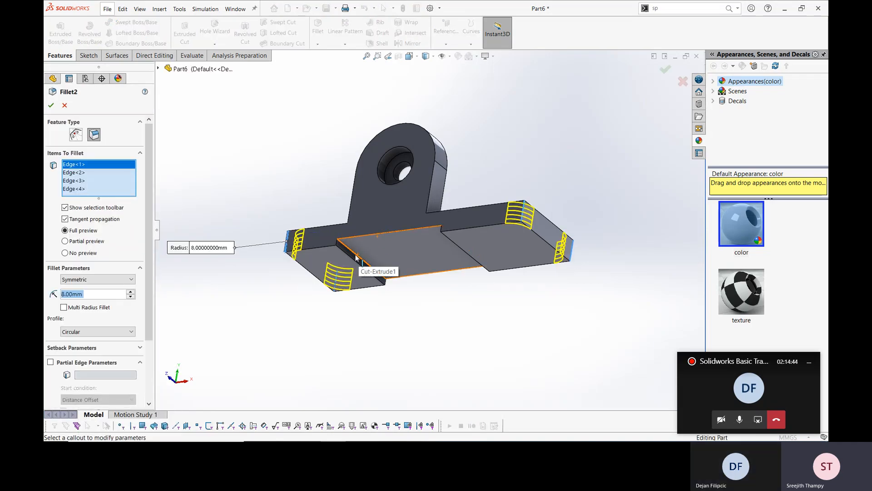
pyautogui.click(396, 270)
pyautogui.moveTo(396, 271); pyautogui.dragTo(471, 260, button='middle')
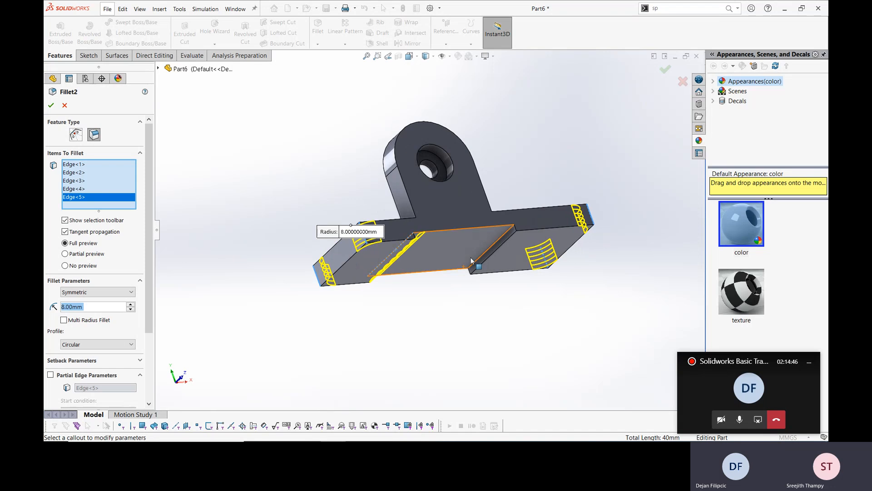
pyautogui.click(488, 250)
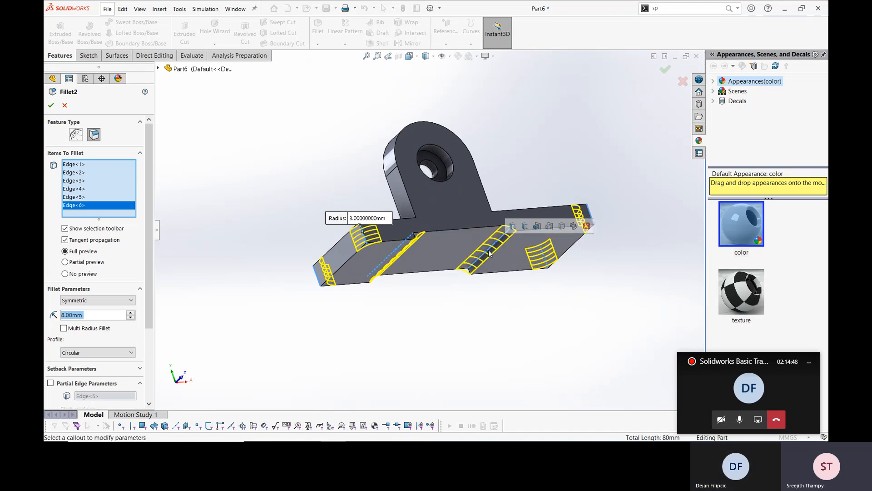
pyautogui.click(51, 105)
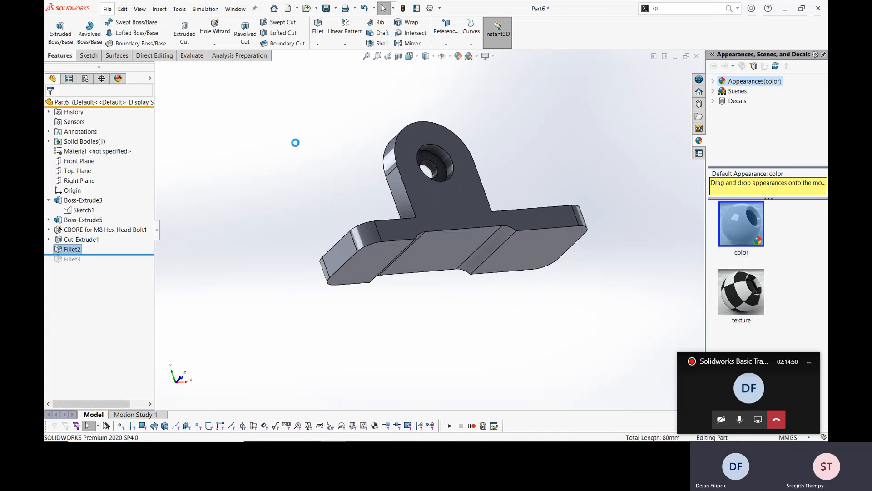
# Roll the feature history forward to include Fillet3 on the upright lug.
pyautogui.moveTo(294, 142); pyautogui.dragTo(377, 216, button='middle')
pyautogui.moveTo(144, 255); pyautogui.dragTo(141, 264)
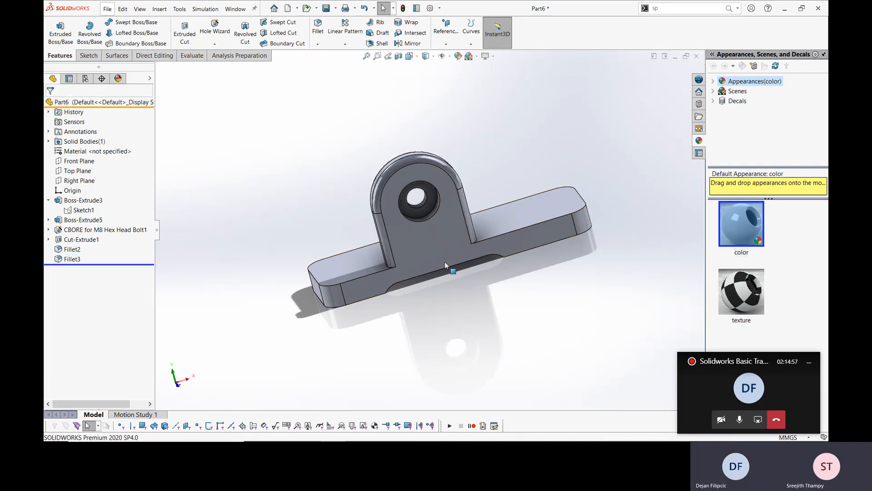
pyautogui.moveTo(446, 262); pyautogui.dragTo(354, 269, button='middle')
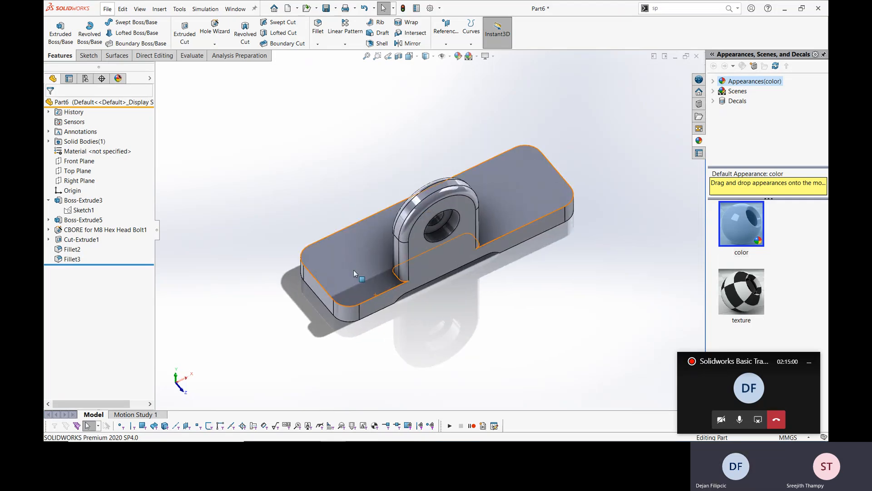
# Edit Fillet3 to add the two edges where the lug's sides meet the base plate, using the 3 mm radius.
pyautogui.rightClick(70, 259)
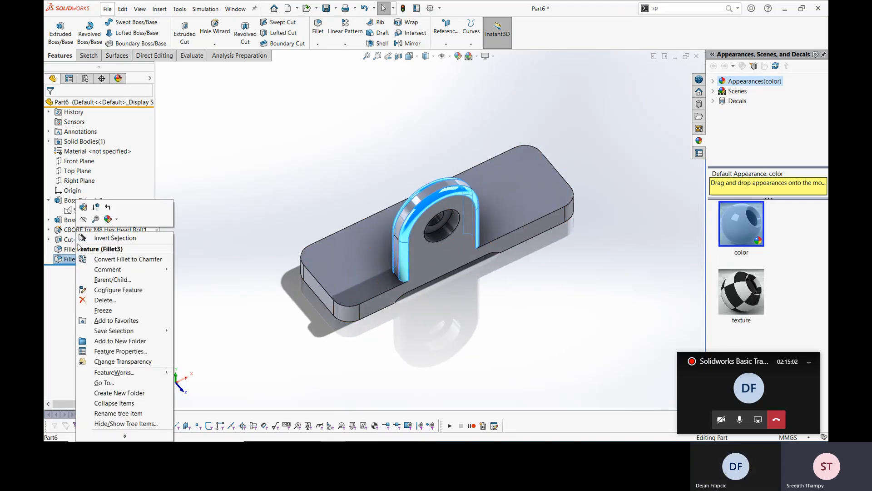
pyautogui.click(87, 207)
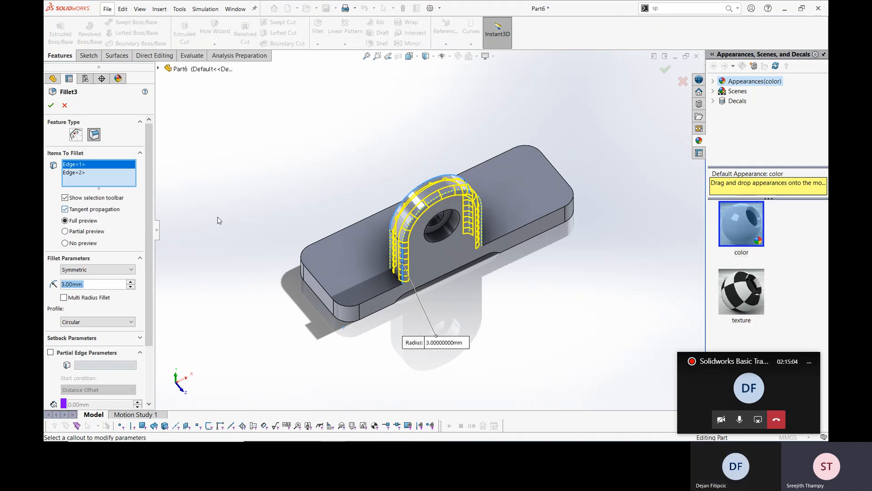
pyautogui.click(104, 184)
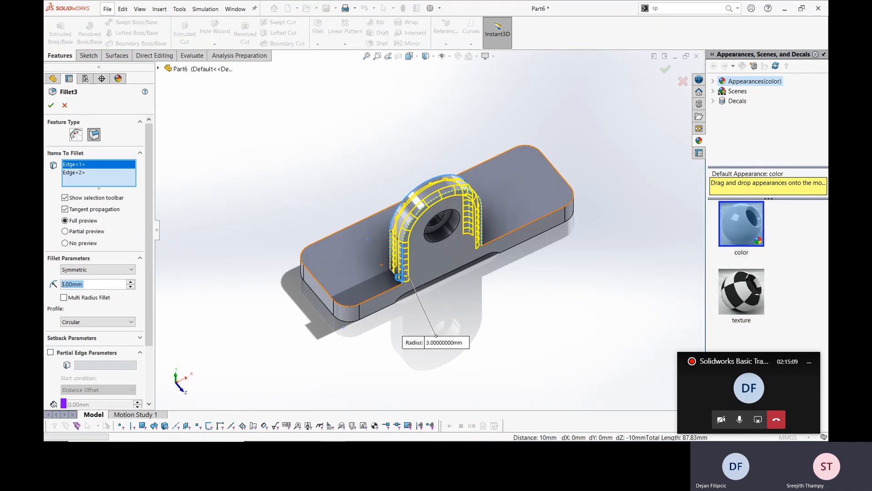
pyautogui.click(400, 280)
pyautogui.moveTo(496, 247)
pyautogui.mouseDown(button='middle')
pyautogui.moveTo(470, 274)
pyautogui.moveTo(484, 241)
pyautogui.mouseUp(button='middle')
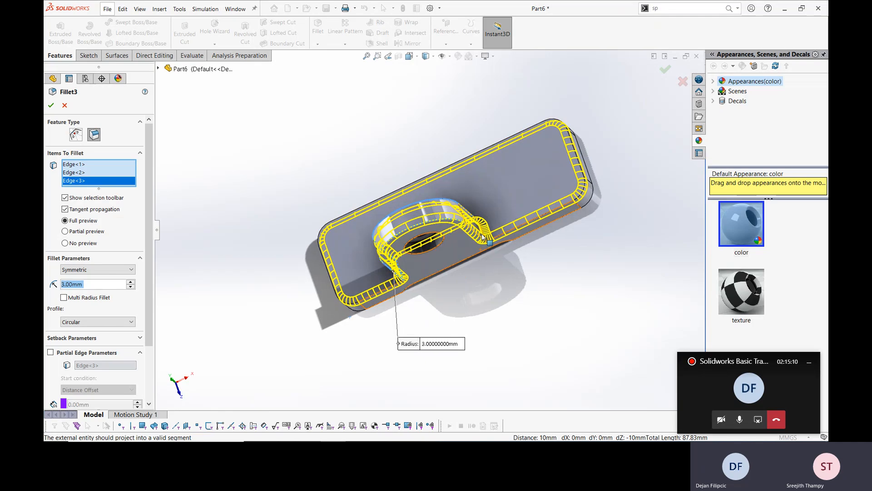
pyautogui.click(482, 233)
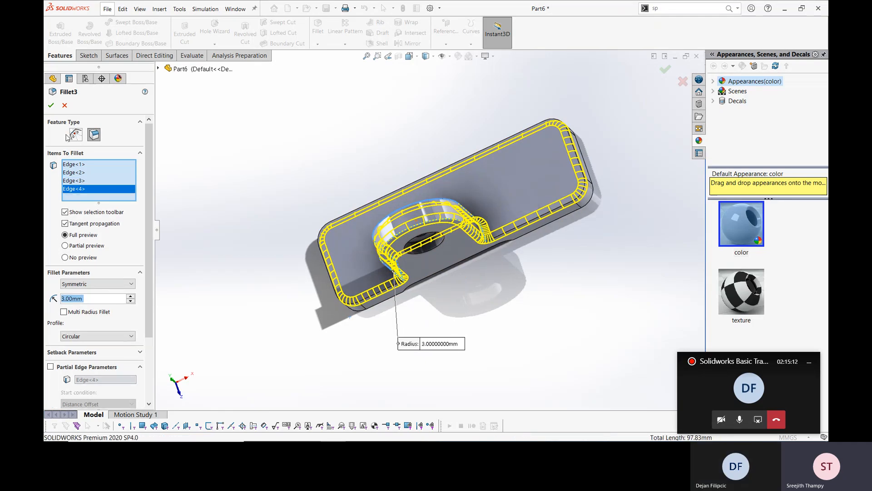
pyautogui.click(50, 106)
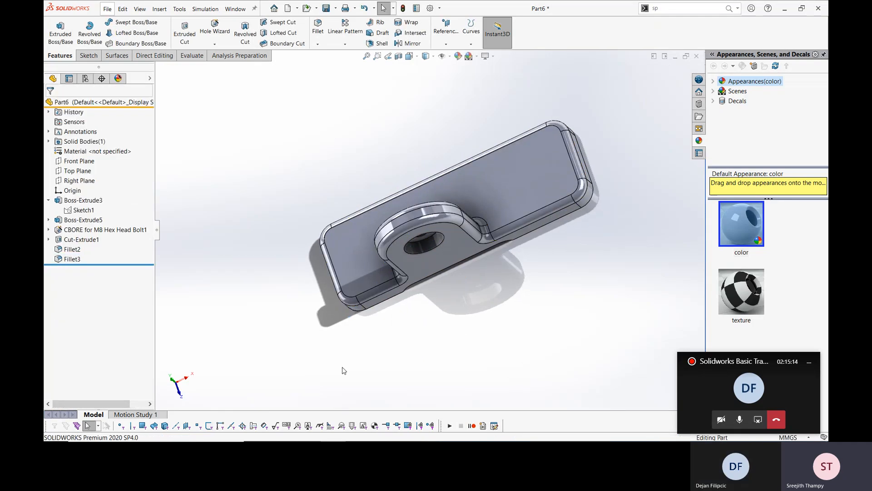
# Inspect the filleted part from several angles and compare it with the drawings in LESSON-3.pdf in Adobe Acrobat Reader, returning to SOLIDWORKS.
pyautogui.moveTo(343, 370); pyautogui.dragTo(404, 277, button='middle')
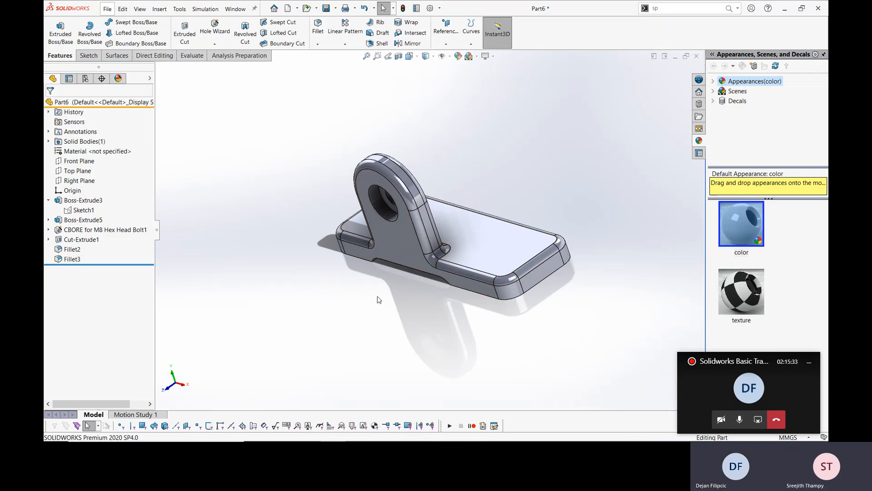
pyautogui.moveTo(376, 298); pyautogui.dragTo(422, 206, button='middle')
pyautogui.moveTo(382, 440)
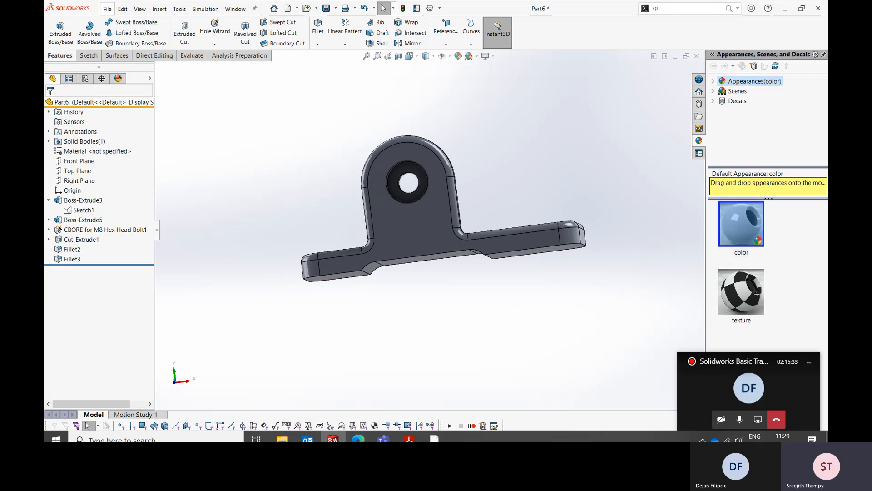
pyautogui.click(409, 431)
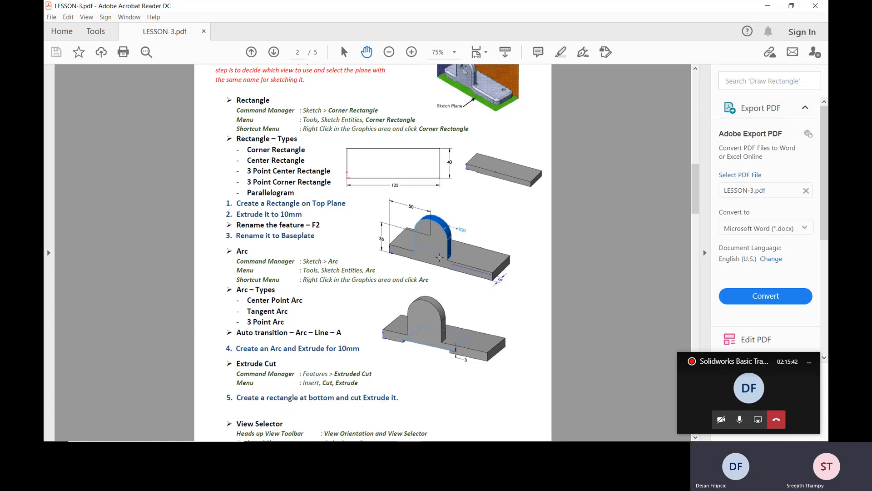
pyautogui.hotkey('alt', 'Tab')
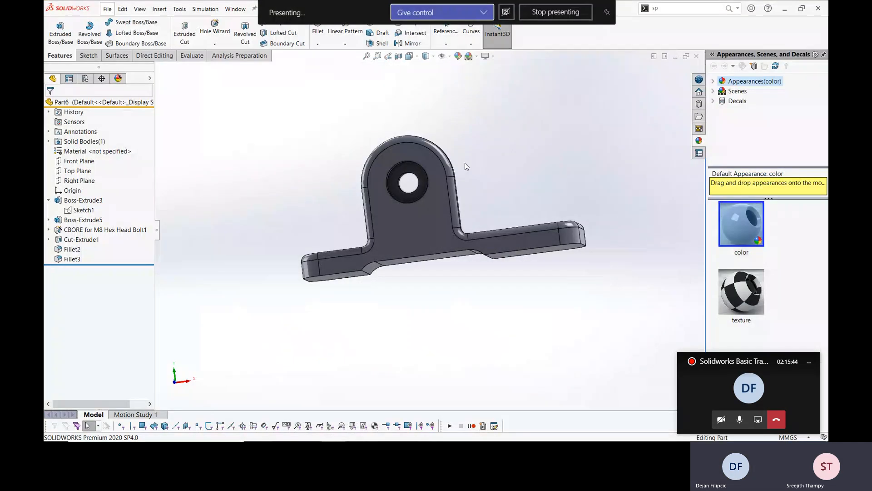
# Edit Sketch9 of Cut-Extrude1 and make the rectangle's left side collinear with the lug's left edge.
pyautogui.click(49, 240)
pyautogui.click(85, 250)
pyautogui.rightClick(85, 250)
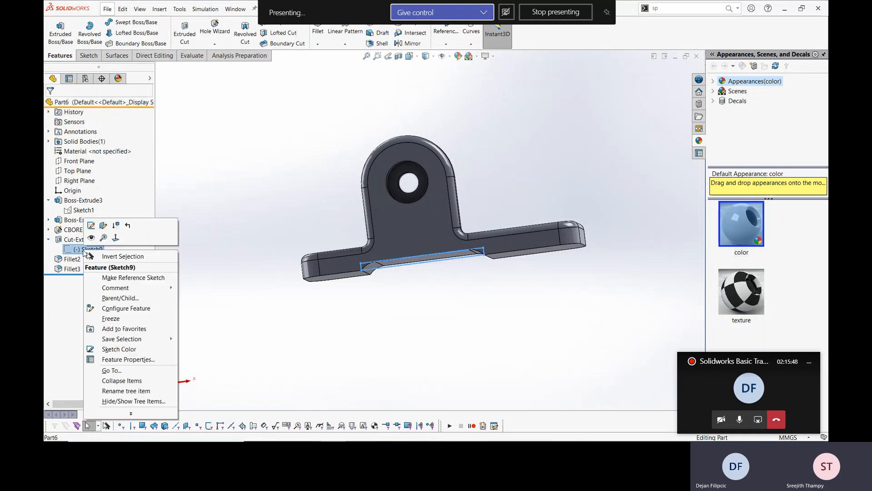
pyautogui.click(93, 234)
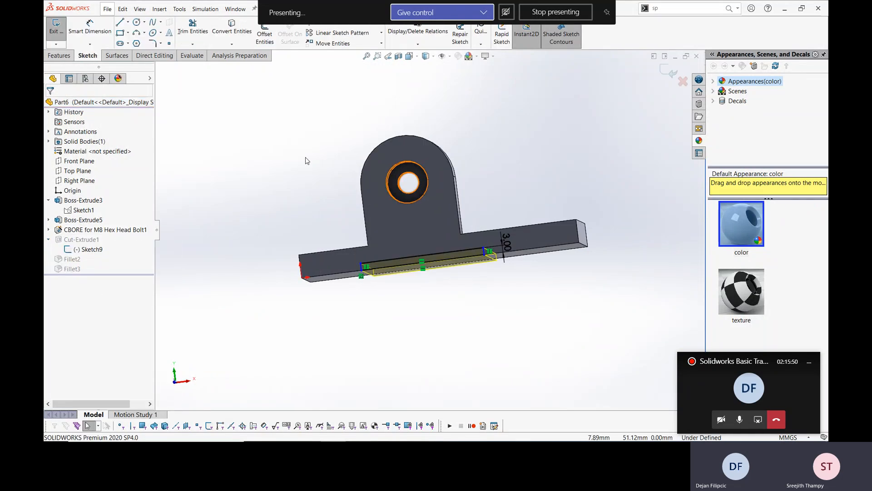
pyautogui.moveTo(306, 160); pyautogui.dragTo(381, 248, button='middle')
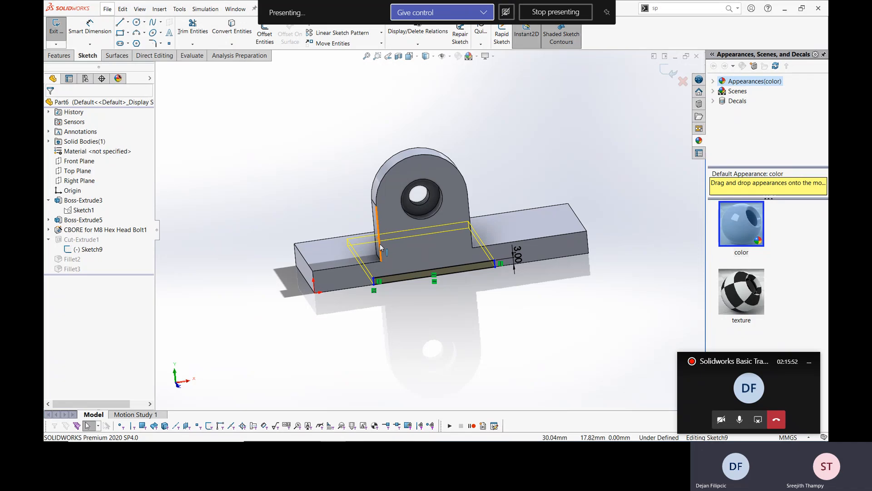
pyautogui.scroll(-6, 387, 281)
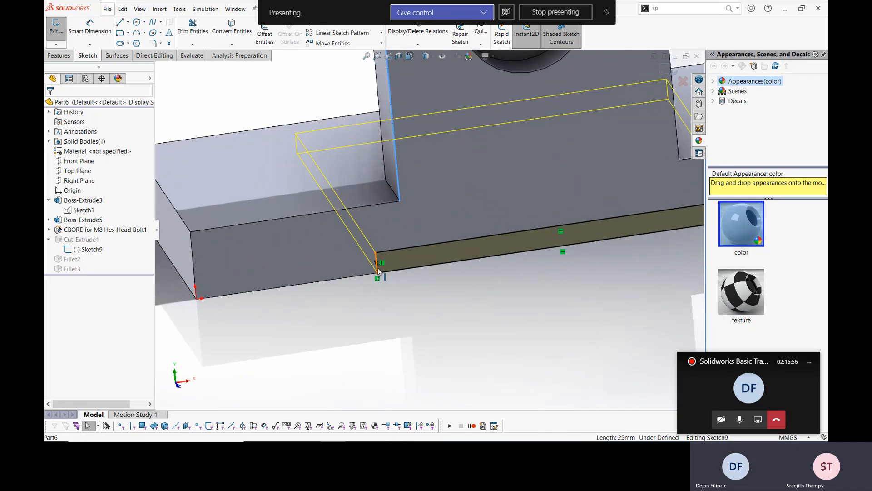
pyautogui.keyDown('ctrl'); pyautogui.click(378, 268); pyautogui.keyUp('ctrl')
pyautogui.click(402, 231)
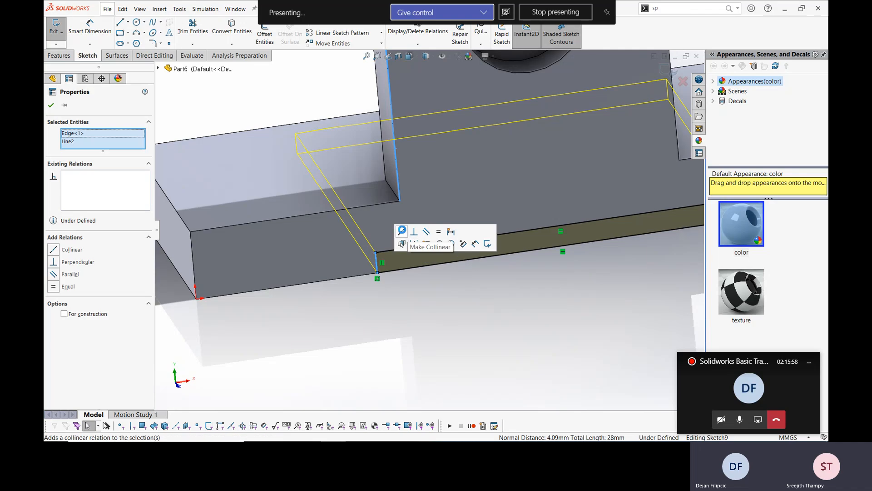
# Make the rectangle's right side collinear with the lug's right edge and exit the sketch to rebuild the part.
pyautogui.scroll(3, 504, 254)
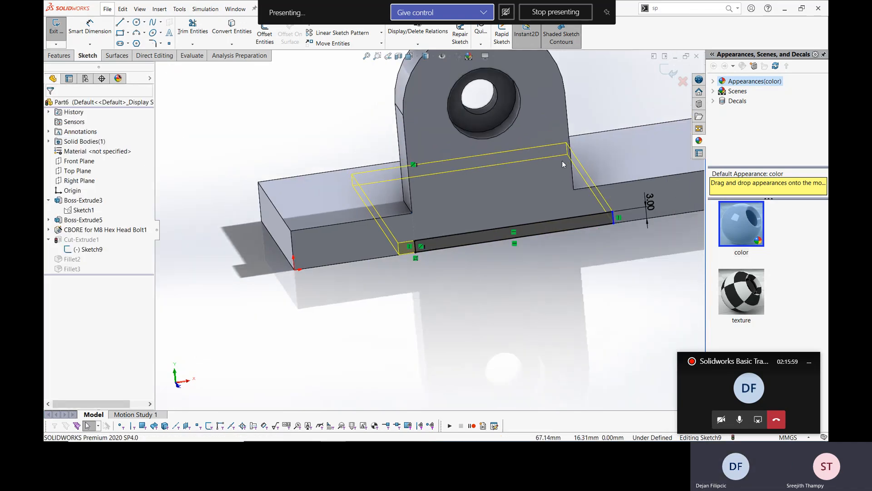
pyautogui.keyDown('ctrl'); pyautogui.click(613, 217); pyautogui.keyUp('ctrl')
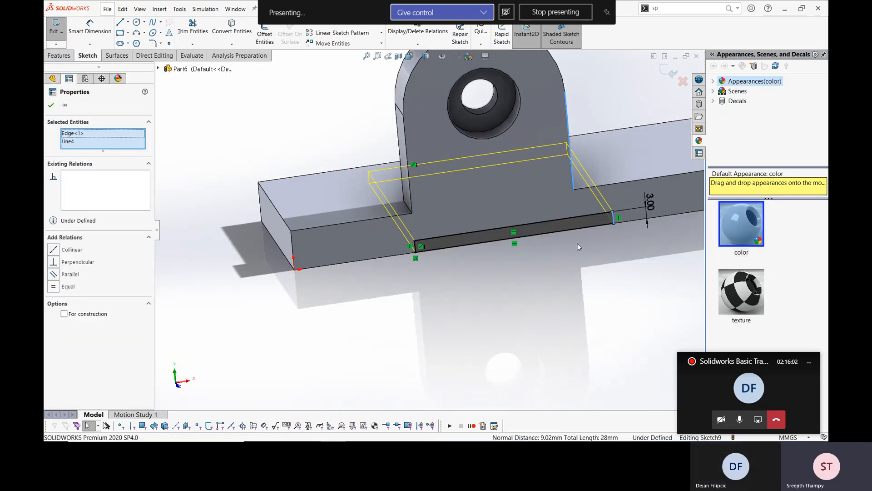
pyautogui.click(54, 250)
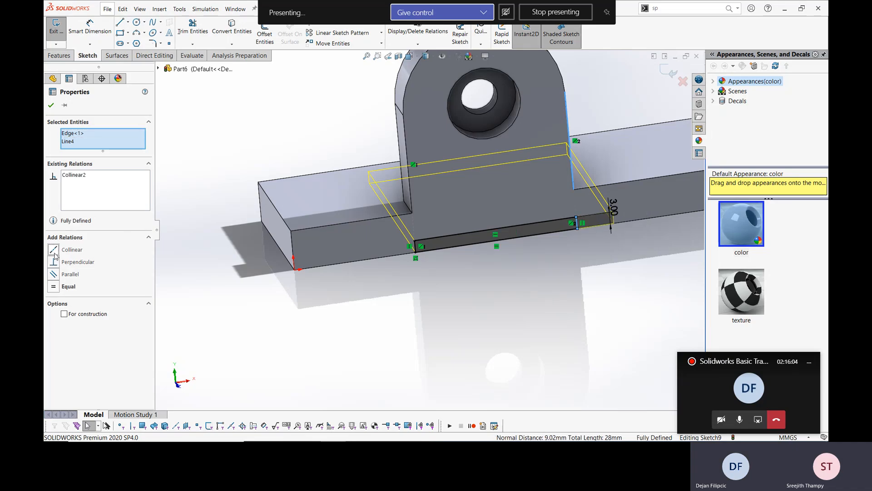
pyautogui.click(52, 105)
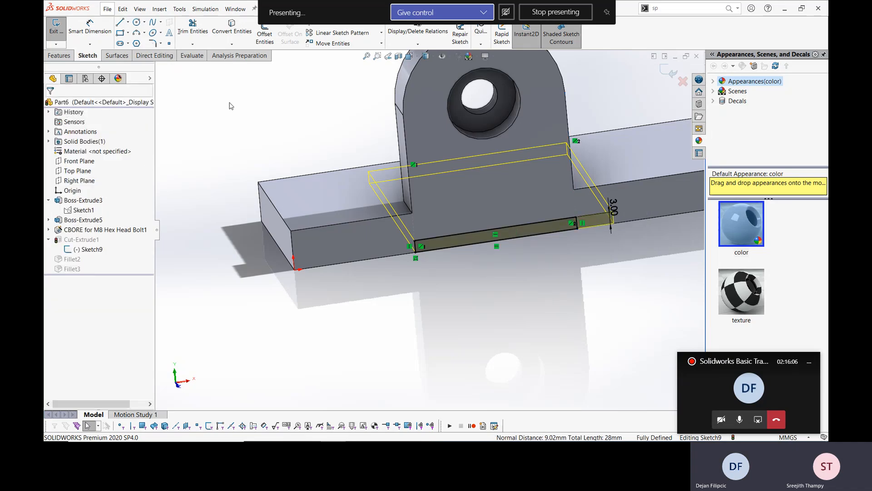
pyautogui.click(669, 67)
pyautogui.press('f')
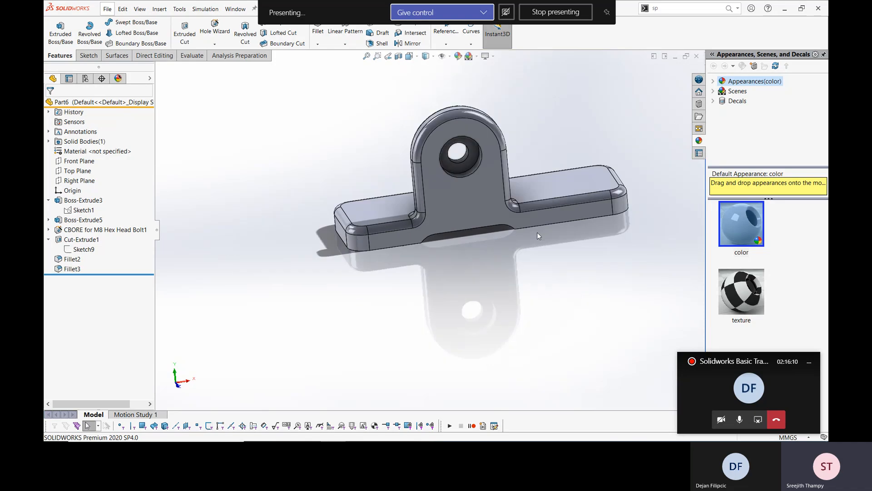
# Inspect the rebuilt part and check the drawings in LESSON-3.pdf in Adobe Acrobat Reader, returning to SOLIDWORKS.
pyautogui.moveTo(537, 233); pyautogui.dragTo(436, 318, button='middle')
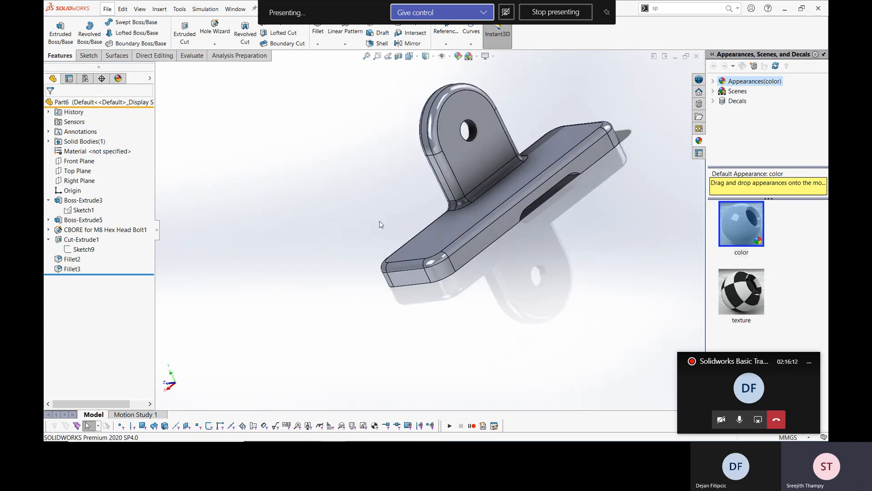
pyautogui.moveTo(380, 224); pyautogui.dragTo(563, 182, button='middle')
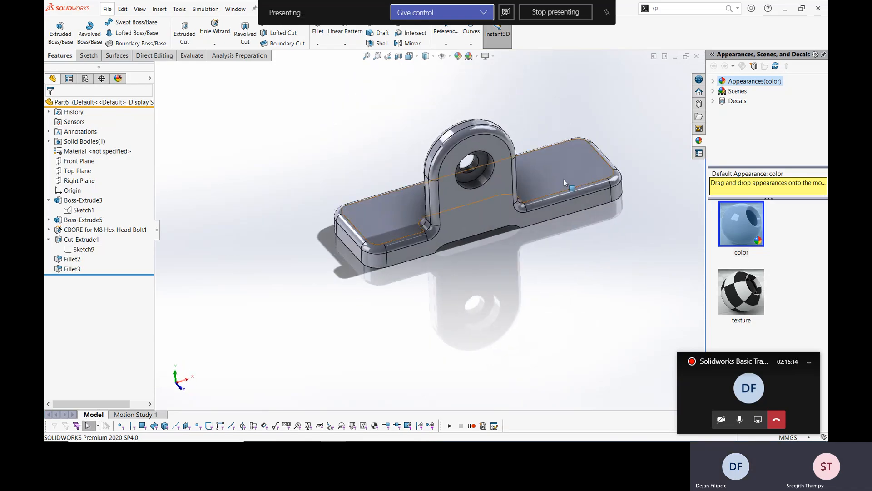
pyautogui.rightClick(570, 164)
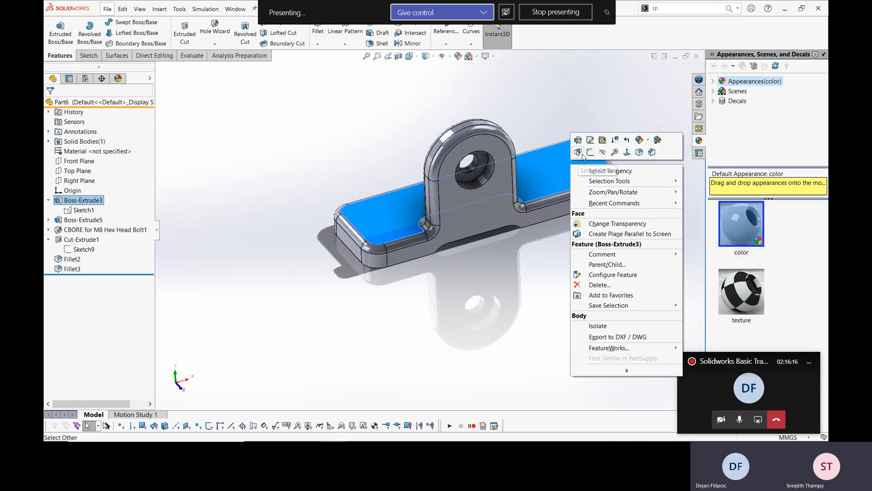
pyautogui.click(503, 321)
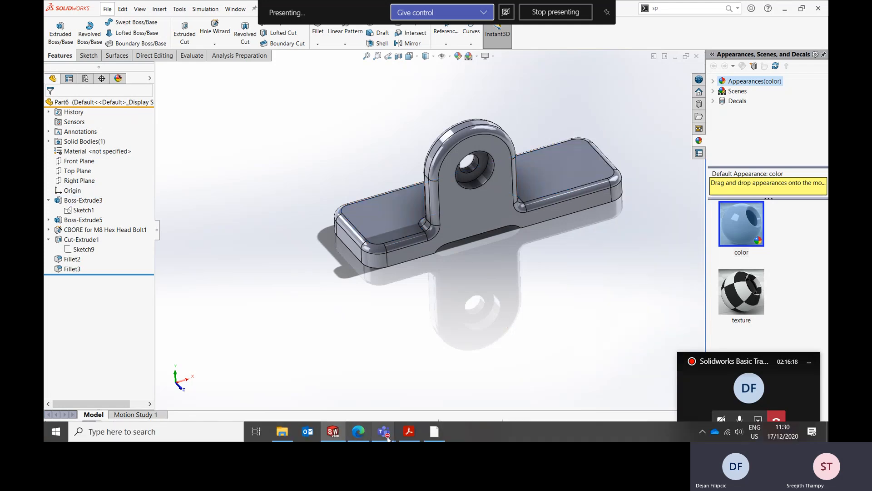
pyautogui.click(408, 432)
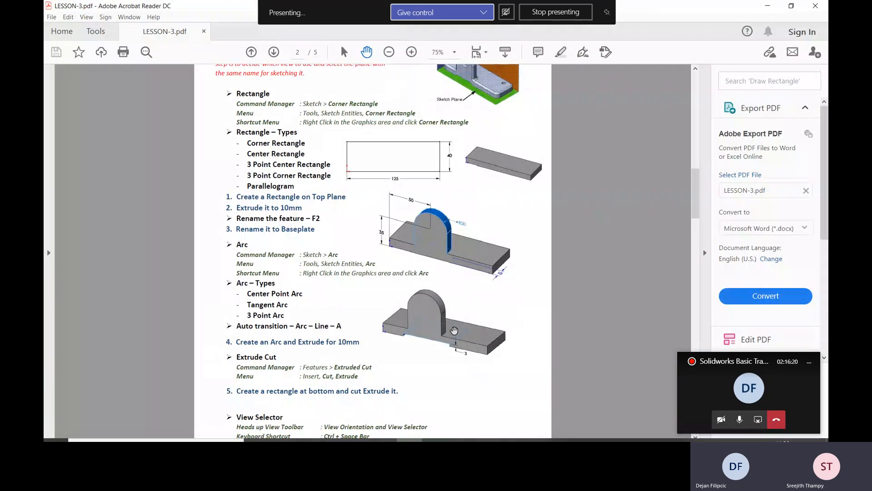
pyautogui.scroll(-10, 483, 217)
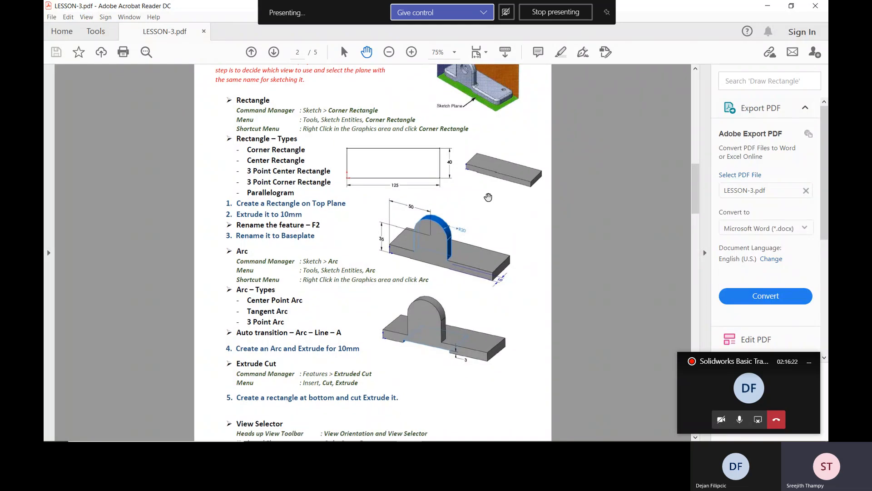
pyautogui.scroll(-15, 483, 217)
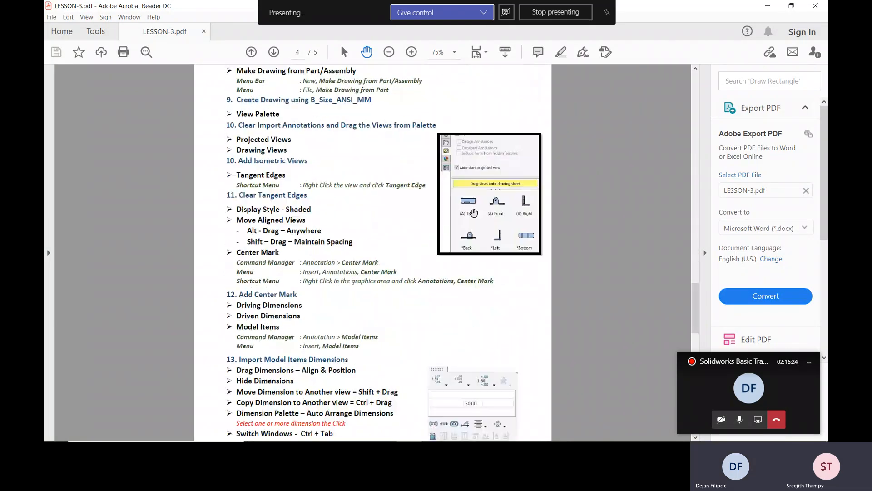
pyautogui.scroll(15, 474, 210)
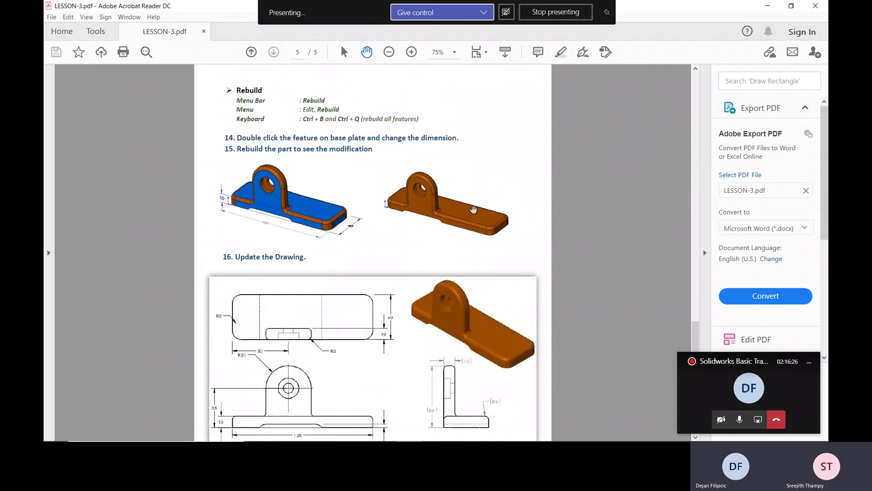
pyautogui.scroll(5, 473, 209)
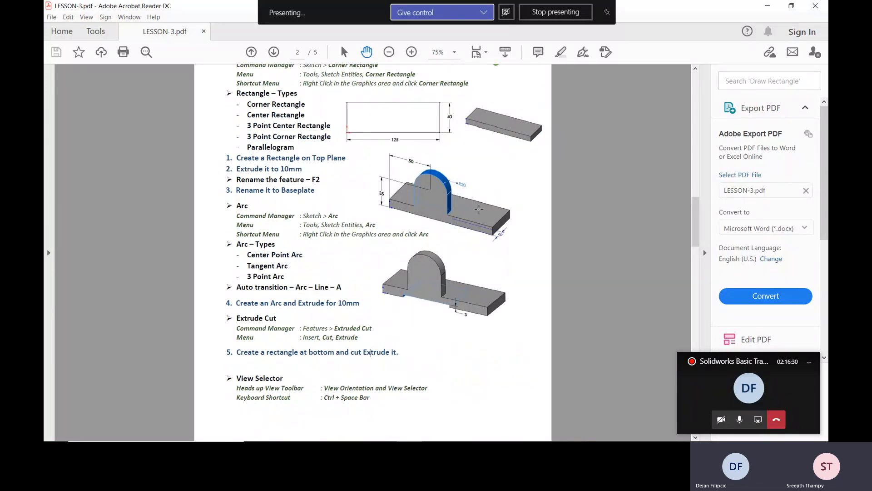
pyautogui.hotkey('alt', 'Tab')
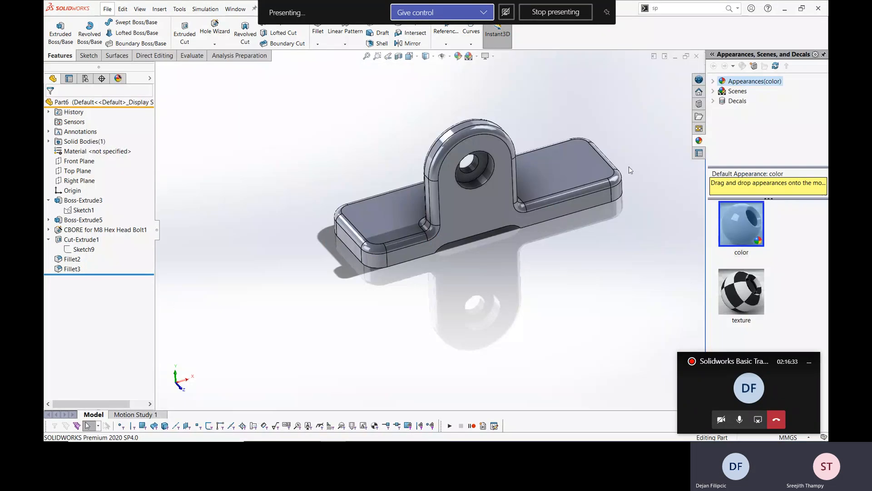
# Roll the model back to directly after the CBORE for M8 Hex Head Bolt1 feature, before Cut-Extrude1.
pyautogui.moveTo(629, 167); pyautogui.dragTo(601, 150, button='middle')
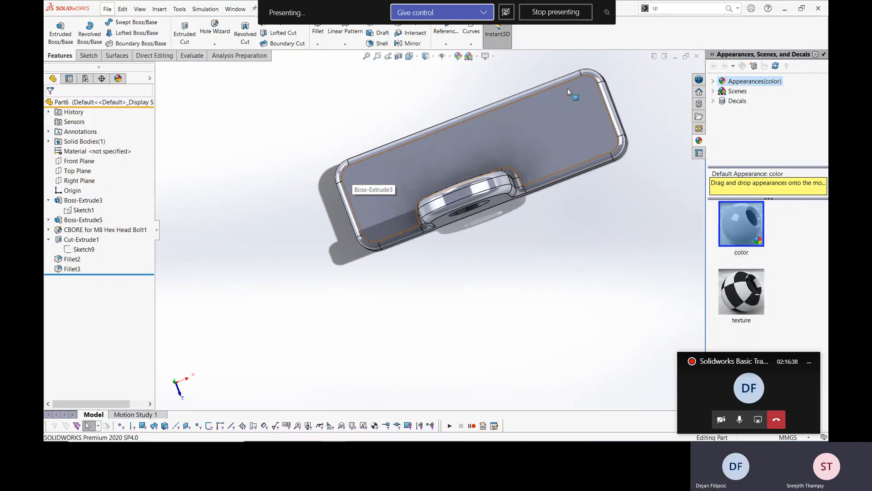
pyautogui.moveTo(137, 274); pyautogui.dragTo(150, 235)
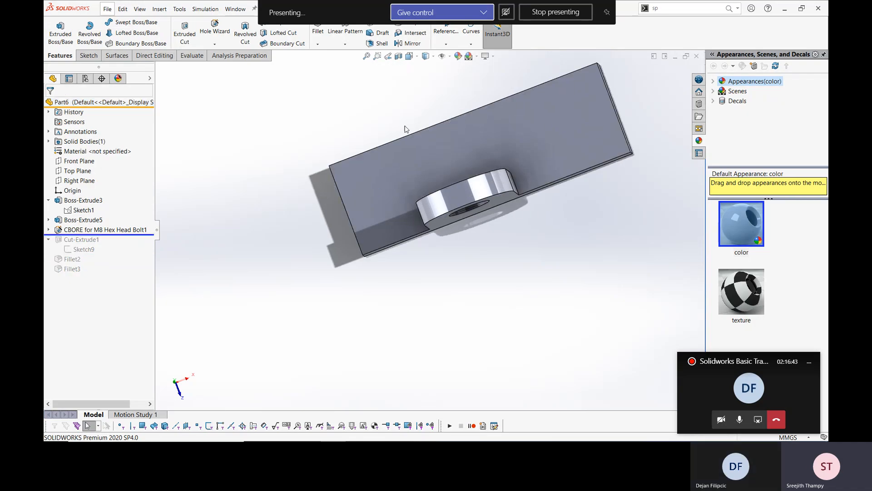
pyautogui.moveTo(517, 110); pyautogui.dragTo(541, 113, button='middle')
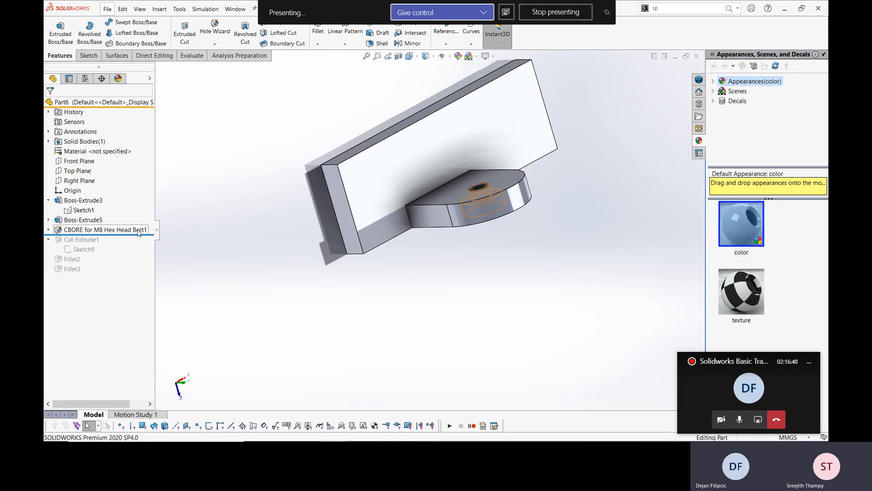
pyautogui.moveTo(139, 234)
pyautogui.mouseDown()
pyautogui.moveTo(138, 274)
pyautogui.moveTo(152, 240)
pyautogui.mouseUp()
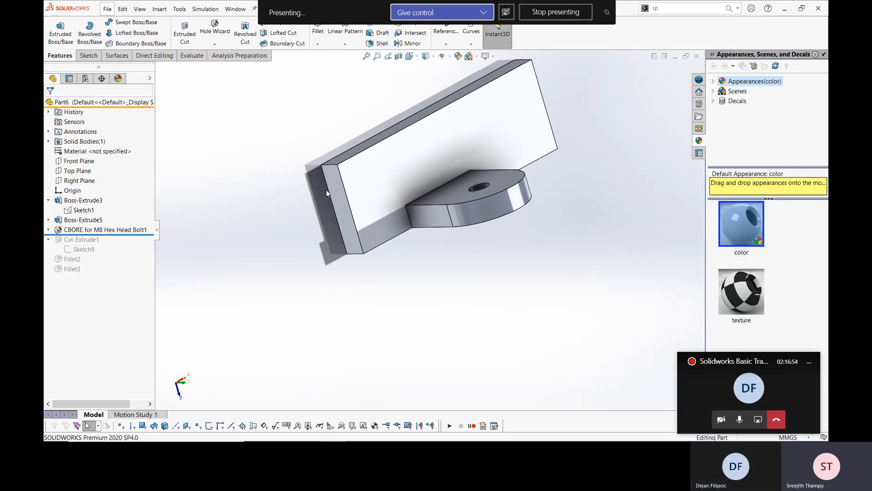
# Set up a Hole Wizard hole of type Drill sizes with size Ø7.0.
pyautogui.scroll(3, 359, 191)
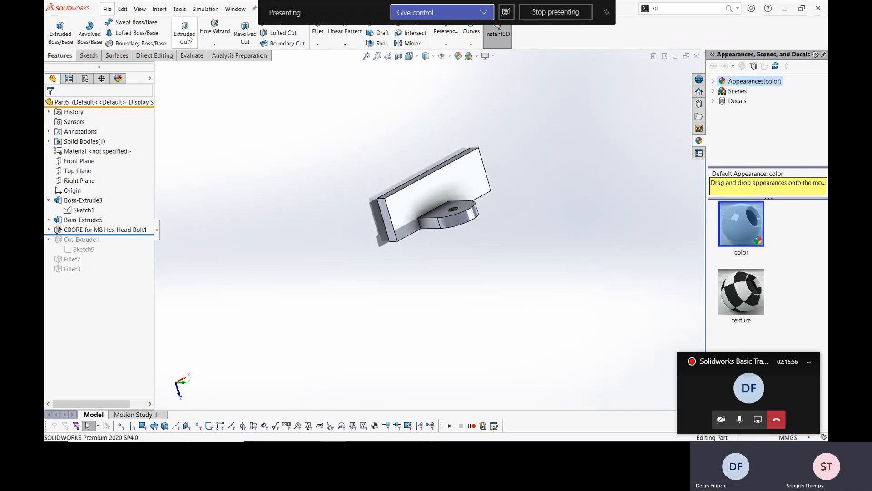
pyautogui.click(207, 32)
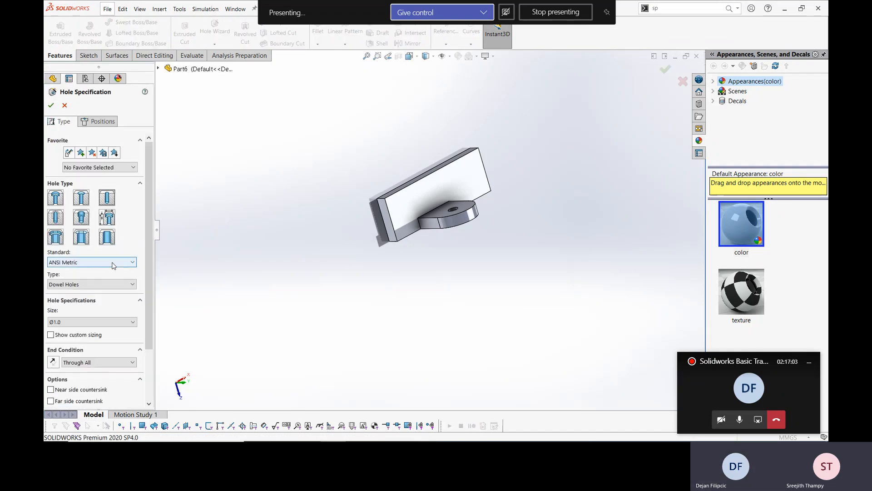
pyautogui.click(109, 285)
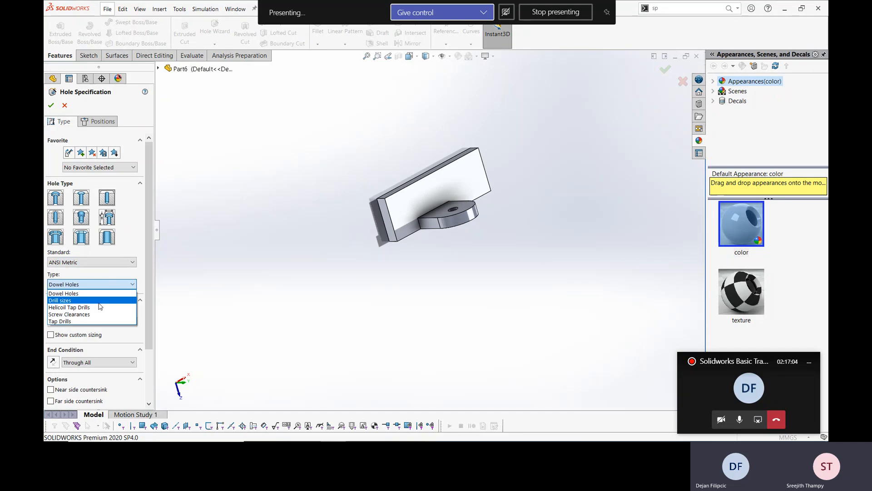
pyautogui.click(91, 300)
pyautogui.click(72, 322)
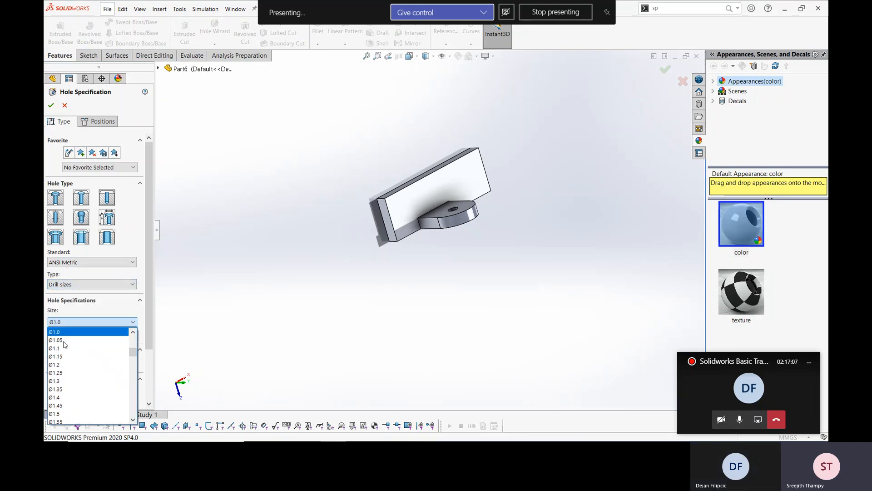
pyautogui.scroll(-2, 76, 366)
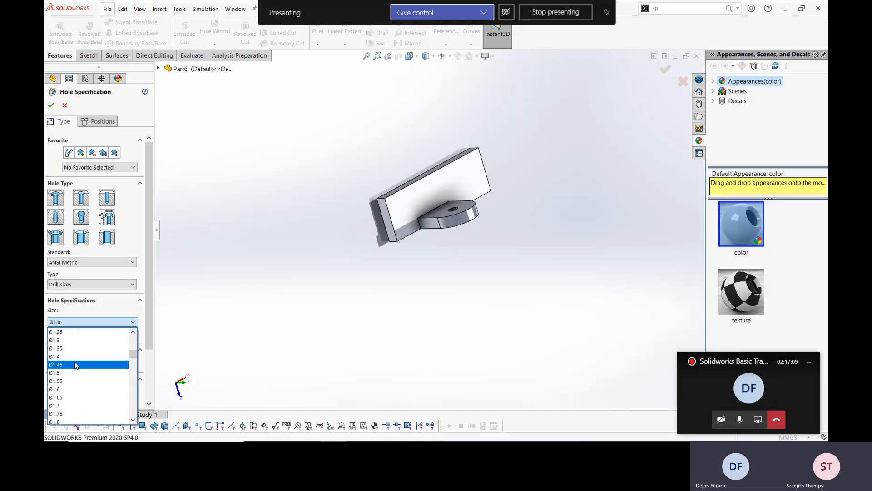
pyautogui.scroll(-8, 75, 365)
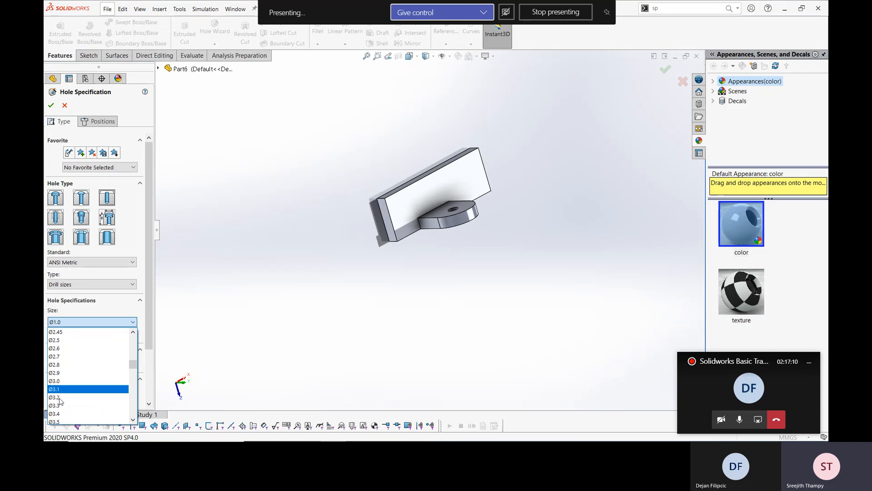
pyautogui.scroll(-10, 61, 399)
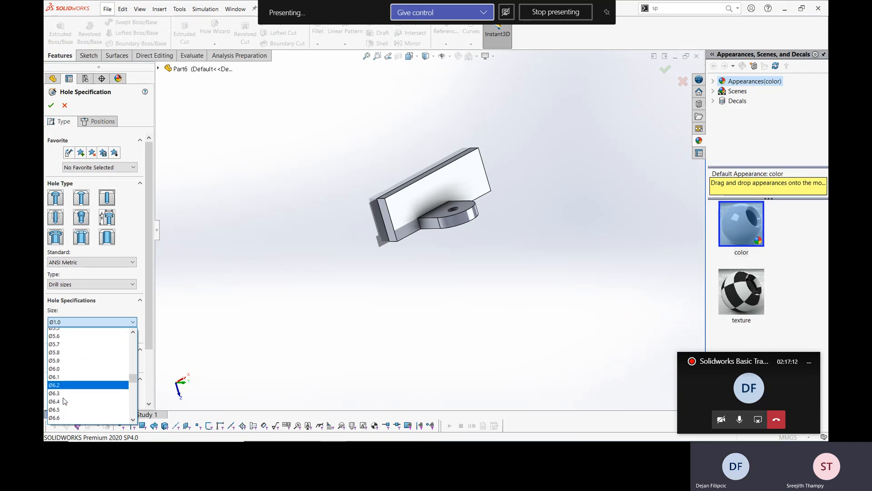
pyautogui.scroll(-2, 64, 401)
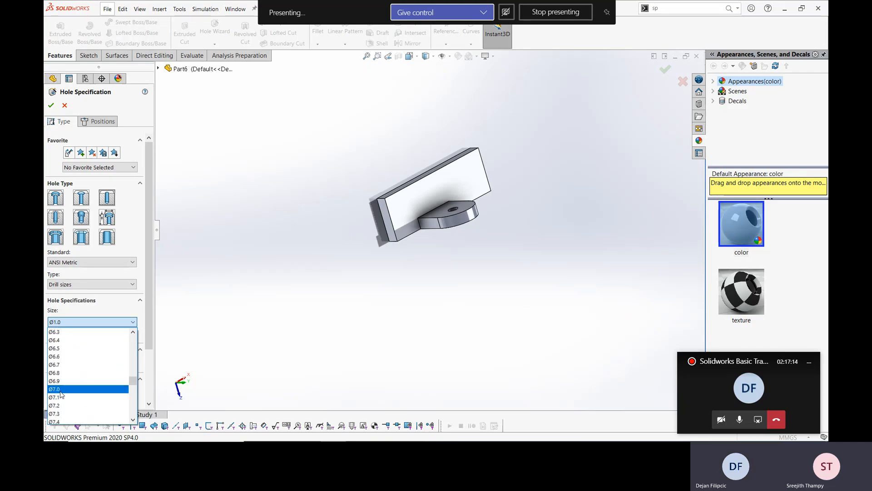
pyautogui.click(59, 390)
pyautogui.moveTo(294, 326); pyautogui.dragTo(226, 282, button='middle')
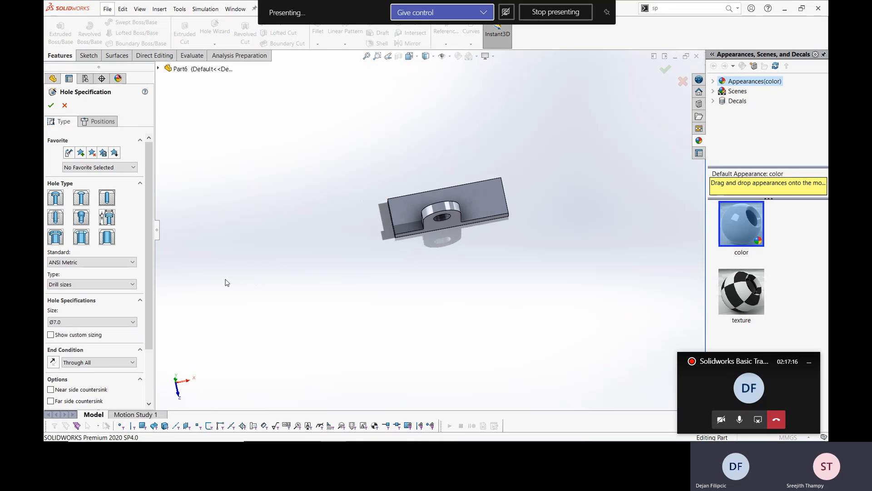
# Place two holes on the base plate's top face near its rear corners, the left one about 9 mm from the left edge.
pyautogui.click(95, 125)
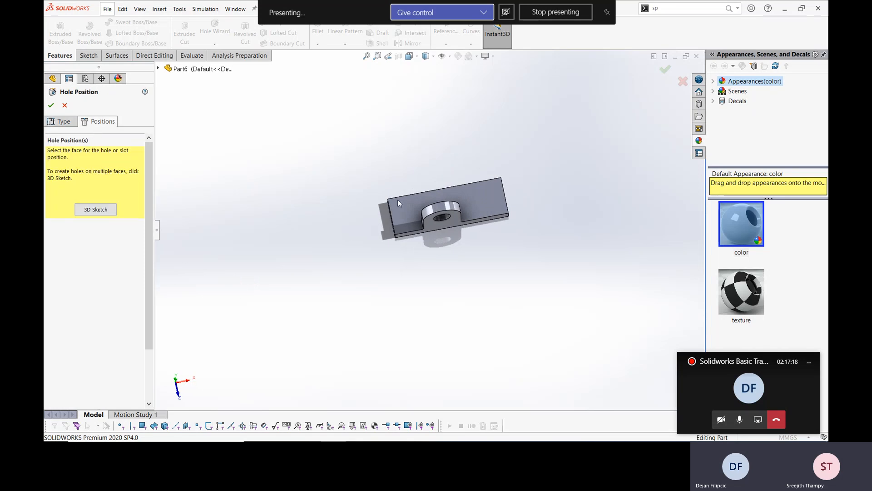
pyautogui.scroll(-5, 398, 203)
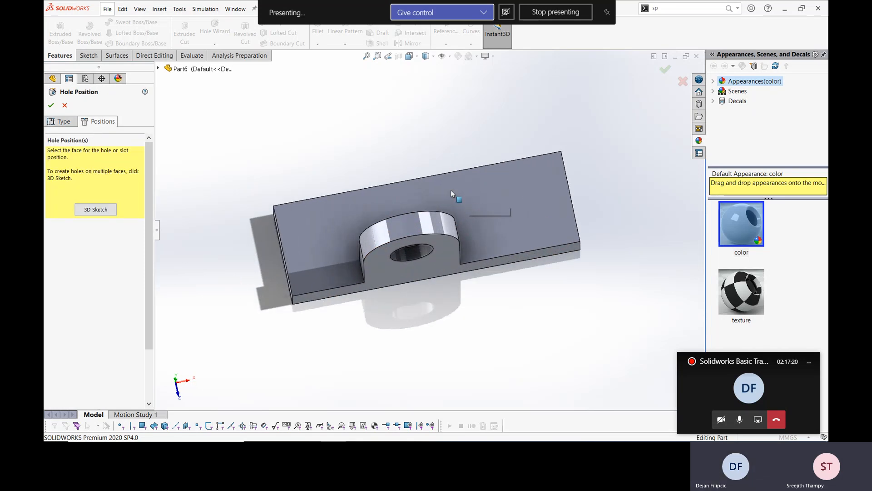
pyautogui.click(451, 190)
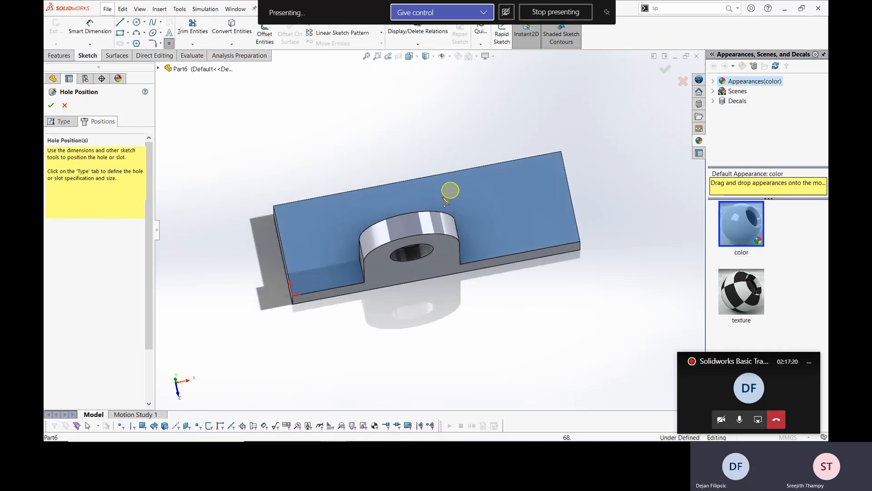
pyautogui.click(299, 217)
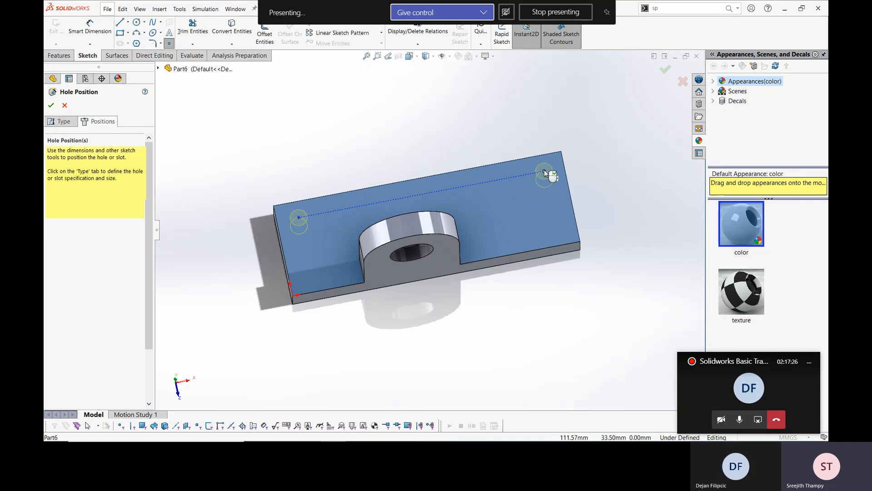
pyautogui.click(545, 172)
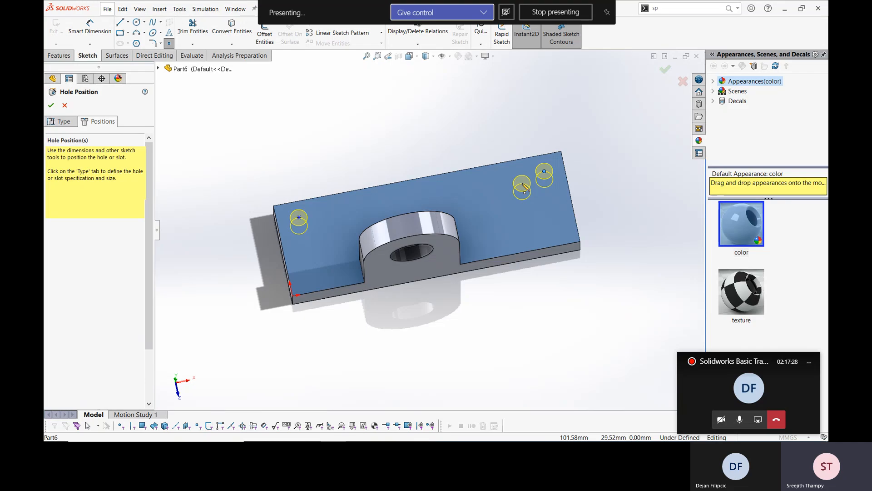
# Dimension the left hole's centre 15 mm from the base plate's left edge.
pyautogui.hotkey('ctrl', '8')
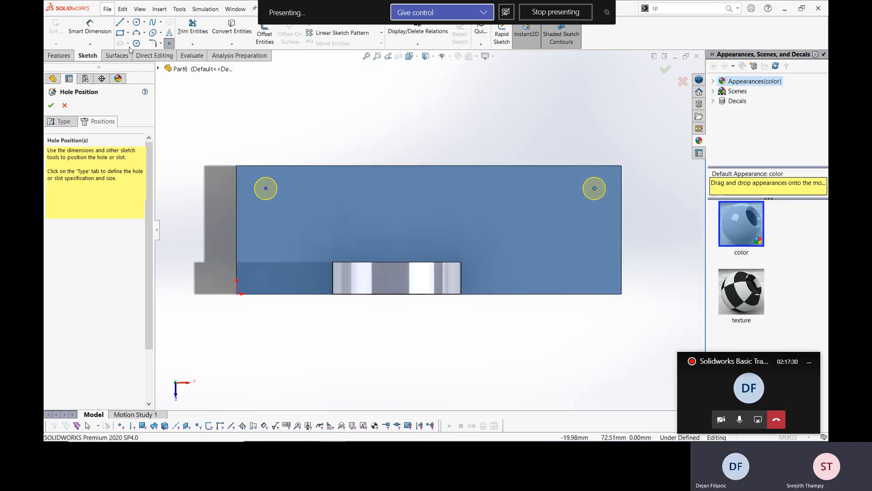
pyautogui.click(103, 30)
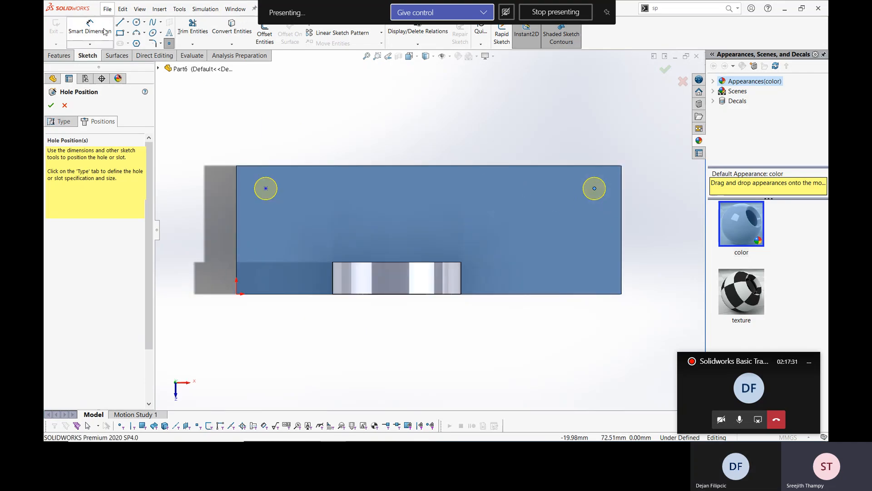
pyautogui.click(266, 189)
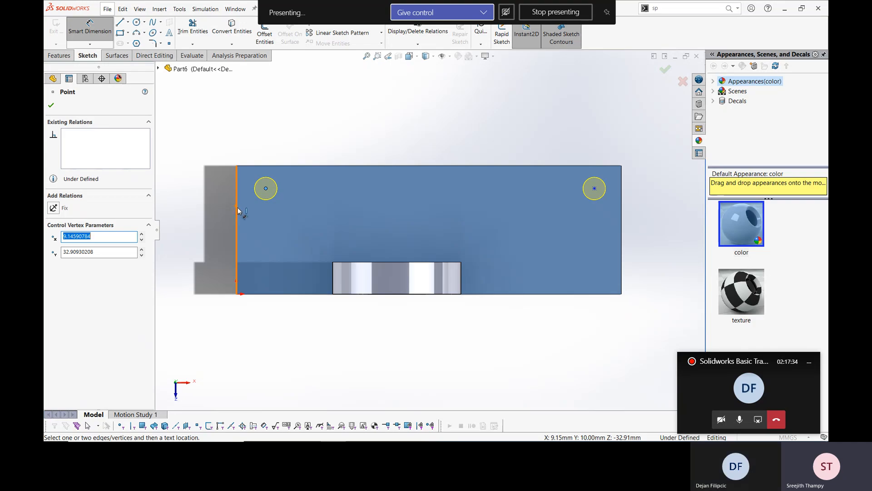
pyautogui.click(236, 212)
pyautogui.click(226, 131)
pyautogui.write('15')
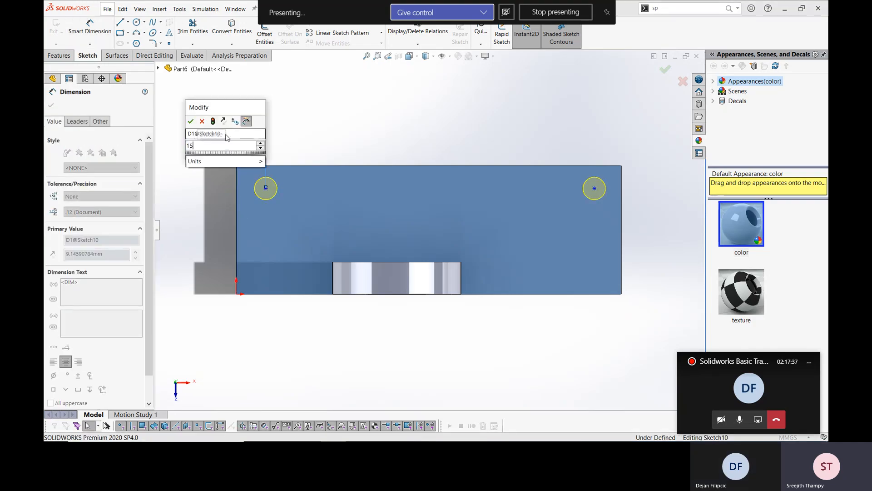
pyautogui.press('Return')
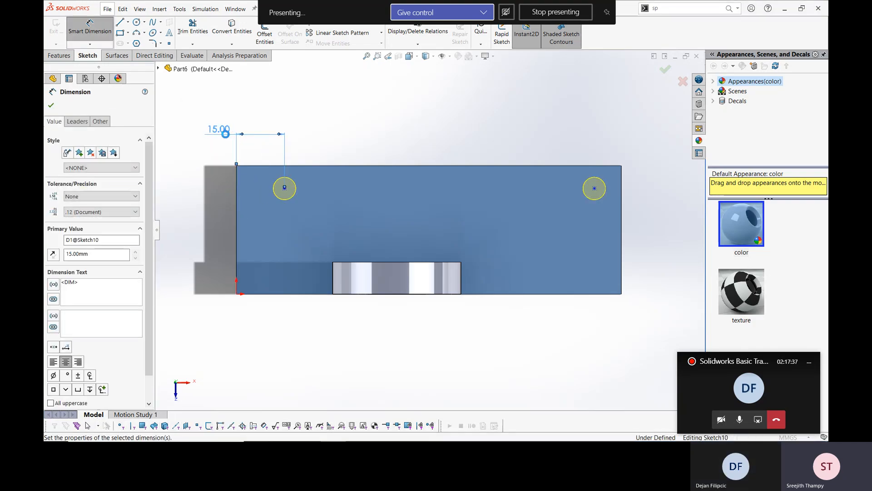
# Dimension the left hole's centre 10 mm from the base plate's rear edge.
pyautogui.click(271, 166)
pyautogui.click(285, 187)
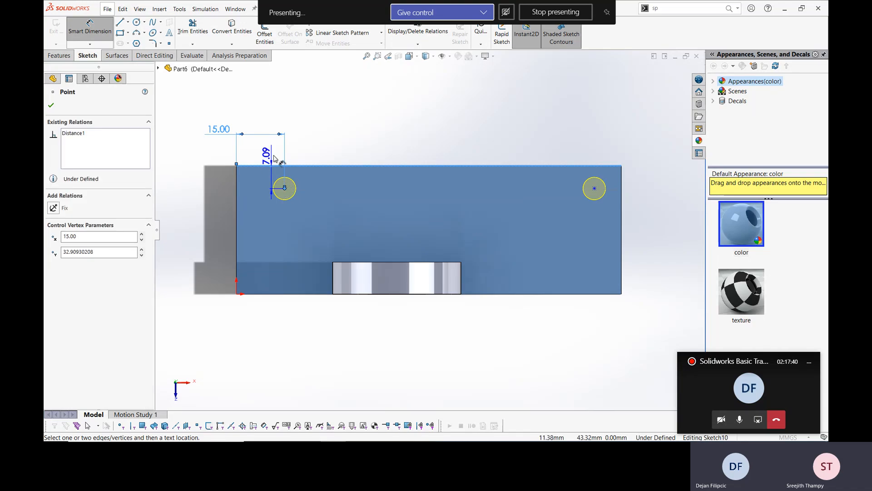
pyautogui.click(312, 136)
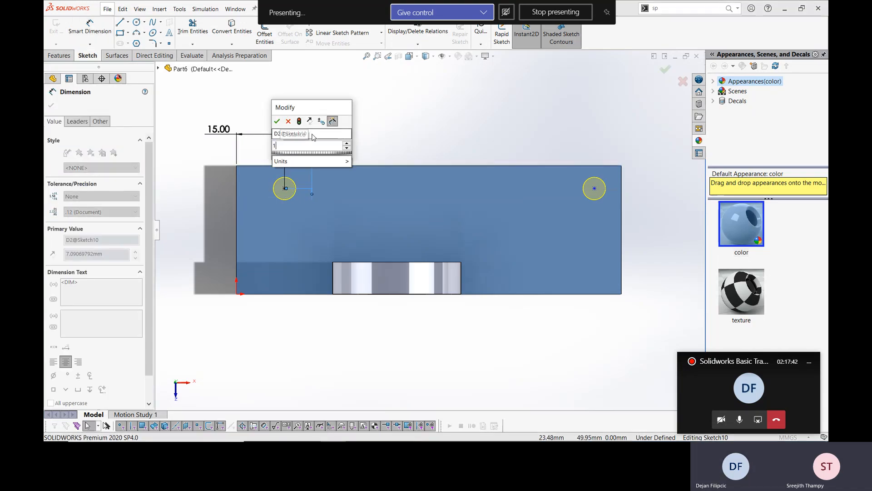
pyautogui.press('Escape')
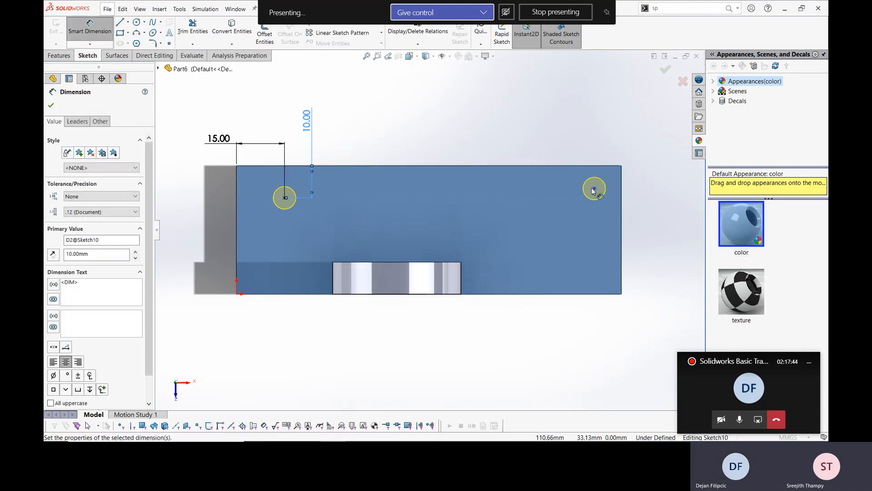
# Dimension the right hole's centre 15 mm from the base plate's right edge.
pyautogui.click(595, 189)
pyautogui.click(621, 193)
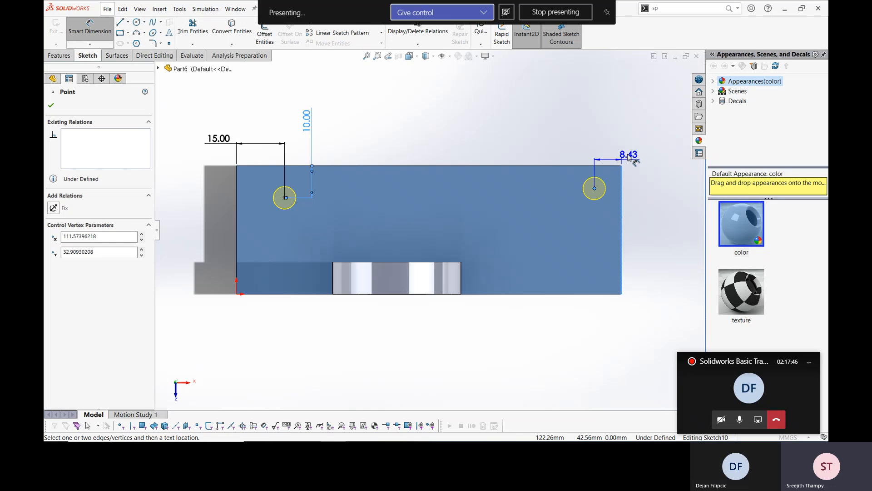
pyautogui.click(622, 132)
pyautogui.write('15')
pyautogui.press('Return')
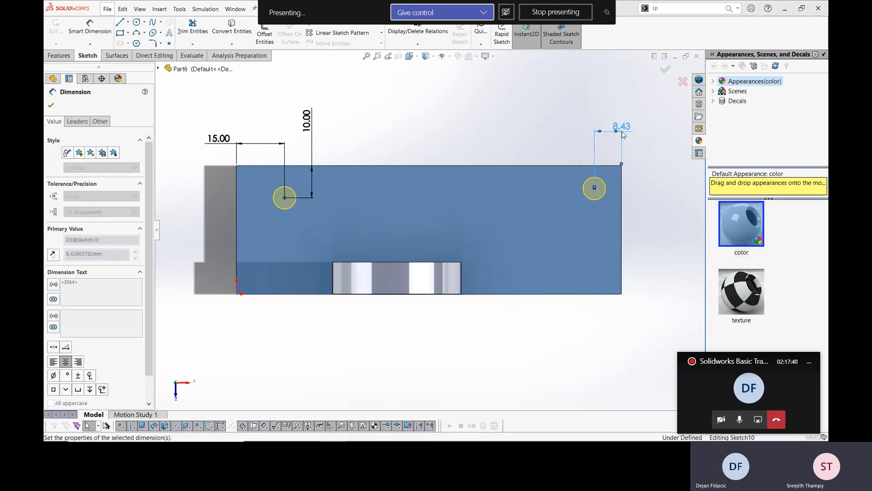
# Dimension the right hole's centre 10 mm from the base plate's rear edge.
pyautogui.click(588, 165)
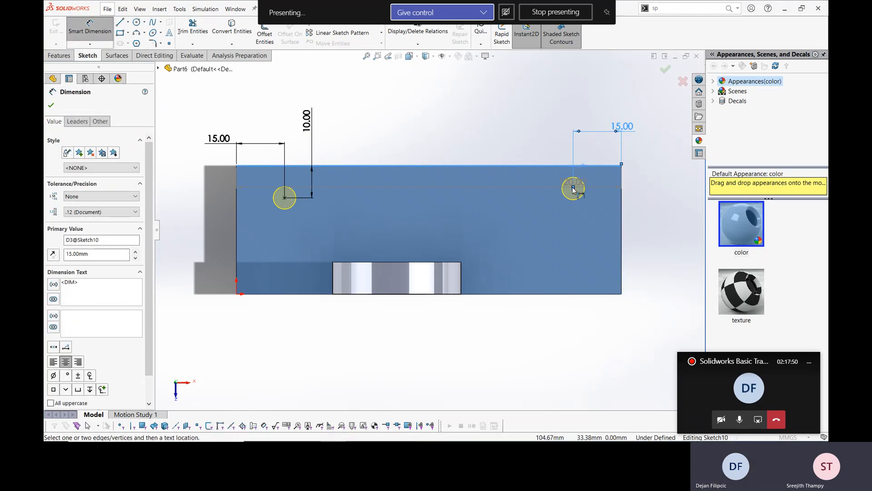
pyautogui.click(574, 188)
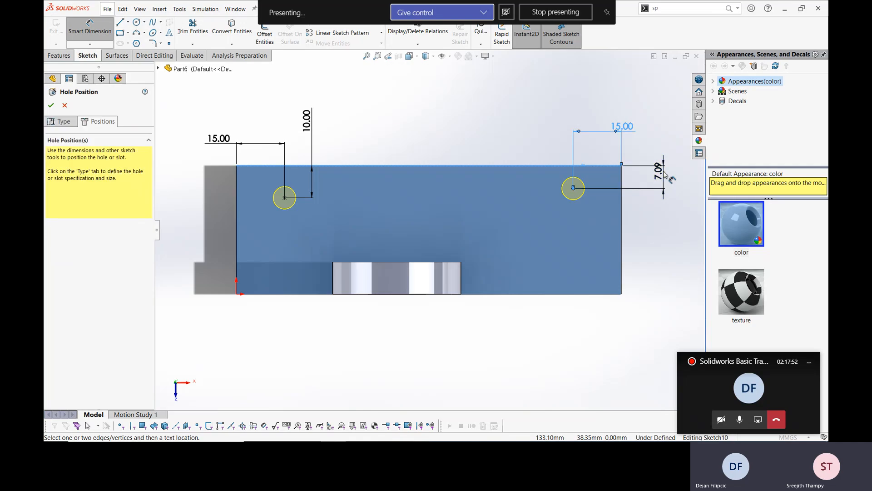
pyautogui.click(663, 170)
pyautogui.write('10')
pyautogui.press('Return')
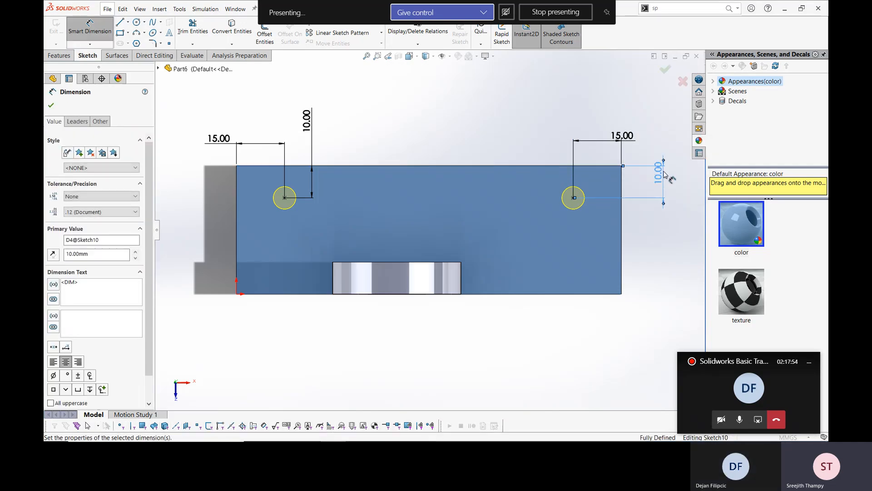
# Finish the Ø7.0 hole feature and roll the model forward past Fillet3 to the end of the feature history.
pyautogui.click(665, 70)
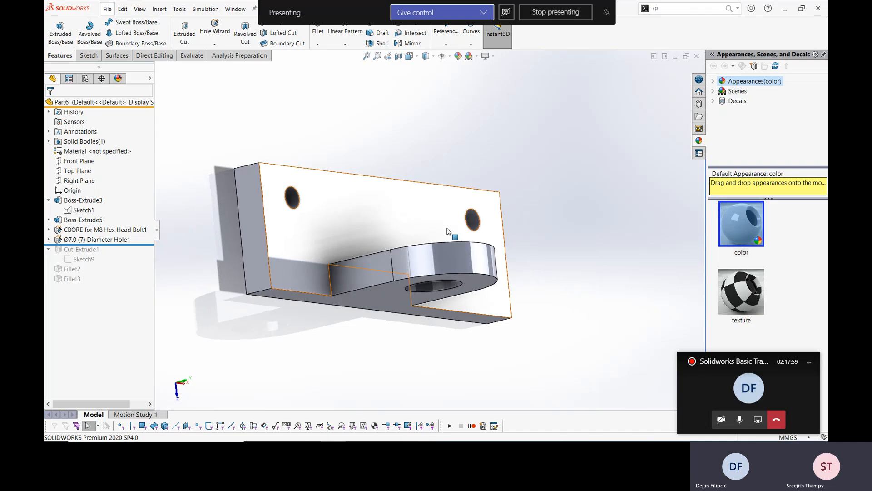
pyautogui.moveTo(147, 245); pyautogui.dragTo(137, 282)
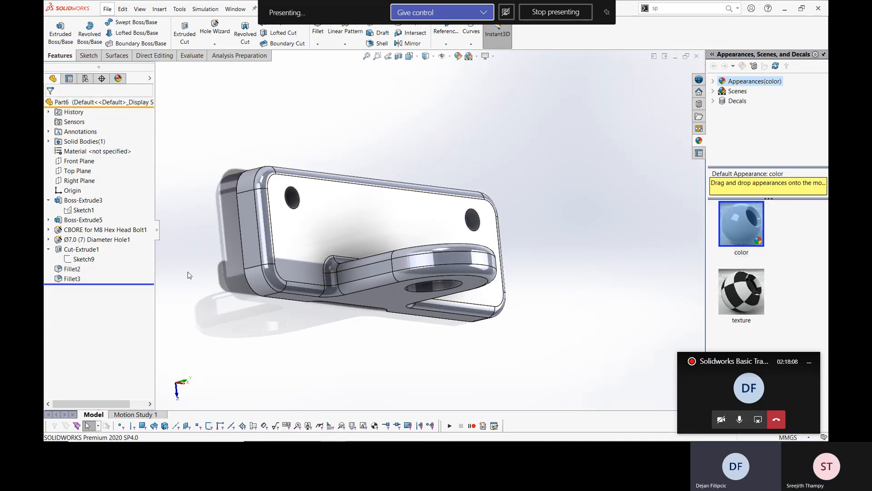
# Reopen the Ø7.0 hole feature's definition to review its type, size and end condition, and close it without changes.
pyautogui.click(93, 241)
pyautogui.rightClick(93, 240)
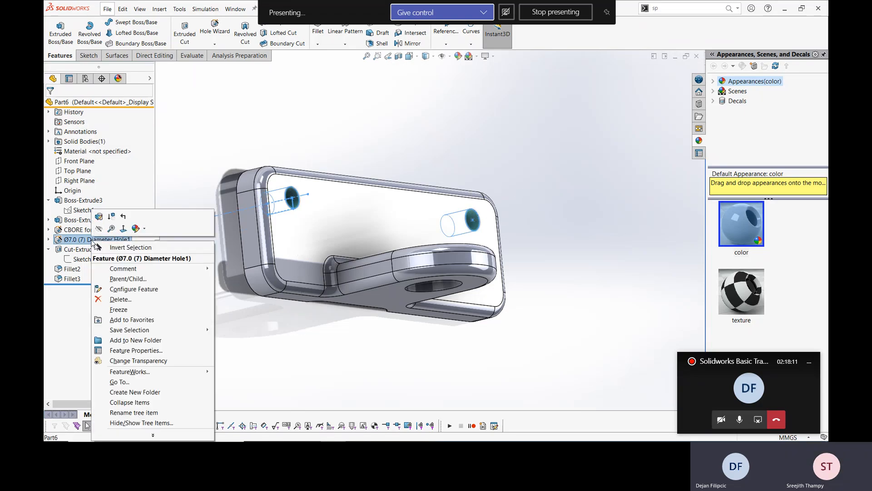
pyautogui.click(100, 217)
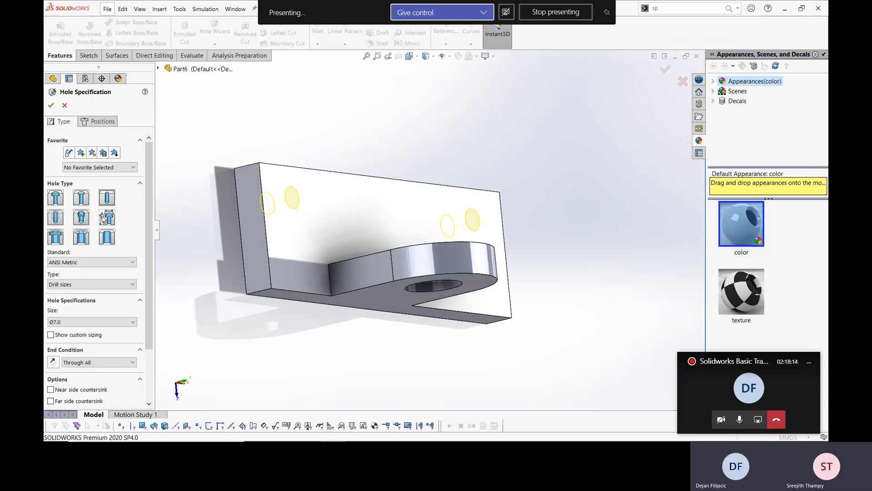
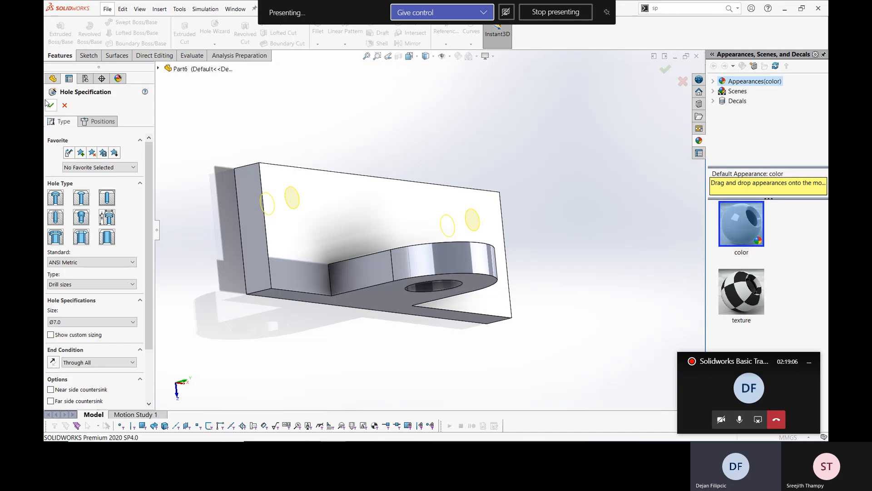
pyautogui.click(49, 104)
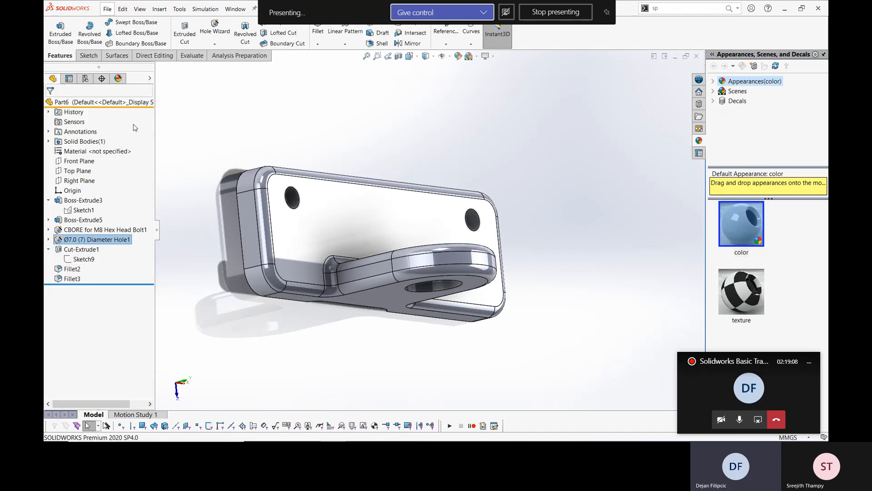
pyautogui.click(202, 138)
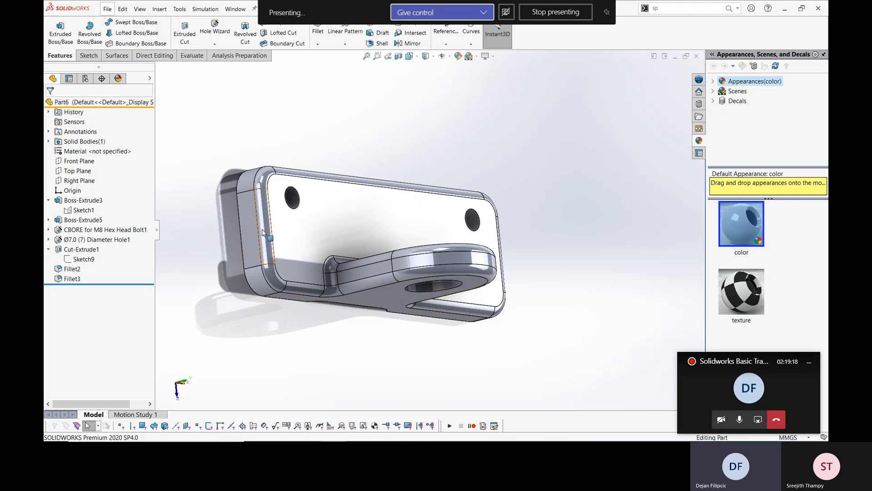
pyautogui.moveTo(389, 305); pyautogui.dragTo(271, 229, button='middle')
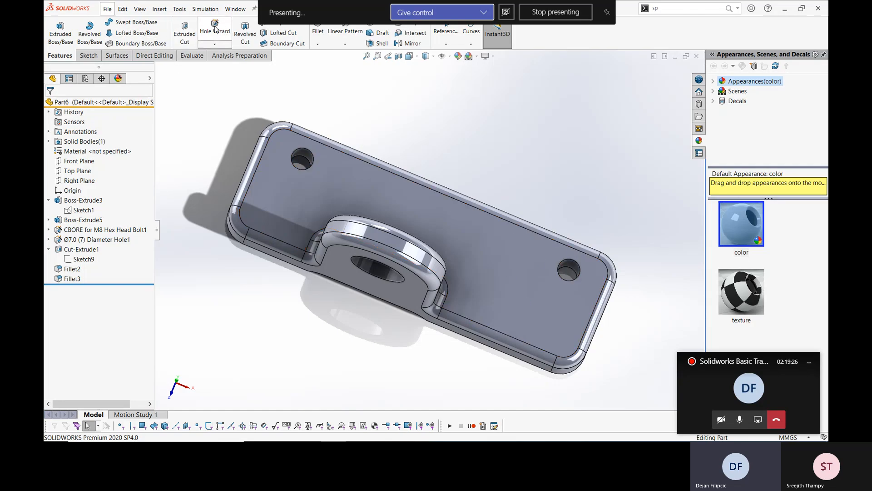
pyautogui.click(220, 29)
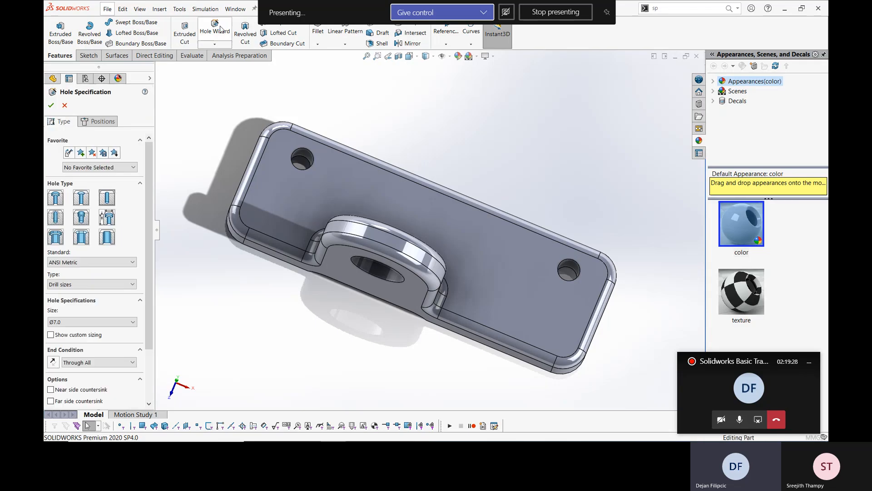
pyautogui.click(114, 123)
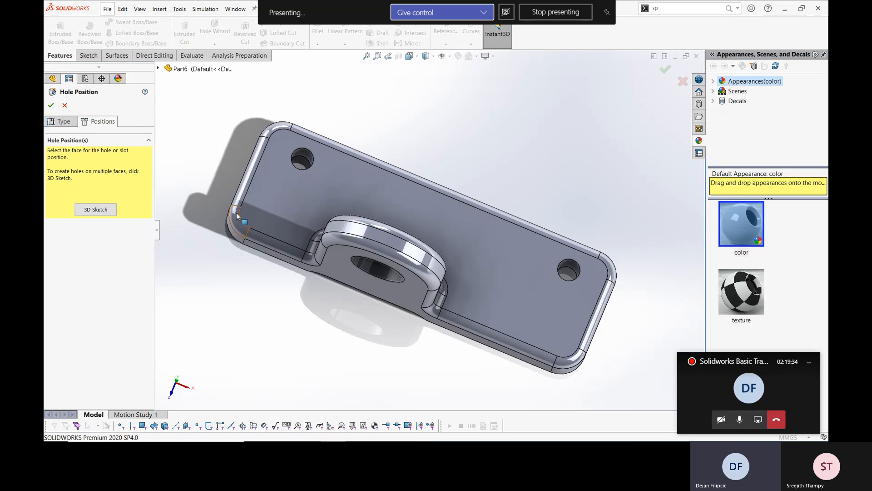
pyautogui.click(259, 200)
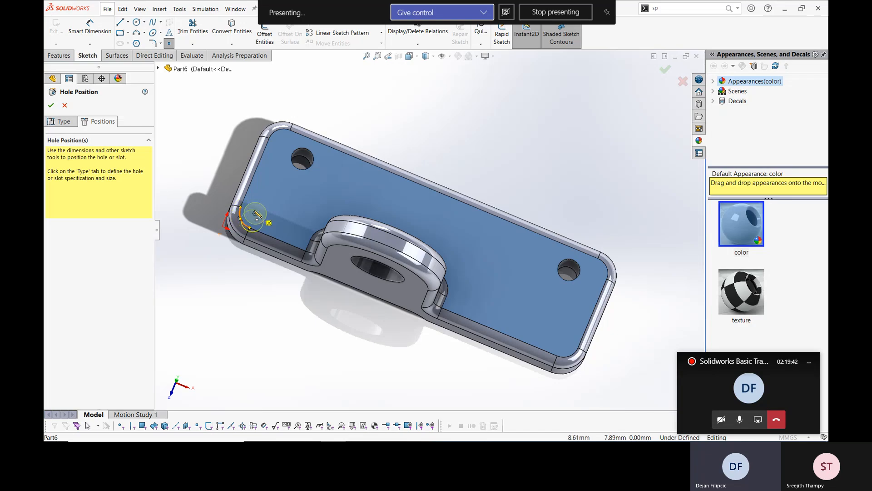
pyautogui.click(64, 105)
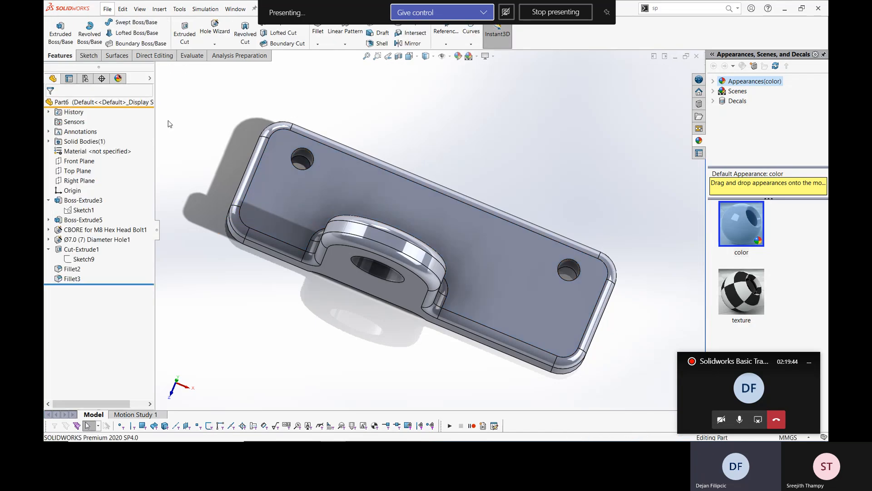
# Create a new document from the Part template.
pyautogui.click(107, 8)
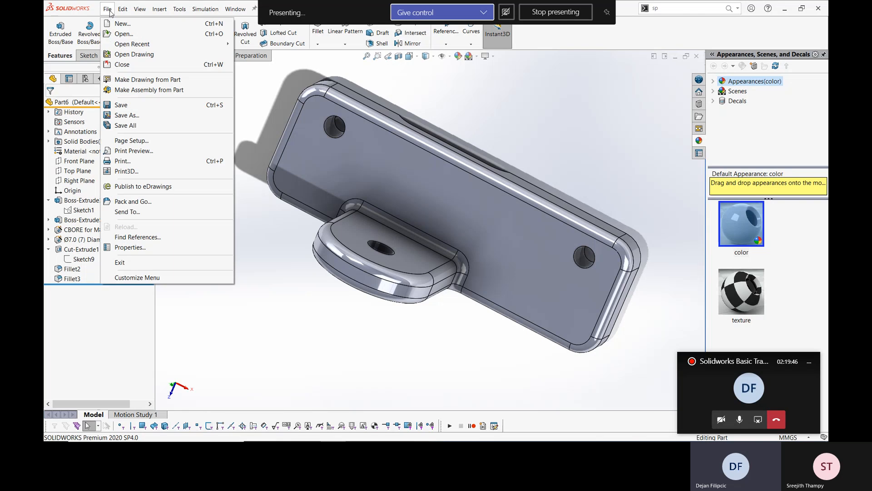
pyautogui.click(122, 24)
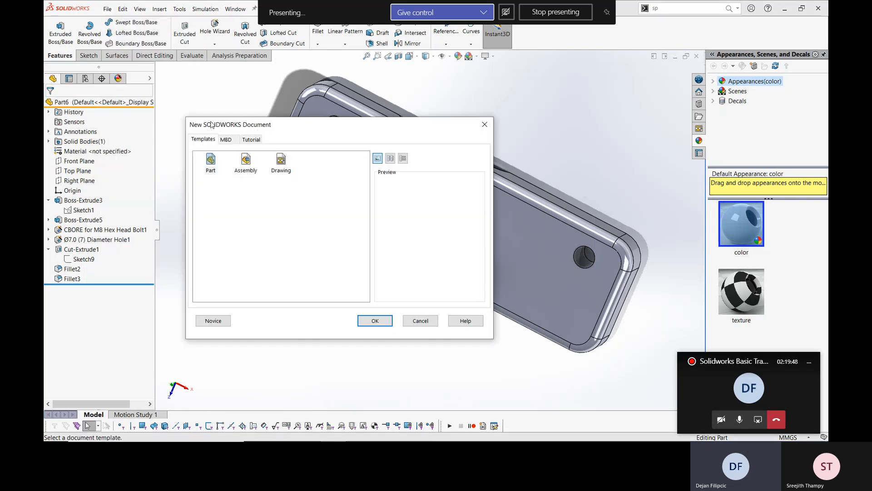
pyautogui.click(375, 320)
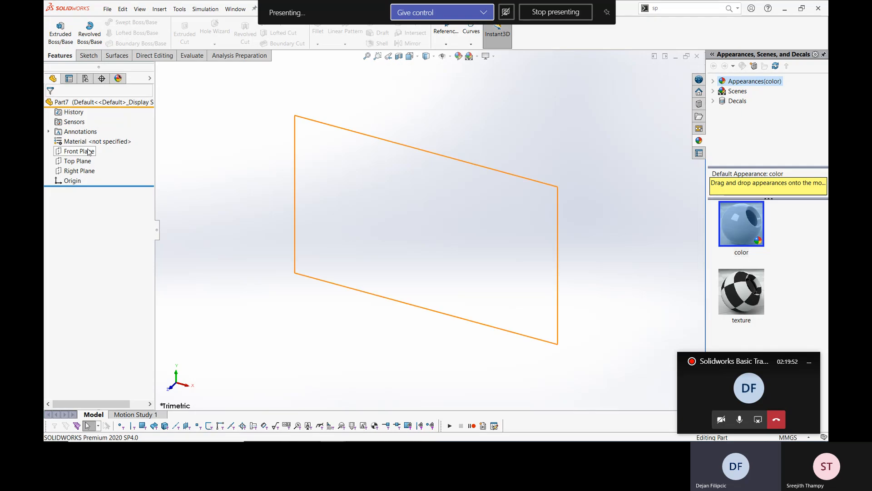
# Sketch a circle of about 58.8 mm radius on the Front Plane, centred on the origin.
pyautogui.click(79, 151)
pyautogui.rightClick(86, 152)
pyautogui.click(93, 136)
pyautogui.click(203, 169)
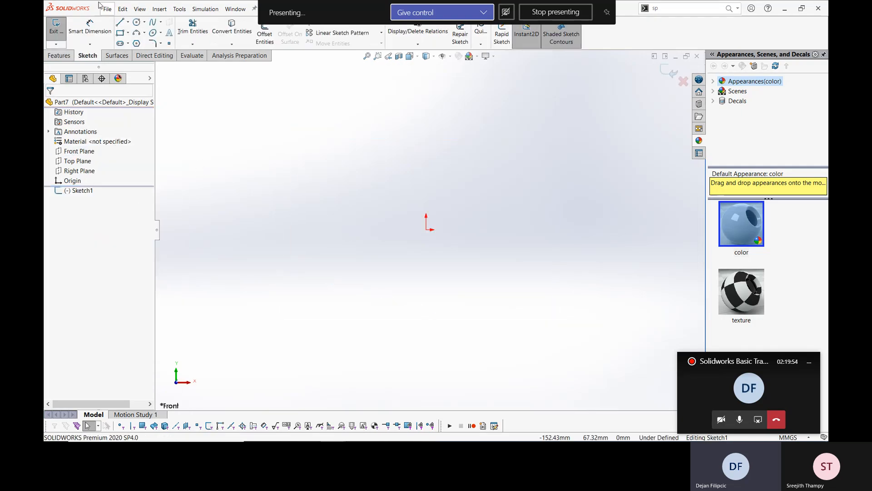
pyautogui.click(136, 21)
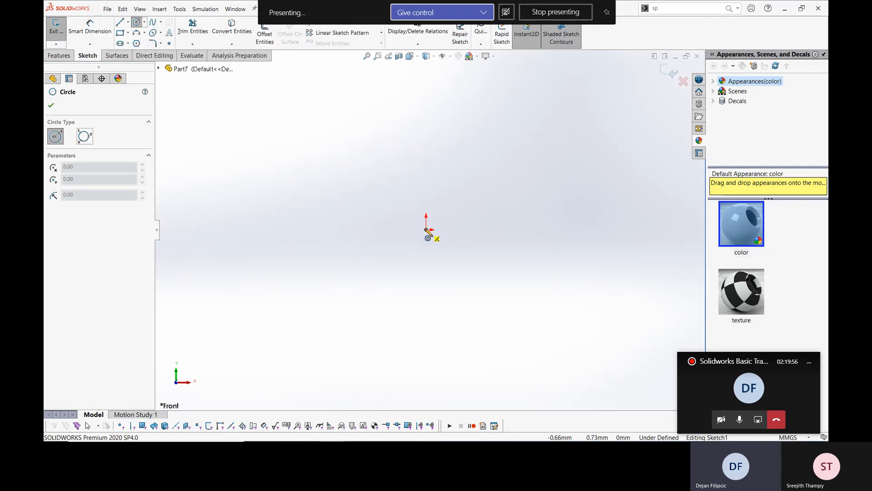
pyautogui.click(426, 229)
pyautogui.click(478, 145)
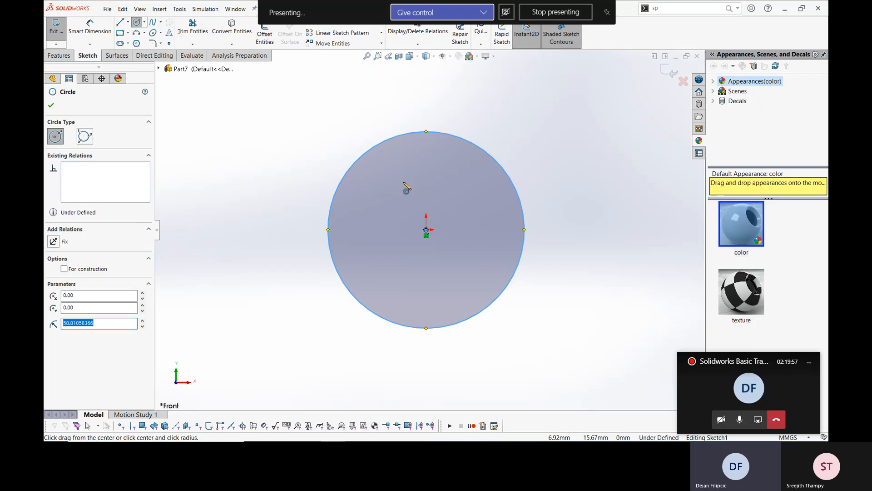
pyautogui.click(54, 109)
pyautogui.click(246, 153)
pyautogui.scroll(4, 271, 165)
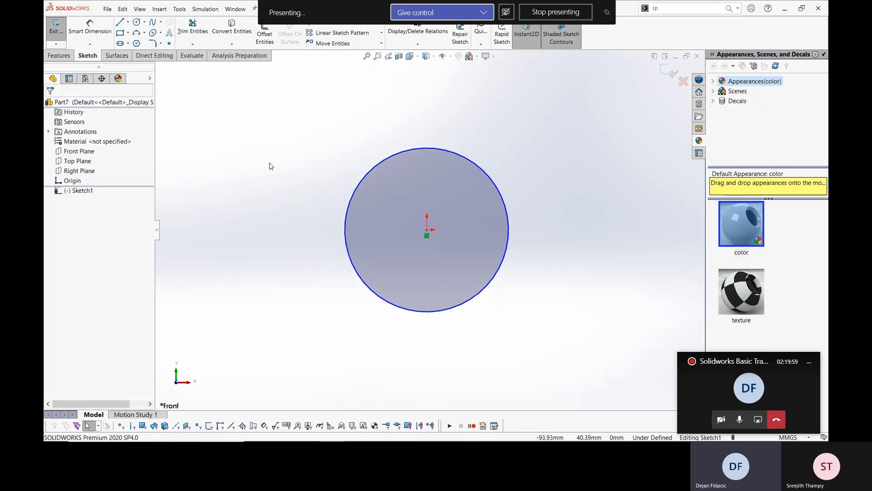
# Extrude the circle as a blind boss 60 mm deep from the sketch plane.
pyautogui.click(61, 55)
pyautogui.click(61, 32)
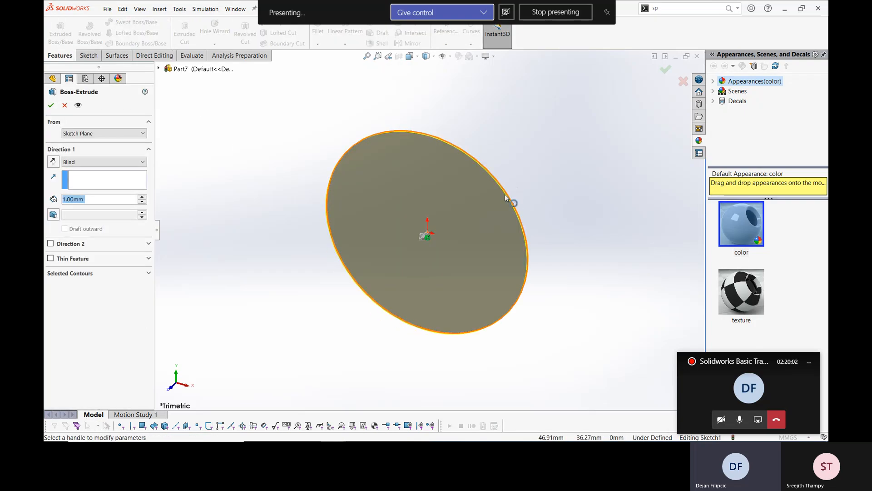
pyautogui.moveTo(425, 236); pyautogui.dragTo(278, 331)
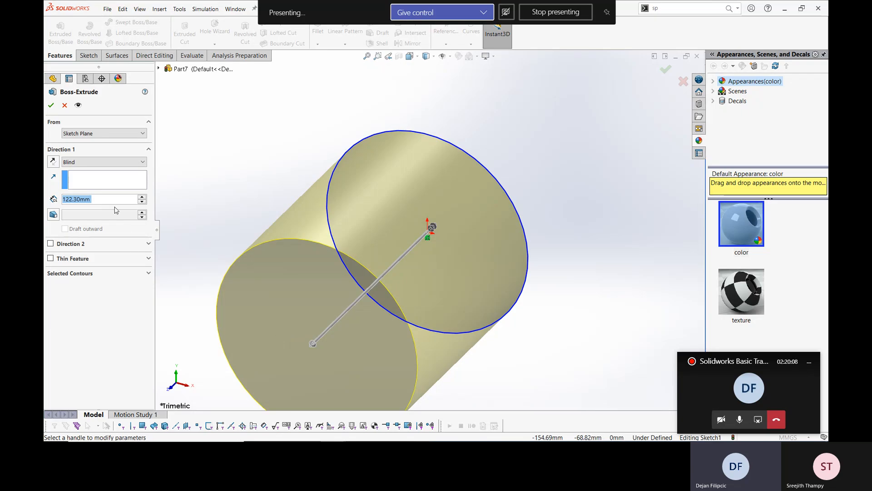
pyautogui.write('15')
pyautogui.press('Return')
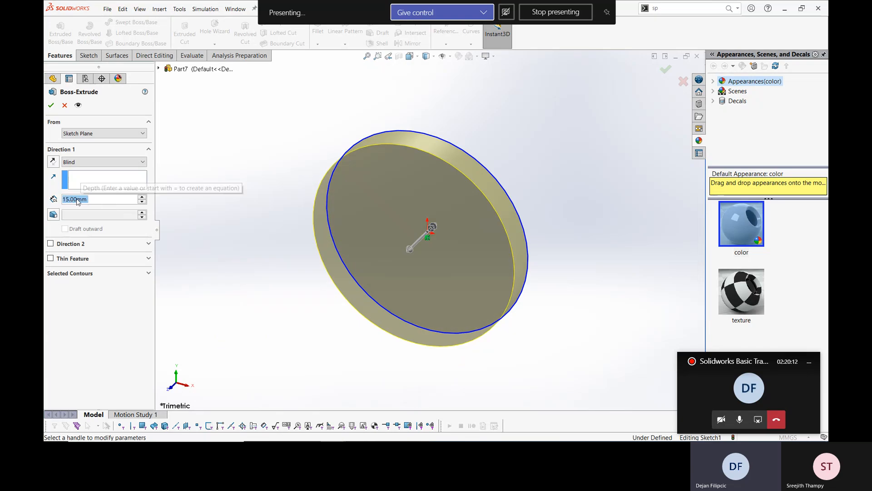
pyautogui.write('60')
pyautogui.press('Return')
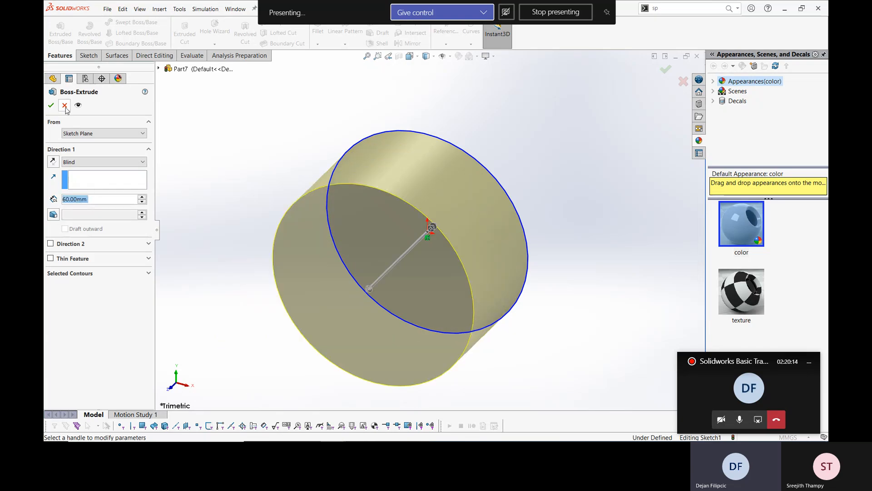
pyautogui.click(51, 106)
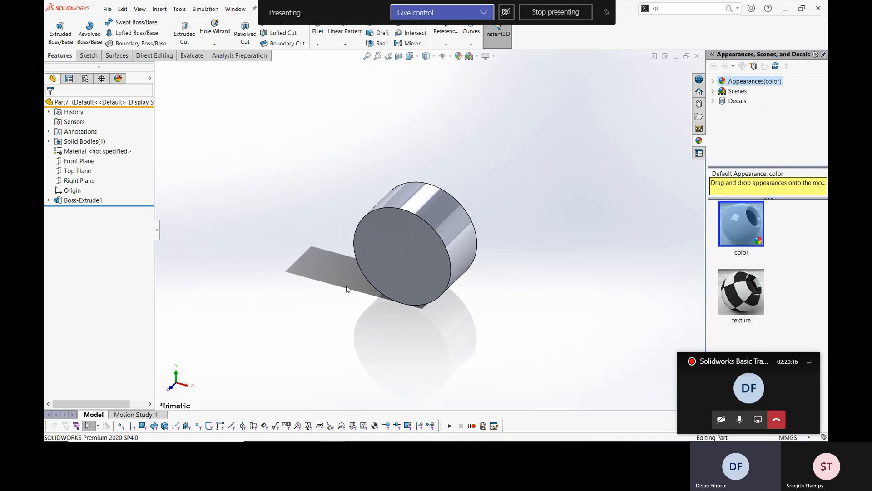
# Reopen the cylinder's base sketch, dimension its circle to a 50 mm diameter, and exit the sketch.
pyautogui.moveTo(348, 287); pyautogui.dragTo(526, 271, button='middle')
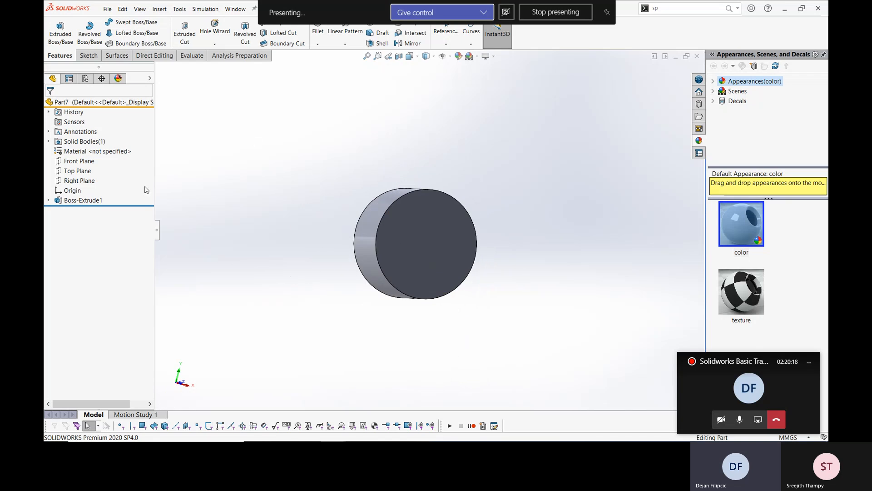
pyautogui.click(49, 200)
pyautogui.rightClick(88, 211)
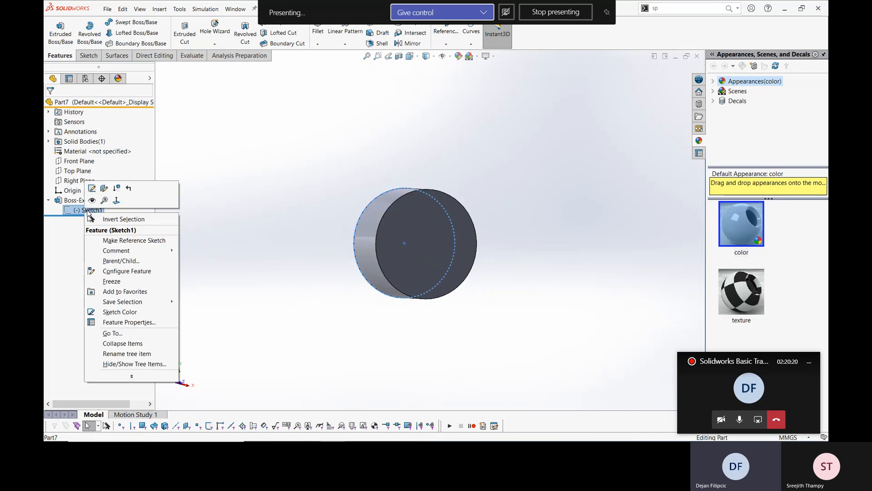
pyautogui.click(92, 188)
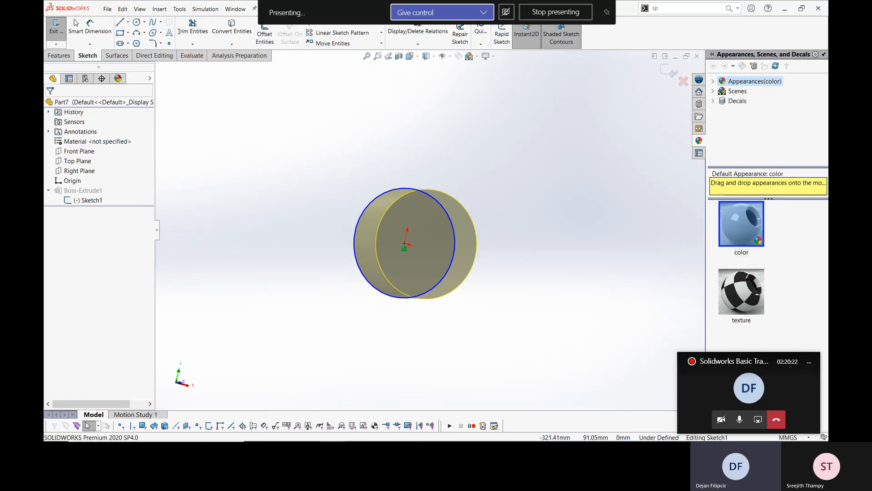
pyautogui.click(76, 22)
pyautogui.click(368, 210)
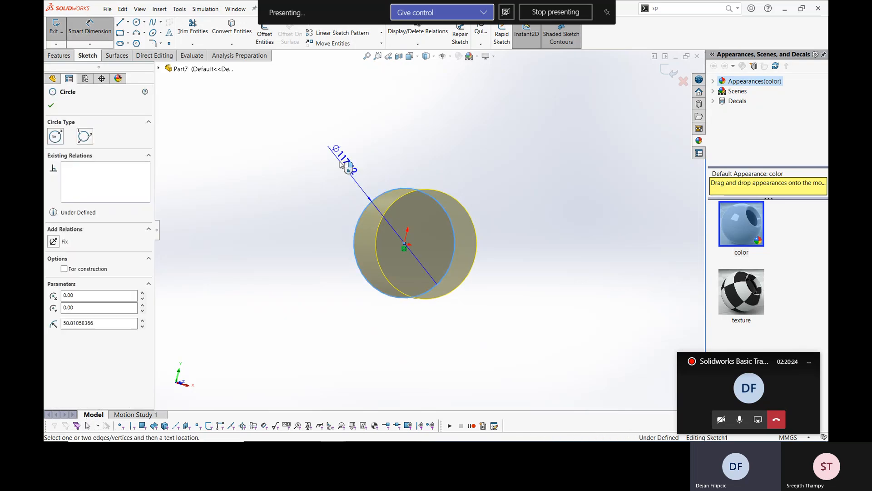
pyautogui.click(341, 165)
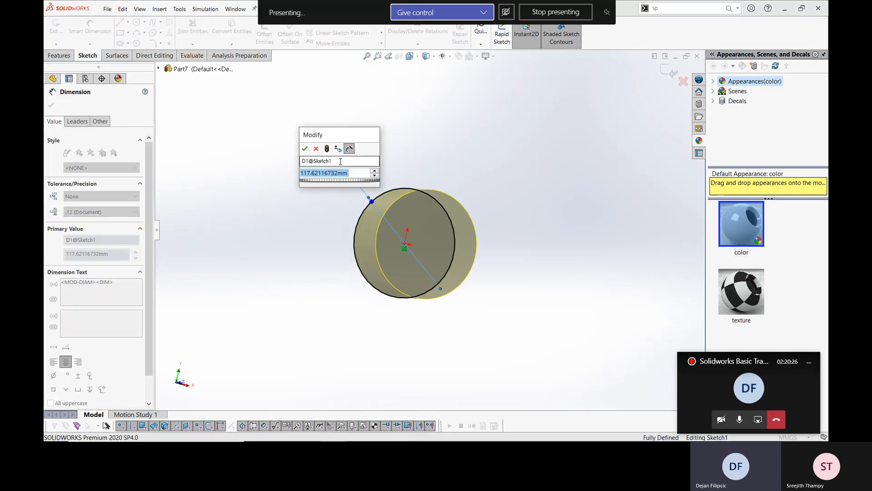
pyautogui.write('50')
pyautogui.press('Return')
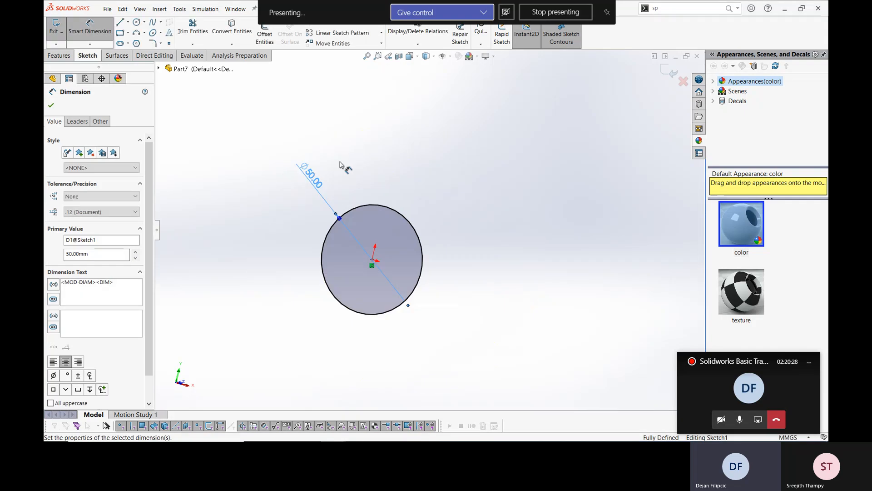
pyautogui.click(51, 106)
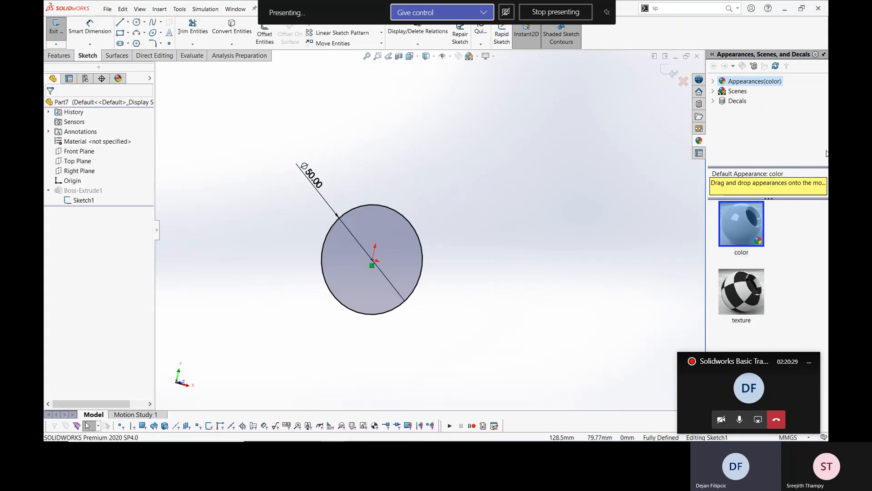
pyautogui.click(665, 75)
# Start a sketch on the cylinder's front end face and draw an origin-centred circle of about 19.3 mm radius.
pyautogui.hotkey('ctrl', '7')
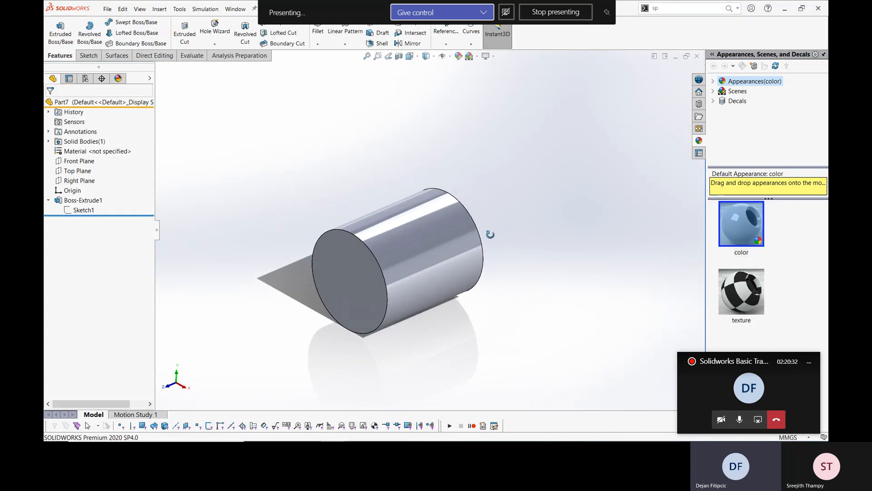
pyautogui.rightClick(371, 284)
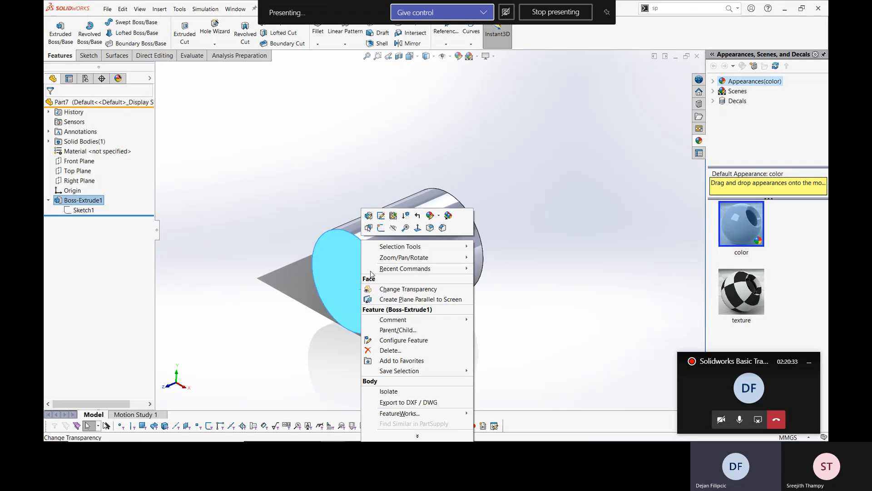
pyautogui.click(381, 227)
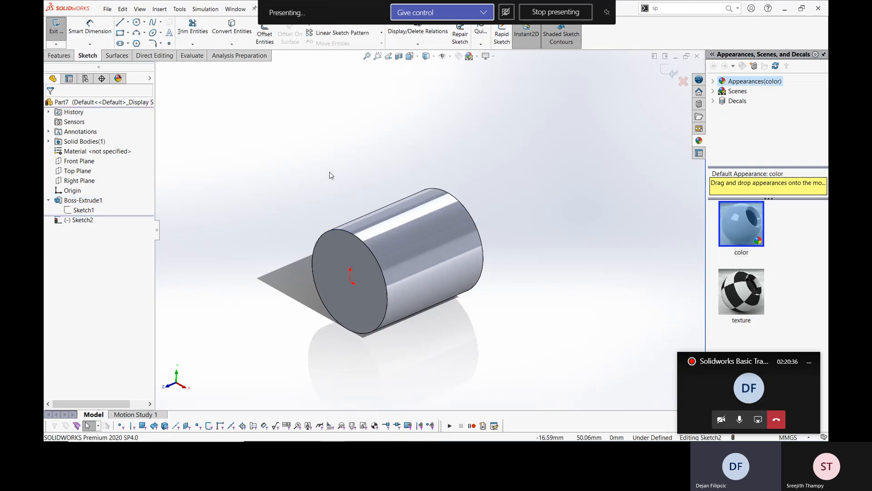
pyautogui.hotkey('ctrl', '8')
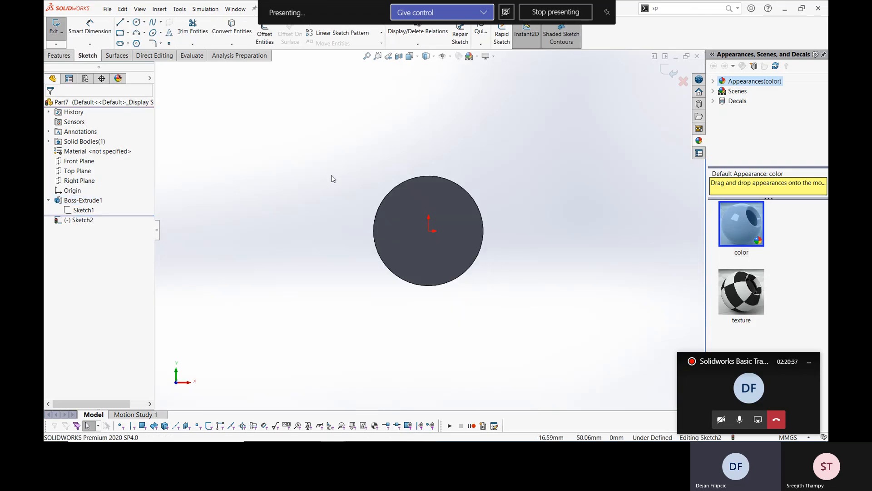
pyautogui.click(137, 22)
pyautogui.click(430, 231)
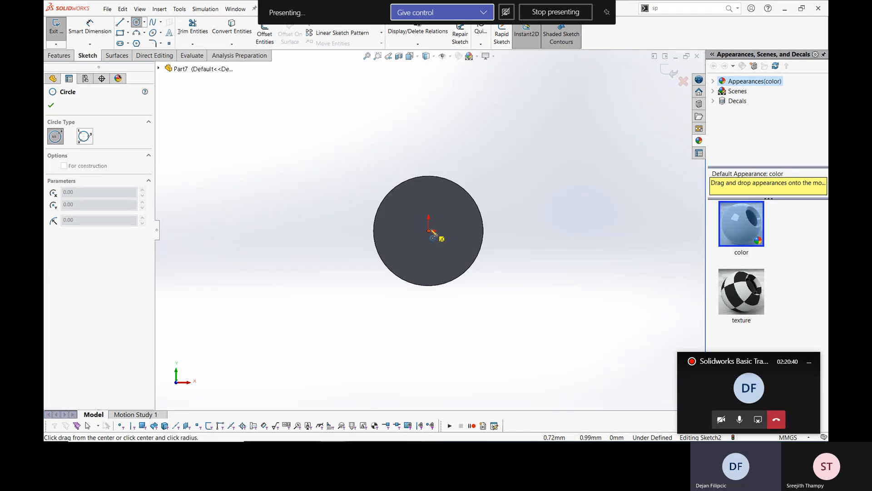
pyautogui.click(460, 208)
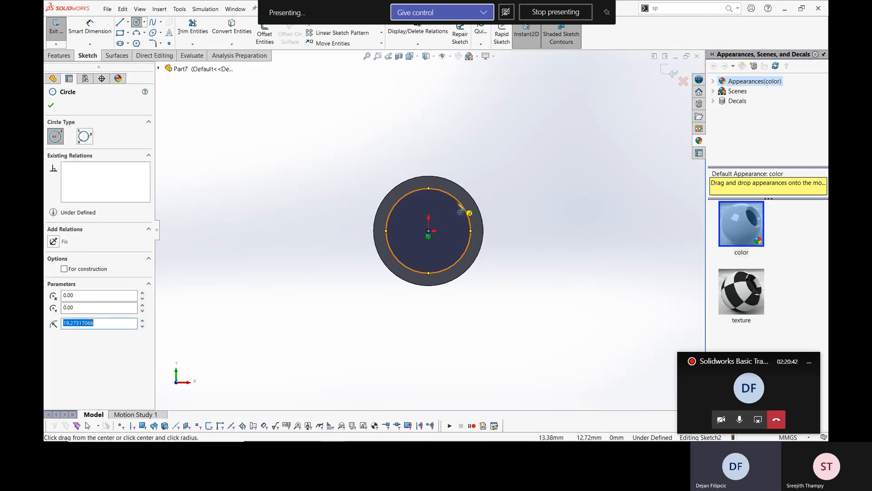
pyautogui.press('Escape')
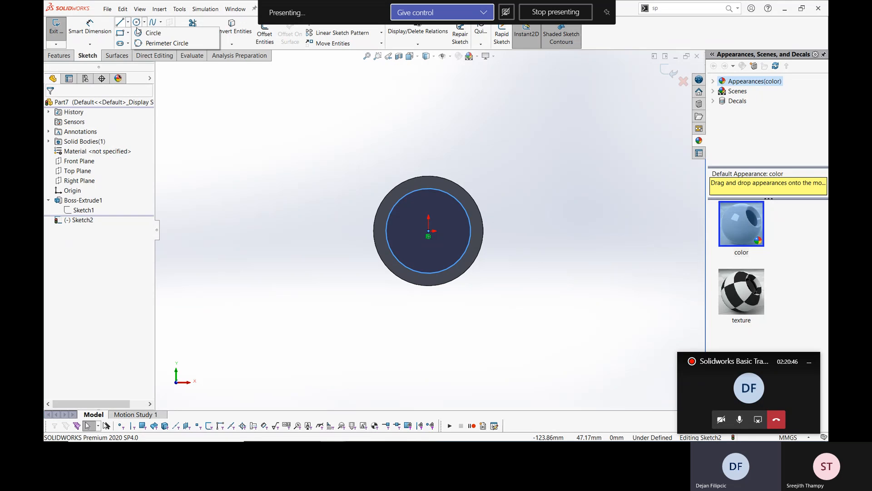
# Add a centerline from the origin diagonally down to the lower-left of the 19.3 mm radius circle, and exit the sketch.
pyautogui.click(128, 21)
pyautogui.click(133, 42)
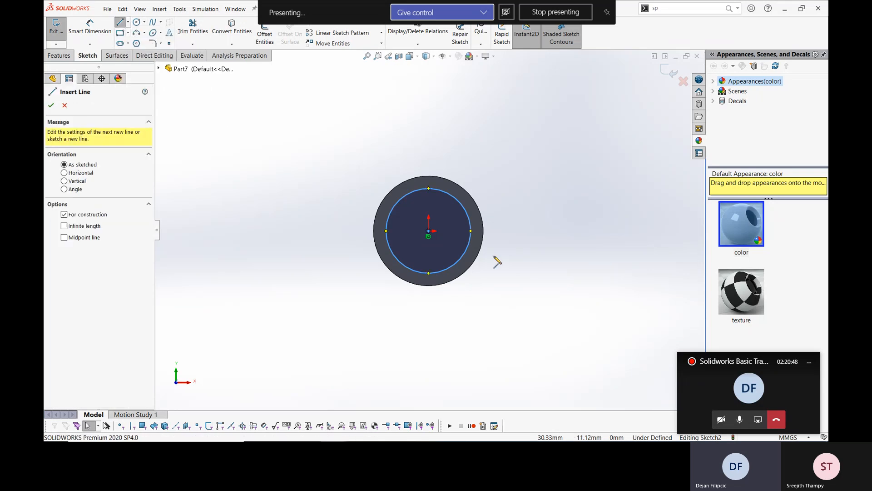
pyautogui.click(429, 231)
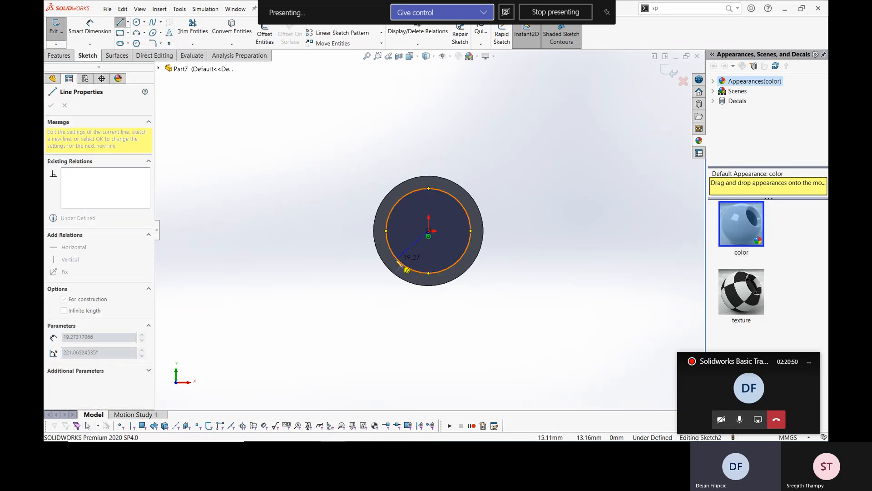
pyautogui.click(399, 256)
pyautogui.press('Escape')
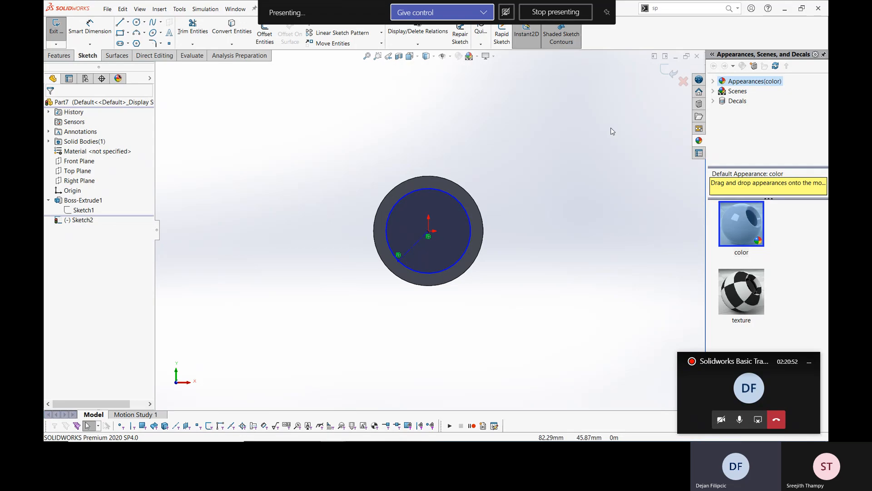
pyautogui.click(666, 73)
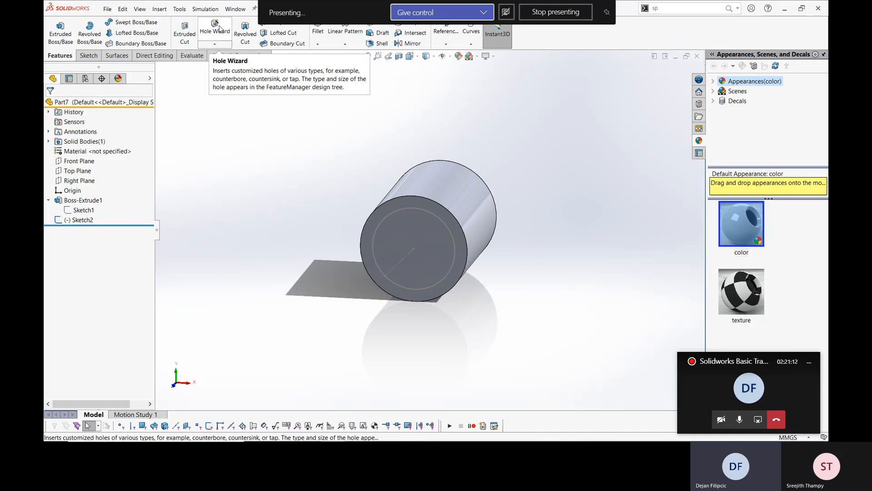
# Start a Hole Wizard countersink hole using the ISO standard and size M5.
pyautogui.click(219, 29)
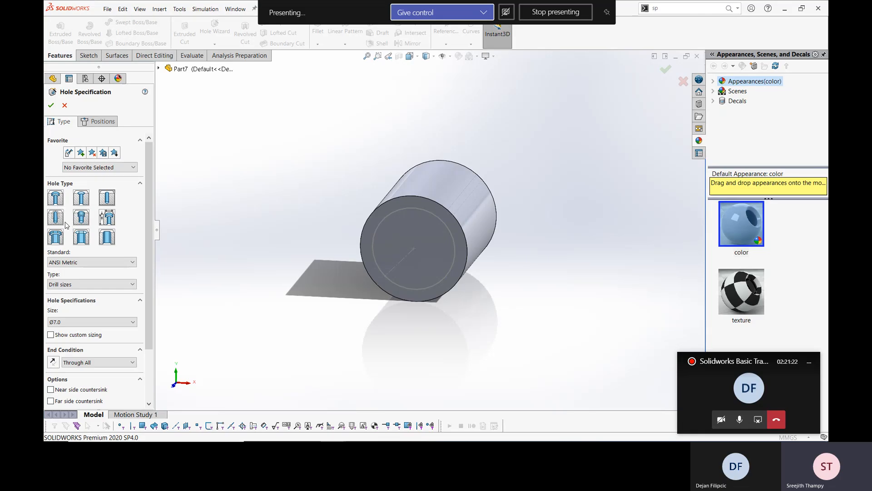
pyautogui.click(82, 199)
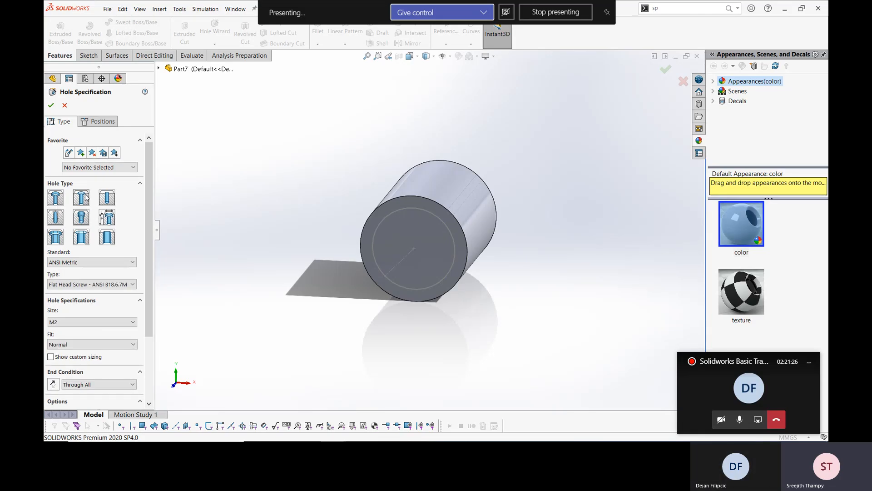
pyautogui.click(73, 263)
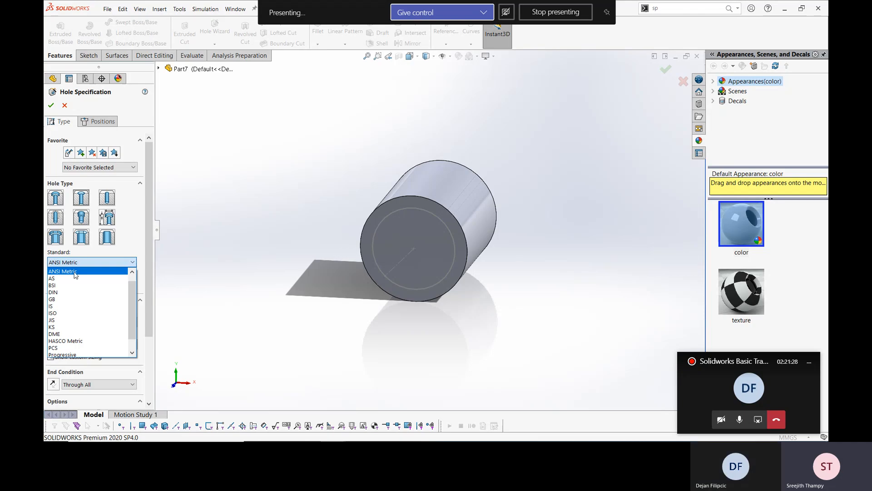
pyautogui.click(69, 313)
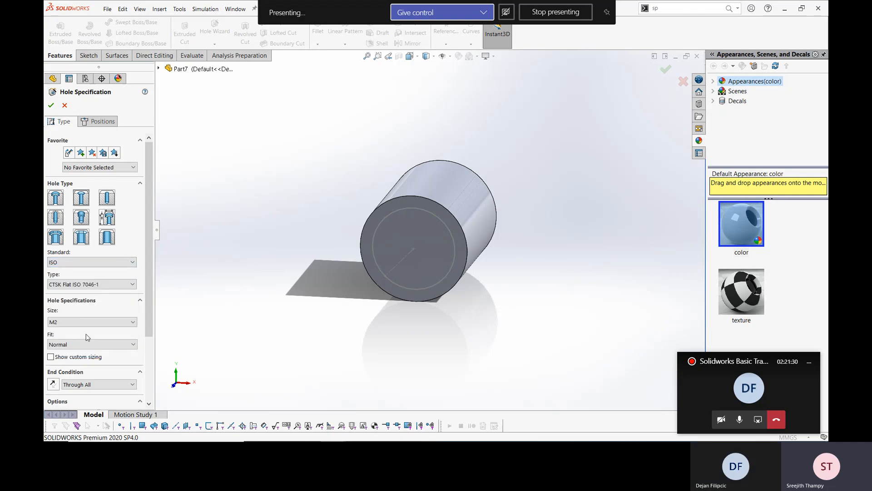
pyautogui.click(87, 322)
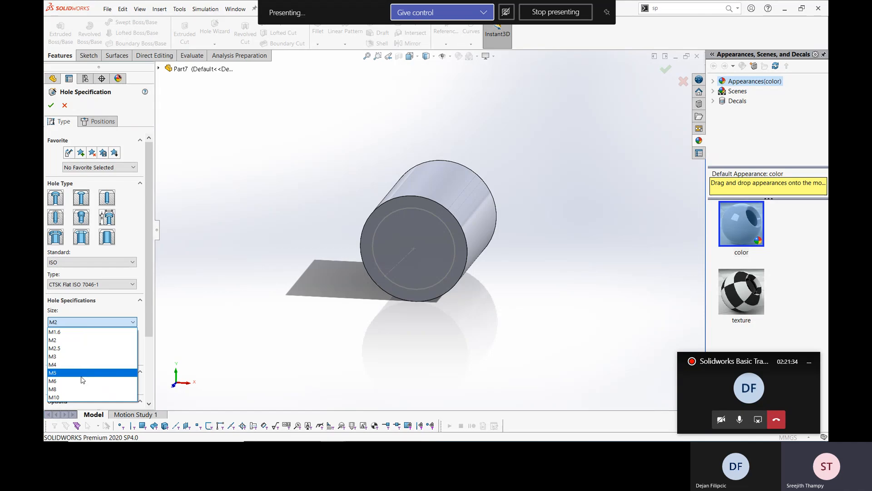
pyautogui.click(78, 373)
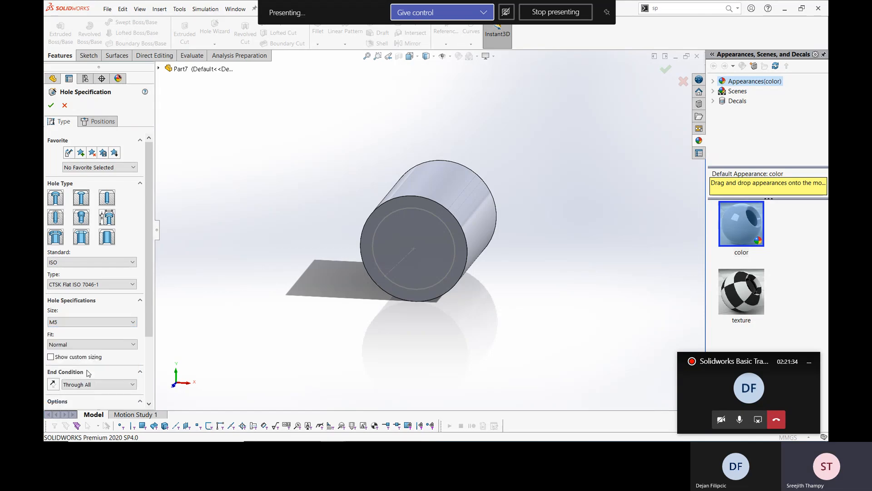
# Position the M5 countersunk hole at the origin on the cylinder's front end face and complete the feature.
pyautogui.click(99, 122)
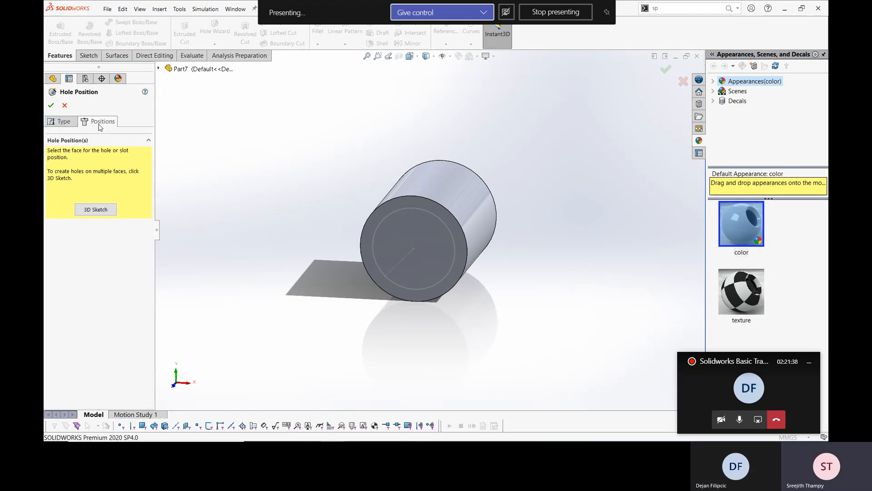
pyautogui.click(411, 234)
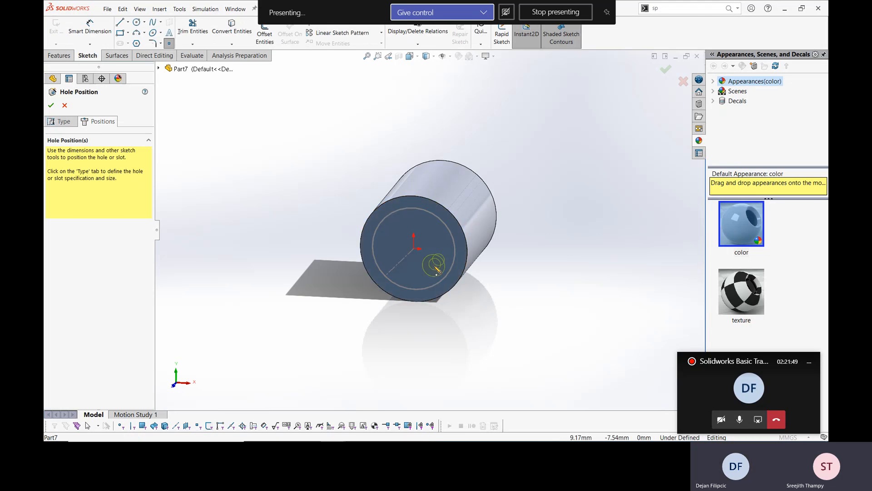
pyautogui.hotkey('ctrl', '8')
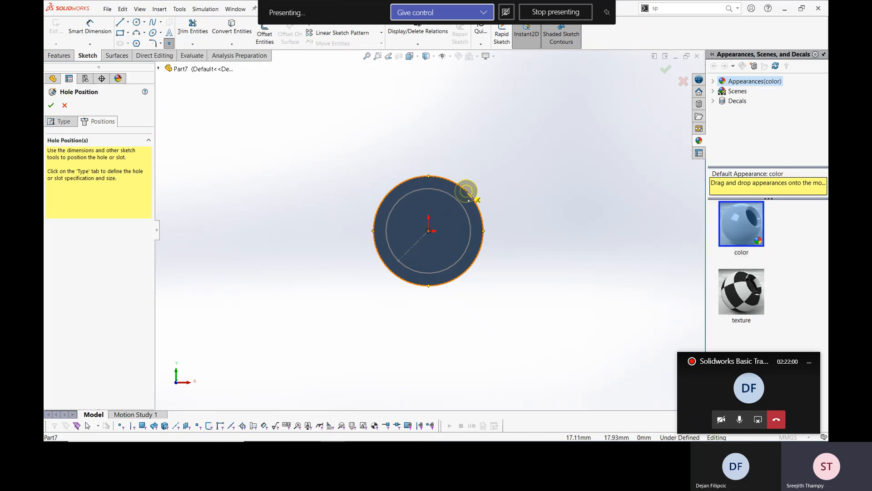
pyautogui.click(429, 231)
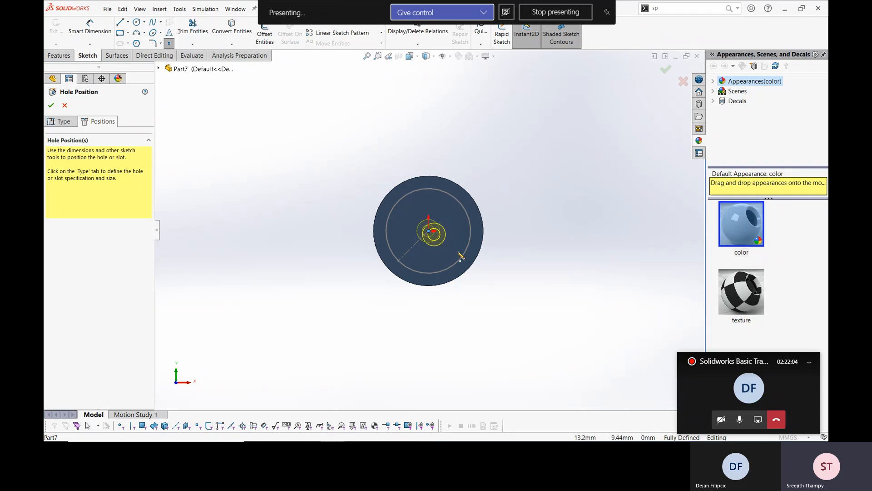
pyautogui.moveTo(501, 238); pyautogui.dragTo(466, 274, button='middle')
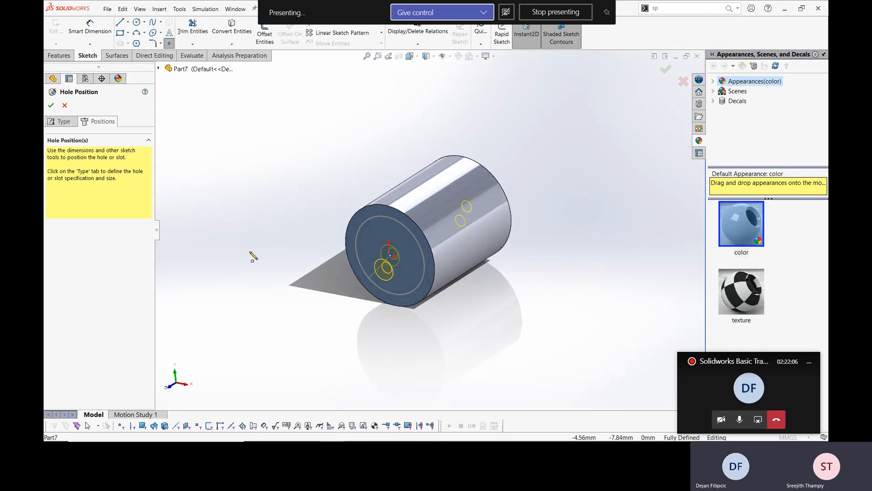
pyautogui.click(51, 104)
pyautogui.scroll(-2, 378, 262)
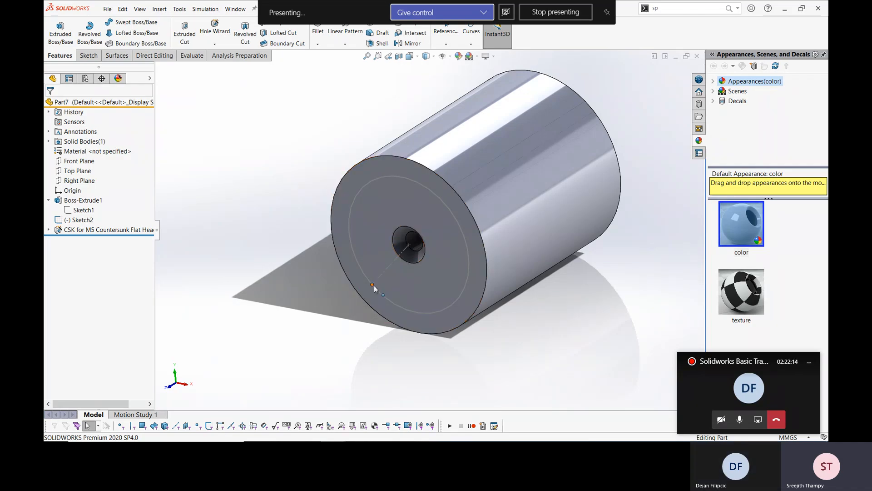
# Add a second ISO M5 countersunk through-all hole on the end face at the centerline's endpoint on the reference circle.
pyautogui.moveTo(382, 284); pyautogui.dragTo(443, 219, button='middle')
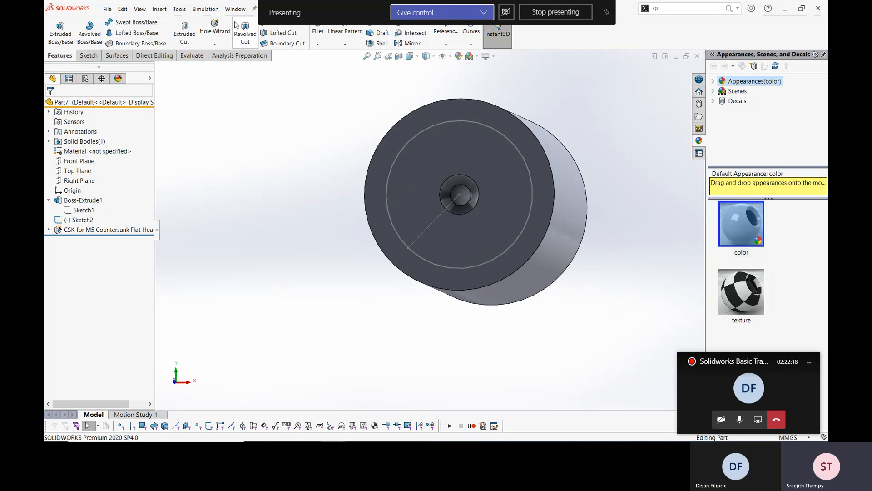
pyautogui.click(217, 28)
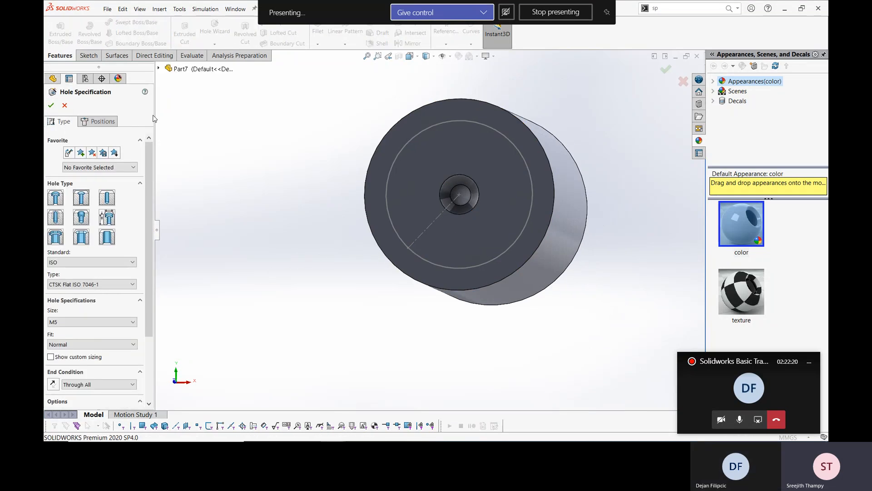
pyautogui.click(98, 121)
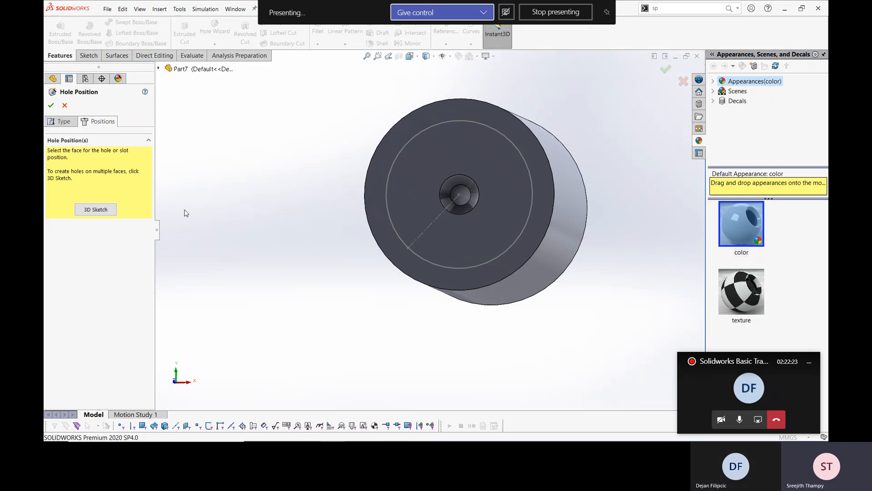
pyautogui.click(374, 195)
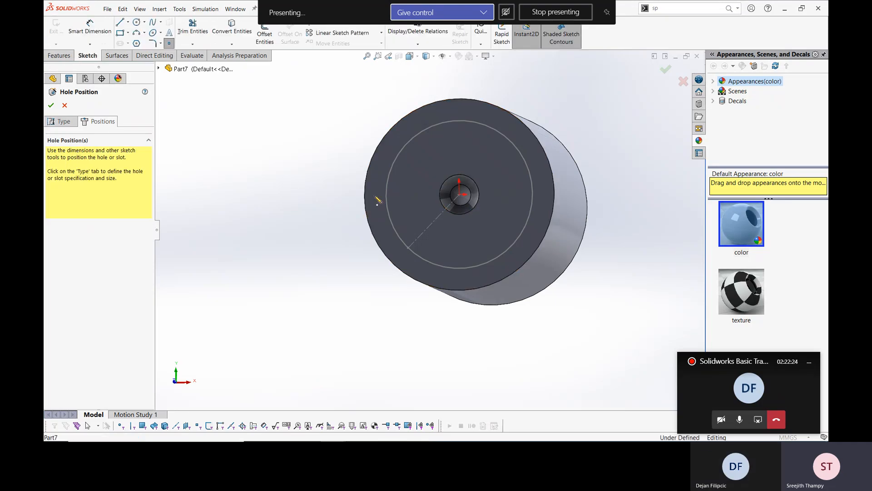
pyautogui.click(408, 247)
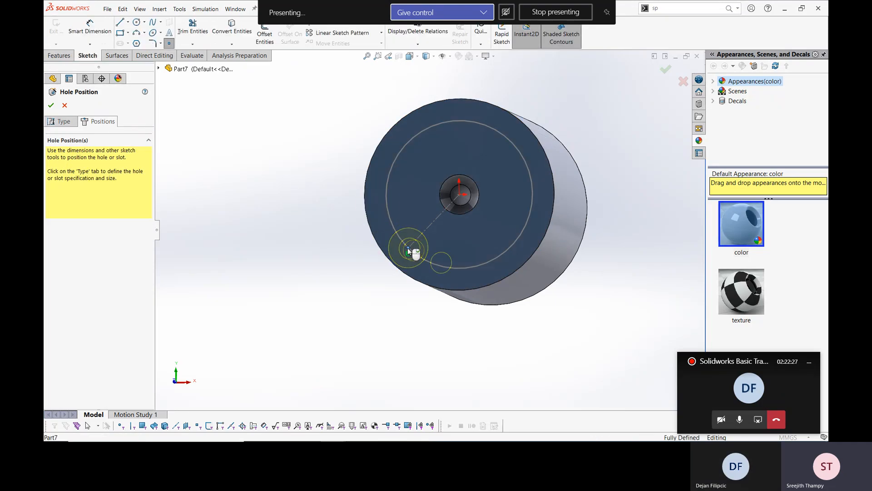
pyautogui.click(51, 105)
# Examine the two countersunk holes on the cylinder's end face from several angles.
pyautogui.moveTo(416, 224); pyautogui.dragTo(464, 178, button='middle')
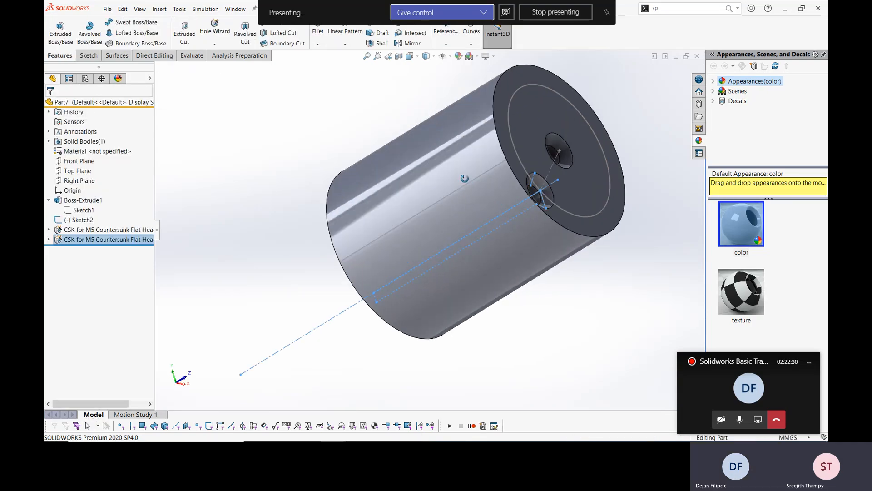
pyautogui.scroll(4, 553, 249)
pyautogui.moveTo(561, 245)
pyautogui.mouseDown(button='middle')
pyautogui.moveTo(431, 248)
pyautogui.moveTo(481, 193)
pyautogui.mouseUp(button='middle')
pyautogui.scroll(-5, 439, 245)
pyautogui.scroll(3, 450, 245)
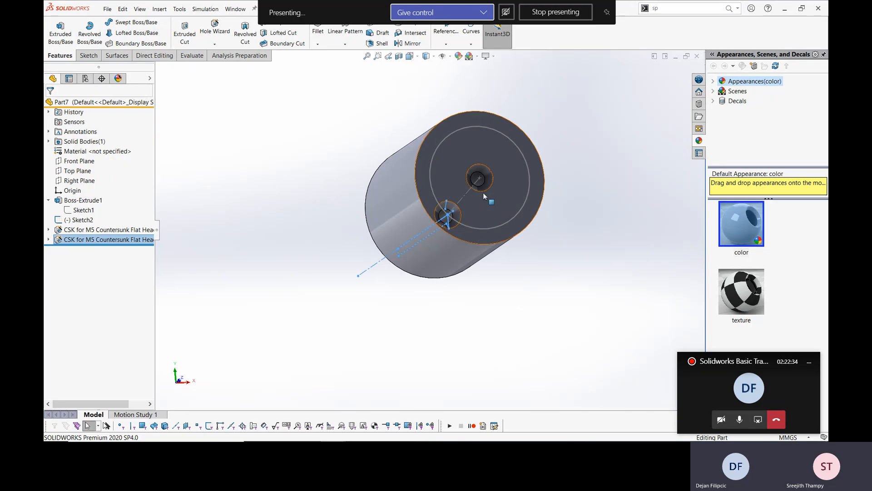
pyautogui.scroll(-2, 482, 190)
pyautogui.scroll(1, 472, 175)
pyautogui.click(244, 202)
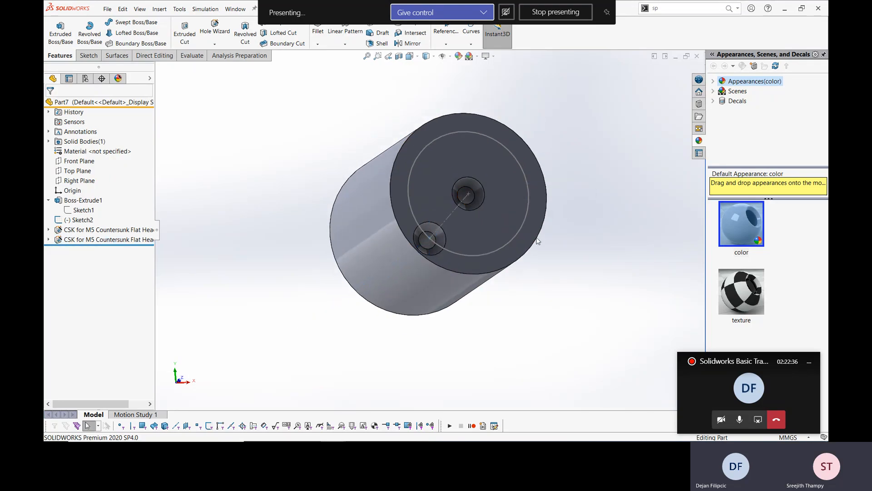
pyautogui.scroll(3, 386, 161)
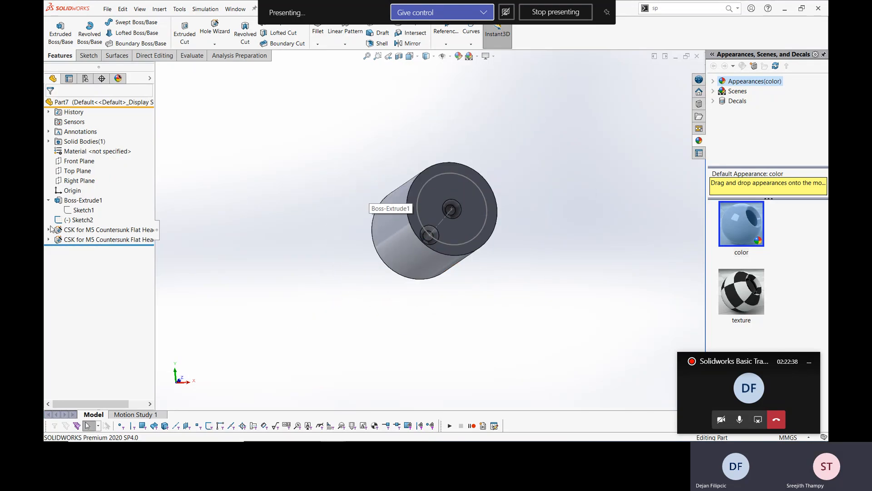
# Delete both M5 countersunk hole features from the cylinder.
pyautogui.click(86, 238)
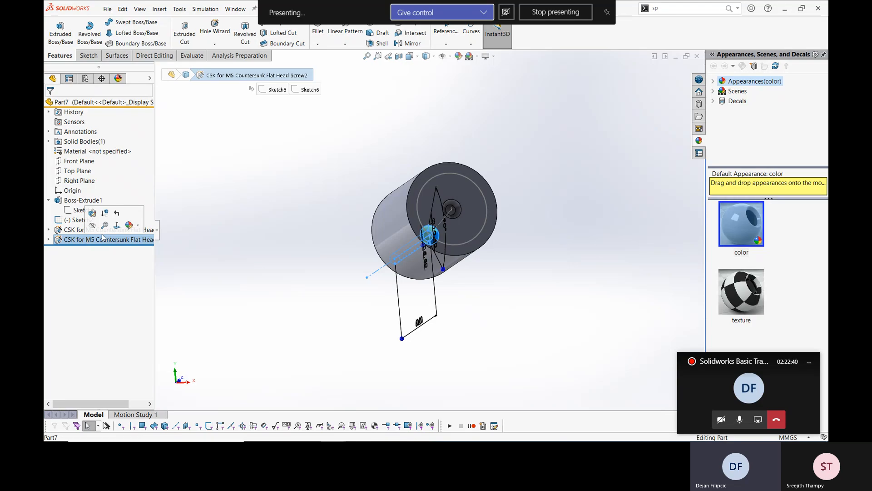
pyautogui.keyDown('ctrl'); pyautogui.click(83, 229); pyautogui.keyUp('ctrl')
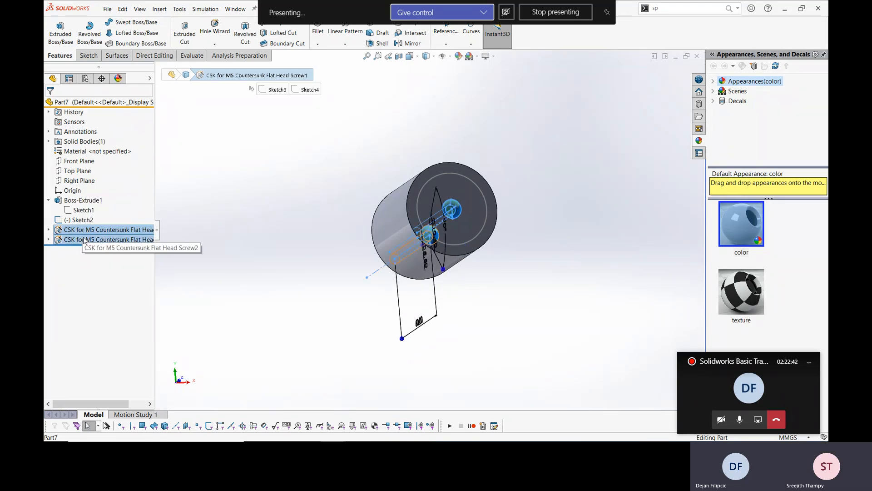
pyautogui.rightClick(83, 240)
pyautogui.click(216, 261)
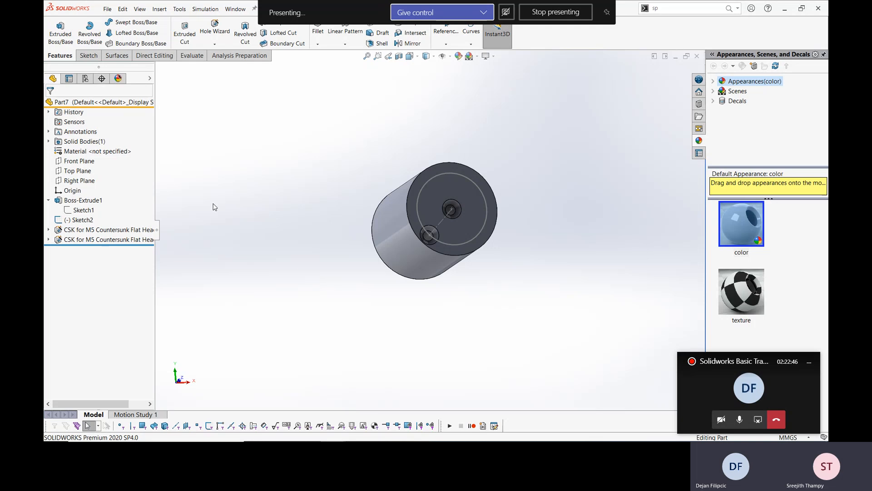
pyautogui.click(129, 231)
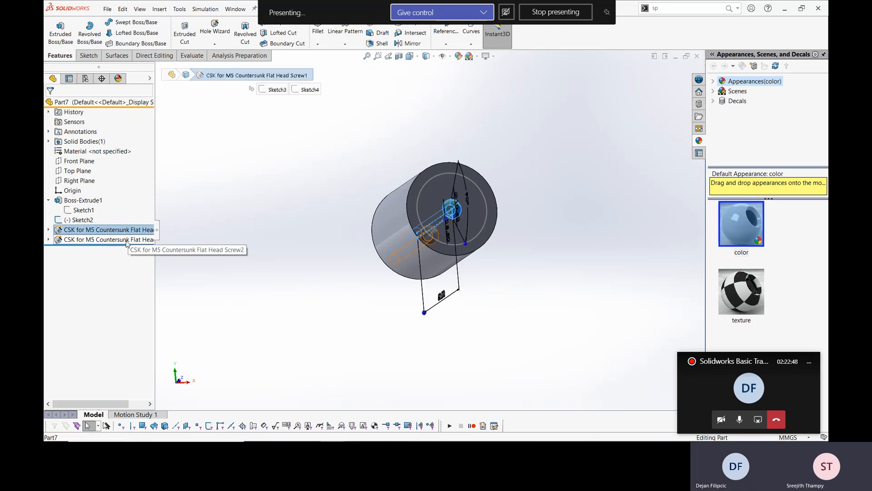
pyautogui.keyDown('ctrl'); pyautogui.click(128, 240); pyautogui.keyUp('ctrl')
pyautogui.rightClick(129, 242)
pyautogui.click(137, 278)
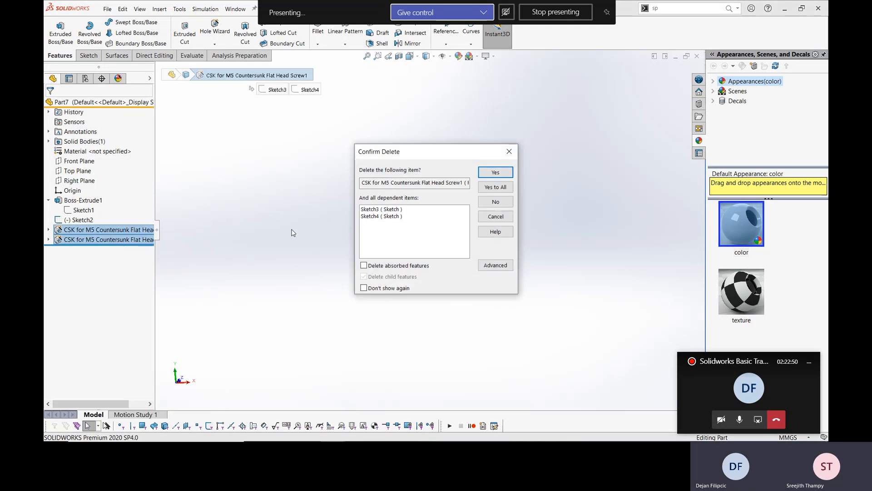
pyautogui.click(489, 174)
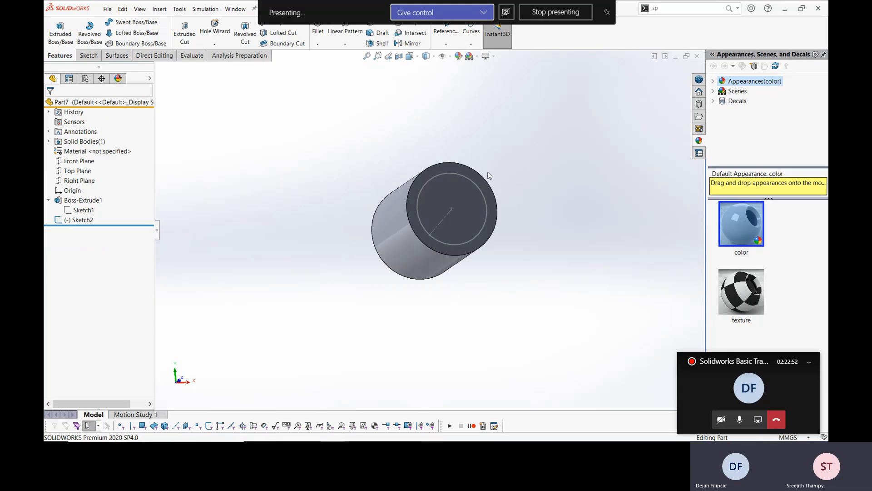
# Start a new sketch on the cylinder's front end face, viewed straight on.
pyautogui.scroll(-3, 431, 189)
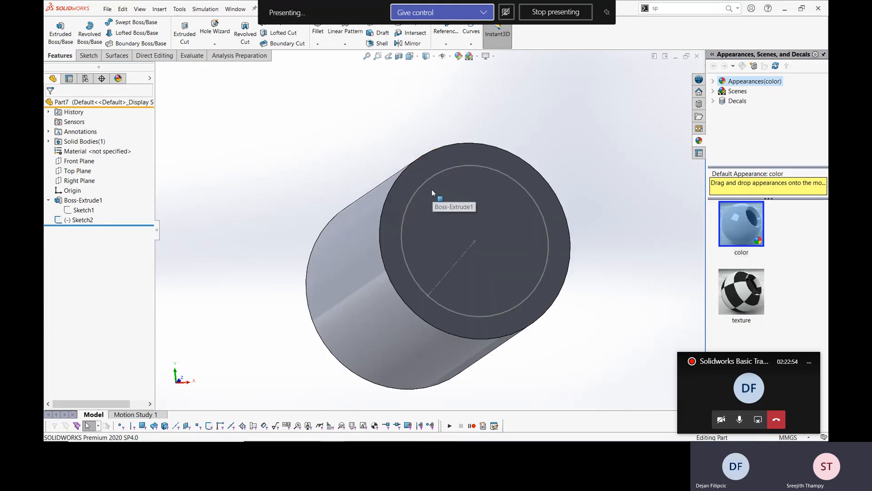
pyautogui.hotkey('ctrl', '1')
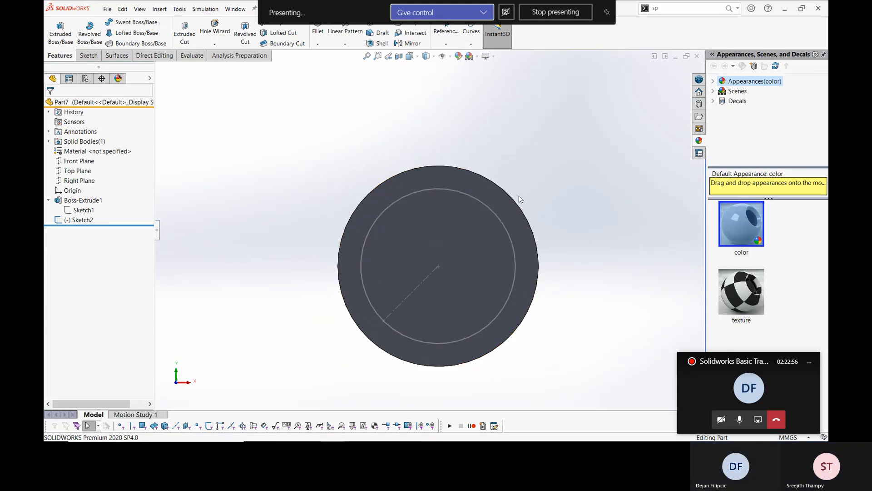
pyautogui.scroll(1, 514, 196)
pyautogui.scroll(-4, 387, 184)
pyautogui.scroll(3, 223, 89)
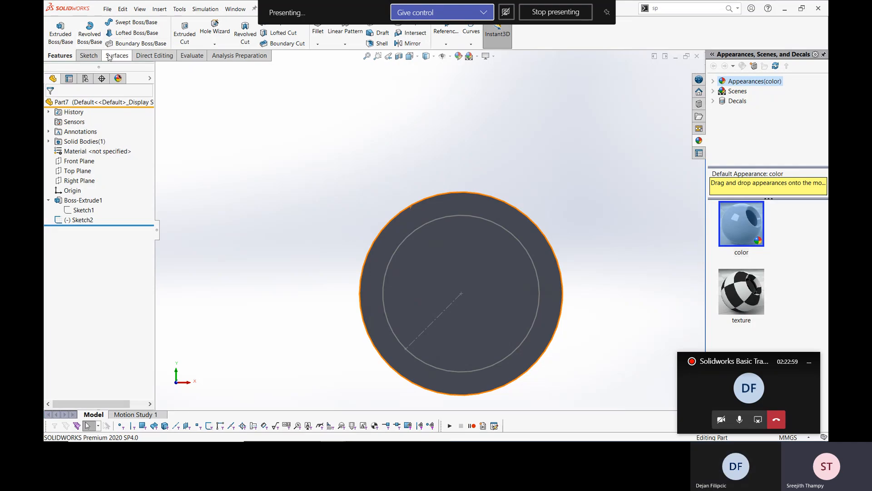
pyautogui.rightClick(420, 257)
pyautogui.click(438, 228)
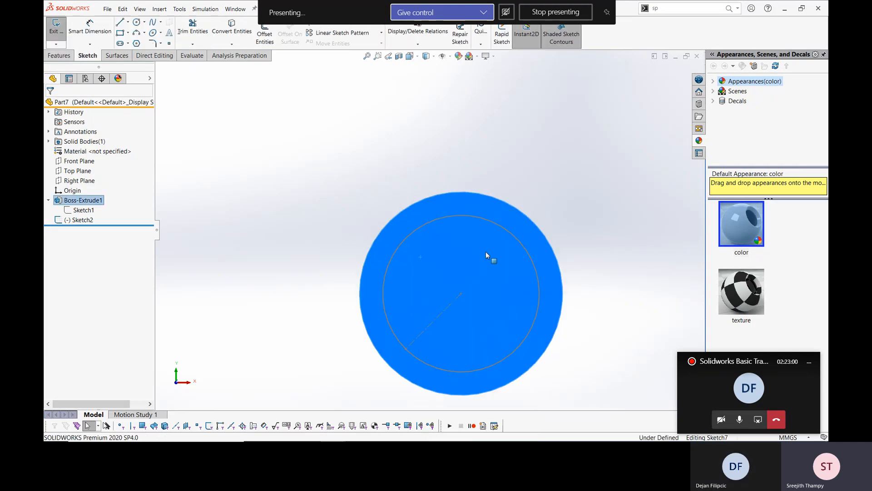
pyautogui.click(590, 220)
pyautogui.scroll(-2, 569, 260)
pyautogui.scroll(4, 568, 259)
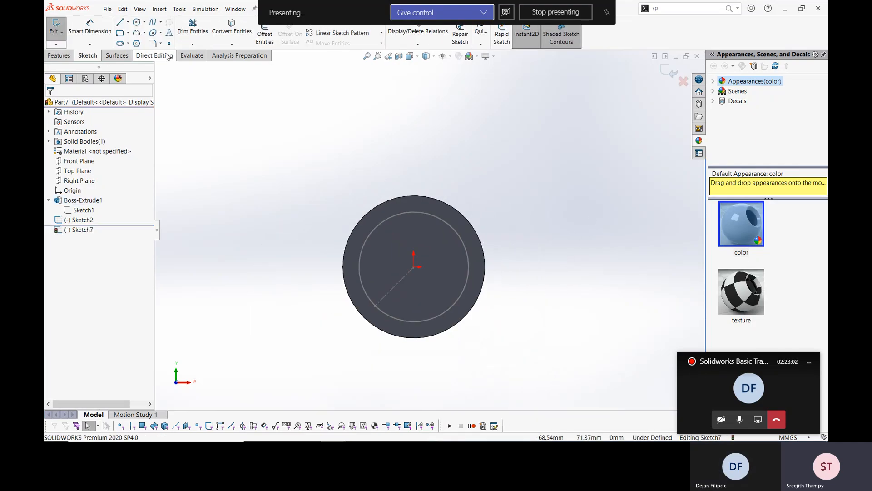
# Place six loose sketch points on the end face, scattered inside and outside the reference circle.
pyautogui.click(169, 43)
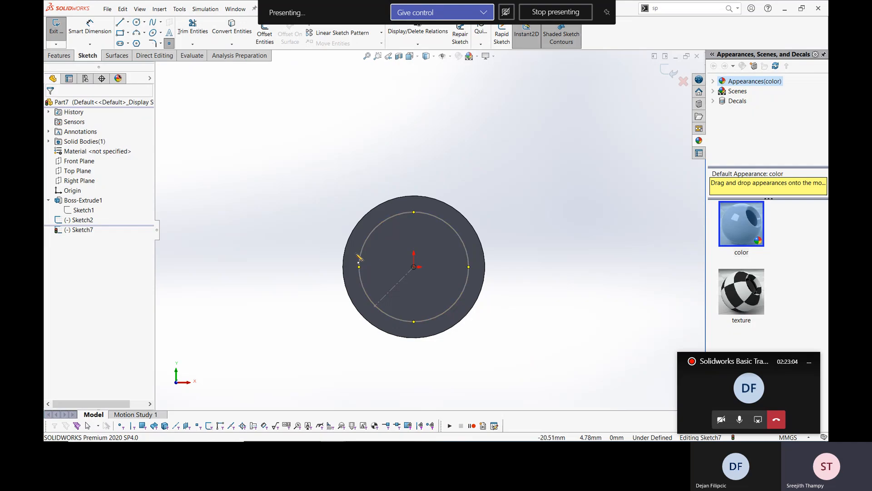
pyautogui.click(394, 245)
pyautogui.click(394, 261)
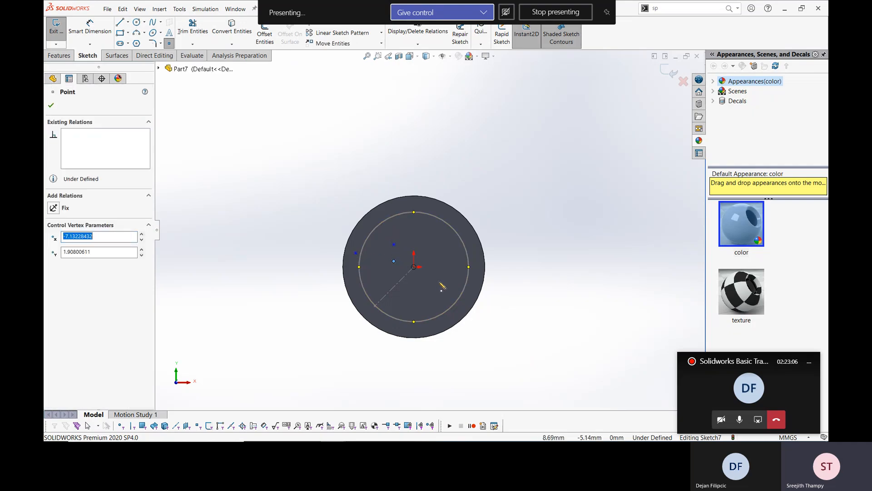
pyautogui.click(439, 281)
pyautogui.click(447, 253)
pyautogui.click(463, 232)
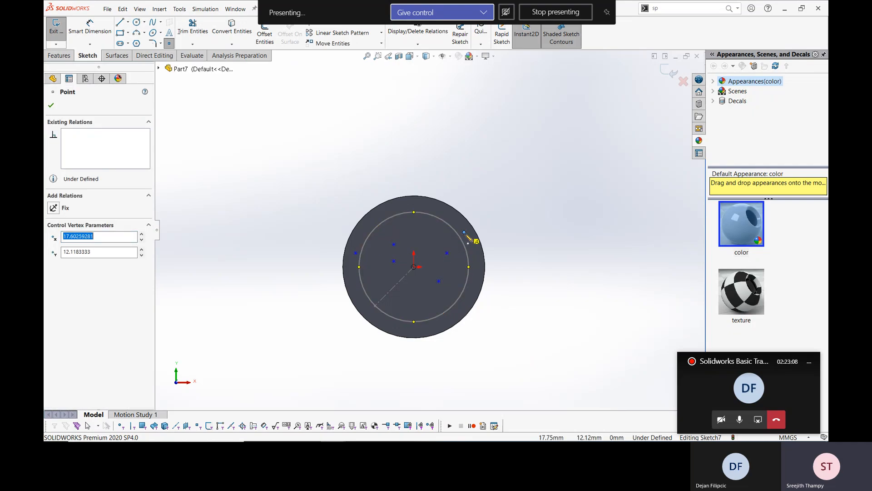
pyautogui.press('Escape')
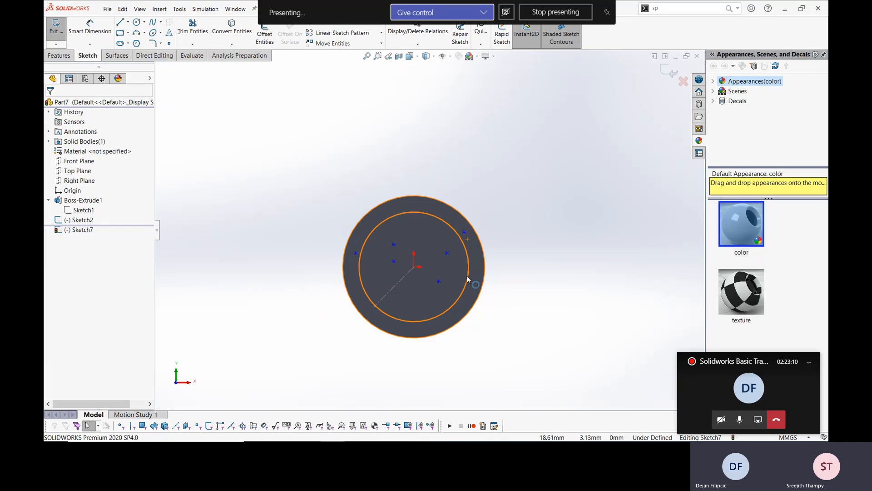
# Undo the six sketch points, the new sketch and the deletion of the two countersunk holes.
pyautogui.hotkey('ctrl', 'z')
pyautogui.hotkey('ctrl', 'z')
pyautogui.hotkey('ctrl', 'z')
pyautogui.hotkey('ctrl', 'z')
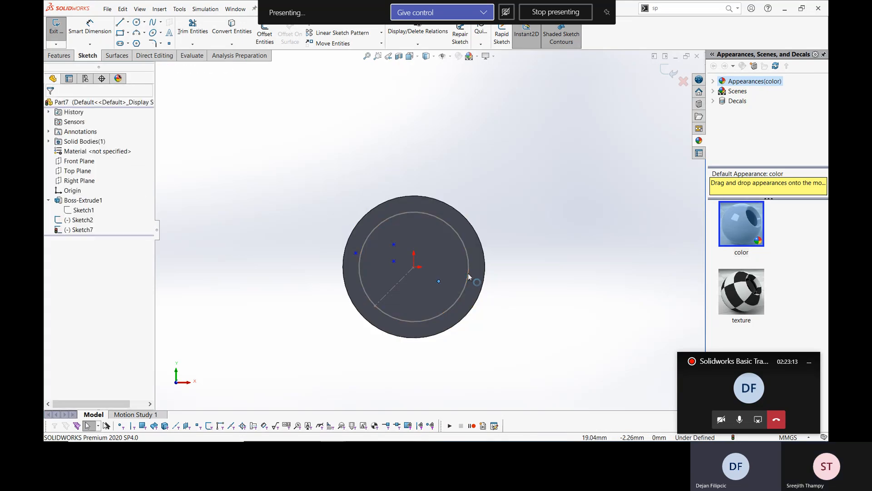
pyautogui.hotkey('ctrl', 'z')
pyautogui.hotkey('ctrl', 'z')
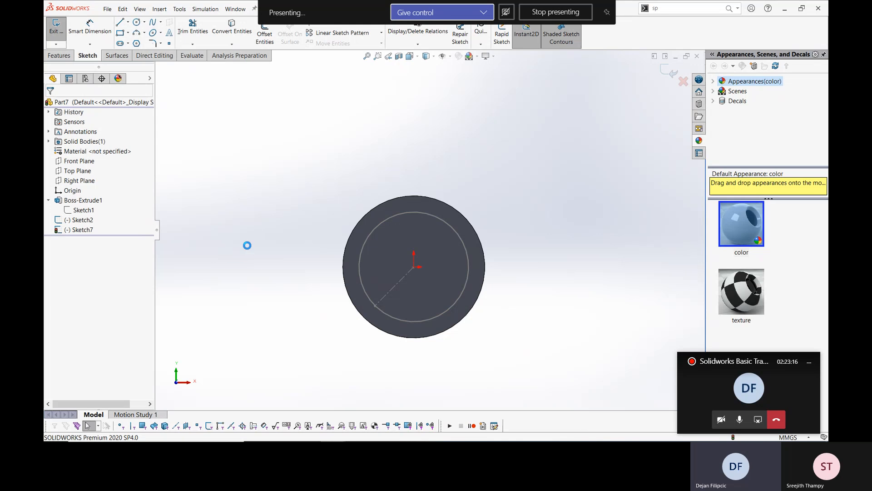
pyautogui.hotkey('ctrl', 'z')
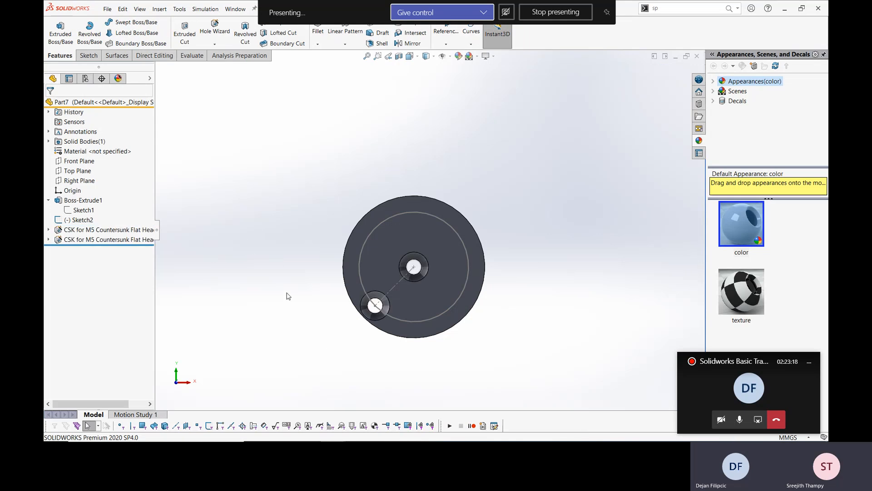
# Circular-pattern the off-centre M5 countersunk hole about the cylinder's outer edge with 6 equally spaced instances over 360 degrees.
pyautogui.click(130, 241)
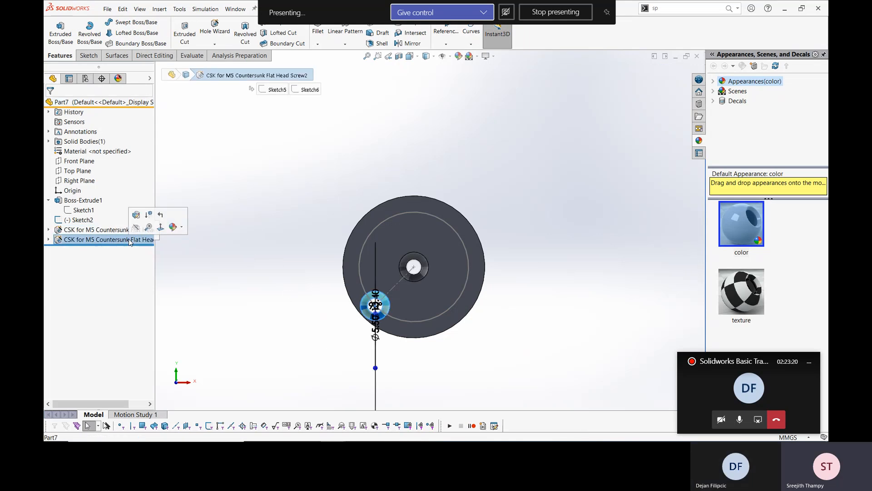
pyautogui.click(344, 44)
pyautogui.click(348, 66)
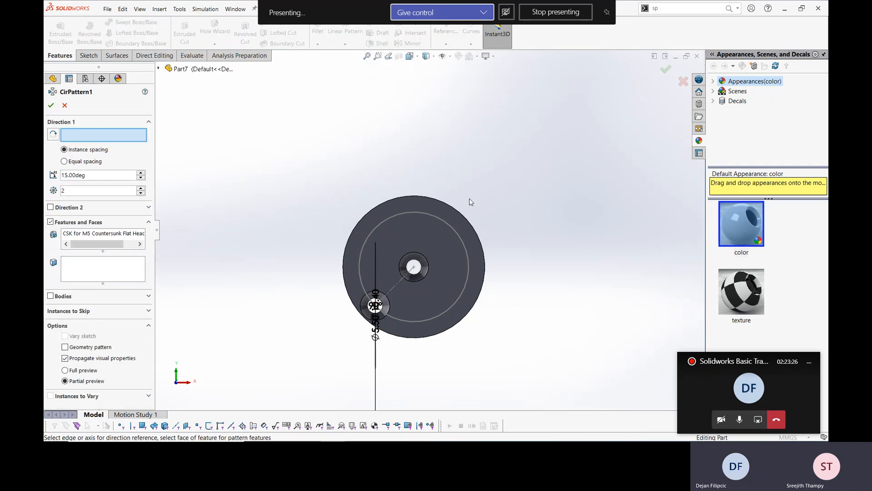
pyautogui.click(450, 205)
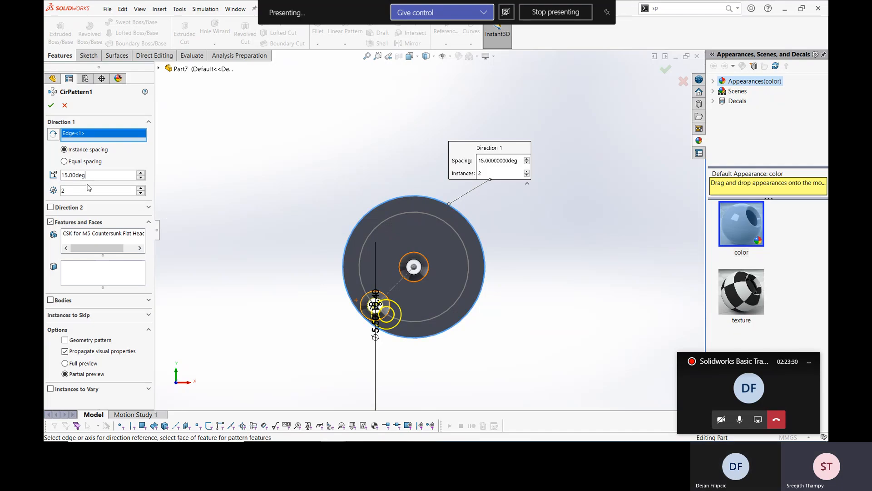
pyautogui.click(65, 162)
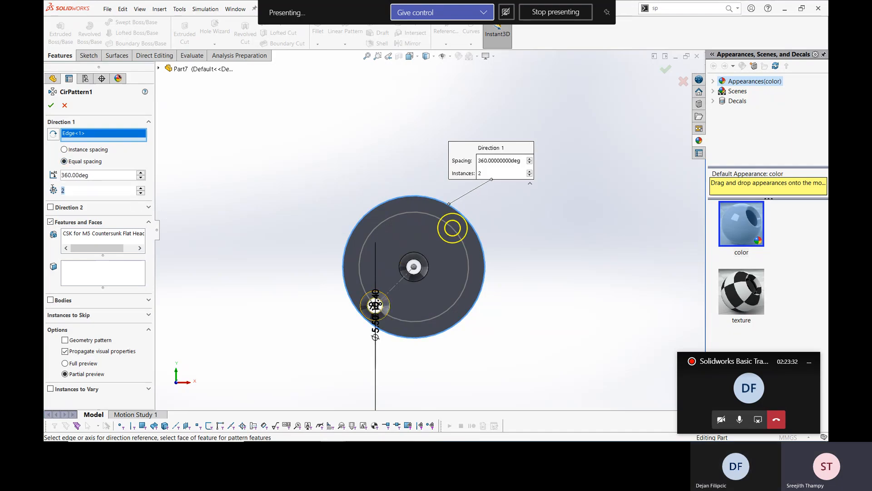
pyautogui.write('6')
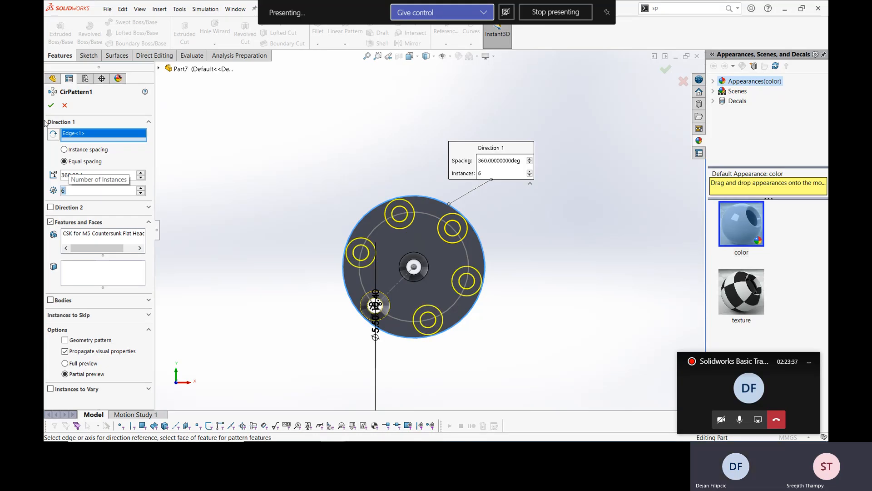
pyautogui.click(51, 105)
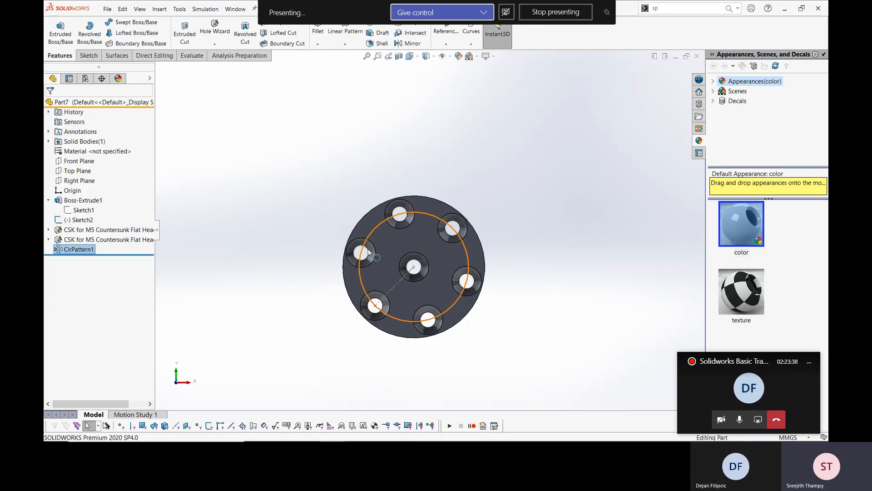
# Hide the reference circle sketch on the cylinder's end face.
pyautogui.moveTo(386, 263); pyautogui.dragTo(450, 245, button='middle')
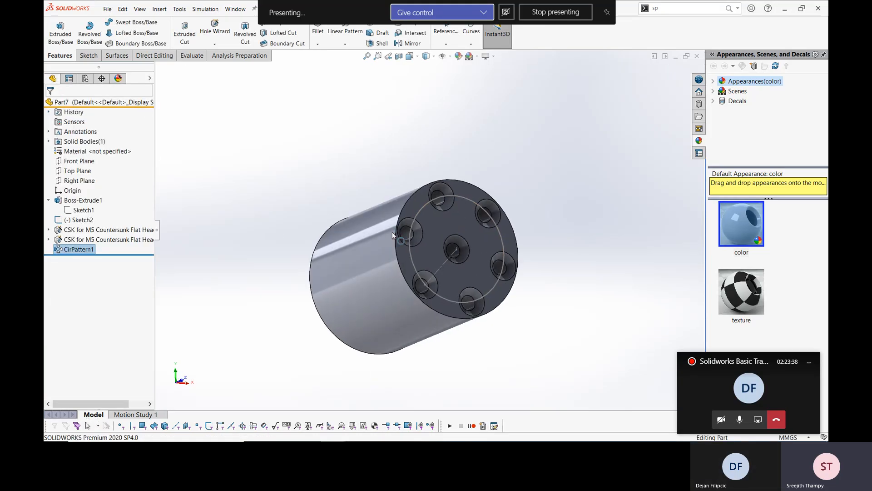
pyautogui.rightClick(469, 199)
pyautogui.click(489, 187)
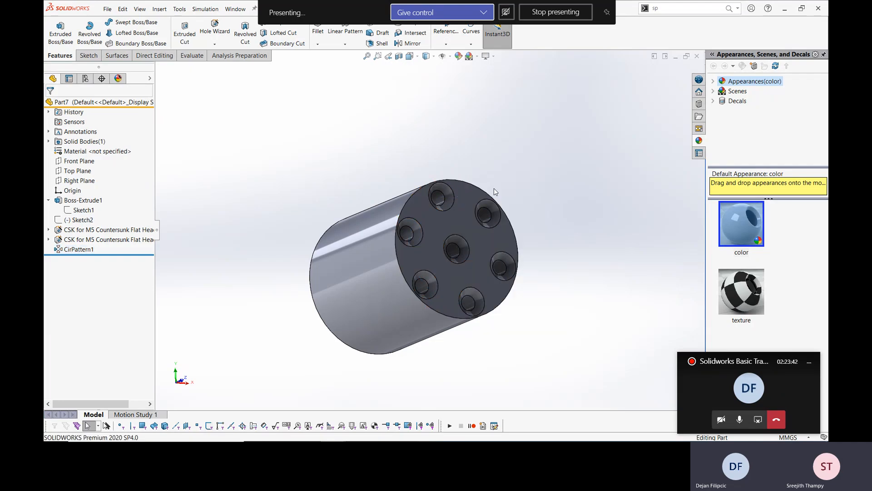
pyautogui.moveTo(524, 218)
pyautogui.mouseDown(button='middle')
pyautogui.moveTo(485, 237)
pyautogui.moveTo(497, 280)
pyautogui.mouseUp(button='middle')
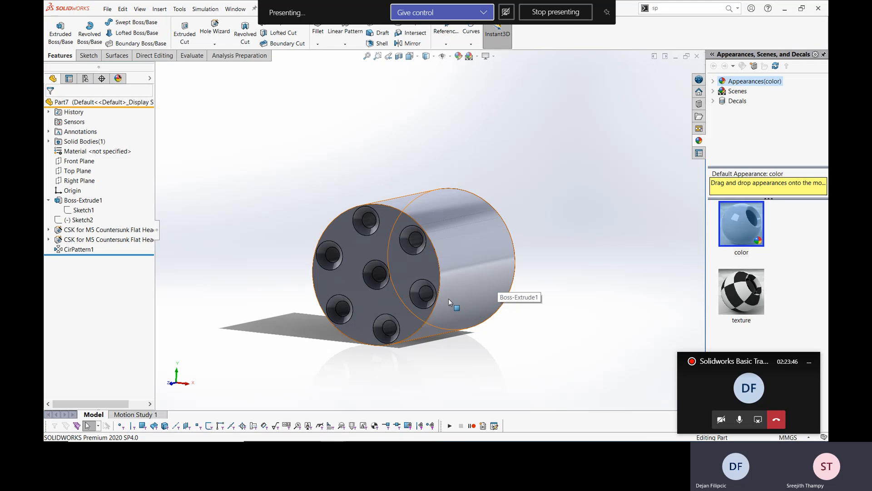
pyautogui.moveTo(449, 299); pyautogui.dragTo(496, 230, button='middle')
pyautogui.scroll(-3, 463, 268)
pyautogui.scroll(2, 390, 298)
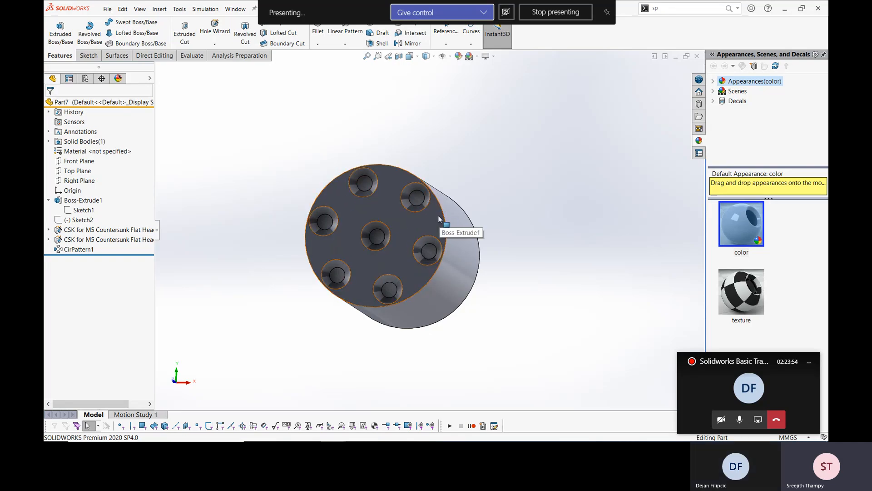
pyautogui.moveTo(444, 195); pyautogui.dragTo(436, 268, button='middle')
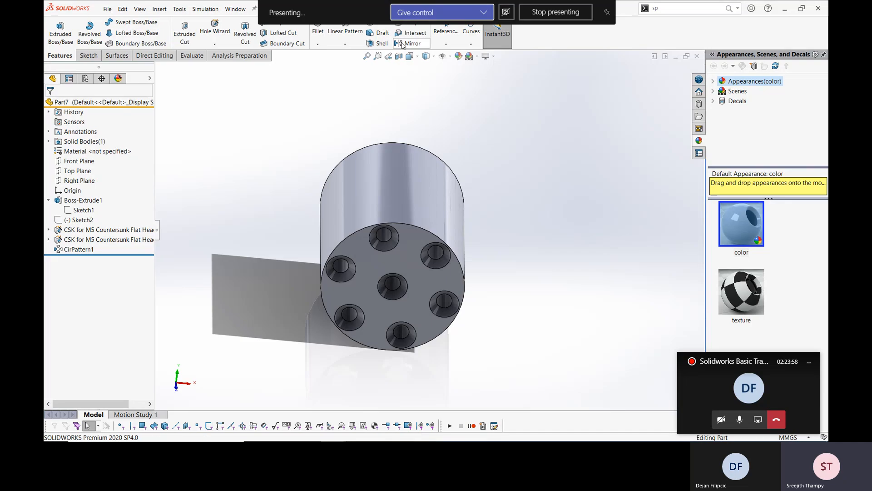
pyautogui.click(344, 47)
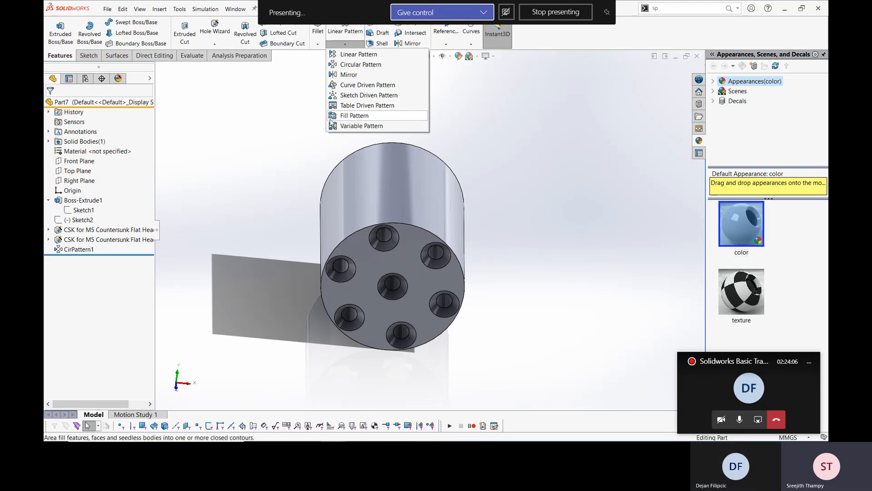
pyautogui.click(284, 116)
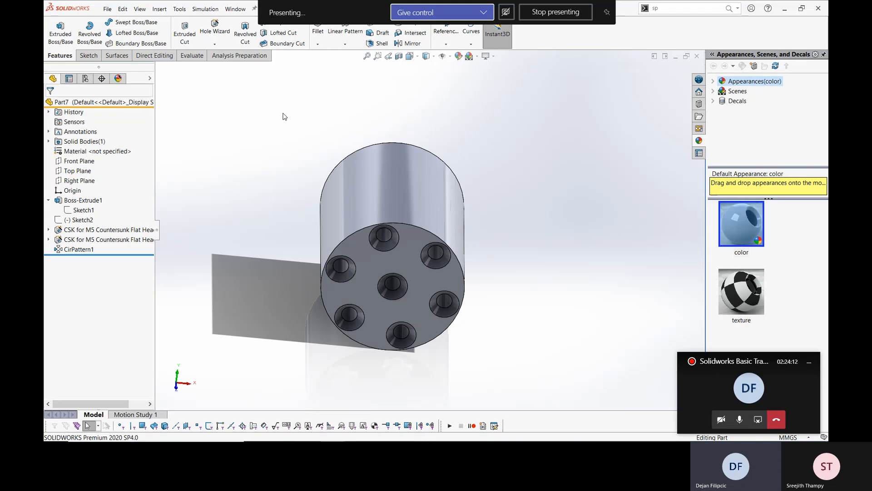
# Close the cylinder part without saving its changes and mute the meeting microphone.
pyautogui.click(698, 56)
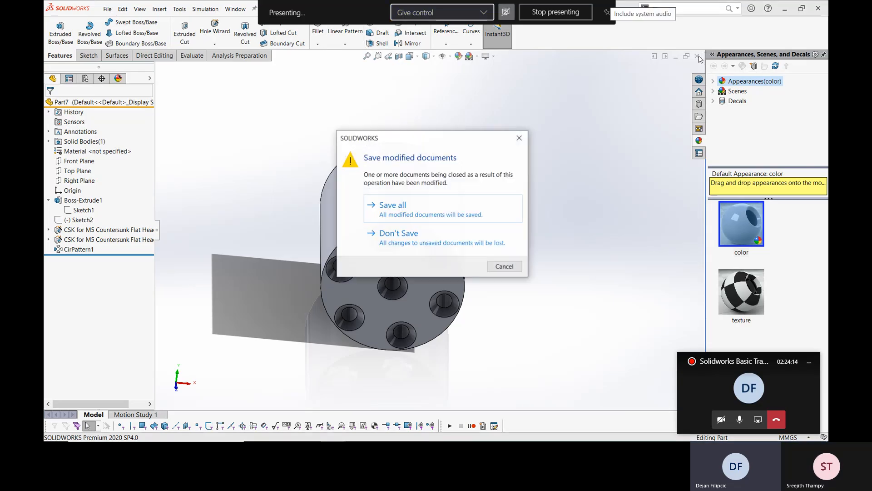
pyautogui.click(405, 231)
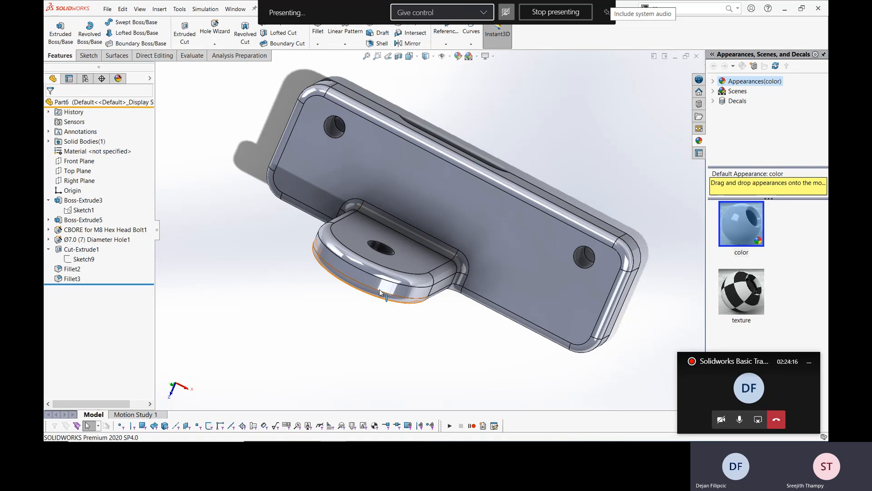
pyautogui.moveTo(418, 228); pyautogui.dragTo(452, 198, button='middle')
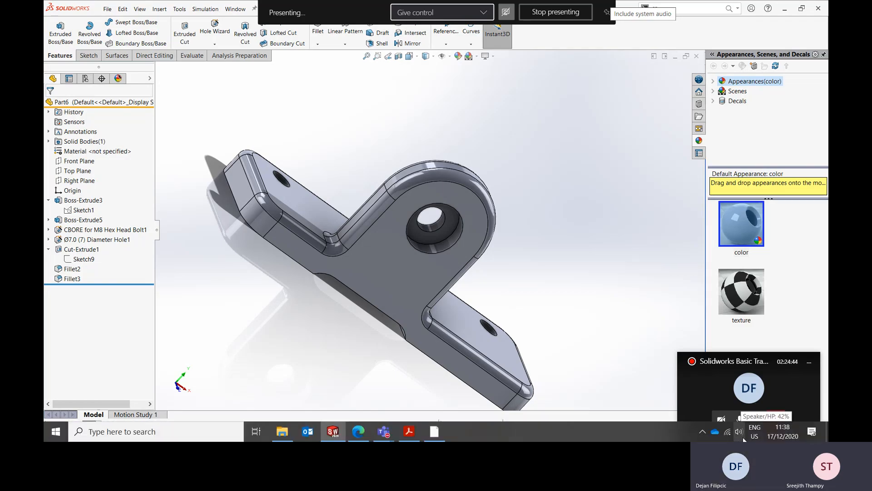
pyautogui.click(740, 419)
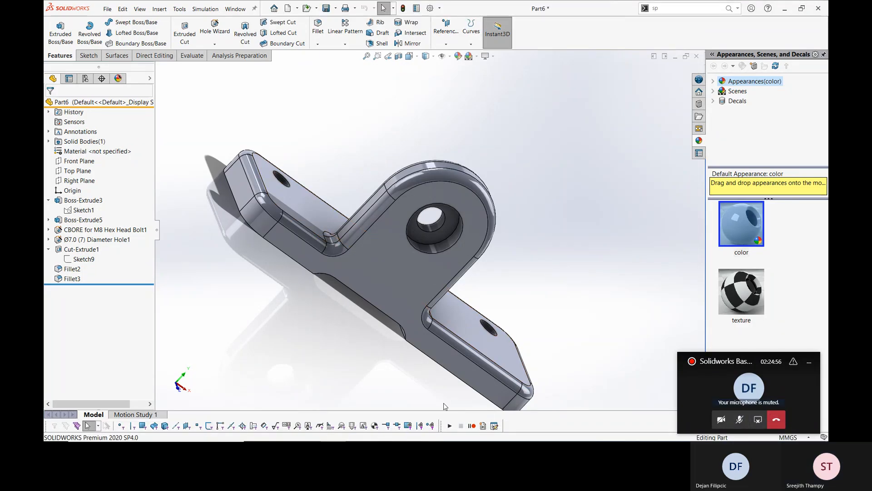
# Switch to LESSON-3.pdf in Acrobat Reader and look through the remaining pages, returning to the Detailing Basics section.
pyautogui.click(409, 431)
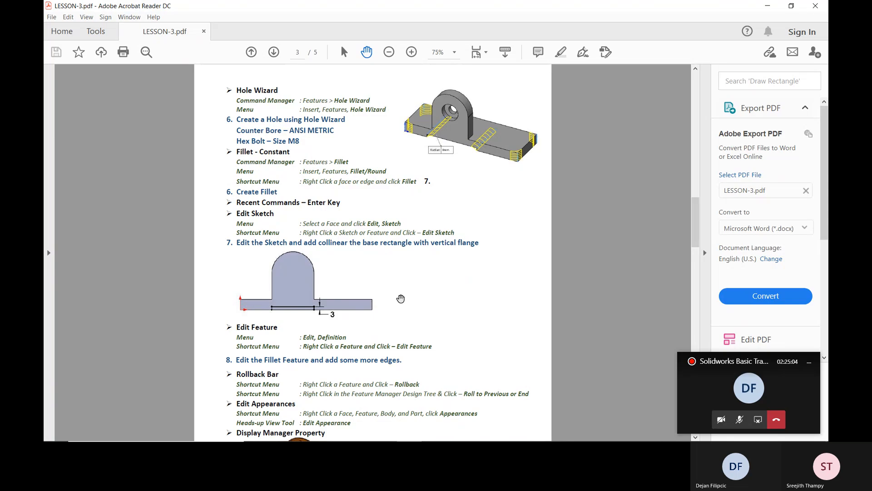
pyautogui.scroll(-3, 401, 299)
pyautogui.scroll(-5, 400, 298)
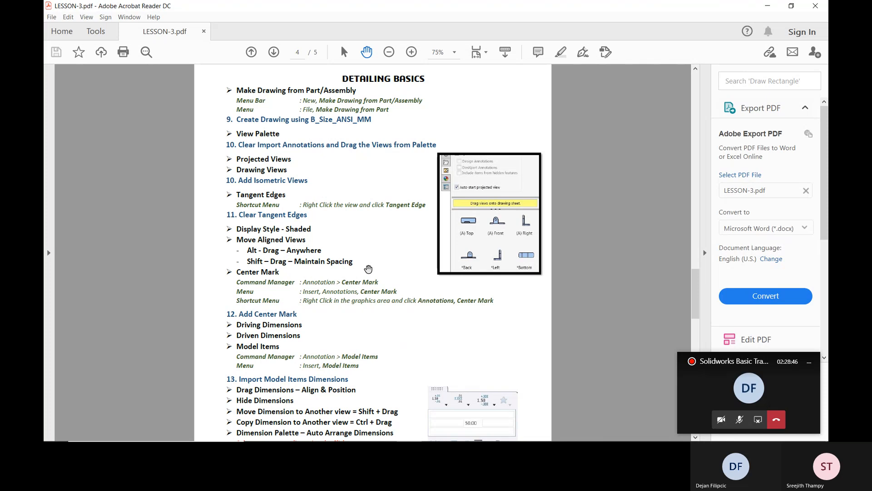
pyautogui.scroll(-15, 395, 338)
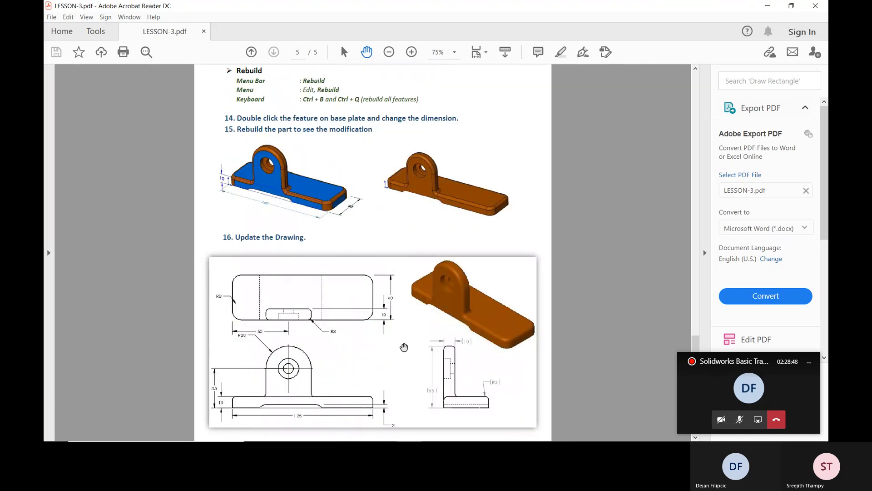
pyautogui.scroll(-10, 404, 347)
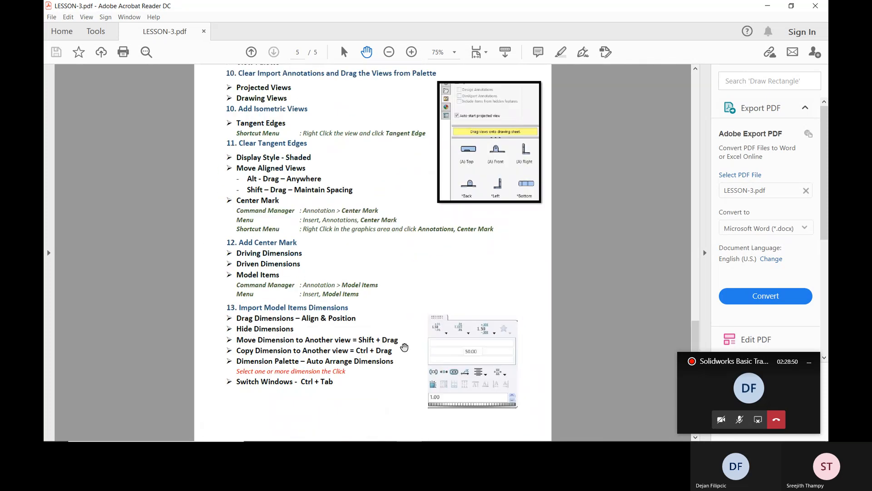
pyautogui.scroll(20, 404, 347)
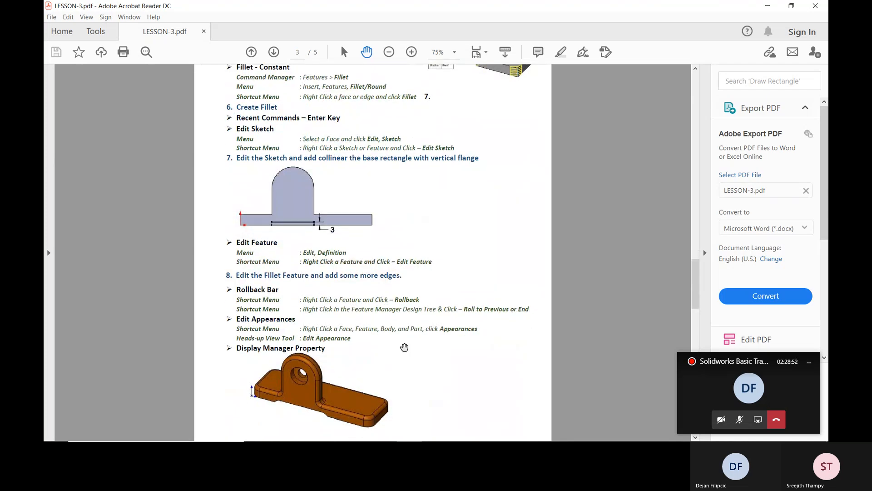
pyautogui.scroll(-6, 404, 347)
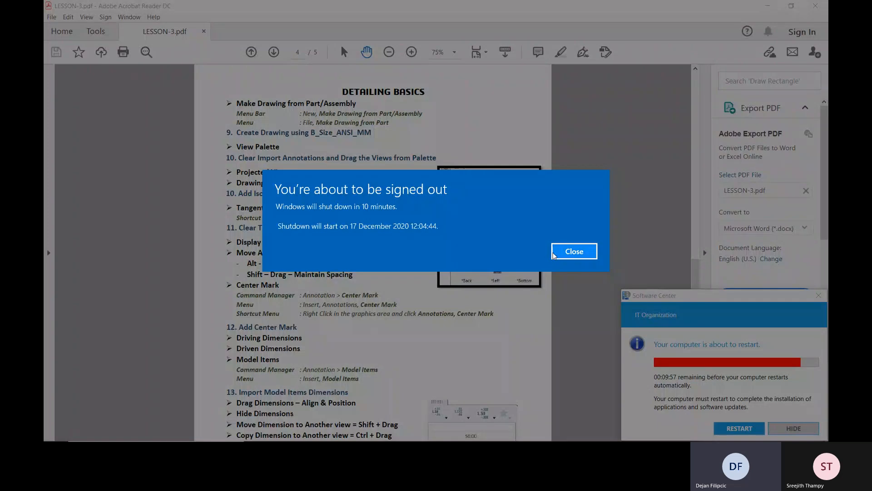
# Dismiss the Windows sign-out notice and restart the computer from the Software Center prompt, confirming the restart.
pyautogui.click(581, 252)
pyautogui.click(665, 294)
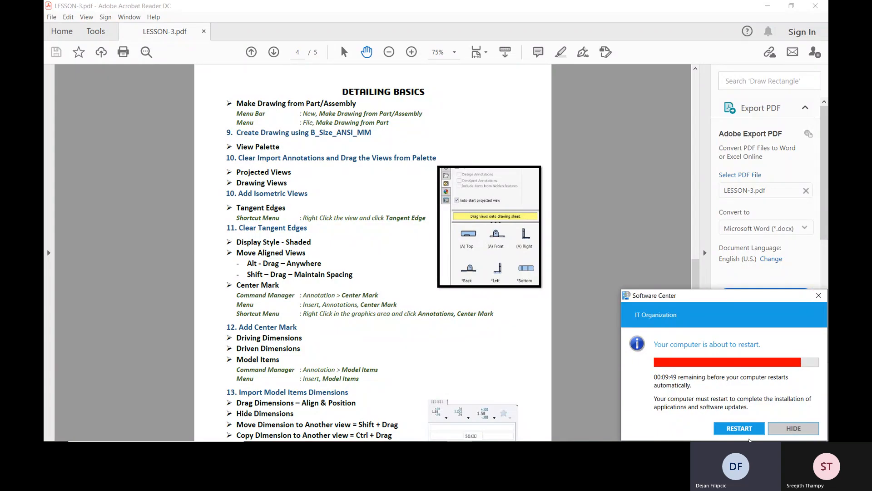
pyautogui.moveTo(536, 440)
pyautogui.click(458, 432)
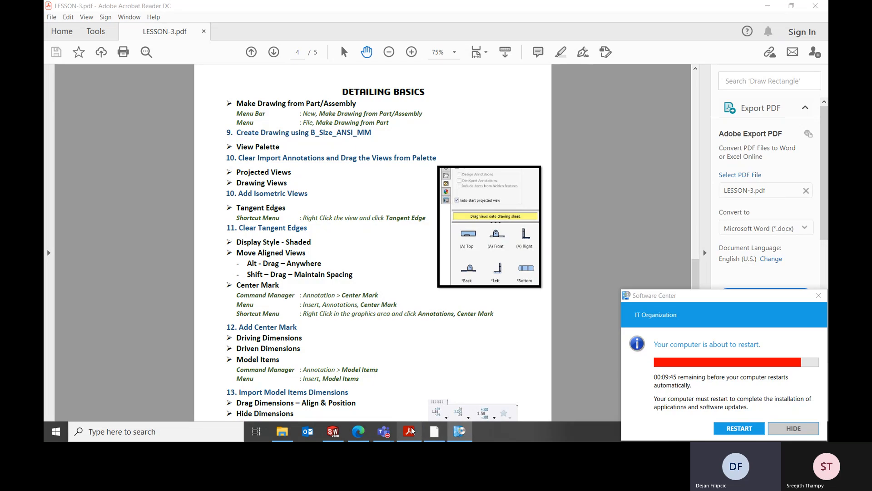
pyautogui.click(410, 430)
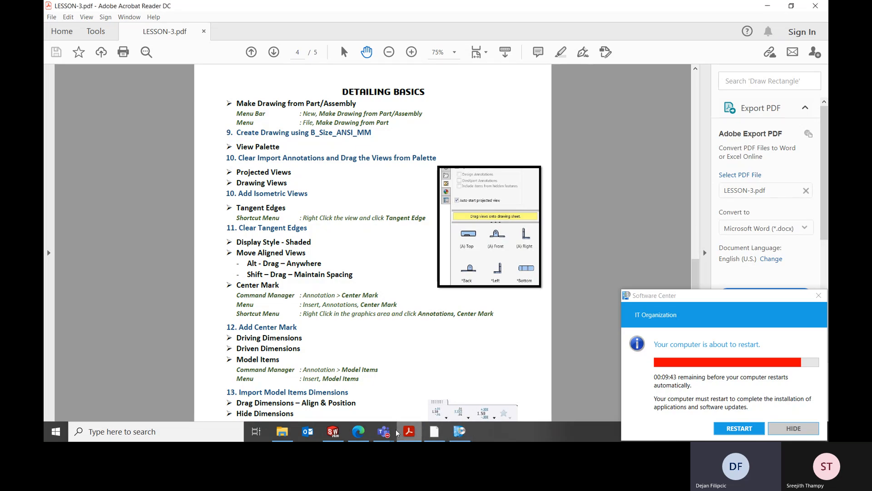
pyautogui.click(393, 432)
pyautogui.click(465, 365)
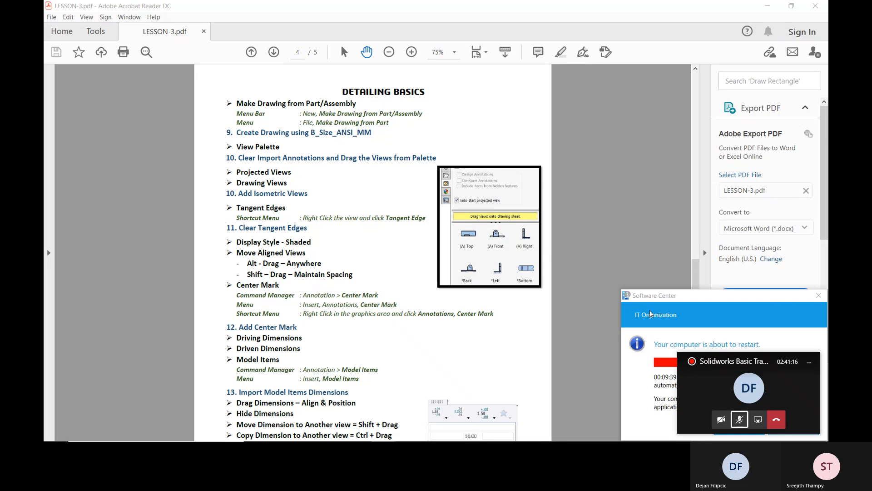
pyautogui.moveTo(661, 298); pyautogui.dragTo(655, 289)
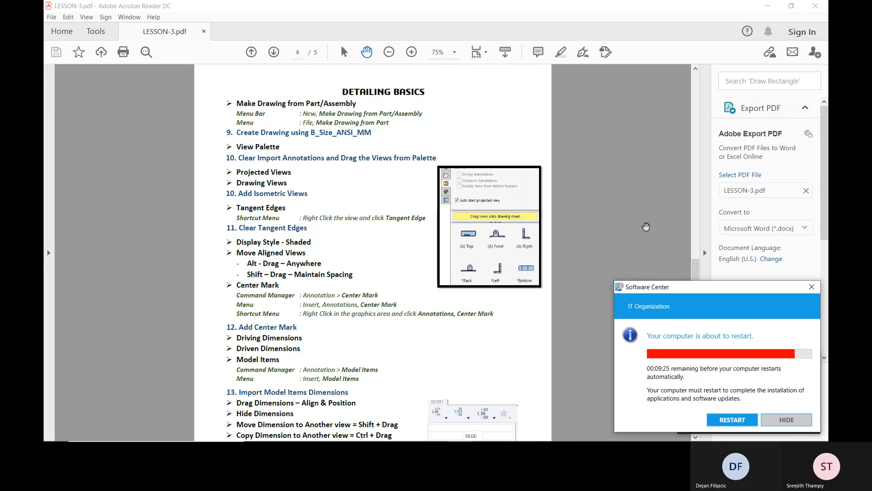
pyautogui.click(732, 419)
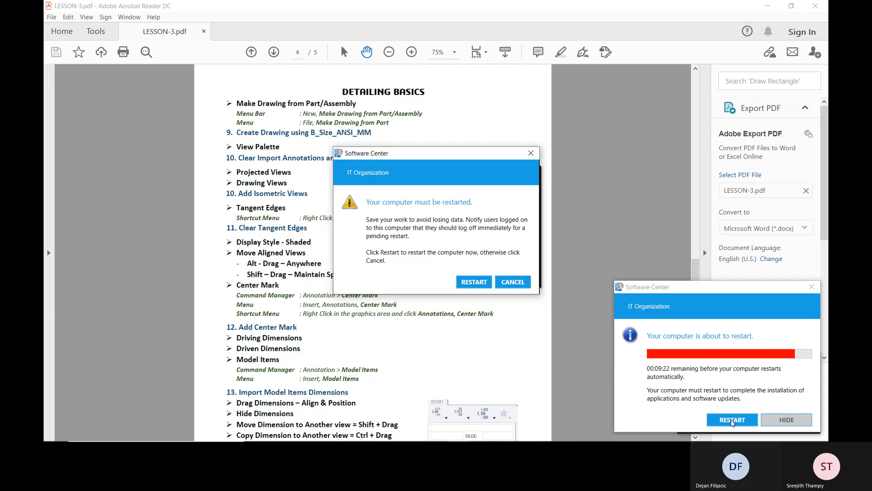
pyautogui.click(465, 283)
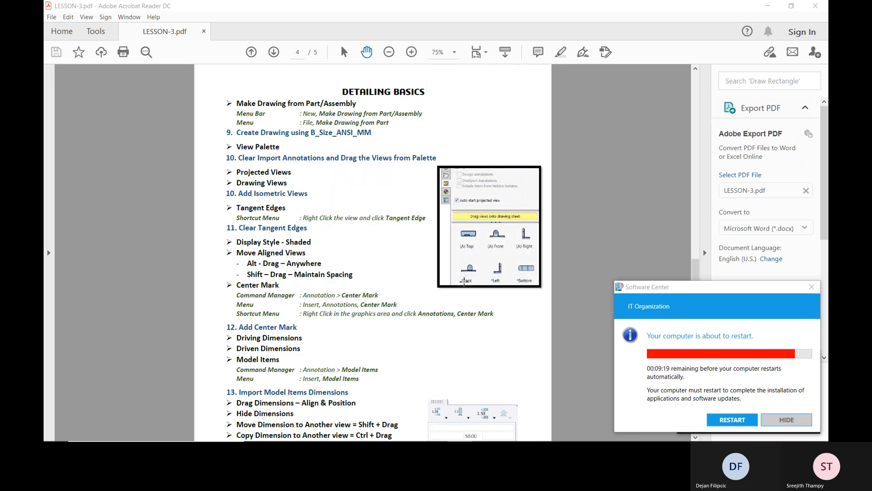
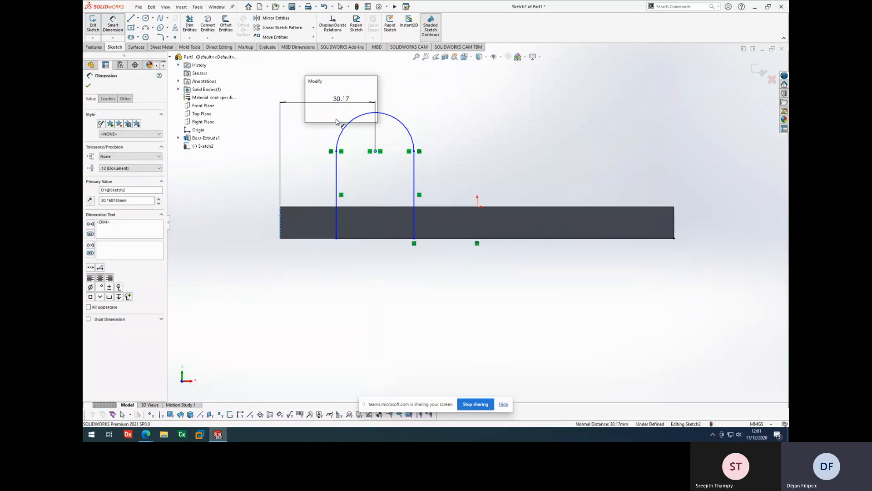
# Set the arc centre's horizontal distance from the plate's left end to 50 mm and dimension the arc's radius as 20 mm.
pyautogui.write('50')
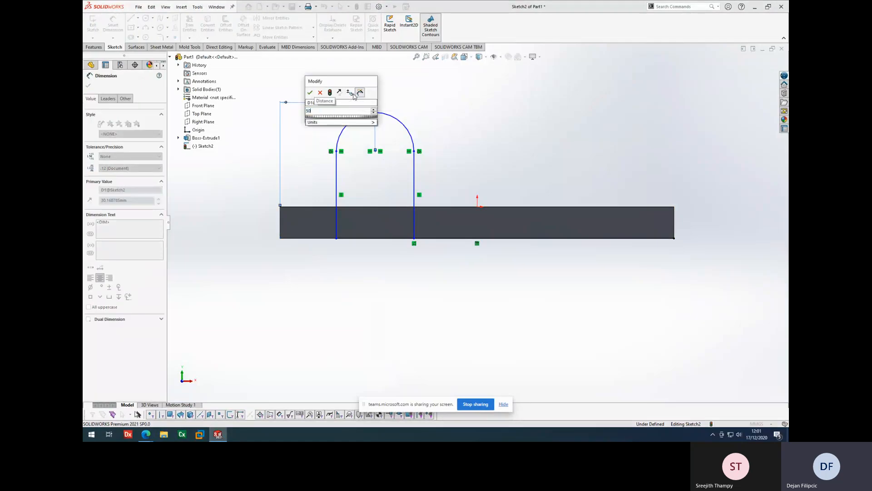
pyautogui.press('Return')
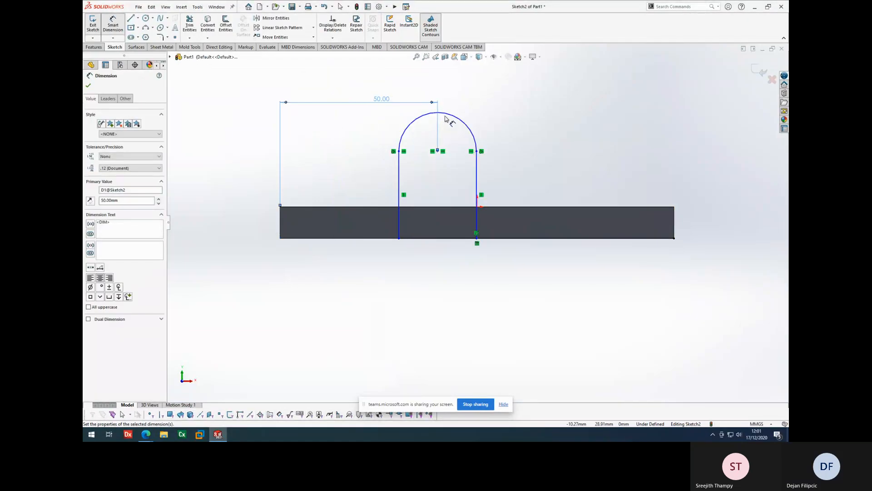
pyautogui.click(448, 117)
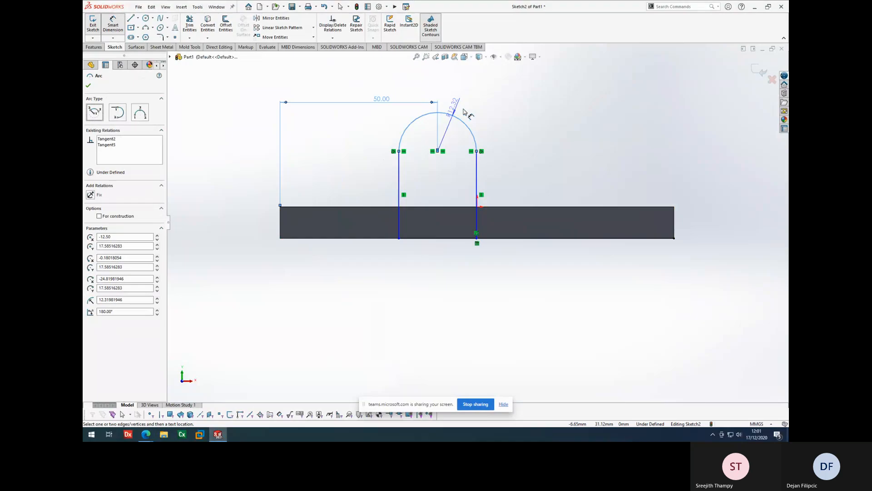
pyautogui.click(490, 108)
pyautogui.write('20')
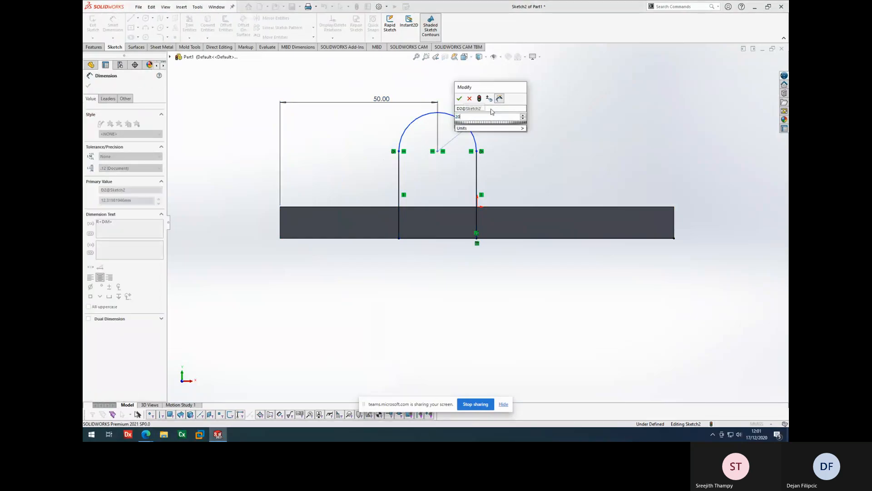
pyautogui.press('Return')
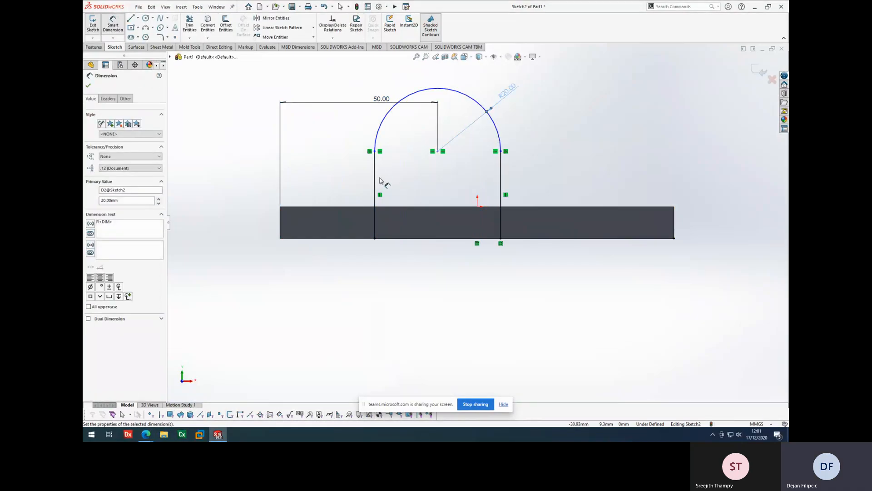
# Dimension the arc centre's height above the plate's lower edge as 35 mm.
pyautogui.click(375, 181)
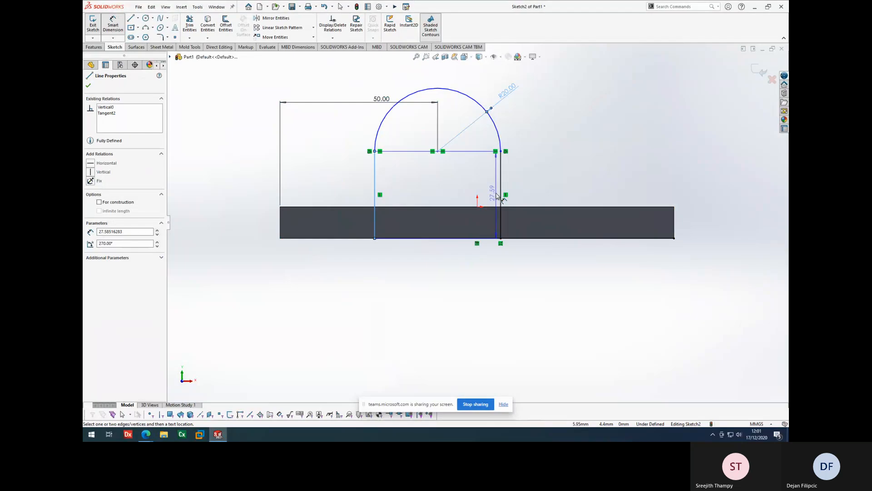
pyautogui.press('Escape')
pyautogui.click(114, 28)
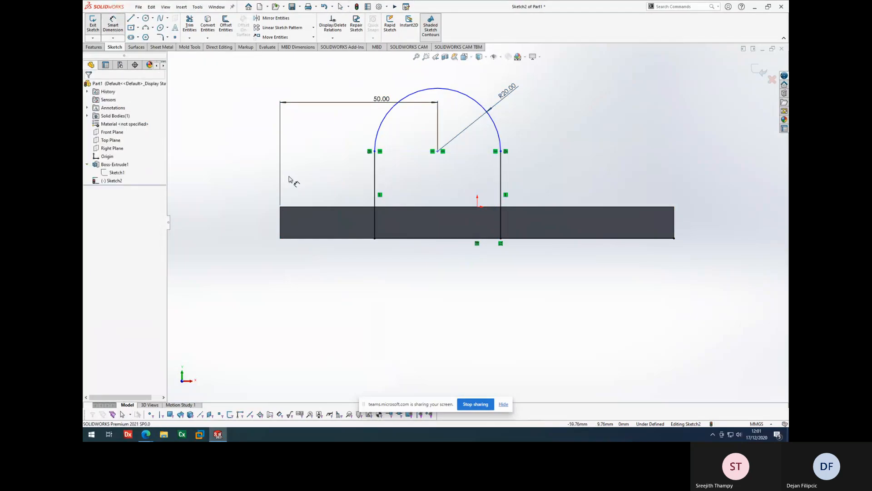
pyautogui.click(296, 238)
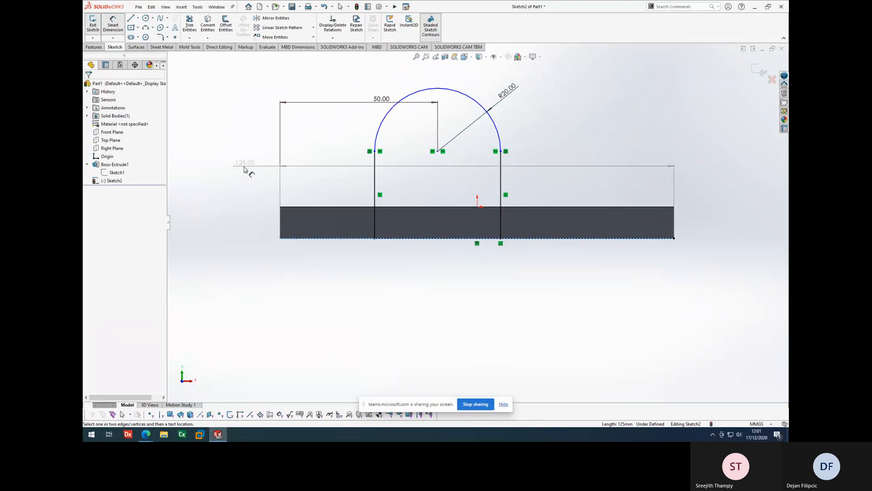
pyautogui.click(437, 150)
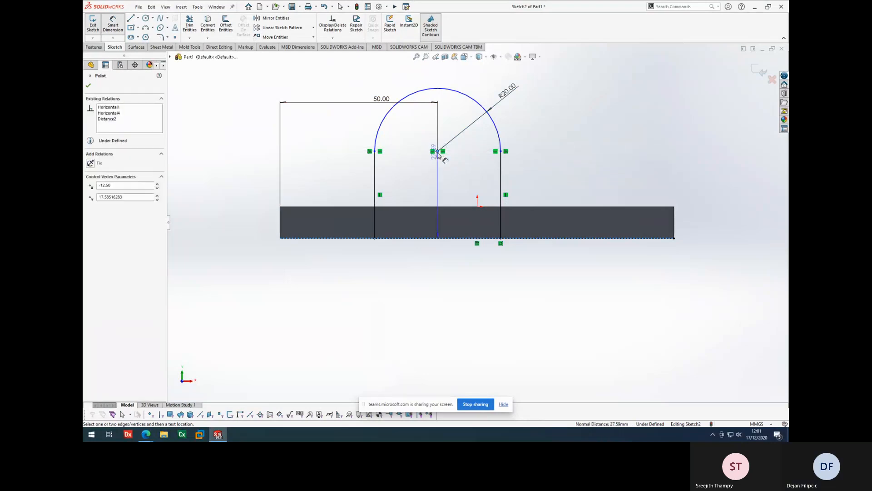
pyautogui.click(258, 179)
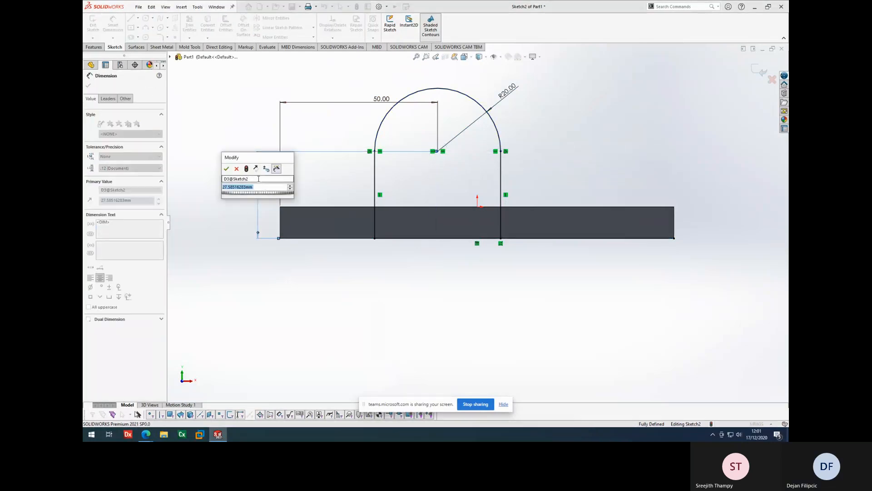
pyautogui.write('35')
pyautogui.press('Return')
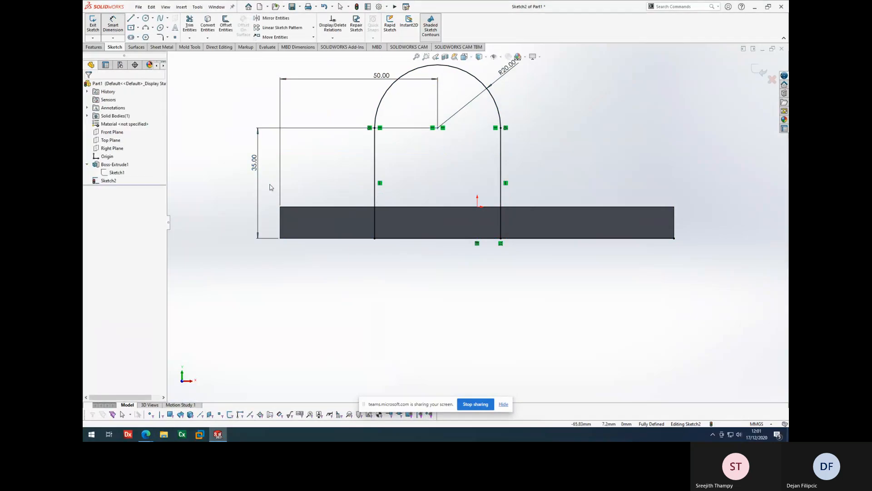
pyautogui.scroll(2, 438, 124)
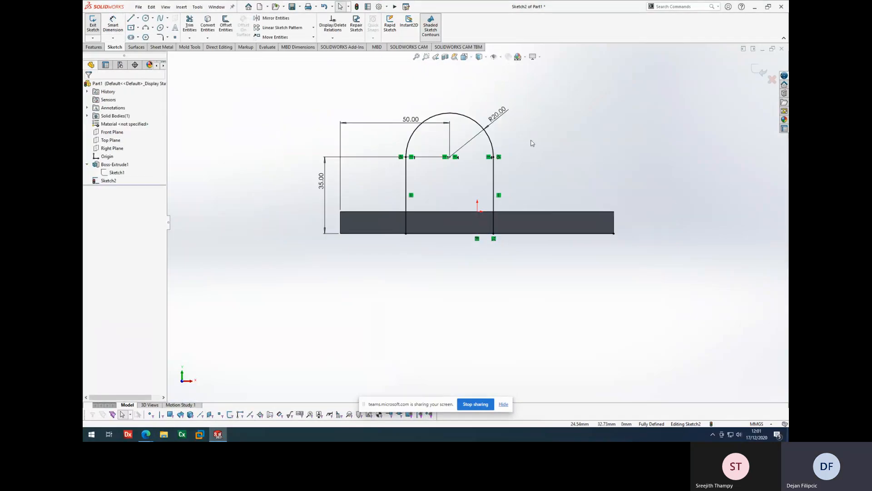
# Extrude both regions of the round-topped flange sketch 10 mm, with the direction reversed so the flange sits over the base plate.
pyautogui.moveTo(533, 143); pyautogui.dragTo(506, 185, button='middle')
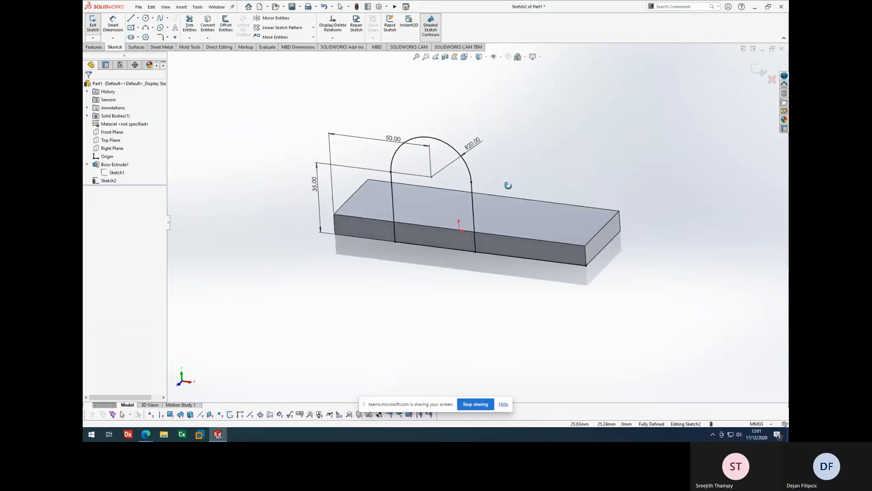
pyautogui.click(94, 47)
pyautogui.click(96, 26)
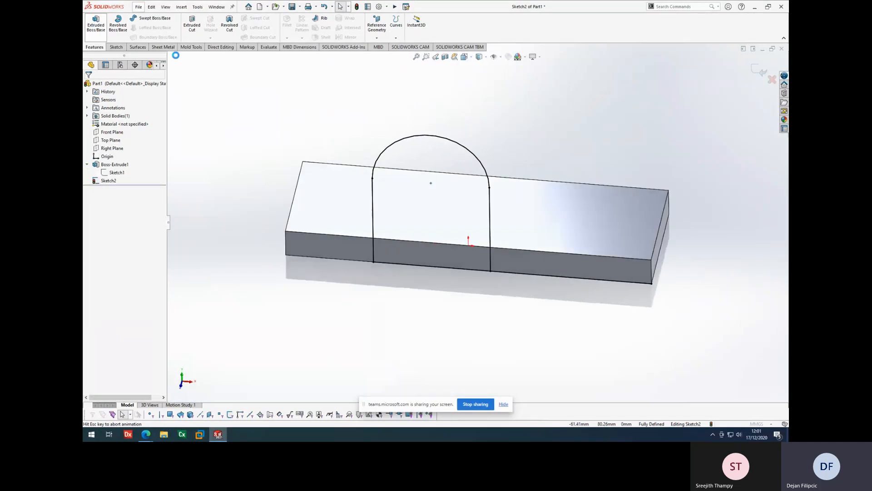
pyautogui.click(449, 202)
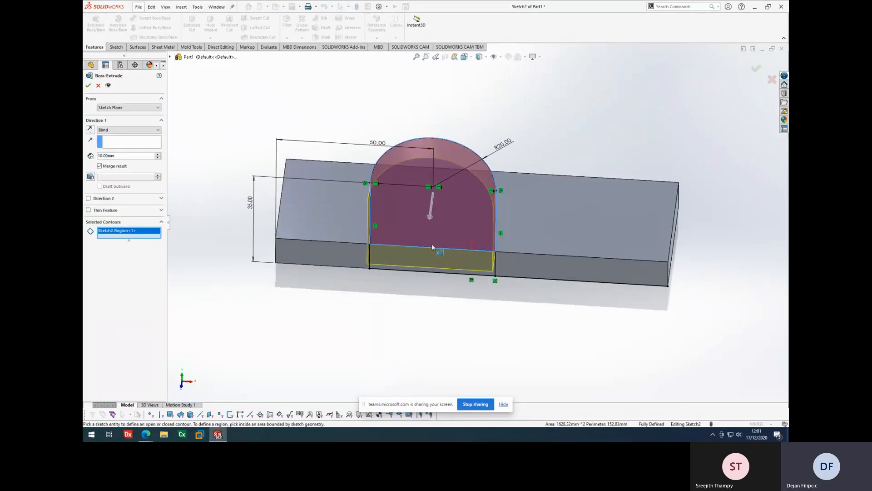
pyautogui.click(436, 265)
pyautogui.moveTo(522, 234); pyautogui.dragTo(477, 238, button='middle')
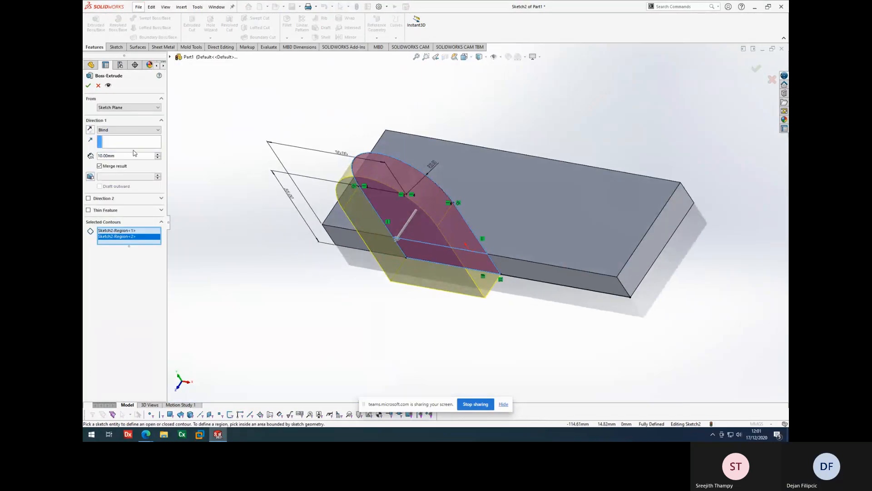
pyautogui.click(90, 129)
pyautogui.click(88, 86)
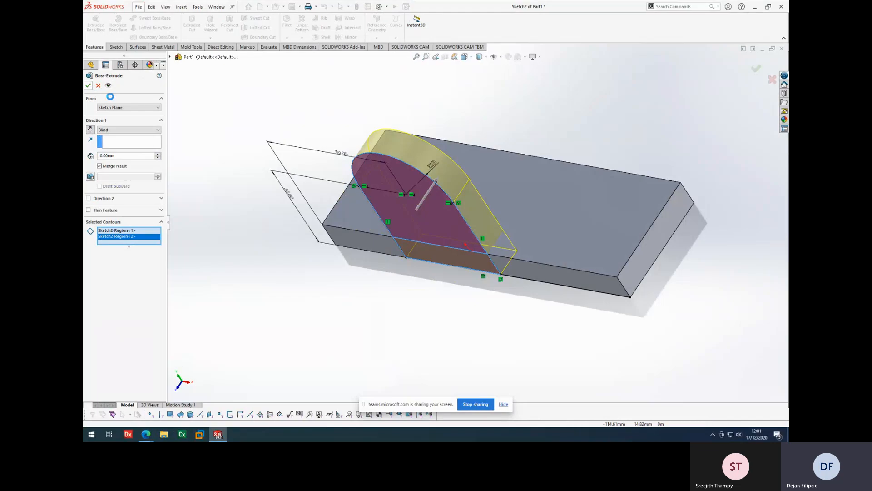
# Define a counterbore hole with the Hole Wizard: ANSI Metric standard, Hex Bolt type, size M8, Through All.
pyautogui.moveTo(507, 261); pyautogui.dragTo(506, 222, button='middle')
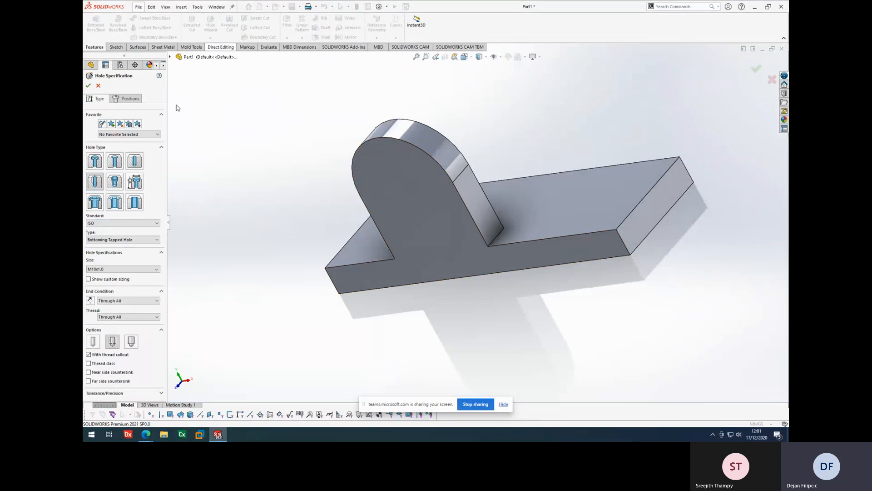
pyautogui.click(95, 162)
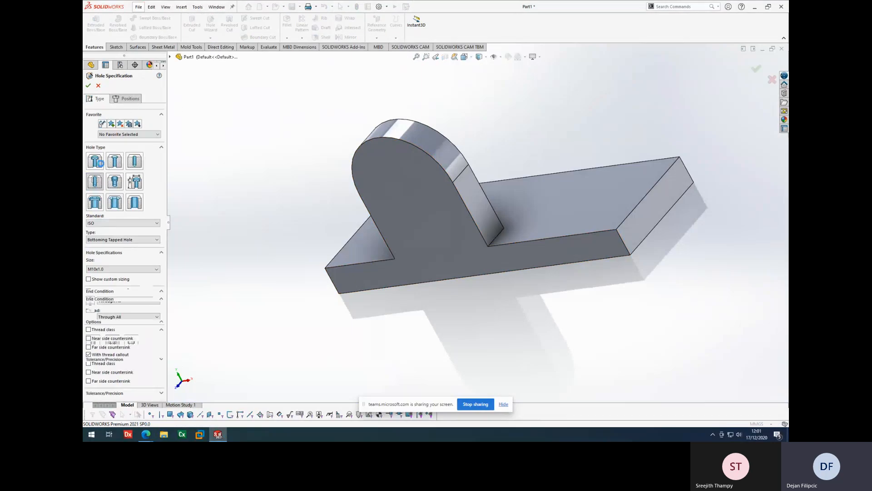
pyautogui.click(105, 268)
pyautogui.click(107, 269)
pyautogui.click(111, 224)
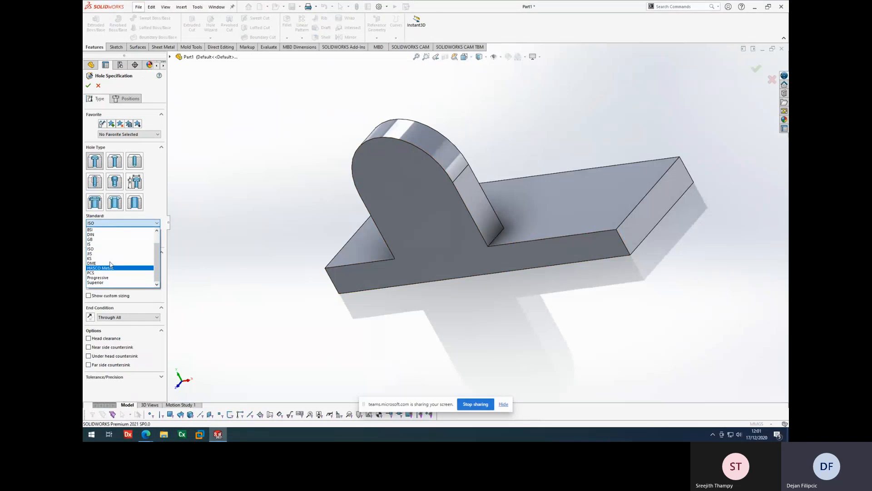
pyautogui.scroll(1, 109, 261)
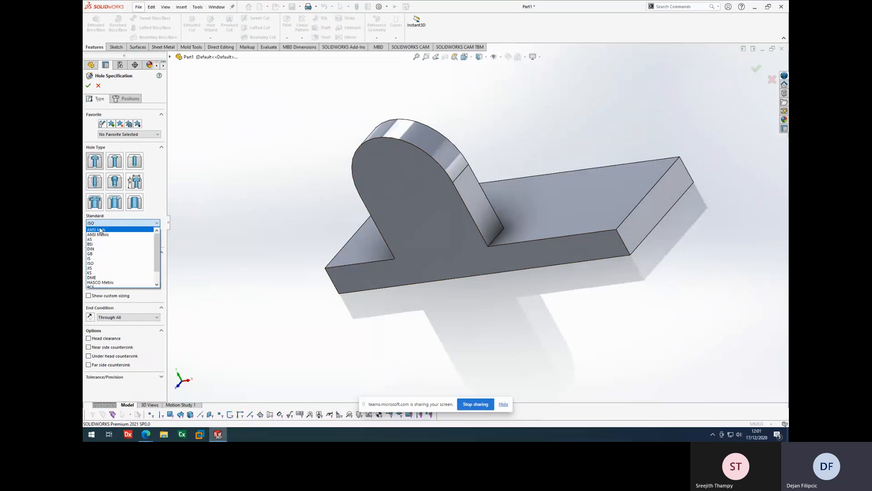
pyautogui.click(101, 235)
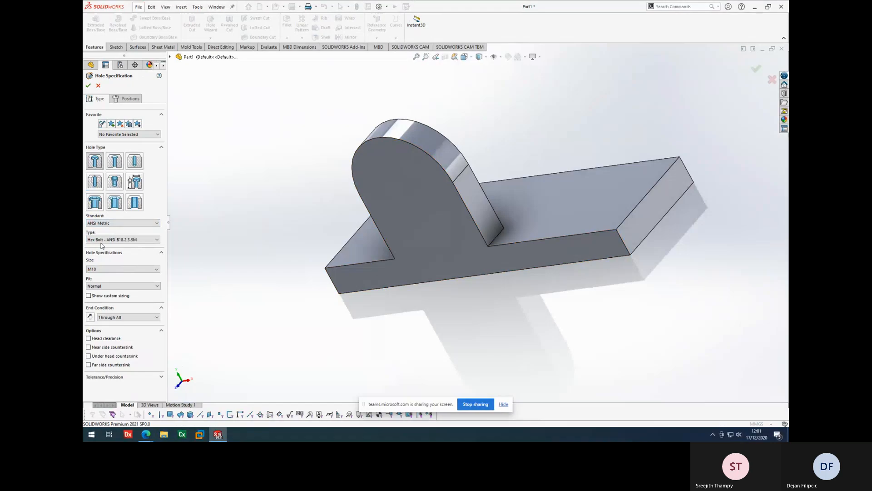
pyautogui.click(101, 270)
pyautogui.scroll(2, 98, 297)
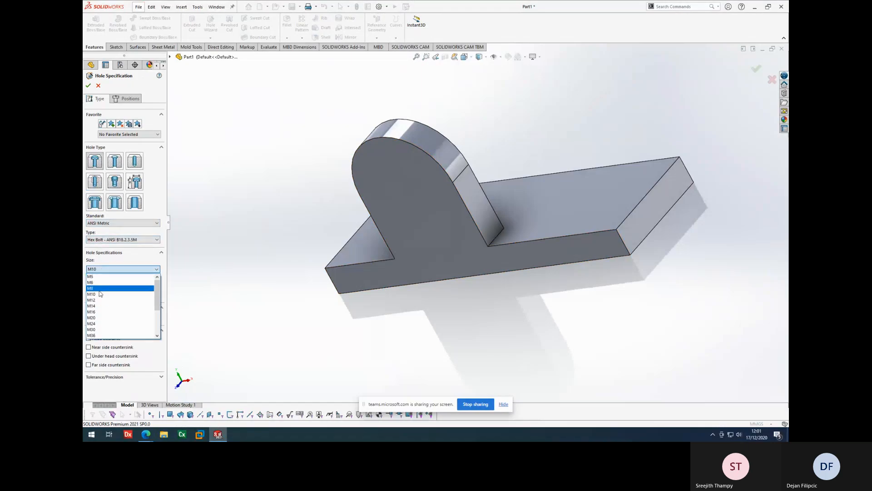
pyautogui.click(101, 294)
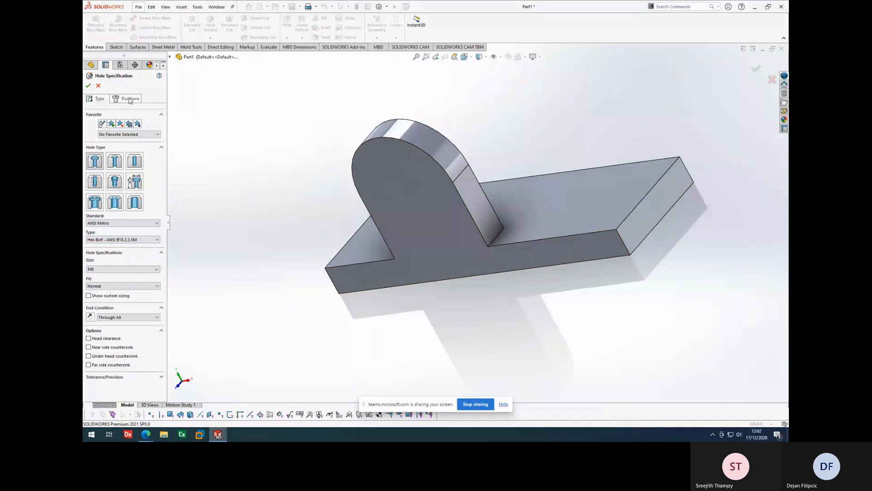
# Place the counterbore hole on the flange's front face, concentric with the rounded top, and finish the feature.
pyautogui.click(129, 99)
pyautogui.click(388, 183)
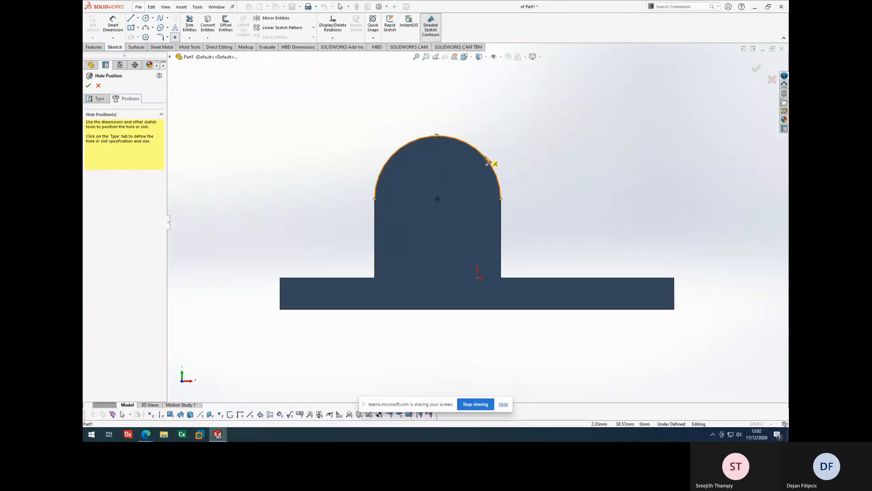
pyautogui.click(438, 199)
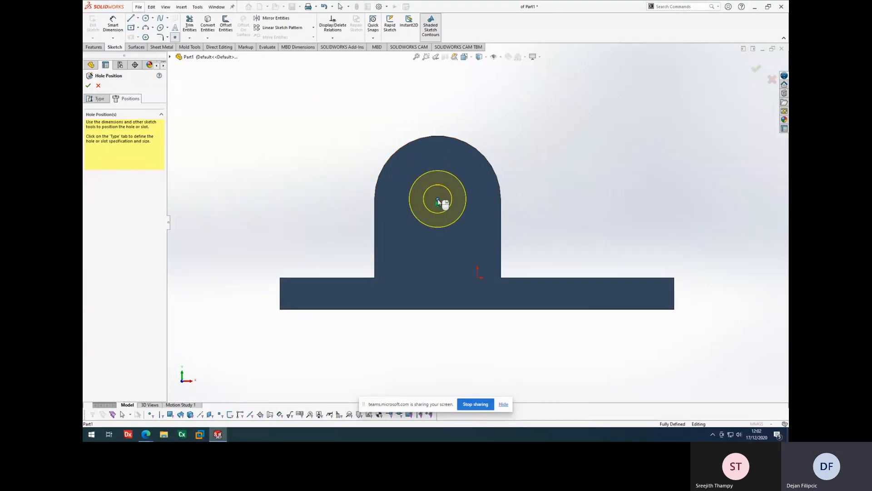
pyautogui.click(89, 86)
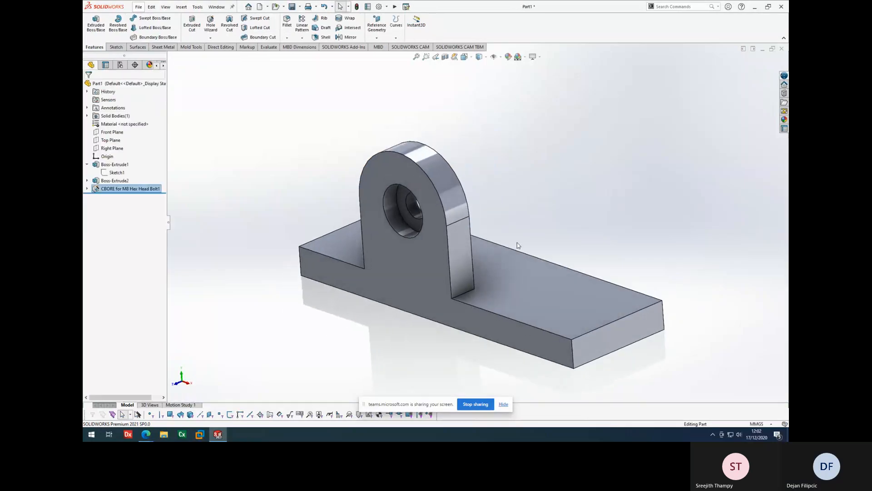
pyautogui.click(513, 161)
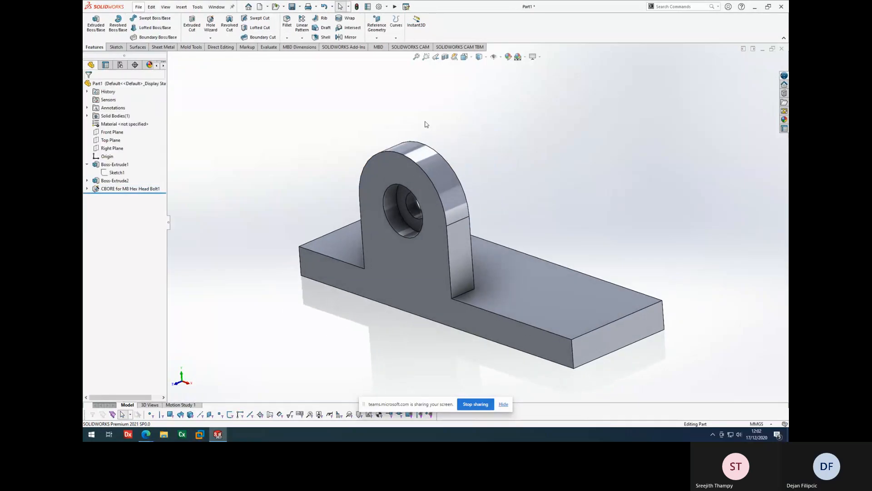
# Fillet the four vertical corner edges of the base plate with a 10 mm radius.
pyautogui.click(286, 22)
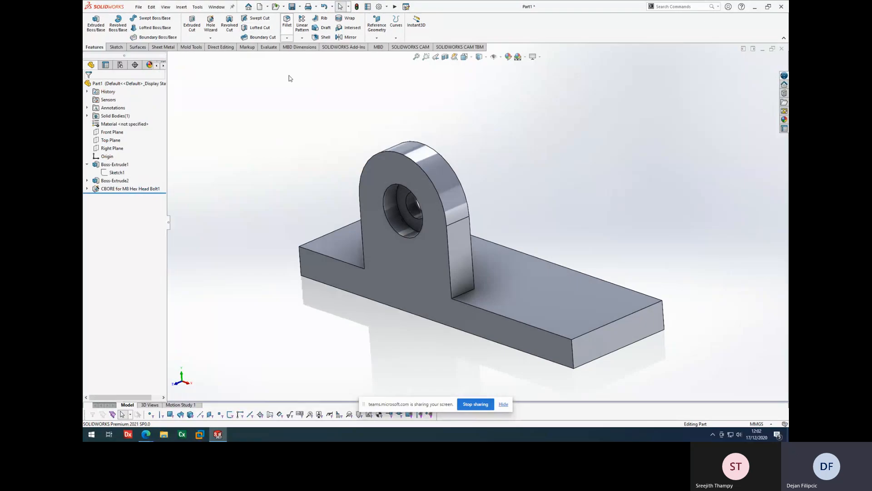
pyautogui.click(300, 261)
pyautogui.click(572, 357)
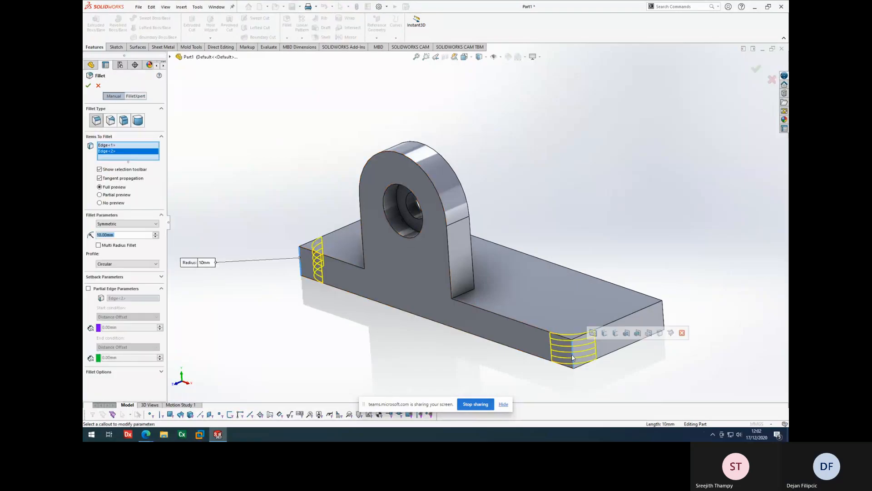
pyautogui.click(664, 323)
pyautogui.moveTo(703, 274); pyautogui.dragTo(646, 333, button='middle')
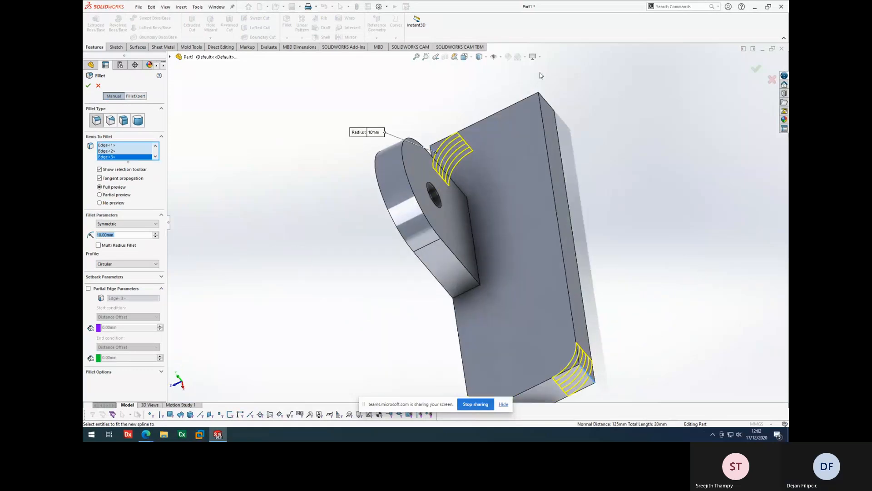
pyautogui.click(548, 103)
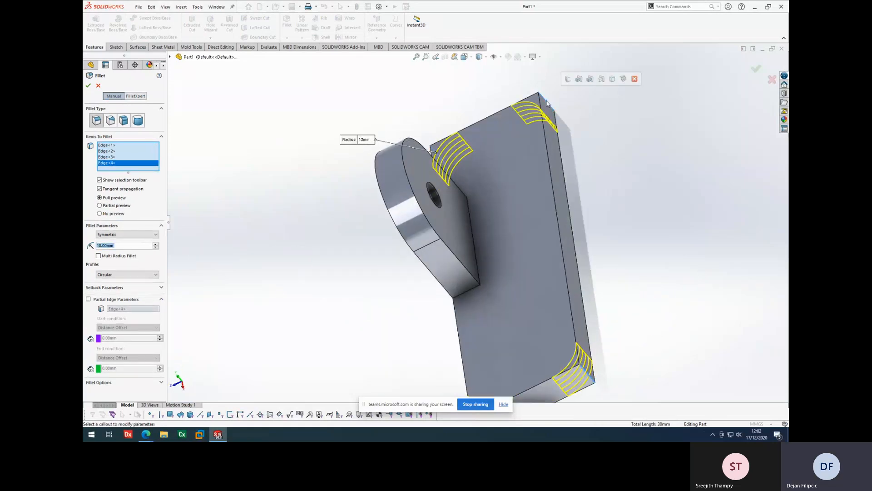
pyautogui.click(88, 85)
# Fillet the flange's front and back outer edges and its junction edge with the plate with a 3 mm radius.
pyautogui.moveTo(286, 232); pyautogui.dragTo(476, 308, button='middle')
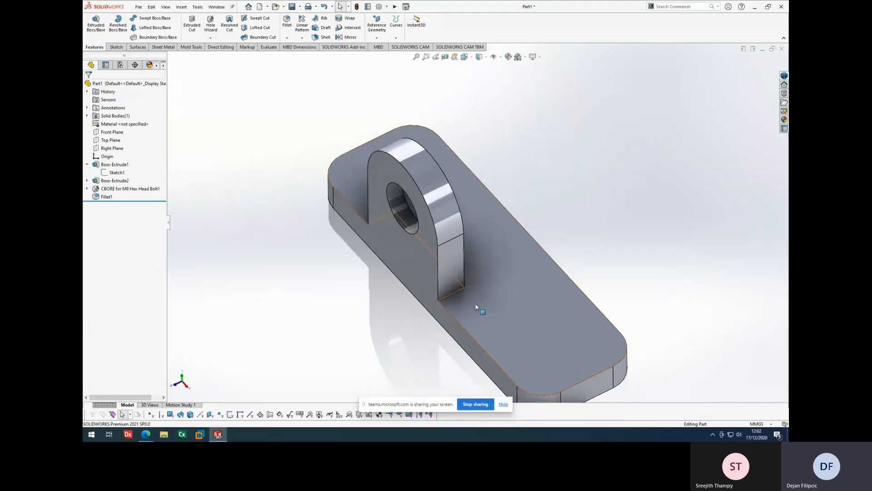
pyautogui.click(286, 22)
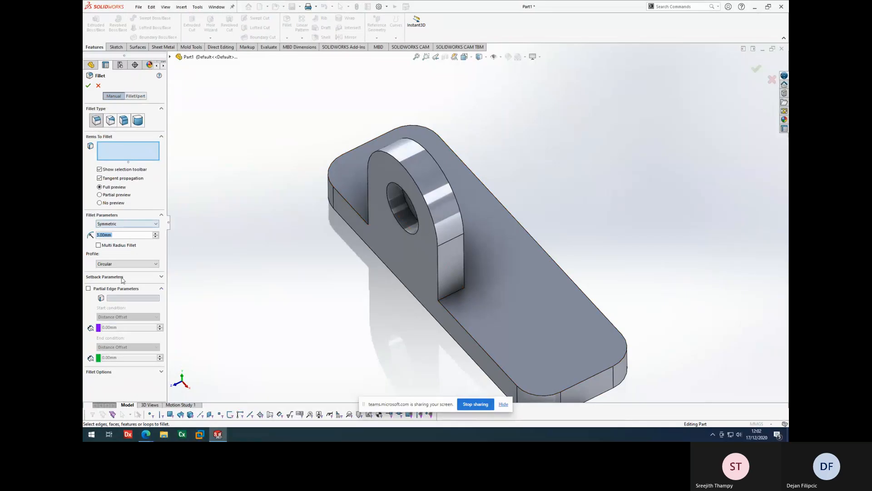
pyautogui.click(439, 281)
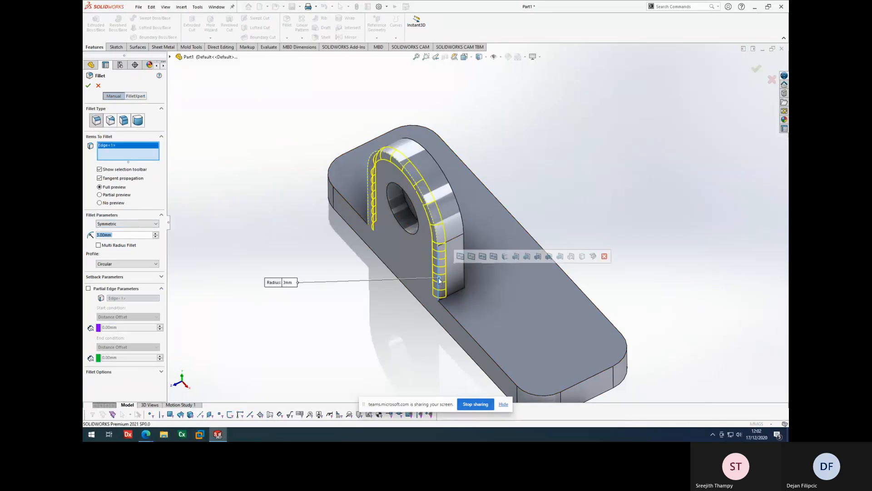
pyautogui.click(465, 250)
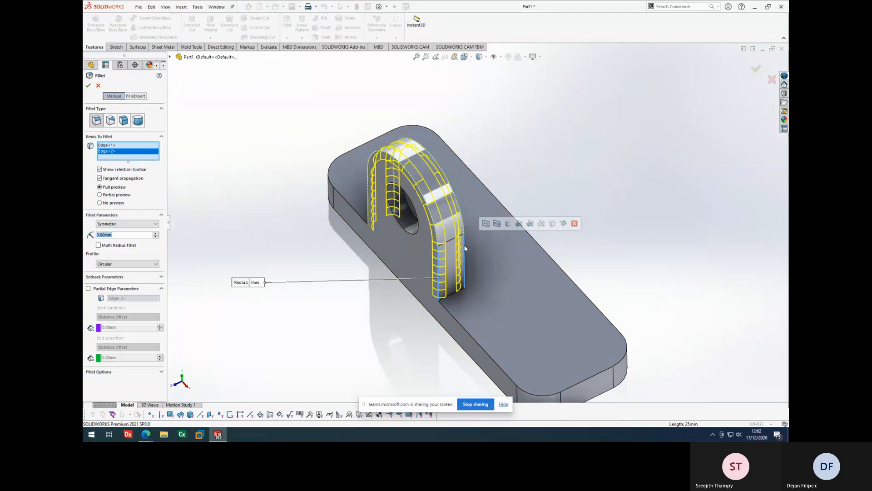
pyautogui.click(452, 297)
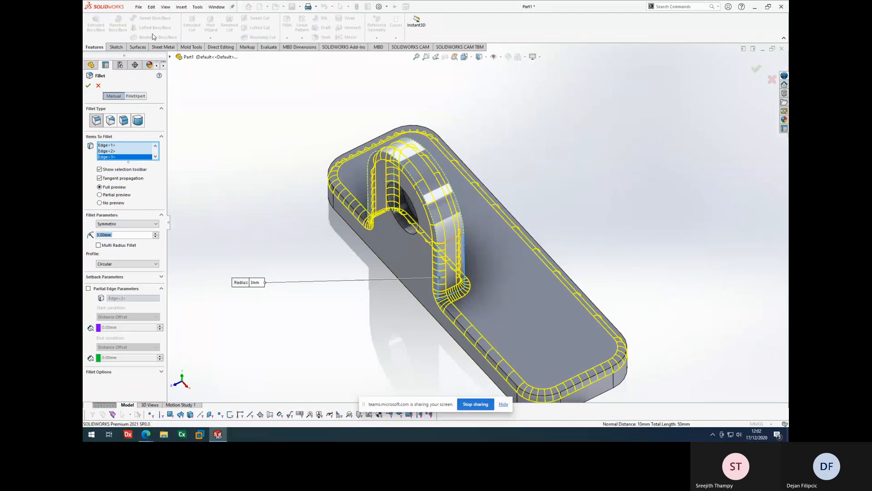
pyautogui.click(88, 86)
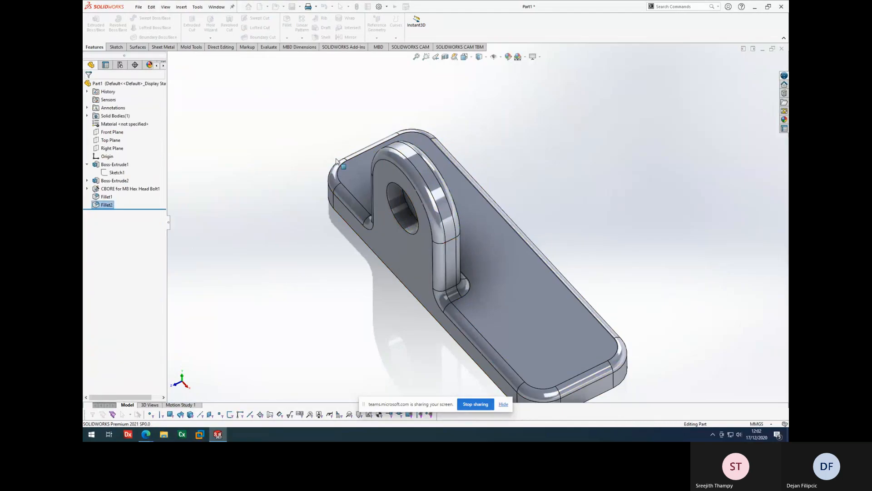
# Start a new sketch on the bracket's front face.
pyautogui.moveTo(318, 177); pyautogui.dragTo(384, 275, button='middle')
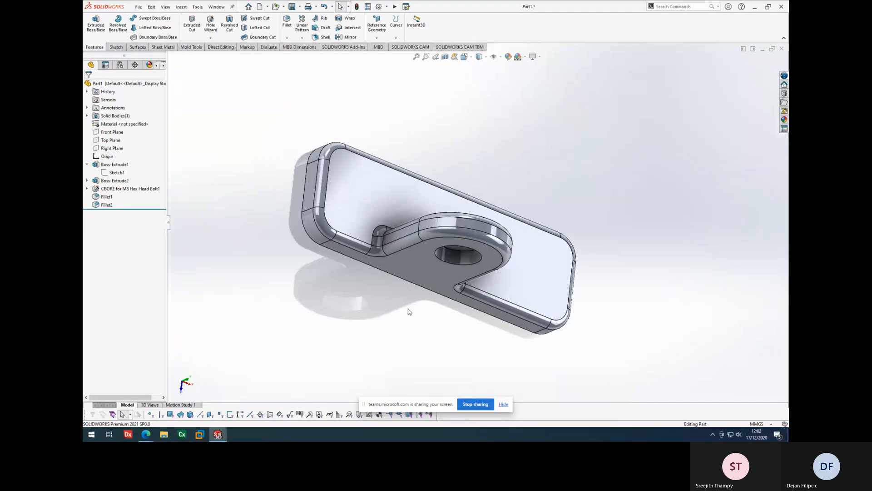
pyautogui.rightClick(413, 278)
pyautogui.click(429, 248)
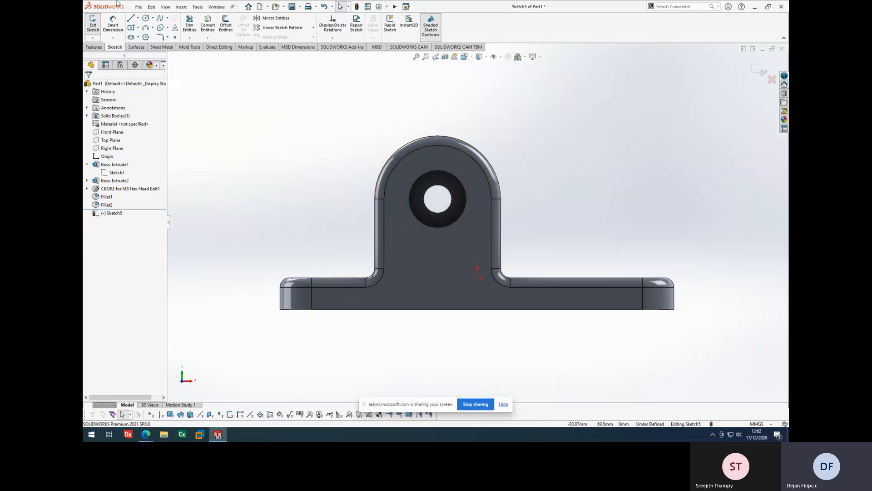
pyautogui.click(131, 29)
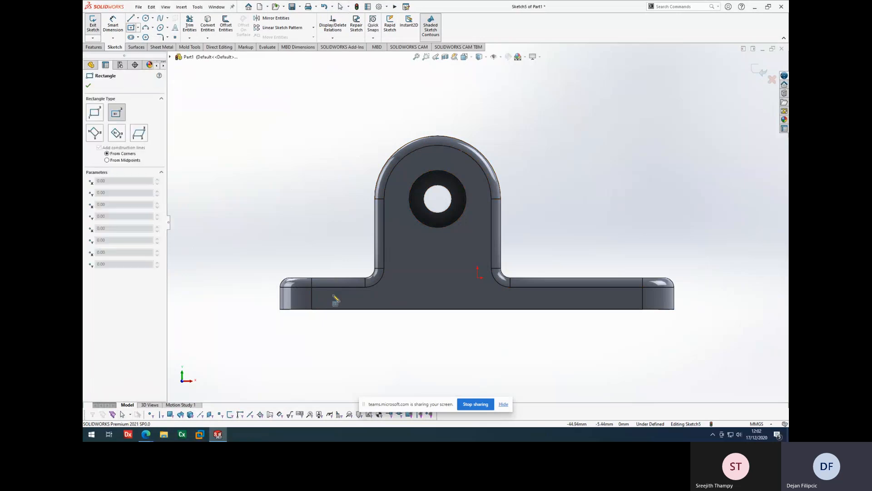
pyautogui.click(364, 309)
pyautogui.press('Escape')
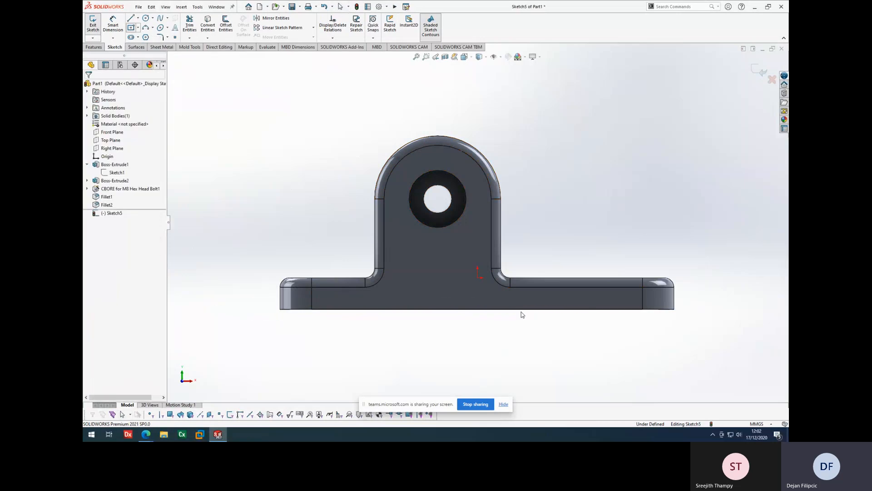
# Sketch a corner rectangle about 41 mm wide and 2.8 mm high on the plate's lower edge, beneath the flange.
pyautogui.click(138, 28)
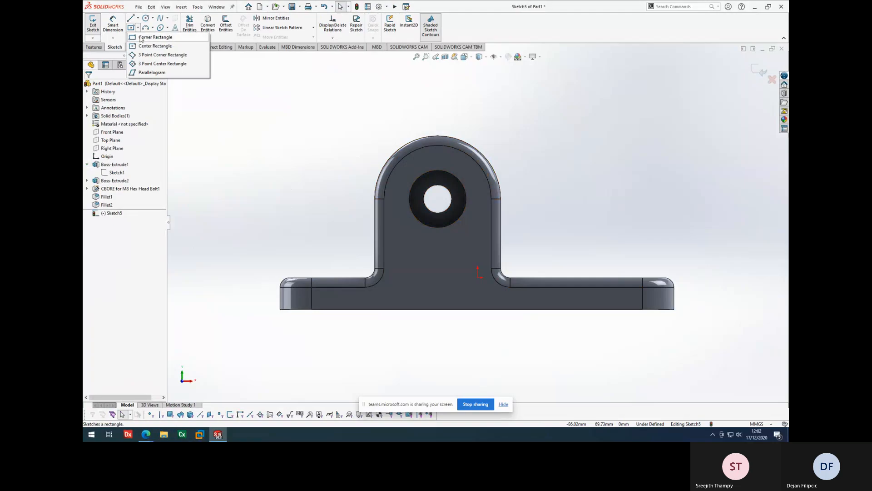
pyautogui.click(157, 36)
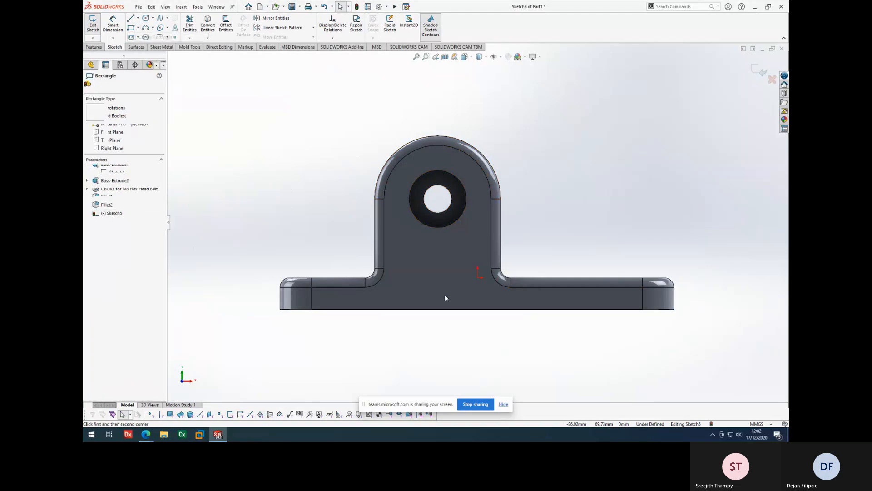
pyautogui.click(365, 308)
pyautogui.click(525, 308)
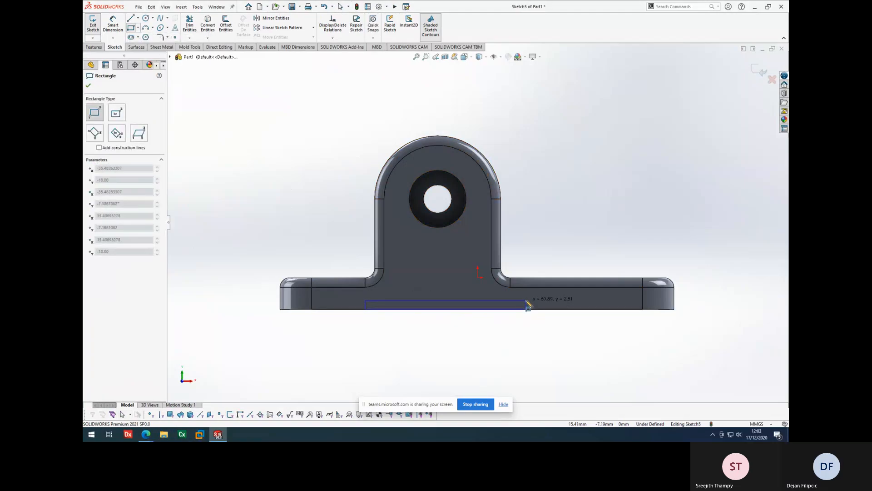
pyautogui.press('Escape')
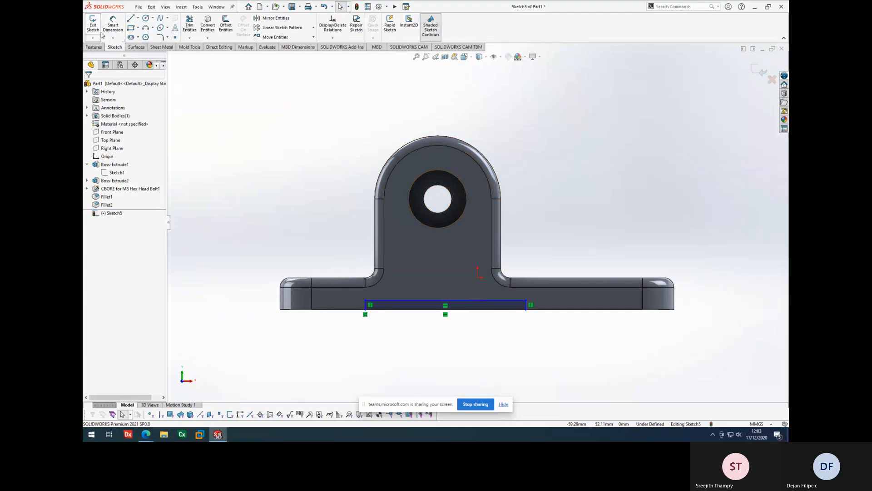
# Dimension the sketched rectangle's height as 3 mm.
pyautogui.click(113, 25)
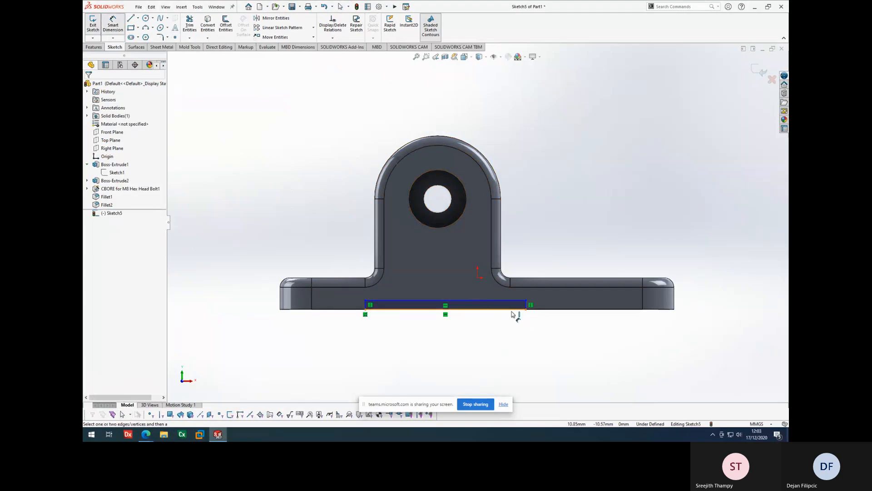
pyautogui.click(512, 310)
pyautogui.click(519, 299)
pyautogui.click(563, 327)
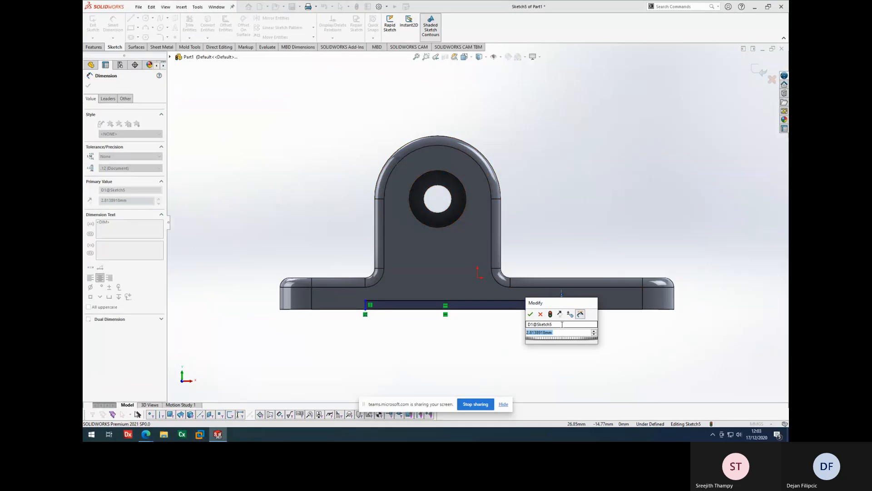
pyautogui.write('3')
pyautogui.press('Return')
pyautogui.press('Escape')
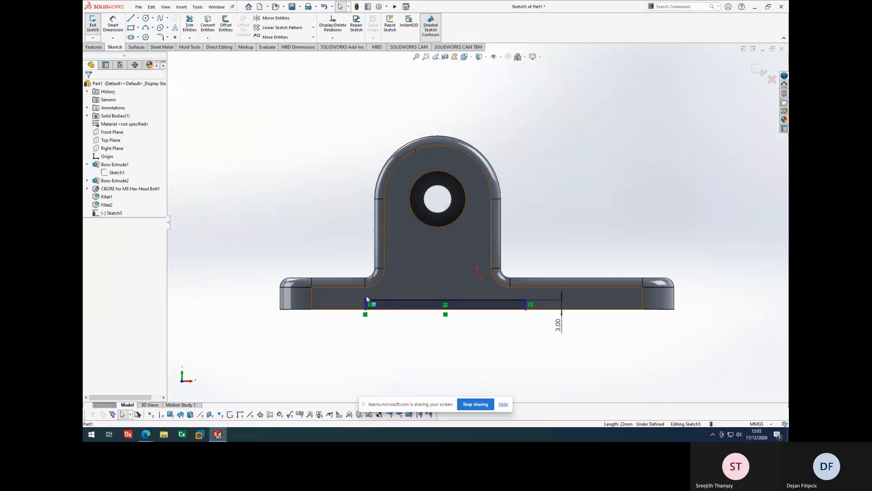
# Close the rectangle sketch, move it ahead of both fillets in the feature history, and reopen it for editing.
pyautogui.keyDown('ctrl'); pyautogui.click(366, 304); pyautogui.keyUp('ctrl')
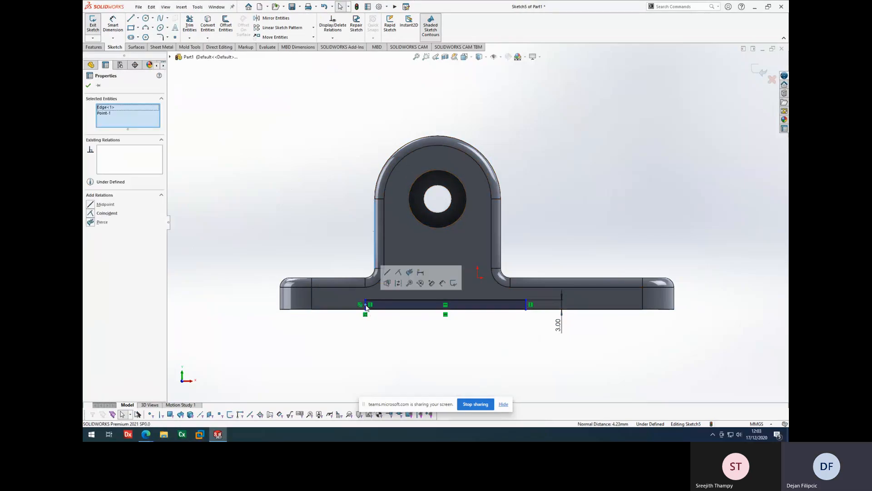
pyautogui.click(355, 258)
pyautogui.click(757, 72)
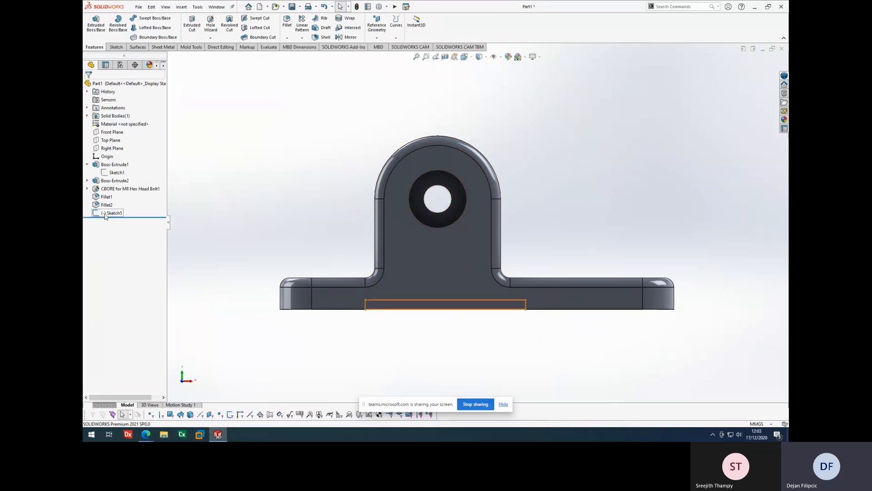
pyautogui.moveTo(105, 216)
pyautogui.mouseDown()
pyautogui.moveTo(113, 196)
pyautogui.moveTo(128, 216)
pyautogui.moveTo(131, 205)
pyautogui.mouseUp()
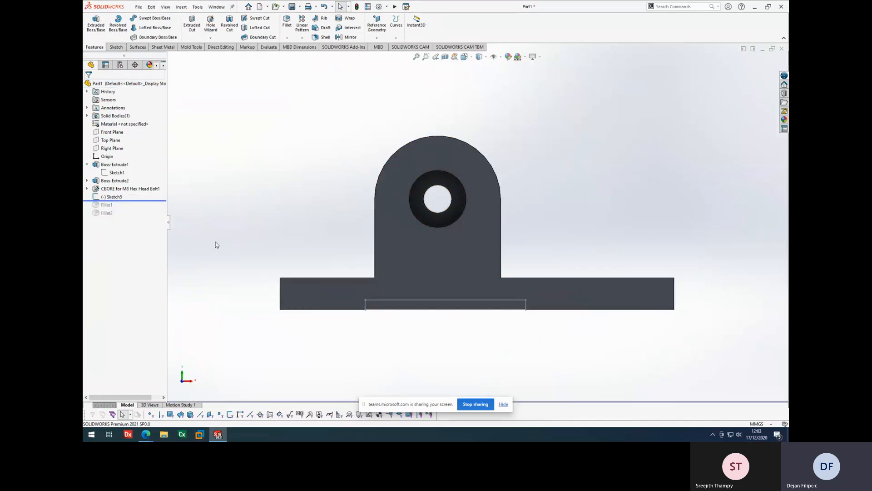
pyautogui.rightClick(108, 198)
pyautogui.click(113, 174)
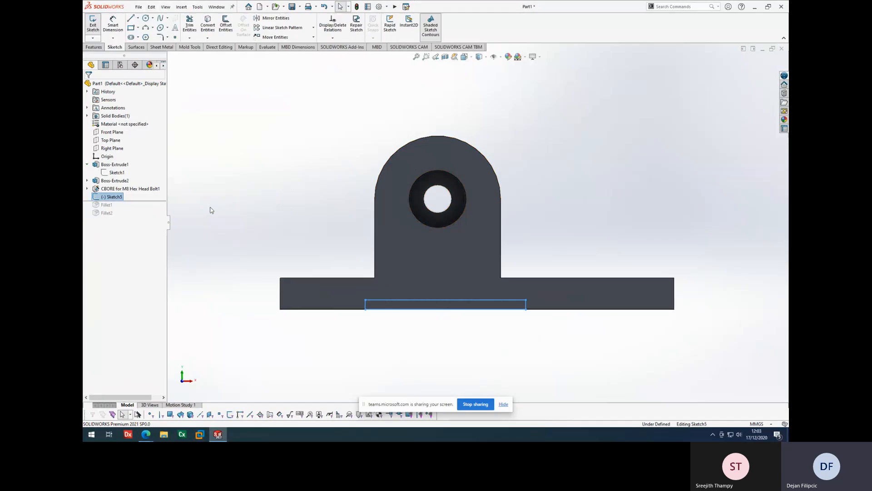
# Make the rectangle's left and right sides collinear with the flange's matching vertical edges and close the sketch.
pyautogui.click(363, 304)
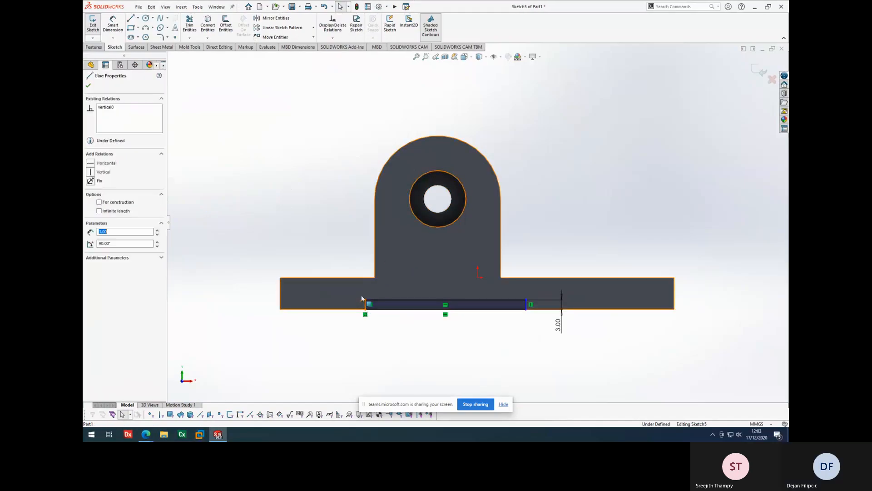
pyautogui.keyDown('ctrl'); pyautogui.click(374, 264); pyautogui.keyUp('ctrl')
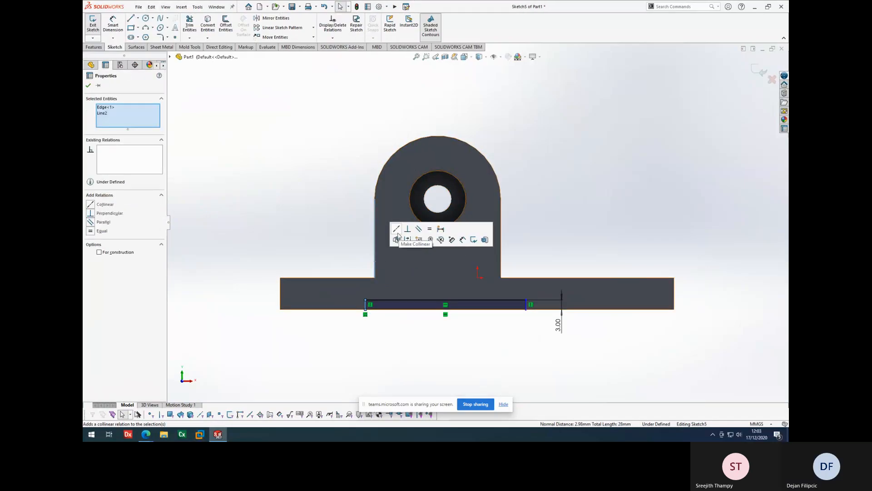
pyautogui.click(398, 238)
pyautogui.click(300, 201)
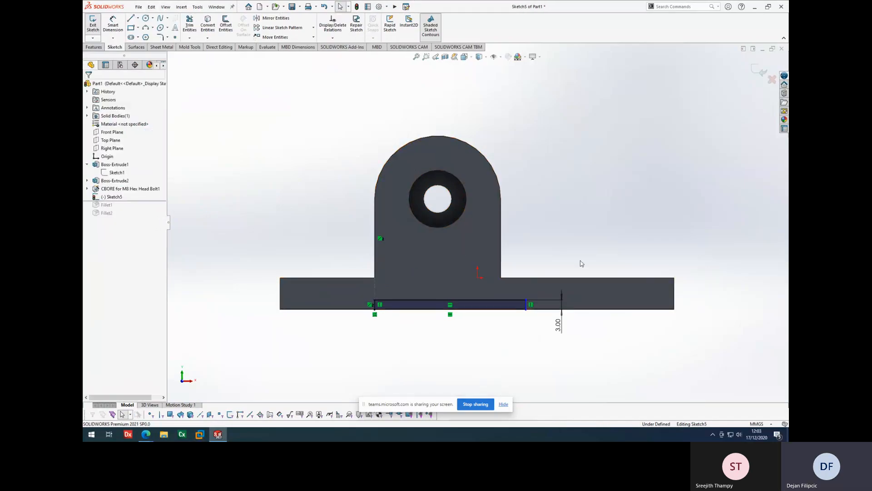
pyautogui.click(525, 309)
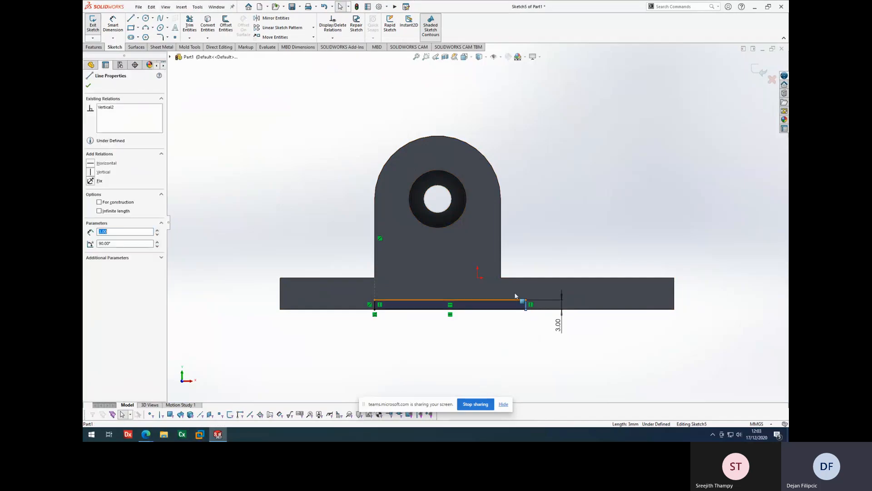
pyautogui.keyDown('ctrl'); pyautogui.click(502, 255); pyautogui.keyUp('ctrl')
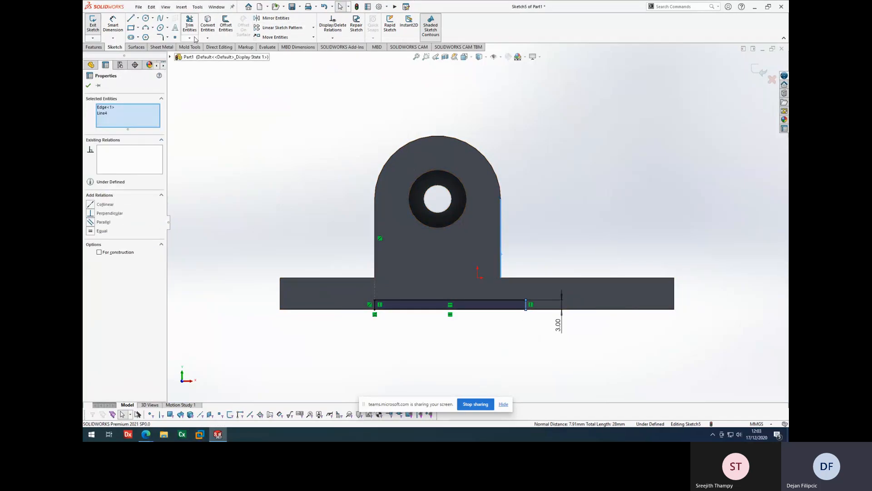
pyautogui.click(90, 205)
pyautogui.click(89, 86)
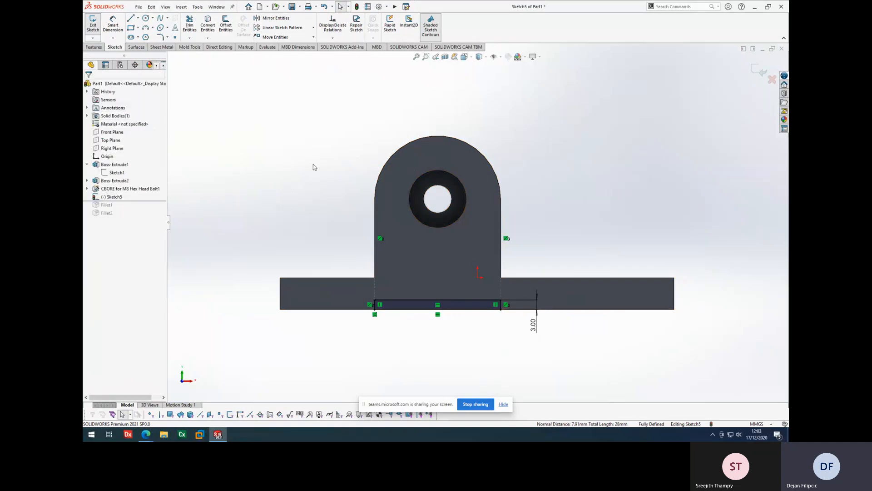
pyautogui.click(757, 71)
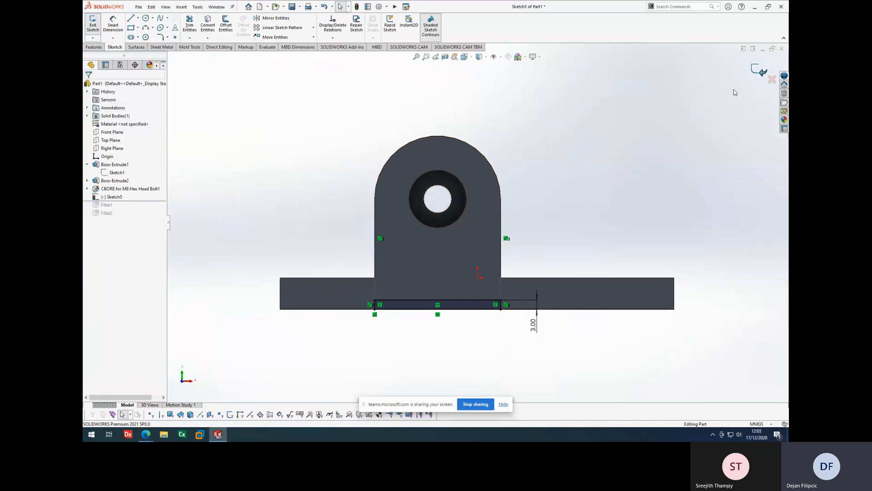
# Extrude-cut the rectangle sketch through the full depth of the base plate.
pyautogui.moveTo(628, 142); pyautogui.dragTo(602, 179, button='middle')
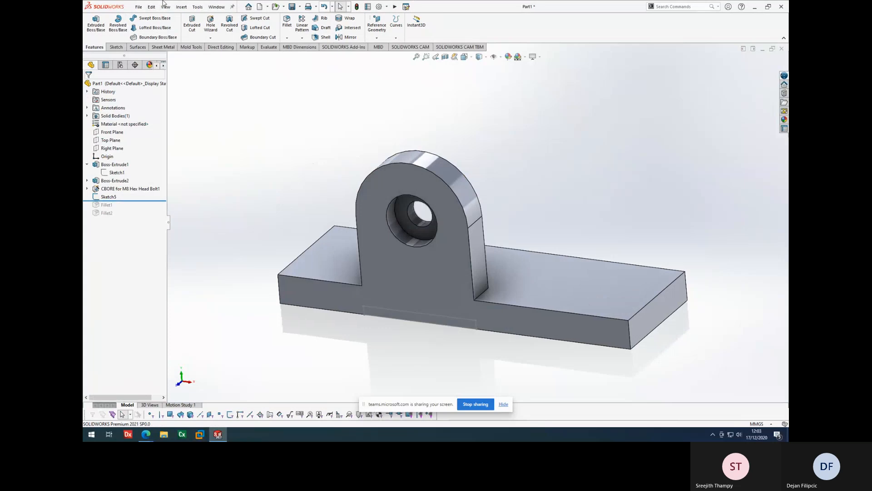
pyautogui.click(192, 28)
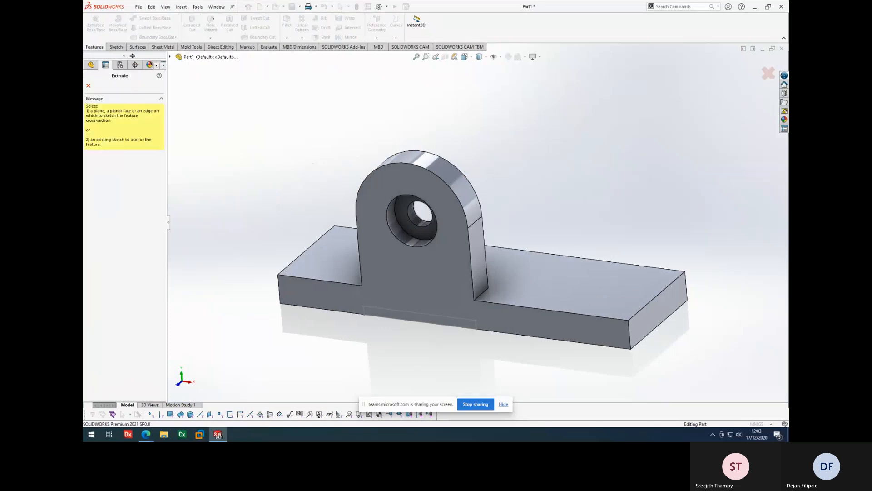
pyautogui.click(88, 86)
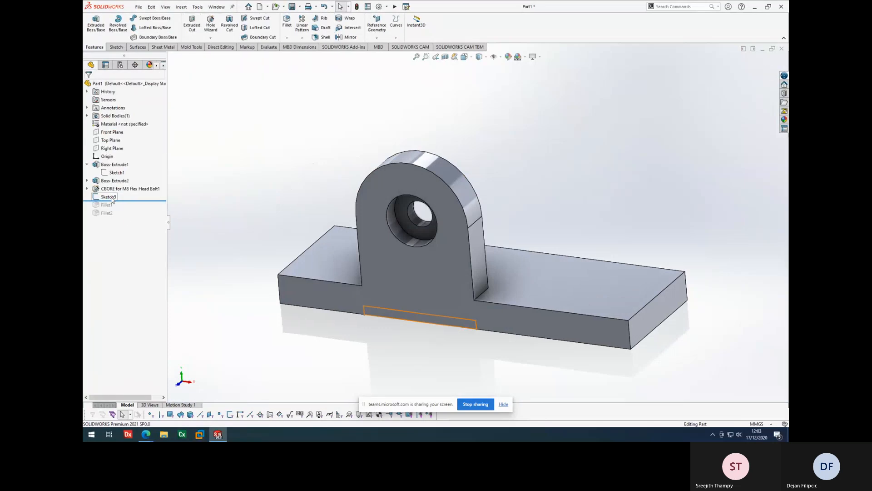
pyautogui.click(109, 197)
pyautogui.click(199, 30)
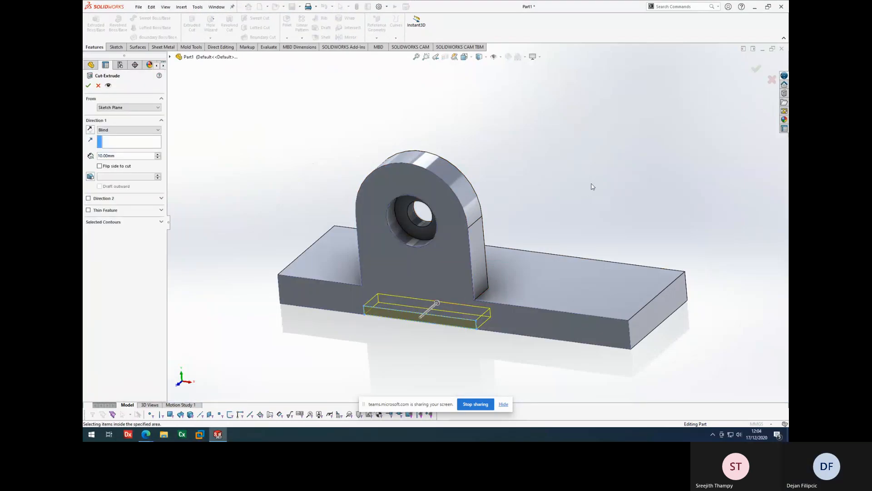
pyautogui.moveTo(593, 185); pyautogui.dragTo(584, 213, button='middle')
pyautogui.moveTo(444, 290); pyautogui.dragTo(477, 209)
pyautogui.click(88, 85)
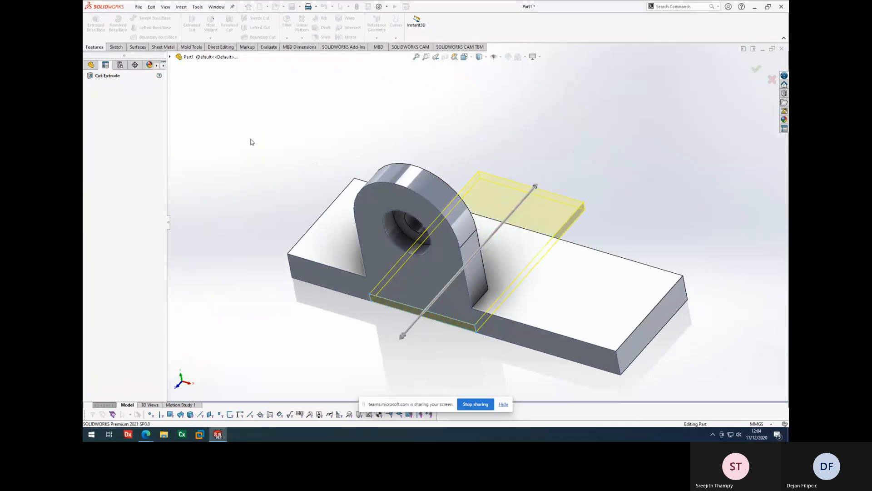
pyautogui.moveTo(306, 192); pyautogui.dragTo(273, 132, button='middle')
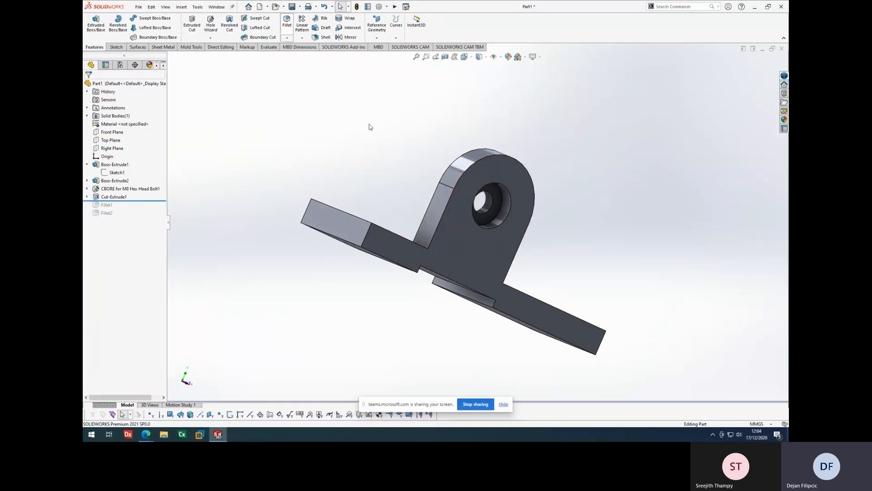
pyautogui.click(97, 85)
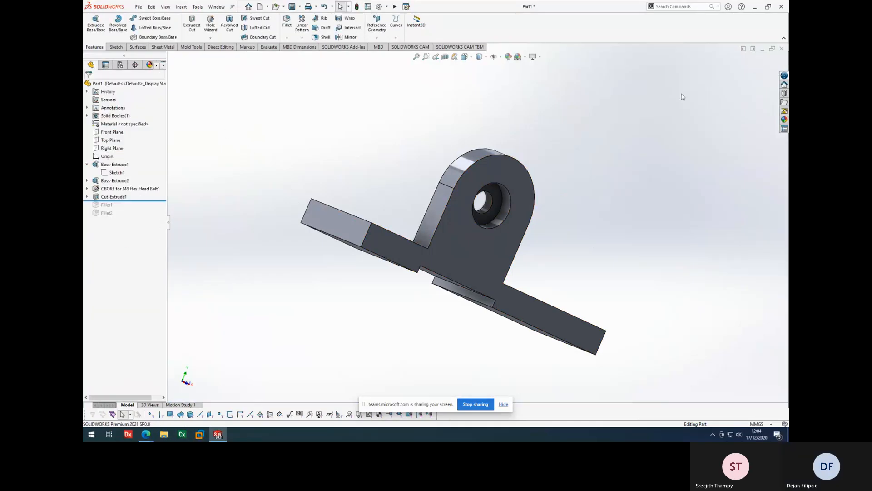
# Restore the fillets and edit the 10 mm corner fillet to include the two inner edges of the underside recess.
pyautogui.moveTo(143, 201); pyautogui.dragTo(136, 217)
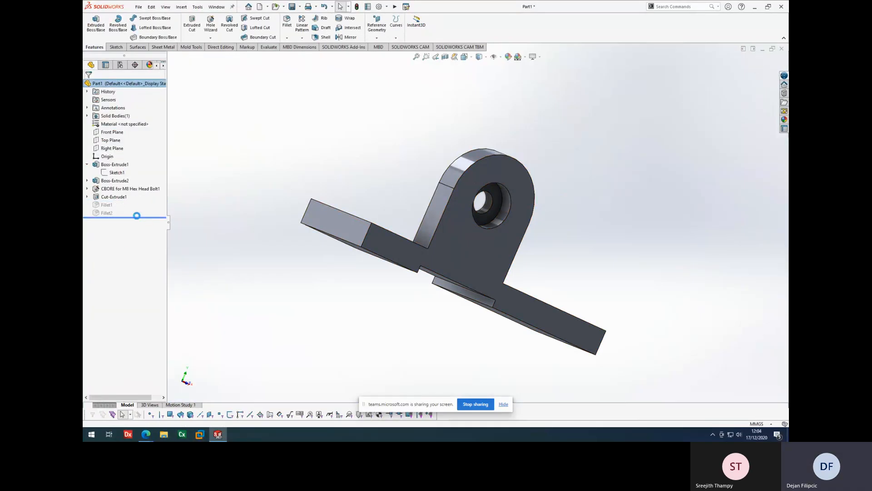
pyautogui.rightClick(106, 205)
pyautogui.click(117, 186)
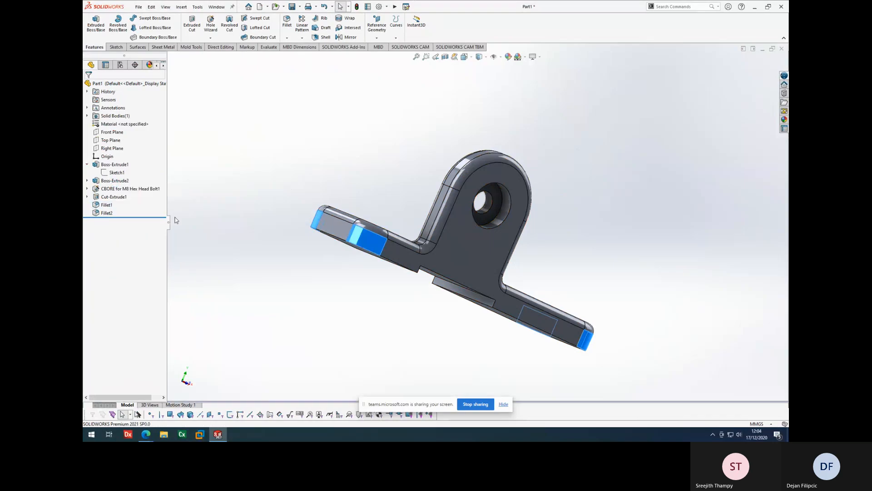
pyautogui.moveTo(425, 325); pyautogui.dragTo(386, 254, button='middle')
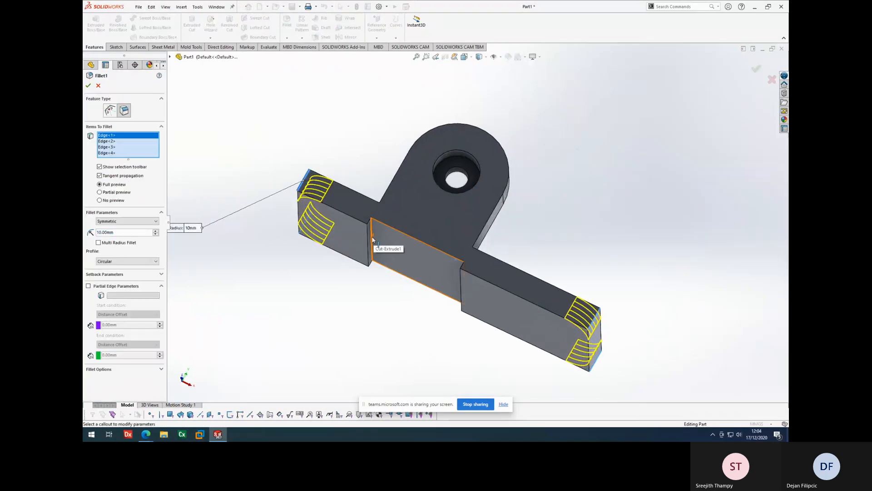
pyautogui.click(372, 240)
pyautogui.moveTo(497, 368); pyautogui.dragTo(489, 307, button='middle')
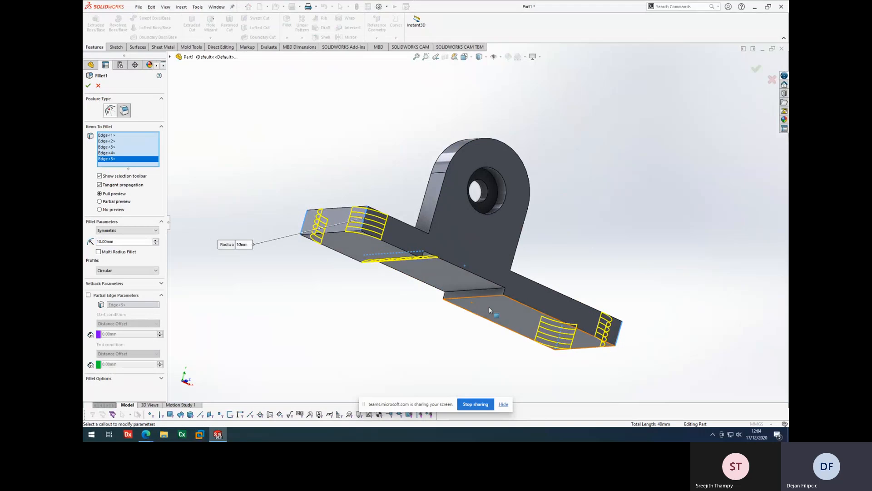
pyautogui.click(489, 293)
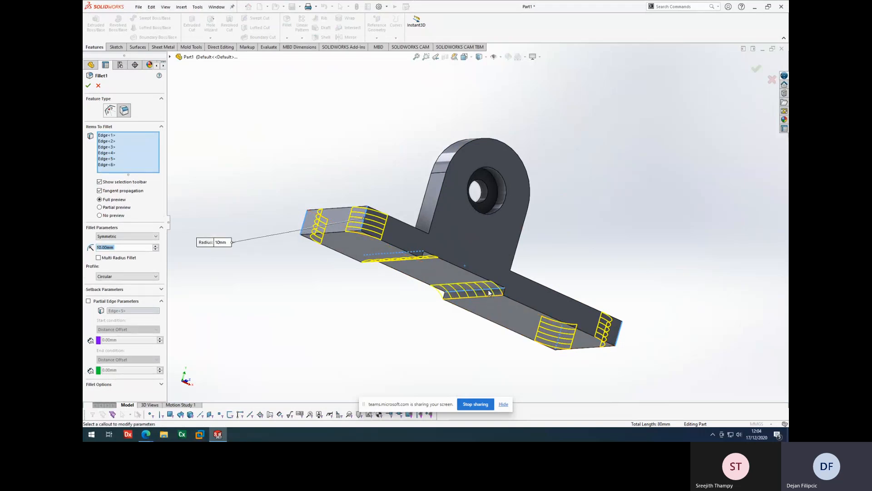
pyautogui.click(89, 85)
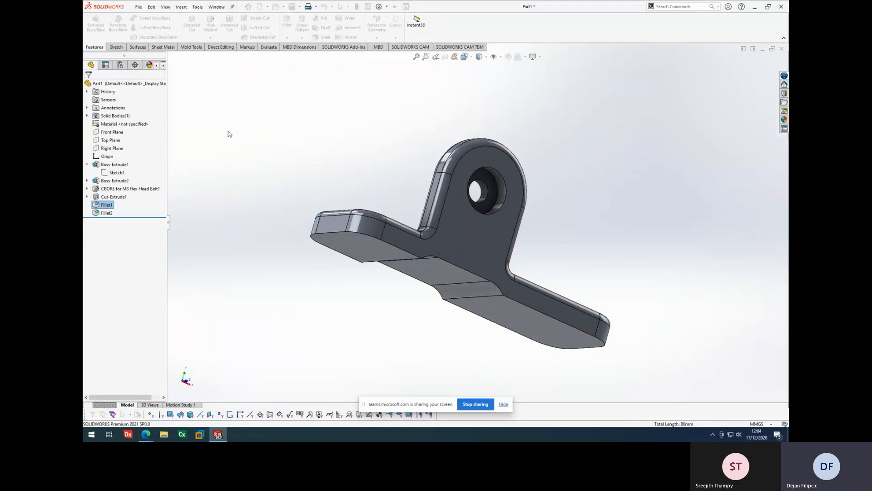
pyautogui.moveTo(338, 159); pyautogui.dragTo(312, 206, button='middle')
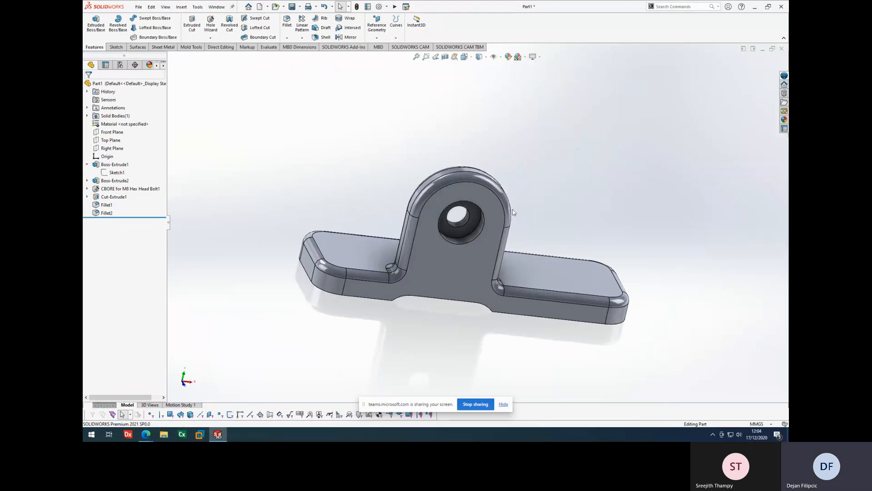
pyautogui.moveTo(501, 247); pyautogui.dragTo(581, 199, button='middle')
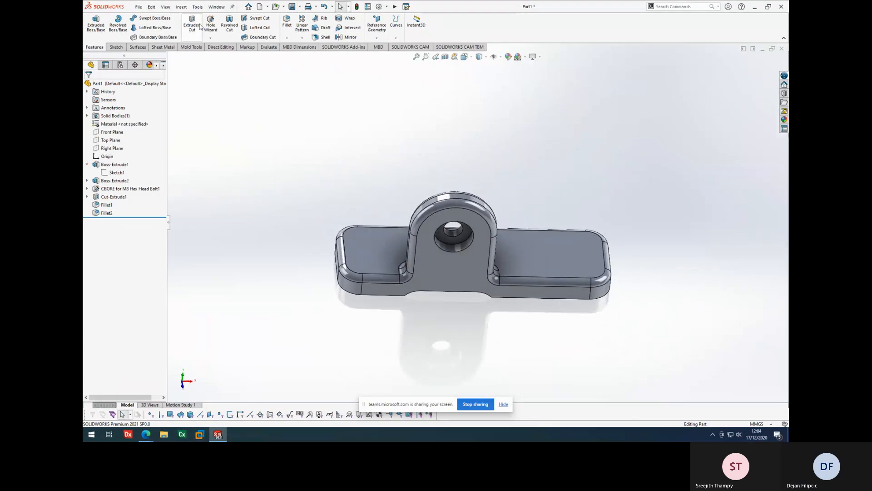
# Roll the feature history back to just after the M8 counterbore hole, before the recess cut and fillets.
pyautogui.moveTo(140, 216)
pyautogui.mouseDown()
pyautogui.moveTo(142, 203)
pyautogui.moveTo(140, 227)
pyautogui.mouseUp()
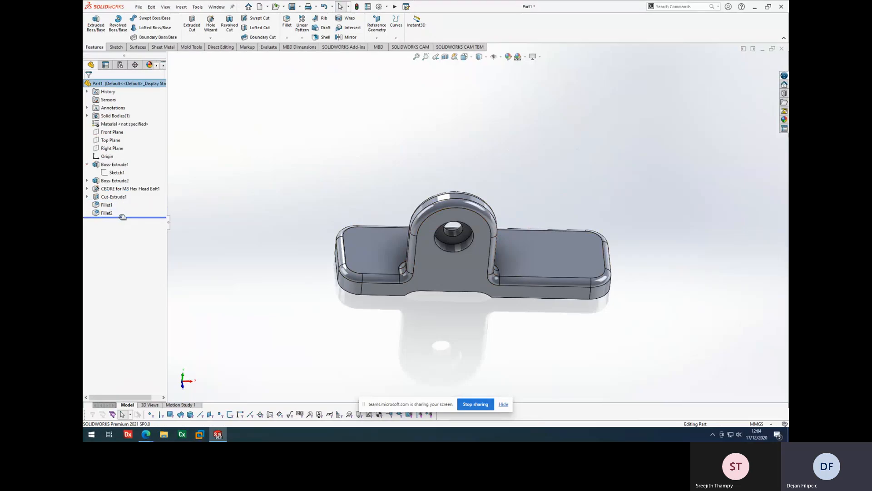
pyautogui.moveTo(140, 217); pyautogui.dragTo(142, 193)
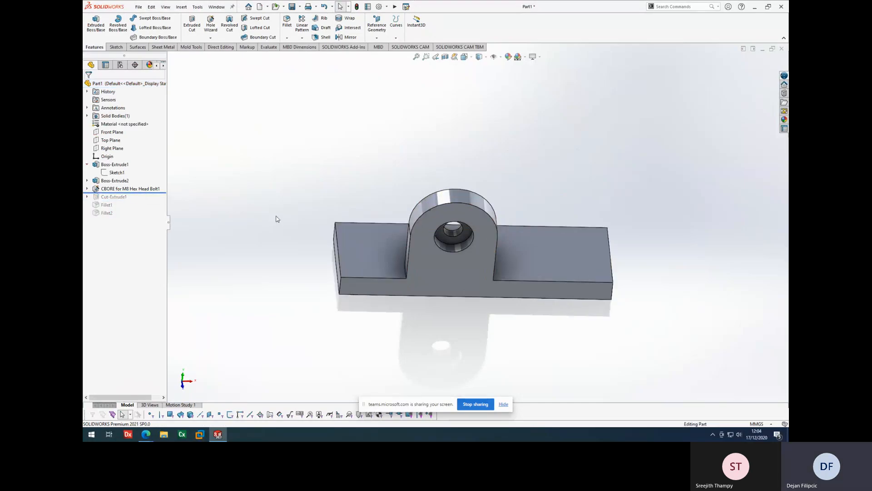
pyautogui.moveTo(339, 209); pyautogui.dragTo(330, 241, button='middle')
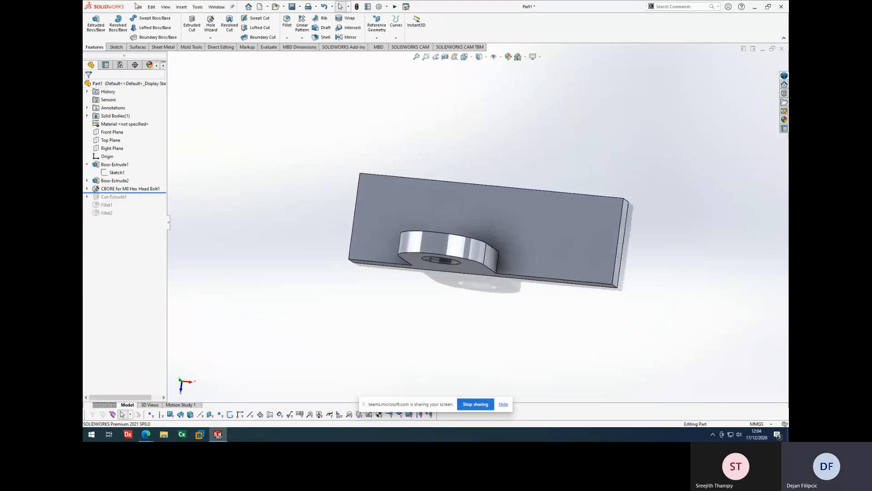
# Start a Hole Wizard feature with the plain hole type, ANSI Metric standard and drill sizes.
pyautogui.click(211, 39)
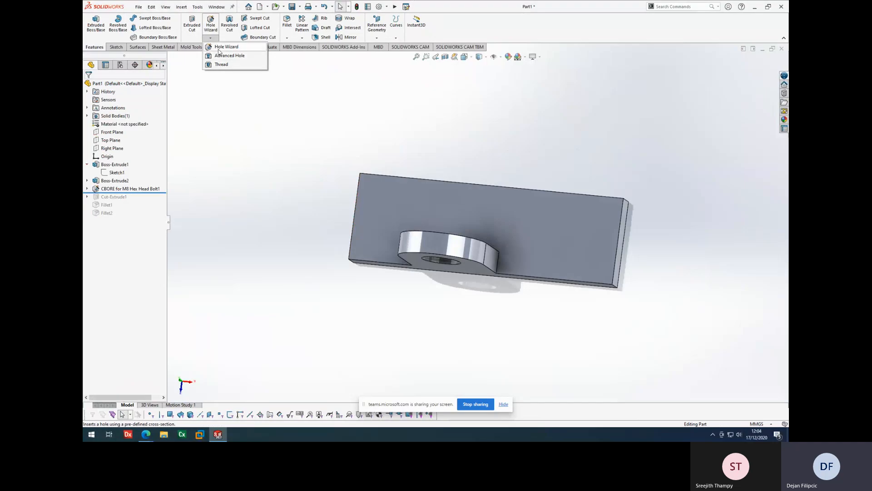
pyautogui.click(218, 51)
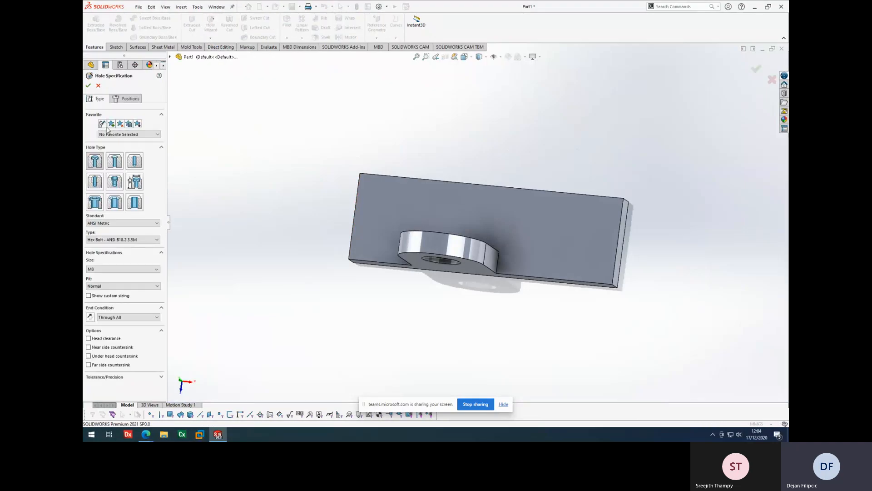
pyautogui.click(139, 165)
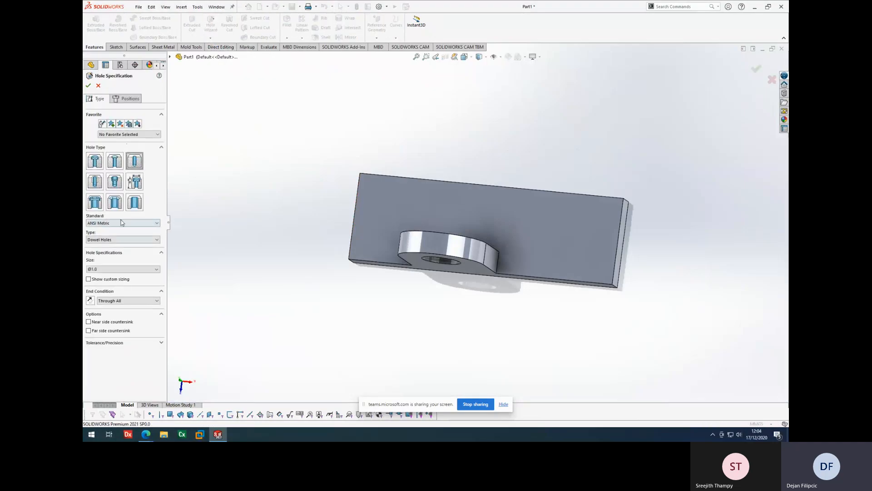
pyautogui.click(120, 223)
pyautogui.click(120, 222)
pyautogui.click(100, 269)
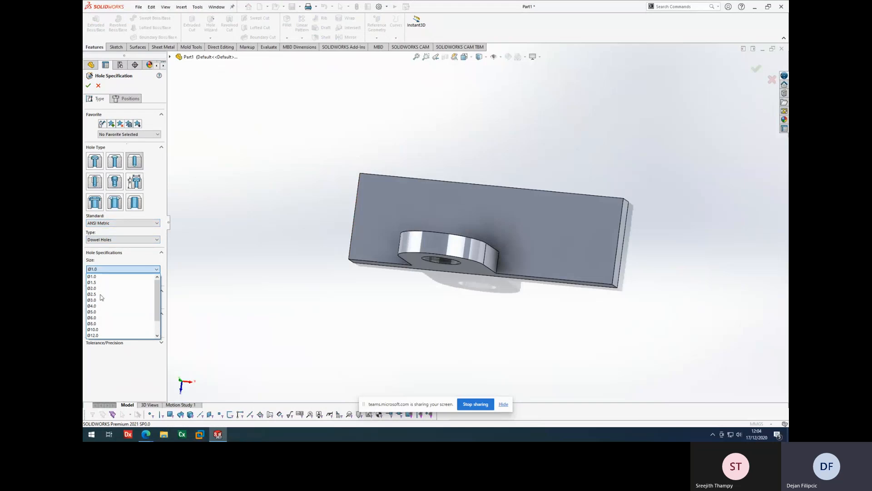
pyautogui.click(137, 169)
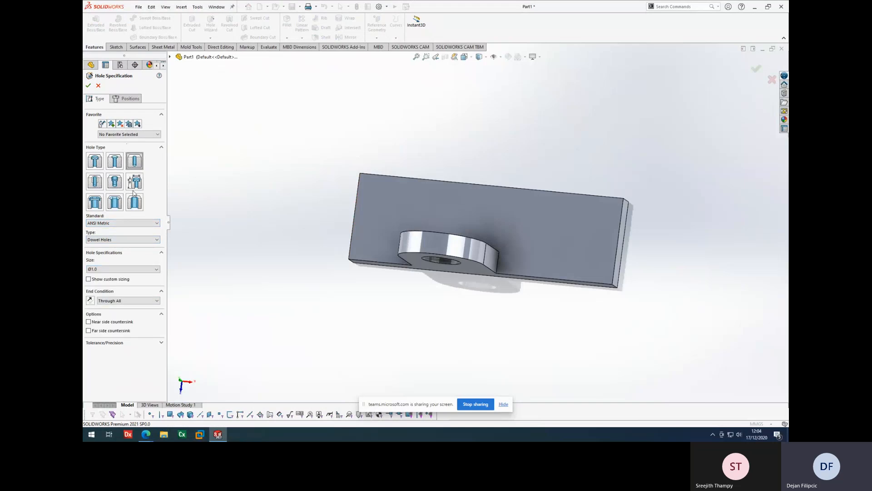
pyautogui.click(123, 239)
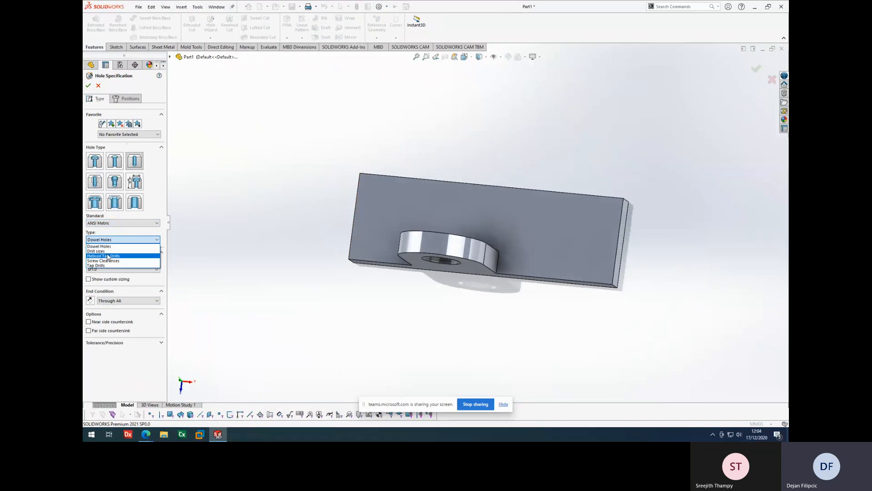
pyautogui.click(113, 254)
# Set the drill hole size to Ø7.0.
pyautogui.click(114, 270)
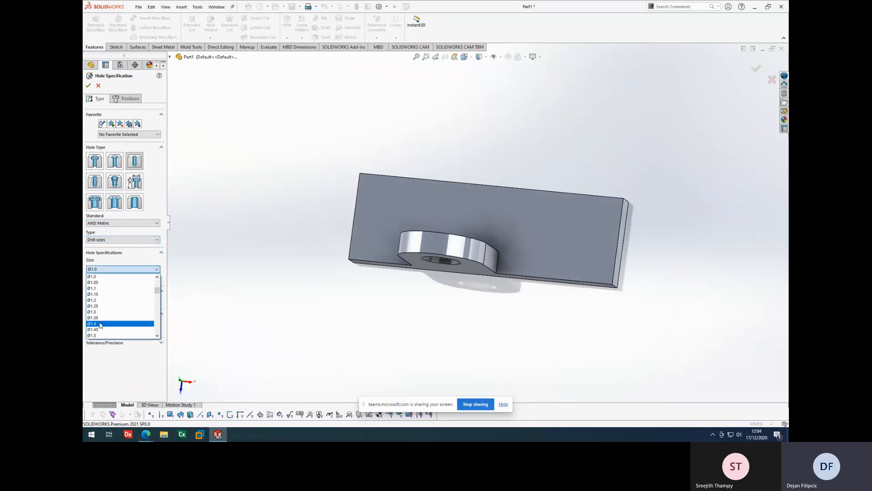
pyautogui.scroll(-2, 101, 323)
pyautogui.scroll(-15, 101, 323)
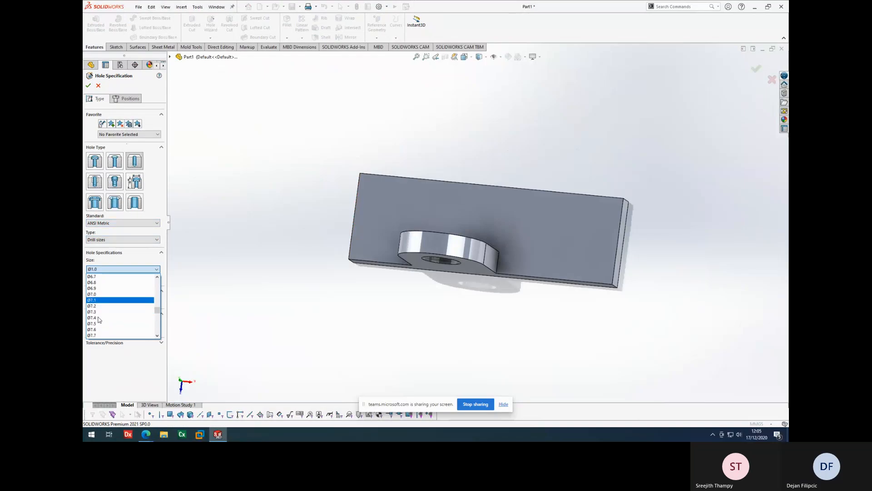
pyautogui.scroll(-2, 100, 318)
pyautogui.click(99, 312)
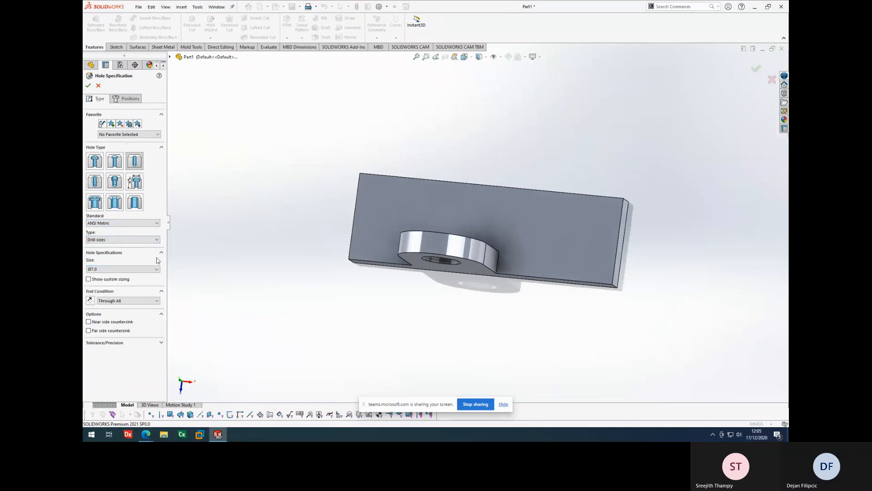
# Place two hole positions on the base plate's upper face, one near each rear corner.
pyautogui.click(127, 100)
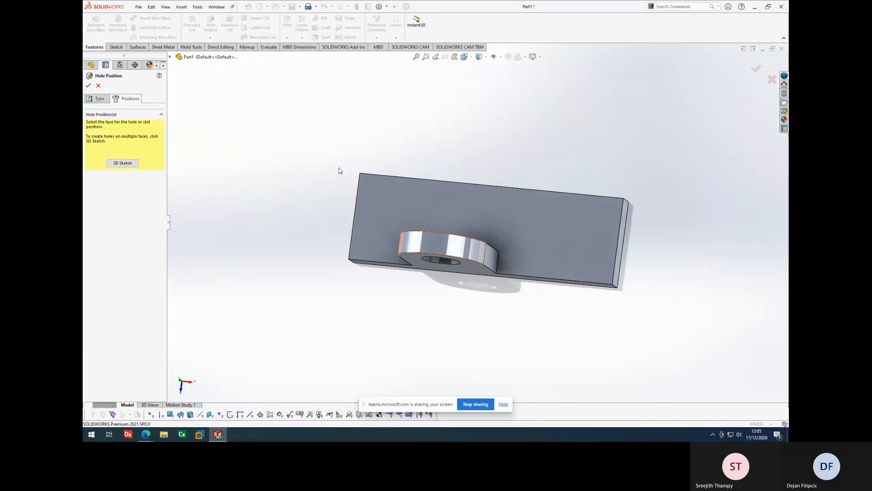
pyautogui.click(409, 209)
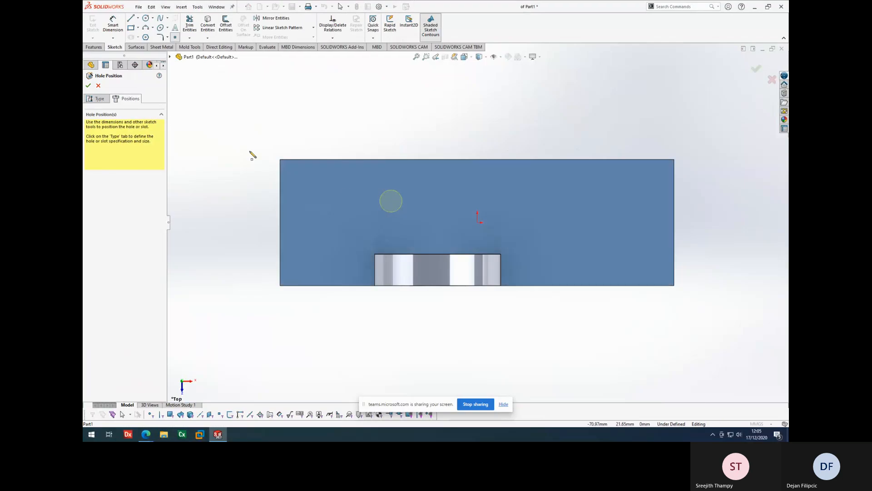
pyautogui.click(314, 182)
pyautogui.click(648, 177)
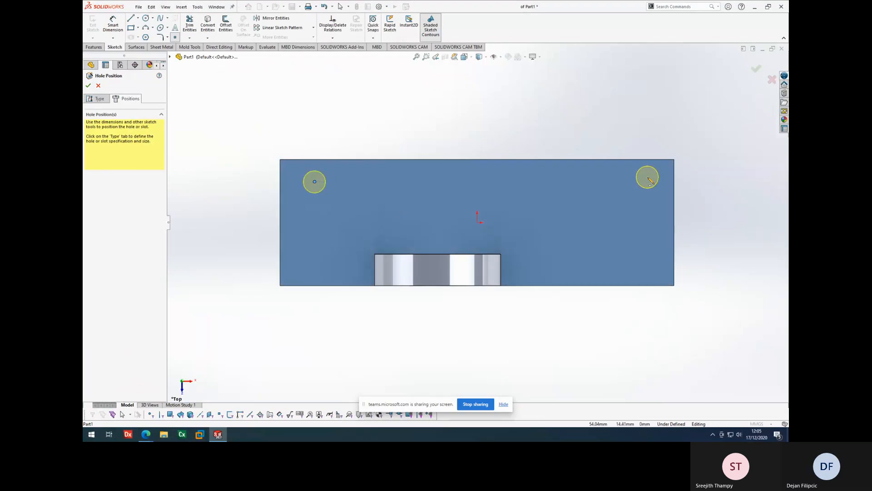
pyautogui.press('Escape')
# Dimension the left hole's center 15 mm from the plate's left edge.
pyautogui.moveTo(500, 138); pyautogui.dragTo(503, 107, button='right')
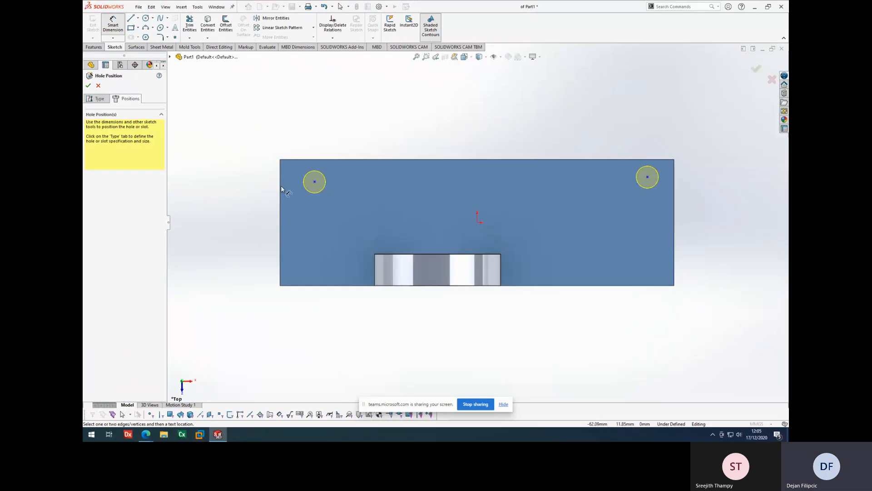
pyautogui.click(280, 192)
pyautogui.click(314, 182)
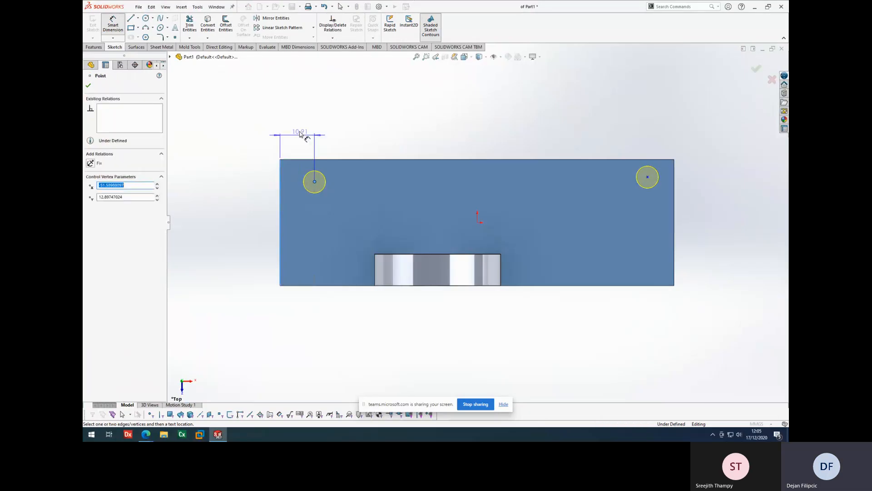
pyautogui.click(300, 131)
pyautogui.write('15')
pyautogui.press('Return')
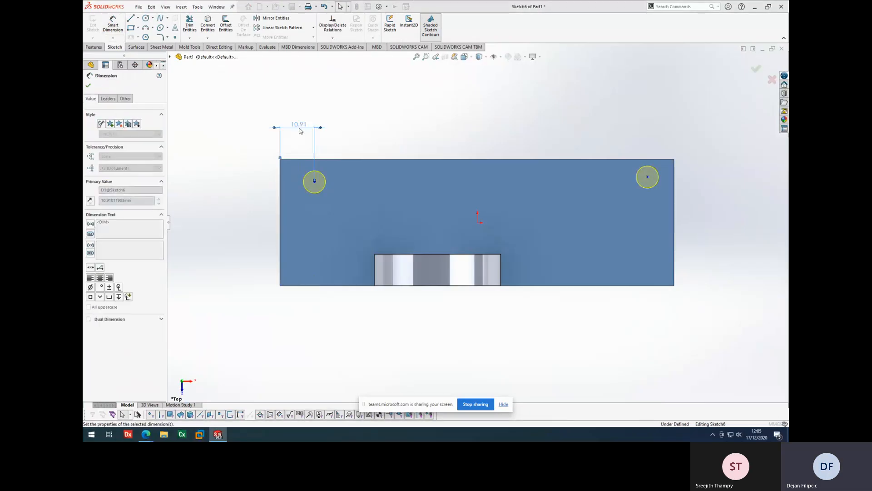
# Dimension the right hole's center 15 mm from the plate's right edge.
pyautogui.click(674, 200)
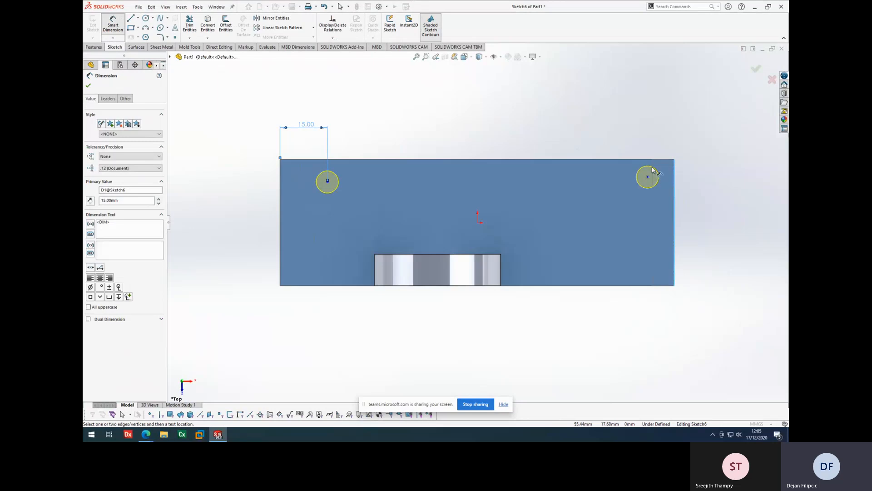
pyautogui.click(647, 176)
pyautogui.click(656, 138)
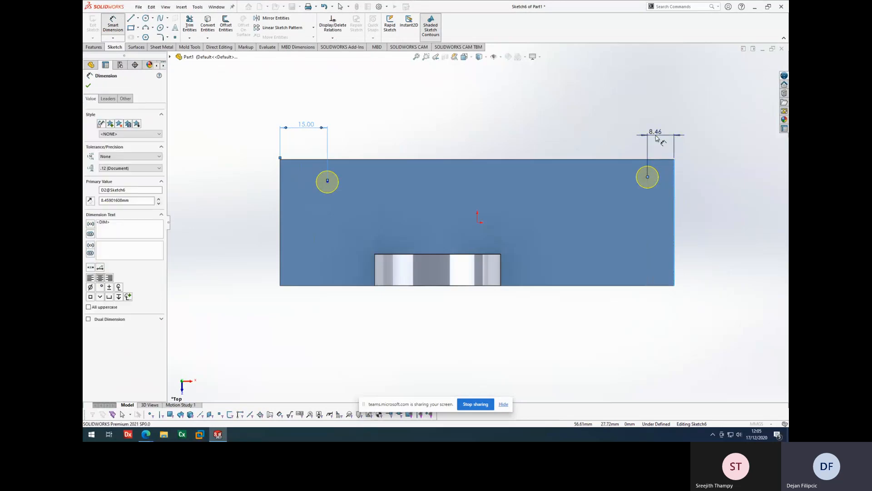
pyautogui.write('15')
pyautogui.press('Return')
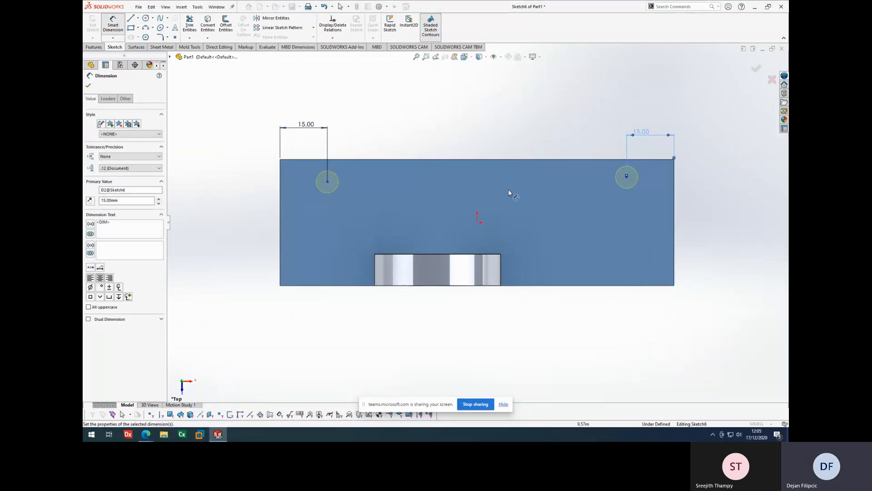
pyautogui.click(526, 159)
pyautogui.press('Escape')
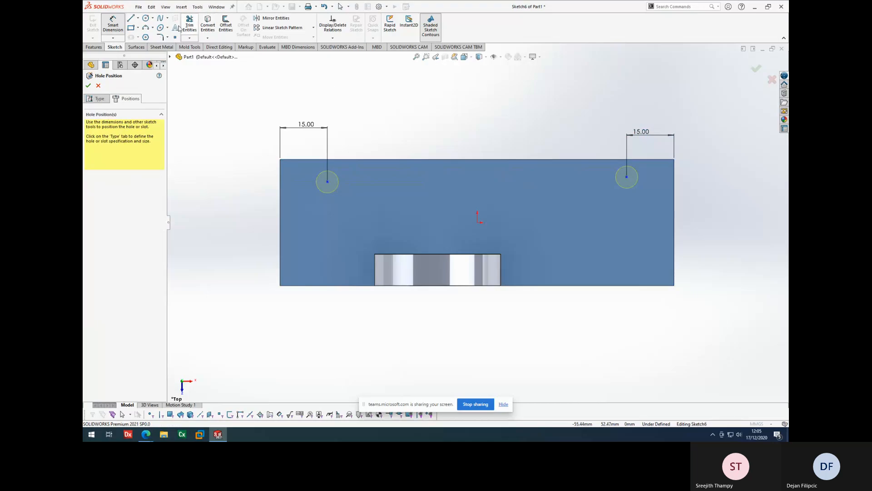
# Draw a centerline between the two hole centers and make it horizontal.
pyautogui.click(153, 18)
pyautogui.click(138, 18)
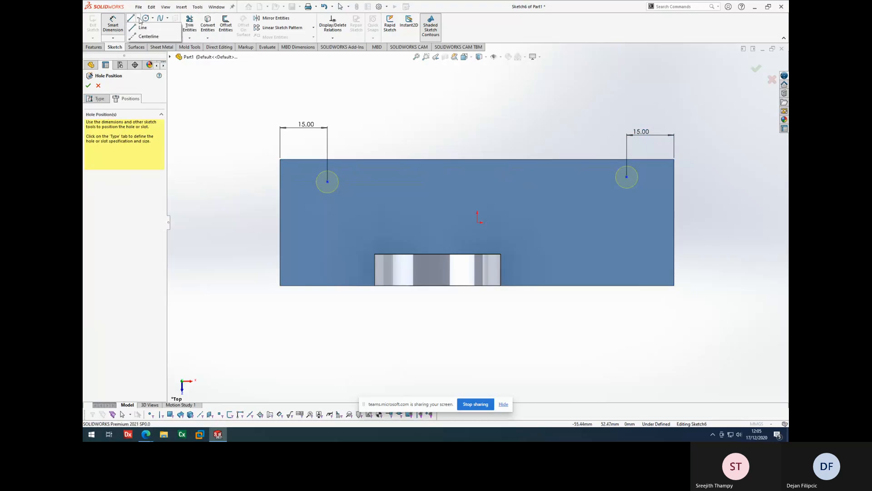
pyautogui.click(141, 36)
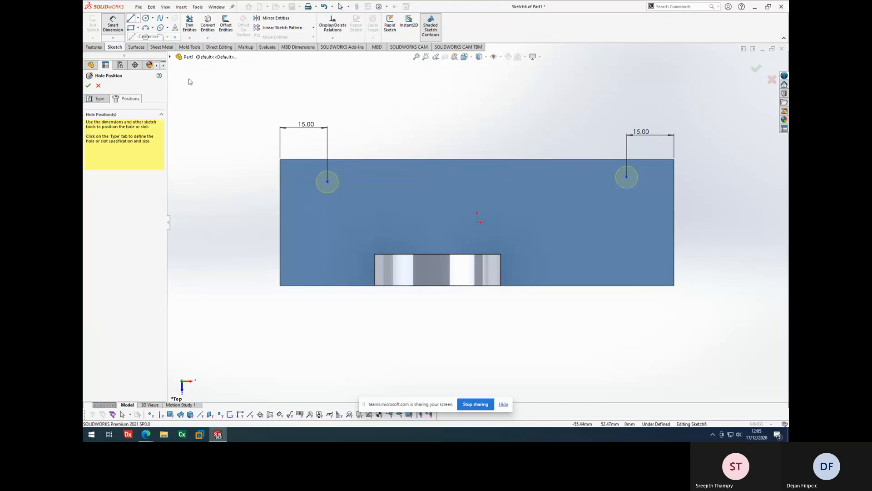
pyautogui.click(328, 182)
pyautogui.click(627, 177)
pyautogui.press('Escape')
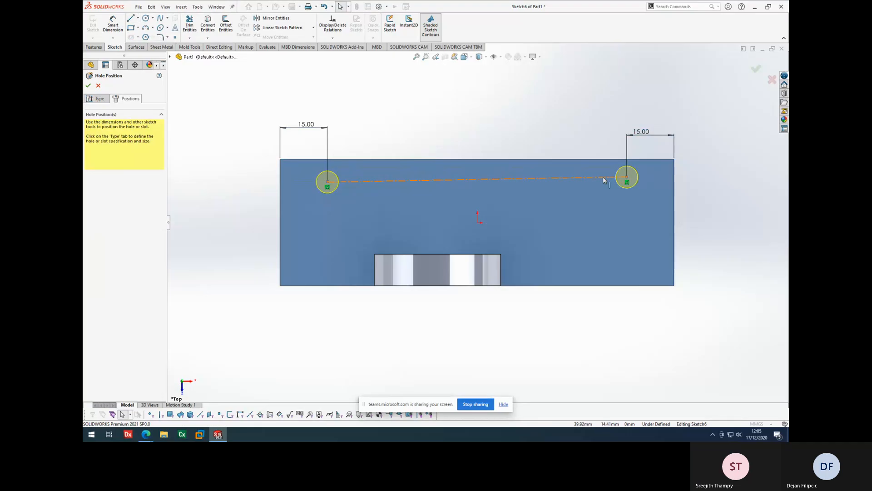
pyautogui.rightClick(615, 180)
pyautogui.click(619, 159)
pyautogui.click(573, 140)
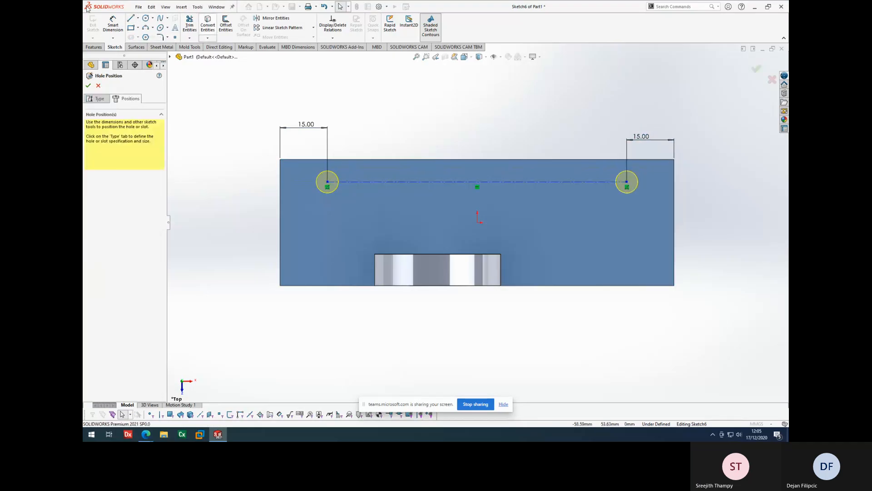
# Dimension the centerline 10 mm from the plate's rear edge and finish the two holes.
pyautogui.click(113, 25)
pyautogui.click(388, 182)
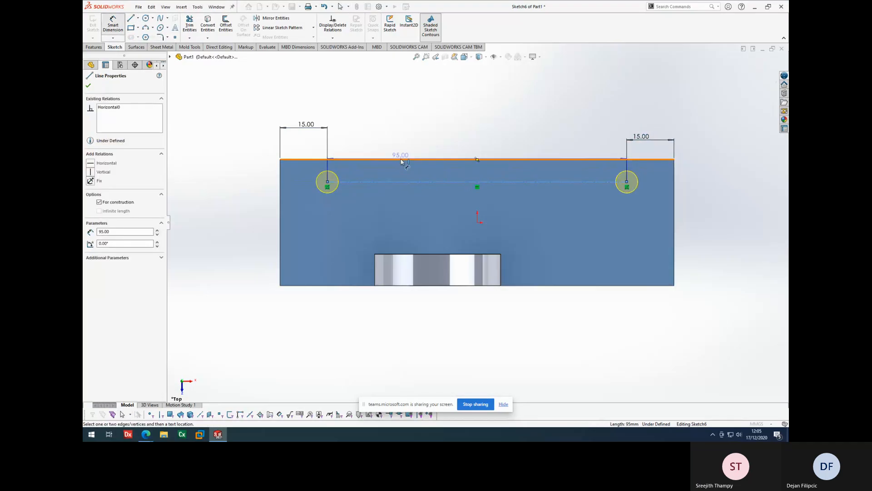
pyautogui.click(403, 159)
pyautogui.click(412, 139)
pyautogui.write('10')
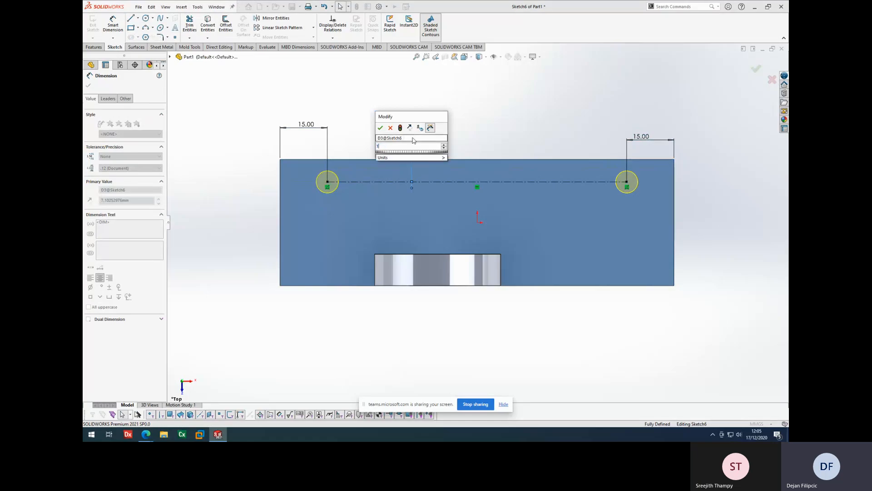
pyautogui.press('Return')
pyautogui.click(345, 126)
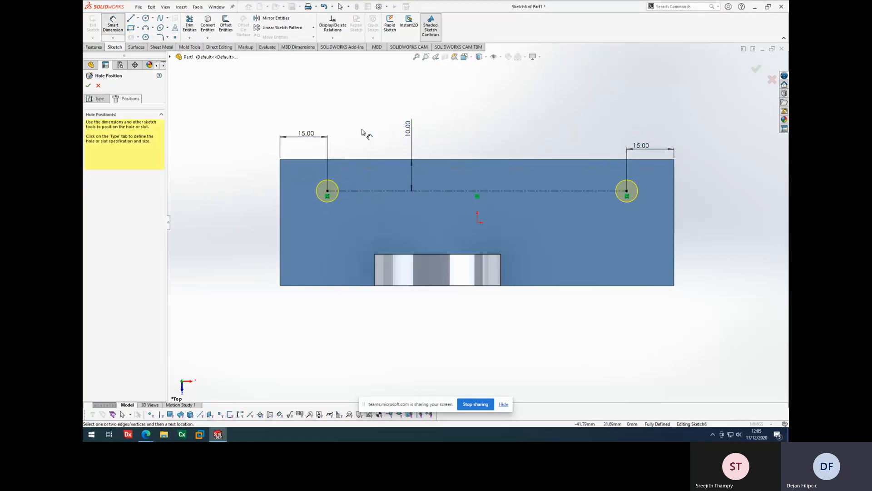
pyautogui.click(755, 66)
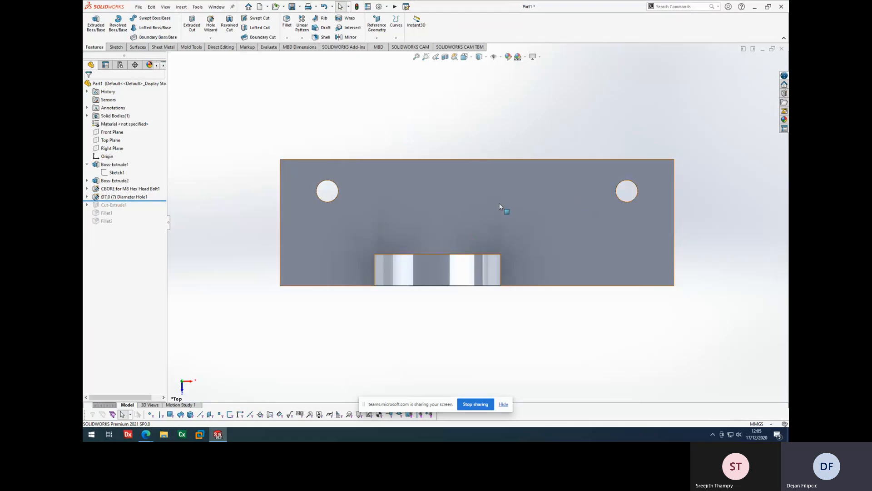
# Roll the feature history forward to the end to restore the recess cut and both fillets, and inspect the bracket.
pyautogui.moveTo(500, 209); pyautogui.dragTo(525, 148, button='middle')
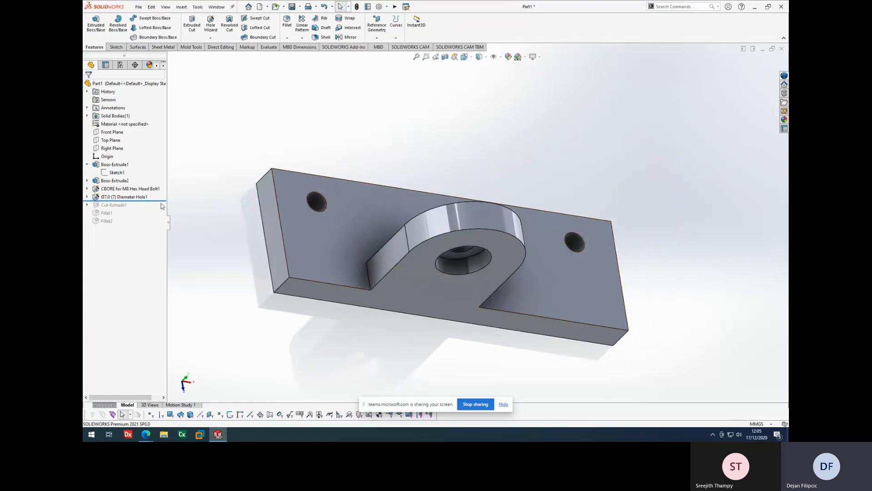
pyautogui.moveTo(162, 201); pyautogui.dragTo(160, 226)
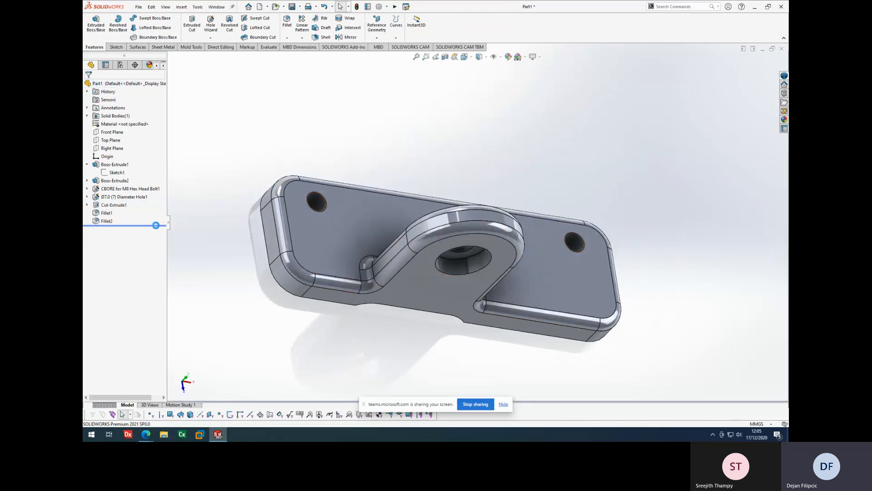
pyautogui.moveTo(235, 190); pyautogui.dragTo(453, 208, button='middle')
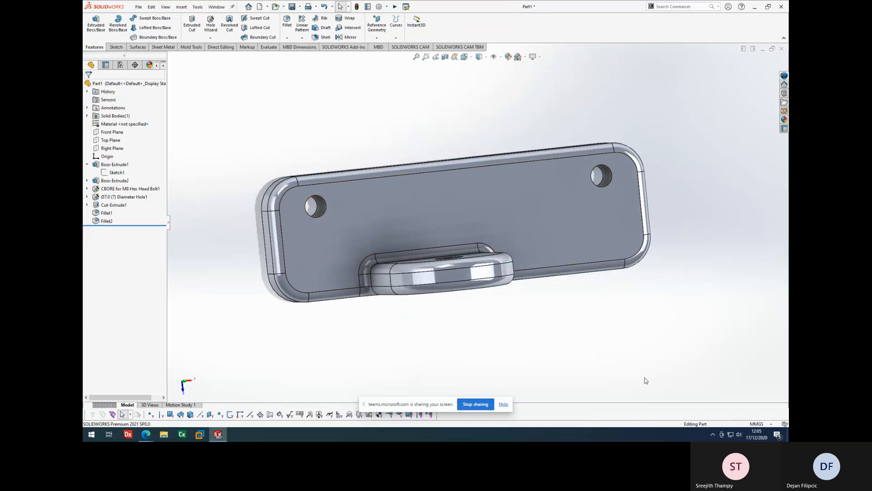
pyautogui.moveTo(489, 280); pyautogui.dragTo(530, 205, button='middle')
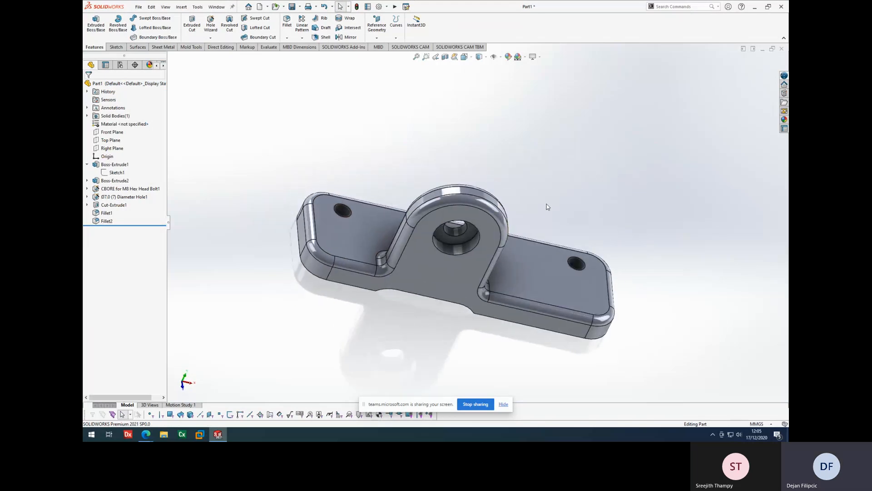
pyautogui.moveTo(576, 228); pyautogui.dragTo(526, 178, button='middle')
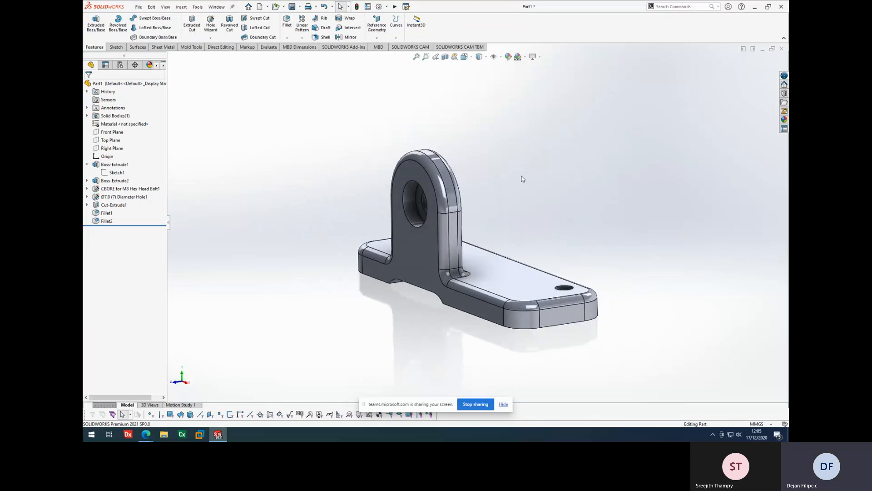
# Color the whole bracket dark orange-brown using a standard color swatch, and inspect it from several sides.
pyautogui.moveTo(578, 262); pyautogui.dragTo(643, 292, button='middle')
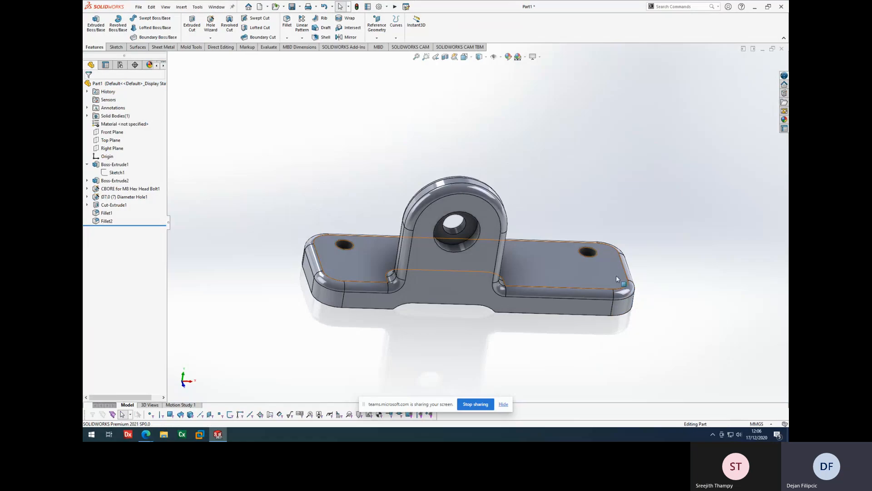
pyautogui.rightClick(616, 275)
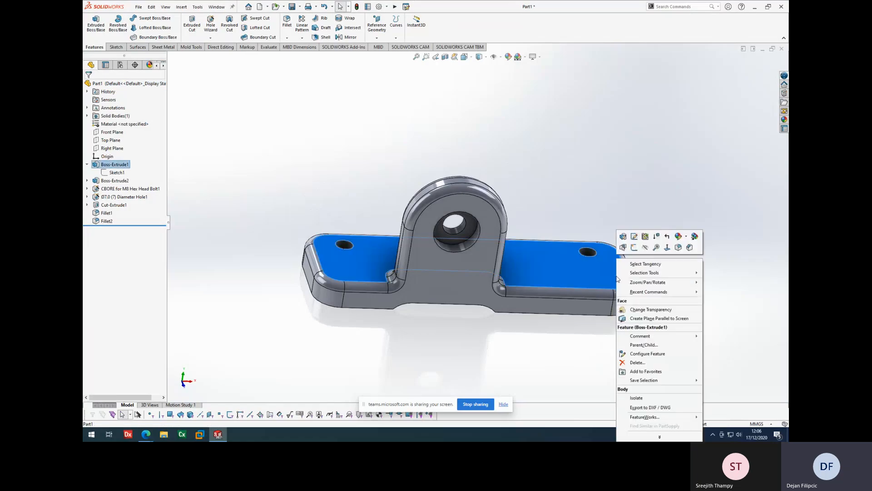
pyautogui.click(686, 237)
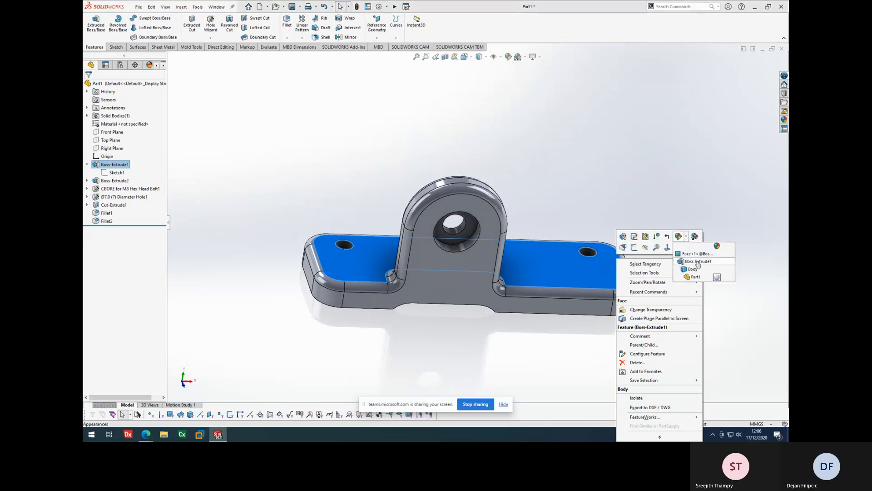
pyautogui.click(698, 263)
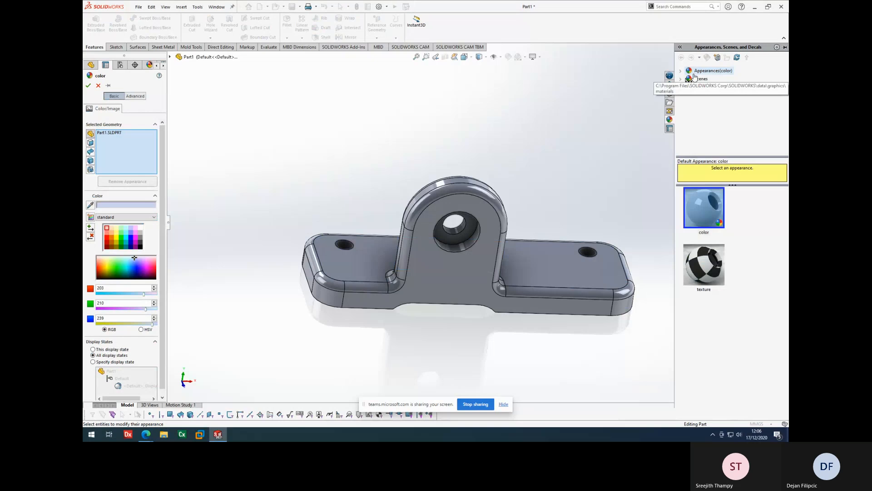
pyautogui.click(112, 242)
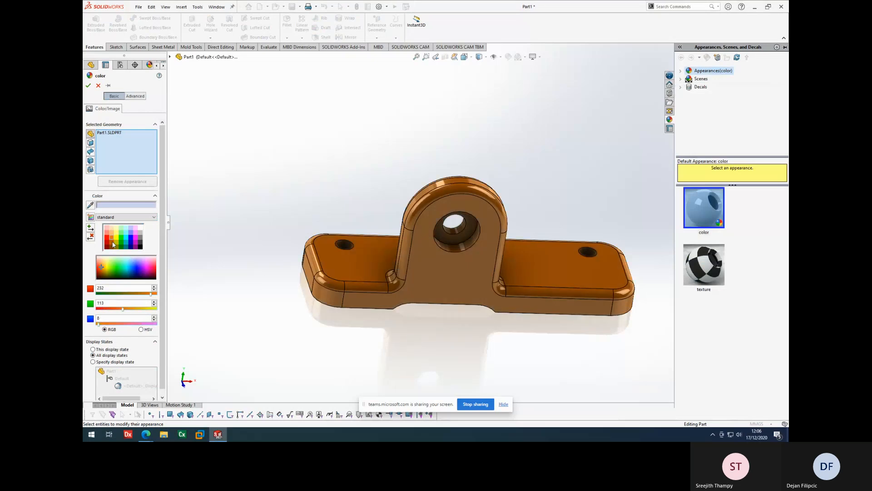
pyautogui.click(114, 244)
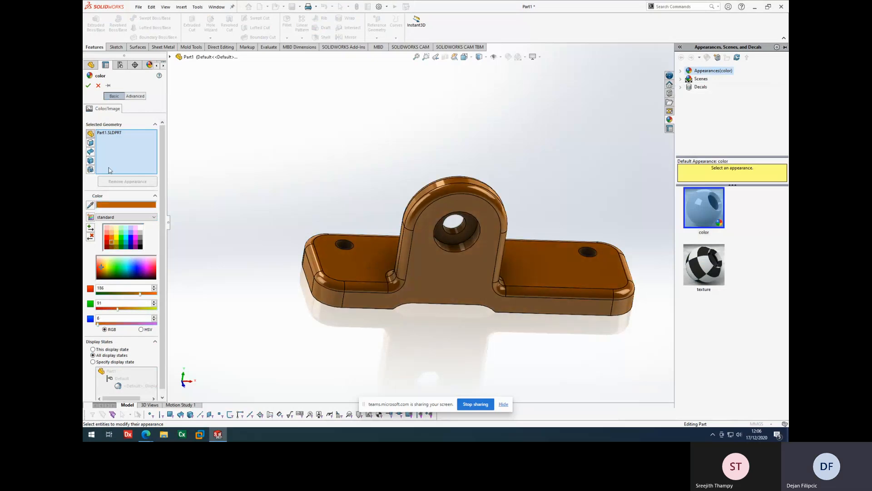
pyautogui.click(89, 86)
pyautogui.moveTo(607, 234); pyautogui.dragTo(660, 236, button='middle')
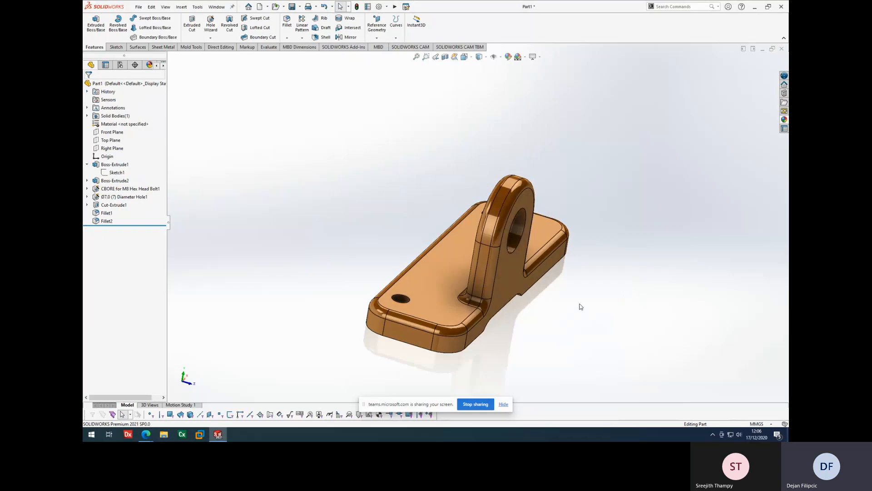
pyautogui.moveTo(580, 307); pyautogui.dragTo(539, 331, button='middle')
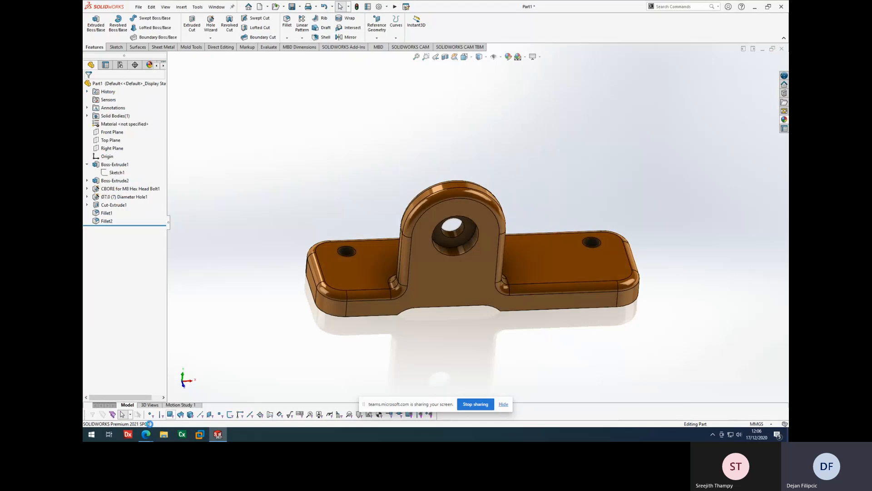
pyautogui.moveTo(139, 434)
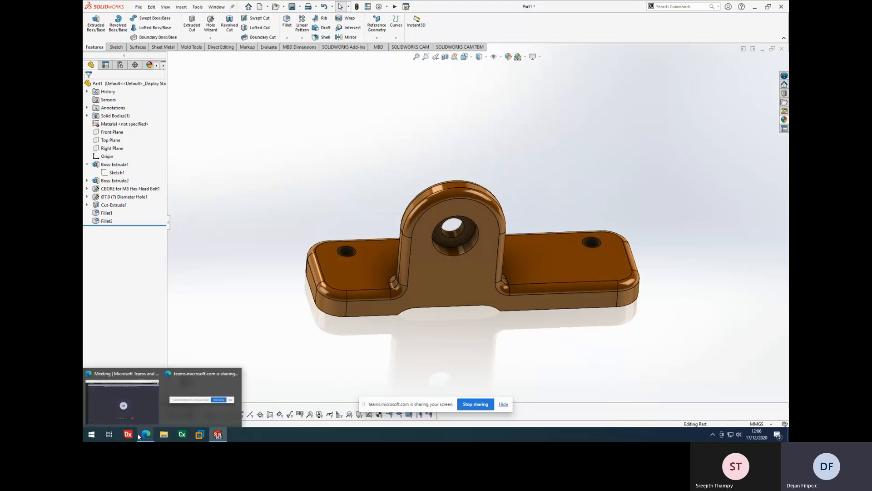
pyautogui.click(756, 7)
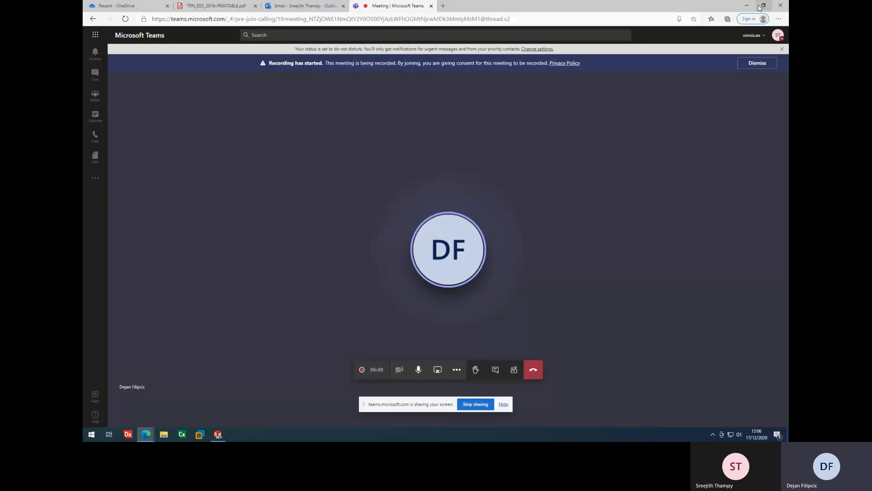
pyautogui.click(751, 6)
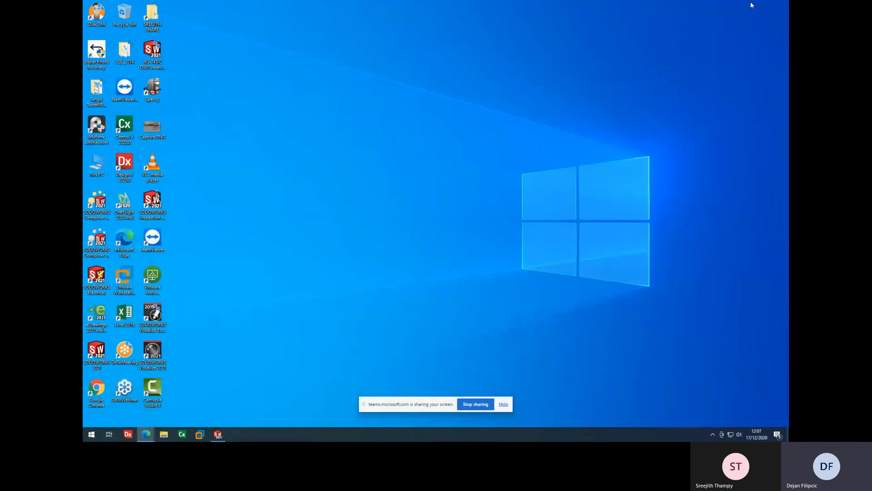
pyautogui.rightClick(599, 116)
pyautogui.click(616, 135)
pyautogui.click(218, 434)
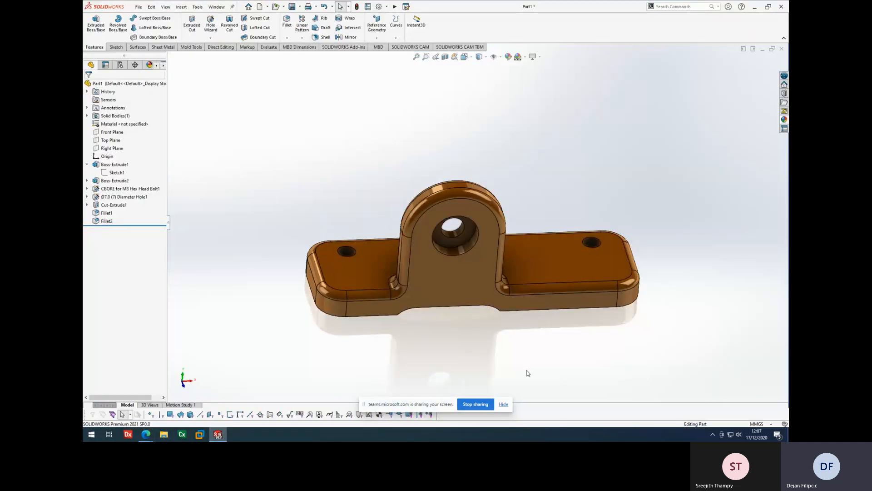
pyautogui.scroll(-1, 563, 248)
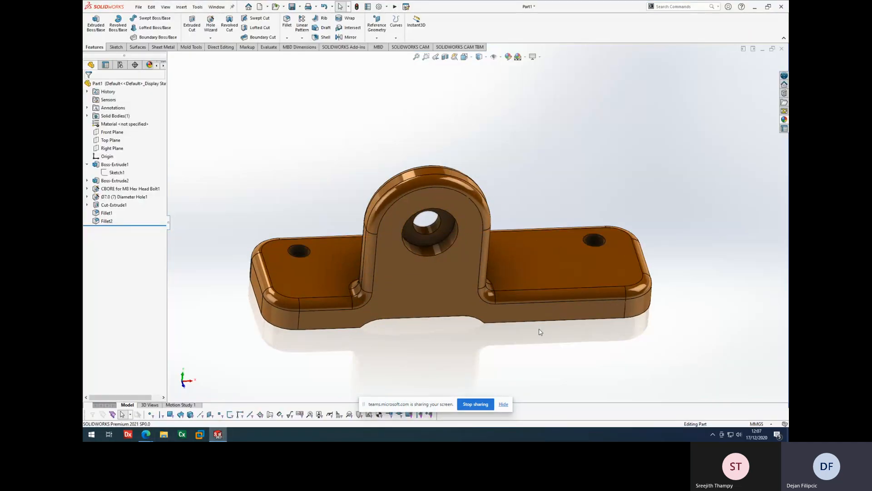
pyautogui.moveTo(539, 330); pyautogui.dragTo(552, 309, button='middle')
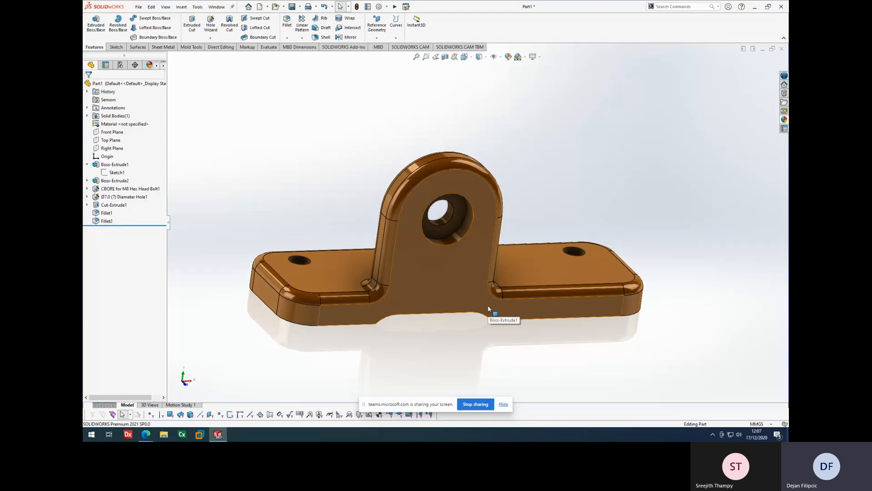
pyautogui.moveTo(675, 266); pyautogui.dragTo(670, 217, button='middle')
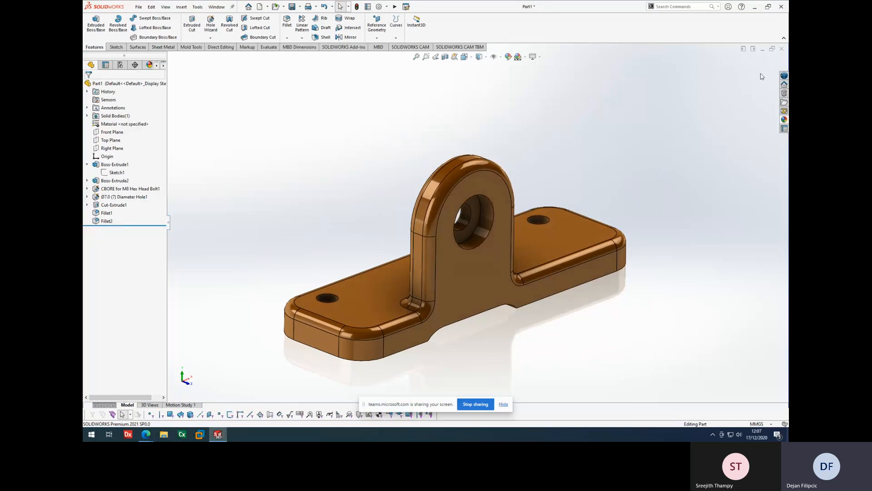
# Try glass appearances from the appearance library on the bracket, including frosted glass and clear thick glass.
pyautogui.click(784, 120)
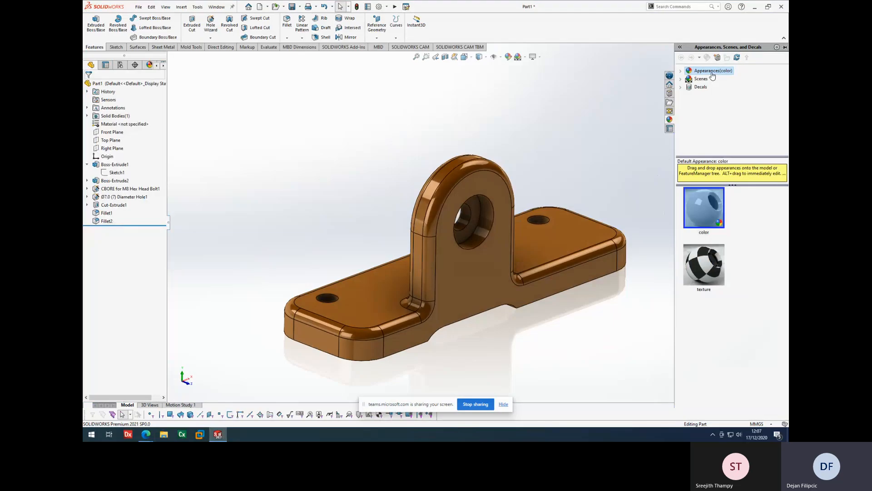
pyautogui.click(680, 72)
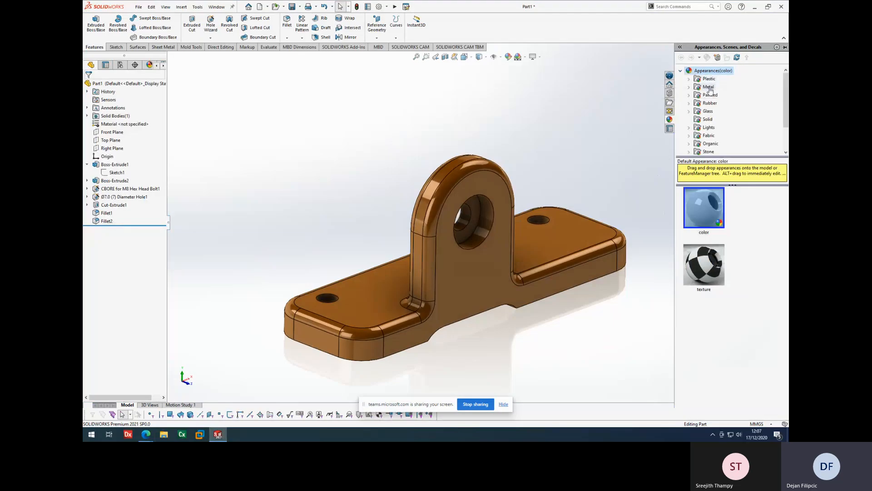
pyautogui.click(708, 111)
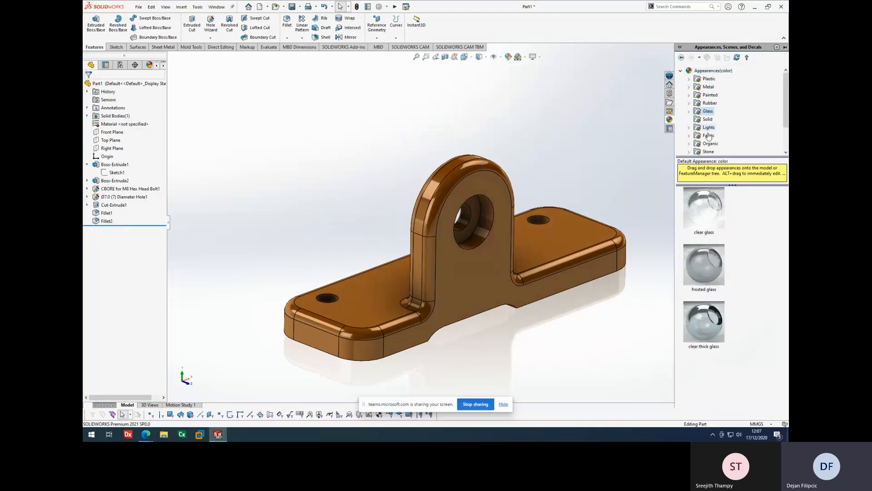
pyautogui.click(707, 219)
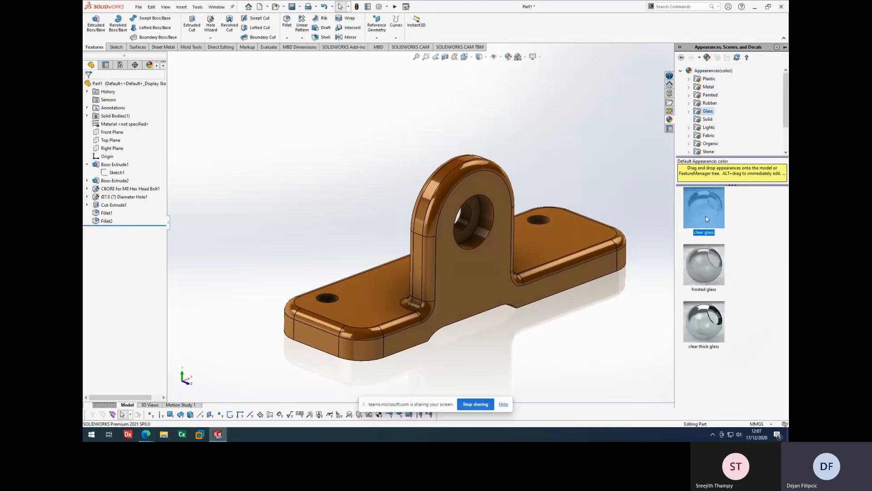
pyautogui.moveTo(708, 219)
pyautogui.doubleClick(712, 271)
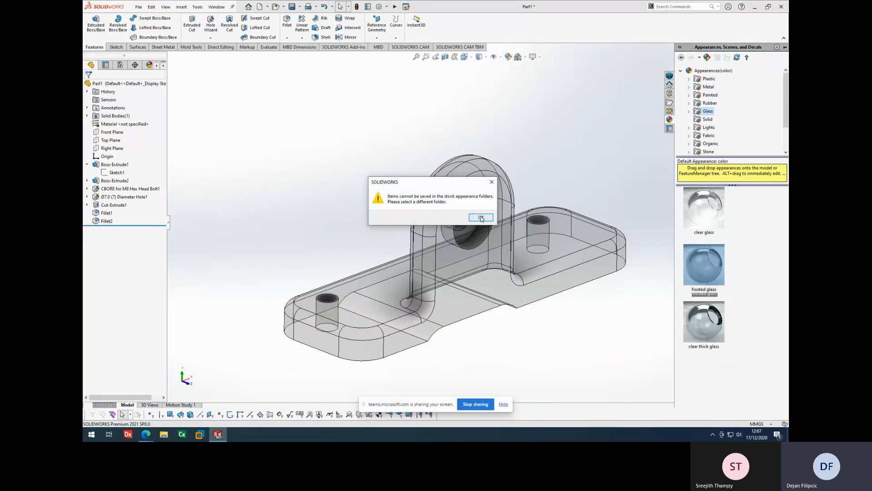
pyautogui.click(481, 217)
pyautogui.click(699, 328)
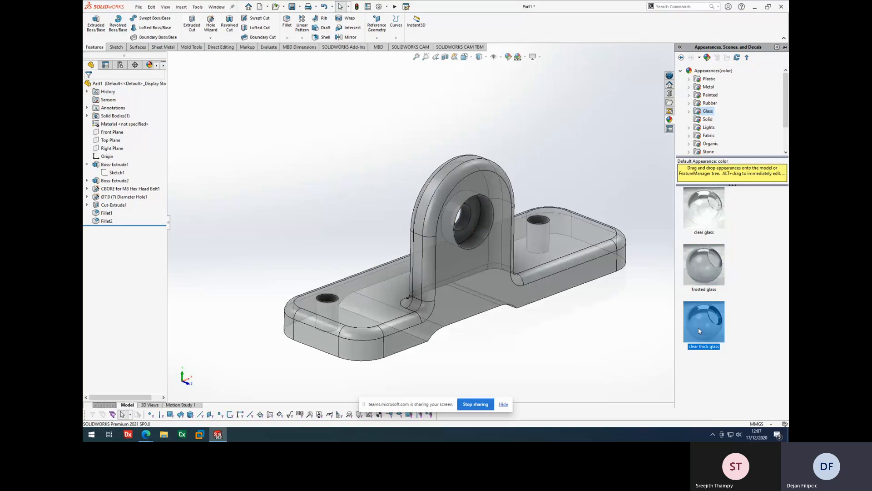
# Browse the Fabric and Plastic appearance categories, including the plastic High Gloss finishes.
pyautogui.click(707, 136)
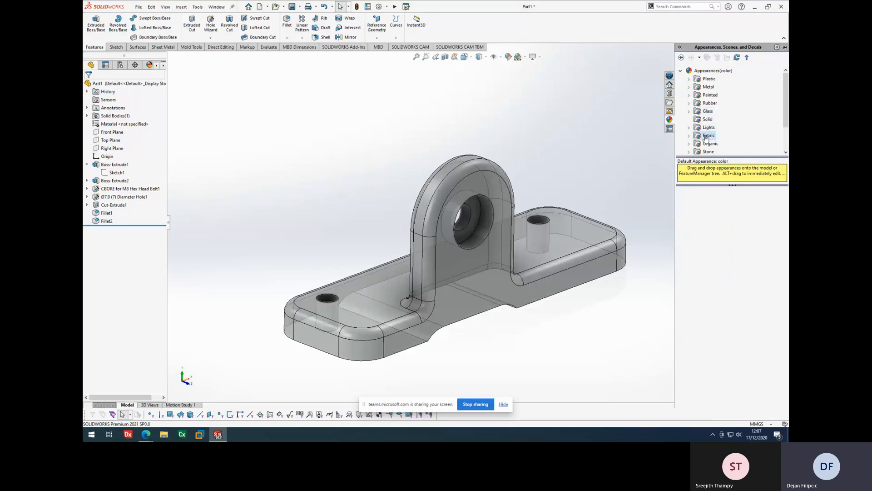
pyautogui.click(706, 80)
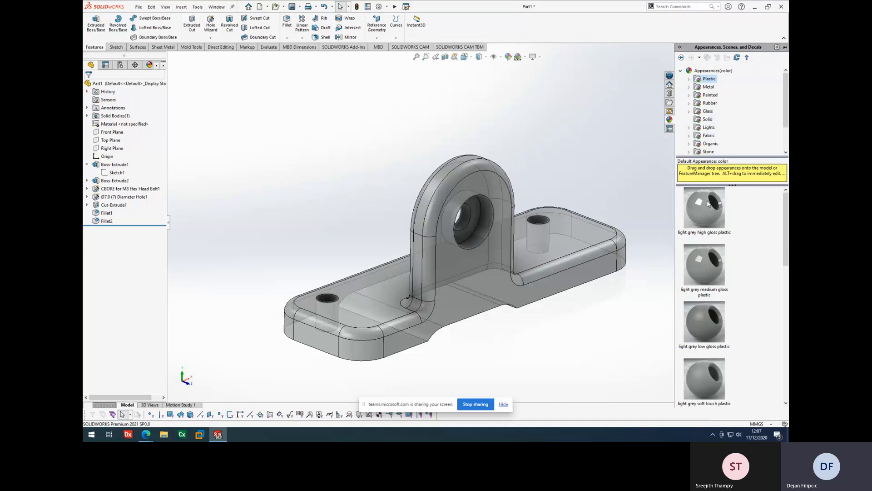
pyautogui.doubleClick(707, 79)
pyautogui.click(724, 82)
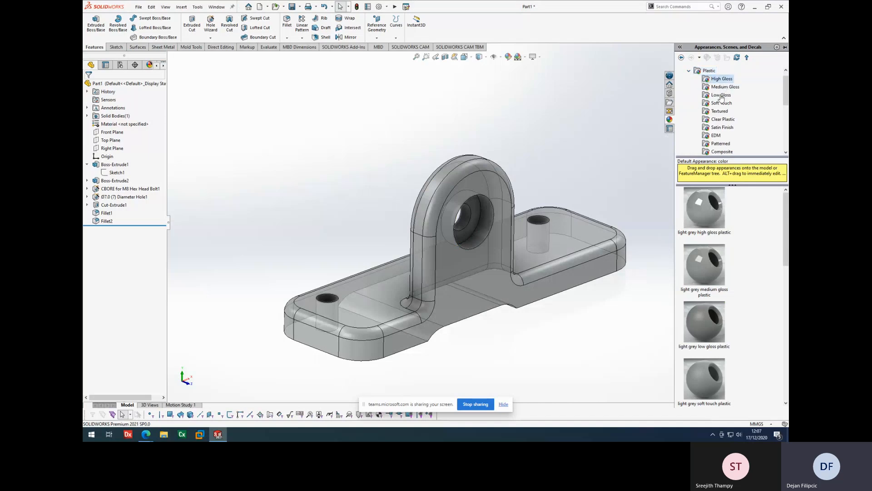
pyautogui.click(688, 71)
pyautogui.scroll(-1, 709, 96)
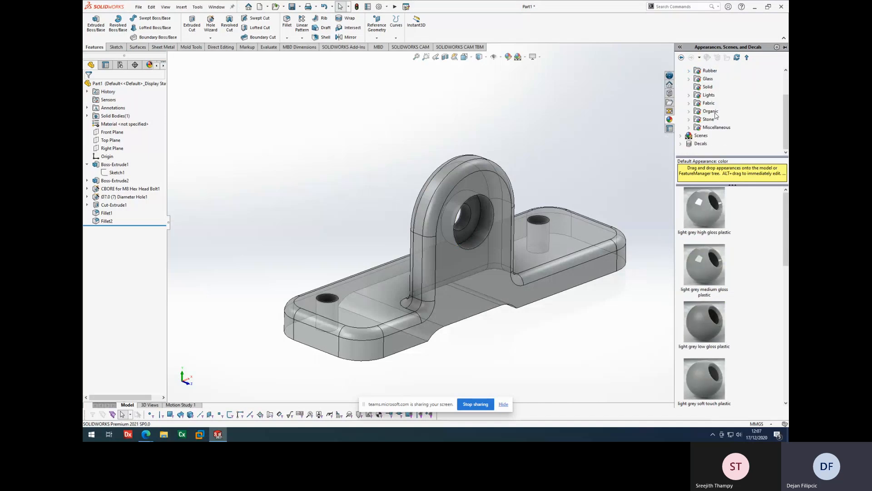
# Apply the polished rosewood 2d appearance from the organic wood category to the whole bracket and inspect it from several sides.
pyautogui.click(712, 112)
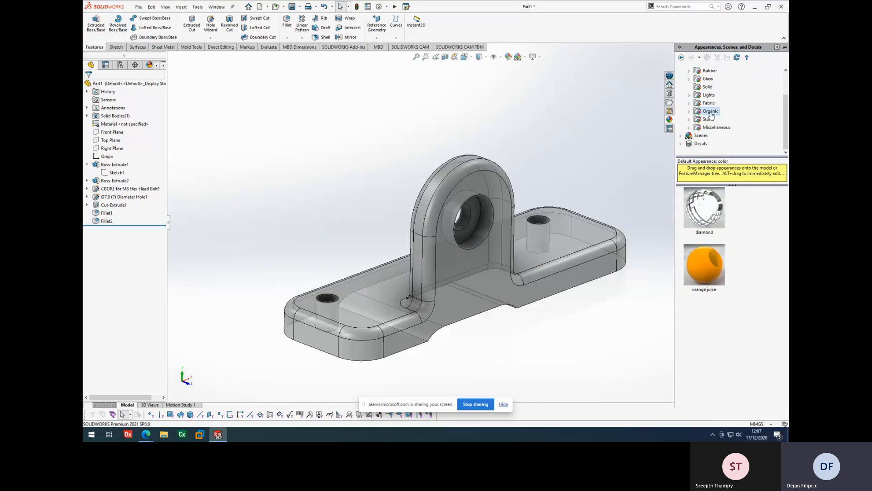
pyautogui.click(690, 113)
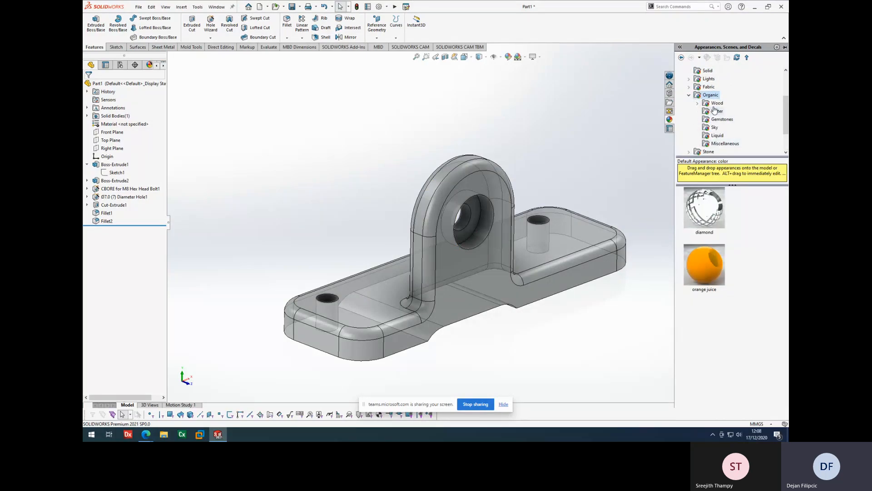
pyautogui.doubleClick(717, 103)
pyautogui.scroll(-3, 719, 262)
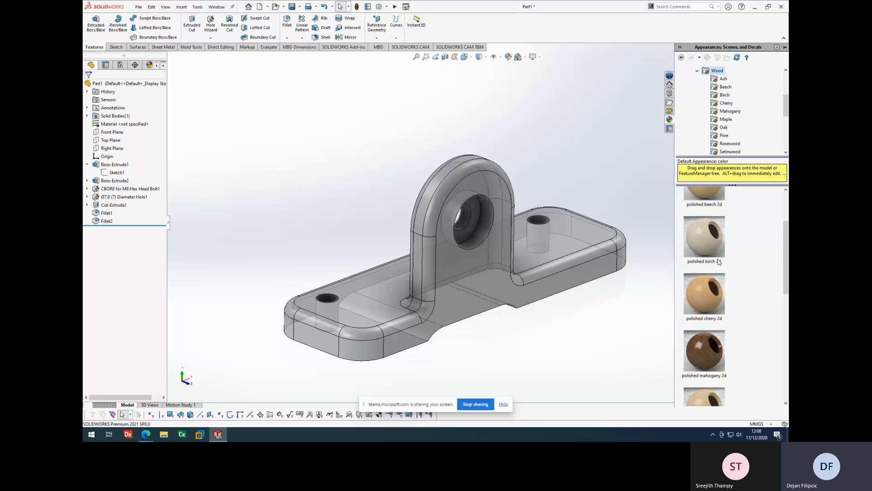
pyautogui.scroll(-5, 712, 309)
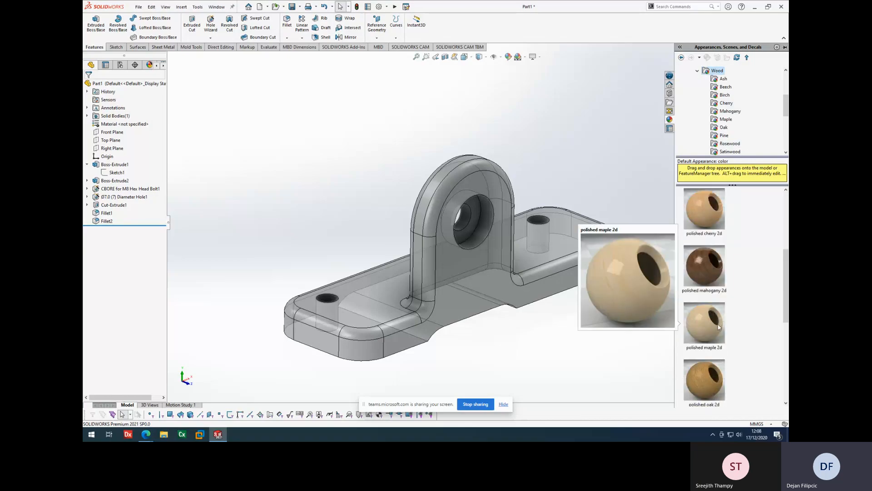
pyautogui.click(711, 323)
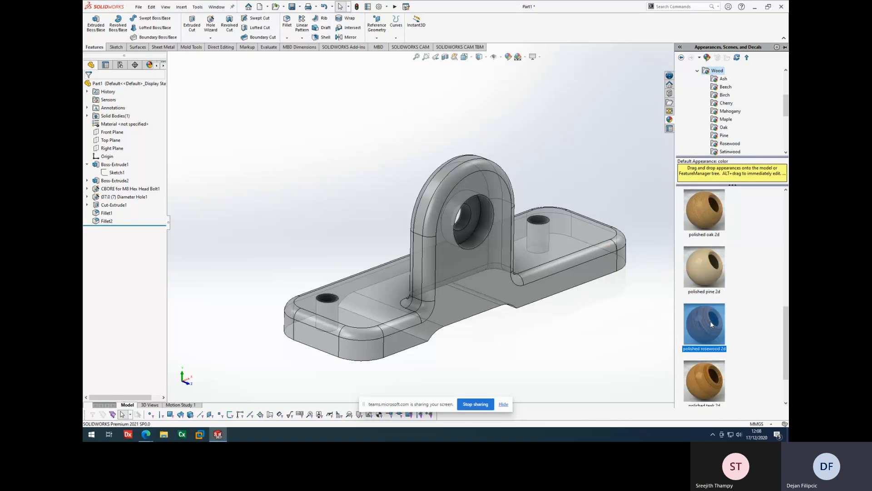
pyautogui.doubleClick(712, 324)
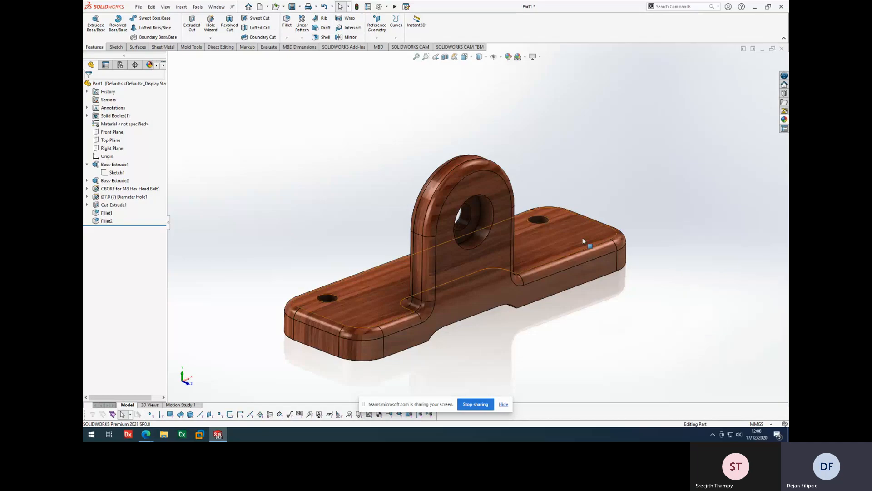
pyautogui.moveTo(584, 238); pyautogui.dragTo(604, 272, button='middle')
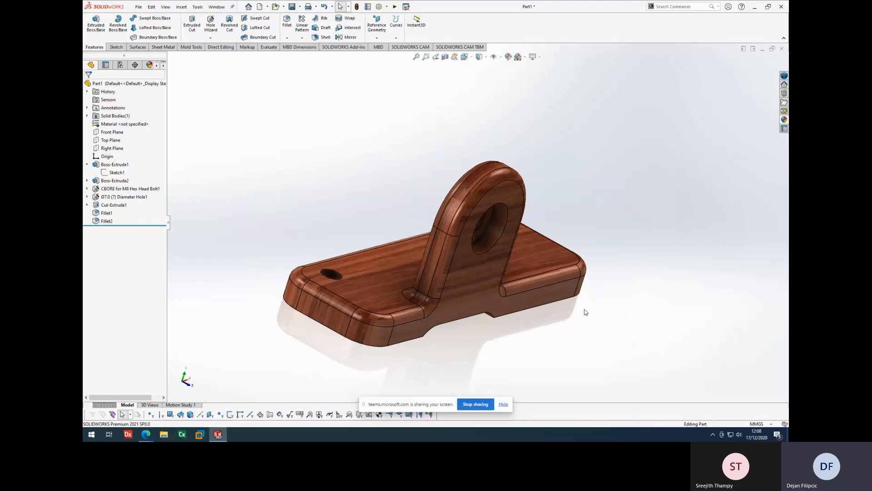
pyautogui.moveTo(585, 309)
pyautogui.mouseDown(button='middle')
pyautogui.moveTo(593, 290)
pyautogui.moveTo(599, 309)
pyautogui.mouseUp(button='middle')
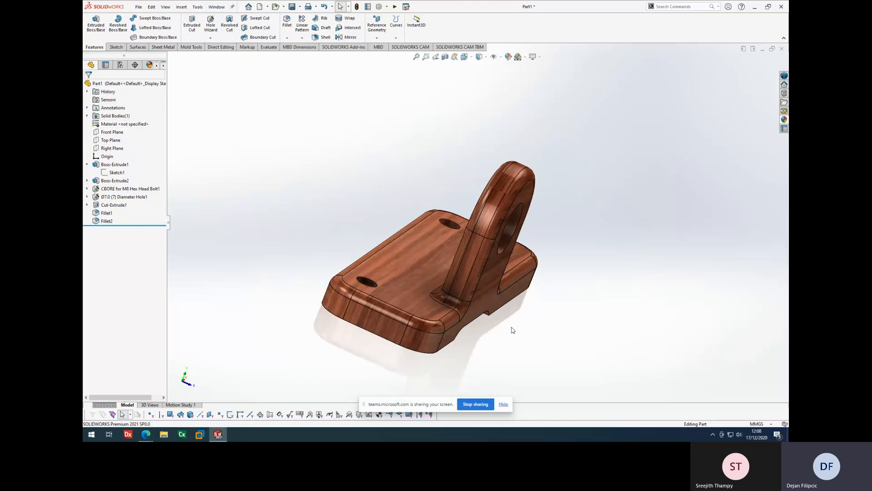
pyautogui.moveTo(512, 329); pyautogui.dragTo(488, 320, button='middle')
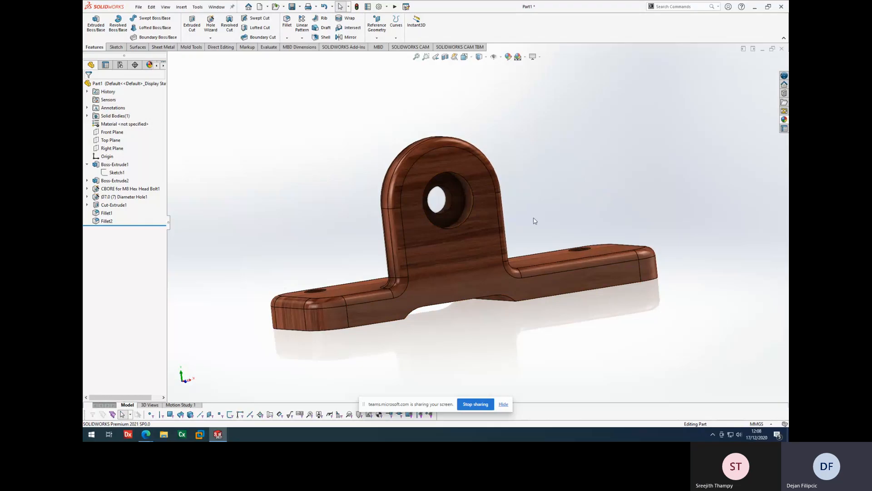
pyautogui.moveTo(542, 221); pyautogui.dragTo(555, 235, button='middle')
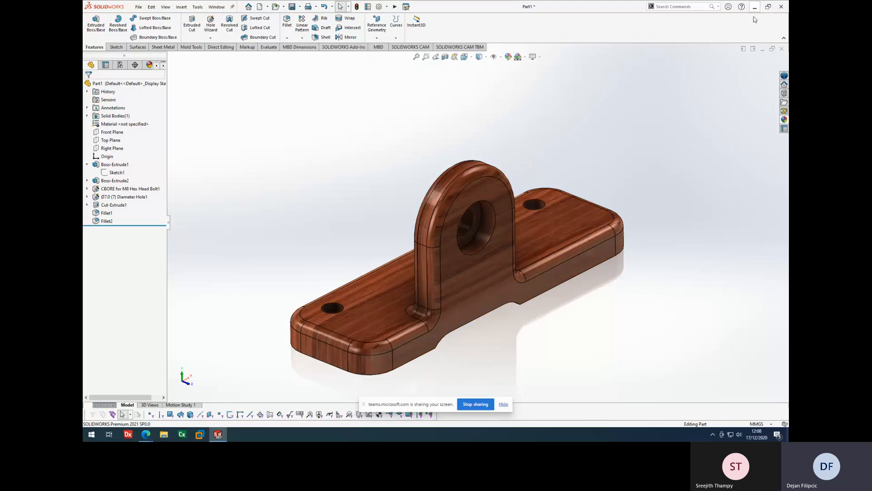
# Try the Shaded and Hidden Lines Removed display styles on the bracket, and restore Shaded With Edges.
pyautogui.click(538, 56)
pyautogui.moveTo(485, 61)
pyautogui.click(480, 78)
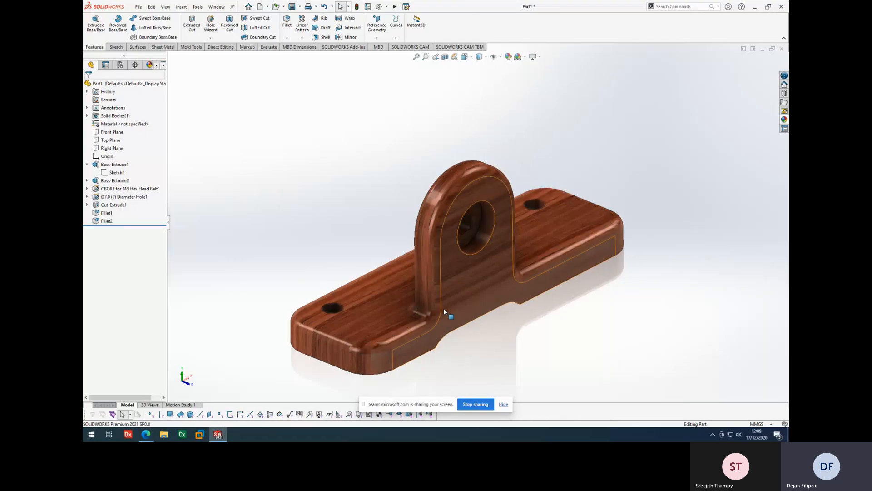
pyautogui.moveTo(568, 331)
pyautogui.mouseDown(button='middle')
pyautogui.moveTo(549, 343)
pyautogui.moveTo(586, 366)
pyautogui.moveTo(577, 342)
pyautogui.mouseUp(button='middle')
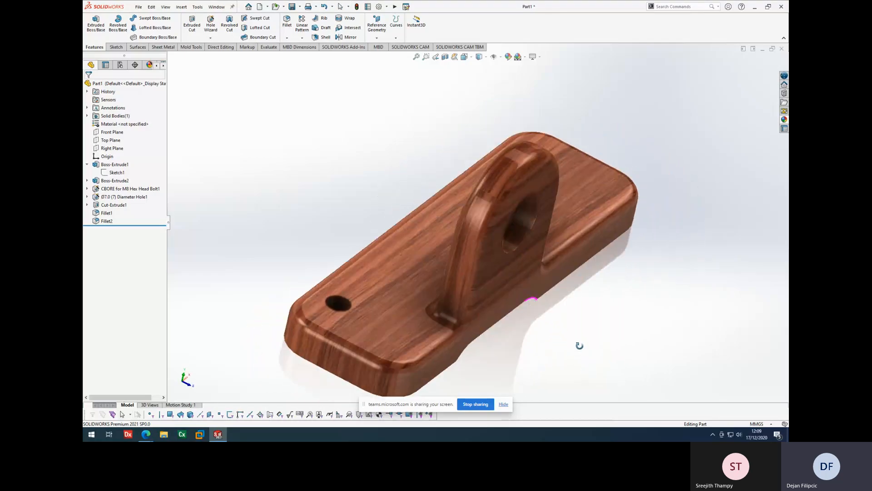
pyautogui.click(485, 57)
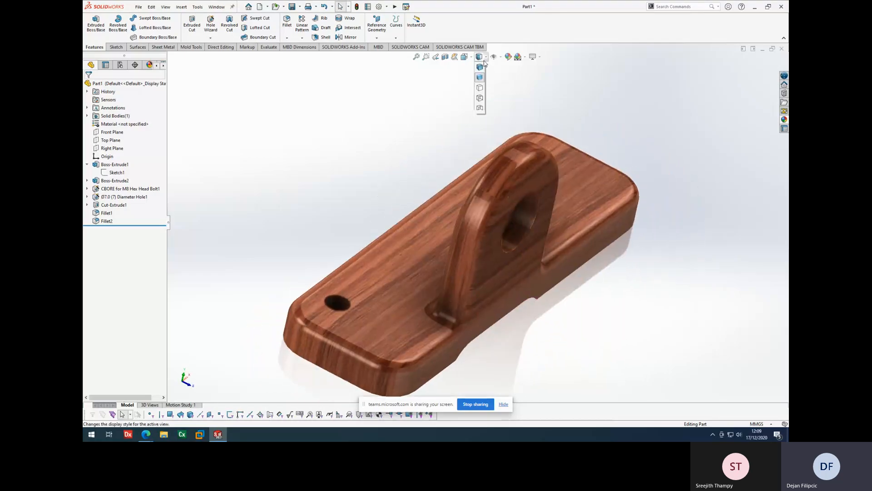
pyautogui.click(484, 89)
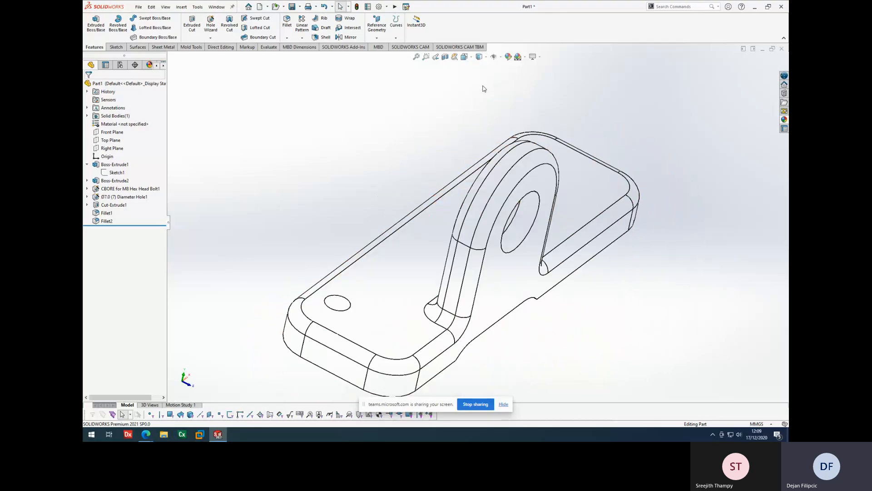
pyautogui.click(482, 57)
pyautogui.click(482, 69)
pyautogui.moveTo(564, 108); pyautogui.dragTo(628, 218, button='middle')
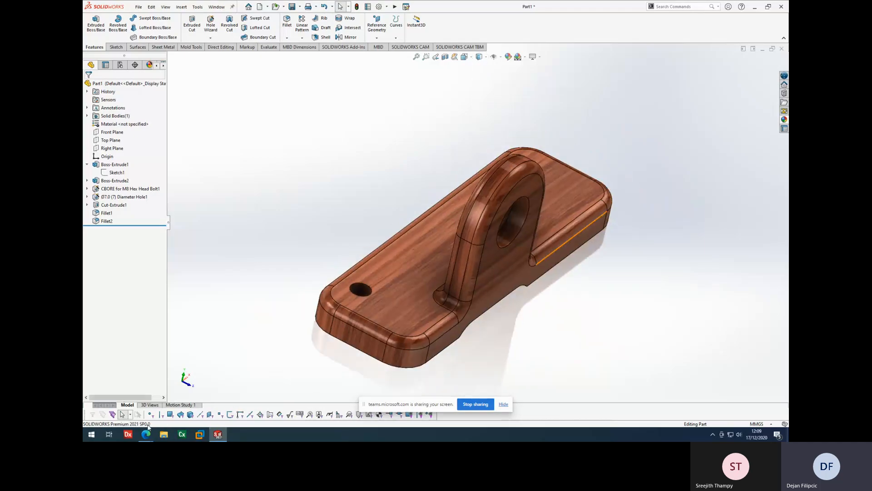
# Switch to the browser and review Lesson 3 in TRN_ESS_2016-PRINTABLE.pdf, from the feature-editing steps through the appearance and save steps.
pyautogui.moveTo(146, 433)
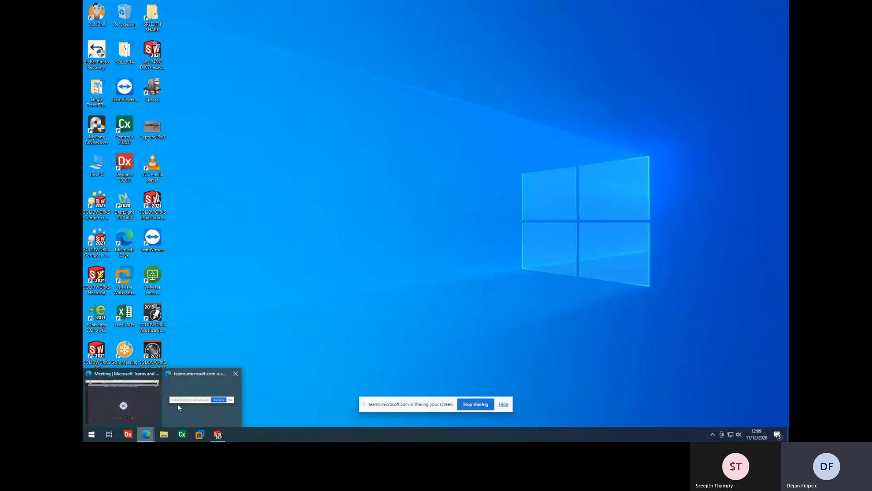
pyautogui.click(121, 400)
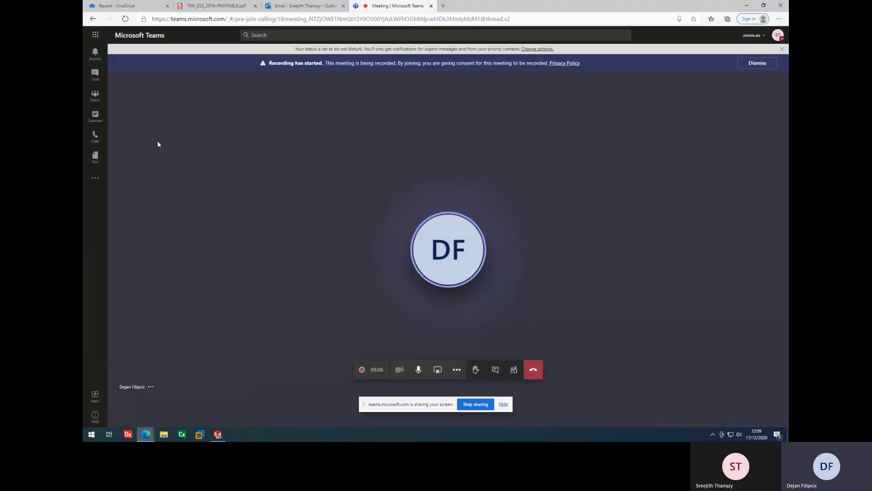
pyautogui.click(214, 7)
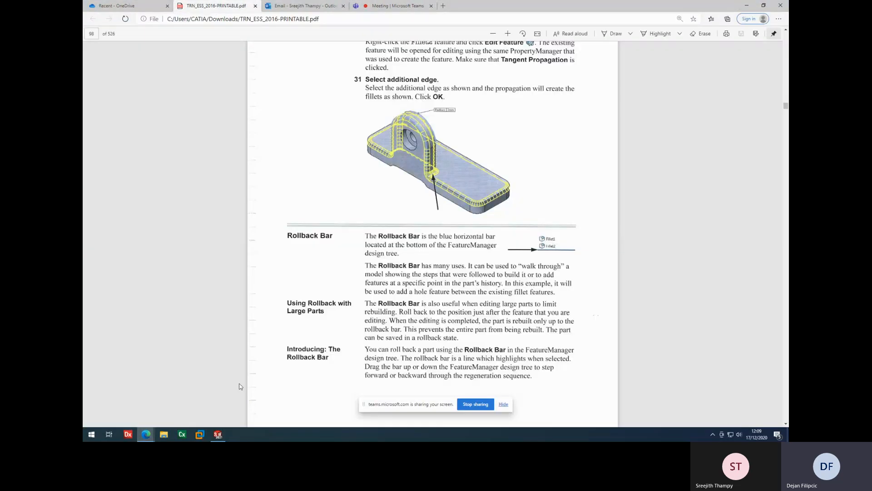
pyautogui.scroll(4, 363, 246)
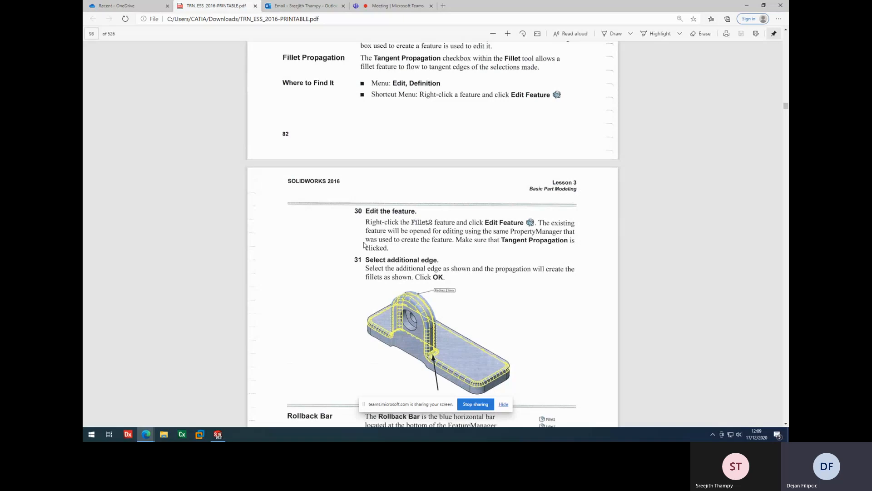
pyautogui.scroll(3, 364, 246)
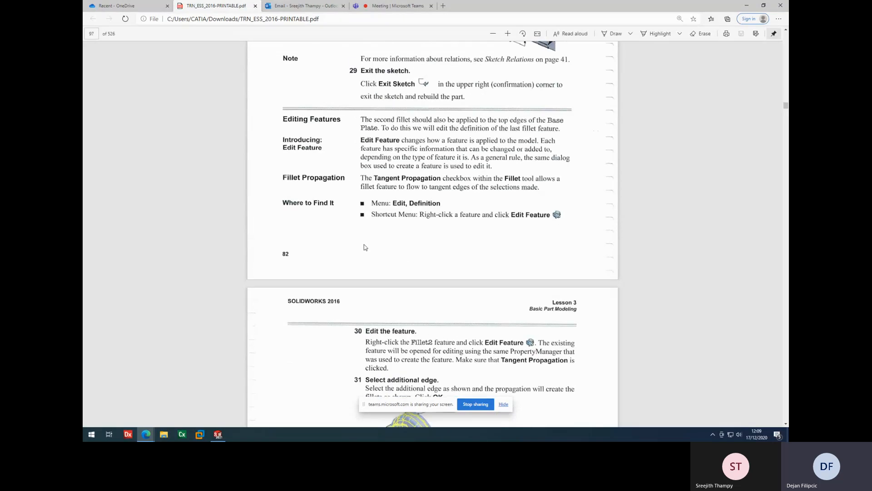
pyautogui.scroll(-3, 364, 247)
pyautogui.scroll(-13, 364, 248)
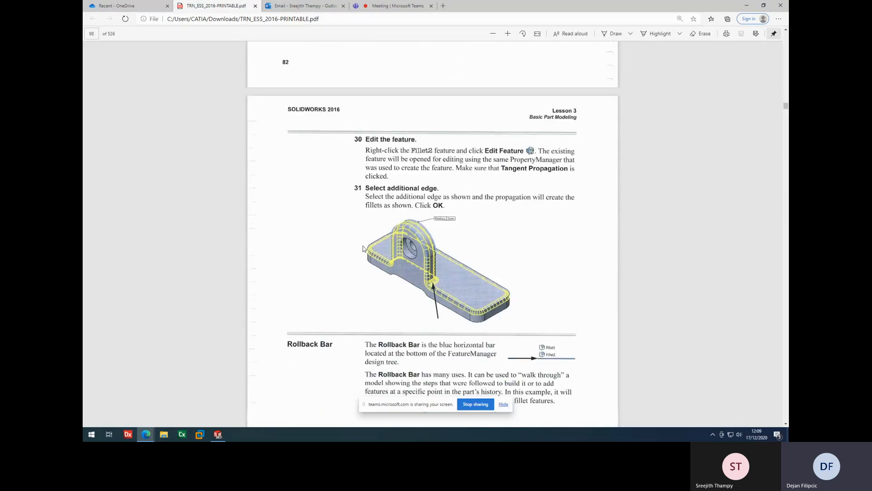
pyautogui.scroll(-9, 364, 248)
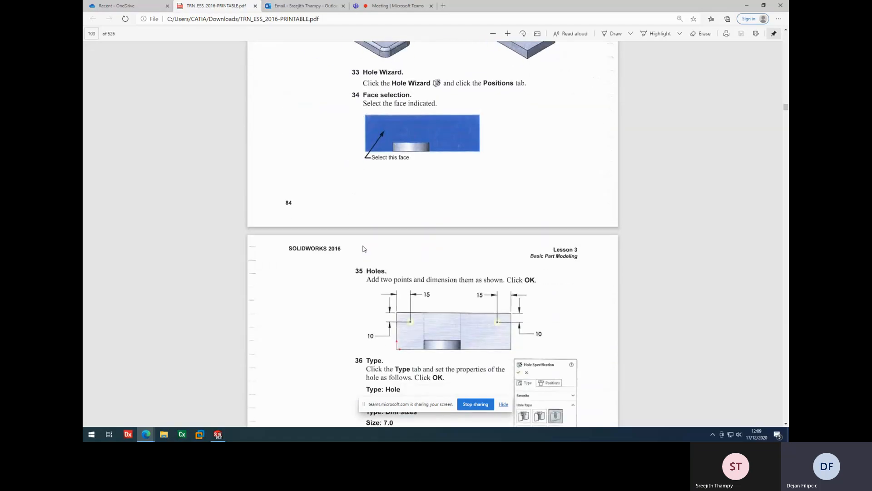
pyautogui.scroll(-12, 364, 249)
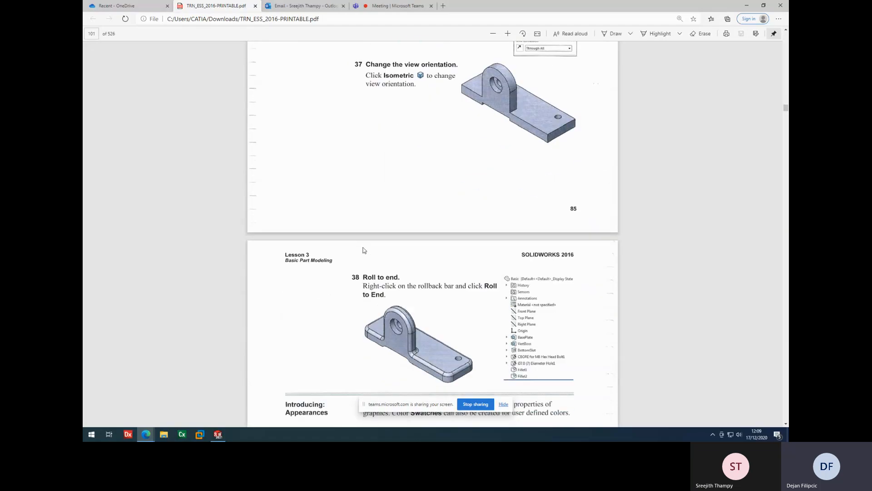
pyautogui.scroll(-3, 363, 250)
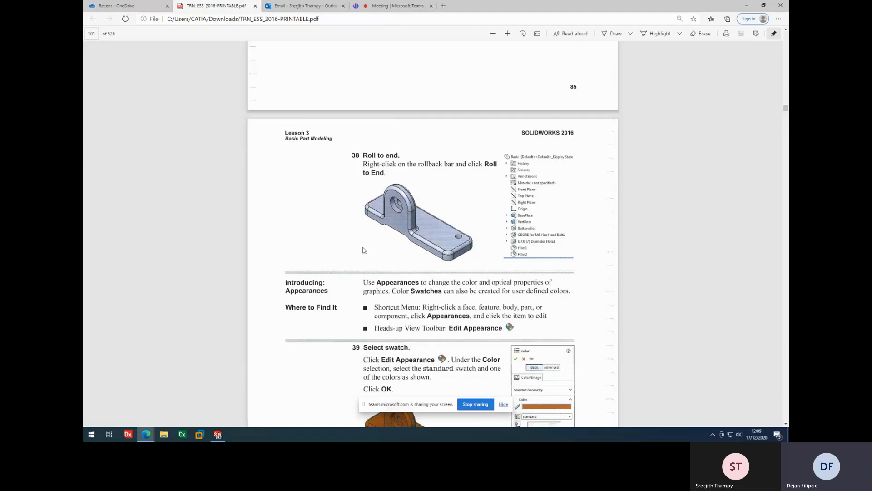
pyautogui.scroll(-11, 363, 250)
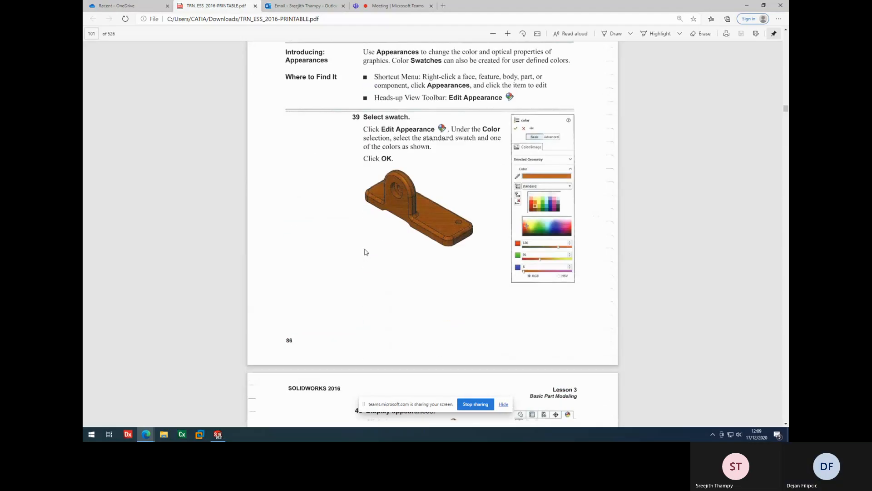
pyautogui.scroll(-2, 365, 251)
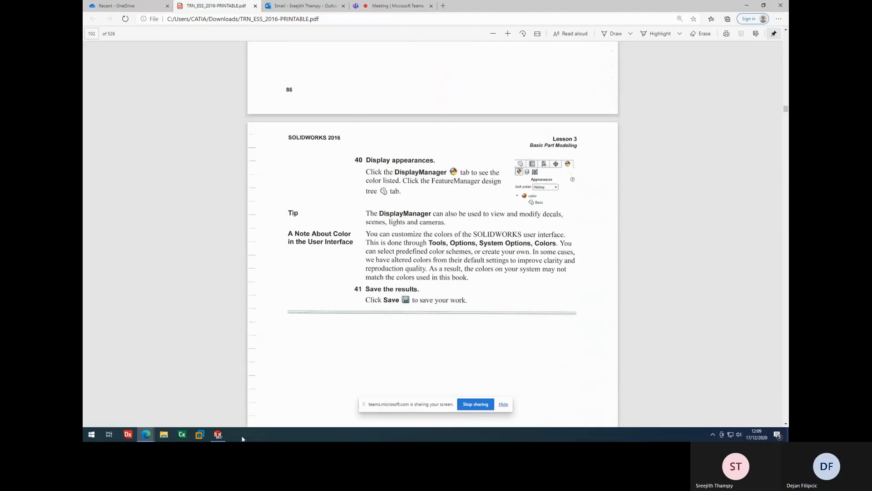
# Switch back to SOLIDWORKS and browse the appearance library's Organic and Plastic categories.
pyautogui.click(218, 434)
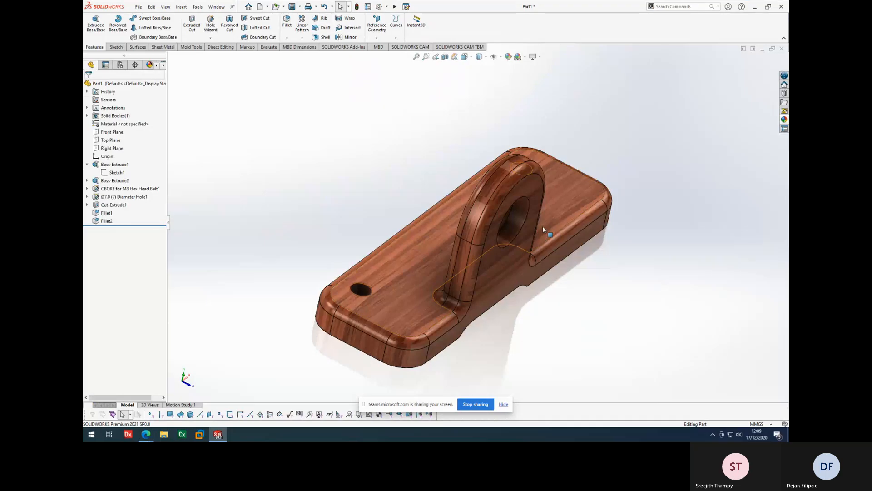
pyautogui.click(785, 121)
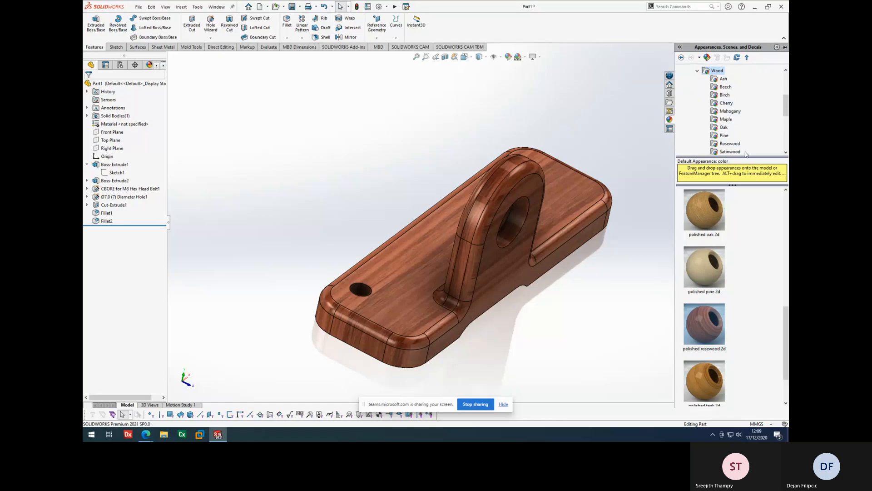
pyautogui.scroll(-3, 738, 136)
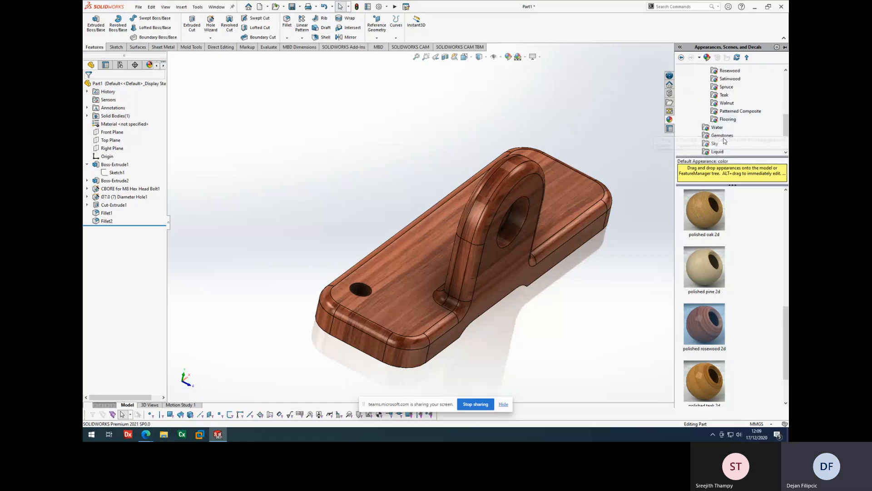
pyautogui.scroll(4, 718, 114)
pyautogui.click(697, 95)
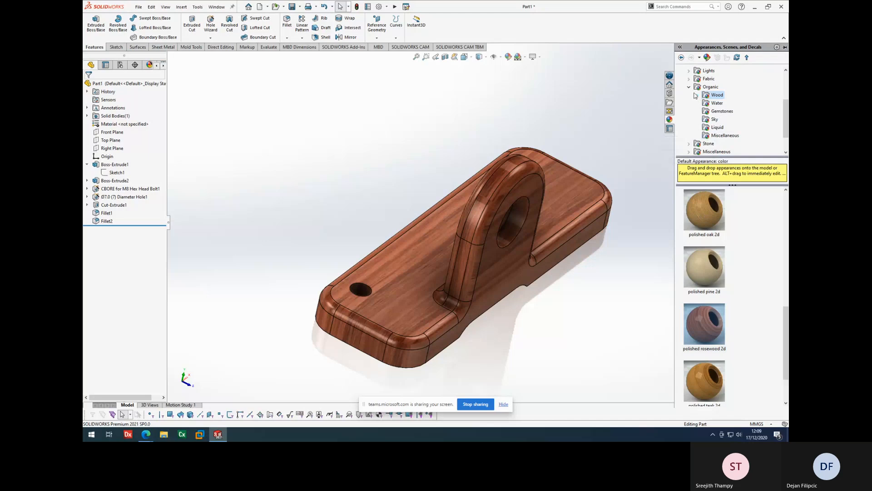
pyautogui.click(688, 87)
pyautogui.scroll(2, 714, 89)
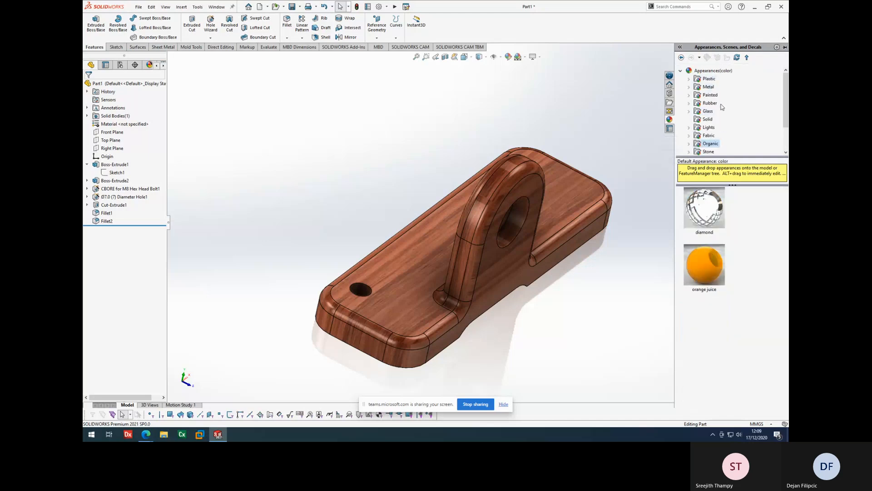
pyautogui.doubleClick(708, 79)
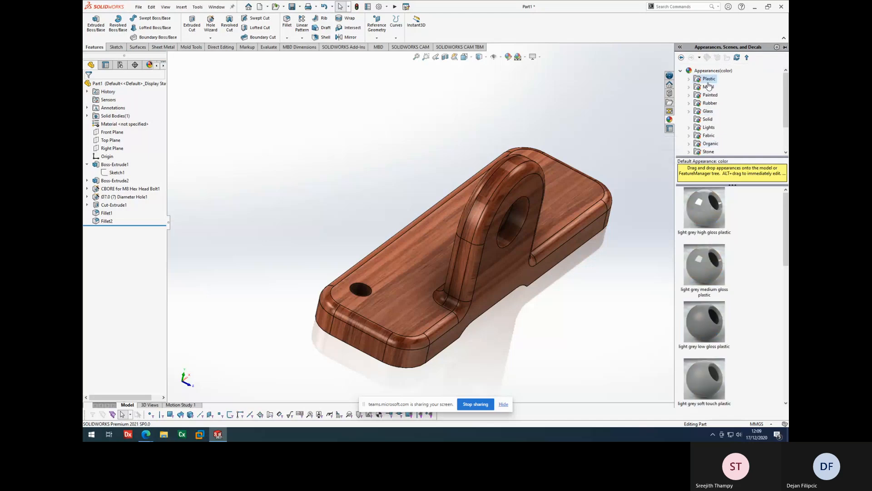
pyautogui.click(592, 269)
pyautogui.moveTo(564, 275); pyautogui.dragTo(505, 258, button='middle')
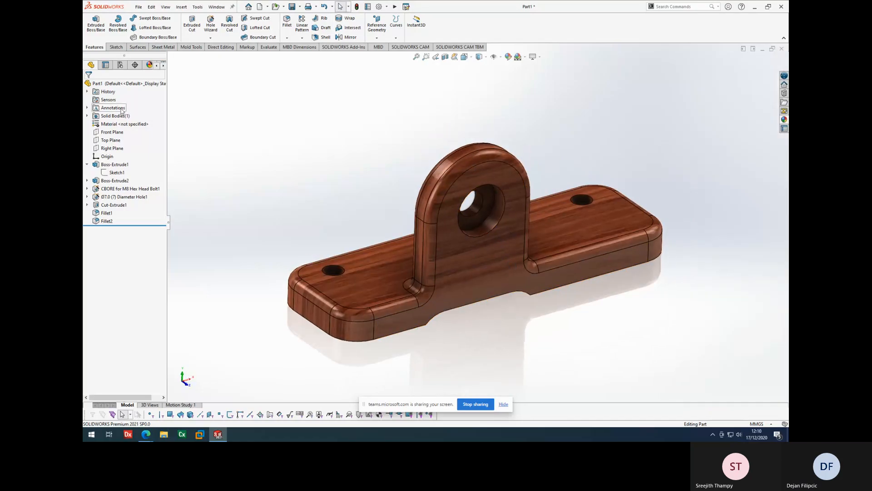
# Assign the AISI 304 steel material to the bracket and inspect it from several sides.
pyautogui.rightClick(136, 124)
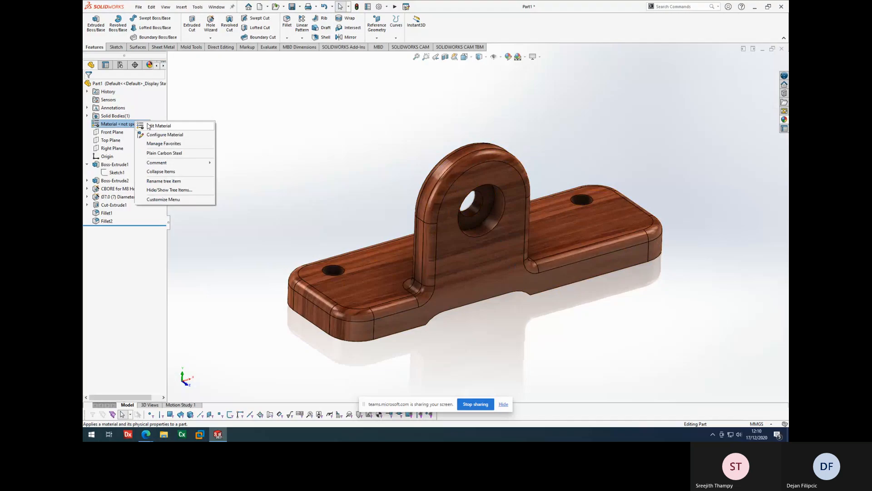
pyautogui.click(148, 125)
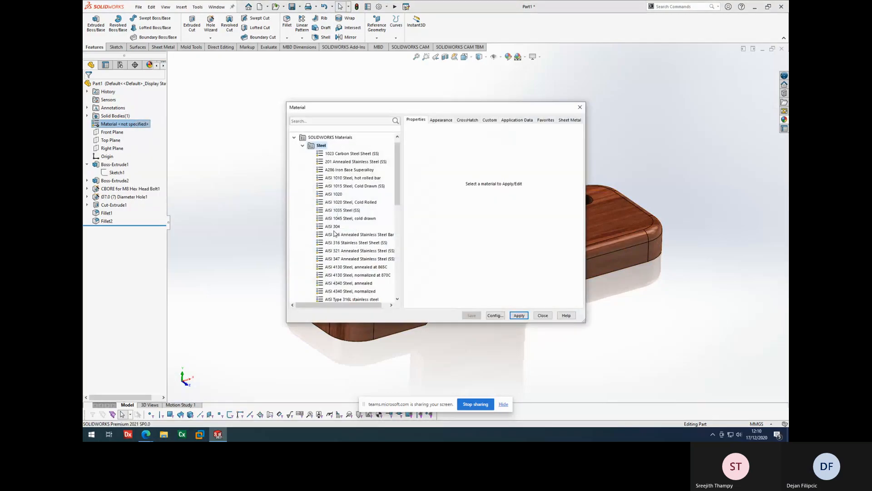
pyautogui.moveTo(436, 108); pyautogui.dragTo(607, 107)
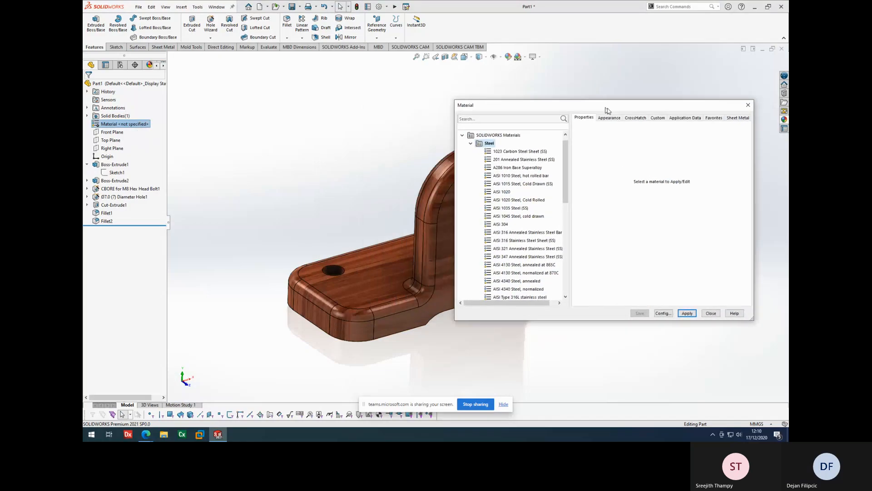
pyautogui.click(504, 224)
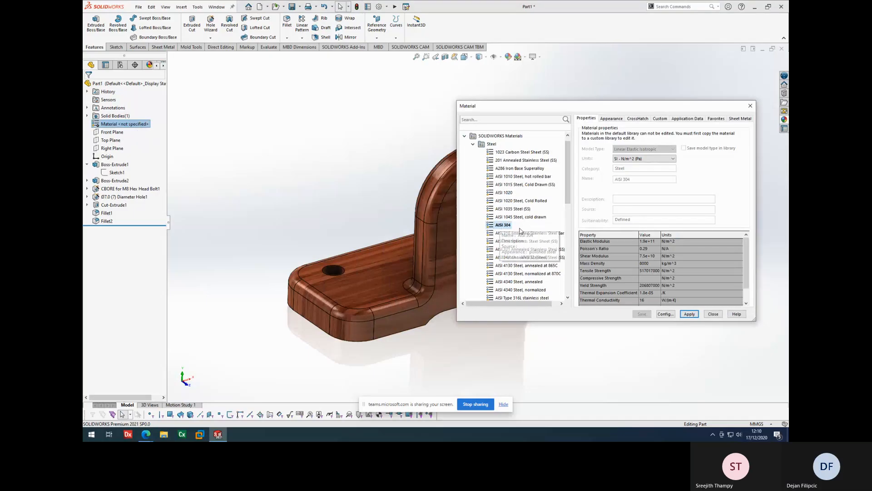
pyautogui.click(692, 315)
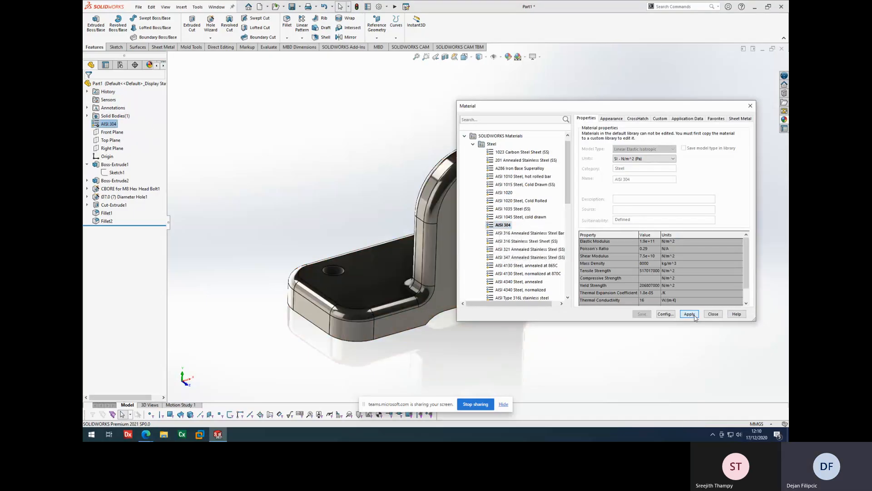
pyautogui.click(750, 106)
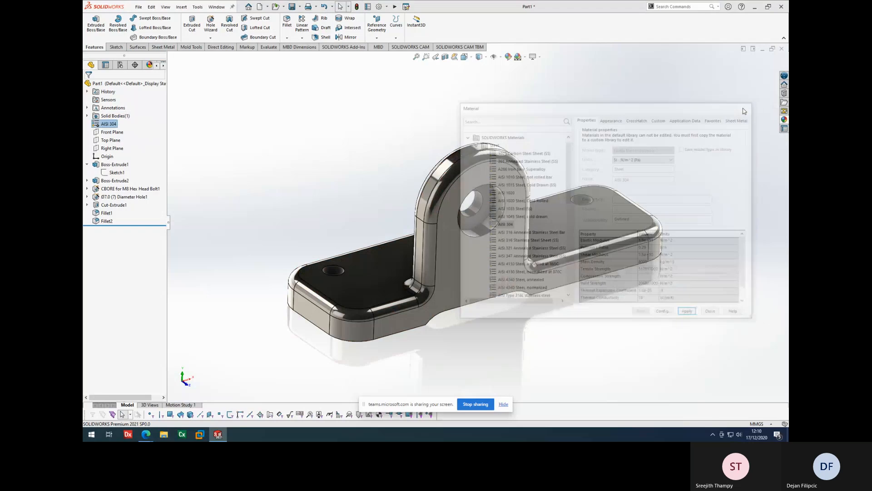
pyautogui.moveTo(673, 172); pyautogui.dragTo(612, 262, button='middle')
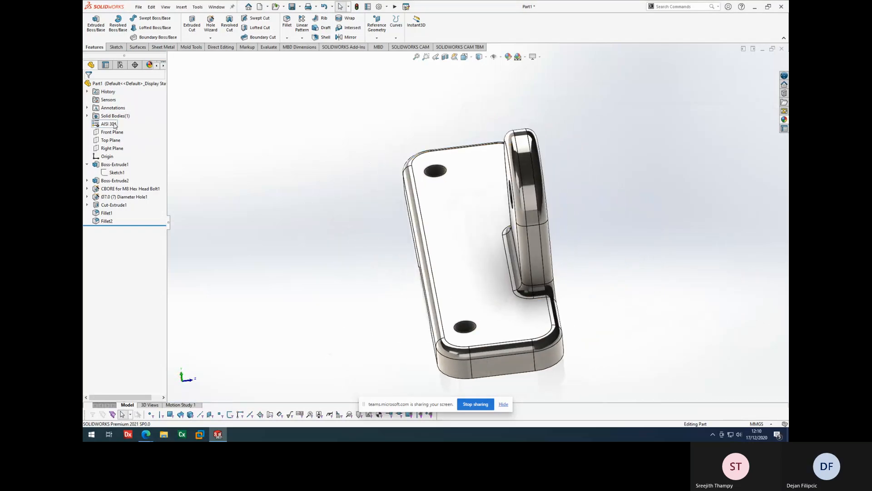
pyautogui.moveTo(562, 324); pyautogui.dragTo(469, 304, button='middle')
pyautogui.moveTo(483, 221); pyautogui.dragTo(559, 253, button='middle')
pyautogui.moveTo(375, 199); pyautogui.dragTo(422, 248, button='middle')
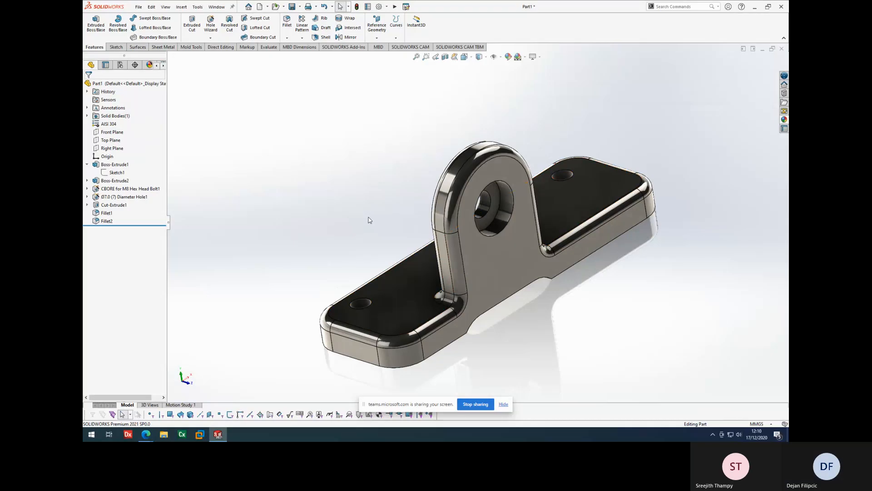
# Evaluate the mass properties of the bracket, including its mass, volume and center of mass.
pyautogui.rightClick(104, 125)
pyautogui.click(246, 159)
pyautogui.click(268, 47)
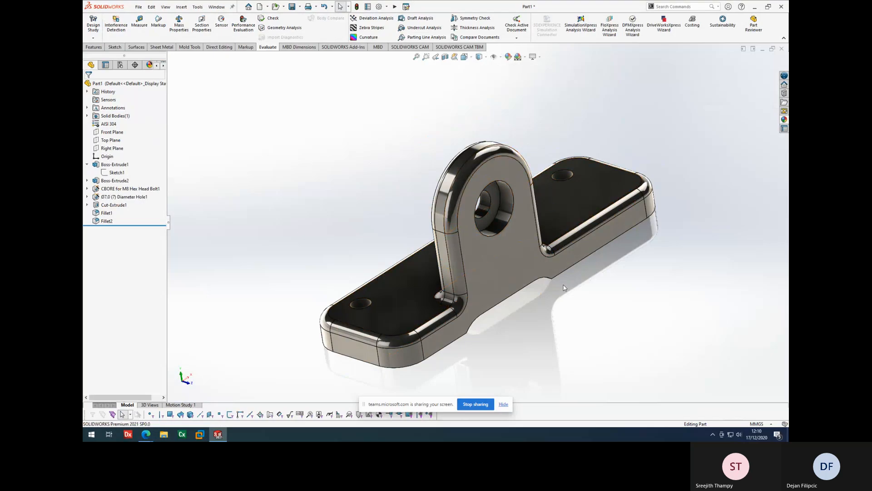
pyautogui.moveTo(442, 135); pyautogui.dragTo(478, 144, button='middle')
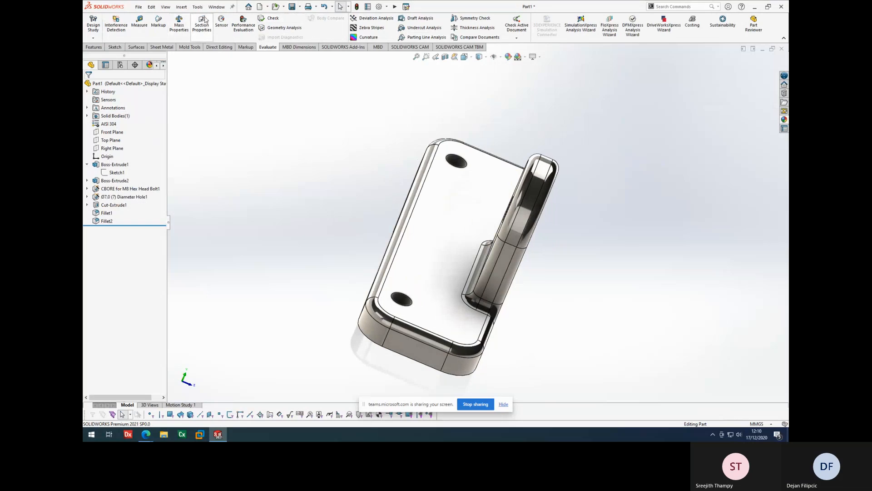
pyautogui.click(179, 23)
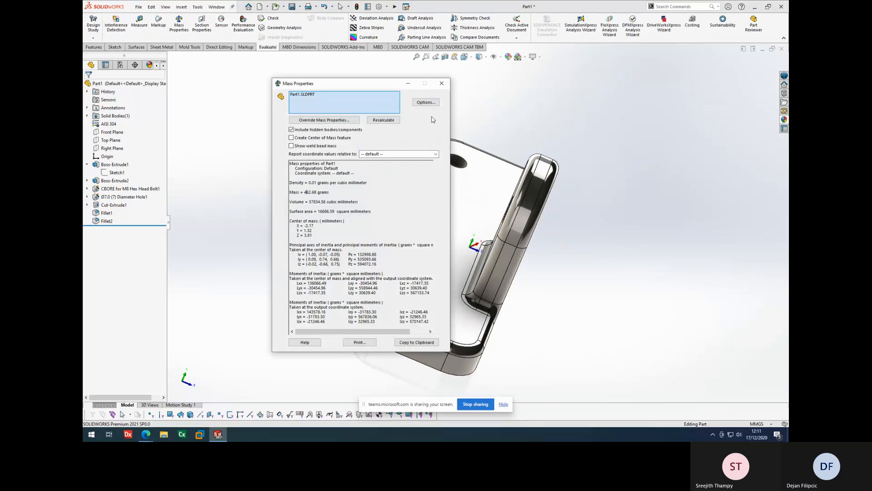
pyautogui.click(442, 83)
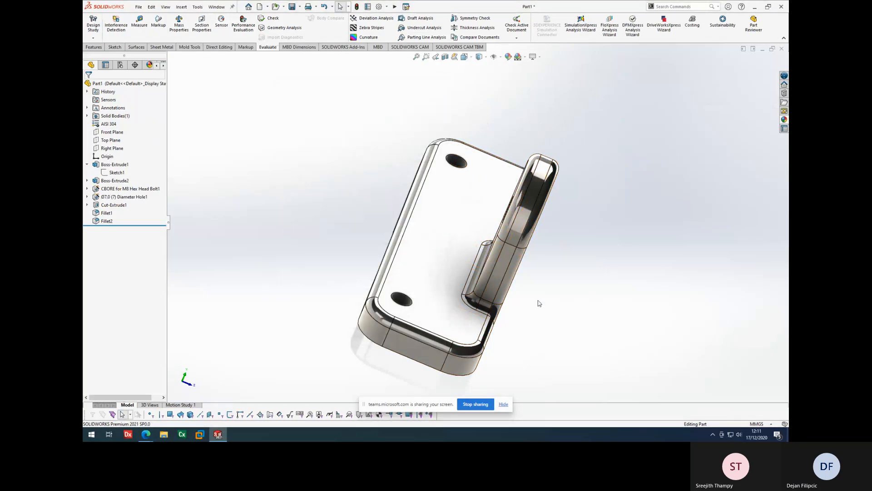
pyautogui.moveTo(538, 300); pyautogui.dragTo(483, 262, button='middle')
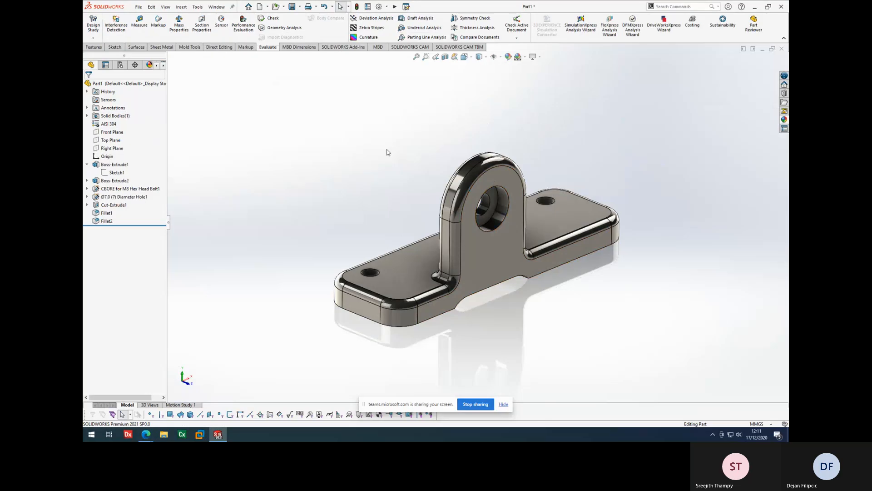
pyautogui.scroll(-2, 524, 233)
pyautogui.scroll(2, 524, 233)
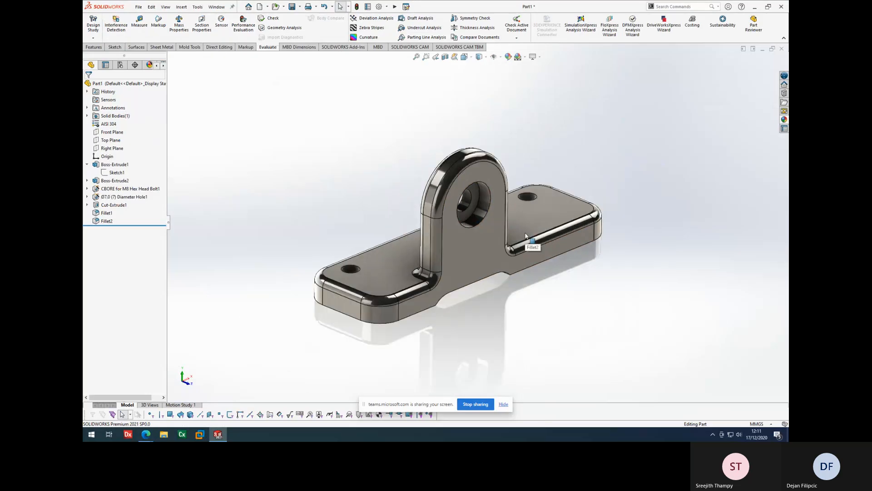
# Save the bracket part as Part1.SLDPRT in the Desktop folder.
pyautogui.click(138, 8)
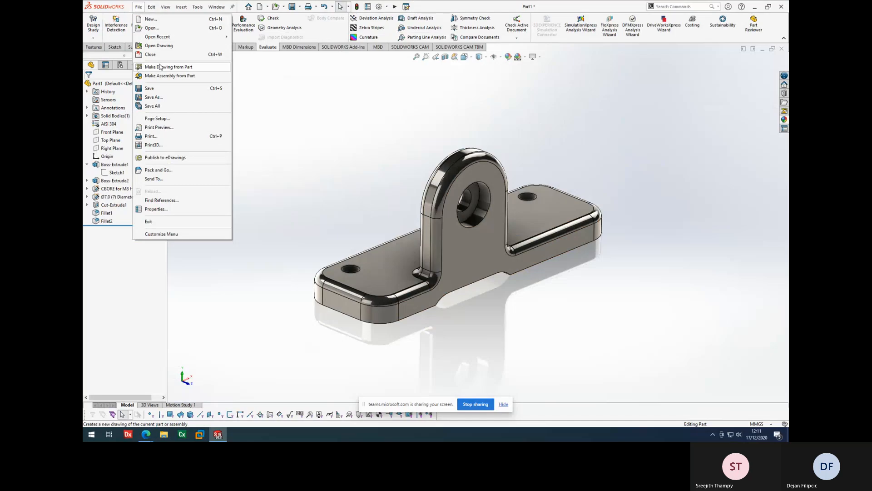
pyautogui.click(273, 108)
pyautogui.click(139, 6)
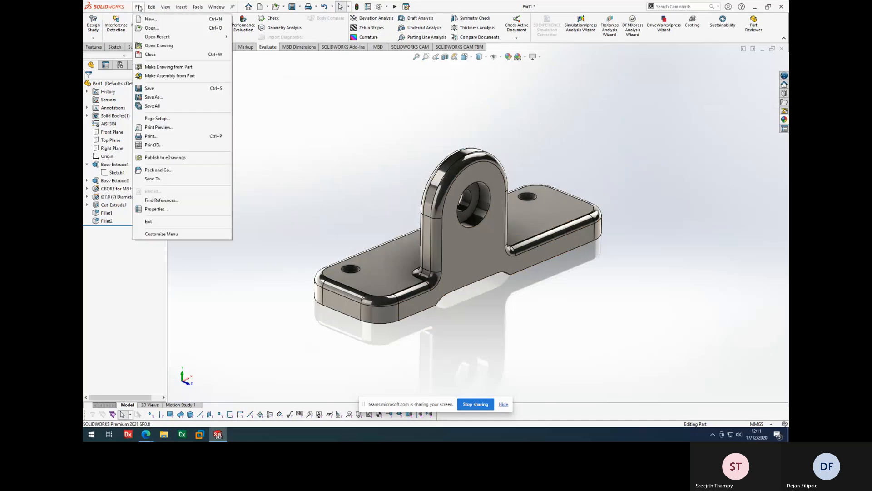
pyautogui.click(154, 97)
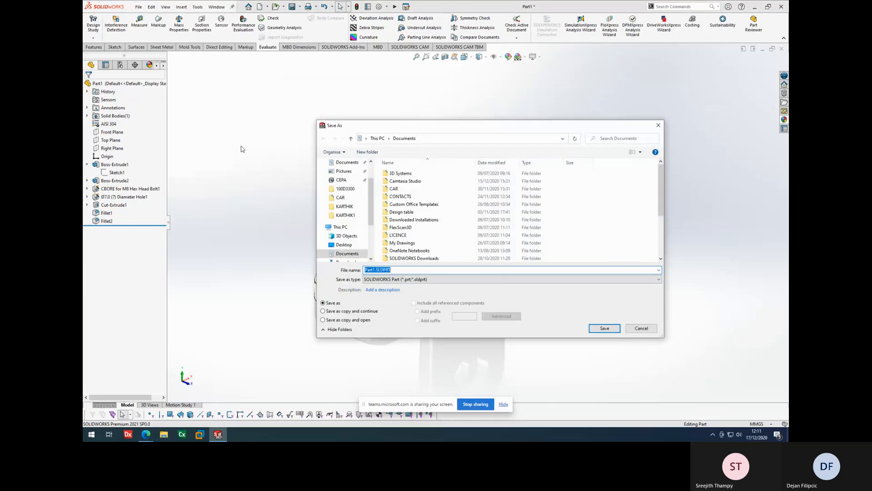
pyautogui.scroll(2, 346, 193)
pyautogui.click(343, 177)
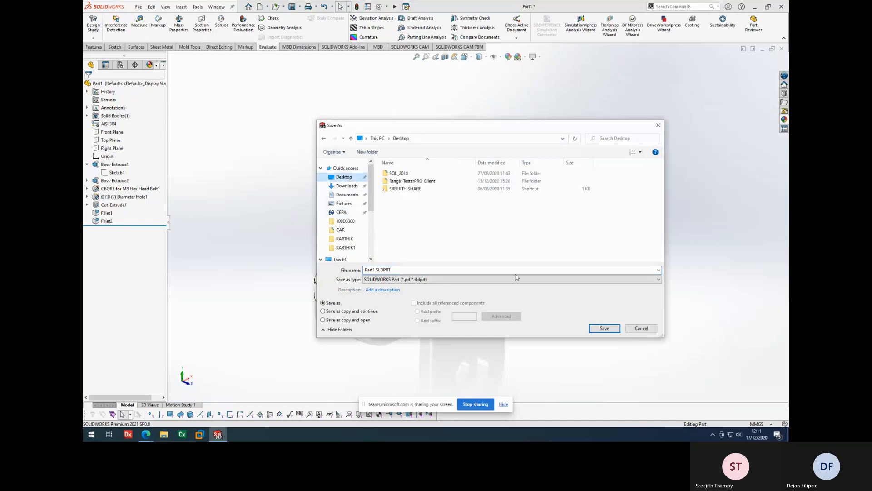
pyautogui.click(614, 330)
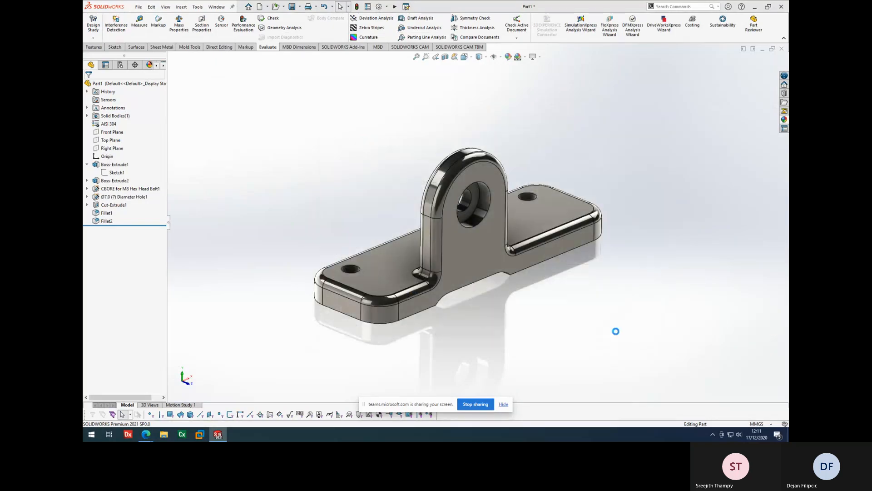
# Start a new drawing directly from the saved bracket part.
pyautogui.moveTo(568, 275); pyautogui.dragTo(518, 266, button='middle')
pyautogui.click(139, 7)
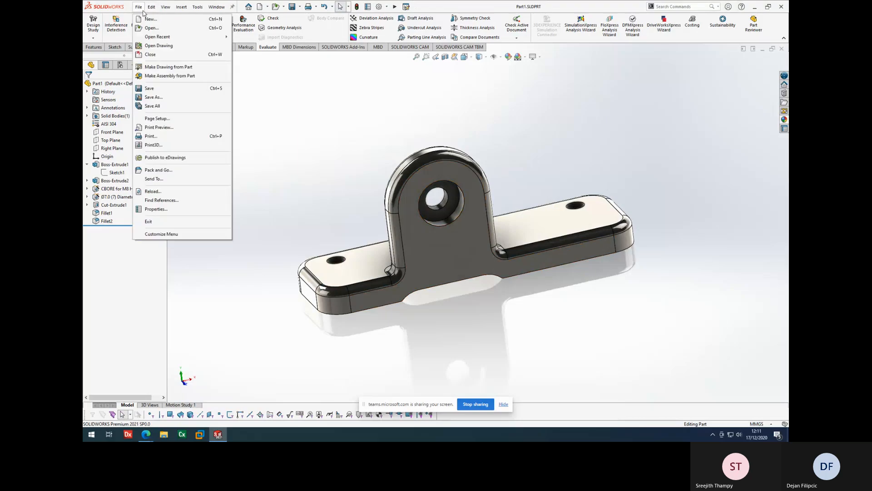
pyautogui.click(169, 68)
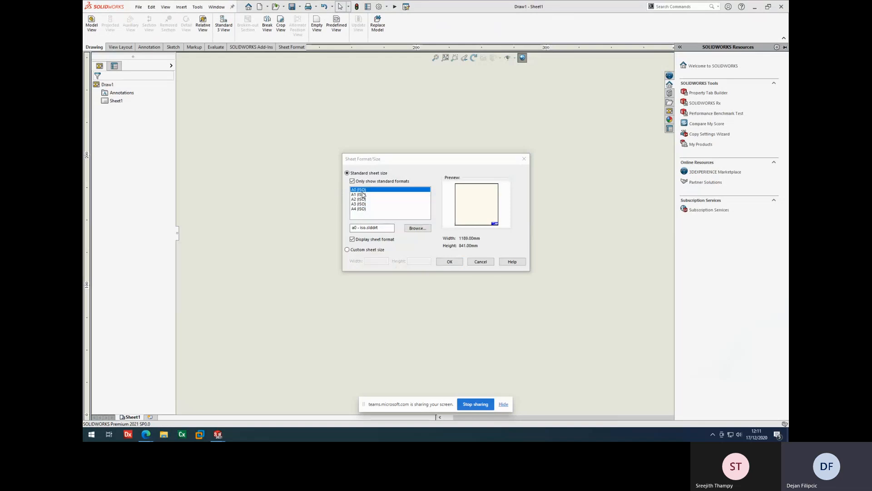
pyautogui.click(425, 229)
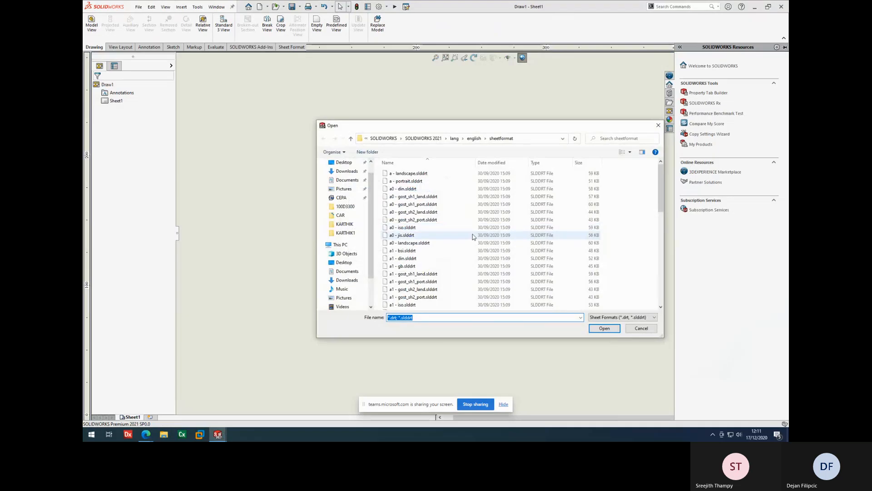
pyautogui.scroll(-11, 459, 244)
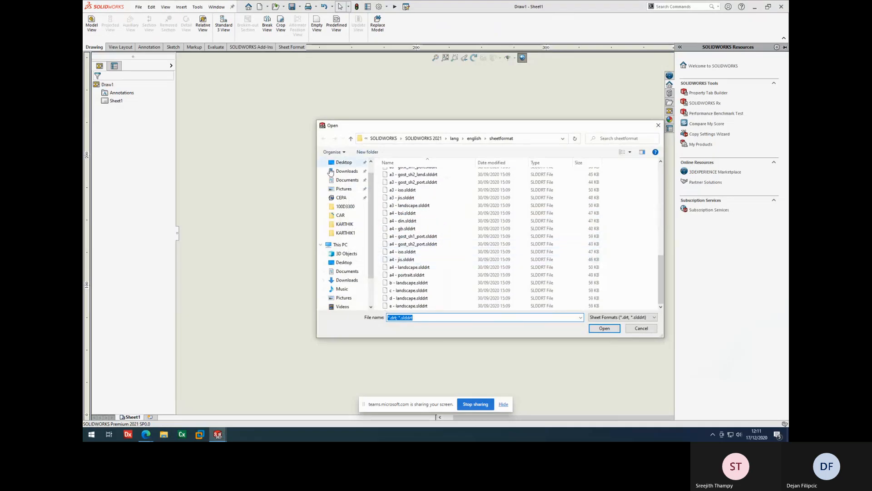
pyautogui.click(356, 181)
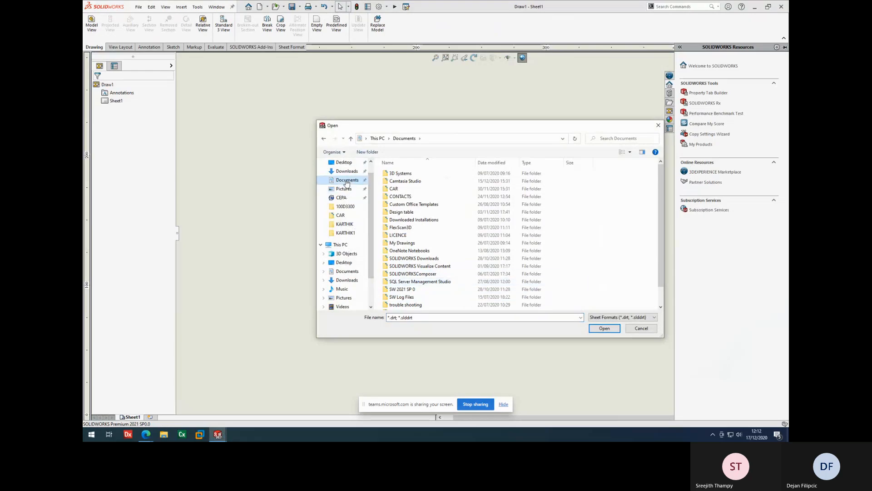
pyautogui.click(641, 328)
# Create the drawing sheet in the standard A4 (ISO) size.
pyautogui.click(359, 208)
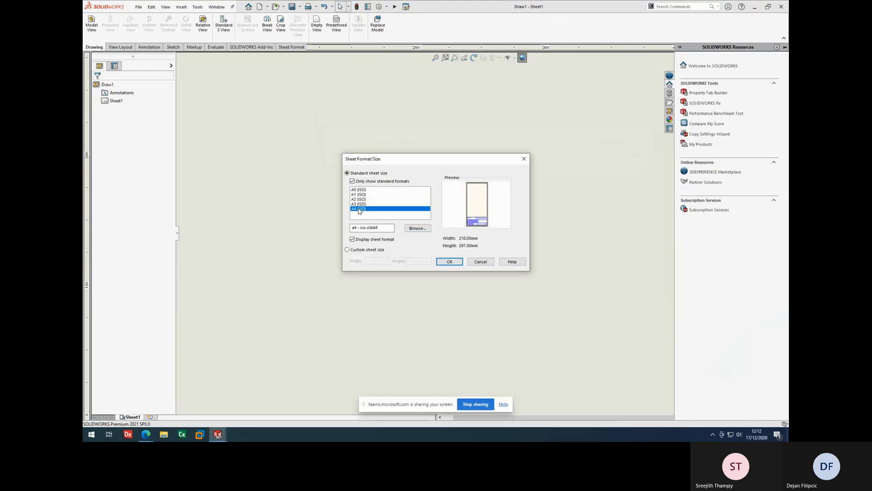
pyautogui.click(450, 262)
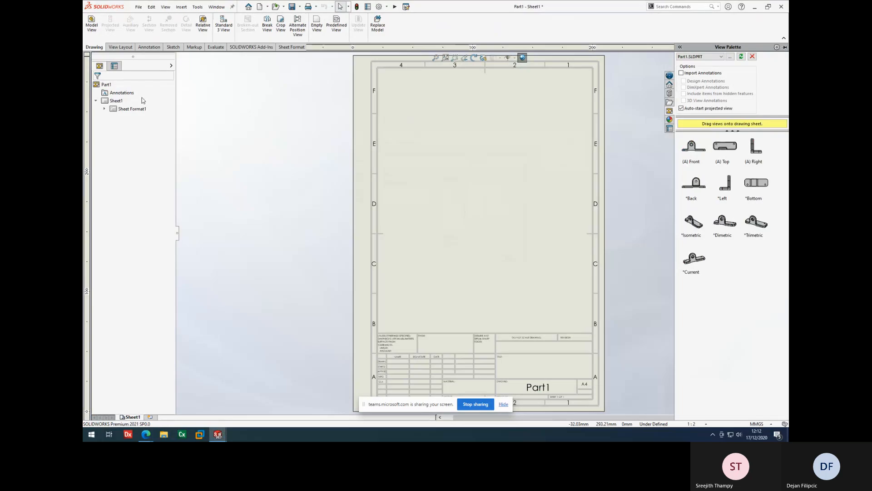
pyautogui.scroll(2, 531, 191)
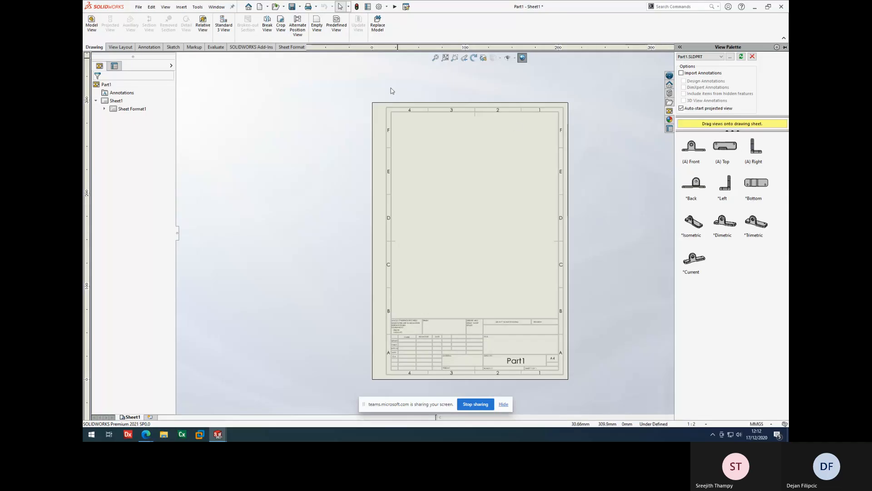
# Close the empty part drawing without saving it and return to the part.
pyautogui.click(217, 7)
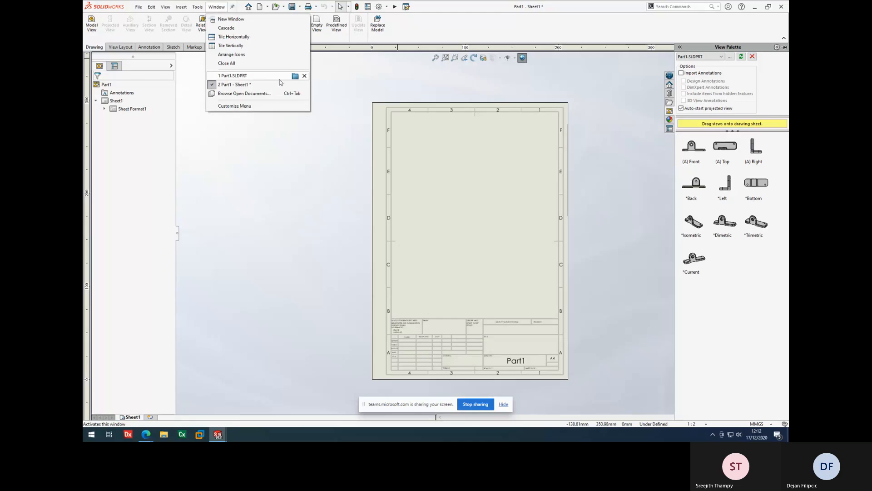
pyautogui.click(304, 85)
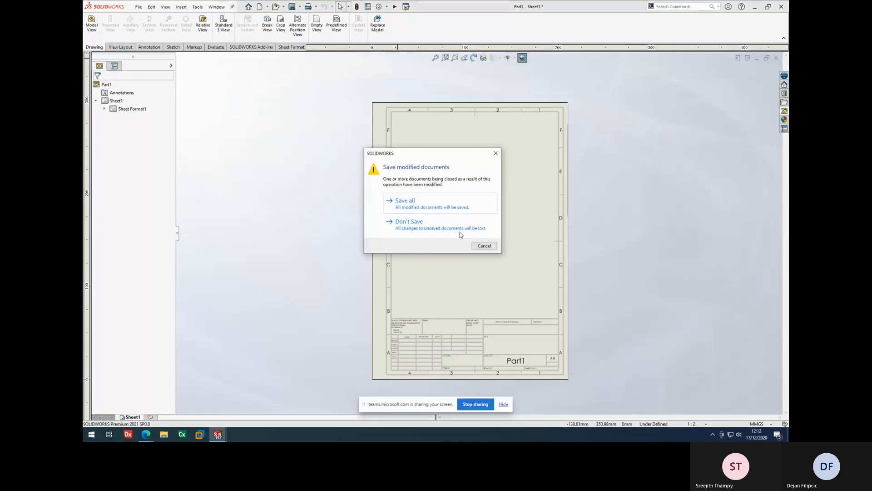
pyautogui.click(415, 229)
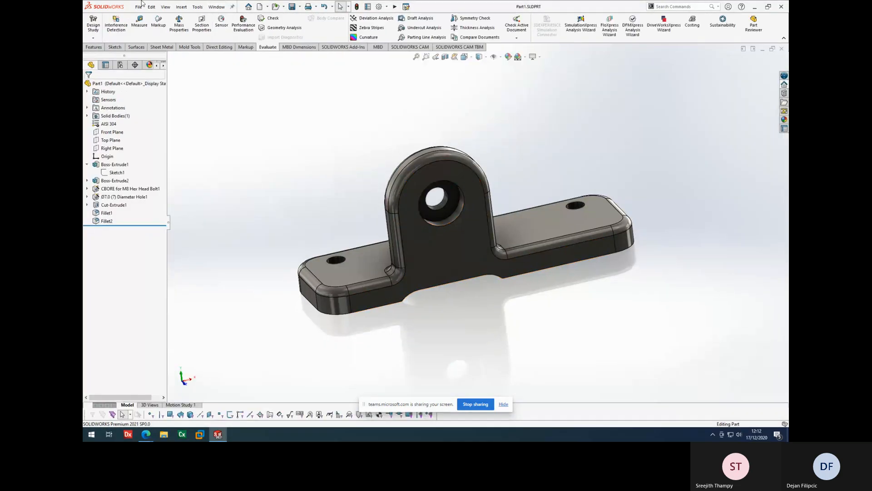
# Create a new blank drawing document with an A4 (ISO) sheet.
pyautogui.click(140, 7)
pyautogui.click(148, 19)
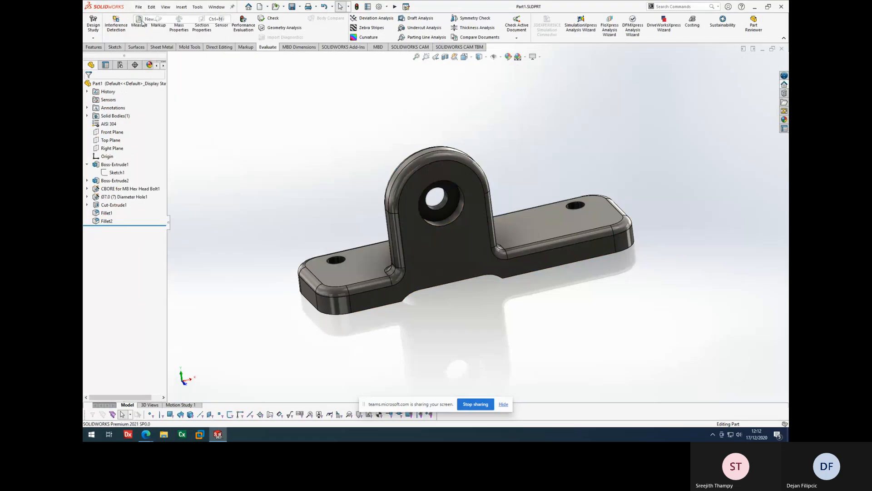
pyautogui.click(416, 194)
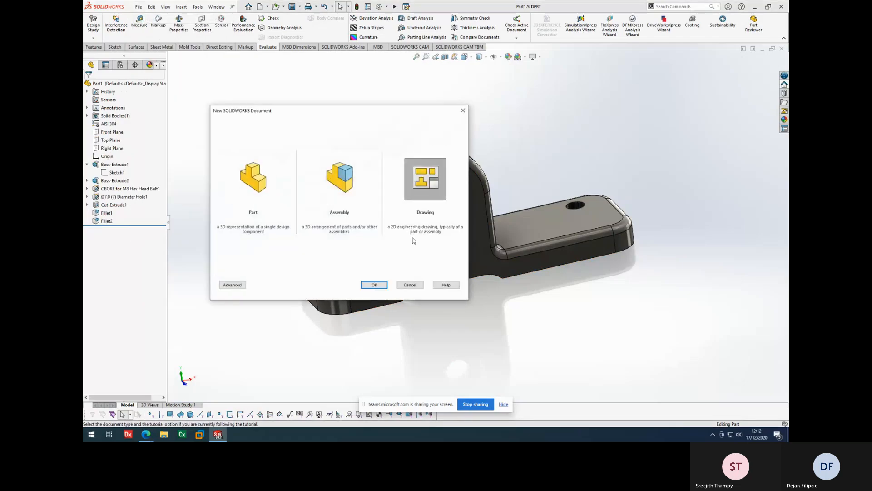
pyautogui.click(374, 285)
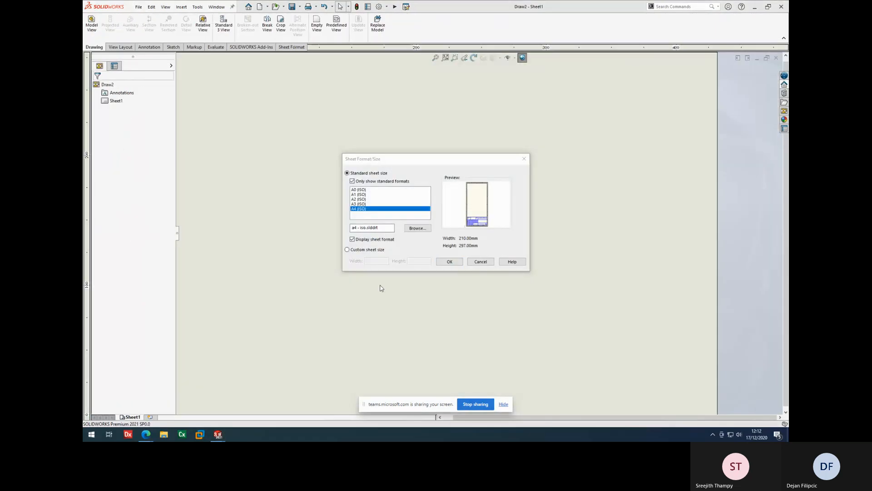
pyautogui.click(459, 263)
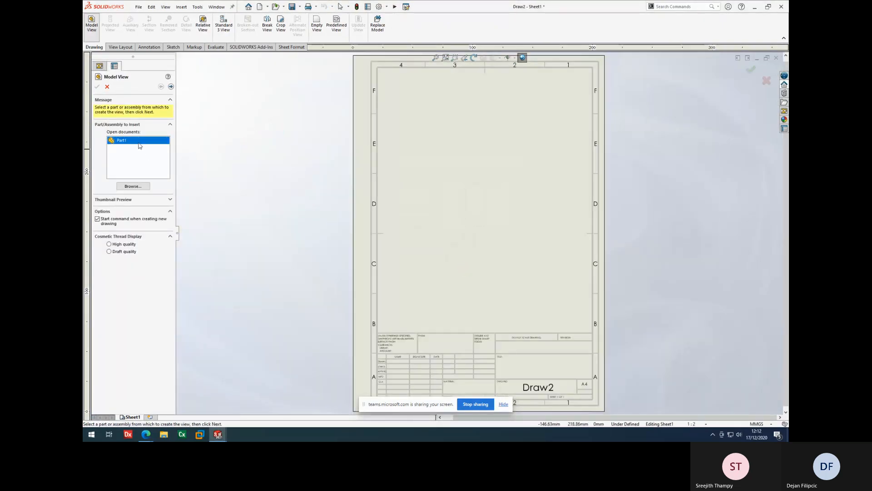
# Load Part1.SLDPRT from the Desktop as the model for the drawing views.
pyautogui.click(133, 187)
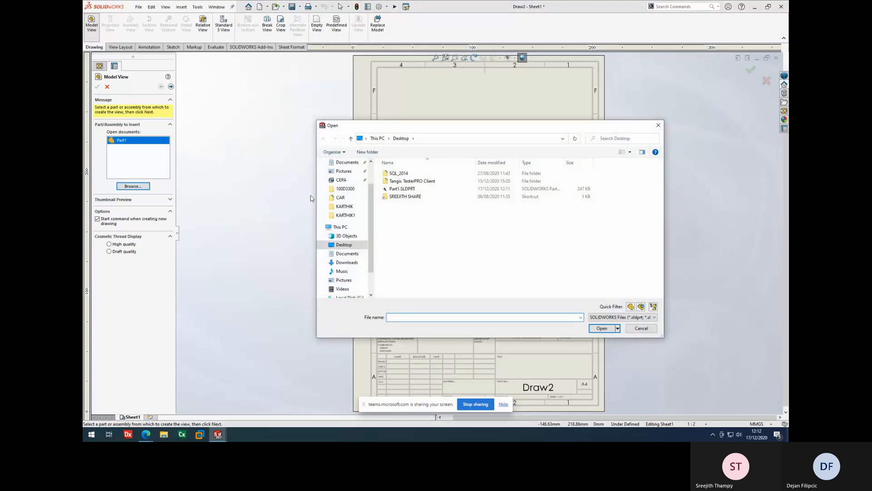
pyautogui.click(402, 189)
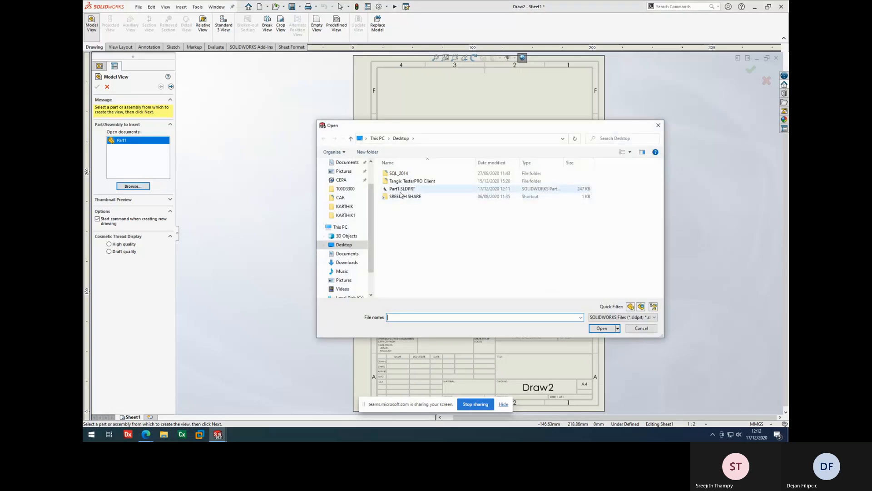
pyautogui.click(606, 331)
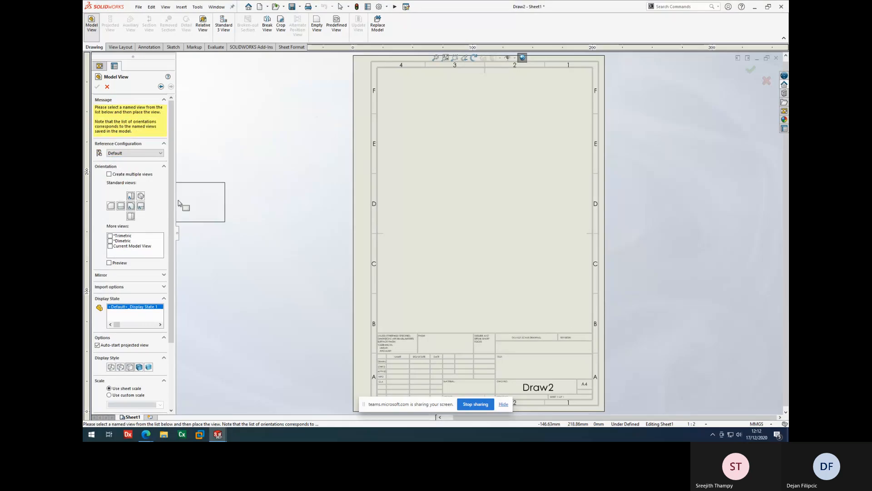
# Insert multiple model views at once on the sheet: front, top, right and isometric.
pyautogui.click(110, 174)
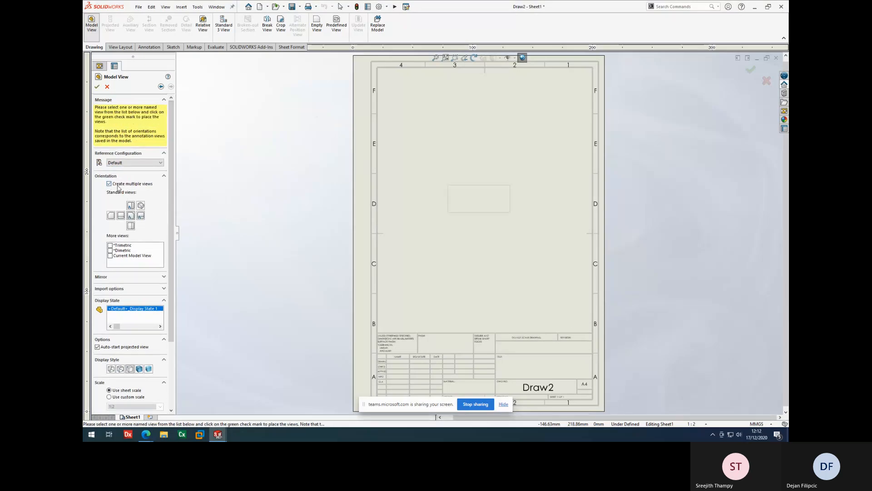
pyautogui.click(132, 214)
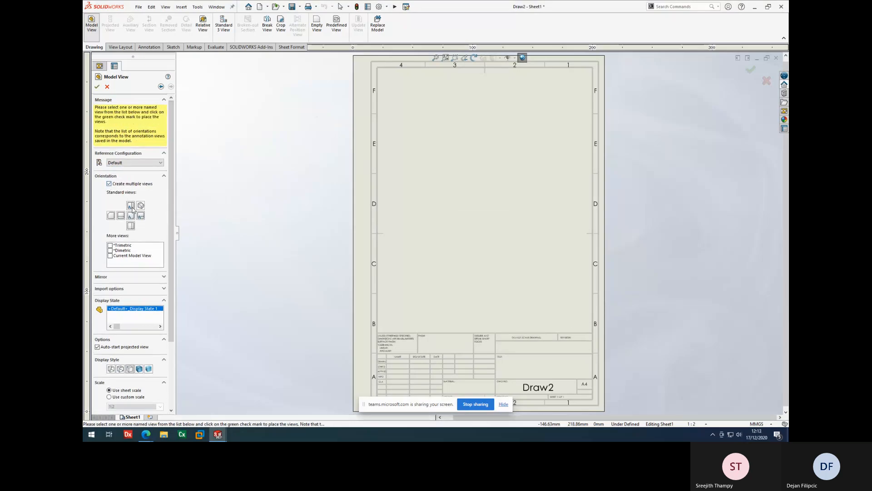
pyautogui.click(141, 214)
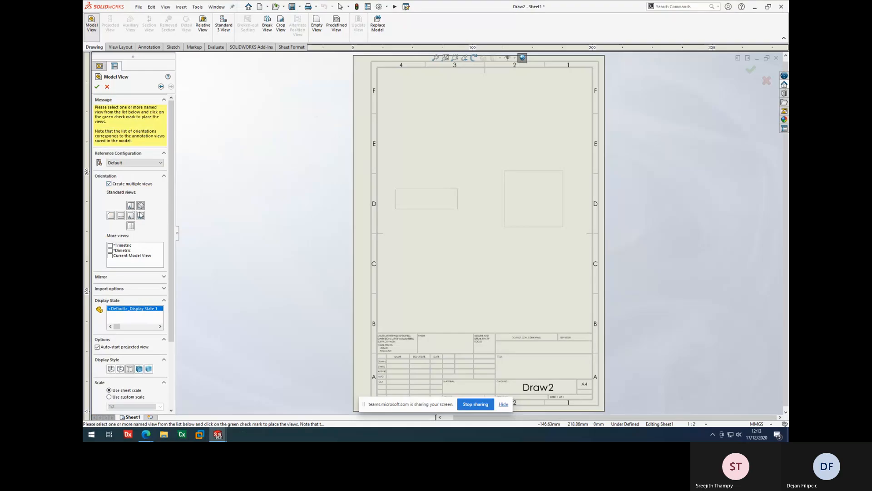
pyautogui.click(140, 217)
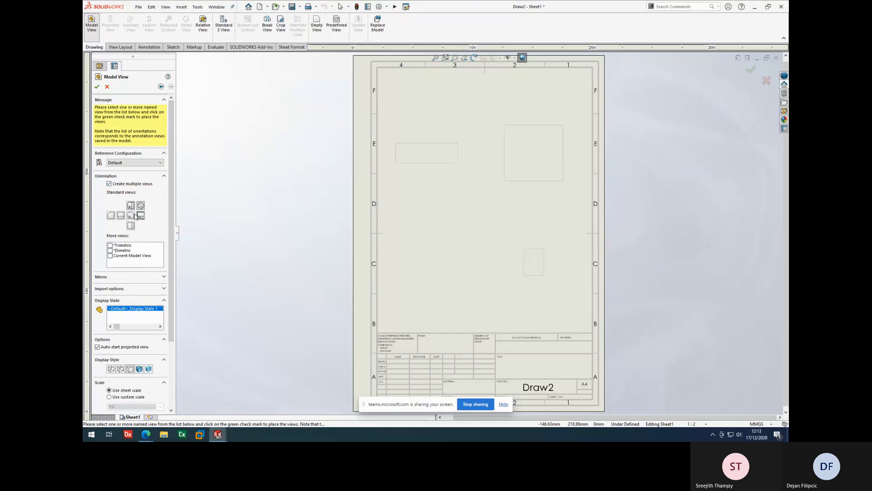
pyautogui.click(132, 216)
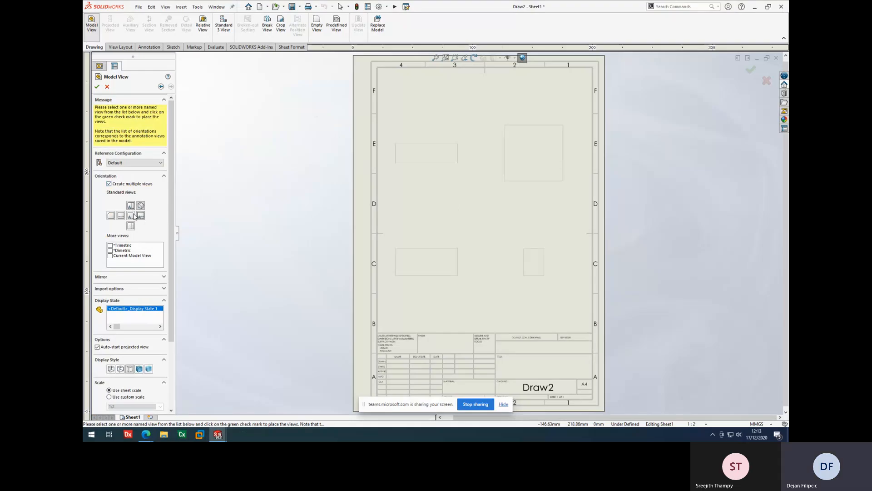
pyautogui.click(97, 86)
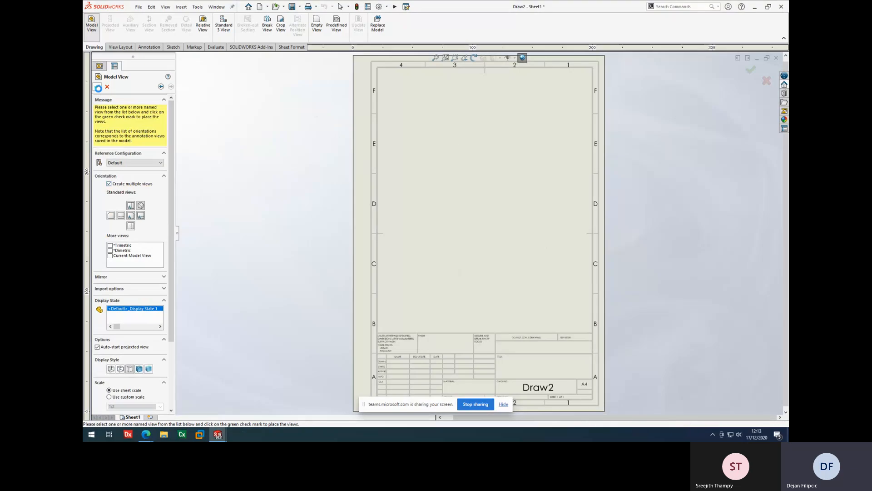
# Move the front view slightly to the right on the sheet and deselect it.
pyautogui.scroll(-2, 503, 162)
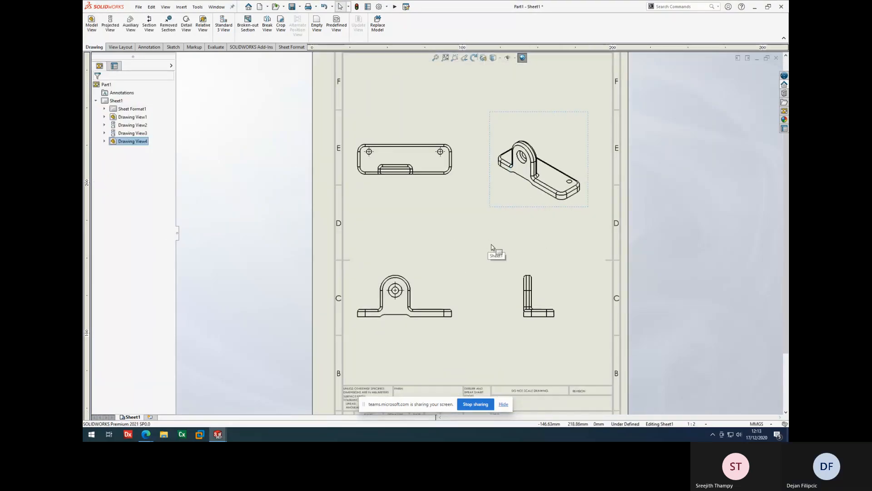
pyautogui.click(485, 257)
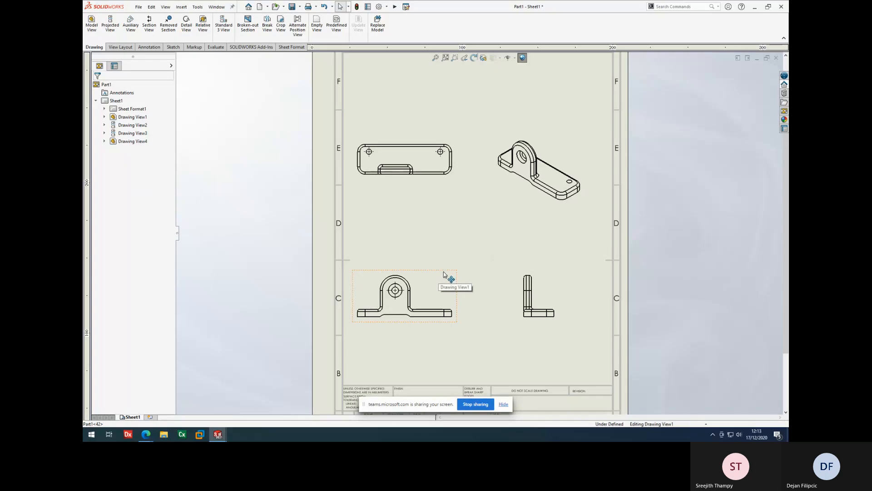
pyautogui.moveTo(444, 274)
pyautogui.mouseDown()
pyautogui.moveTo(451, 269)
pyautogui.moveTo(455, 276)
pyautogui.mouseUp()
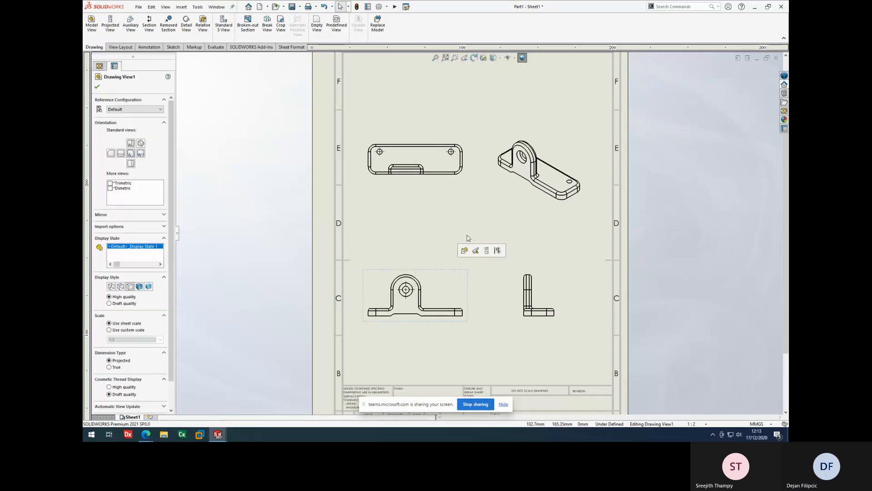
pyautogui.click(500, 216)
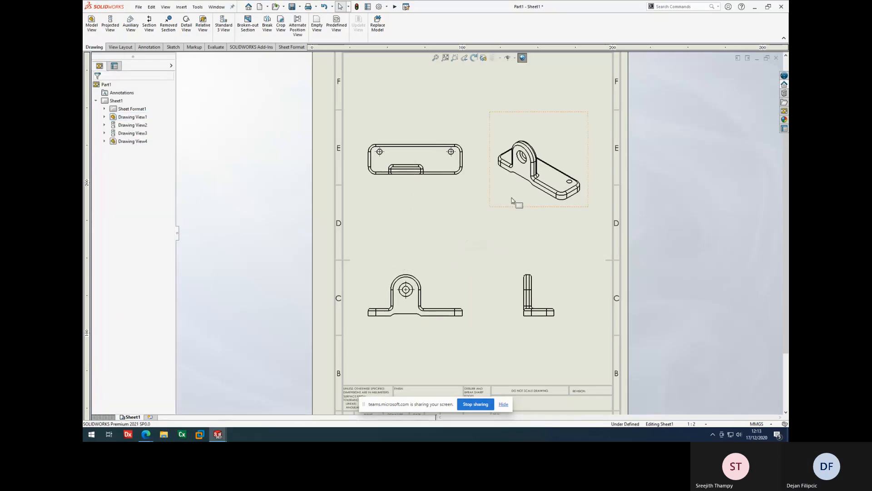
# Close the four-view drawing without saving and go back to the part.
pyautogui.click(776, 58)
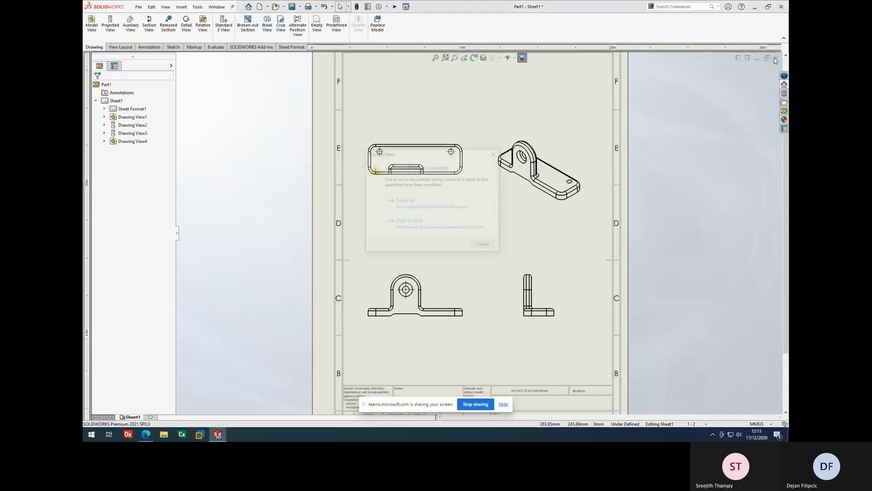
pyautogui.click(433, 223)
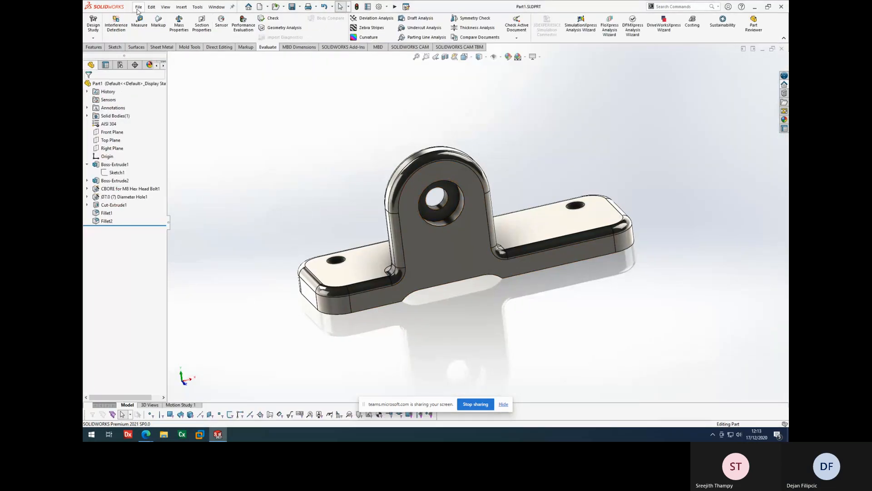
# Create a new drawing from the bracket part on a landscape A3 (ISO) sheet with the sheet format displayed.
pyautogui.click(139, 7)
pyautogui.click(150, 67)
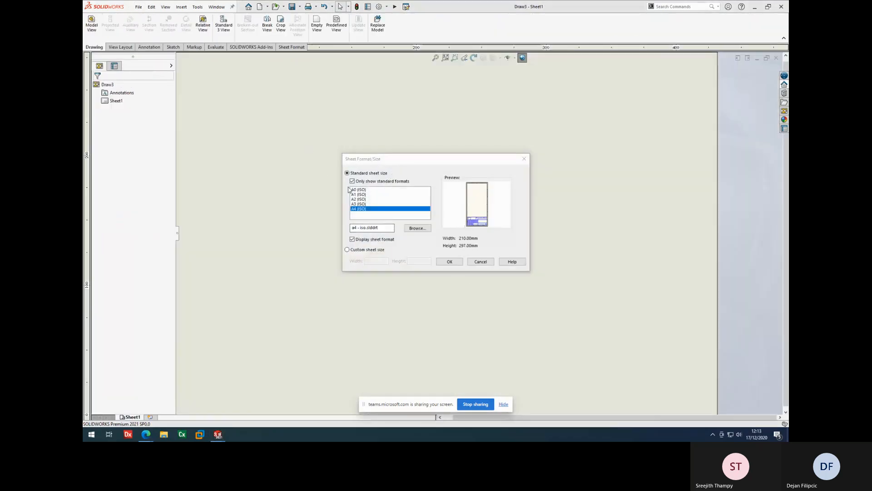
pyautogui.click(448, 262)
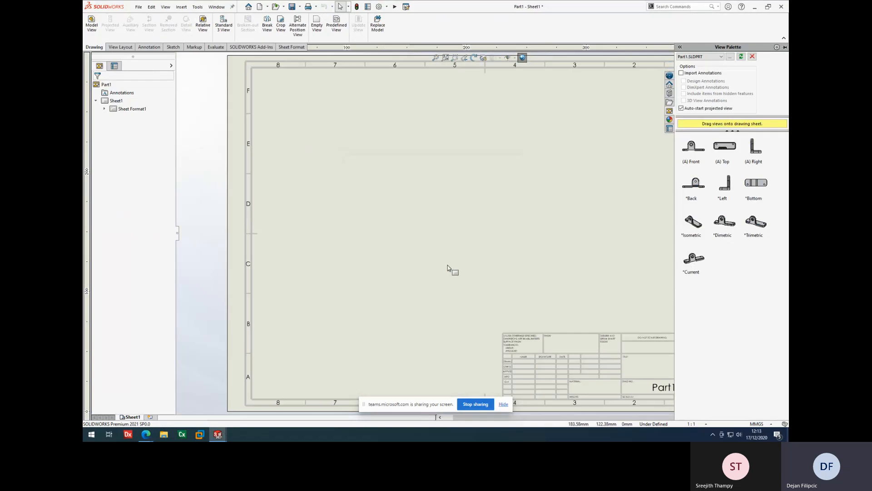
pyautogui.scroll(3, 521, 183)
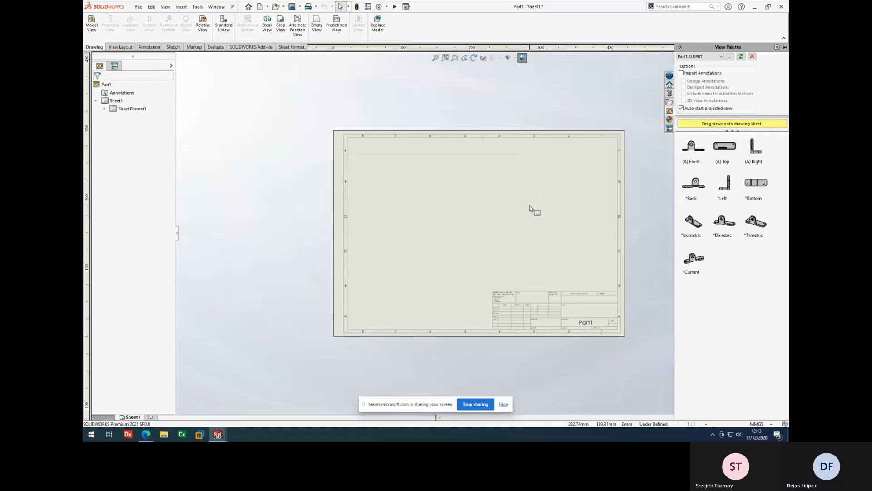
pyautogui.scroll(-1, 530, 208)
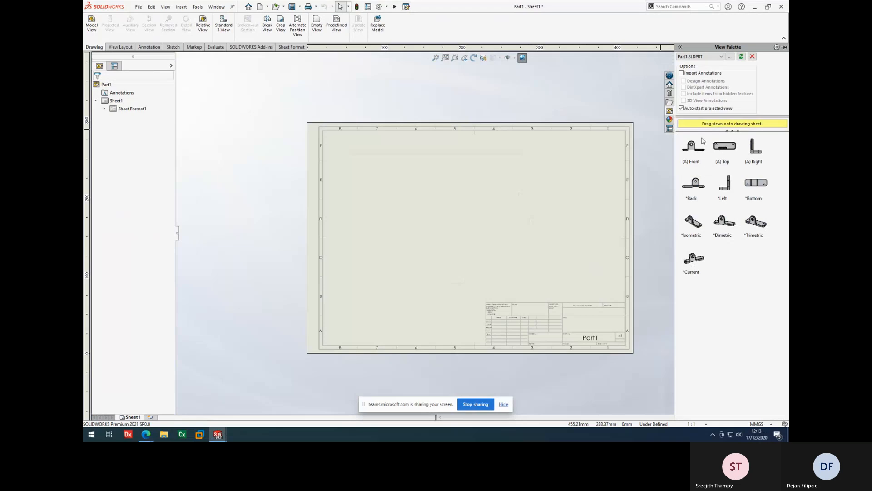
# Place only the front view on the left half of the sheet, without projected views, and move it slightly lower.
pyautogui.moveTo(698, 152)
pyautogui.mouseDown()
pyautogui.moveTo(658, 168)
pyautogui.moveTo(421, 204)
pyautogui.moveTo(394, 225)
pyautogui.mouseUp()
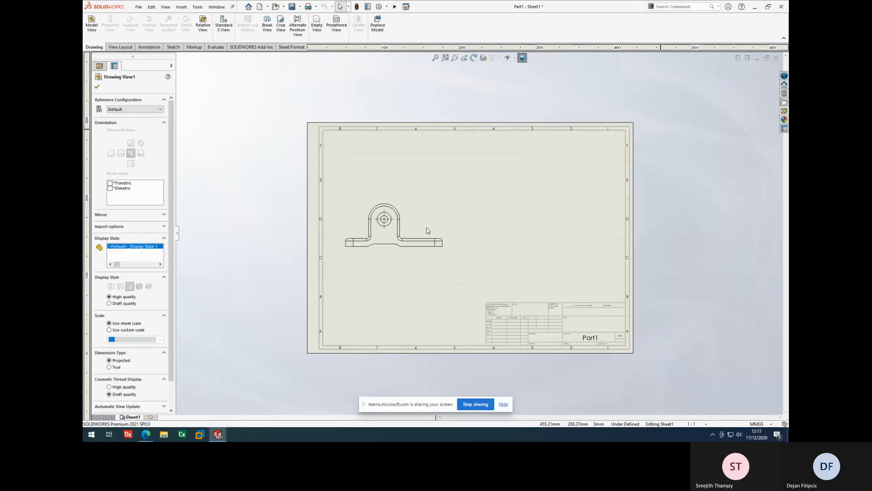
pyautogui.press('Escape')
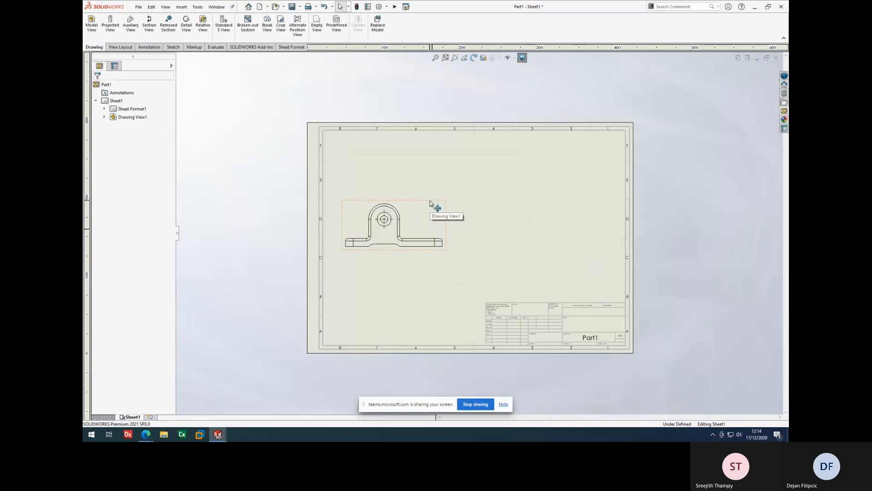
pyautogui.moveTo(434, 206); pyautogui.dragTo(429, 227)
pyautogui.click(467, 252)
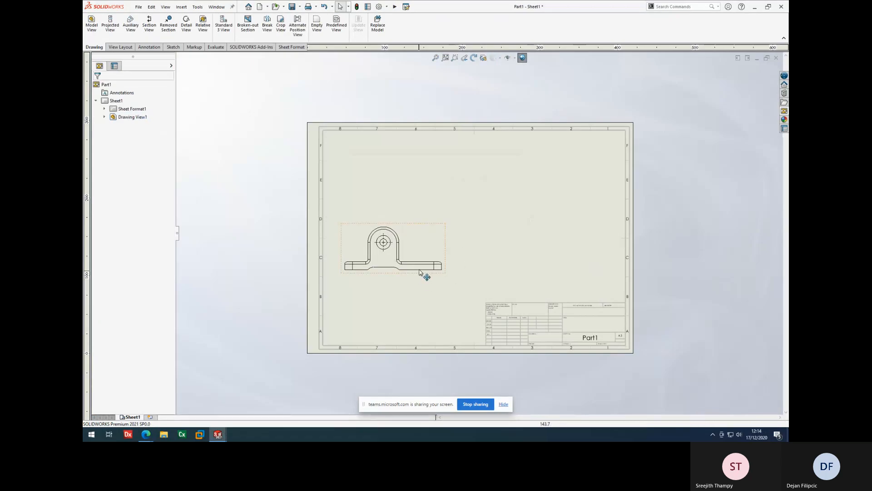
# Try the isometric orientation on the placed view and return it to the front orientation.
pyautogui.click(425, 253)
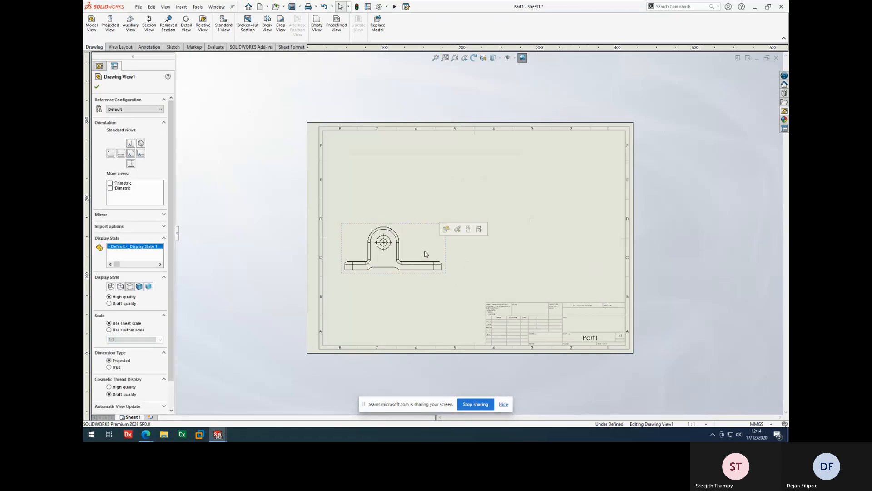
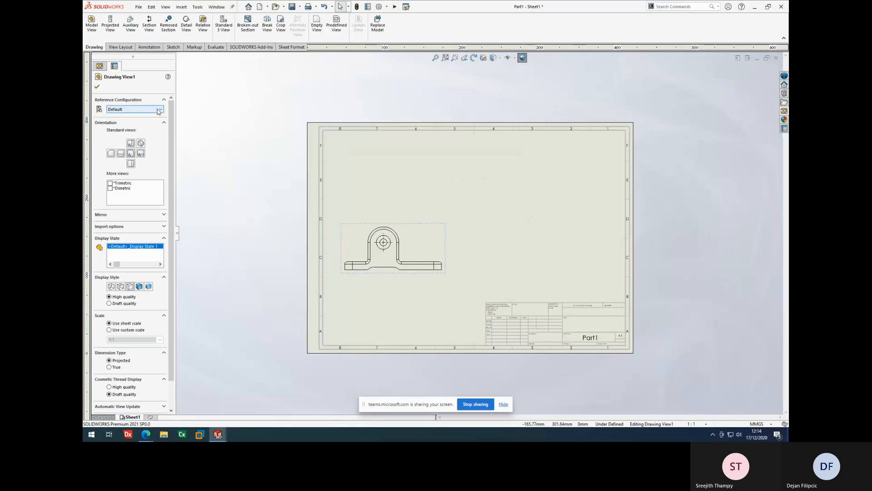
pyautogui.click(141, 143)
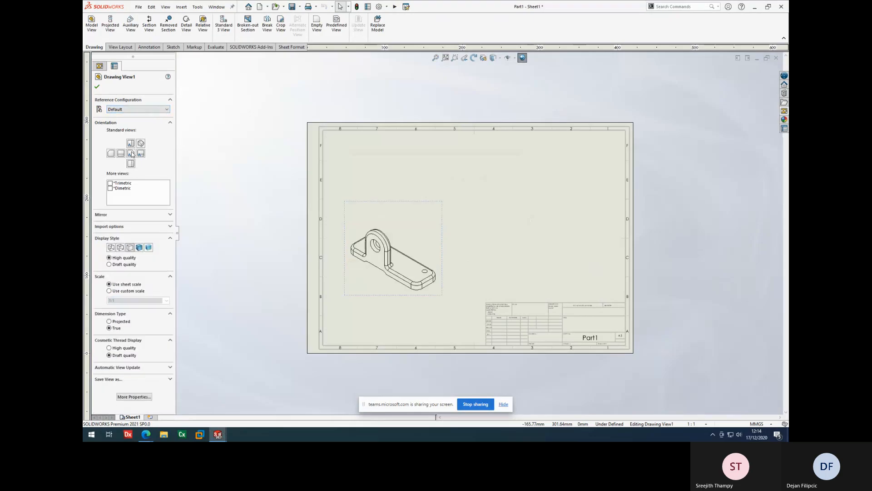
pyautogui.click(131, 154)
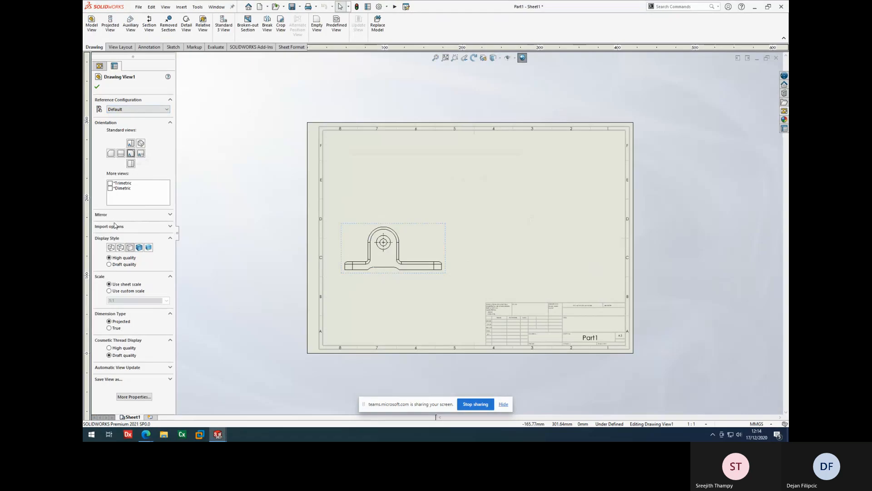
# Try the shaded with edges, shaded, hidden lines visible and wireframe display styles on the front view, returning to hidden lines removed.
pyautogui.click(139, 248)
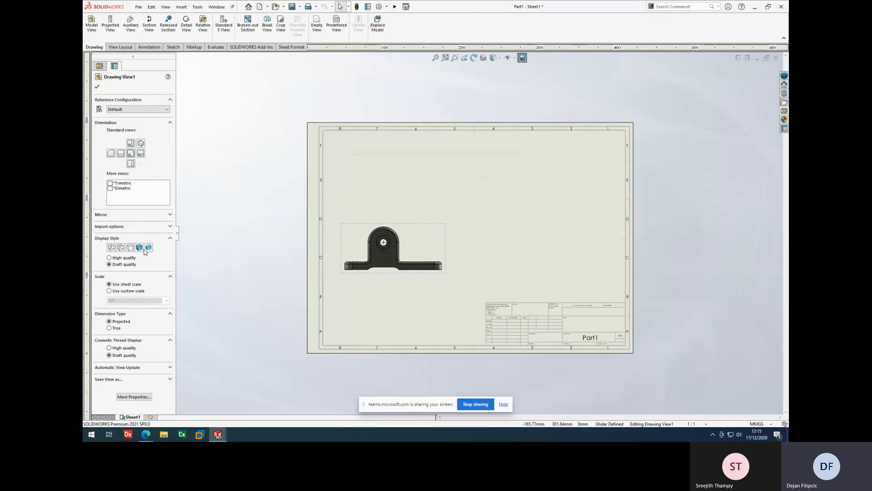
pyautogui.click(149, 248)
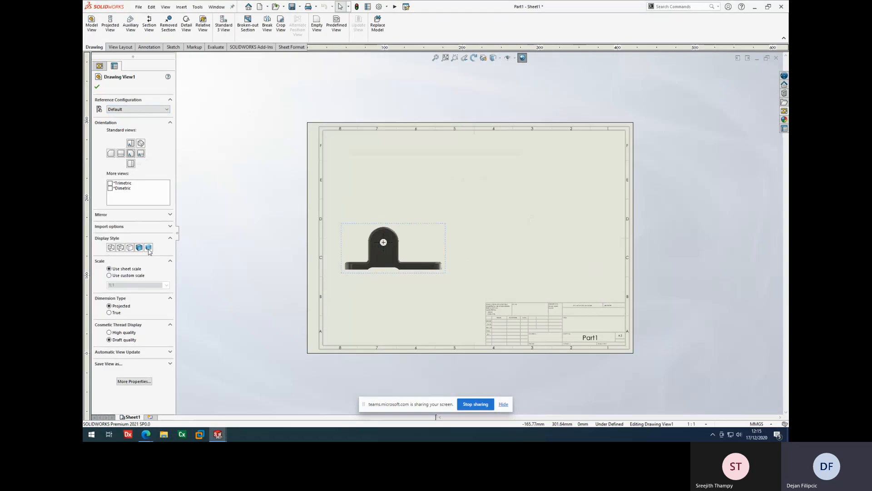
pyautogui.click(140, 248)
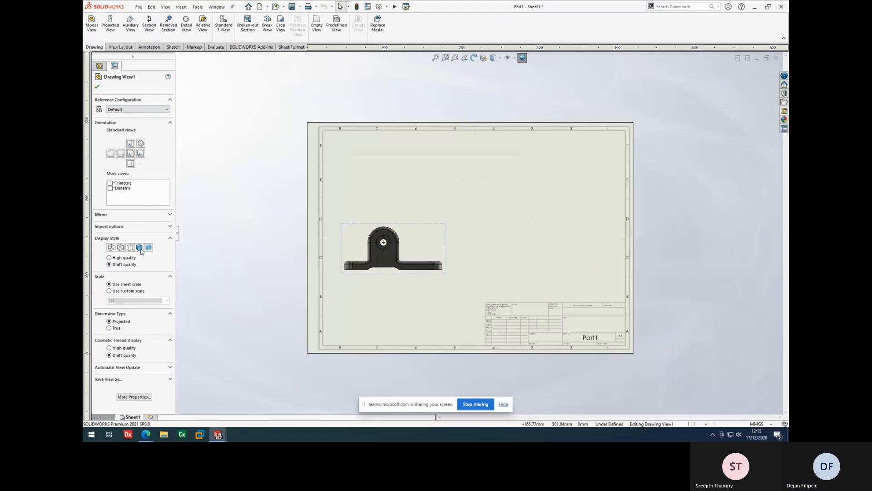
pyautogui.click(130, 248)
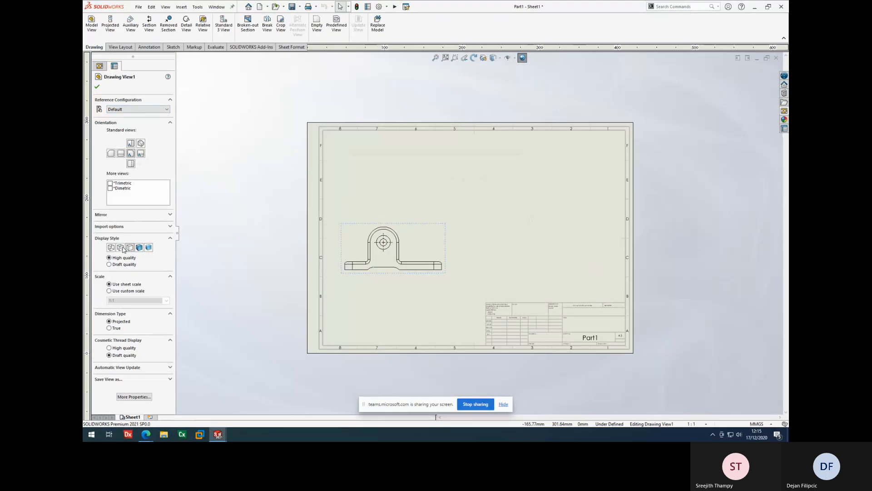
pyautogui.click(121, 248)
pyautogui.click(111, 248)
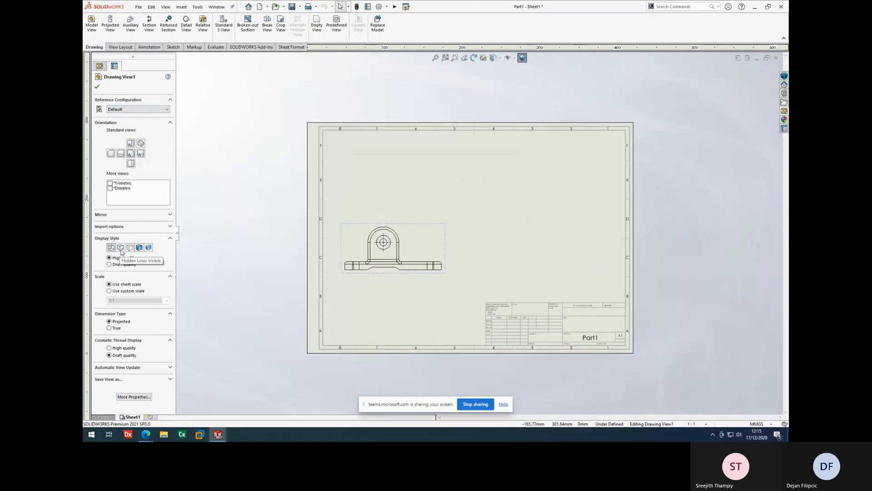
pyautogui.click(121, 250)
pyautogui.click(129, 250)
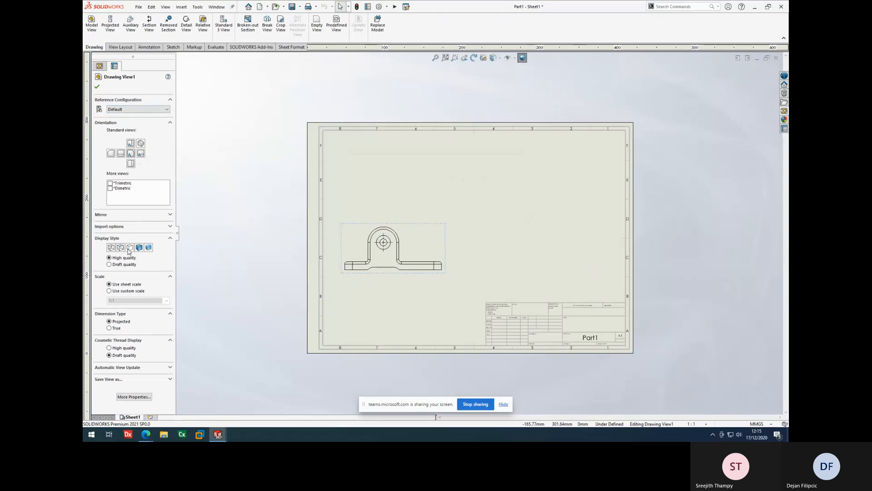
# Move the front view slightly lower on the sheet and close its view properties.
pyautogui.moveTo(398, 229); pyautogui.dragTo(395, 236)
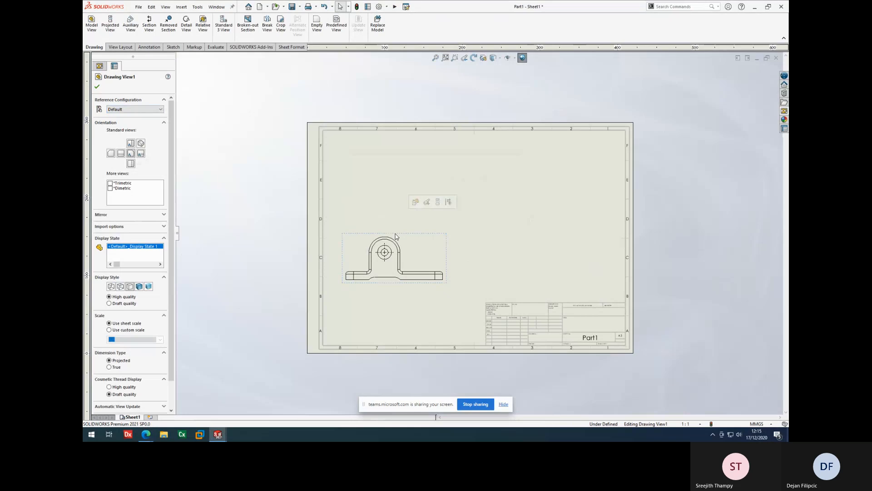
pyautogui.click(97, 88)
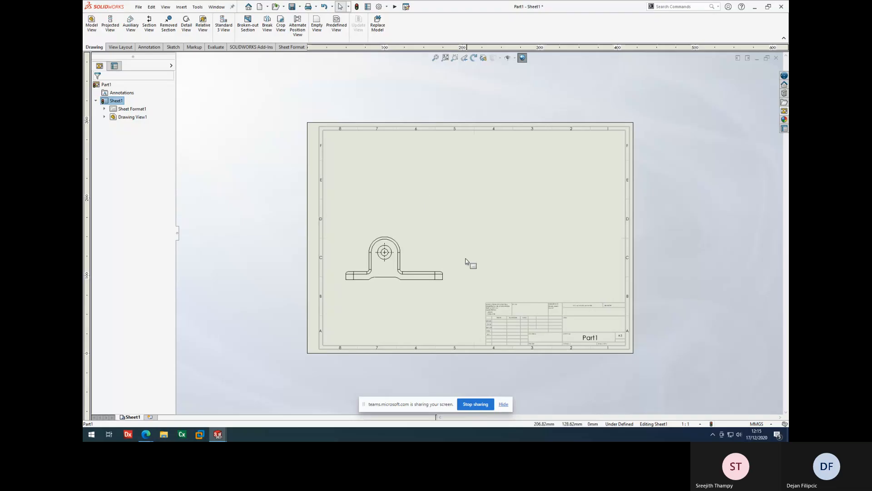
pyautogui.click(426, 259)
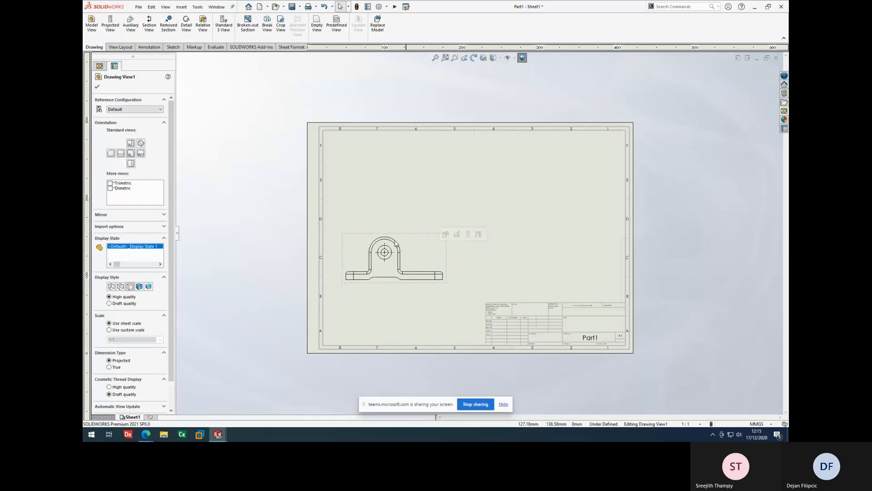
pyautogui.click(97, 87)
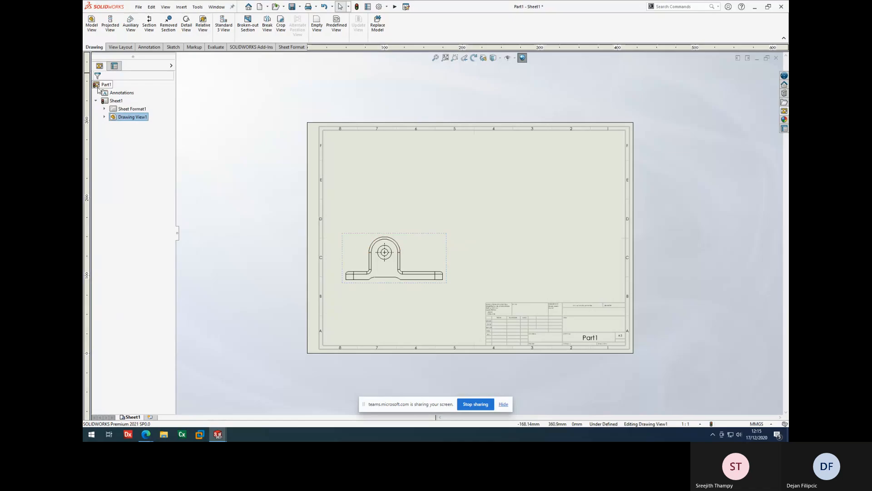
# Review the drawing sheet's scale, projection type and sheet size settings without changing them.
pyautogui.rightClick(115, 108)
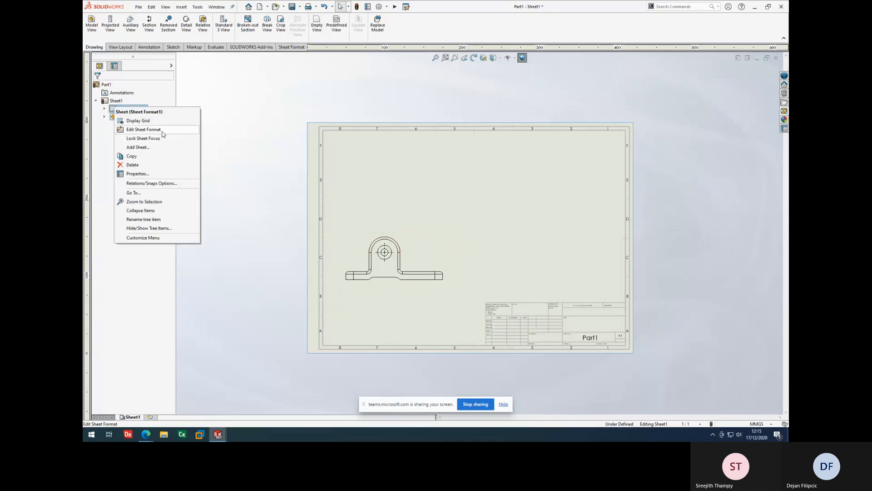
pyautogui.click(138, 174)
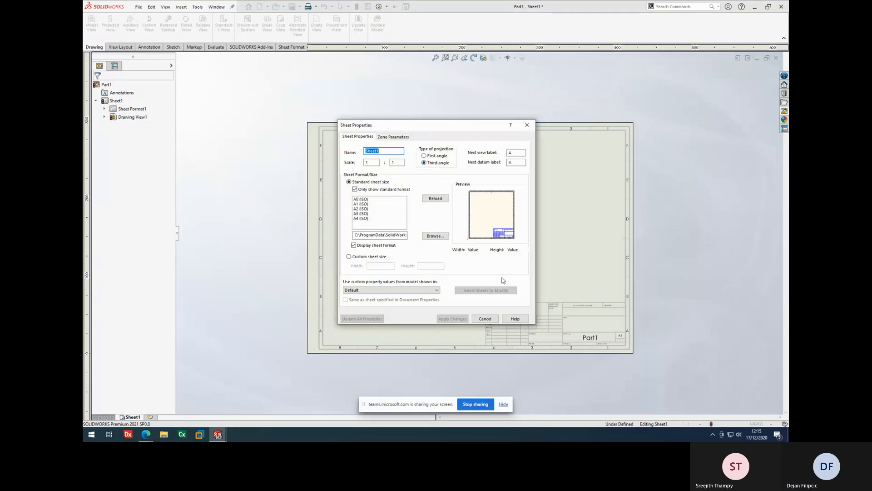
pyautogui.click(527, 124)
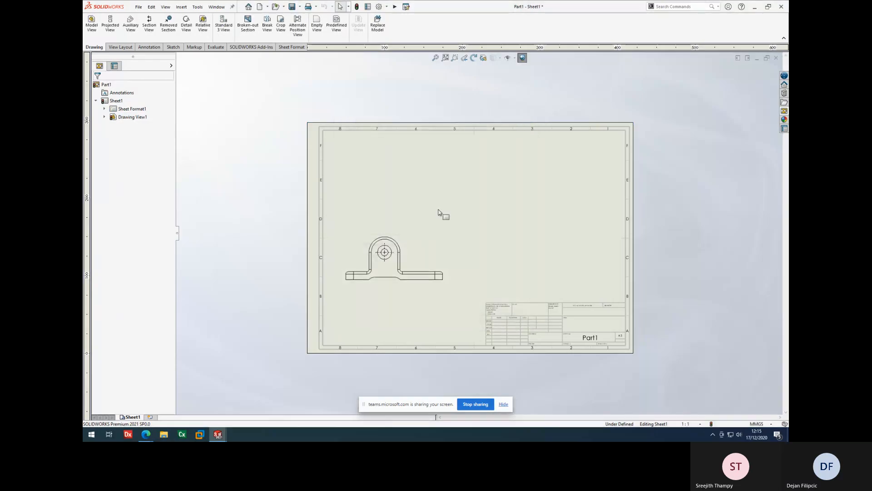
pyautogui.click(110, 23)
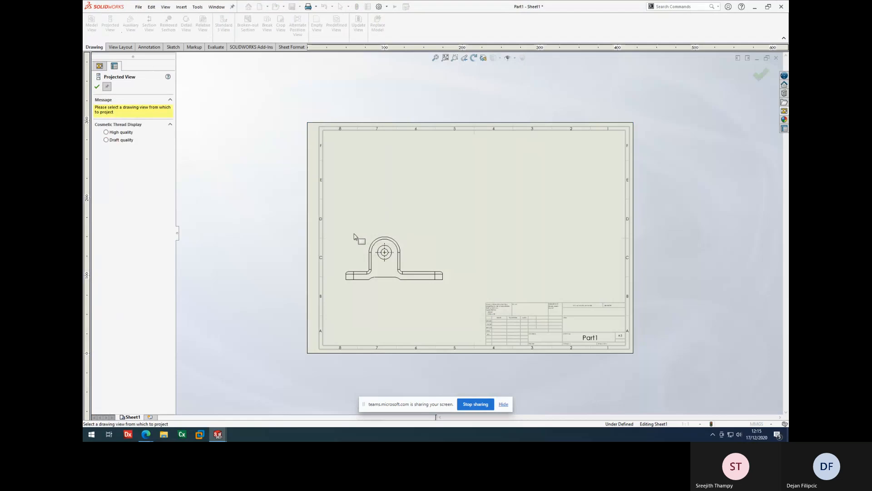
pyautogui.click(97, 87)
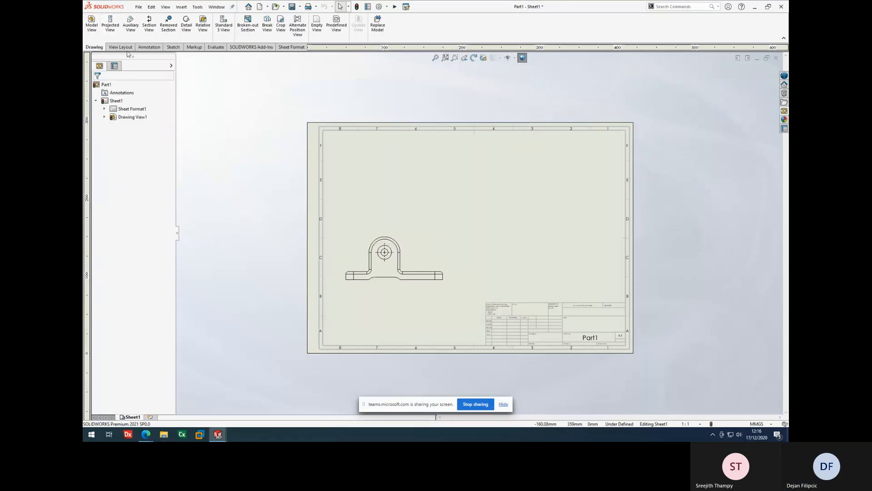
pyautogui.click(129, 48)
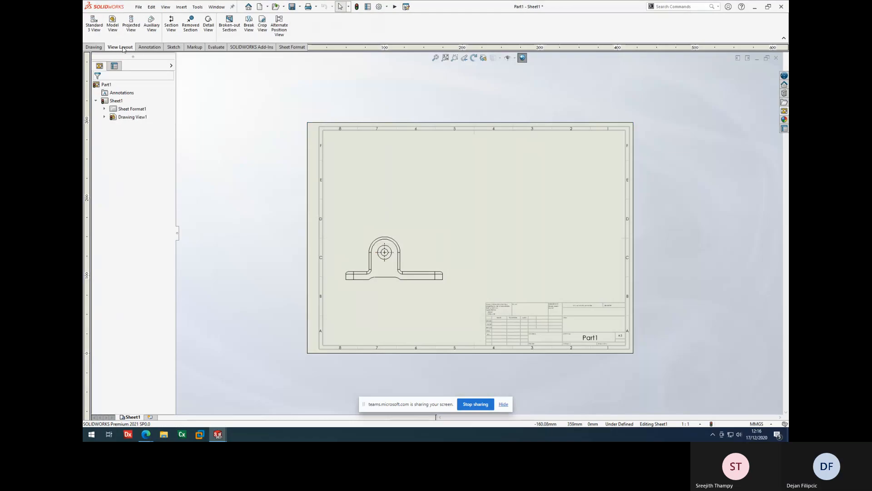
pyautogui.click(92, 49)
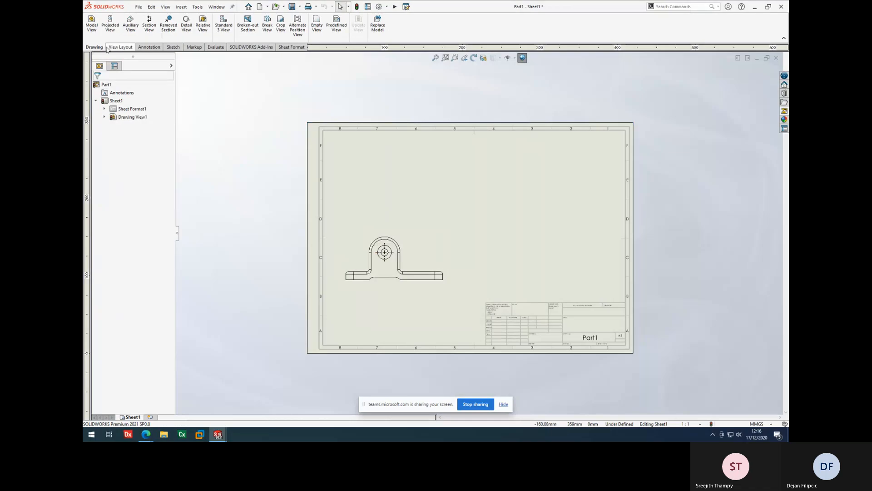
# Project the top view above the front view, the right view beside it, and an isometric view diagonally.
pyautogui.click(107, 48)
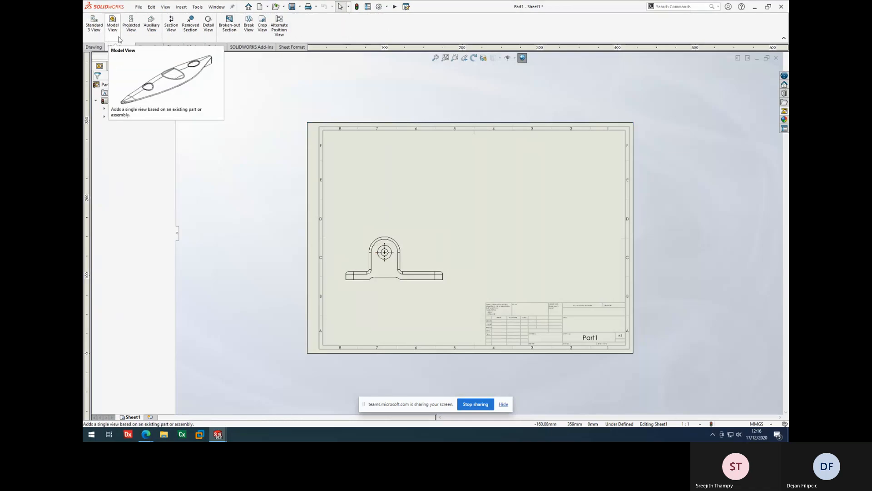
pyautogui.click(130, 33)
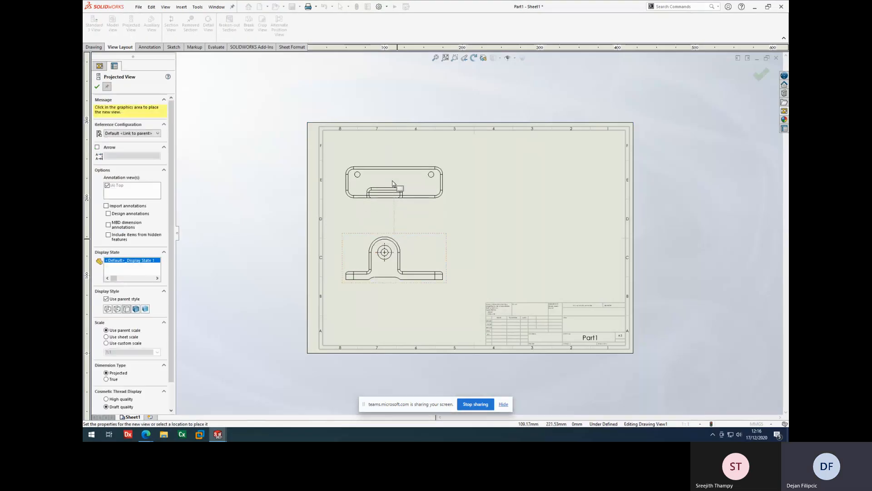
pyautogui.click(393, 183)
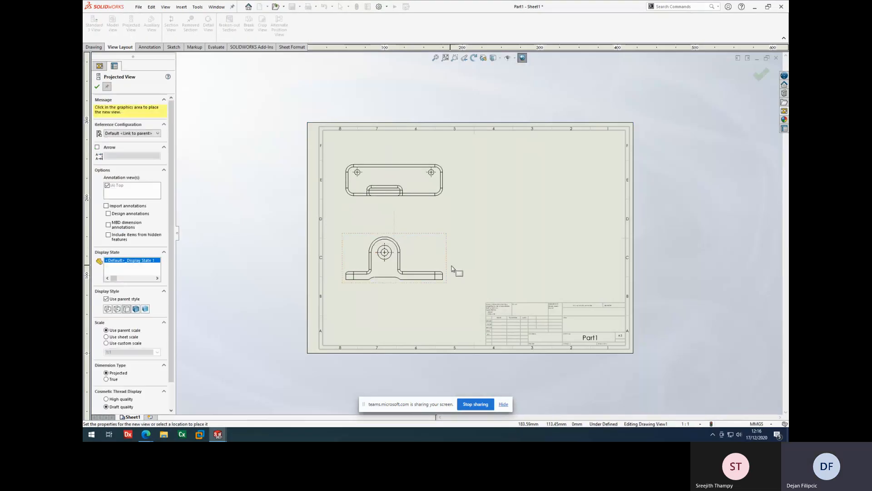
pyautogui.click(509, 267)
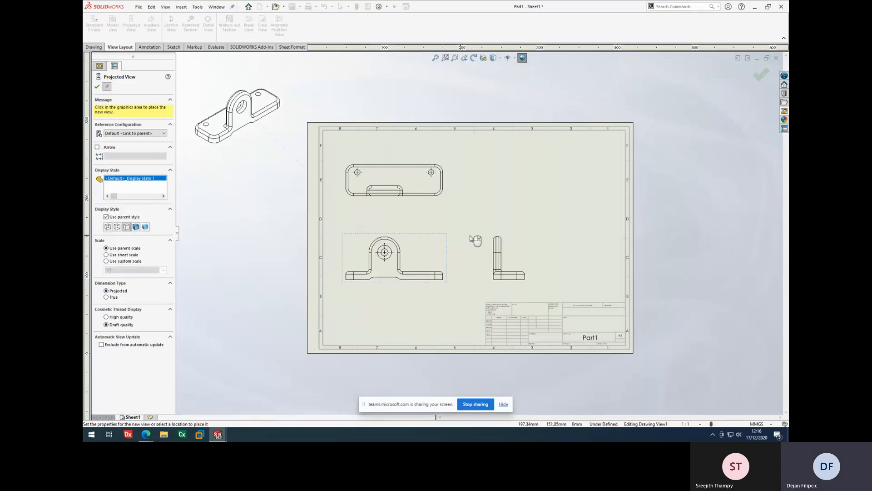
pyautogui.click(542, 199)
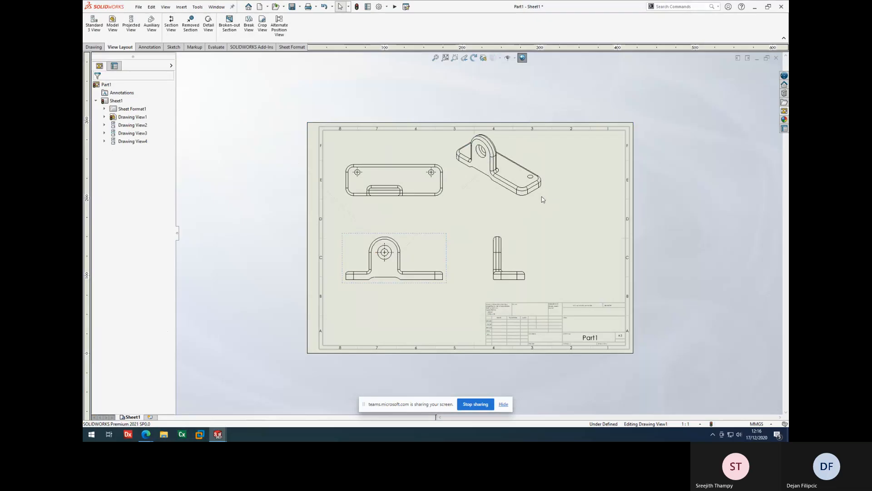
# Move the isometric view slightly right and down on the sheet, and select the right view.
pyautogui.moveTo(540, 189); pyautogui.dragTo(583, 208)
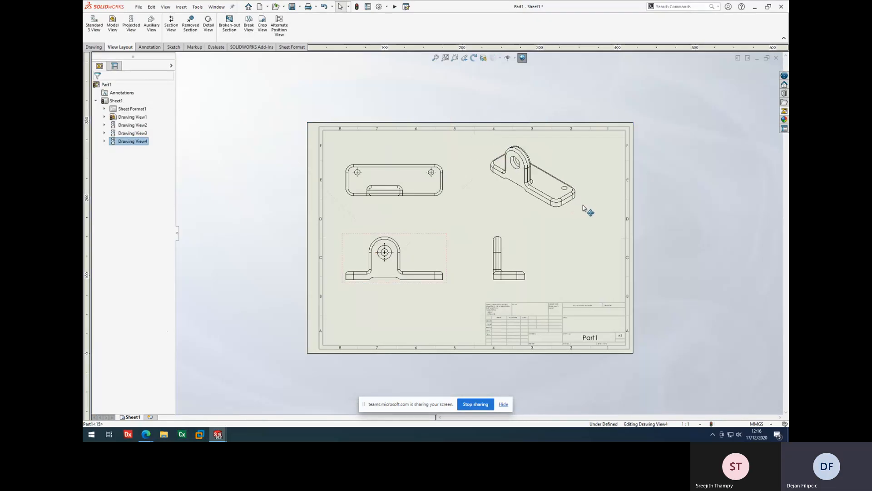
pyautogui.click(528, 261)
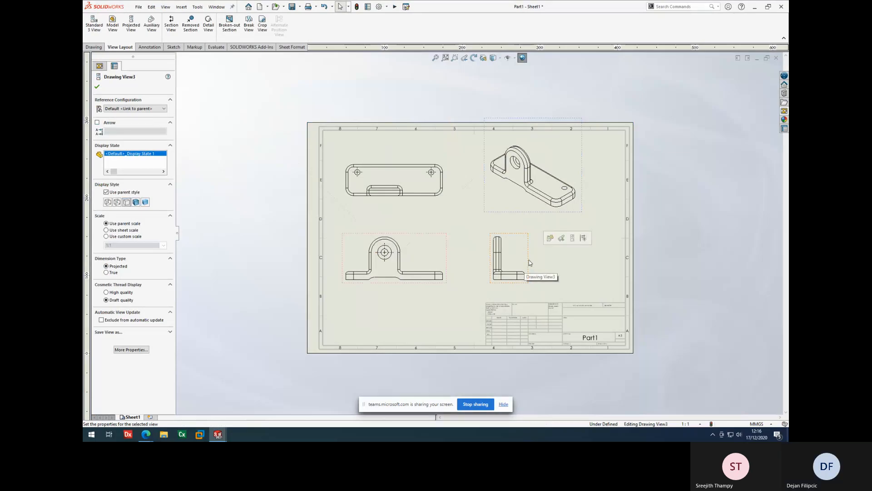
# Replace the right view with a vertical section view cut through the front view's hole centre, placed beside the front view.
pyautogui.press('Delete')
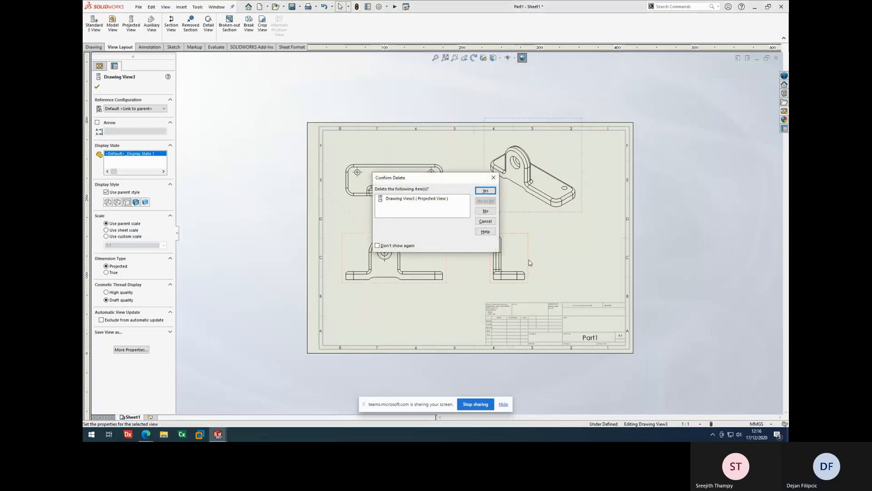
pyautogui.click(486, 191)
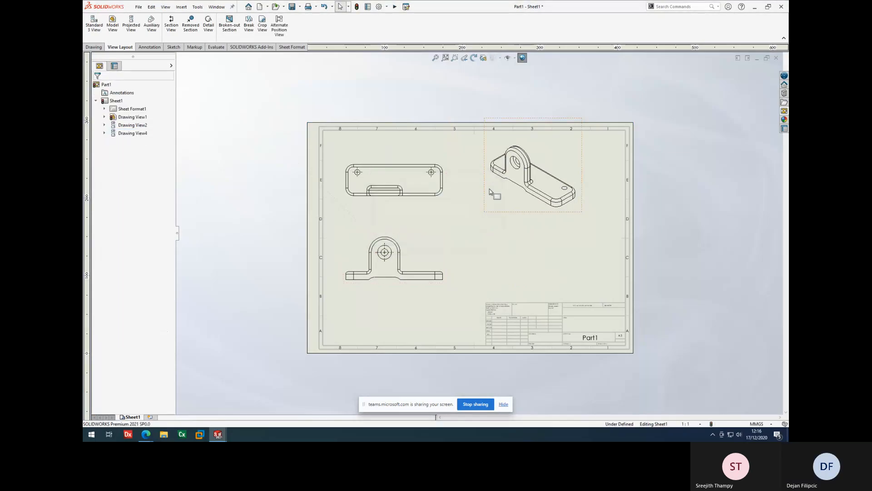
pyautogui.click(176, 26)
pyautogui.click(384, 252)
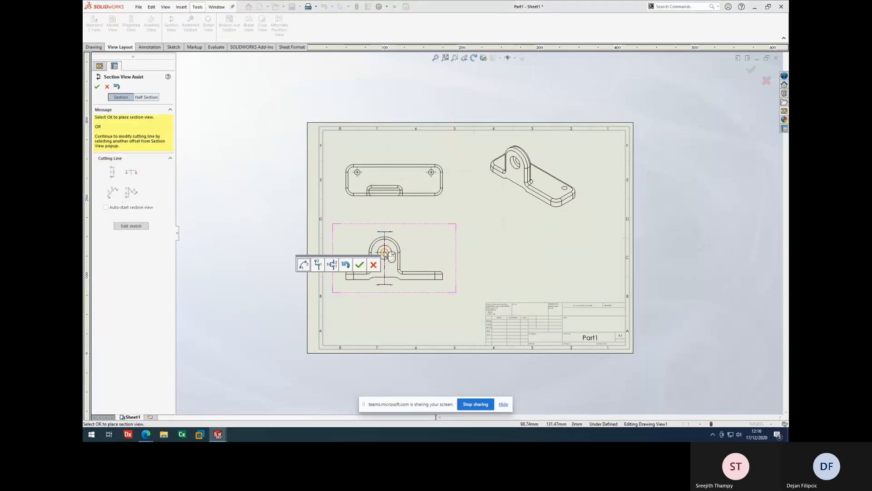
pyautogui.click(360, 264)
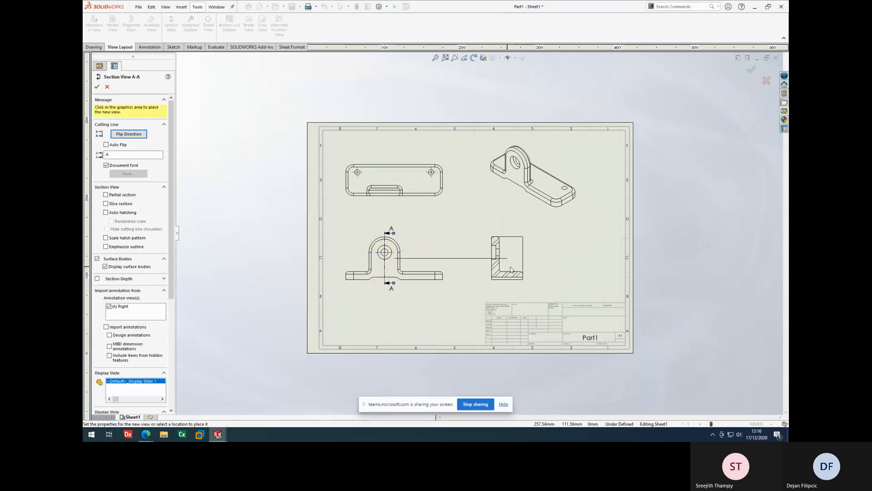
pyautogui.click(518, 270)
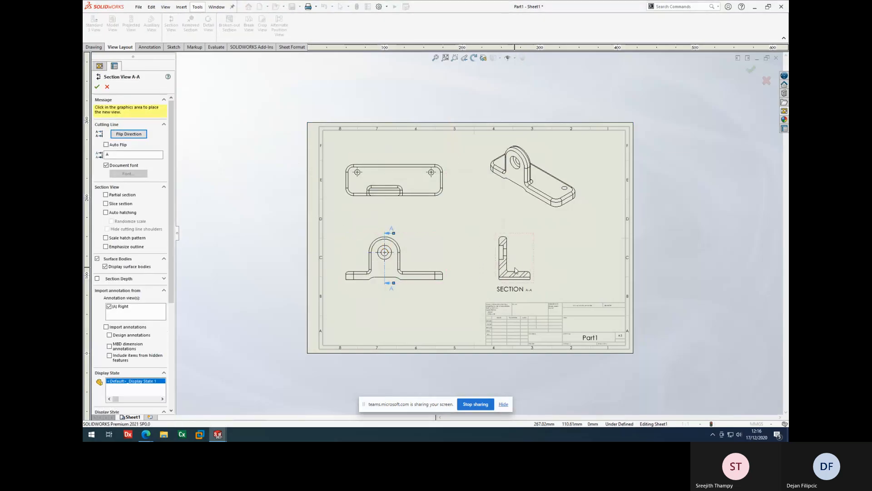
pyautogui.click(558, 286)
pyautogui.scroll(-1, 536, 251)
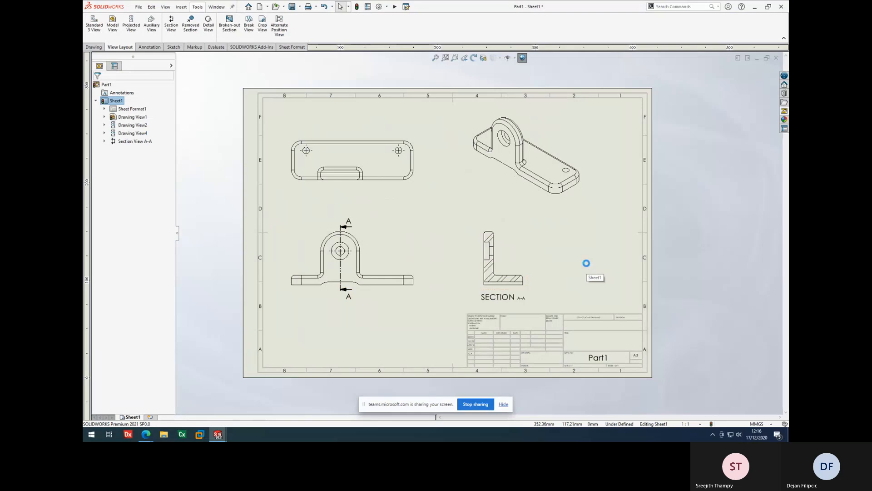
# Set the isometric view's display style to Shaded With Edges and close its properties.
pyautogui.click(566, 157)
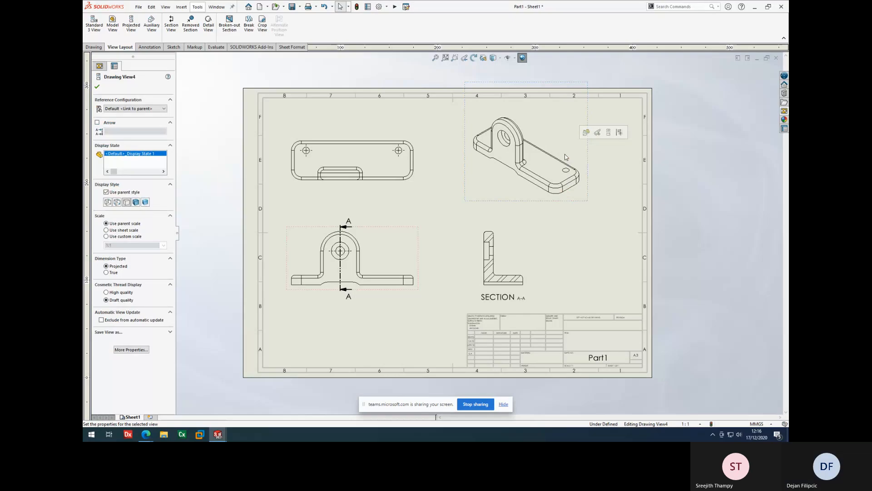
pyautogui.click(135, 202)
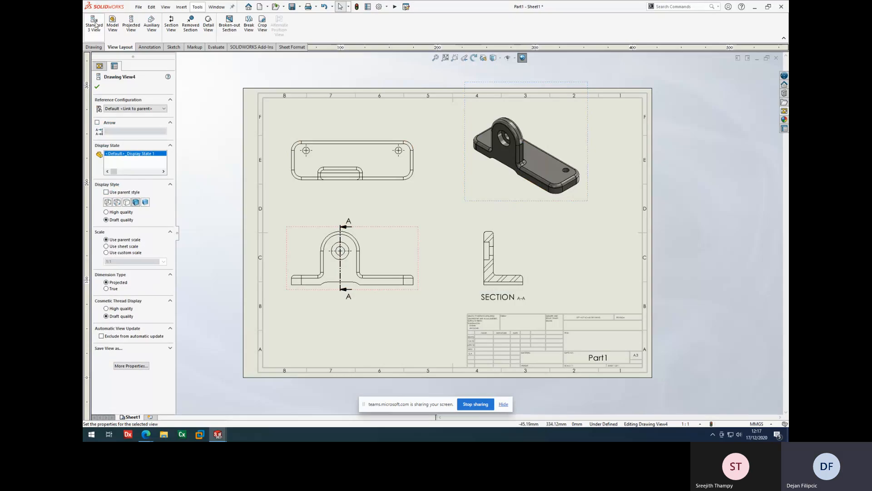
pyautogui.click(97, 89)
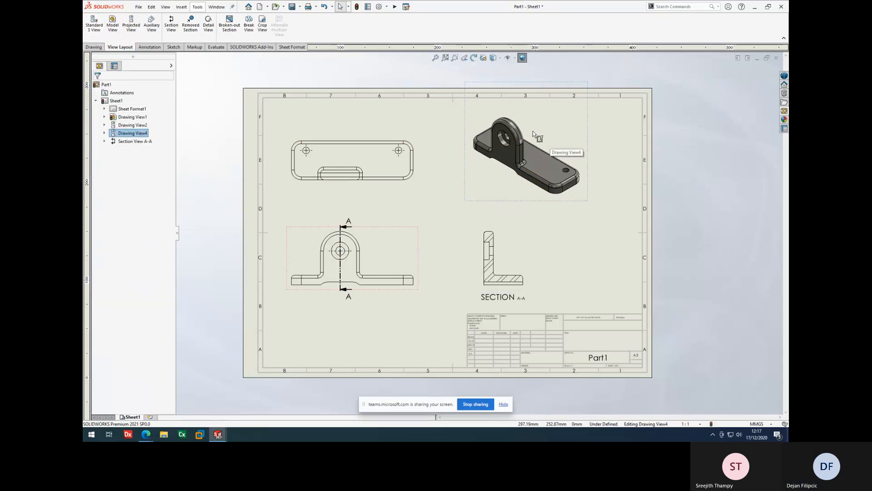
pyautogui.click(444, 241)
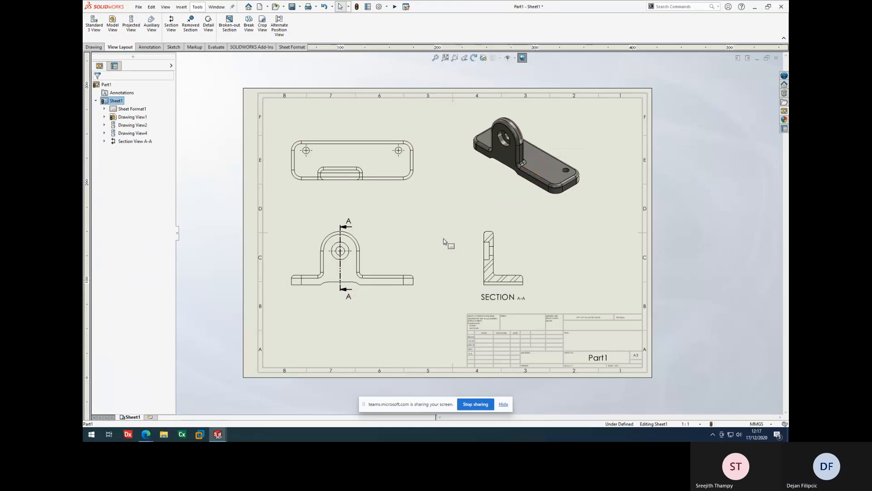
# Insert the model dimensions into all views with Model Items, using the entire model as the source.
pyautogui.click(148, 47)
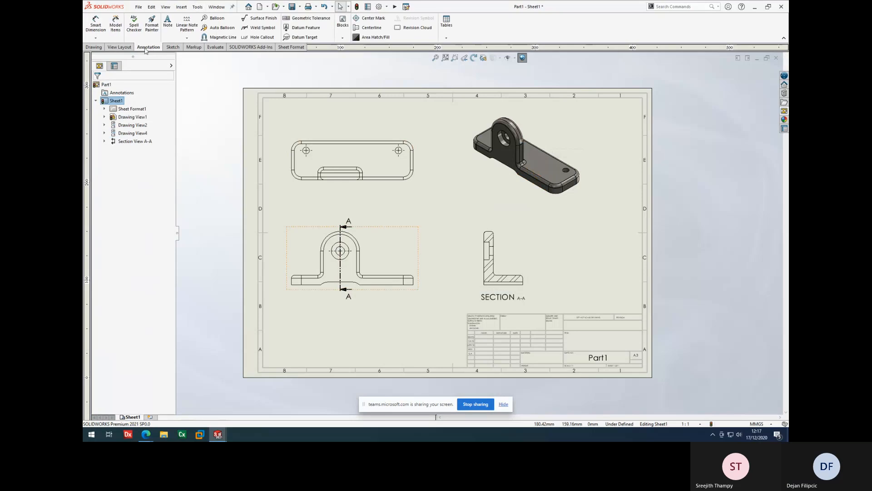
pyautogui.click(117, 27)
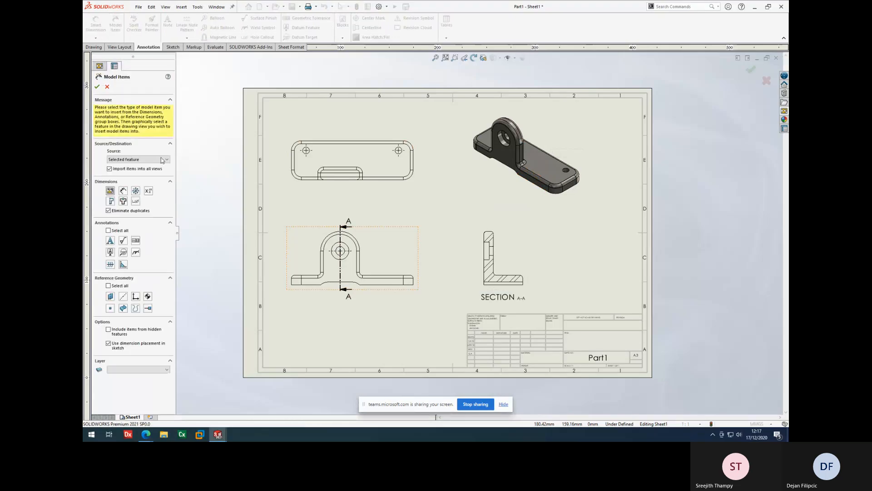
pyautogui.click(162, 159)
pyautogui.click(155, 166)
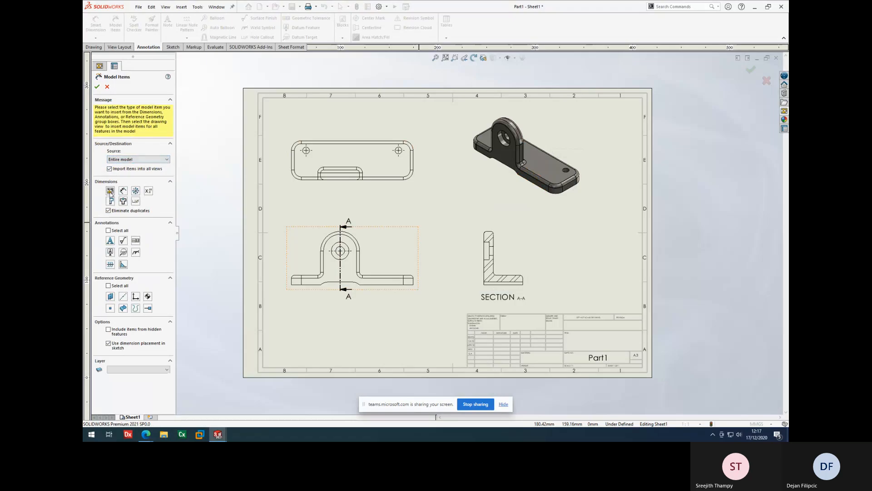
pyautogui.click(96, 88)
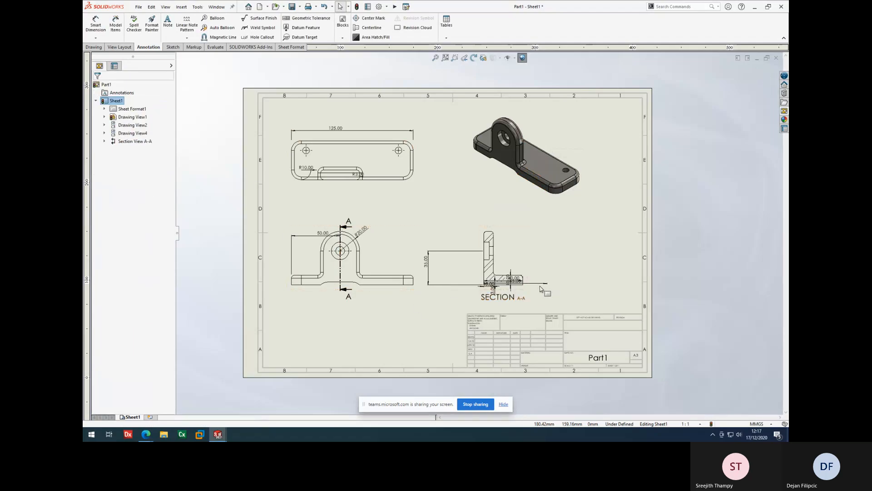
# Select all annotations on the sheet and auto-arrange the dimensions around the views.
pyautogui.scroll(-2, 539, 288)
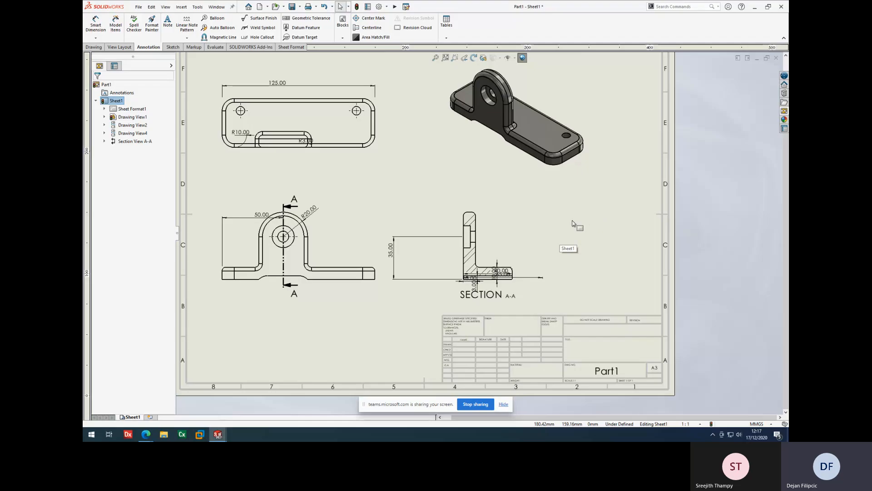
pyautogui.hotkey('ctrl', 'a')
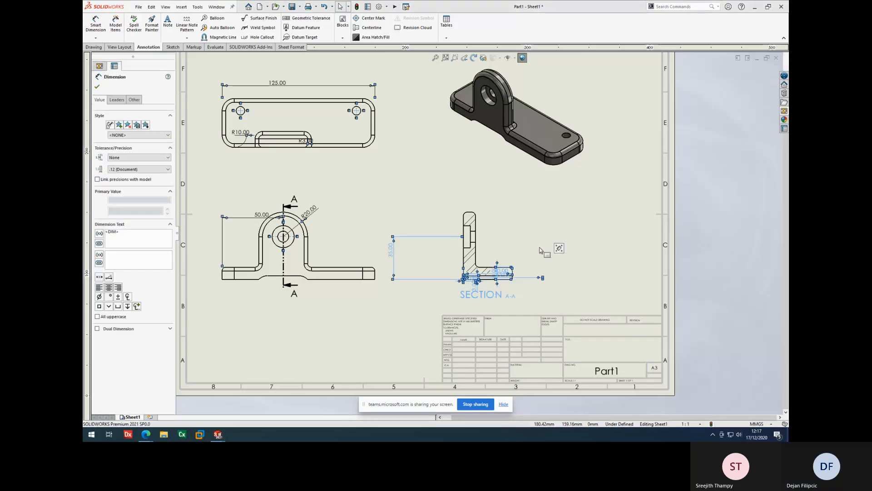
pyautogui.moveTo(560, 249)
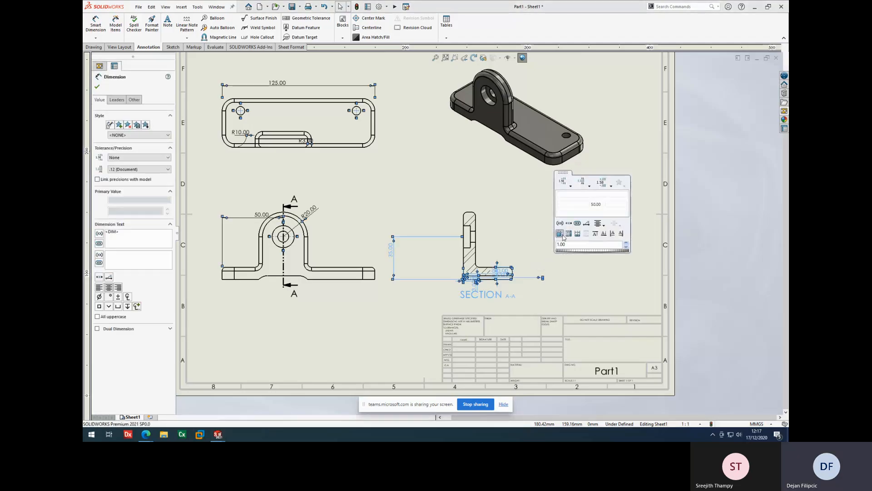
pyautogui.click(561, 234)
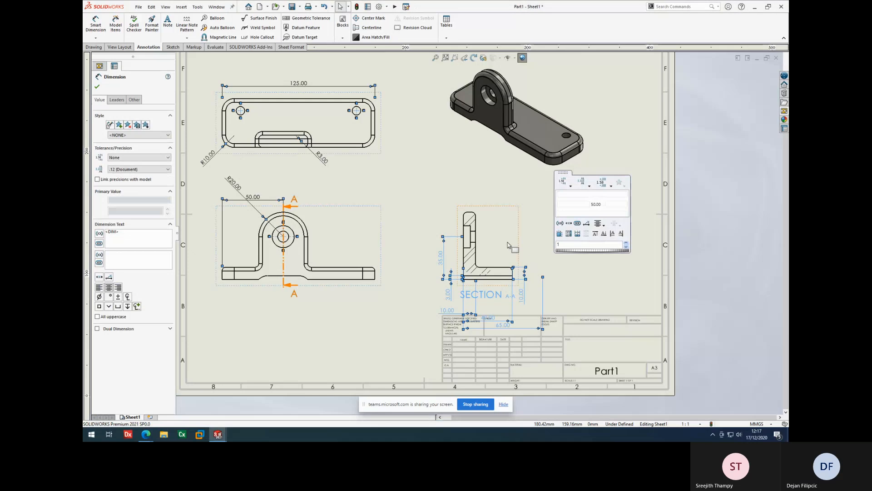
# Move the front view up and left on the sheet, and place the section label beside the section view's upright.
pyautogui.click(516, 210)
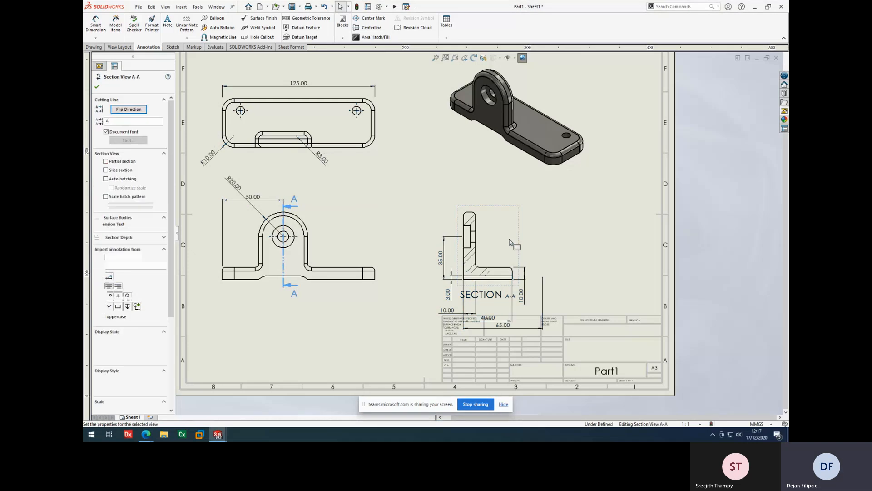
pyautogui.click(514, 205)
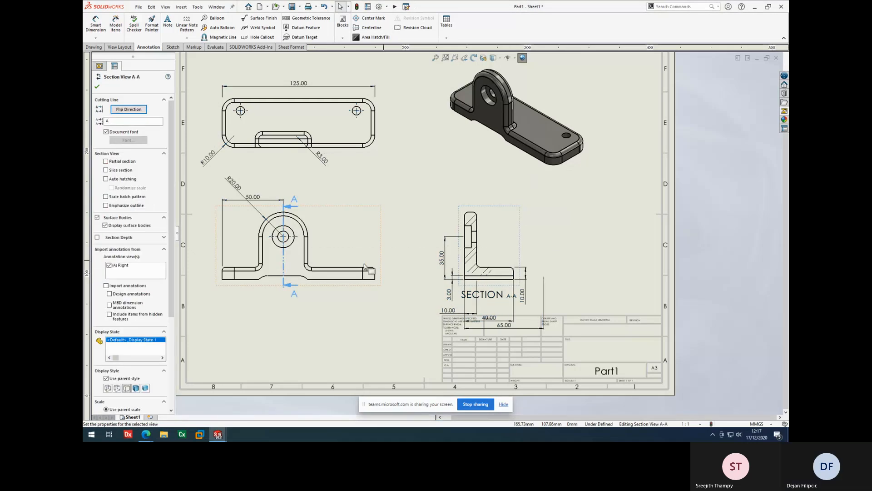
pyautogui.press('Escape')
pyautogui.moveTo(381, 223)
pyautogui.mouseDown()
pyautogui.moveTo(389, 206)
pyautogui.moveTo(363, 201)
pyautogui.mouseUp()
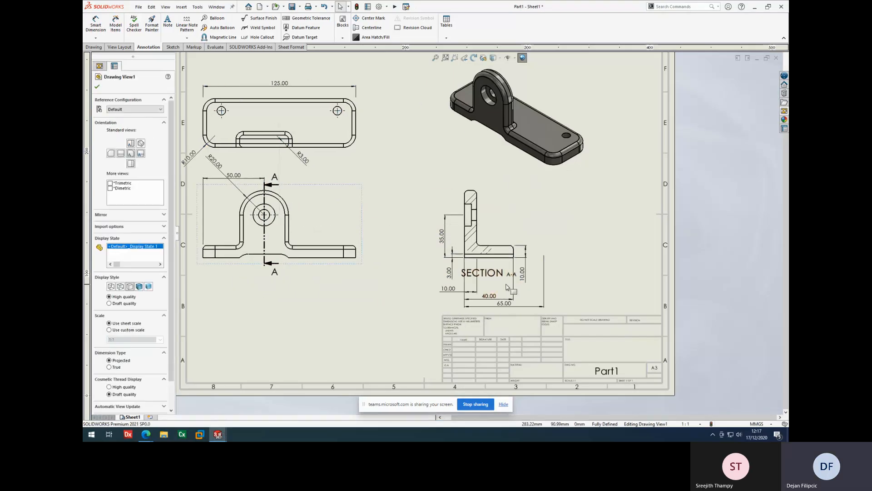
pyautogui.moveTo(499, 274); pyautogui.dragTo(521, 227)
pyautogui.click(580, 250)
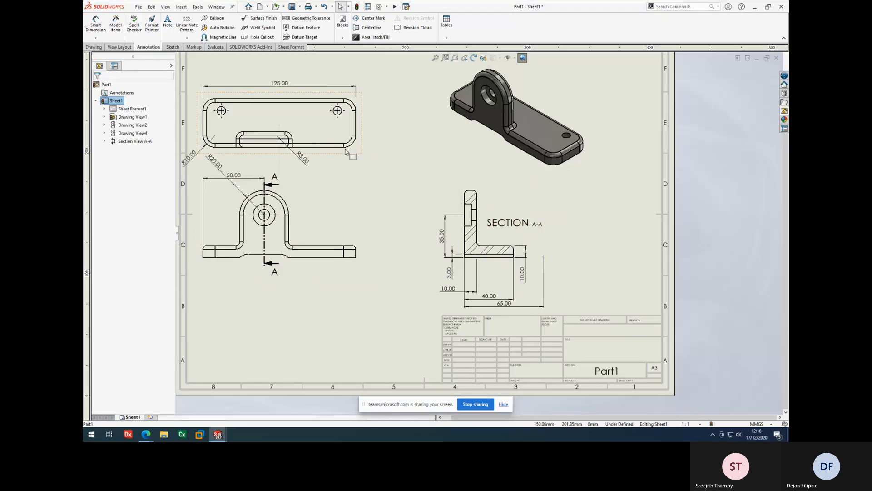
# Move the top view slightly up and shift the aligned front and top views slightly right.
pyautogui.scroll(2, 349, 153)
pyautogui.scroll(-2, 291, 148)
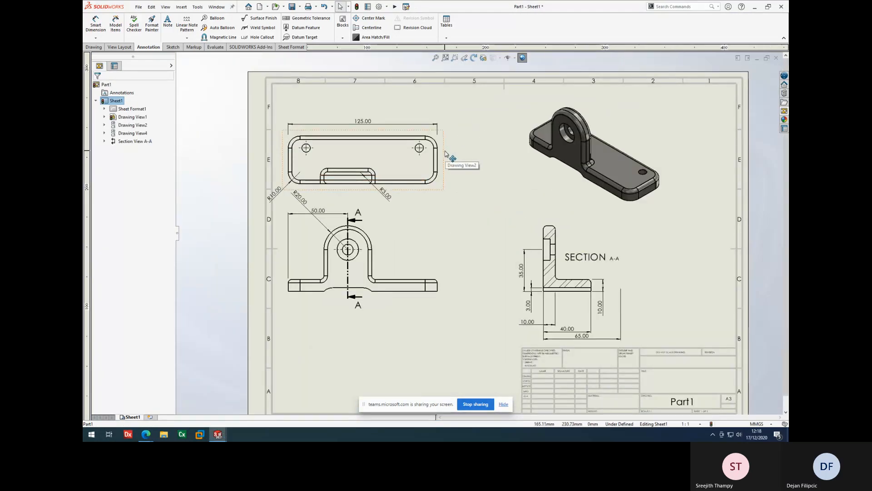
pyautogui.moveTo(444, 151); pyautogui.dragTo(464, 150)
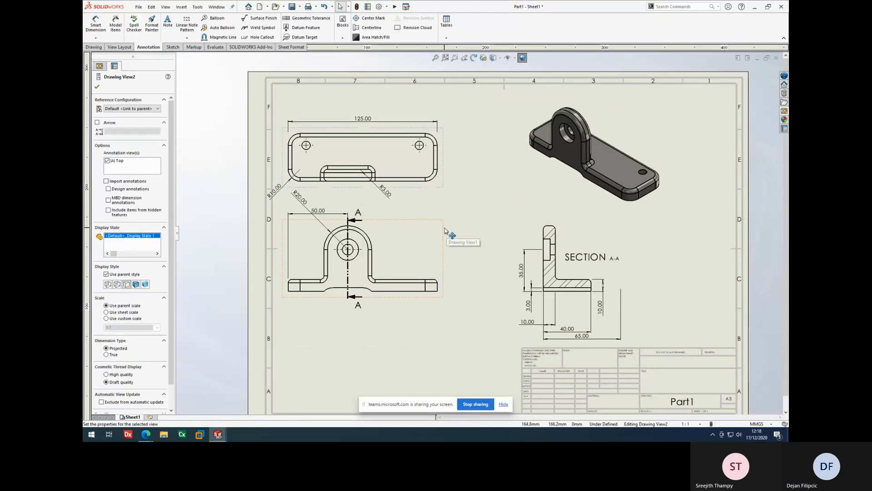
pyautogui.moveTo(452, 234); pyautogui.dragTo(463, 232)
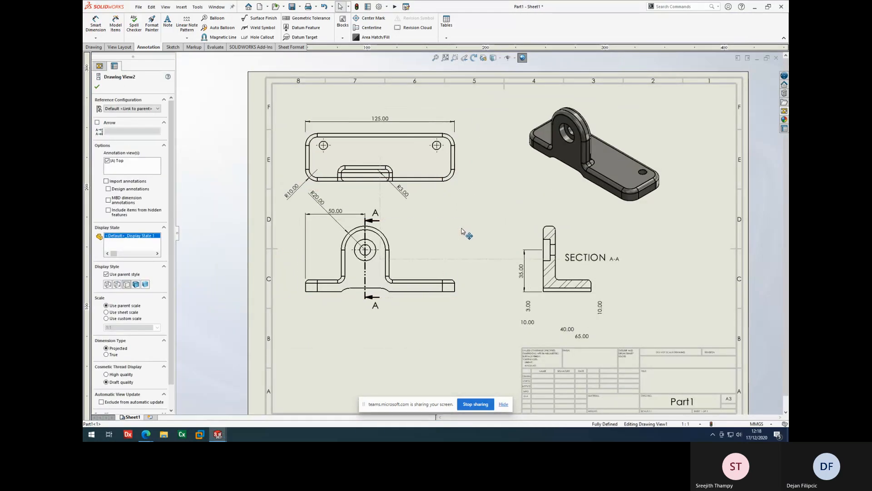
# Try to move the R3 fillet dimension from the top view into the section view.
pyautogui.click(409, 194)
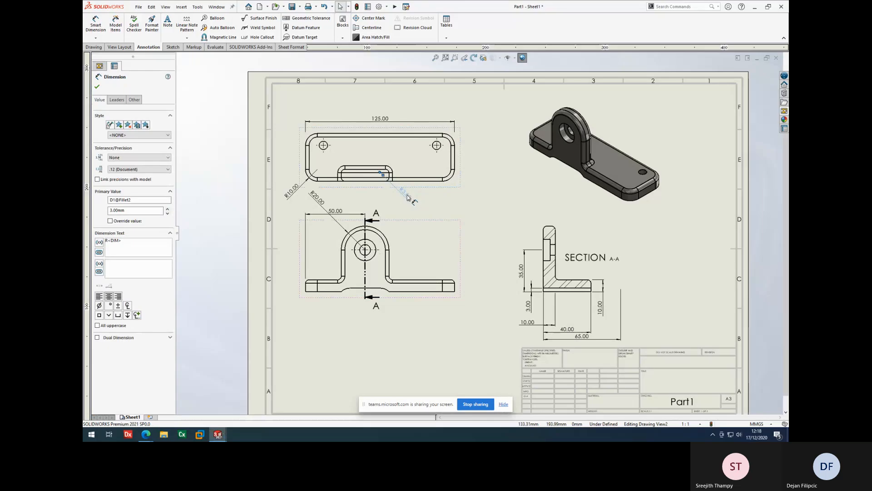
pyautogui.keyDown('shift'); pyautogui.moveTo(406, 196); pyautogui.dragTo(417, 196); pyautogui.keyUp('shift')
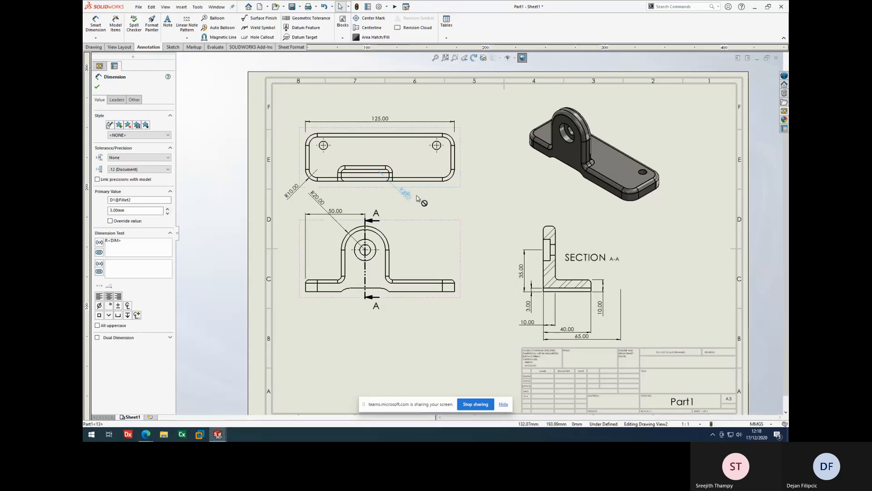
pyautogui.click(546, 215)
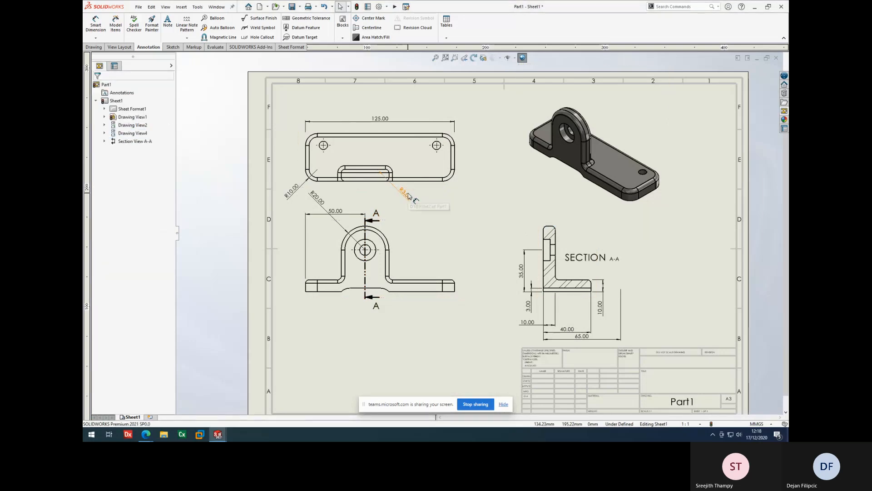
pyautogui.click(409, 196)
pyautogui.keyDown('shift'); pyautogui.moveTo(409, 196); pyautogui.dragTo(420, 205); pyautogui.keyUp('shift')
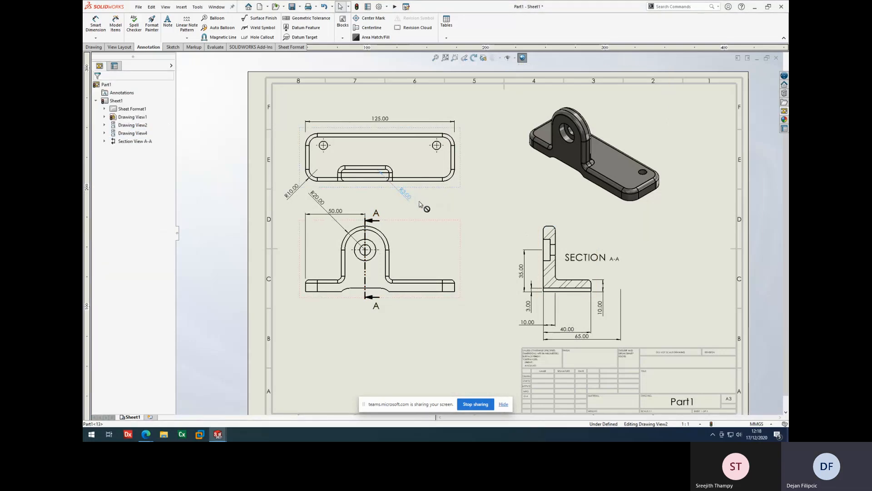
pyautogui.keyDown('shift'); pyautogui.moveTo(489, 239); pyautogui.dragTo(555, 241); pyautogui.keyUp('shift')
# Delete the R3 fillet dimension from the top view.
pyautogui.click(424, 201)
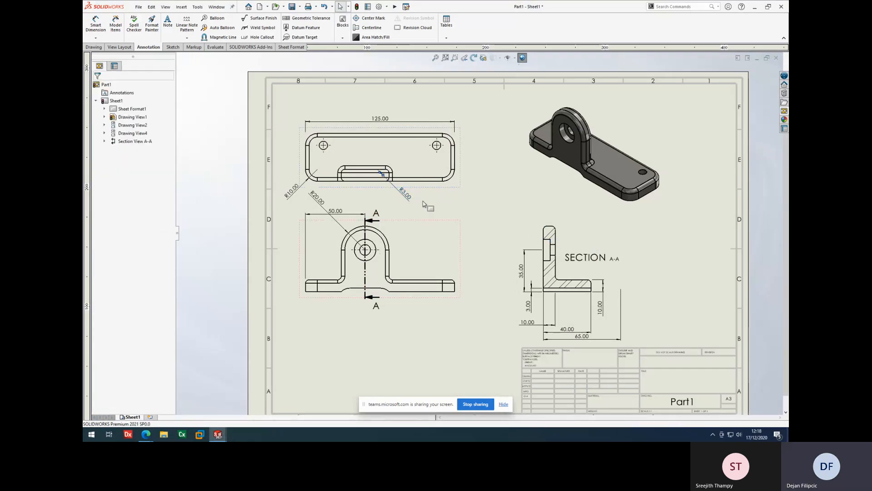
pyautogui.click(408, 197)
pyautogui.press('Delete')
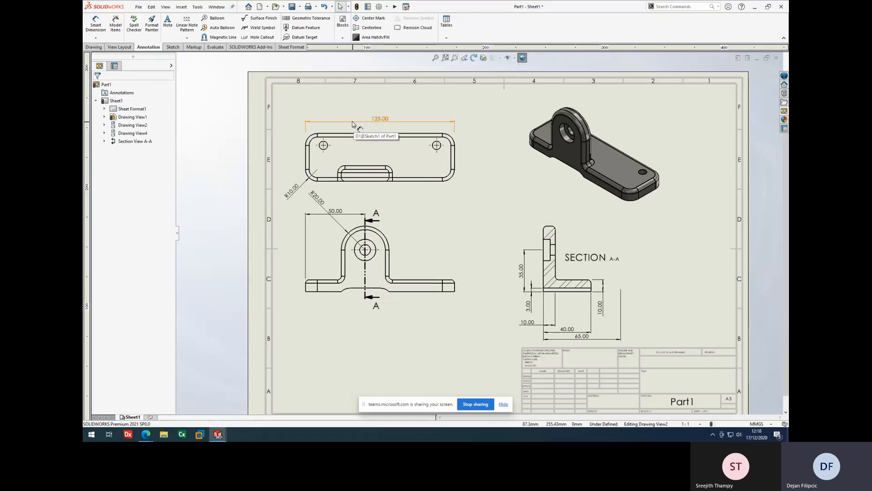
# Try to move the 125 mm length dimension from the top view into the front view.
pyautogui.moveTo(353, 121)
pyautogui.keyDown('shift'); pyautogui.mouseDown()
pyautogui.moveTo(369, 275)
pyautogui.moveTo(363, 310)
pyautogui.moveTo(354, 294)
pyautogui.moveTo(410, 256)
pyautogui.mouseUp(); pyautogui.keyUp('shift')
pyautogui.click(410, 256)
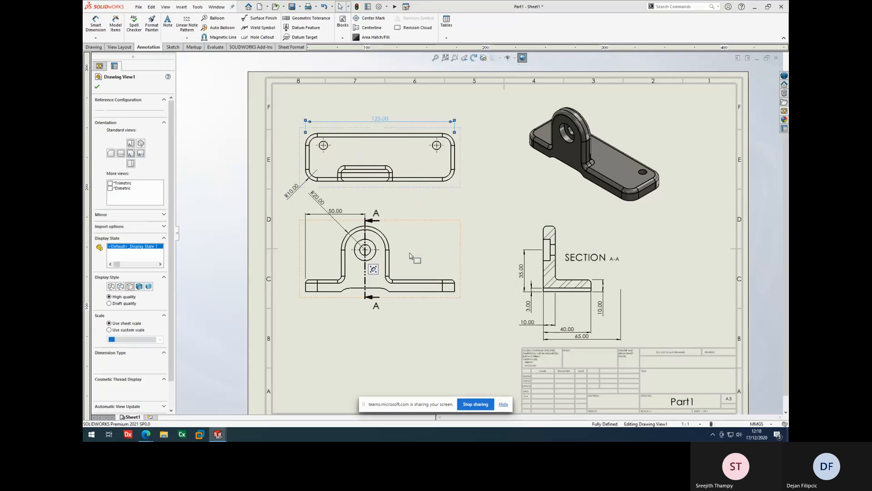
pyautogui.click(380, 120)
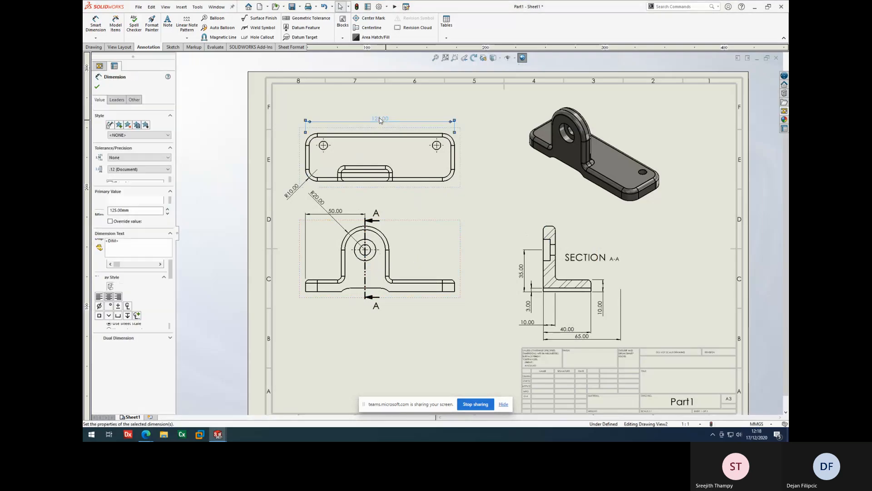
pyautogui.keyDown('shift'); pyautogui.moveTo(381, 121); pyautogui.dragTo(398, 125); pyautogui.keyUp('shift')
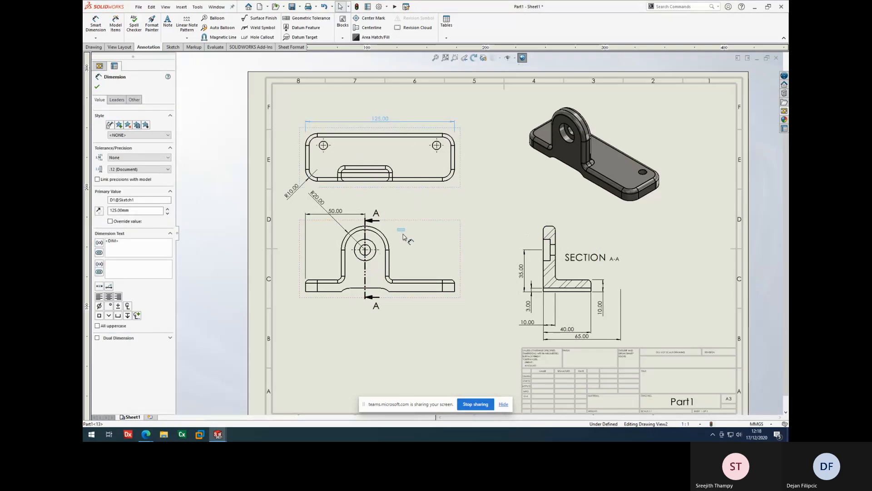
pyautogui.keyDown('shift'); pyautogui.moveTo(403, 234); pyautogui.dragTo(403, 236); pyautogui.keyUp('shift')
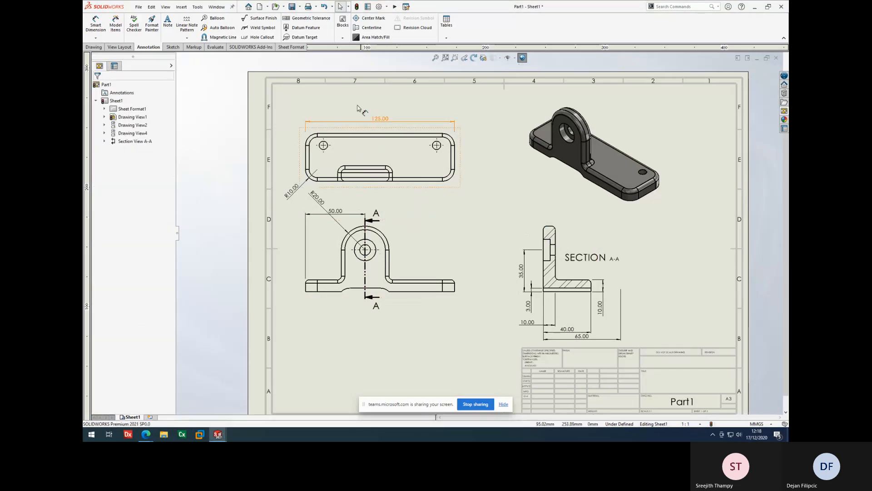
# Copy the 125 mm length dimension from the top view to below the front view and delete the copy.
pyautogui.moveTo(376, 123); pyautogui.dragTo(395, 237)
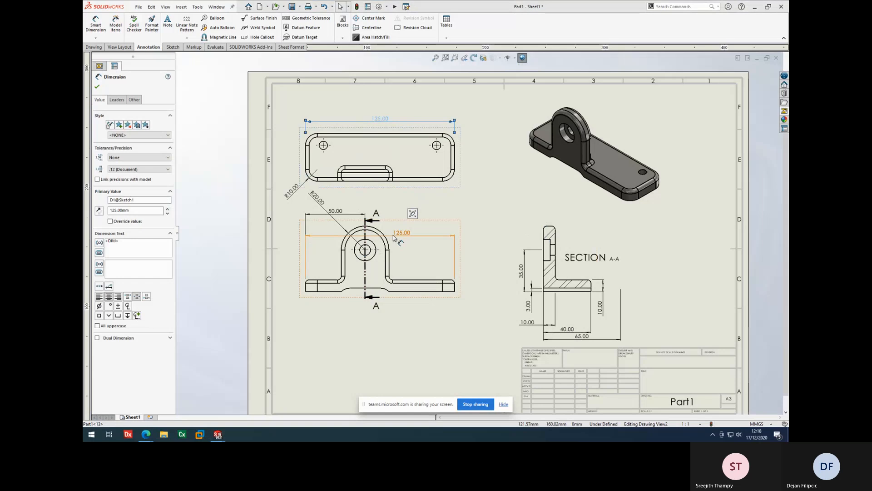
pyautogui.click(410, 210)
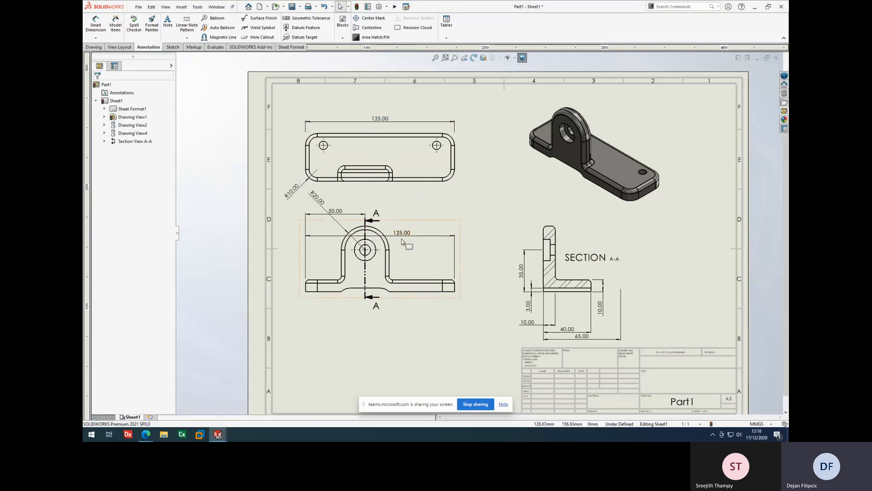
pyautogui.moveTo(402, 236); pyautogui.dragTo(389, 330)
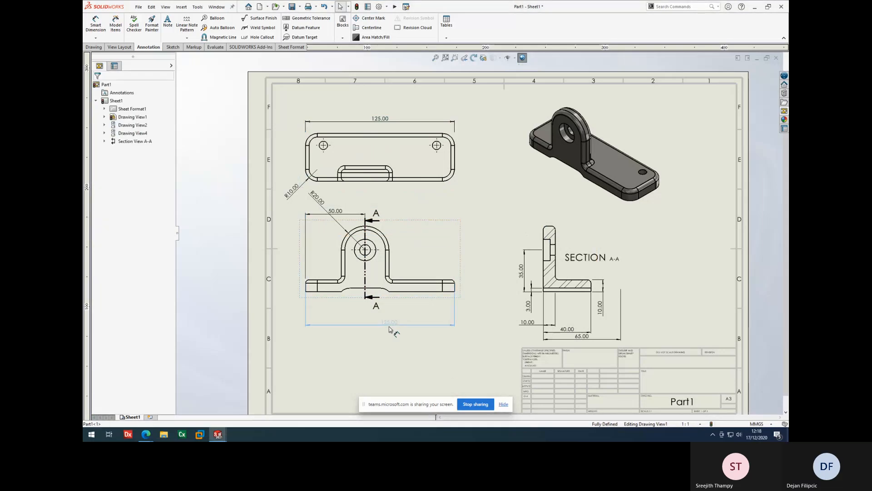
pyautogui.click(382, 331)
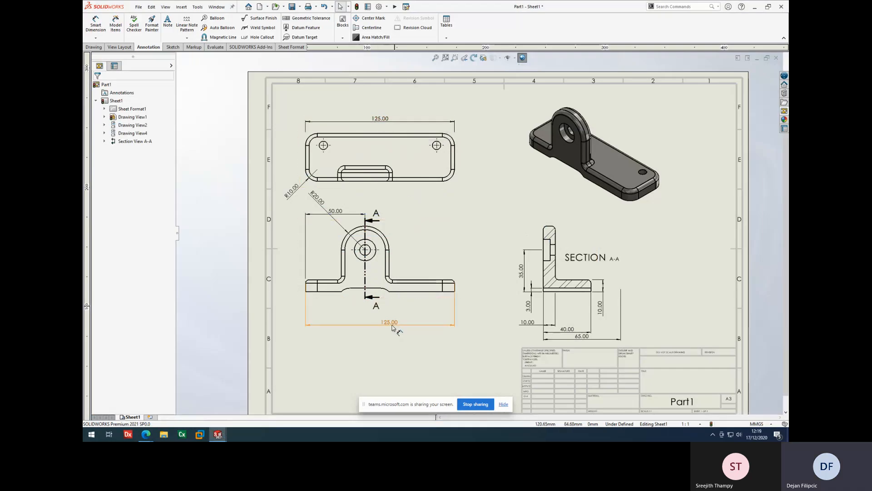
pyautogui.click(393, 326)
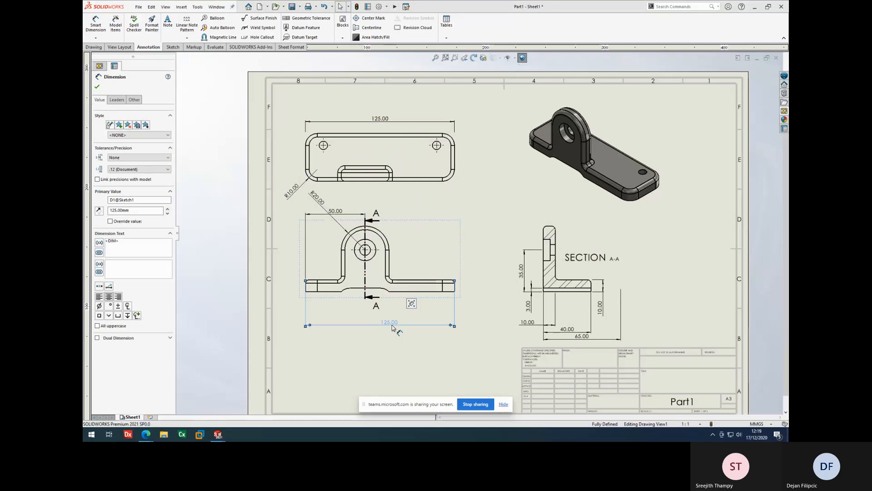
pyautogui.press('Delete')
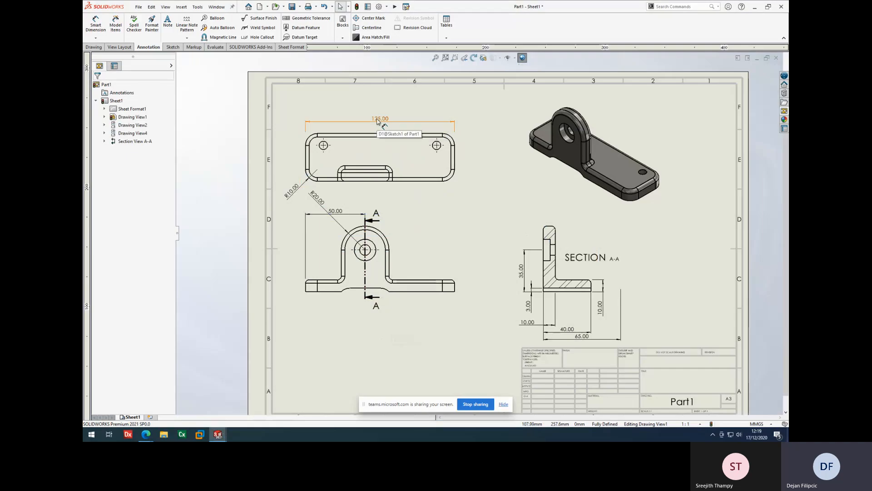
# Move the 125 mm length dimension from the top view into the front view, placing it below the base.
pyautogui.moveTo(377, 120); pyautogui.dragTo(389, 138)
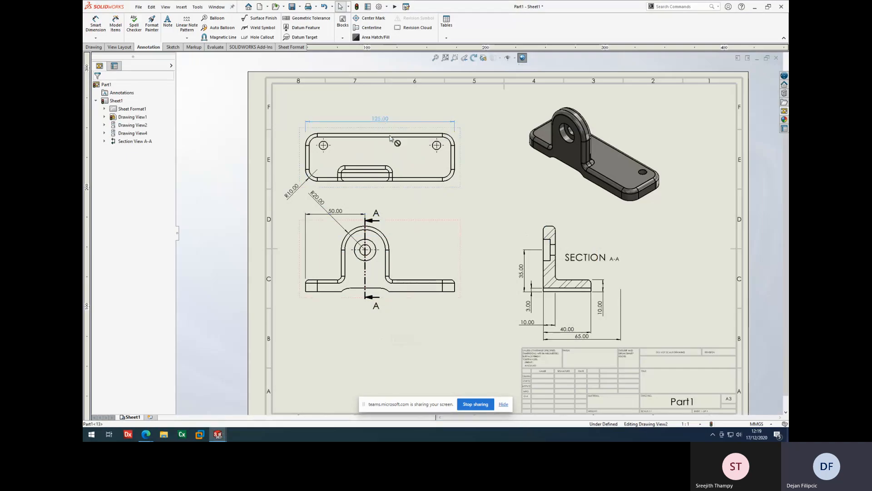
pyautogui.moveTo(411, 275); pyautogui.dragTo(411, 269)
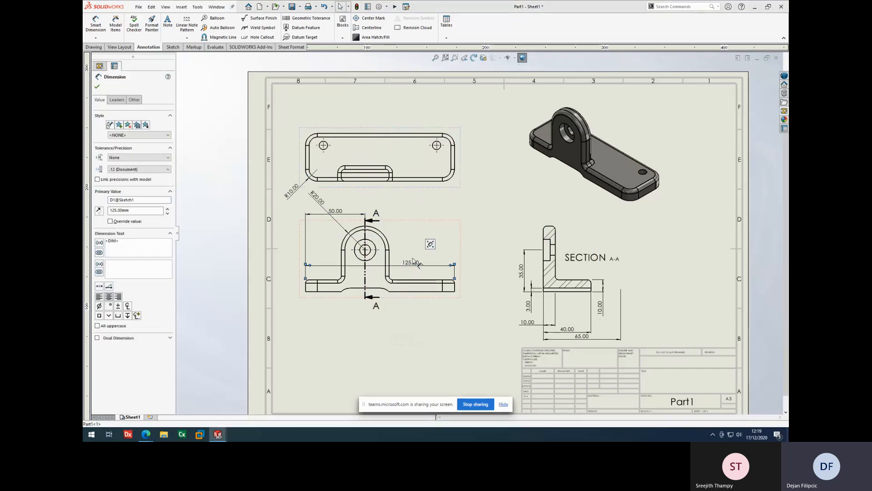
pyautogui.moveTo(414, 263); pyautogui.dragTo(414, 318)
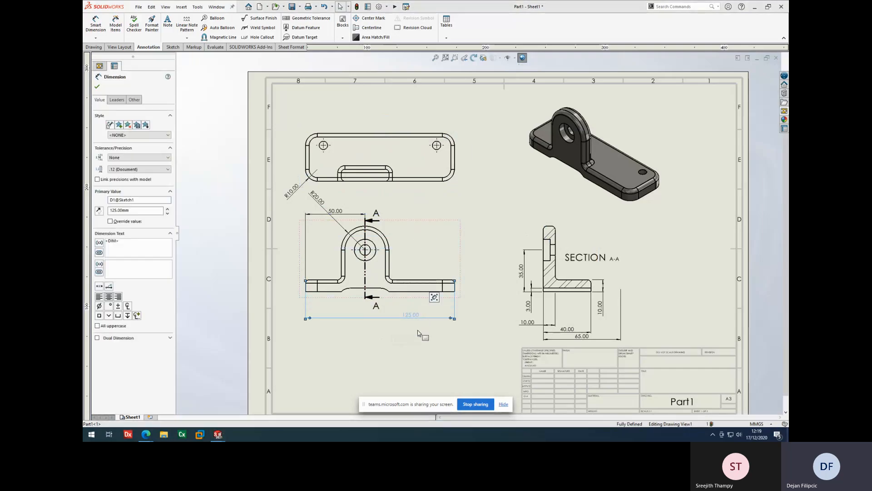
pyautogui.click(414, 335)
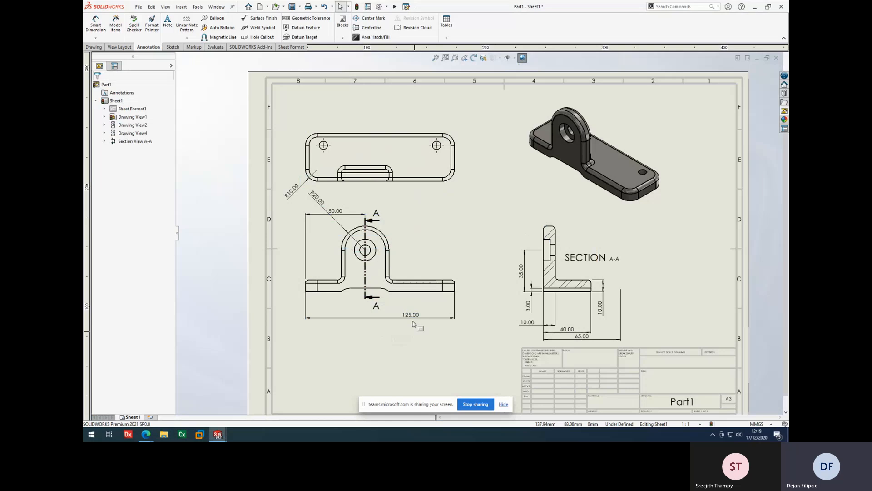
# Move the 125 mm length dimension back above the top view and return it to below the front view's base.
pyautogui.click(414, 319)
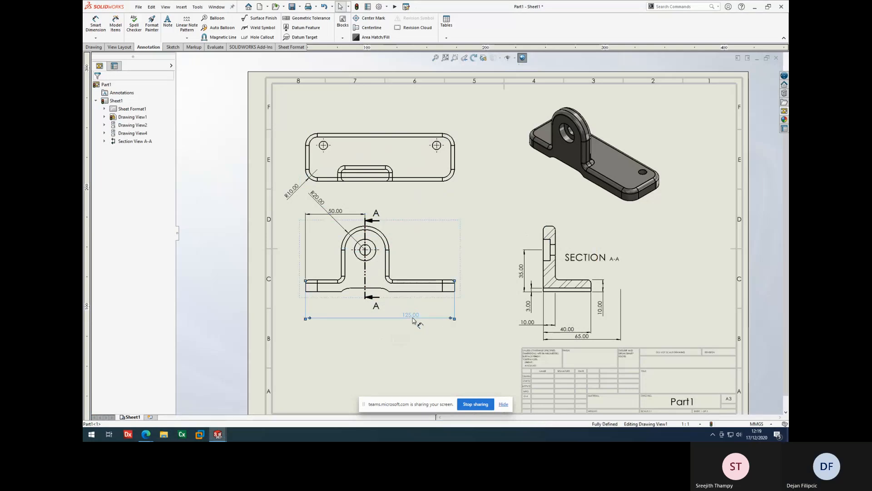
pyautogui.moveTo(413, 319); pyautogui.dragTo(414, 253)
pyautogui.moveTo(415, 173); pyautogui.dragTo(401, 112)
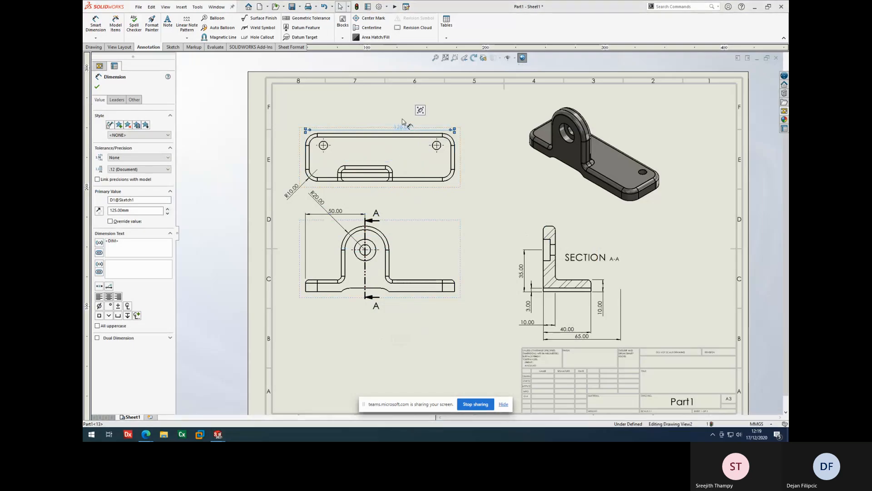
pyautogui.click(408, 123)
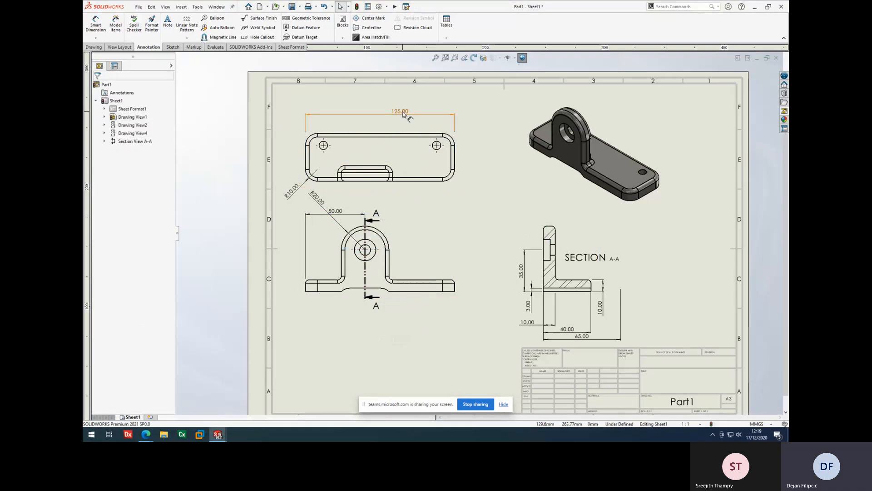
pyautogui.moveTo(409, 123); pyautogui.dragTo(407, 223)
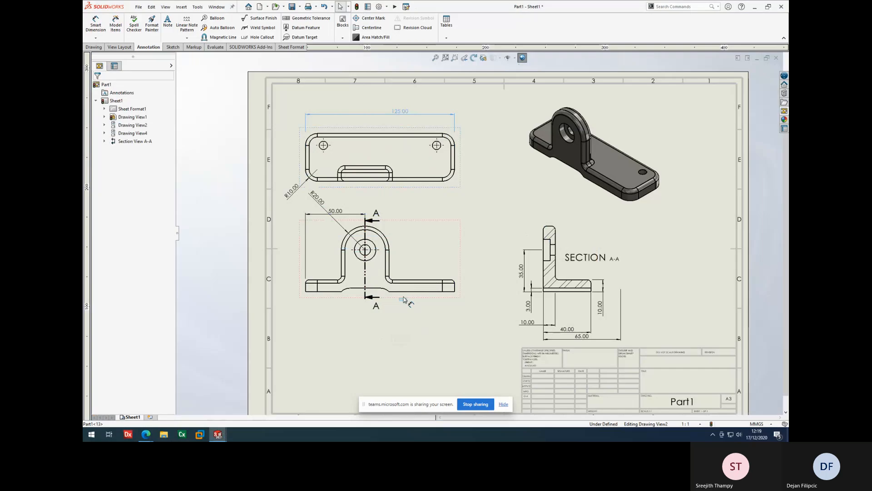
pyautogui.moveTo(404, 298); pyautogui.dragTo(410, 310)
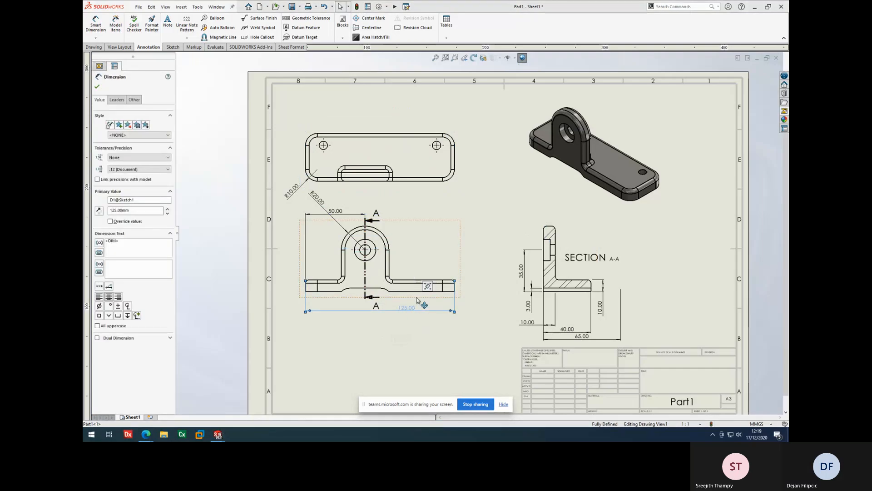
# Examine the tolerance types and precision options offered for the front view's 125 mm dimension.
pyautogui.moveTo(427, 287)
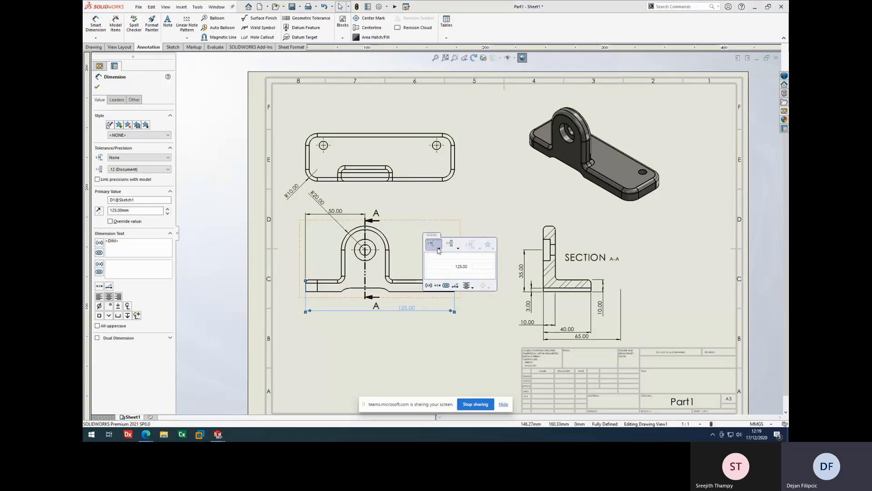
pyautogui.click(439, 249)
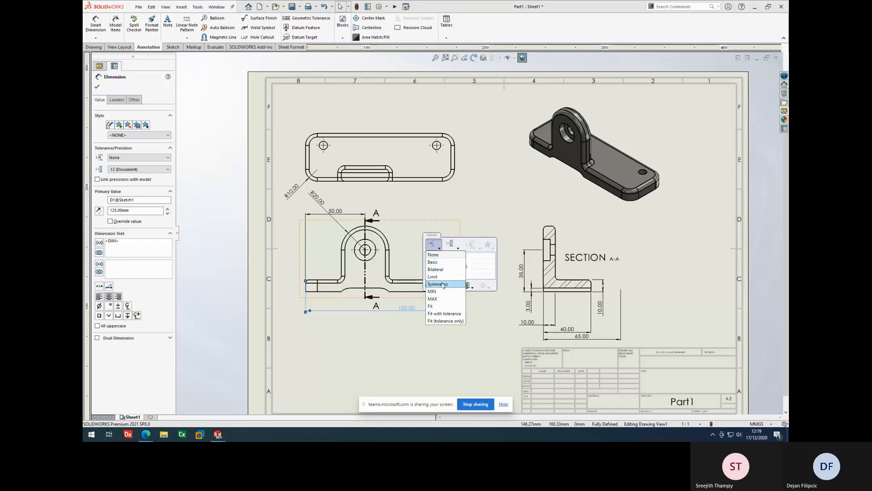
pyautogui.click(439, 250)
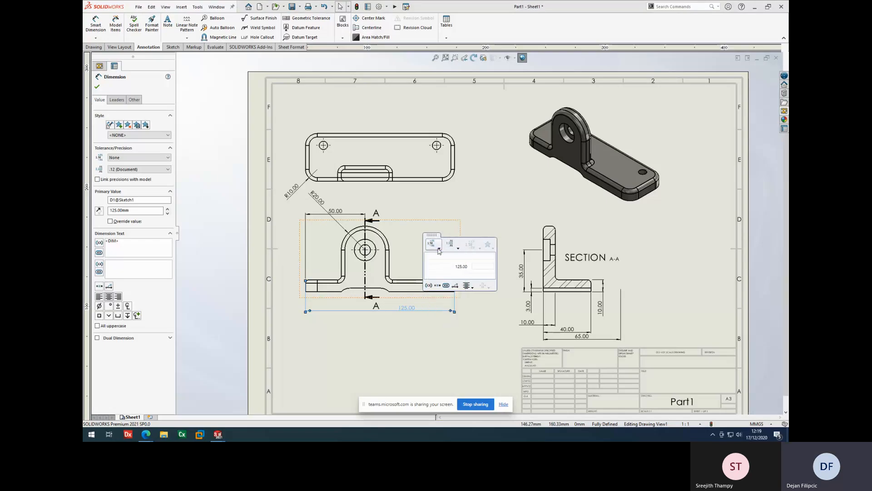
pyautogui.click(452, 248)
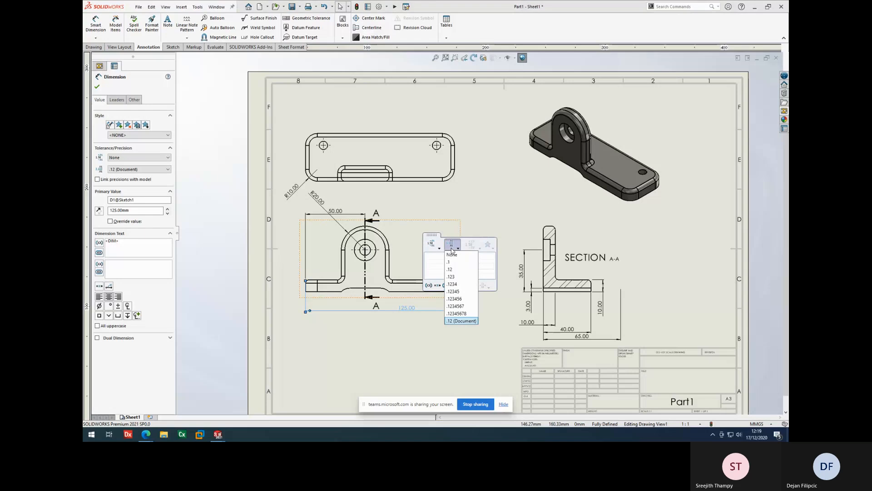
pyautogui.click(452, 249)
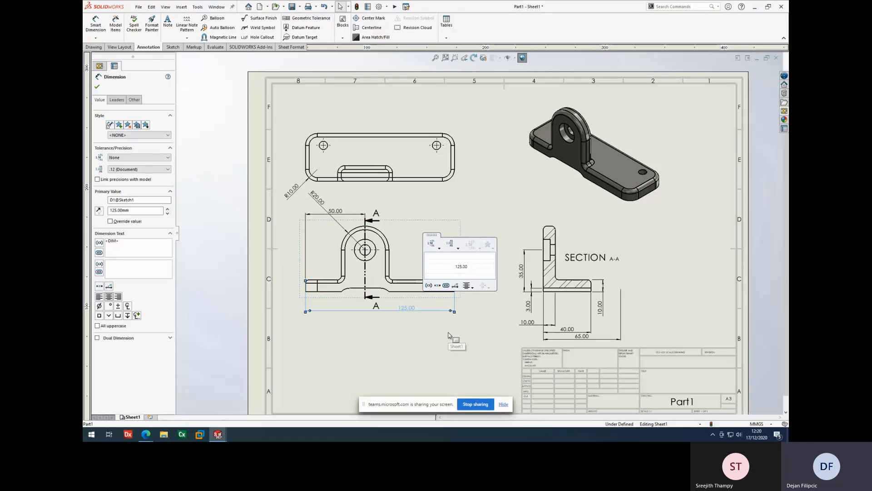
pyautogui.click(448, 335)
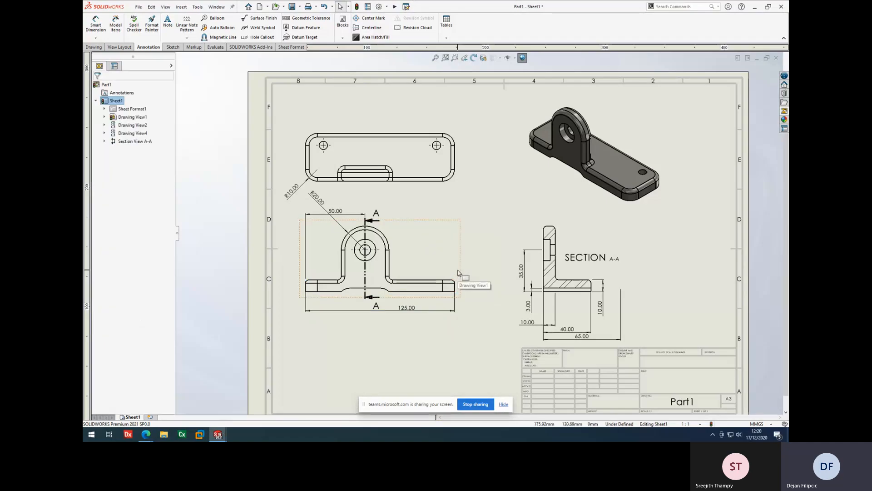
# Move the front view down together with its aligned section view to widen the gap beneath the top view.
pyautogui.moveTo(461, 266); pyautogui.dragTo(463, 287)
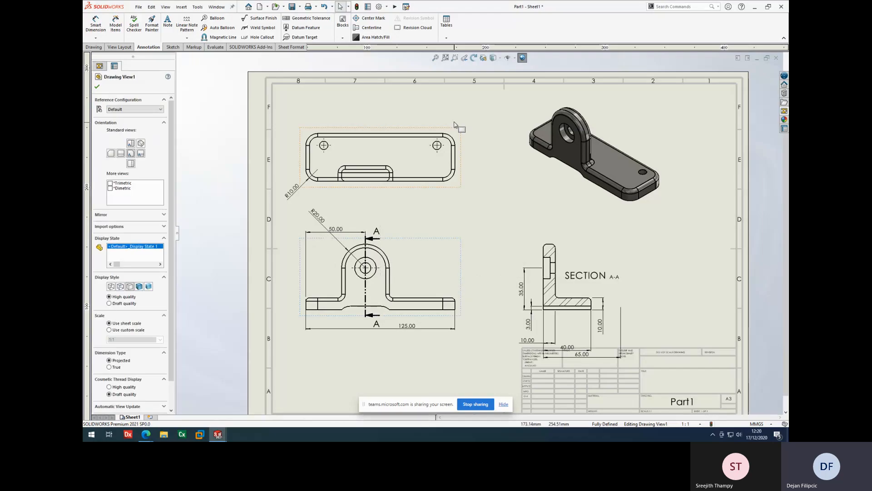
pyautogui.scroll(2, 443, 150)
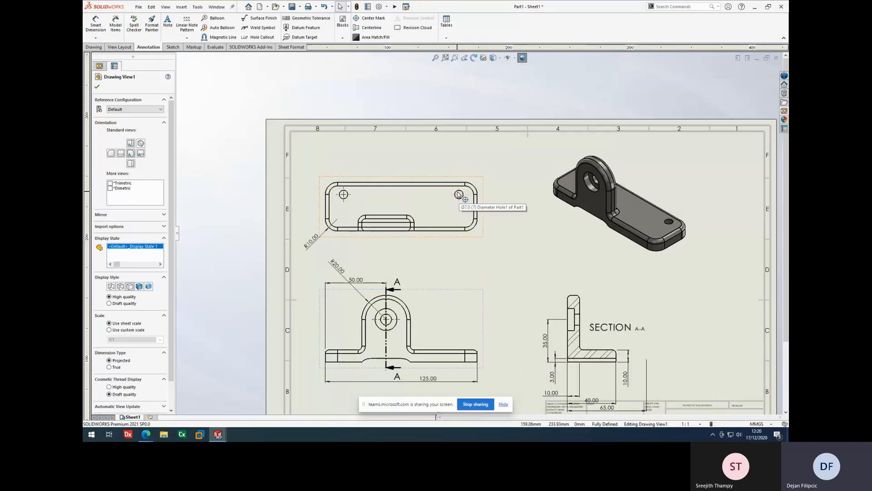
pyautogui.scroll(-2, 459, 195)
pyautogui.press('Escape')
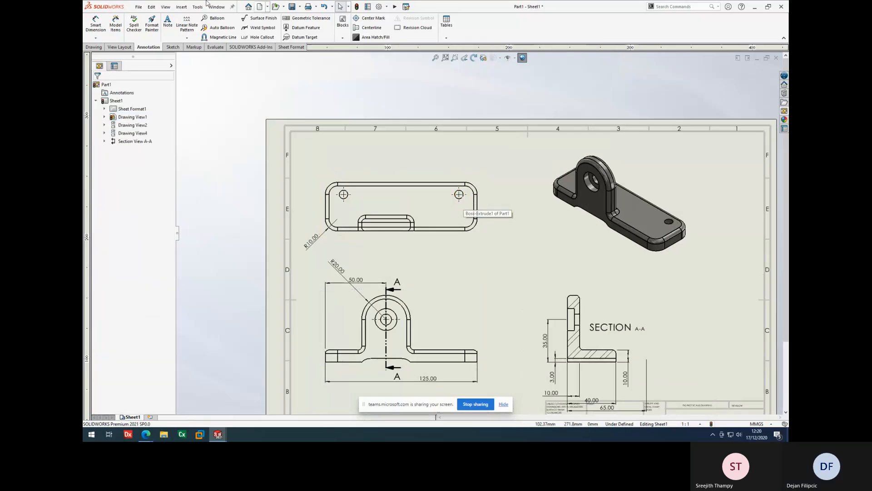
# Switch from the drawing sheet to the open Part1.SLDPRT model.
pyautogui.click(215, 7)
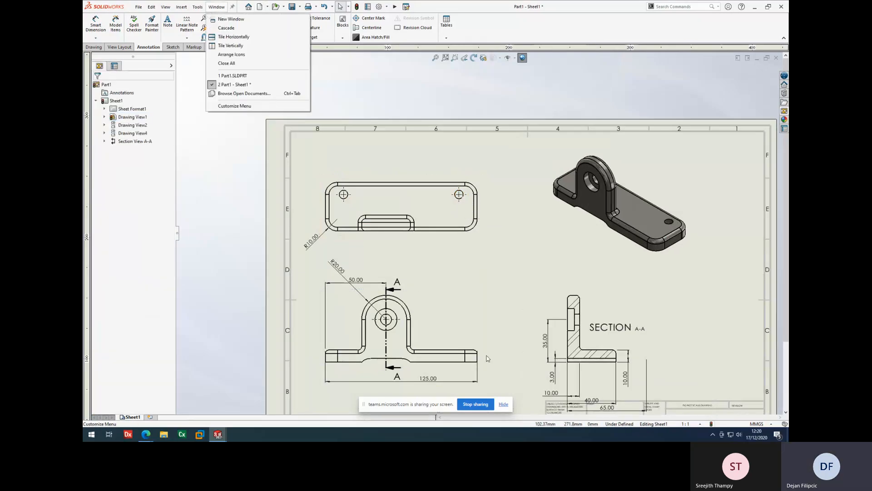
pyautogui.click(488, 359)
pyautogui.click(475, 335)
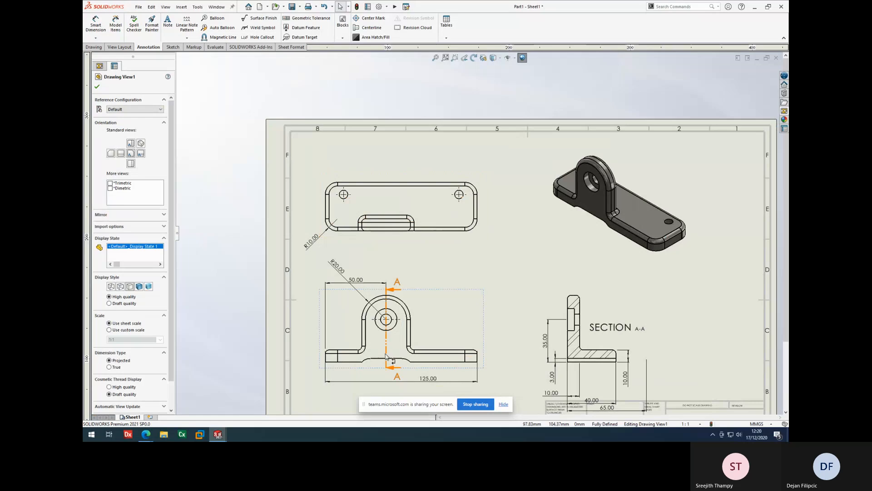
pyautogui.click(197, 7)
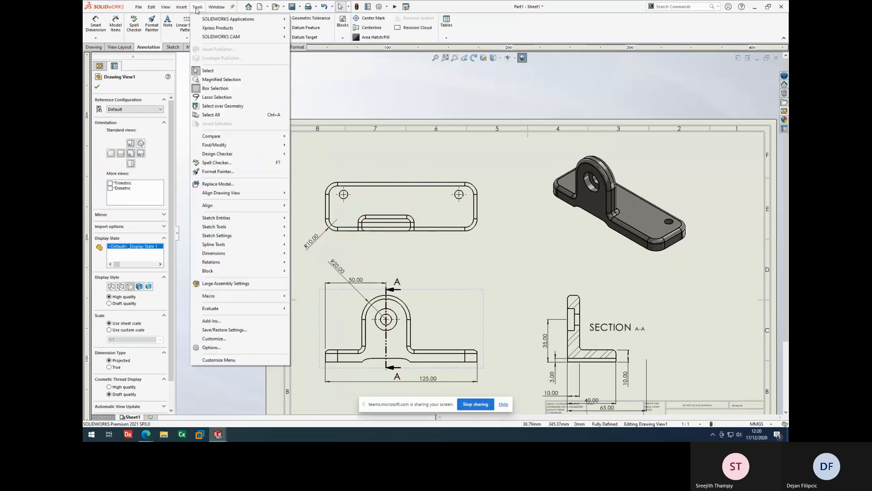
pyautogui.moveTo(214, 8)
pyautogui.click(232, 76)
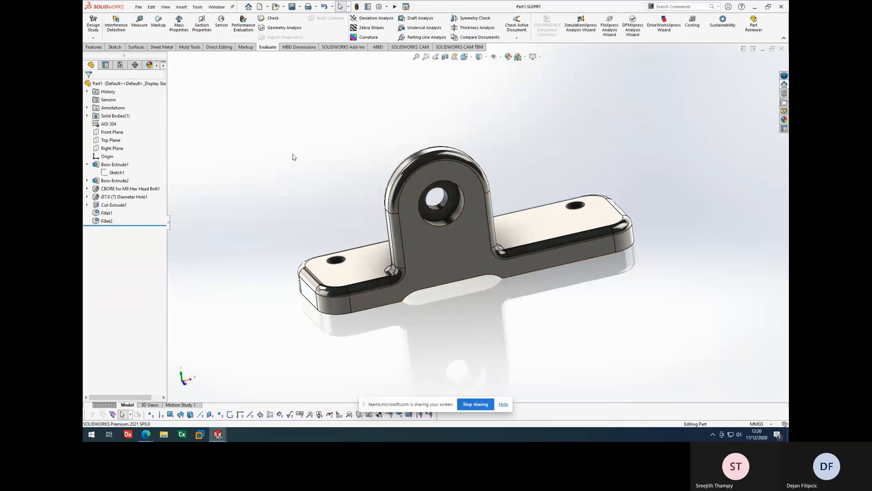
# Start a sketch on the top face of the bracket's base plate.
pyautogui.moveTo(292, 154); pyautogui.dragTo(422, 277, button='middle')
pyautogui.rightClick(441, 245)
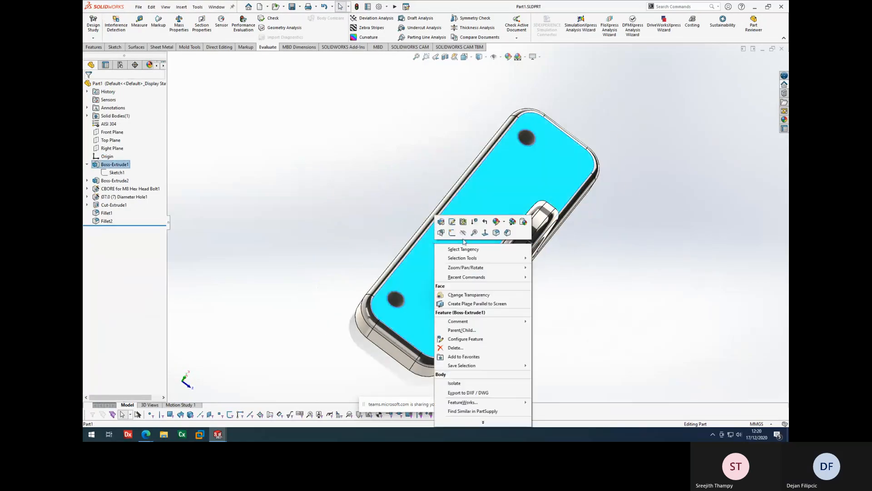
pyautogui.click(448, 236)
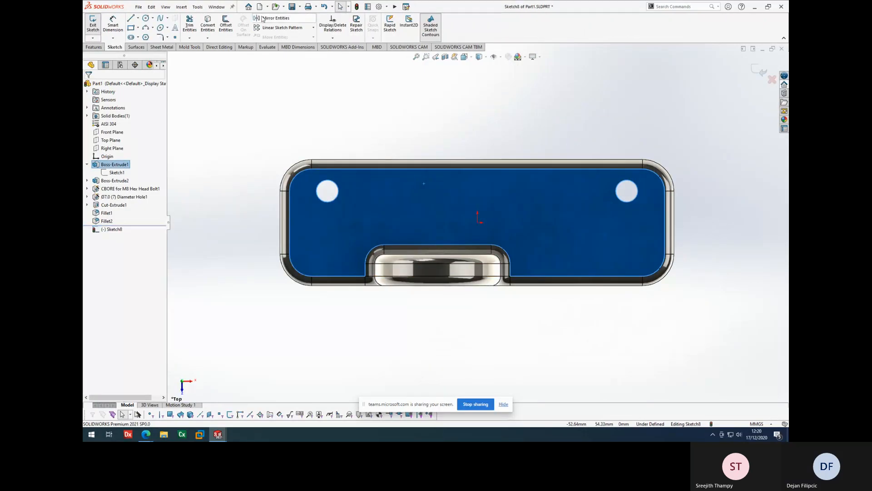
# Sketch a vertical line about 43 mm long from the upright's middle past the base's far edge and convert it to construction geometry.
pyautogui.click(138, 19)
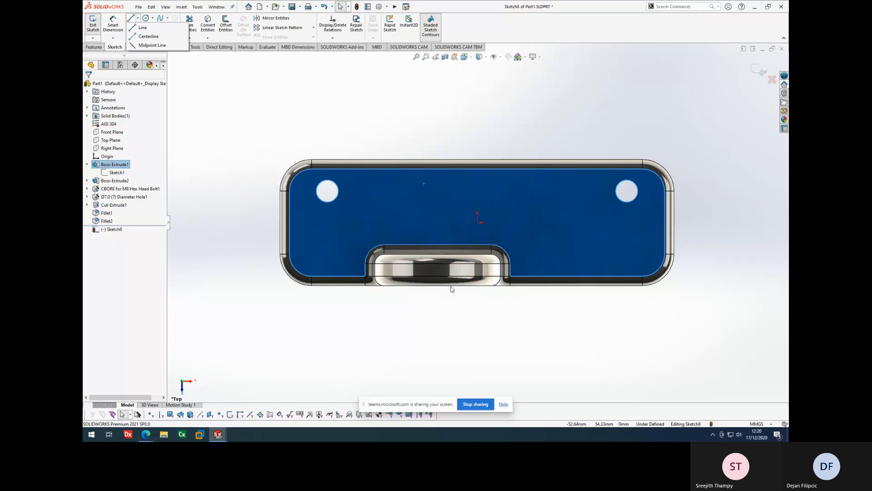
pyautogui.click(143, 27)
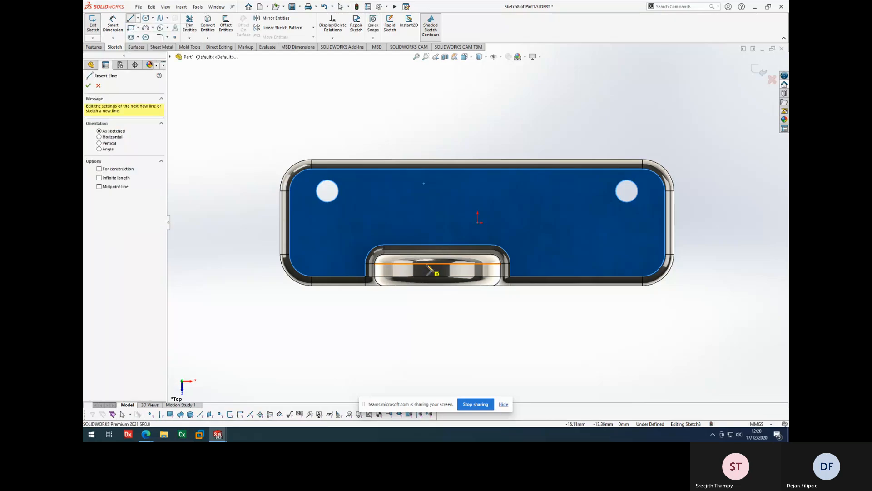
pyautogui.click(437, 263)
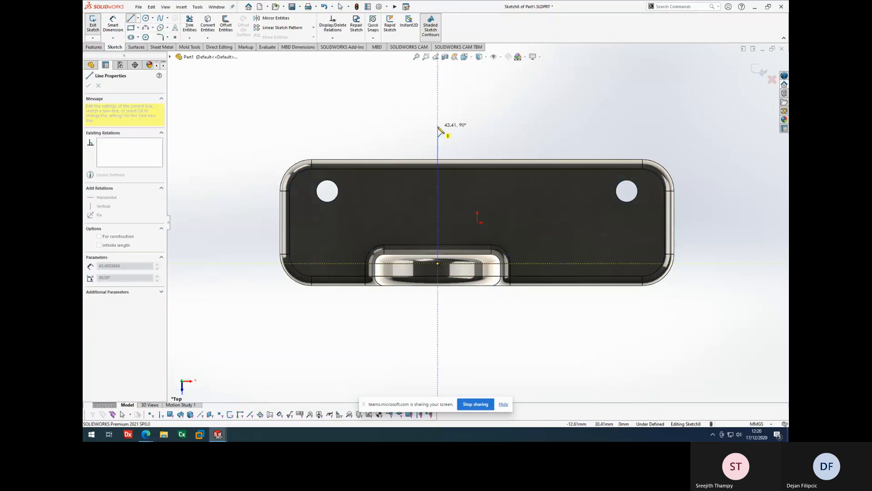
pyautogui.click(438, 127)
pyautogui.press('Escape')
pyautogui.rightClick(440, 142)
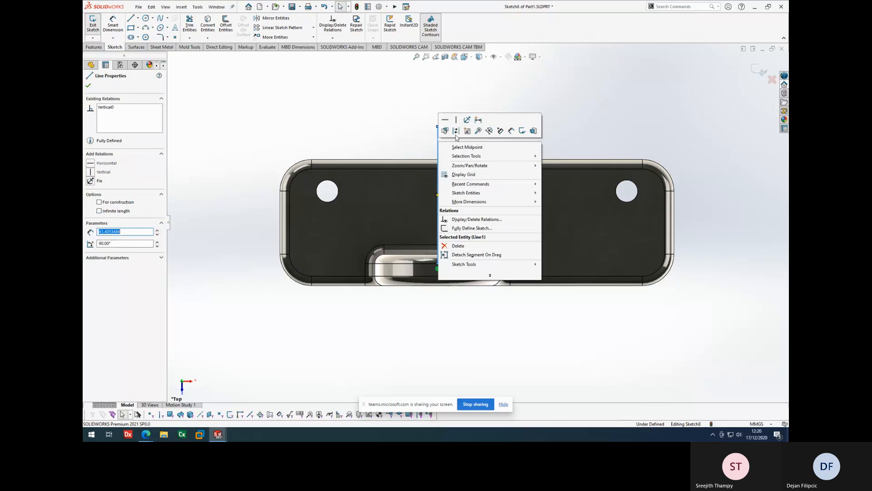
pyautogui.click(454, 131)
pyautogui.click(450, 146)
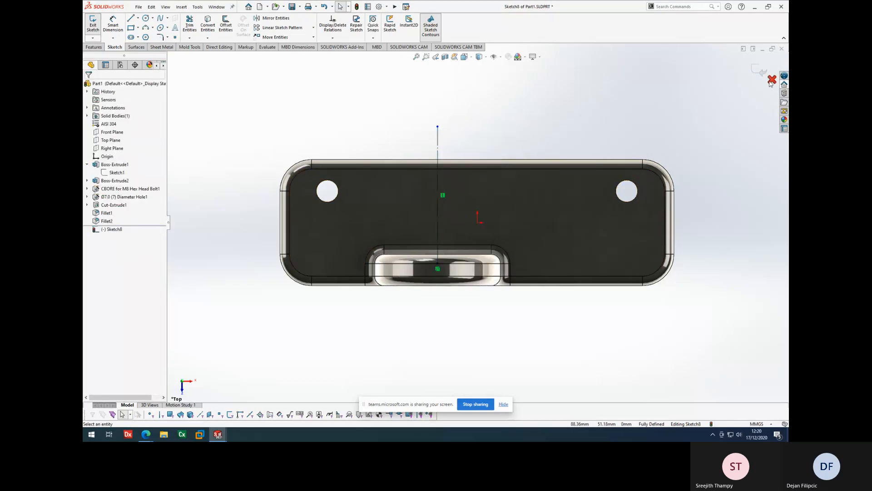
# Close the construction-line sketch and define a bottoming tapped hole, ANSI Metric, size M5x0.8, with hole and thread through all.
pyautogui.click(758, 72)
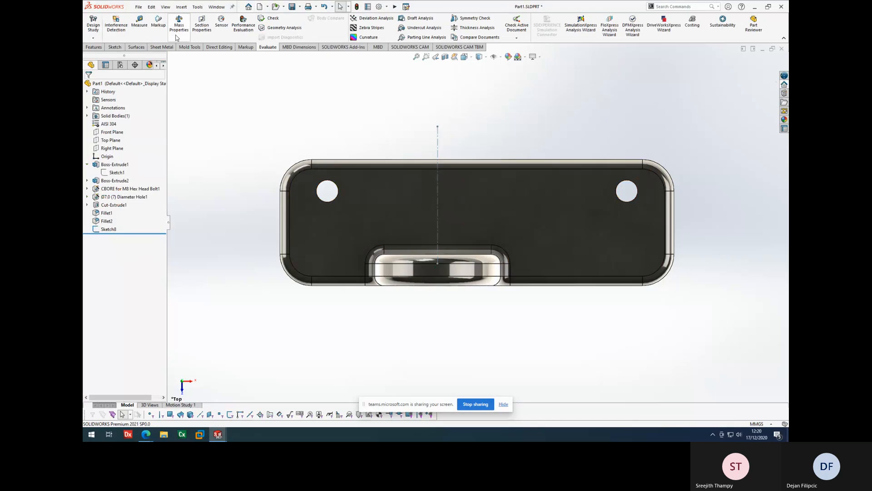
pyautogui.click(94, 47)
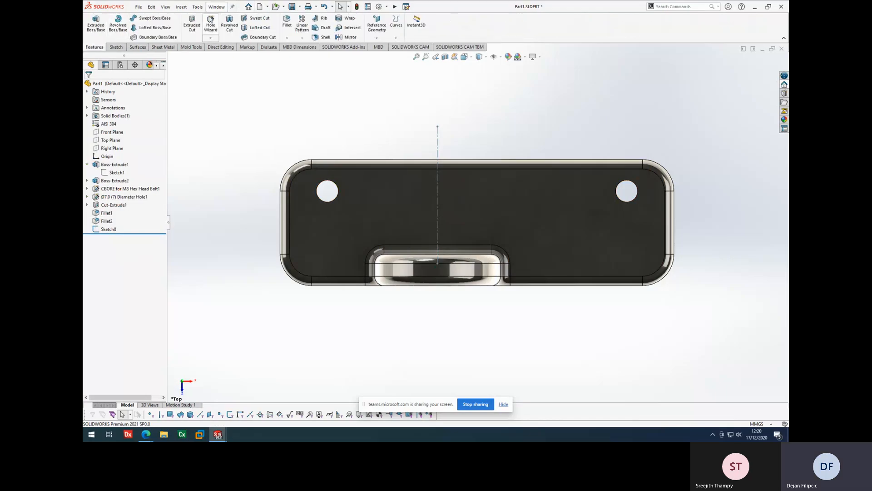
pyautogui.click(209, 22)
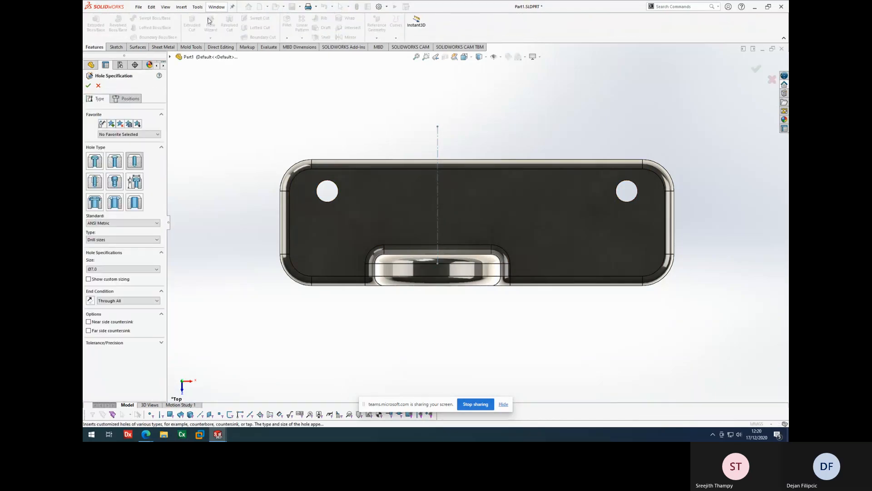
pyautogui.click(91, 183)
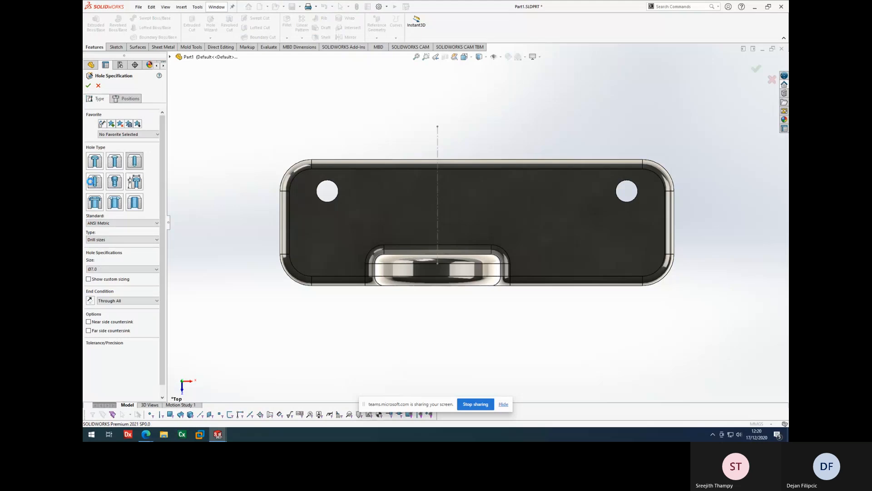
pyautogui.click(114, 269)
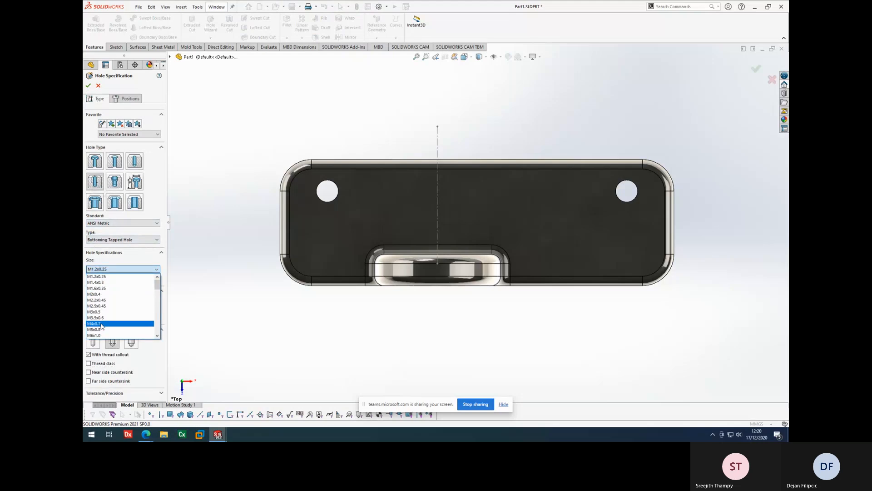
pyautogui.click(102, 330)
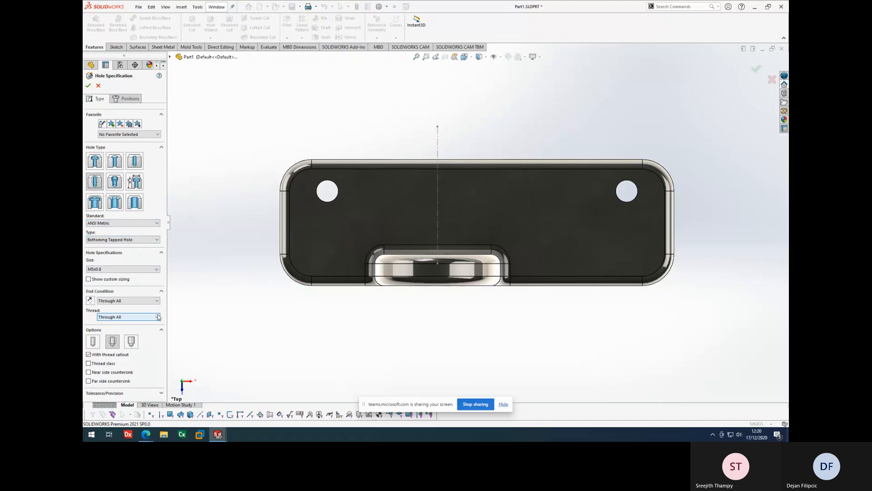
# Place the tapped hole on the base plate's top face at the midpoint of the construction line and finish the hole.
pyautogui.click(127, 99)
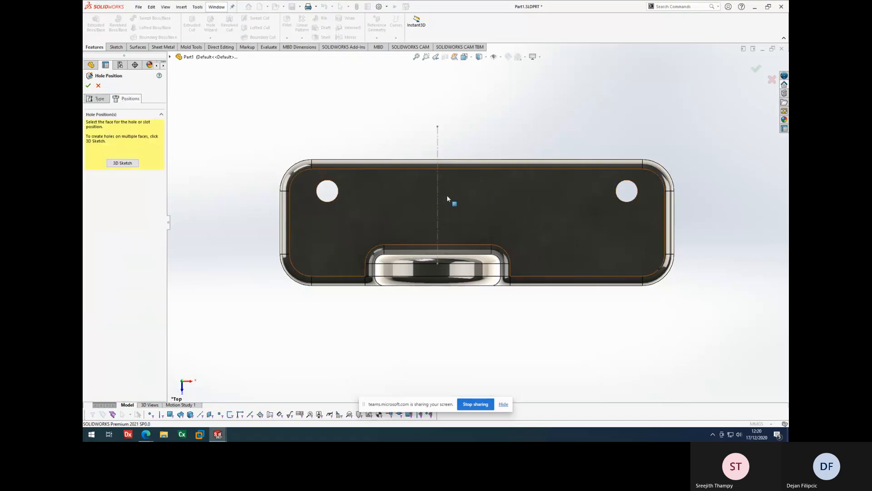
pyautogui.click(457, 199)
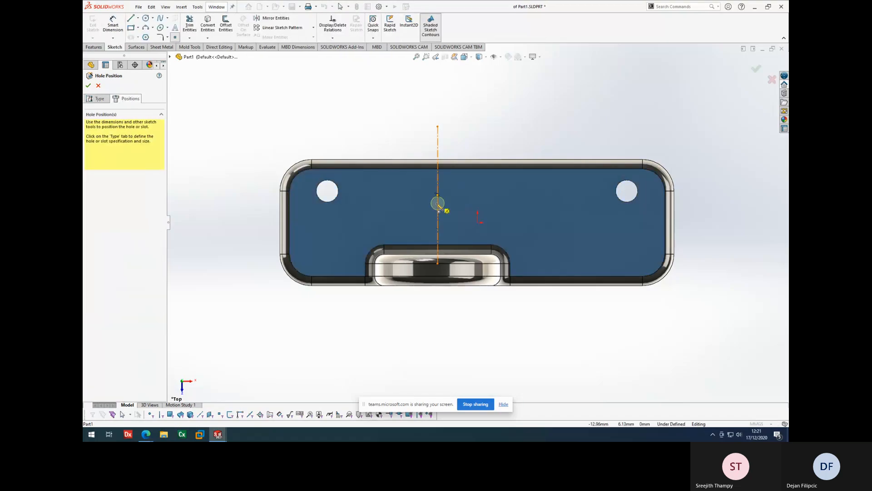
pyautogui.click(438, 196)
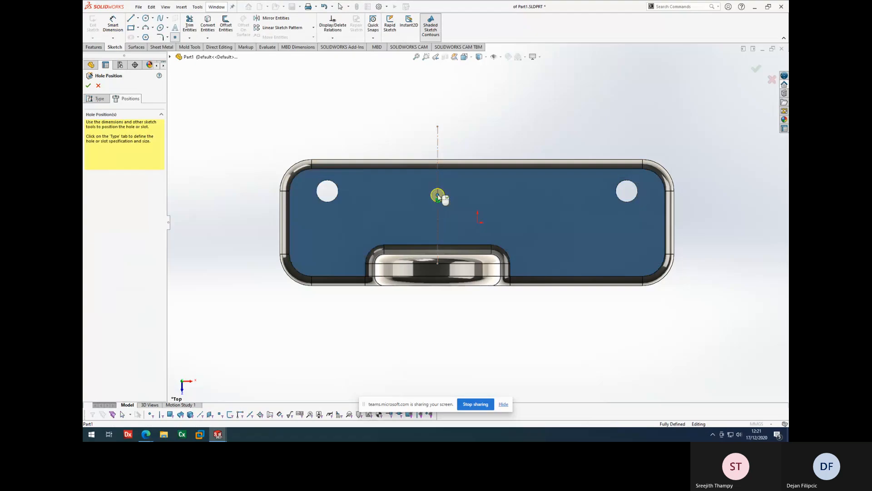
pyautogui.click(89, 86)
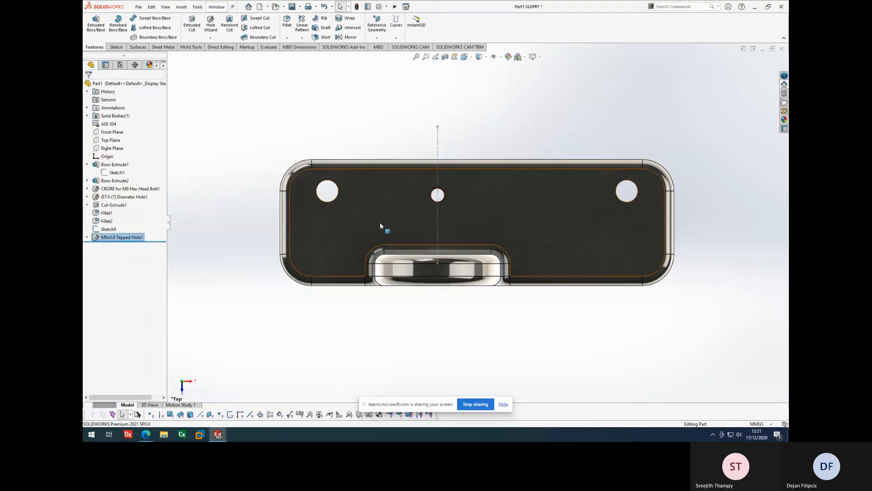
# Hide the construction-line sketch on the bracket model.
pyautogui.moveTo(380, 222); pyautogui.dragTo(474, 328, button='middle')
pyautogui.click(605, 197)
pyautogui.click(650, 211)
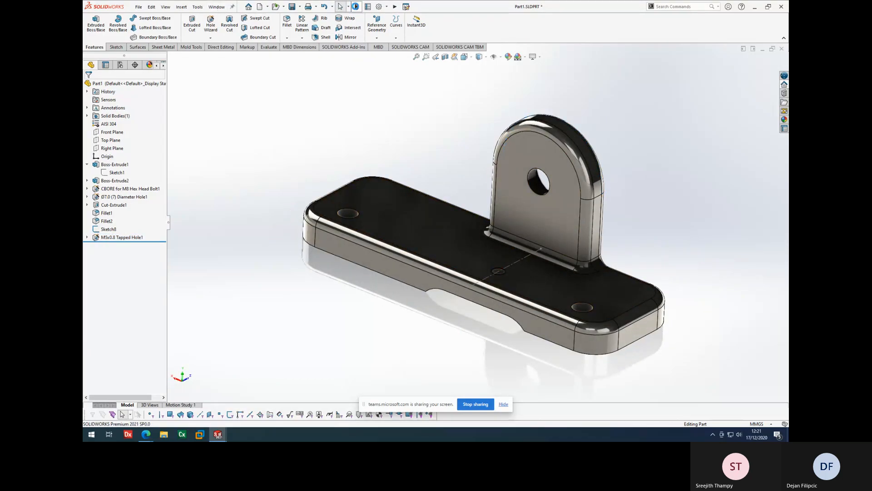
pyautogui.rightClick(525, 258)
# Switch from the part model to the Part1 drawing sheet and inspect the tapped hole in section view A-A.
pyautogui.click(218, 6)
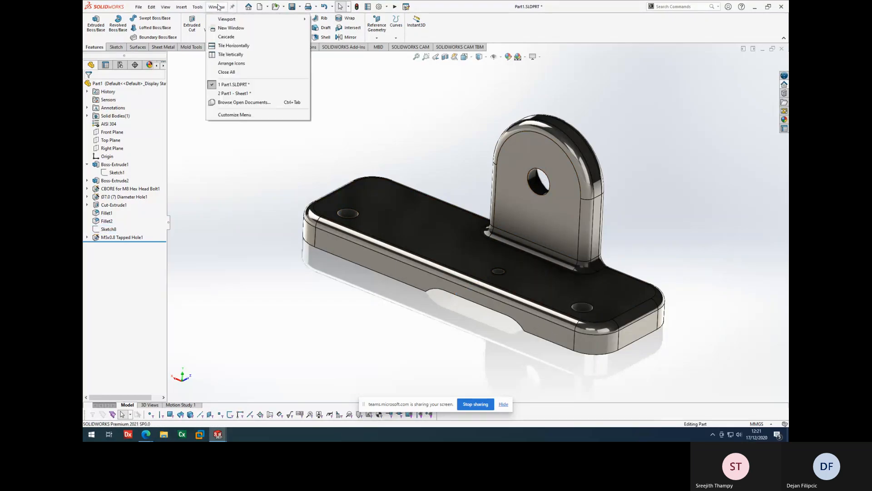
pyautogui.click(235, 93)
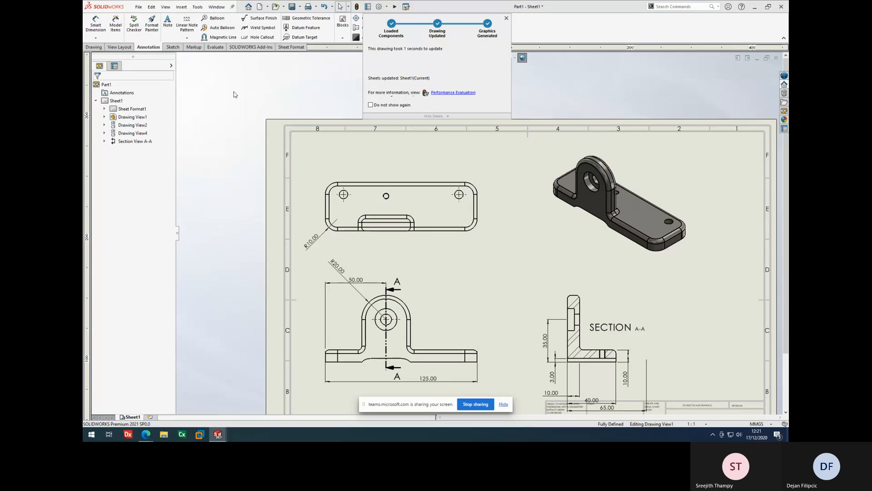
pyautogui.scroll(-10, 611, 355)
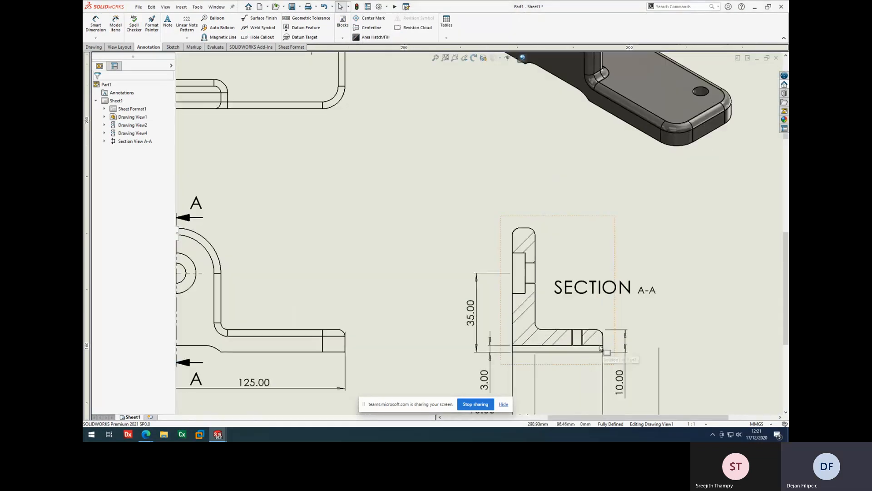
pyautogui.scroll(-1, 529, 295)
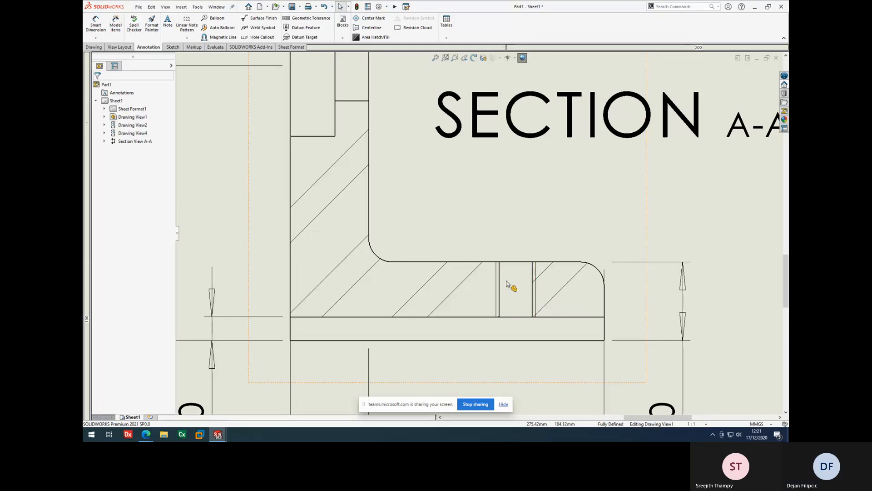
pyautogui.click(94, 28)
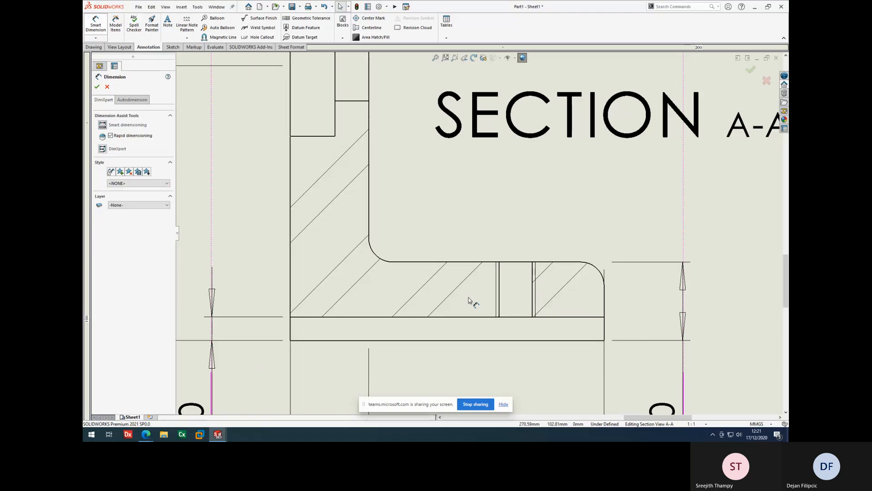
pyautogui.click(496, 276)
pyautogui.press('Escape')
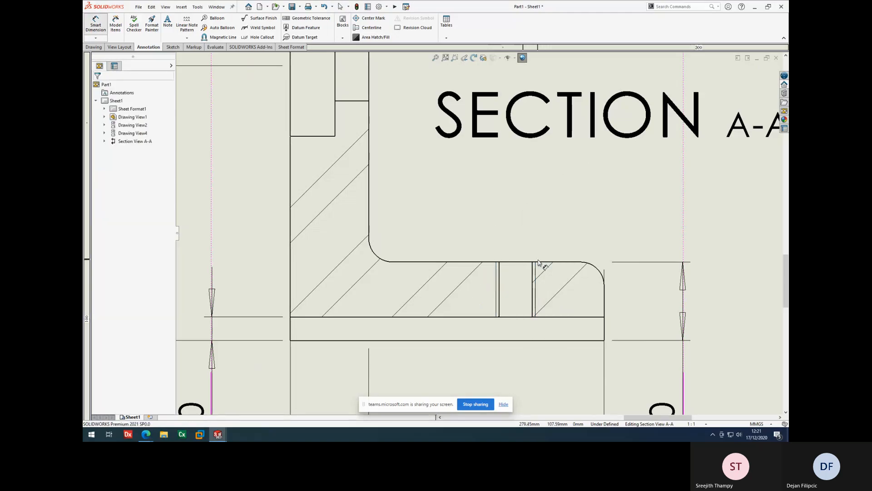
pyautogui.click(537, 267)
pyautogui.press('Escape')
pyautogui.scroll(5, 546, 269)
pyautogui.scroll(3, 535, 255)
pyautogui.press('Escape')
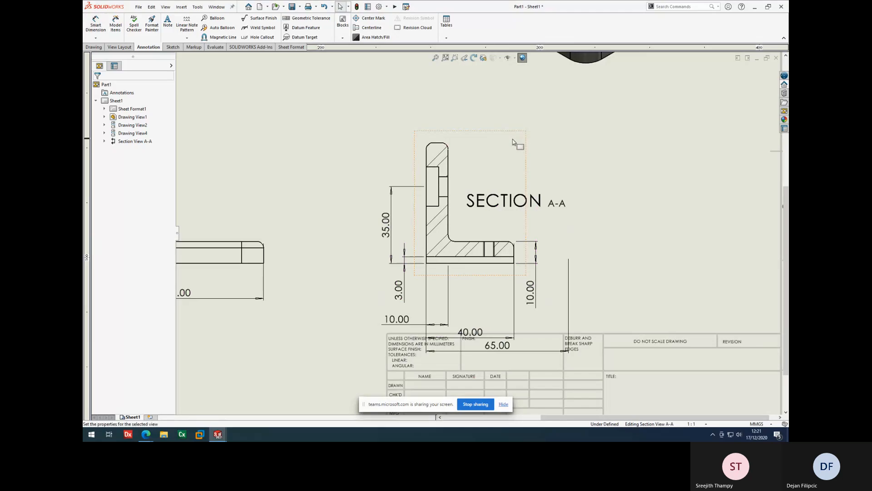
pyautogui.click(516, 141)
pyautogui.scroll(4, 479, 235)
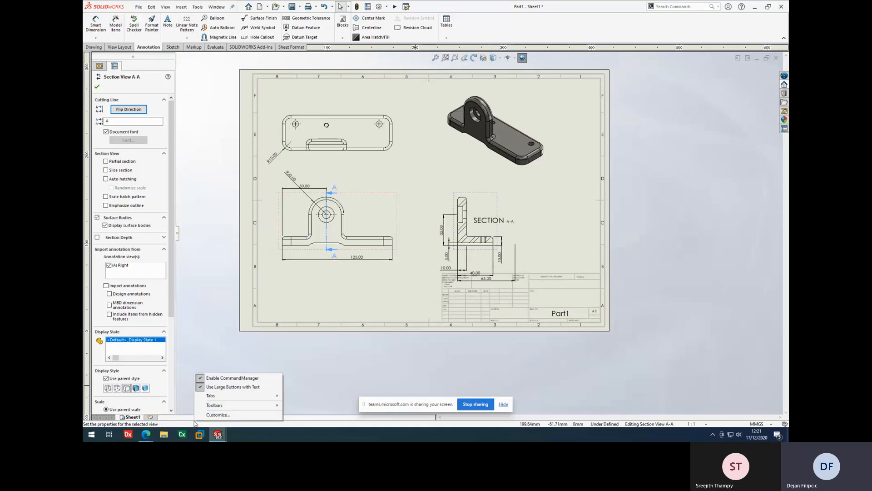
pyautogui.scroll(-5, 485, 241)
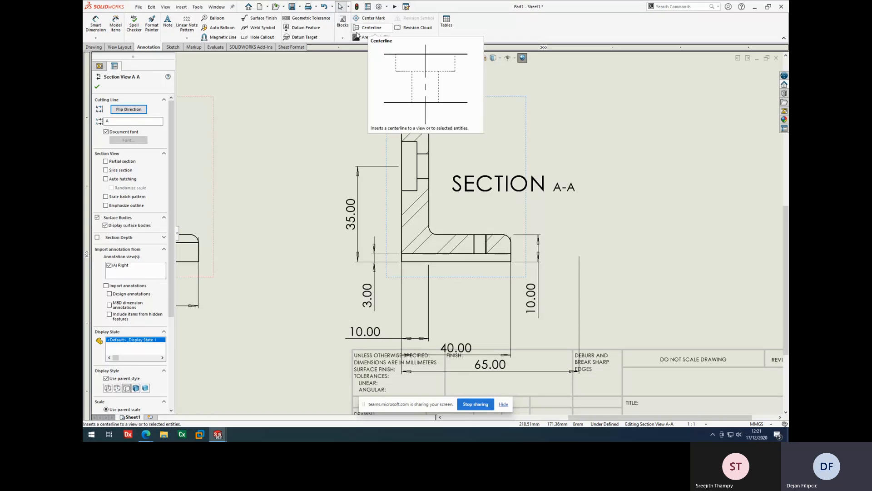
# Add a Smart Dimension to the tapped hole in the top view, placing the M5x0.8 text above the plate.
pyautogui.click(95, 23)
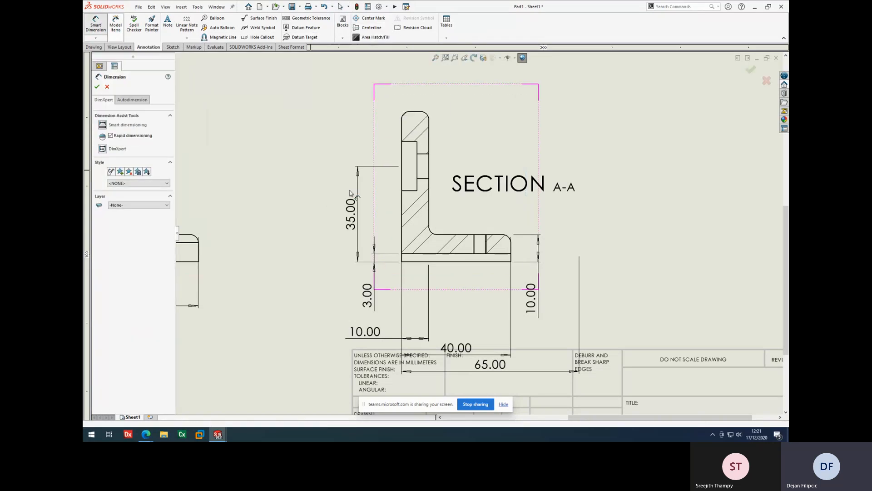
pyautogui.scroll(8, 400, 194)
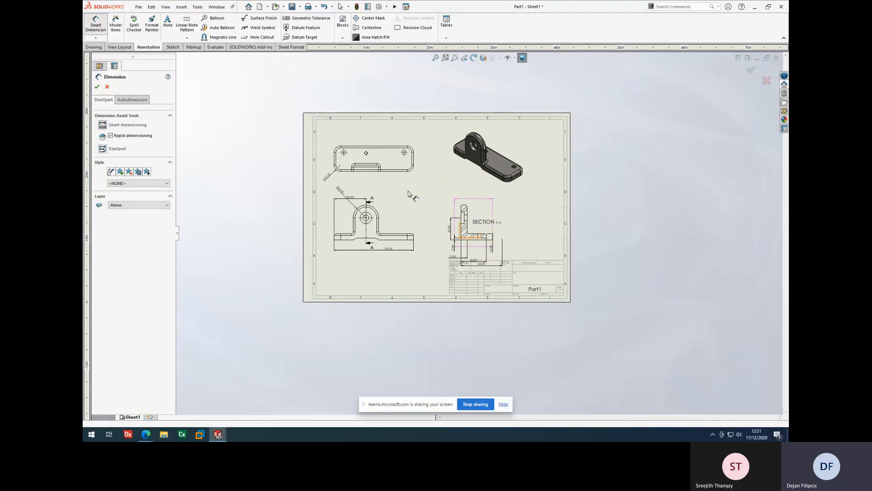
pyautogui.scroll(-8, 395, 180)
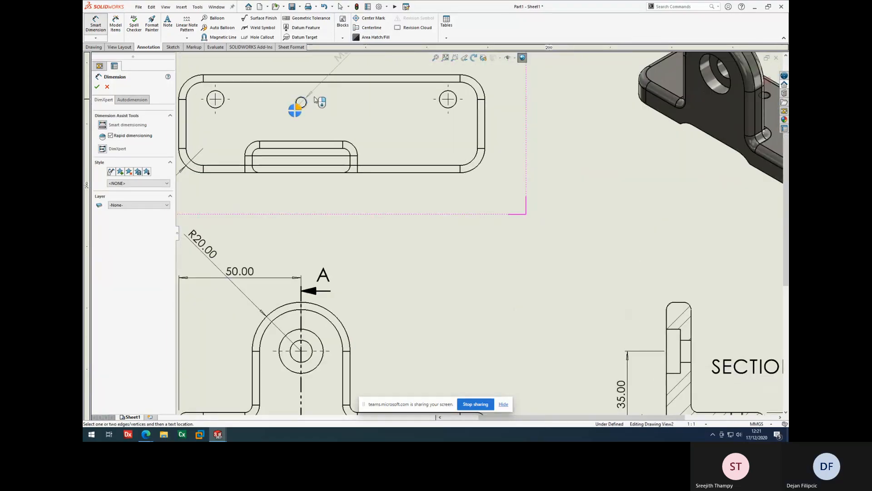
pyautogui.scroll(3, 315, 99)
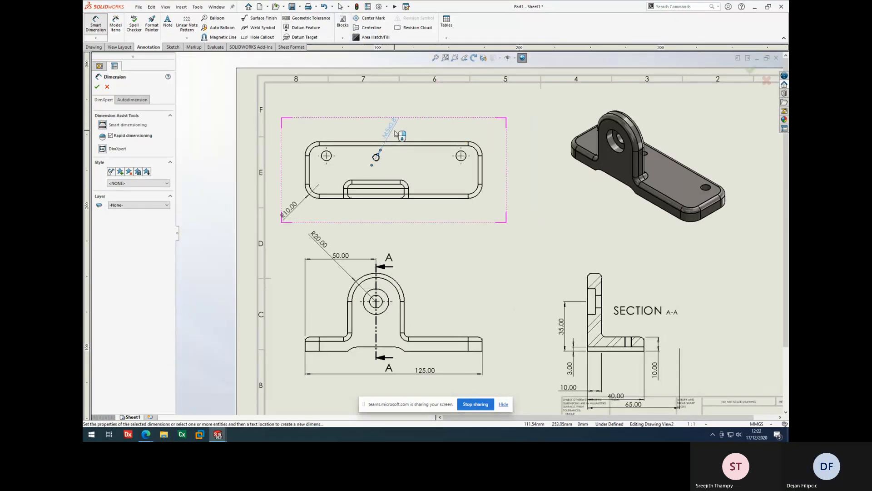
pyautogui.click(395, 133)
pyautogui.scroll(-2, 403, 142)
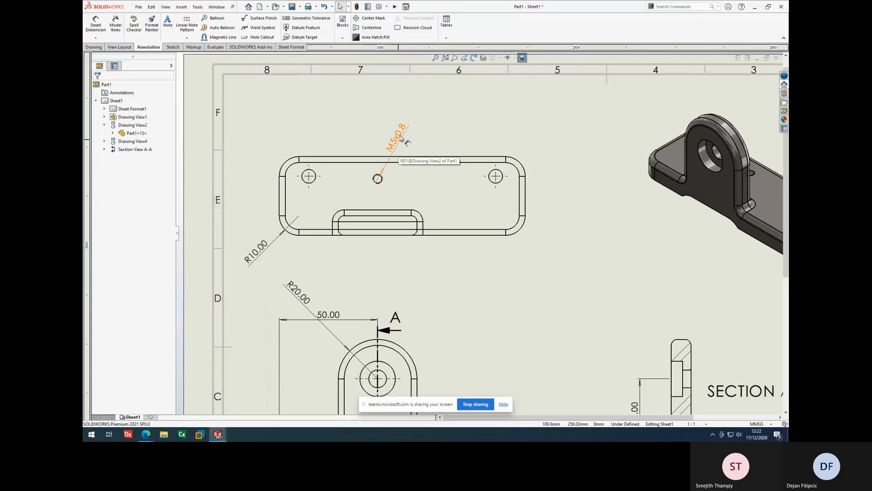
# Give the M5x0.8 dimension a custom text position with horizontal text on a bent leader and shift it sideways above the plate.
pyautogui.click(402, 139)
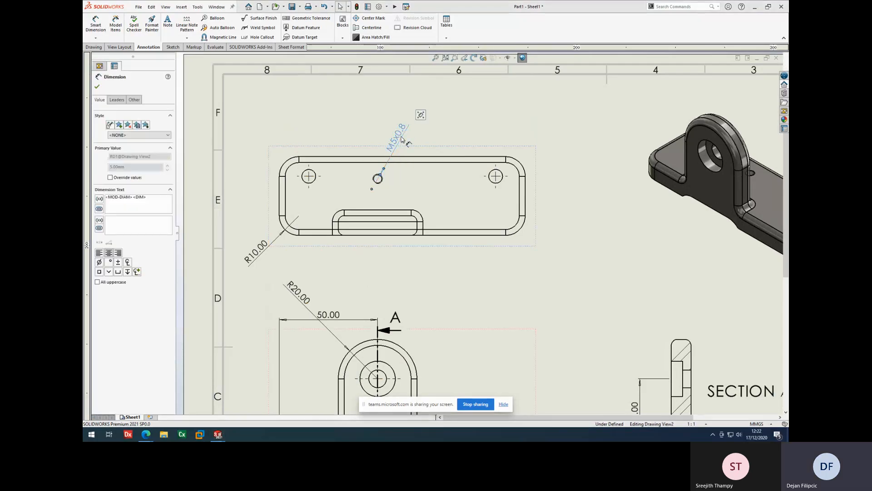
pyautogui.click(117, 100)
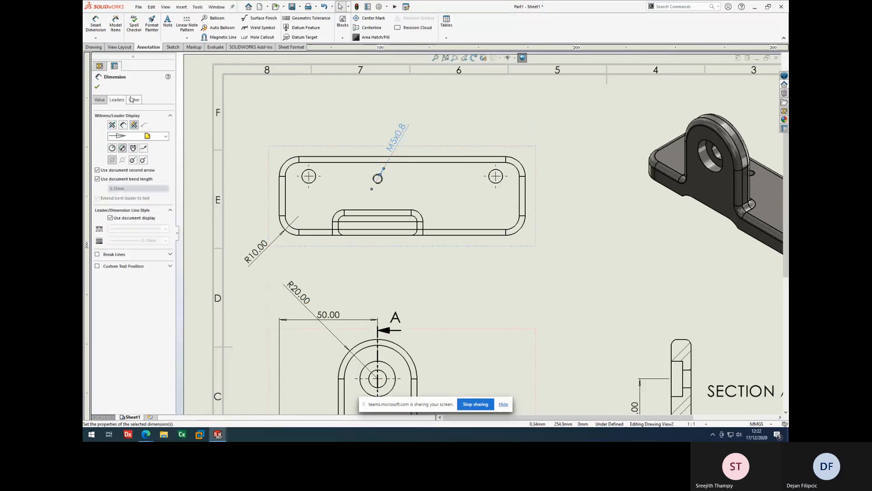
pyautogui.click(98, 266)
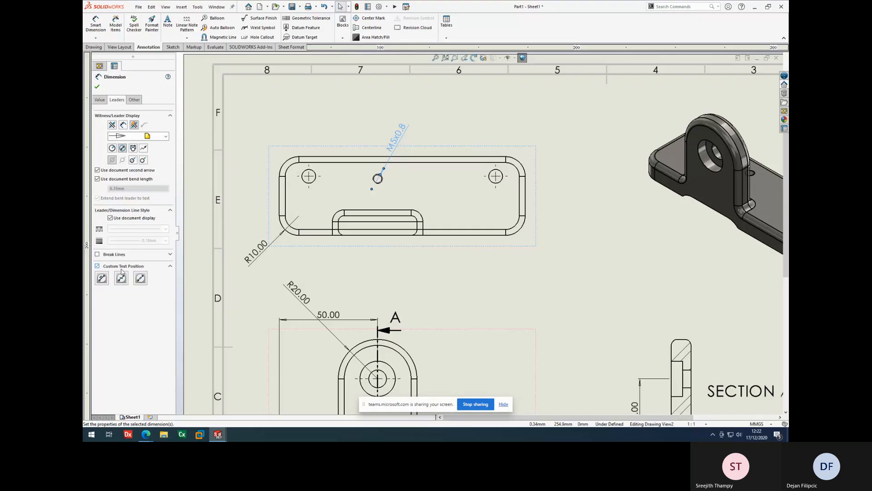
pyautogui.click(96, 85)
pyautogui.moveTo(398, 140); pyautogui.dragTo(433, 142)
pyautogui.click(496, 297)
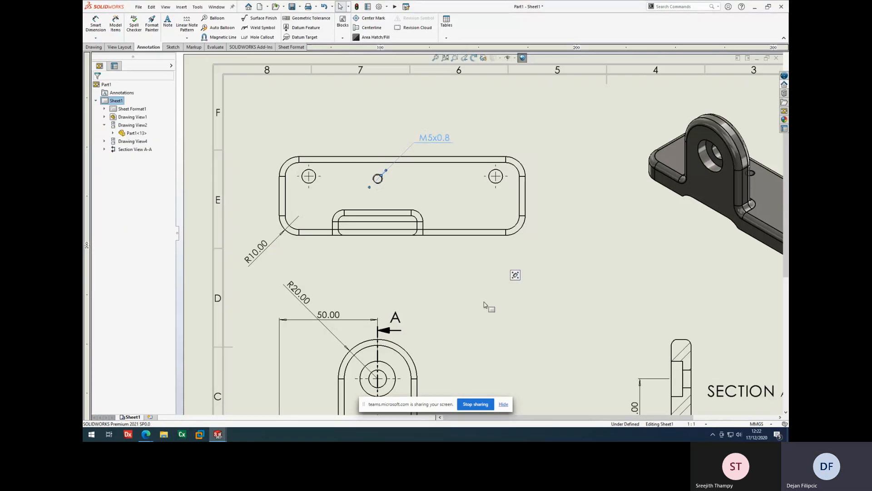
# Shift section view A-A slightly away from the front view, and move the front view up closer to the top view.
pyautogui.scroll(4, 482, 303)
pyautogui.scroll(-1, 423, 325)
pyautogui.scroll(-1, 458, 232)
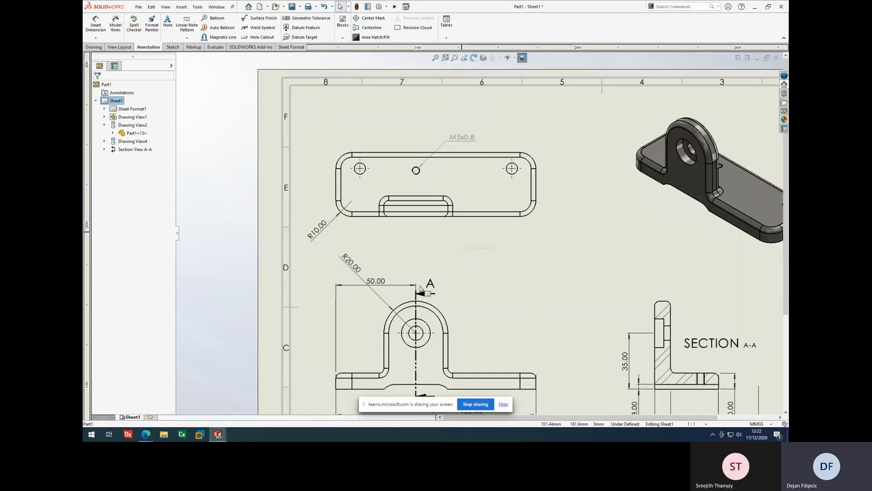
pyautogui.scroll(3, 478, 234)
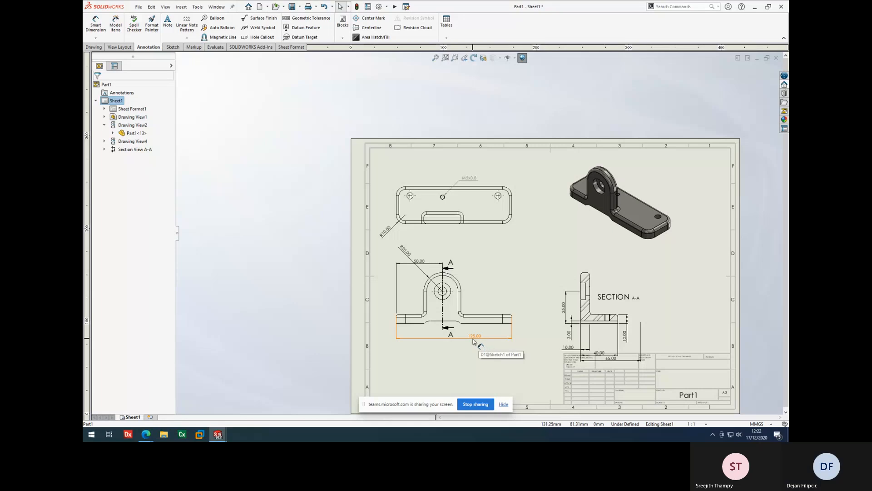
pyautogui.click(606, 272)
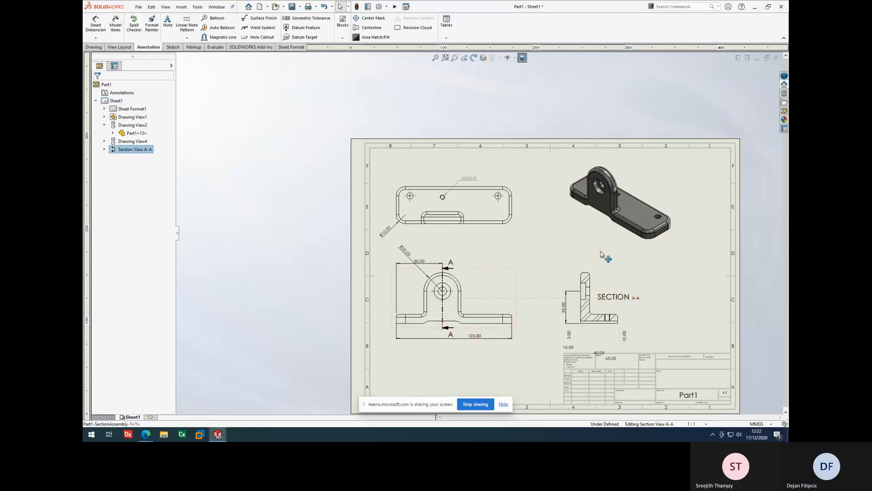
pyautogui.click(599, 266)
pyautogui.moveTo(606, 268)
pyautogui.mouseDown()
pyautogui.moveTo(615, 271)
pyautogui.moveTo(610, 261)
pyautogui.mouseUp()
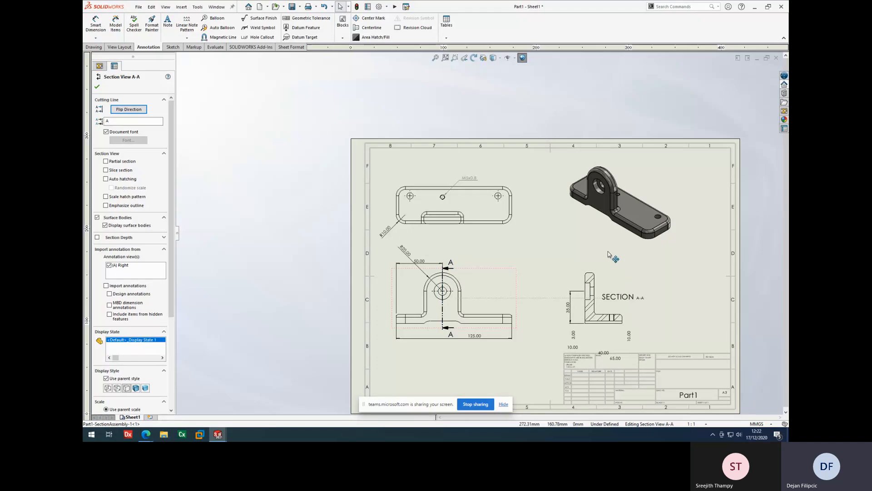
pyautogui.moveTo(512, 268); pyautogui.dragTo(513, 253)
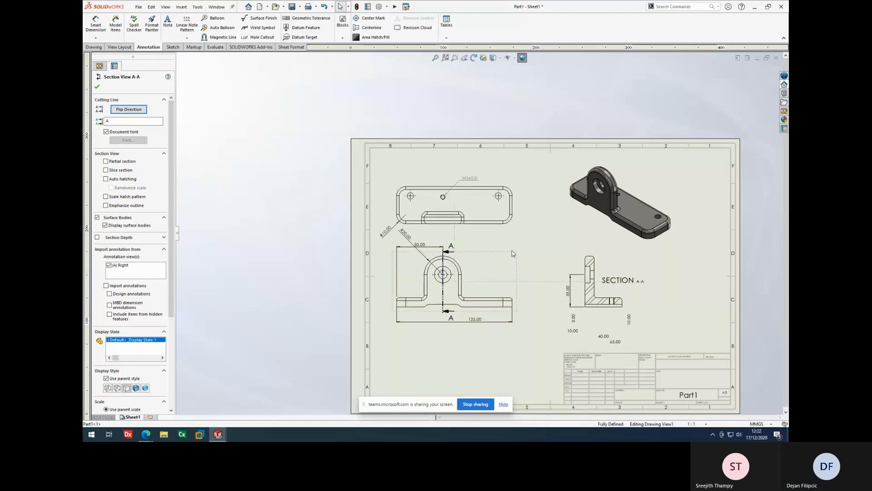
# Set the overall length dimension below the front view to 150 mm and rebuild the drawing.
pyautogui.doubleClick(475, 321)
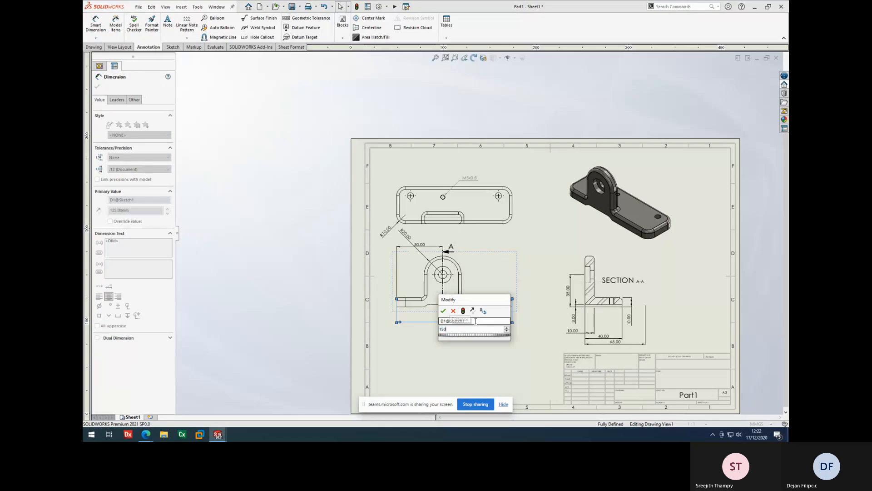
pyautogui.press('Return')
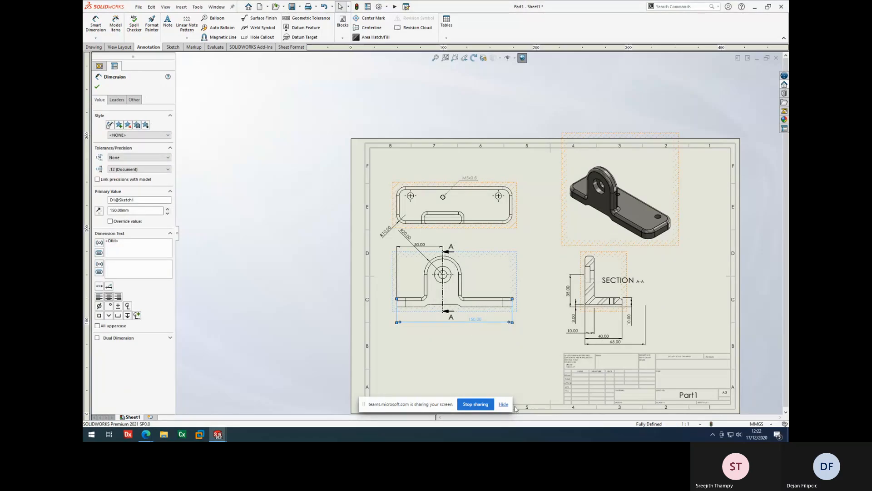
pyautogui.click(495, 339)
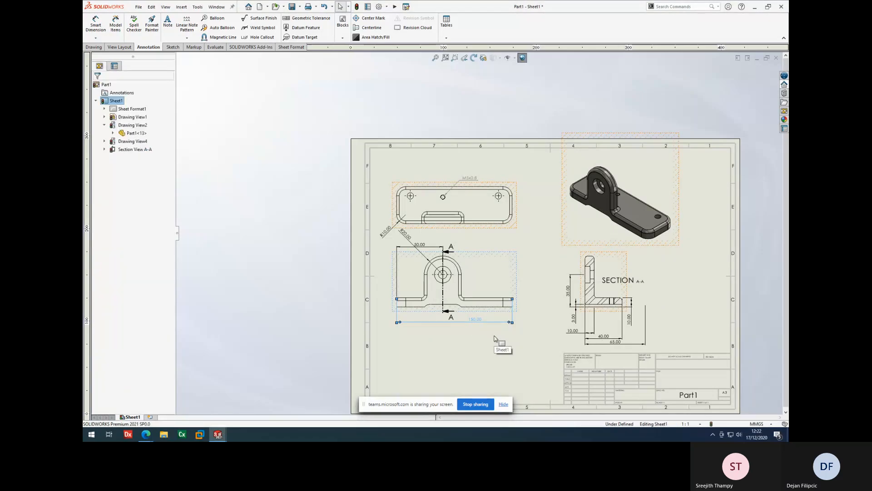
pyautogui.click(356, 7)
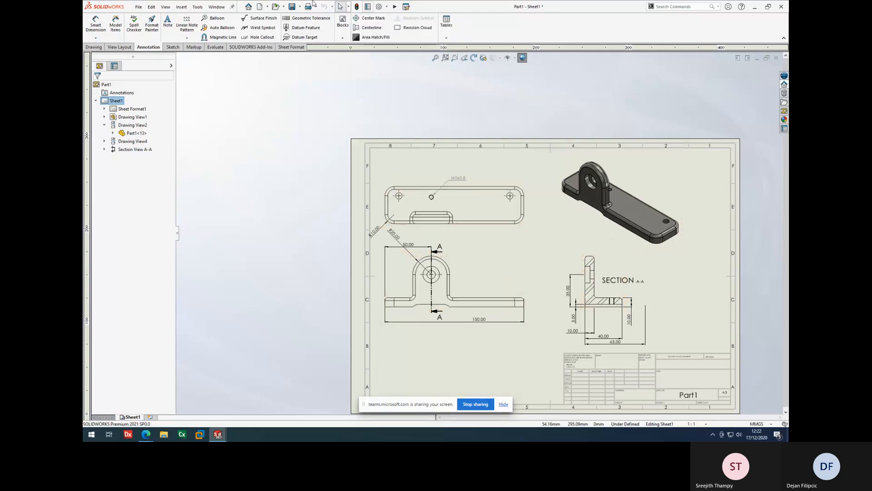
# Switch to the Part1 part model and inspect the tapped hole on the base plate.
pyautogui.click(217, 6)
pyautogui.click(247, 76)
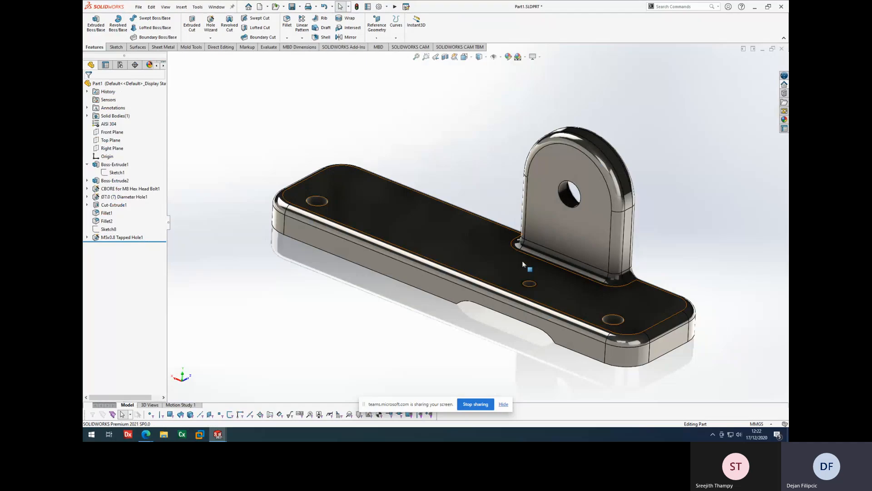
pyautogui.moveTo(522, 260); pyautogui.dragTo(483, 317, button='middle')
pyautogui.moveTo(540, 313); pyautogui.dragTo(530, 276, button='middle')
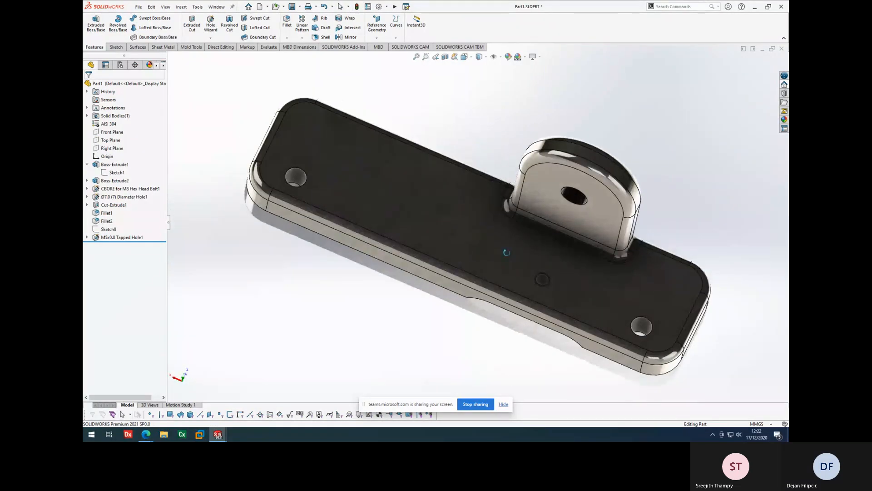
pyautogui.scroll(-4, 530, 275)
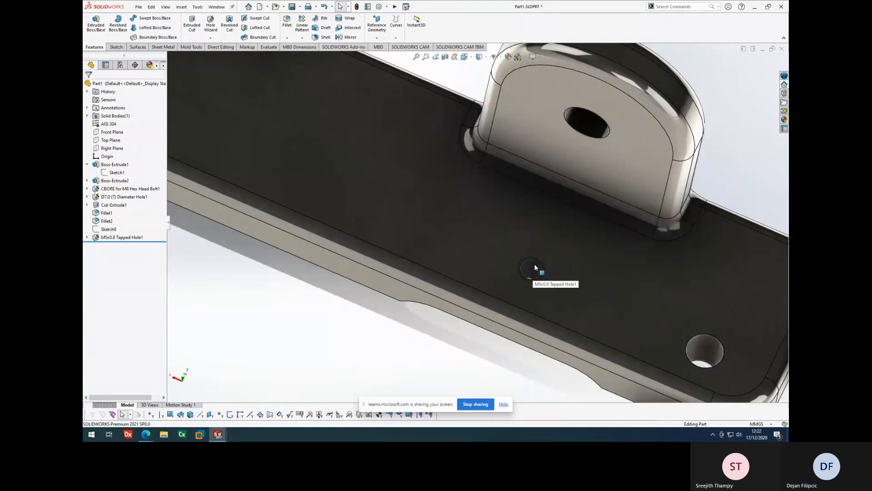
# Edit the M5x0.8 tapped hole feature and change its size to M10x1.0.
pyautogui.click(101, 236)
pyautogui.rightClick(100, 237)
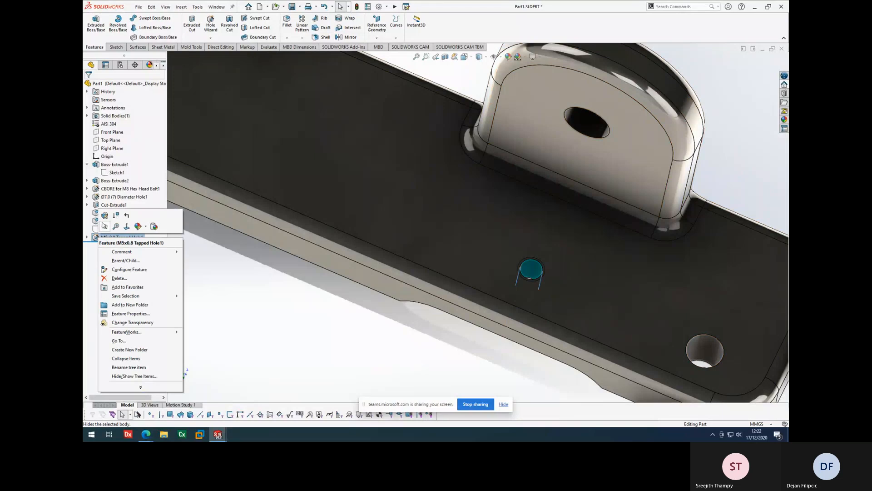
pyautogui.click(103, 217)
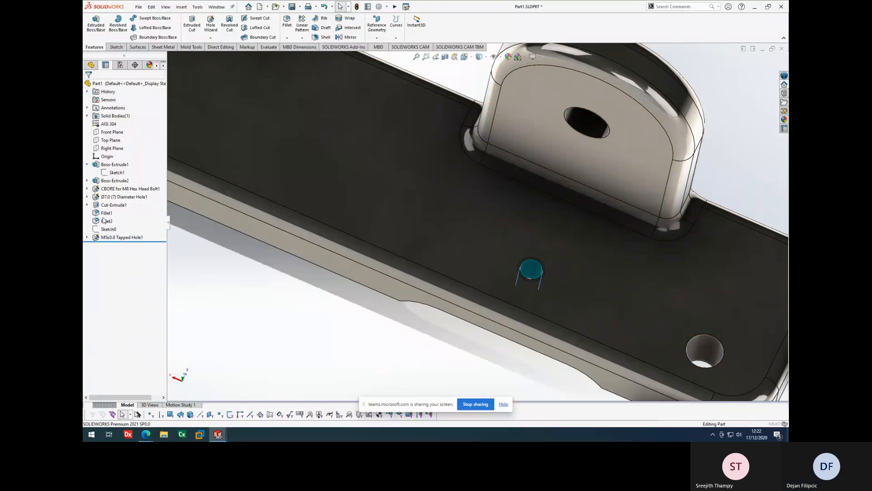
pyautogui.click(119, 269)
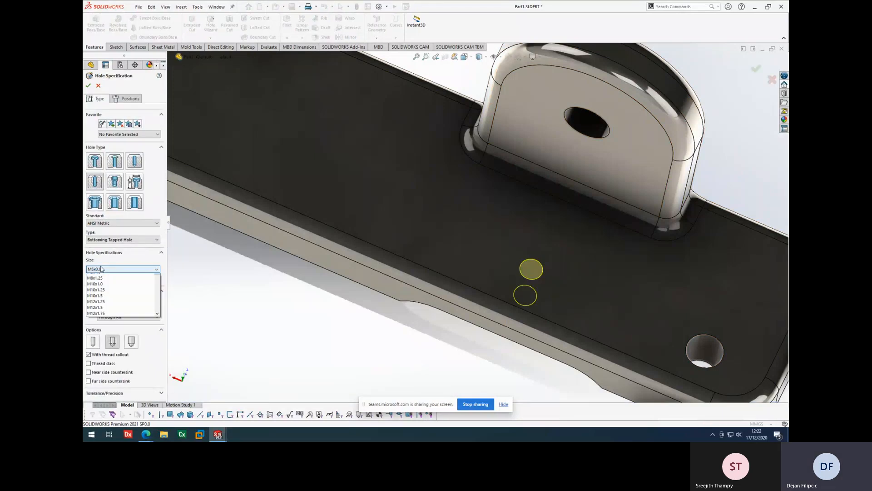
pyautogui.click(108, 305)
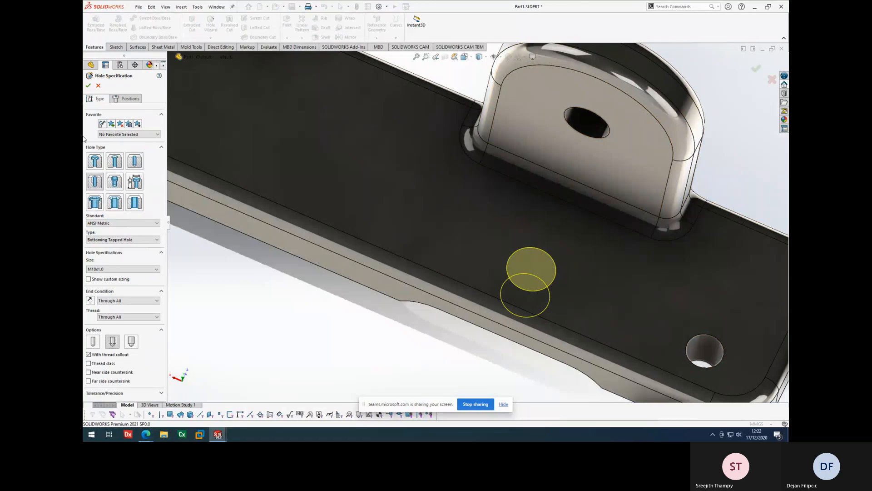
pyautogui.click(88, 86)
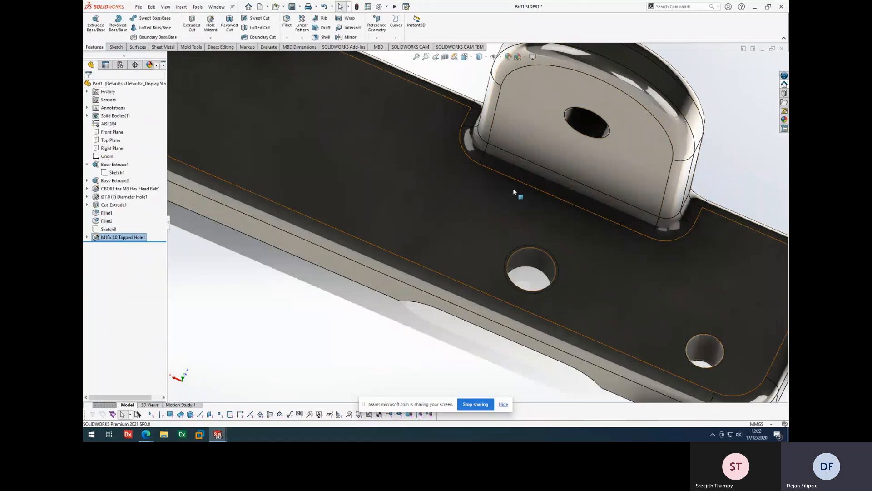
# Switch to the Part1 drawing sheet and check the tapped hole's callout in the top view.
pyautogui.press('f')
pyautogui.click(217, 7)
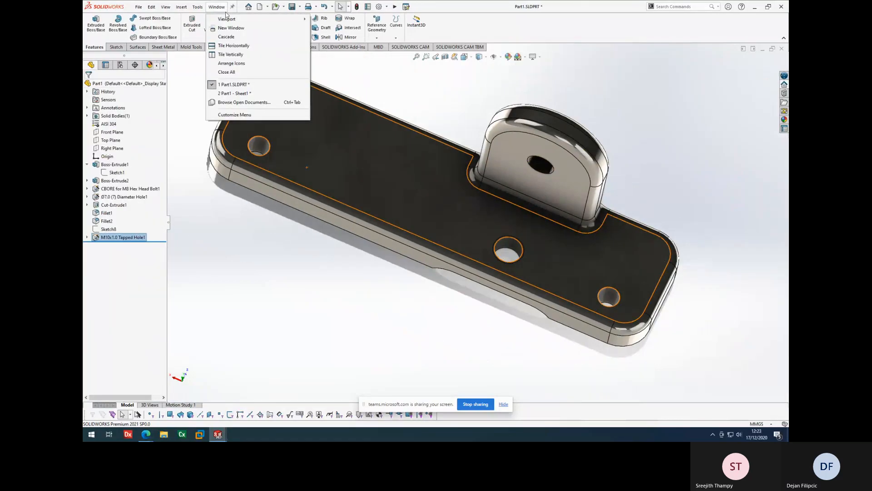
pyautogui.click(247, 93)
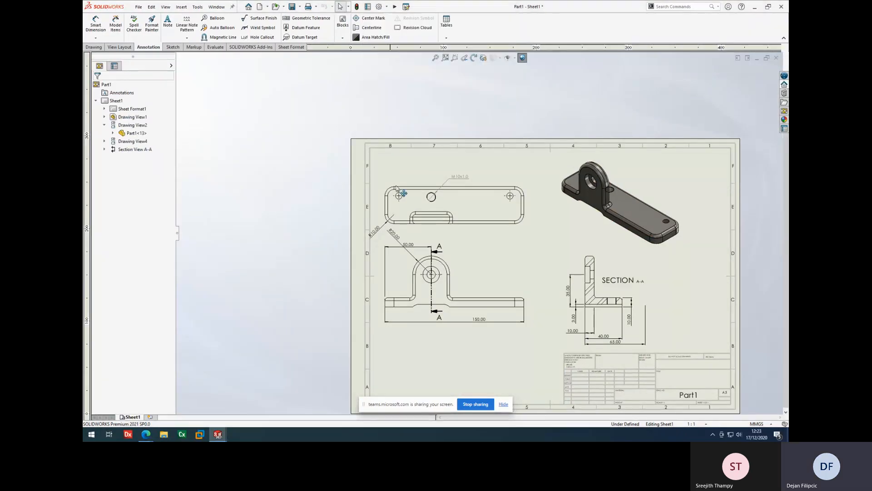
pyautogui.click(453, 179)
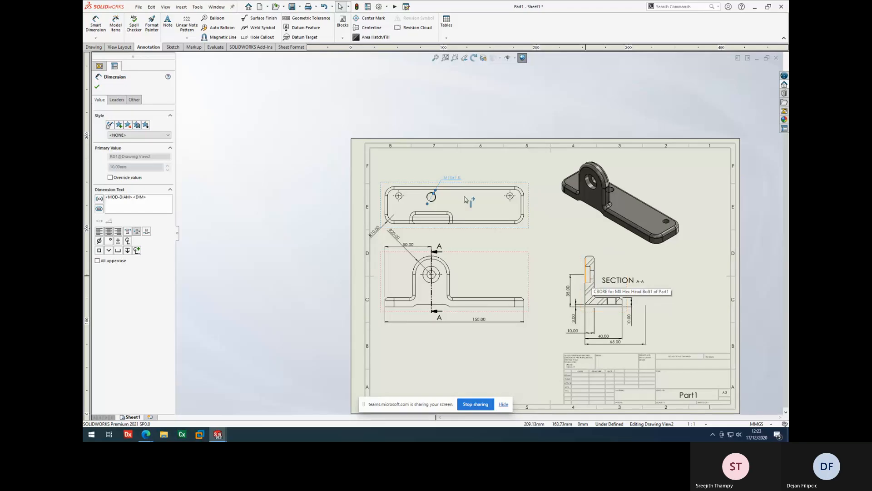
# Move the R20.00 dimension text closer to the rounded lug in the front view, below the 50.00 dimension.
pyautogui.moveTo(394, 235); pyautogui.dragTo(398, 256)
pyautogui.click(510, 284)
pyautogui.scroll(1, 509, 284)
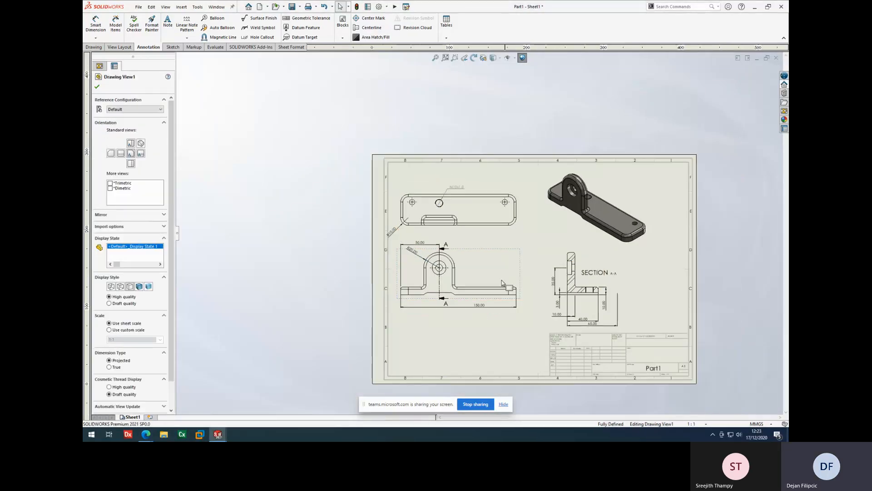
# Switch to the part model and set the base plate's length in the Boss-Extrude1 sketch to 125 mm.
pyautogui.click(217, 6)
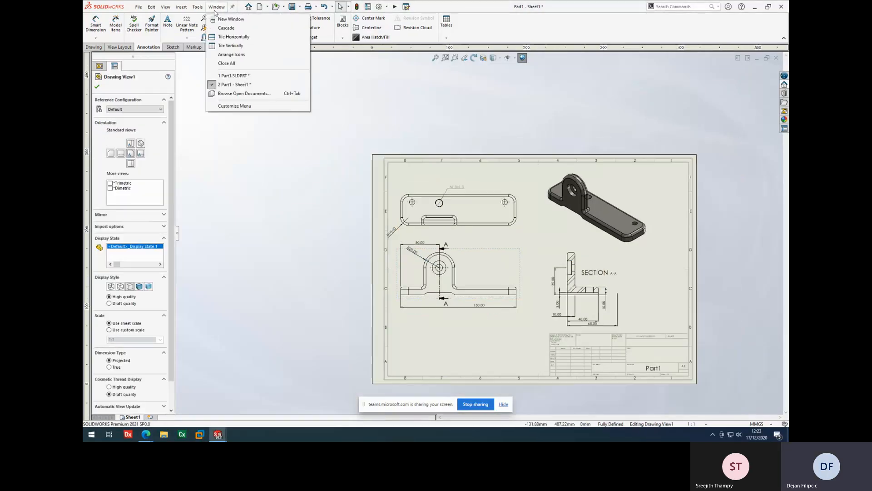
pyautogui.click(233, 76)
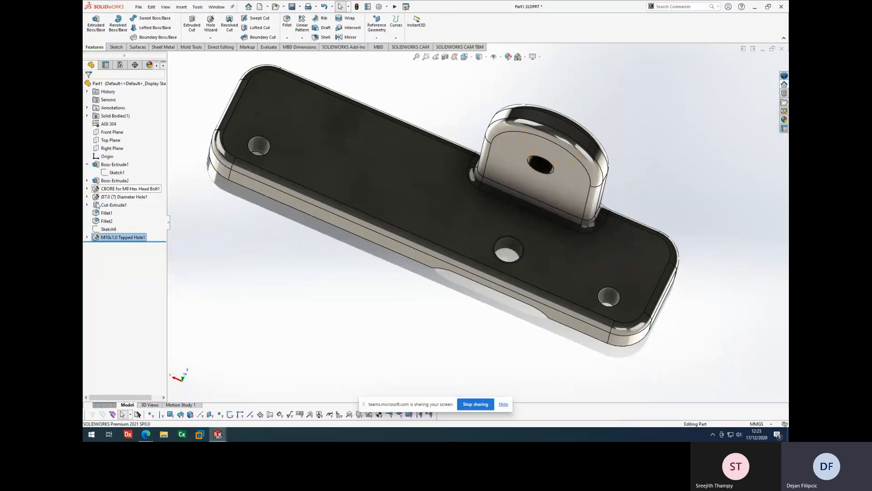
pyautogui.moveTo(439, 320); pyautogui.dragTo(299, 246, button='middle')
pyautogui.click(299, 248)
pyautogui.click(357, 127)
pyautogui.moveTo(357, 127); pyautogui.dragTo(312, 276, button='middle')
pyautogui.click(311, 276)
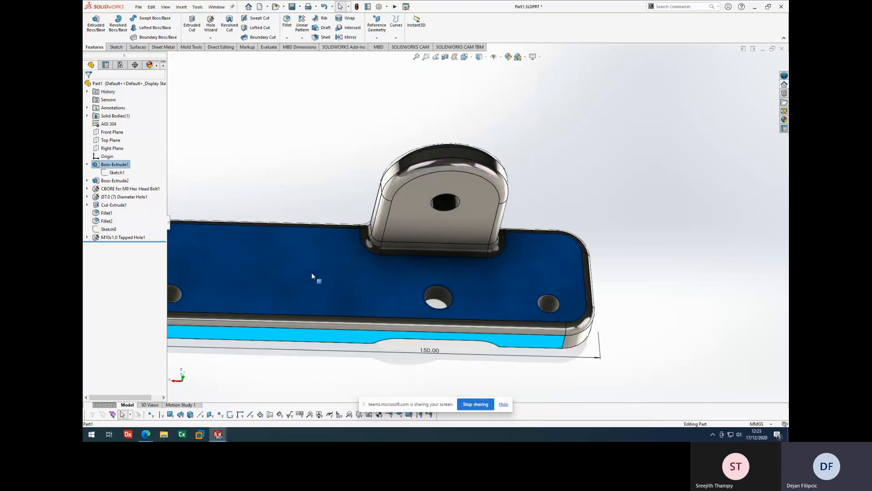
pyautogui.press('z')
pyautogui.doubleClick(453, 282)
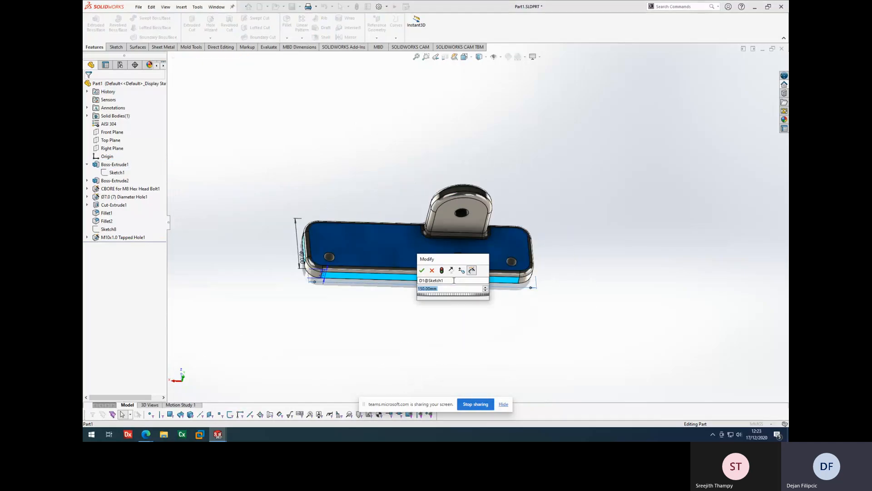
pyautogui.write('125')
pyautogui.press('Return')
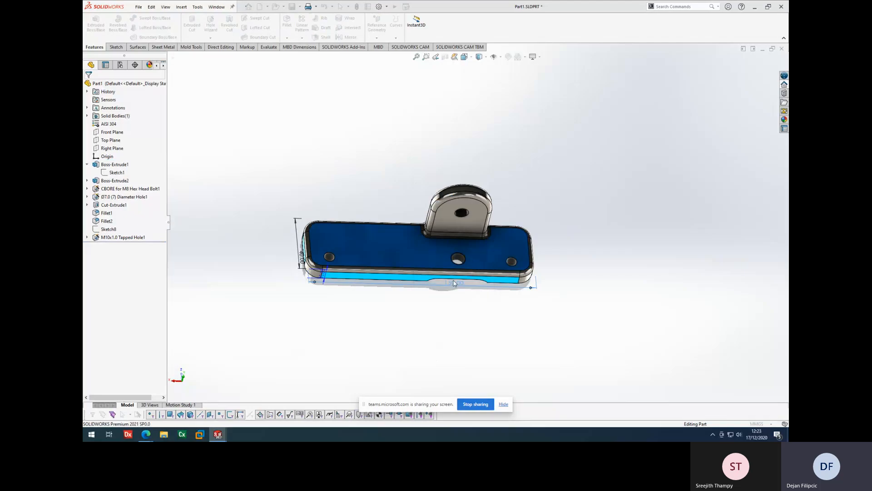
pyautogui.click(458, 322)
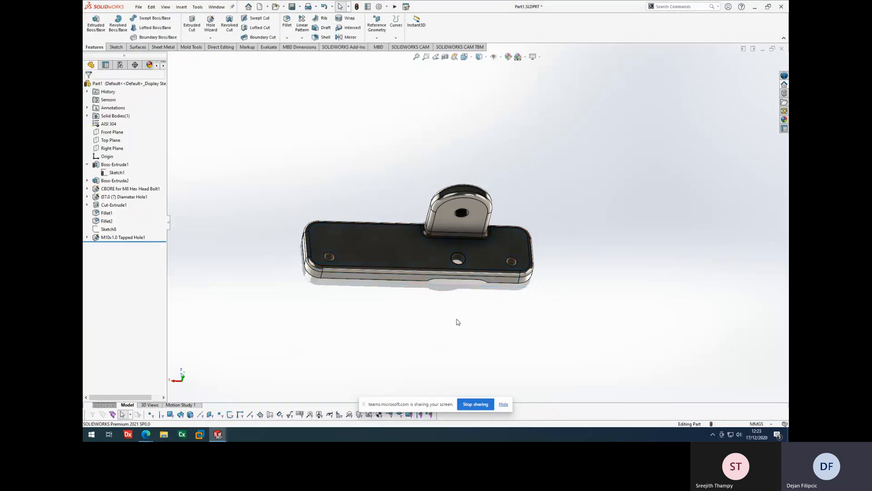
# Rebuild and save the part, and switch back to the Part1 drawing sheet.
pyautogui.click(289, 8)
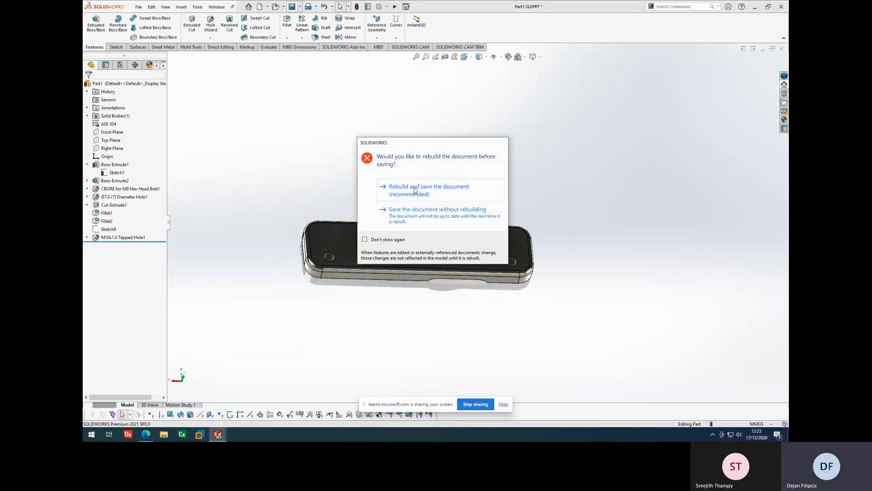
pyautogui.click(414, 190)
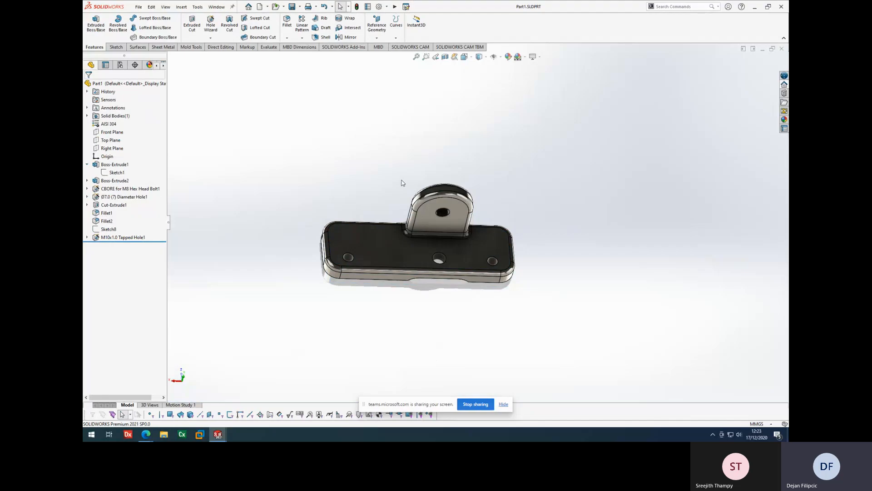
pyautogui.click(211, 7)
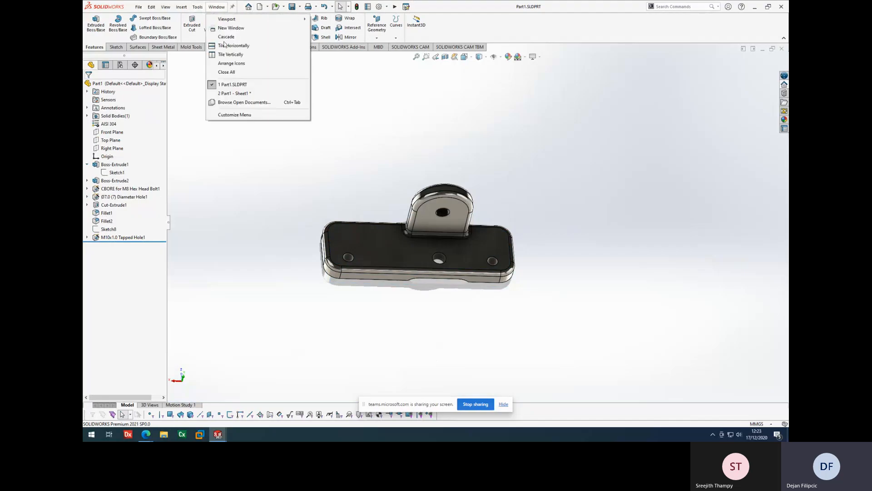
pyautogui.click(243, 91)
pyautogui.click(217, 7)
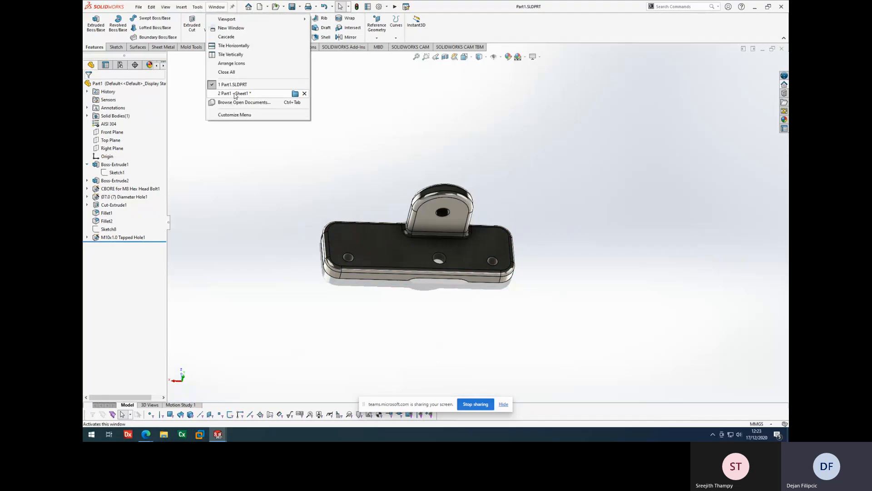
pyautogui.click(235, 93)
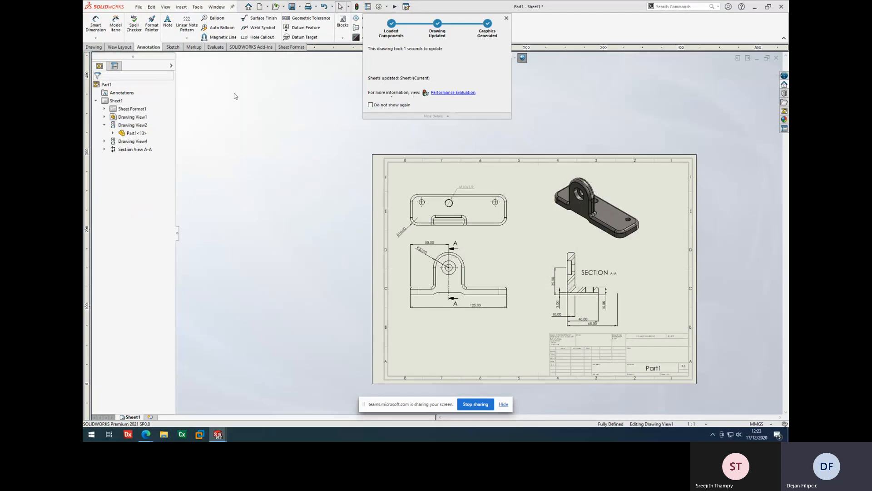
# Move the 10.00 plate thickness dimension from section view A-A to the front view, beside the plate's end.
pyautogui.scroll(1, 491, 246)
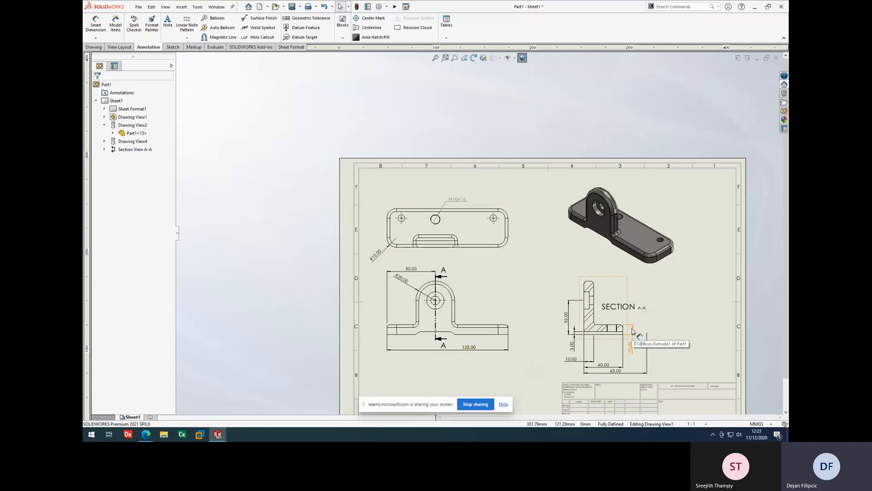
pyautogui.moveTo(632, 332); pyautogui.dragTo(521, 309)
pyautogui.click(527, 340)
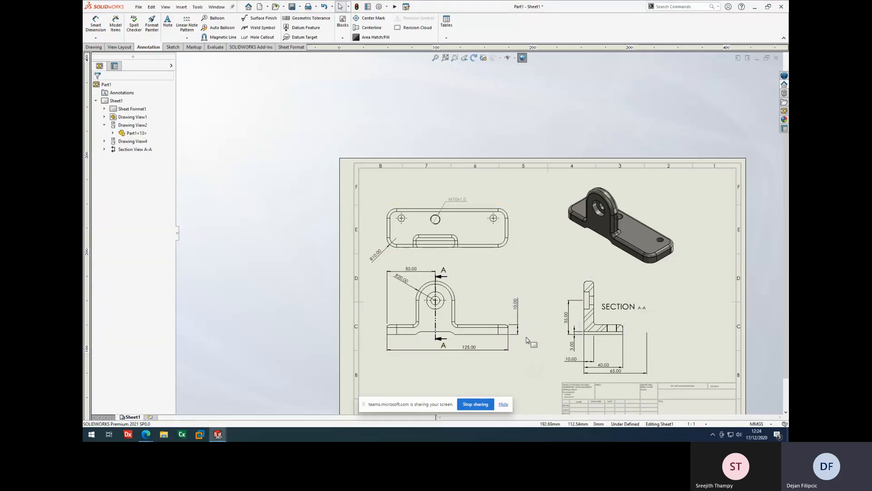
# Move the 65.00 cut dimension above section view A-A and delete it from the drawing.
pyautogui.moveTo(631, 375); pyautogui.dragTo(613, 277)
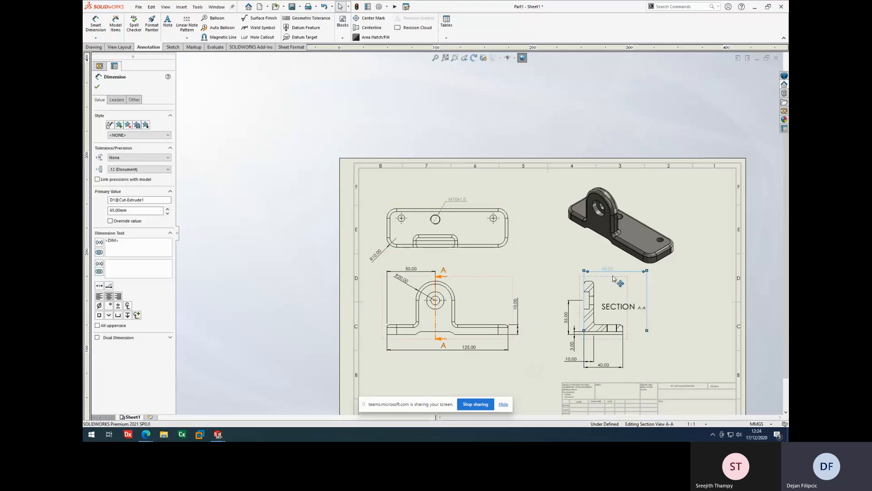
pyautogui.press('Escape')
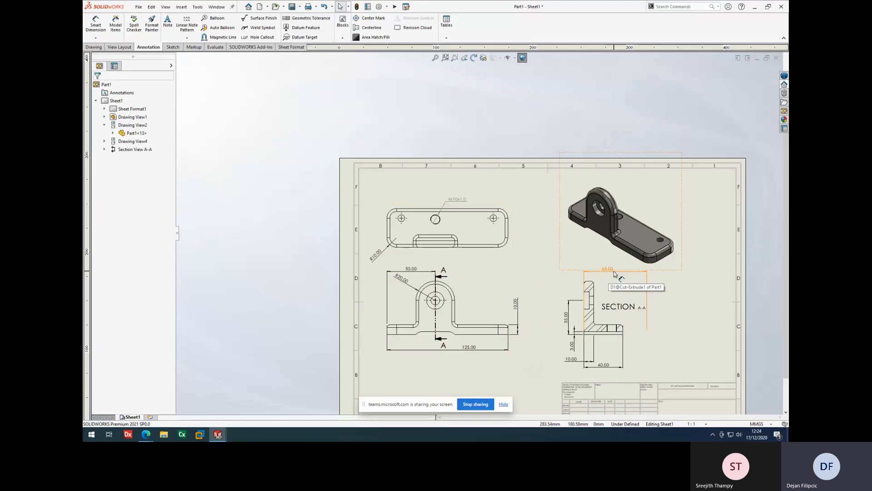
pyautogui.click(612, 274)
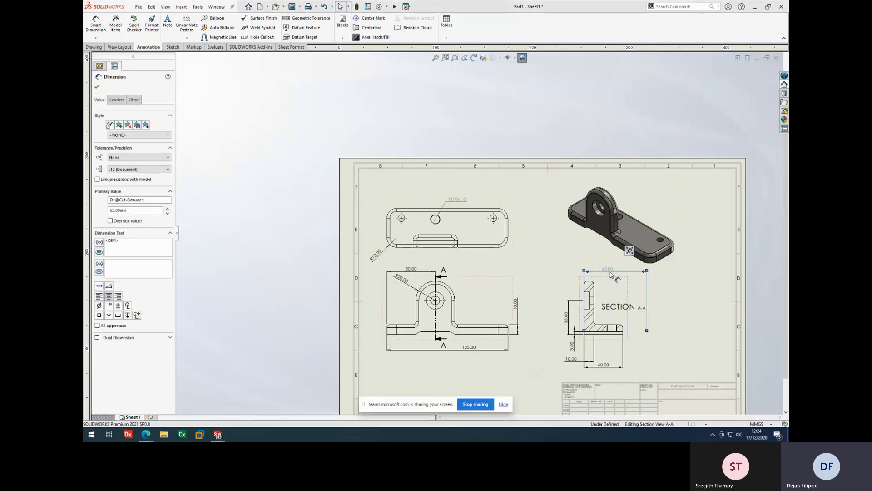
pyautogui.press('Delete')
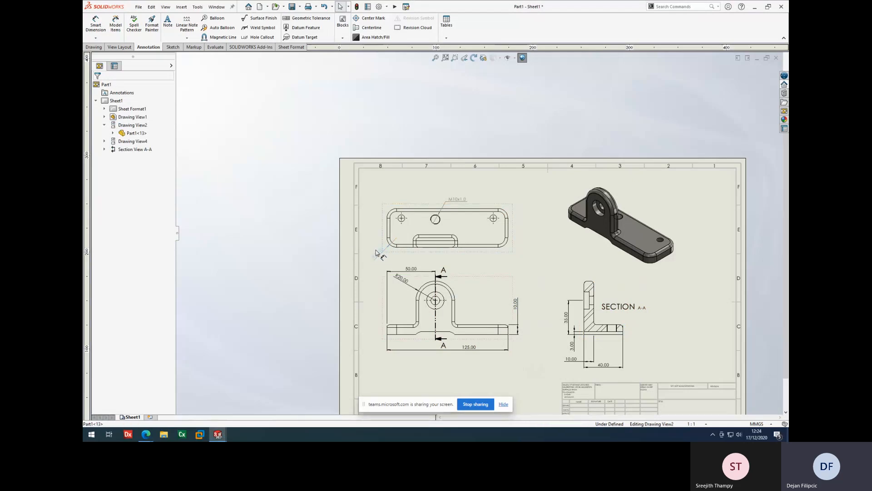
# Give the R10.00 corner radius dimension in the top view a custom text position with horizontal text on a bent leader.
pyautogui.click(376, 253)
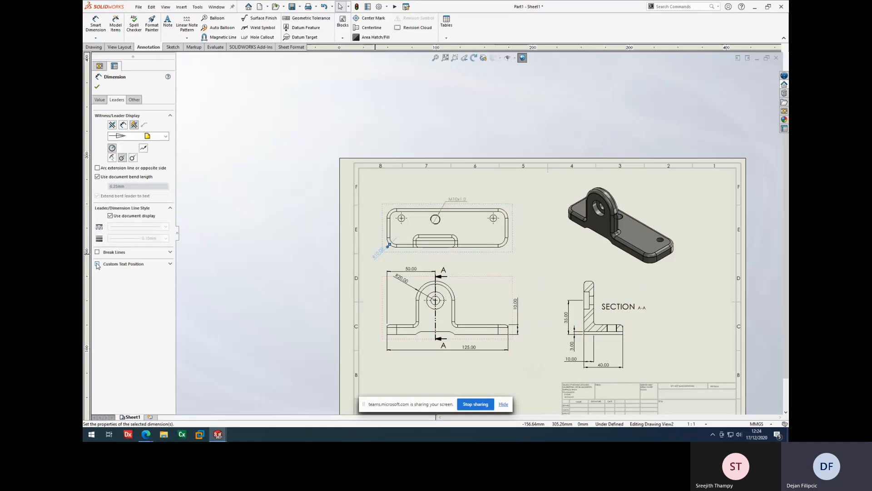
pyautogui.click(97, 265)
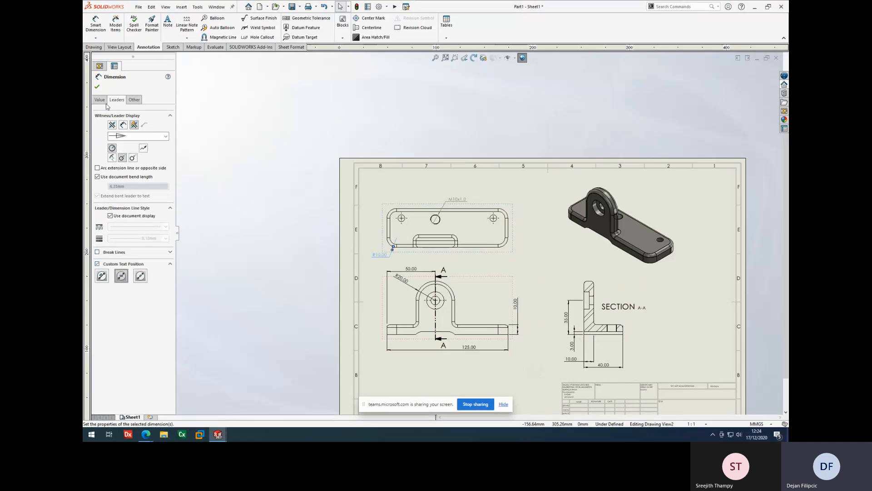
# Accept the R10.00 dimension settings and move section view A-A farther from the front view, leaving it below the isometric view.
pyautogui.click(97, 86)
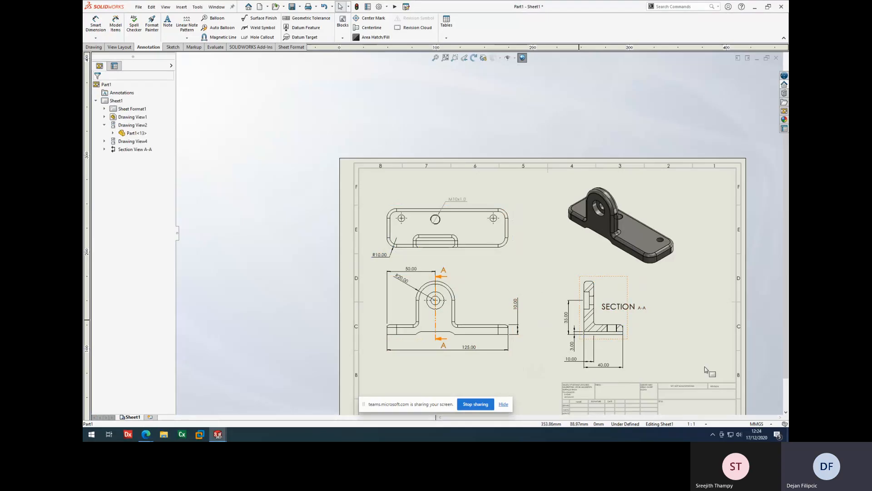
pyautogui.moveTo(628, 326); pyautogui.dragTo(669, 324)
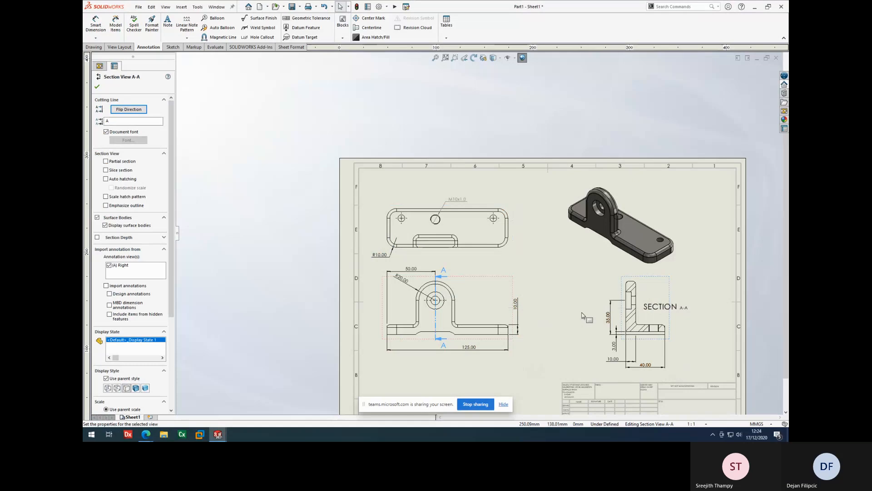
pyautogui.click(559, 275)
# Shift the front view slightly down and towards section view A-A to even out the spacing between the views.
pyautogui.scroll(3, 494, 352)
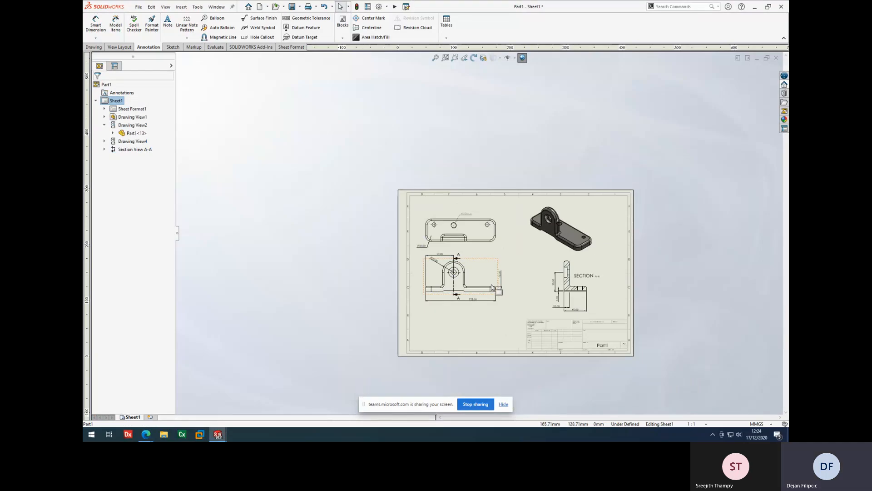
pyautogui.scroll(-2, 490, 290)
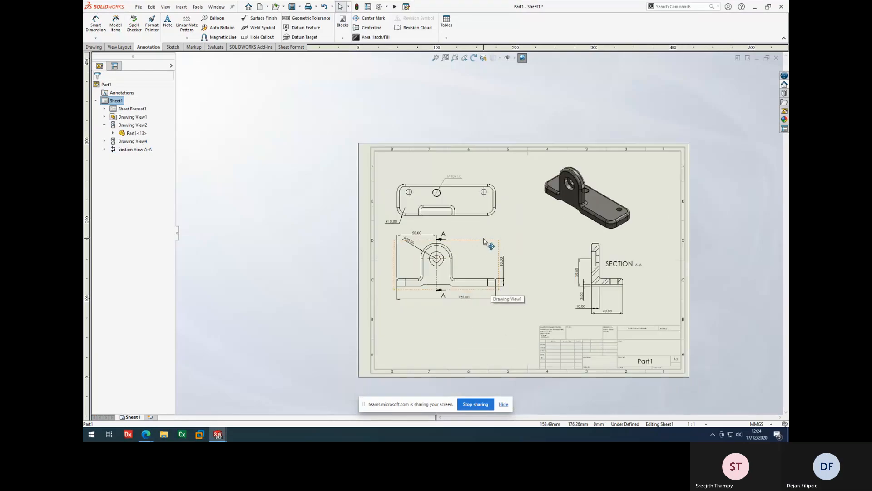
pyautogui.moveTo(485, 240)
pyautogui.mouseDown()
pyautogui.moveTo(486, 257)
pyautogui.moveTo(488, 248)
pyautogui.mouseUp()
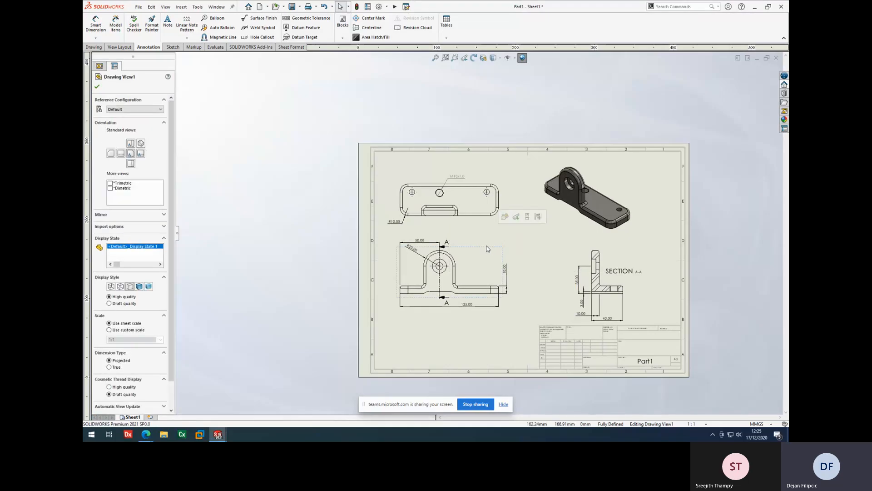
pyautogui.moveTo(487, 249)
pyautogui.mouseDown()
pyautogui.moveTo(451, 246)
pyautogui.moveTo(494, 249)
pyautogui.mouseUp()
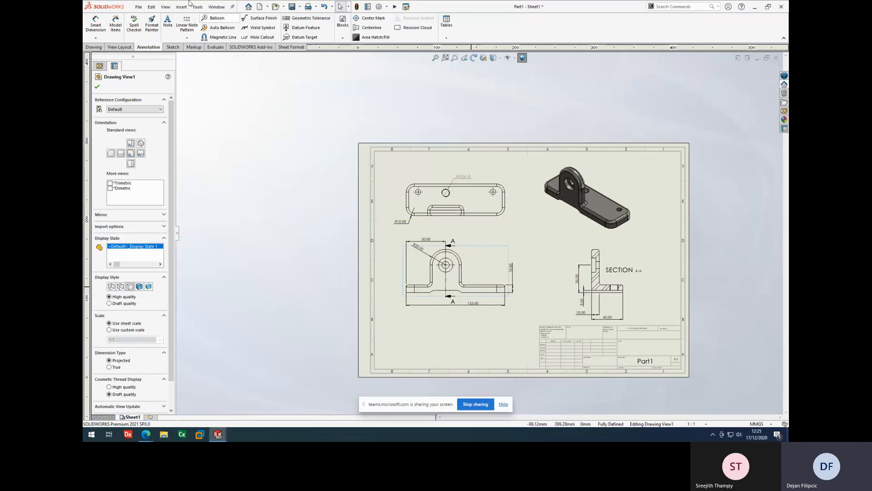
# Switch to Part1.SLDPRT and open Sketch2, the profile of the upright lug, for editing.
pyautogui.click(217, 8)
pyautogui.click(236, 76)
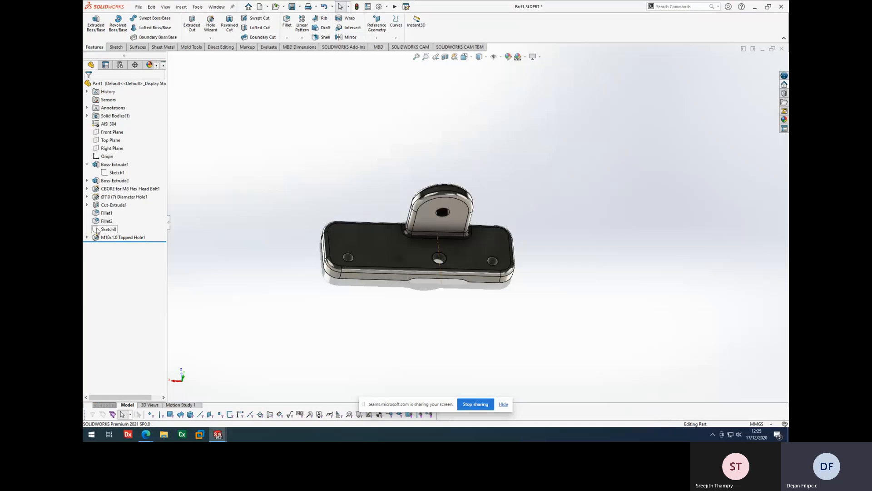
pyautogui.moveTo(513, 195)
pyautogui.mouseDown(button='middle')
pyautogui.moveTo(472, 185)
pyautogui.moveTo(452, 225)
pyautogui.mouseUp(button='middle')
pyautogui.click(452, 225)
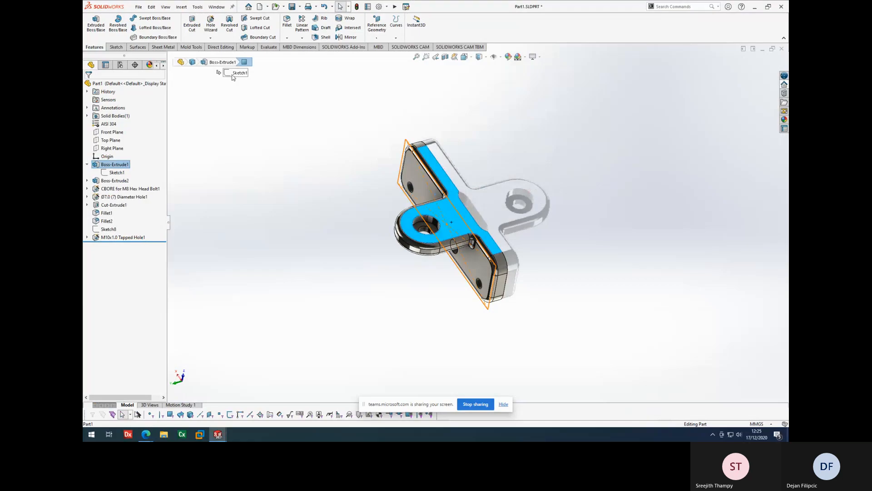
pyautogui.click(387, 294)
pyautogui.moveTo(387, 294); pyautogui.dragTo(442, 223, button='middle')
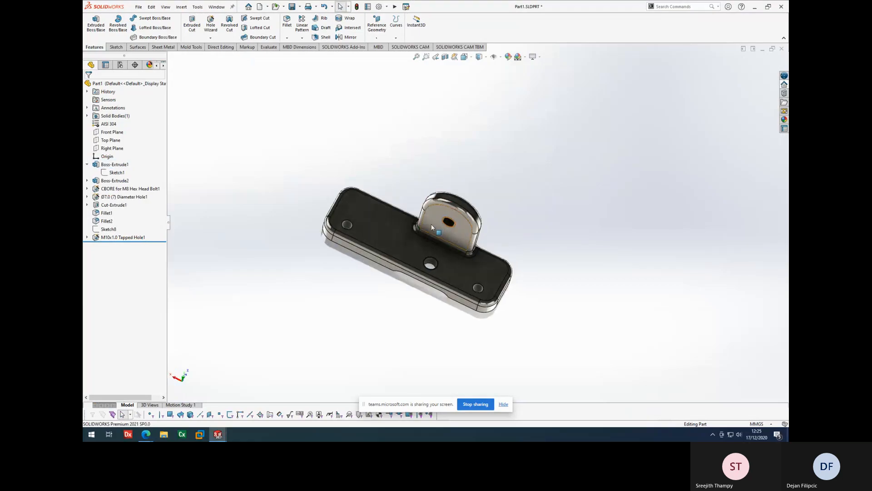
pyautogui.click(432, 226)
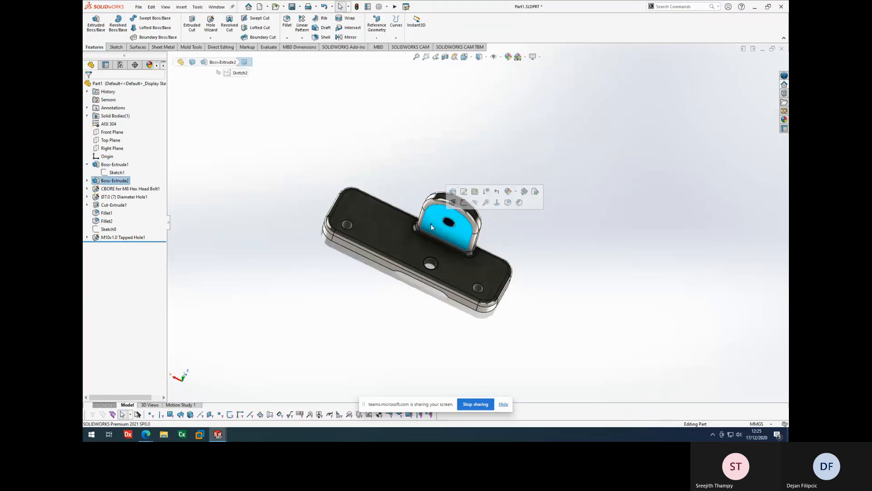
pyautogui.click(241, 73)
pyautogui.click(253, 39)
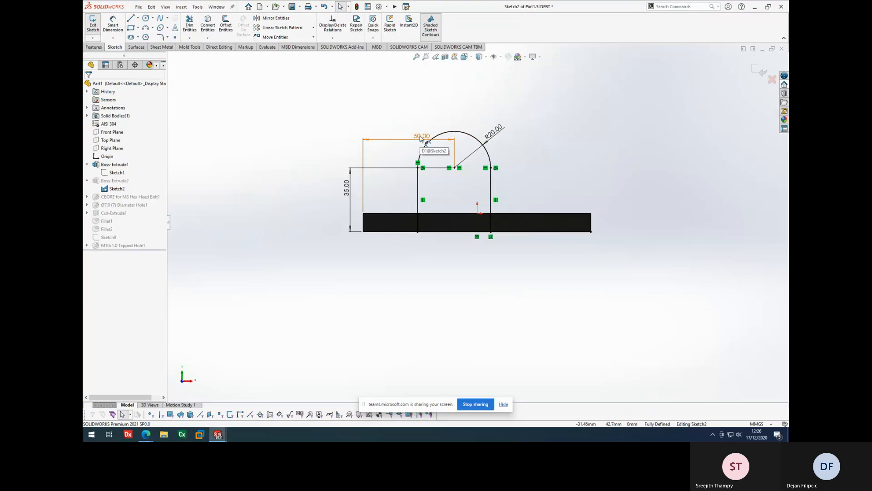
# Delete the 50.00 horizontal position dimension of the lug's arc centre from the sketch.
pyautogui.moveTo(391, 105); pyautogui.dragTo(422, 147)
pyautogui.click(419, 141)
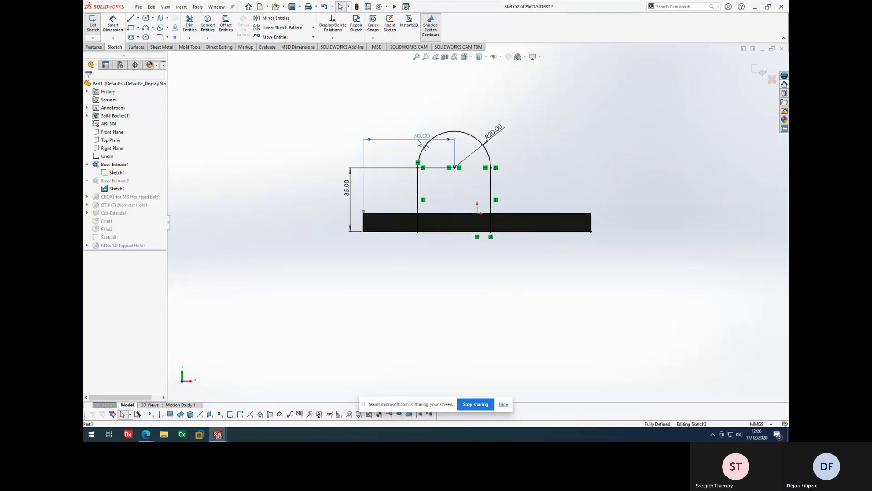
pyautogui.press('Delete')
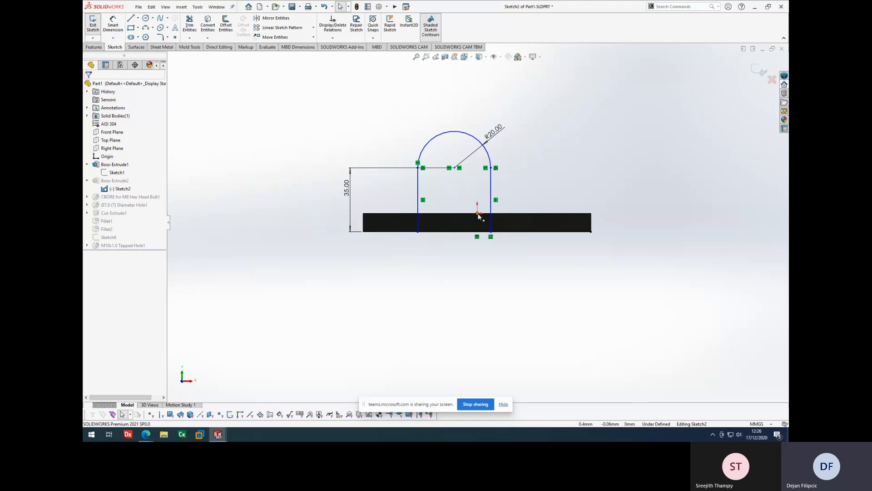
# Draw a centerline from the origin to the lug's arc centre and make it vertical to centre the profile.
pyautogui.click(138, 18)
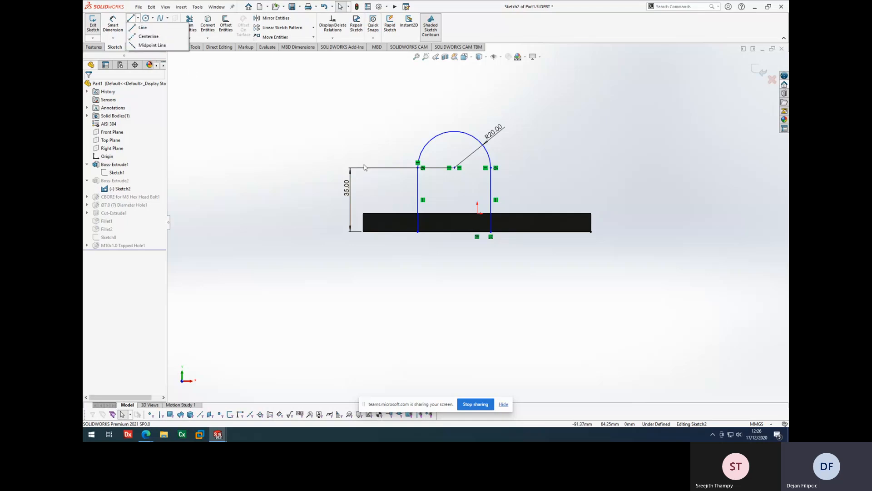
pyautogui.click(148, 37)
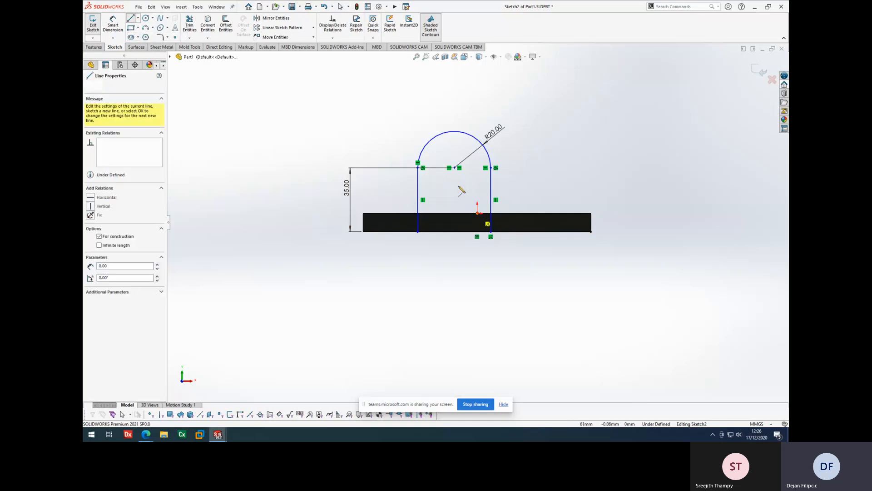
pyautogui.click(477, 212)
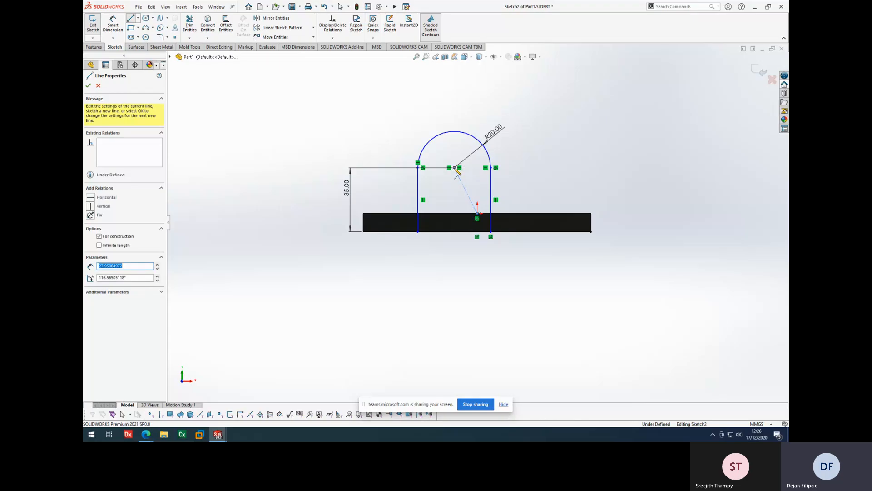
pyautogui.click(455, 167)
pyautogui.press('Escape')
pyautogui.click(468, 195)
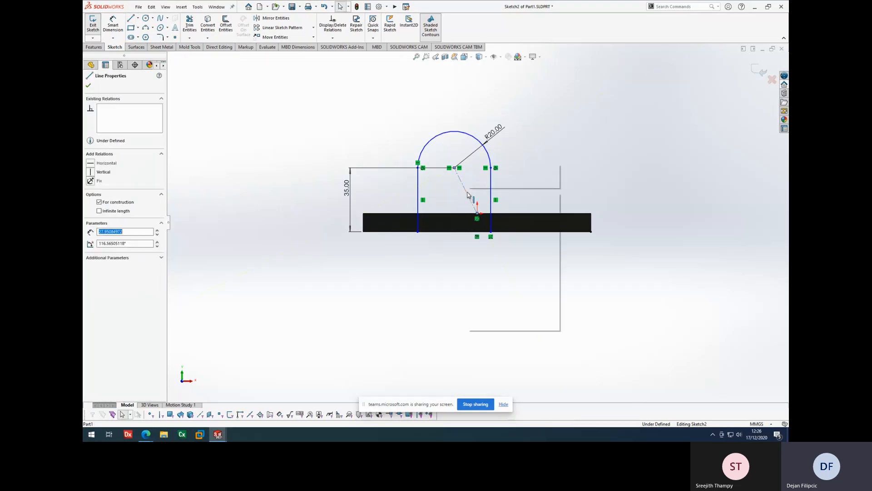
pyautogui.rightClick(468, 194)
pyautogui.click(487, 175)
pyautogui.click(554, 180)
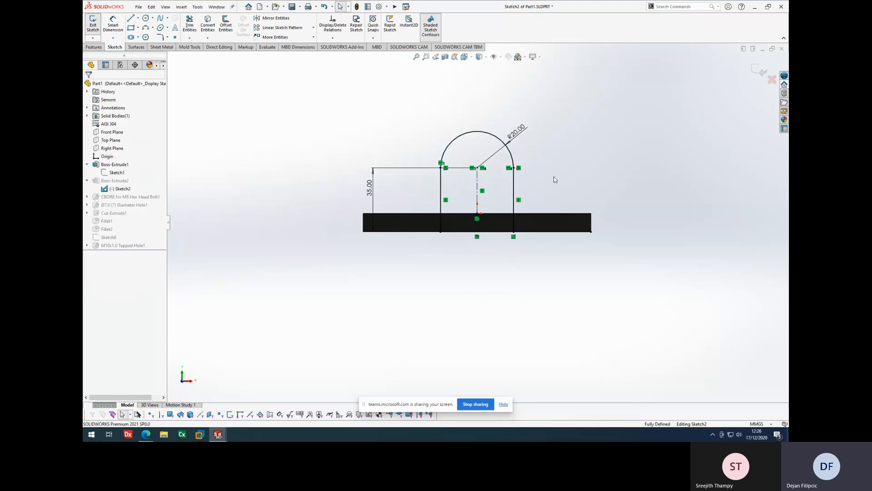
# Exit the lug sketch, save the part, and switch back to the Part1 drawing sheet.
pyautogui.click(759, 71)
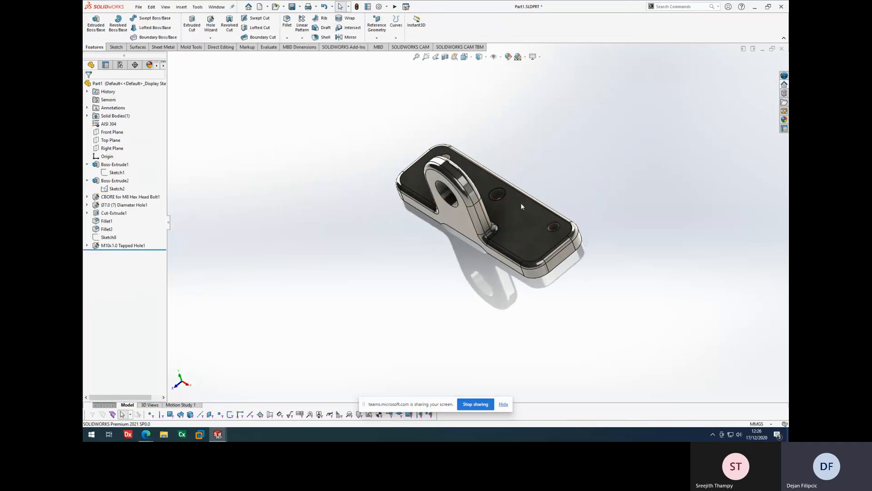
pyautogui.moveTo(438, 263); pyautogui.dragTo(454, 285, button='middle')
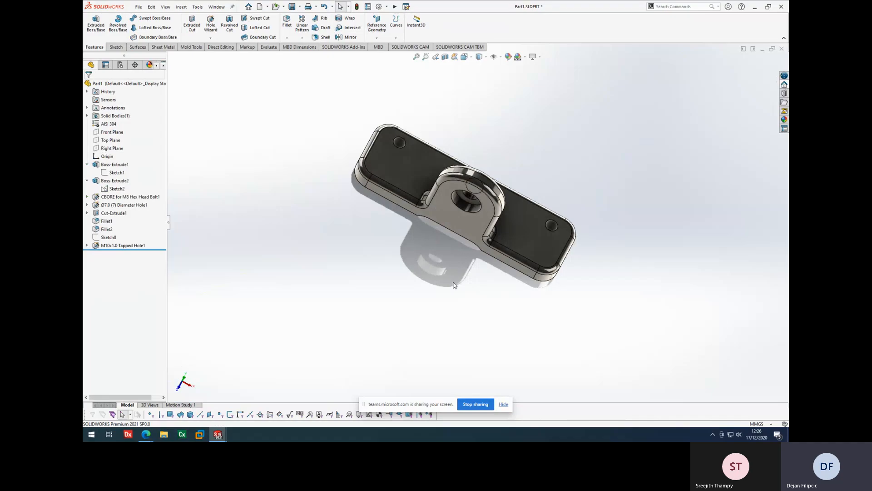
pyautogui.click(292, 6)
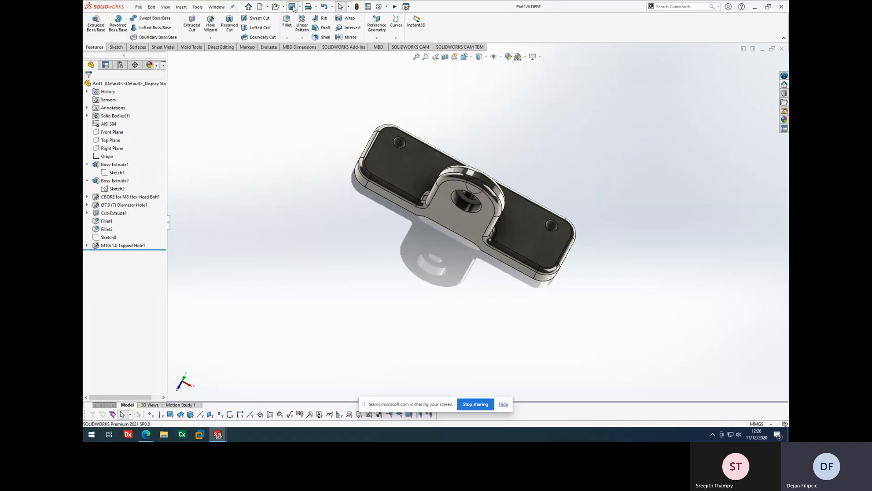
pyautogui.click(217, 7)
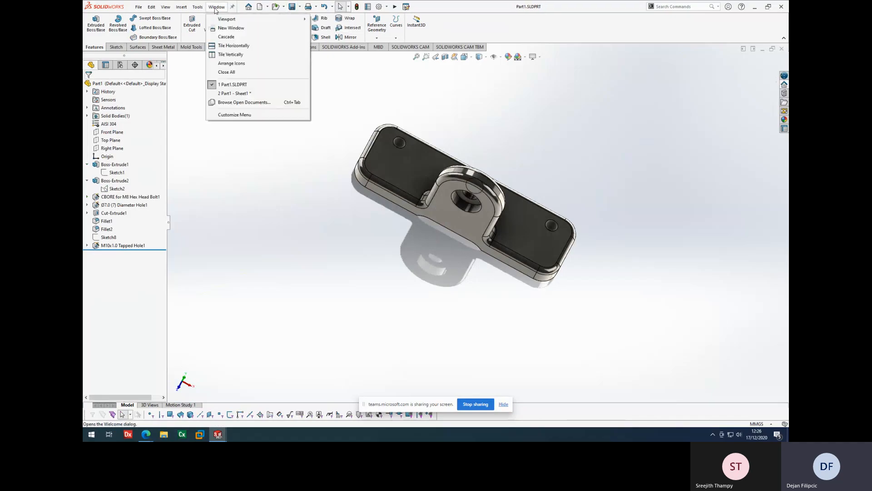
pyautogui.click(235, 93)
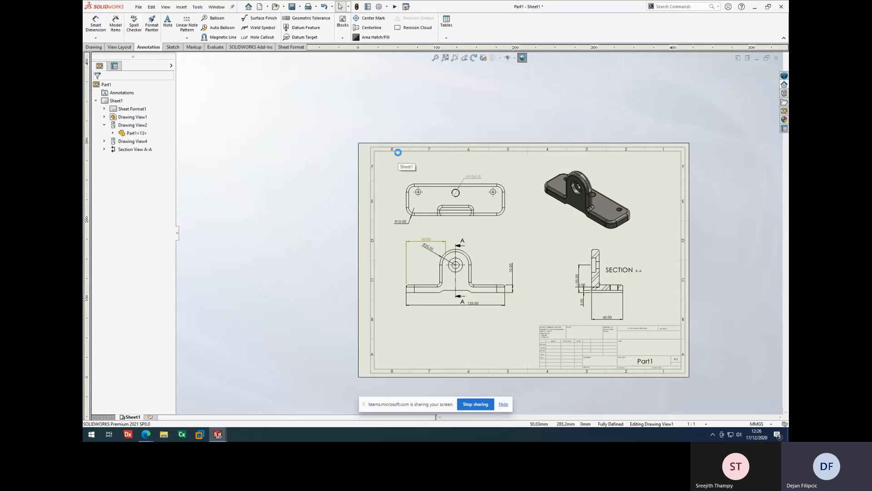
# Switch back to Part1.SLDPRT and examine the lug's position on the plate relative to the Front Plane.
pyautogui.click(220, 8)
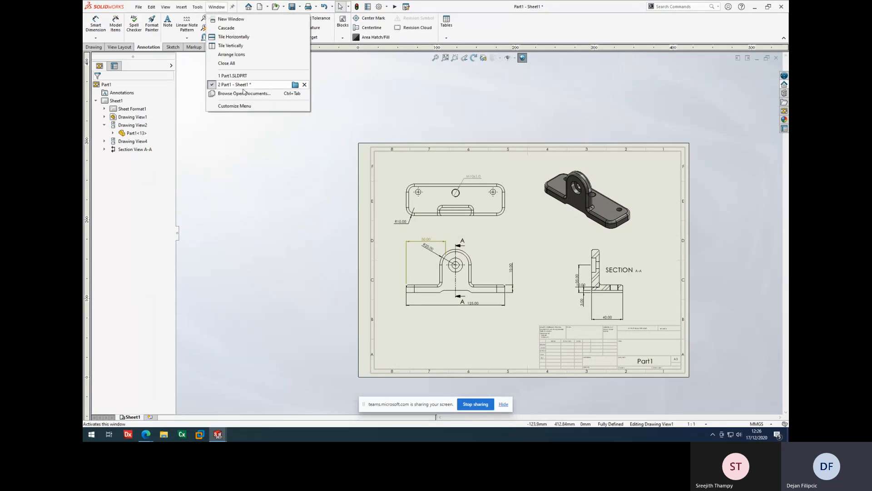
pyautogui.click(242, 77)
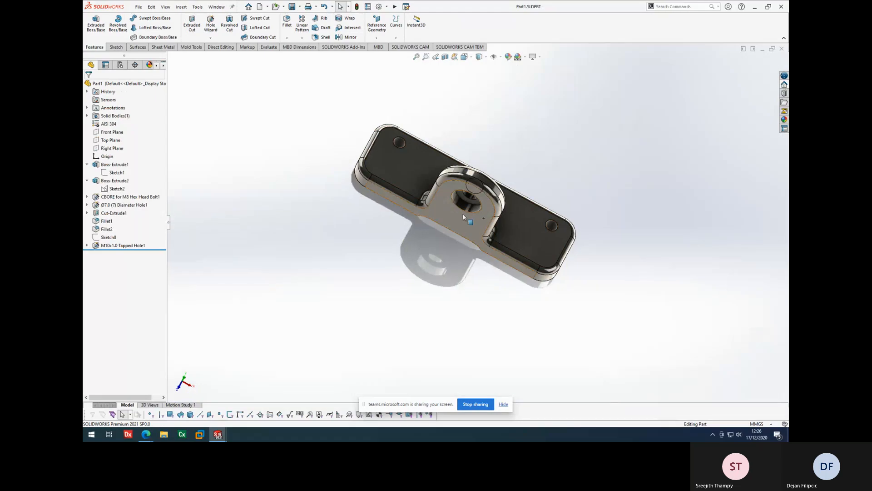
pyautogui.moveTo(435, 217)
pyautogui.mouseDown(button='middle')
pyautogui.moveTo(414, 243)
pyautogui.moveTo(425, 240)
pyautogui.mouseUp(button='middle')
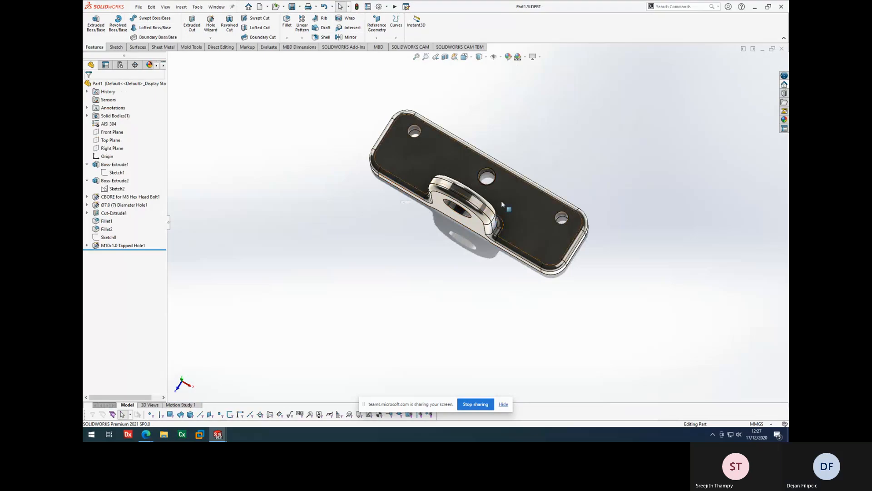
pyautogui.moveTo(395, 243); pyautogui.dragTo(356, 216, button='middle')
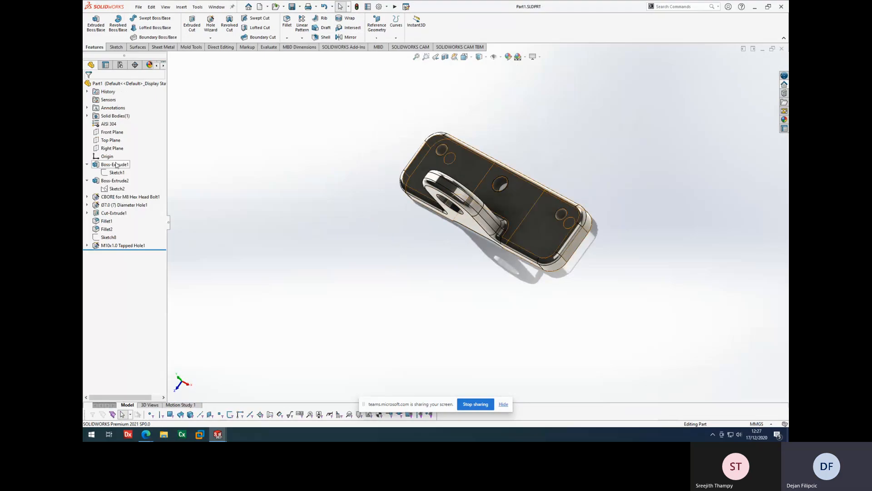
pyautogui.click(112, 132)
pyautogui.moveTo(385, 241)
pyautogui.mouseDown(button='middle')
pyautogui.moveTo(380, 276)
pyautogui.moveTo(397, 240)
pyautogui.mouseUp(button='middle')
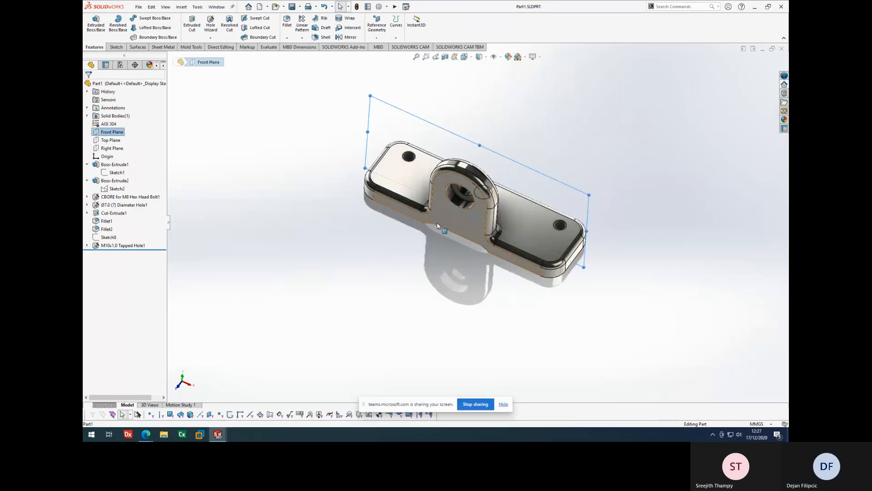
pyautogui.click(404, 243)
pyautogui.moveTo(451, 190); pyautogui.dragTo(453, 219, button='middle')
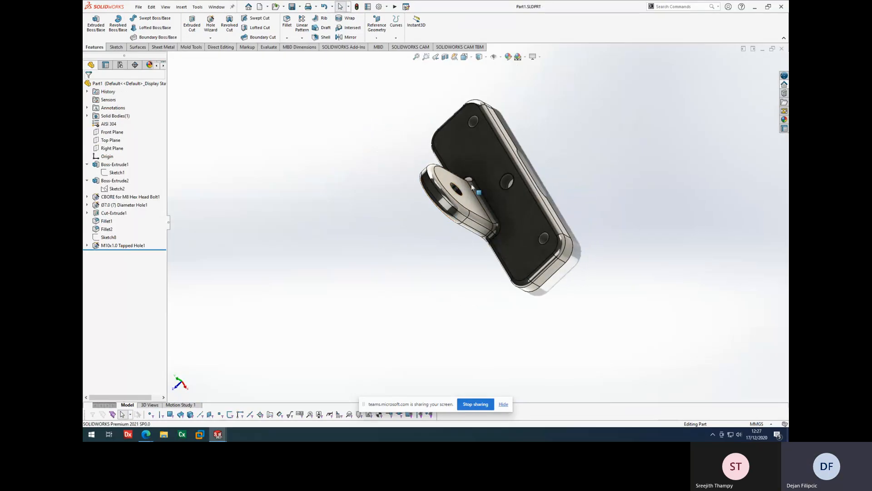
# Change the sketch plane of the lug's Sketch2 to the Front Plane.
pyautogui.click(457, 193)
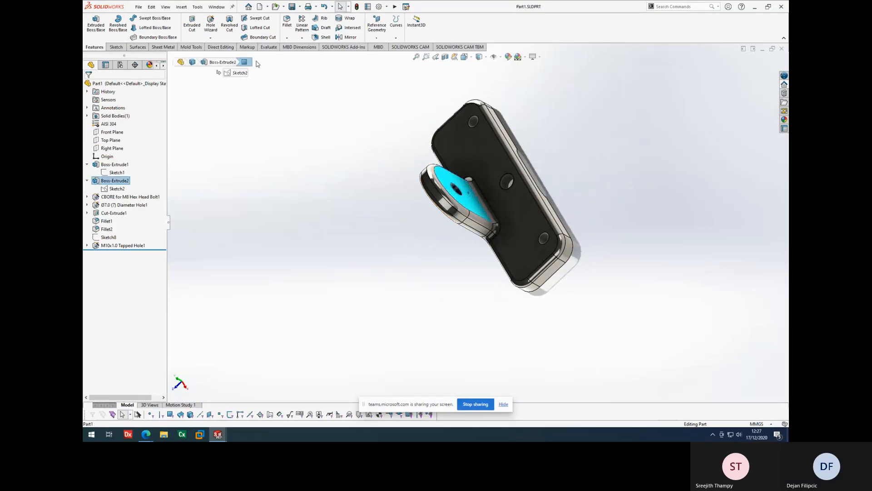
pyautogui.click(236, 74)
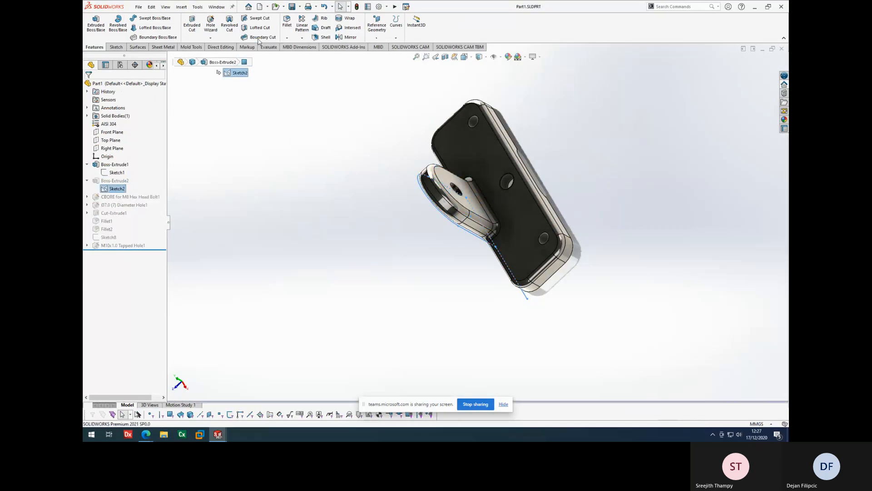
pyautogui.click(258, 41)
pyautogui.press('Delete')
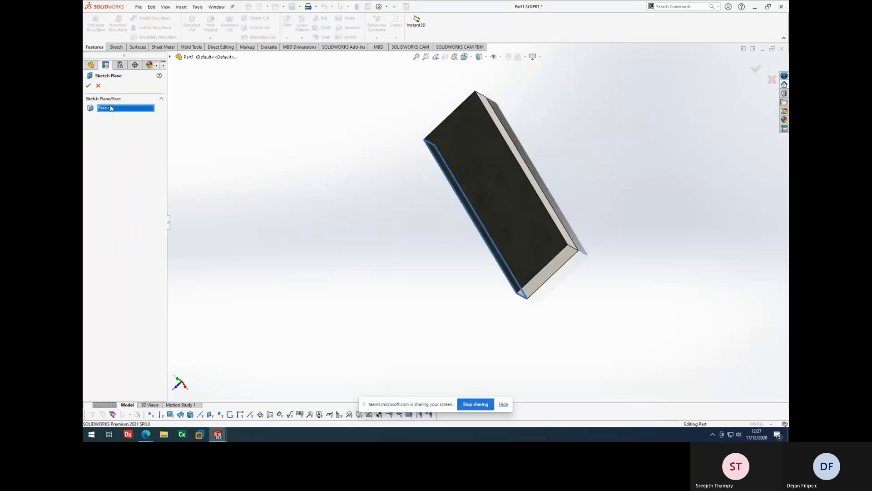
pyautogui.click(170, 57)
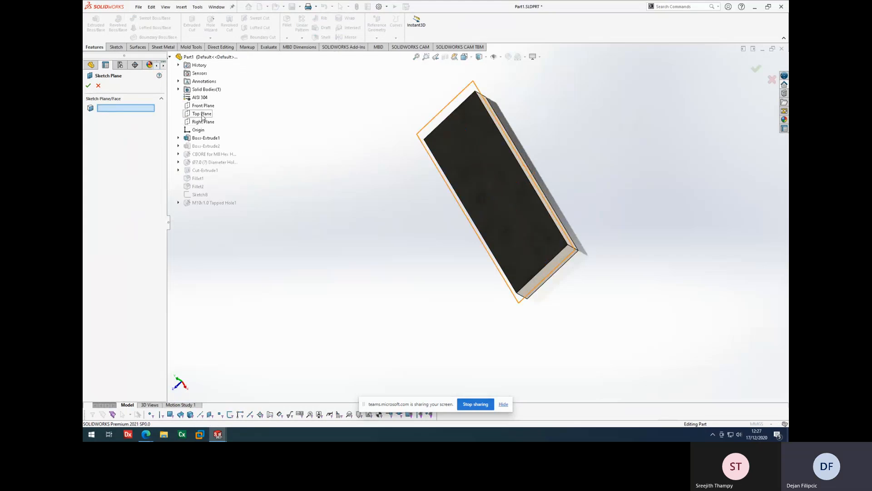
pyautogui.click(204, 106)
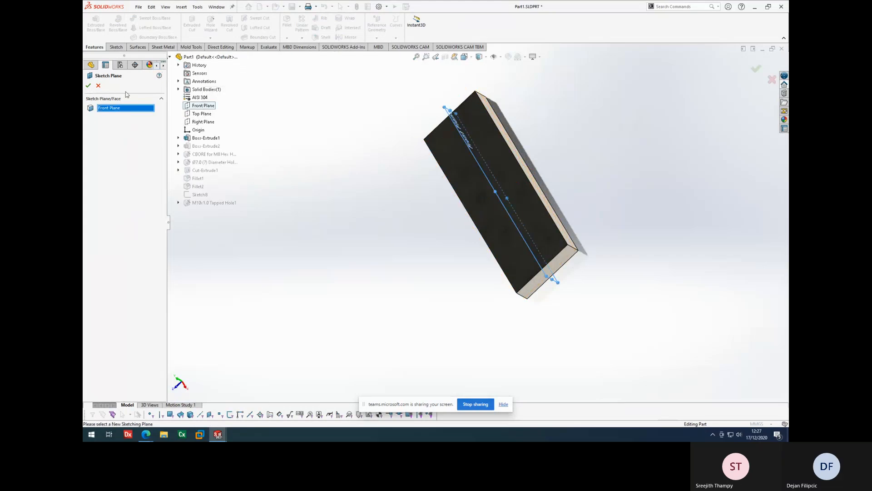
pyautogui.click(88, 86)
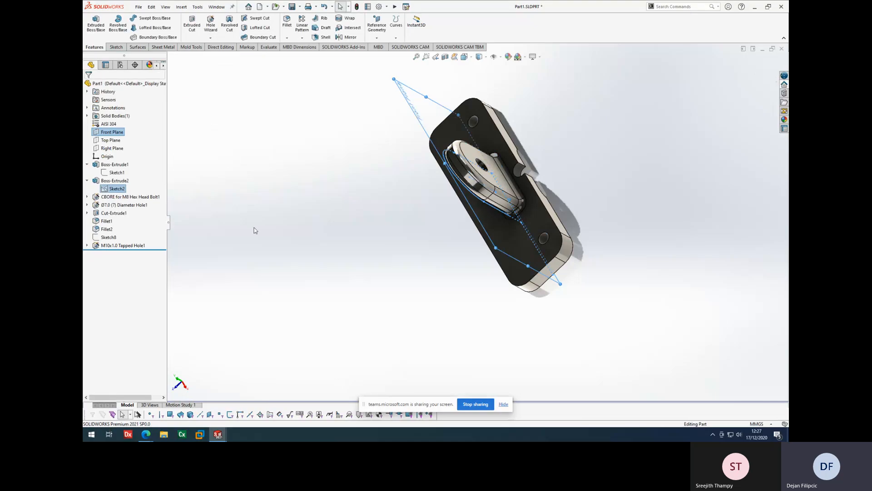
# Delete the M10x1.0 tapped hole feature from the long side of the base plate.
pyautogui.moveTo(341, 229); pyautogui.dragTo(349, 217, button='middle')
pyautogui.moveTo(465, 288); pyautogui.dragTo(416, 275, button='middle')
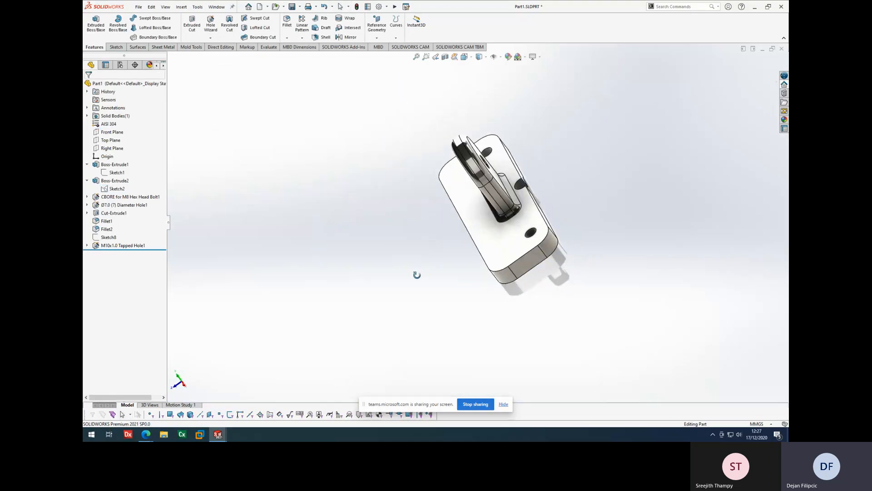
pyautogui.moveTo(493, 193); pyautogui.dragTo(530, 196, button='middle')
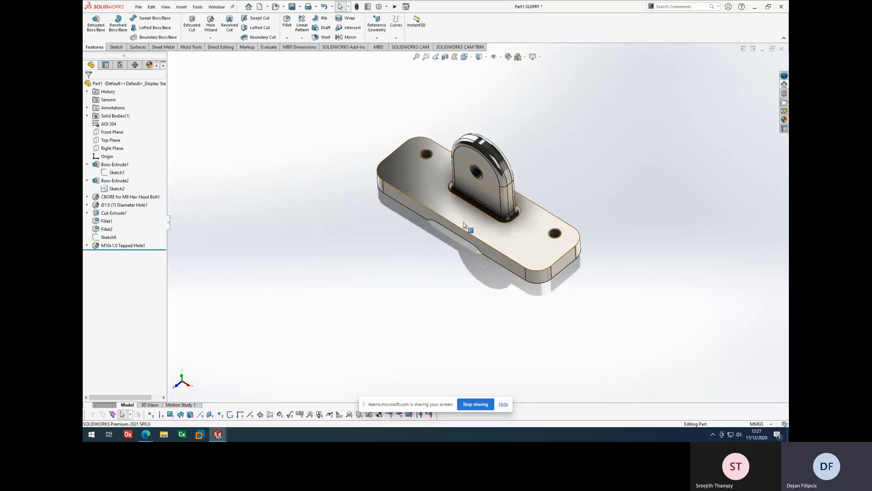
pyautogui.moveTo(463, 225)
pyautogui.mouseDown(button='middle')
pyautogui.moveTo(488, 200)
pyautogui.moveTo(525, 284)
pyautogui.moveTo(453, 232)
pyautogui.mouseUp(button='middle')
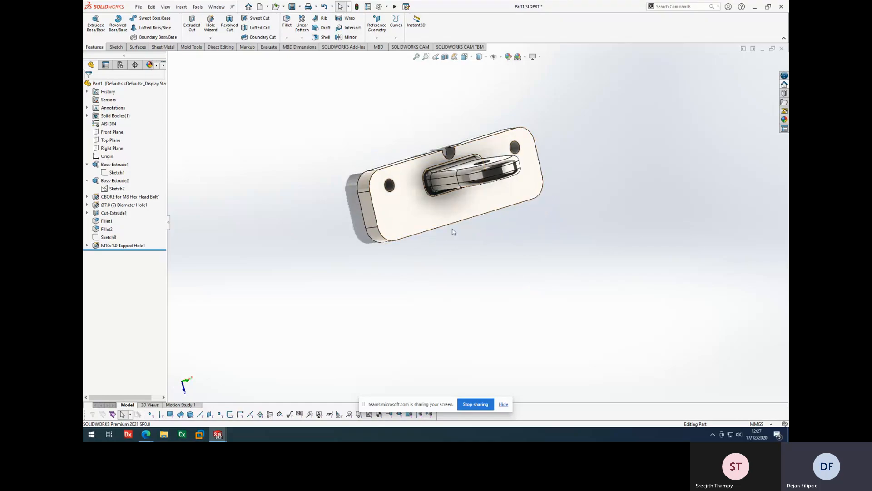
pyautogui.click(451, 154)
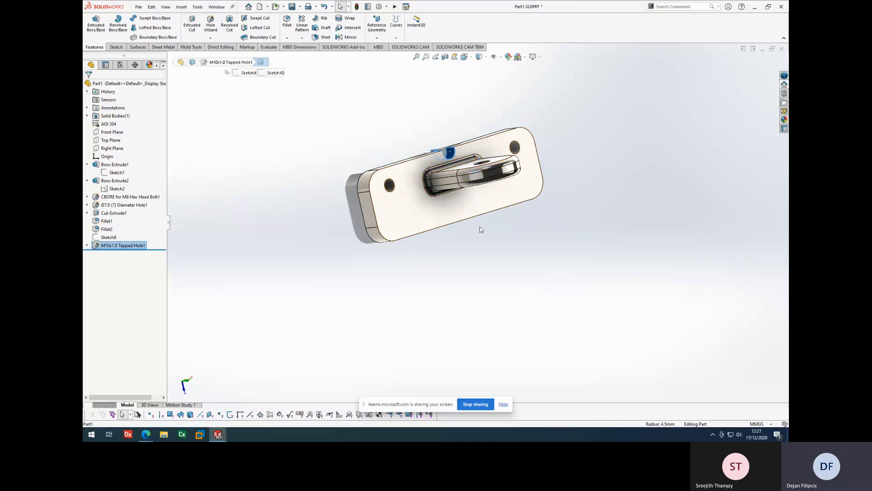
pyautogui.rightClick(143, 245)
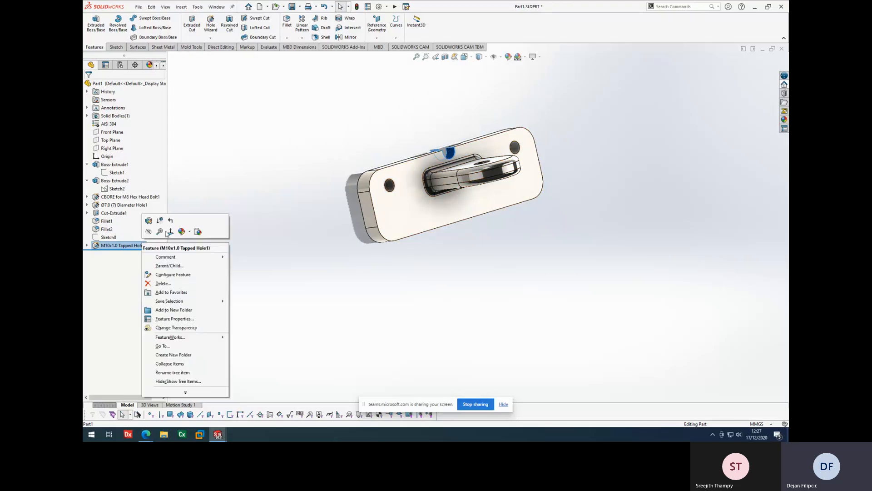
pyautogui.click(162, 283)
pyautogui.click(380, 182)
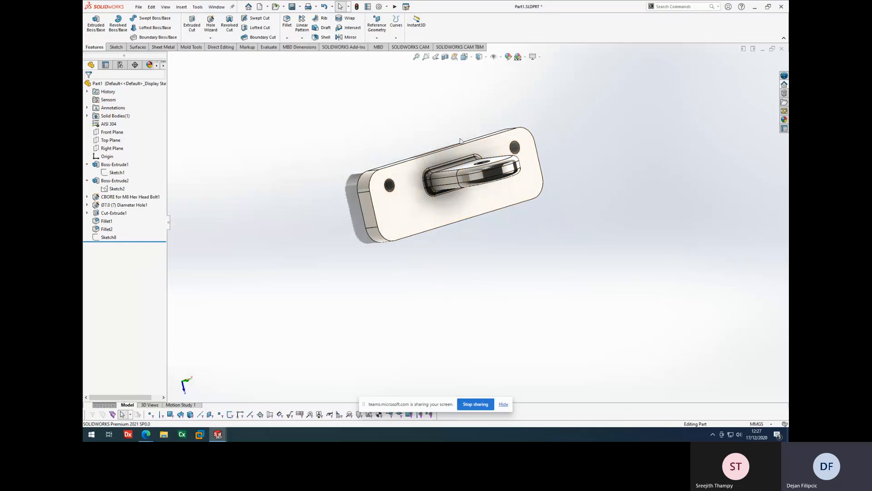
# Open the lug's Boss-Extrude2 feature for editing.
pyautogui.moveTo(485, 223); pyautogui.dragTo(469, 193, button='middle')
pyautogui.click(465, 188)
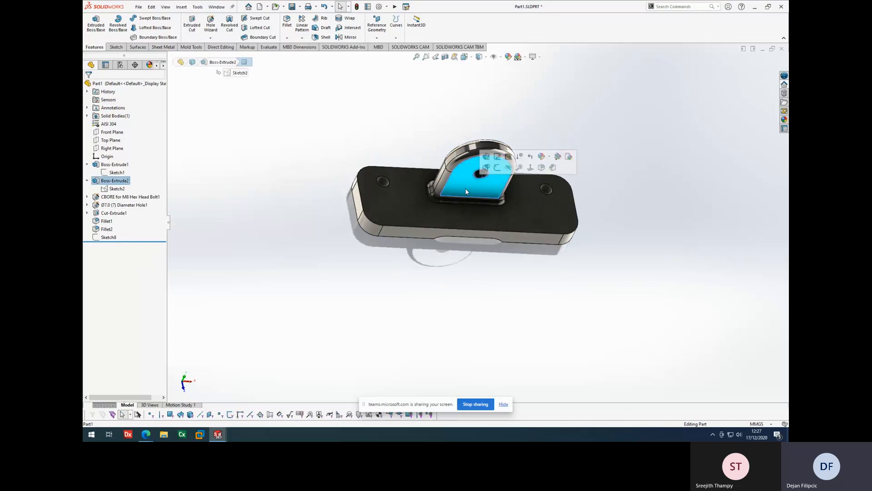
pyautogui.click(207, 63)
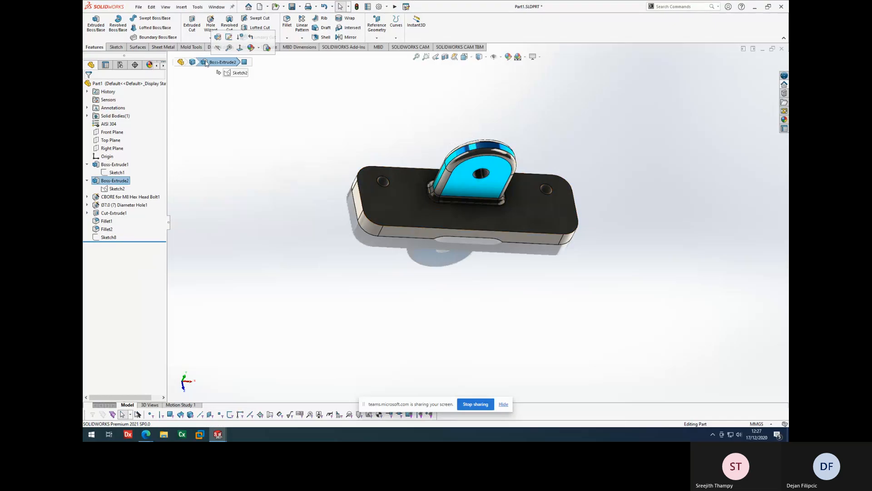
pyautogui.click(218, 37)
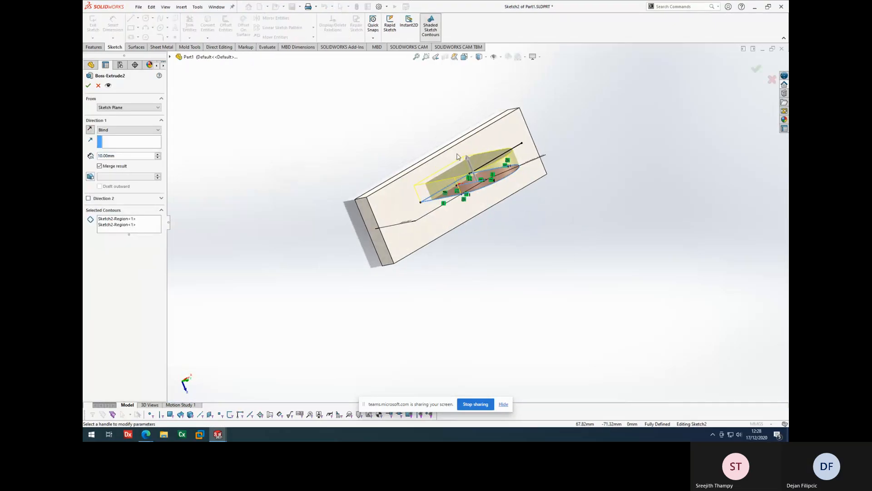
# Try extruding the lug Up To Surface, using the plate's long side face as the end surface.
pyautogui.click(146, 130)
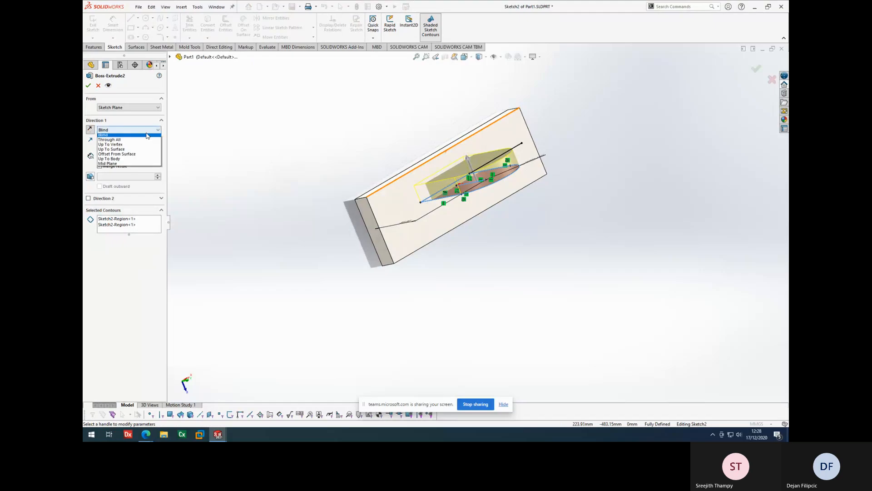
pyautogui.click(120, 159)
pyautogui.moveTo(242, 162); pyautogui.dragTo(355, 209, button='middle')
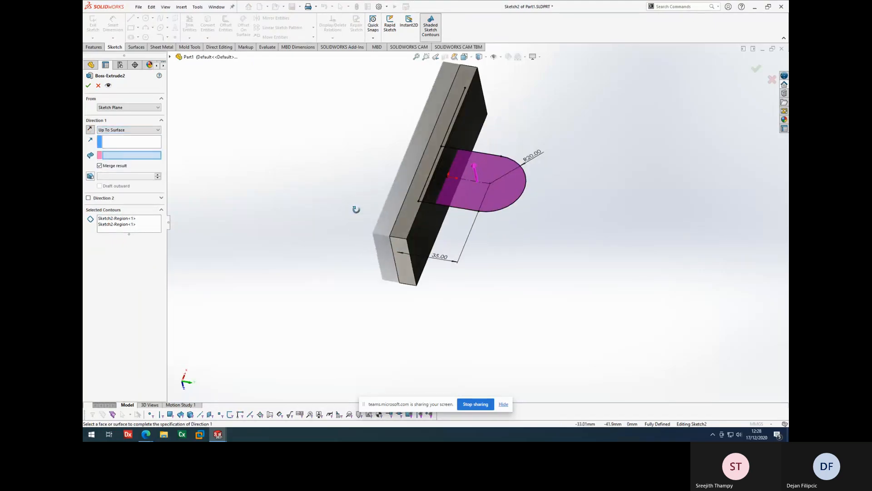
pyautogui.click(431, 165)
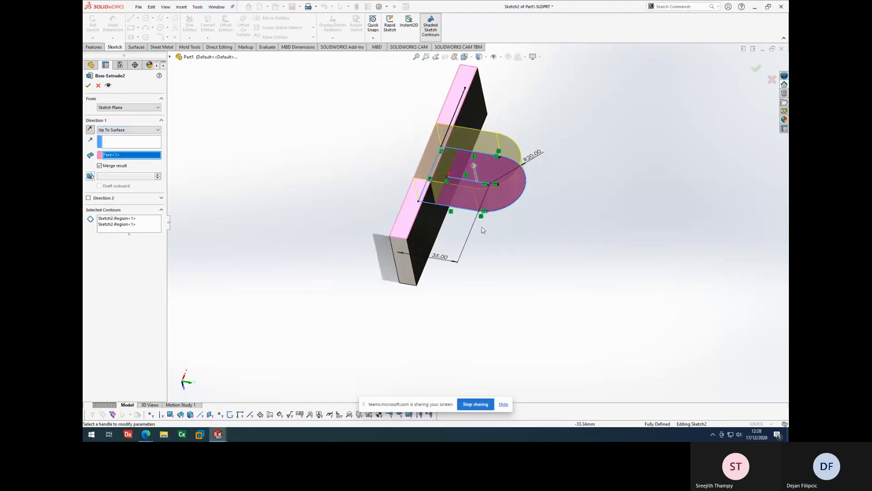
pyautogui.moveTo(484, 254); pyautogui.dragTo(363, 241, button='middle')
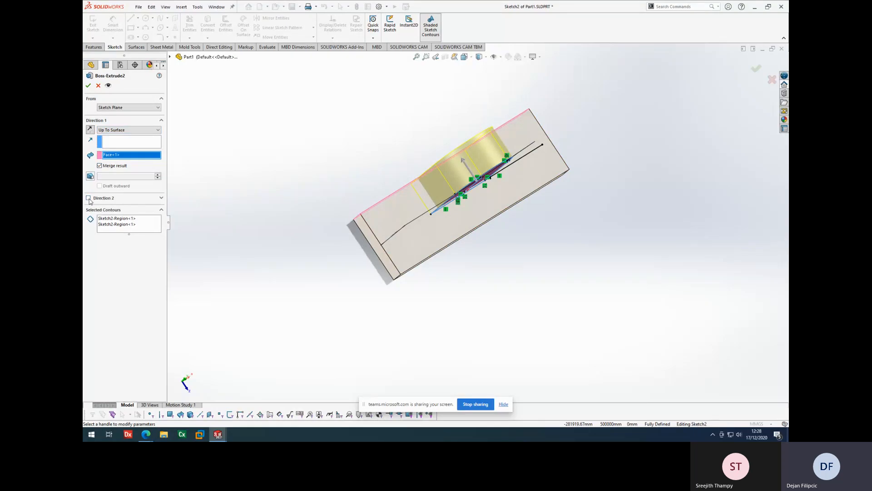
# Change the lug extrusion's end condition to Mid Plane and set its depth to 20 mm.
pyautogui.click(120, 131)
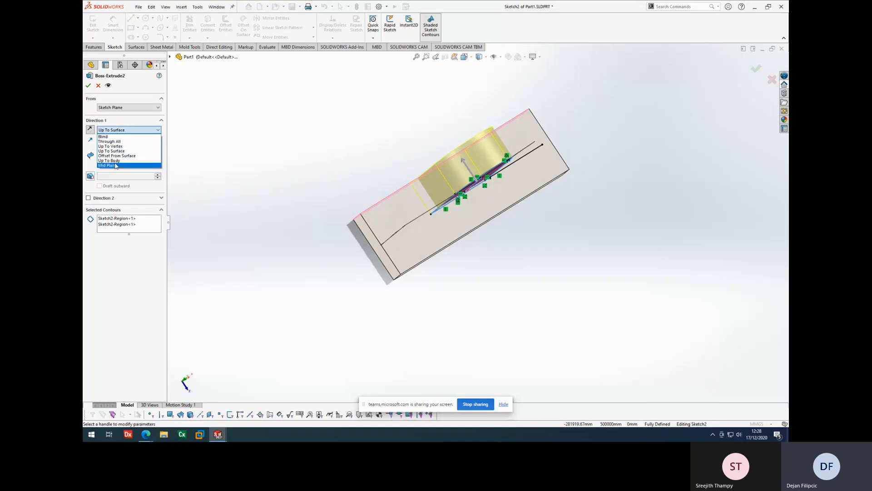
pyautogui.click(116, 166)
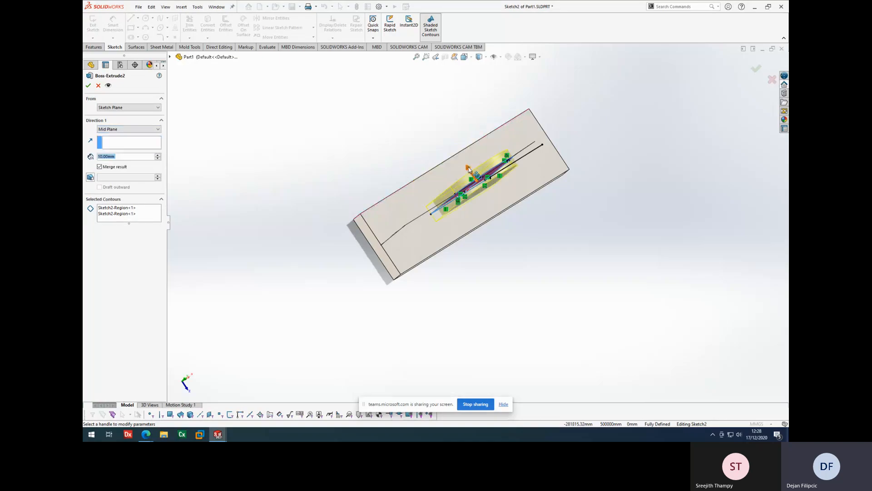
pyautogui.click(469, 173)
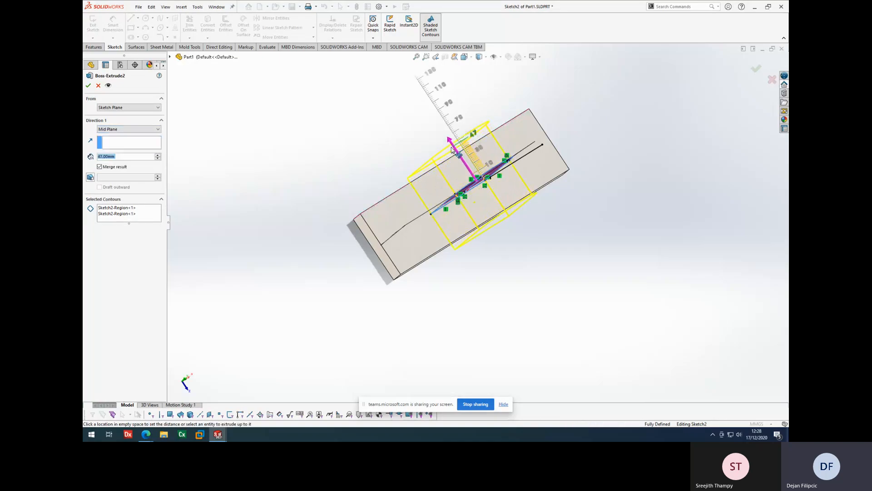
pyautogui.click(455, 156)
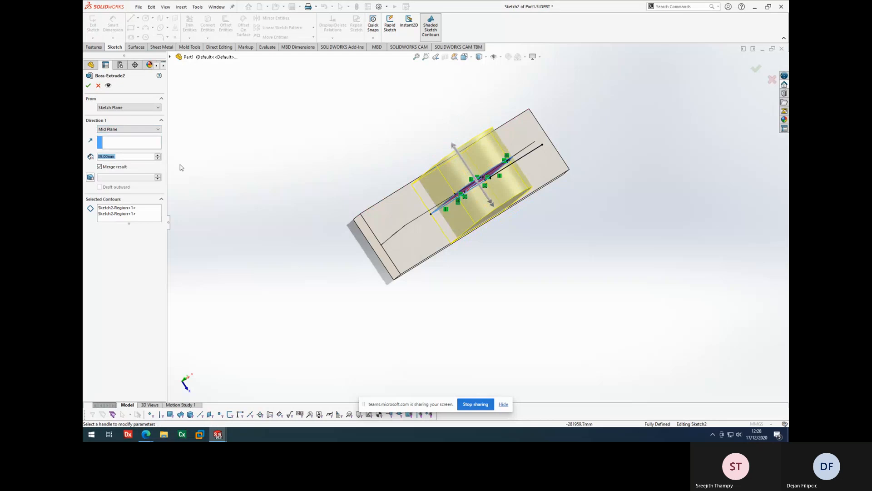
pyautogui.write('20')
pyautogui.press('Return')
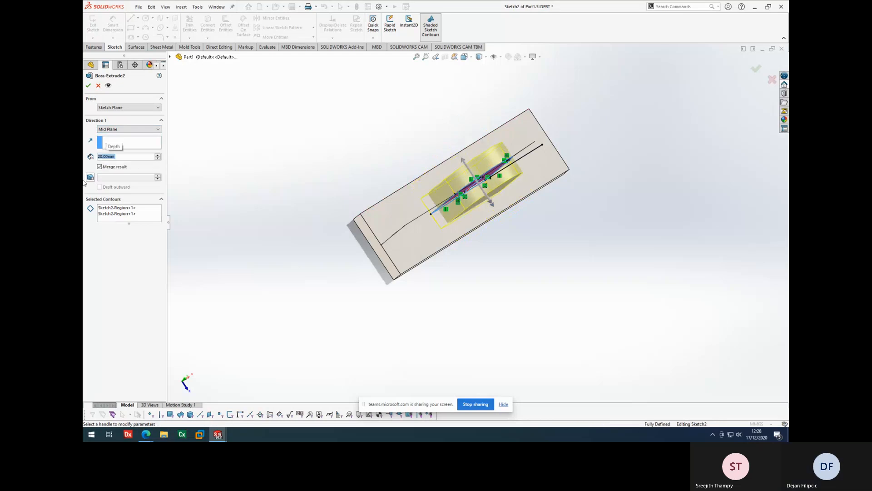
# Preview a 40 mm Mid Plane depth for the lug, restore it to 20 mm and apply the extrusion.
pyautogui.write('40')
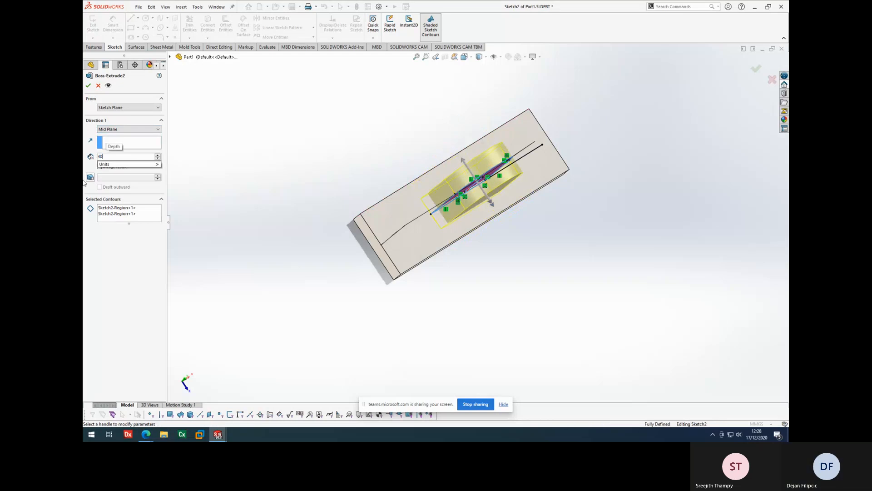
pyautogui.press('Return')
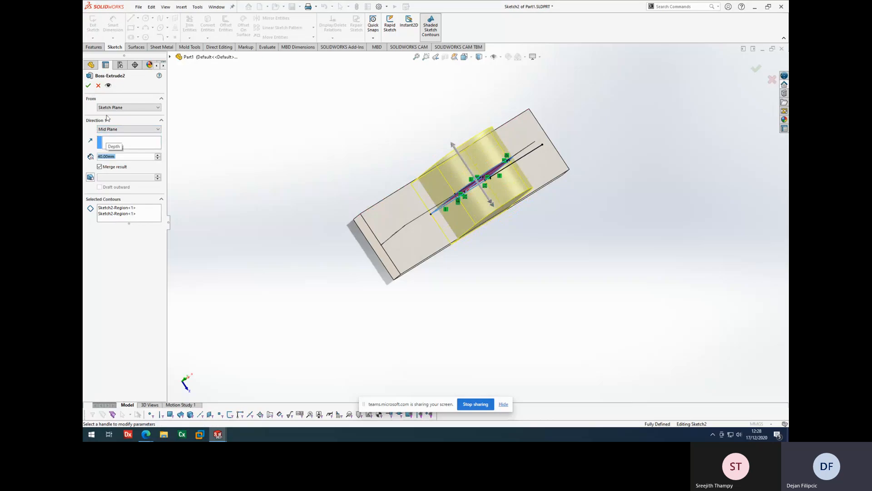
pyautogui.write('20')
pyautogui.press('Return')
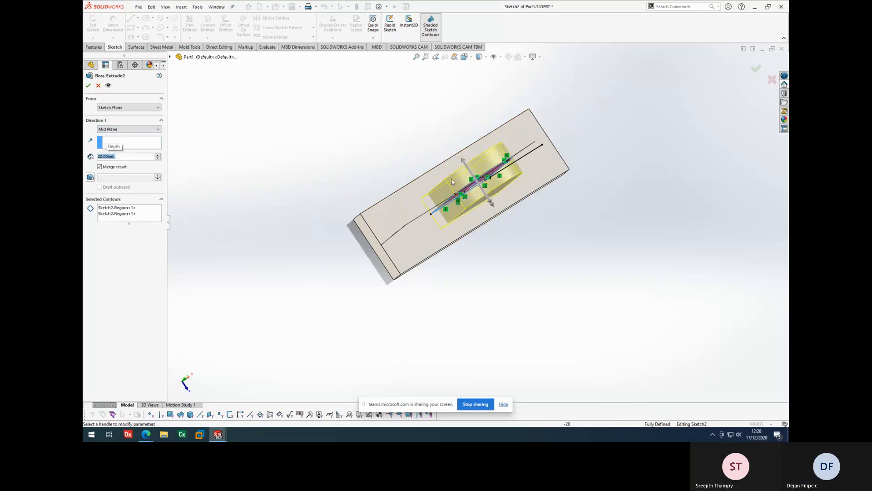
pyautogui.click(91, 86)
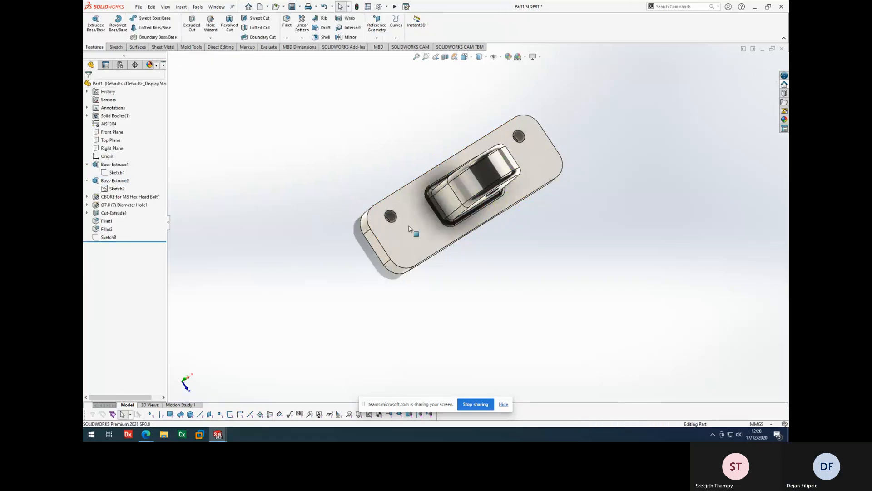
# Try to fillet the plate's whole top face with a 10 mm radius.
pyautogui.moveTo(413, 231); pyautogui.dragTo(484, 271, button='middle')
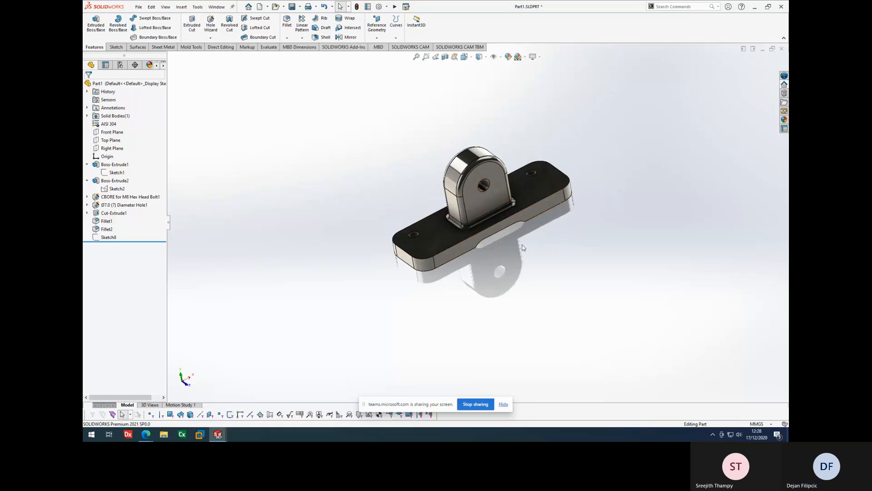
pyautogui.moveTo(522, 245)
pyautogui.mouseDown(button='middle')
pyautogui.moveTo(515, 232)
pyautogui.moveTo(529, 261)
pyautogui.mouseUp(button='middle')
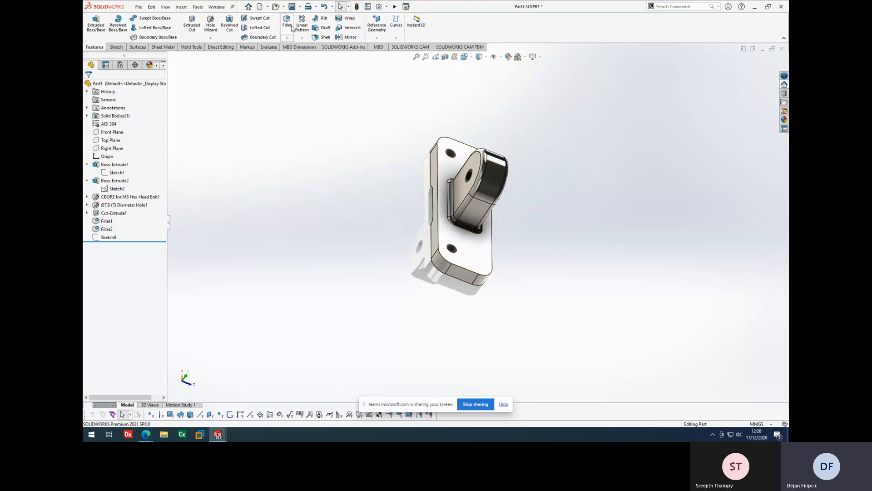
pyautogui.click(460, 240)
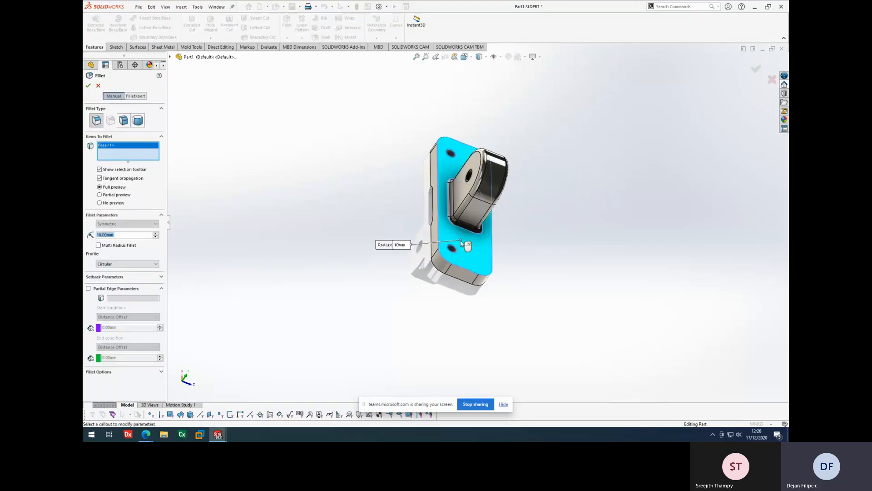
pyautogui.click(88, 86)
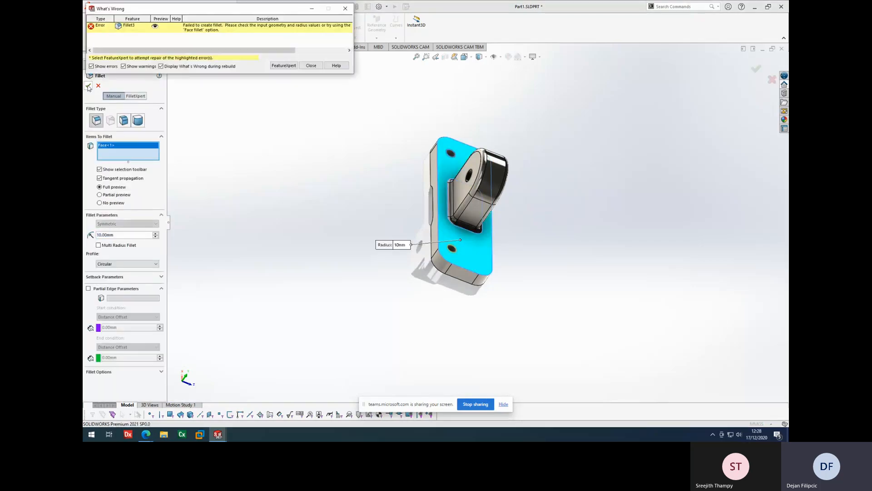
pyautogui.click(311, 66)
pyautogui.press('Escape')
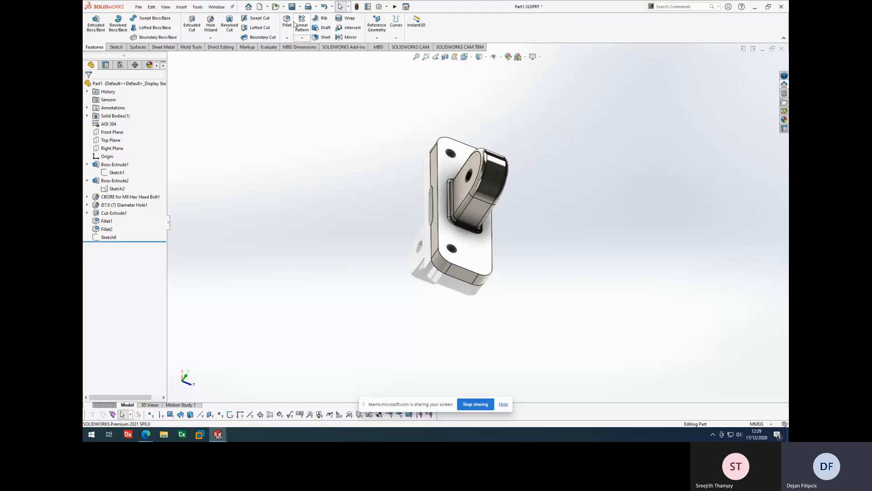
# Add a 3 mm fillet around the base plate's top outer edge, using tangent propagation from a rounded corner edge.
pyautogui.rightClick(461, 271)
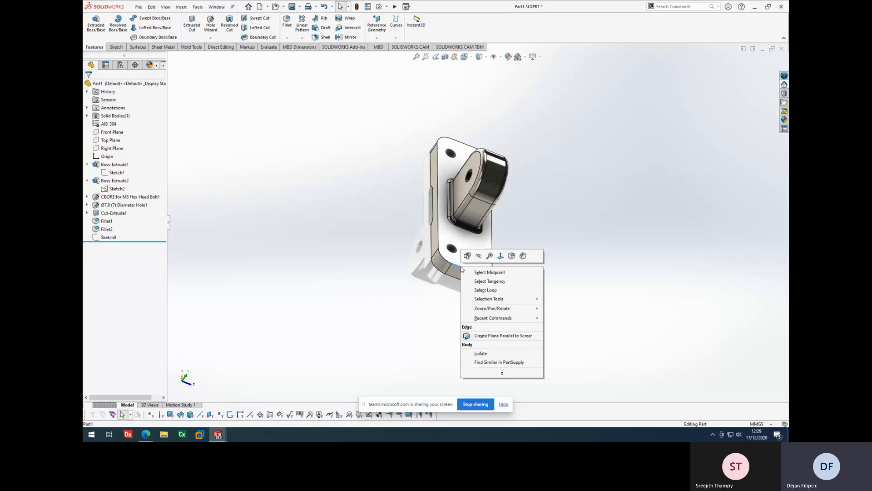
pyautogui.click(636, 187)
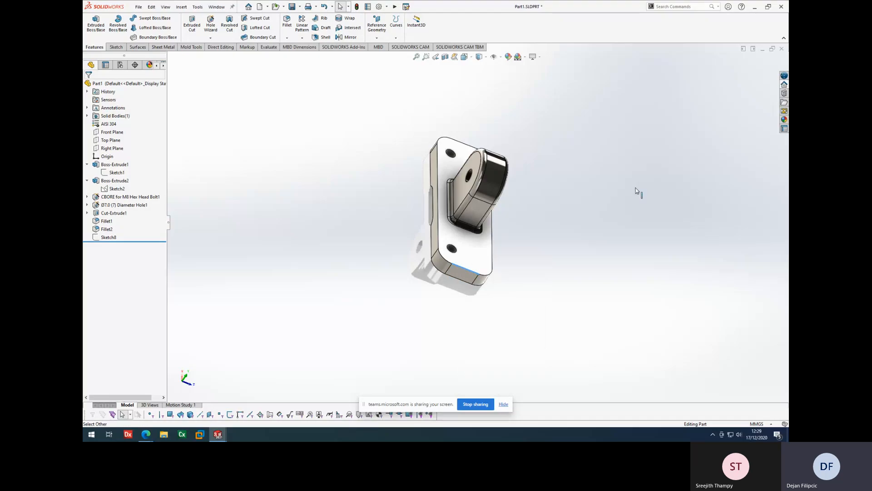
pyautogui.moveTo(581, 235); pyautogui.dragTo(546, 215, button='middle')
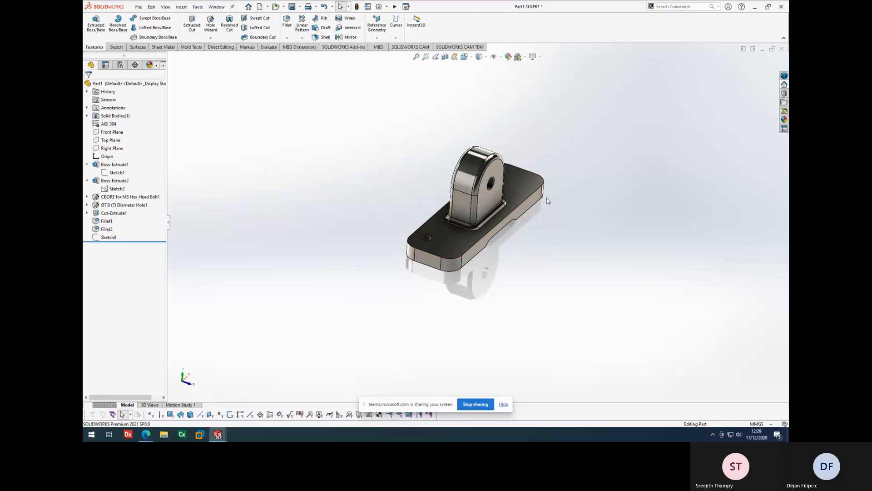
pyautogui.scroll(-3, 547, 197)
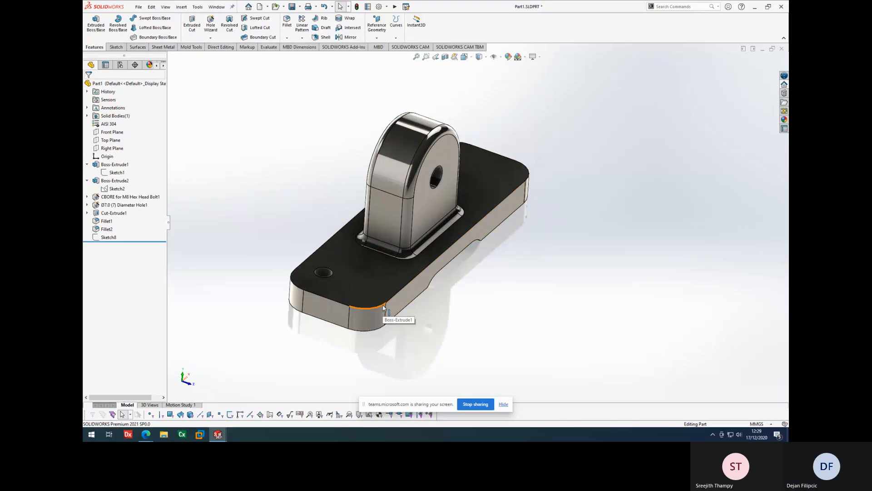
pyautogui.click(352, 308)
pyautogui.rightClick(360, 308)
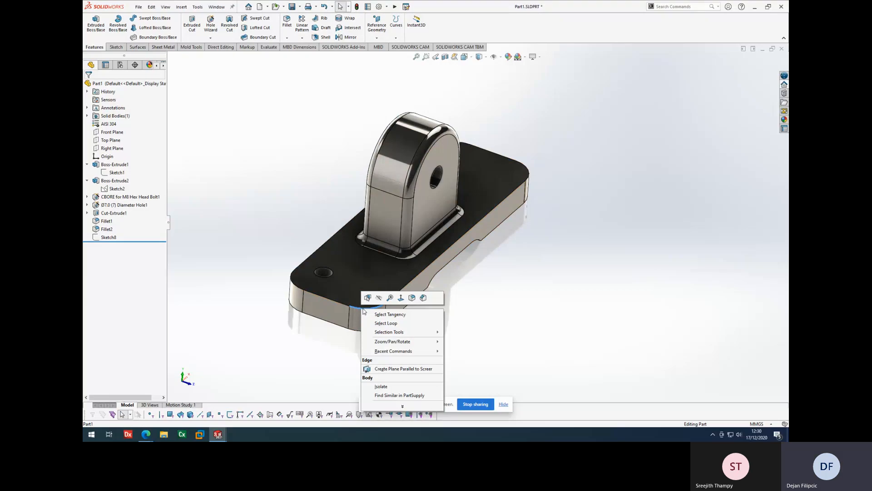
pyautogui.click(414, 297)
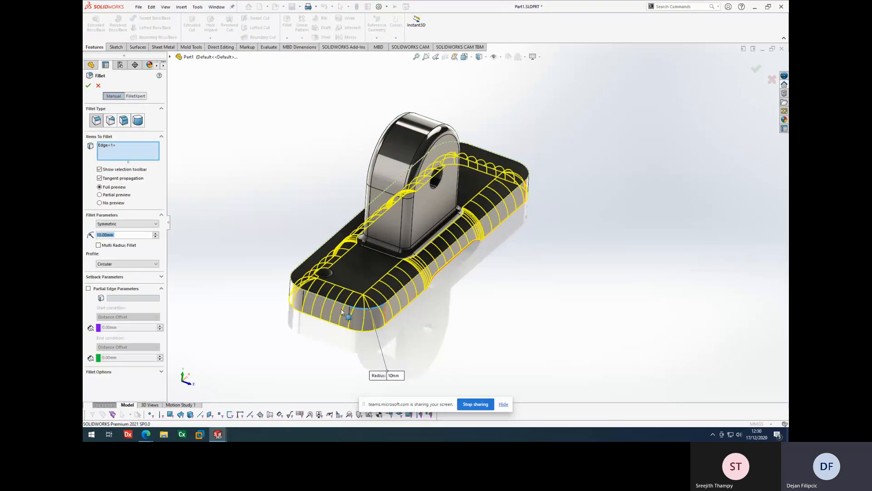
pyautogui.write('3')
pyautogui.press('Return')
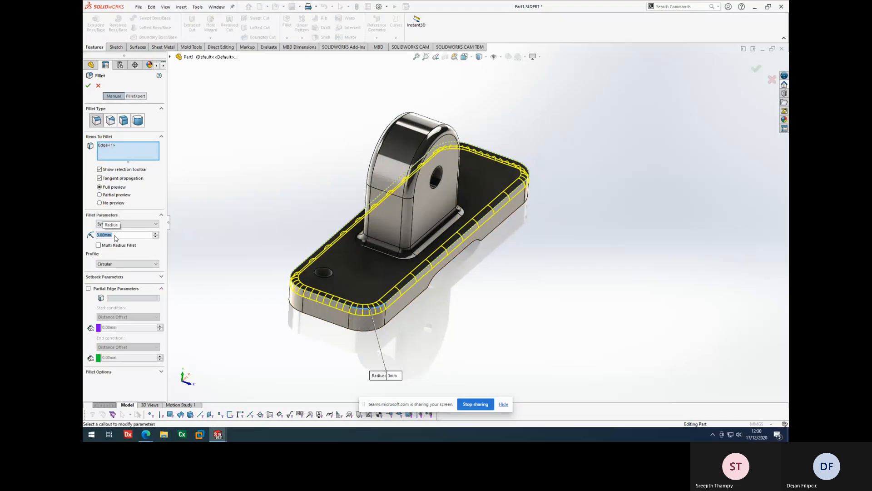
pyautogui.click(89, 85)
pyautogui.moveTo(409, 218); pyautogui.dragTo(465, 265, button='middle')
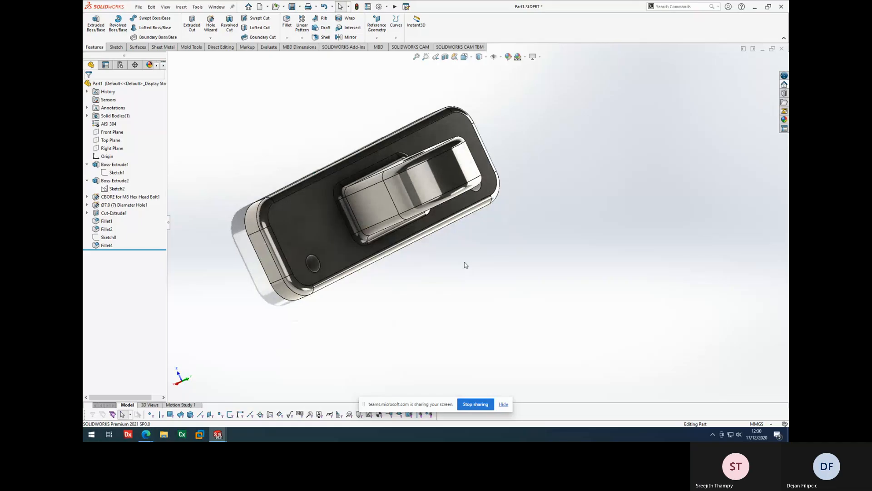
pyautogui.moveTo(446, 286); pyautogui.dragTo(410, 224, button='middle')
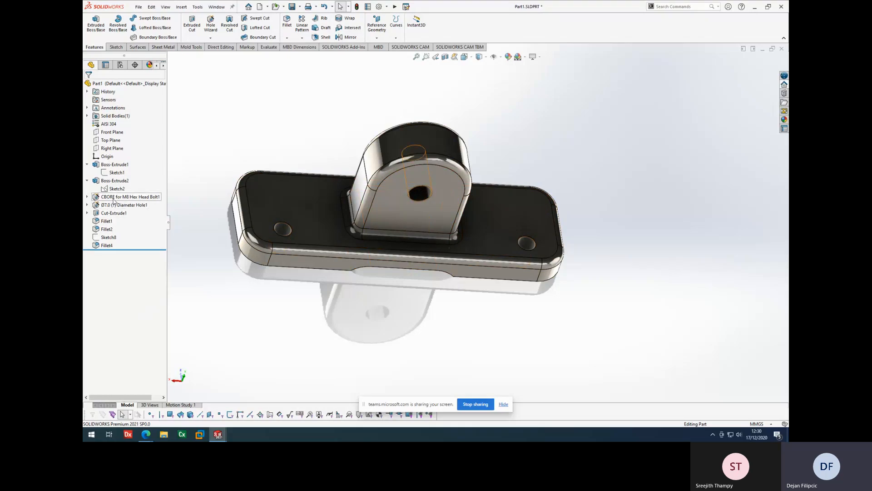
pyautogui.click(117, 180)
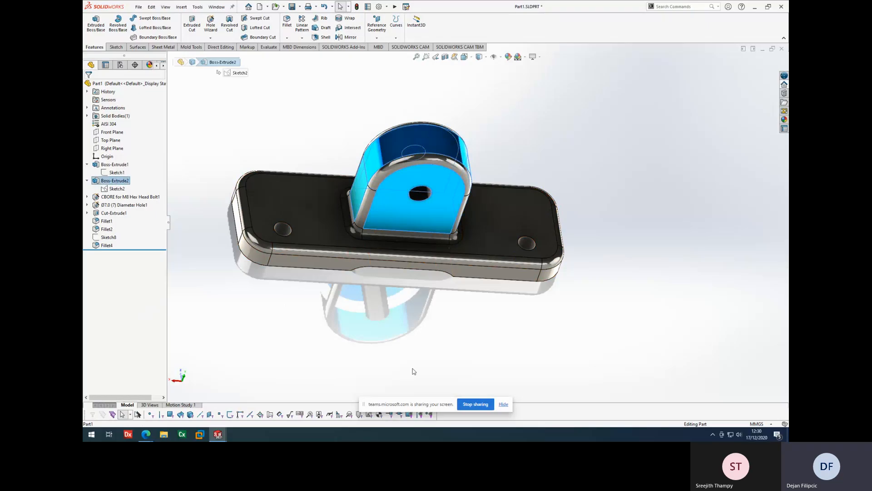
pyautogui.click(426, 330)
pyautogui.moveTo(426, 330); pyautogui.dragTo(469, 326, button='middle')
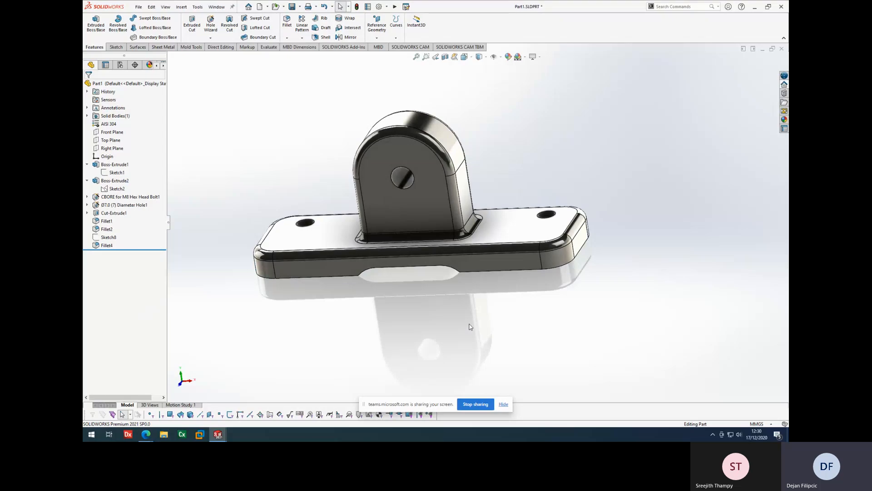
pyautogui.click(757, 7)
pyautogui.click(748, 6)
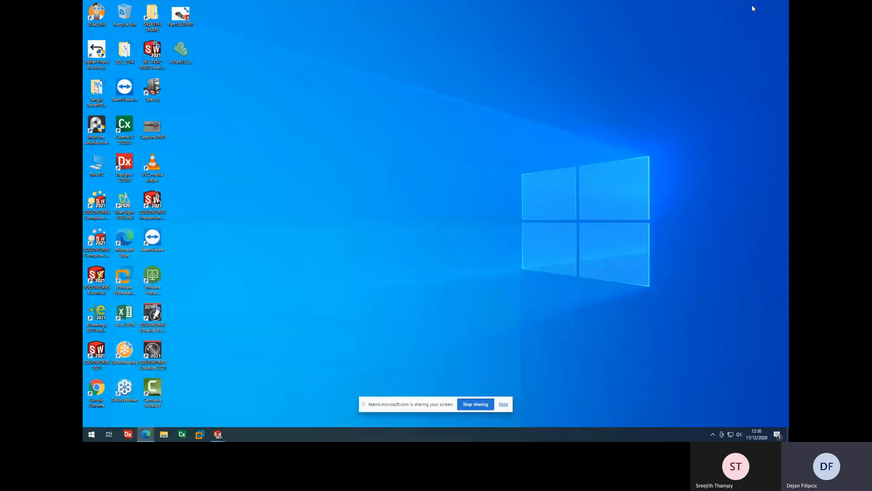
pyautogui.rightClick(271, 212)
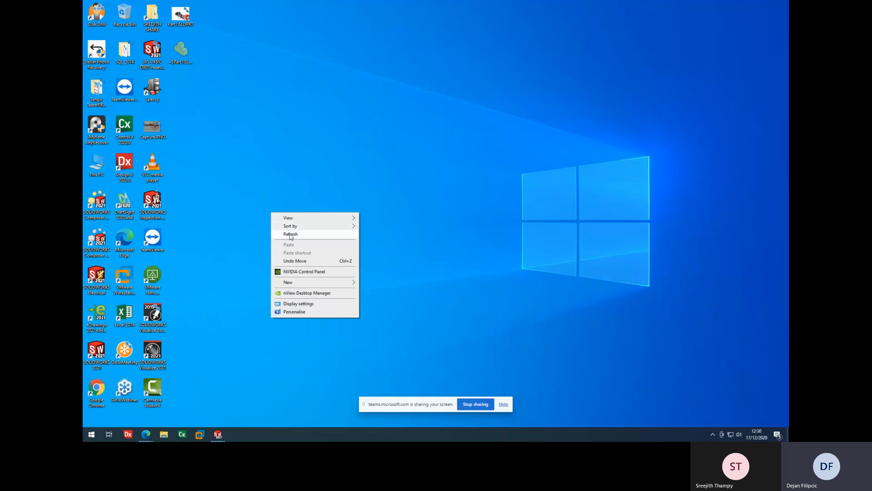
pyautogui.click(291, 234)
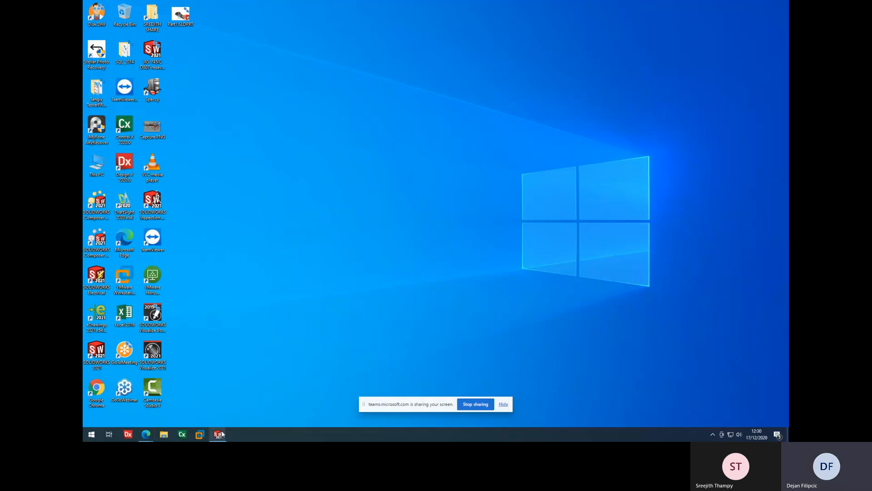
pyautogui.moveTo(223, 434)
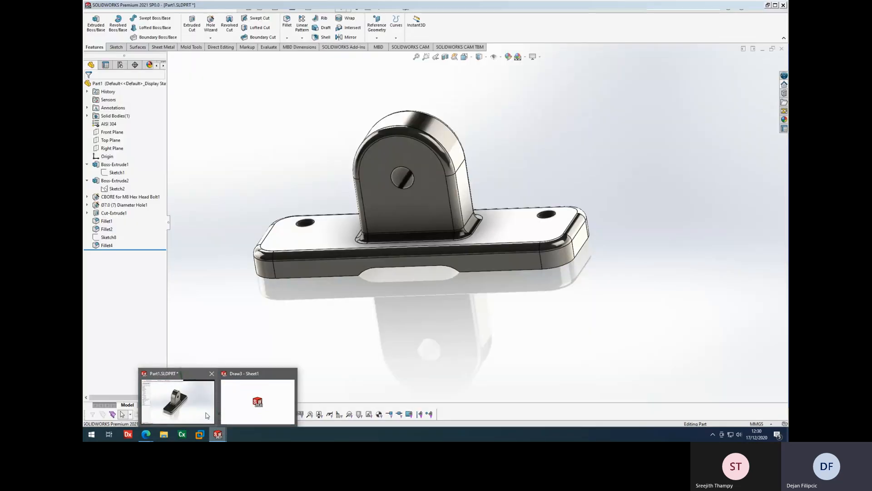
pyautogui.click(206, 415)
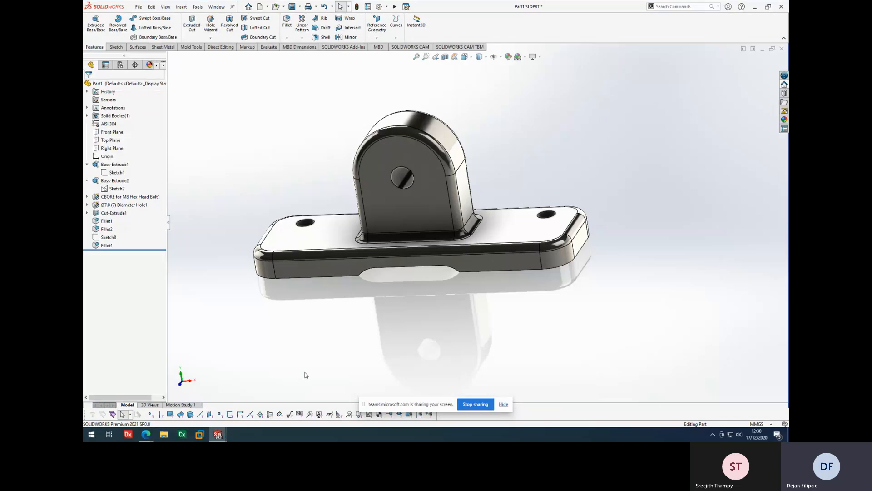
# Select the lug's front face and the base plate's top face in turn to identify the features they belong to.
pyautogui.click(377, 206)
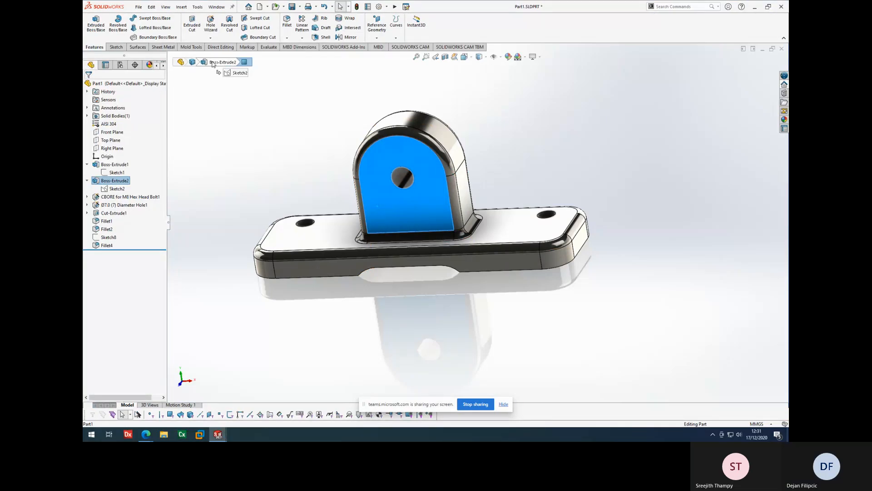
pyautogui.click(240, 160)
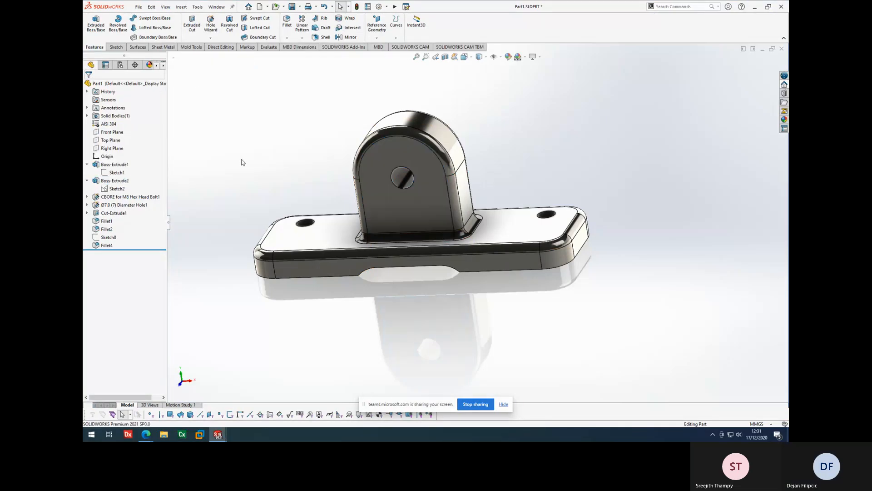
pyautogui.click(288, 231)
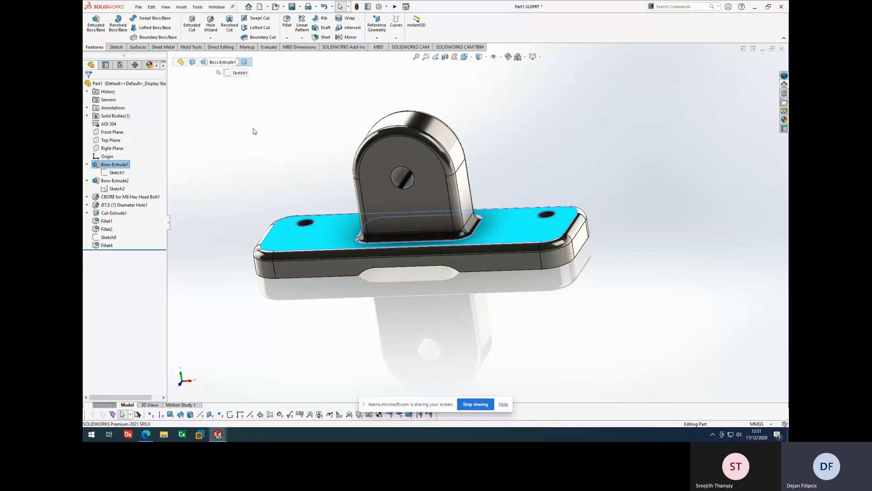
pyautogui.click(300, 157)
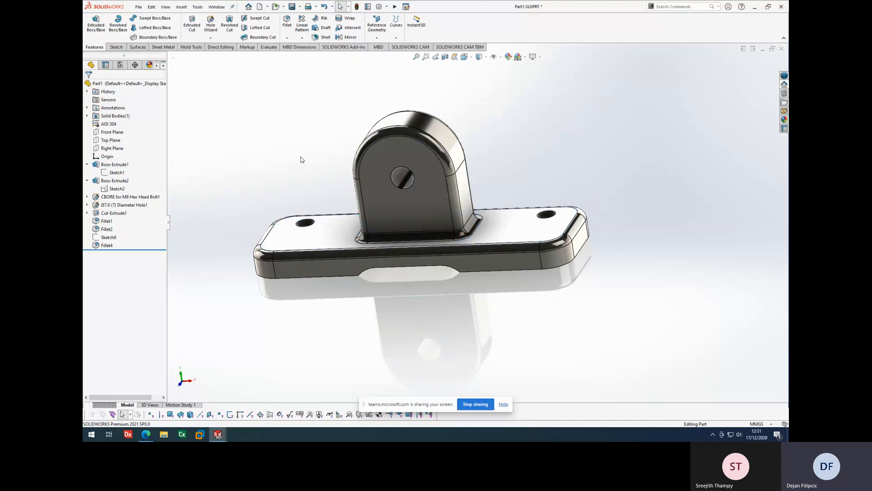
# Set the base plate extrusion's thickness to 20 mm and rebuild the part.
pyautogui.doubleClick(582, 246)
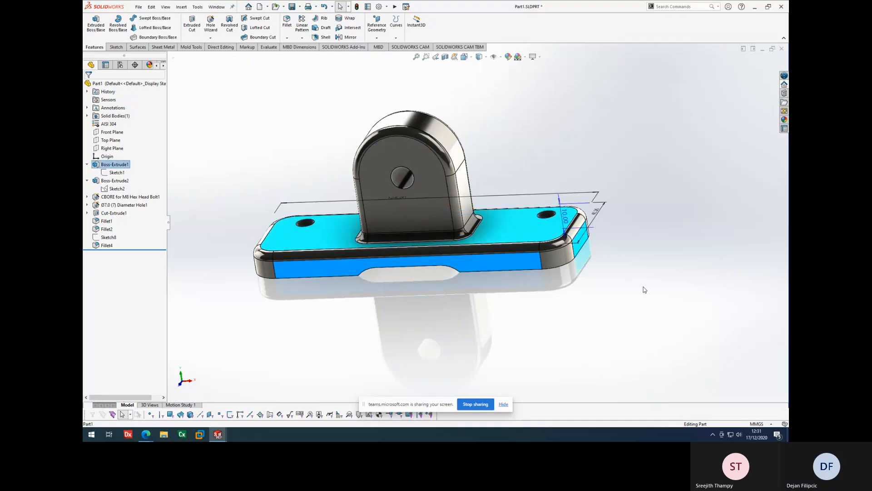
pyautogui.moveTo(602, 270); pyautogui.dragTo(562, 308, button='middle')
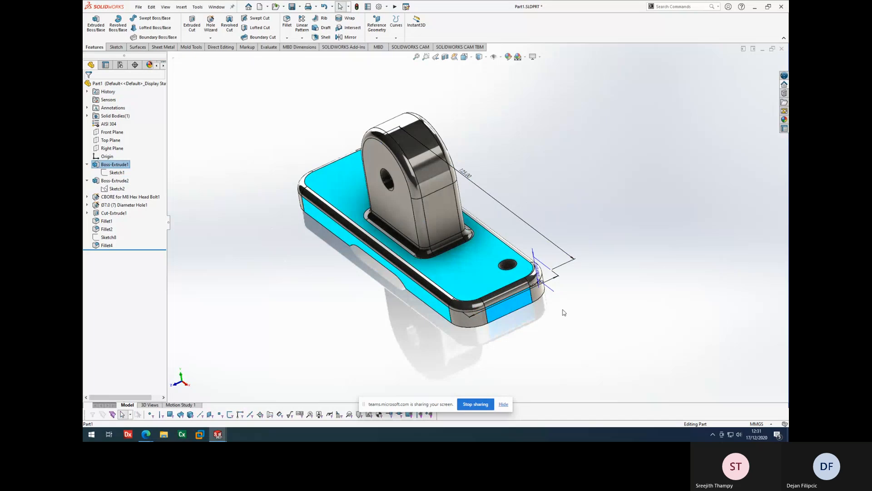
pyautogui.moveTo(565, 275); pyautogui.dragTo(490, 313, button='middle')
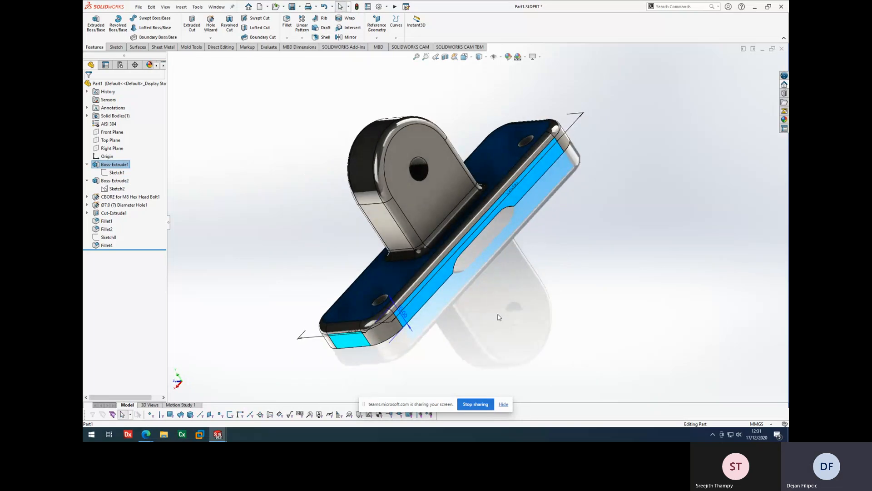
pyautogui.doubleClick(402, 313)
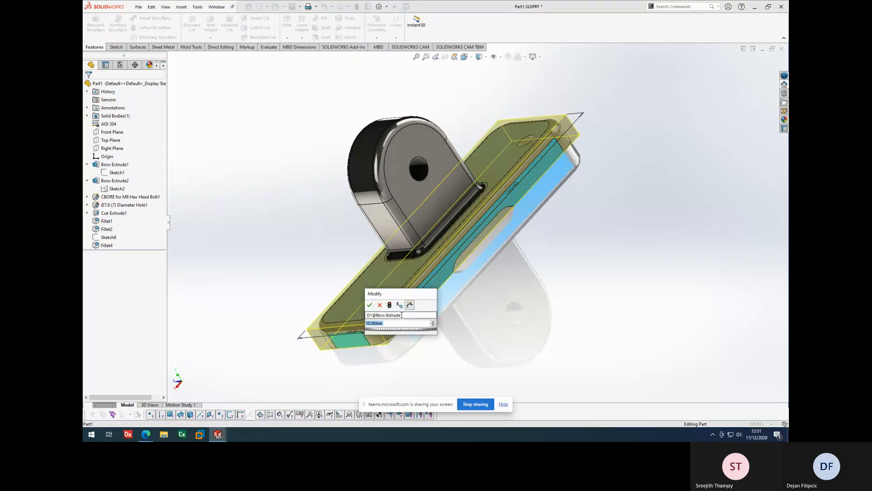
pyautogui.write('20')
pyautogui.press('Return')
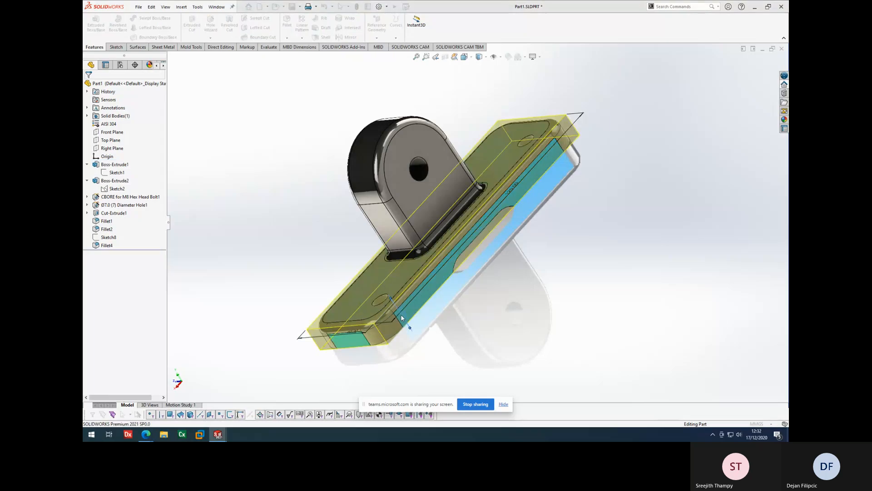
pyautogui.click(452, 328)
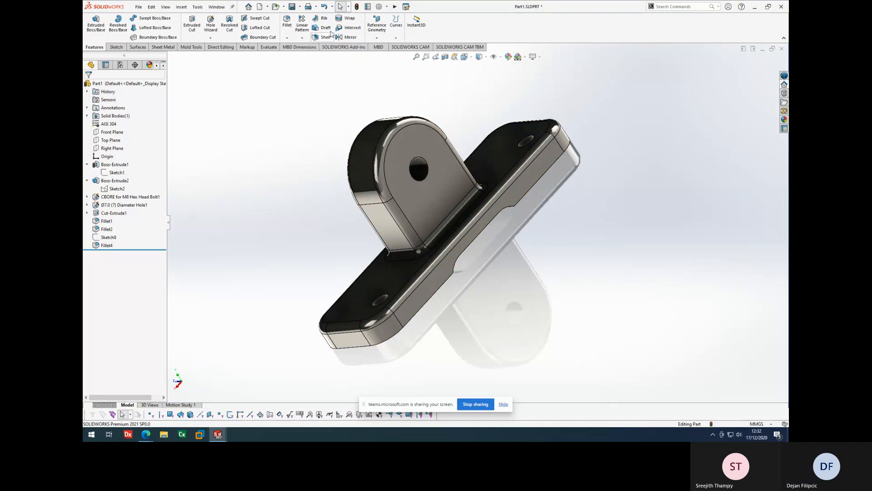
pyautogui.click(356, 7)
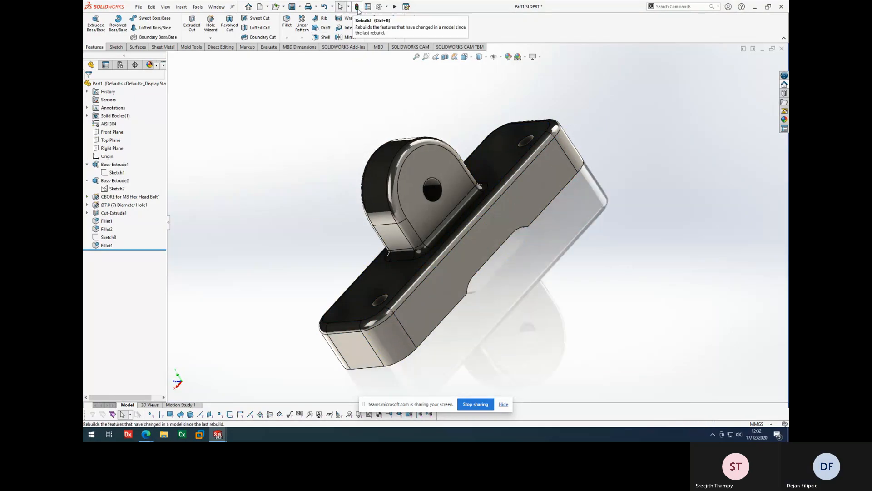
# Undo the base plate's thickness change and inspect the bracket from several sides, including the underside.
pyautogui.moveTo(583, 218); pyautogui.dragTo(531, 171, button='middle')
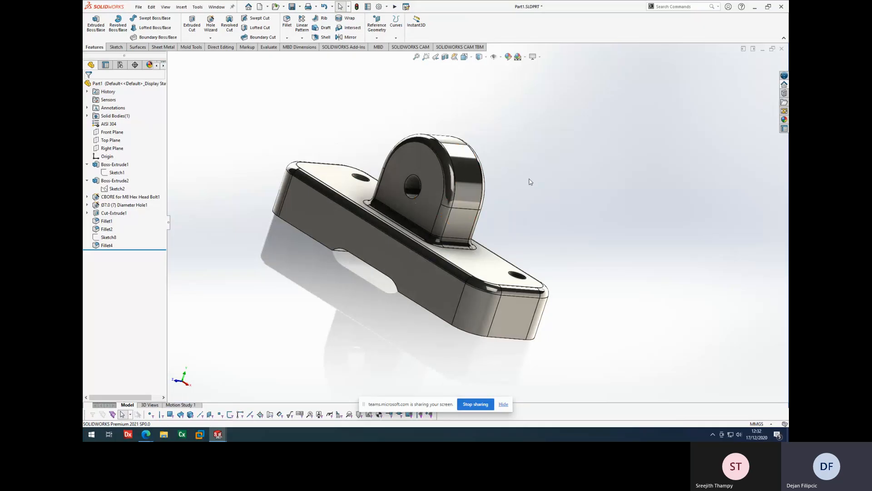
pyautogui.moveTo(531, 182); pyautogui.dragTo(561, 212, button='middle')
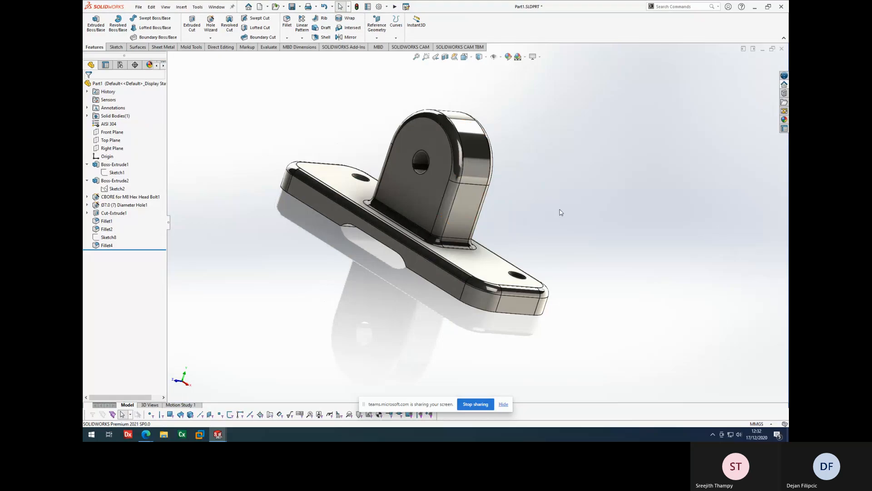
pyautogui.moveTo(560, 281); pyautogui.dragTo(450, 279, button='middle')
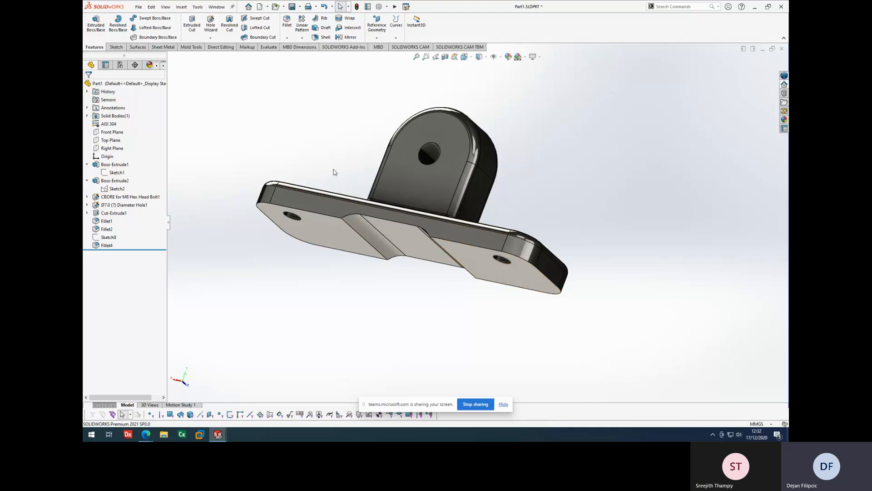
pyautogui.moveTo(316, 154); pyautogui.dragTo(329, 219, button='middle')
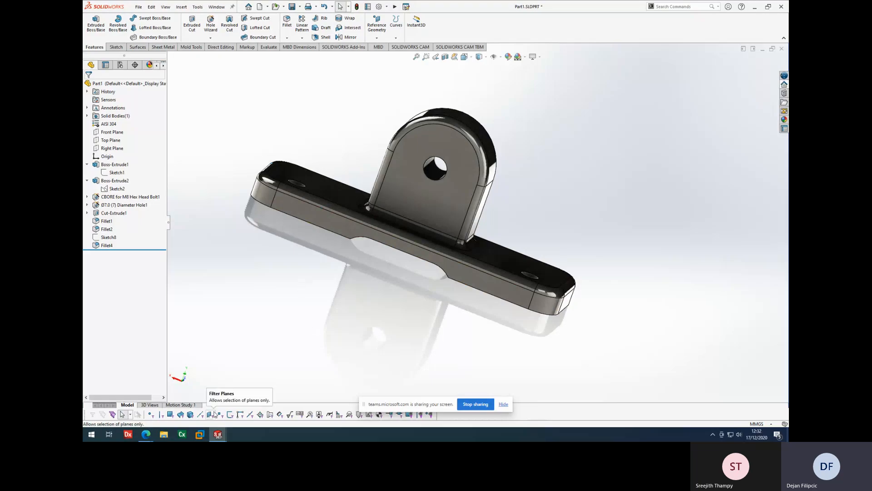
# Switch to the Outlook mailbox in Microsoft Edge and open the Sent Items folder.
pyautogui.moveTo(151, 436)
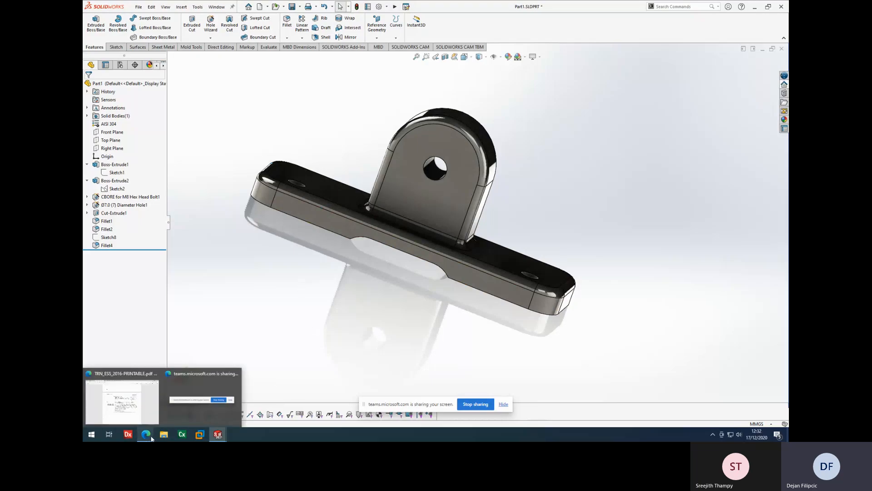
pyautogui.moveTo(150, 412)
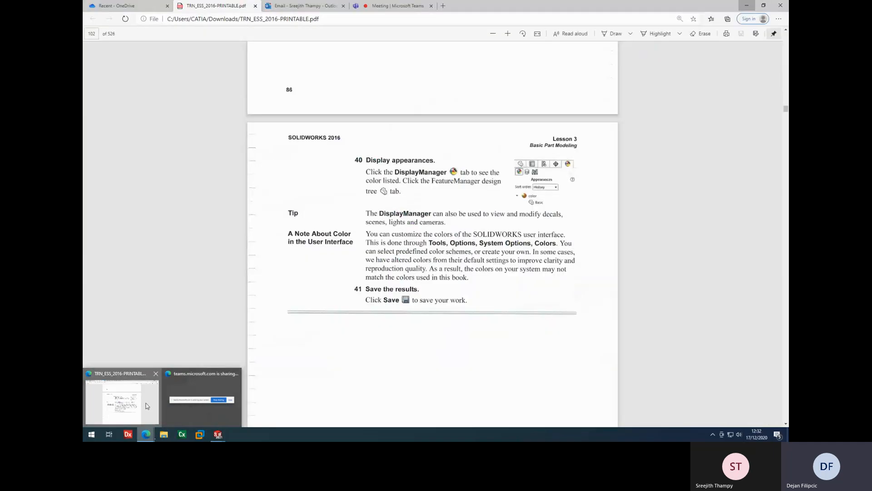
pyautogui.click(146, 403)
pyautogui.click(310, 9)
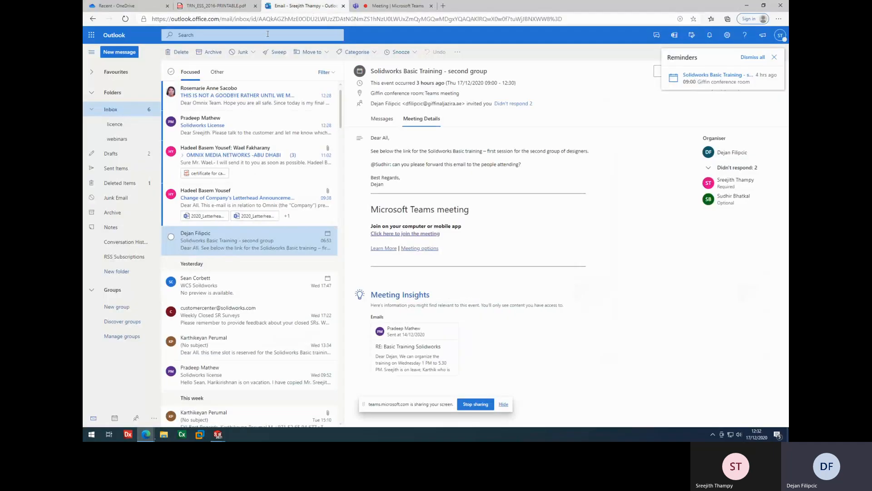
pyautogui.click(130, 111)
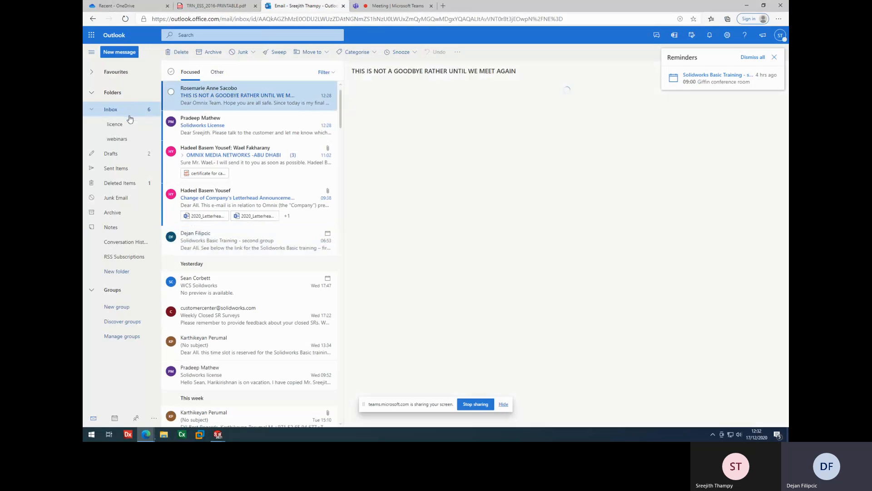
pyautogui.click(121, 130)
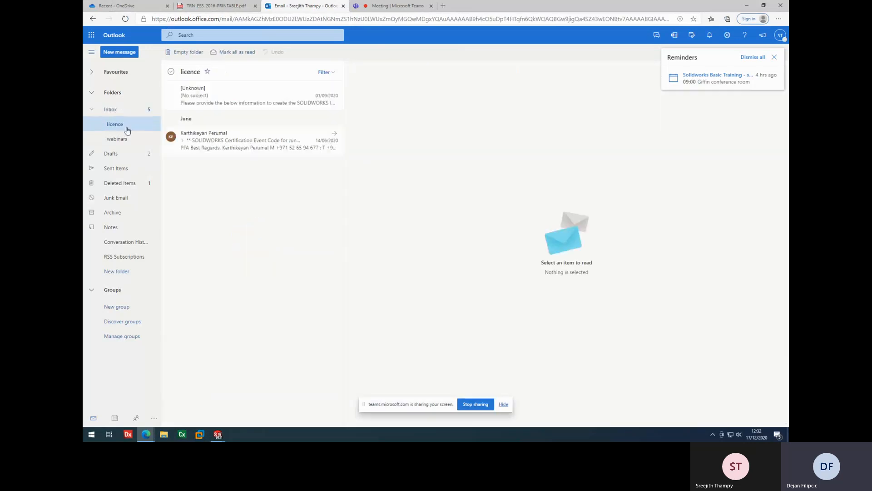
pyautogui.click(118, 169)
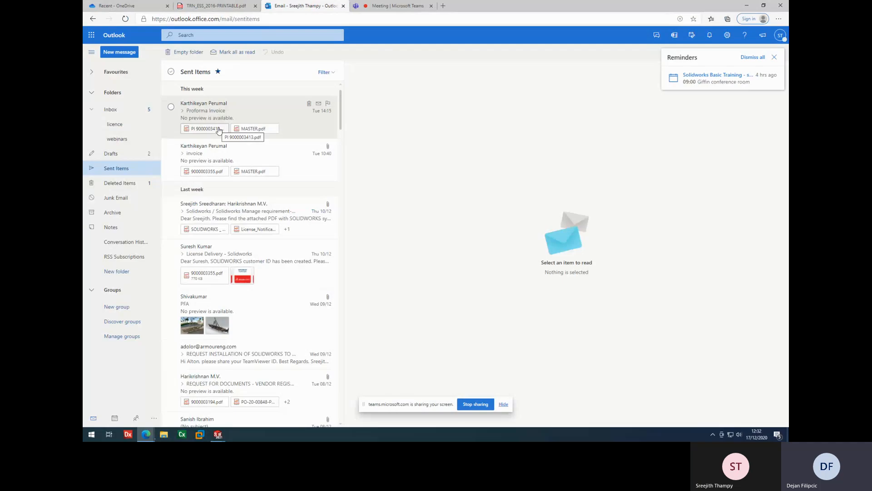
# View the two boat images attached to the sent PFA email and return to the bracket part in SOLIDWORKS.
pyautogui.click(216, 329)
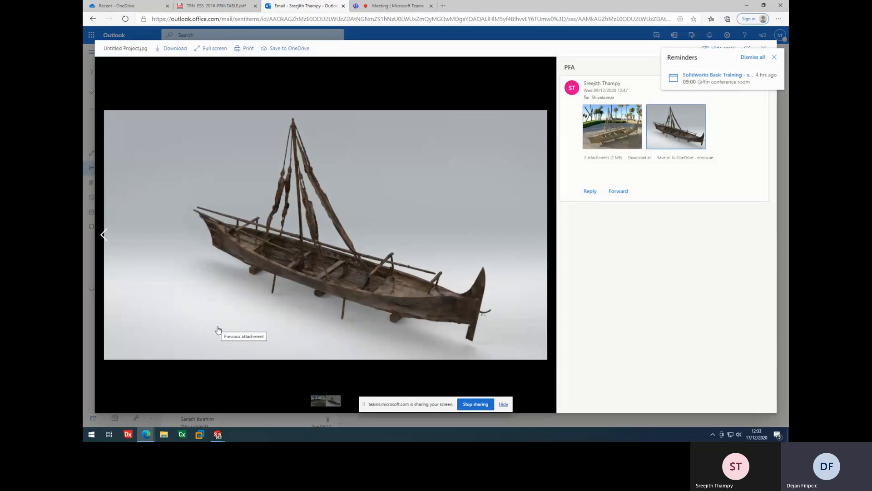
pyautogui.click(612, 125)
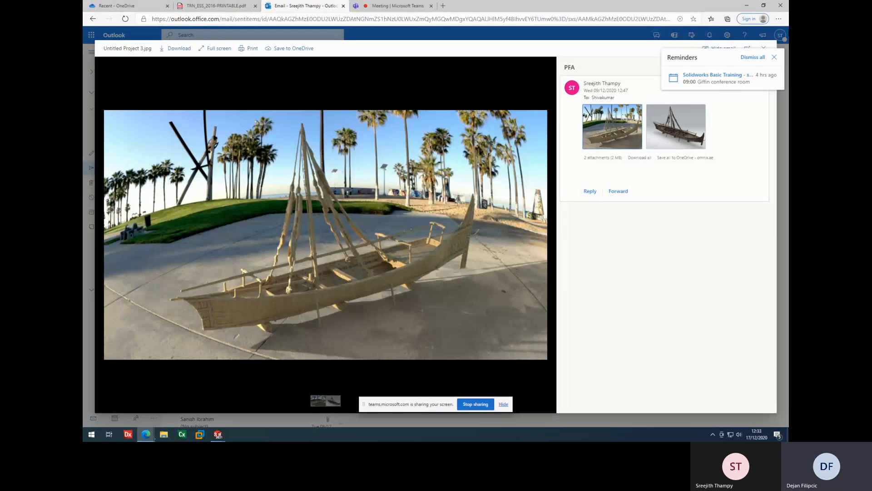
pyautogui.click(775, 58)
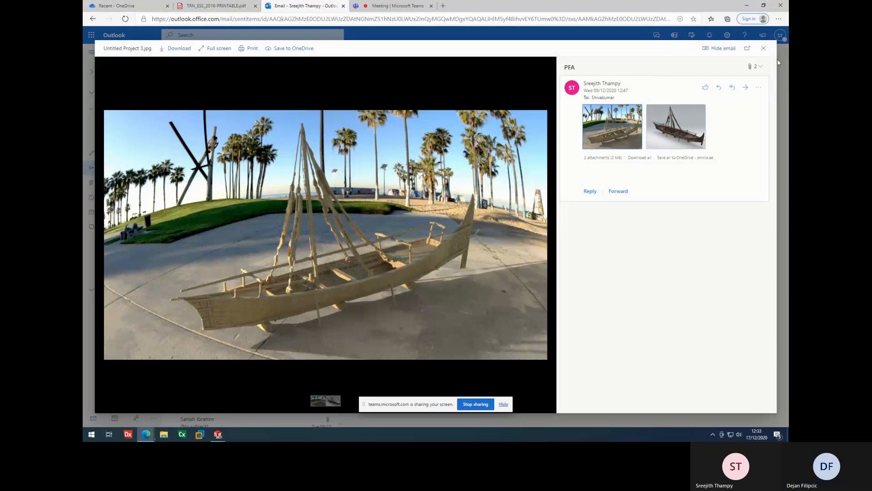
pyautogui.click(767, 55)
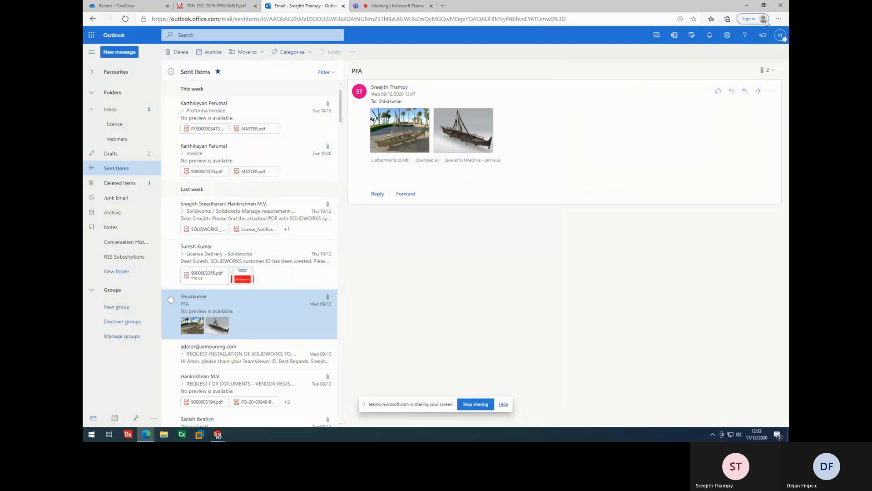
pyautogui.click(747, 5)
pyautogui.moveTo(517, 193); pyautogui.dragTo(582, 274, button='middle')
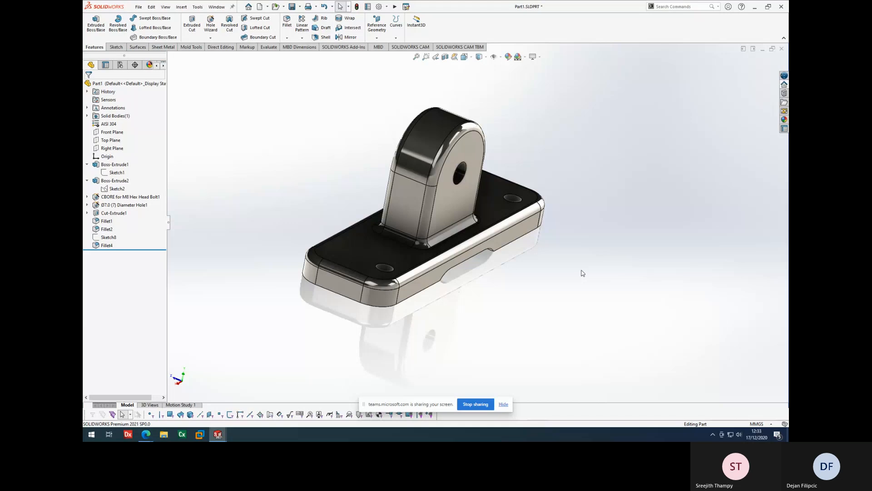
pyautogui.moveTo(500, 282); pyautogui.dragTo(479, 224, button='middle')
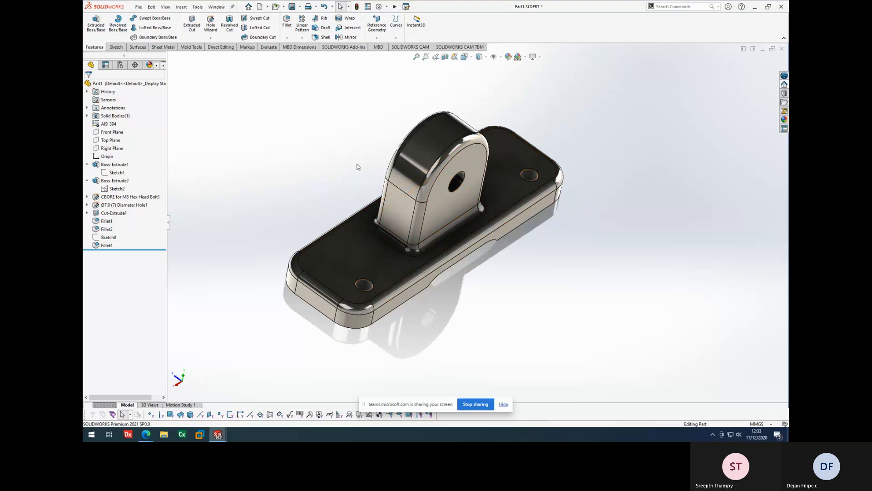
# Switch from the bracket part to its drawing sheet and focus on the plan view.
pyautogui.moveTo(514, 255); pyautogui.dragTo(480, 223, button='middle')
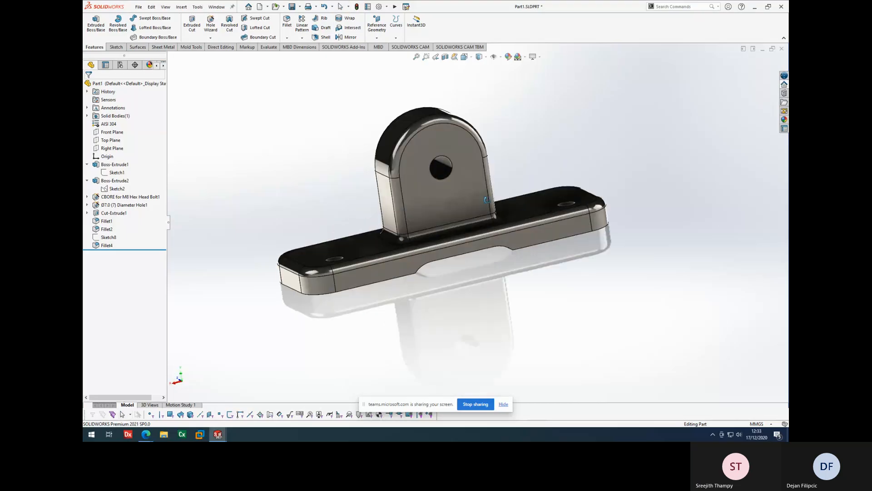
pyautogui.click(211, 7)
pyautogui.click(235, 92)
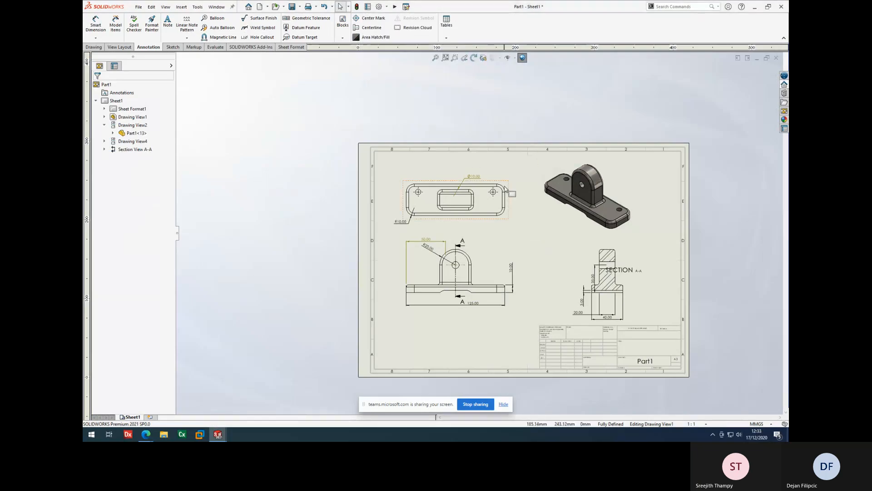
pyautogui.scroll(-2, 505, 189)
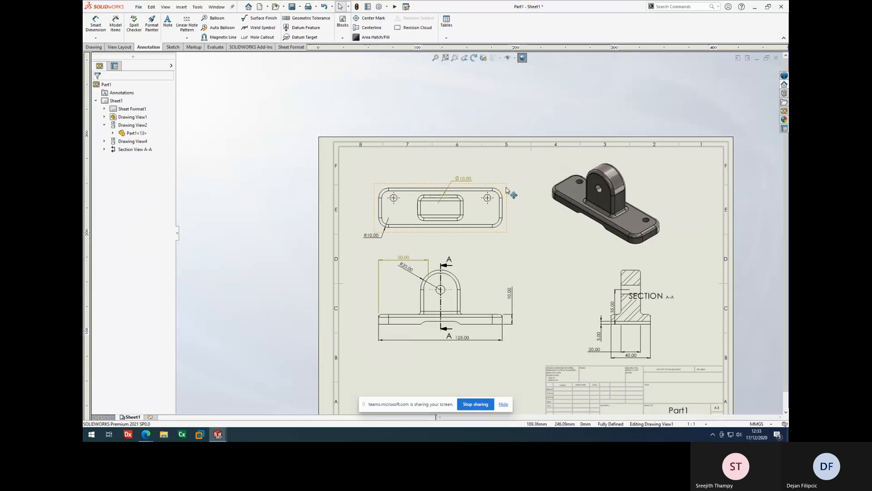
pyautogui.scroll(-3, 508, 192)
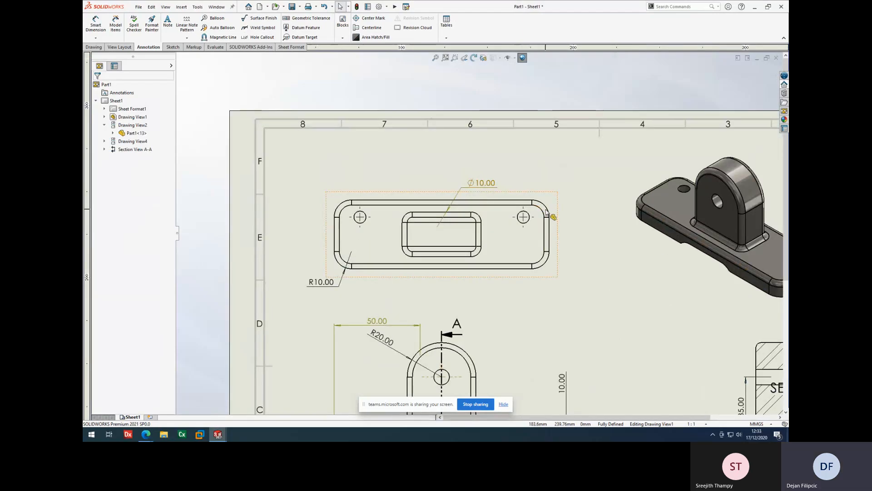
# Try the plan view with its tangent edges removed, and with its tangent edges displayed with font.
pyautogui.rightClick(560, 206)
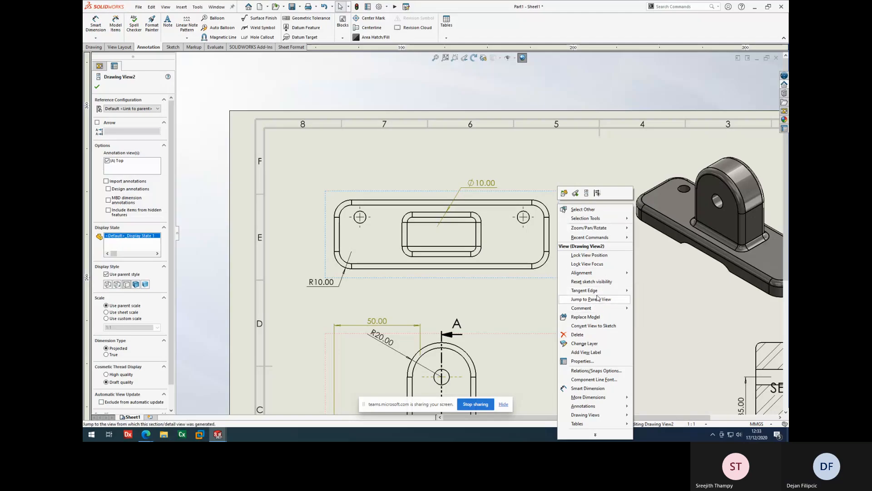
pyautogui.moveTo(602, 291)
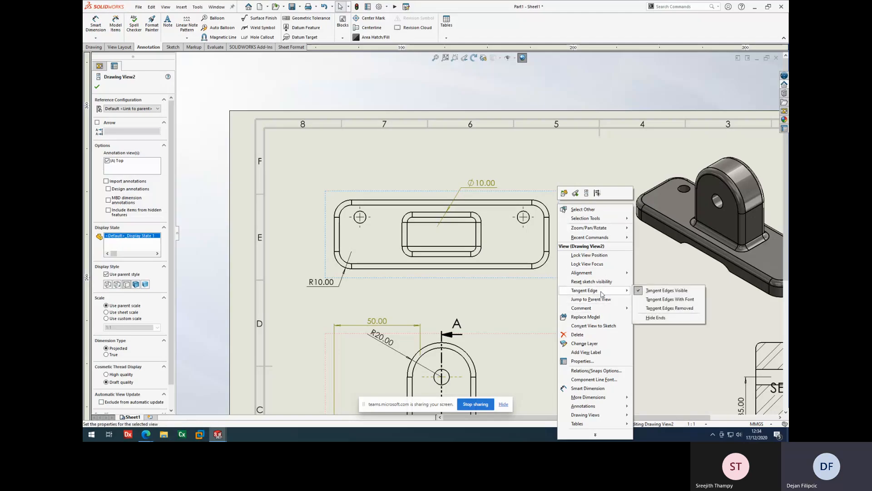
pyautogui.click(674, 309)
pyautogui.rightClick(555, 234)
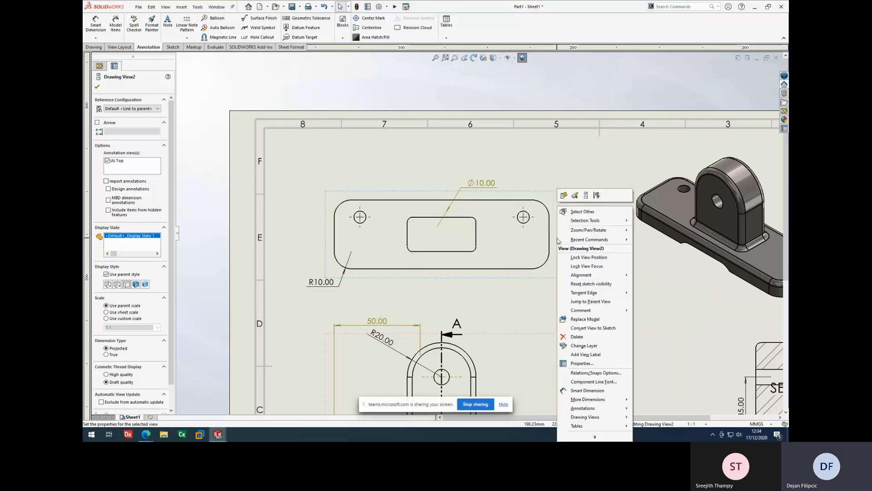
pyautogui.moveTo(603, 292)
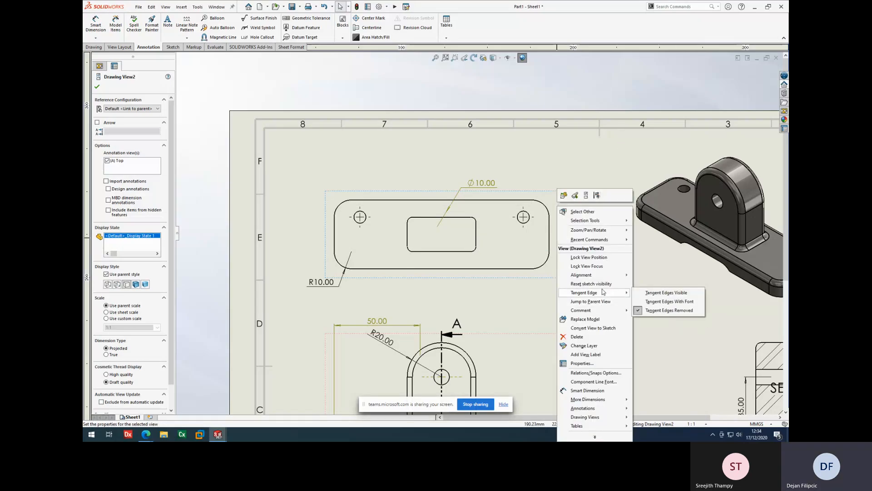
pyautogui.click(660, 302)
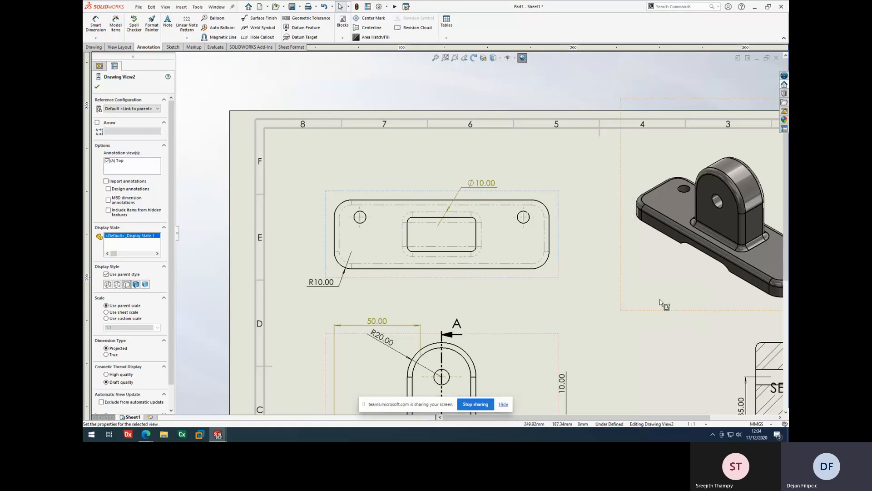
# Set the plan view's tangent edges to visible and switch them back to Tangent Edges With Font.
pyautogui.rightClick(555, 210)
pyautogui.moveTo(591, 293)
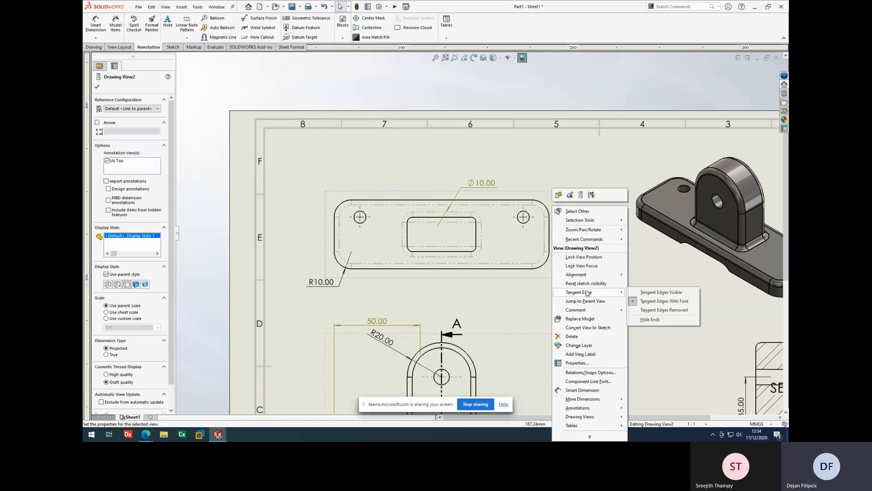
pyautogui.click(645, 292)
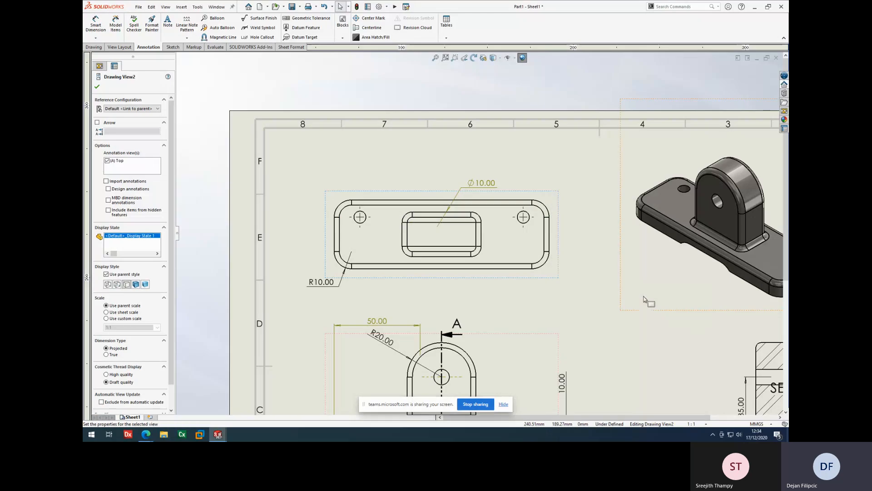
pyautogui.rightClick(553, 232)
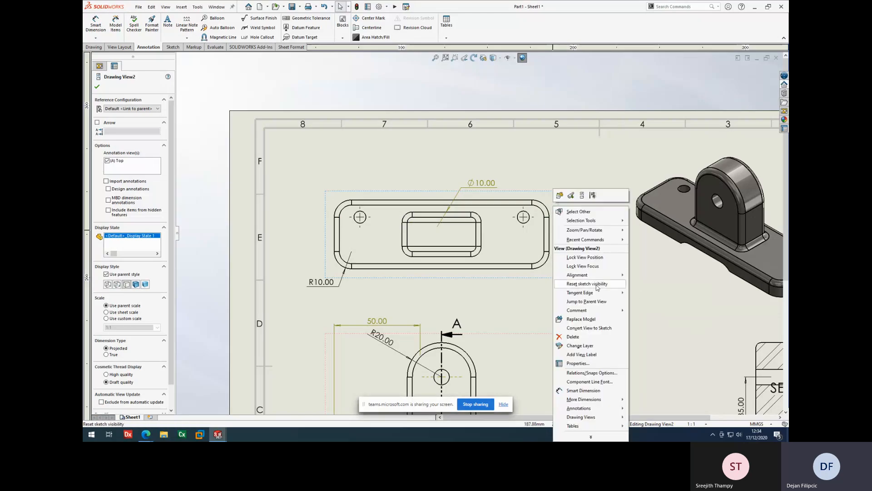
pyautogui.moveTo(600, 293)
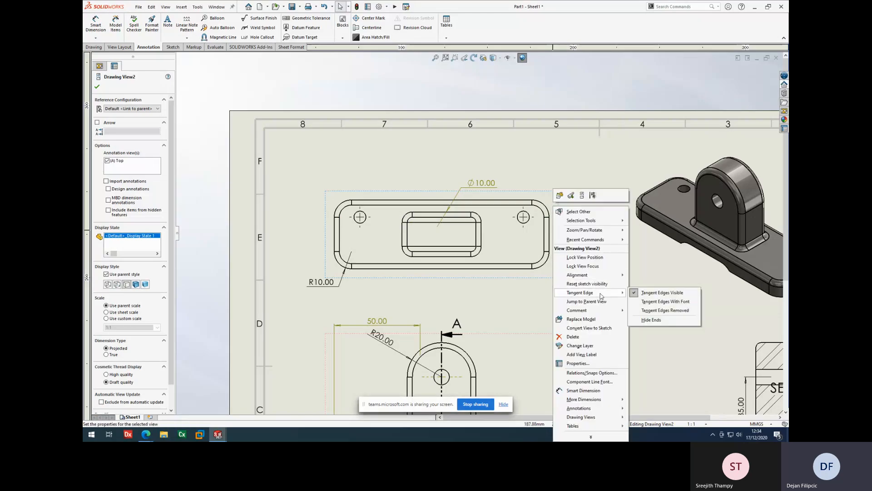
pyautogui.click(646, 304)
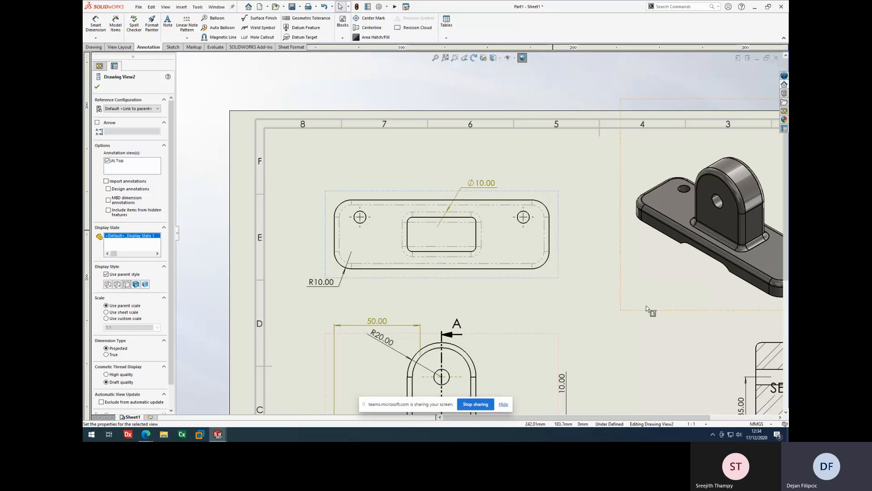
# Change the plan view's tangent edge display to Tangent Edges Visible.
pyautogui.rightClick(556, 282)
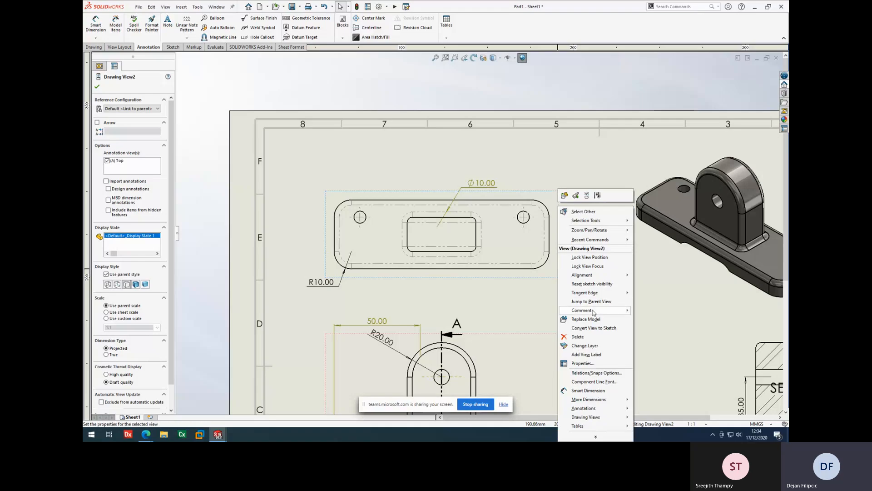
pyautogui.moveTo(593, 311)
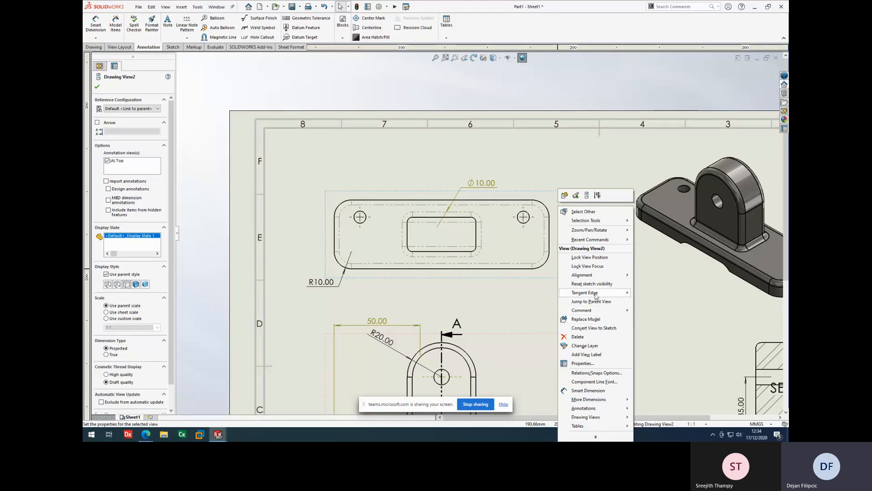
pyautogui.moveTo(596, 296)
pyautogui.click(547, 293)
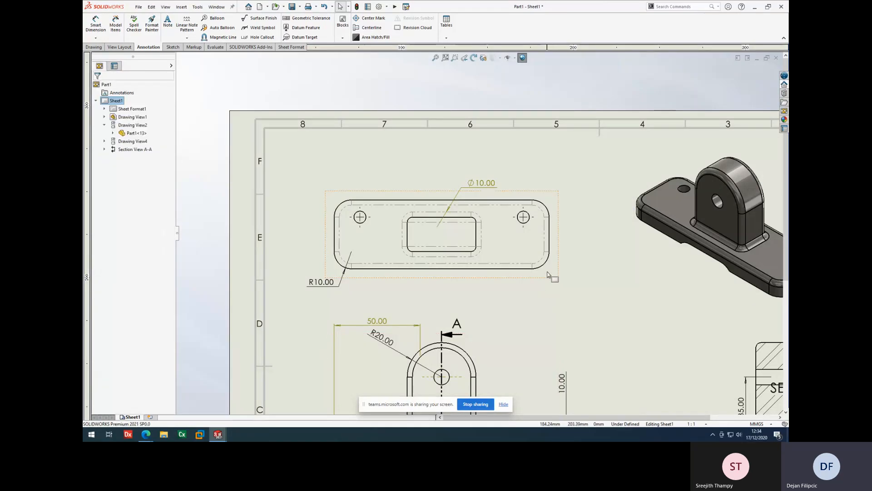
pyautogui.click(548, 275)
pyautogui.rightClick(548, 275)
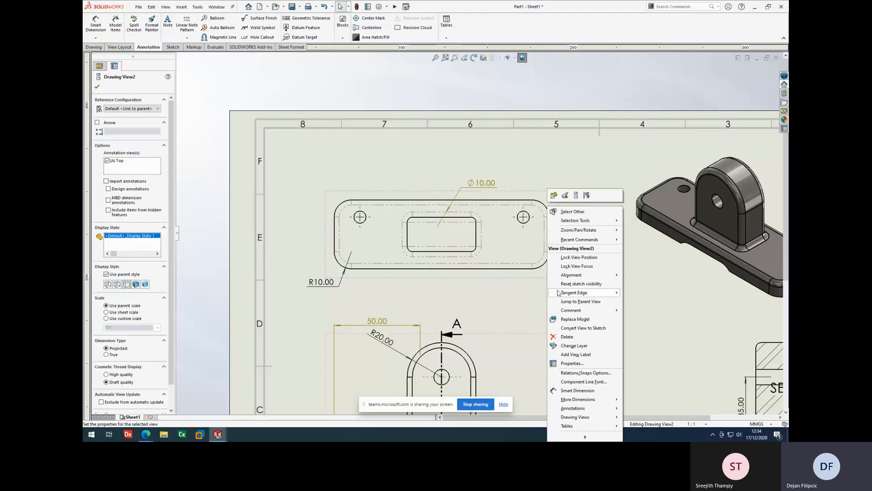
pyautogui.moveTo(559, 293)
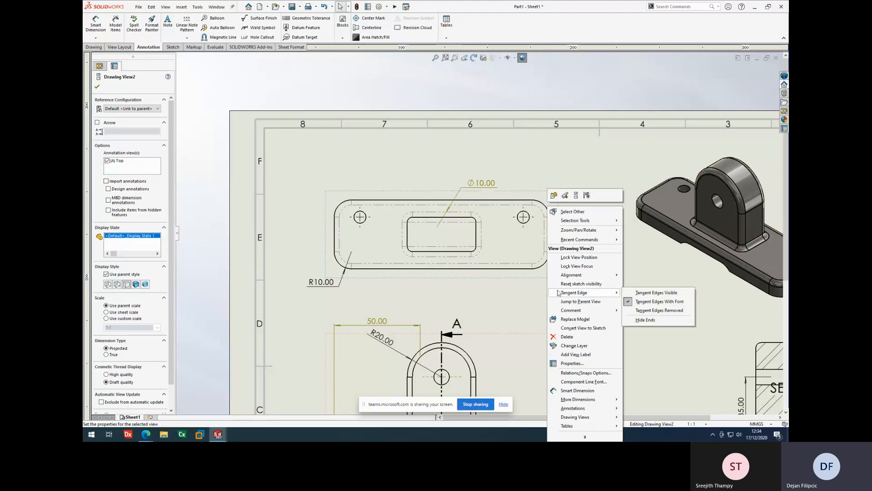
pyautogui.click(644, 294)
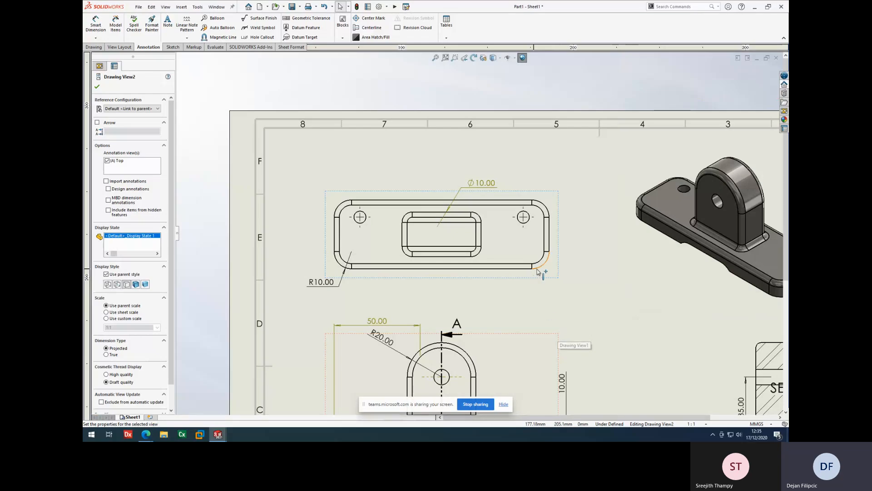
# Show the plan view's tangent edges with font again, and switch the view to Tangent Edges Removed.
pyautogui.rightClick(557, 273)
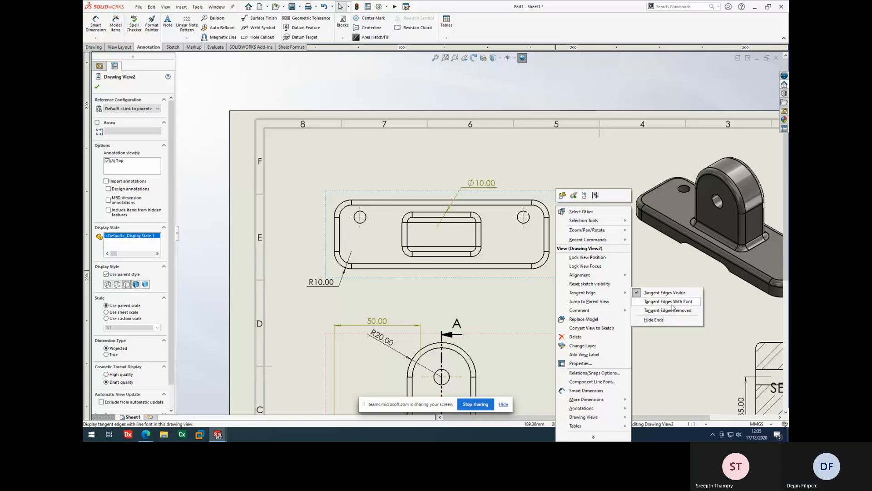
pyautogui.click(671, 302)
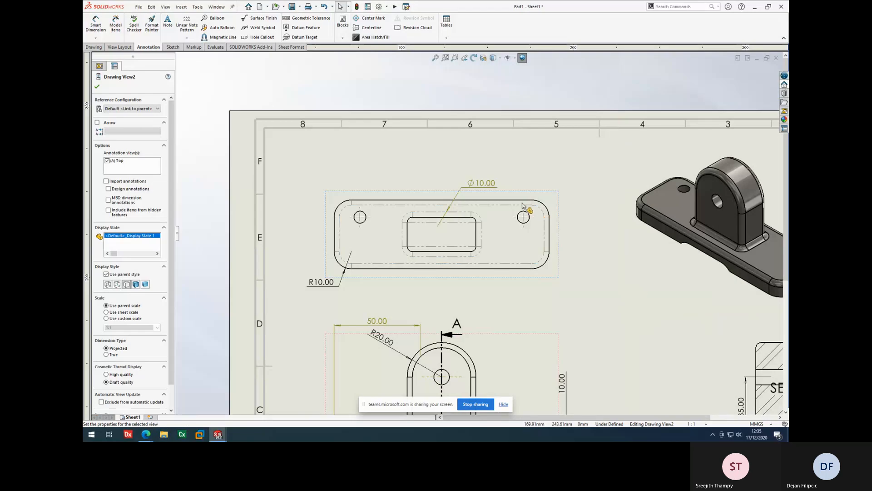
pyautogui.rightClick(554, 259)
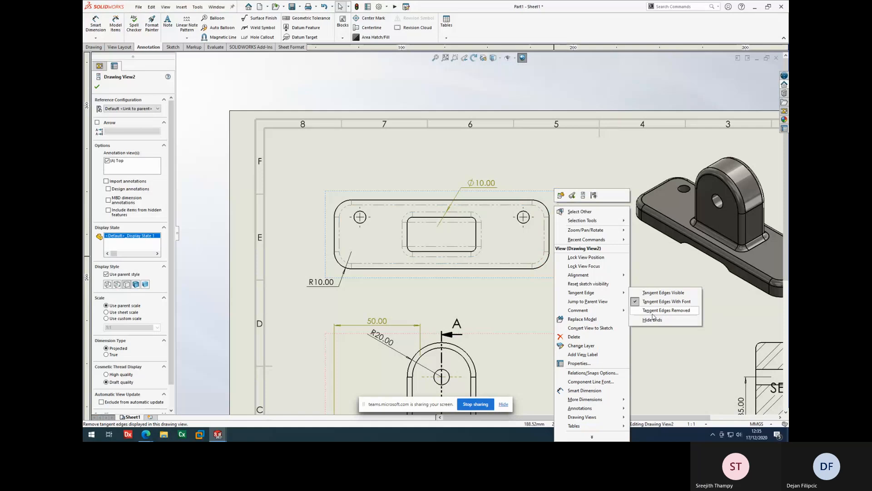
pyautogui.click(653, 313)
pyautogui.click(653, 313)
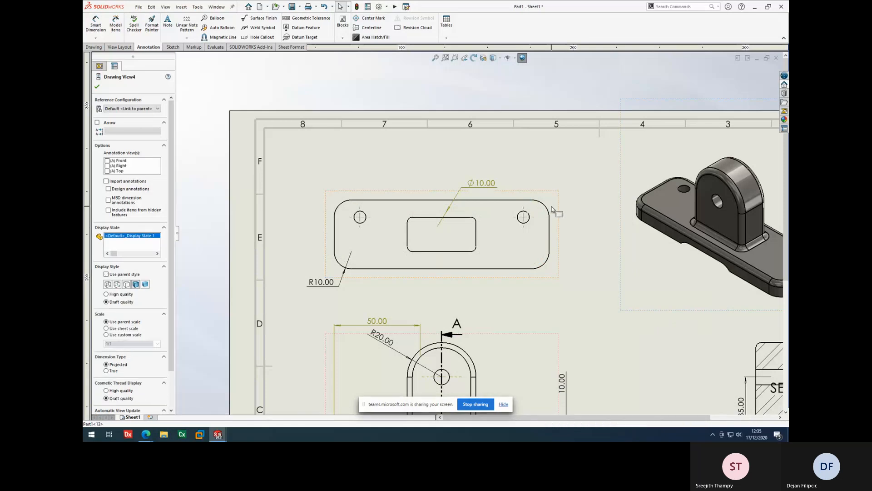
# Restore solid tangent edges in the plan view with the Tangent Edges Visible option.
pyautogui.rightClick(552, 210)
pyautogui.moveTo(598, 293)
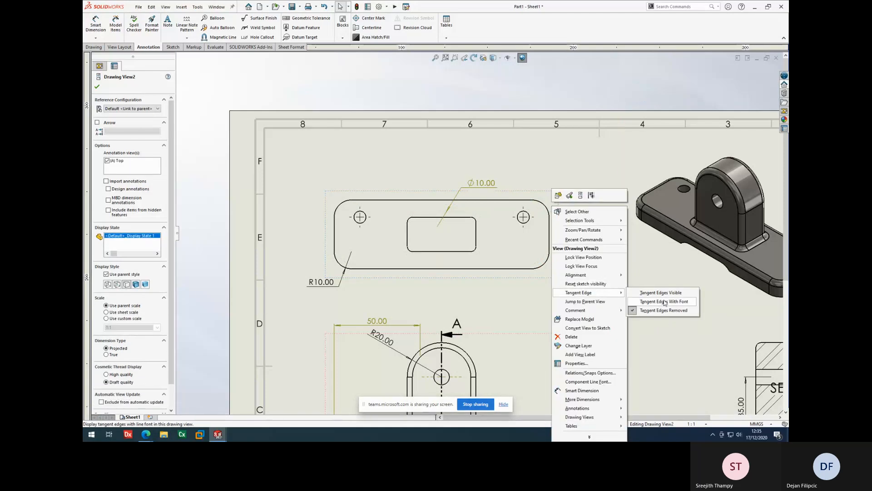
pyautogui.click(664, 302)
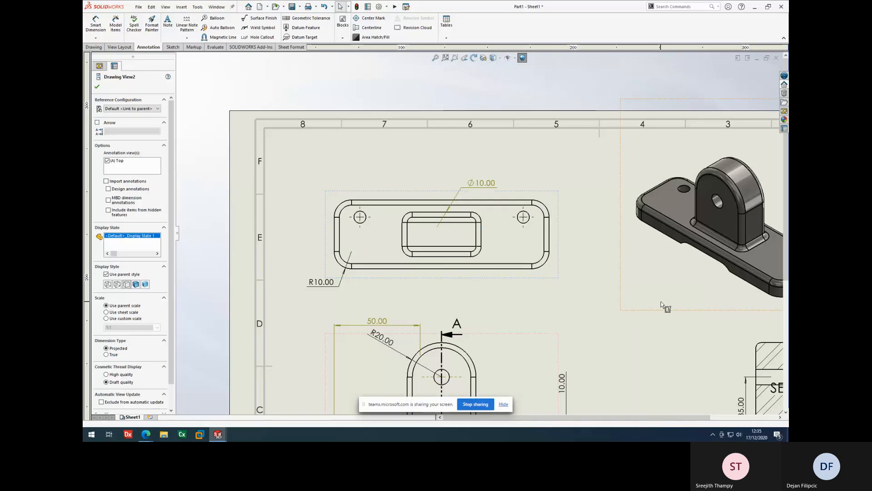
# Delete the centre mark from the lug hole in the front view.
pyautogui.scroll(3, 590, 296)
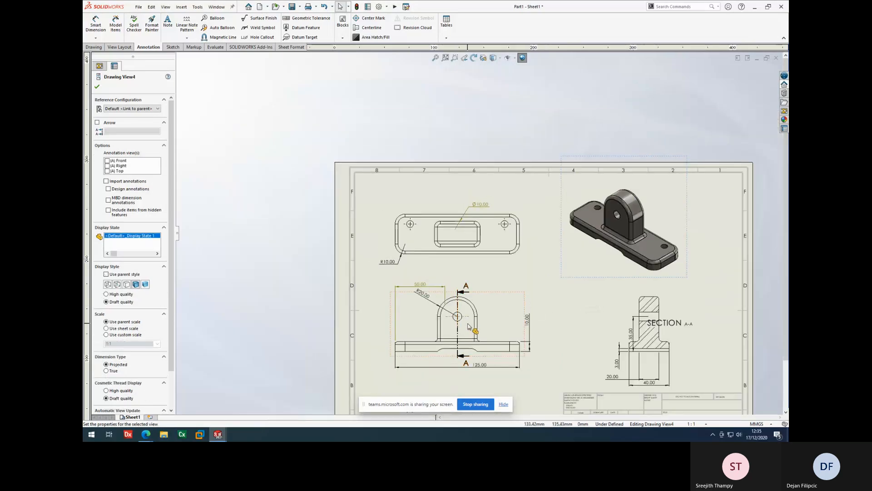
pyautogui.scroll(-2, 471, 307)
pyautogui.scroll(-4, 471, 307)
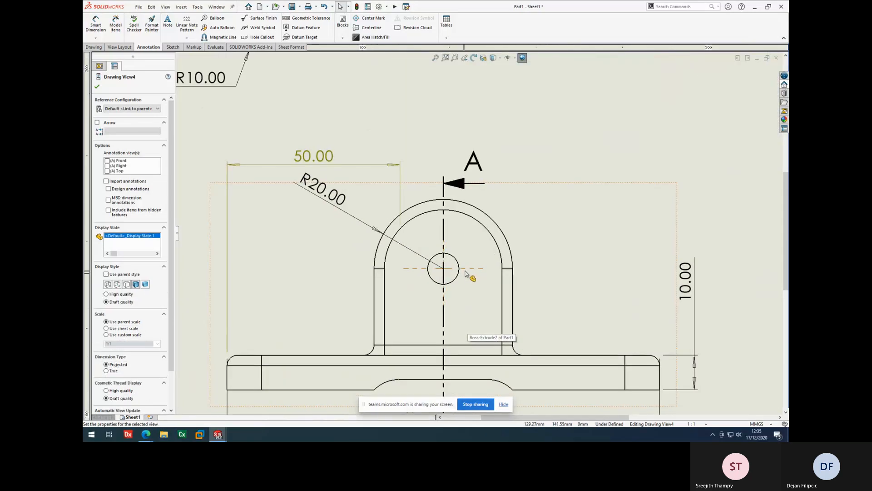
pyautogui.click(466, 270)
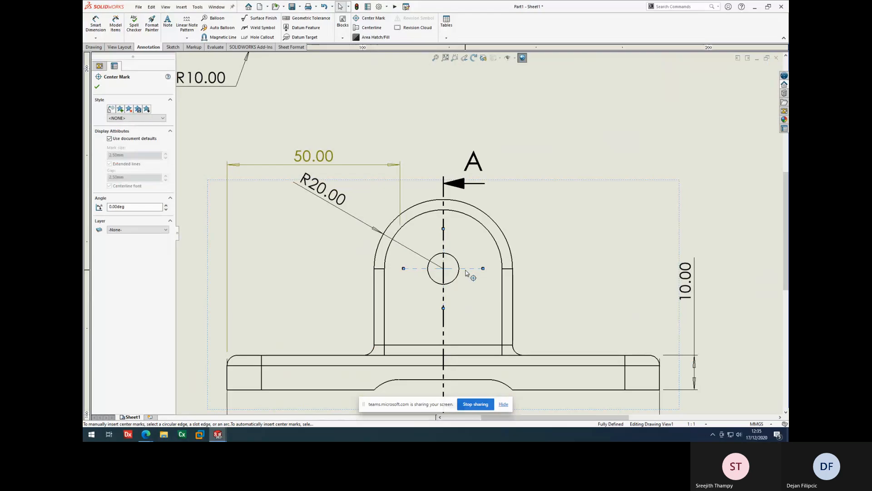
pyautogui.press('Delete')
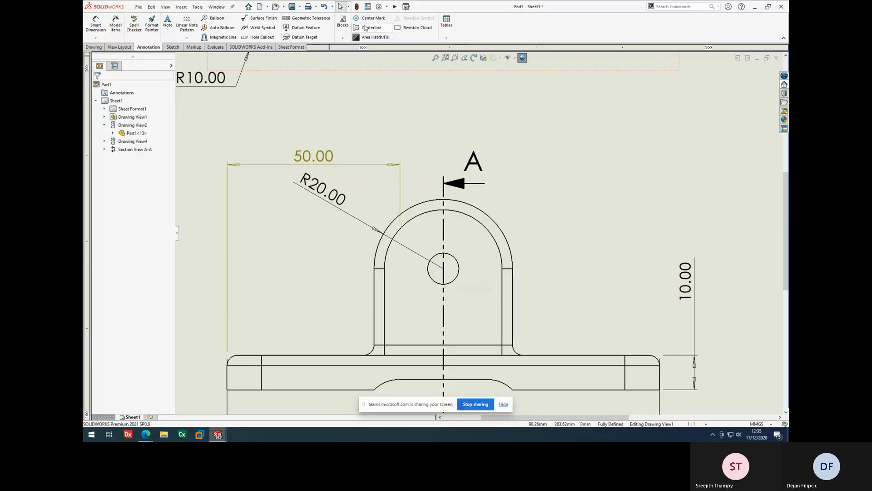
# Start a Center Mark on the front view with automatic insertion for all holes.
pyautogui.click(500, 202)
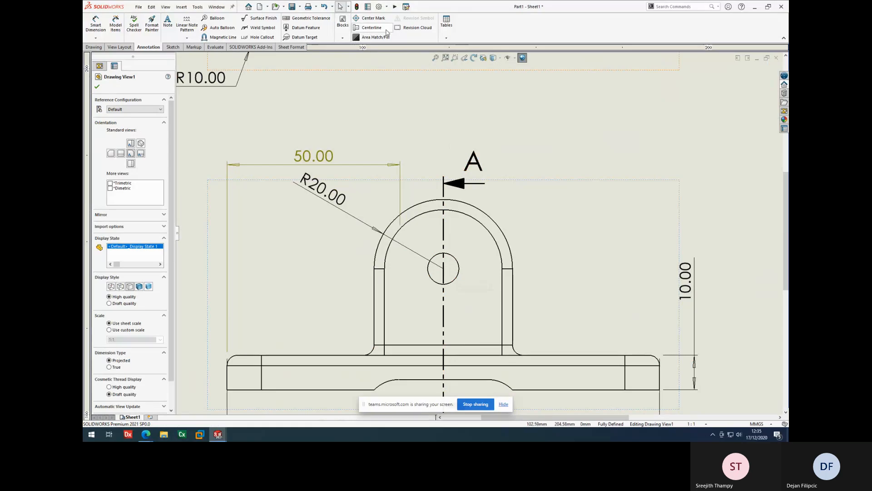
pyautogui.click(98, 86)
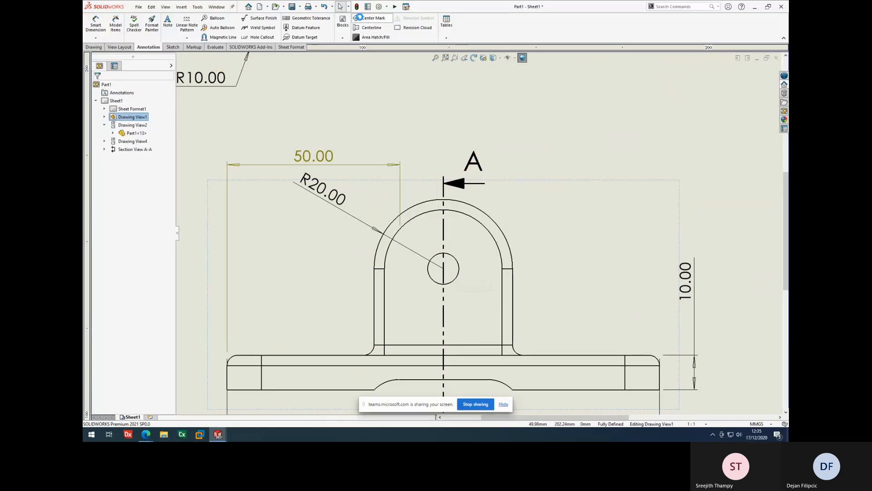
pyautogui.click(359, 17)
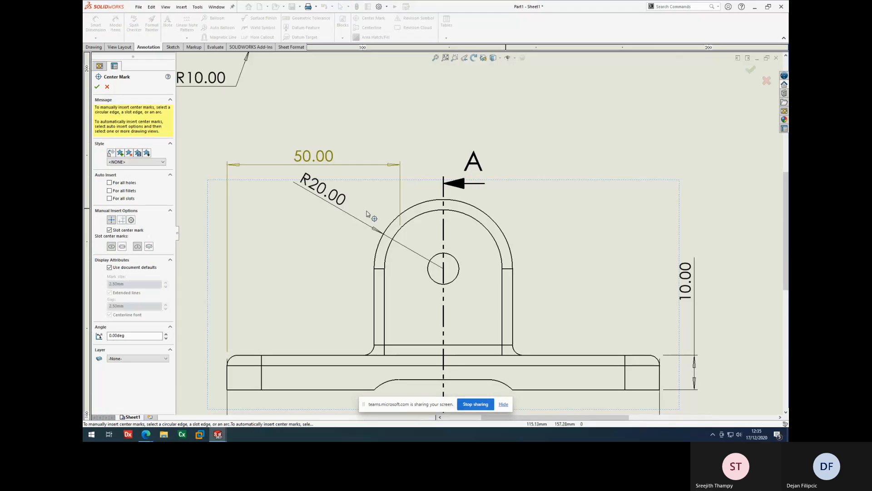
pyautogui.click(110, 183)
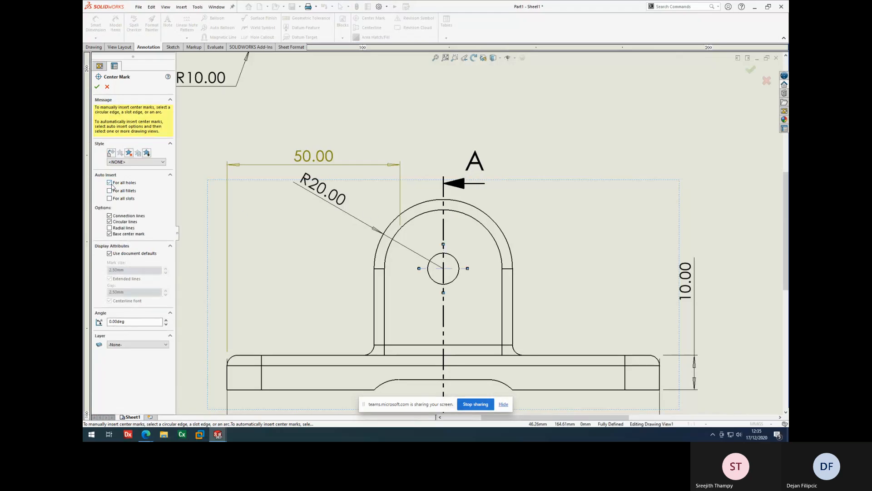
# Override the document defaults for the lug hole's centre mark, set its mark size to 4 mm and accept it.
pyautogui.click(109, 254)
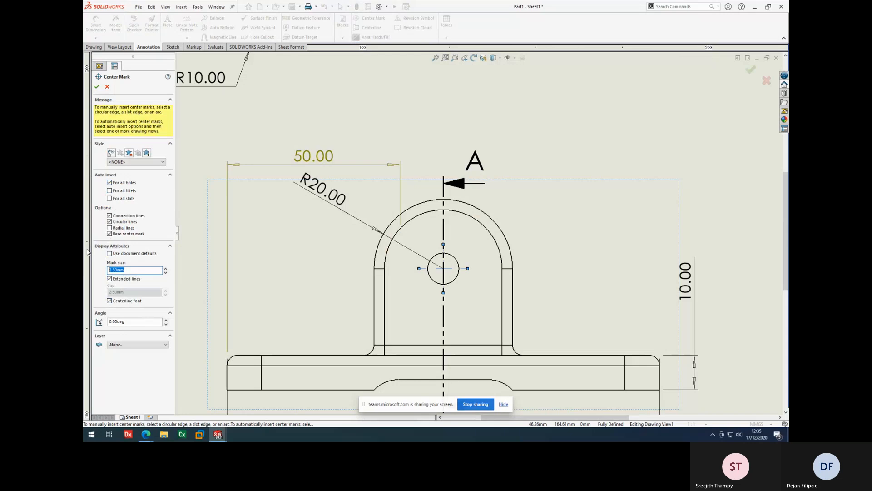
pyautogui.write('4')
pyautogui.press('Return')
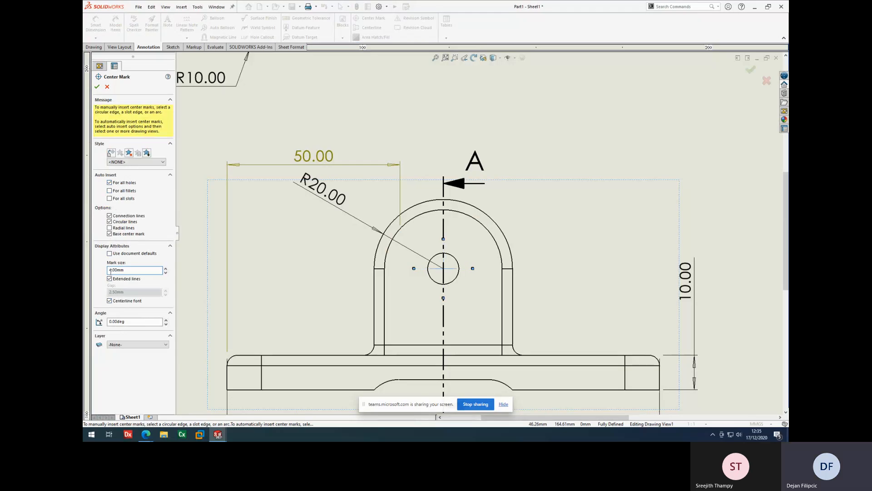
pyautogui.click(96, 86)
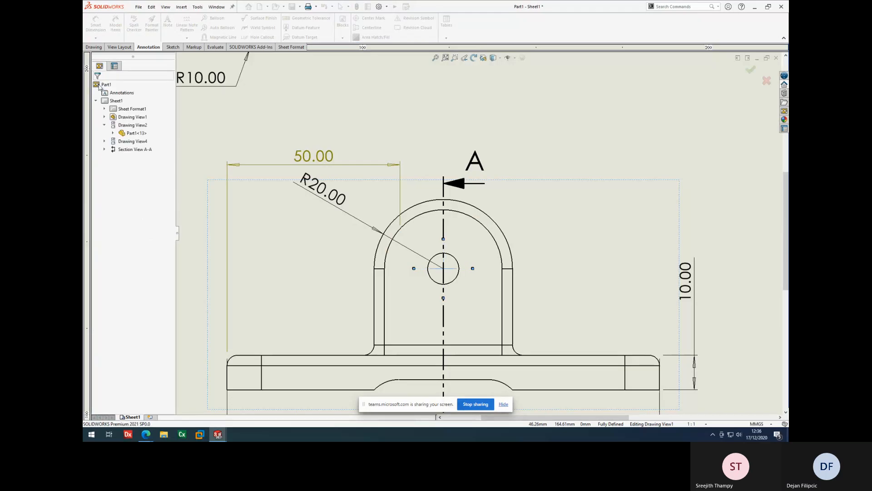
pyautogui.scroll(-2, 447, 269)
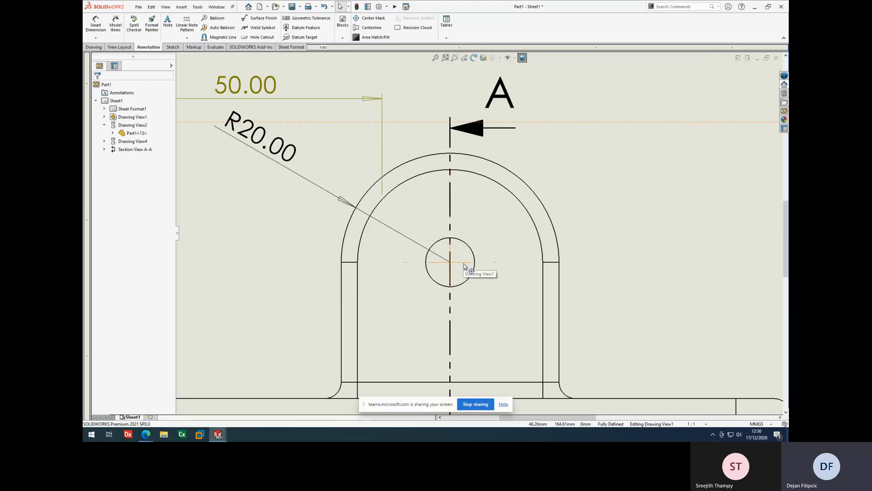
# Add a centerline midway between the two edges of the lug hole in section view A-A.
pyautogui.scroll(3, 465, 267)
pyautogui.scroll(2, 464, 267)
pyautogui.scroll(-4, 494, 266)
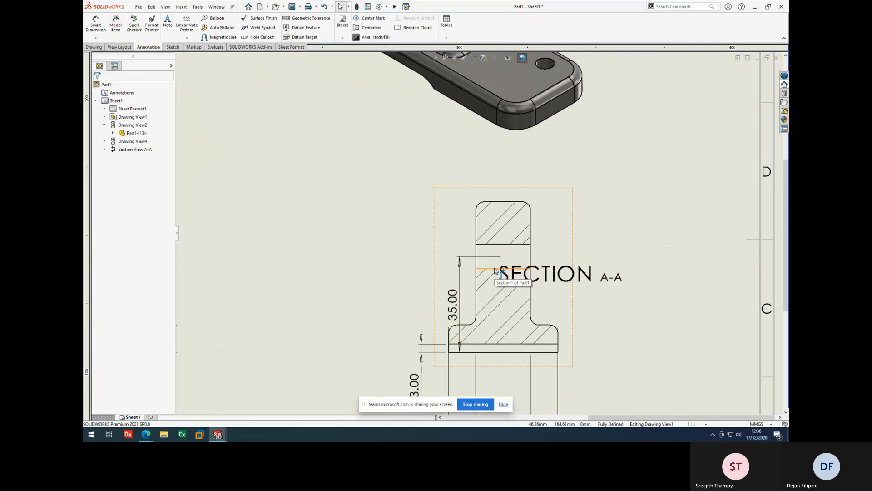
pyautogui.click(371, 27)
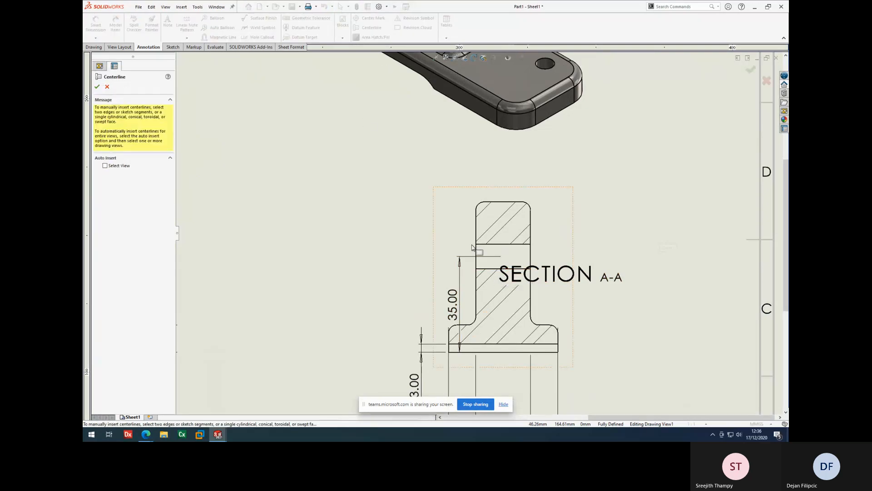
pyautogui.click(472, 245)
pyautogui.click(487, 269)
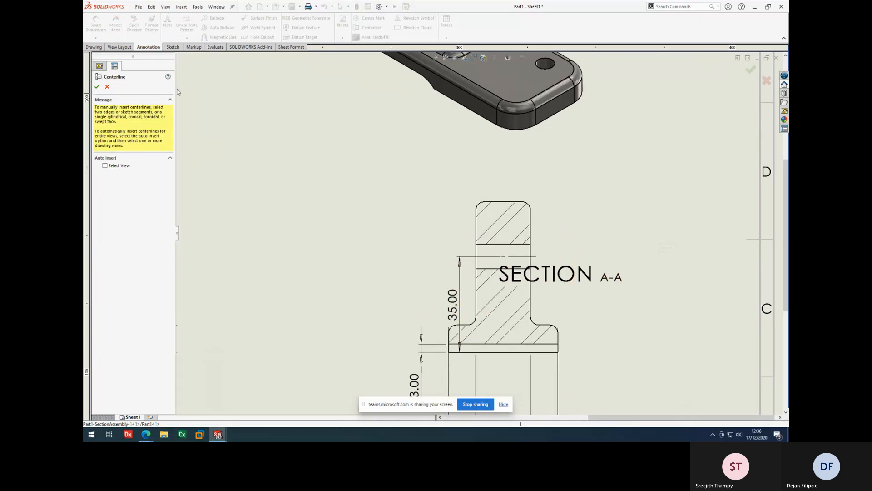
pyautogui.click(107, 87)
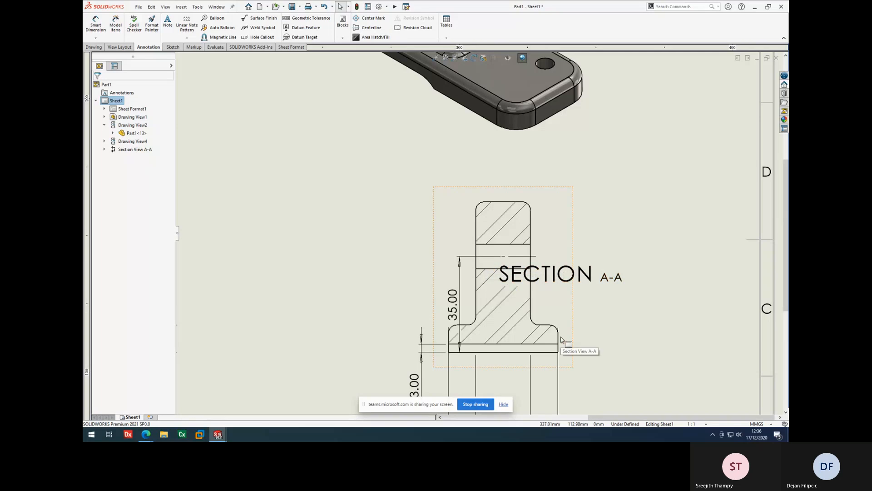
# Move the isometric view slightly down and shift the section view's 35.00 height dimension farther out from the profile.
pyautogui.scroll(3, 584, 334)
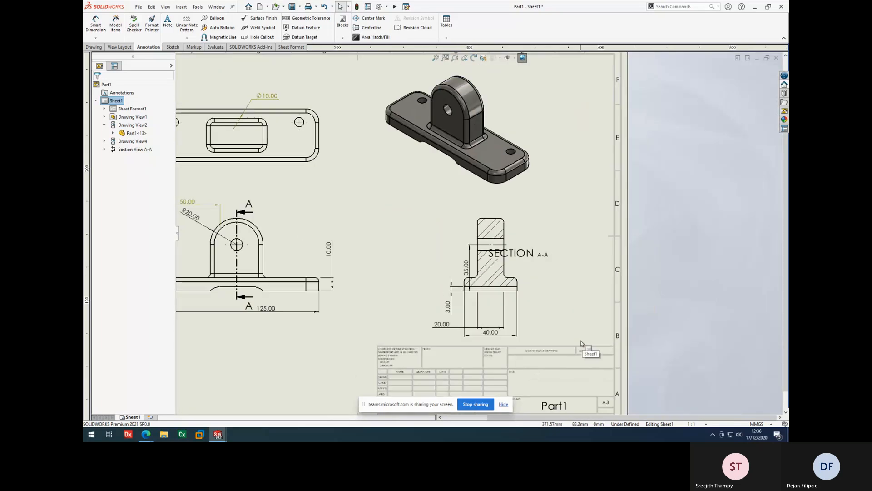
pyautogui.scroll(2, 582, 343)
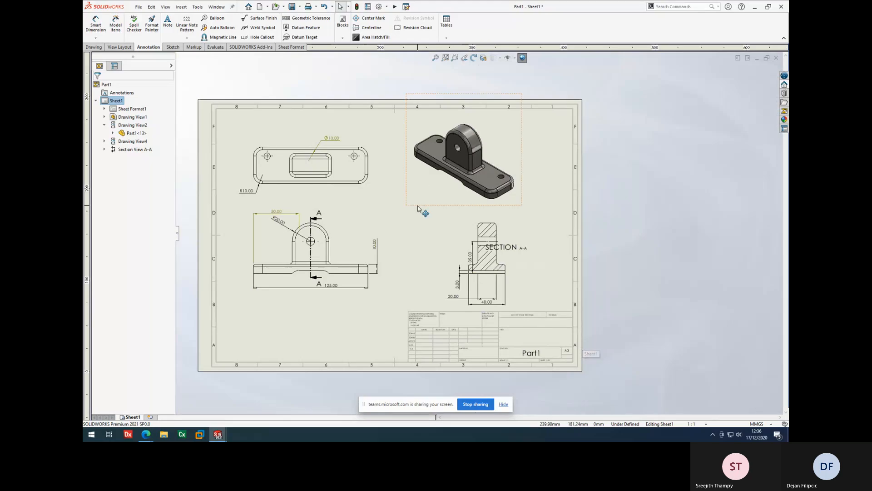
pyautogui.moveTo(523, 191); pyautogui.dragTo(528, 202)
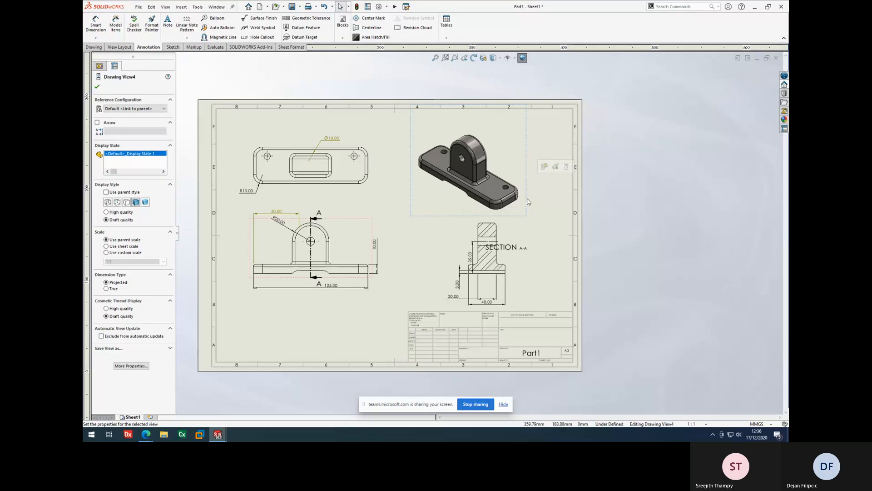
pyautogui.moveTo(472, 254); pyautogui.dragTo(448, 261)
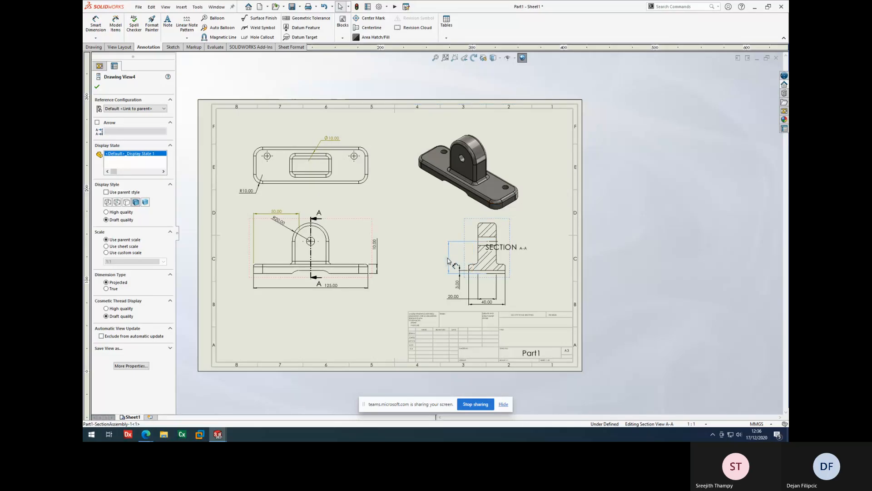
pyautogui.click(449, 253)
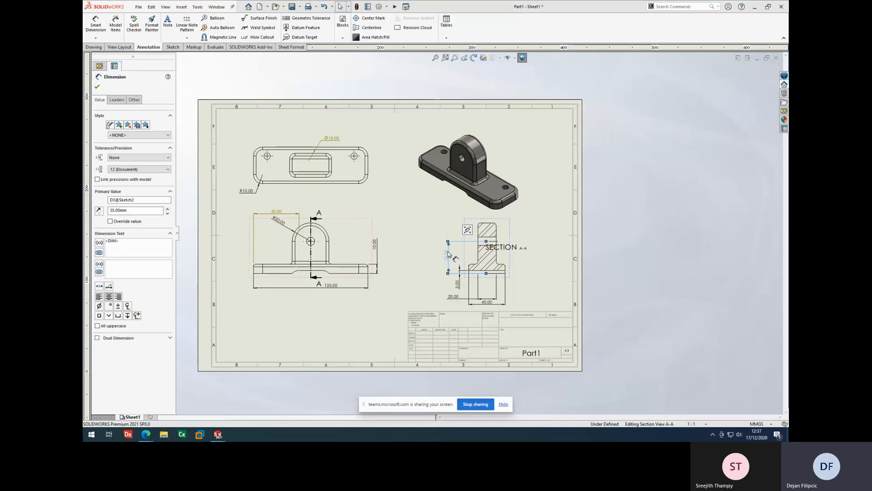
pyautogui.click(392, 245)
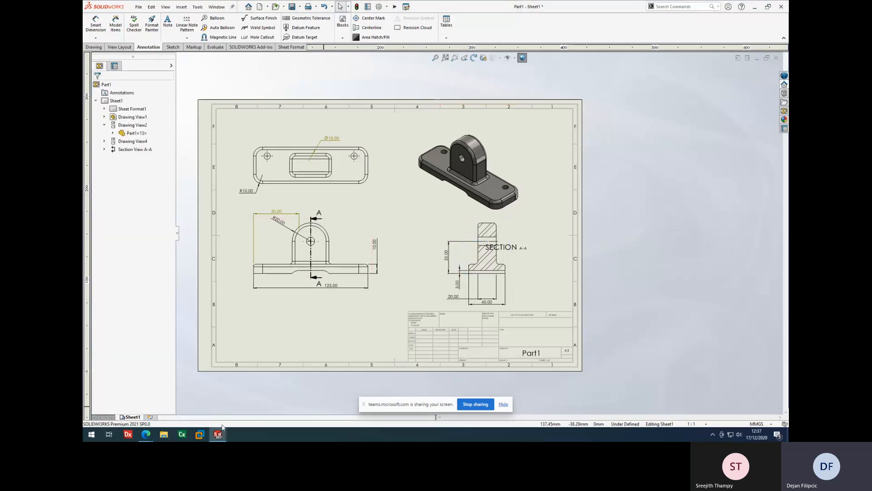
# Bring the drawing window to the front and rebuild the drawing.
pyautogui.moveTo(146, 432)
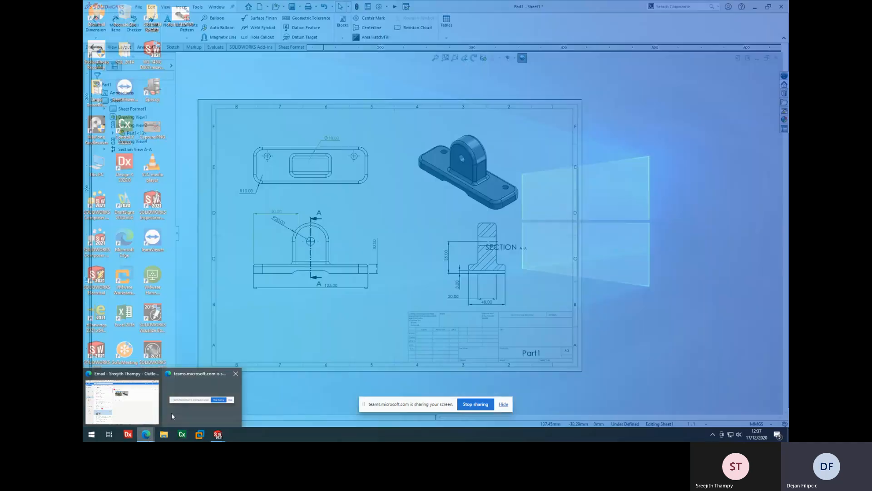
pyautogui.moveTo(154, 414)
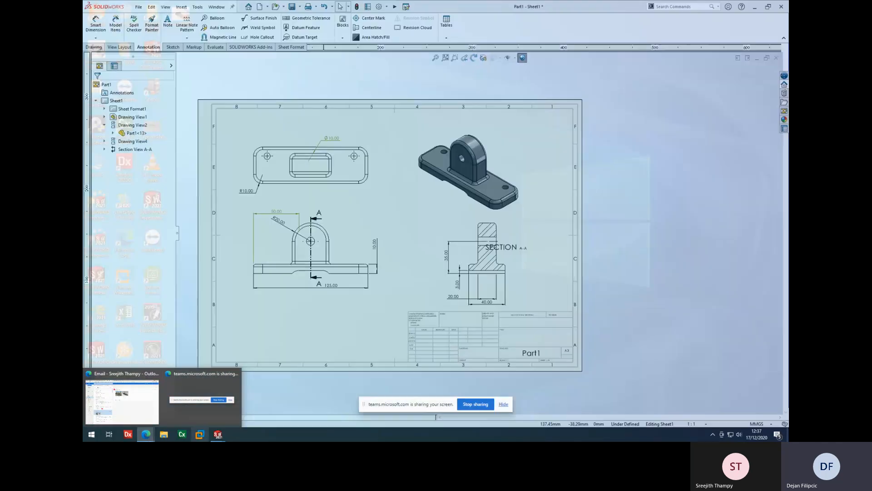
pyautogui.moveTo(218, 434)
pyautogui.moveTo(248, 408)
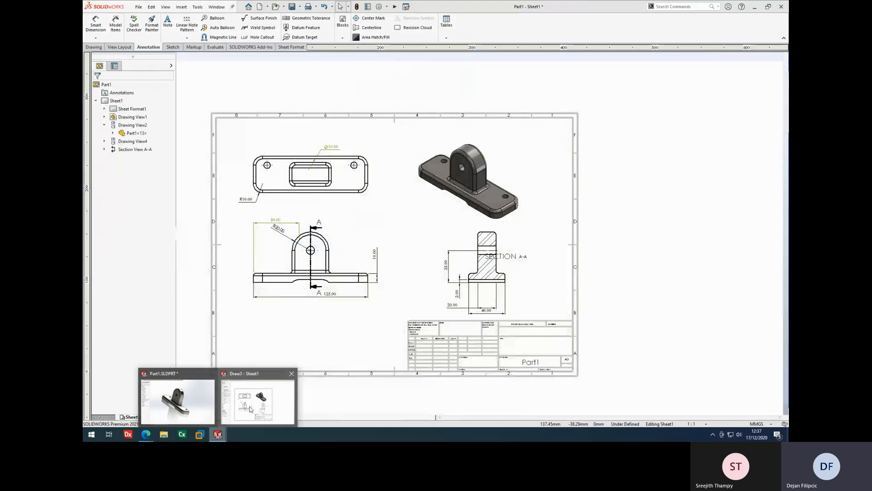
pyautogui.click(249, 406)
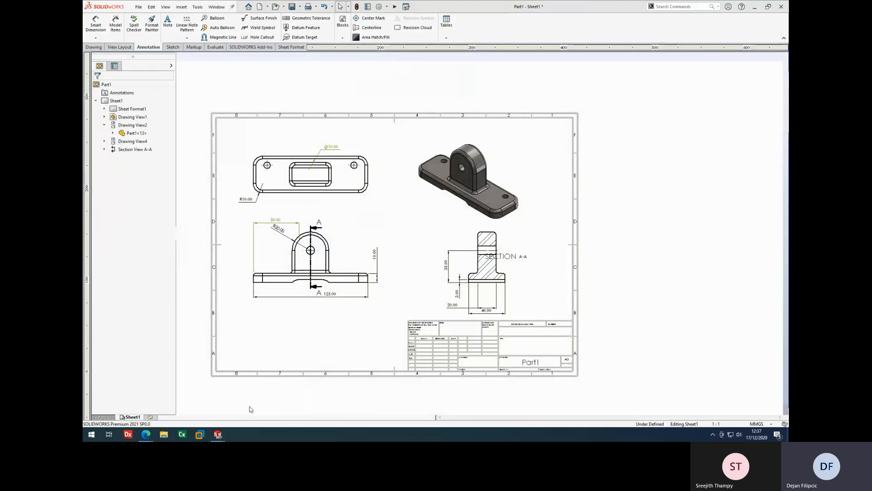
pyautogui.click(357, 8)
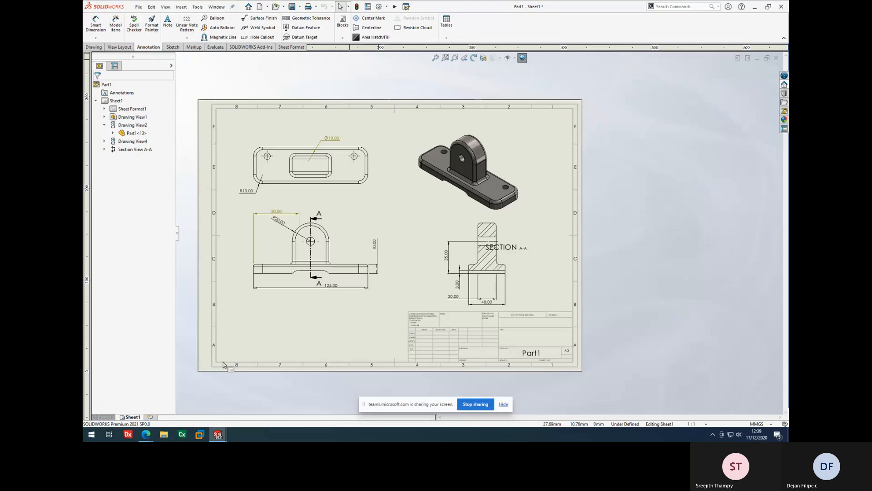
# Switch to Outlook in the Edge browser and look at the boat images attached to the open sent message.
pyautogui.moveTo(146, 433)
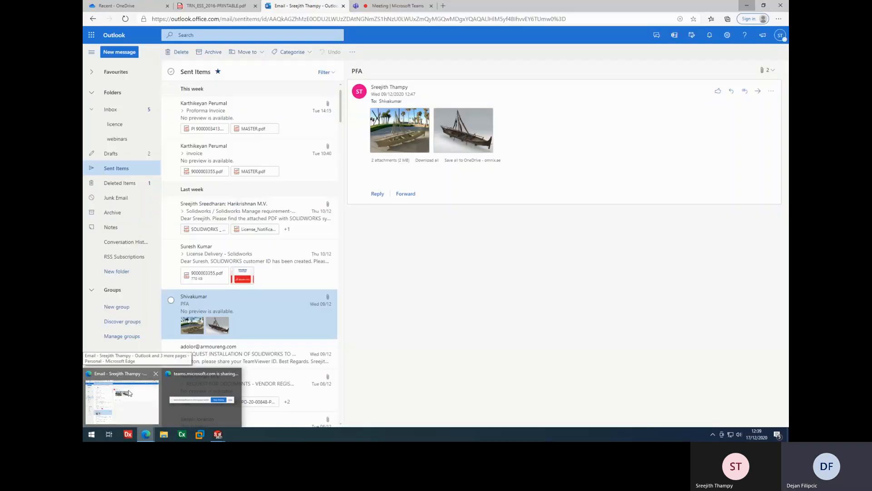
pyautogui.click(128, 393)
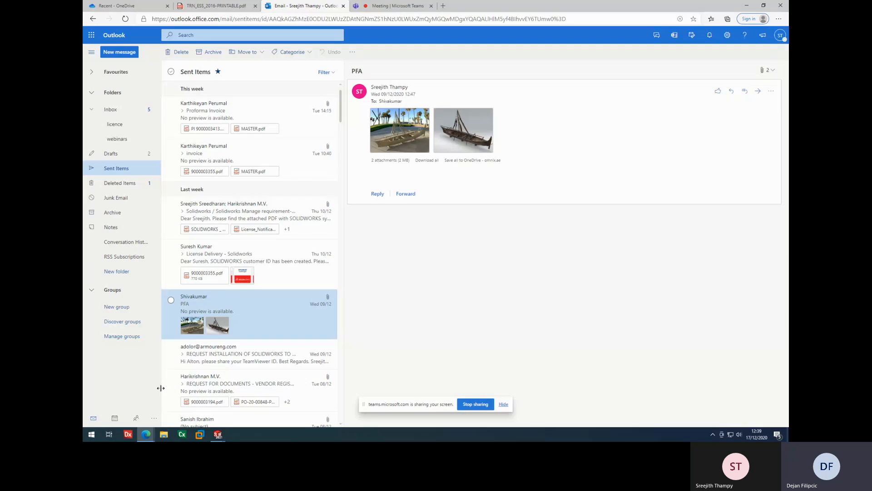
pyautogui.moveTo(161, 388); pyautogui.dragTo(164, 388)
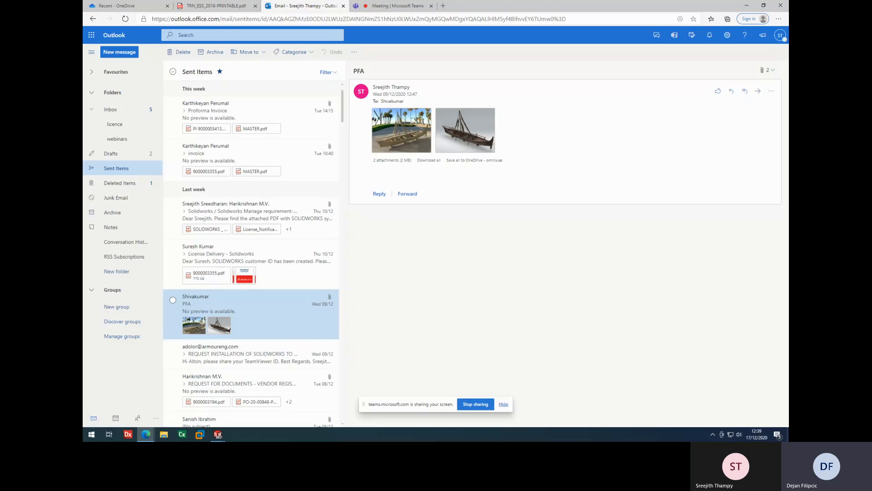
pyautogui.moveTo(749, 435)
pyautogui.moveTo(410, 126)
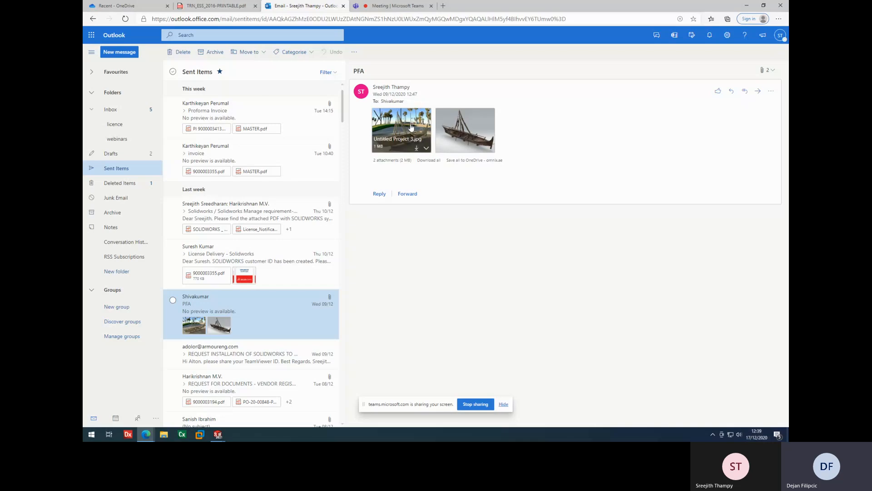